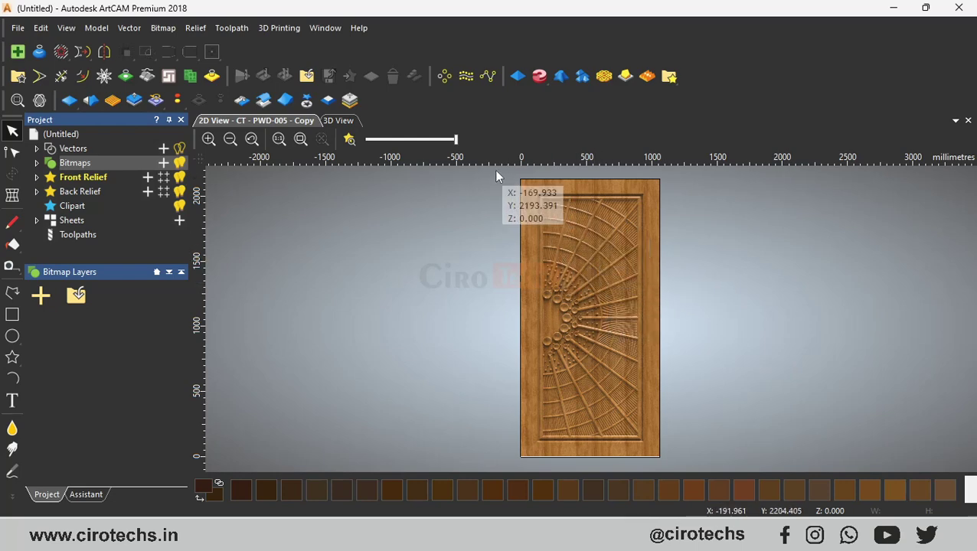
Step: Fade the carved door's reference bitmap to roughly two-thirds contrast in the 2D view and look over its pattern
left_click_drag(455, 140, 434, 145)
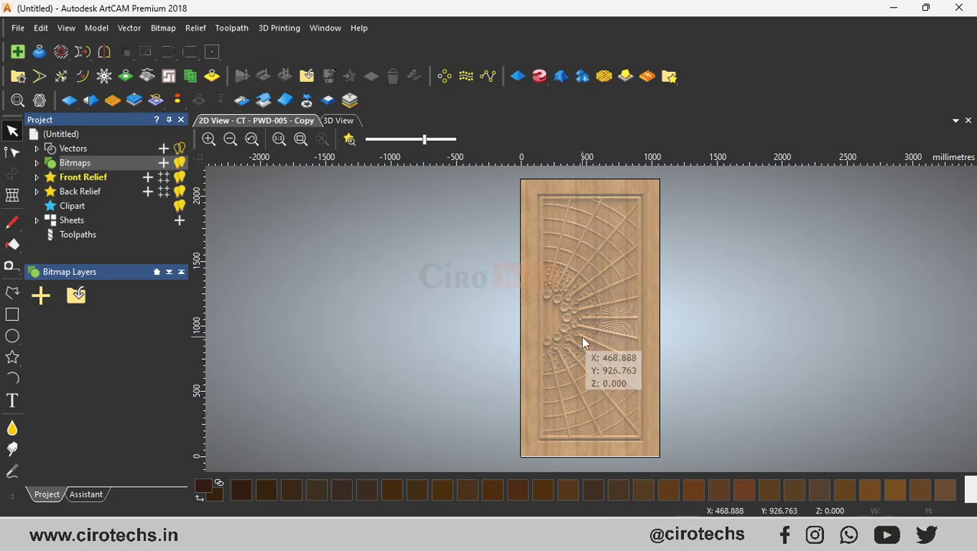
scroll(562, 210, "up", 4)
scroll(554, 215, "down", 6)
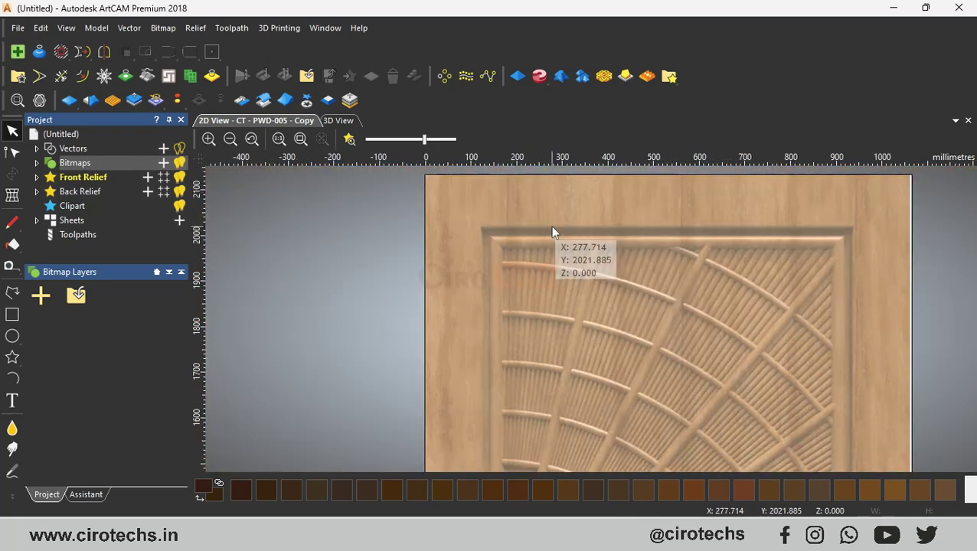
scroll(621, 373, "up", 4)
scroll(624, 380, "down", 2)
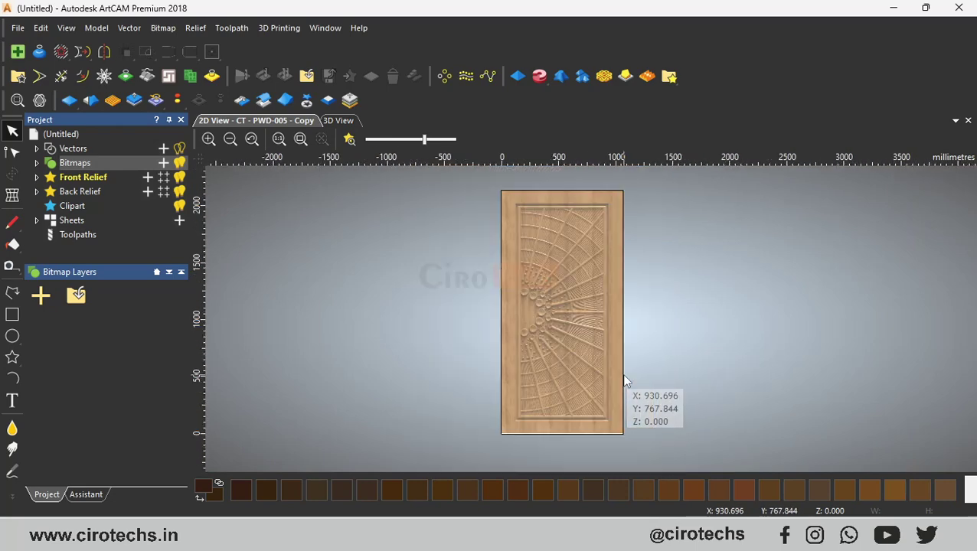
scroll(597, 299, "up", 2)
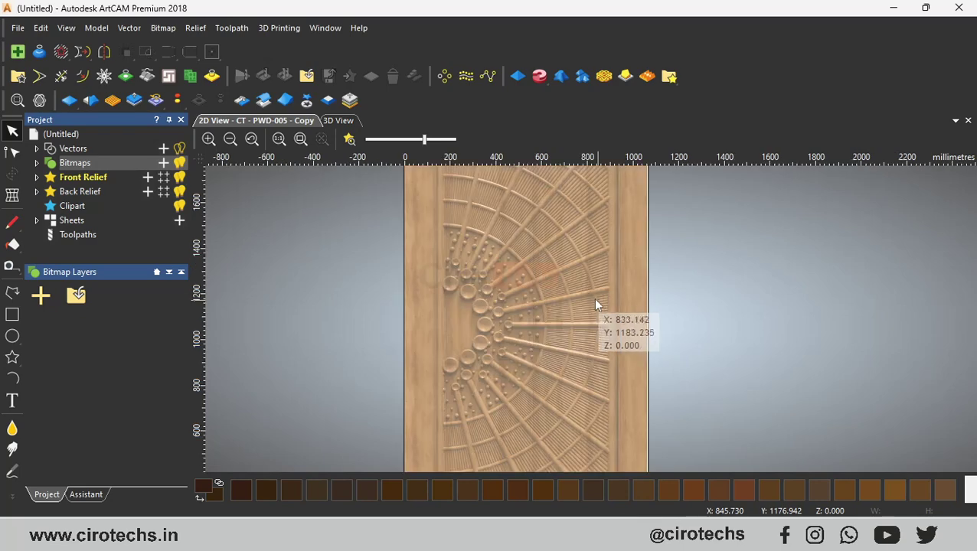
scroll(582, 298, "down", 2)
scroll(545, 252, "up", 2)
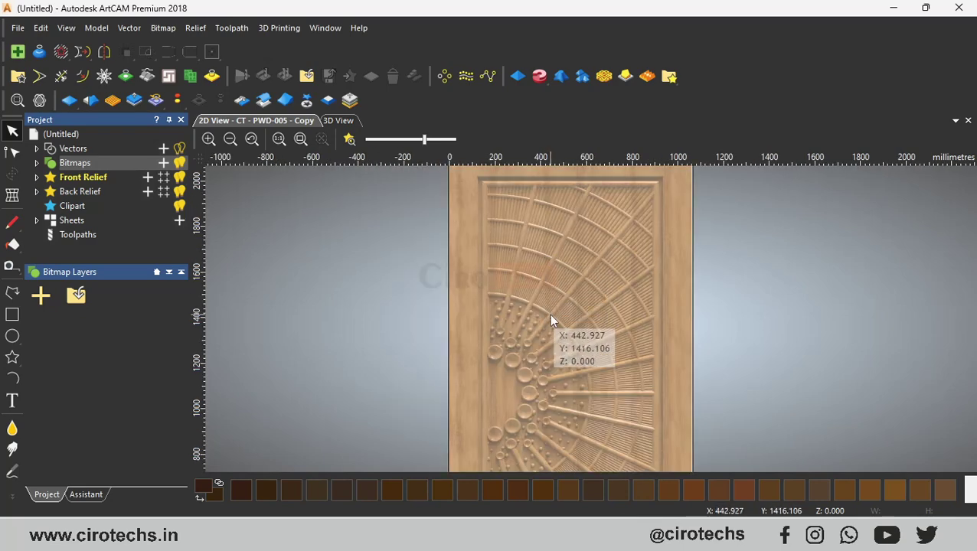
scroll(548, 313, "down", 2)
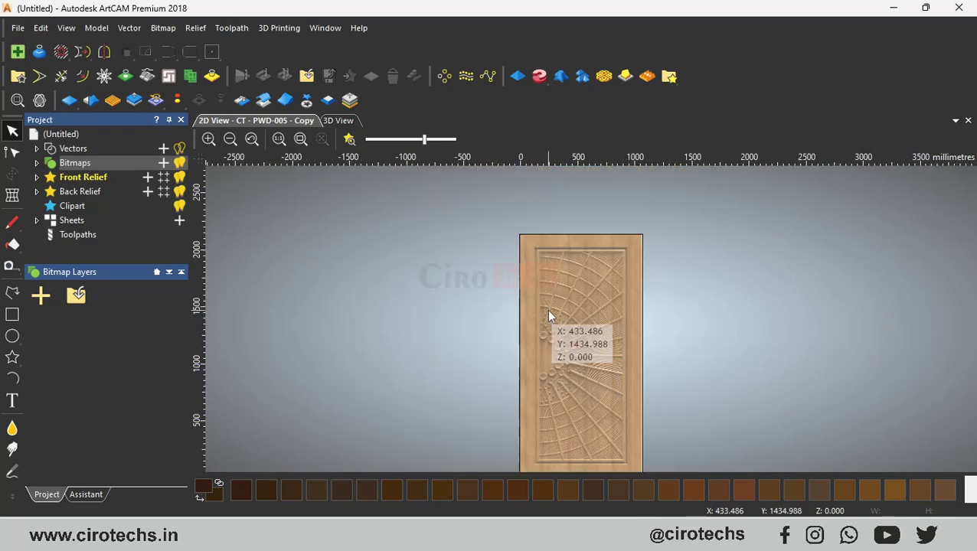
Step: Draw a 1066.8 x 2133.6 mm rectangle around the outer edge of the whole door
left_click(8, 318)
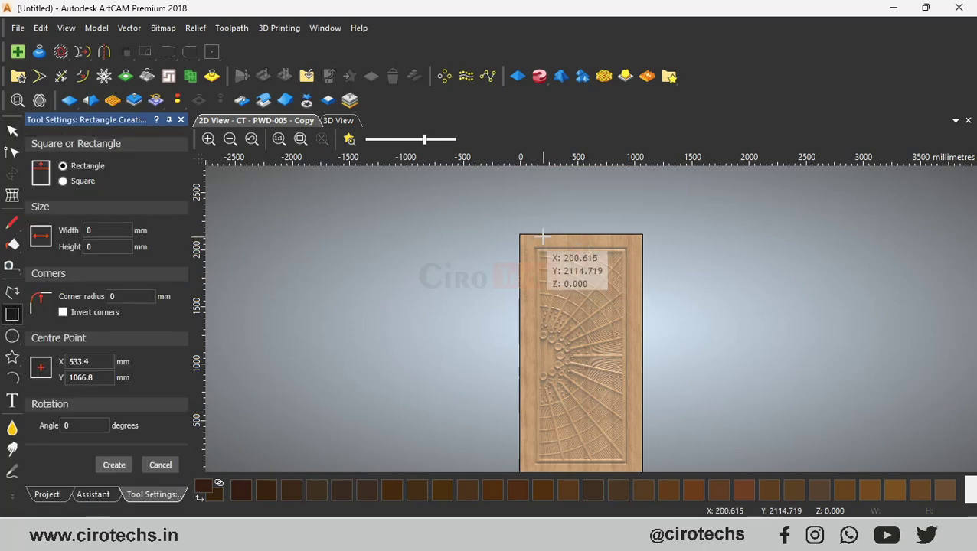
scroll(518, 233, "down", 2)
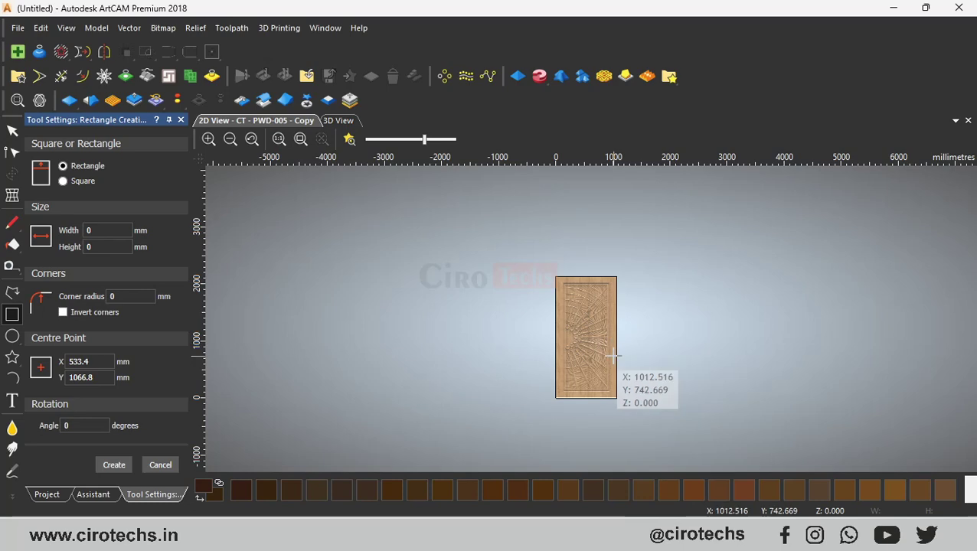
left_click_drag(554, 275, 617, 398)
Step: Measure the horizontal distance from the door's left edge to the outer edge of the inset frame near its upper-left corner
scroll(632, 358, "up", 5)
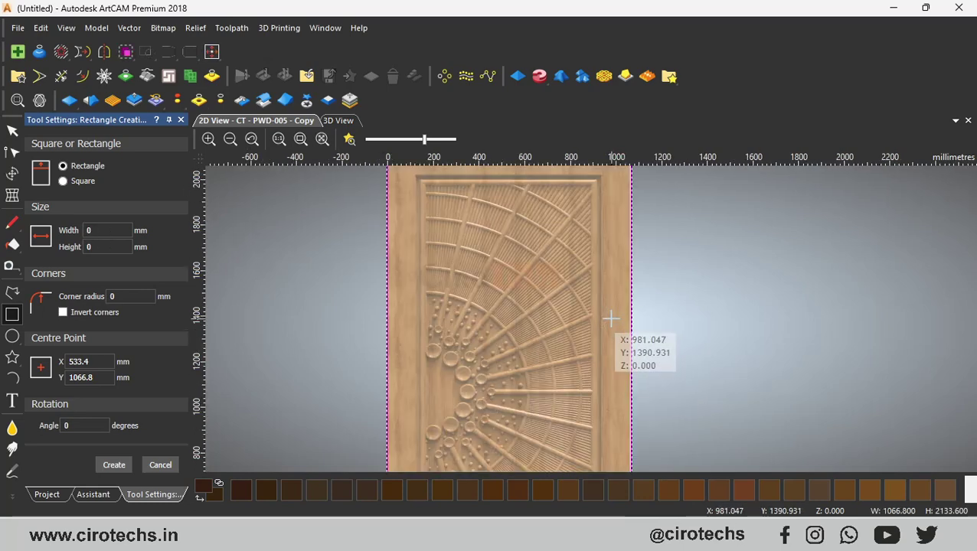
scroll(585, 249, "down", 3)
scroll(520, 269, "up", 3)
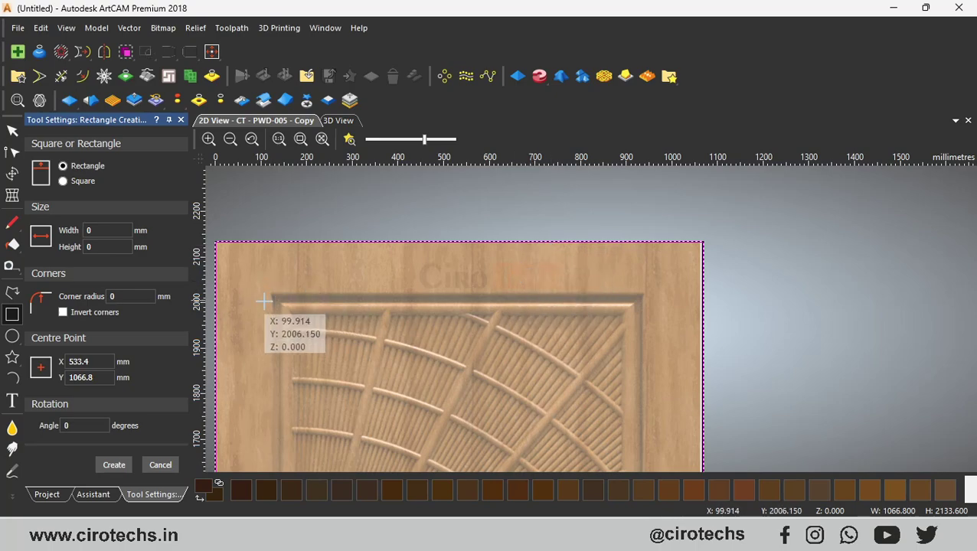
scroll(229, 308, "up", 3)
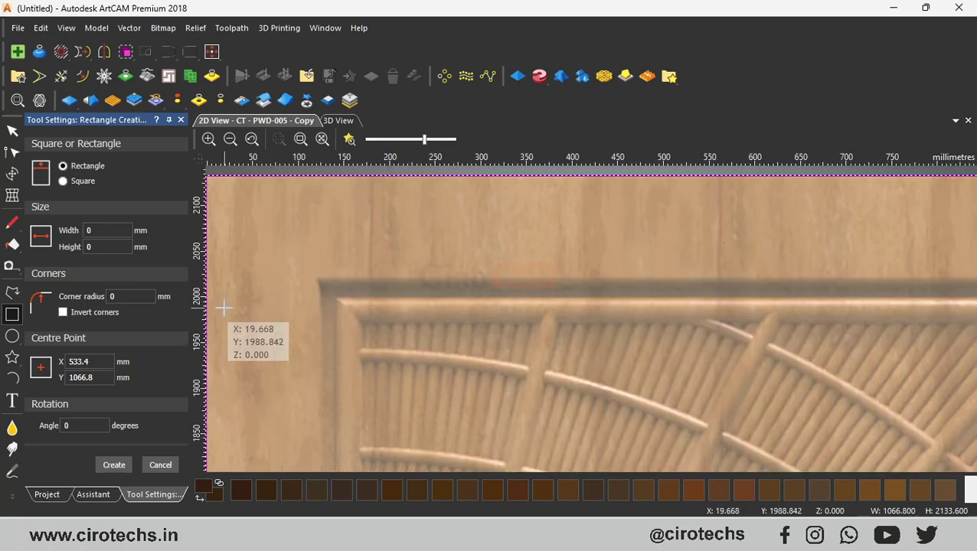
scroll(334, 306, "down", 2)
scroll(430, 305, "up", 4)
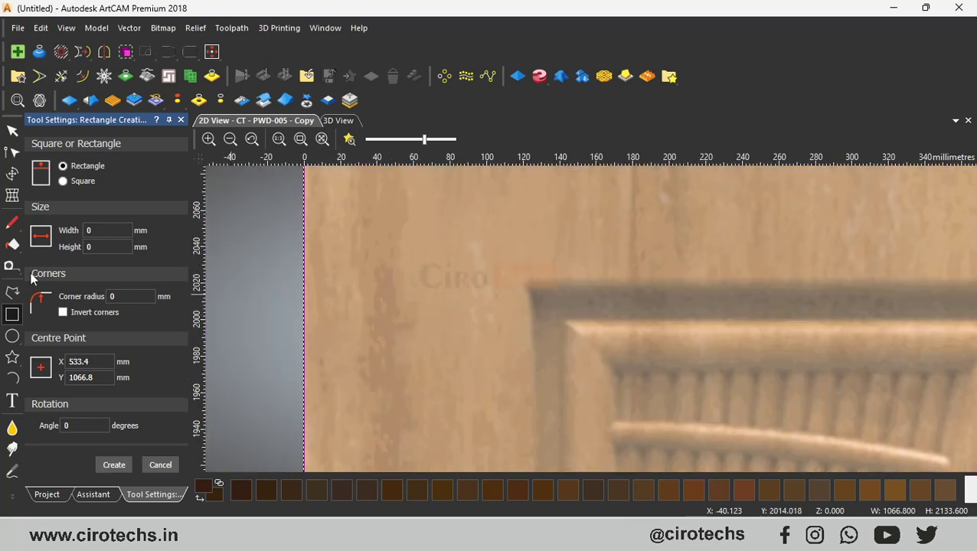
left_click(8, 266)
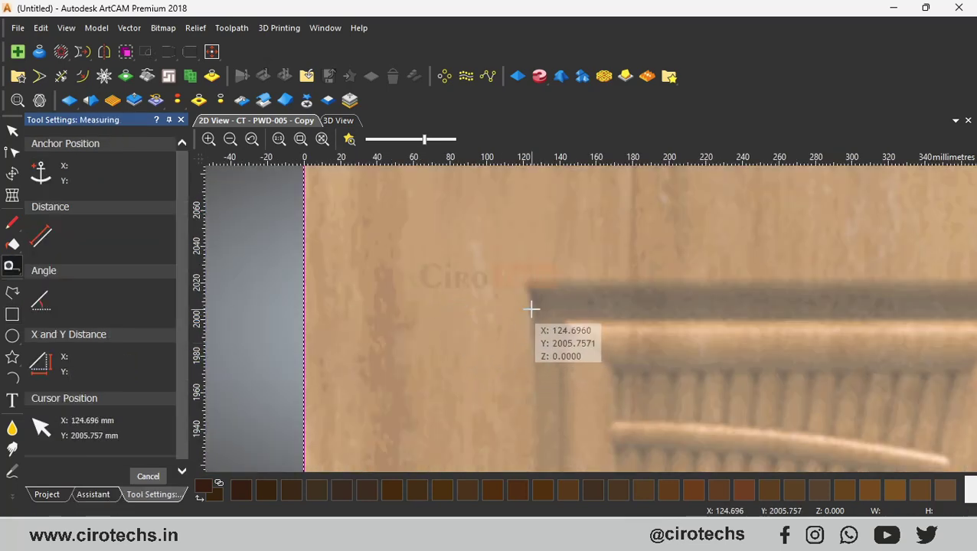
left_click_drag(531, 309, 304, 312)
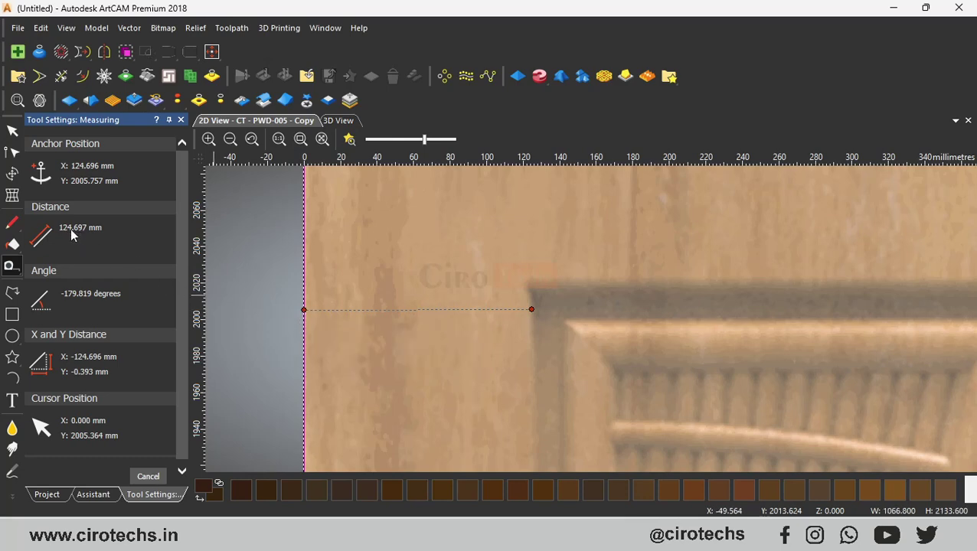
key("Escape")
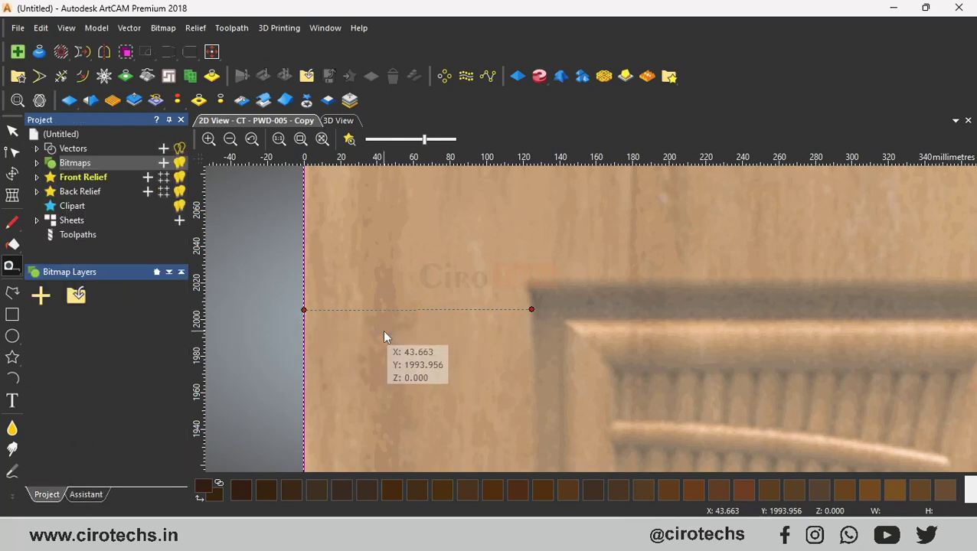
Step: Offset the door outline inwards by 125 mm with sharp corners
scroll(388, 328, "down", 3)
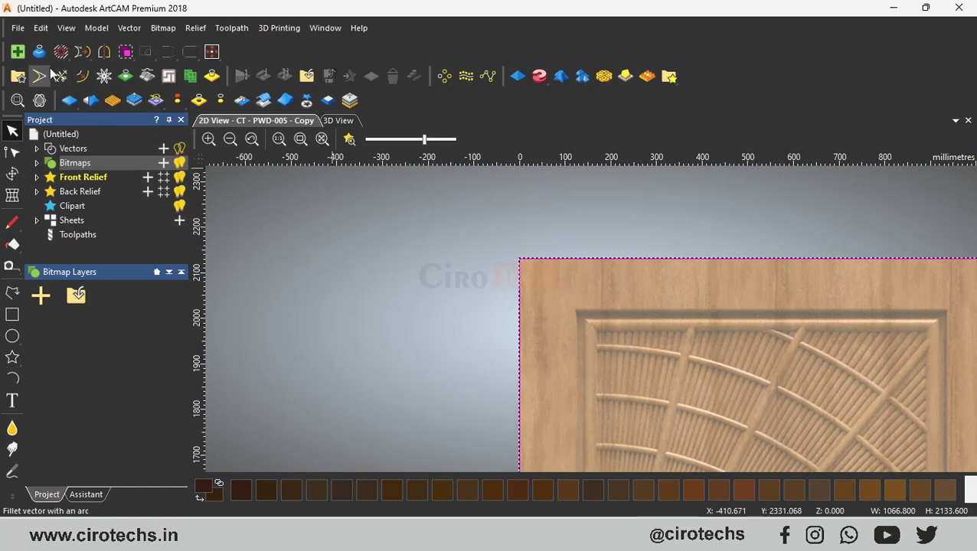
left_click(81, 73)
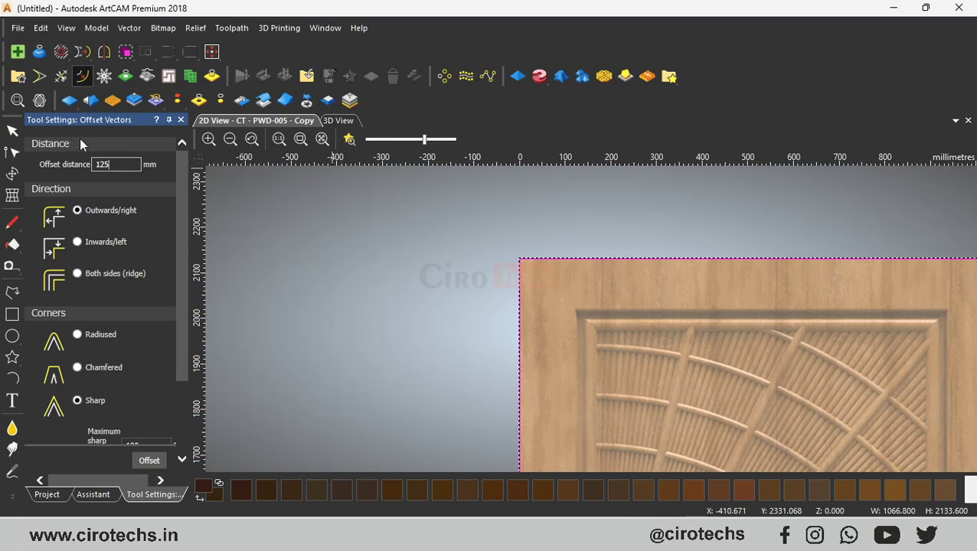
left_click(150, 460)
Step: Examine how the inward offset outline lines up with the inset frame along the lower part of the door
scroll(566, 331, "down", 3)
scroll(643, 420, "down", 1)
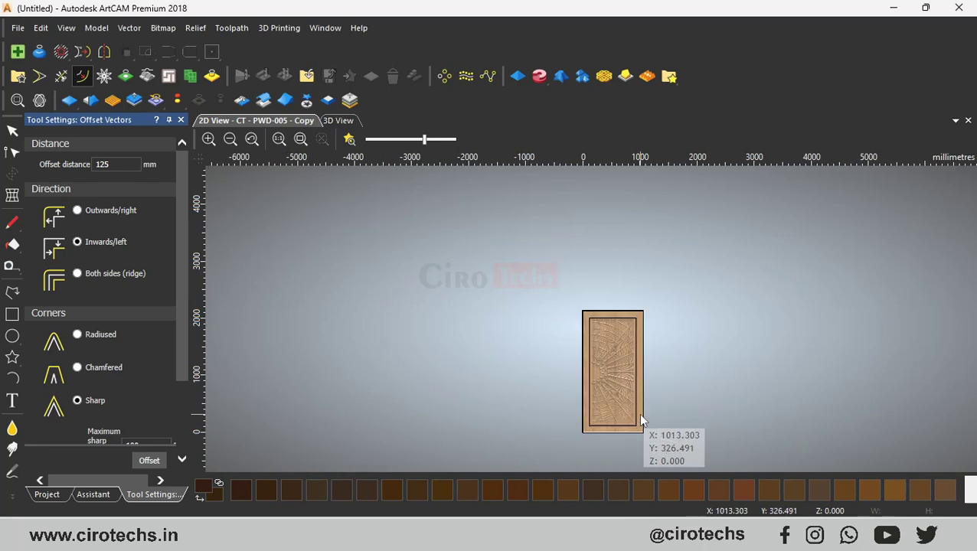
scroll(621, 423, "up", 5)
scroll(411, 428, "up", 2)
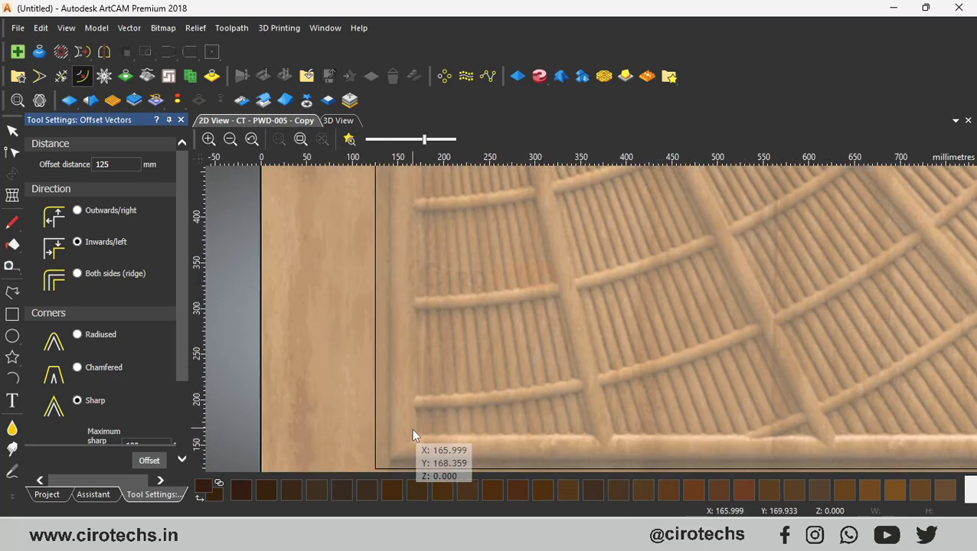
scroll(406, 360, "up", 2)
scroll(410, 340, "down", 4)
scroll(563, 379, "up", 2)
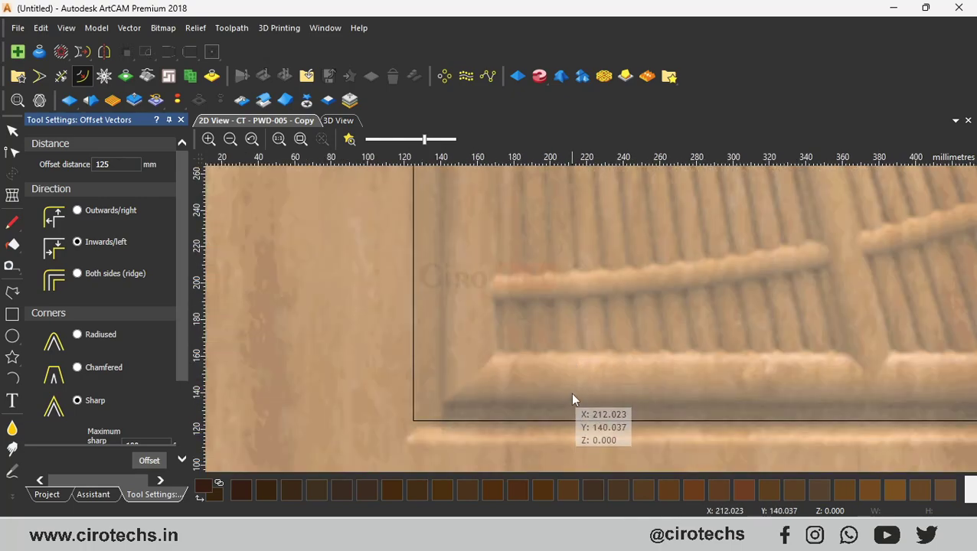
scroll(545, 402, "down", 4)
scroll(621, 363, "down", 2)
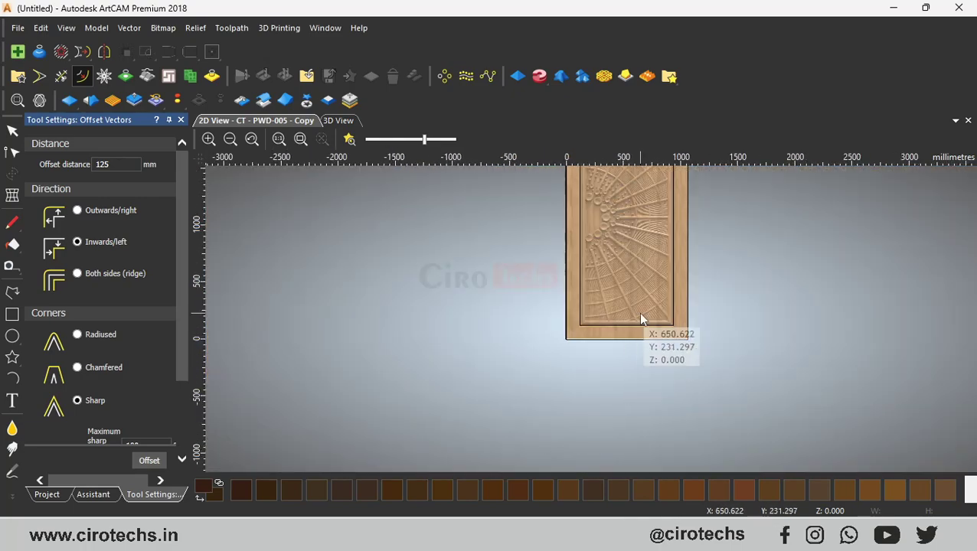
Step: Measure the width of the groove between the offset outline and the raised frame moulding near the upper-left corner
scroll(605, 222, "up", 7)
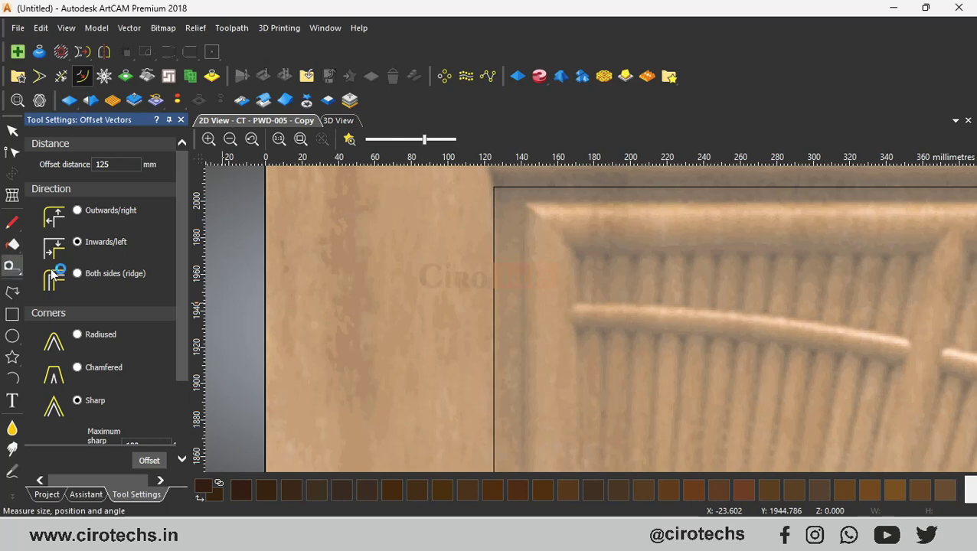
left_click_drag(526, 288, 493, 288)
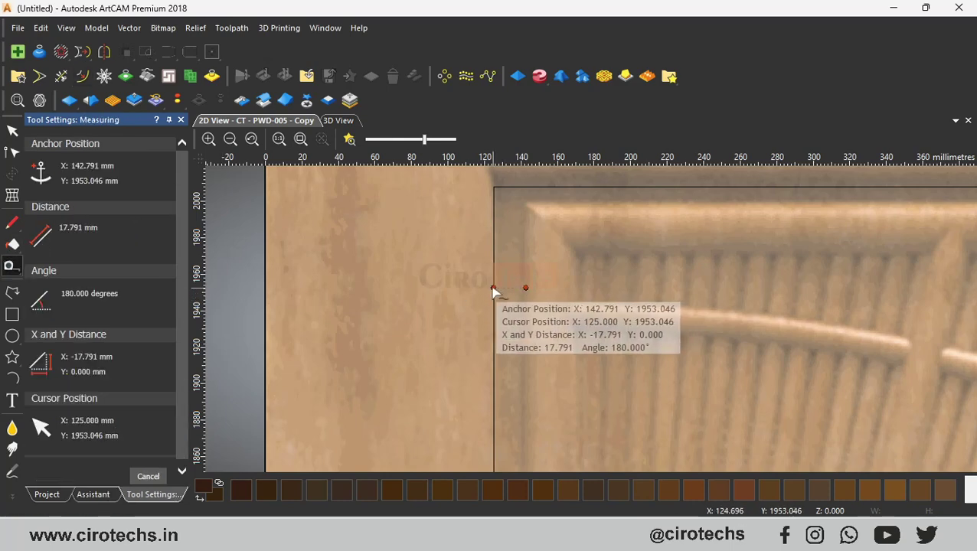
key("Escape")
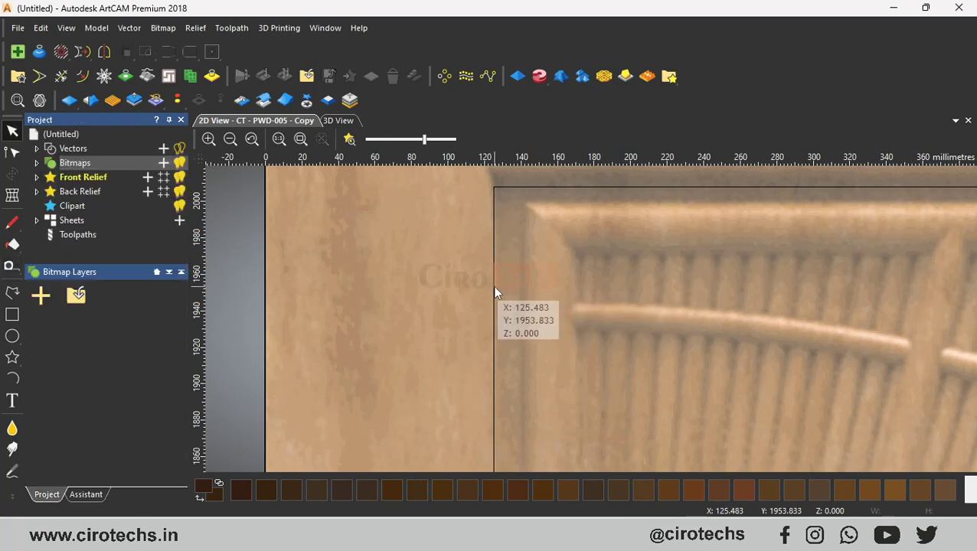
Step: Offset the inset frame outline inwards by 18 mm with sharp corners
left_click(494, 286)
scroll(495, 286, "down", 2)
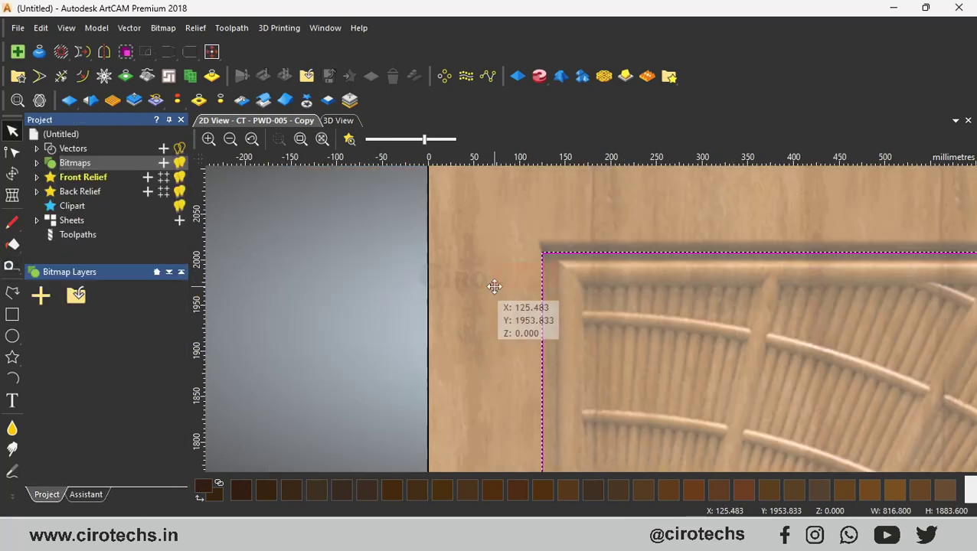
left_click(82, 79)
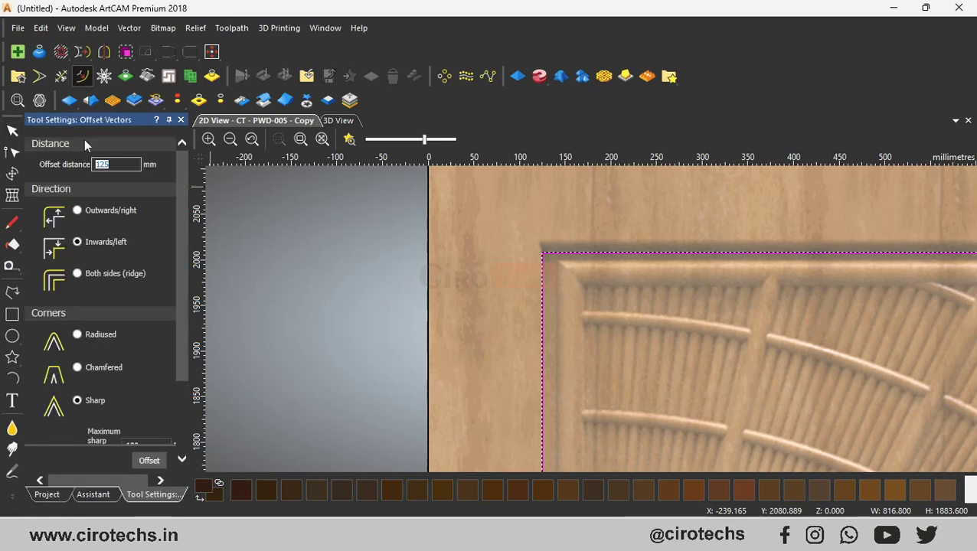
left_click(150, 460)
Step: Examine both inset outlines against the frame moulding along the sides and corners of the door panel
scroll(497, 280, "down", 5)
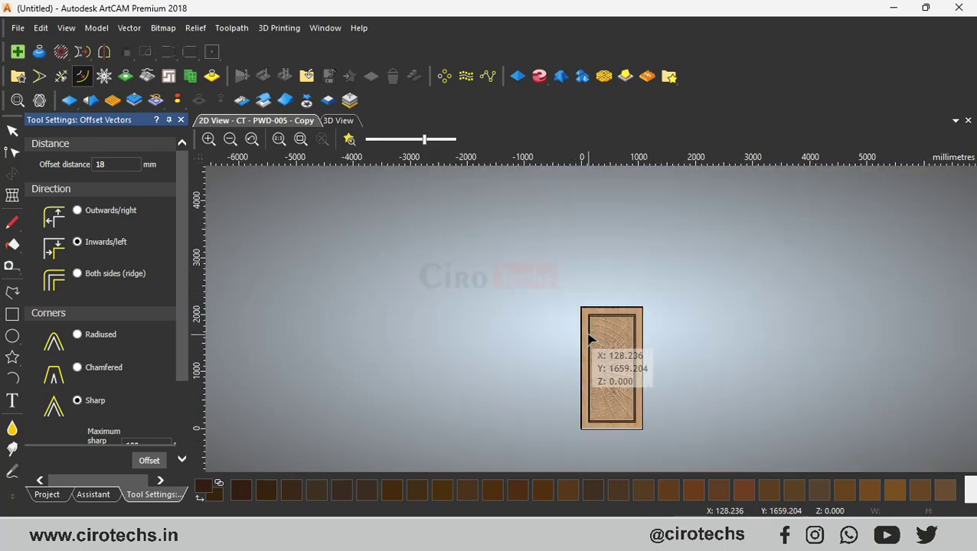
scroll(604, 272, "up", 6)
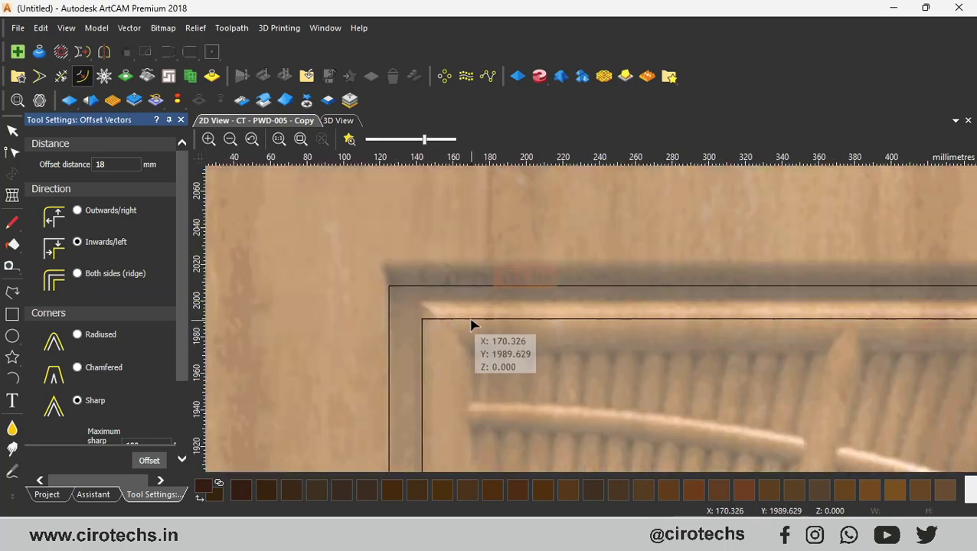
scroll(467, 236, "down", 4)
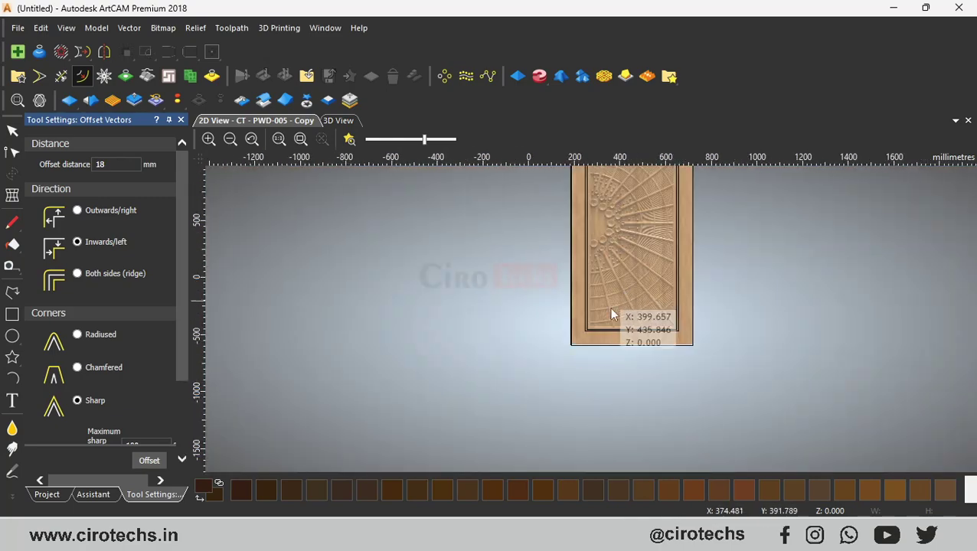
scroll(611, 314, "up", 2)
scroll(523, 353, "up", 2)
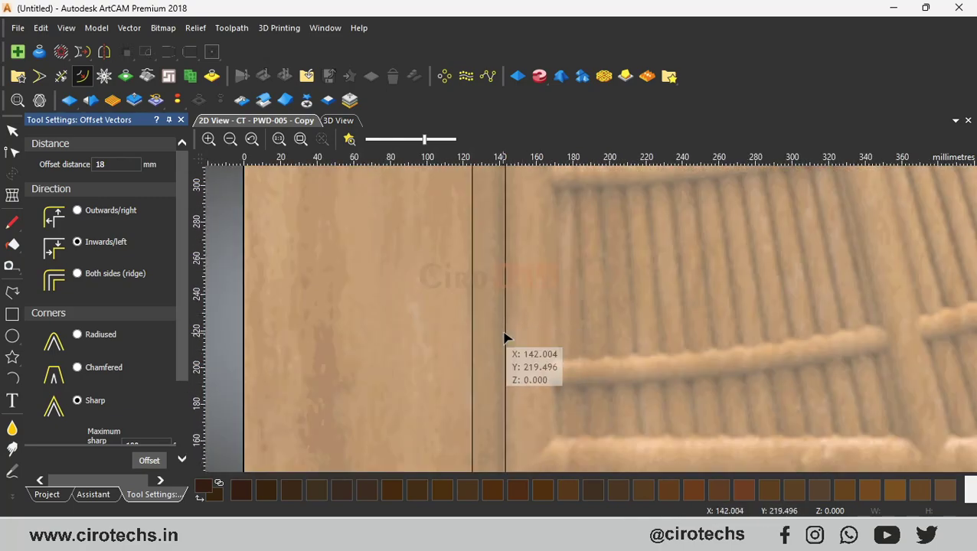
scroll(504, 337, "down", 4)
scroll(587, 316, "up", 4)
scroll(551, 321, "down", 2)
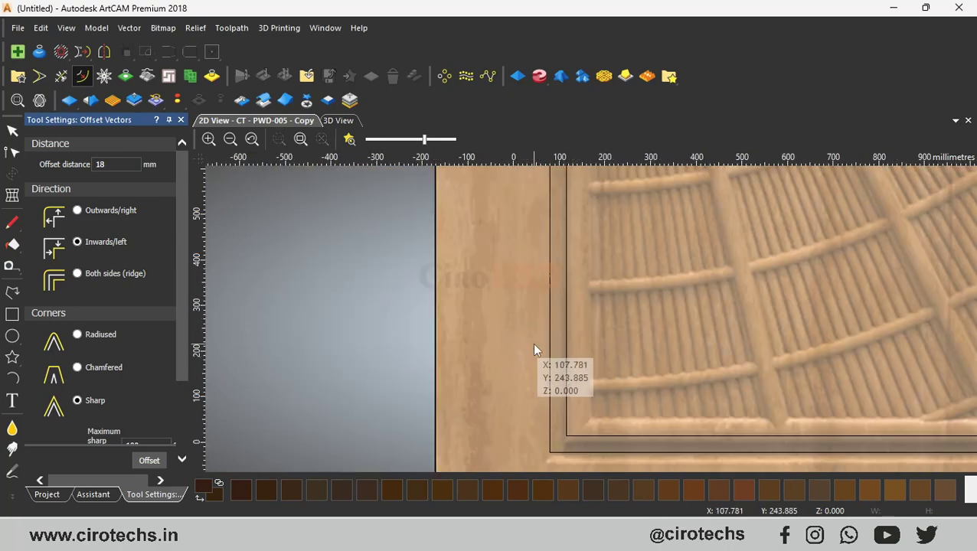
scroll(535, 349, "down", 4)
scroll(676, 266, "down", 2)
scroll(617, 231, "up", 5)
scroll(571, 285, "up", 1)
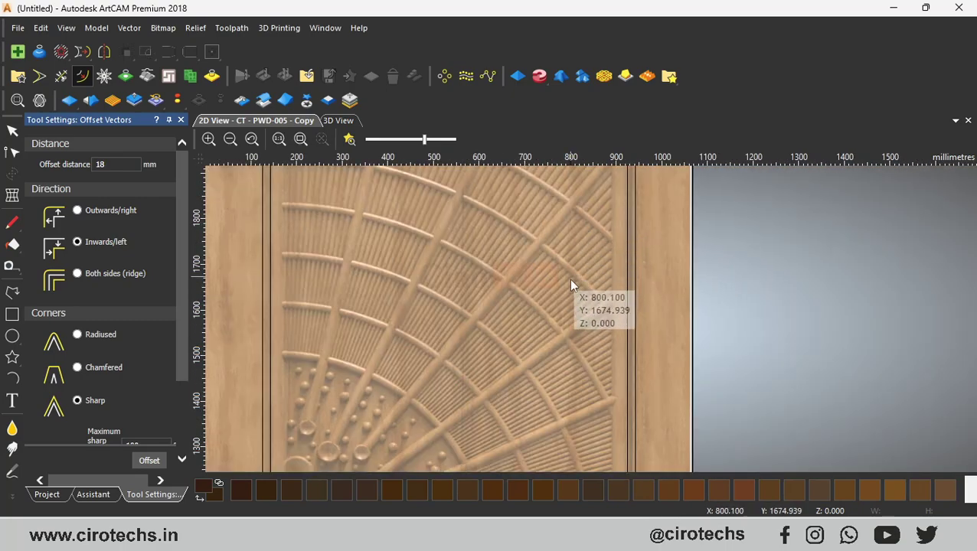
scroll(574, 289, "down", 4)
scroll(484, 226, "up", 5)
scroll(492, 329, "down", 2)
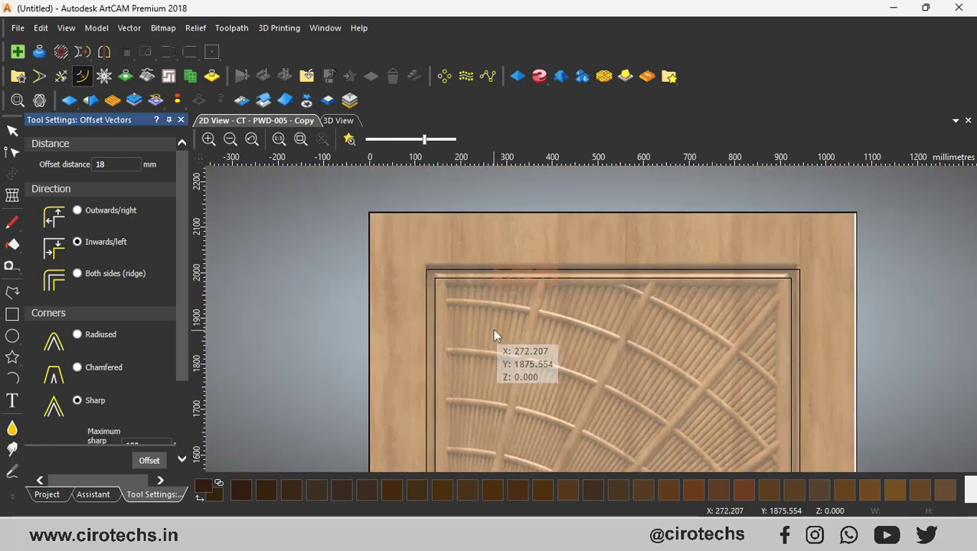
scroll(493, 335, "down", 4)
scroll(646, 263, "up", 3)
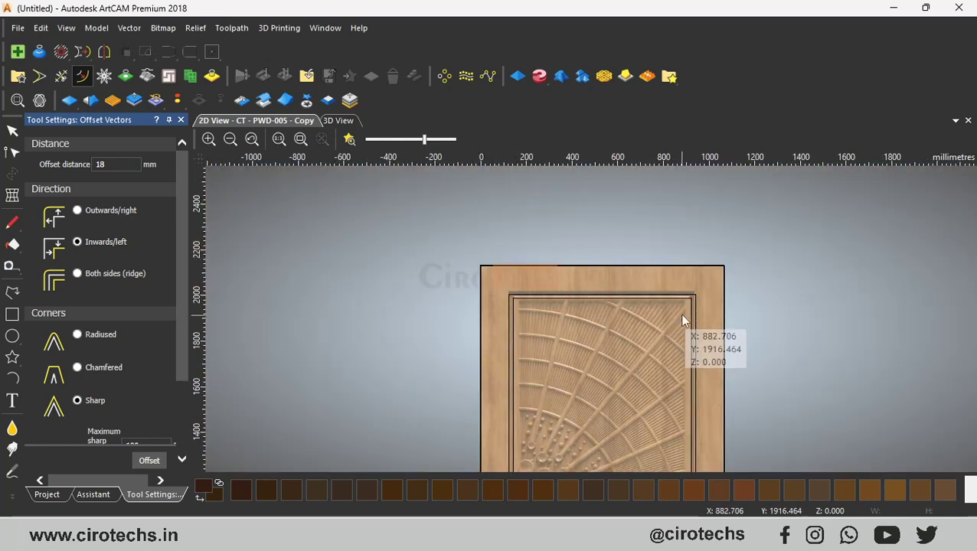
scroll(679, 313, "up", 2)
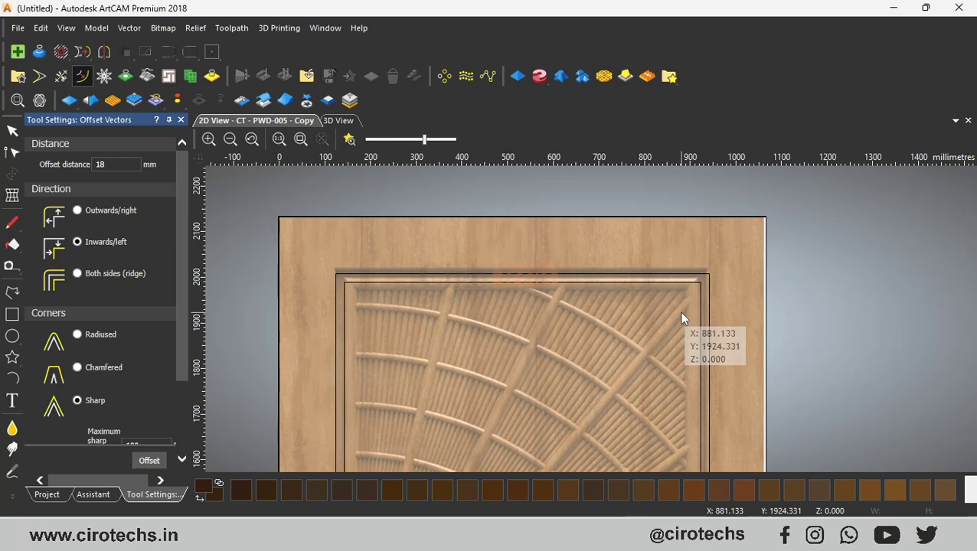
Step: Examine the carved fan pattern and both inset outlines from the upper corner down to the door's lower edge
scroll(462, 248, "down", 3)
scroll(580, 430, "up", 2)
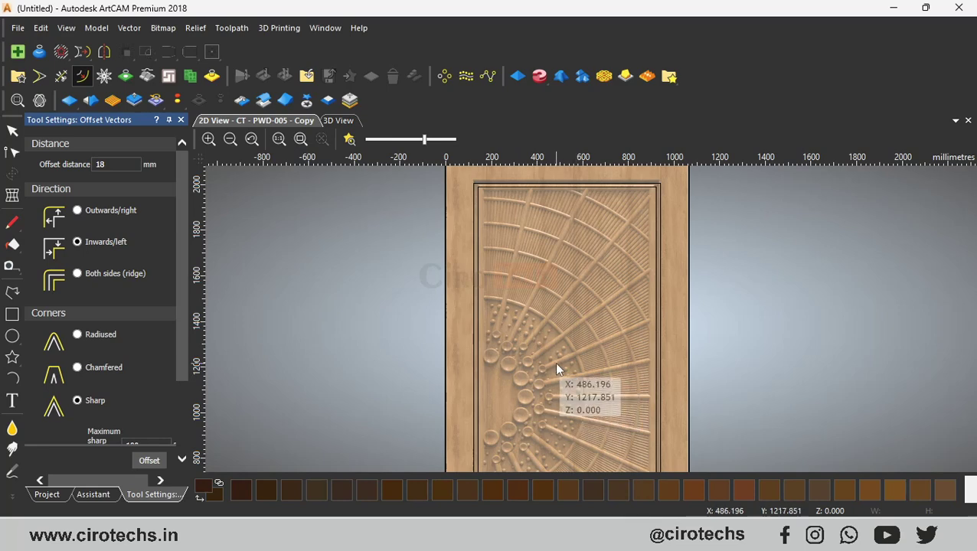
scroll(554, 370, "down", 2)
scroll(555, 386, "up", 2)
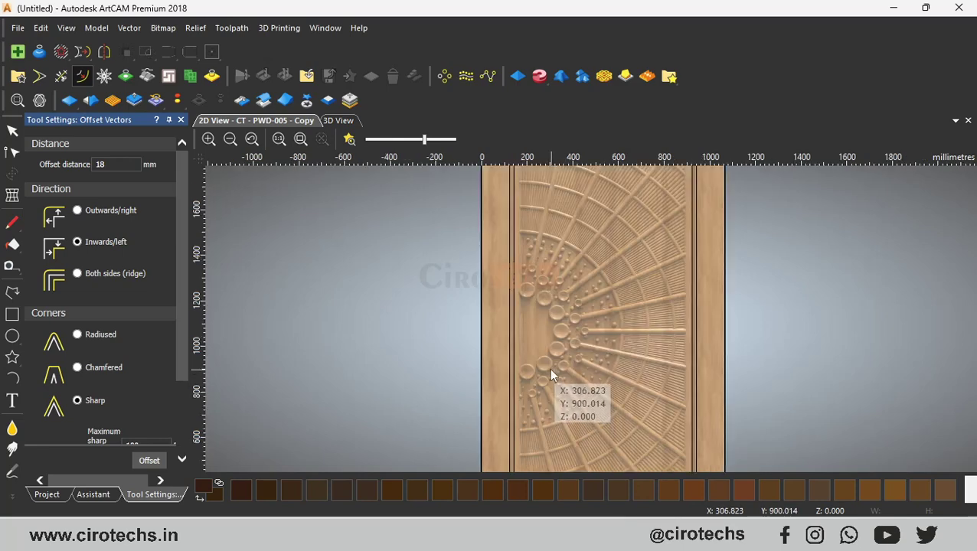
scroll(549, 368, "up", 3)
scroll(557, 364, "down", 5)
scroll(559, 370, "up", 3)
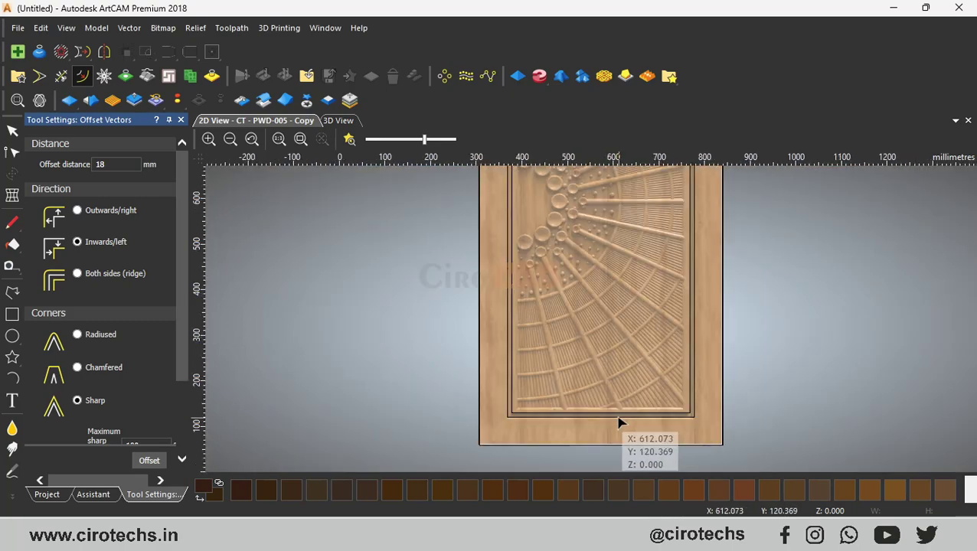
scroll(571, 406, "down", 3)
scroll(612, 349, "up", 3)
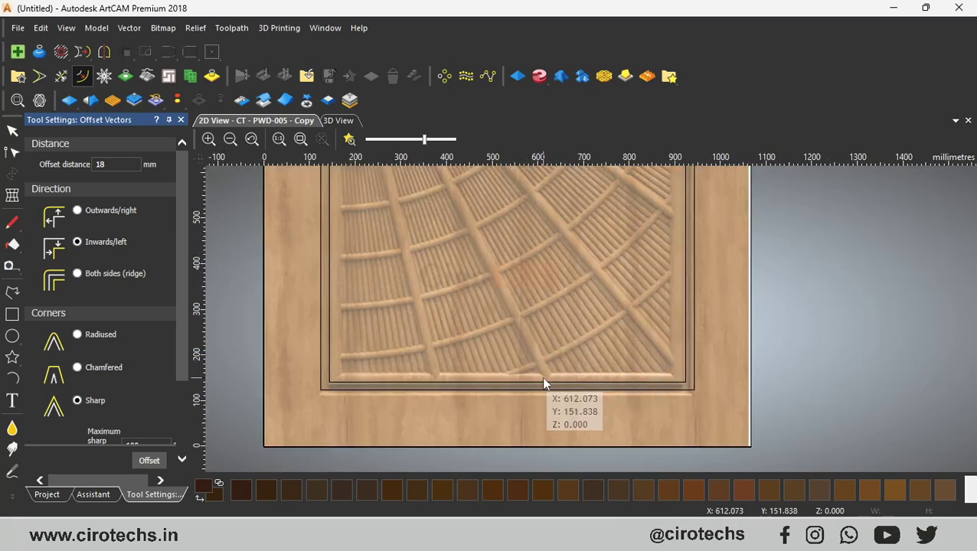
scroll(543, 381, "down", 3)
scroll(553, 249, "up", 3)
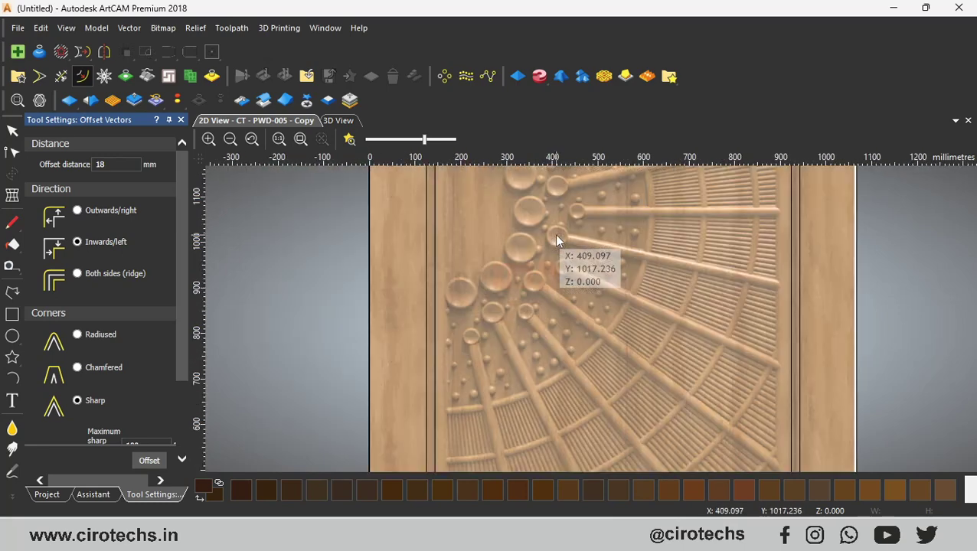
scroll(520, 316, "down", 1)
scroll(521, 316, "down", 2)
scroll(582, 268, "up", 2)
scroll(584, 267, "down", 2)
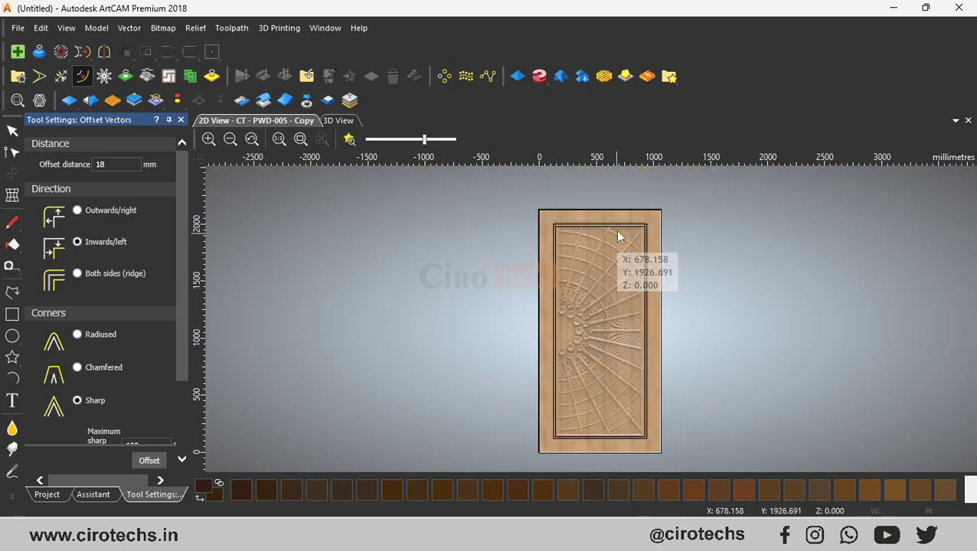
Step: Examine how the two inset outlines follow the raised frame moulding along the door's upper edge and upper corners
scroll(578, 234, "up", 4)
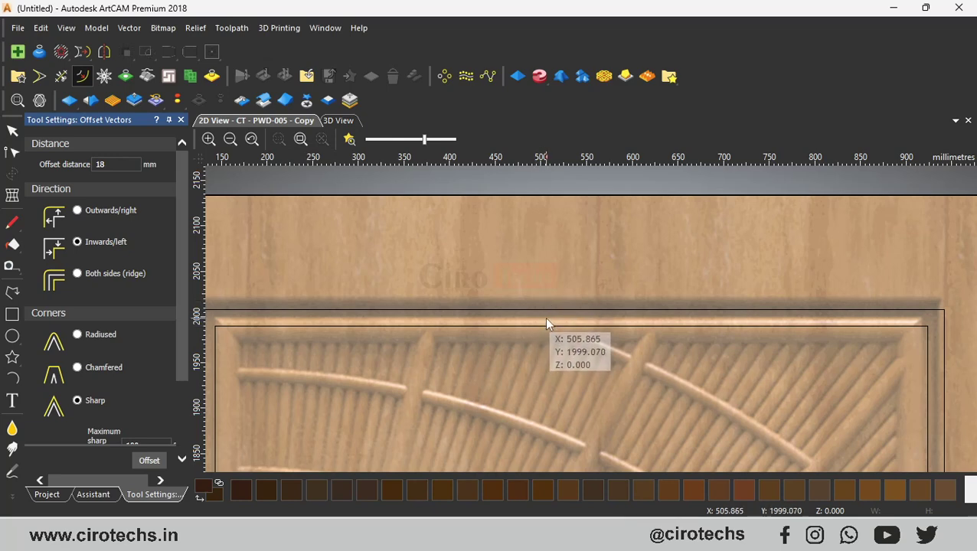
scroll(557, 308, "down", 2)
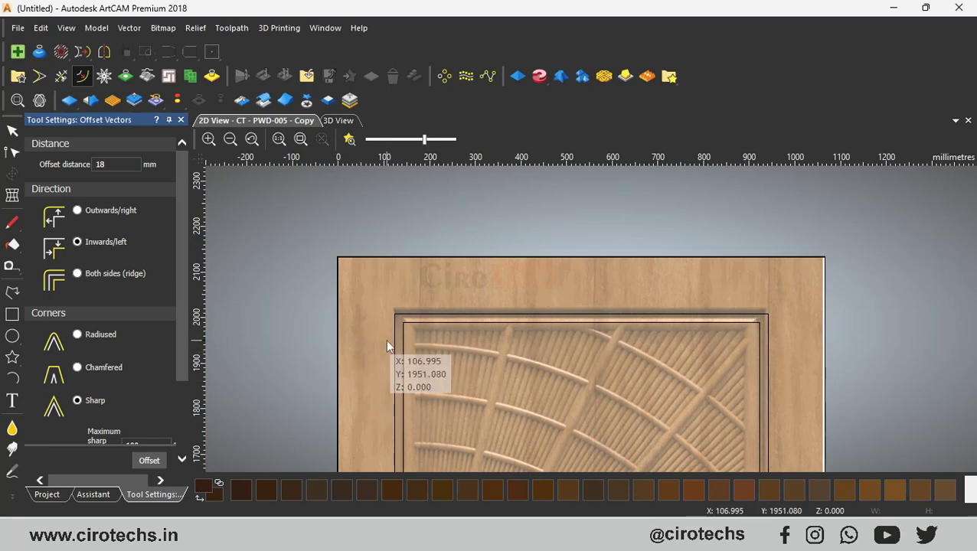
scroll(387, 337, "up", 2)
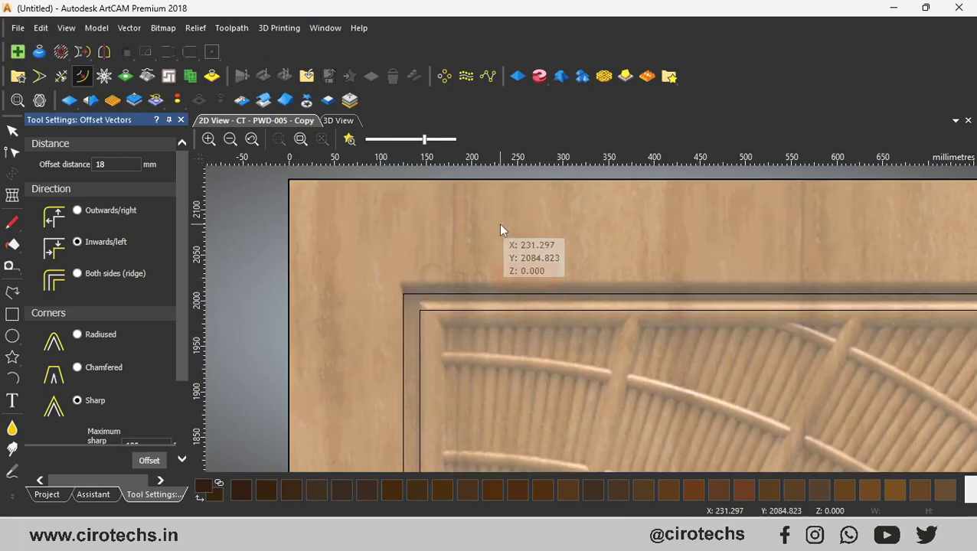
scroll(498, 224, "down", 2)
scroll(539, 292, "up", 2)
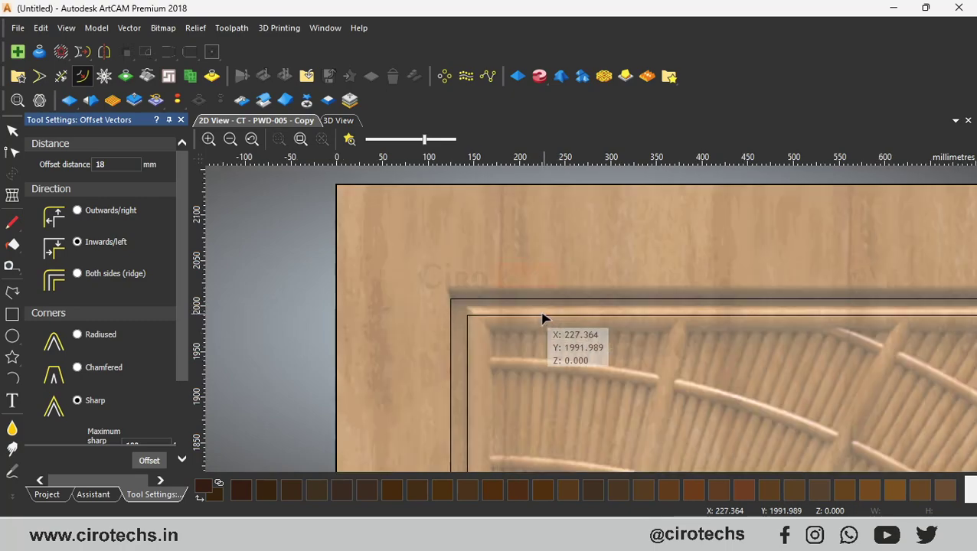
scroll(541, 318, "down", 2)
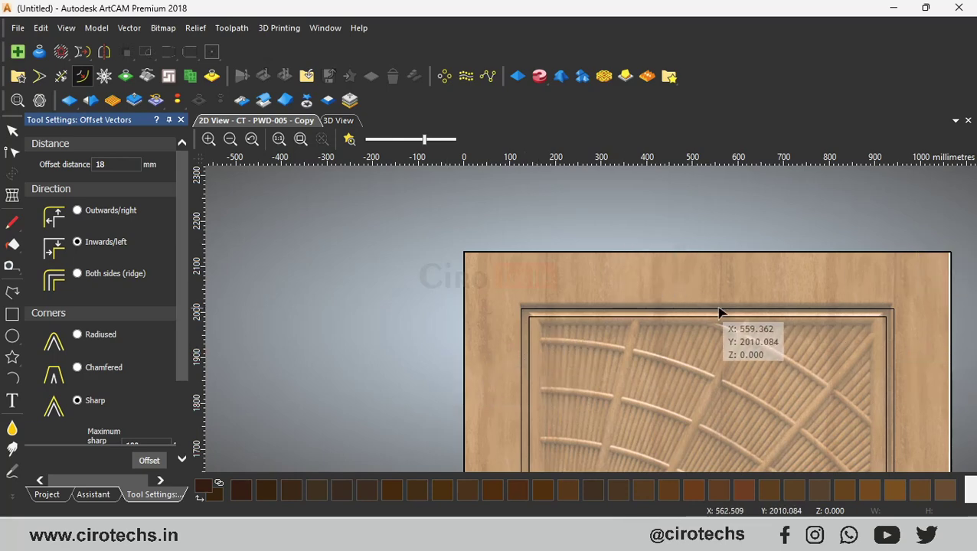
scroll(508, 215, "down", 2)
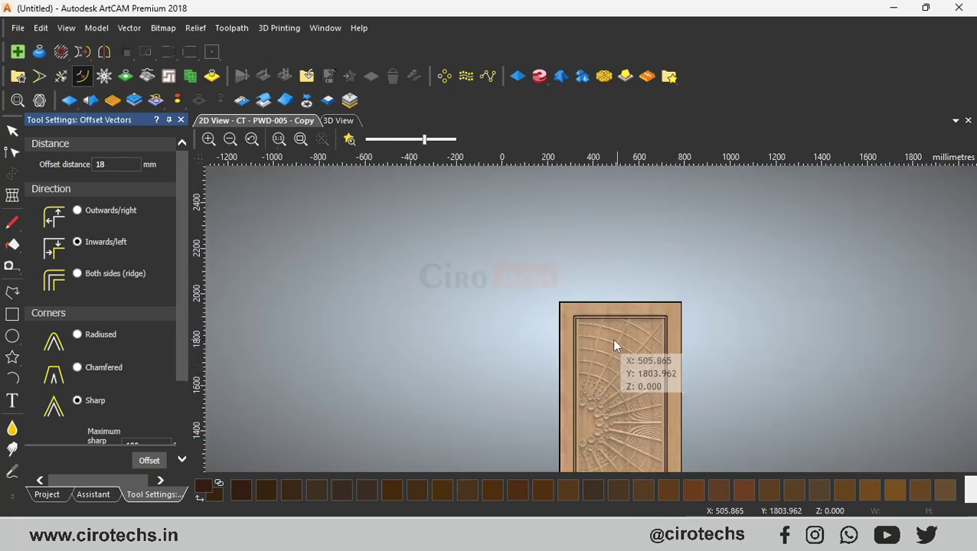
scroll(613, 341, "up", 4)
scroll(496, 259, "down", 6)
scroll(598, 366, "up", 2)
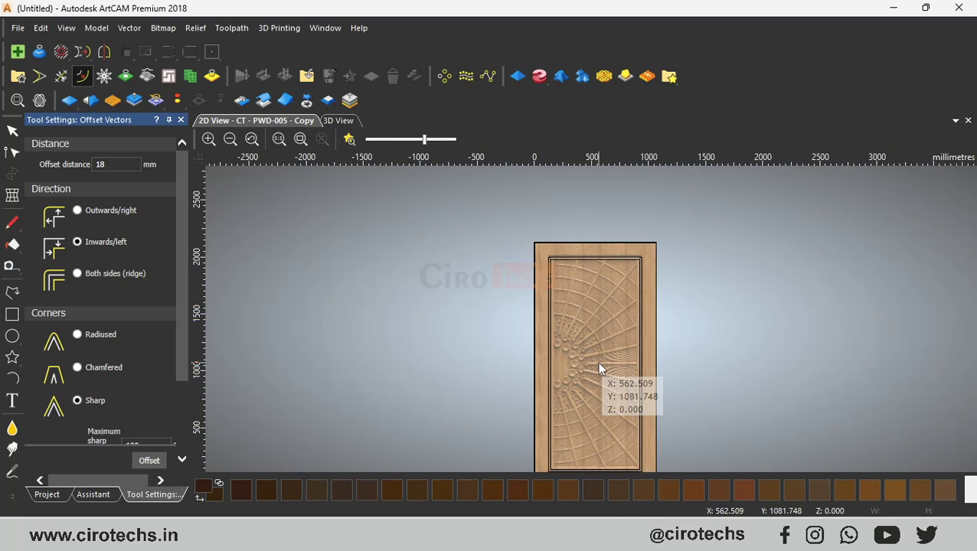
Step: Examine the carved circles, radiating ribs and curved bands inside the door panel
scroll(653, 379, "up", 2)
scroll(519, 355, "up", 2)
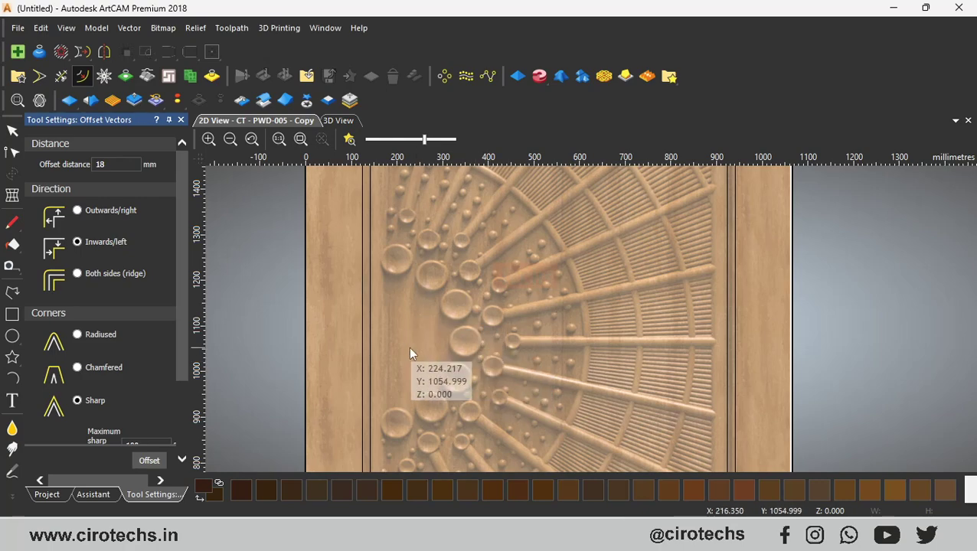
scroll(653, 368, "down", 4)
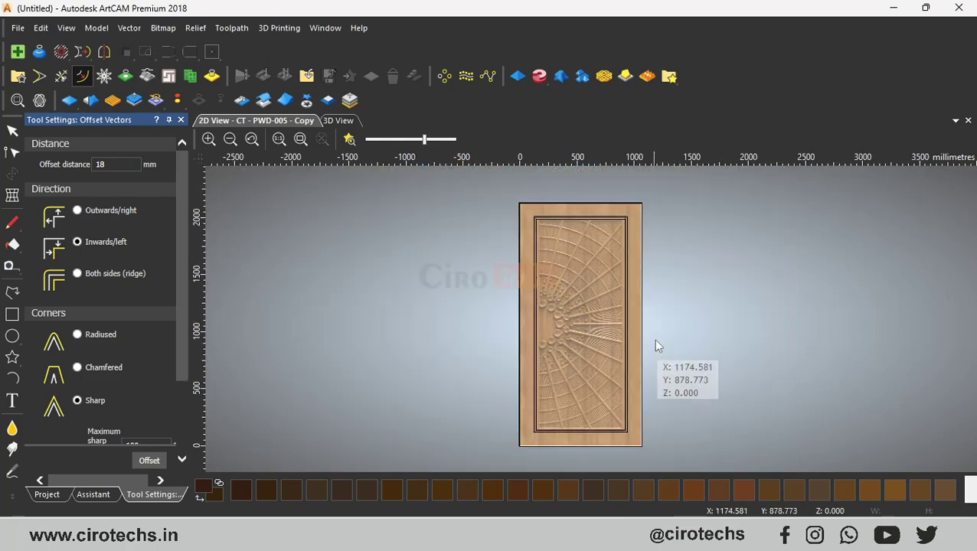
scroll(548, 283, "up", 2)
scroll(519, 353, "up", 2)
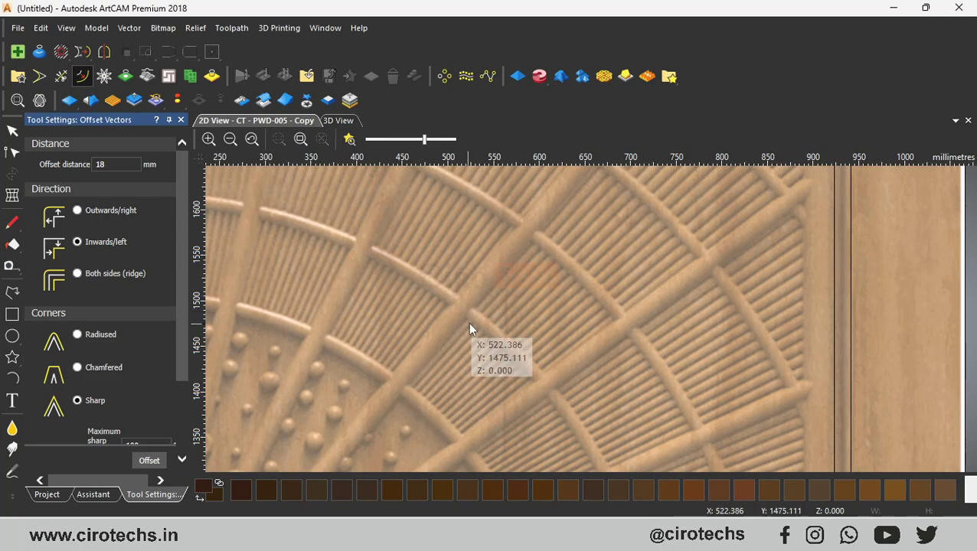
scroll(471, 326, "down", 2)
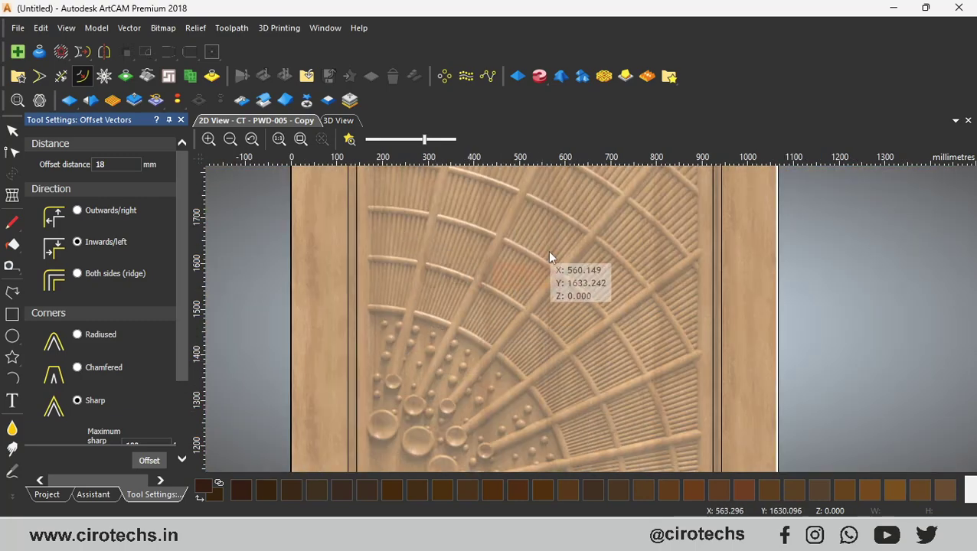
scroll(549, 258, "down", 2)
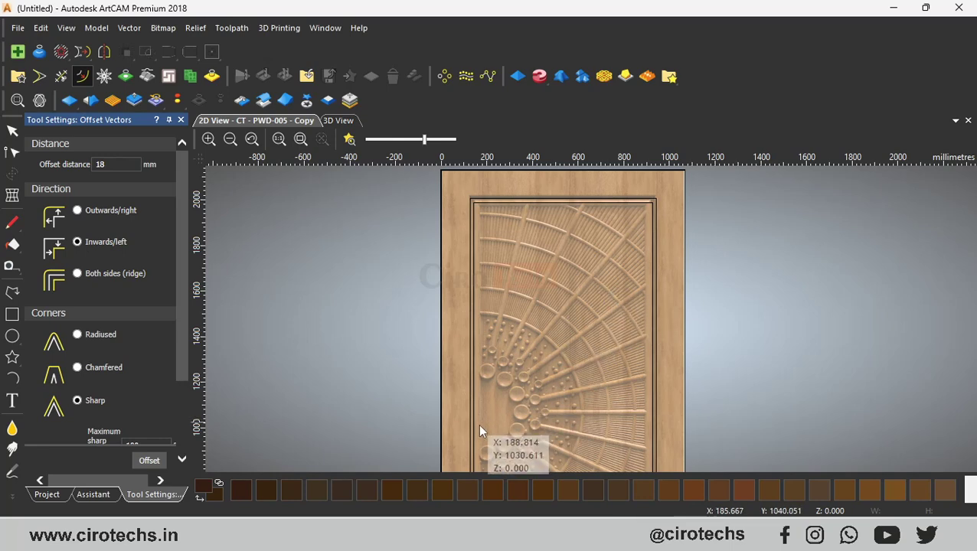
scroll(479, 431, "up", 2)
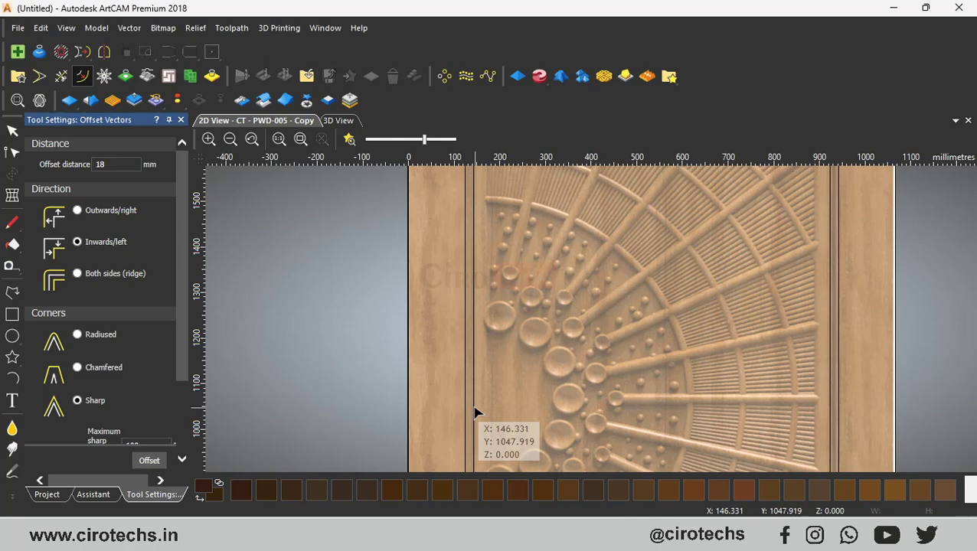
scroll(715, 282, "down", 3)
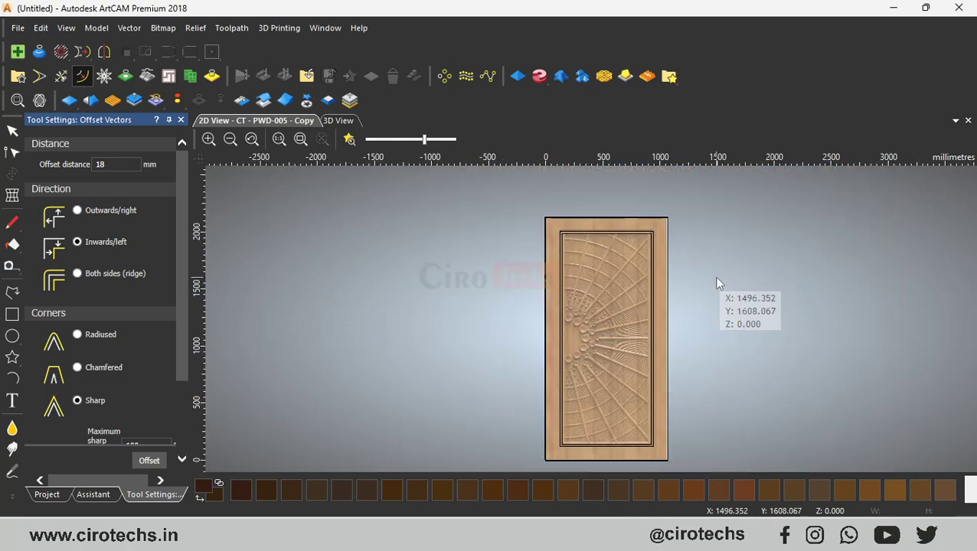
scroll(649, 385, "up", 2)
scroll(649, 386, "down", 2)
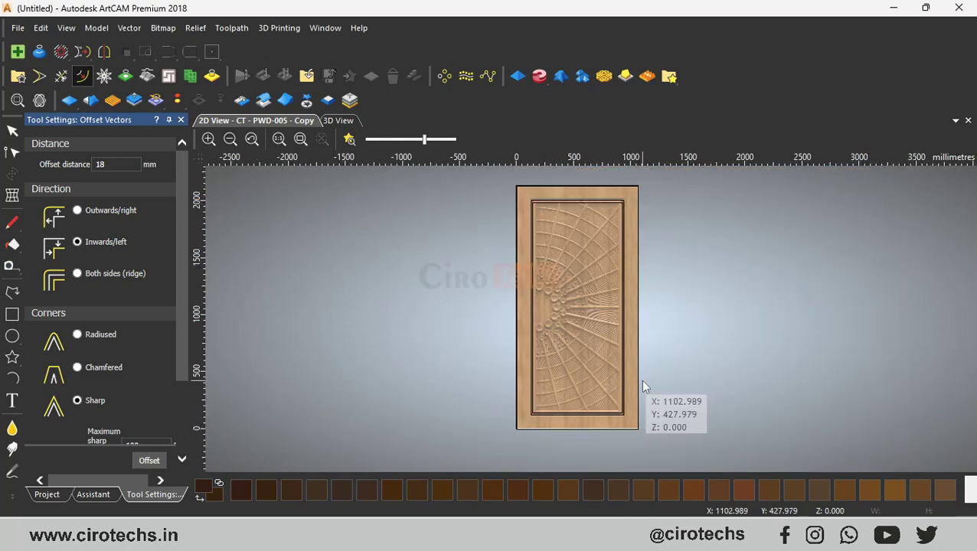
Step: Save the model to the Desktop as "Door design" in Autodesk ArtCAM Model (*.art) format
key("ctrl+s")
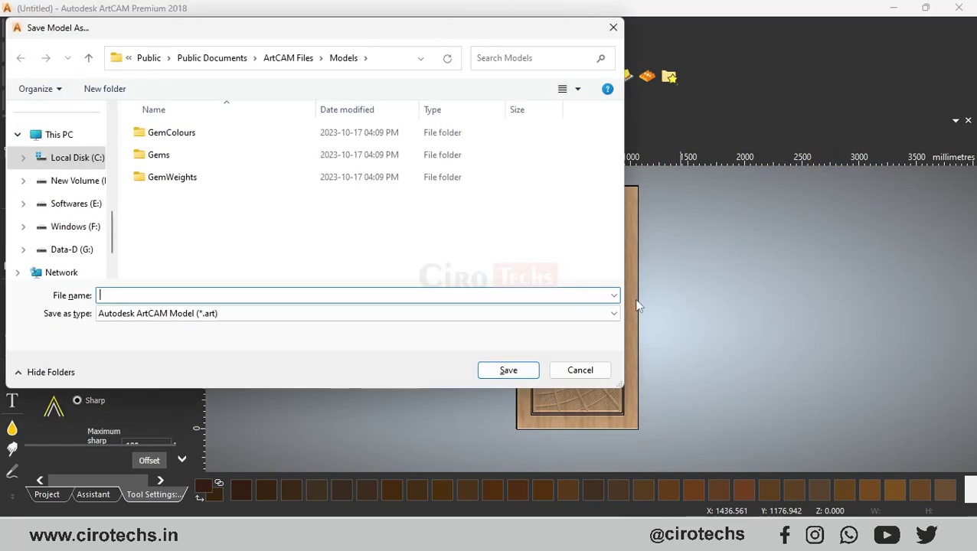
scroll(92, 192, "up", 10)
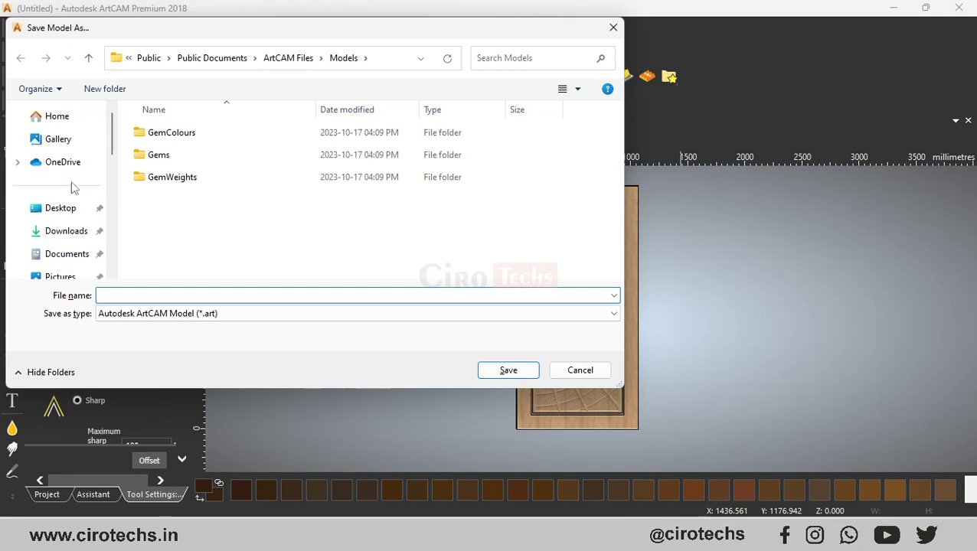
left_click(58, 208)
left_click(113, 295)
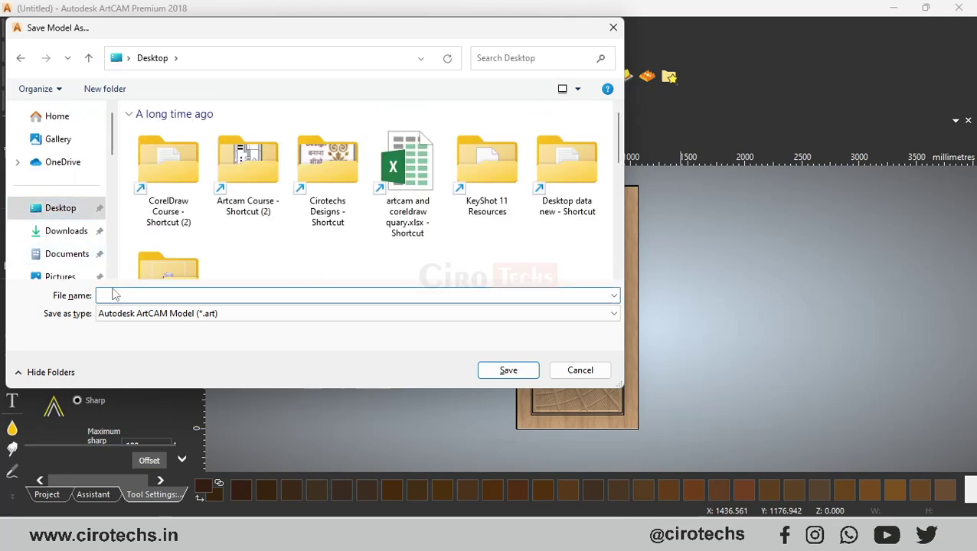
type("Door design")
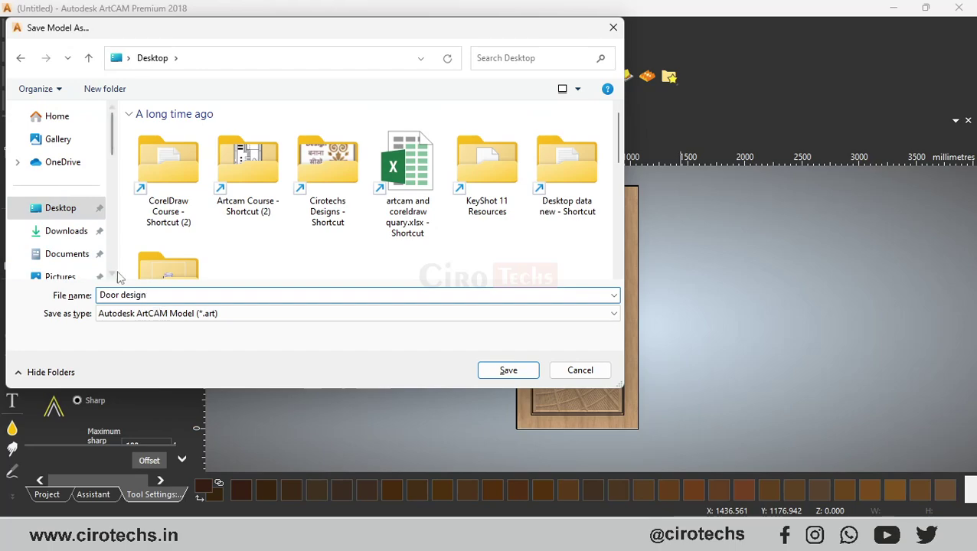
left_click(508, 370)
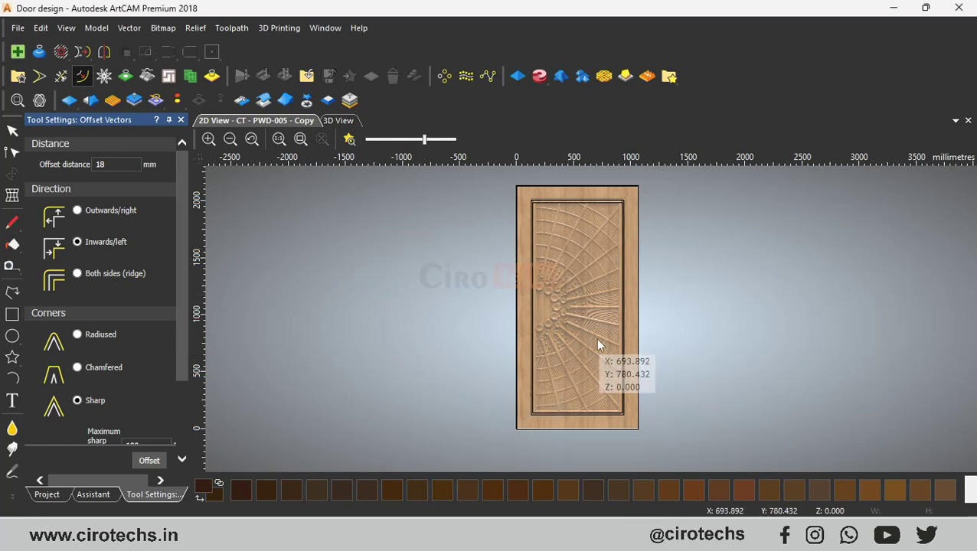
Step: Draw a vertical polyline about 2374 mm long beside the door and centre it on the model
scroll(598, 322, "up", 2)
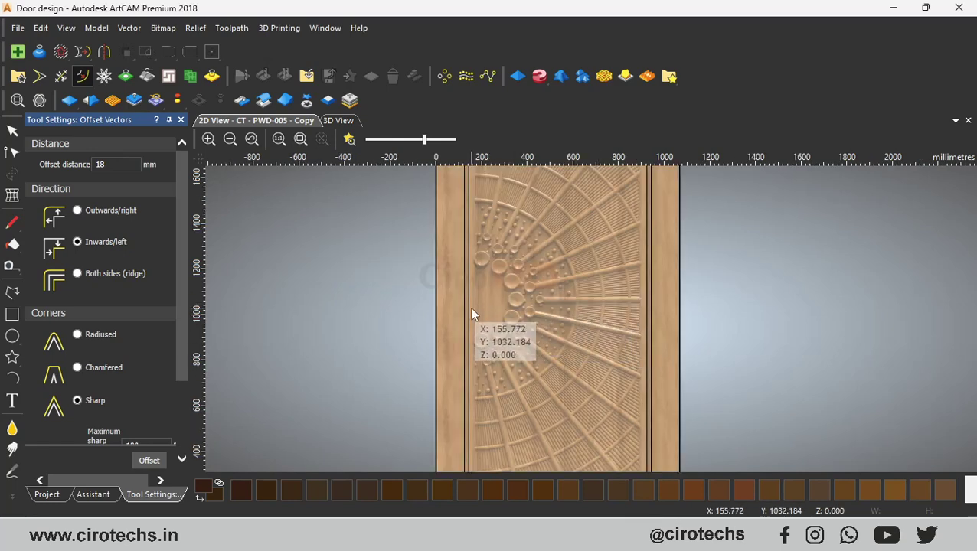
scroll(473, 307, "down", 2)
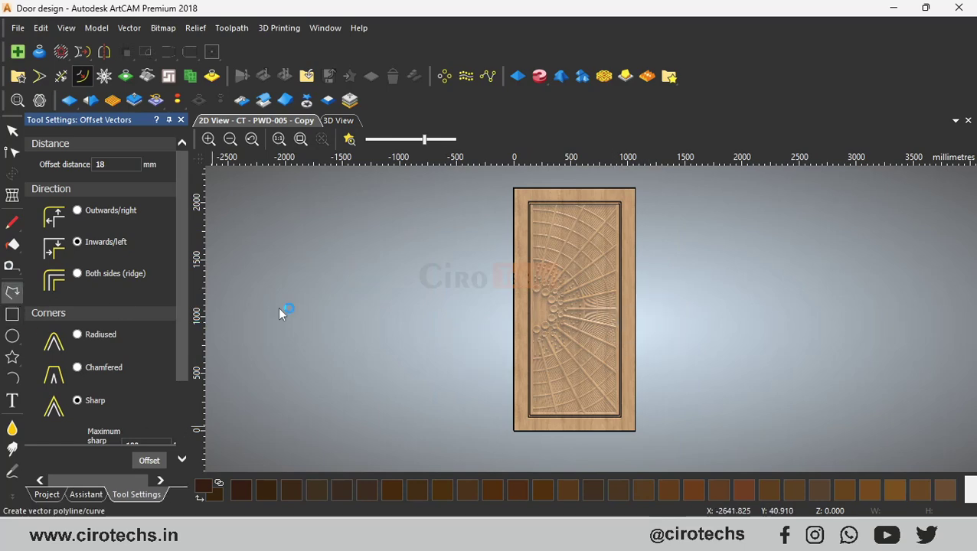
left_click(501, 182)
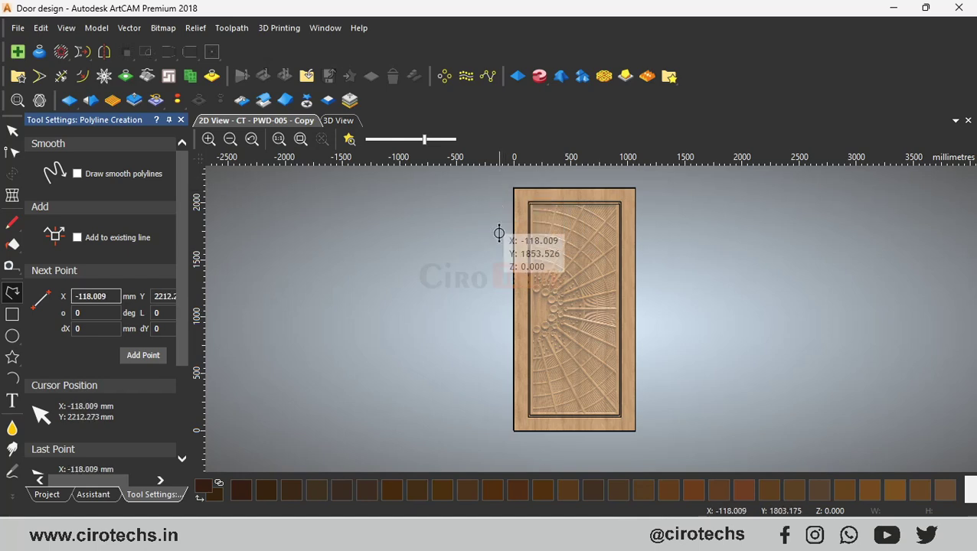
left_click(490, 448)
key("Escape")
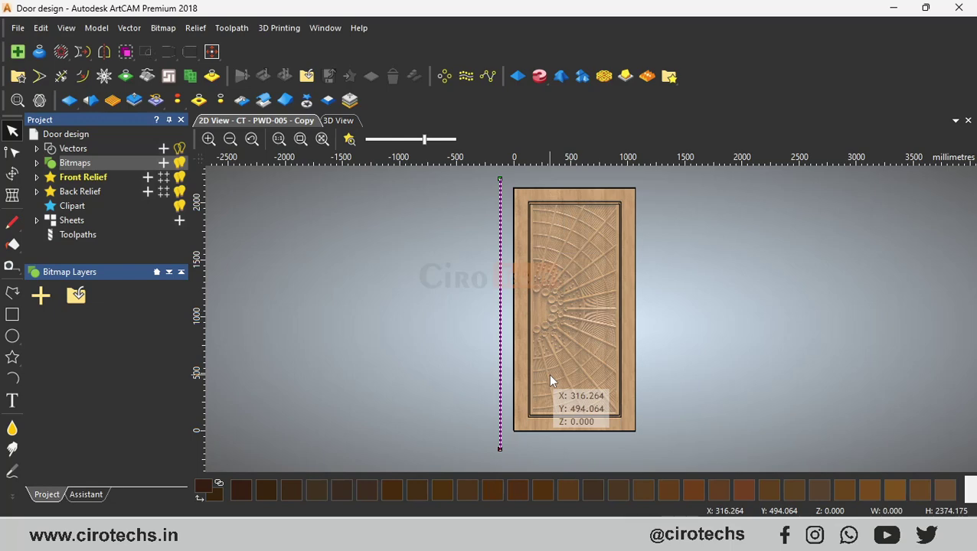
key("F9")
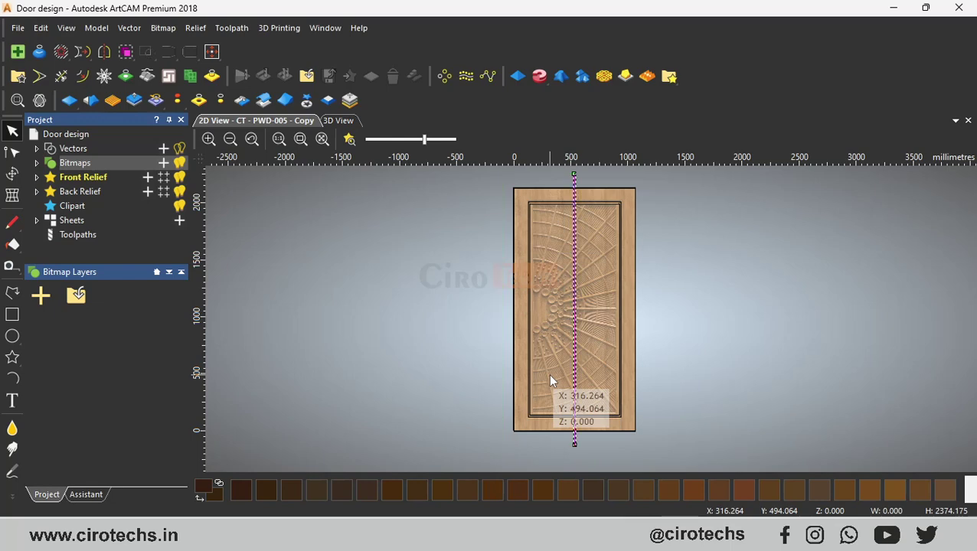
Step: Rotate a copy of the vertical centre line by 90 degrees about its midpoint to make a horizontal centre line
key("t")
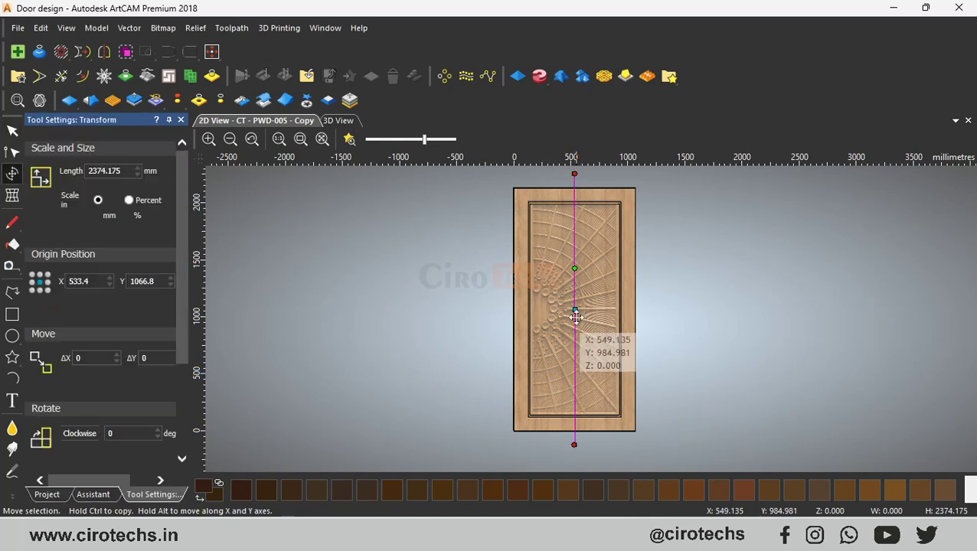
left_click_drag(576, 270, 612, 313)
left_click(726, 370)
scroll(602, 303, "up", 2)
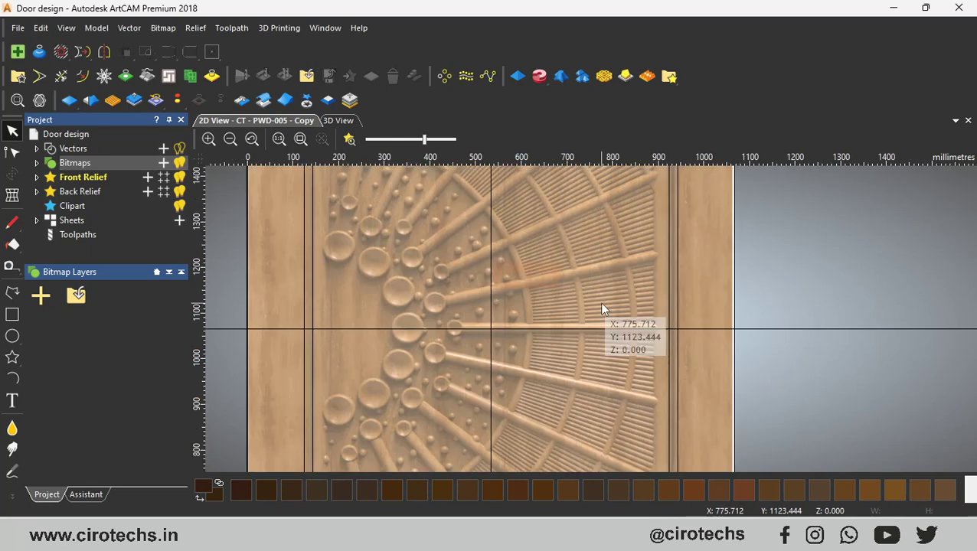
scroll(602, 309, "down", 4)
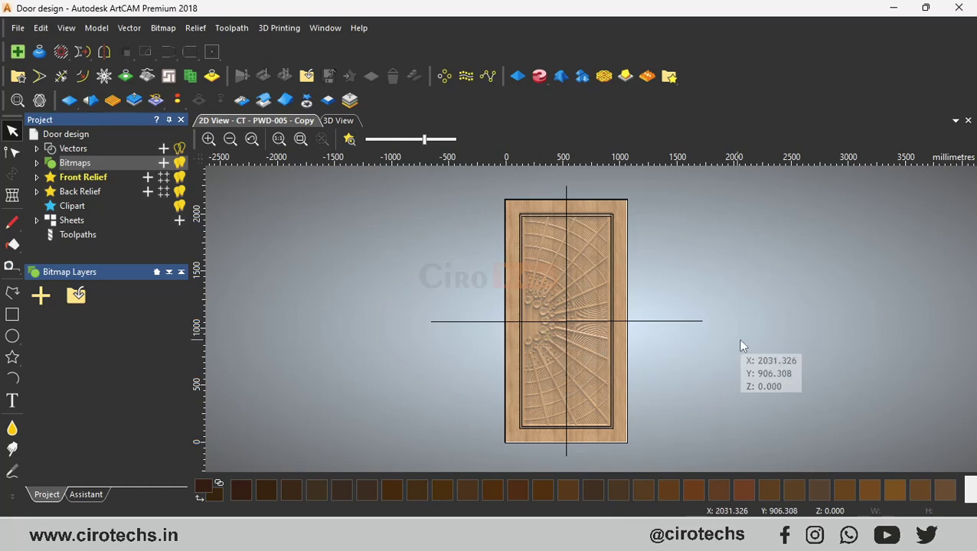
scroll(541, 316, "up", 1)
scroll(558, 336, "down", 1)
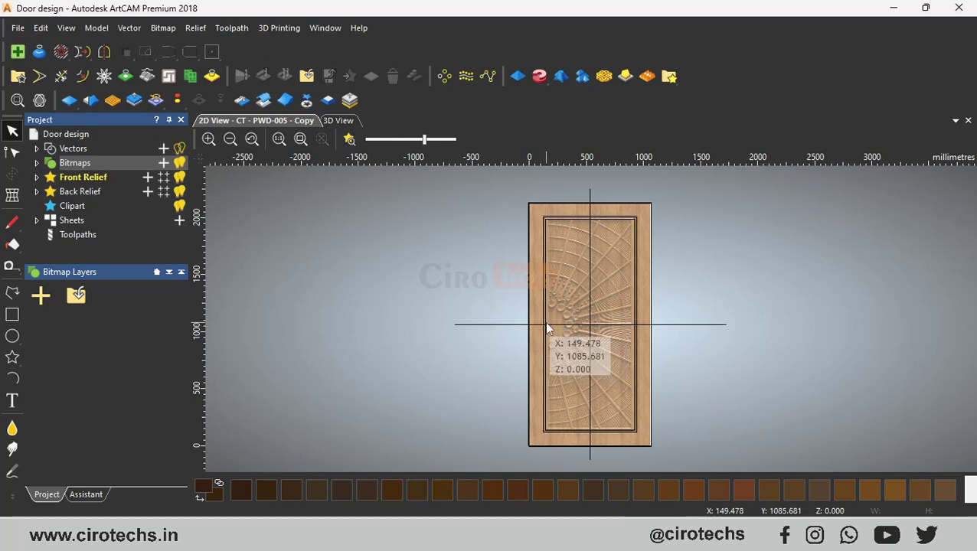
Step: Draw a circle about 953 mm in diameter, centred where the panel's inner frame line crosses the horizontal centre line (X 143, Y 1066.8)
scroll(547, 328, "up", 3)
scroll(545, 326, "down", 1)
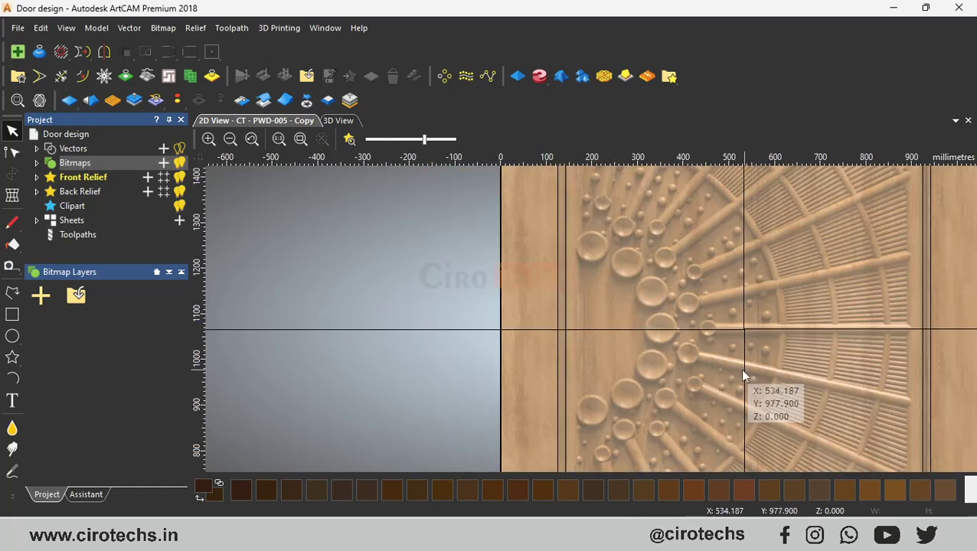
scroll(724, 362, "down", 1)
scroll(666, 320, "up", 1)
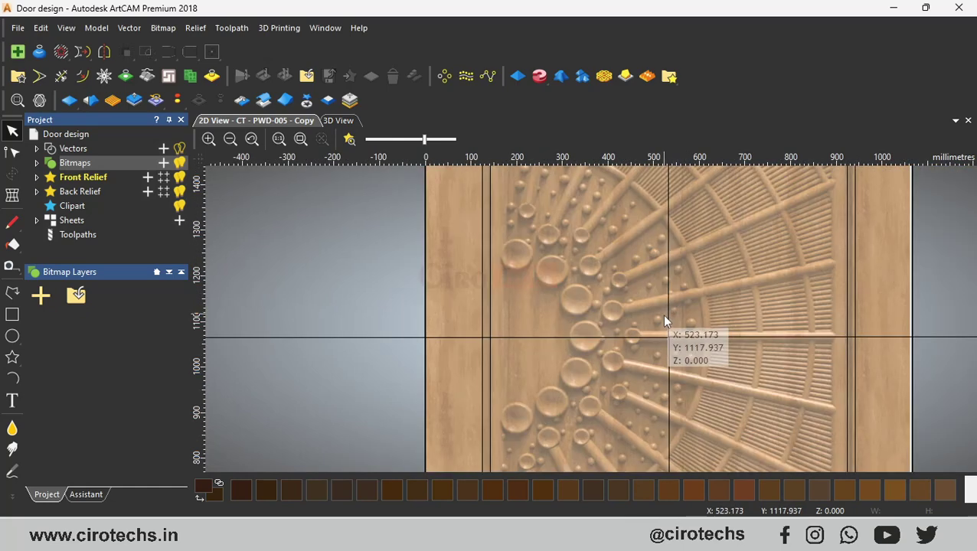
scroll(701, 357, "up", 1)
scroll(702, 358, "down", 1)
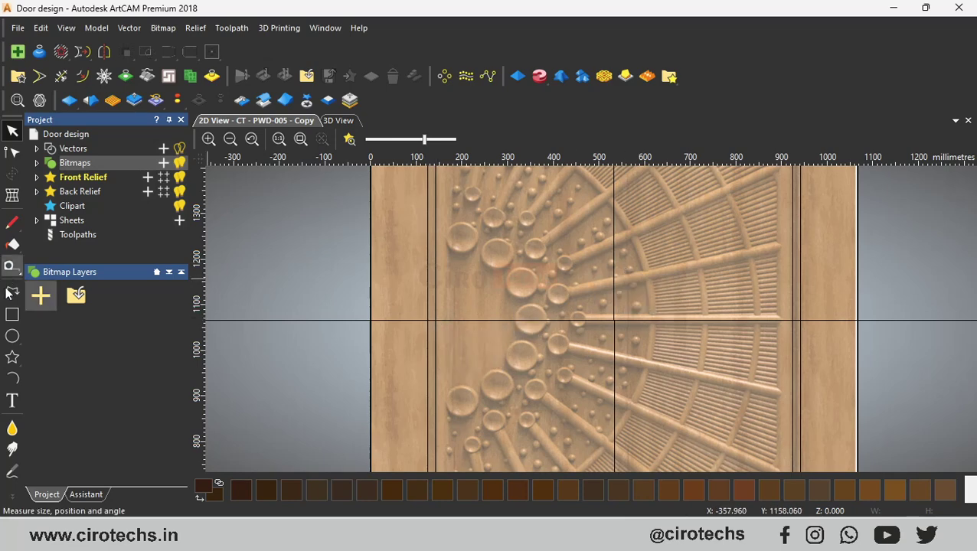
left_click(436, 319)
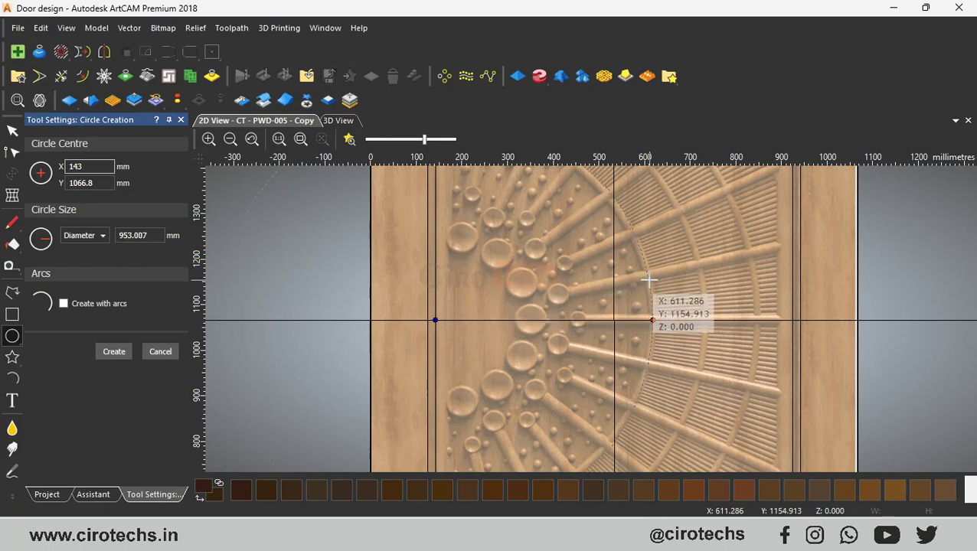
scroll(657, 292, "up", 3)
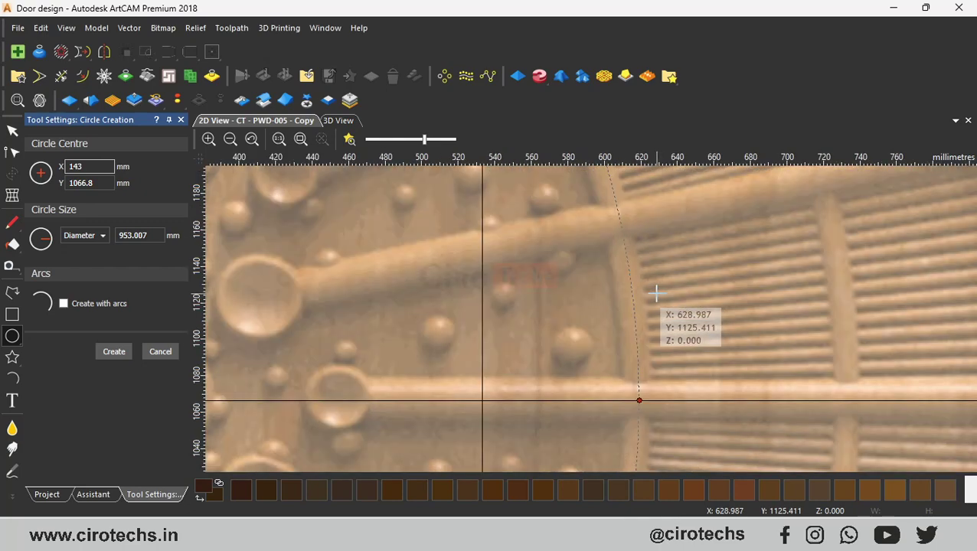
scroll(656, 291, "down", 3)
left_click(650, 295)
scroll(651, 305, "down", 2)
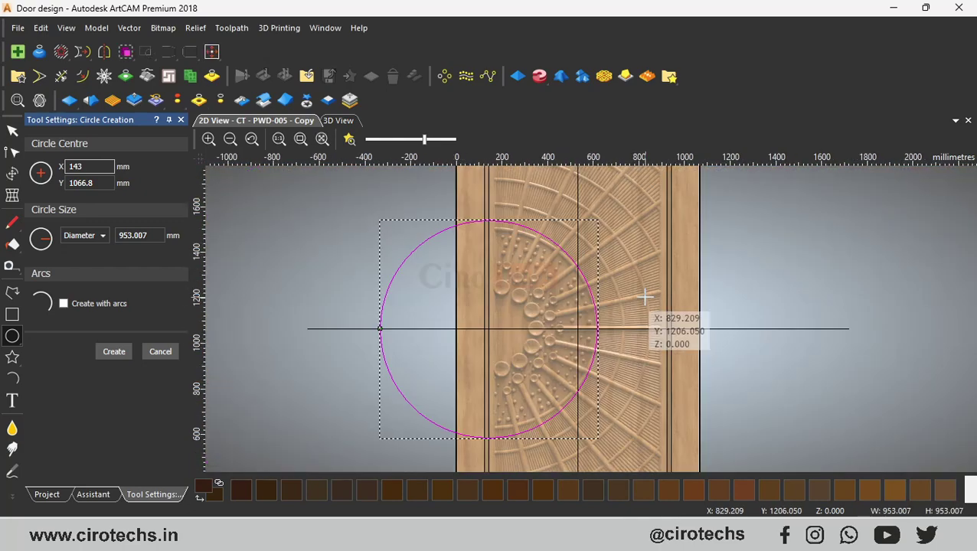
Step: Examine how the circle fits the carved curved band at its top, bottom and along the horizontal centre line
scroll(506, 222, "up", 2)
scroll(505, 231, "down", 3)
scroll(622, 399, "up", 2)
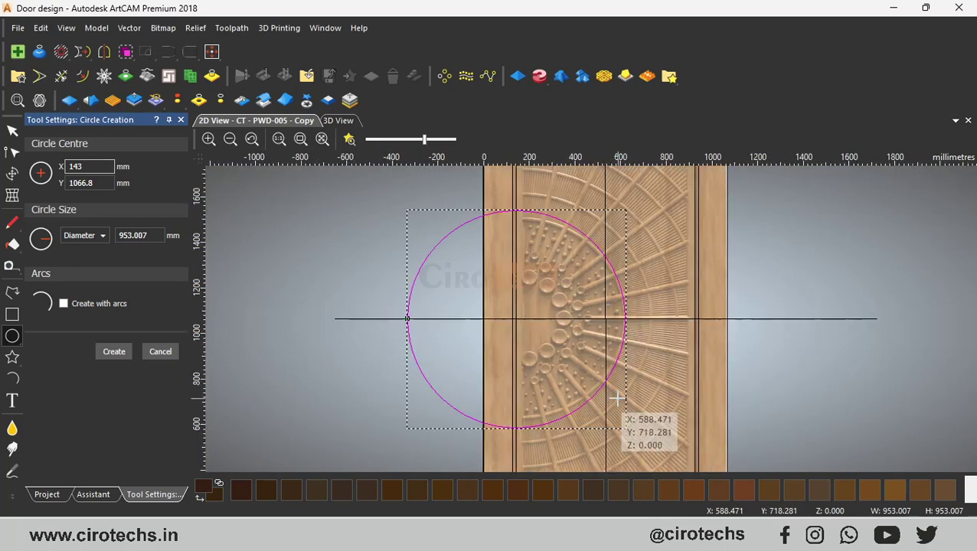
scroll(534, 342, "up", 1)
scroll(534, 342, "down", 2)
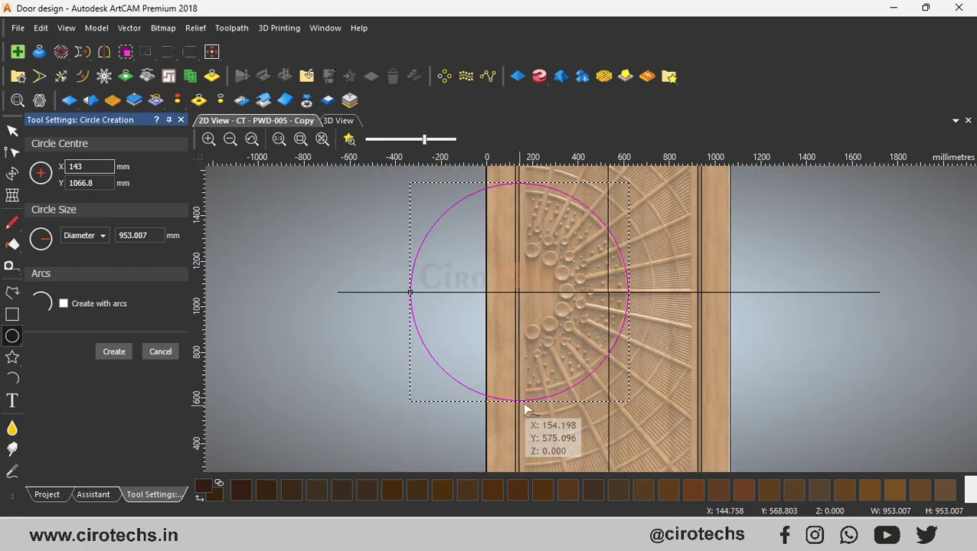
scroll(519, 399, "up", 2)
scroll(459, 387, "down", 2)
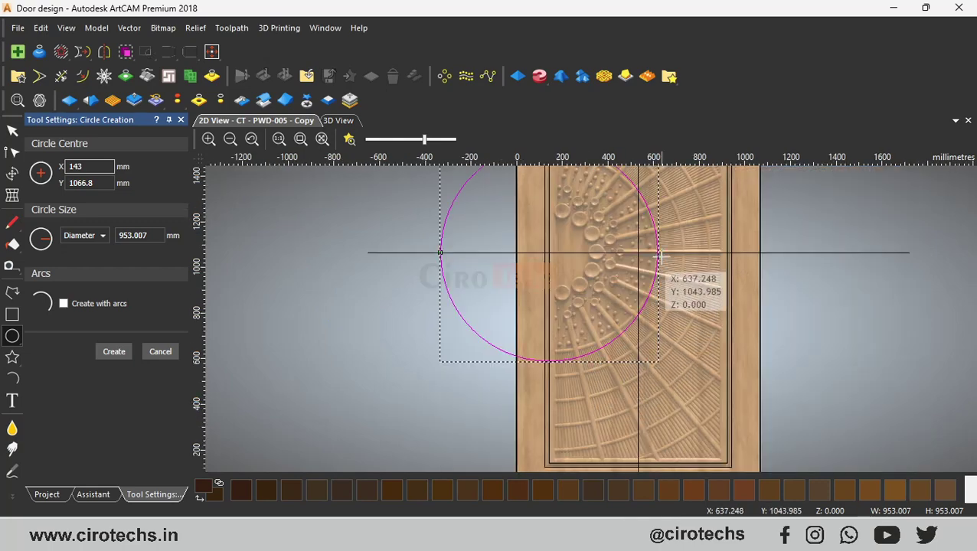
scroll(649, 257, "up", 3)
scroll(654, 255, "down", 3)
scroll(507, 215, "up", 2)
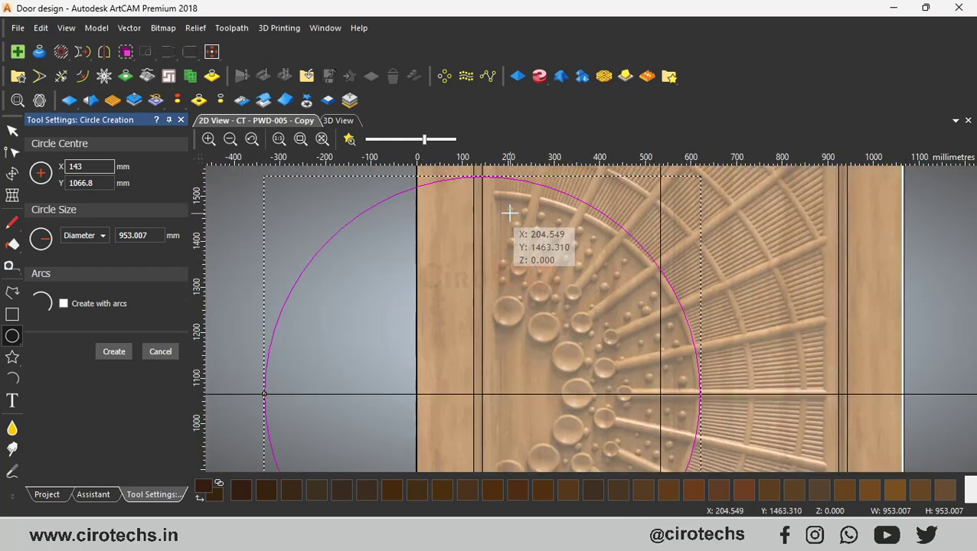
scroll(536, 245, "down", 2)
scroll(547, 255, "up", 2)
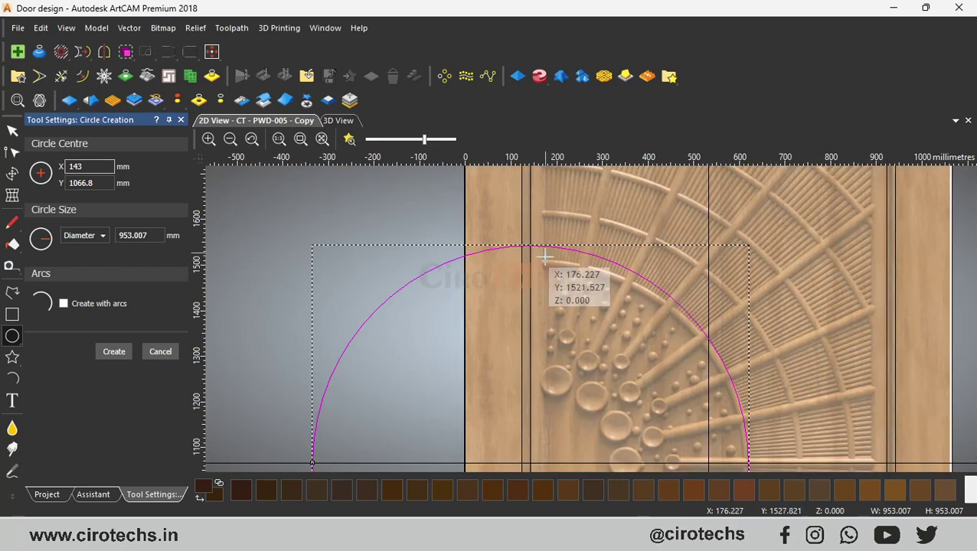
scroll(556, 260, "down", 3)
scroll(578, 327, "up", 1)
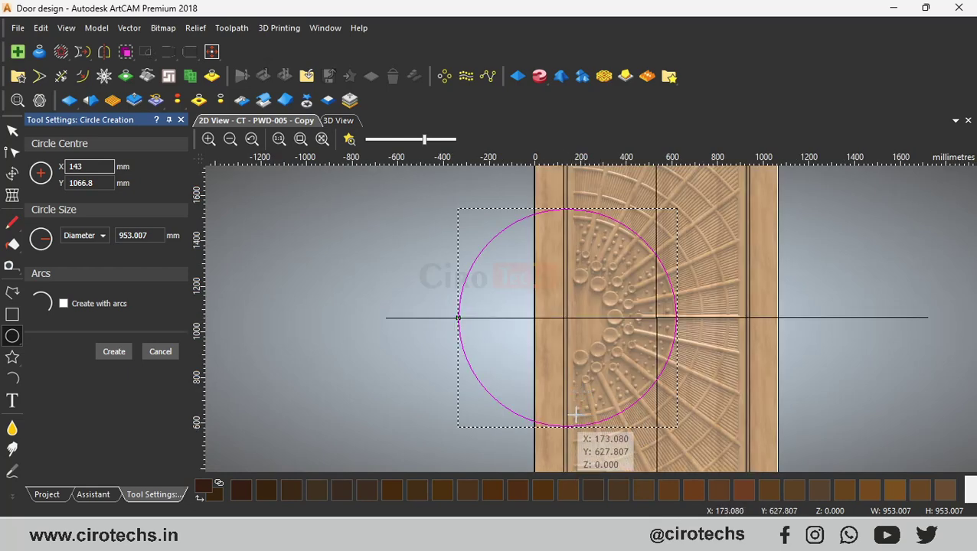
middle_click_drag(674, 315, 633, 320)
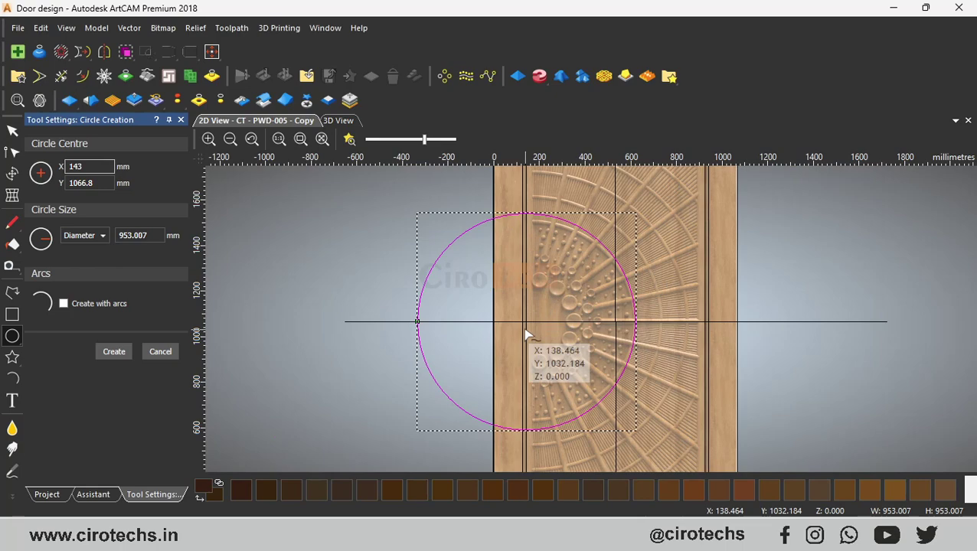
key("Escape")
scroll(635, 345, "up", 2)
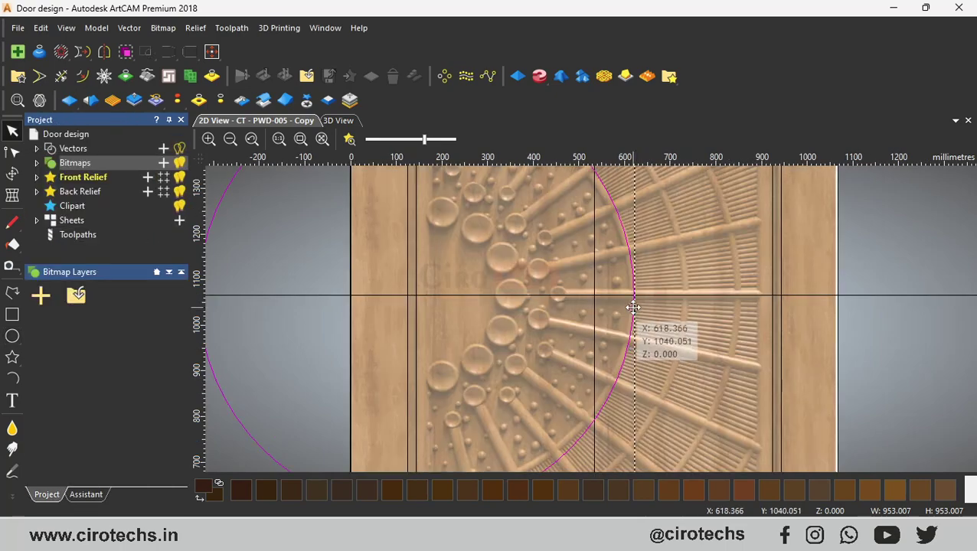
scroll(633, 304, "down", 2)
scroll(507, 221, "up", 2)
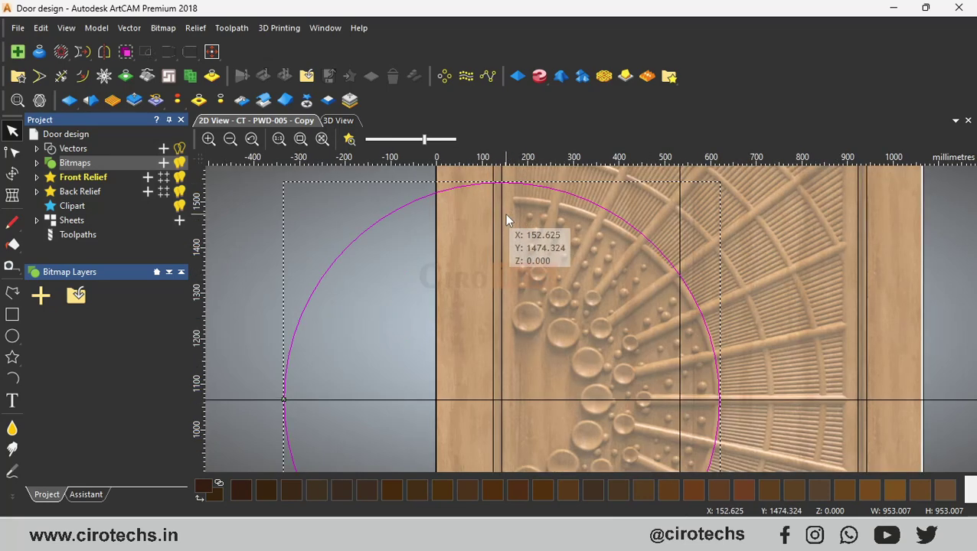
Step: Make a smaller concentric copy of the circle, scaled down about its centre to about 885 mm in diameter
left_click(505, 218)
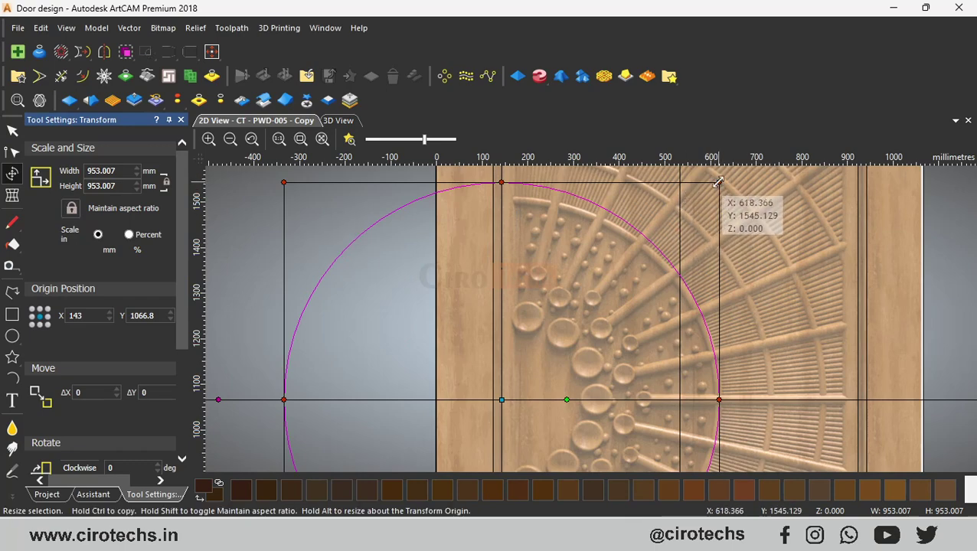
left_click_drag(719, 182, 703, 198)
scroll(716, 377, "up", 2)
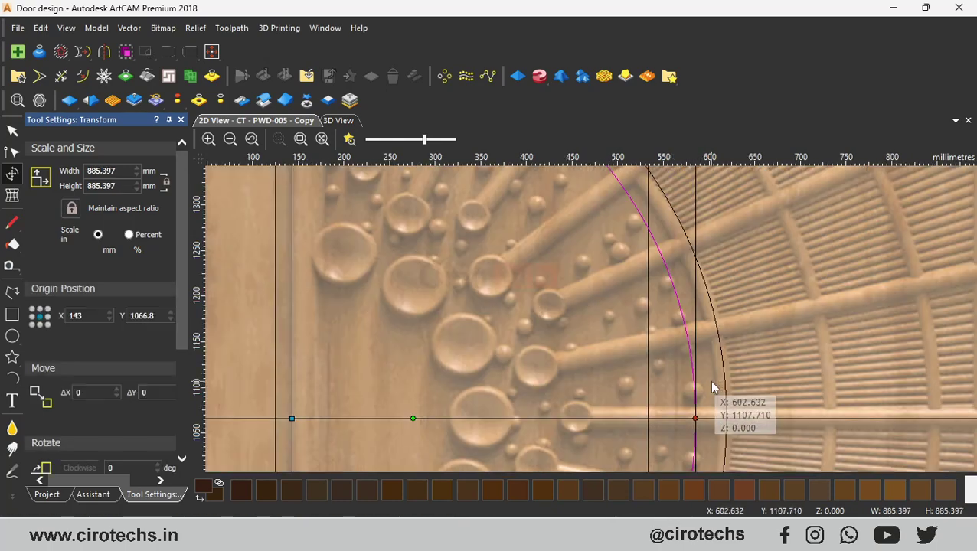
key("Escape")
scroll(714, 378, "down", 2)
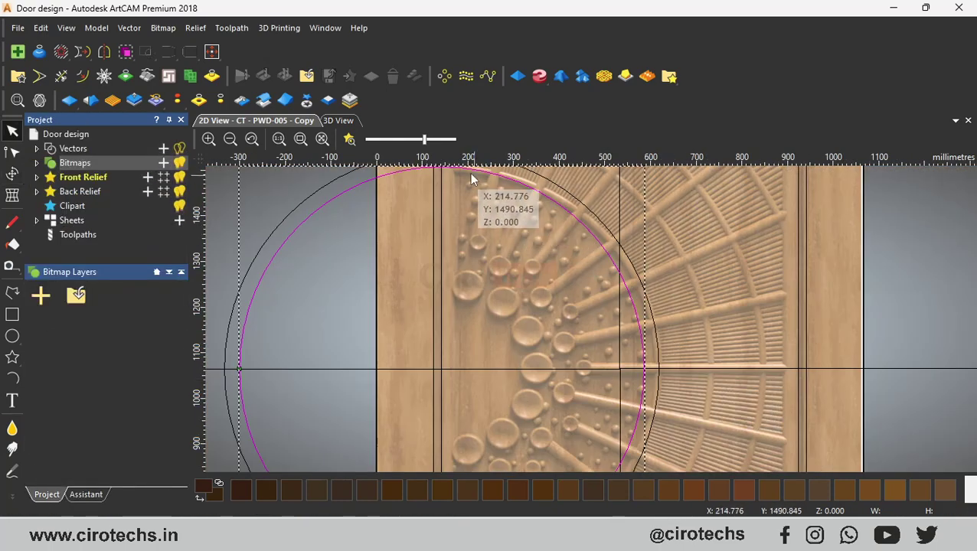
scroll(463, 186, "down", 2)
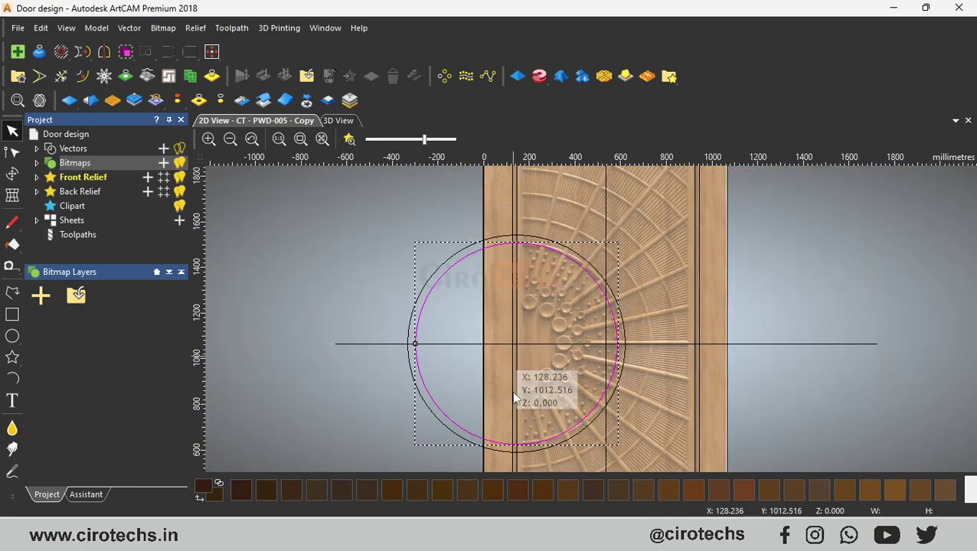
Step: Delete the larger circle and move the 885 mm circle sideways to meet the carved band on the horizontal centre line
scroll(569, 433, "up", 2)
left_click_drag(569, 433, 681, 284)
key("Delete")
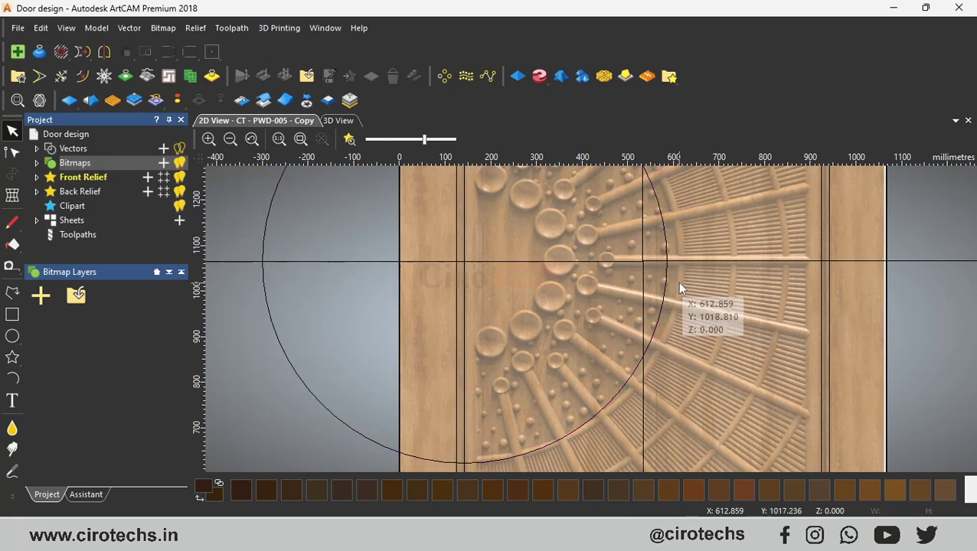
left_click(665, 274)
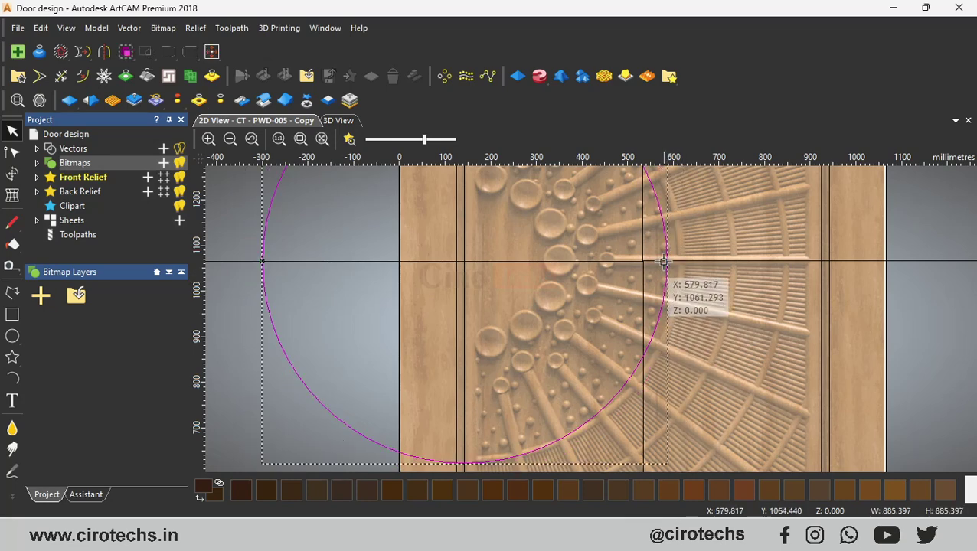
left_click_drag(666, 261, 681, 262)
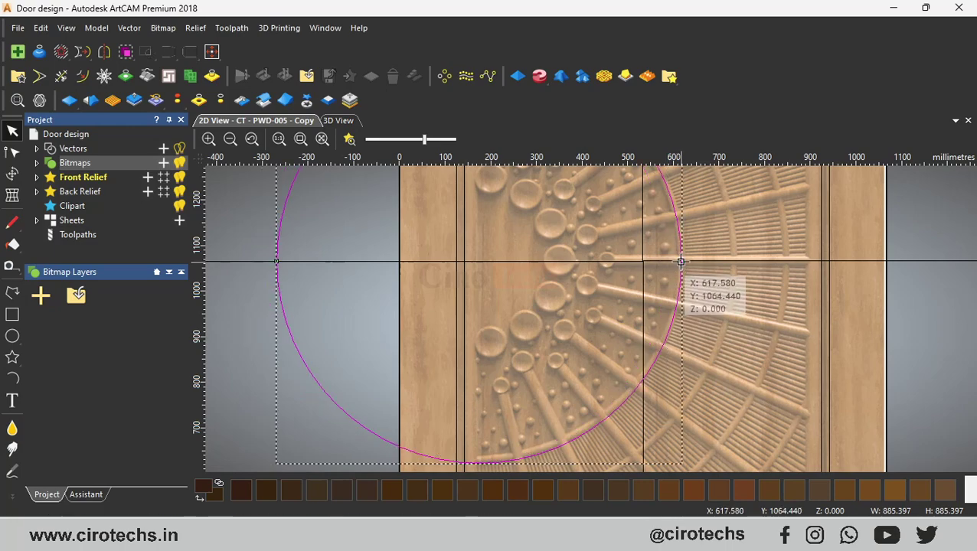
Step: Examine how the moved circle fits the carved band and where its centre lies relative to the panel's inner frame line
scroll(542, 281, "down", 2)
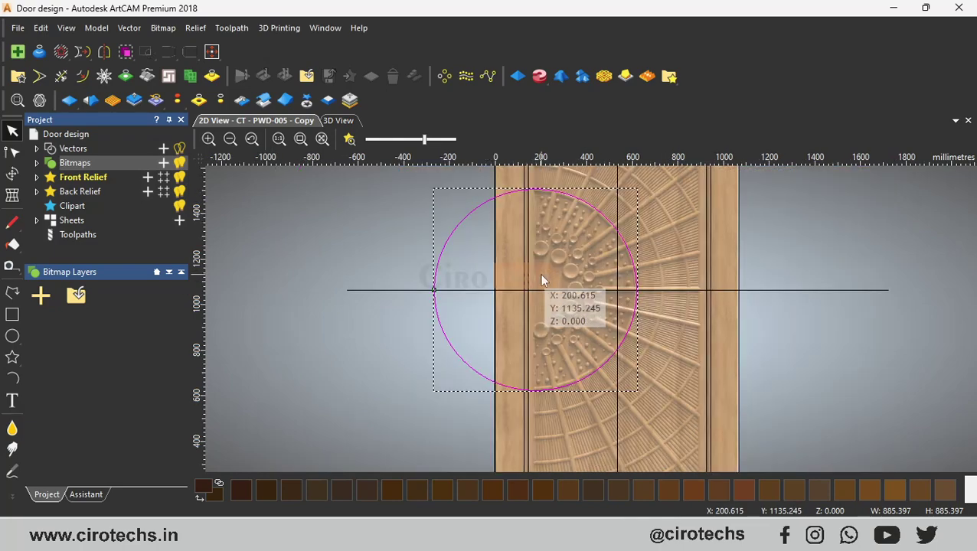
scroll(533, 281, "up", 4)
scroll(602, 283, "down", 4)
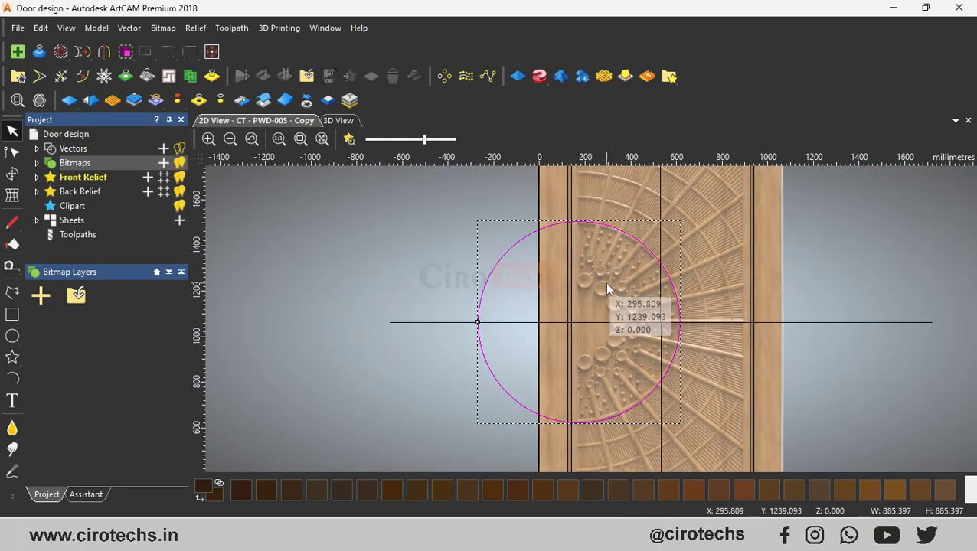
scroll(584, 288, "up", 2)
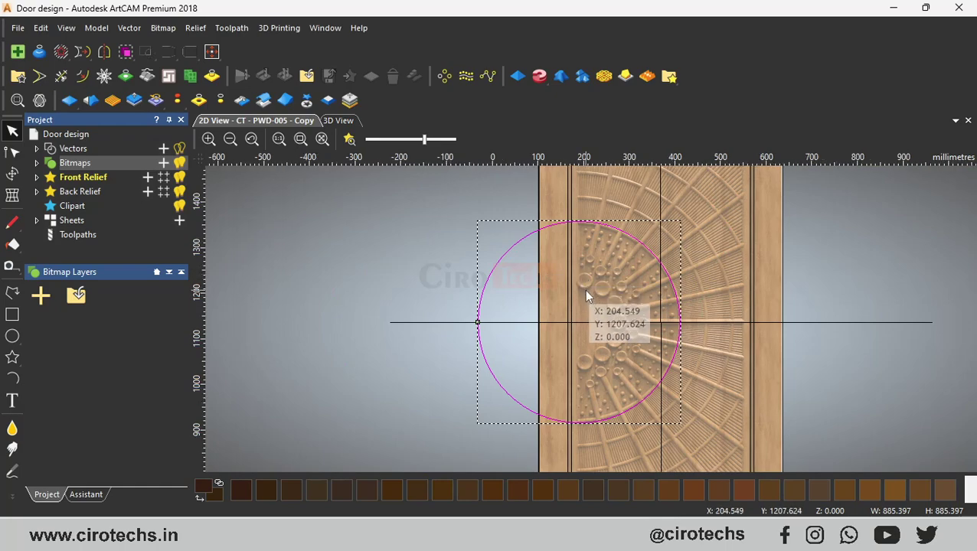
scroll(584, 288, "down", 2)
scroll(621, 245, "down", 2)
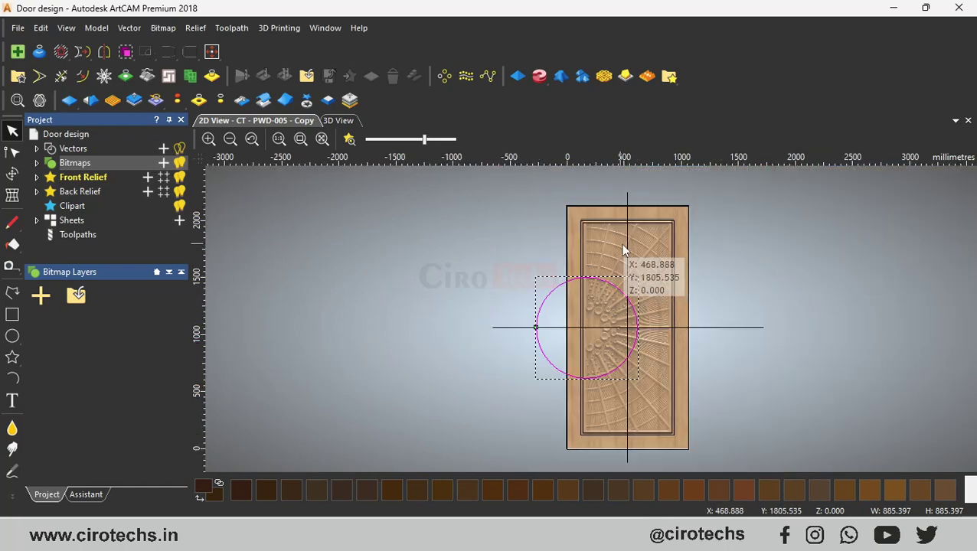
scroll(640, 246, "up", 2)
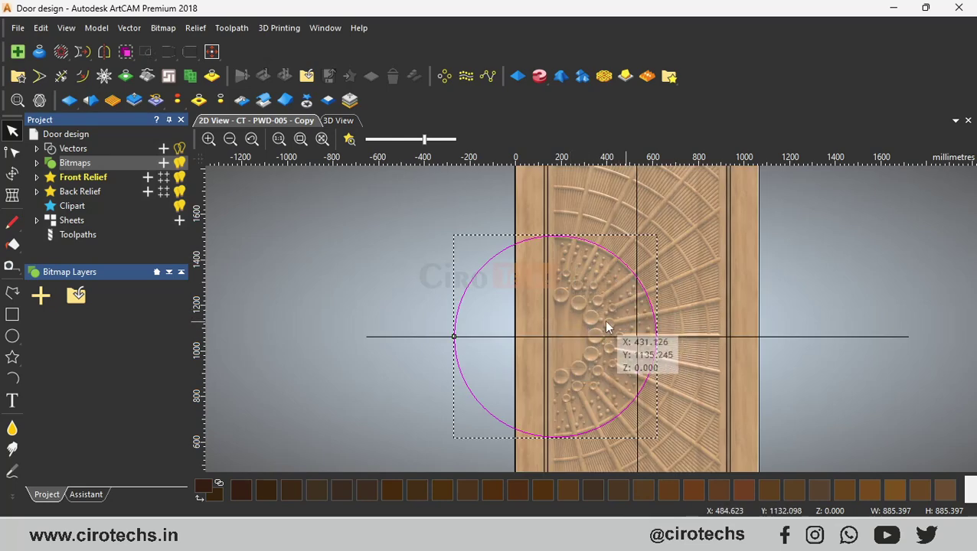
scroll(564, 345, "up", 2)
scroll(546, 339, "down", 2)
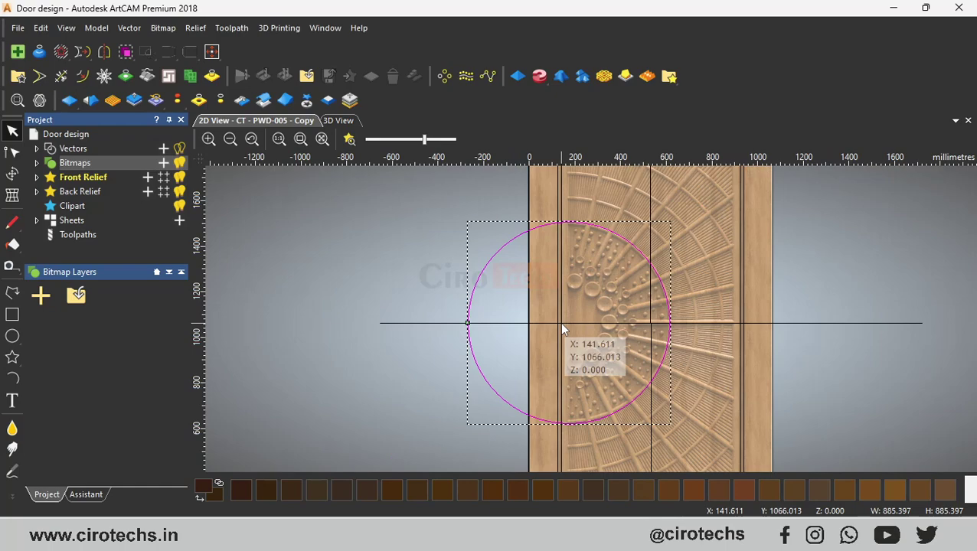
scroll(561, 324, "up", 2)
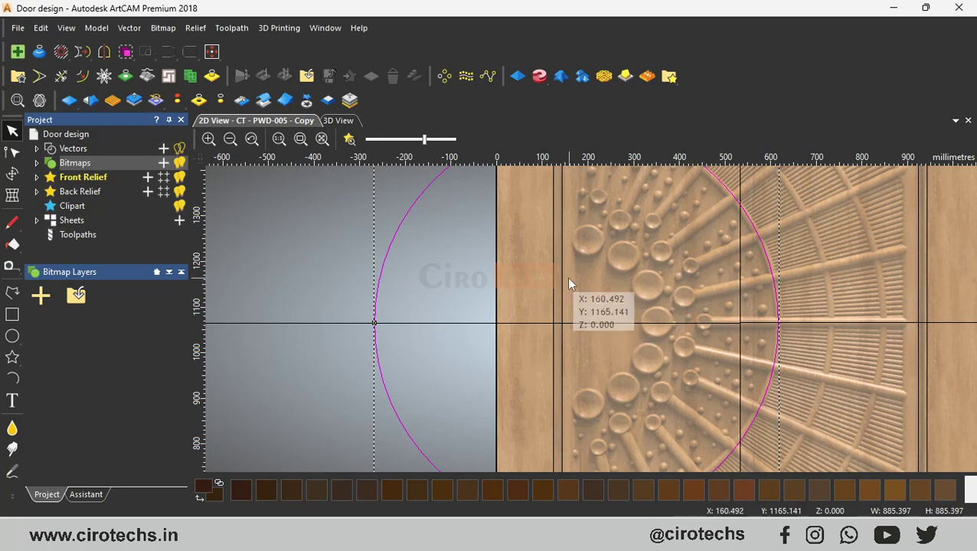
scroll(588, 298, "down", 2)
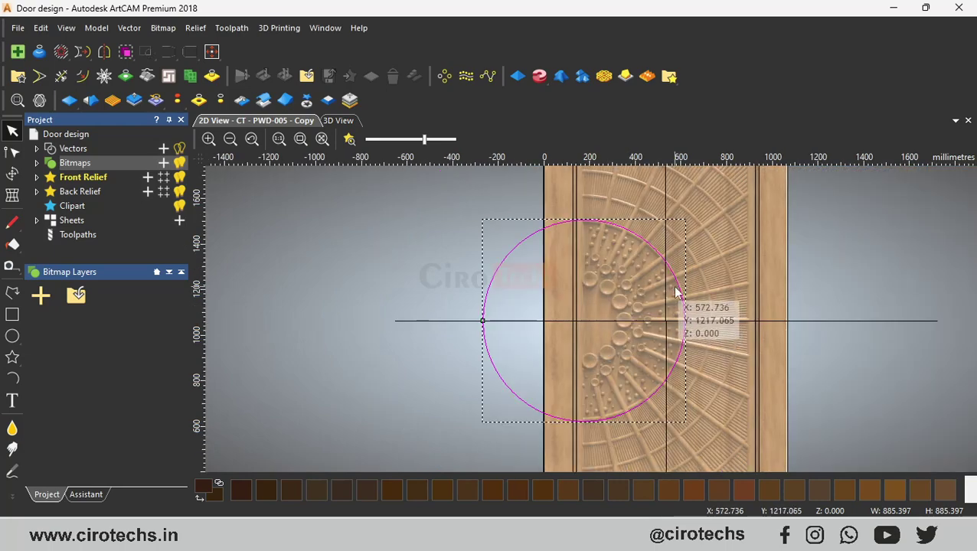
scroll(667, 285, "down", 1)
scroll(654, 288, "up", 3)
scroll(626, 299, "down", 4)
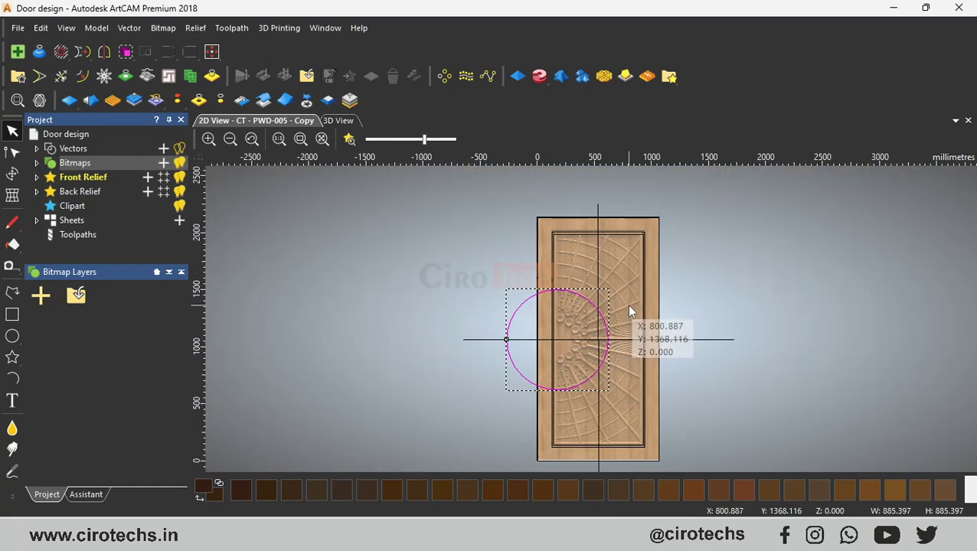
scroll(576, 315, "up", 2)
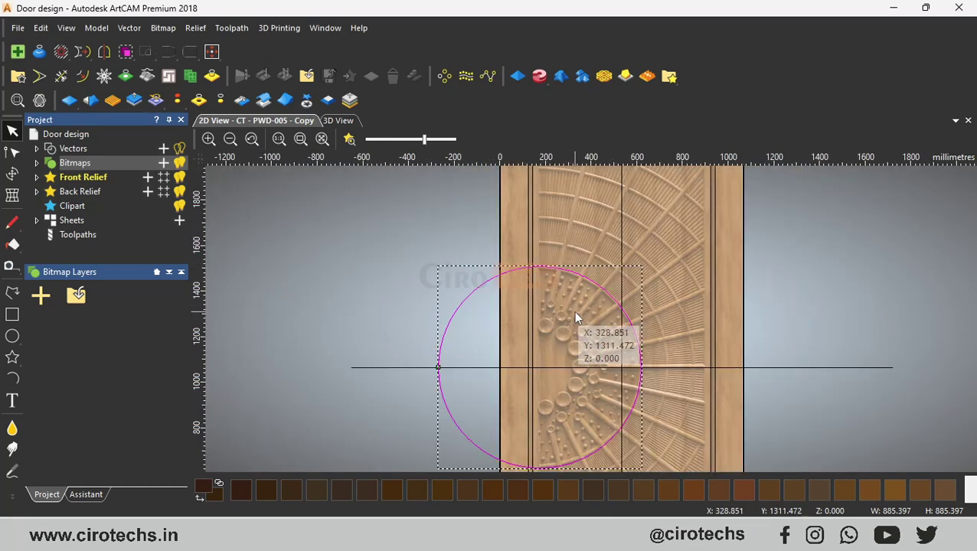
Step: Delete the moved circle, and undo the circle edits back to the single 953 mm circle on the frame line
key("Delete")
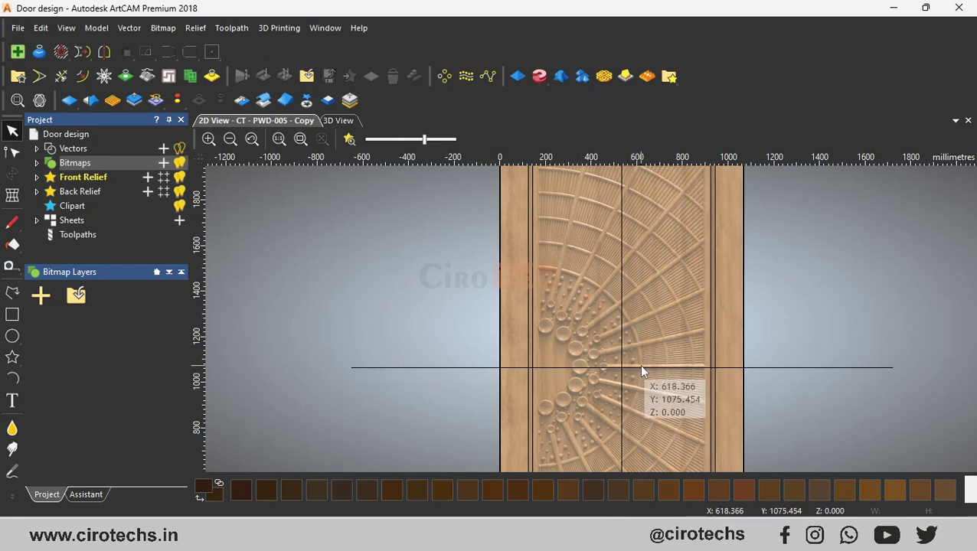
left_click(538, 246)
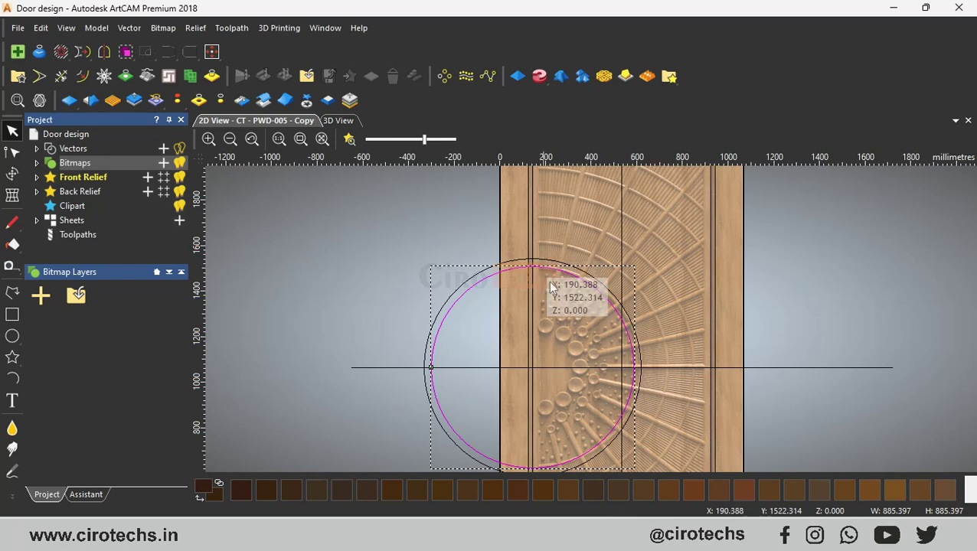
left_click(605, 296)
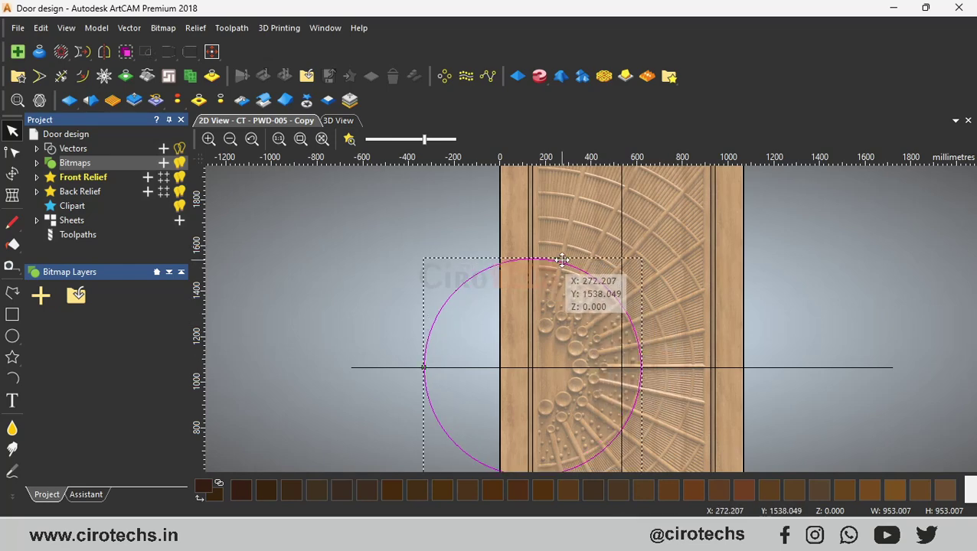
Step: Examine how the 953 mm circle fits the innermost carved band at its upper and lower ends and on the horizontal centre line
scroll(562, 260, "up", 4)
scroll(605, 349, "down", 6)
scroll(572, 392, "up", 3)
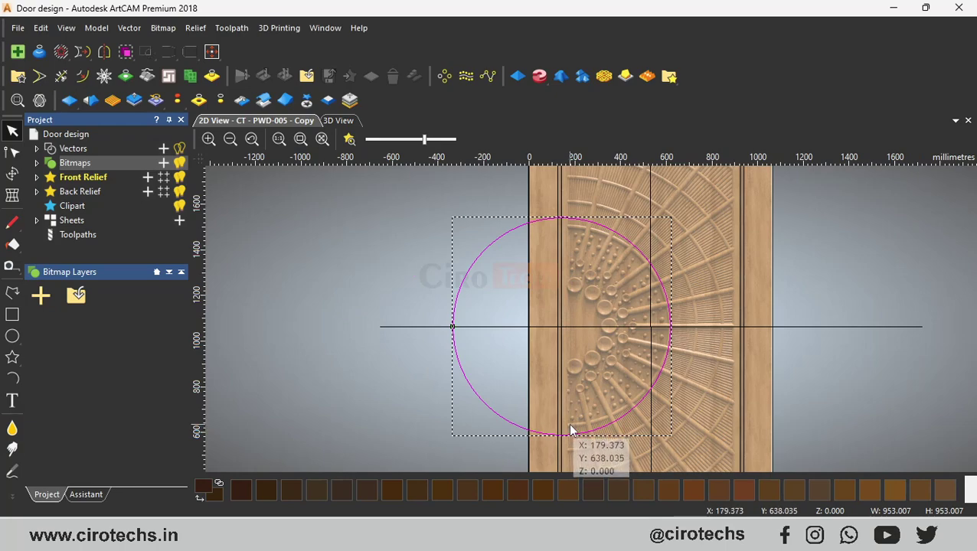
scroll(570, 427, "up", 4)
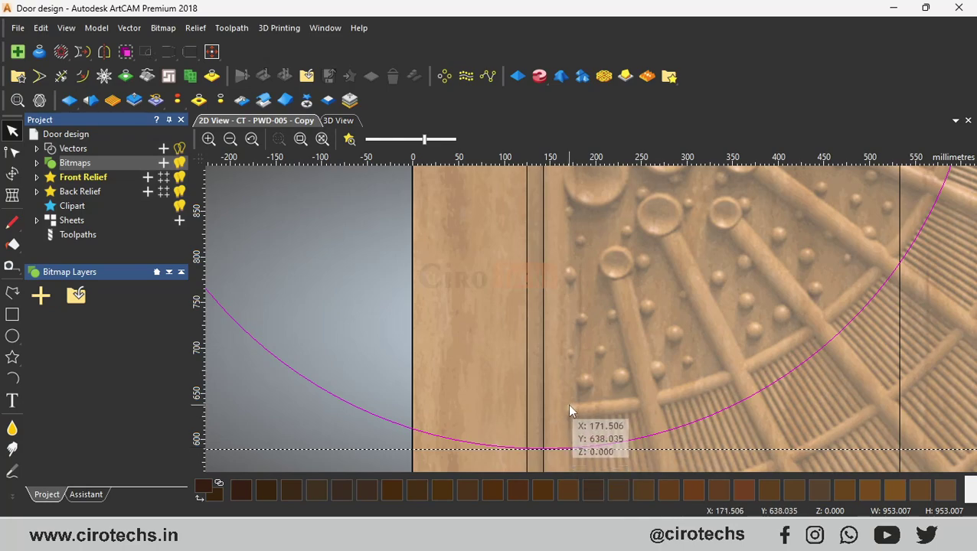
scroll(567, 403, "down", 4)
scroll(586, 228, "up", 4)
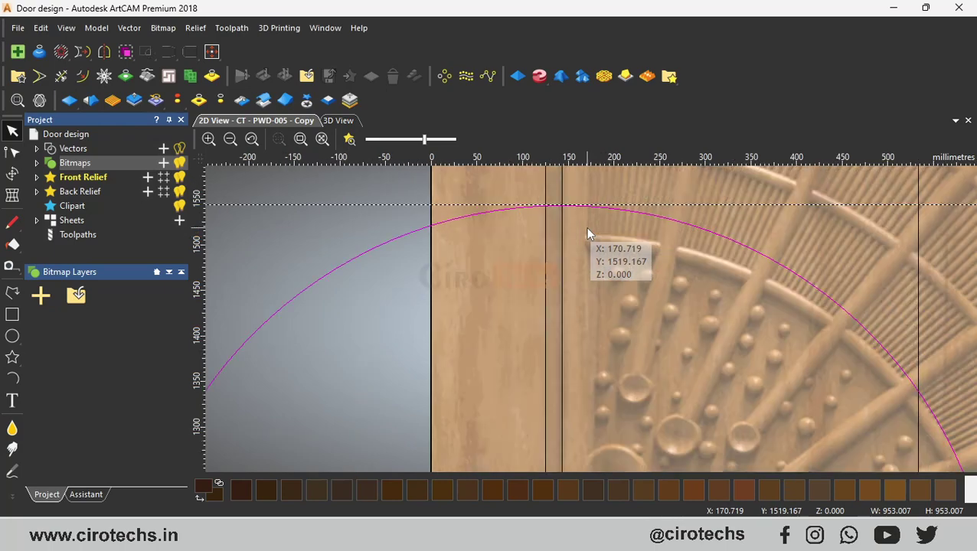
scroll(586, 227, "down", 2)
scroll(588, 230, "up", 2)
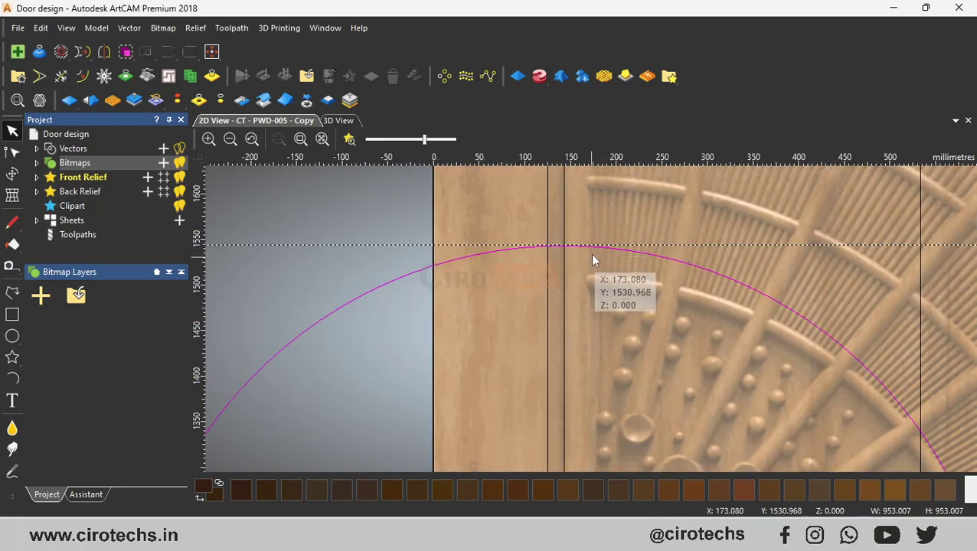
scroll(592, 280, "down", 4)
scroll(742, 457, "up", 2)
scroll(653, 345, "up", 2)
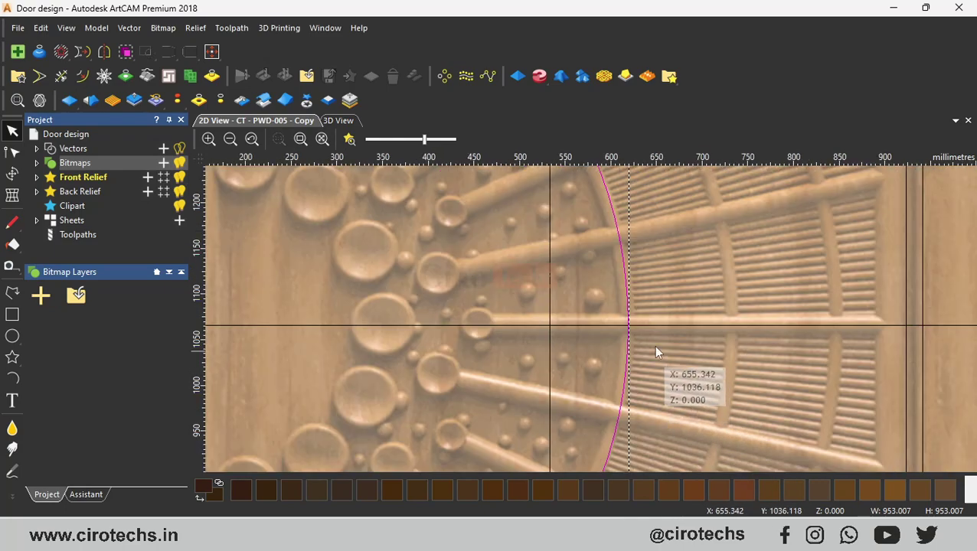
scroll(634, 324, "down", 4)
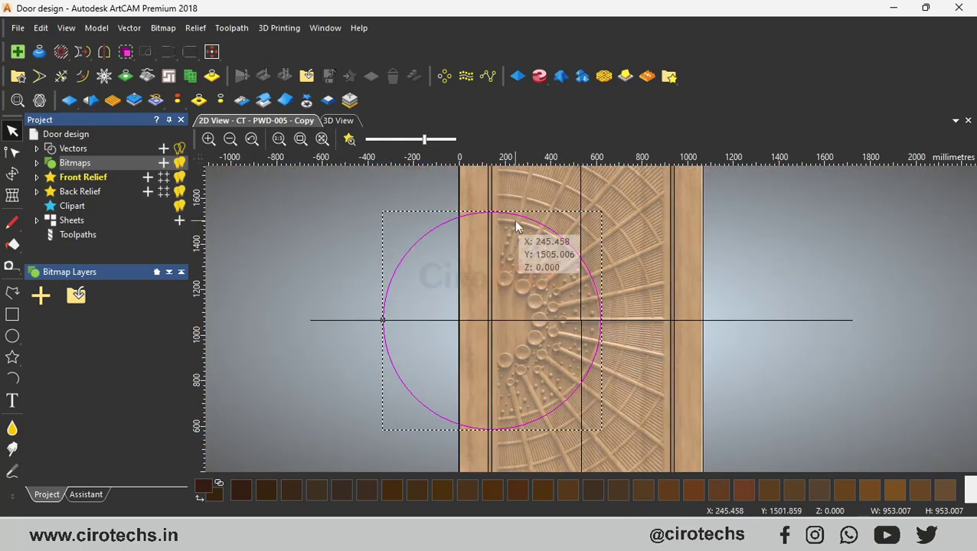
scroll(515, 222, "down", 2)
scroll(536, 260, "up", 2)
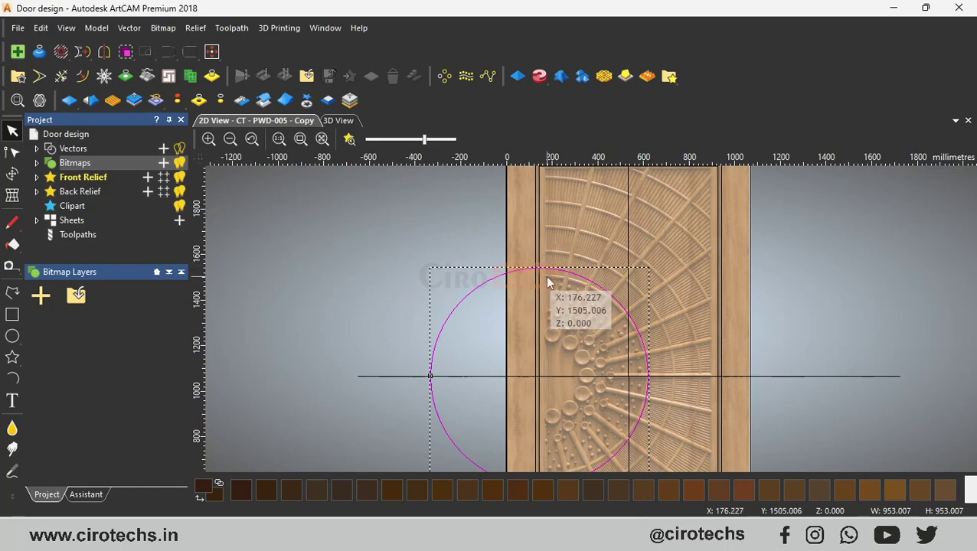
scroll(644, 378, "up", 2)
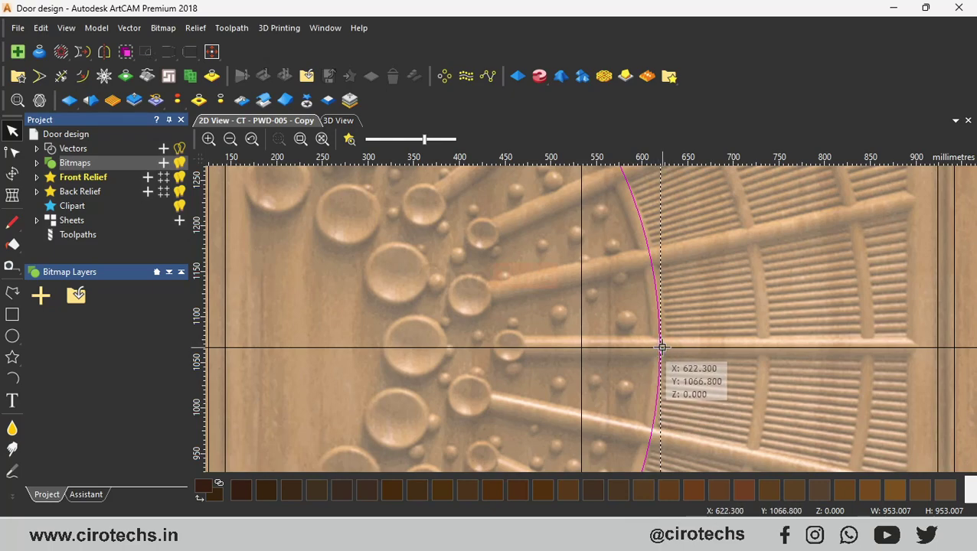
scroll(661, 347, "down", 2)
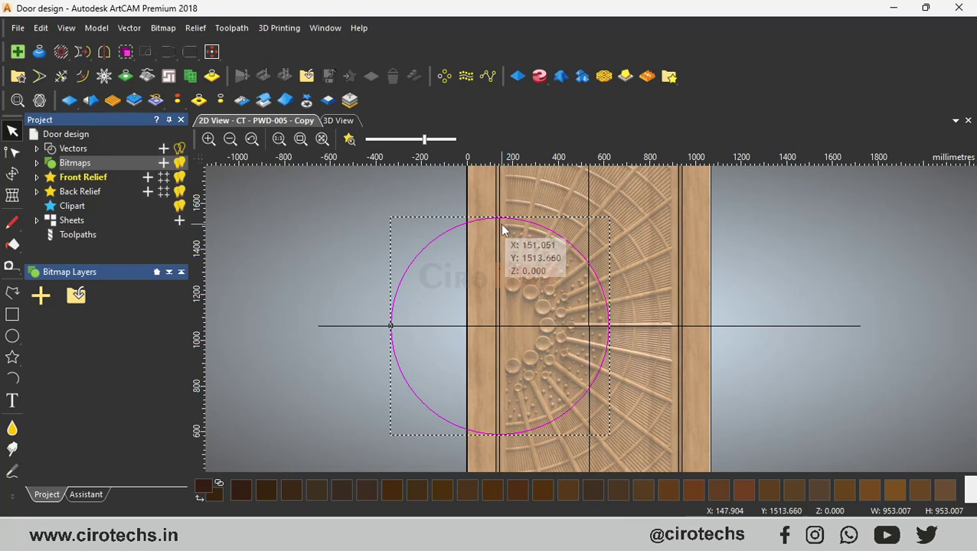
Step: Try scaling the circle down about its centre to about 881 mm in diameter to match the upper end of the innermost carved band
left_click(611, 339)
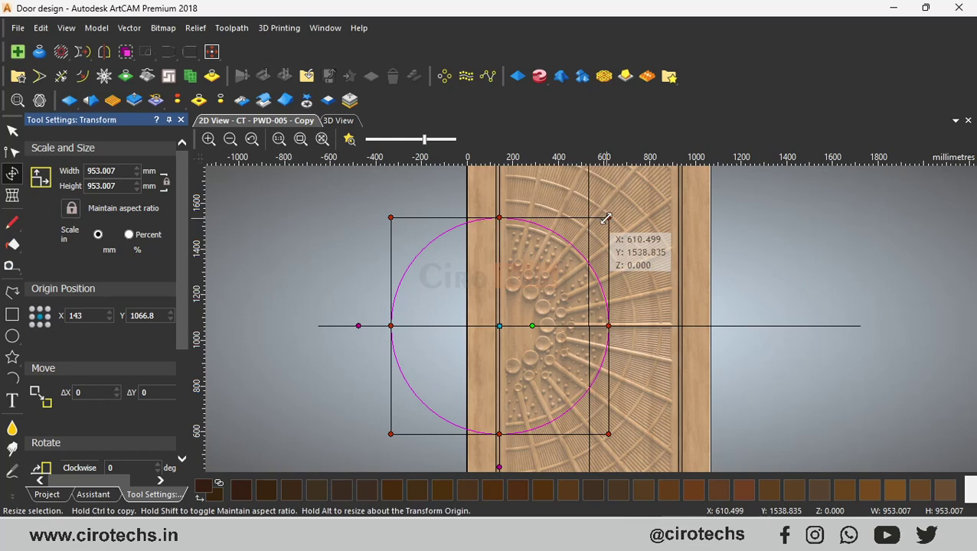
left_click_drag(605, 219, 597, 229)
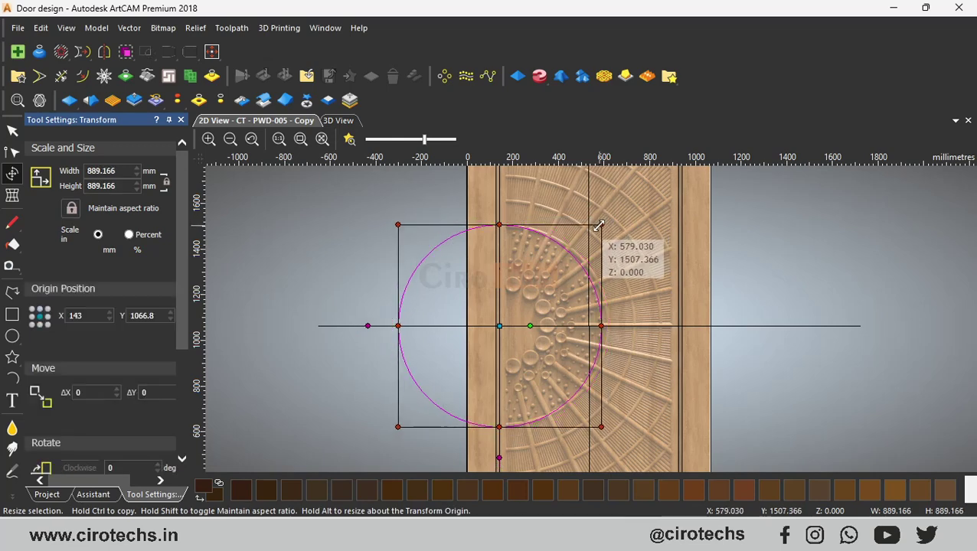
scroll(507, 226, "up", 4)
scroll(504, 239, "down", 3)
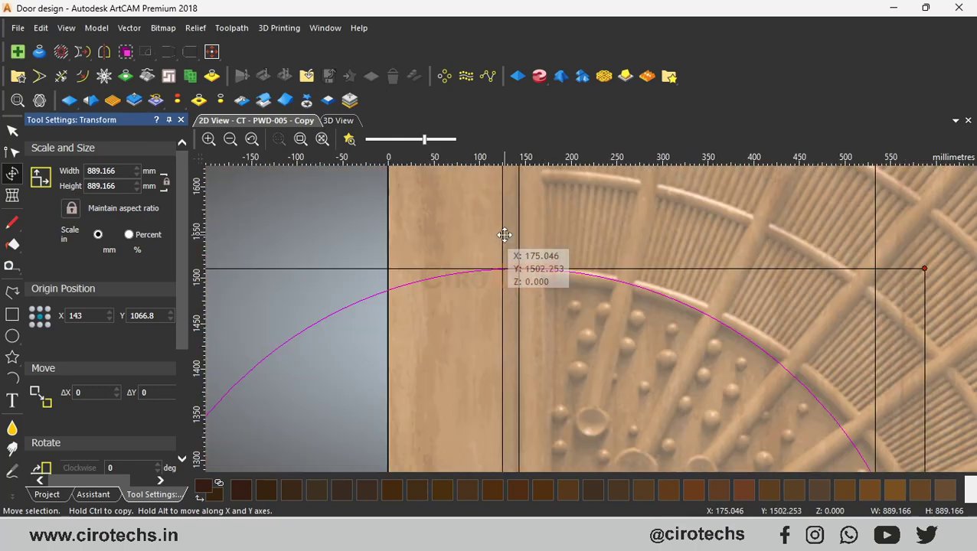
scroll(737, 304, "down", 2)
scroll(743, 308, "up", 2)
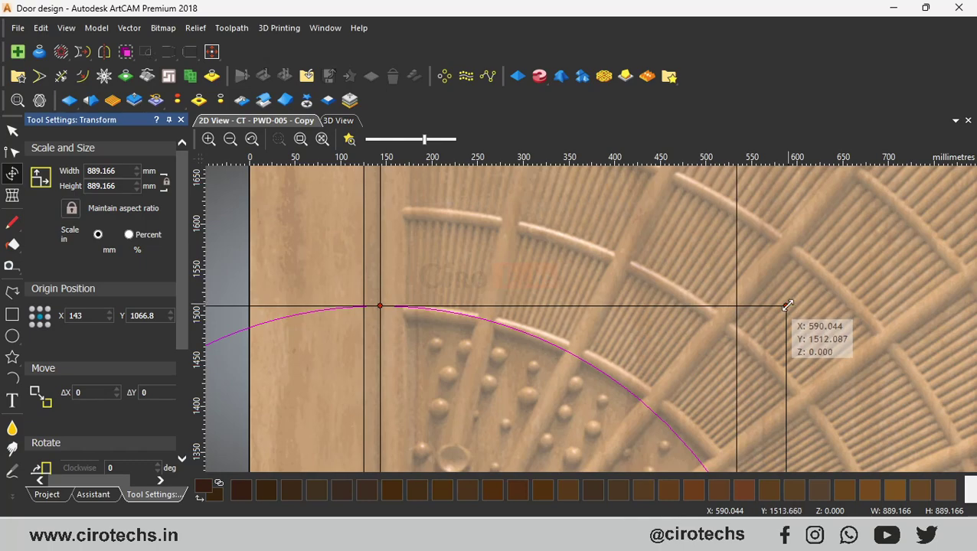
left_click_drag(786, 307, 780, 309)
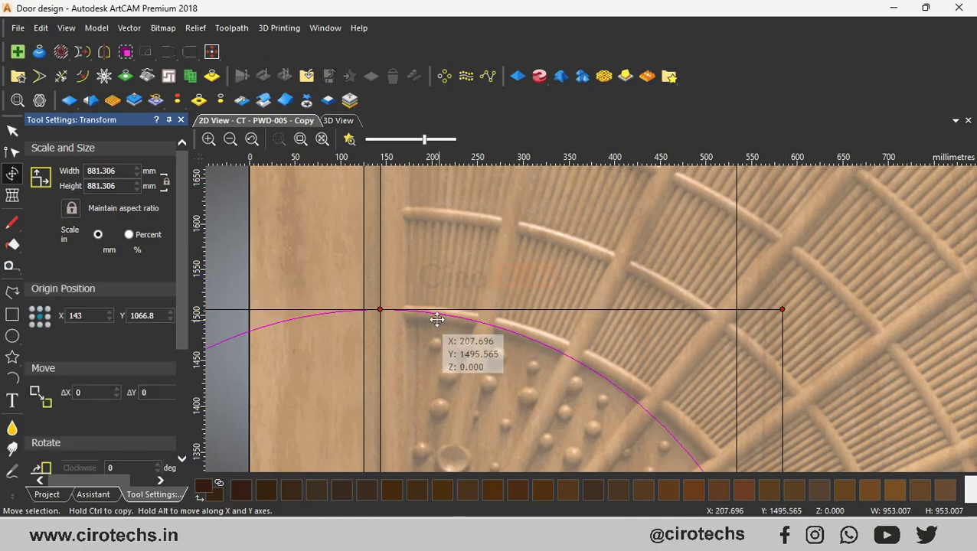
Step: Compare the reduced circle with the carved band on the horizontal centre line and undo its scaling
scroll(406, 310, "down", 3)
scroll(643, 433, "up", 3)
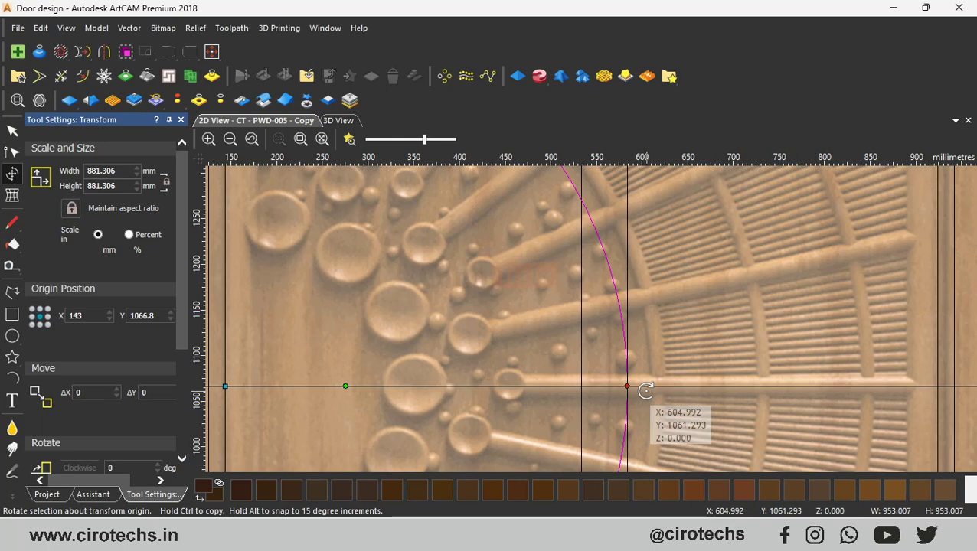
scroll(646, 390, "down", 4)
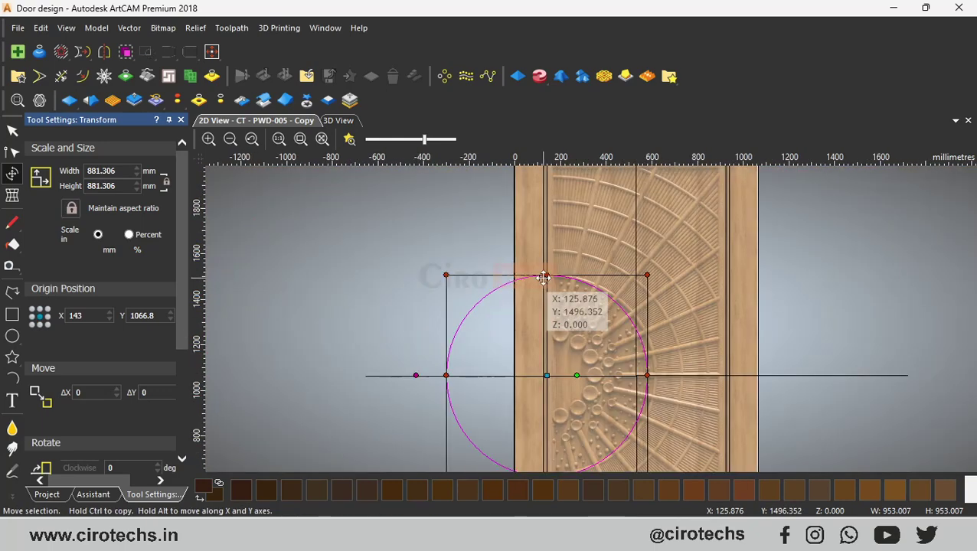
scroll(647, 374, "up", 2)
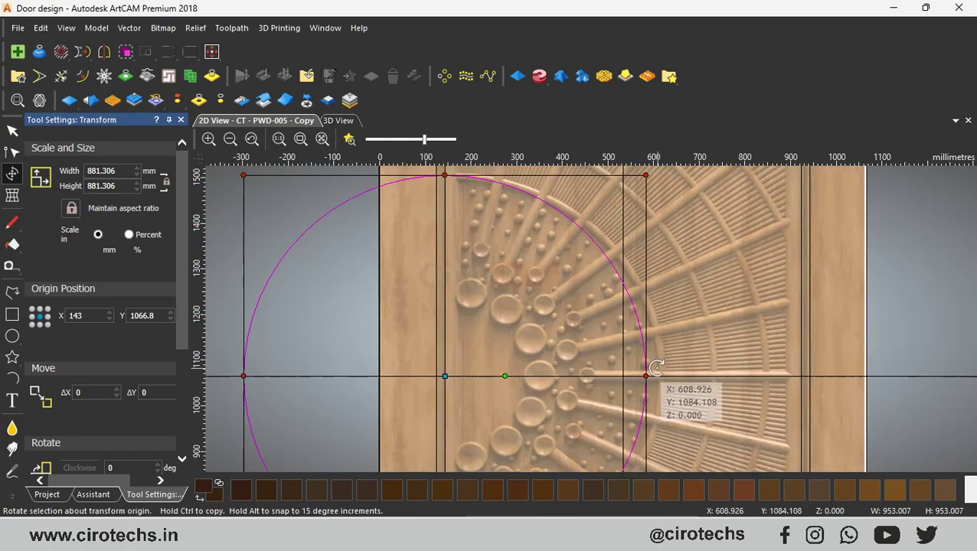
scroll(594, 310, "down", 2)
scroll(532, 244, "up", 4)
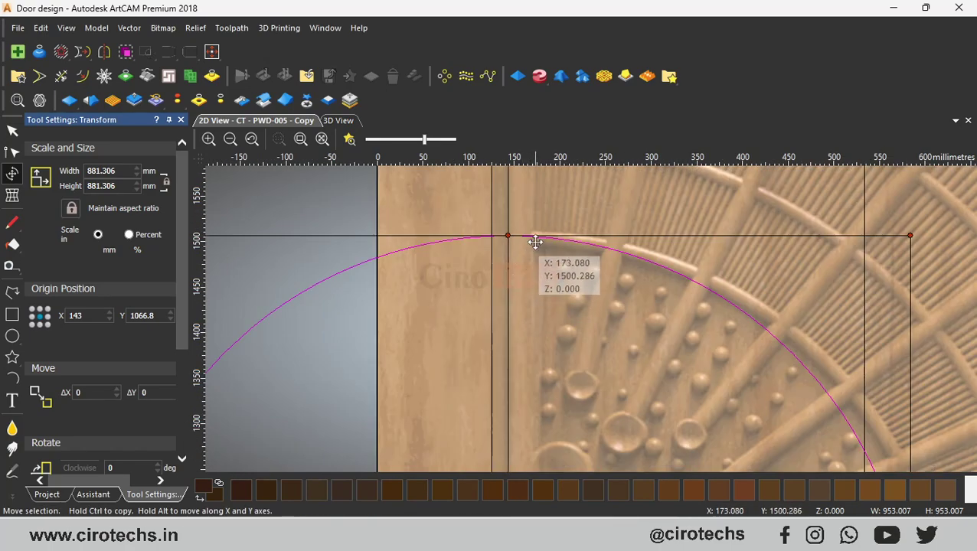
scroll(533, 244, "down", 4)
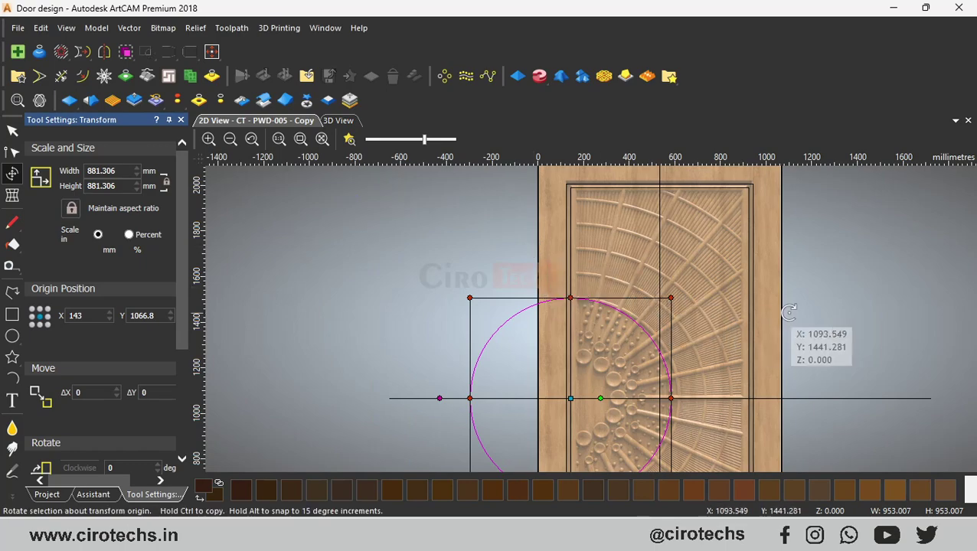
key("Escape")
Step: Examine where the restored circle meets the innermost carved band on the horizontal centre line and how far out the next bands lie
scroll(671, 395, "up", 4)
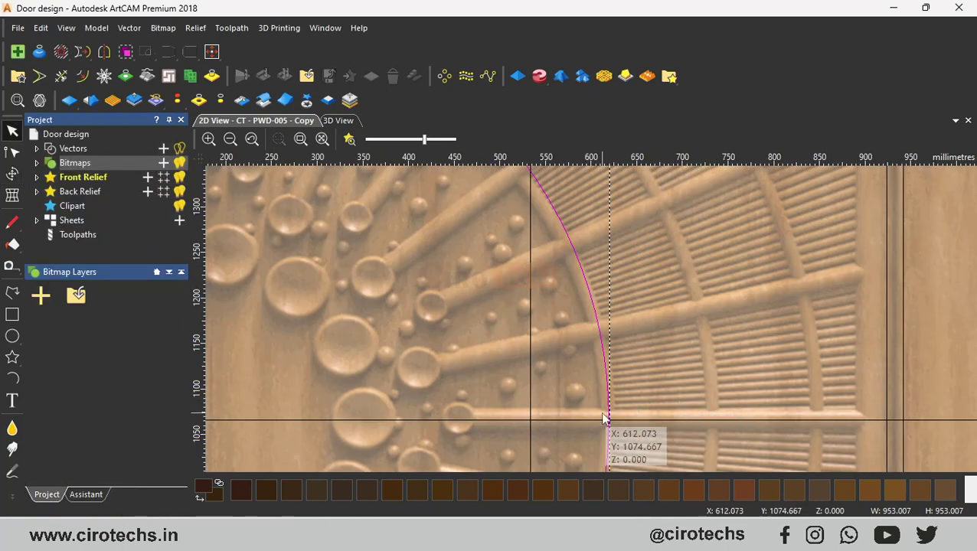
scroll(603, 419, "down", 4)
scroll(599, 405, "up", 5)
scroll(638, 350, "down", 5)
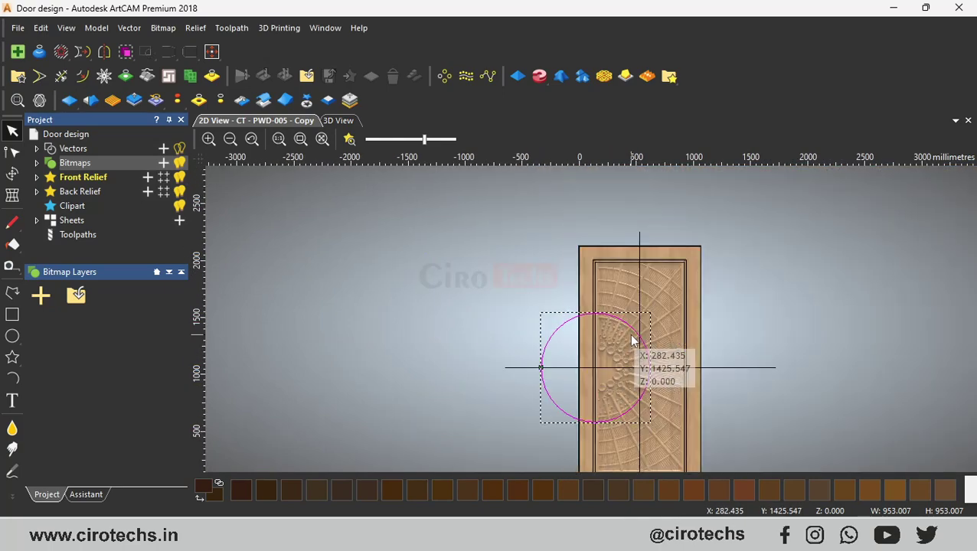
scroll(677, 371, "up", 2)
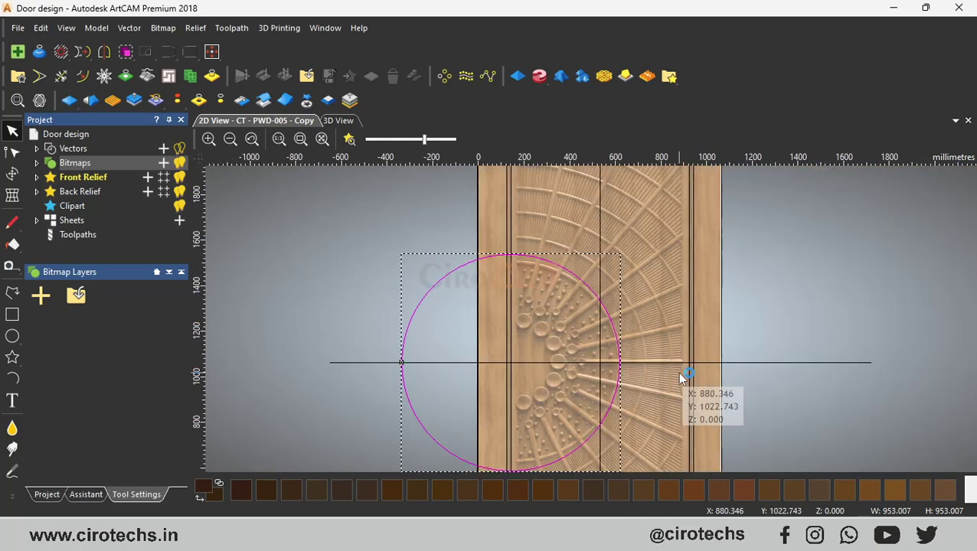
key("t")
scroll(639, 330, "up", 2)
scroll(602, 394, "up", 3)
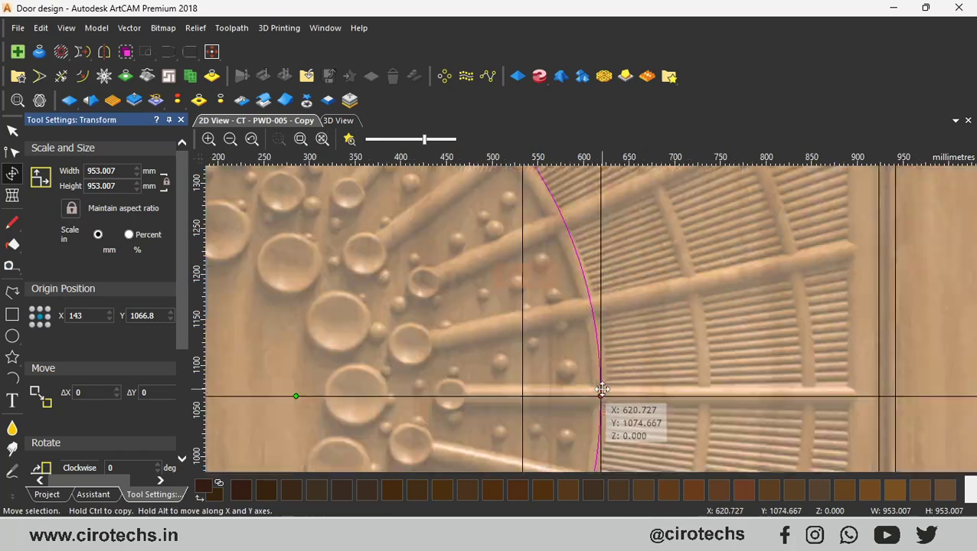
scroll(780, 397, "down", 3)
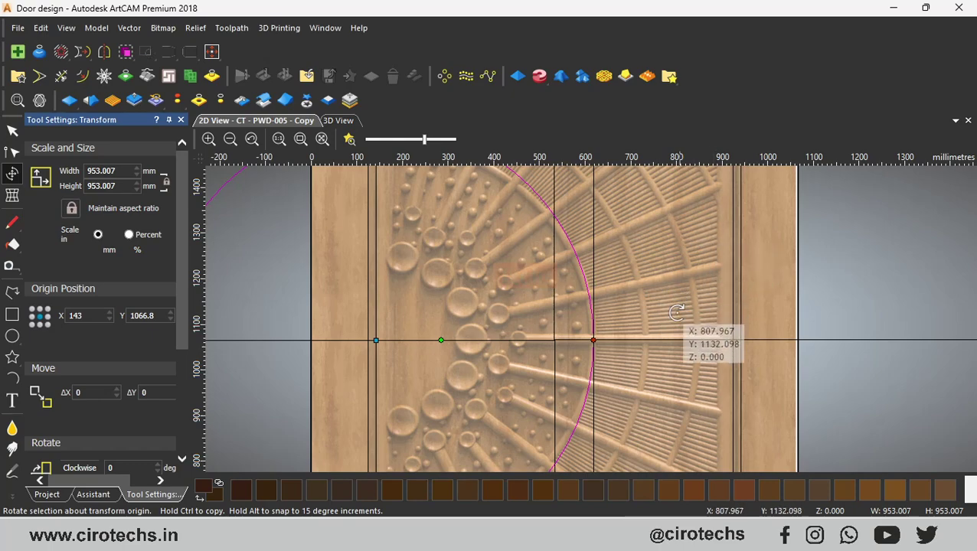
scroll(552, 348, "up", 3)
scroll(498, 353, "down", 3)
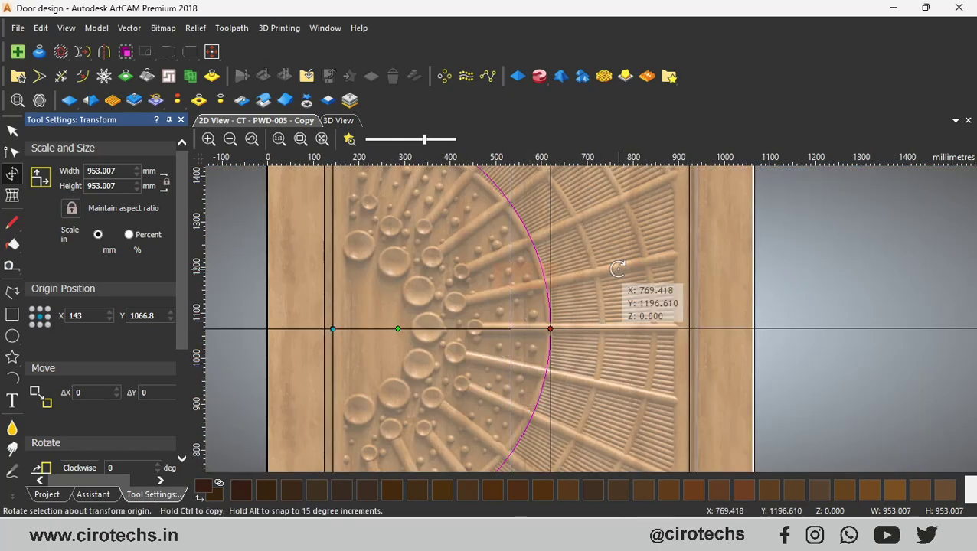
Step: Measure the distance from the circle to the next carved band along the horizontal centre line
scroll(574, 337, "up", 3)
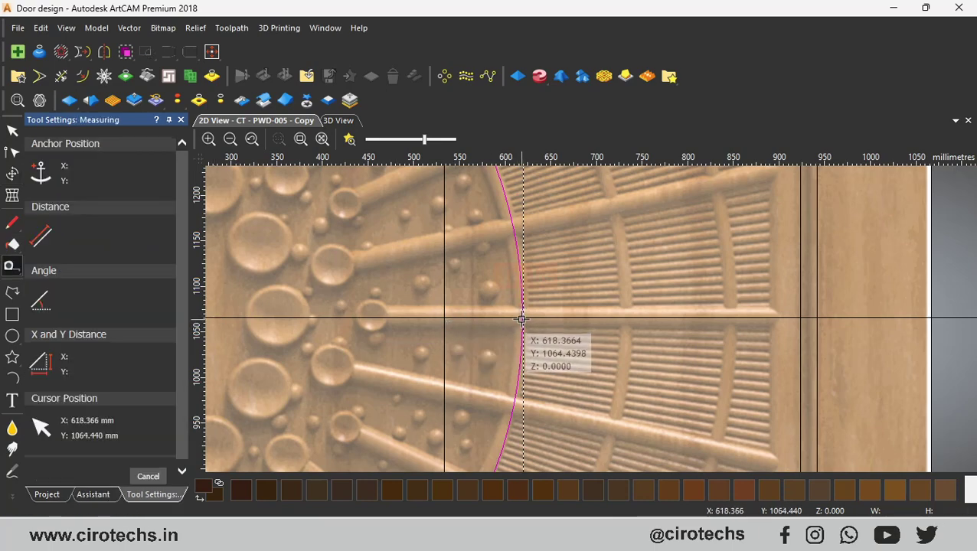
left_click_drag(521, 317, 628, 320)
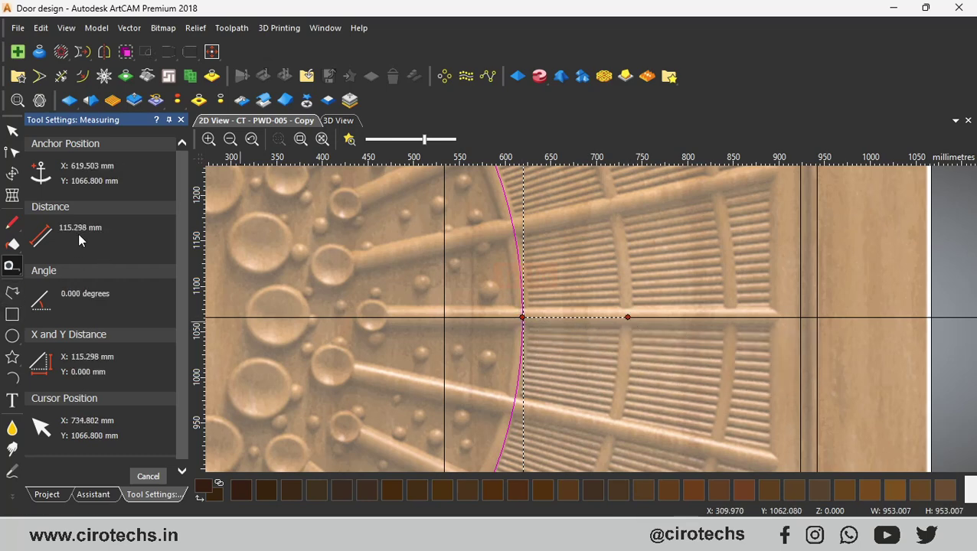
key("Escape")
scroll(646, 376, "down", 3)
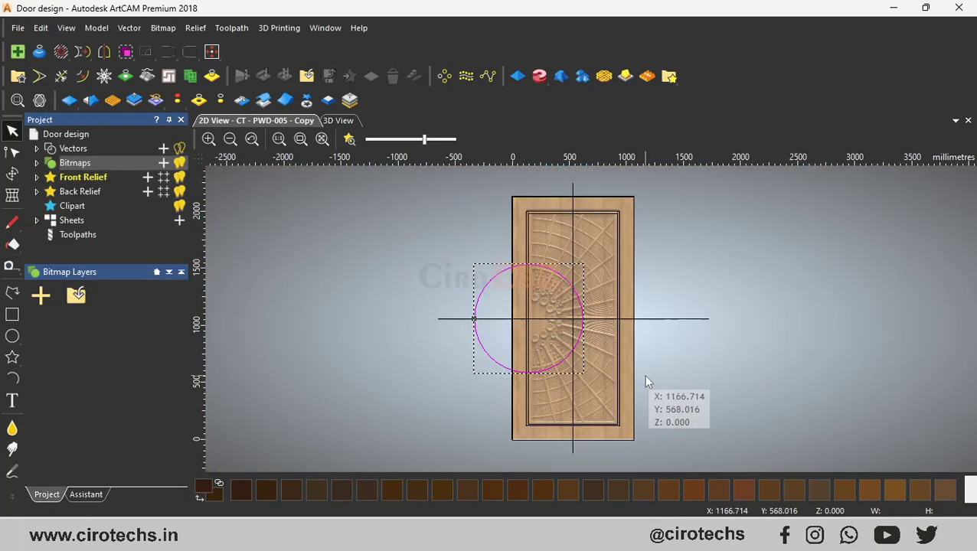
Step: Offset the circle outwards by 115 mm with sharp corners, repeating from each new circle to make three larger concentric circles
scroll(570, 299, "up", 2)
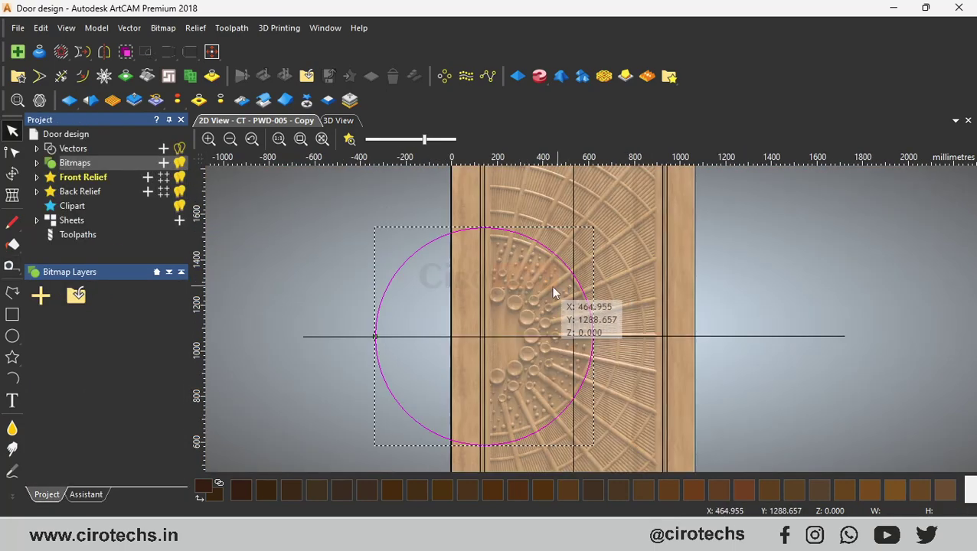
left_click(82, 76)
type("115")
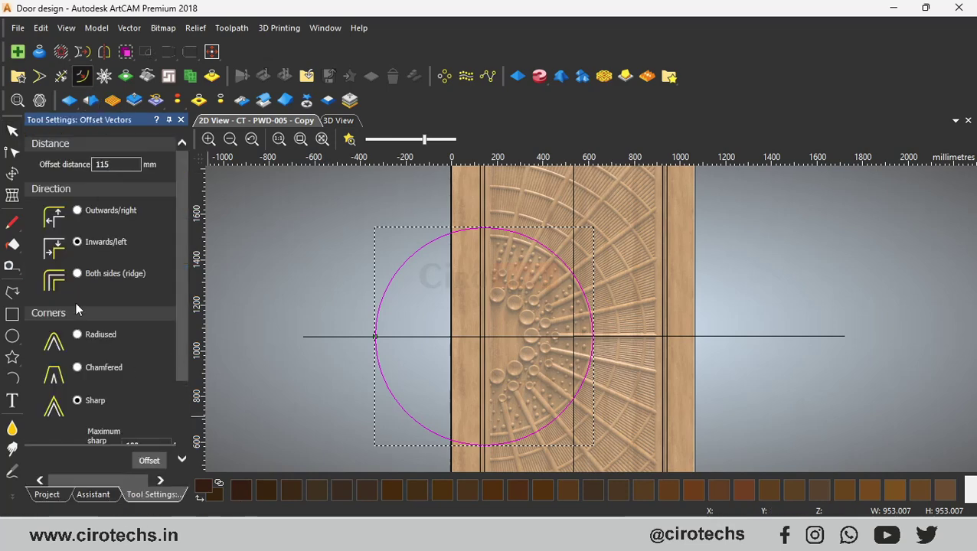
left_click(149, 460)
scroll(648, 353, "up", 2)
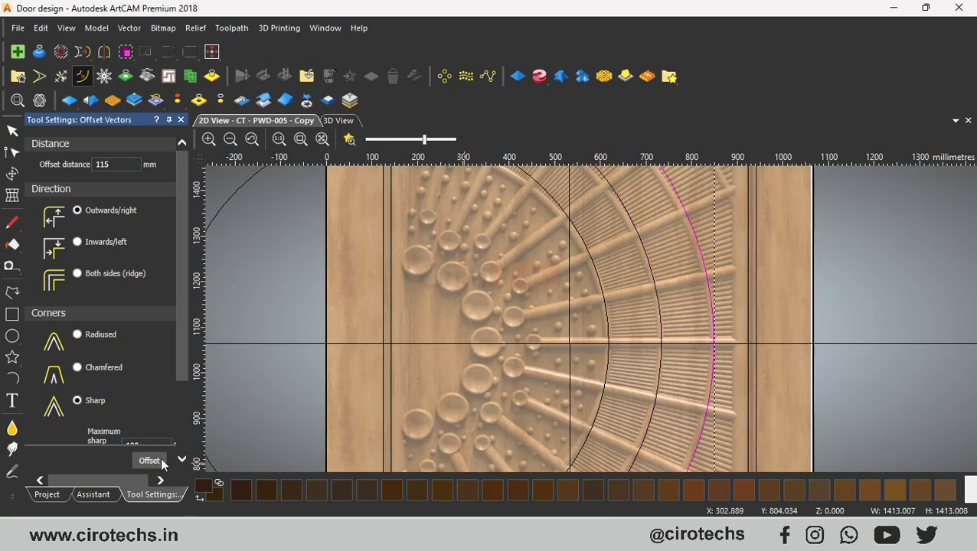
scroll(598, 460, "down", 4)
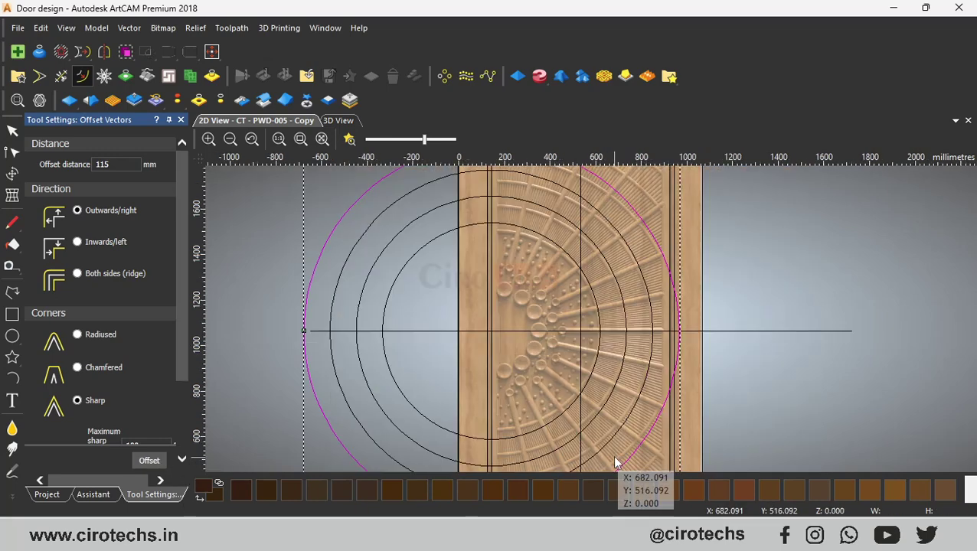
Step: Offset the outermost circle outwards by 115 mm twice more to extend the concentric circles over the fan pattern's upper bands
scroll(548, 246, "up", 2)
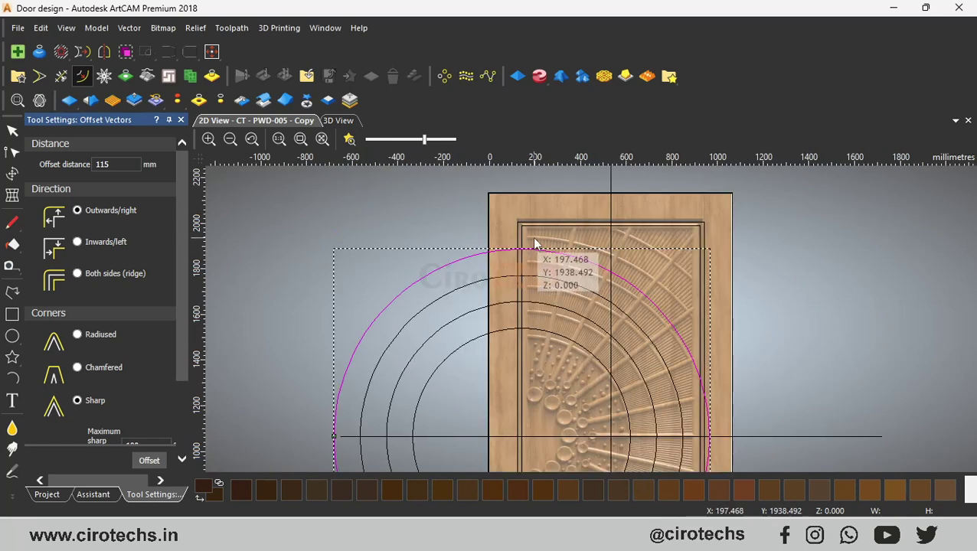
left_click(149, 460)
left_click(150, 459)
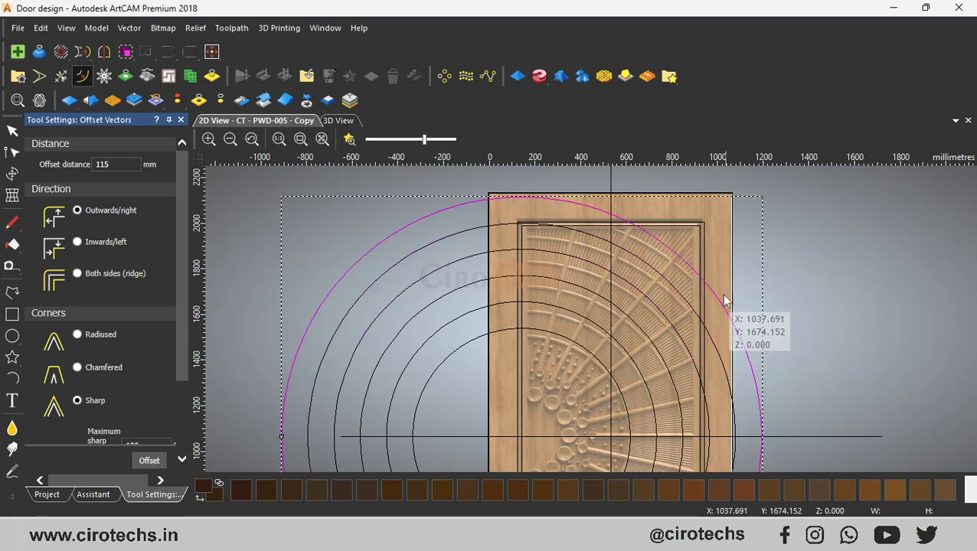
scroll(683, 247, "up", 2)
scroll(604, 228, "down", 2)
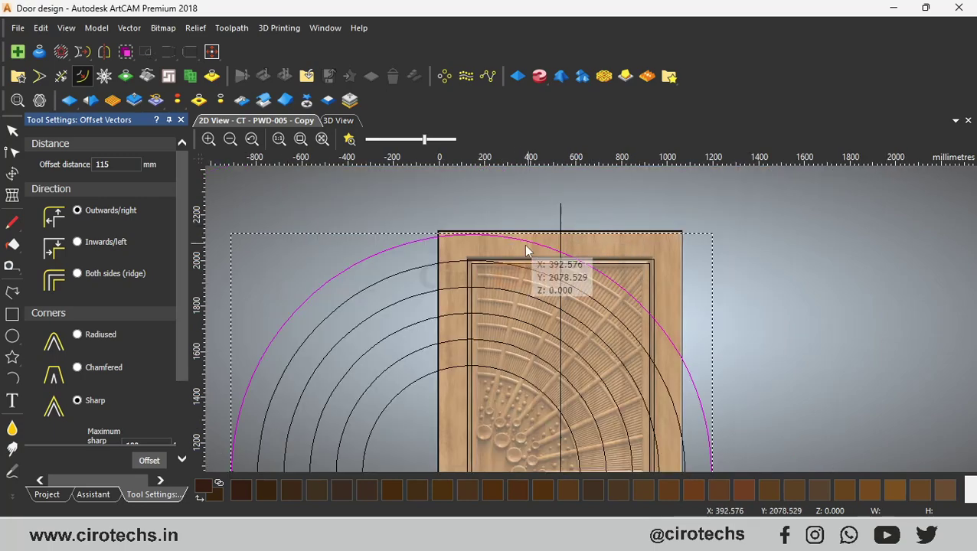
Step: Examine how the concentric circles line up with the fan's carved bands near the panel's upper edge, centre and lower edge
scroll(558, 363, "up", 2)
scroll(582, 306, "down", 2)
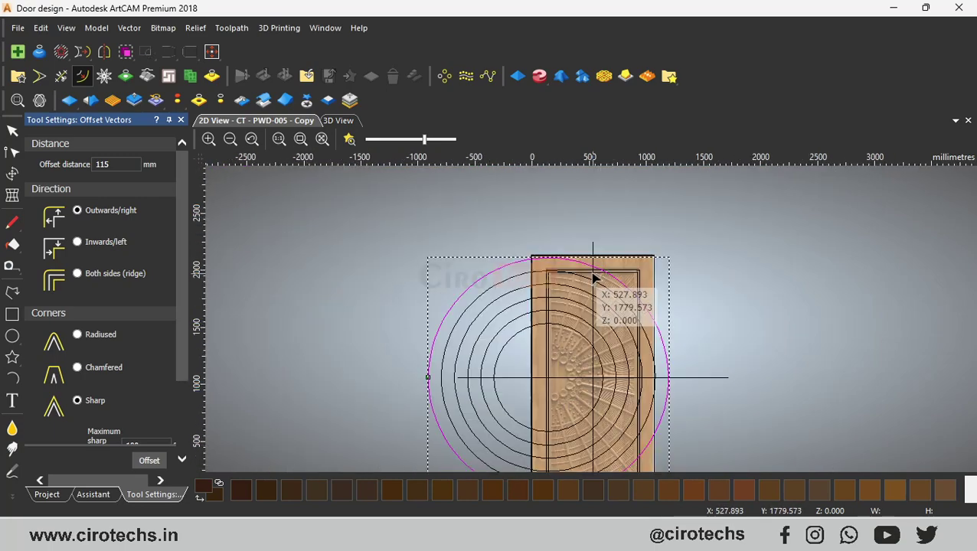
scroll(610, 385, "up", 2)
scroll(601, 392, "up", 2)
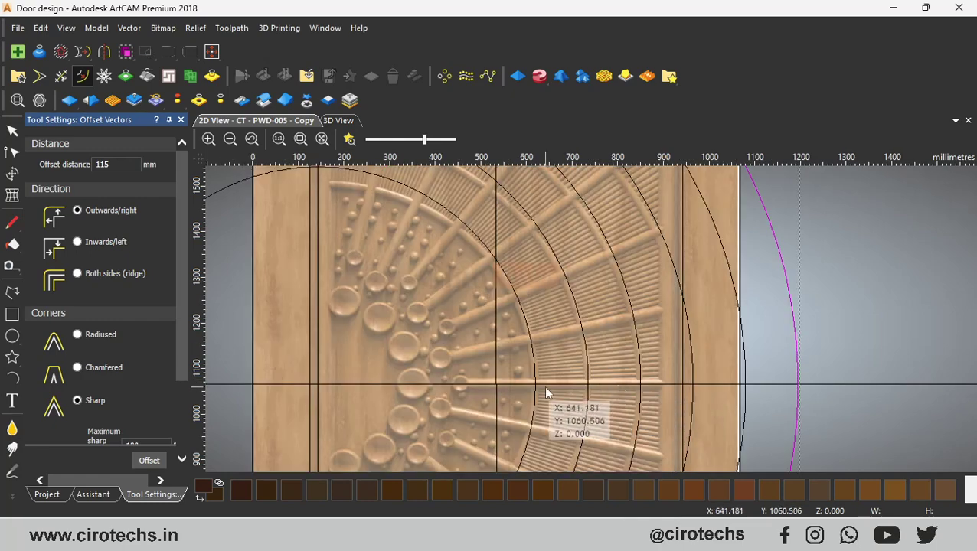
scroll(727, 383, "down", 4)
scroll(538, 265, "up", 4)
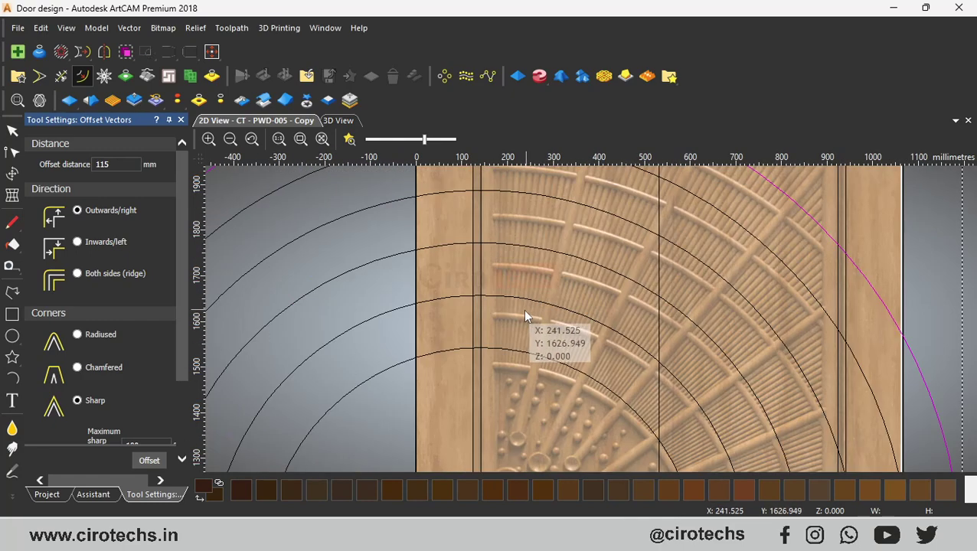
scroll(588, 244, "down", 3)
scroll(557, 246, "up", 2)
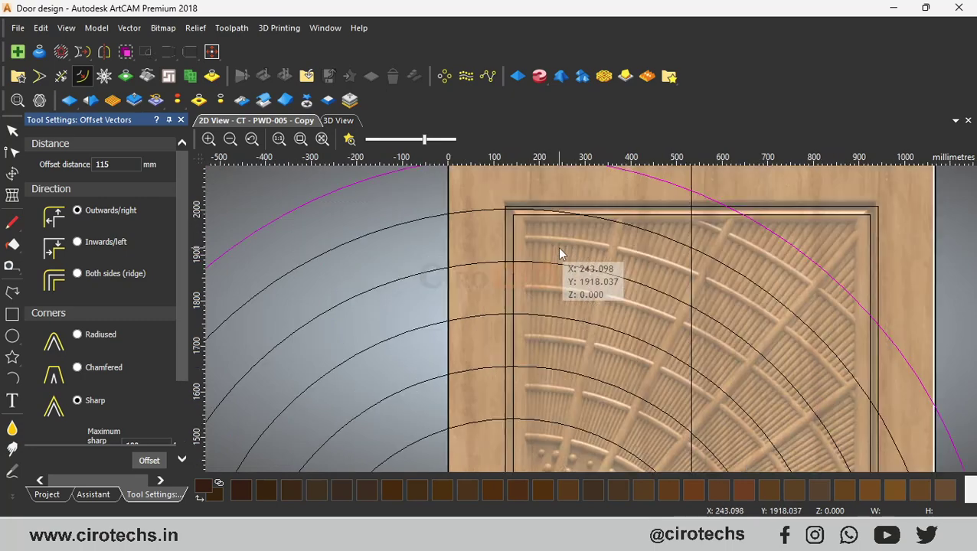
scroll(557, 246, "down", 2)
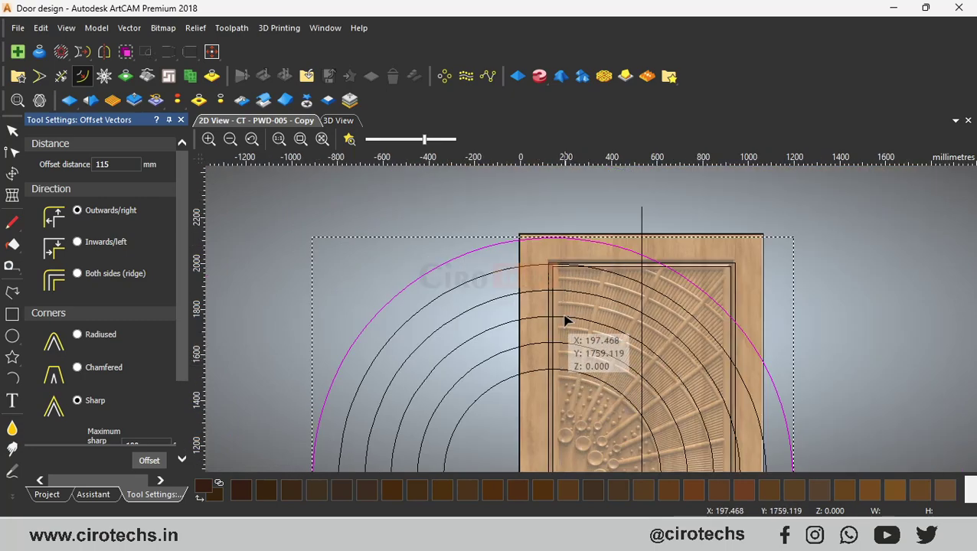
scroll(590, 320, "down", 2)
scroll(597, 420, "up", 1)
scroll(640, 398, "up", 1)
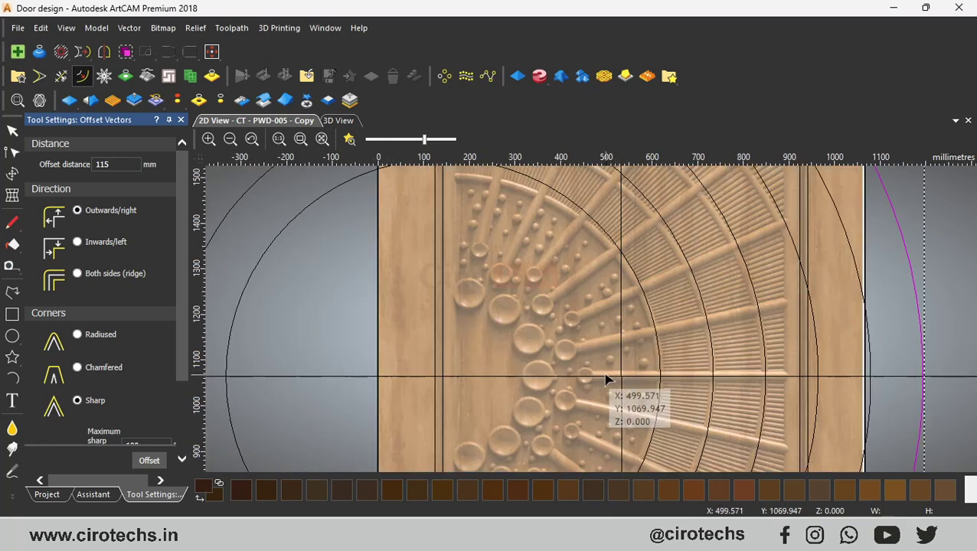
scroll(605, 379, "down", 2)
scroll(589, 435, "up", 2)
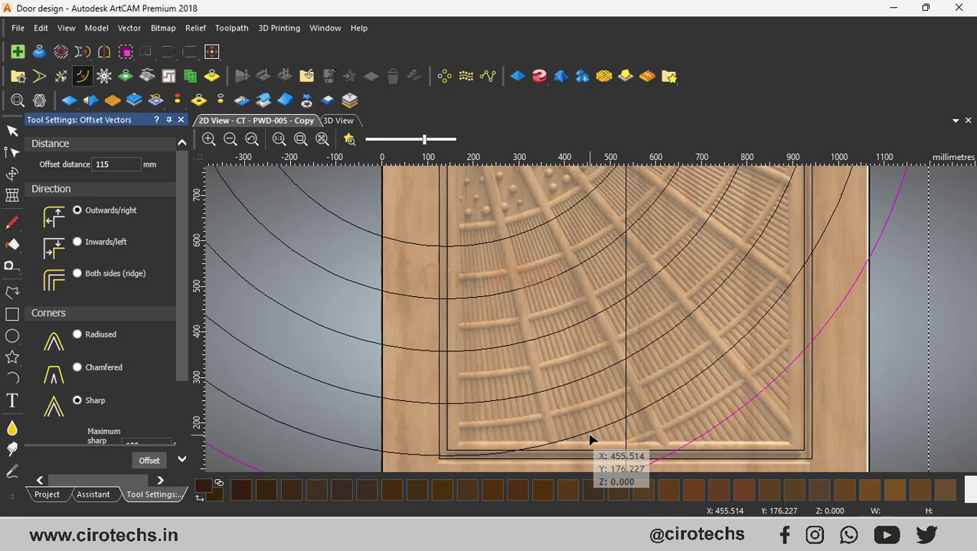
scroll(593, 440, "down", 2)
scroll(610, 260, "up", 1)
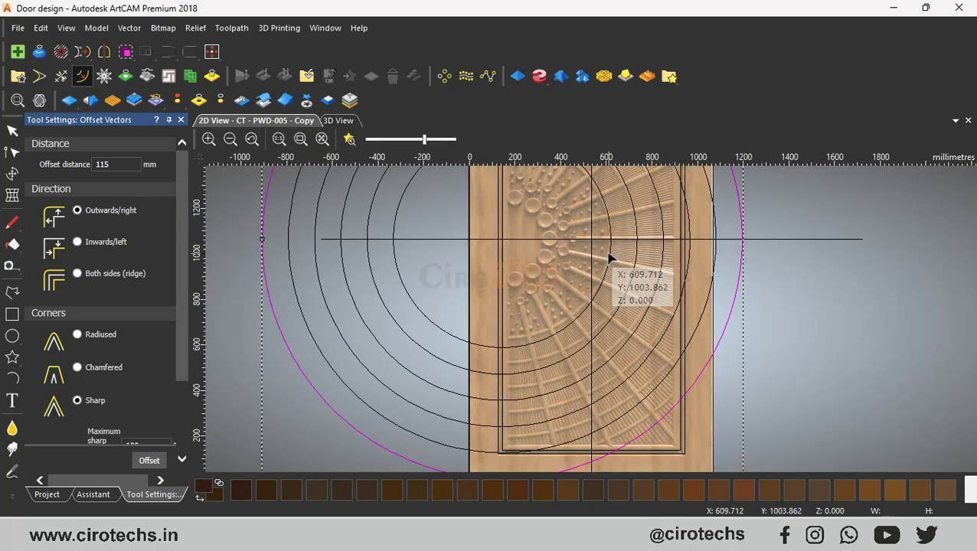
Step: Compare the circles' crossings on the horizontal centre line with the carved bands, and check the innermost circle against its band's upper end
scroll(605, 268, "down", 1)
scroll(582, 230, "up", 1)
scroll(470, 236, "up", 1)
scroll(470, 237, "down", 1)
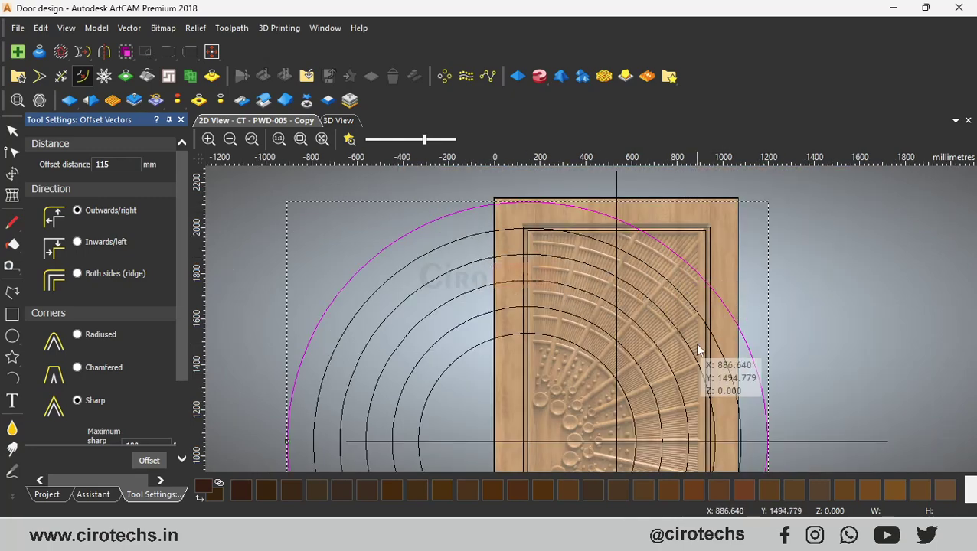
scroll(698, 350, "down", 1)
scroll(689, 371, "up", 2)
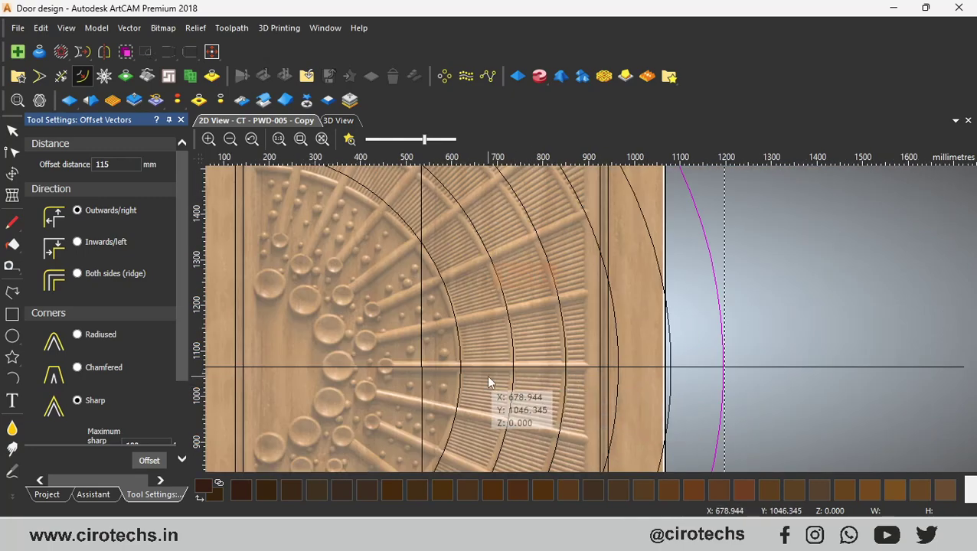
scroll(567, 359, "down", 2)
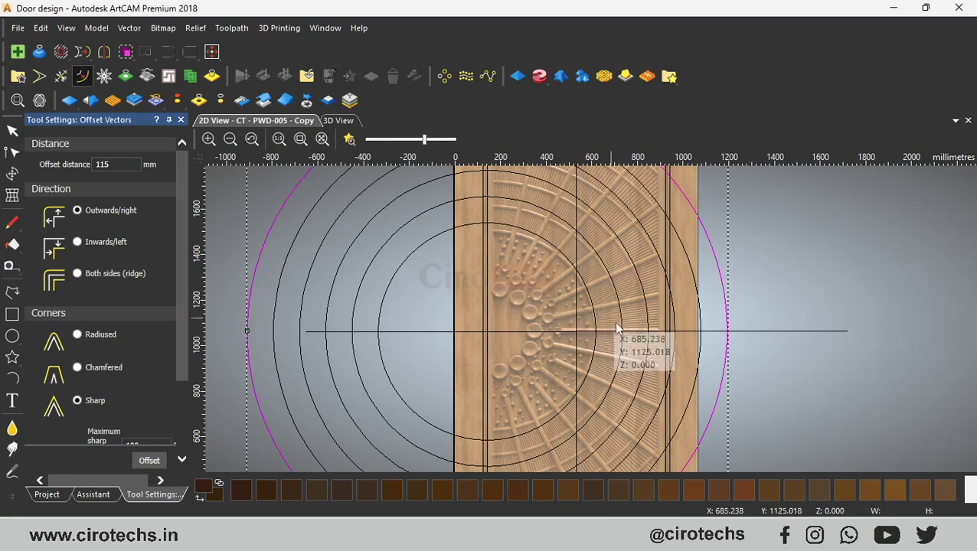
scroll(674, 335, "up", 2)
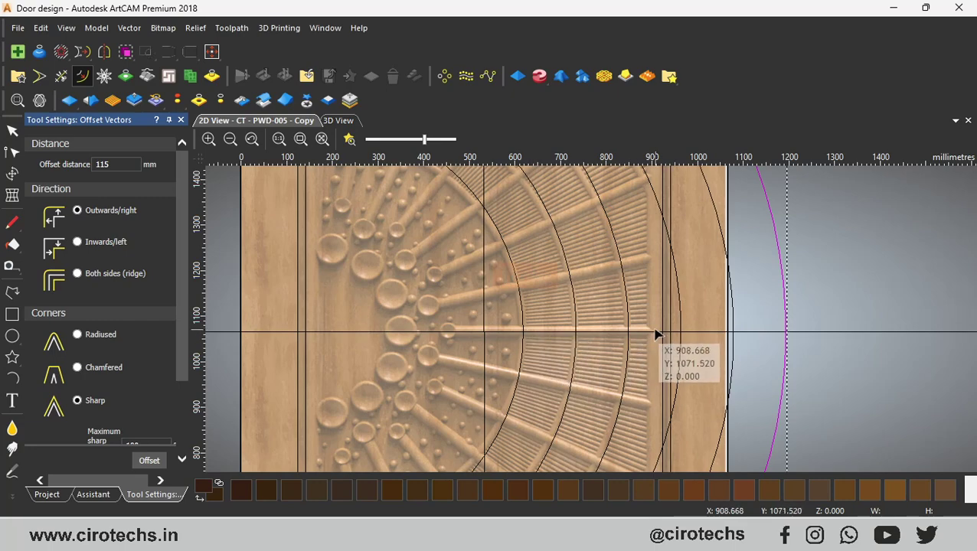
scroll(657, 334, "down", 2)
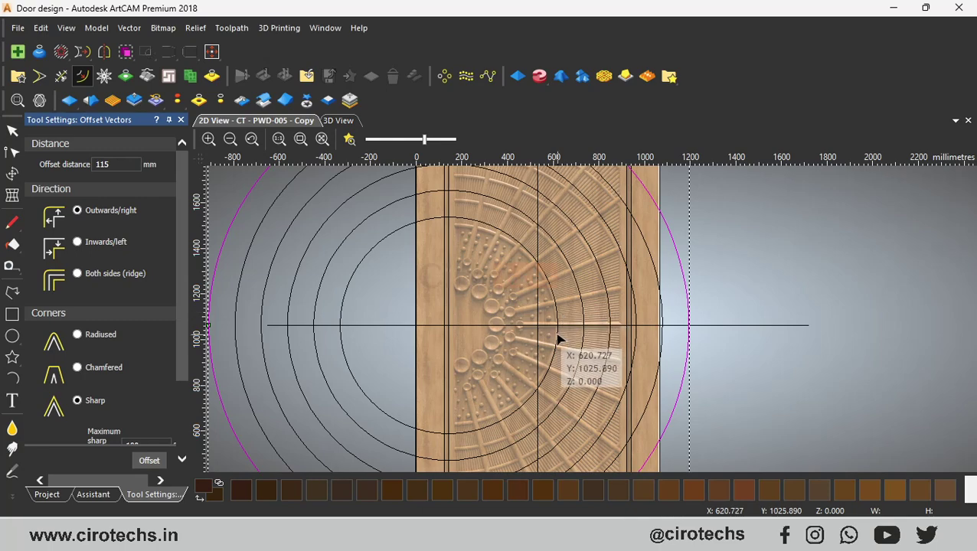
scroll(559, 337, "up", 2)
scroll(627, 320, "down", 4)
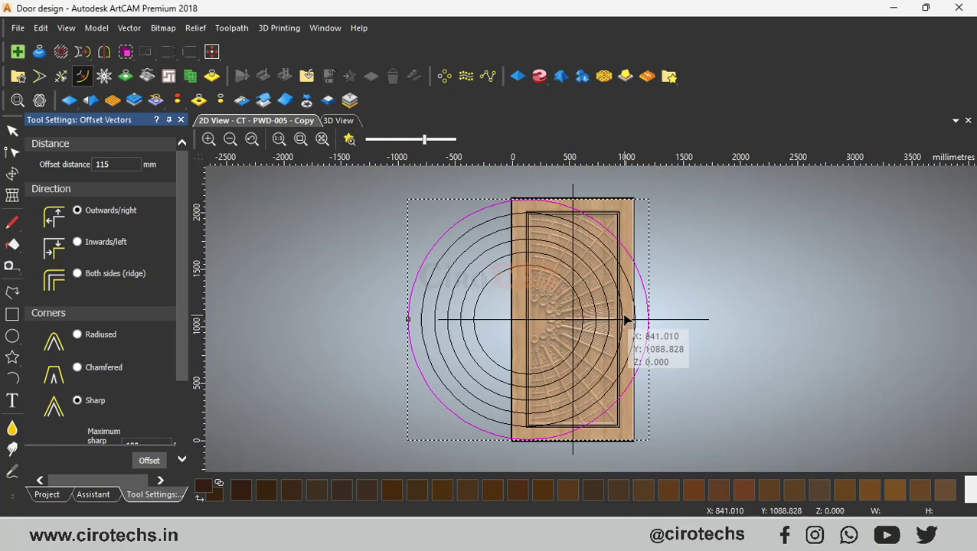
scroll(528, 280, "up", 4)
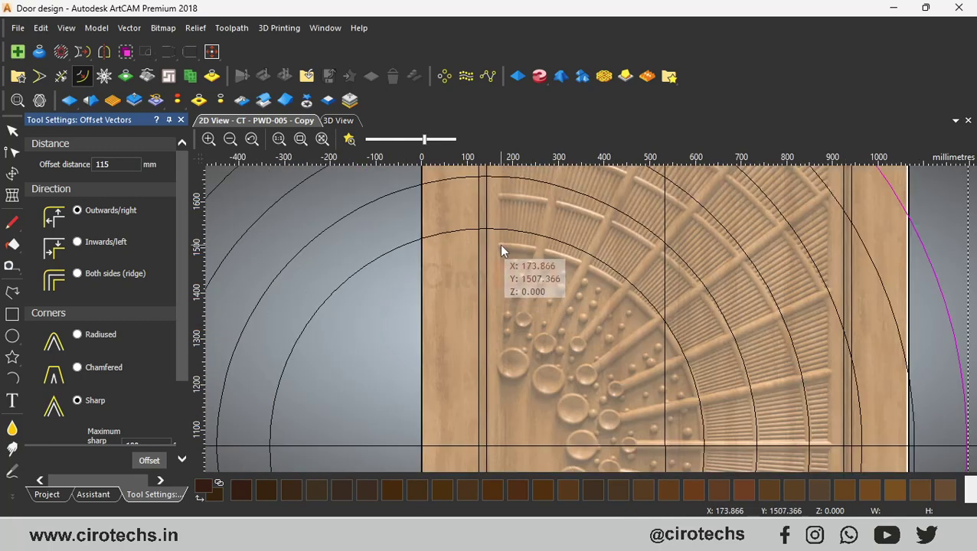
scroll(500, 244, "down", 2)
Step: Leave the vector offset tool, deselect the outermost circle, and examine the full circle set over the door's fan pattern
key("Escape")
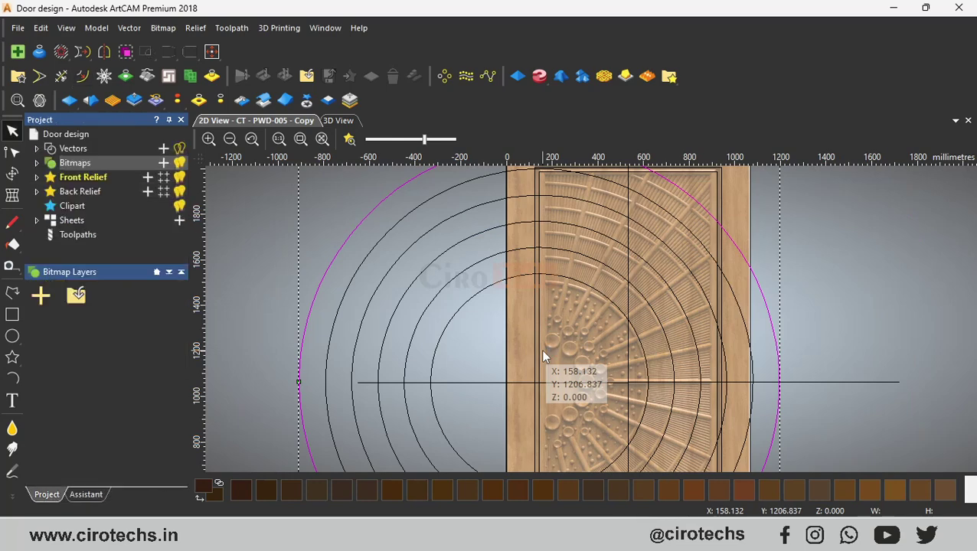
left_click(837, 268)
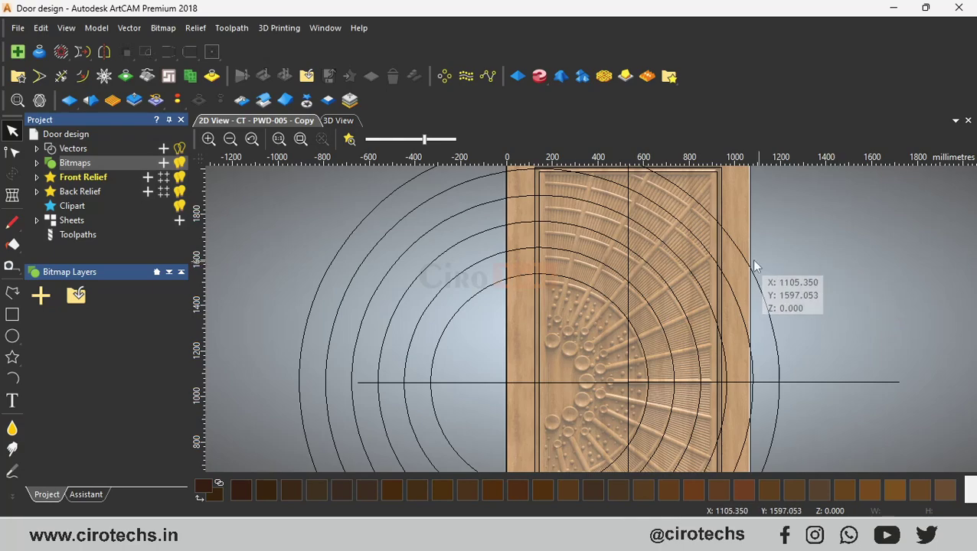
scroll(562, 385, "up", 4)
scroll(549, 390, "down", 4)
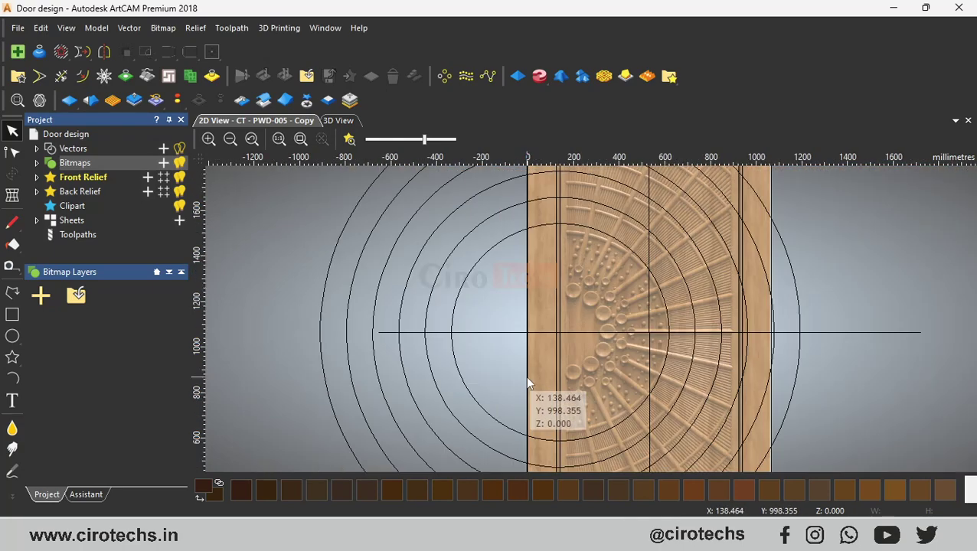
scroll(574, 254, "up", 3)
scroll(573, 253, "down", 5)
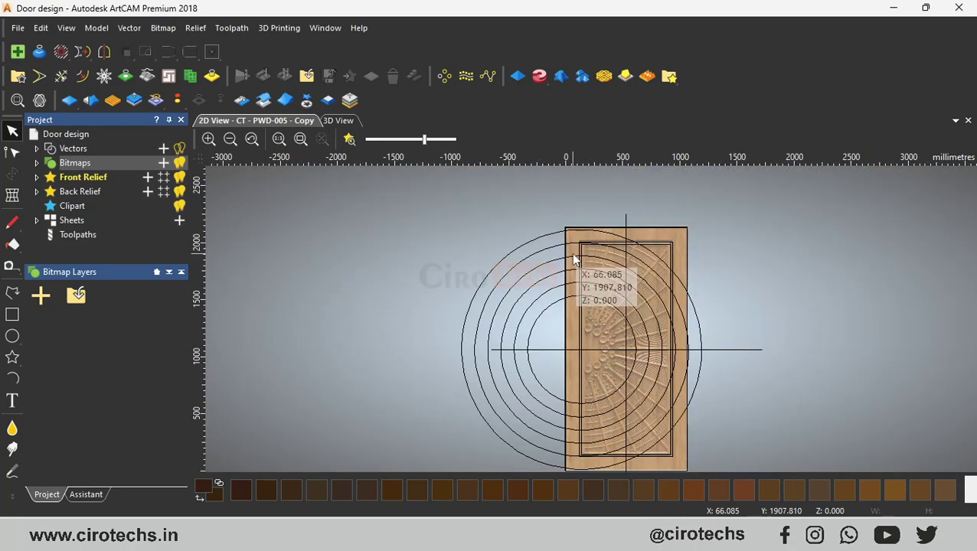
scroll(634, 257, "up", 2)
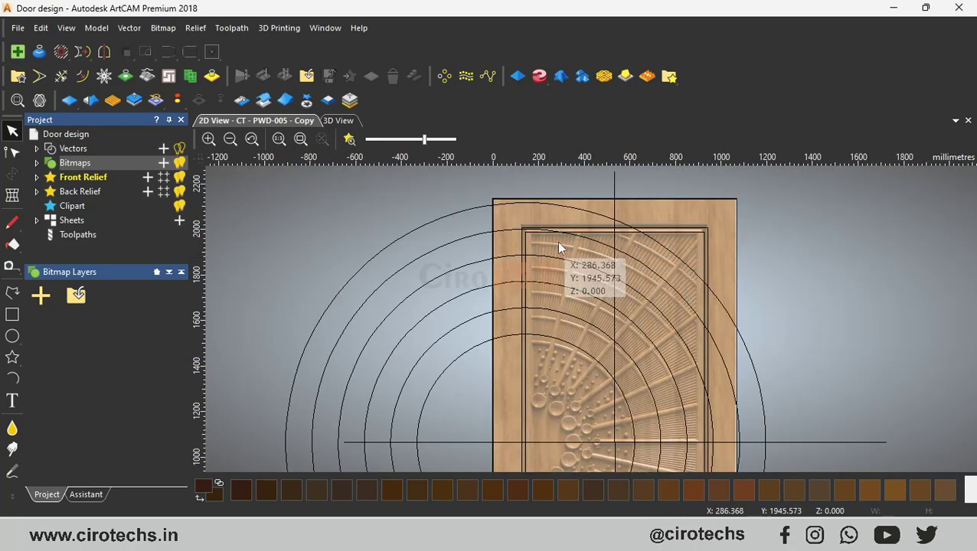
scroll(538, 224, "up", 3)
scroll(537, 223, "down", 5)
scroll(596, 412, "up", 3)
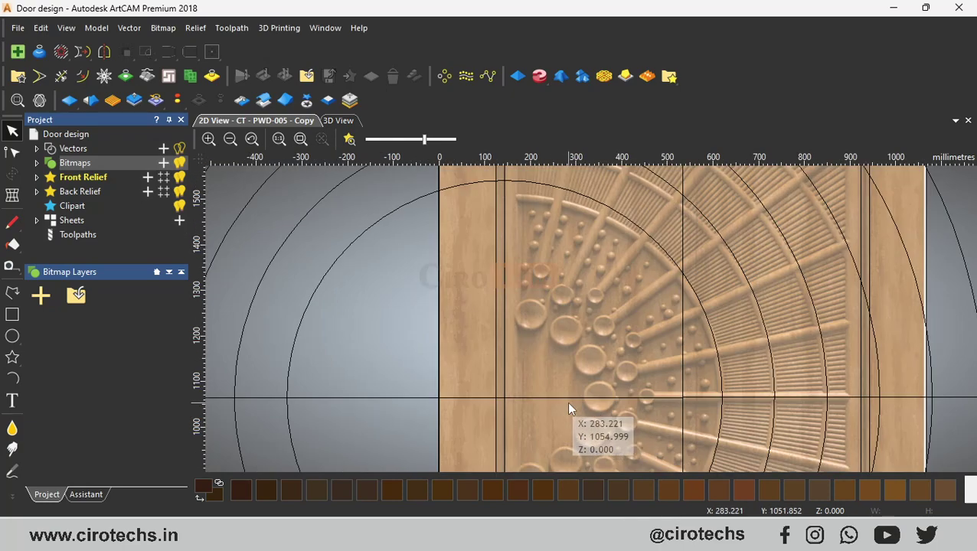
Step: Measure the horizontal distance from the inner frame line to the carved panel's edge along the horizontal centre line
scroll(521, 406, "up", 2)
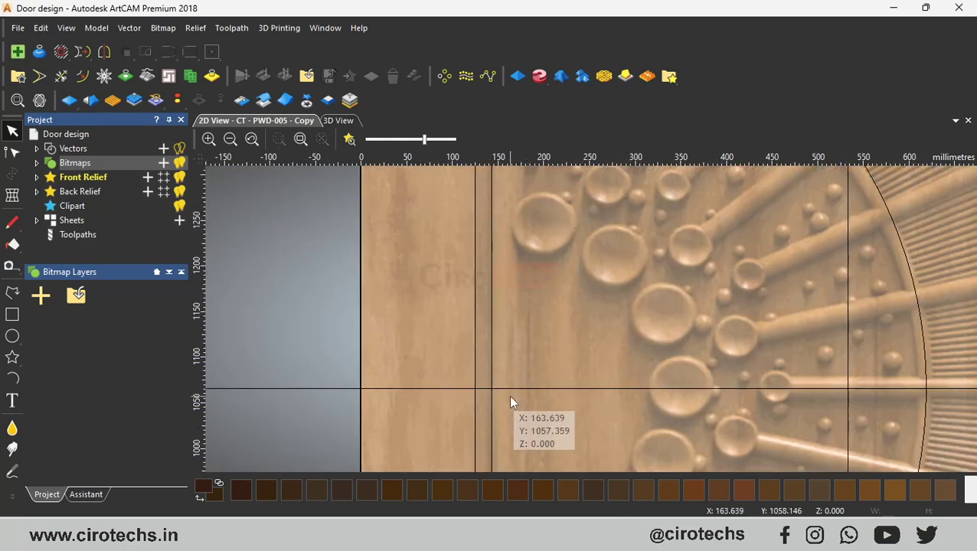
scroll(491, 388, "up", 2)
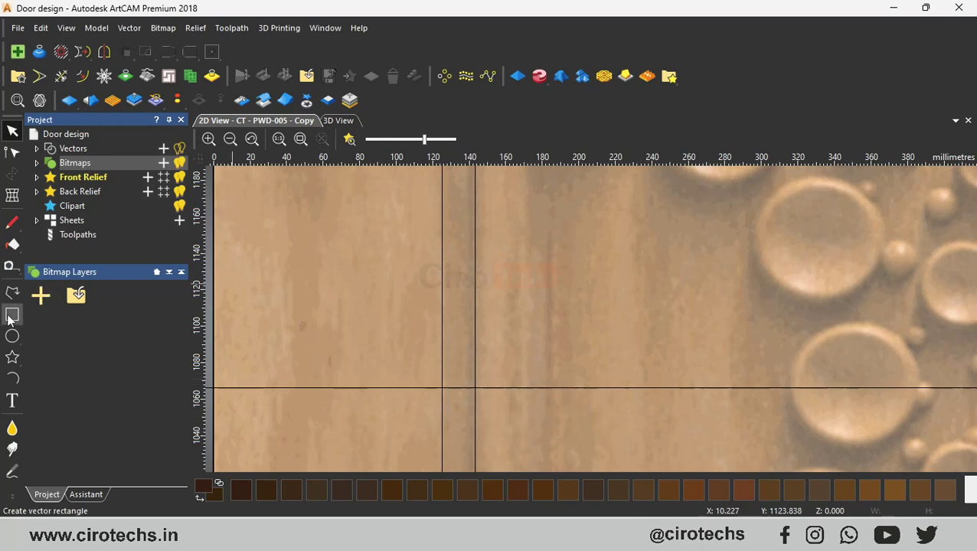
left_click(11, 266)
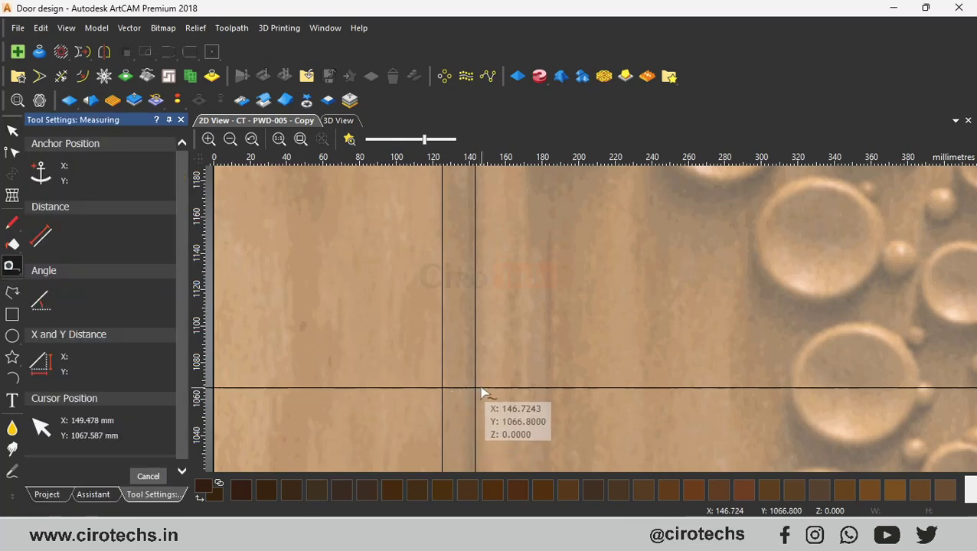
left_click_drag(474, 388, 518, 391)
scroll(518, 392, "down", 2)
scroll(566, 355, "up", 3)
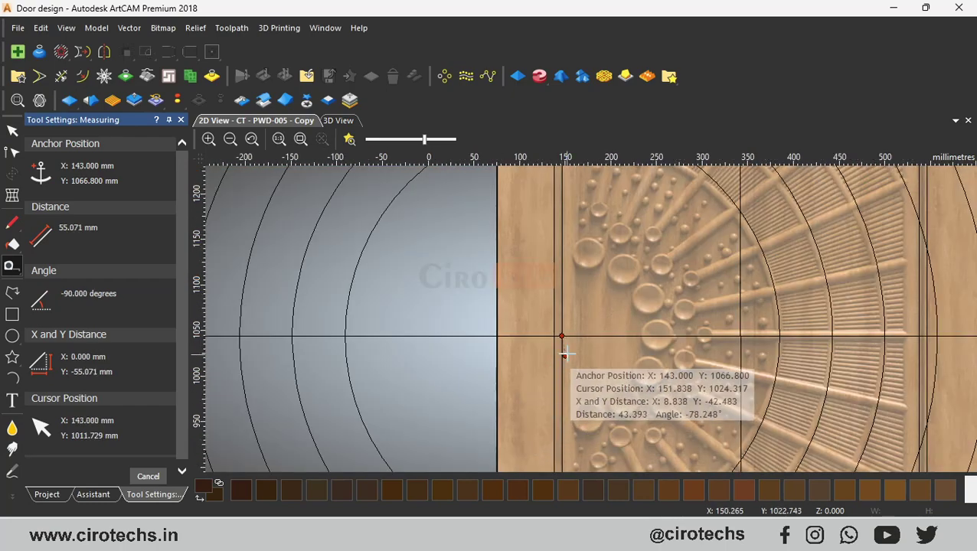
left_click_drag(572, 272, 597, 213)
scroll(580, 349, "down", 4)
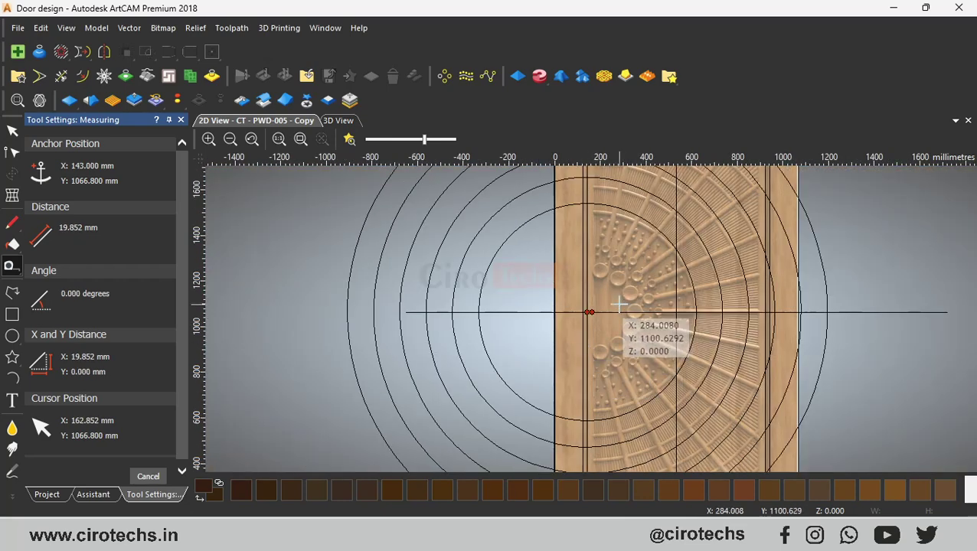
key("Escape")
Step: Offset the inner frame rectangle inwards by 20 mm with sharp corners to outline the carved panel's edge
scroll(600, 319, "down", 2)
scroll(618, 242, "up", 3)
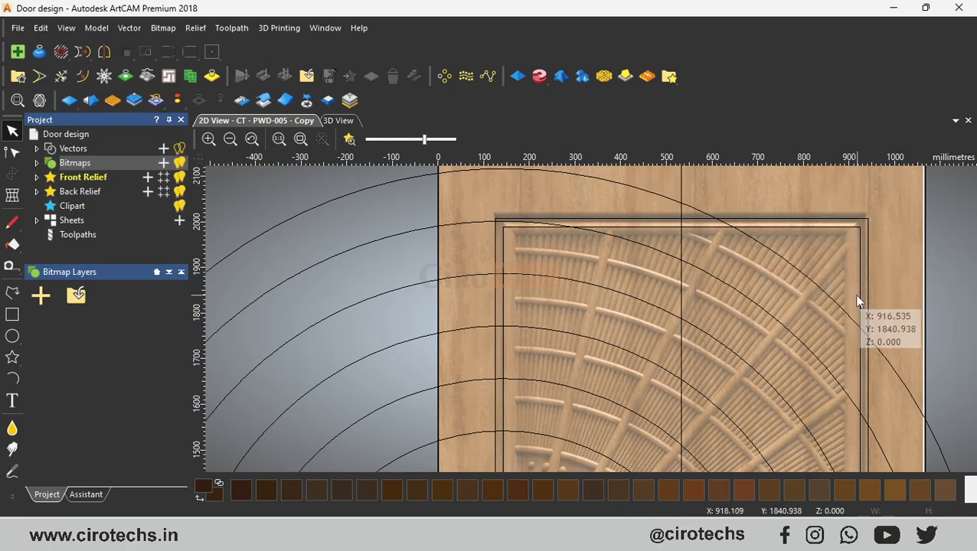
scroll(588, 184, "down", 3)
scroll(576, 402, "up", 7)
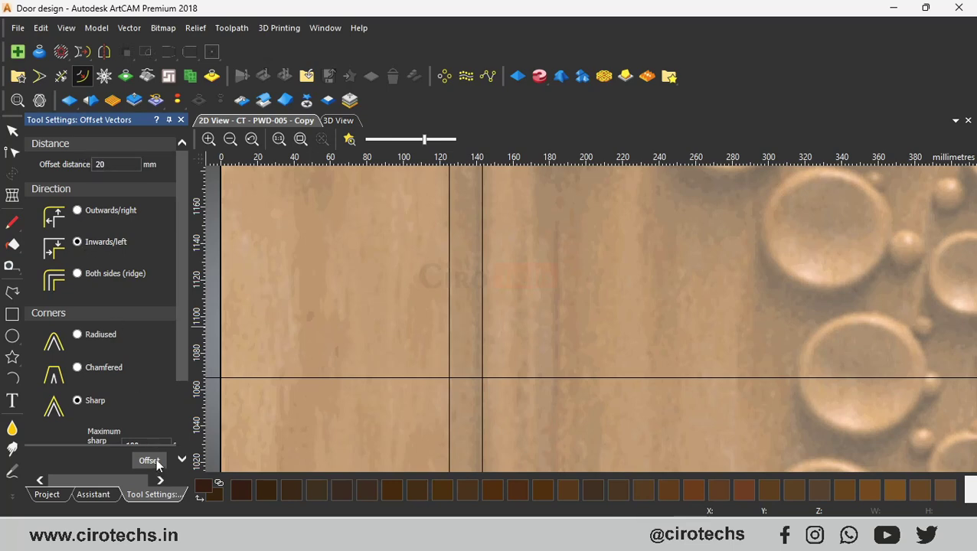
left_click(482, 394)
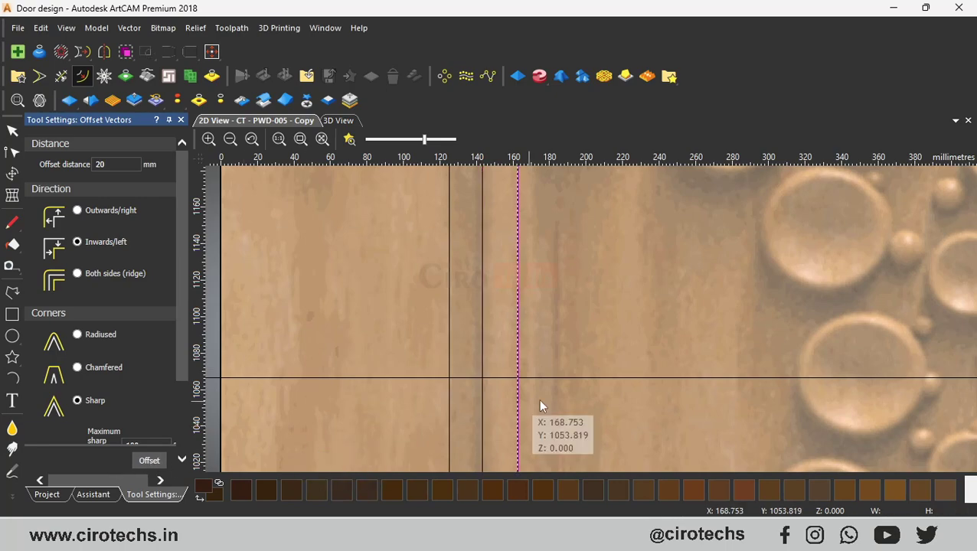
left_click(568, 389)
scroll(536, 382, "down", 6)
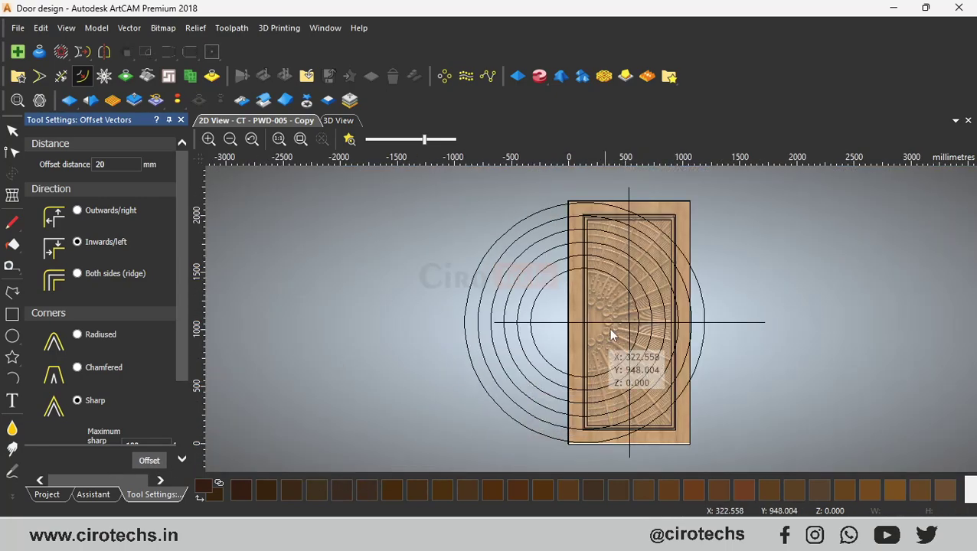
key("Escape")
Step: Move the concentric circles and vertical centre line horizontally, excluding the frame rectangles, so the circles' centre sits on the innermost frame's left line
scroll(689, 306, "up", 6)
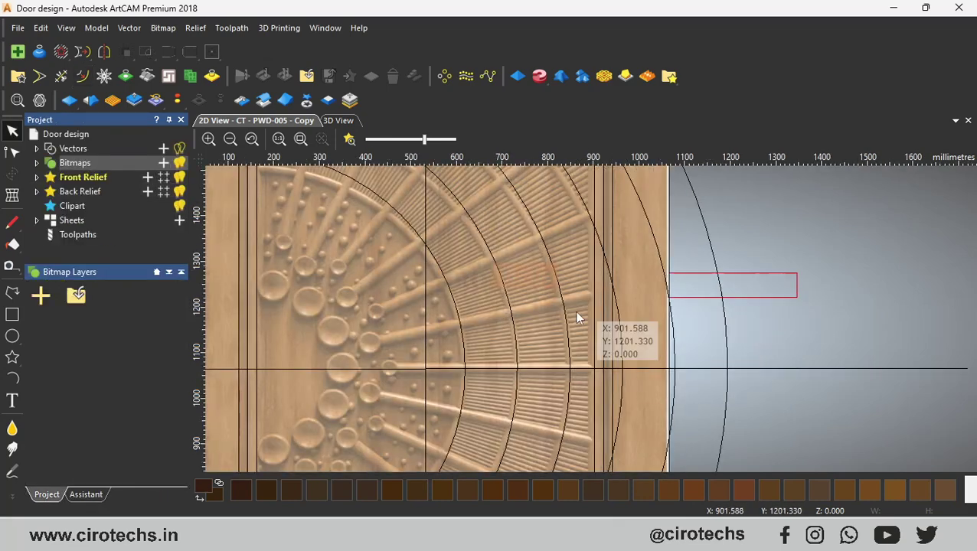
left_click_drag(578, 318, 423, 337)
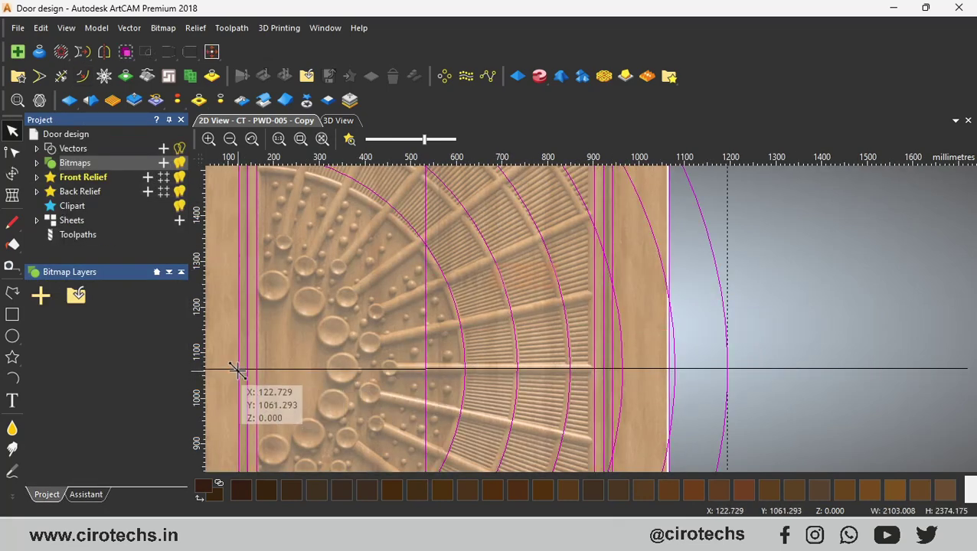
scroll(421, 375, "down", 3)
scroll(441, 293, "down", 3)
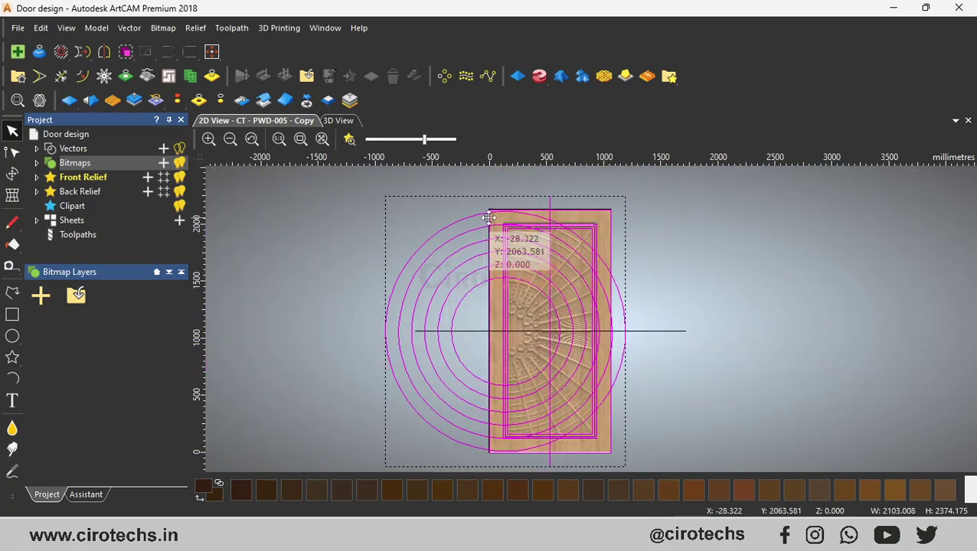
scroll(484, 218, "up", 6)
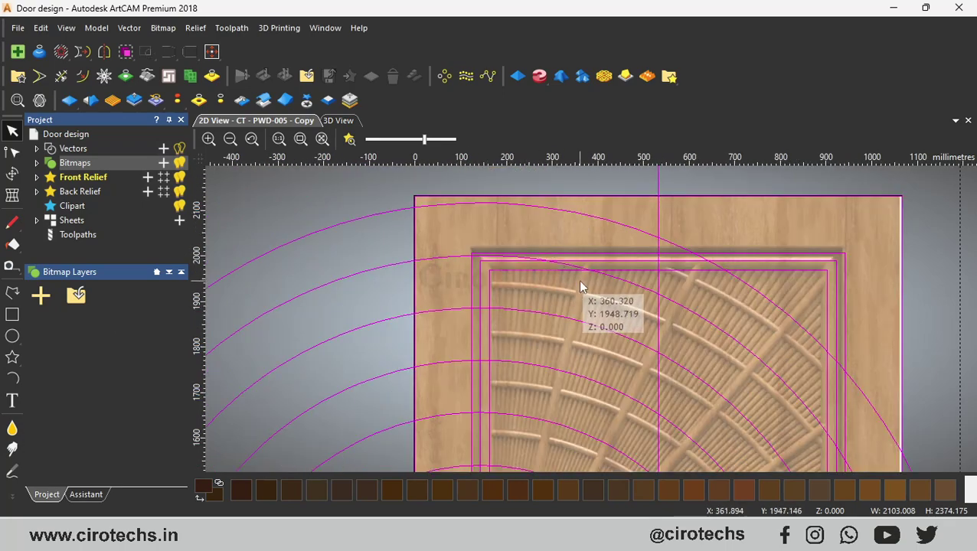
left_click(798, 269, "shift")
left_click(845, 256, "shift")
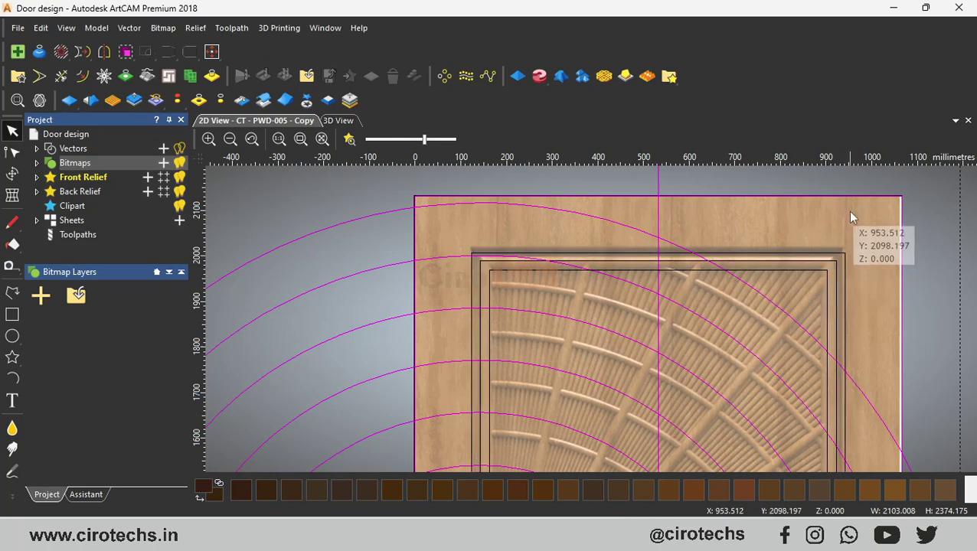
left_click(856, 197, "shift")
scroll(545, 448, "down", 4)
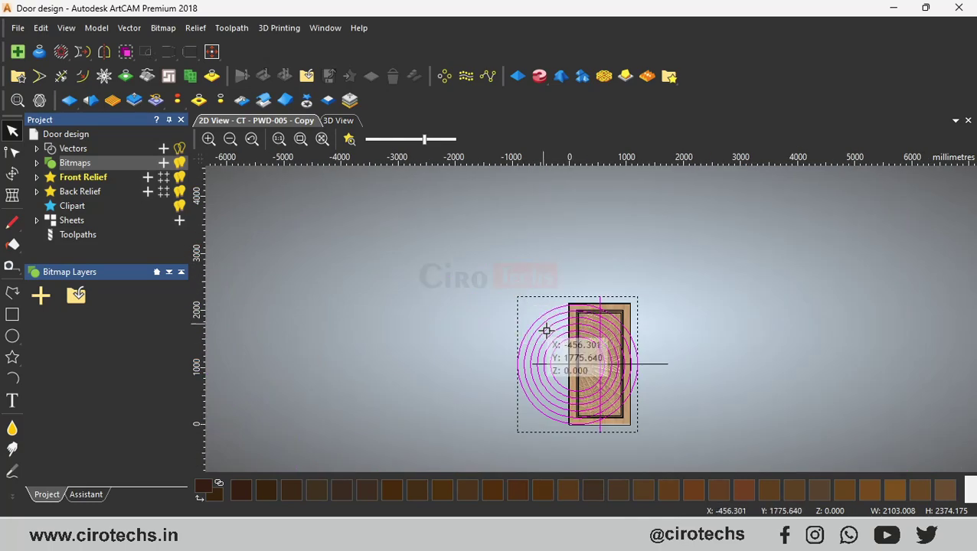
scroll(550, 332, "up", 6)
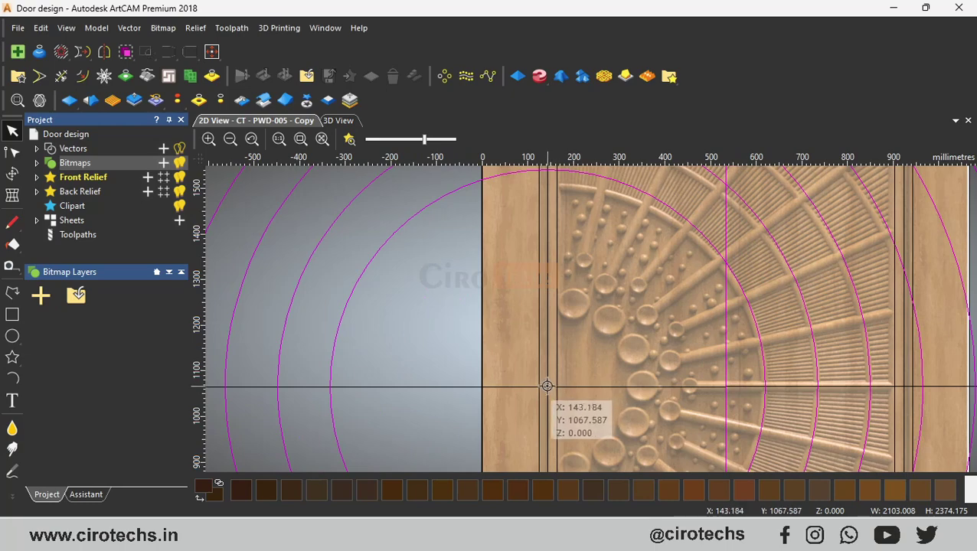
left_click_drag(546, 386, 557, 386)
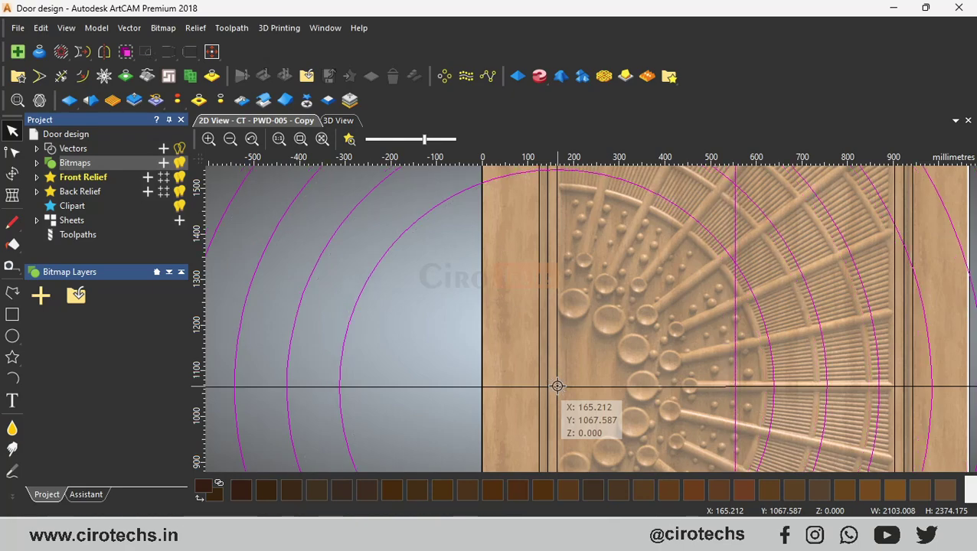
Step: Scale the selected circles and vertical line about their centre to 1977.885 mm wide and 2232.918 mm high to match the carved bands
scroll(576, 384, "down", 5)
scroll(671, 247, "up", 3)
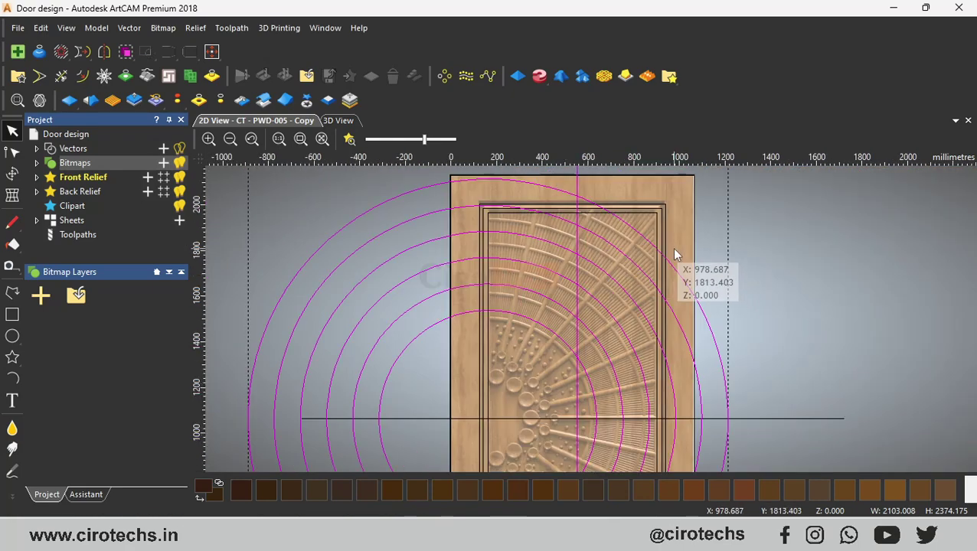
key("ctrl+t")
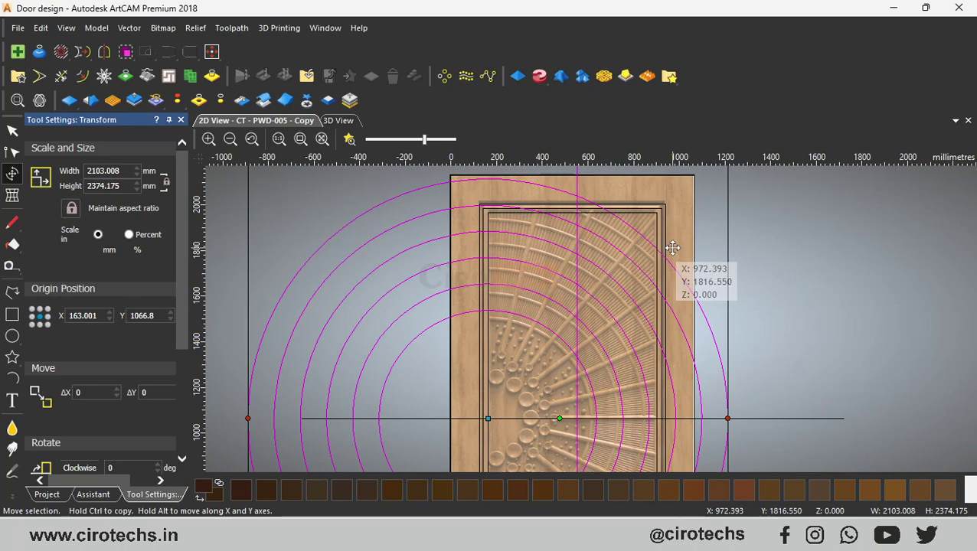
scroll(672, 247, "down", 2)
scroll(682, 218, "up", 2)
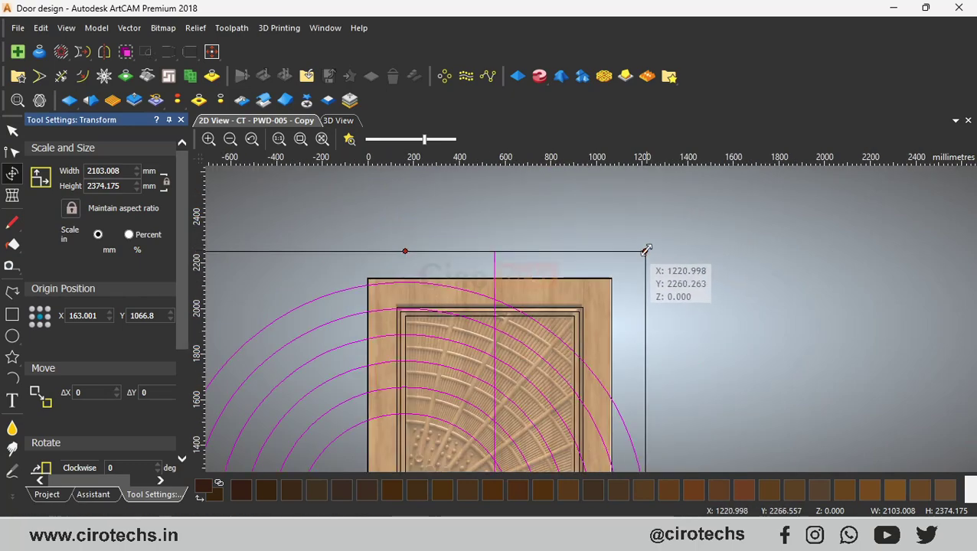
left_click_drag(645, 252, 633, 268)
scroll(563, 268, "up", 1)
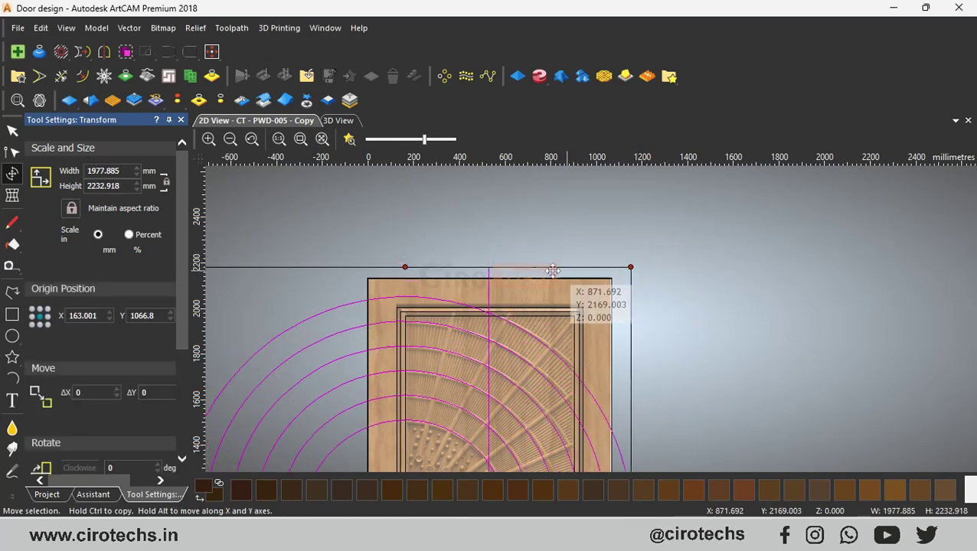
Step: Compare the scaled circles' crossings on the horizontal centre line with the carved bands, and check their centre against the innermost frame line
scroll(564, 337, "down", 3)
scroll(559, 398, "up", 5)
scroll(568, 419, "up", 1)
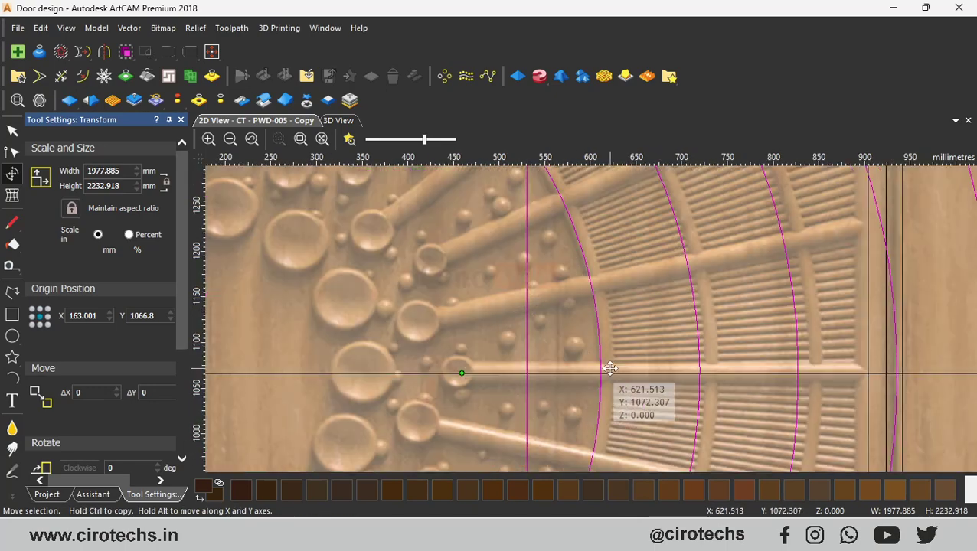
scroll(475, 240, "down", 2)
scroll(467, 291, "down", 2)
scroll(481, 332, "up", 3)
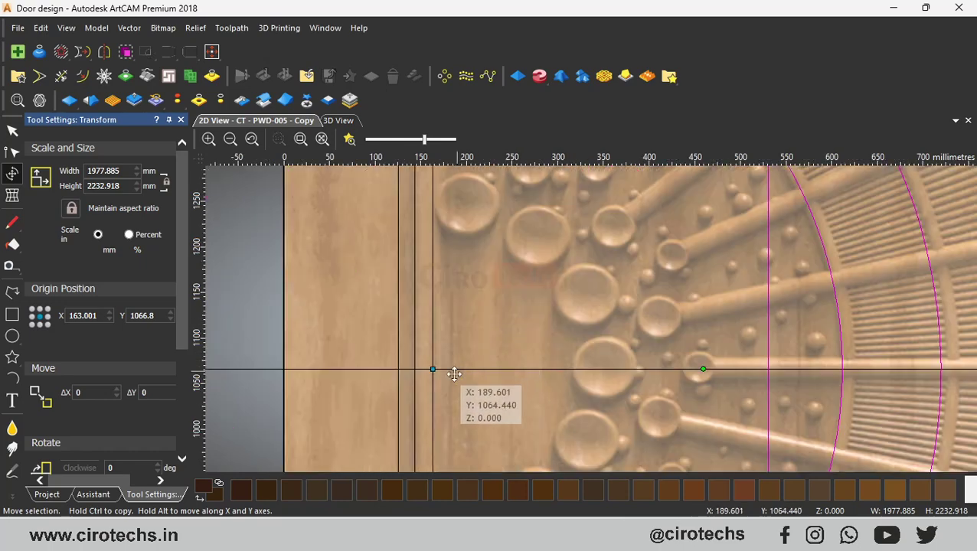
scroll(435, 375, "down", 2)
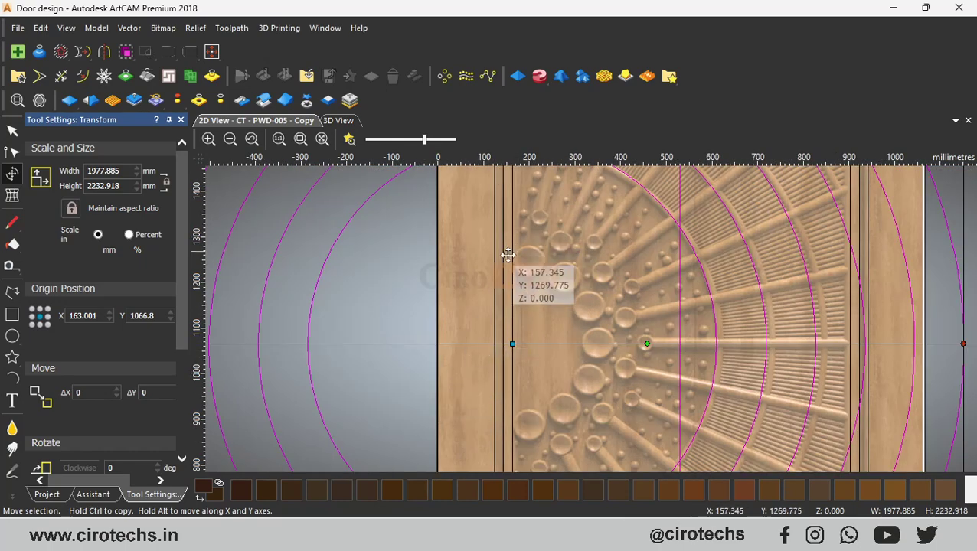
scroll(589, 250, "down", 2)
scroll(537, 241, "up", 2)
scroll(520, 234, "up", 2)
scroll(610, 225, "down", 3)
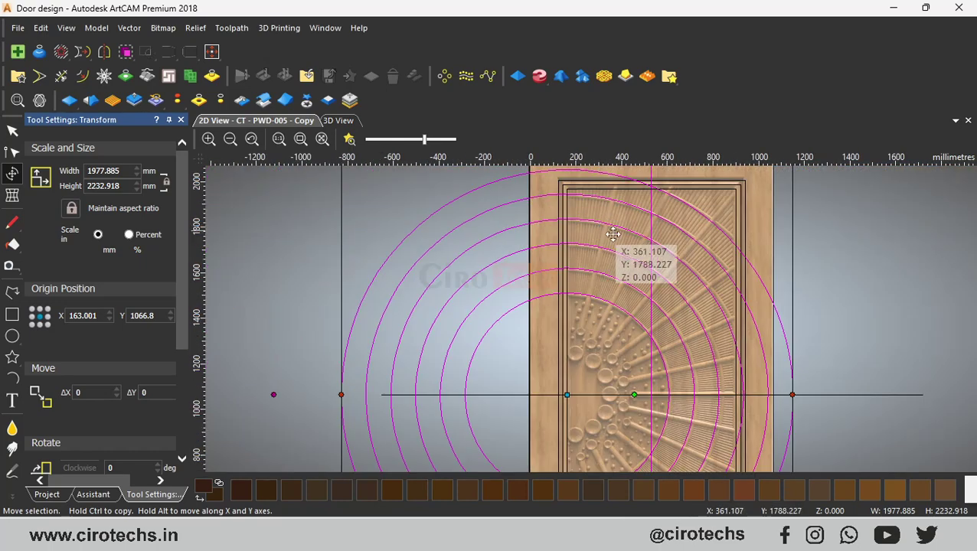
Step: Examine how the innermost circle and its neighbour fit their carved bands at the upper ends and along the horizontal centre line
scroll(704, 395, "up", 2)
scroll(713, 389, "down", 1)
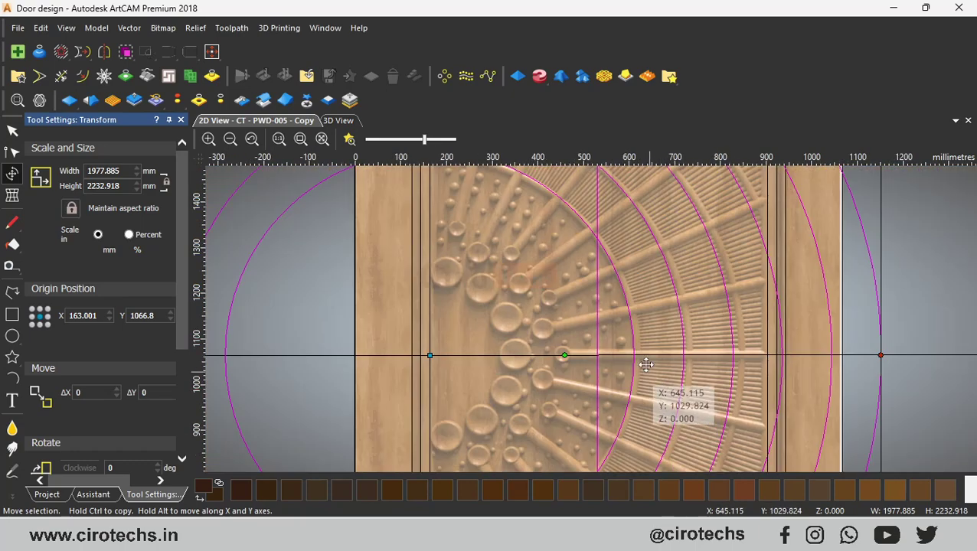
scroll(646, 367, "down", 1)
scroll(517, 241, "up", 1)
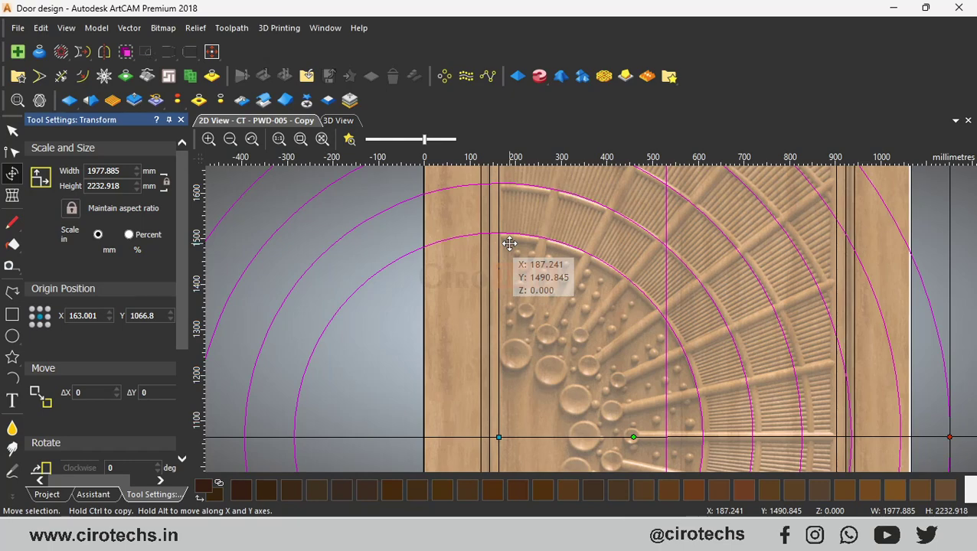
scroll(692, 442, "up", 1)
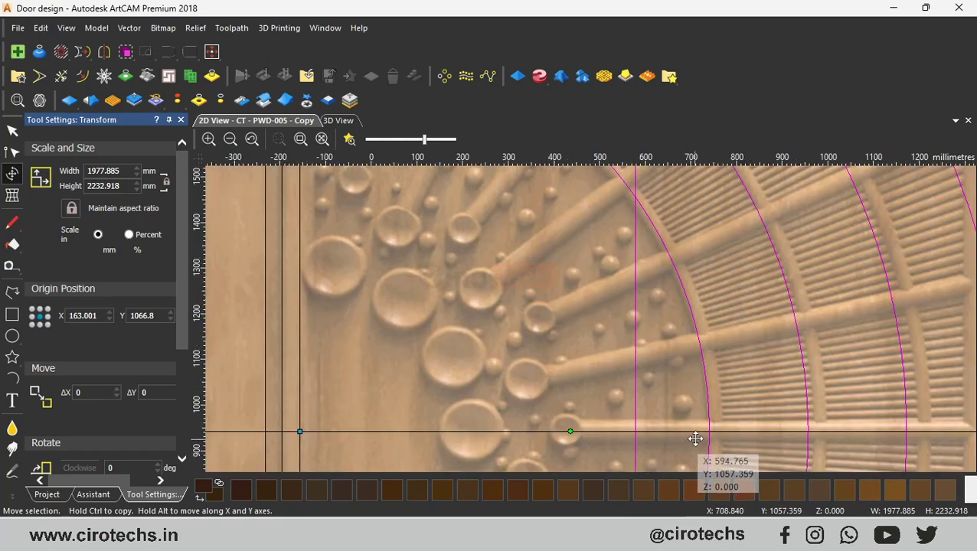
scroll(638, 366, "down", 2)
scroll(569, 270, "down", 1)
scroll(523, 351, "up", 2)
scroll(528, 342, "up", 1)
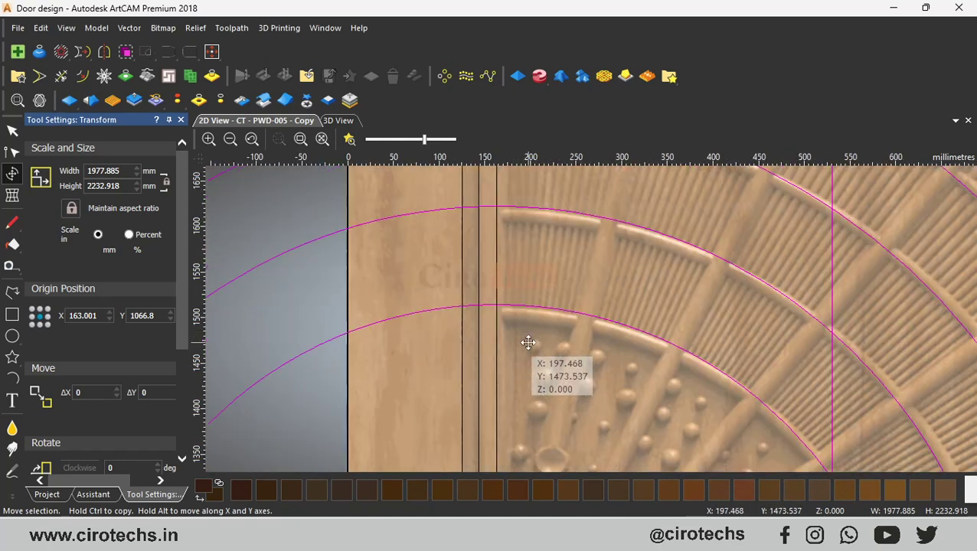
scroll(525, 330, "down", 2)
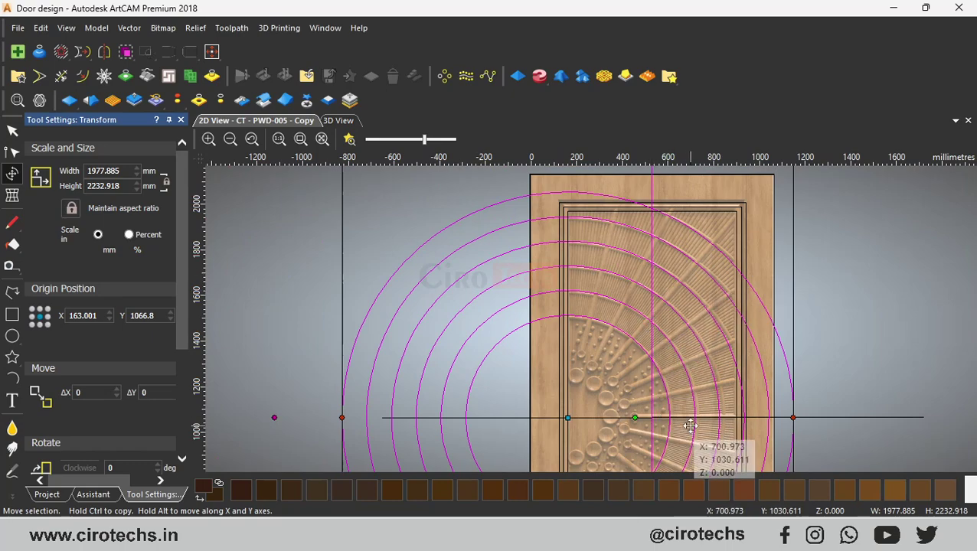
scroll(690, 426, "up", 1)
scroll(685, 422, "down", 1)
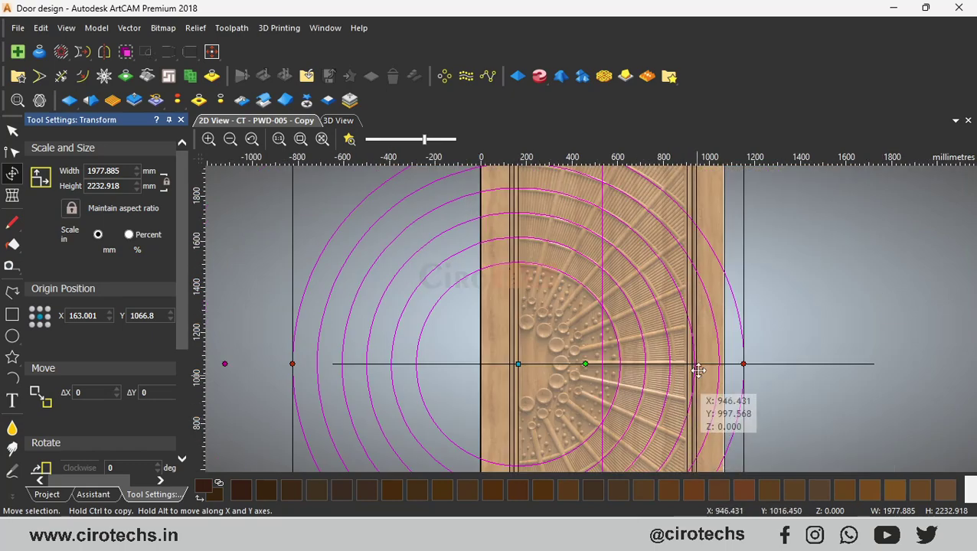
Step: Check the circles' centre point against the panel's left frame lines, and review the overall fit of the circle set
scroll(520, 360, "up", 1)
scroll(490, 346, "up", 2)
scroll(489, 346, "down", 1)
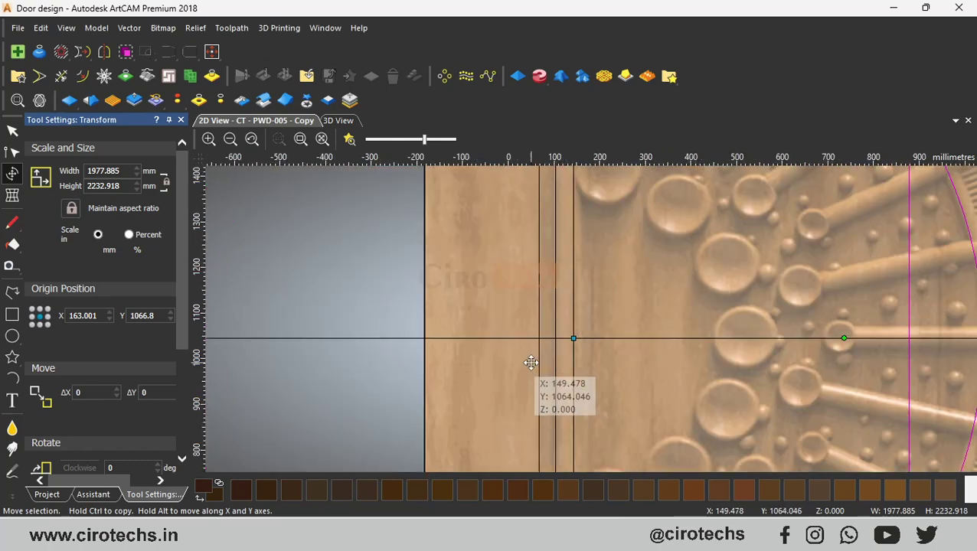
scroll(582, 356, "down", 1)
scroll(582, 328, "up", 1)
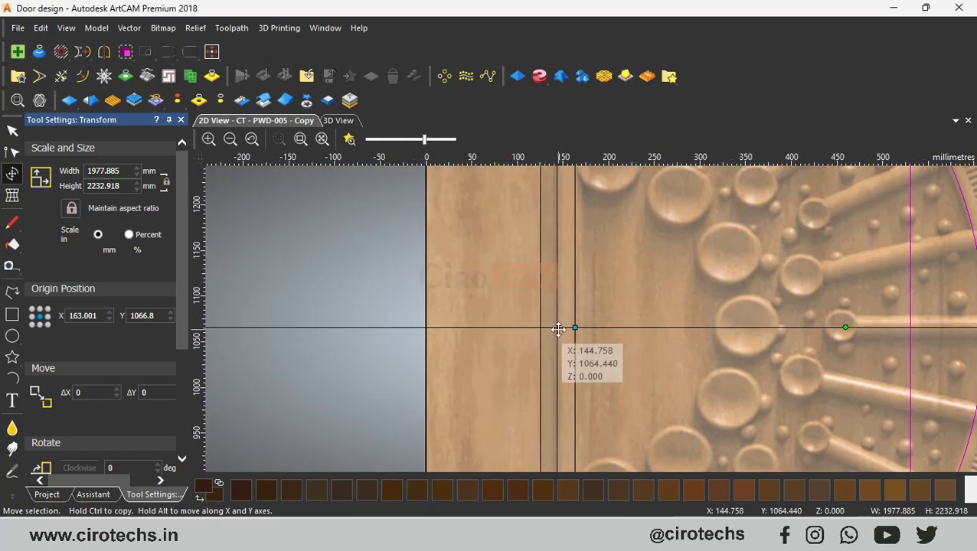
scroll(579, 328, "down", 2)
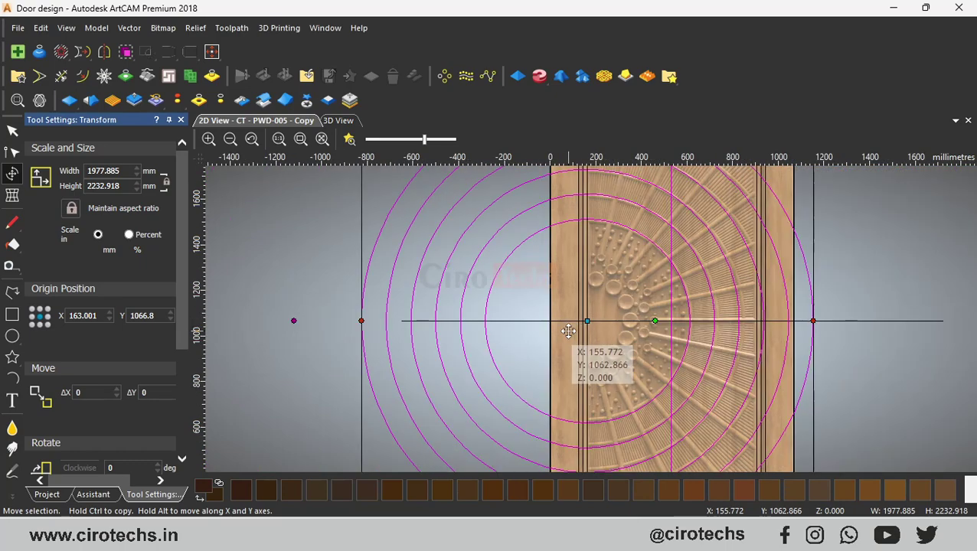
scroll(723, 331, "up", 1)
scroll(654, 346, "down", 1)
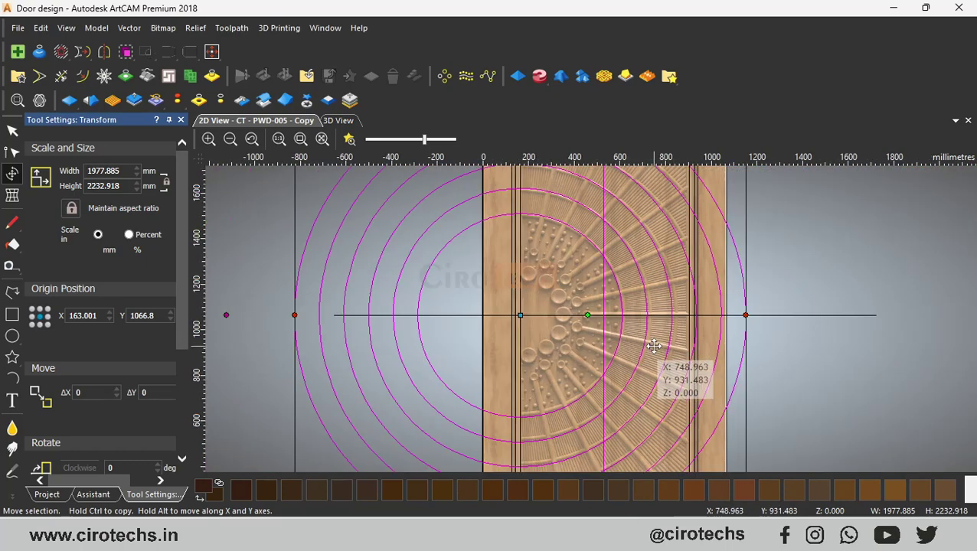
Step: Leave the transform tool and delete the five outer circles and the vertical centre line, keeping only the innermost circle
scroll(650, 326, "down", 2)
scroll(598, 245, "up", 1)
key("Escape")
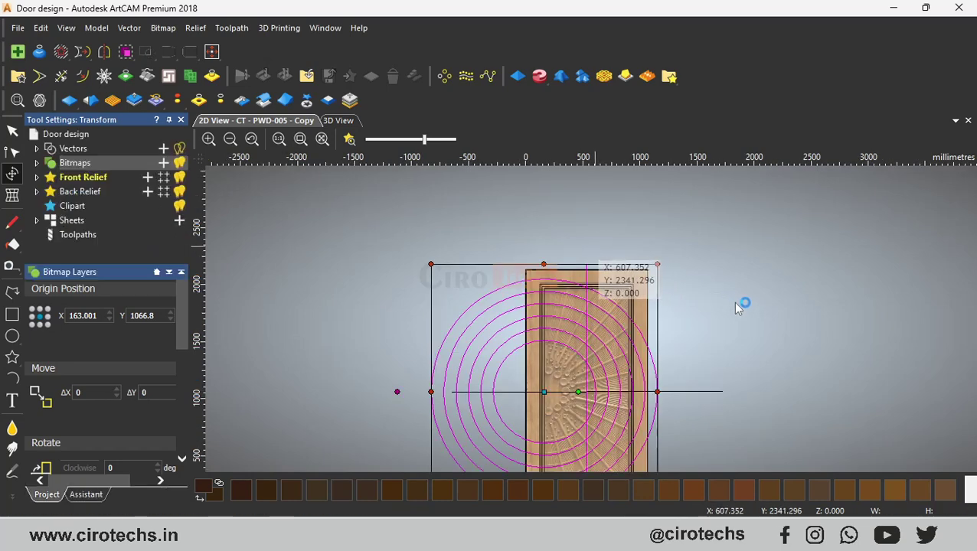
left_click(733, 302)
scroll(651, 349, "up", 1)
left_click_drag(675, 332, 557, 426)
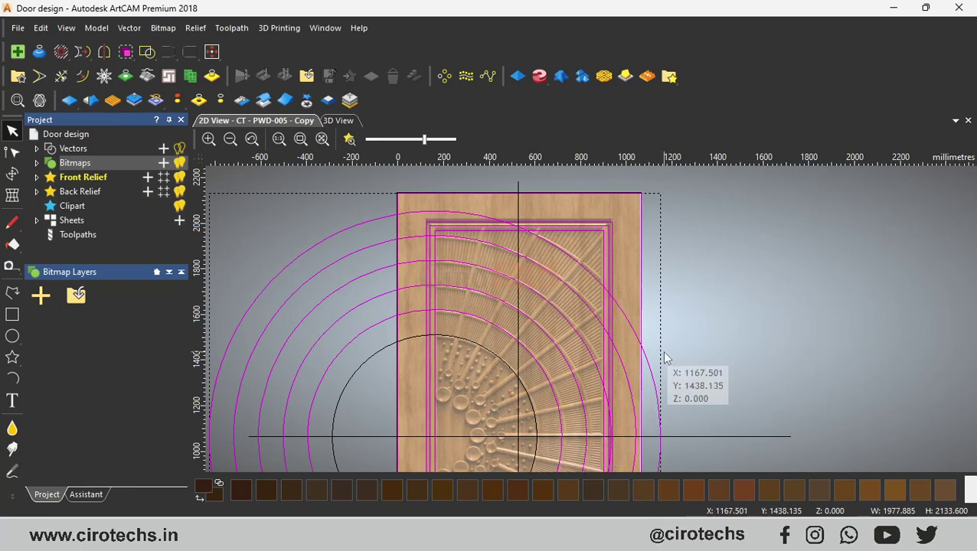
left_click(688, 310)
scroll(685, 307, "up", 2)
left_click_drag(579, 243, 411, 396)
key("Delete")
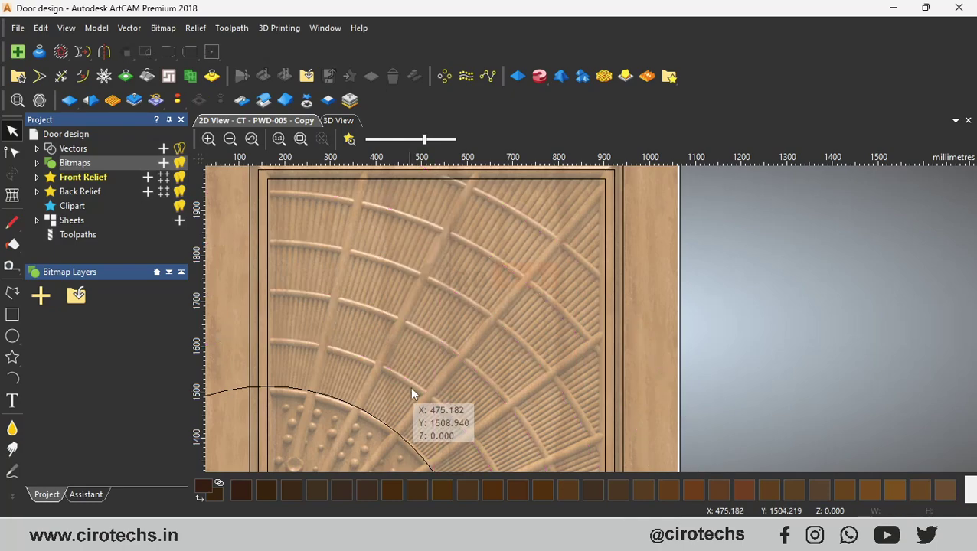
Step: Offset the innermost circle outwards by 115 mm three times in succession with sharp corners
scroll(502, 287, "down", 3)
scroll(587, 318, "up", 4)
scroll(535, 289, "up", 2)
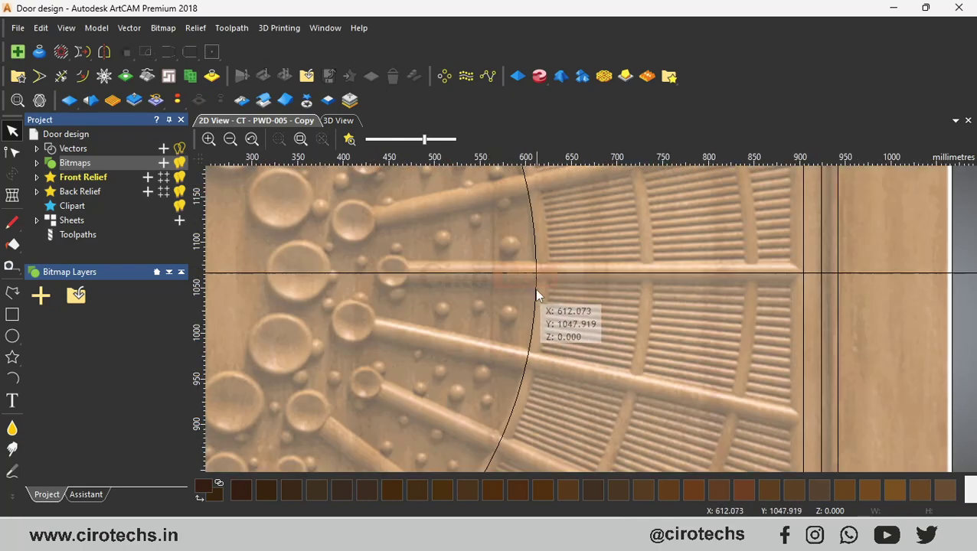
scroll(610, 282, "down", 4)
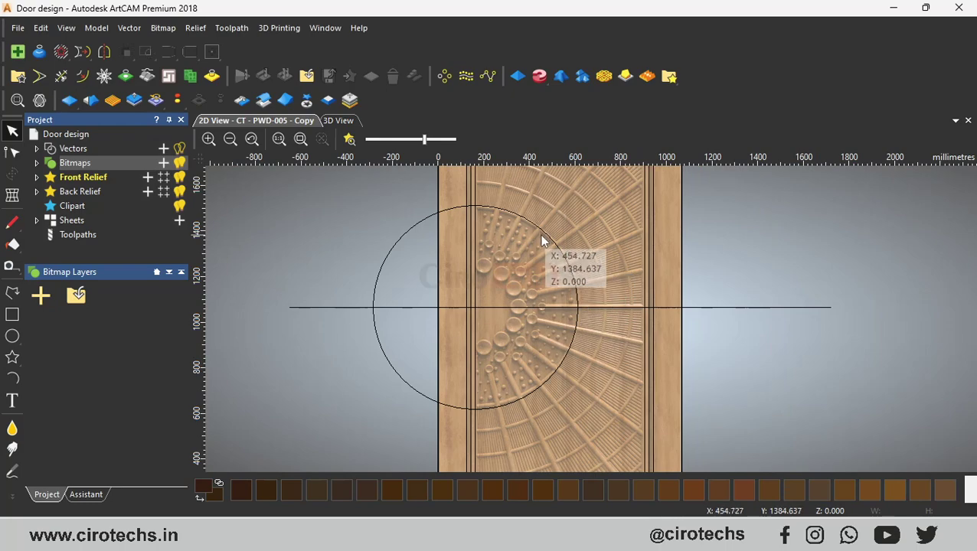
scroll(540, 235, "up", 2)
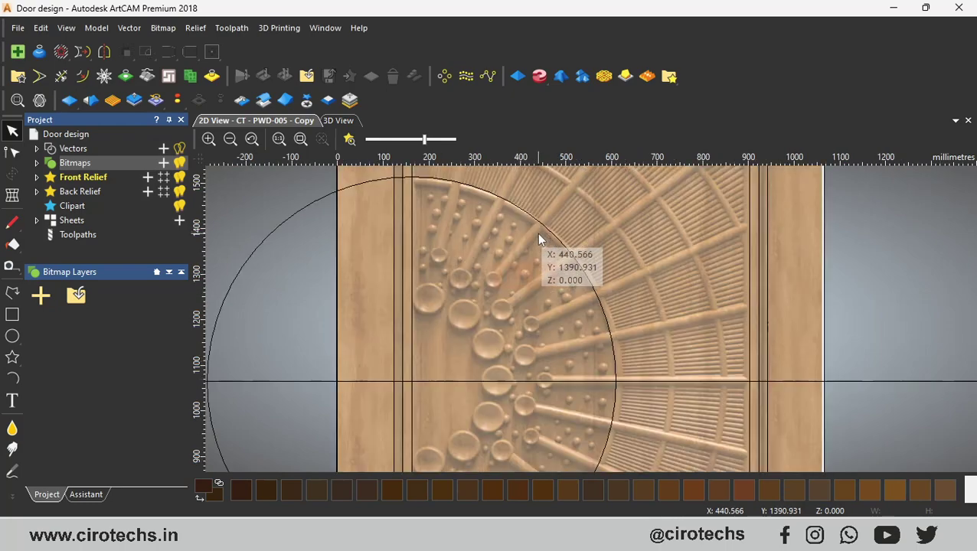
left_click(608, 349)
left_click(83, 76)
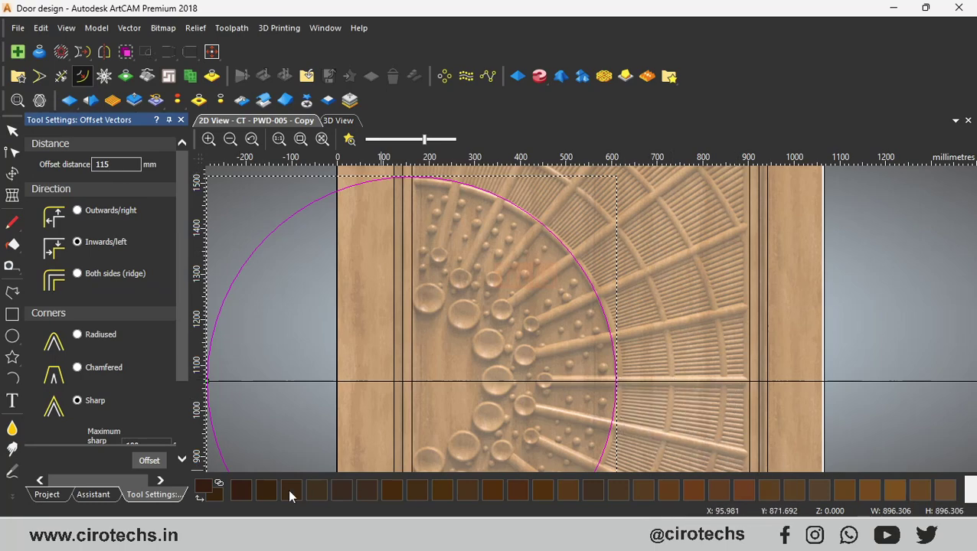
left_click(148, 462)
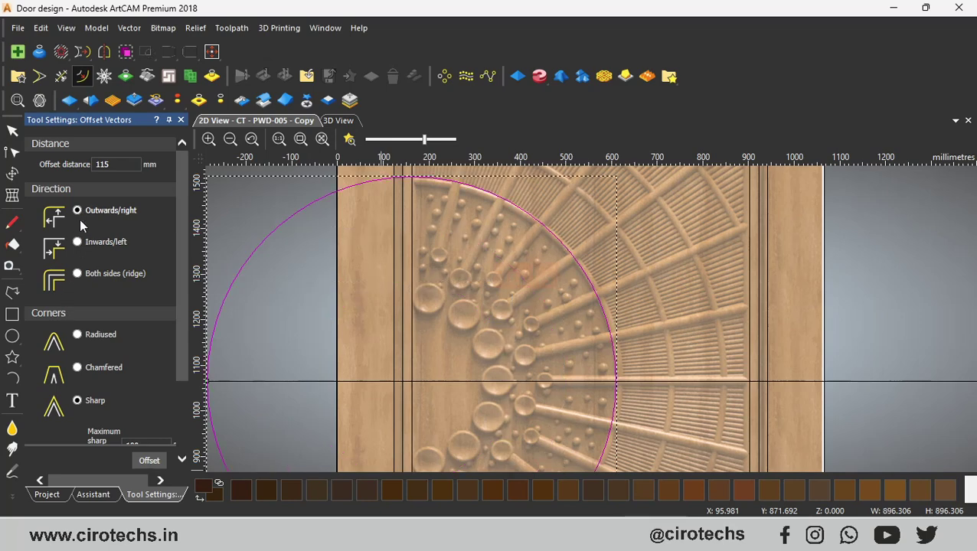
left_click(161, 463)
left_click(162, 463)
left_click(161, 463)
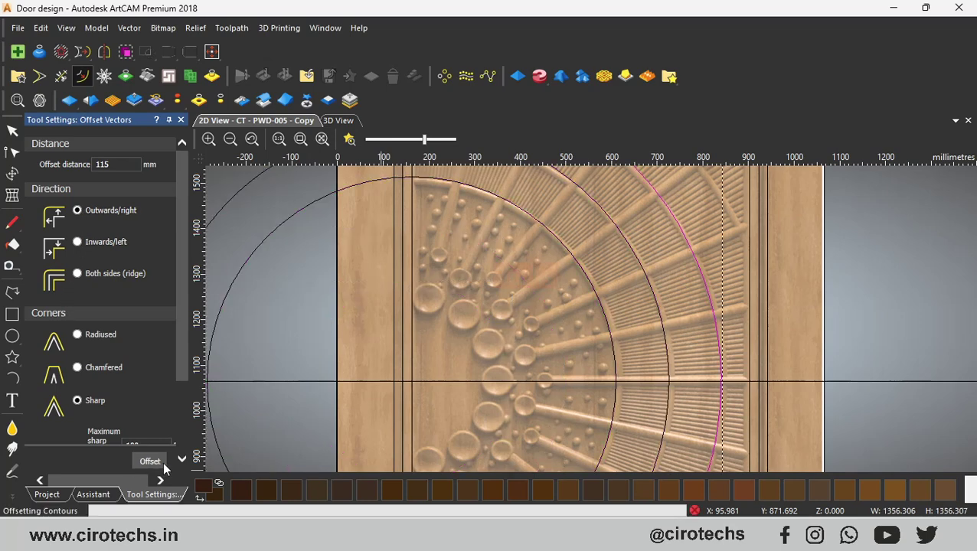
scroll(329, 413, "down", 1)
left_click(770, 241)
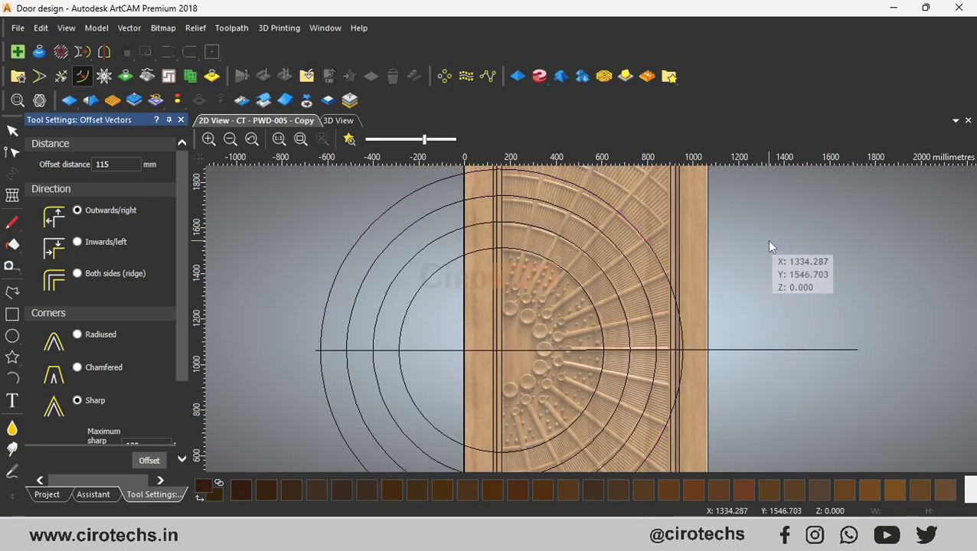
Step: Offset the outermost circle outwards by 115 mm twice to add two larger concentric circles
scroll(597, 272, "down", 1)
scroll(590, 268, "up", 1)
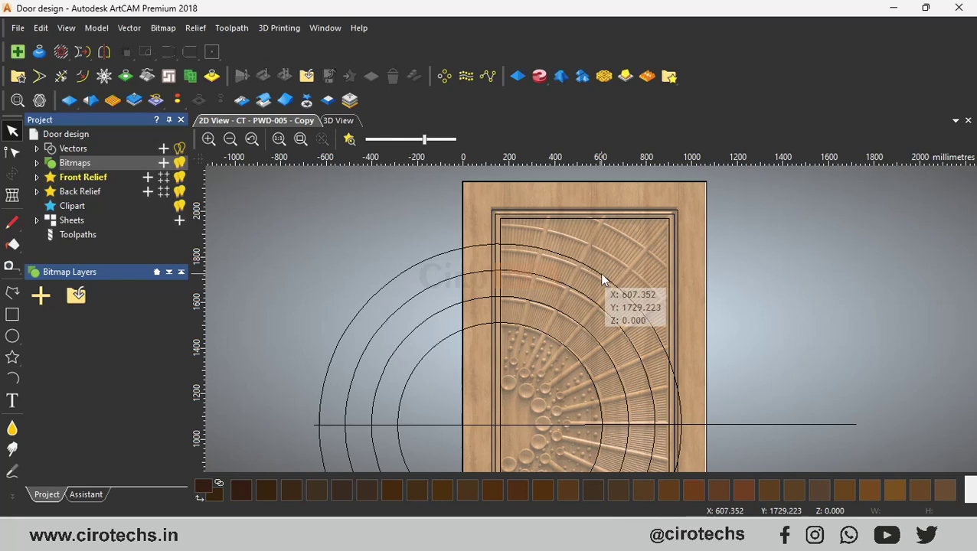
left_click(602, 273)
left_click(82, 76)
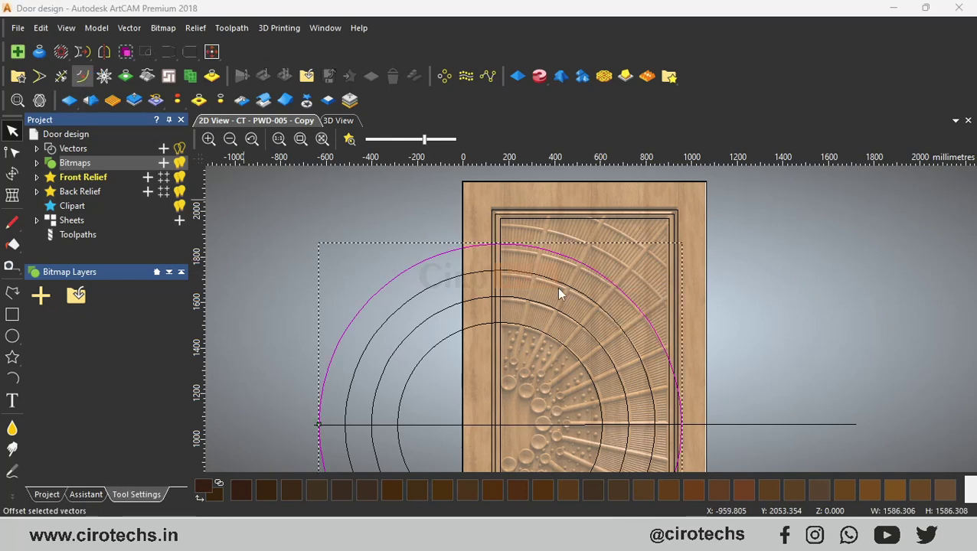
left_click(153, 461)
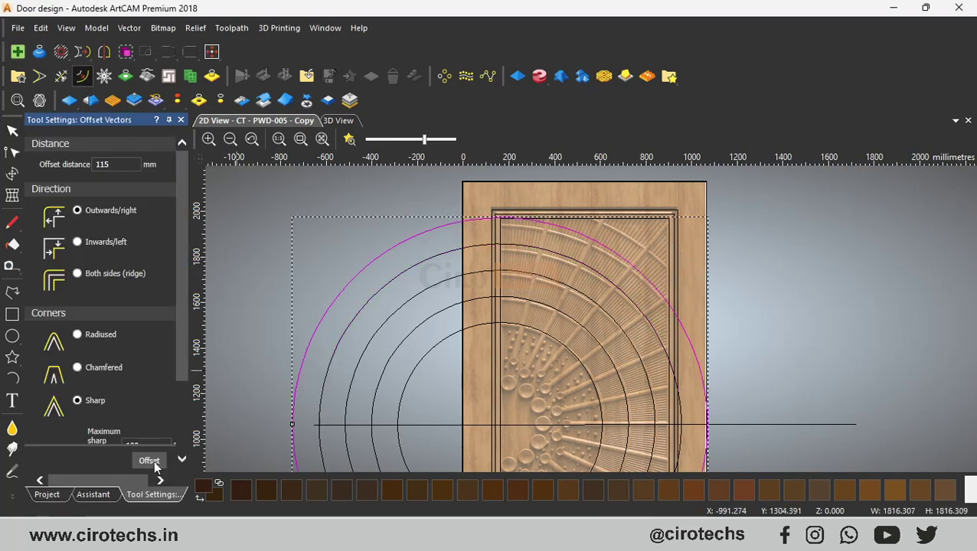
left_click(153, 460)
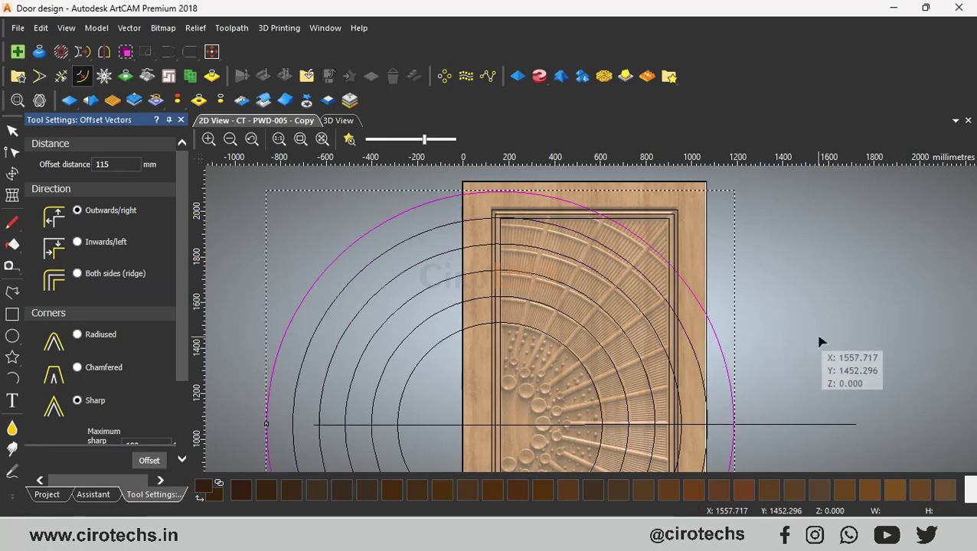
Step: Save the model and add a new vector layer above the default layer
scroll(651, 337, "down", 3)
scroll(599, 429, "up", 3)
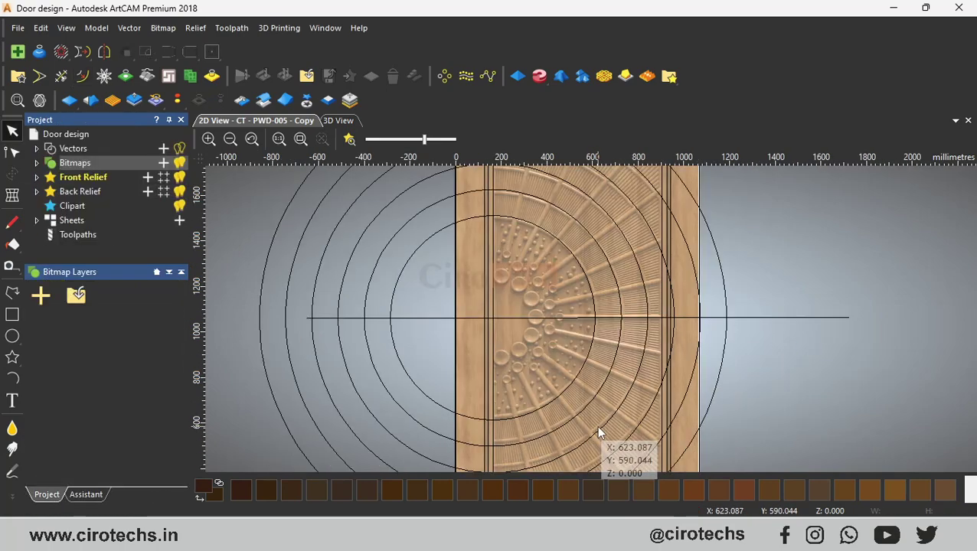
key("ctrl+s")
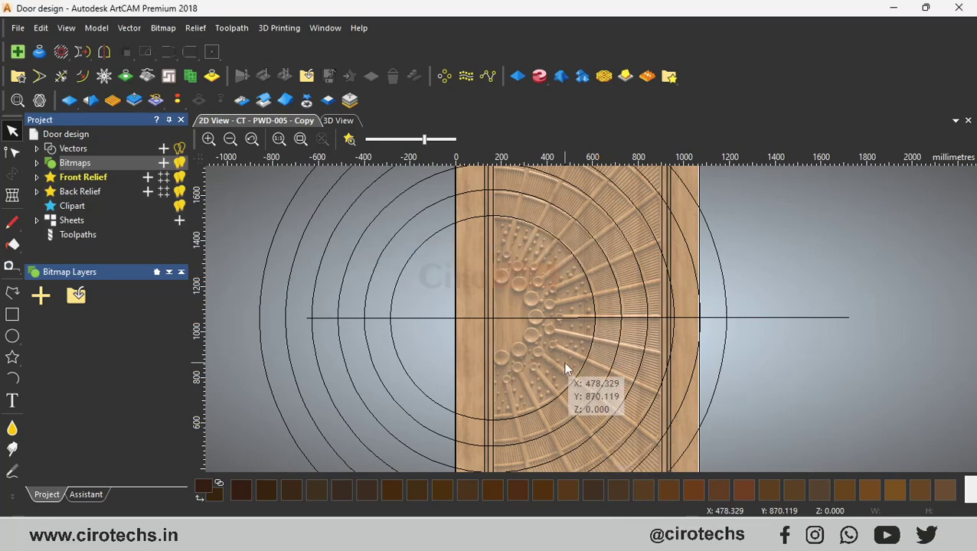
left_click(36, 150)
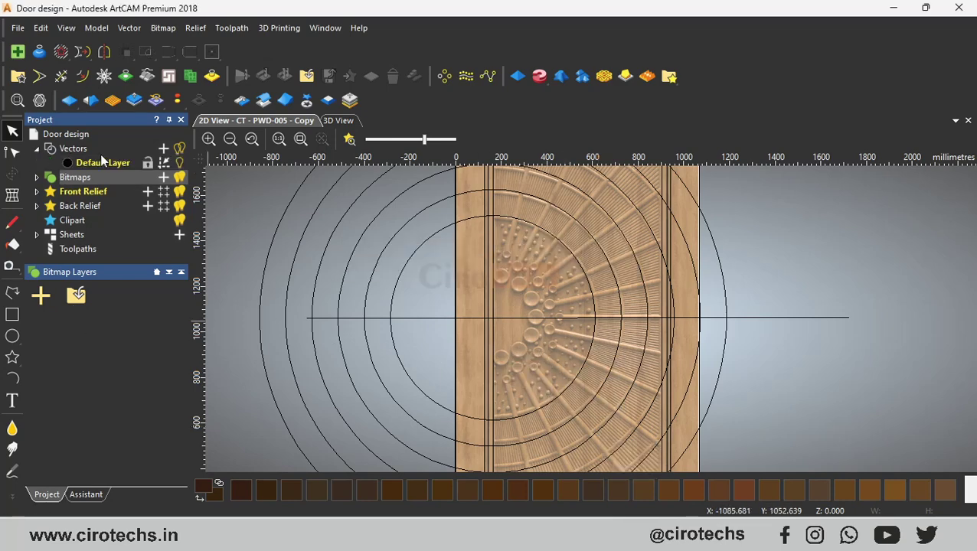
left_click(163, 147)
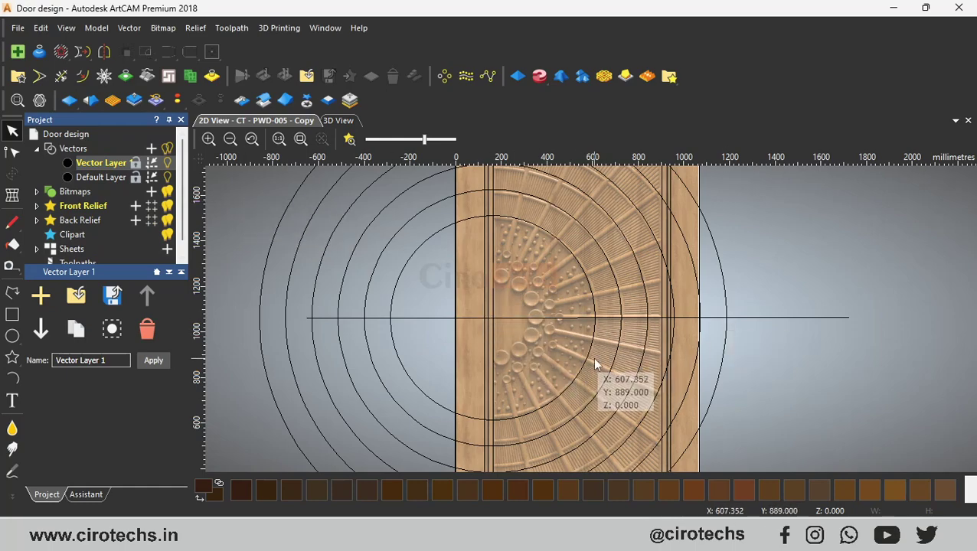
scroll(593, 358, "up", 2)
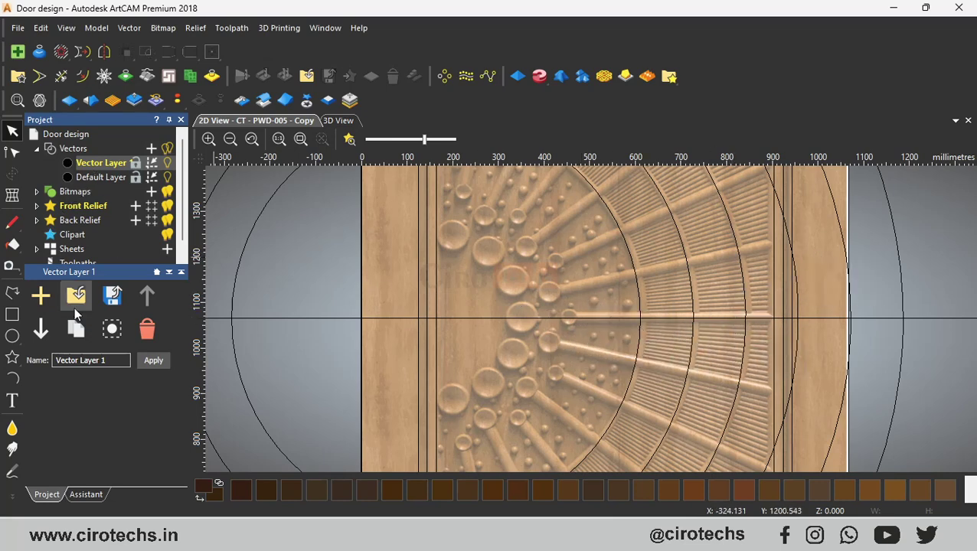
Step: Draw a horizontal polyline about 1489 mm long from the circles' centre at X 163 towards and past the door's right side
left_click(12, 293)
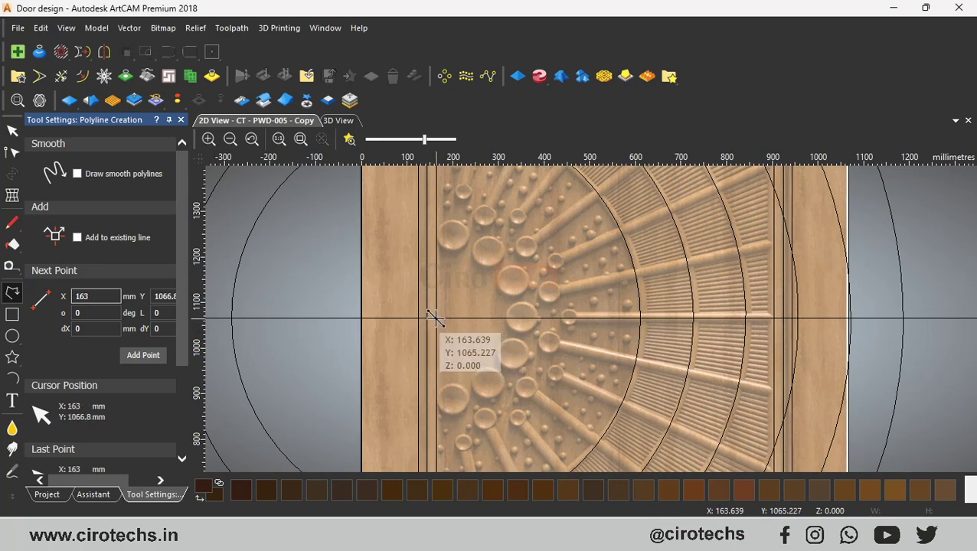
scroll(899, 316, "down", 2)
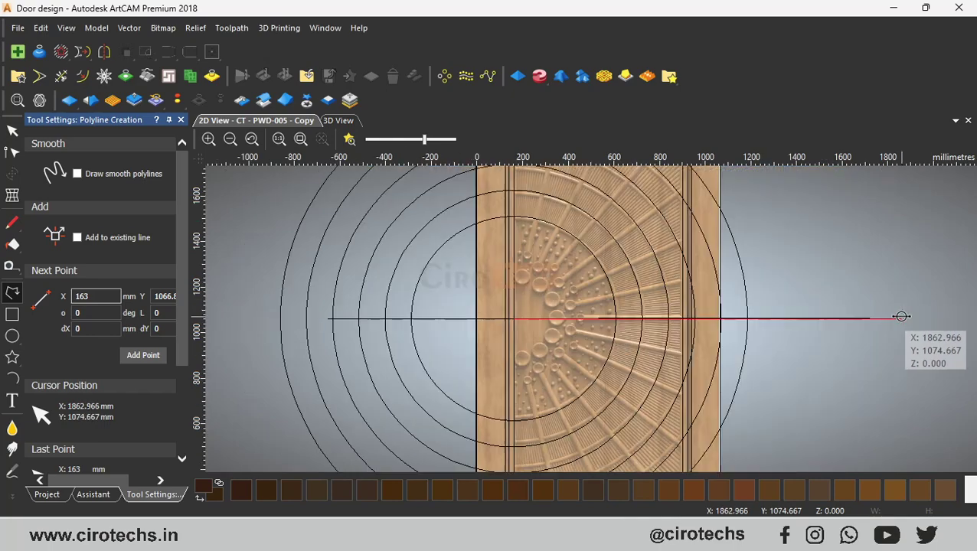
left_click(855, 319)
key("Escape")
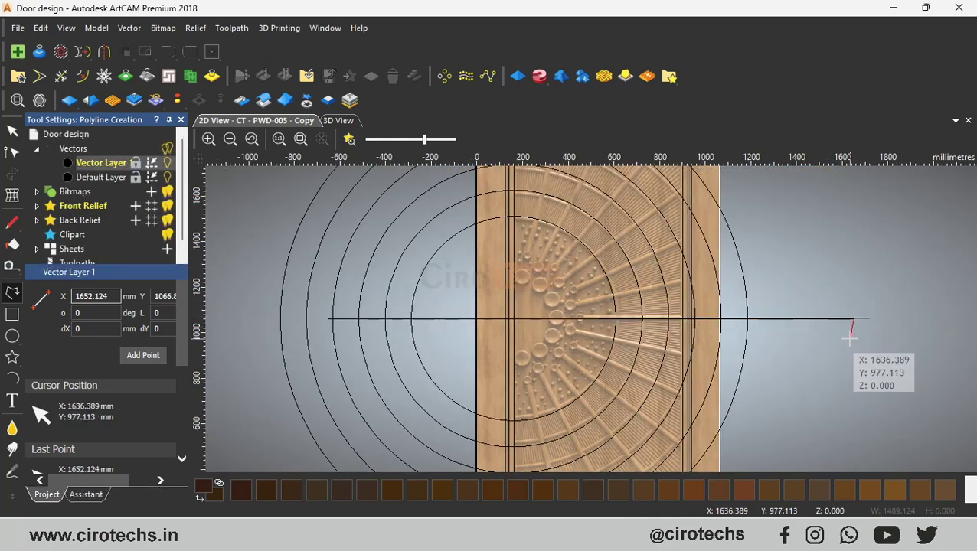
scroll(811, 343, "up", 2)
scroll(804, 343, "down", 2)
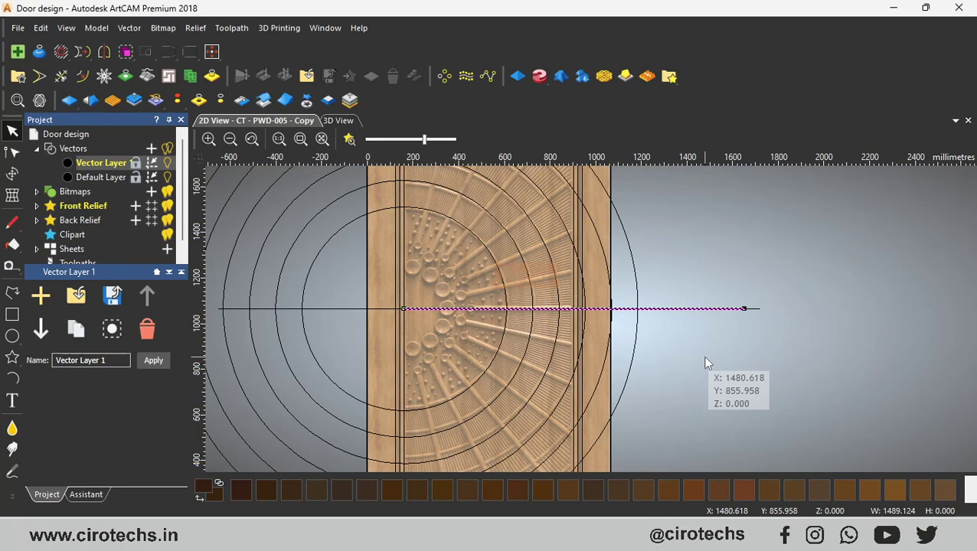
Step: Examine the fan's spokes against the circle centre and the horizontal line across the whole panel, and clear the line's selection
scroll(556, 327, "down", 2)
scroll(508, 300, "up", 2)
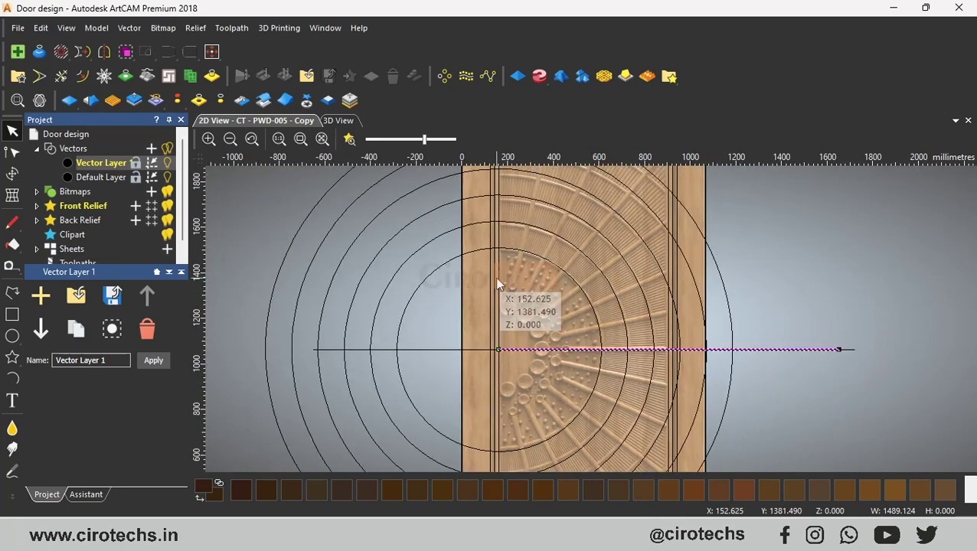
scroll(514, 295, "down", 1)
scroll(549, 239, "up", 1)
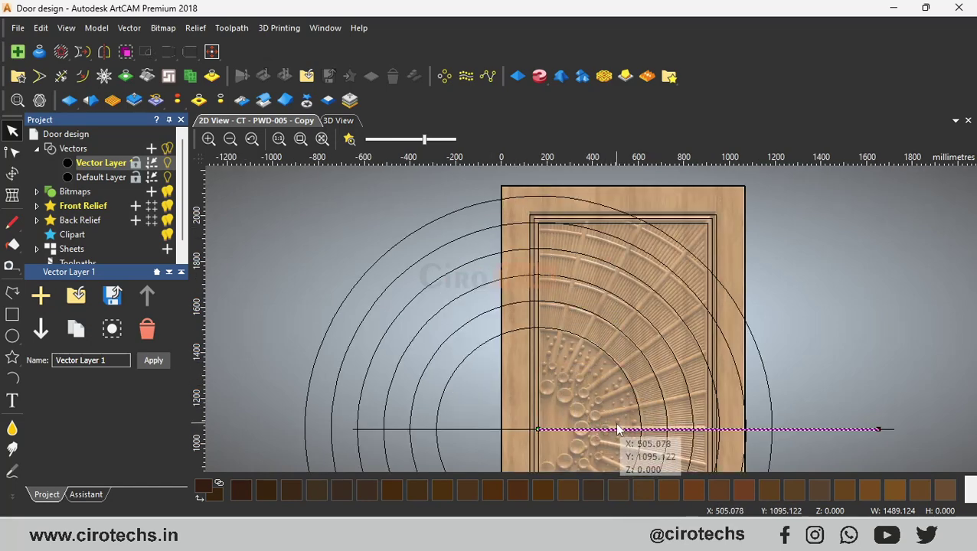
scroll(614, 447, "down", 1)
scroll(616, 440, "up", 1)
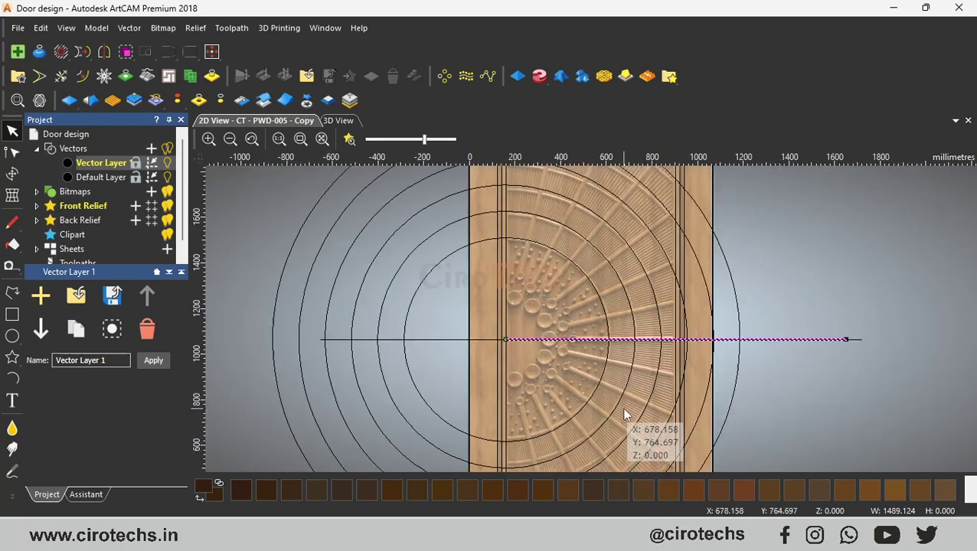
scroll(620, 398, "down", 2)
scroll(609, 348, "up", 2)
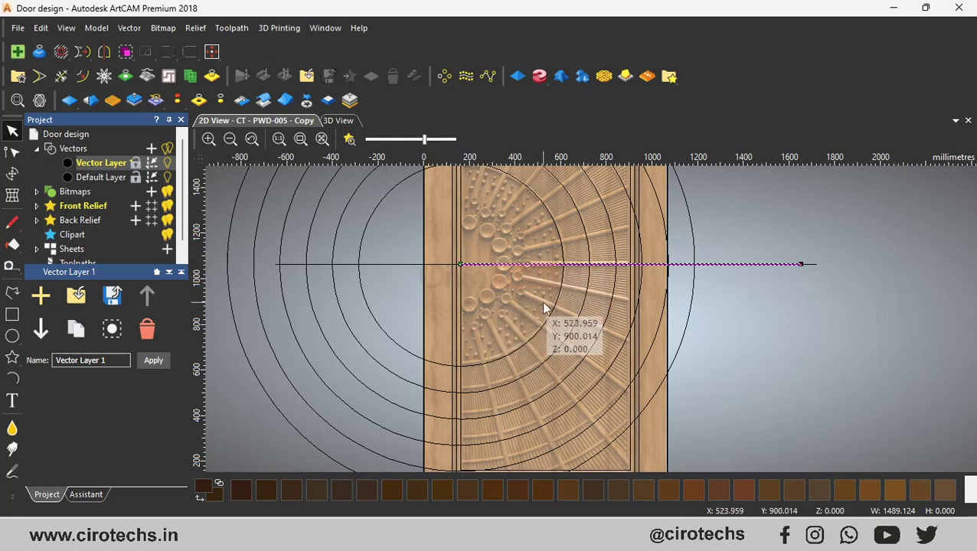
scroll(541, 301, "down", 2)
scroll(559, 288, "up", 2)
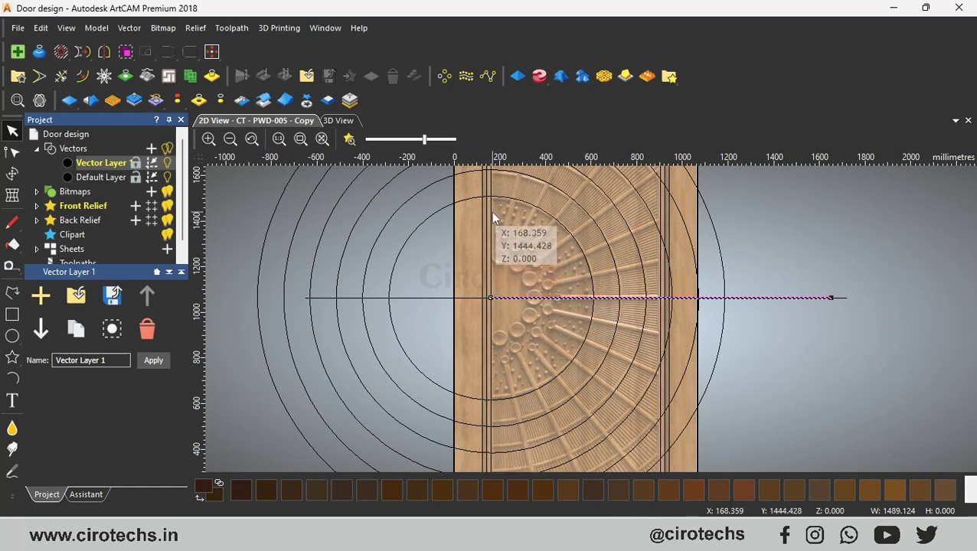
scroll(533, 268, "down", 3)
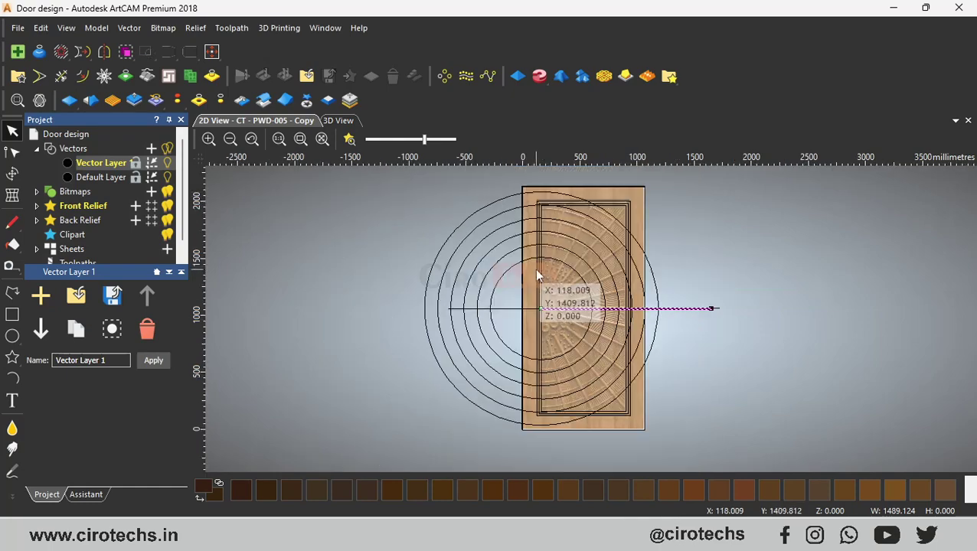
left_click(641, 243)
scroll(577, 280, "down", 2)
scroll(604, 255, "up", 5)
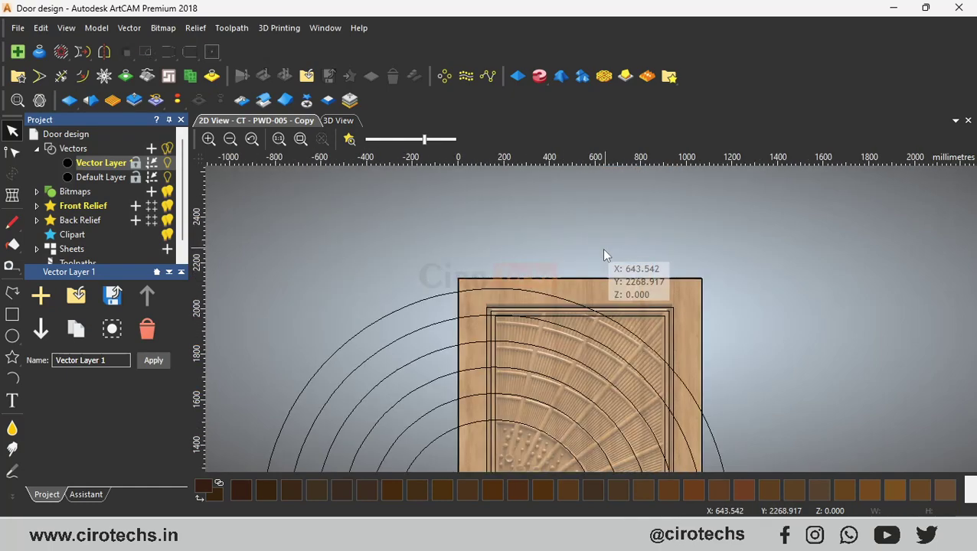
scroll(536, 367, "down", 2)
scroll(559, 432, "up", 2)
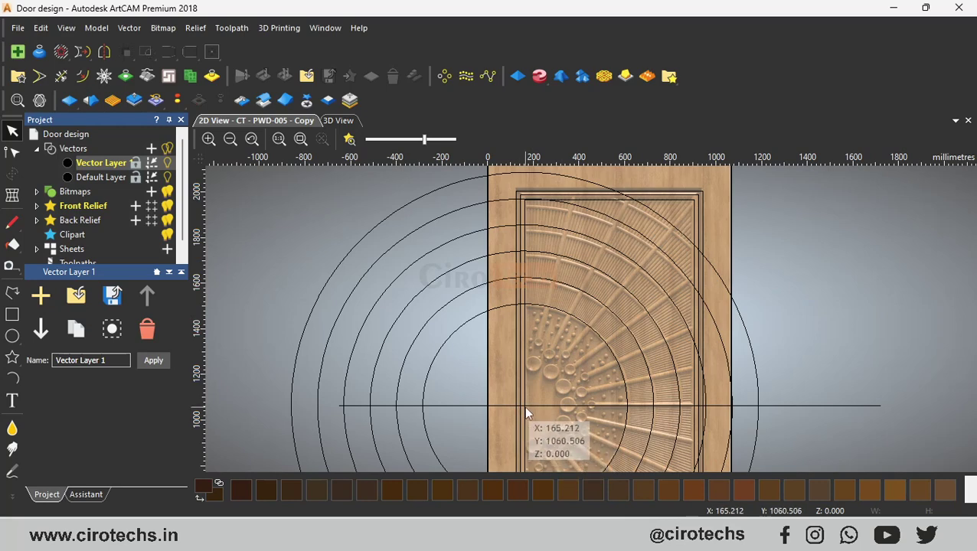
Step: Draw a vertical polyline about 1494 mm long from the circles' centre at X 163 up past the door's top edge
left_click(11, 298)
scroll(497, 419, "up", 4)
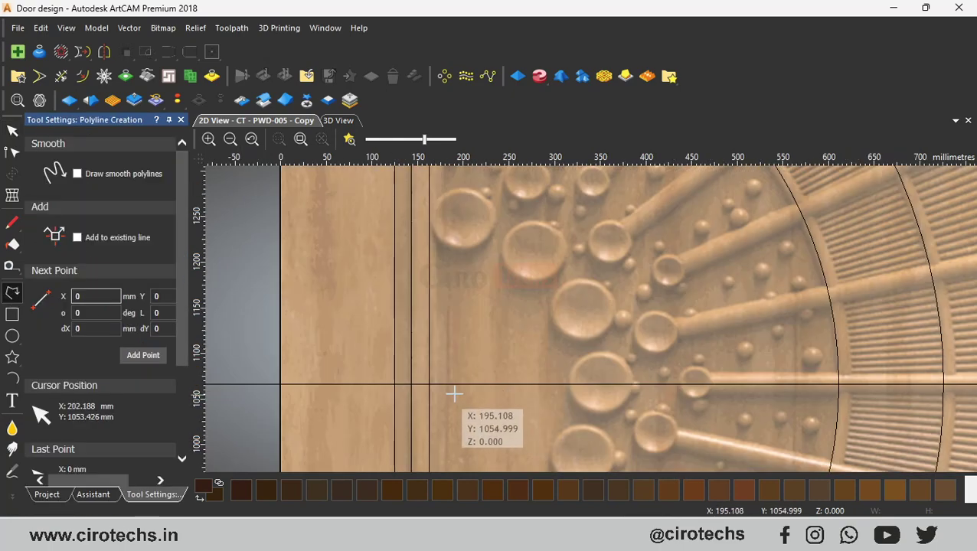
left_click(427, 383)
scroll(427, 383, "down", 4)
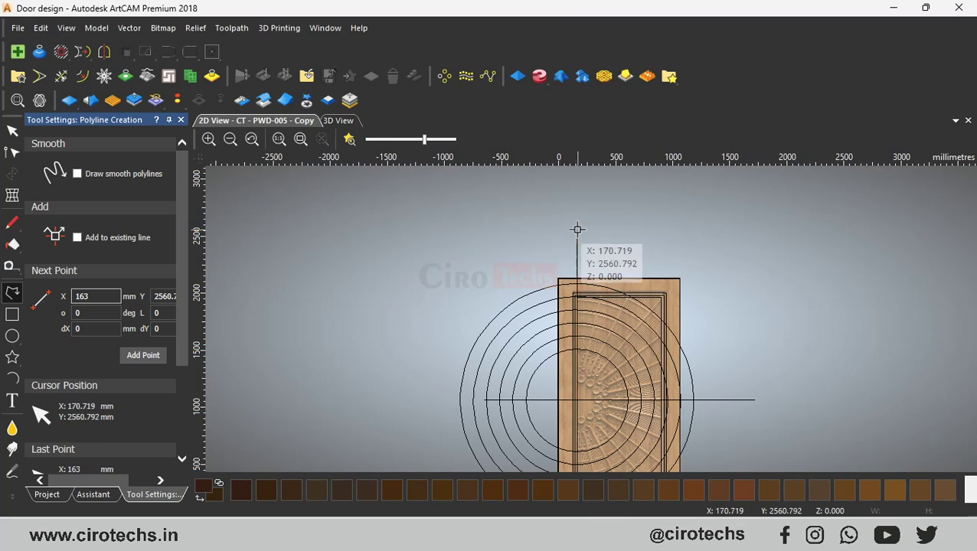
left_click(578, 229)
key("Escape")
scroll(648, 399, "up", 3)
scroll(554, 396, "down", 1)
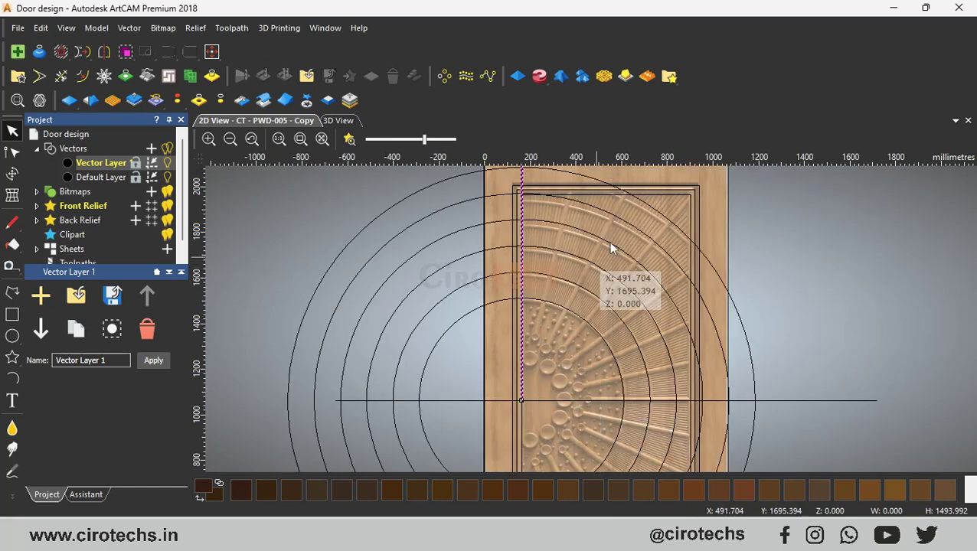
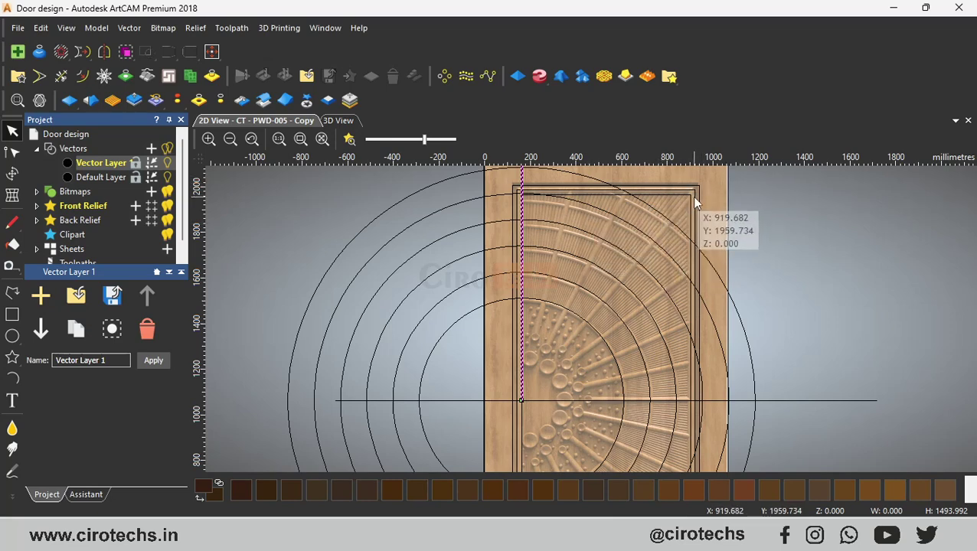
Step: Rotate-copy the vertical line about the circles' centre at X 163, Y 1066.8 with 15 objects over a total angle of 180 degrees
scroll(691, 196, "down", 1)
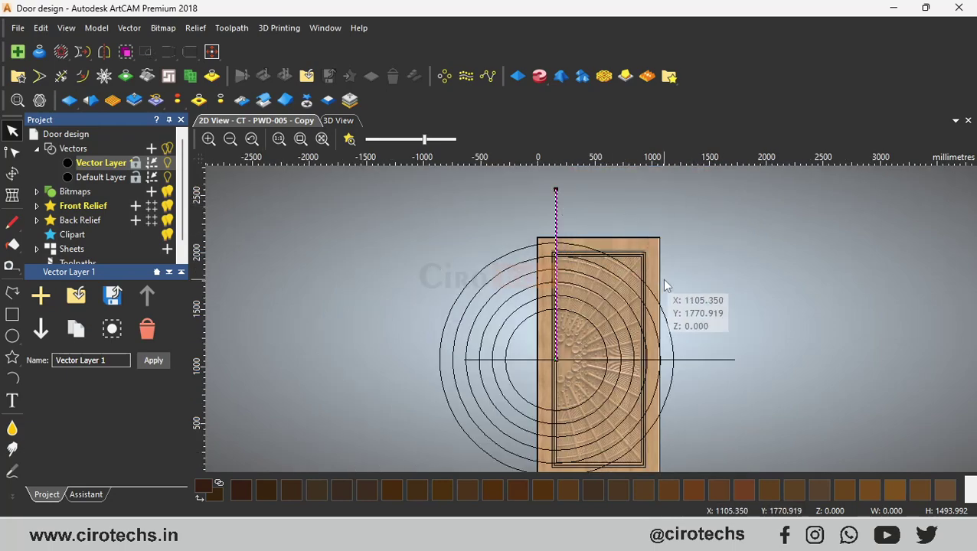
scroll(636, 290, "up", 1)
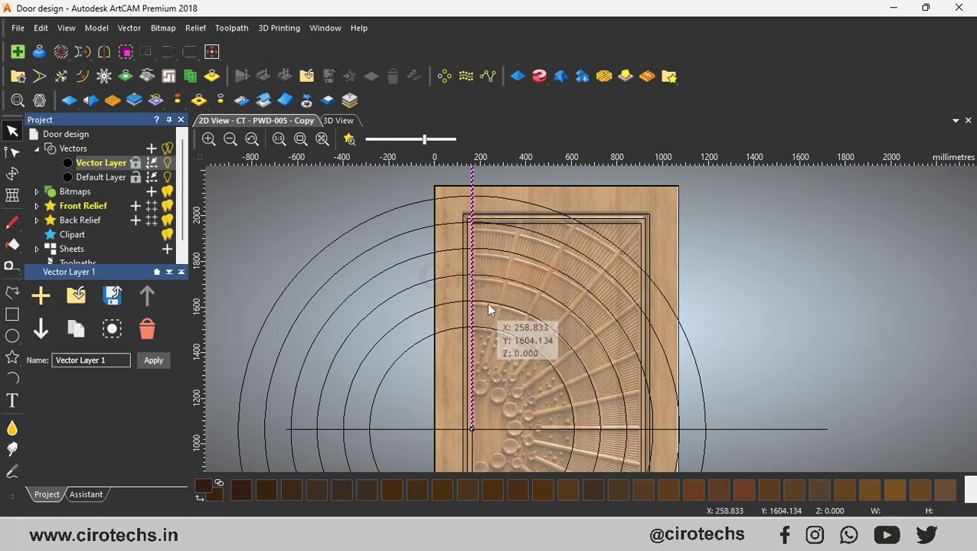
left_click(448, 77)
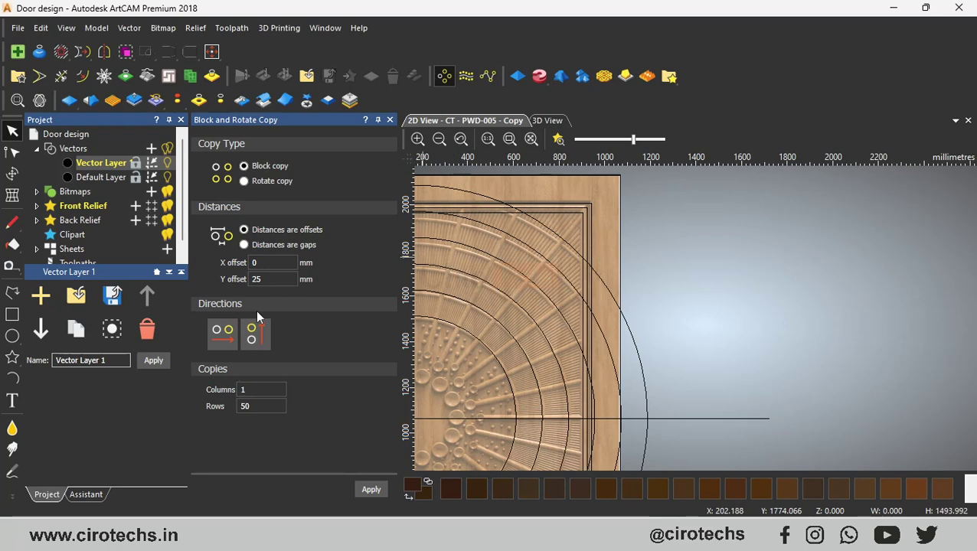
left_click(242, 180)
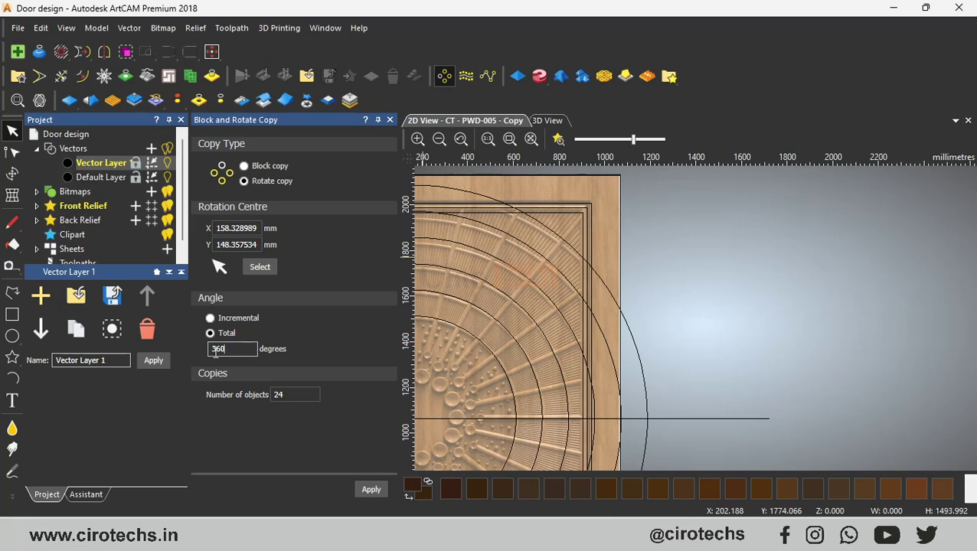
type("180")
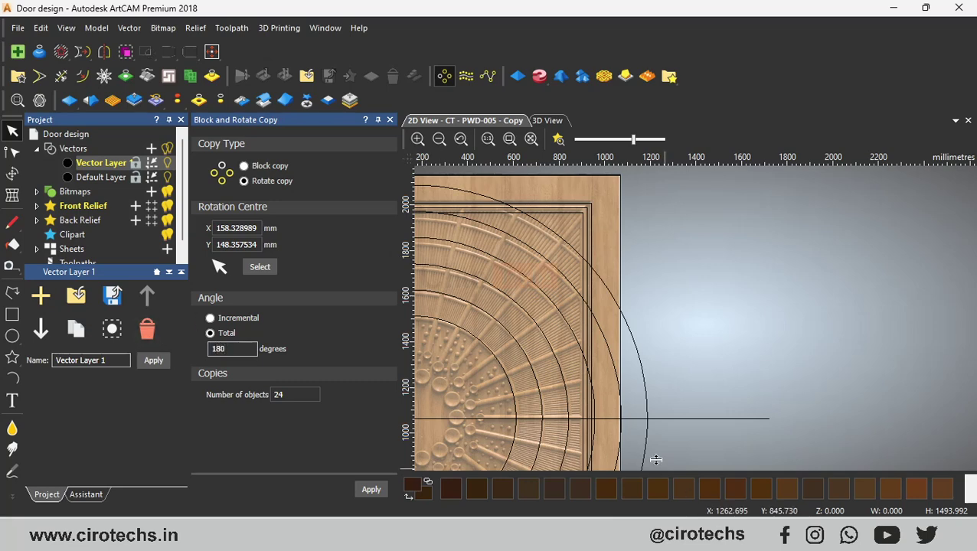
scroll(612, 391, "down", 2)
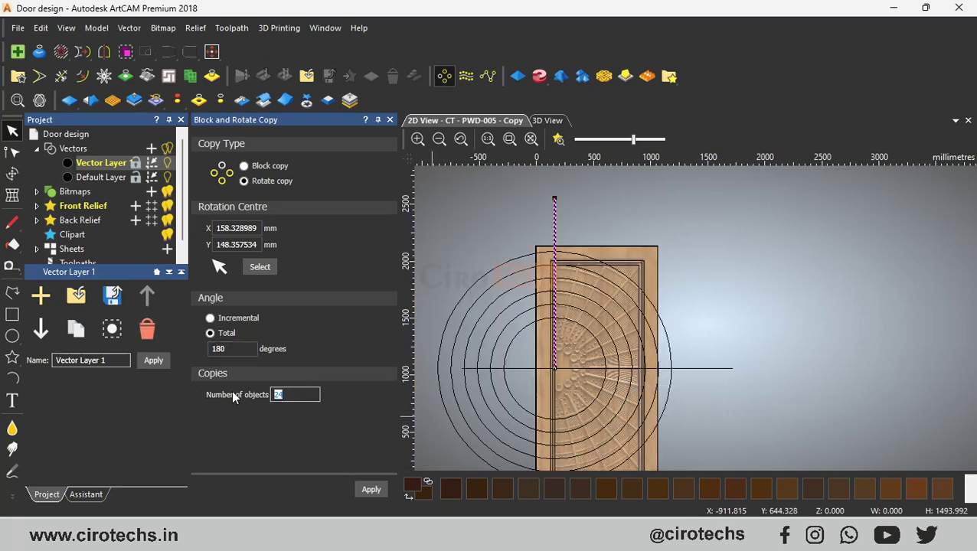
type("15")
left_click(264, 267)
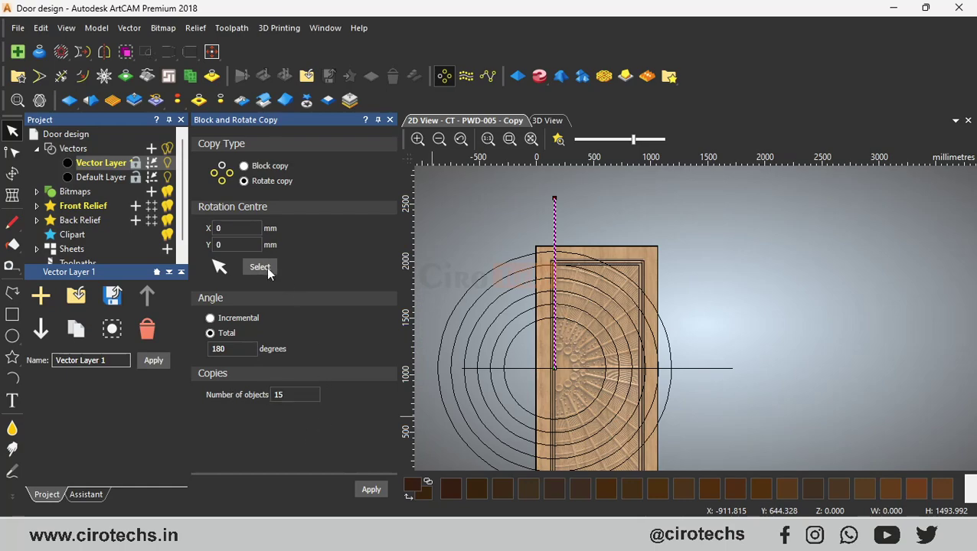
scroll(556, 394, "up", 5)
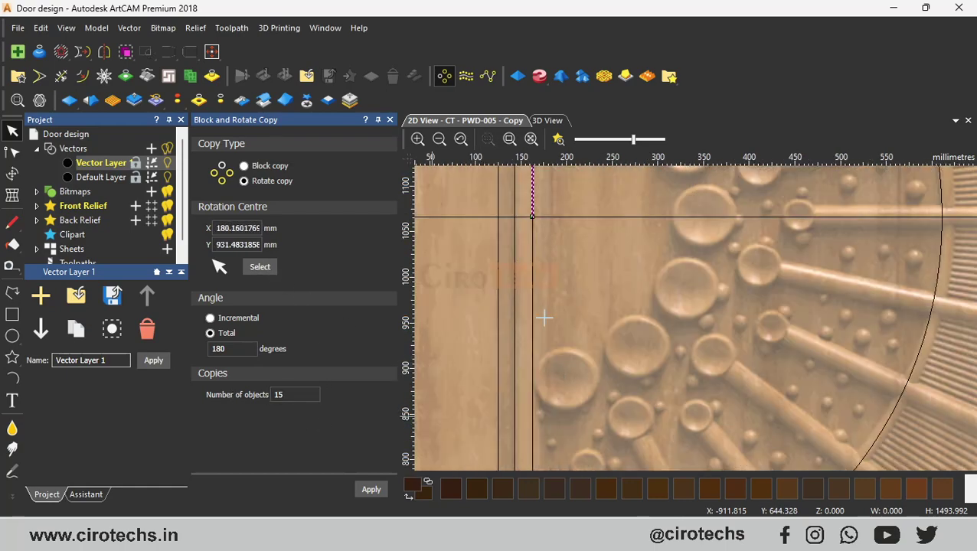
left_click(534, 218)
scroll(540, 226, "down", 4)
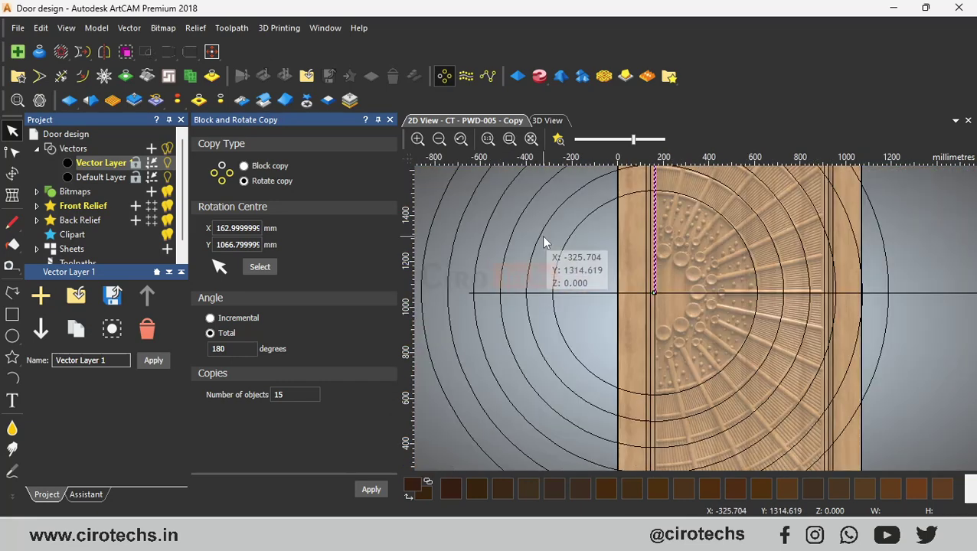
left_click(371, 490)
Step: Examine the rotated radial lines against the fan's spokes across the whole panel, and clear the lines' selection
scroll(778, 388, "up", 4)
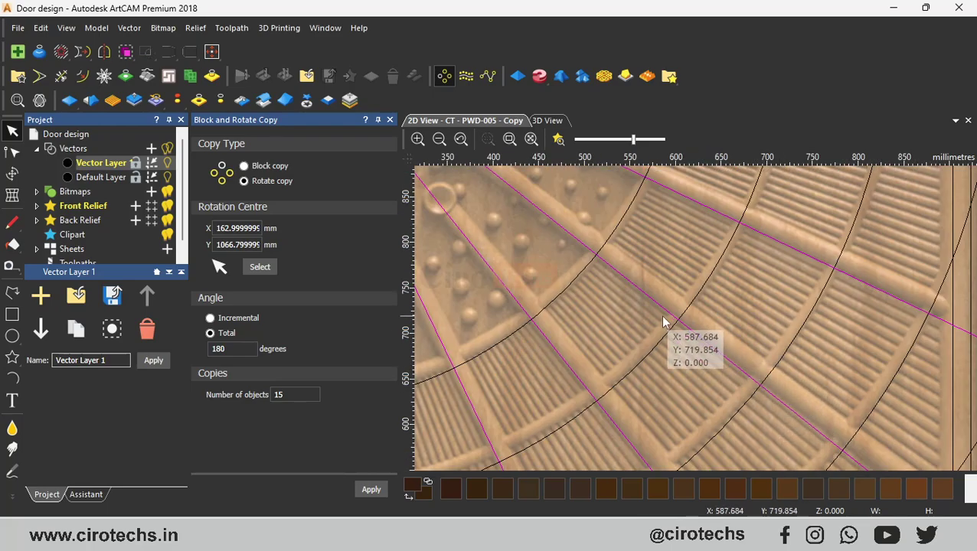
scroll(630, 399, "down", 4)
scroll(586, 414, "up", 4)
scroll(594, 406, "down", 4)
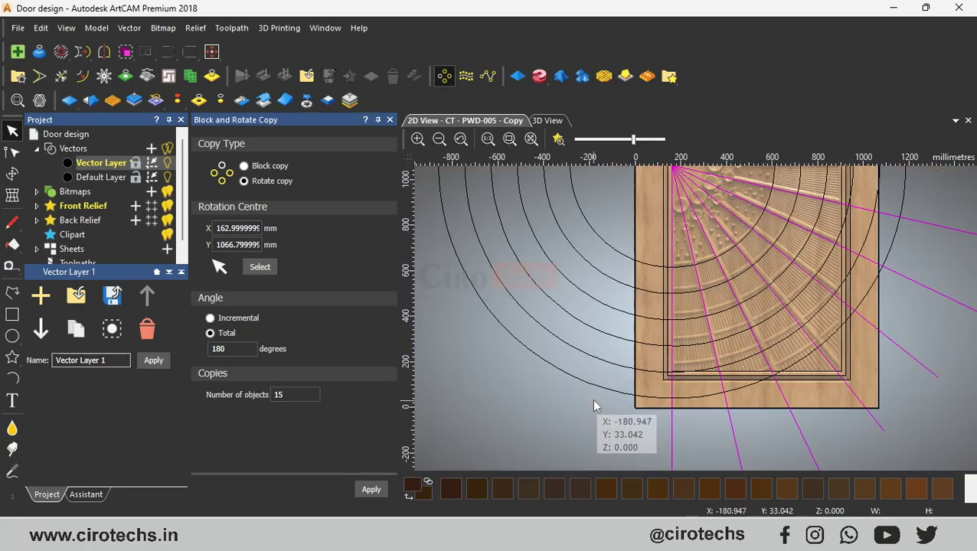
scroll(676, 338, "up", 5)
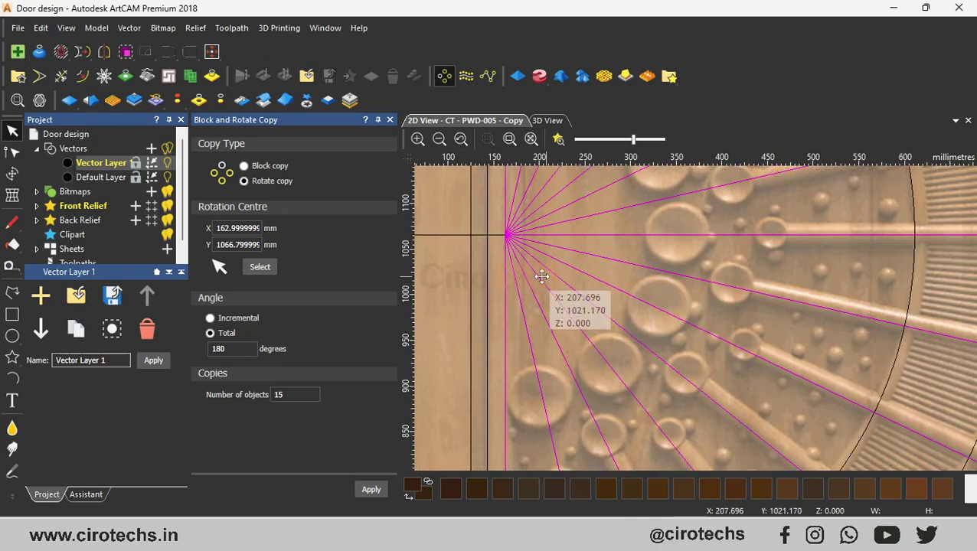
scroll(516, 258, "down", 3)
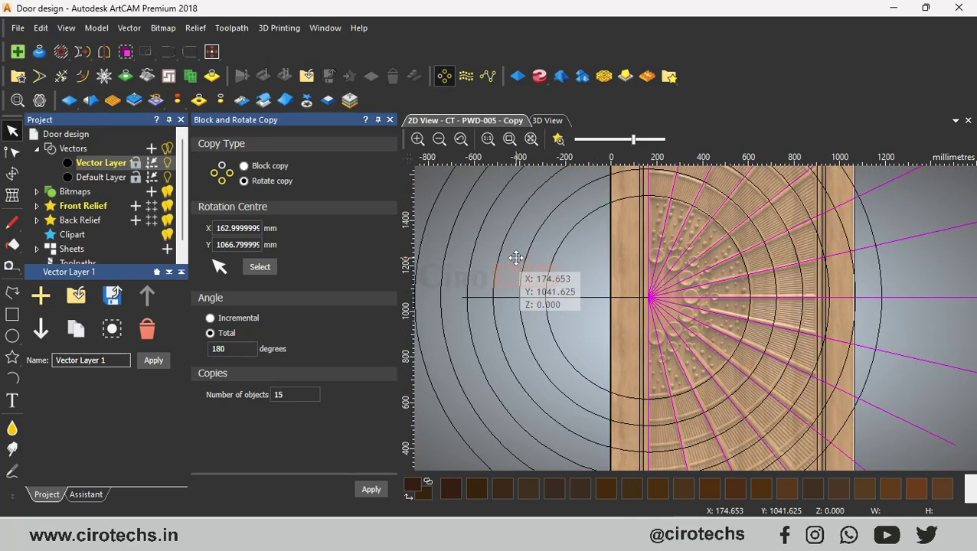
scroll(563, 305, "down", 3)
scroll(683, 280, "up", 2)
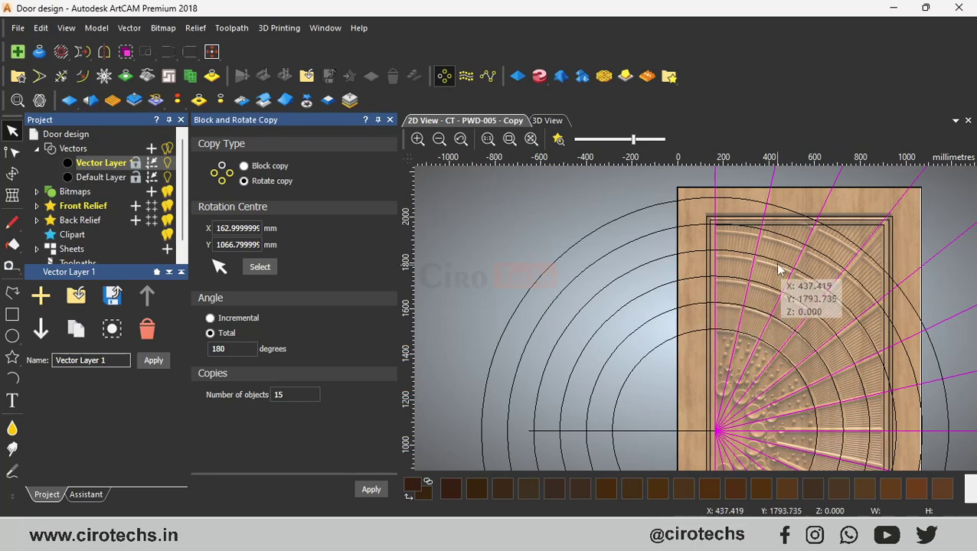
scroll(781, 245, "up", 3)
scroll(766, 265, "down", 3)
scroll(804, 352, "up", 3)
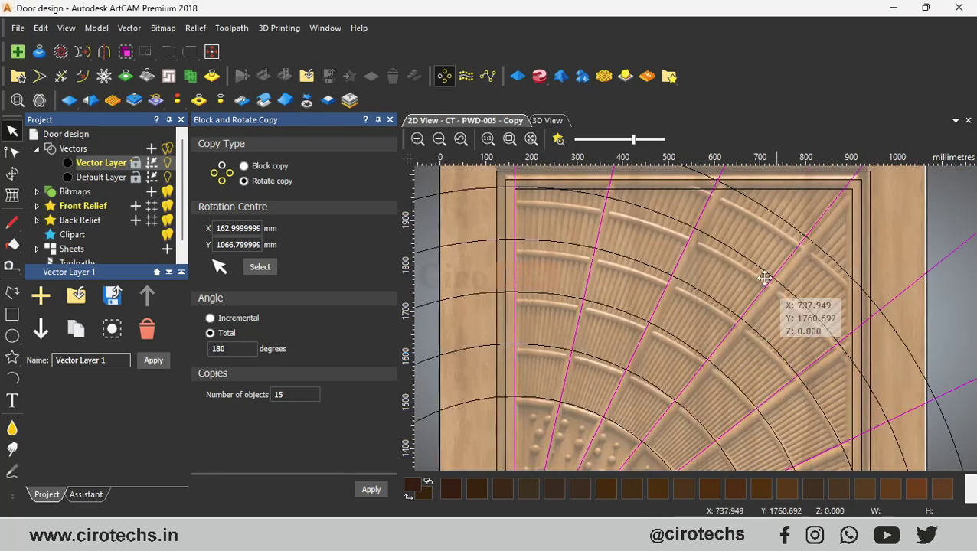
scroll(780, 384, "down", 4)
scroll(779, 383, "up", 3)
scroll(511, 333, "up", 3)
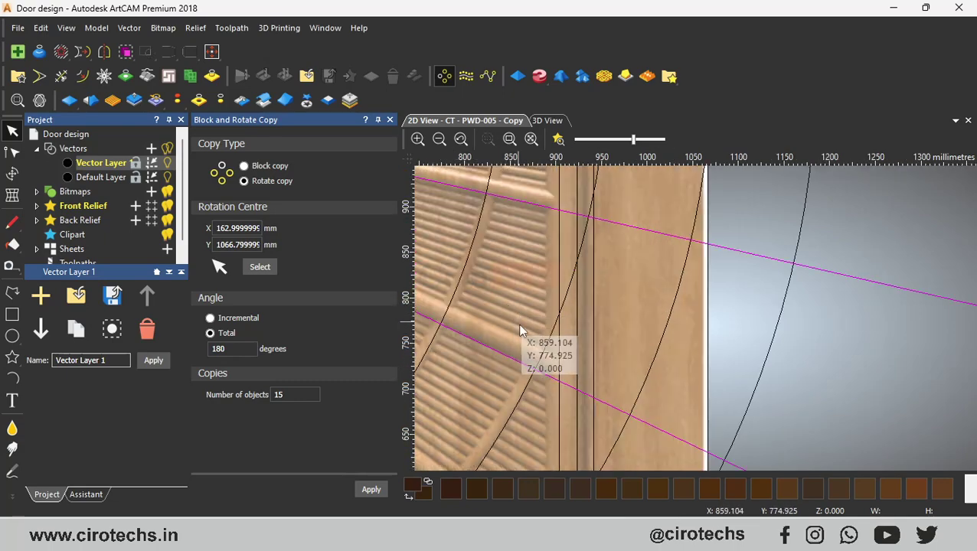
scroll(728, 387, "down", 5)
scroll(536, 383, "up", 3)
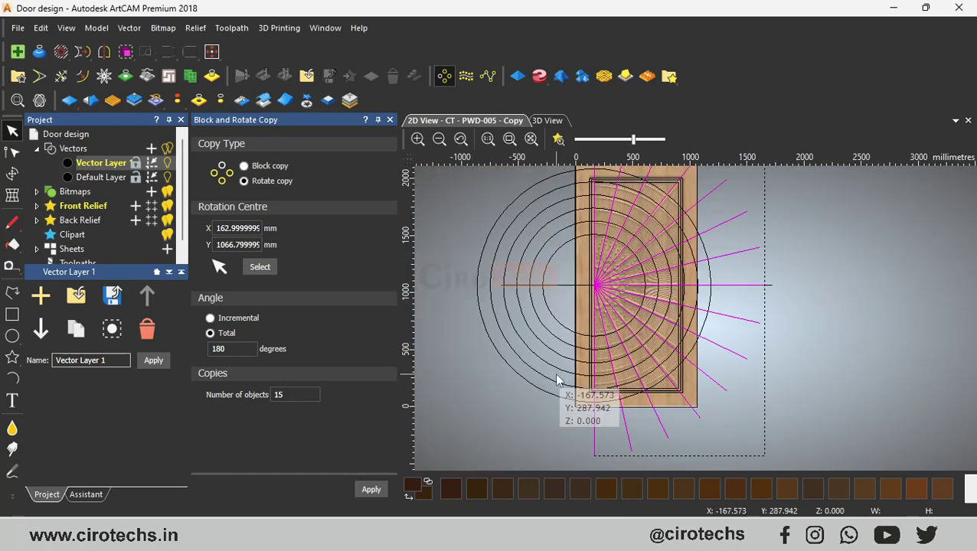
scroll(586, 291, "down", 2)
scroll(589, 288, "up", 3)
scroll(583, 278, "down", 4)
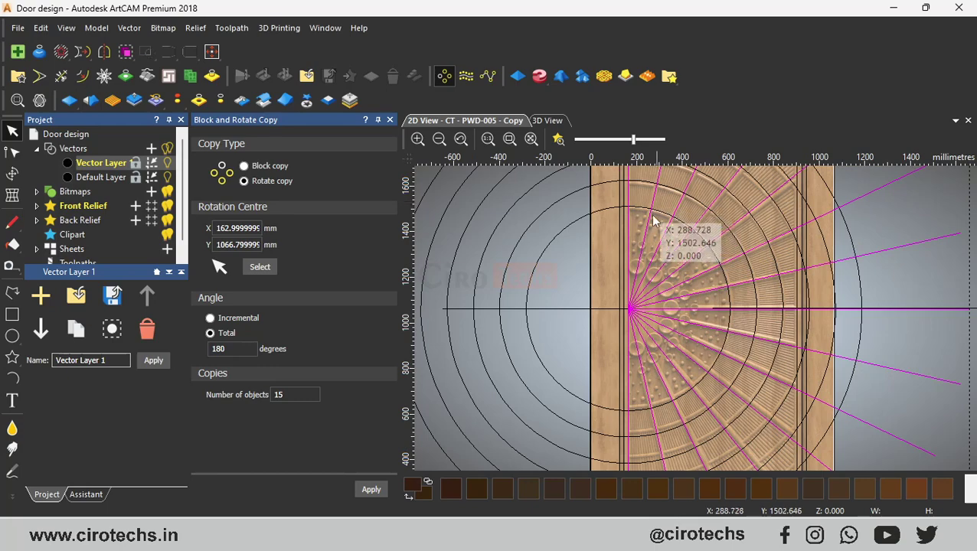
scroll(647, 222, "down", 3)
scroll(703, 282, "up", 3)
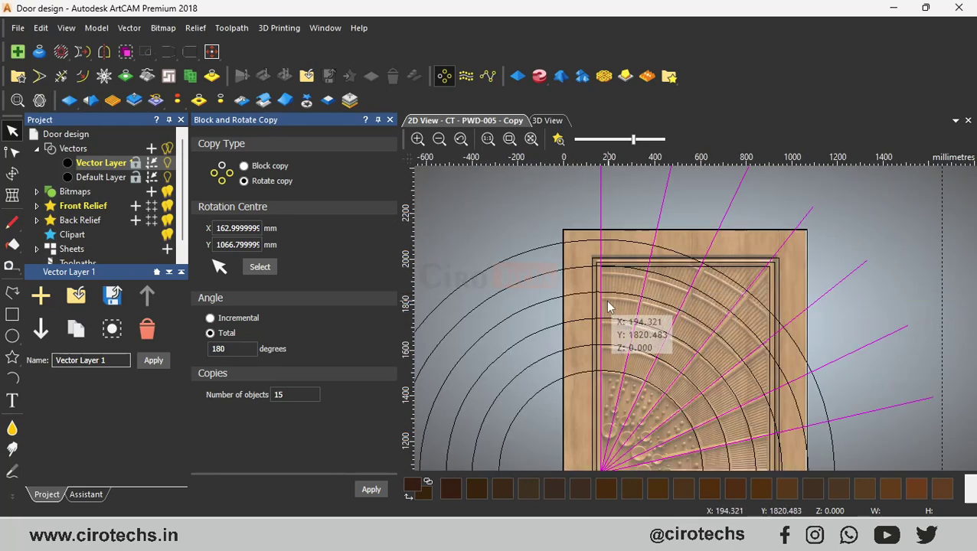
scroll(575, 253, "down", 3)
scroll(758, 313, "up", 5)
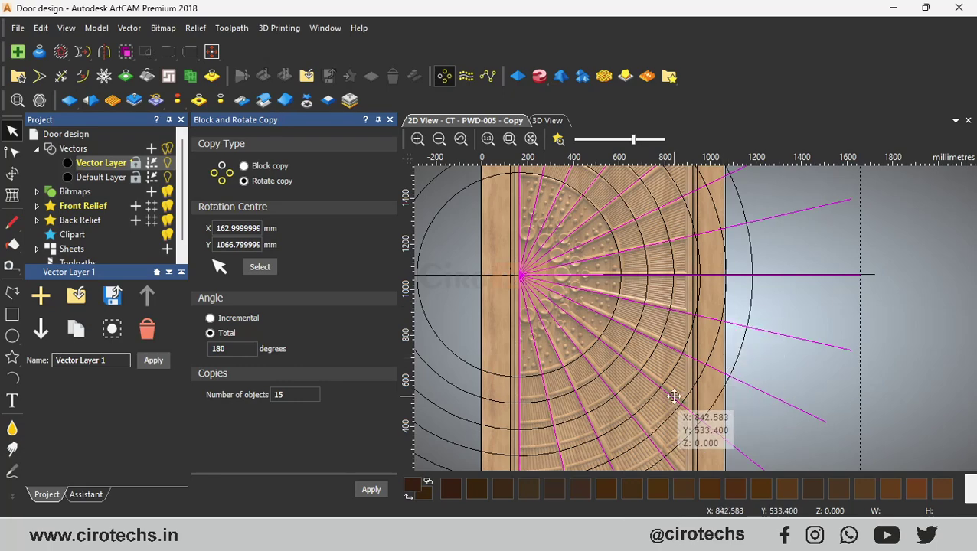
scroll(657, 351, "up", 3)
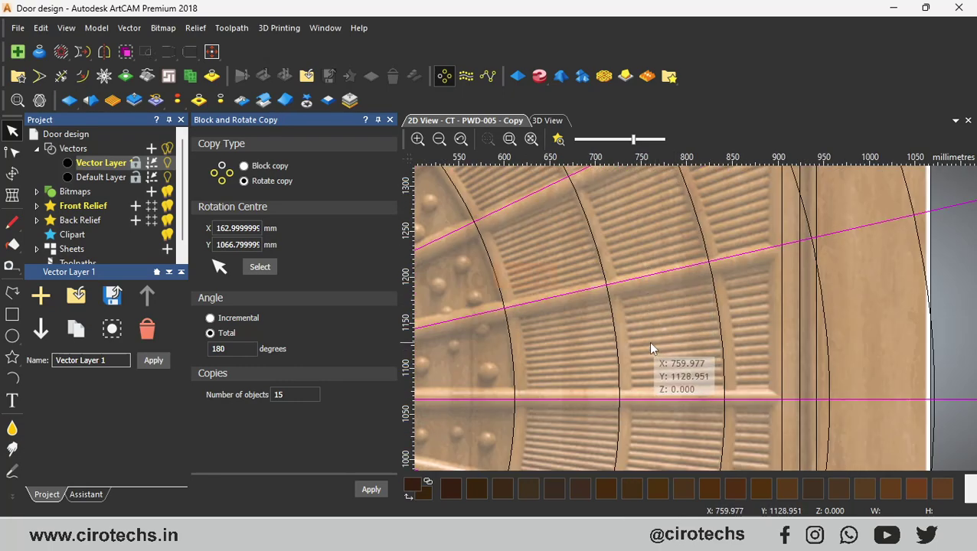
scroll(647, 342, "down", 3)
scroll(874, 360, "up", 3)
scroll(836, 303, "down", 3)
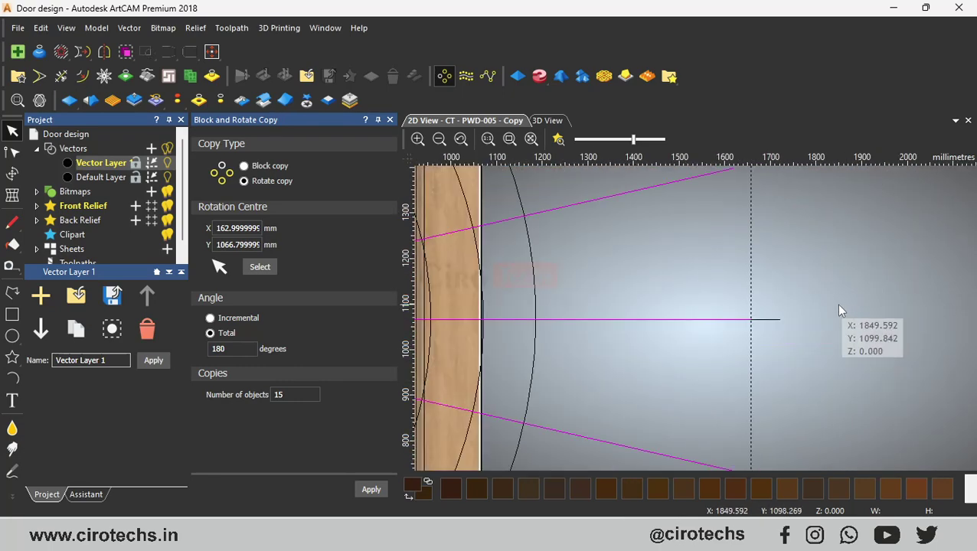
scroll(563, 338, "down", 3)
scroll(567, 360, "up", 3)
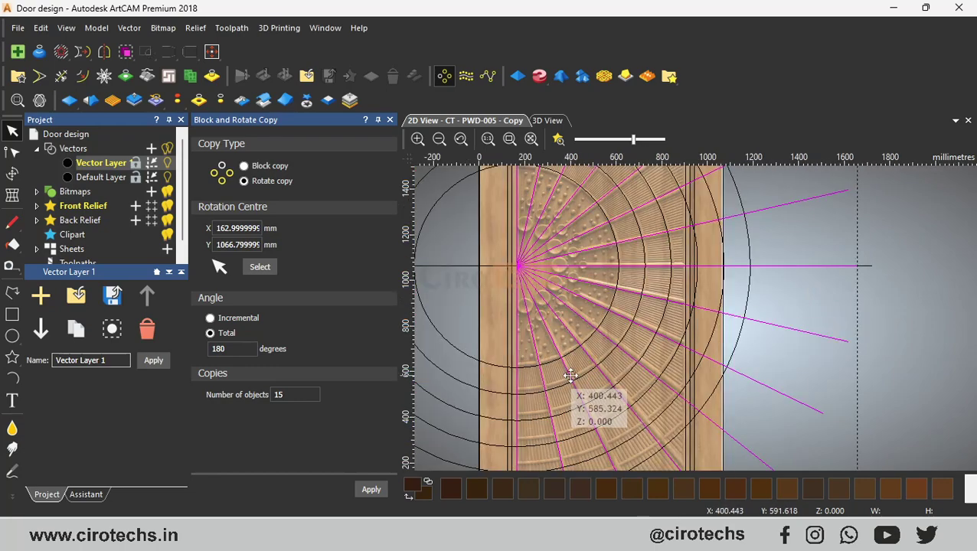
left_click(795, 420)
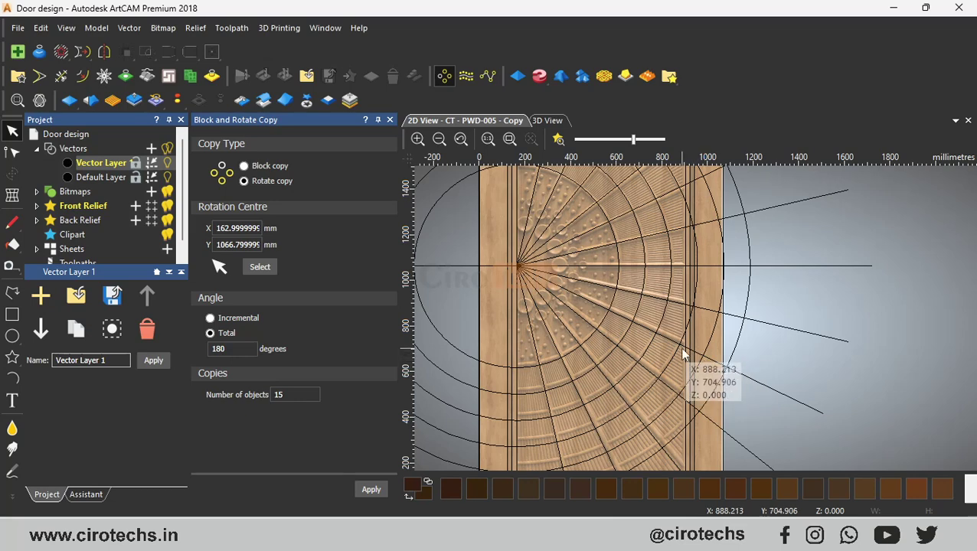
Step: Add a new vector layer above Vector Layer 1 after checking the radial lines against the fan's spokes and round bosses
scroll(683, 354, "down", 2)
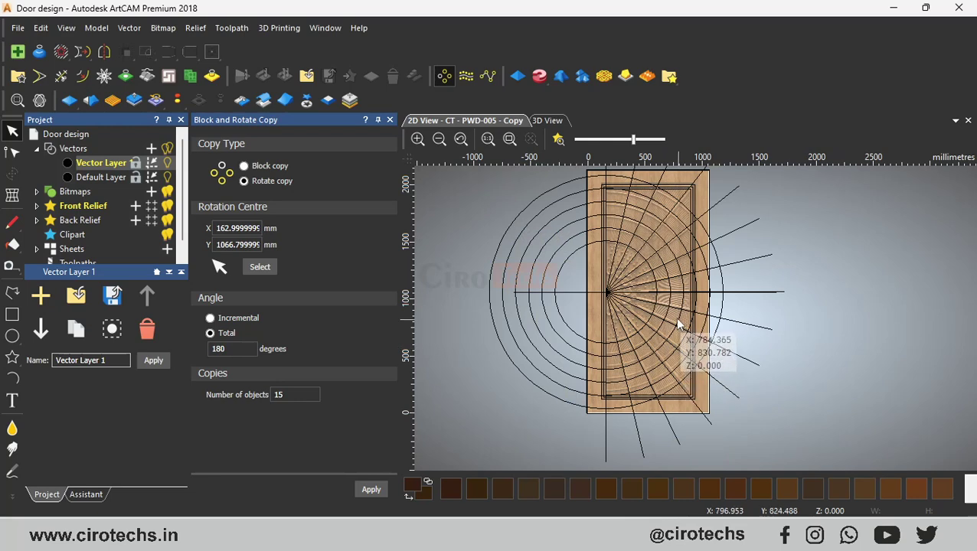
scroll(677, 317, "up", 2)
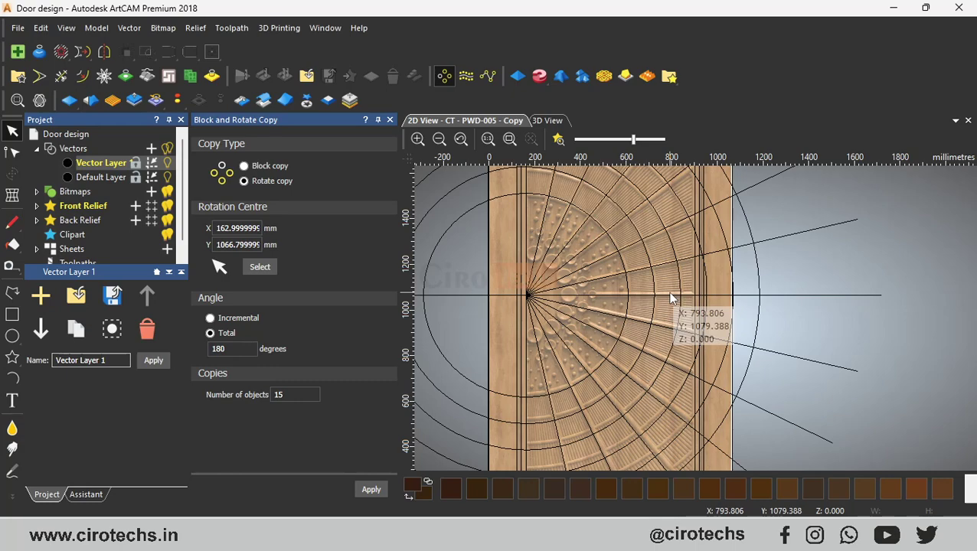
scroll(641, 363, "up", 2)
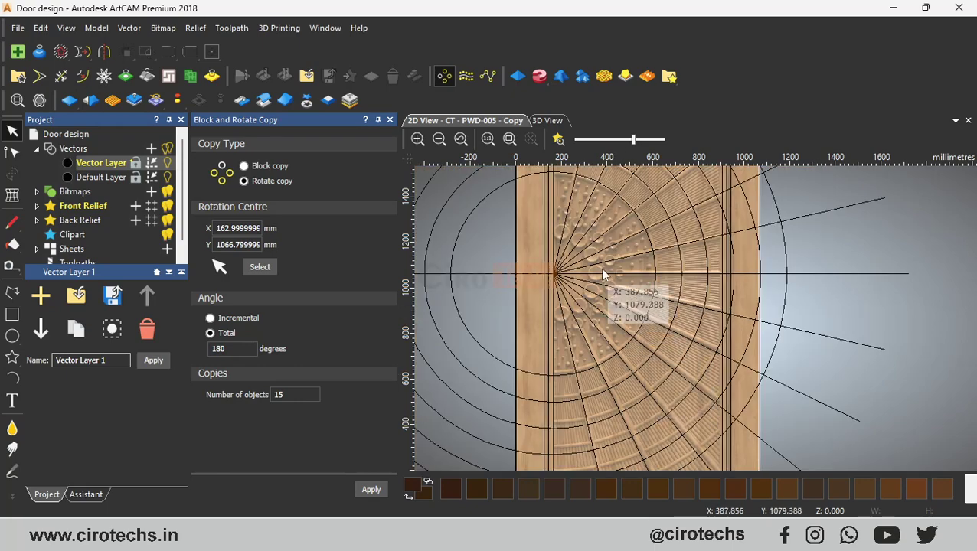
scroll(589, 262, "up", 1)
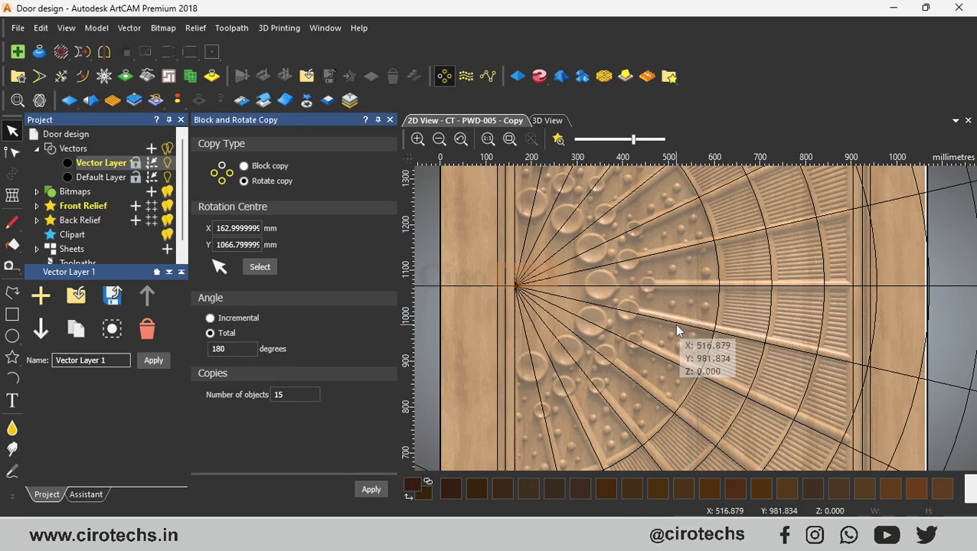
scroll(684, 331, "up", 3)
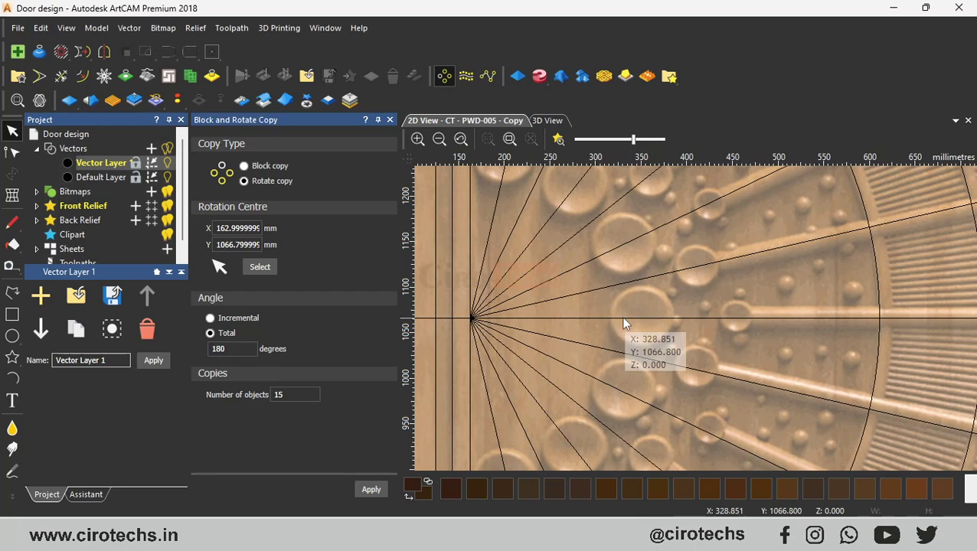
scroll(624, 301, "down", 3)
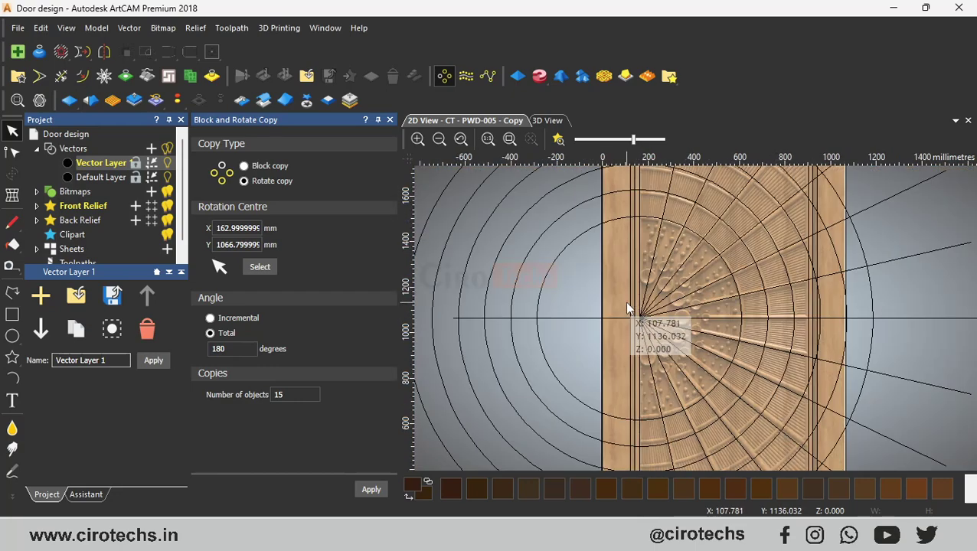
left_click(151, 149)
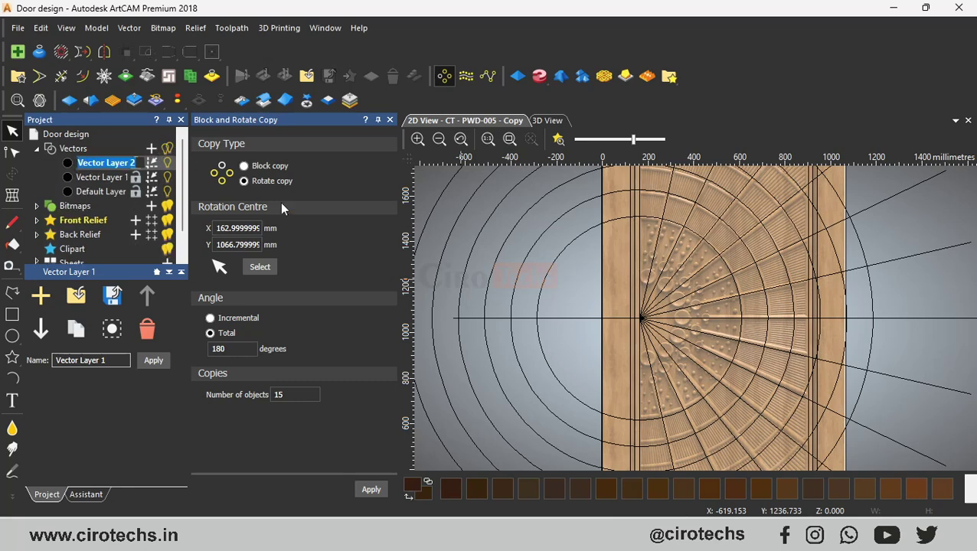
Step: Draw a circle of about 37.9 mm radius centred at X 352.06, Y 1066.8 around the large boss on the horizontal line
scroll(710, 305, "up", 3)
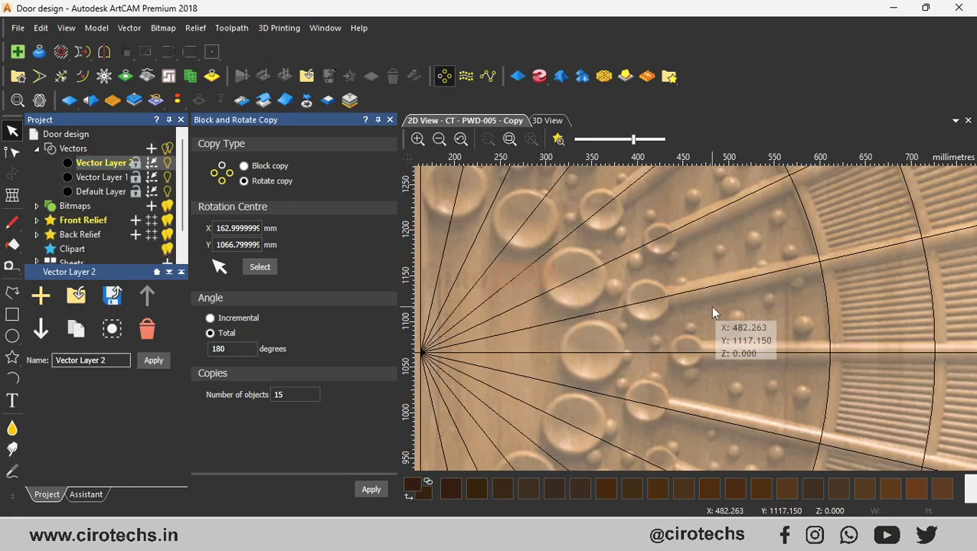
left_click(14, 337)
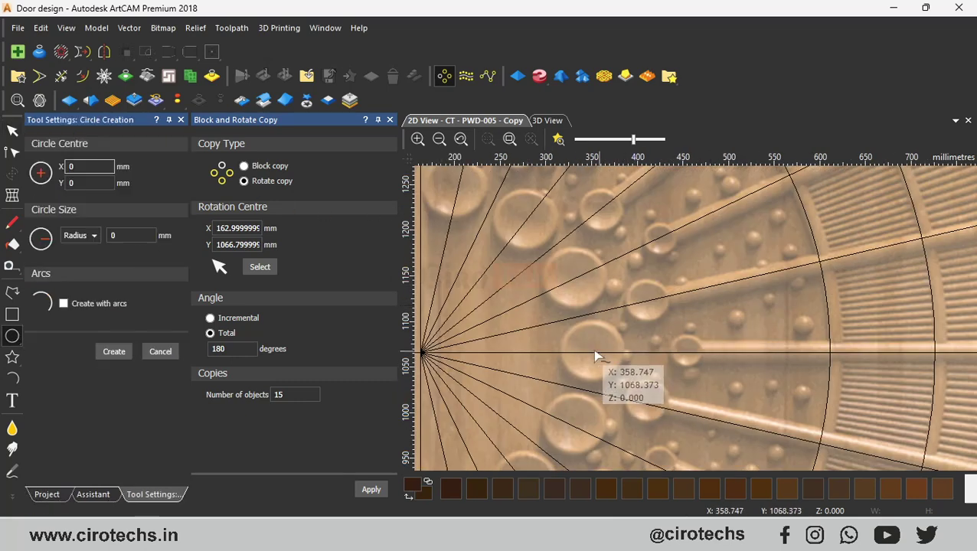
scroll(593, 356, "up", 2)
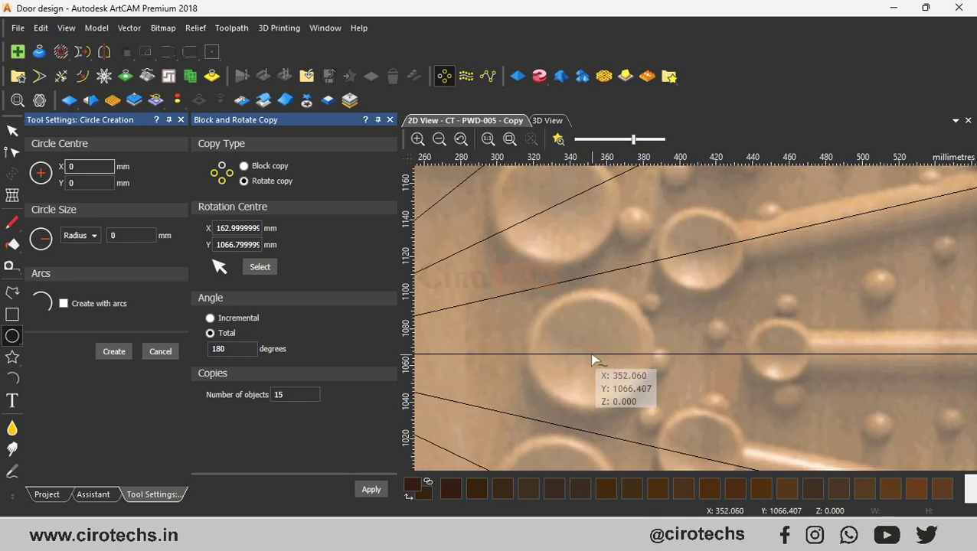
left_click_drag(592, 354, 639, 301)
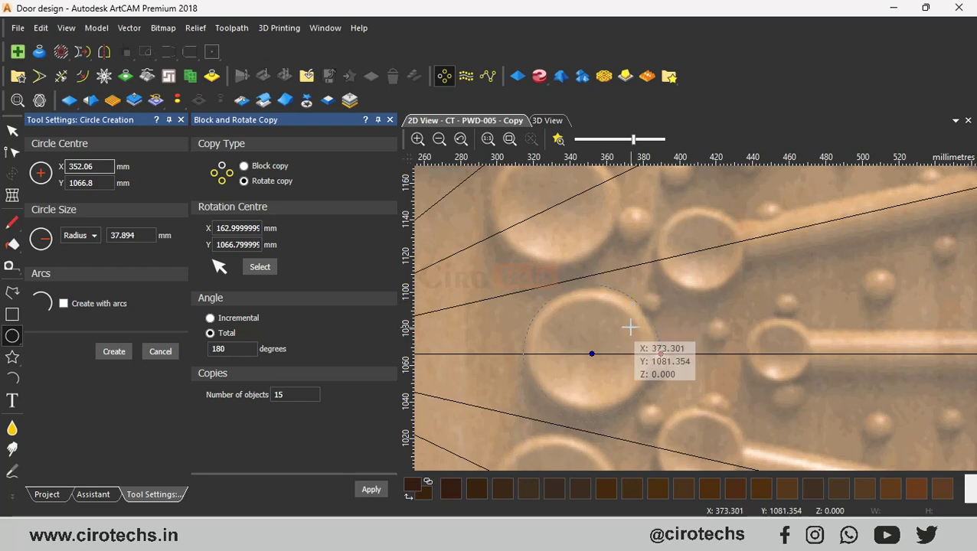
key("Return")
scroll(611, 372, "down", 1)
key("Escape")
Step: Try rotate-copying the boss circle about X 163, Y 1066.8 over a total of 90 degrees, first with 3 objects, then with 4
scroll(610, 373, "down", 2)
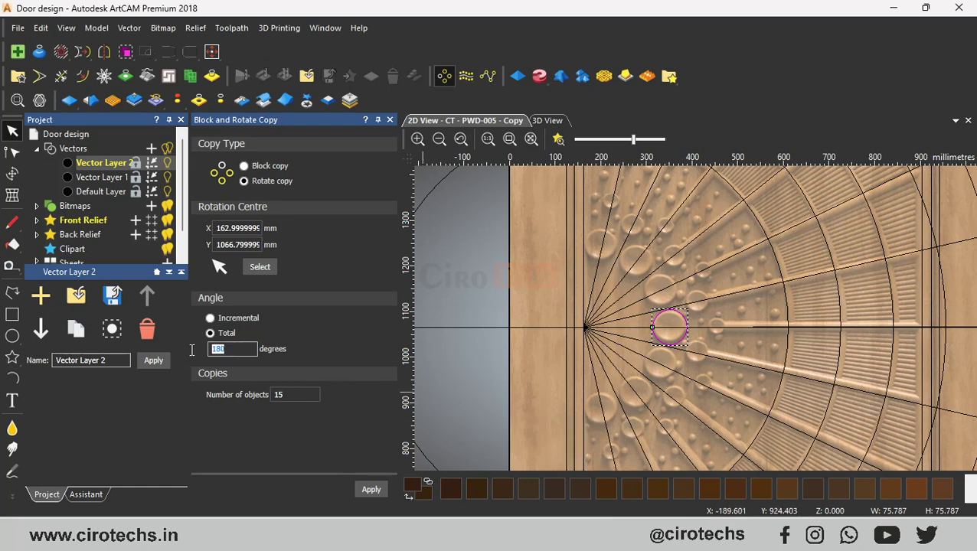
type("90")
type("3")
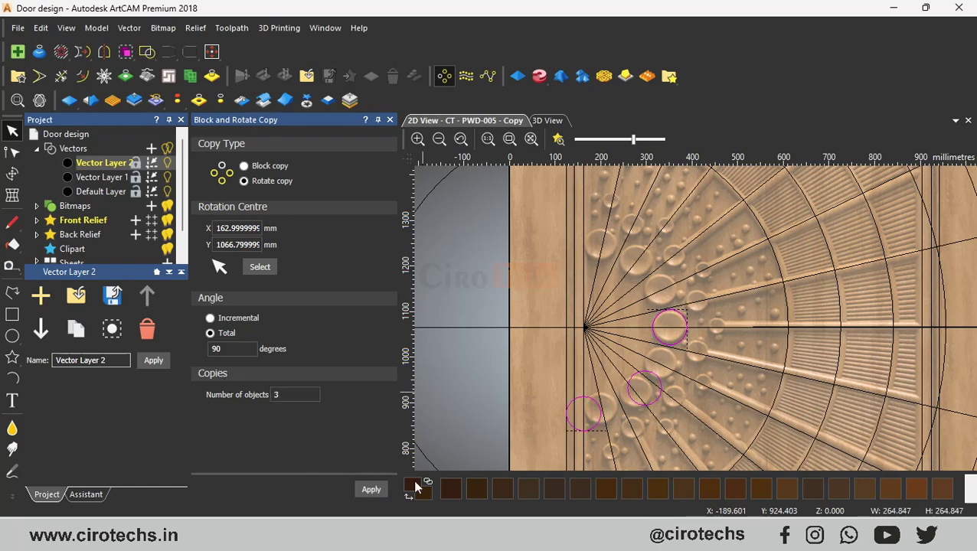
key("ctrl+z")
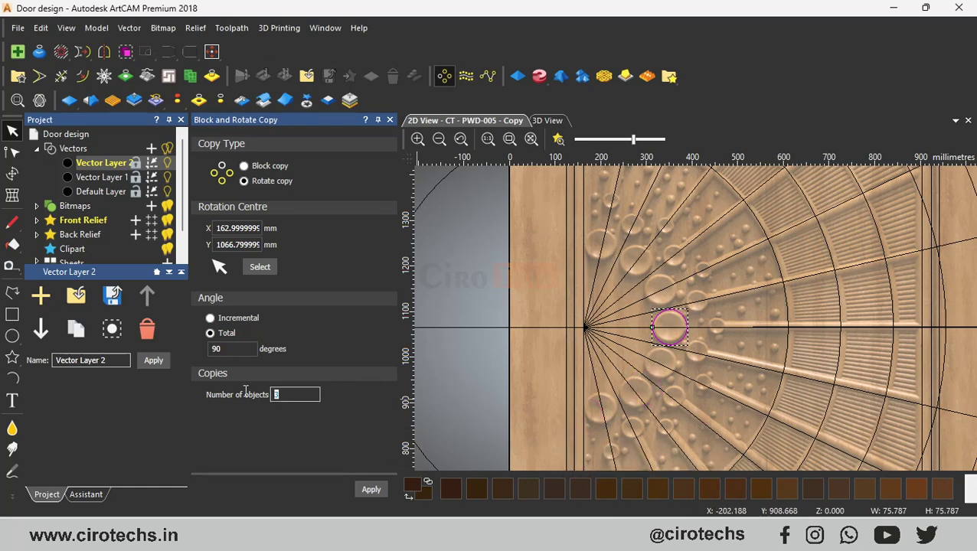
type("4")
left_click(371, 490)
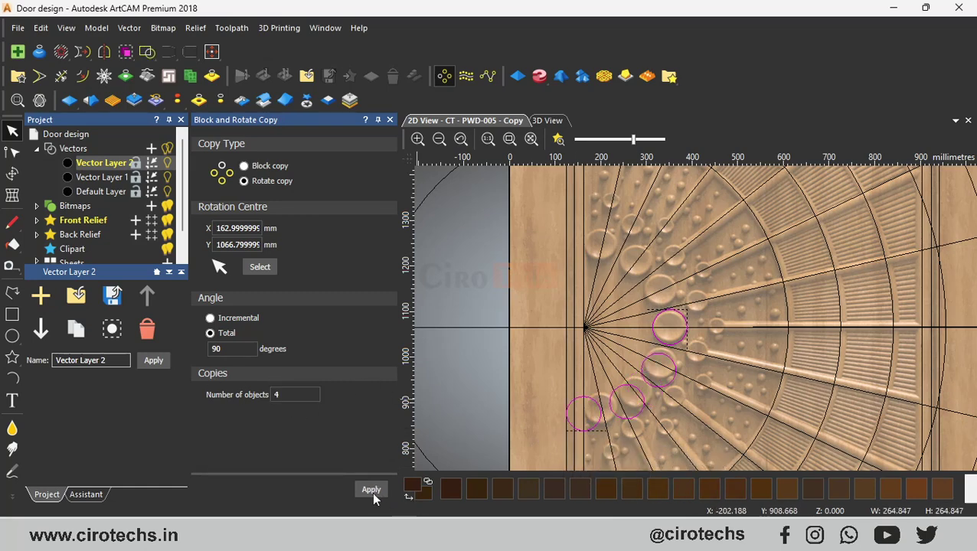
Step: Scale the boss circle about its centre to about 70 mm in diameter to fit the large boss's rim
scroll(610, 410, "up", 2)
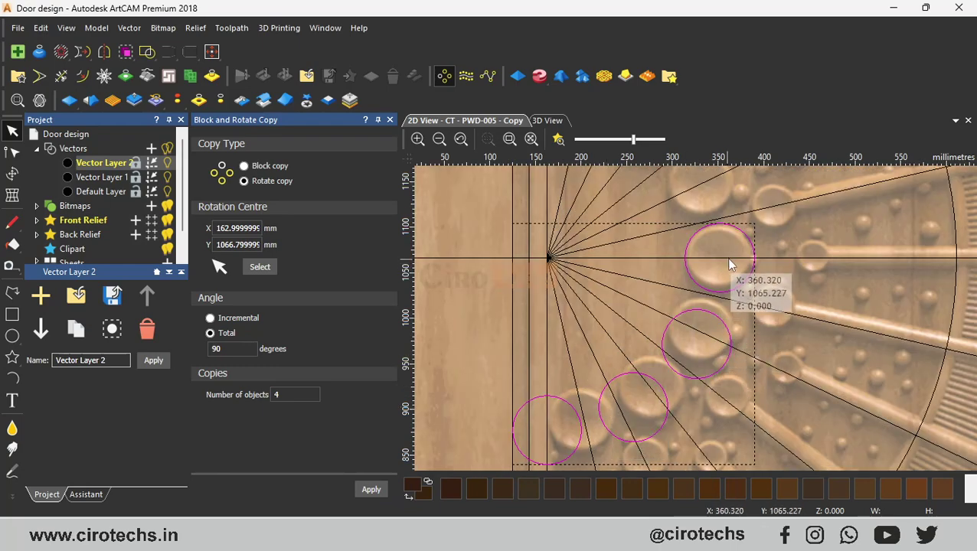
scroll(728, 250, "up", 2)
left_click(768, 301)
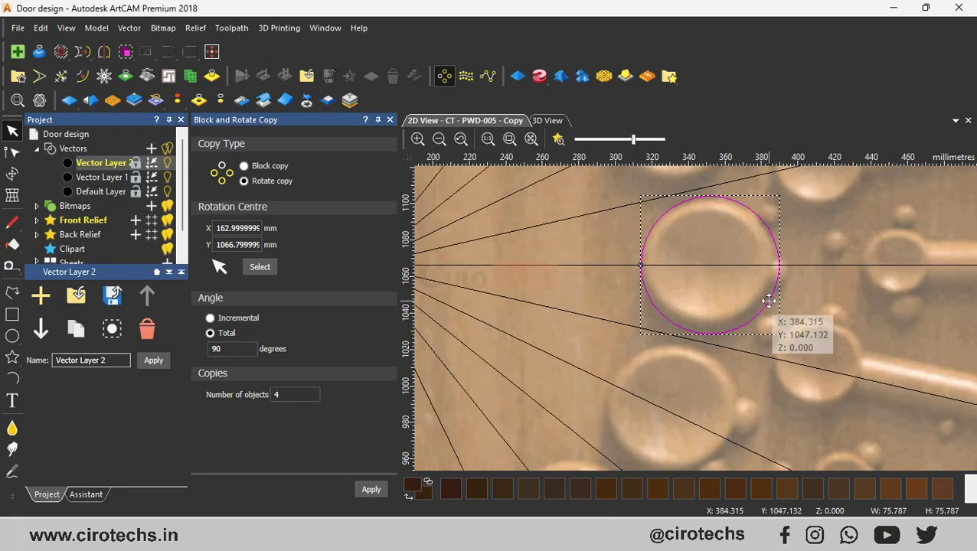
left_click(771, 305)
scroll(771, 305, "up", 2)
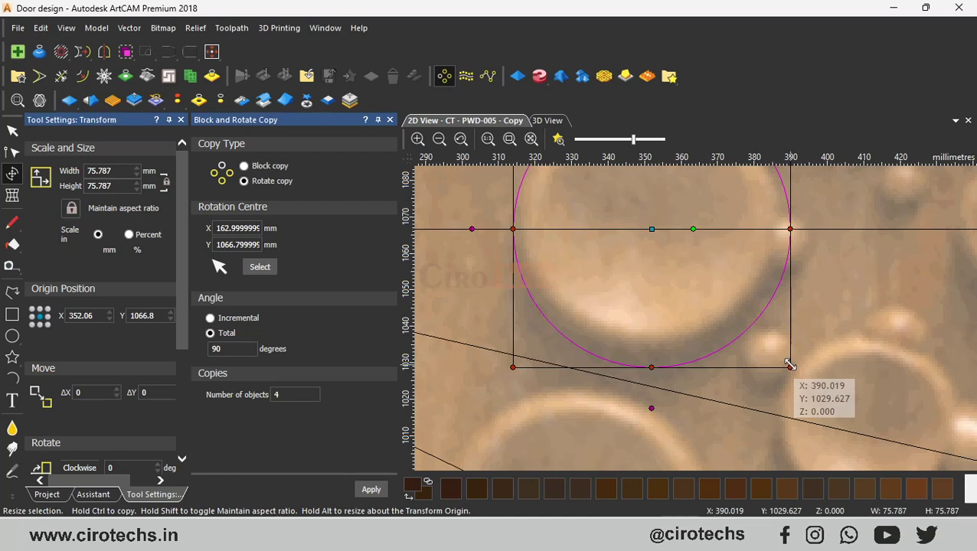
left_click_drag(789, 365, 780, 354)
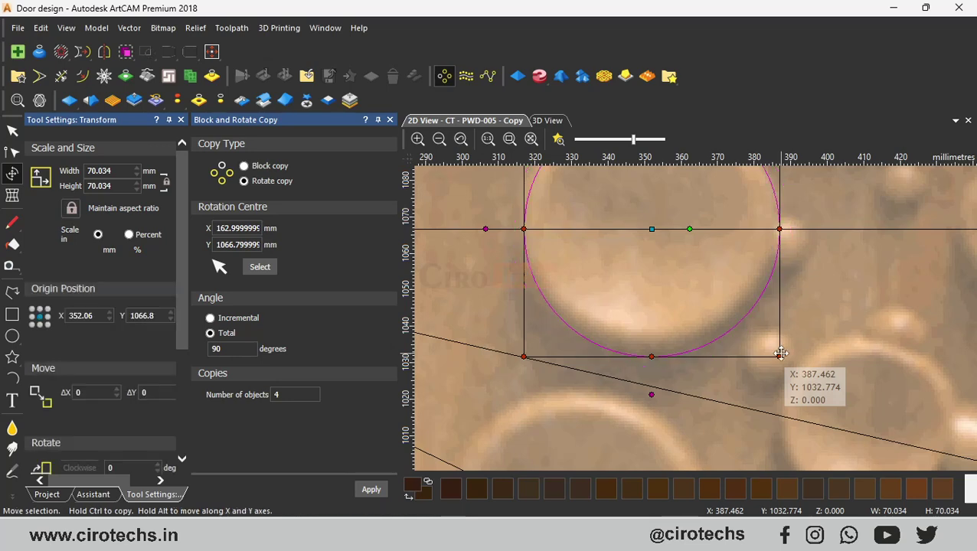
scroll(756, 337, "down", 2)
scroll(659, 223, "up", 2)
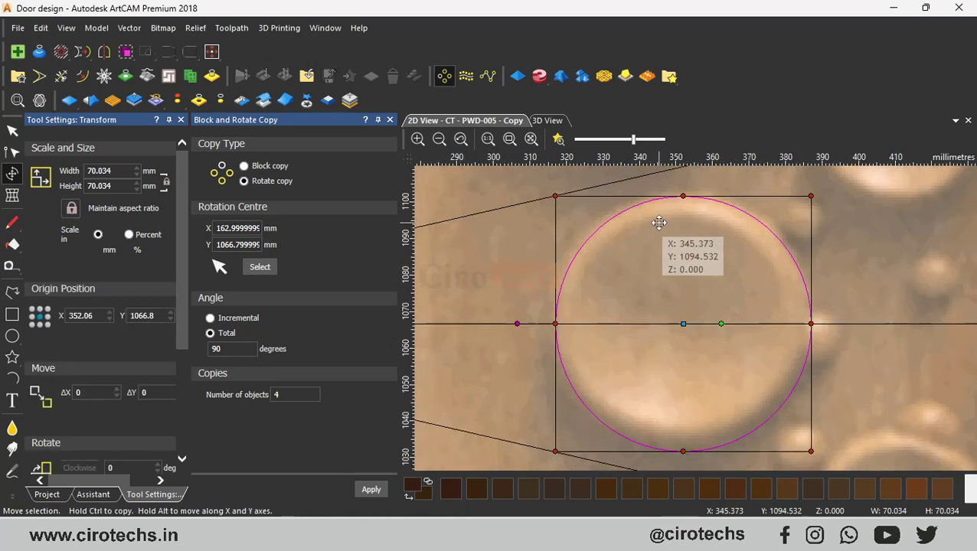
scroll(659, 222, "down", 3)
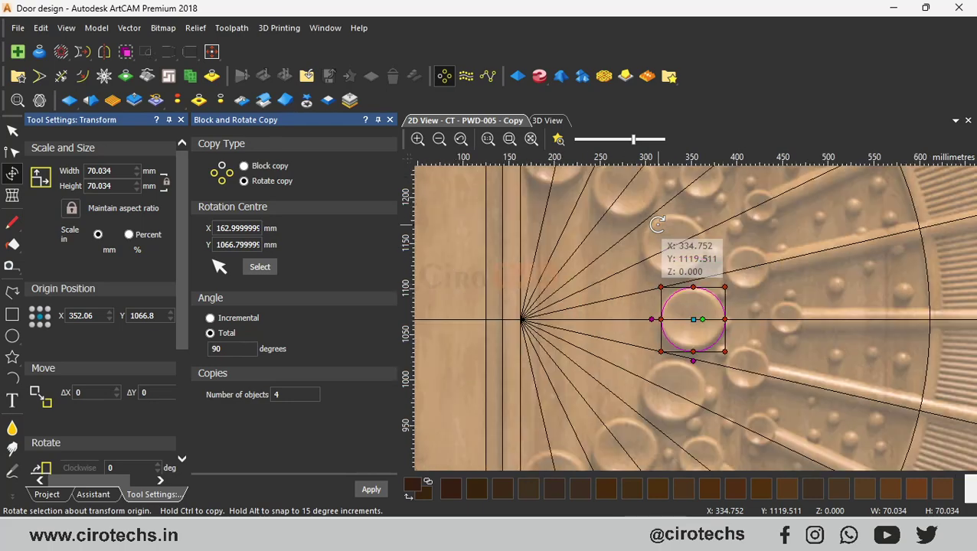
key("Escape")
Step: Make a scaled concentric copy of the fan's innermost circle, about 373 mm in diameter, running through the large bosses
scroll(662, 263, "down", 2)
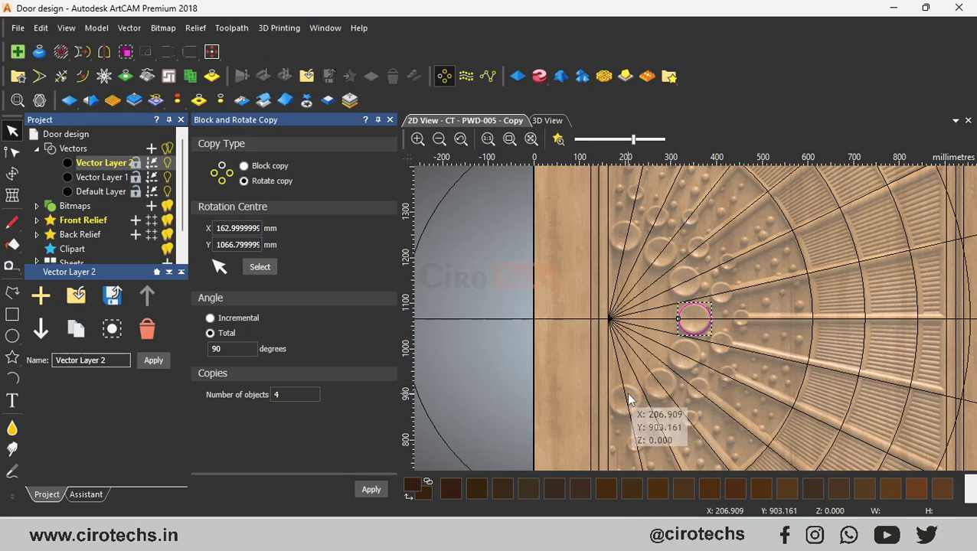
scroll(675, 373, "up", 2)
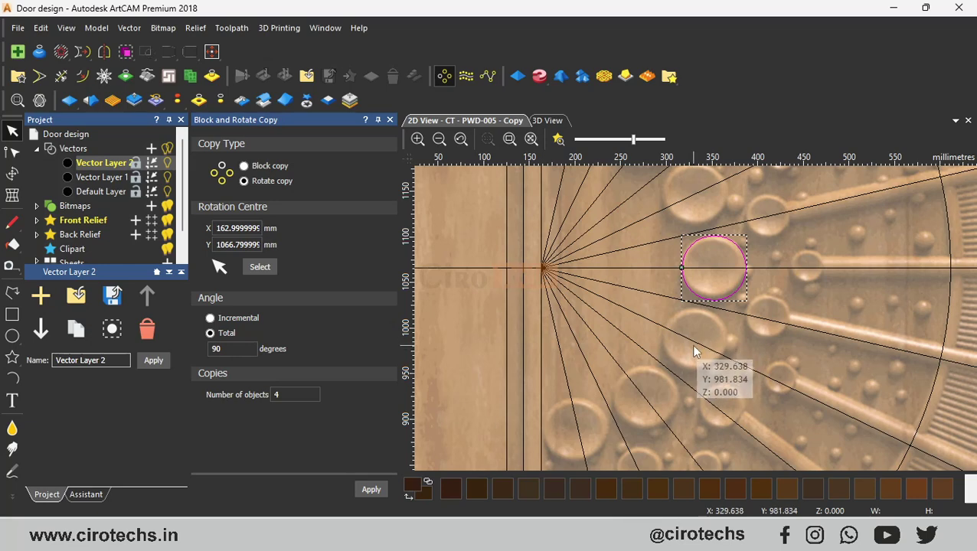
scroll(697, 317, "down", 2)
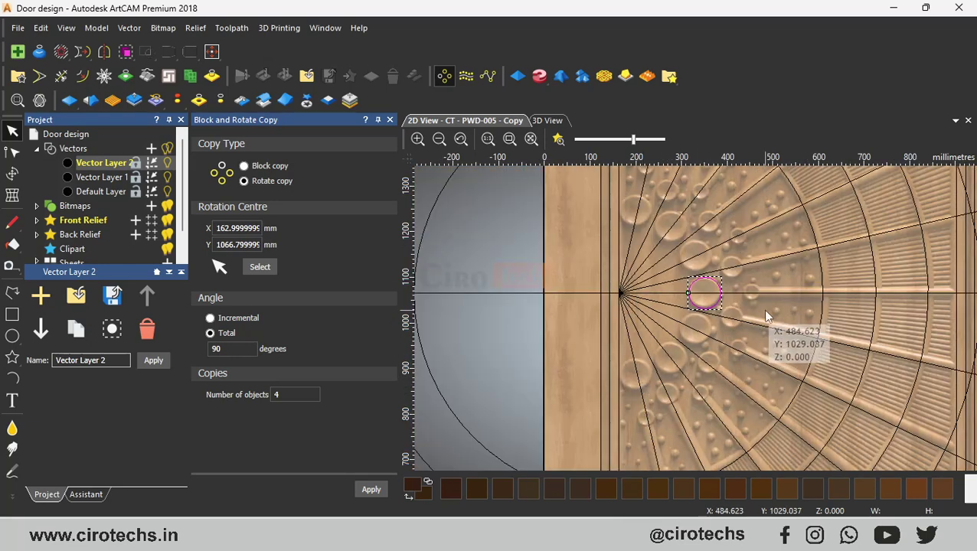
left_click(822, 284)
scroll(818, 280, "down", 2)
scroll(754, 234, "up", 2)
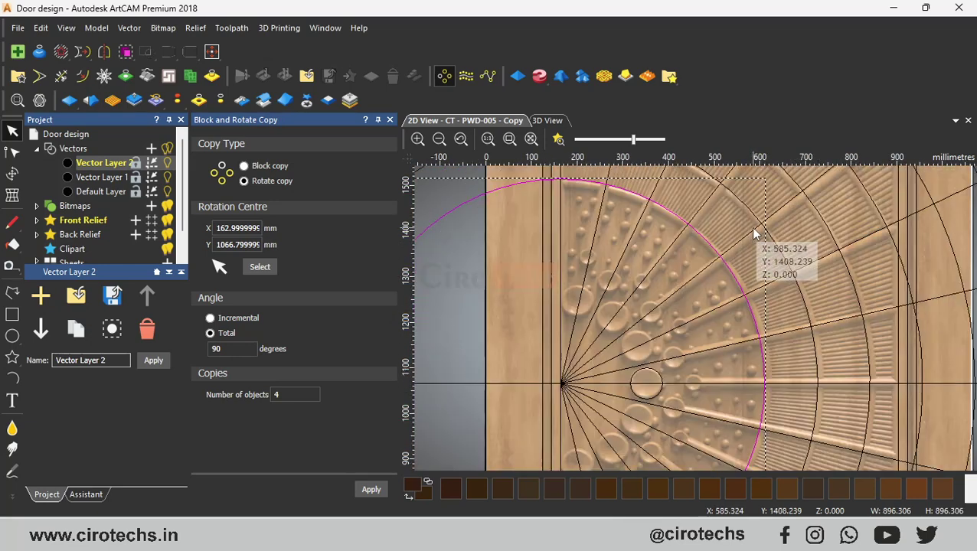
key("t")
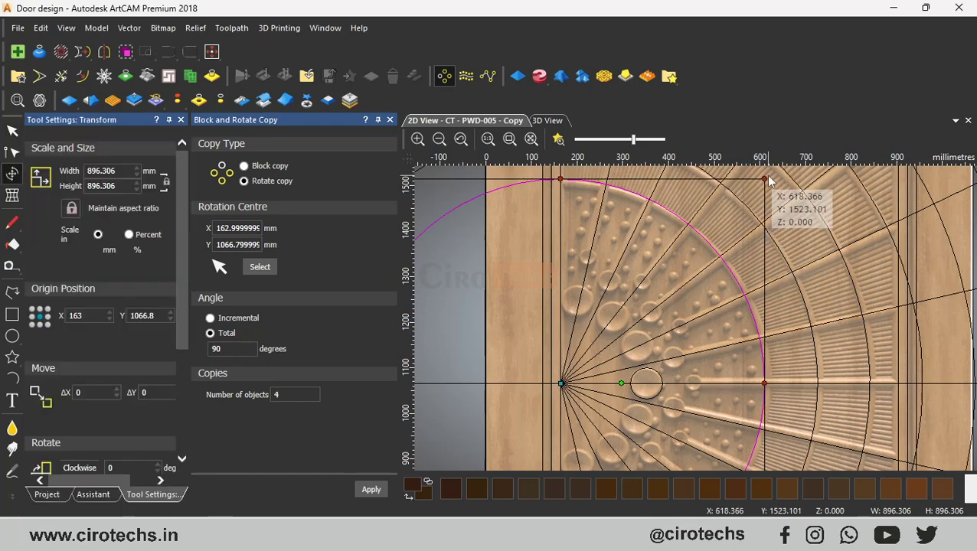
left_click_drag(764, 180, 644, 298)
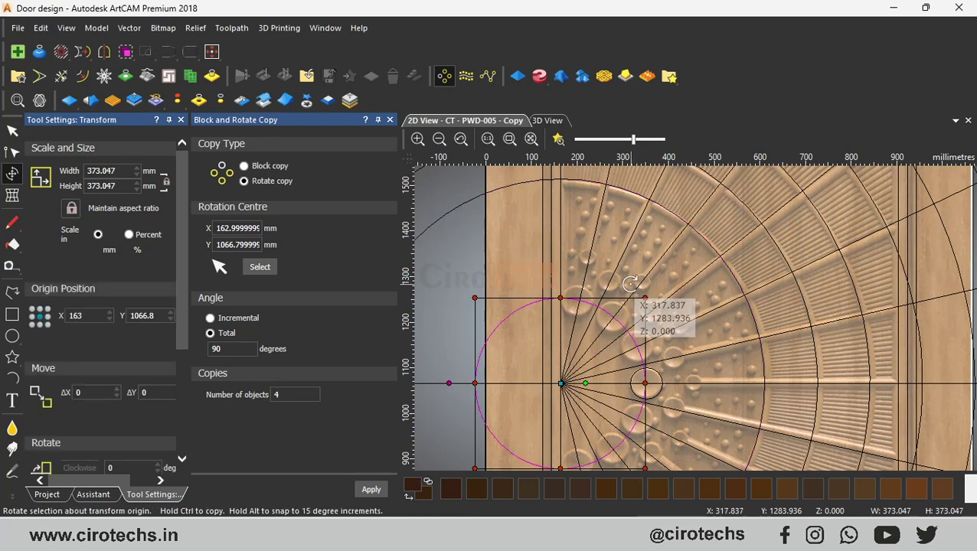
Step: Make a slightly larger concentric copy of the 373 mm guide circle, about 380 mm in diameter, through the large boss
scroll(647, 385, "up", 5)
scroll(654, 366, "up", 2)
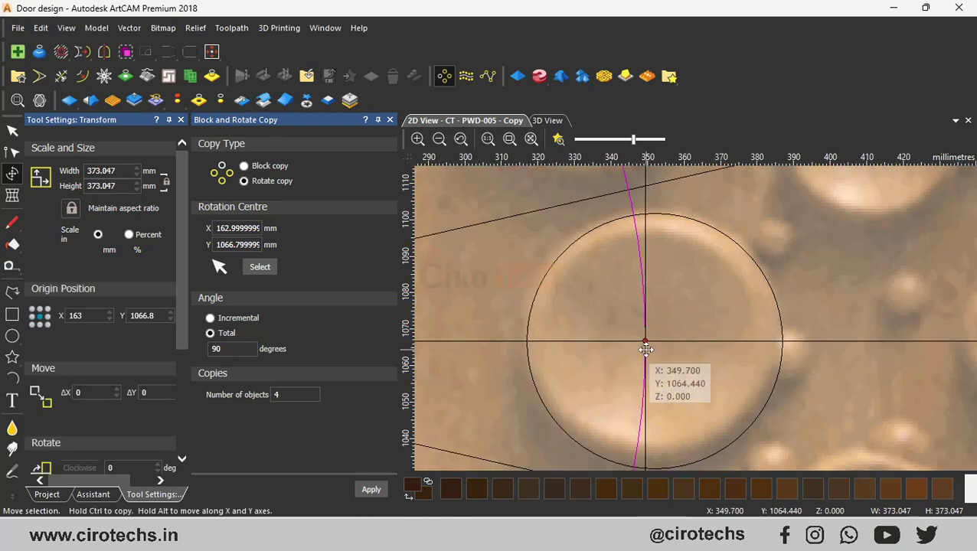
scroll(646, 349, "down", 5)
scroll(665, 323, "up", 2)
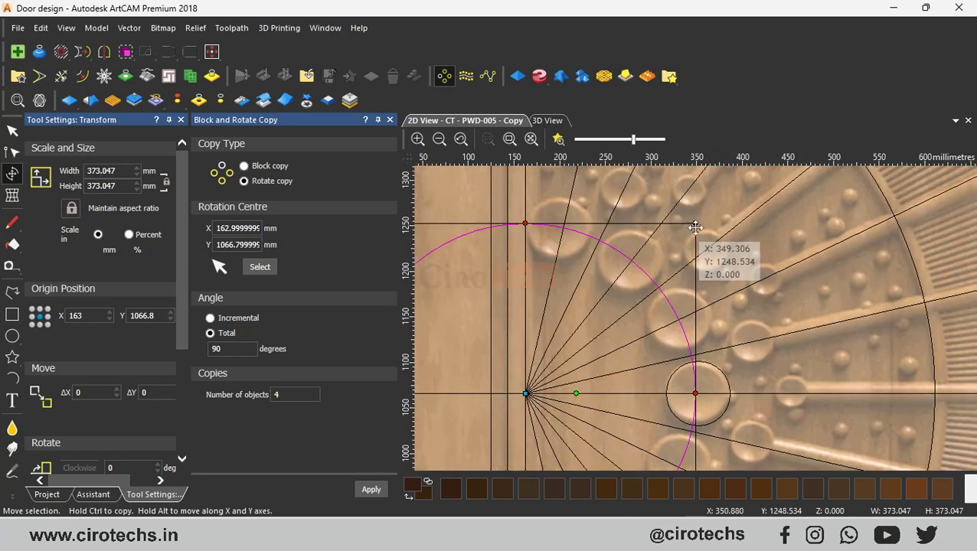
left_click_drag(694, 225, 698, 220)
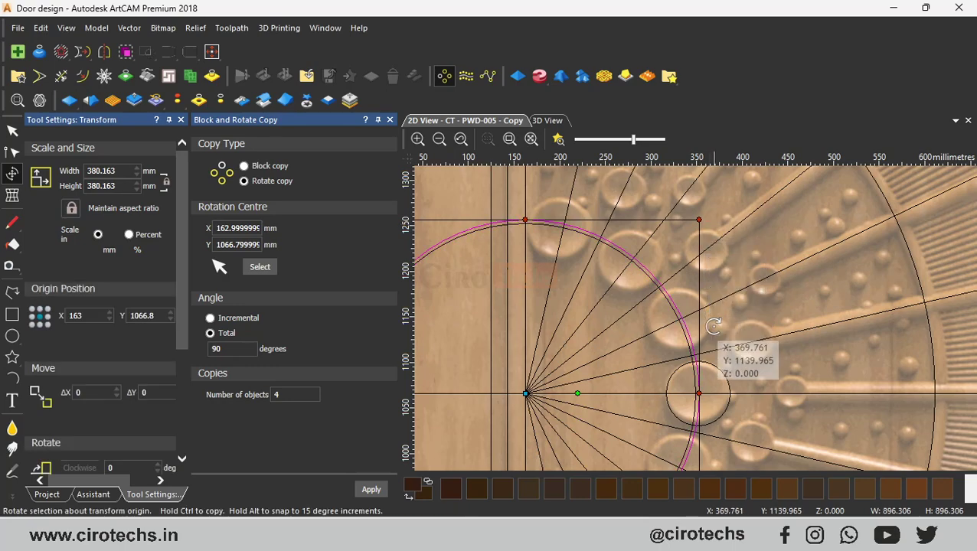
key("Escape")
Step: Delete the smaller 373 mm guide circle running through the large boss
scroll(687, 404, "up", 3)
left_click(735, 388)
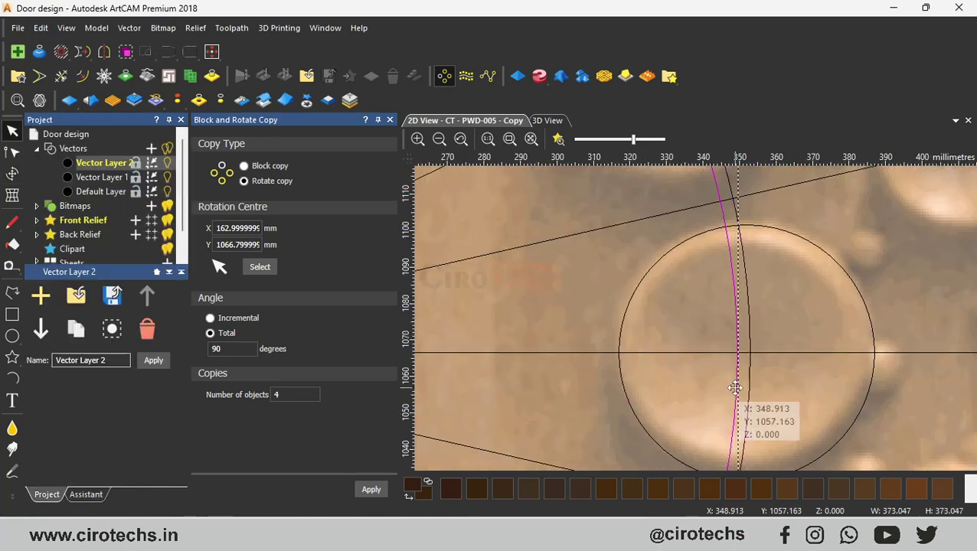
key("Escape")
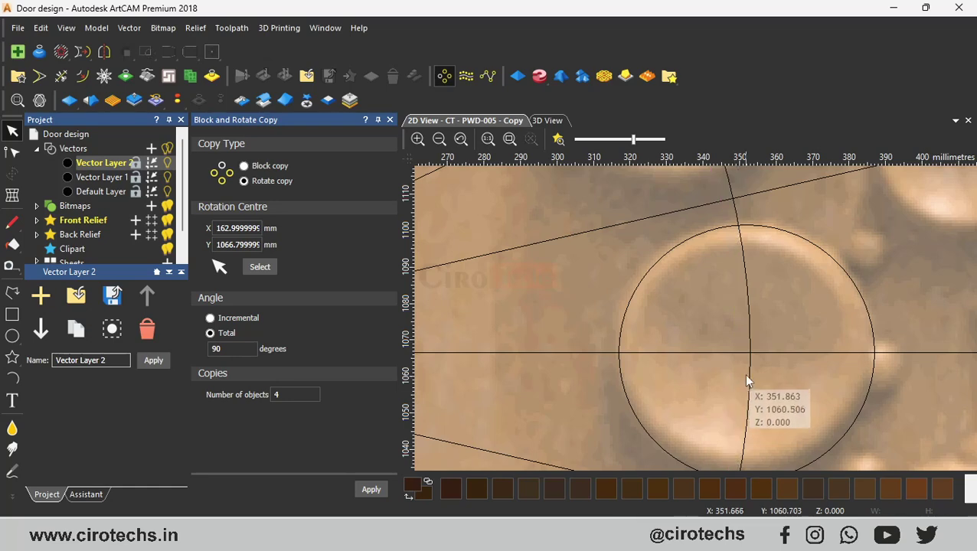
Step: Delete the duplicate circle stacked on the large boss at the horizontal centre line
left_click(861, 300)
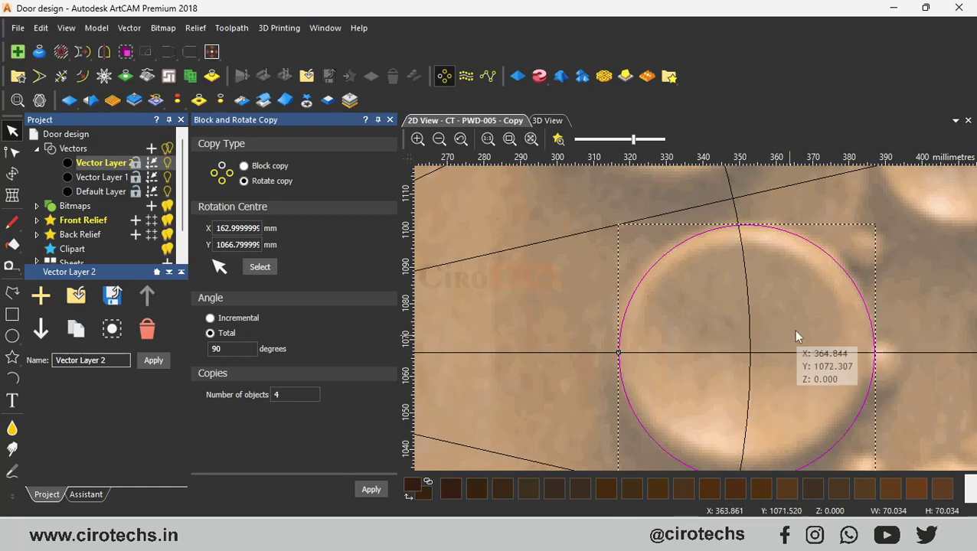
left_click_drag(866, 312, 895, 305)
key("Delete")
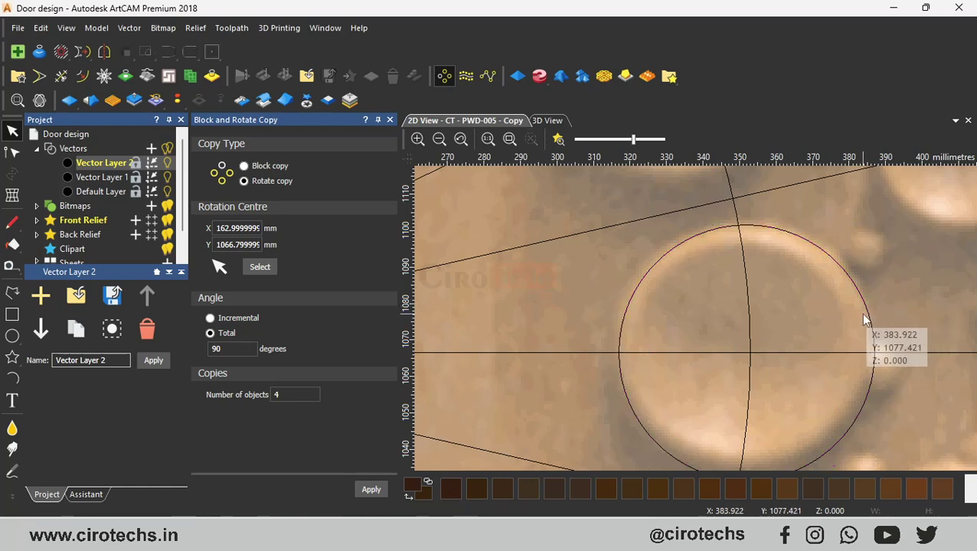
Step: Centre the remaining boss circle where the horizontal centre line crosses the 380 mm guide circle
left_click(867, 312)
left_click_drag(868, 311, 918, 304)
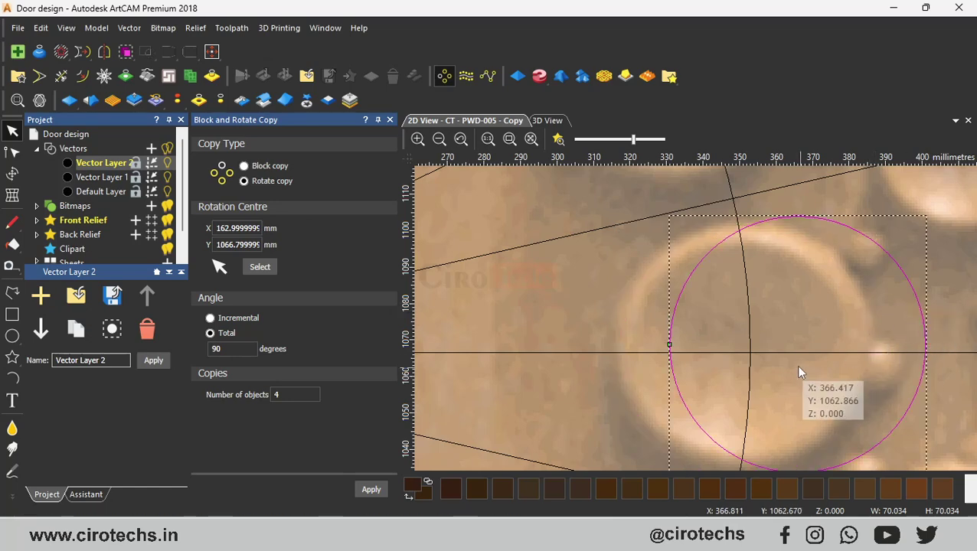
left_click_drag(798, 344, 750, 351)
scroll(750, 351, "down", 2)
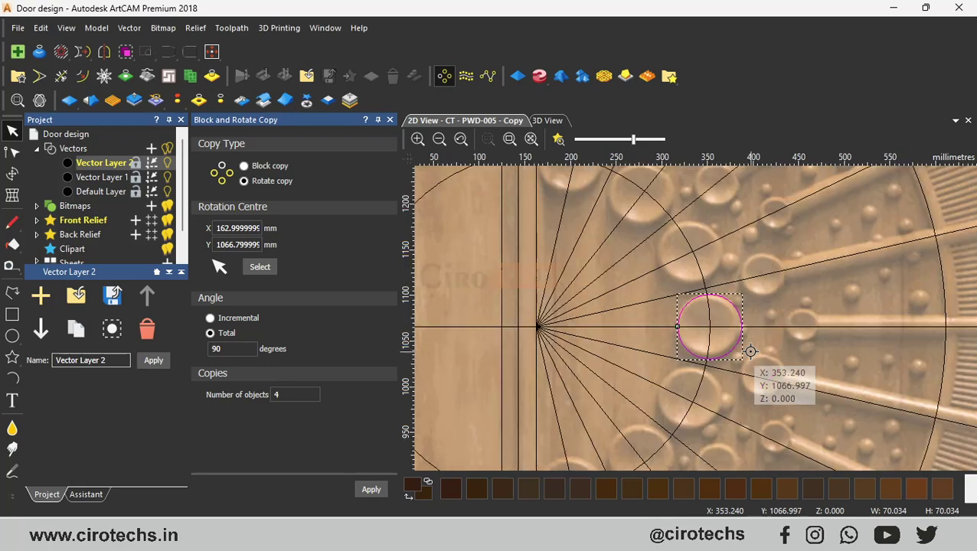
Step: Copy the boss circle onto the three large bosses below, centring each where a radial line crosses the guide circle
scroll(692, 402, "up", 1)
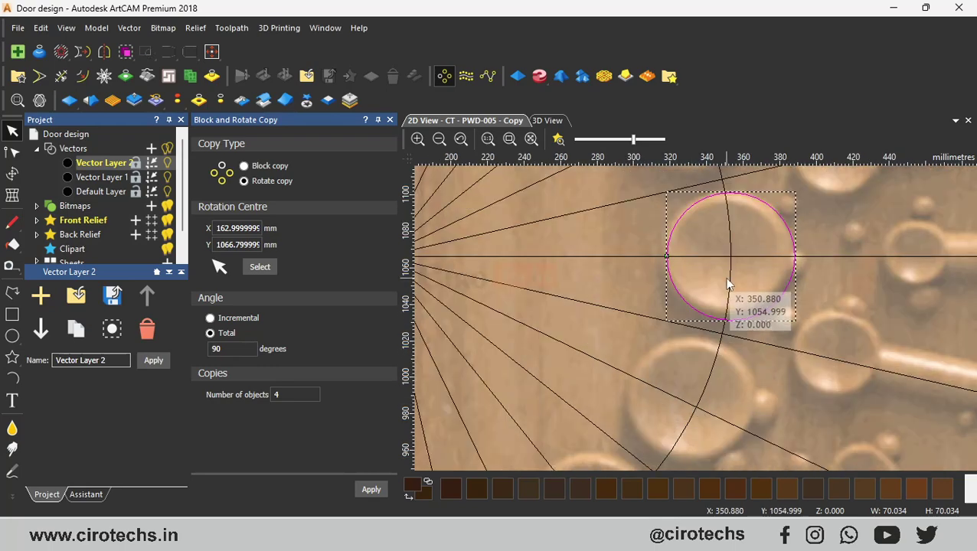
left_click_drag(732, 262, 696, 407)
scroll(695, 362, "down", 2)
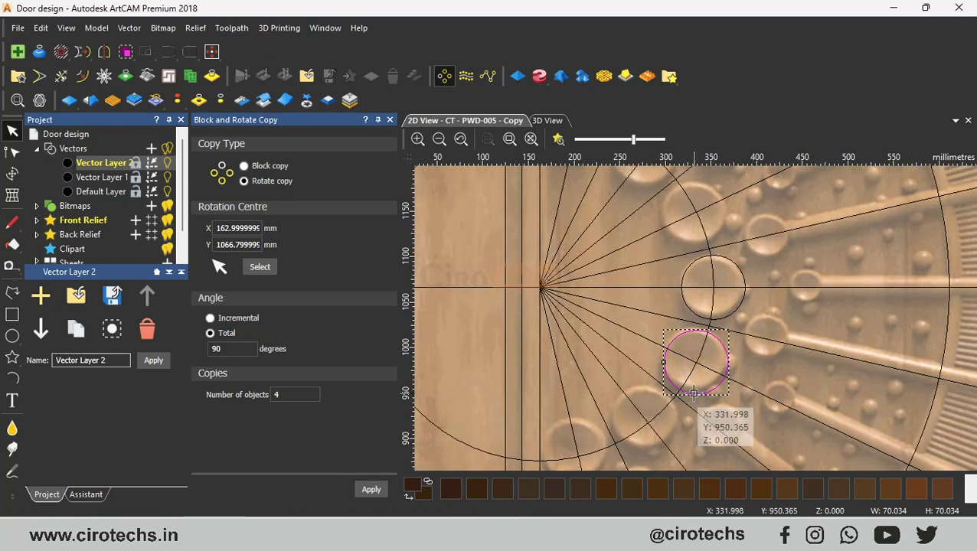
left_click_drag(695, 362, 648, 422)
middle_click_drag(648, 422, 692, 327)
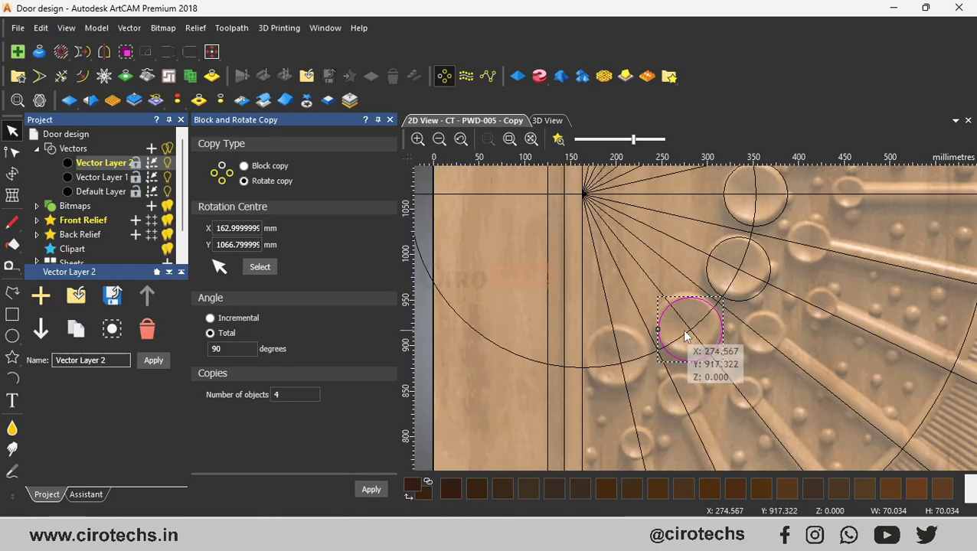
left_click_drag(691, 330, 622, 371)
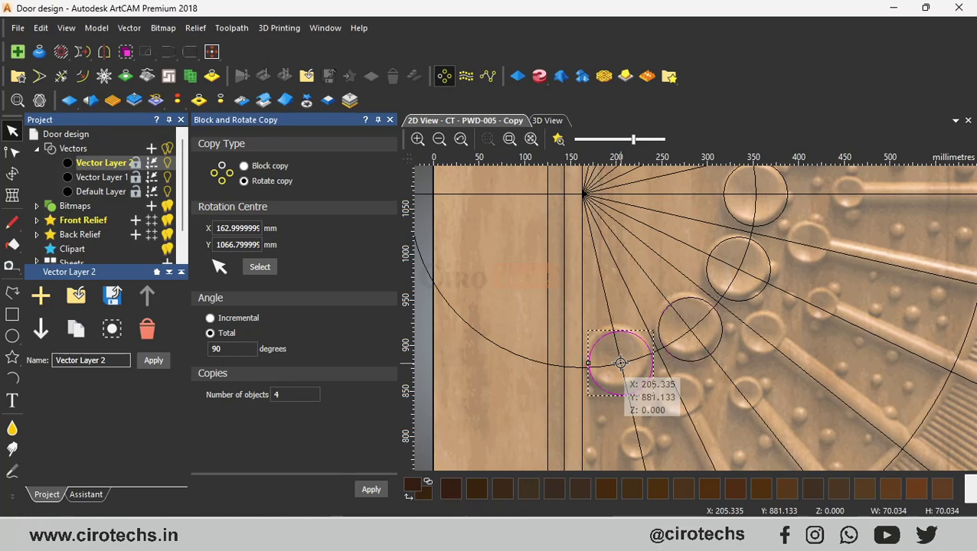
scroll(628, 406, "down", 2)
Step: Copy the centre-line boss circle onto the three large bosses above, centring each where a radial line crosses the guide circle
scroll(727, 238, "up", 3)
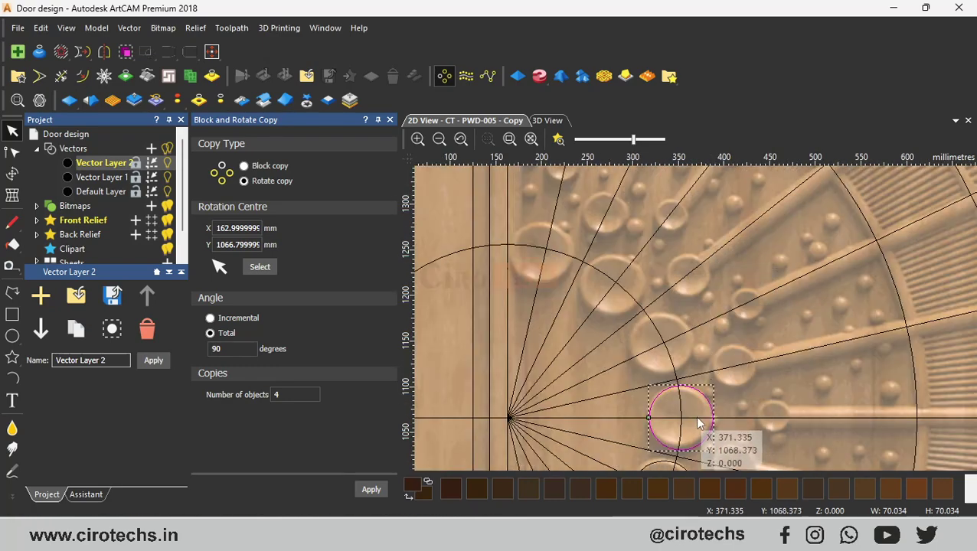
left_click(684, 418)
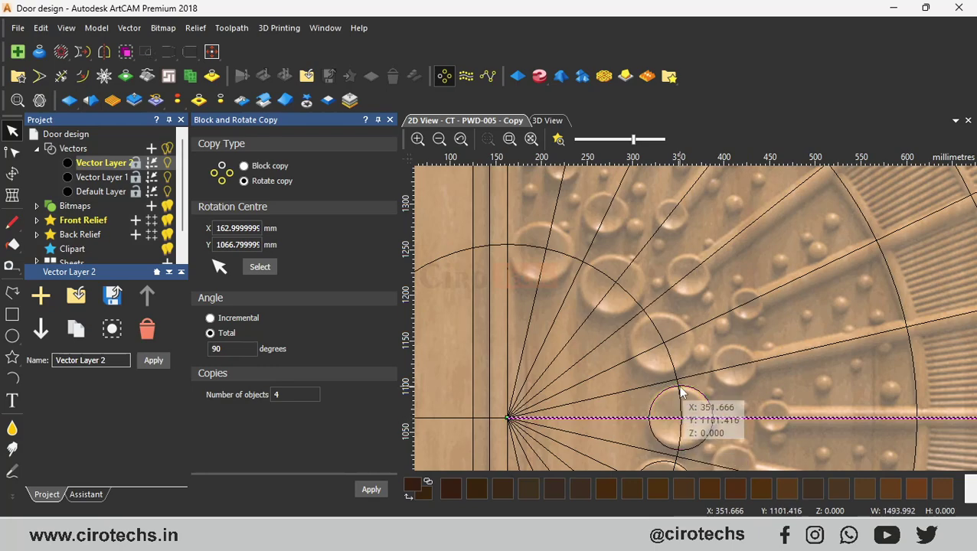
left_click(681, 426)
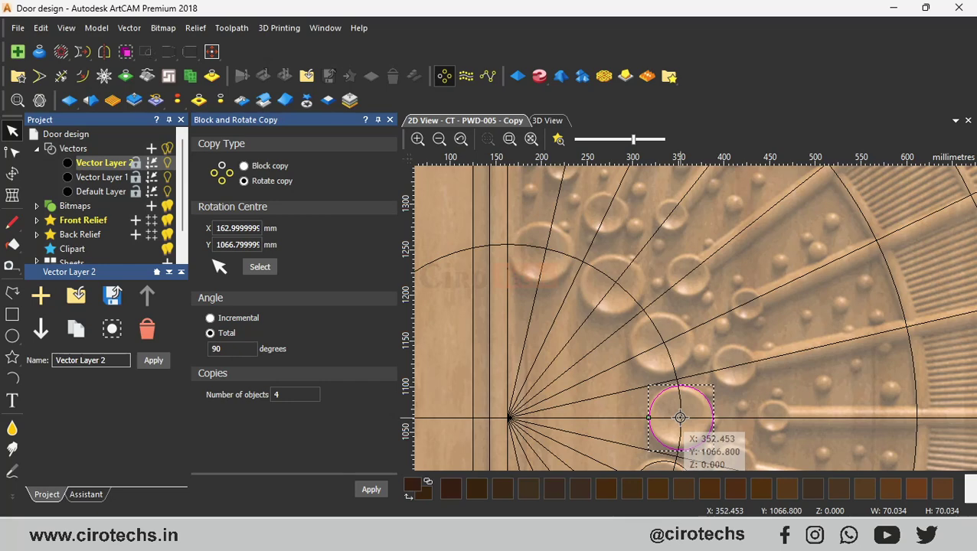
left_click_drag(680, 418, 545, 250)
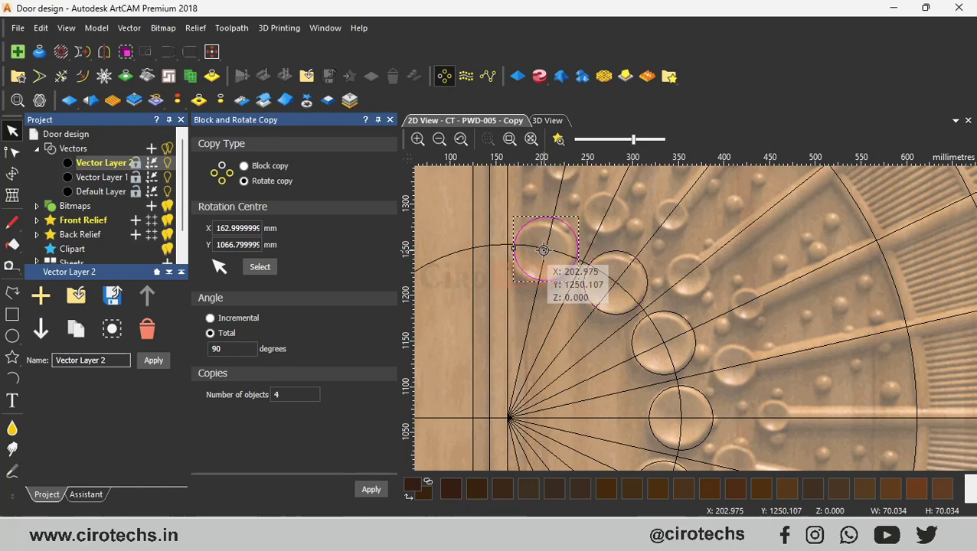
Step: Examine the seven boss circles against the reference bitmap and within the whole door layout
scroll(560, 262, "up", 3)
scroll(547, 289, "down", 4)
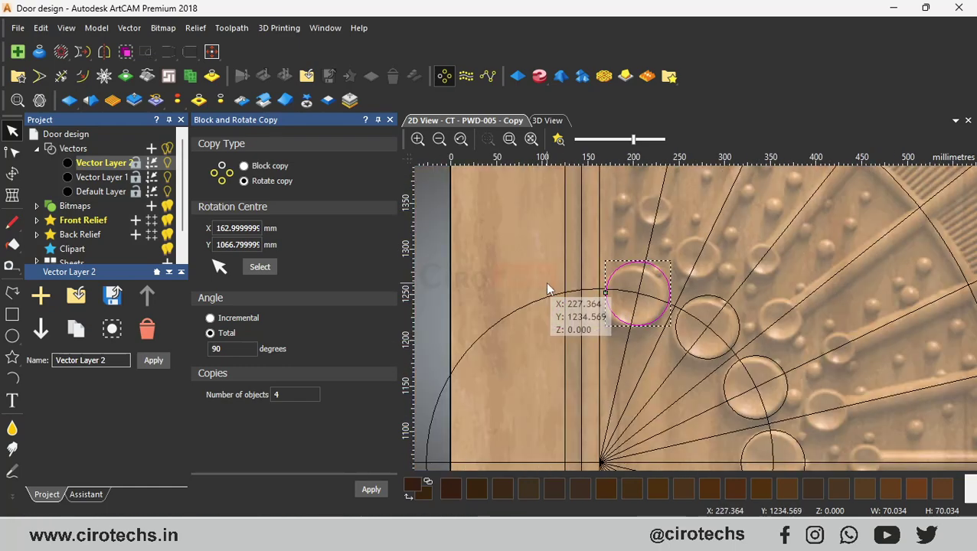
scroll(662, 309, "up", 1)
scroll(658, 308, "down", 2)
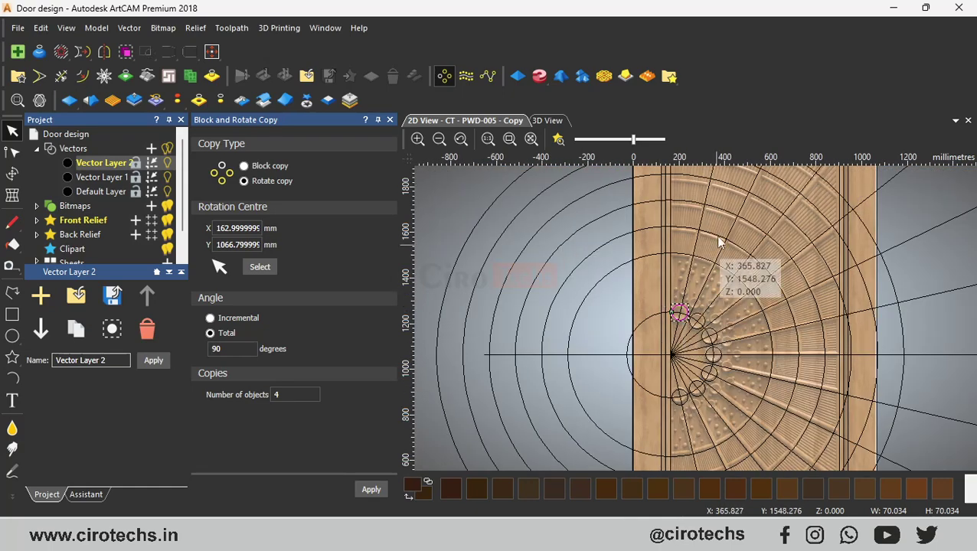
scroll(665, 286, "down", 3)
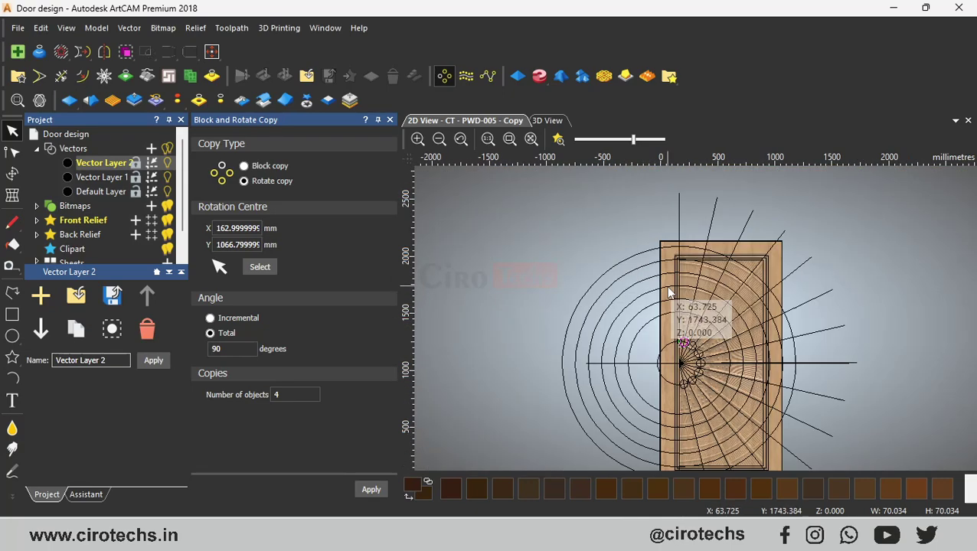
scroll(674, 299, "up", 3)
scroll(713, 337, "down", 3)
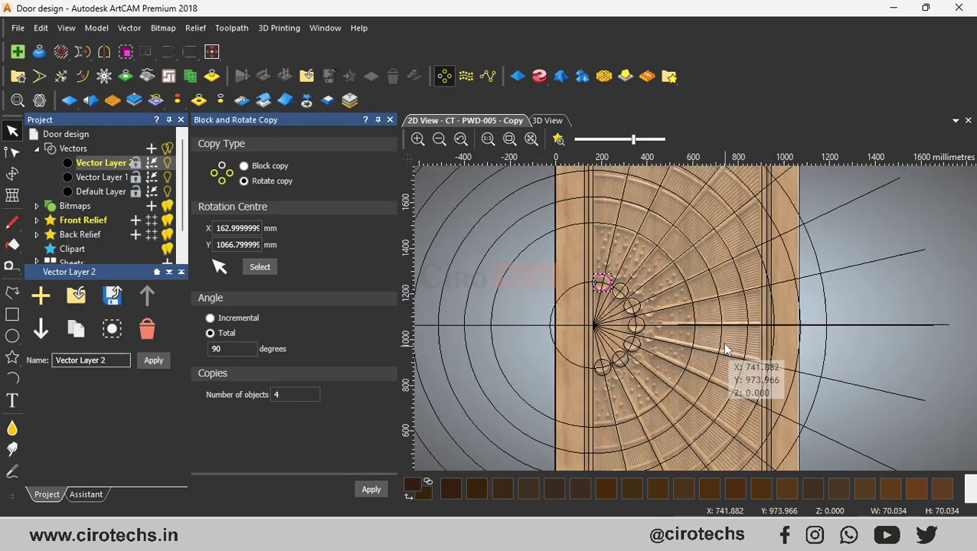
scroll(582, 325, "up", 4)
scroll(581, 318, "down", 4)
scroll(555, 264, "up", 3)
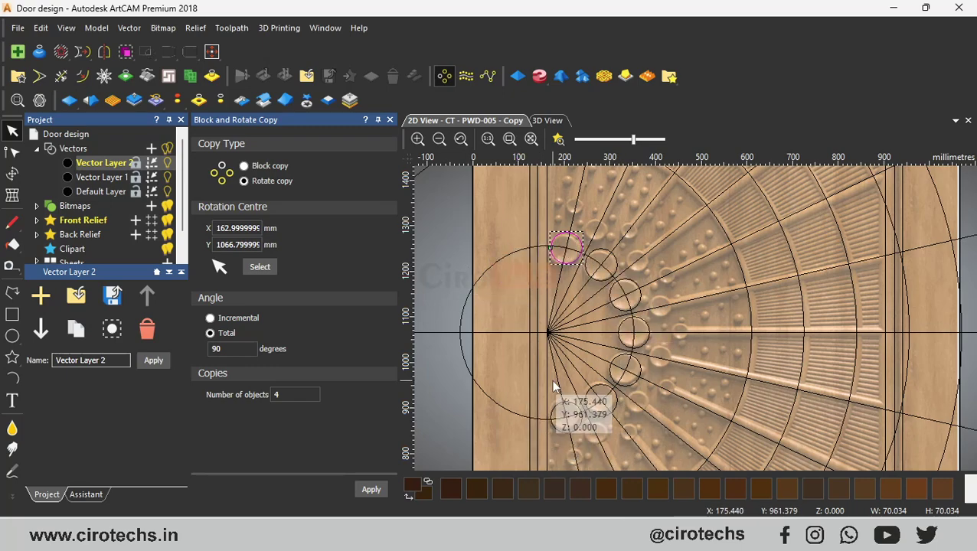
Step: Fade the reference bitmap by lowering the model's colour contrast to about one third
left_click_drag(635, 140, 561, 143)
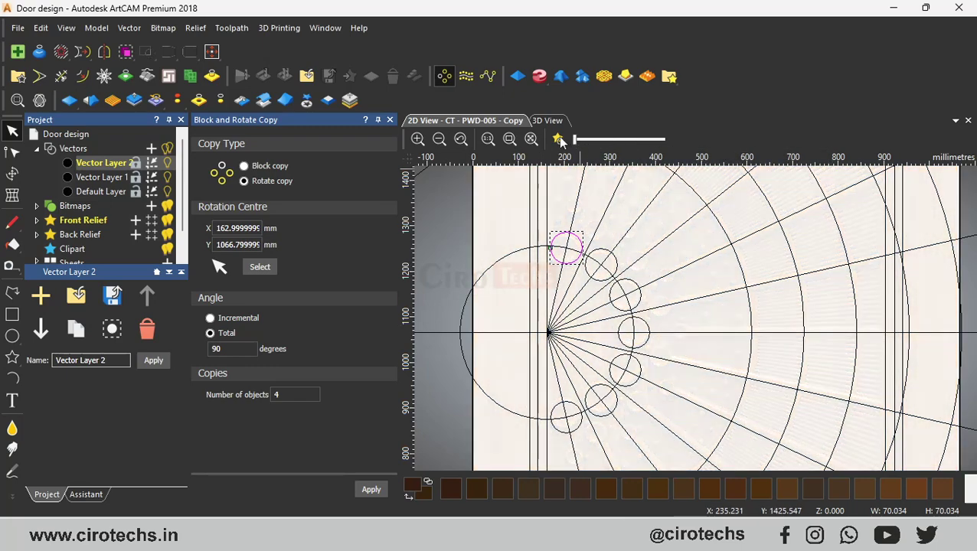
scroll(652, 337, "down", 2)
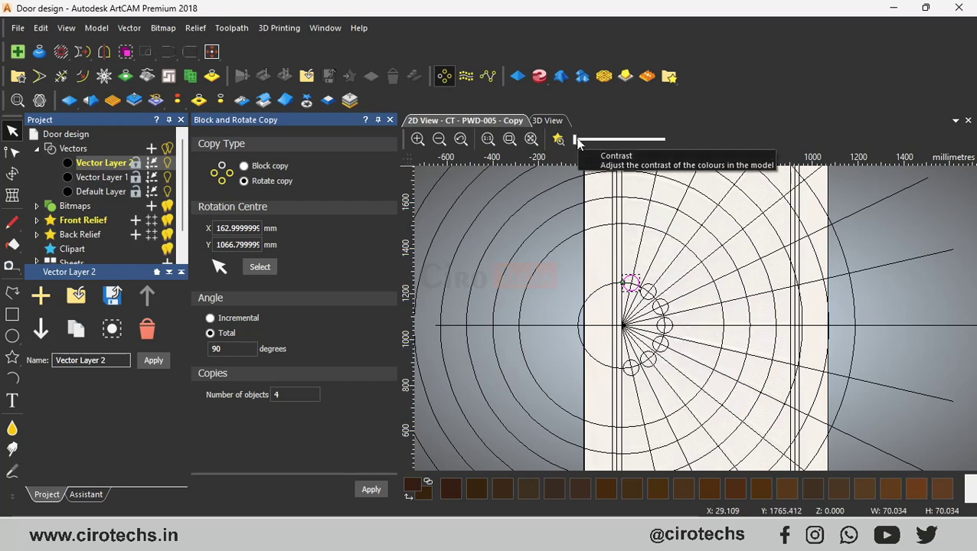
left_click_drag(576, 143, 607, 146)
scroll(654, 360, "up", 3)
scroll(578, 253, "down", 1)
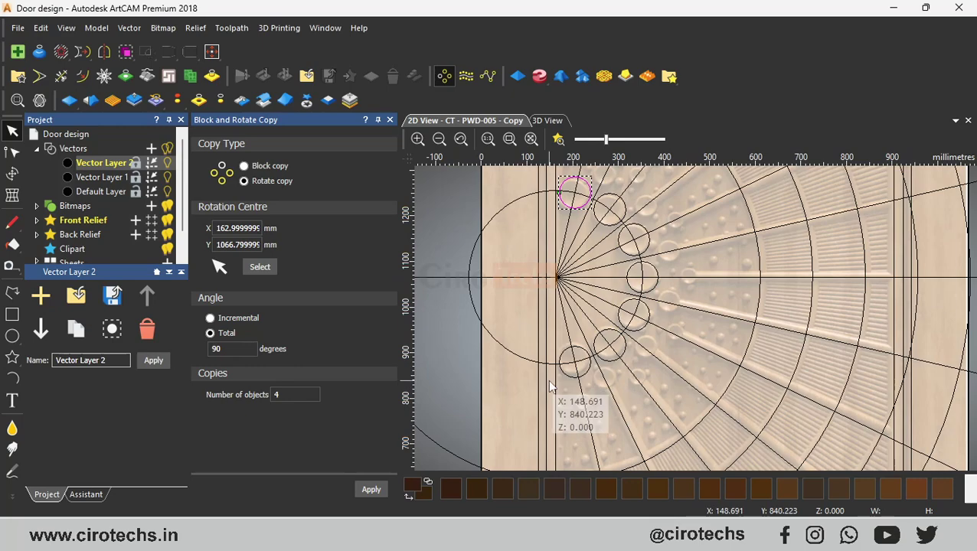
Step: Inspect how the boss circles and radial lines align with the large and small bosses on the faded bitmap
scroll(627, 253, "up", 2)
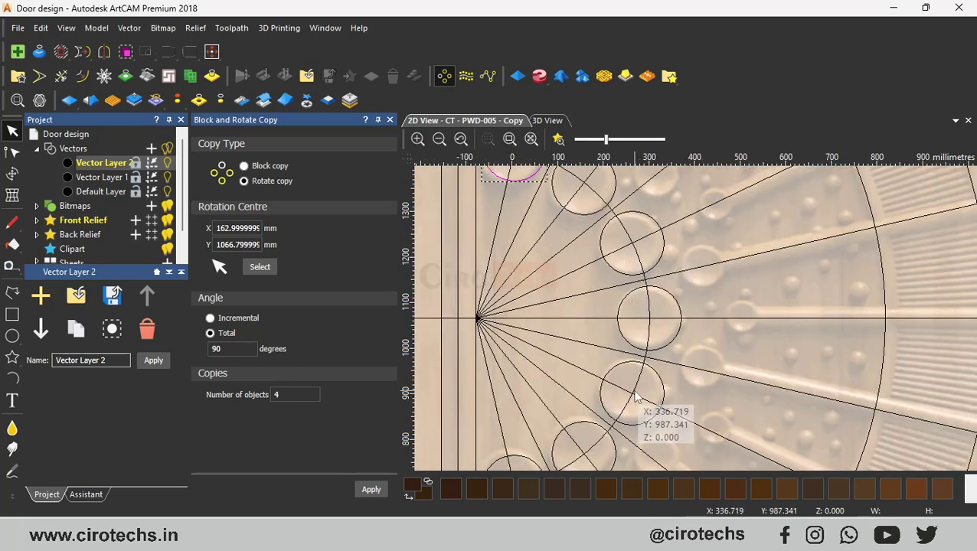
scroll(613, 413, "down", 2)
scroll(608, 413, "up", 2)
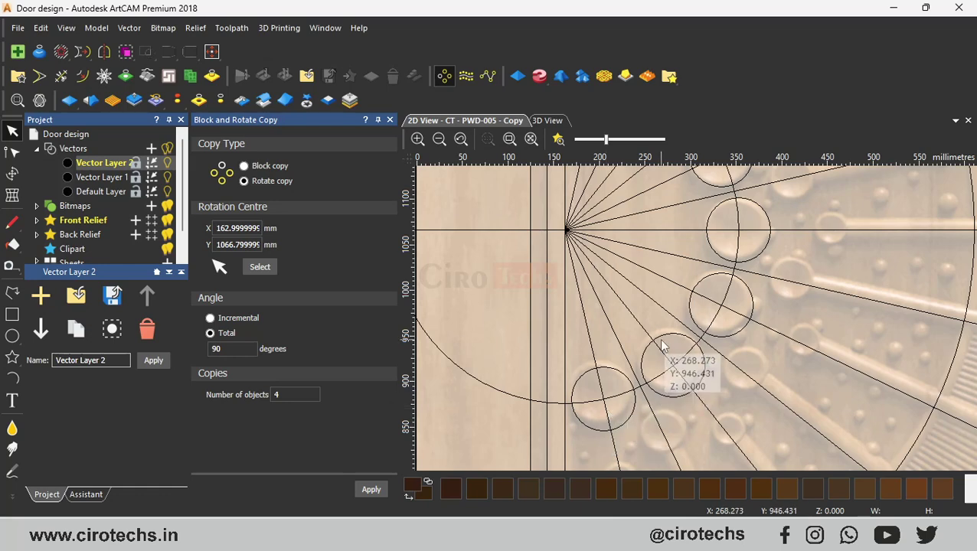
scroll(660, 346, "up", 2)
scroll(660, 339, "down", 2)
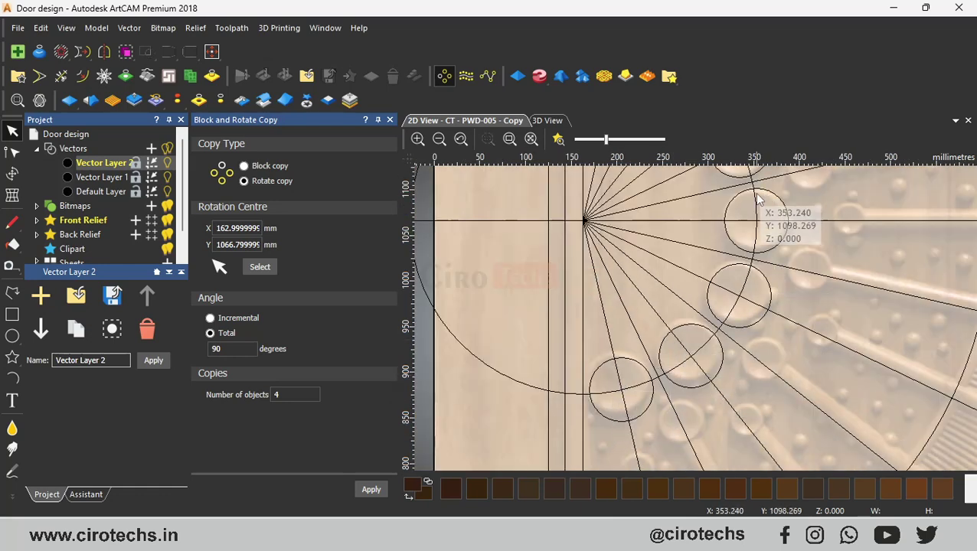
scroll(696, 316, "down", 2)
scroll(731, 283, "up", 2)
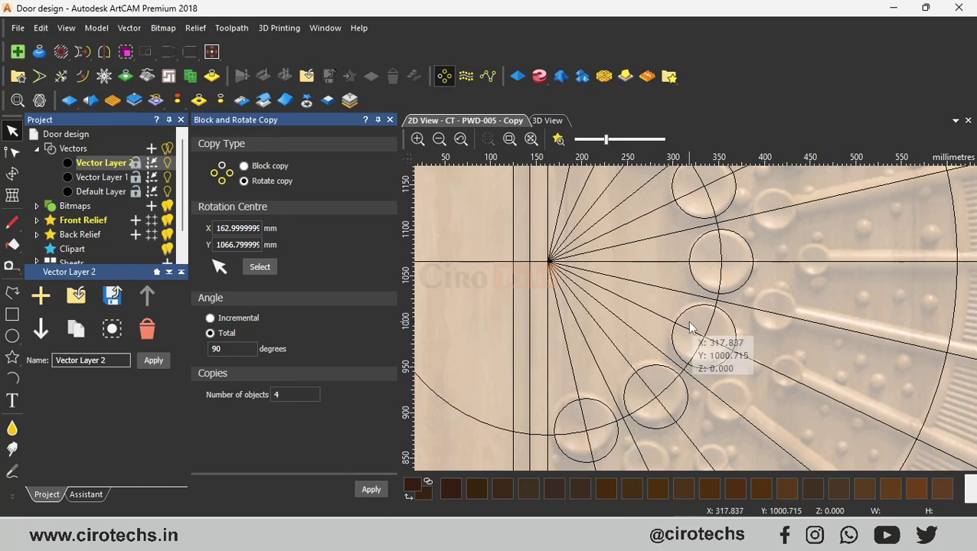
scroll(652, 399, "up", 2)
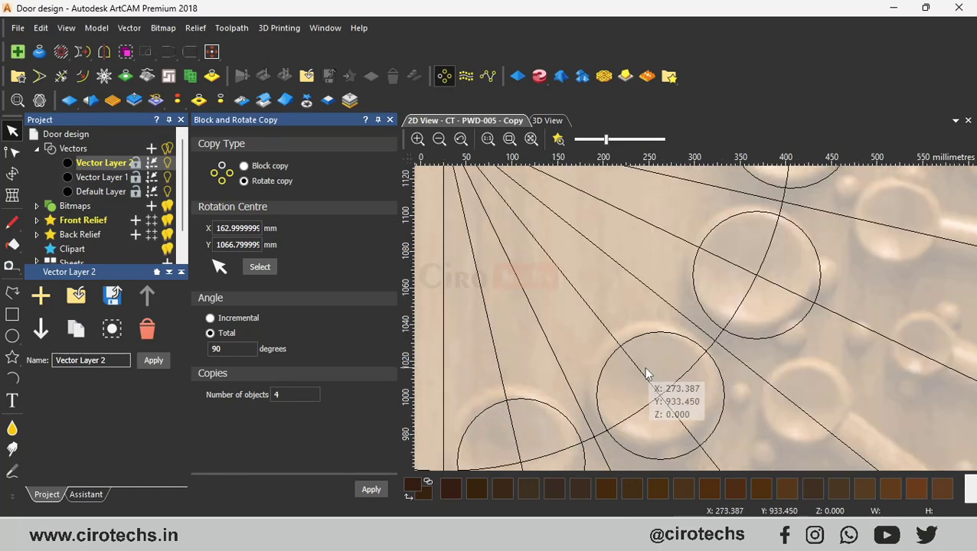
scroll(652, 399, "down", 6)
scroll(694, 327, "up", 3)
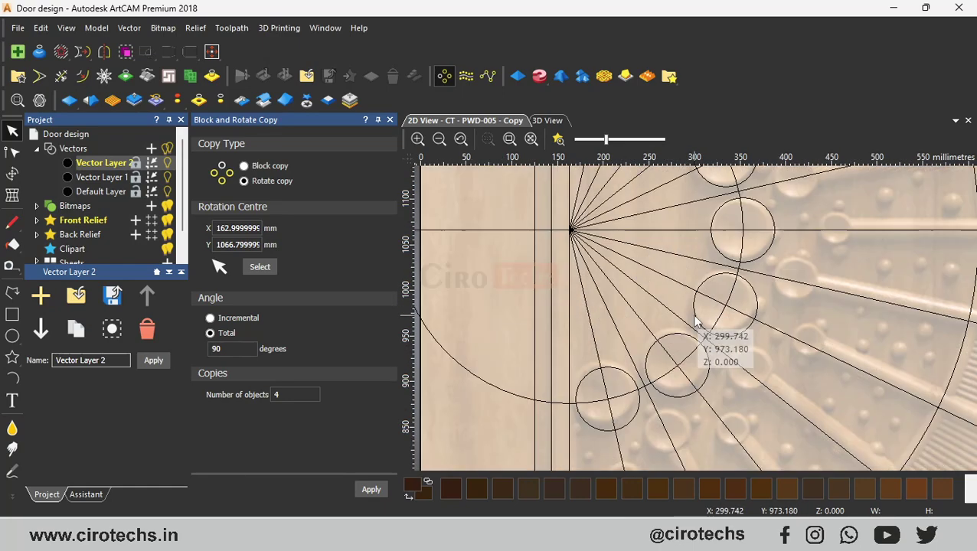
scroll(676, 356, "down", 3)
scroll(675, 354, "up", 3)
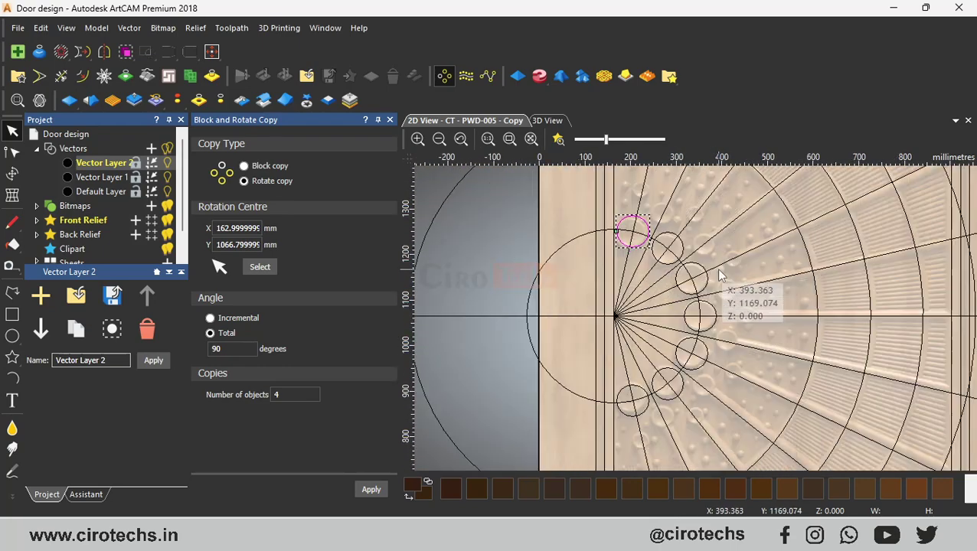
scroll(545, 279, "down", 2)
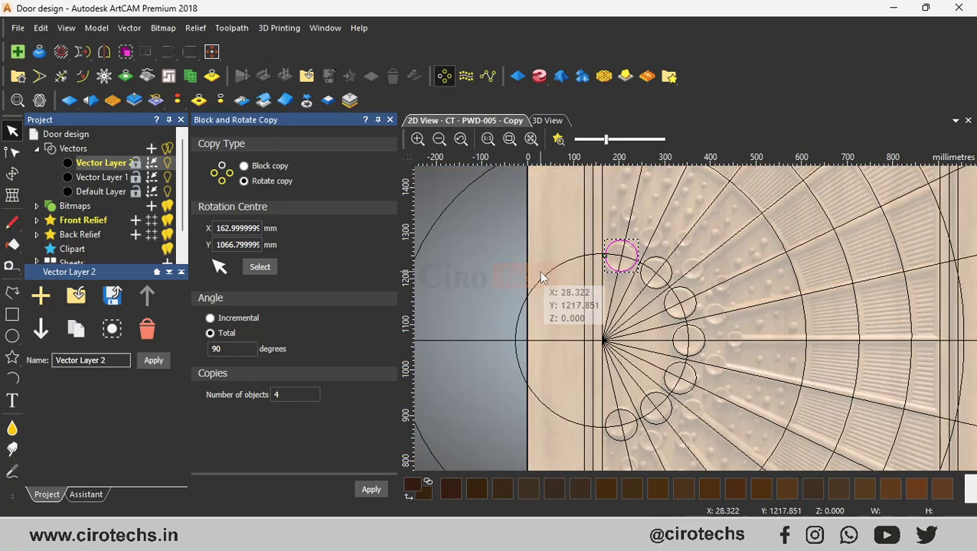
scroll(679, 277, "up", 4)
scroll(698, 290, "down", 4)
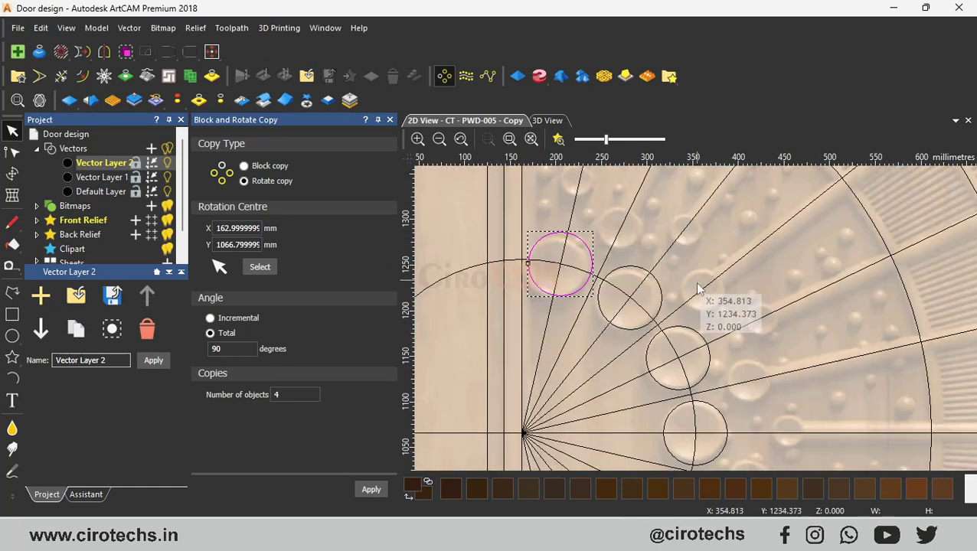
Step: Make a scaled concentric copy of the 380 mm guide circle, about 510 mm in diameter, running through the smaller bosses
scroll(697, 375, "up", 2)
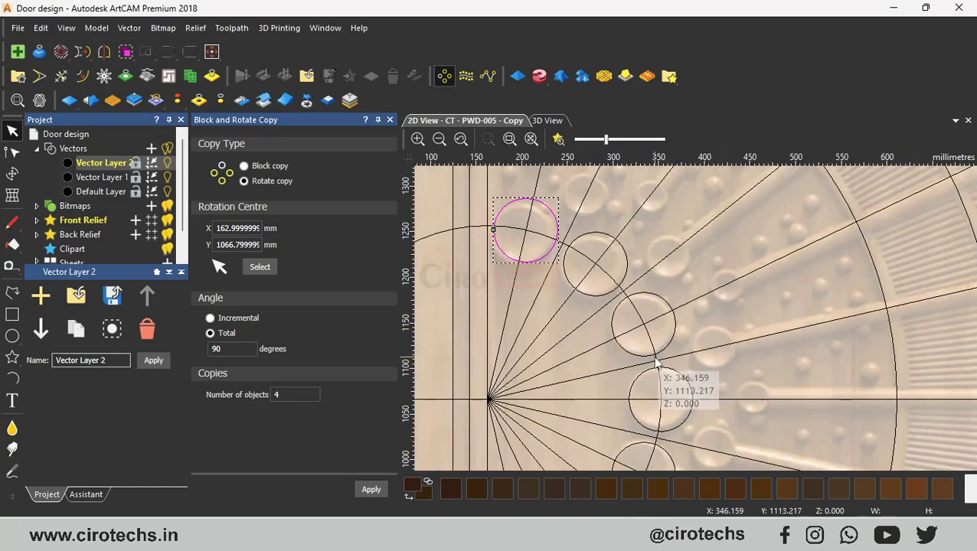
left_click_drag(656, 351, 649, 334)
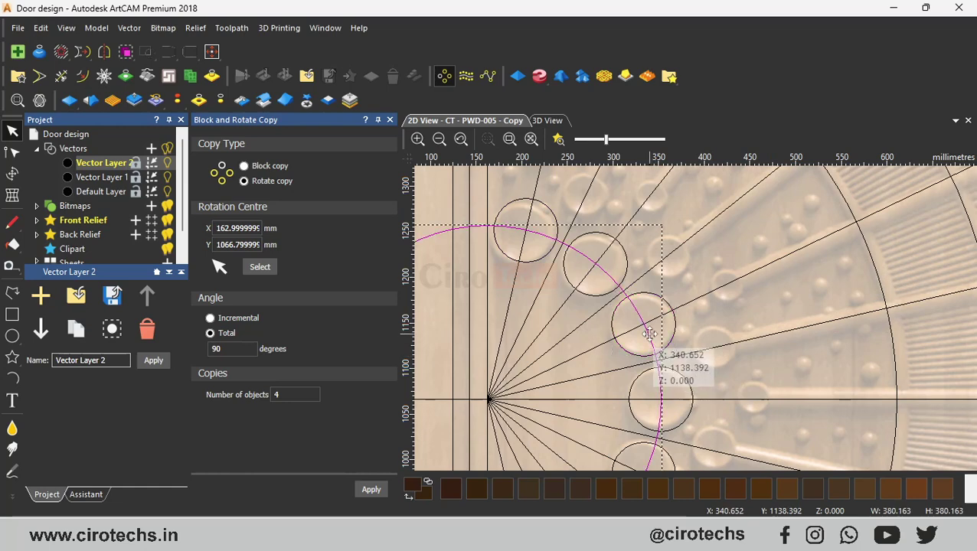
left_click(651, 337)
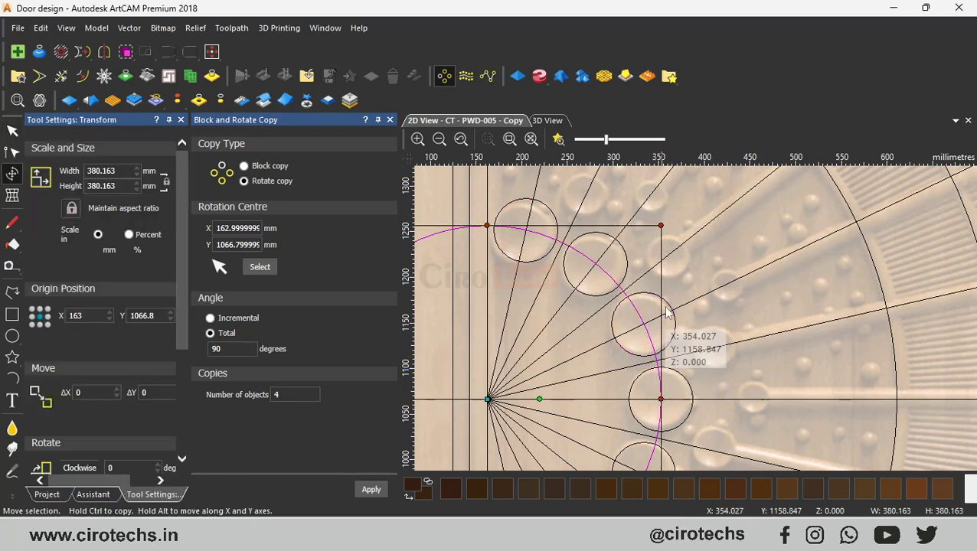
left_click_drag(663, 226, 740, 185)
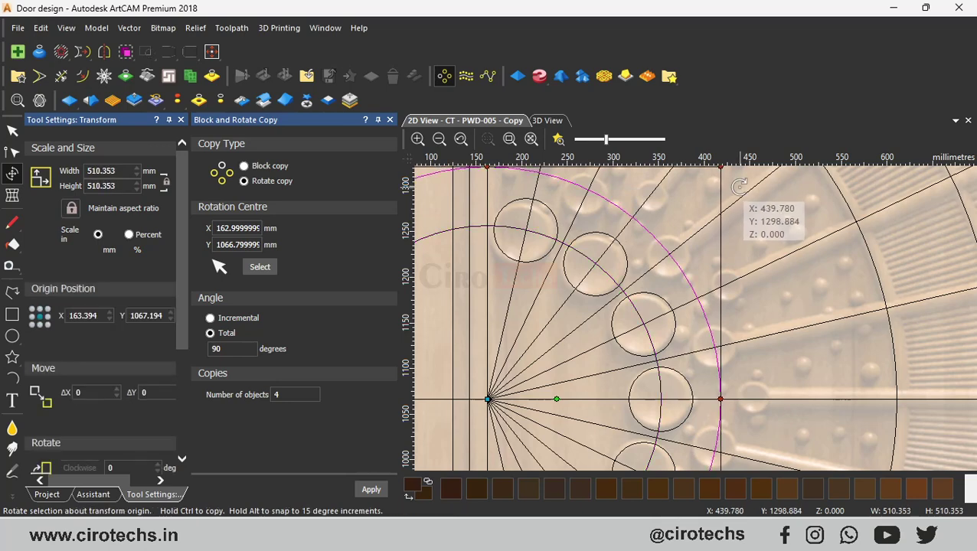
scroll(724, 352, "up", 3)
key("Escape")
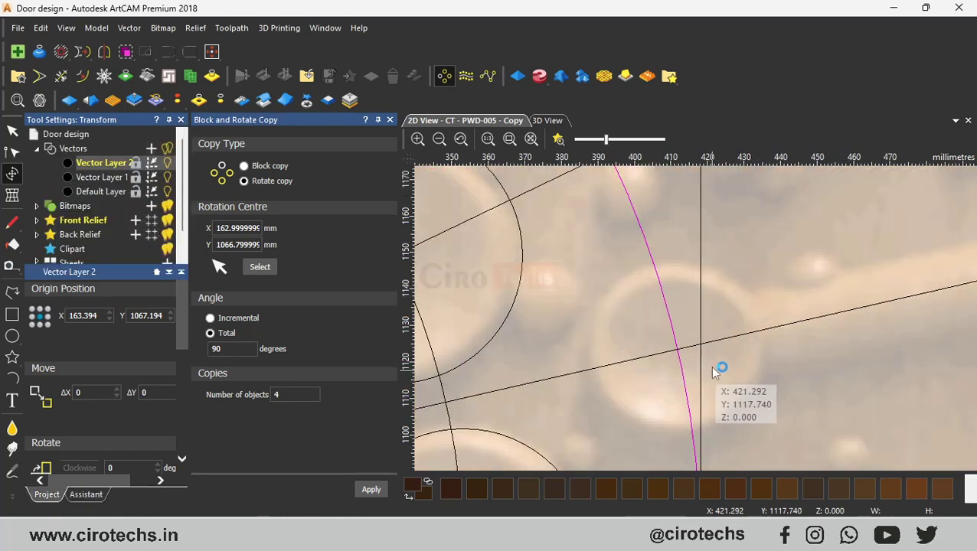
scroll(709, 366, "down", 2)
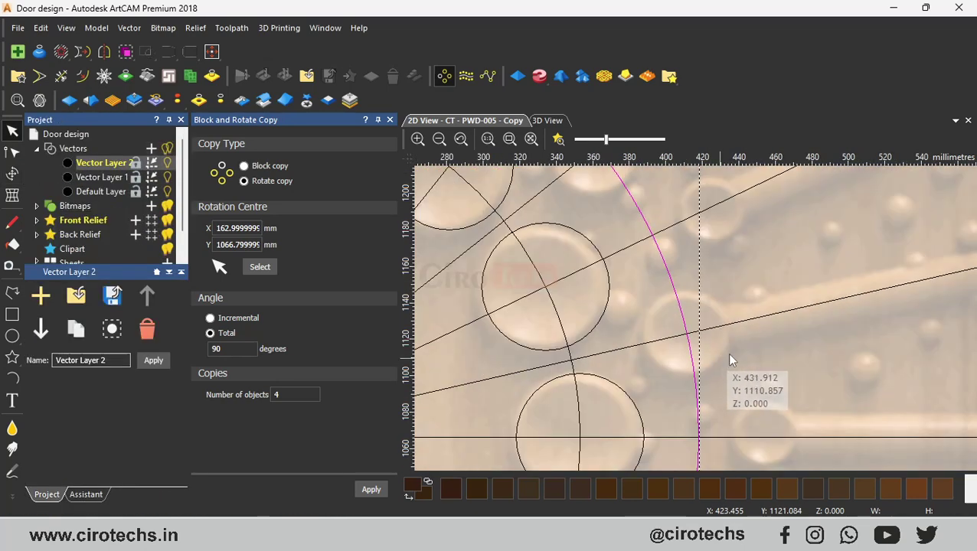
Step: Draw a boss circle about 50 mm in diameter where the 510 mm guide circle crosses the first radial line above the horizontal
left_click(12, 337)
scroll(728, 346, "up", 2)
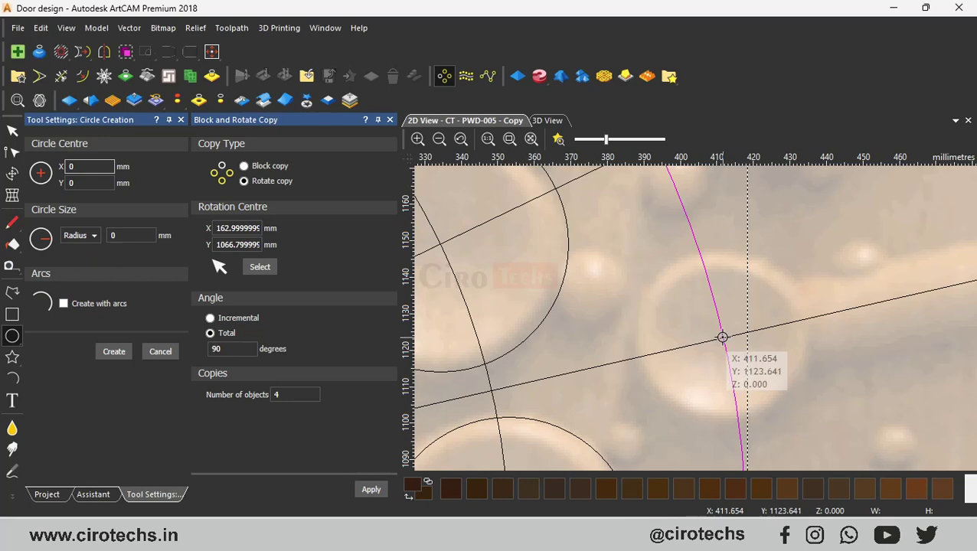
left_click_drag(724, 338, 795, 394)
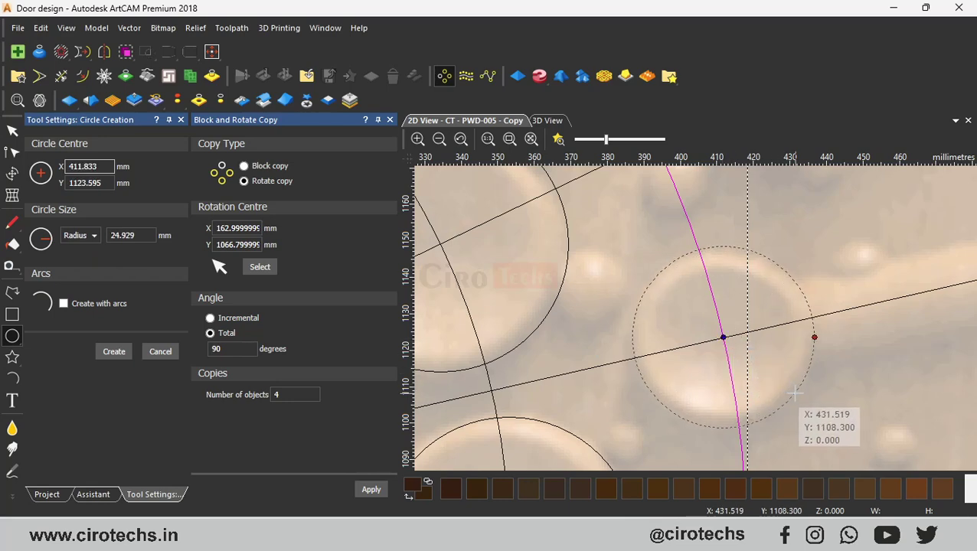
key("Return")
scroll(795, 354, "down", 2)
key("Escape")
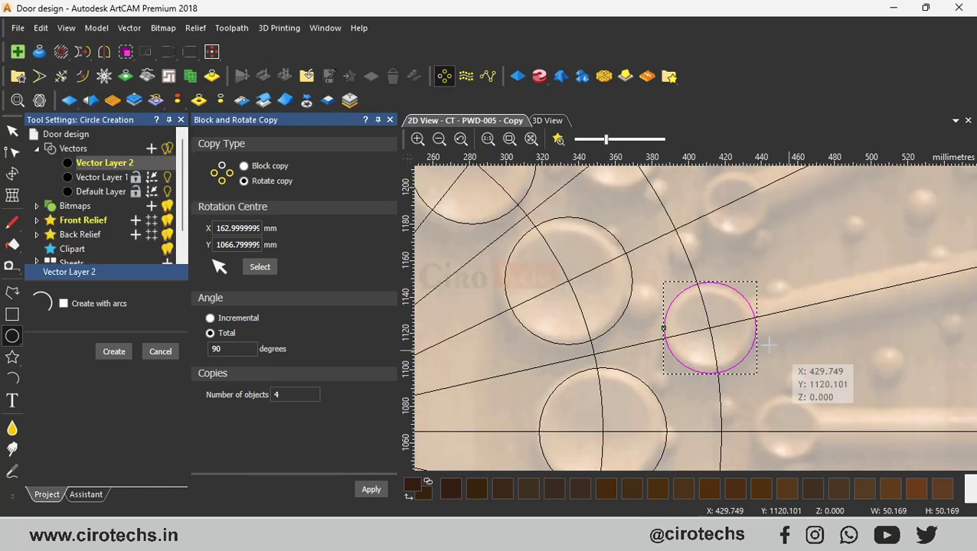
scroll(741, 344, "down", 4)
scroll(698, 325, "up", 3)
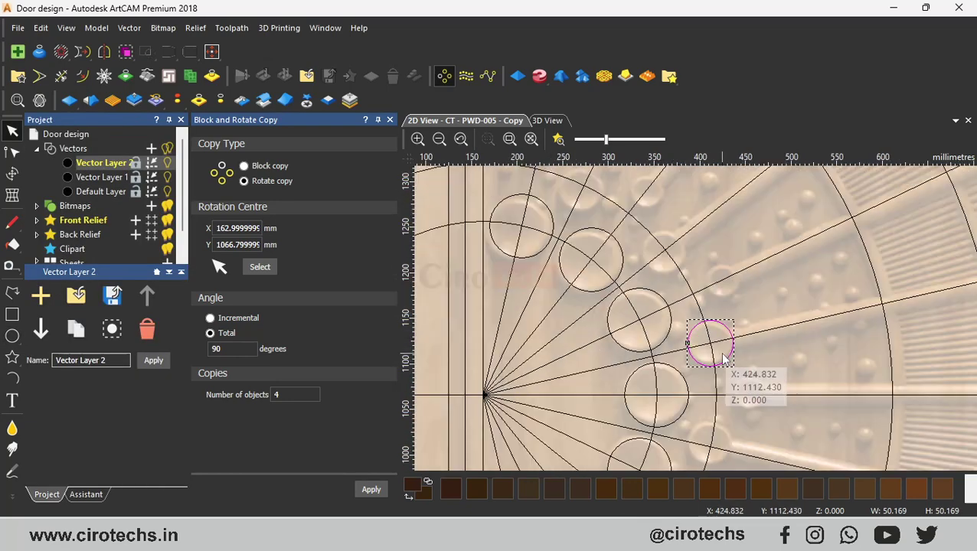
Step: Copy the 50 mm boss circle onto the two smaller-boss intersections further up the 510 mm guide circle
scroll(708, 350, "down", 2)
left_click_drag(711, 342, 582, 187)
scroll(602, 220, "down", 2)
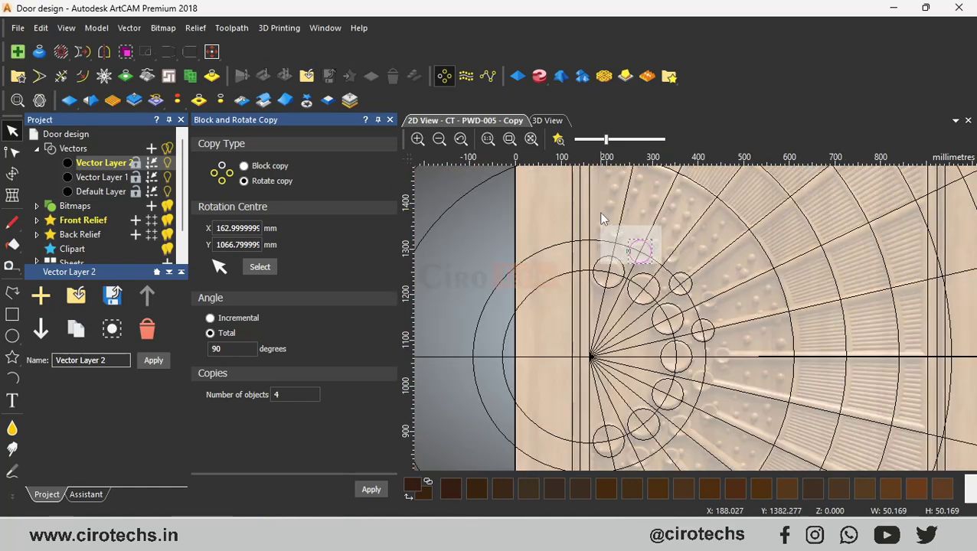
Step: Copy the 50 mm boss circle onto the three matching radial-line intersections below the horizontal on the 510 mm guide circle
scroll(659, 280, "up", 2)
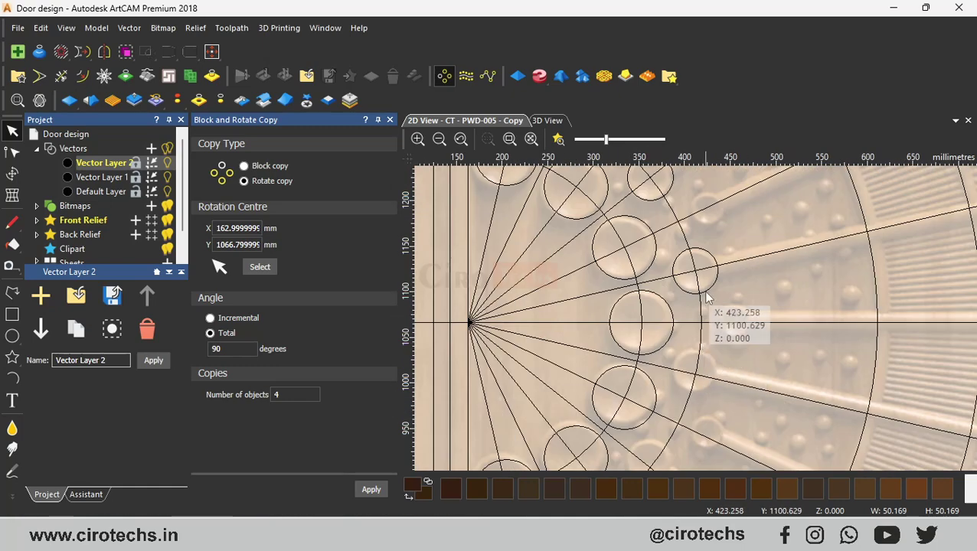
left_click(697, 284)
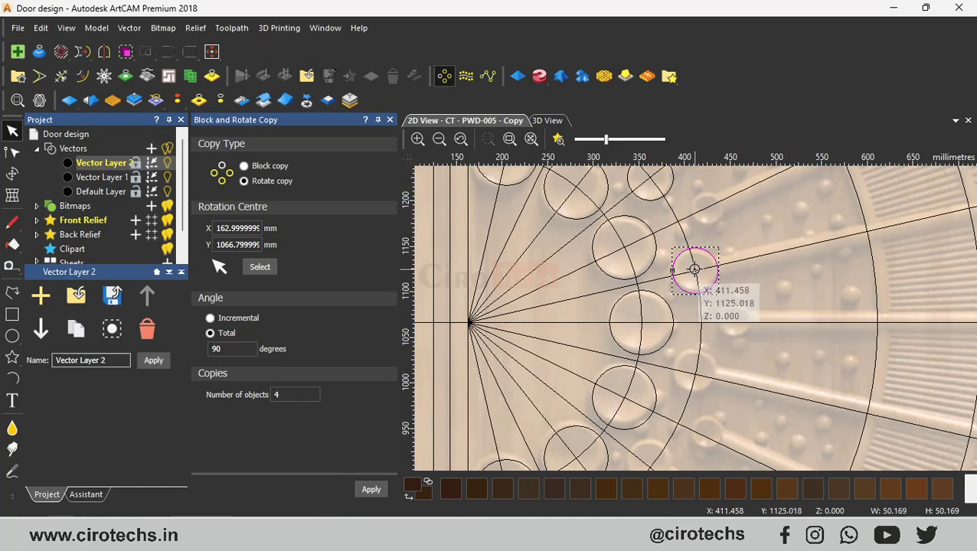
left_click_drag(695, 269, 694, 373)
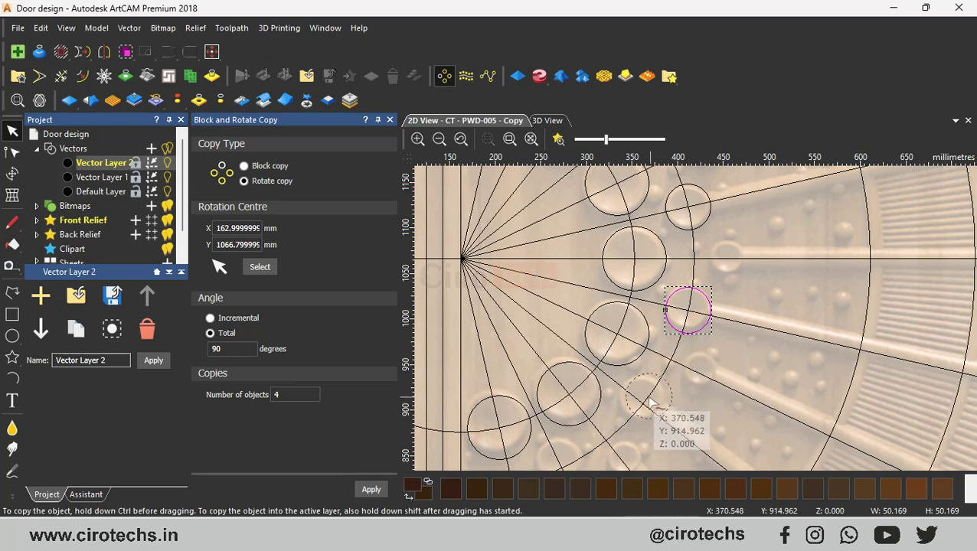
scroll(644, 408, "down", 2)
scroll(644, 407, "up", 2)
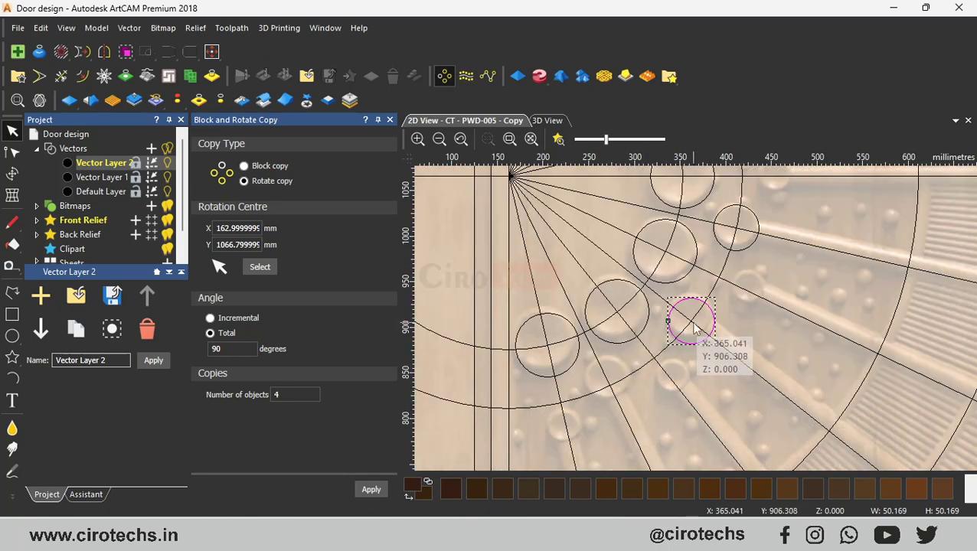
left_click_drag(690, 321, 609, 384)
scroll(609, 385, "down", 2)
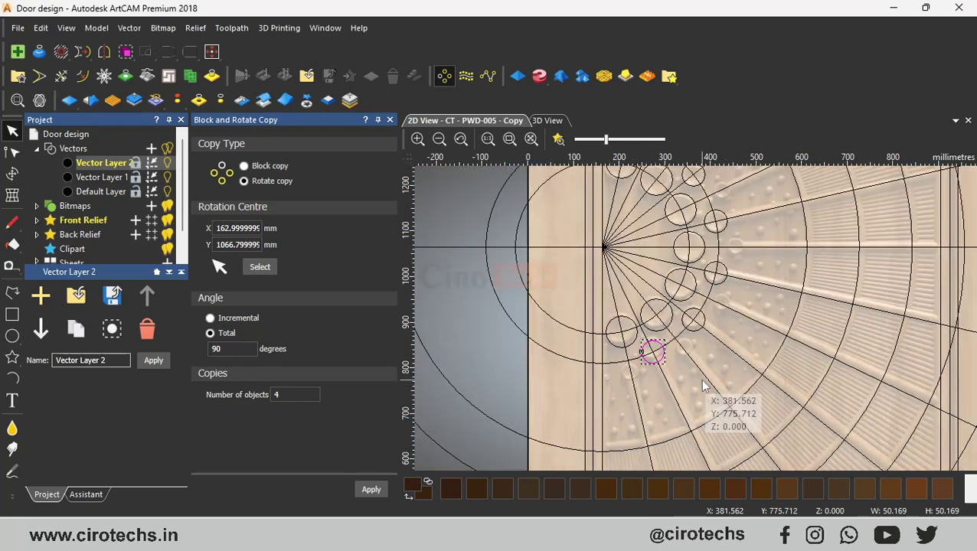
Step: Try scaled concentric copies of the 510 mm guide circle, about 568 mm and 585 mm in diameter, against the smallest bosses
scroll(704, 387, "down", 1)
scroll(685, 214, "up", 1)
scroll(563, 255, "up", 2)
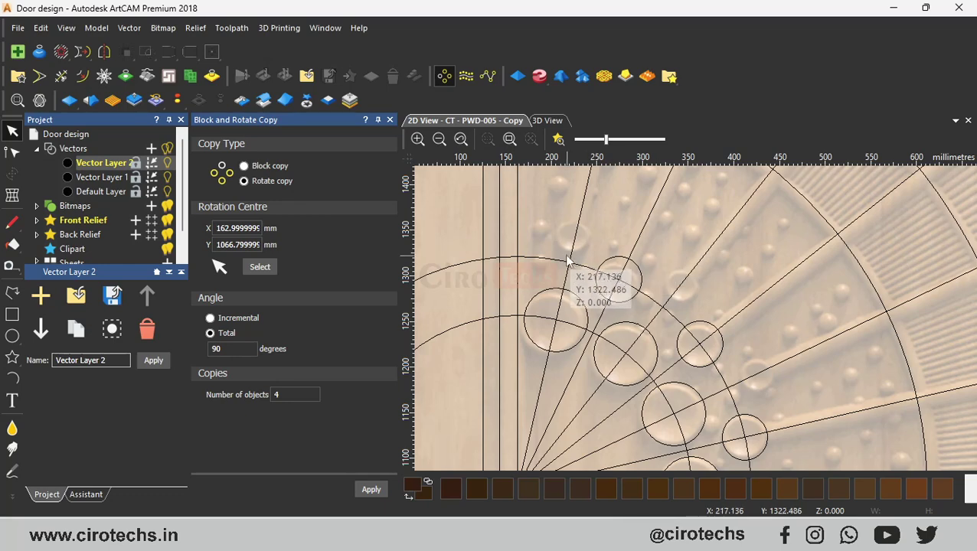
left_click(578, 266)
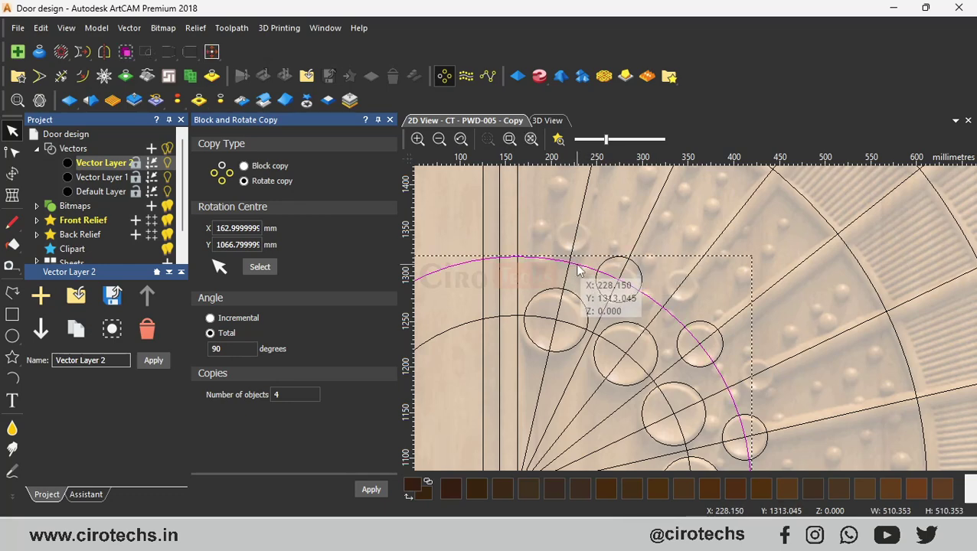
left_click(579, 265)
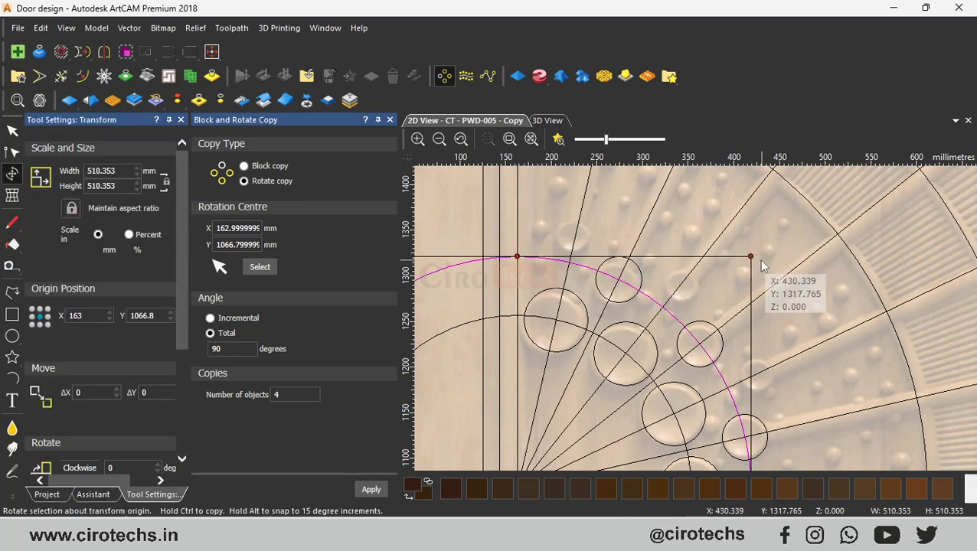
left_click_drag(751, 257, 776, 229)
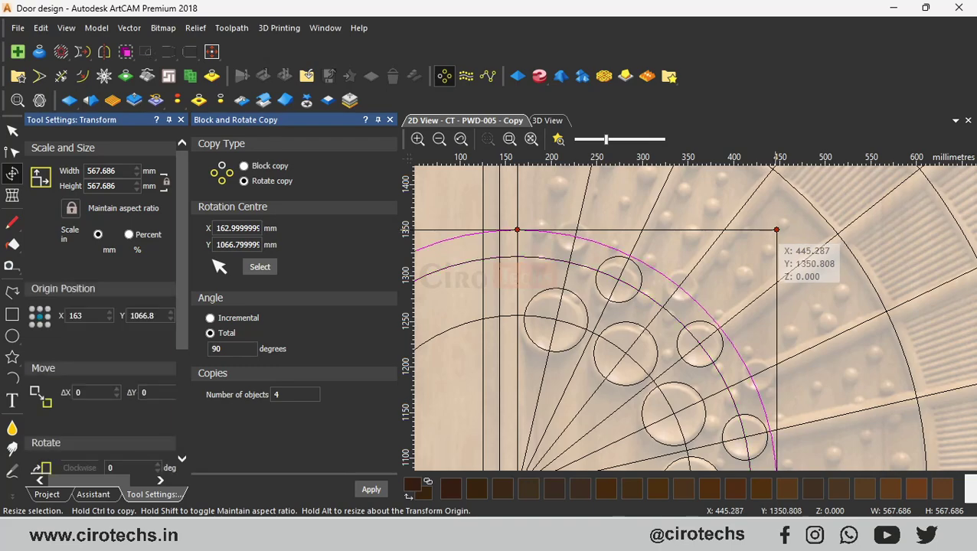
scroll(703, 244, "down", 2)
scroll(556, 399, "up", 5)
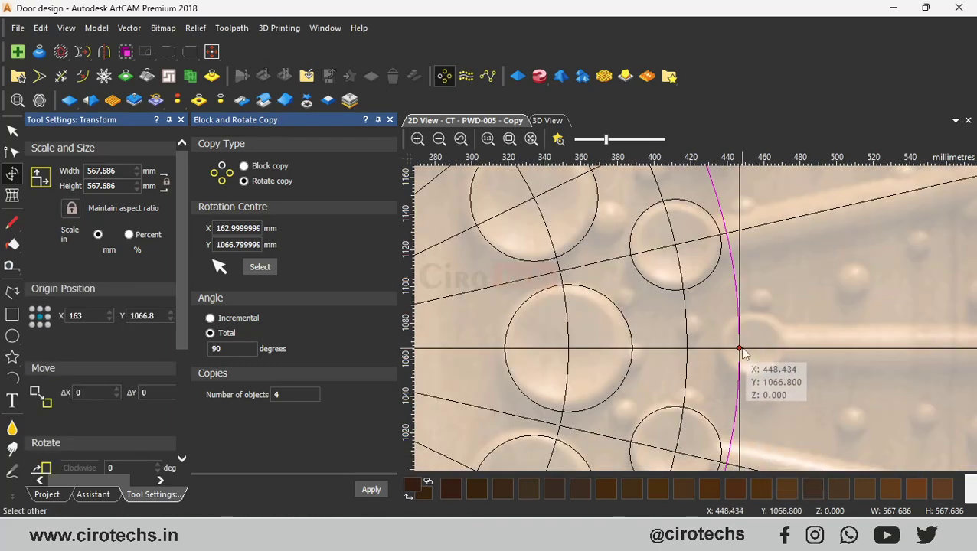
scroll(742, 350, "down", 3)
scroll(698, 226, "up", 2)
scroll(702, 231, "down", 2)
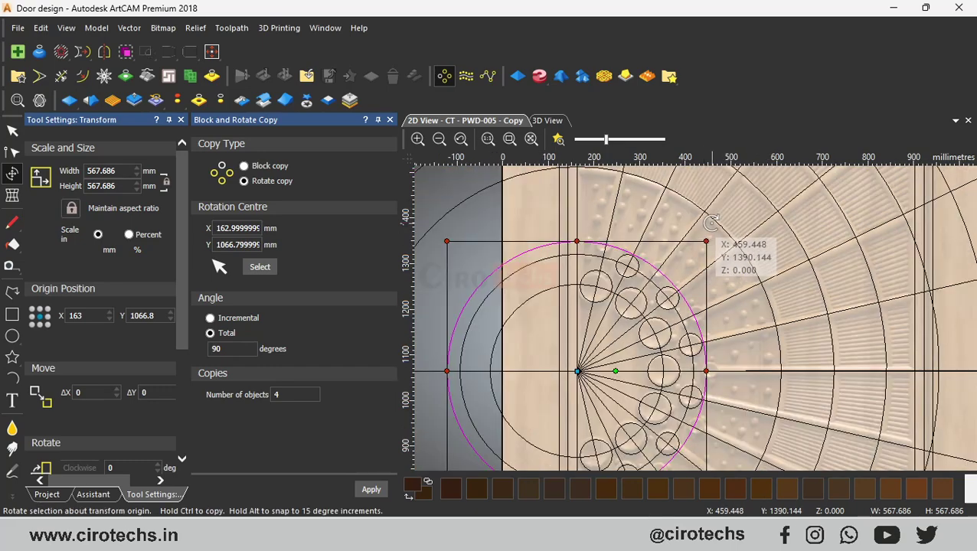
scroll(711, 222, "up", 2)
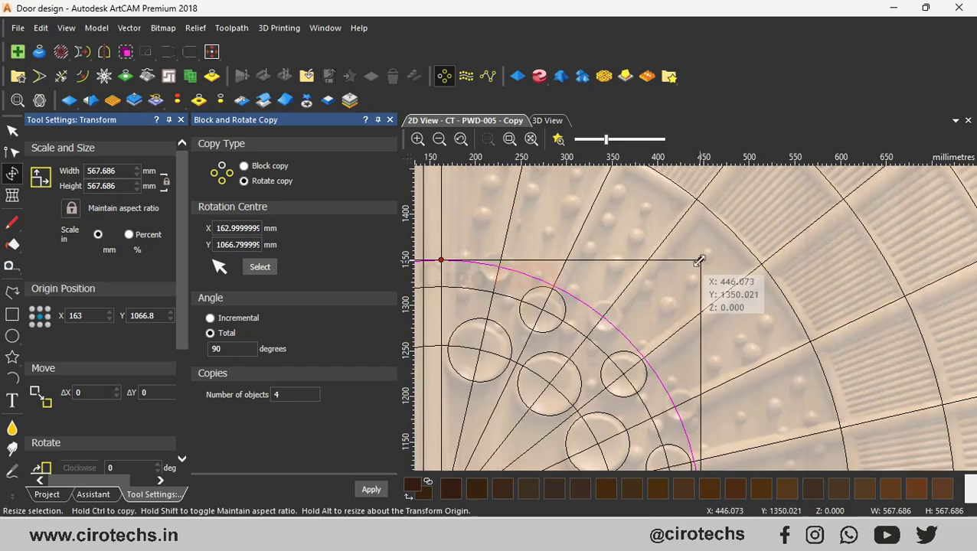
scroll(701, 259, "down", 2)
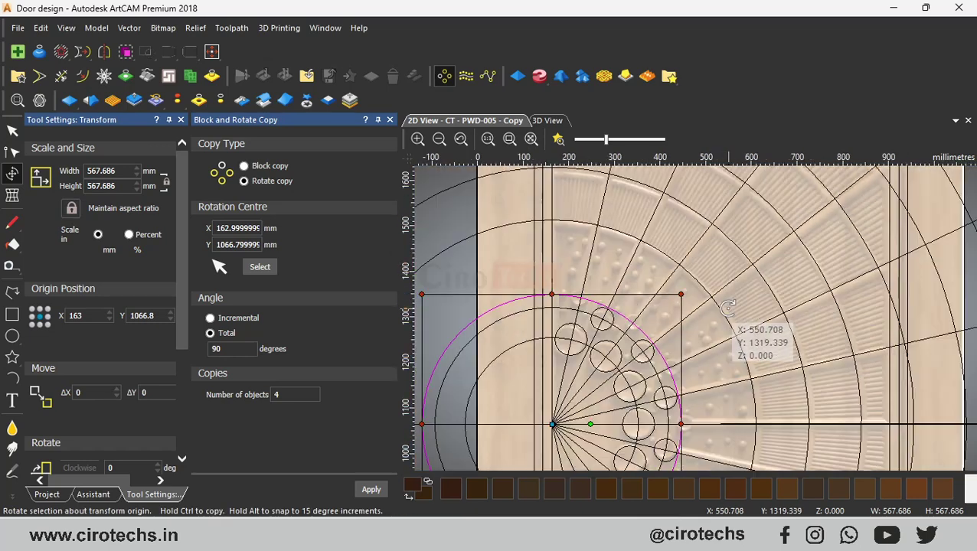
left_click_drag(682, 295, 685, 291)
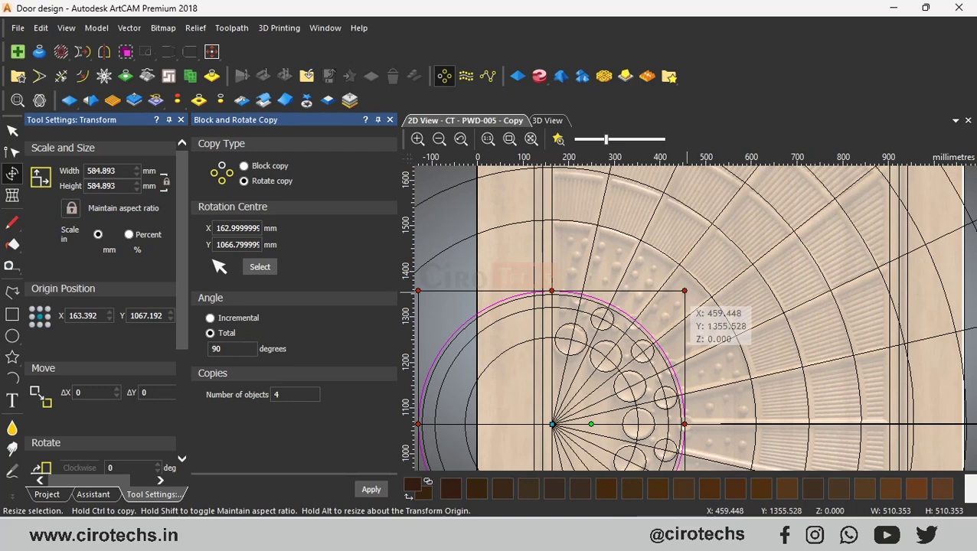
key("Escape")
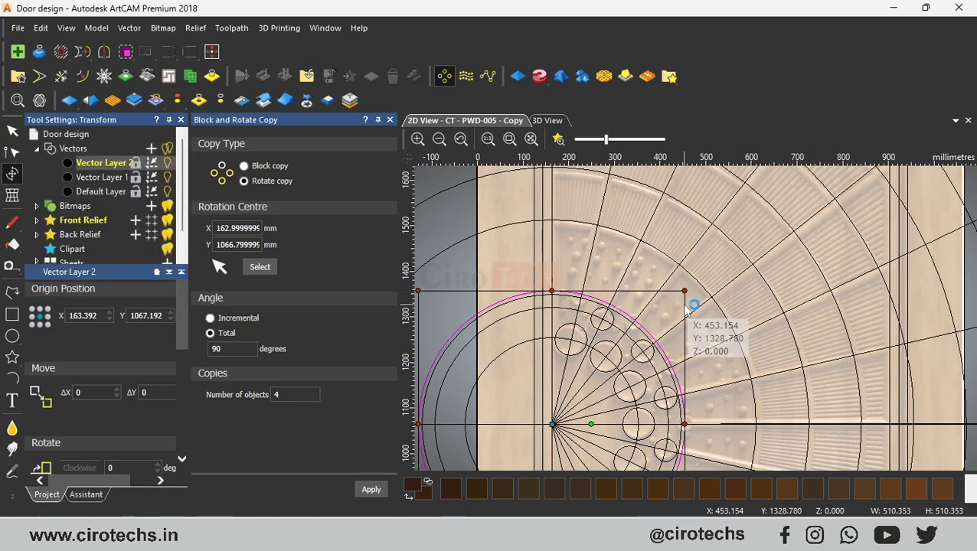
Step: Make a scaled concentric copy of the 510 mm guide circle, about 585 mm in diameter, running through the smallest bosses
key("t")
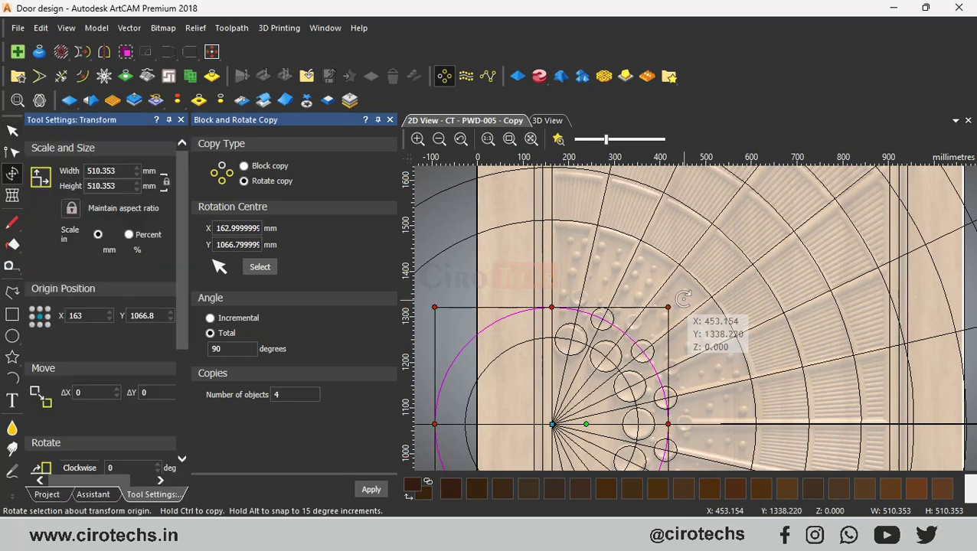
left_click_drag(669, 307, 685, 294)
scroll(682, 421, "up", 6)
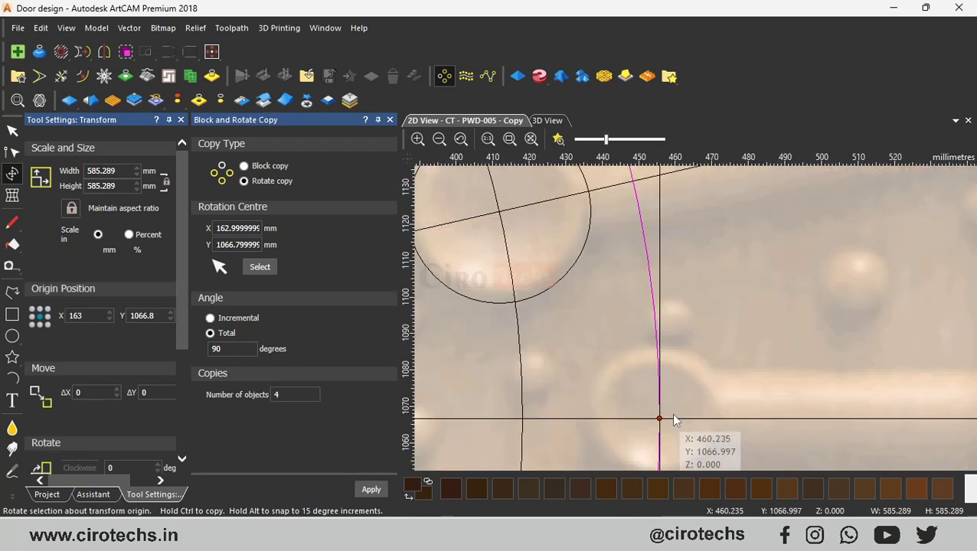
key("Escape")
Step: Draw a boss circle about 37 mm in diameter where the 585 mm guide circle crosses the horizontal centre line
scroll(683, 360, "down", 3)
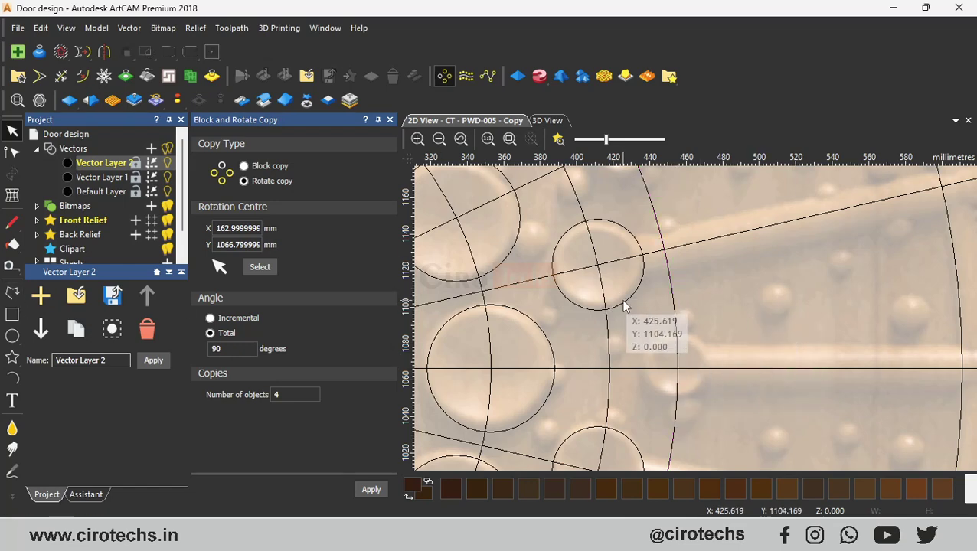
left_click(12, 336)
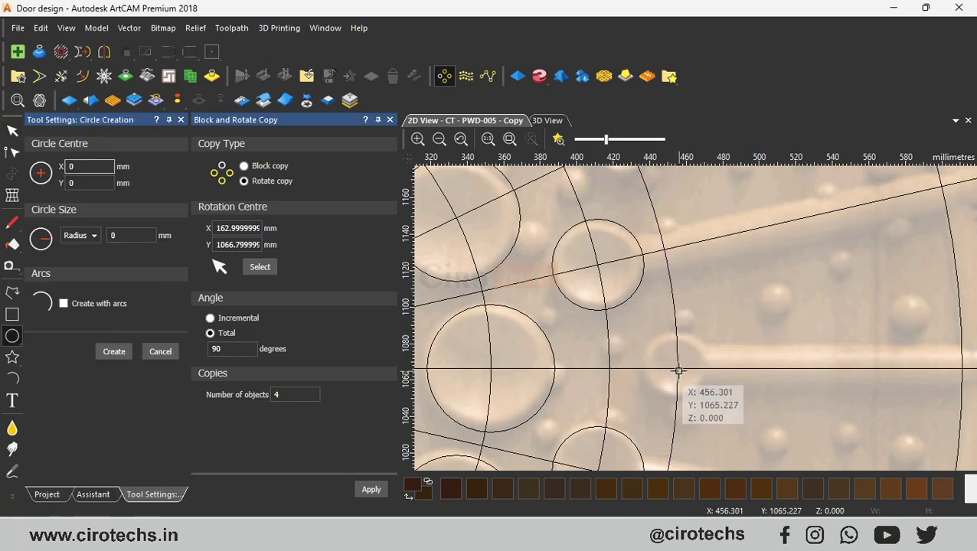
left_click_drag(678, 369, 700, 345)
scroll(693, 341, "down", 3)
key("Escape")
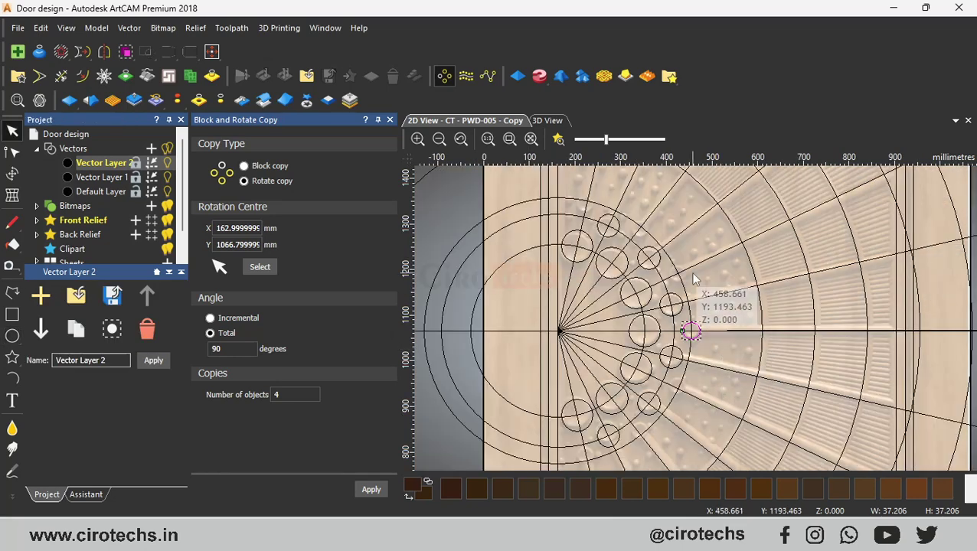
Step: Copy the 37 mm boss circle onto the three smallest-boss intersections above the horizontal on the 585 mm guide circle
scroll(674, 253, "up", 2)
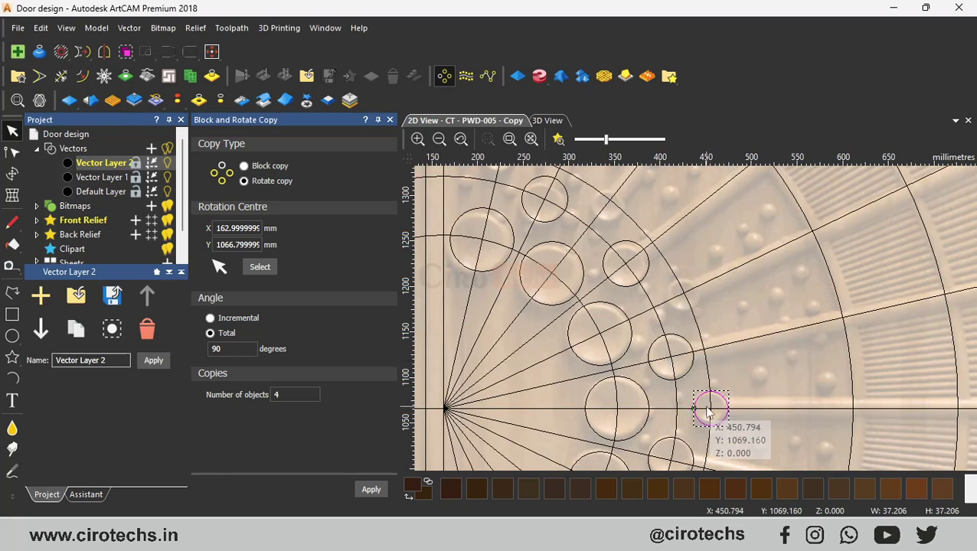
left_click_drag(709, 408, 609, 202, "ctrl")
scroll(616, 218, "down", 1)
scroll(617, 200, "up", 1)
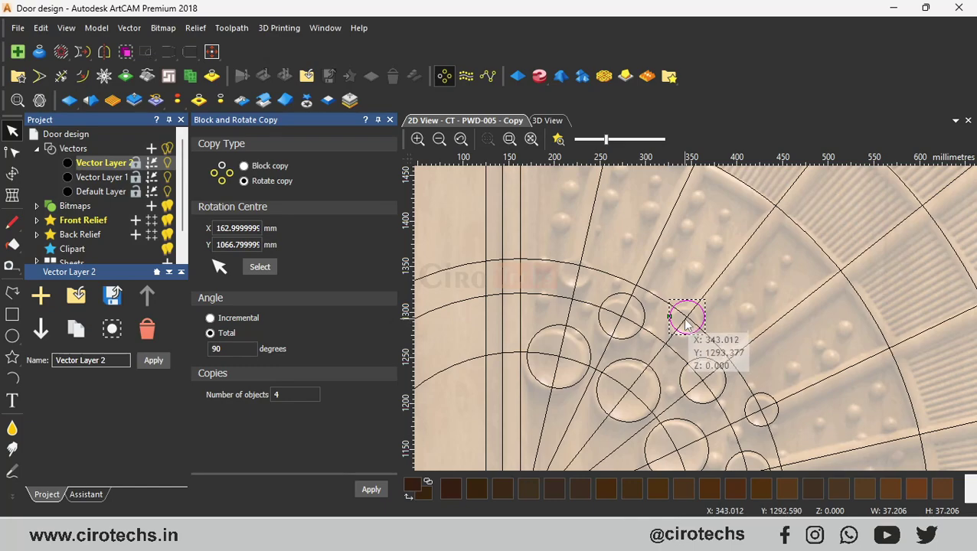
left_click_drag(688, 318, 576, 265, "ctrl")
scroll(729, 357, "down", 2)
scroll(729, 357, "up", 2)
scroll(702, 398, "down", 2)
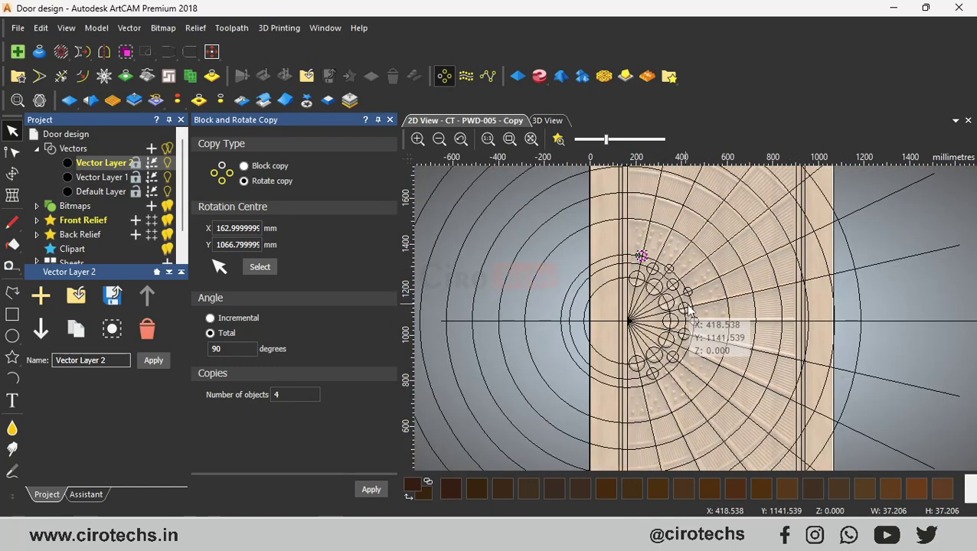
Step: Copy the 37 mm boss circle onto the three matching intersections below the horizontal on the 585 mm guide circle
scroll(650, 326, "up", 2)
scroll(695, 344, "down", 1)
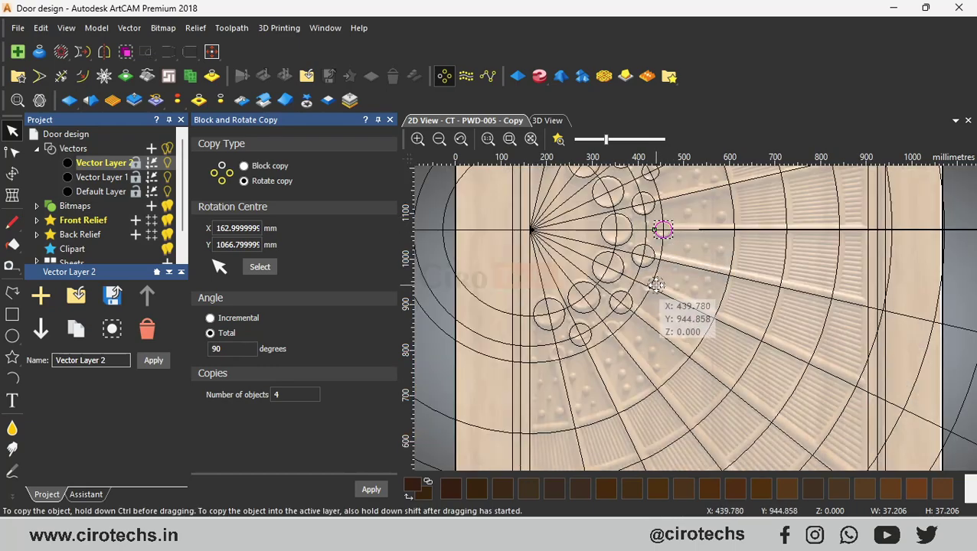
left_click_drag(651, 288, 650, 288, "ctrl")
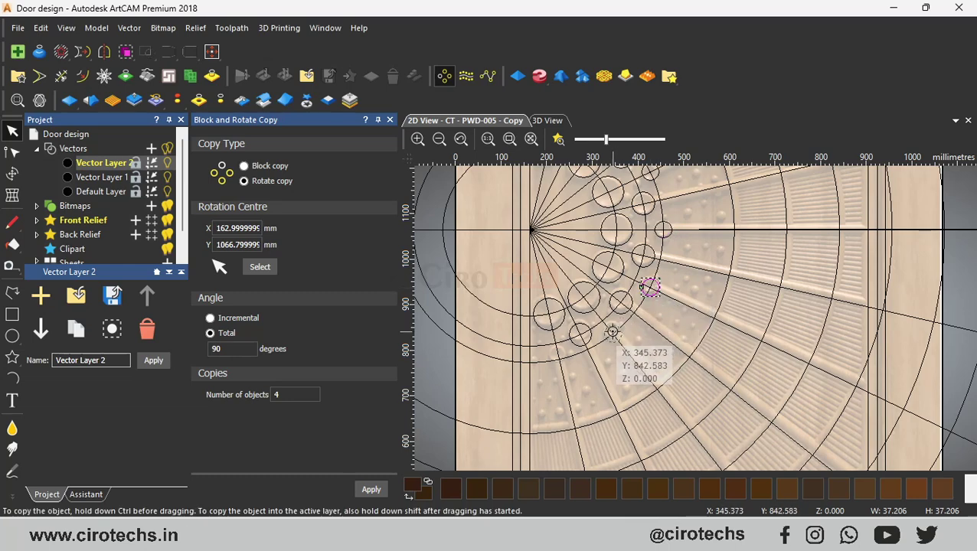
left_click_drag(612, 332, 613, 333, "ctrl")
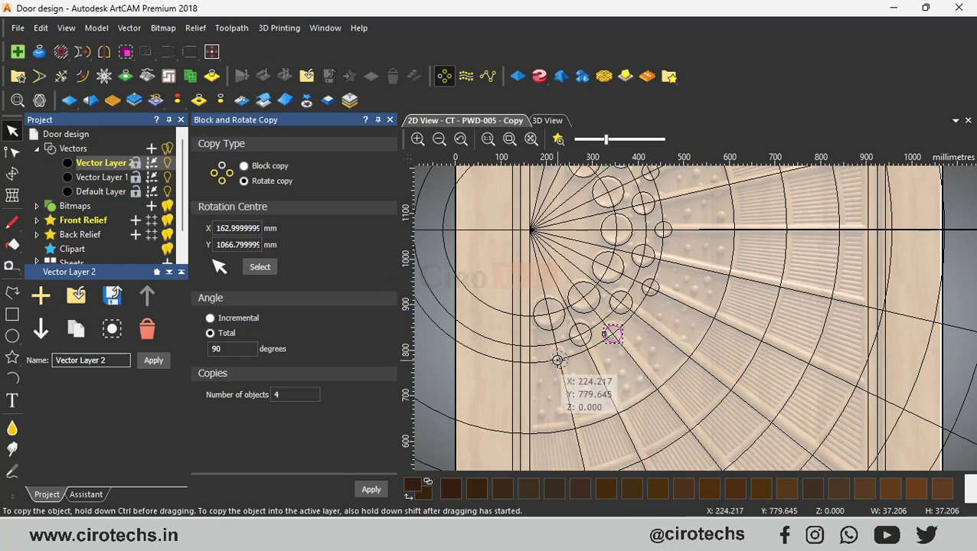
left_click(622, 349)
Step: Examine the three rings of boss circles, the remaining small studs and the ribbed bands of the fan against the bitmap
scroll(635, 345, "down", 1)
scroll(695, 254, "up", 1)
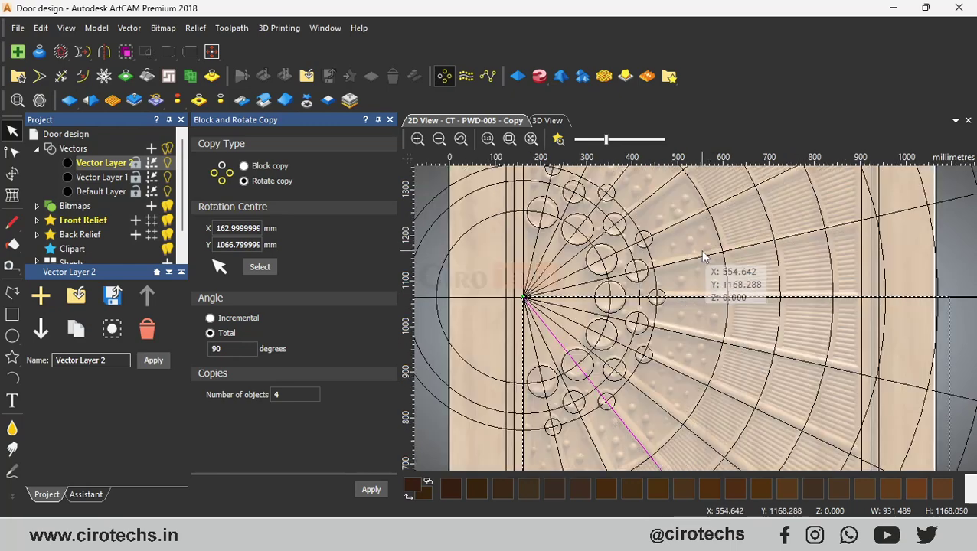
scroll(673, 284, "down", 1)
scroll(640, 302, "up", 1)
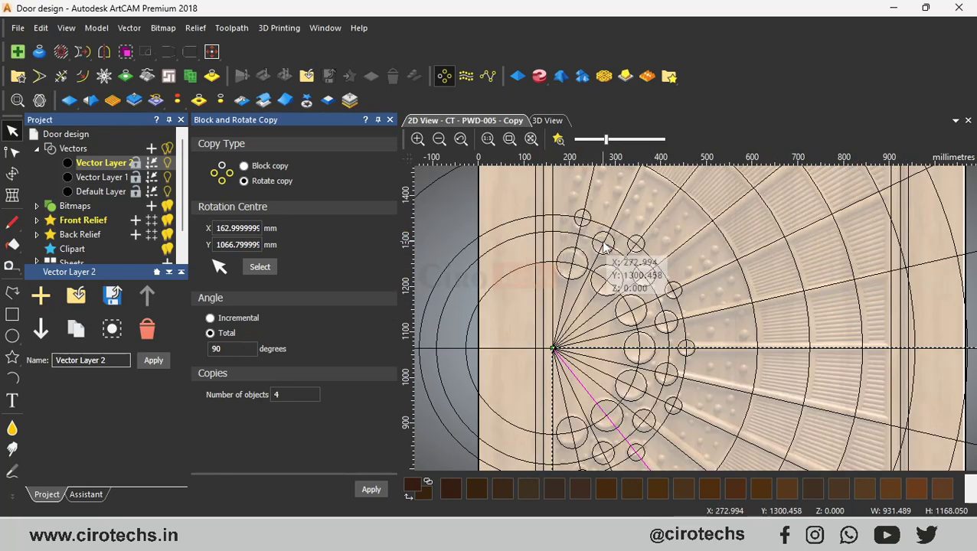
scroll(609, 251, "up", 1)
scroll(706, 302, "down", 1)
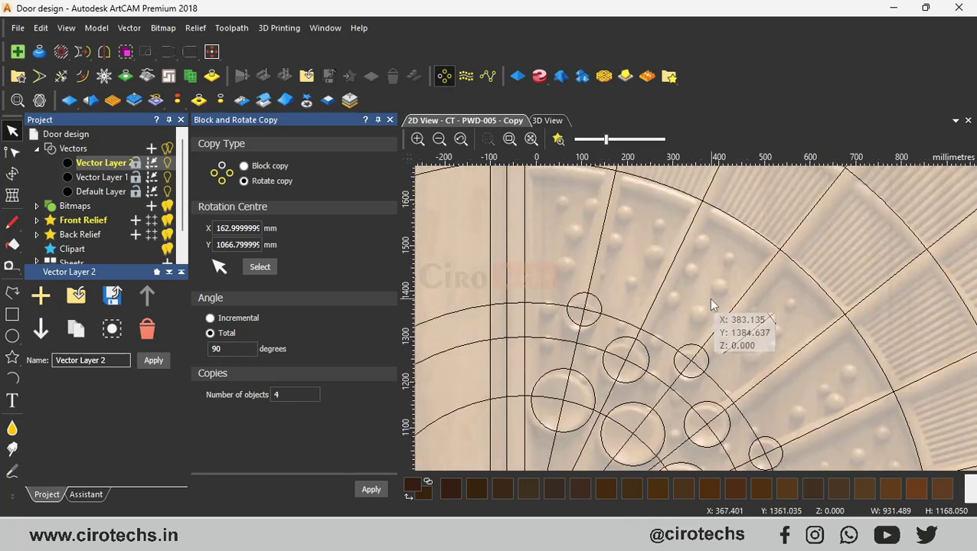
scroll(711, 305, "down", 1)
scroll(667, 289, "down", 1)
scroll(674, 306, "up", 2)
scroll(743, 431, "up", 2)
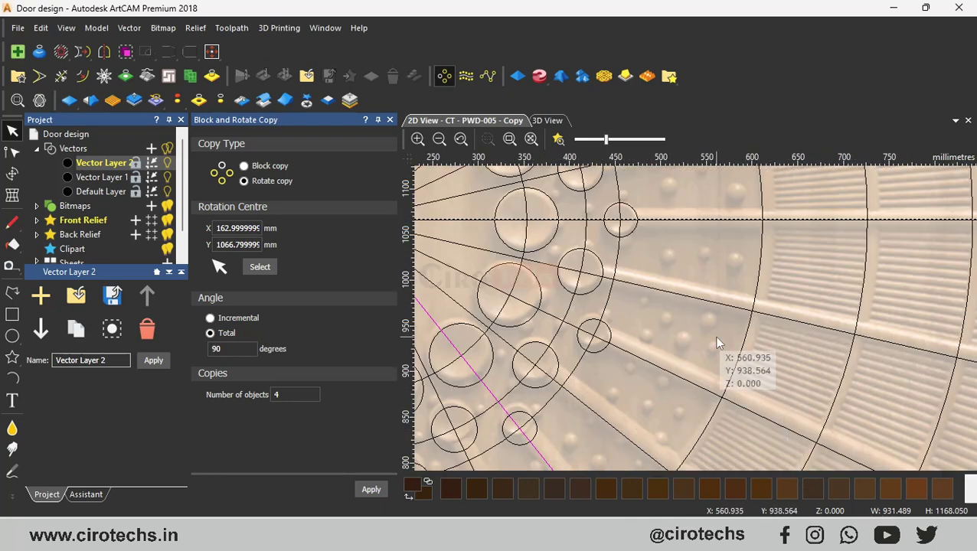
scroll(720, 346, "down", 3)
scroll(708, 221, "up", 2)
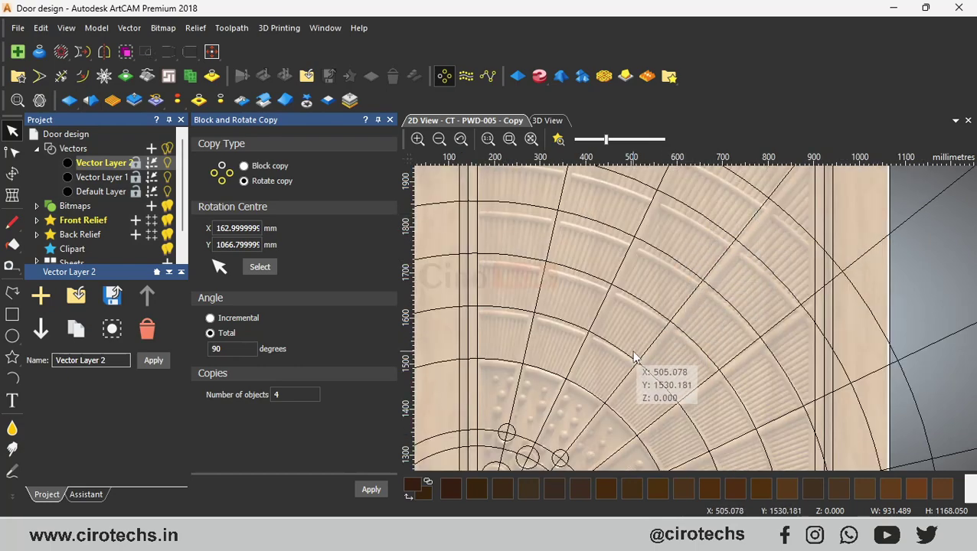
Step: Save the door design model with its guide circles and boss circles
scroll(708, 222, "down", 2)
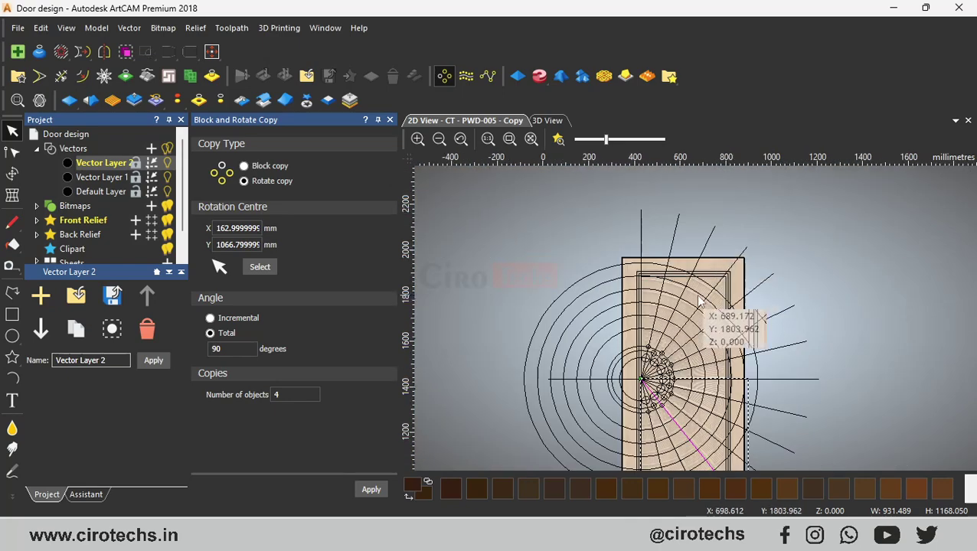
scroll(699, 302, "up", 2)
scroll(694, 298, "down", 4)
key("ctrl+s")
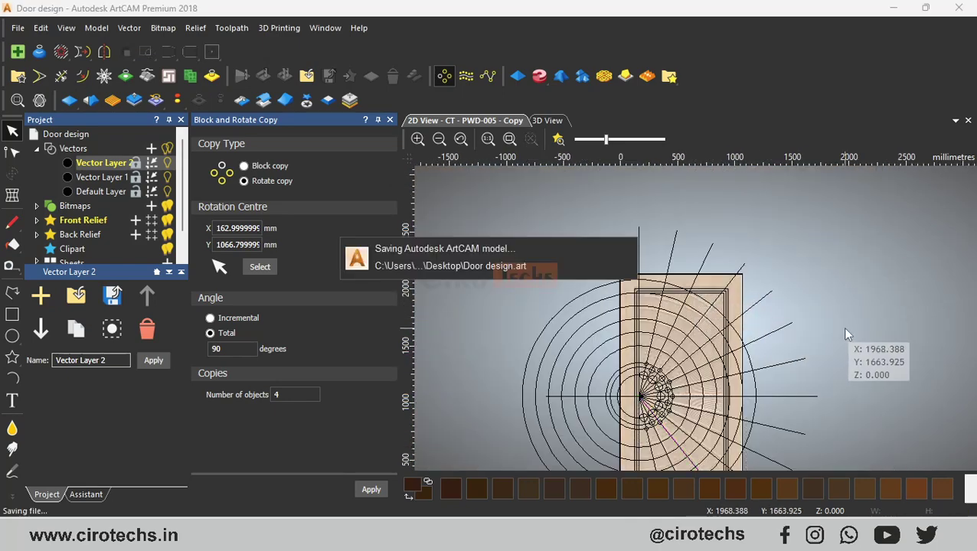
Step: Create a new vector layer in the door design
scroll(662, 417, "up", 2)
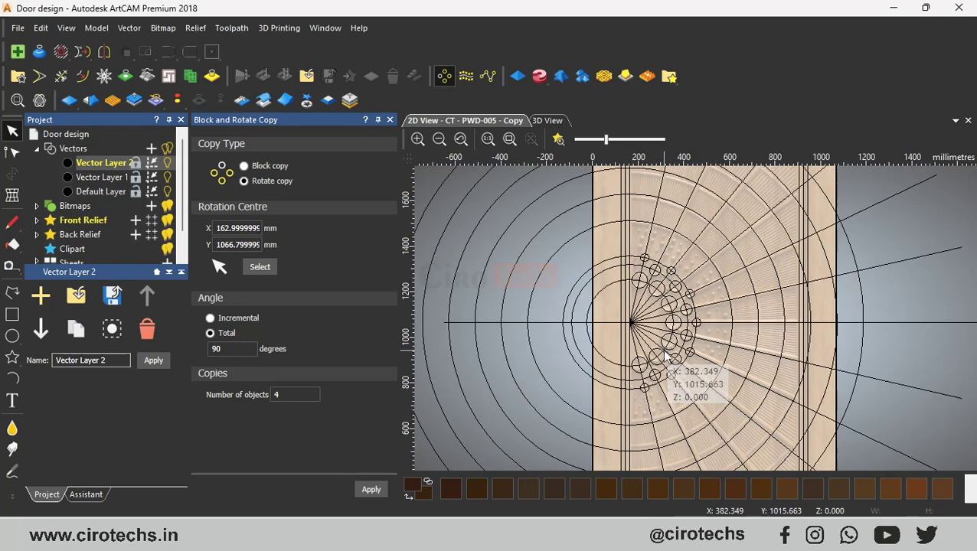
scroll(630, 337, "up", 2)
scroll(633, 334, "down", 4)
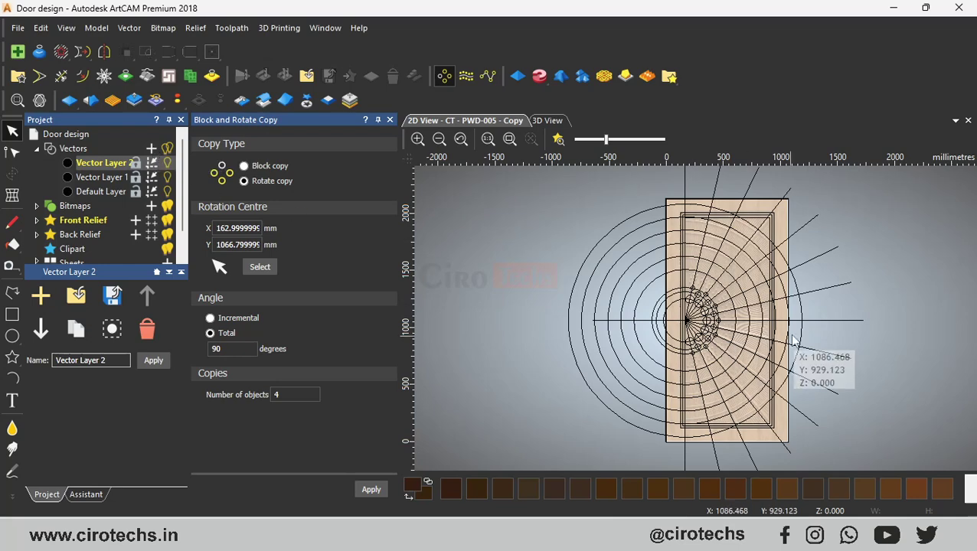
scroll(635, 341, "up", 3)
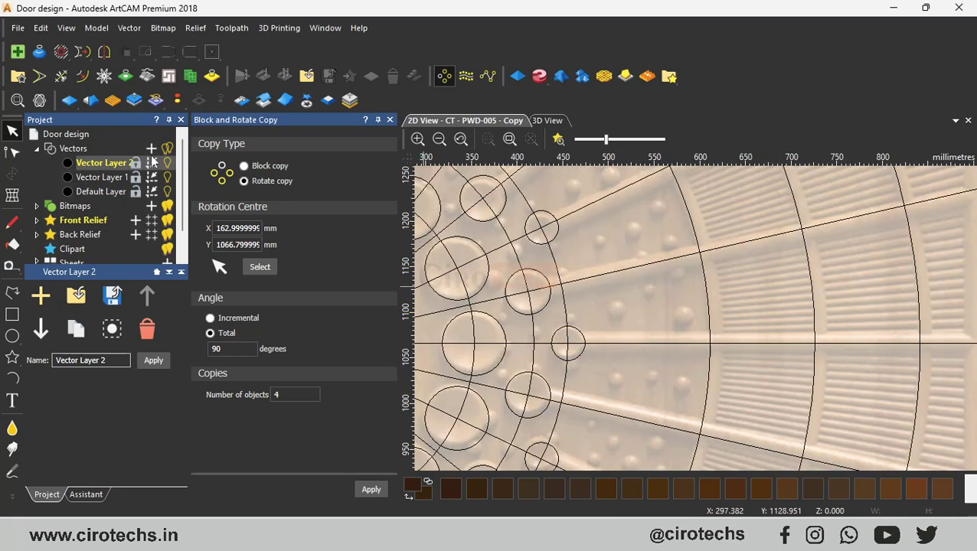
left_click(151, 148)
scroll(696, 317, "down", 4)
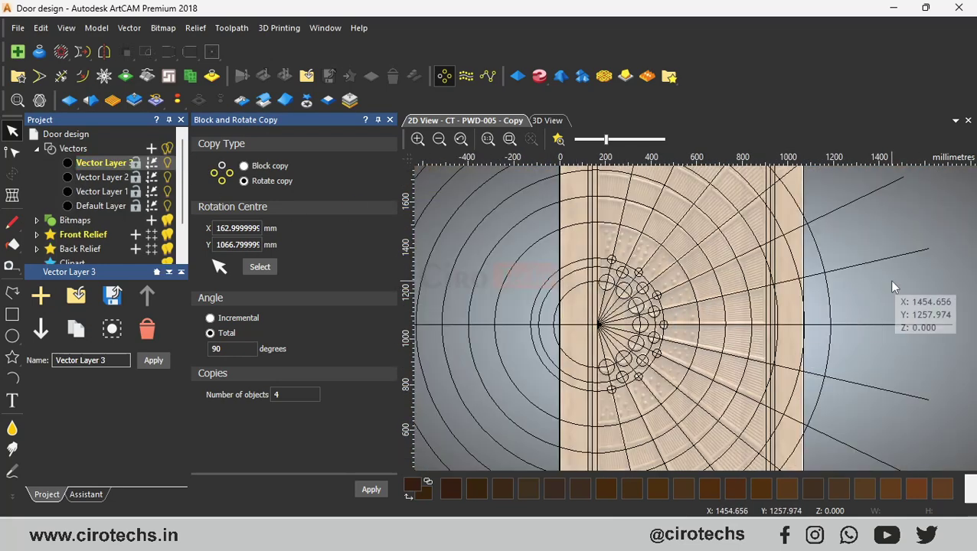
scroll(645, 373, "up", 2)
scroll(643, 366, "down", 2)
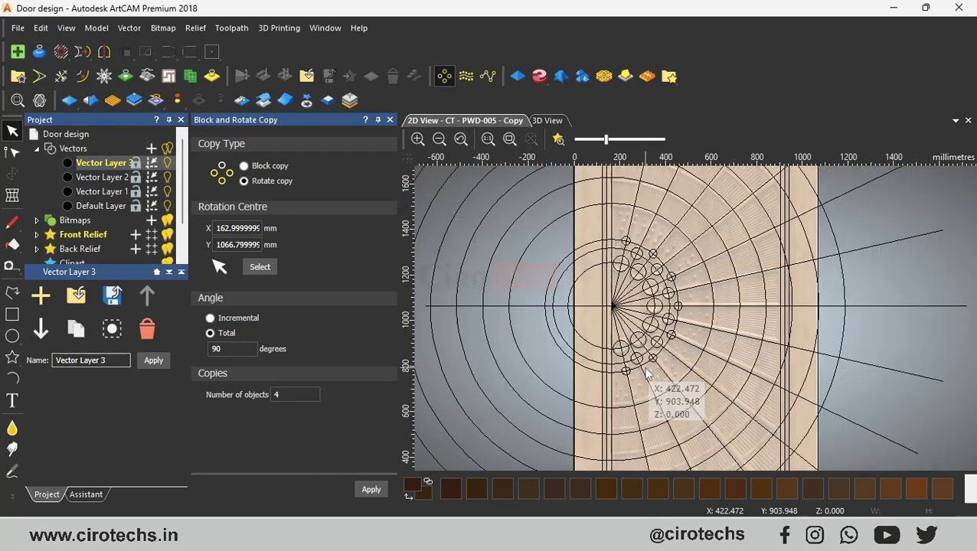
scroll(611, 381, "up", 2)
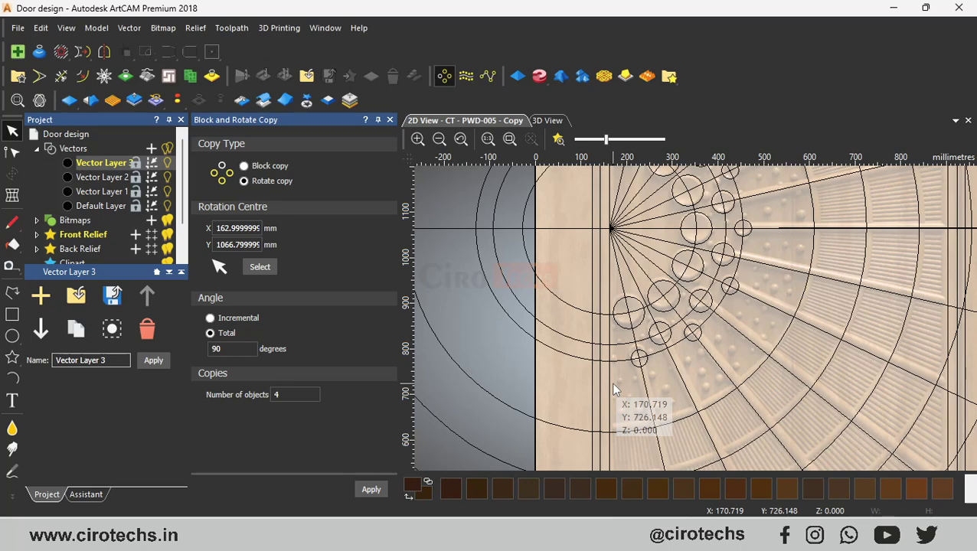
left_click(585, 359)
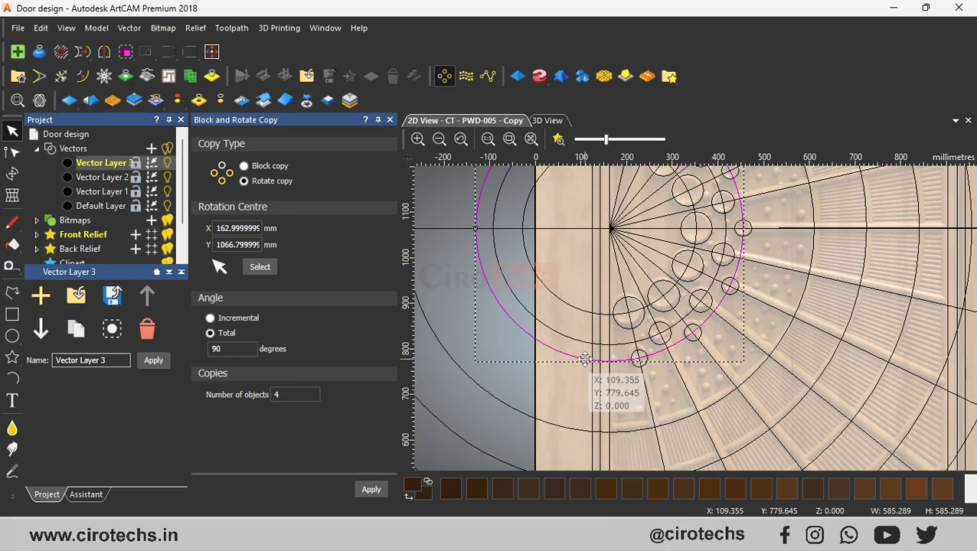
left_click(562, 426, "shift")
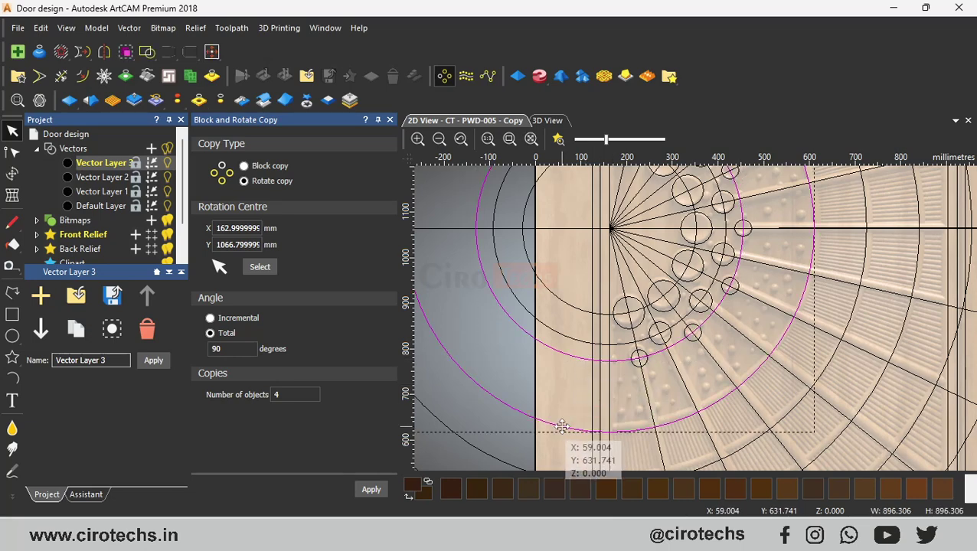
scroll(562, 427, "down", 3)
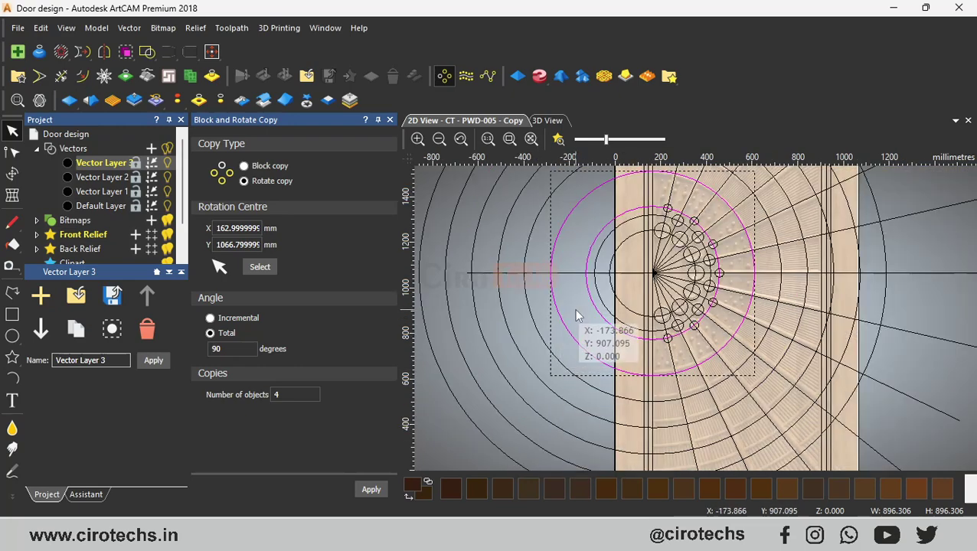
left_click(593, 321)
Step: Select the innermost circle through the large bosses together with the circle around the outer edge of the studded band
scroll(690, 337, "up", 3)
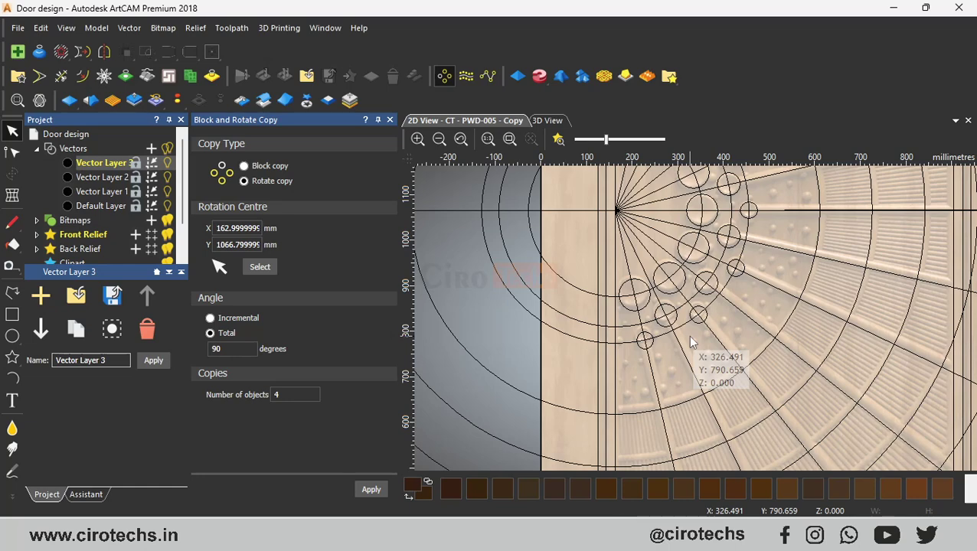
left_click(588, 293)
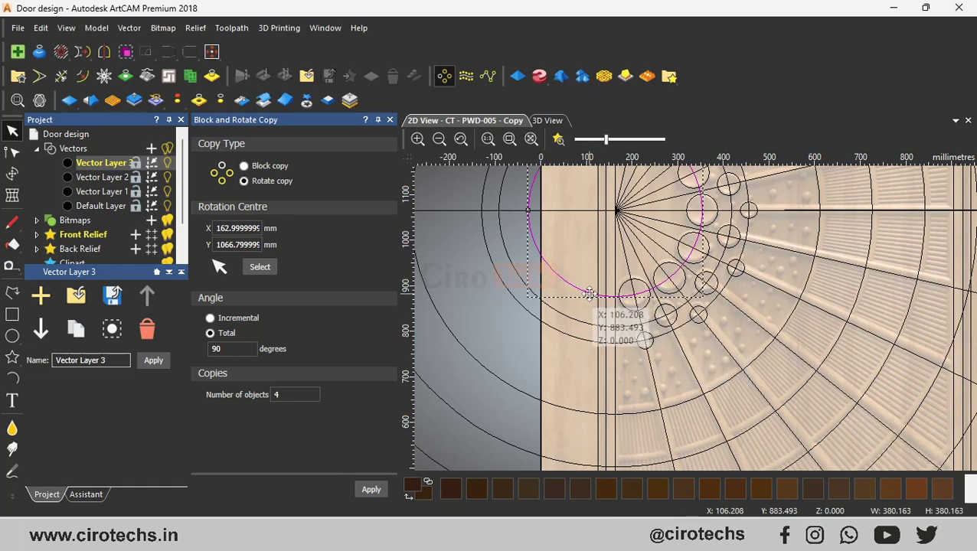
left_click(583, 416, "shift")
scroll(583, 413, "up", 1)
scroll(654, 387, "down", 1)
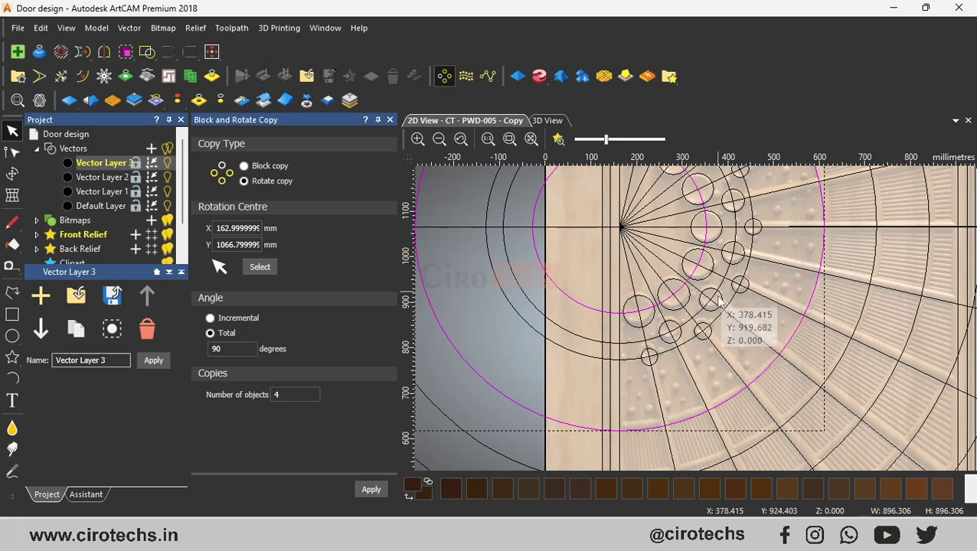
Step: Examine how the circles and radial lines follow the studded panels of the door's sunburst relief
scroll(697, 310, "down", 1)
scroll(695, 311, "up", 2)
scroll(720, 314, "down", 1)
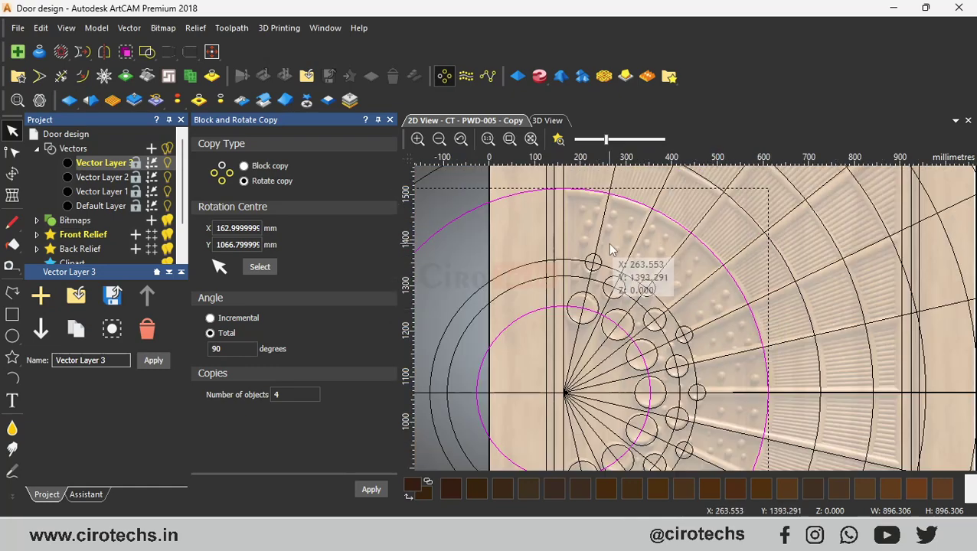
scroll(594, 234, "up", 1)
scroll(769, 329, "down", 1)
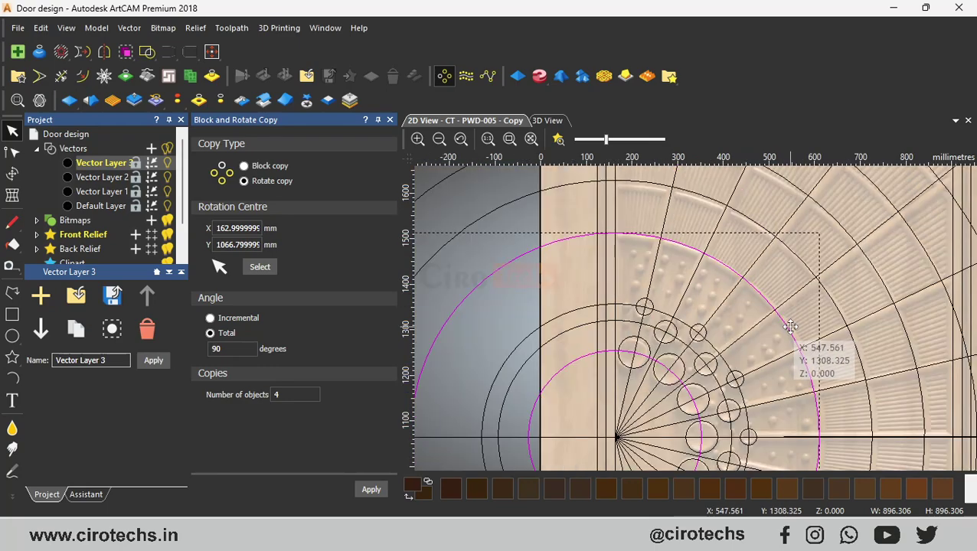
scroll(776, 375, "up", 1)
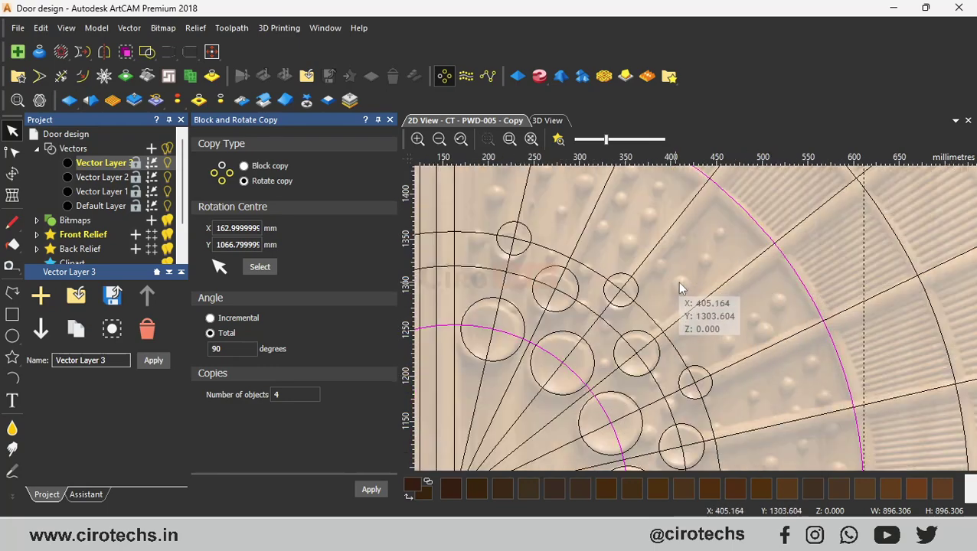
scroll(678, 306, "down", 2)
scroll(716, 390, "up", 1)
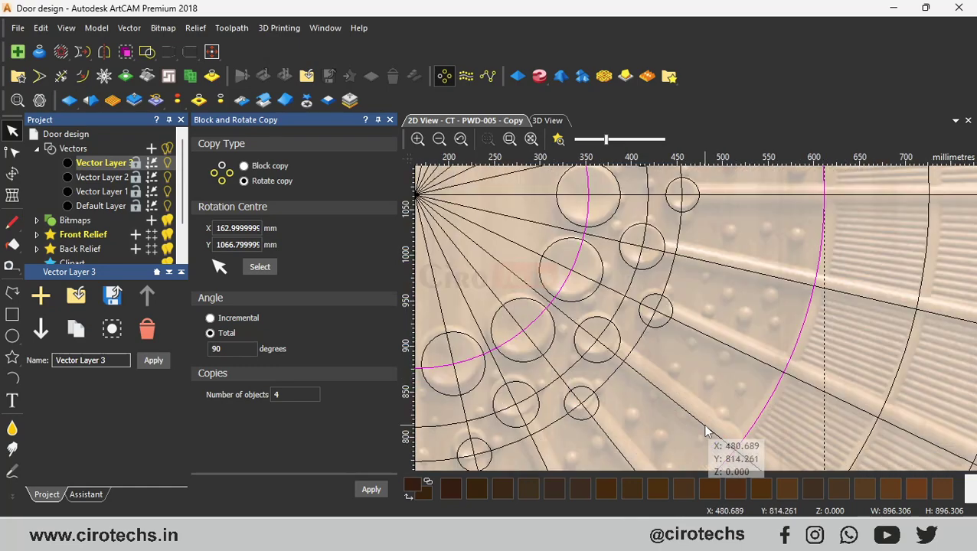
scroll(708, 413, "down", 1)
scroll(698, 376, "up", 2)
scroll(694, 364, "down", 1)
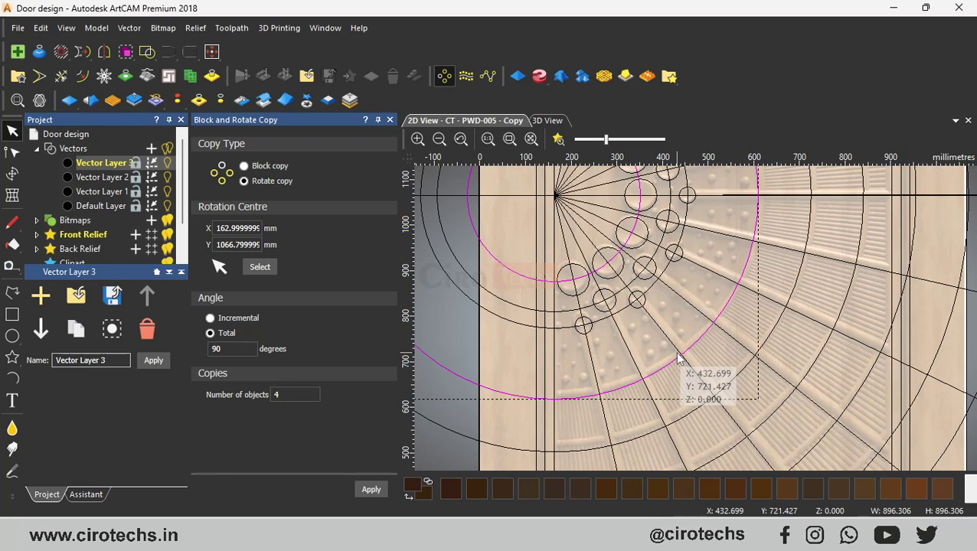
scroll(677, 358, "down", 2)
scroll(683, 257, "up", 1)
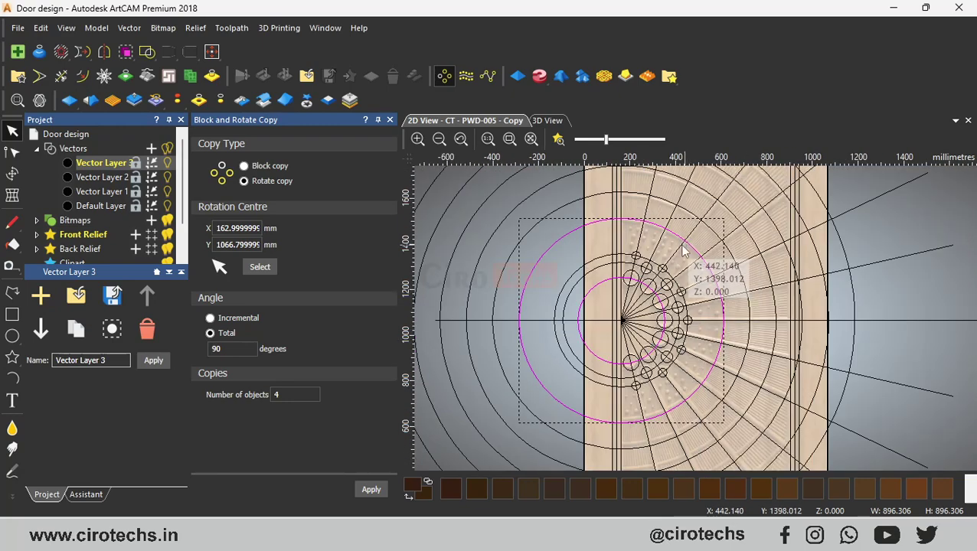
scroll(581, 218, "down", 1)
Step: Join the upper and lower vertical radial lines at the sunburst centre with a smooth curve
left_click(579, 198)
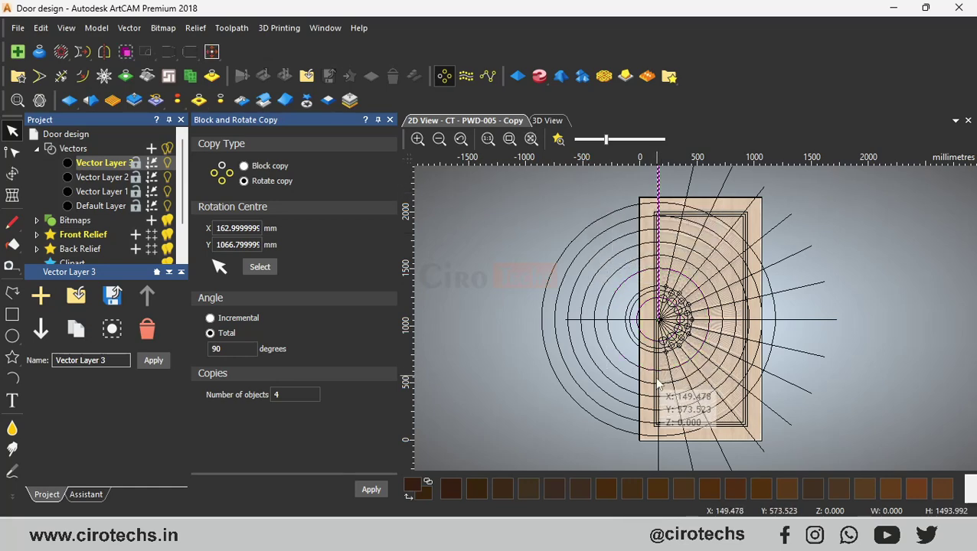
scroll(653, 388, "up", 2)
scroll(691, 377, "down", 2)
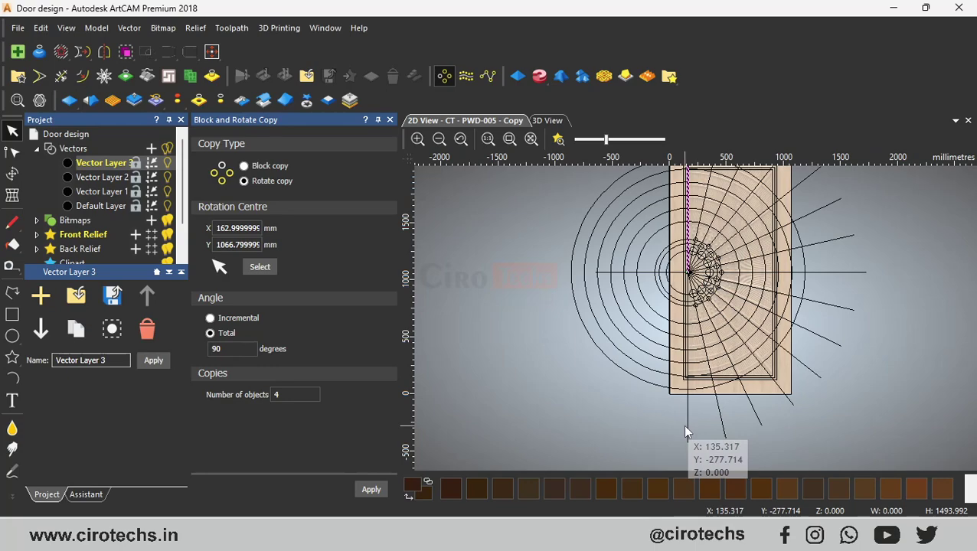
scroll(696, 235, "up", 2)
scroll(696, 235, "down", 3)
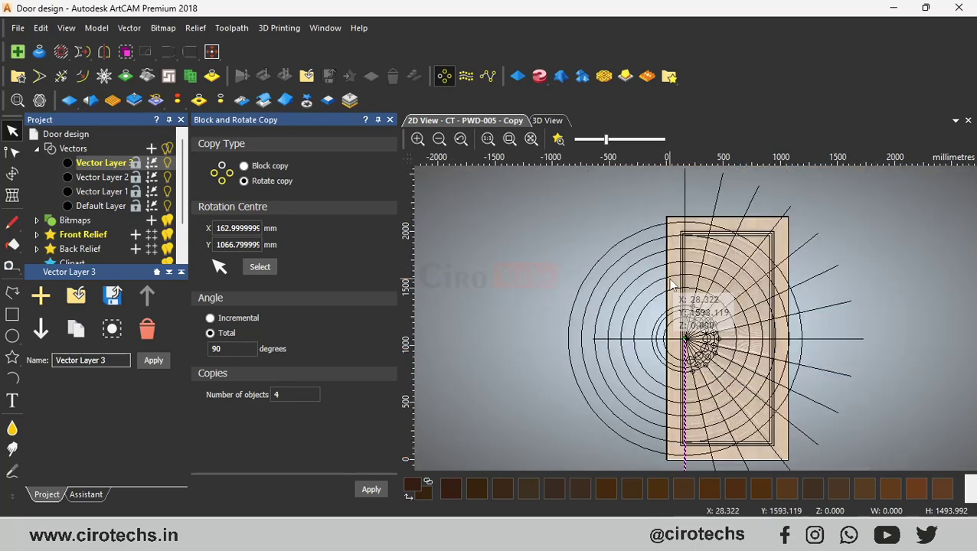
scroll(691, 192, "up", 2)
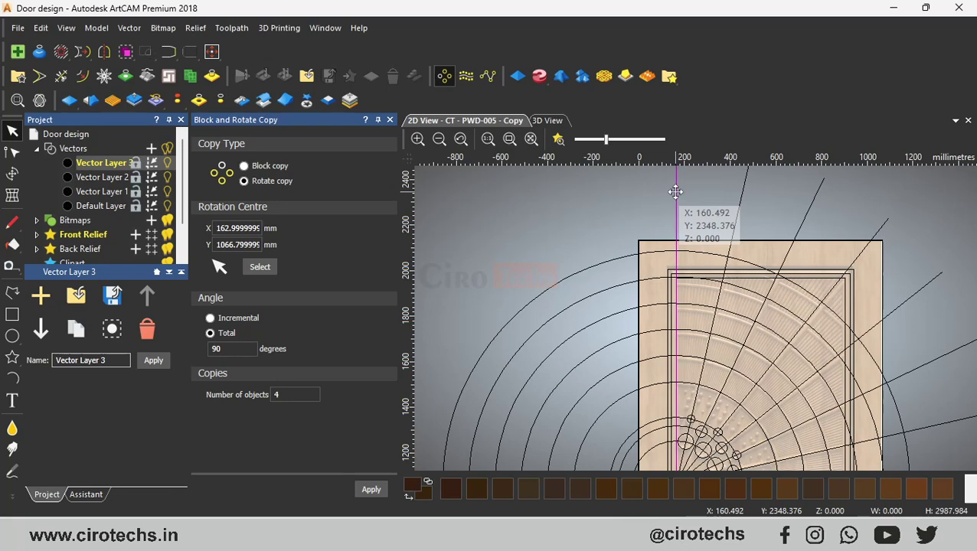
right_click(675, 198)
mouse_move(717, 268)
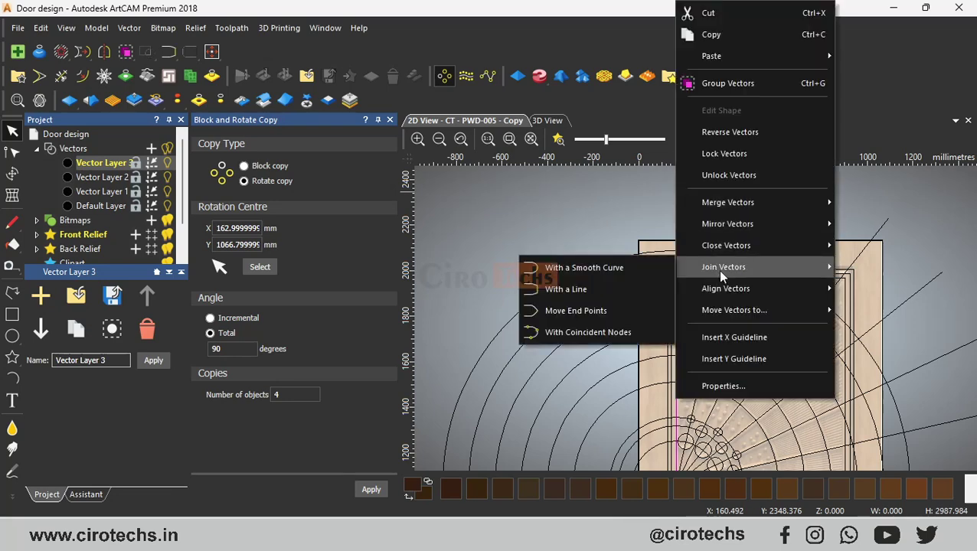
left_click(604, 272)
scroll(708, 425, "down", 2)
scroll(694, 417, "up", 3)
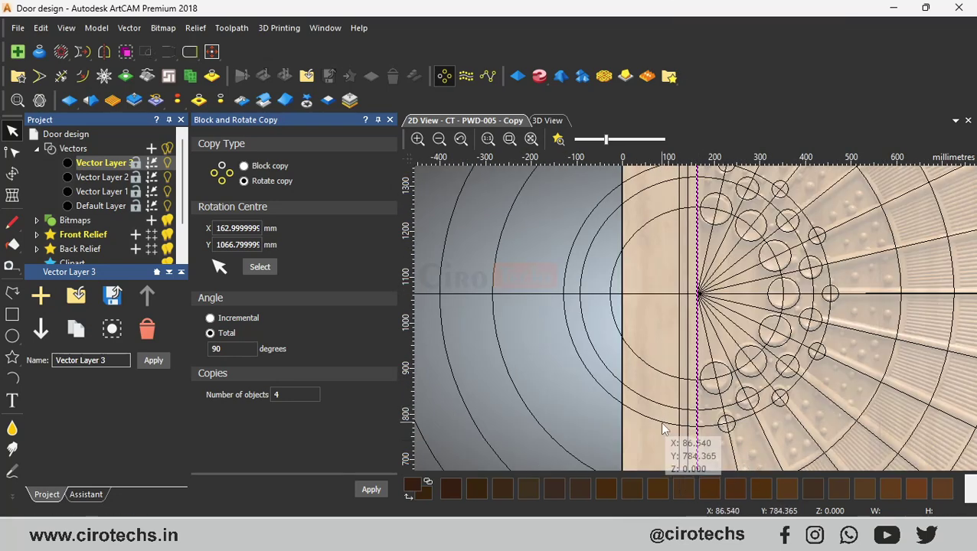
Step: Select the innermost circle and the circle bounding the studded band as one selection
left_click(675, 374)
scroll(675, 374, "down", 3)
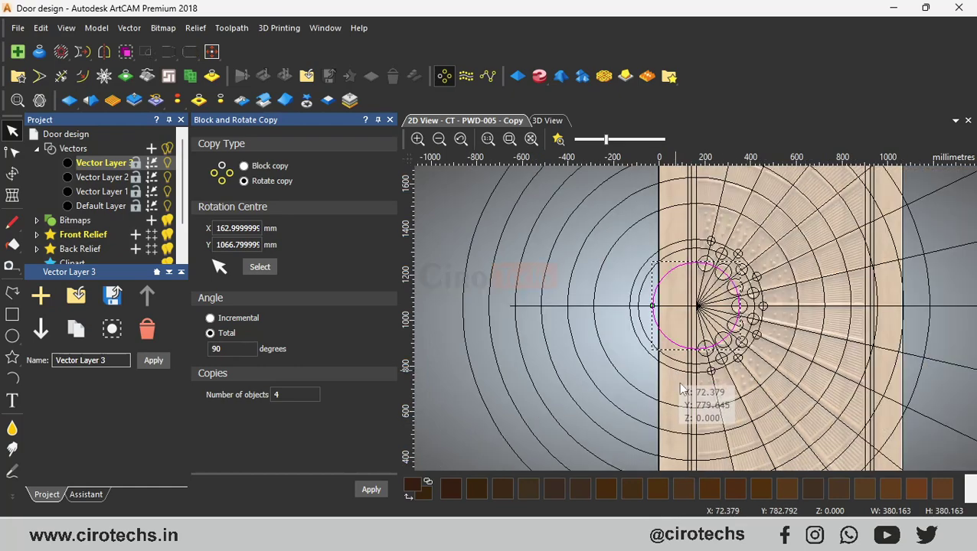
scroll(676, 420, "up", 3)
left_click(690, 395, "shift")
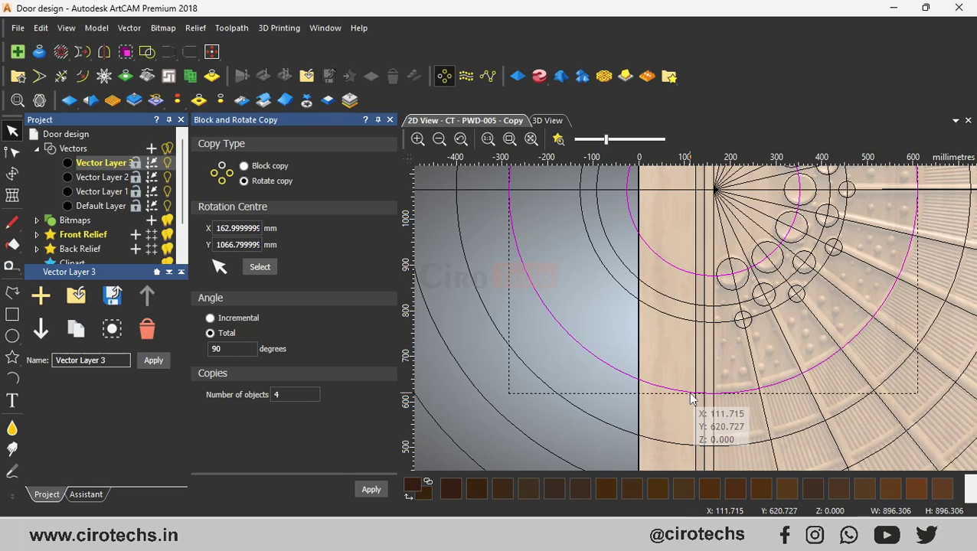
scroll(691, 396, "down", 2)
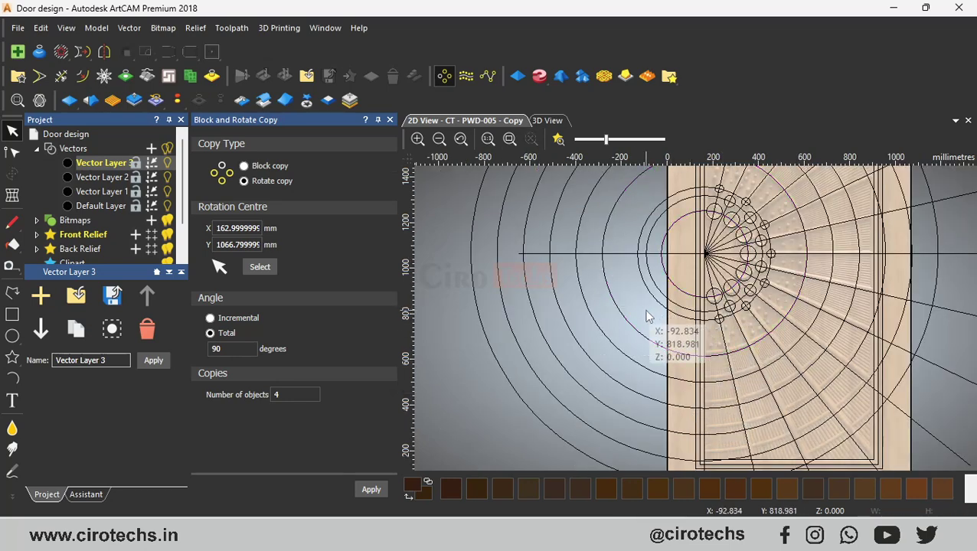
left_click(699, 297)
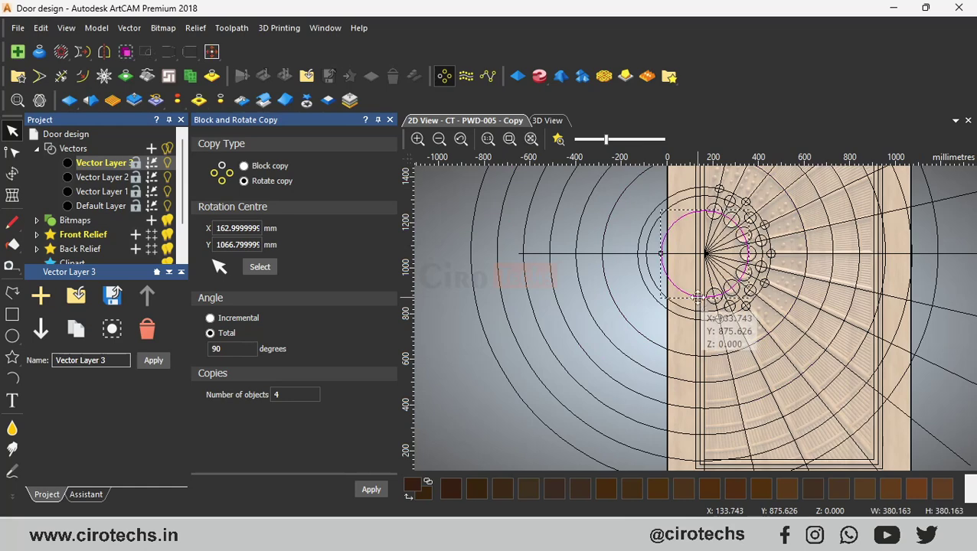
left_click(679, 357)
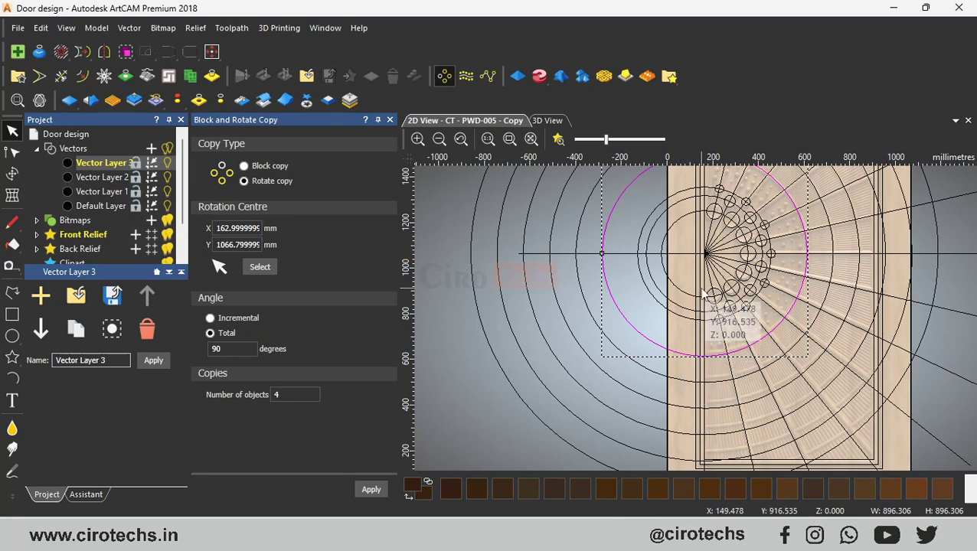
scroll(703, 294, "up", 2)
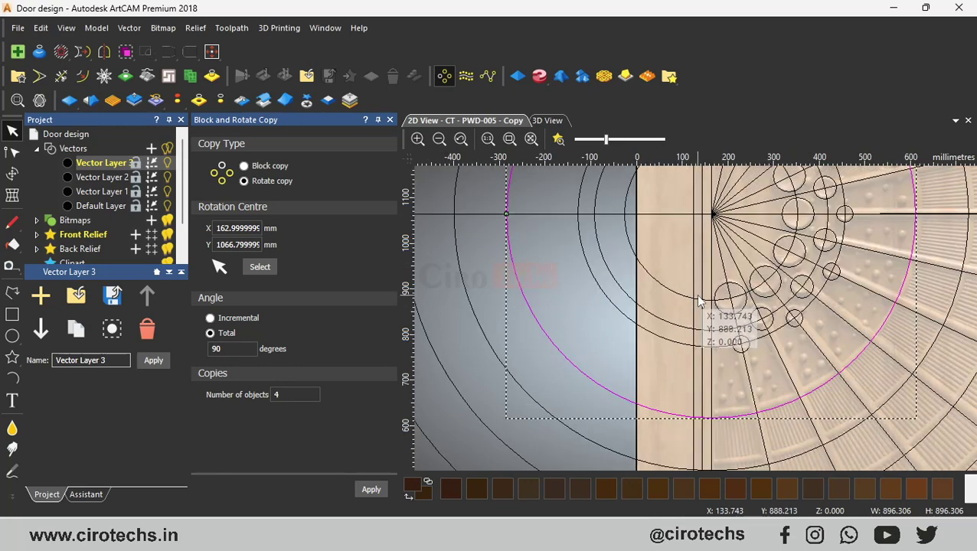
scroll(693, 302, "down", 2)
left_click(682, 303, "shift")
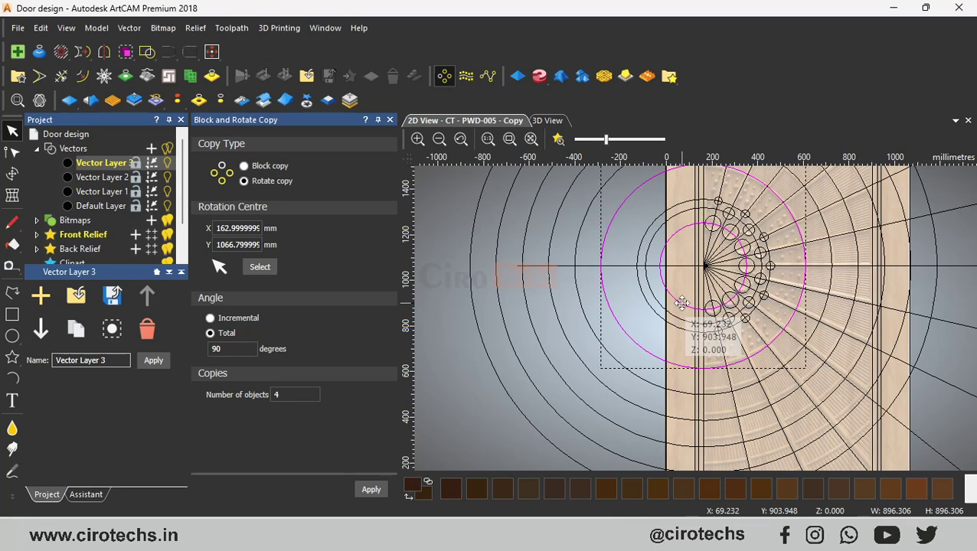
Step: Cut both selected circles at the vertical centre line with node editing, removing their left halves and keeping the right-hand arcs
scroll(685, 314, "up", 2)
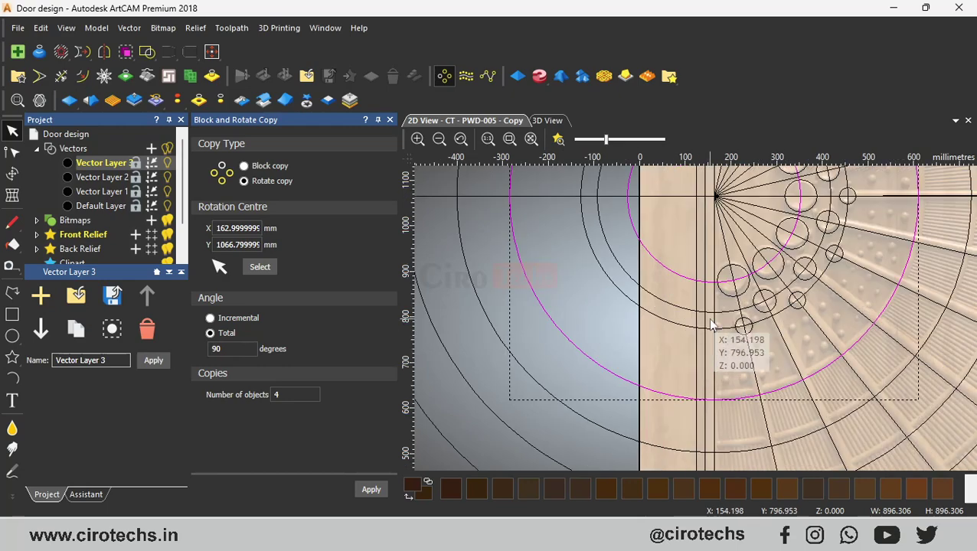
key("n")
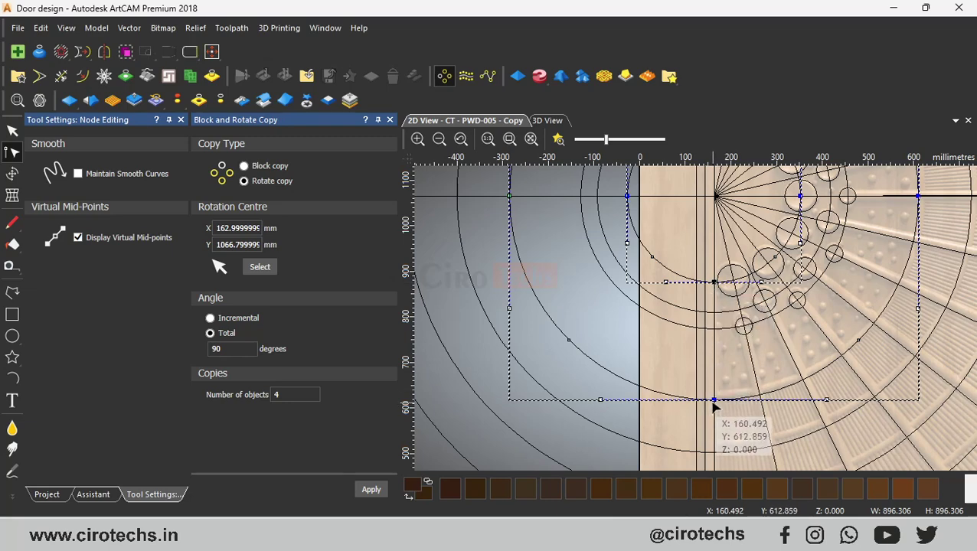
scroll(720, 360, "down", 2)
scroll(700, 245, "up", 2)
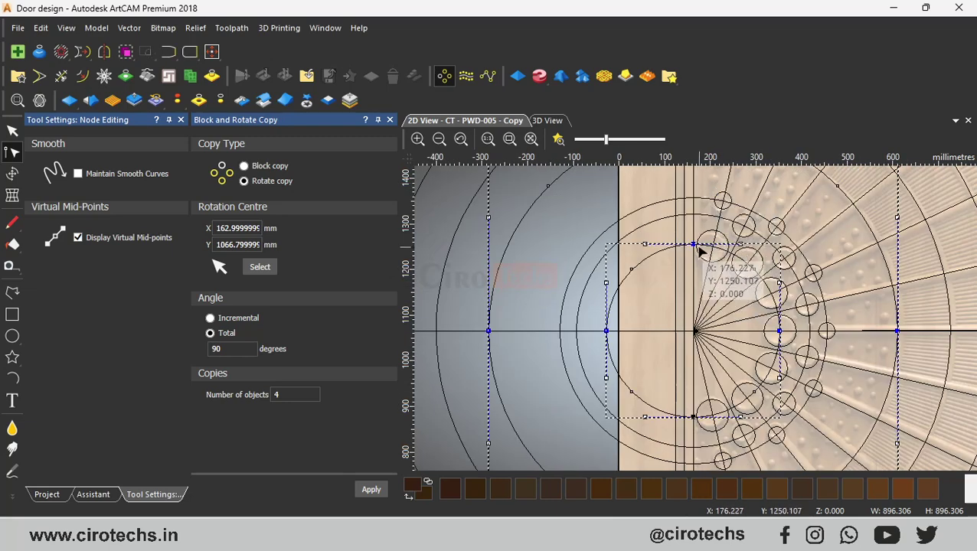
scroll(695, 249, "down", 1)
key("c")
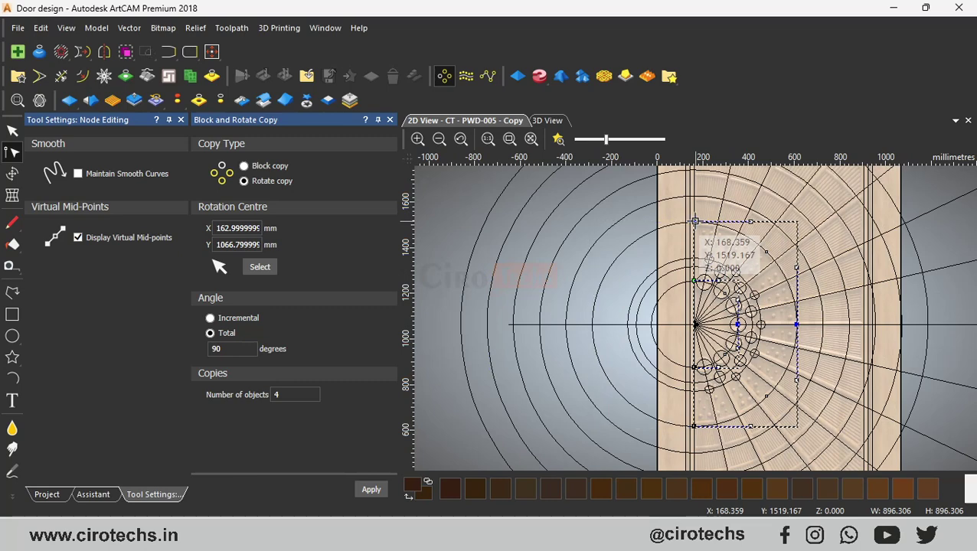
Step: Delete the detached left halves of the two cut circles around the sunburst centre
key("n")
left_click(678, 226)
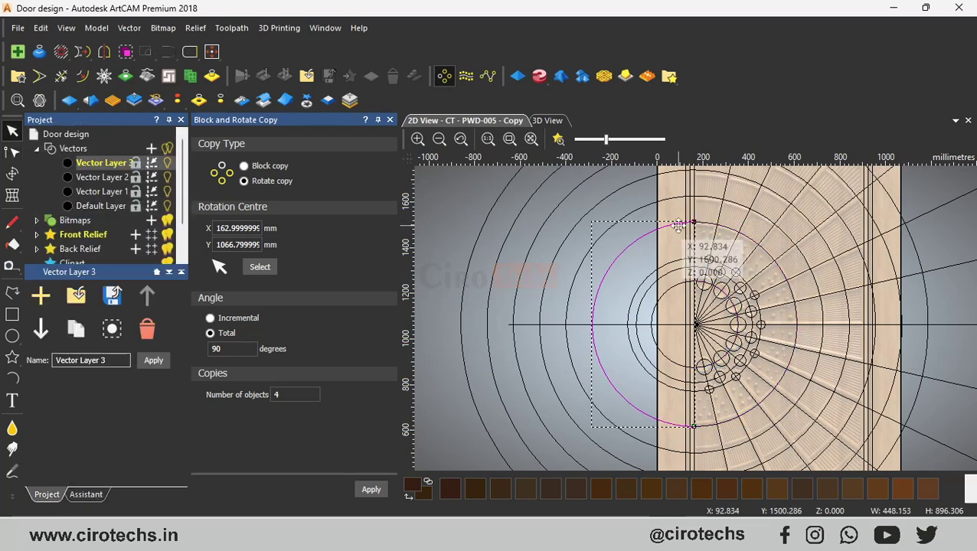
left_click(673, 262)
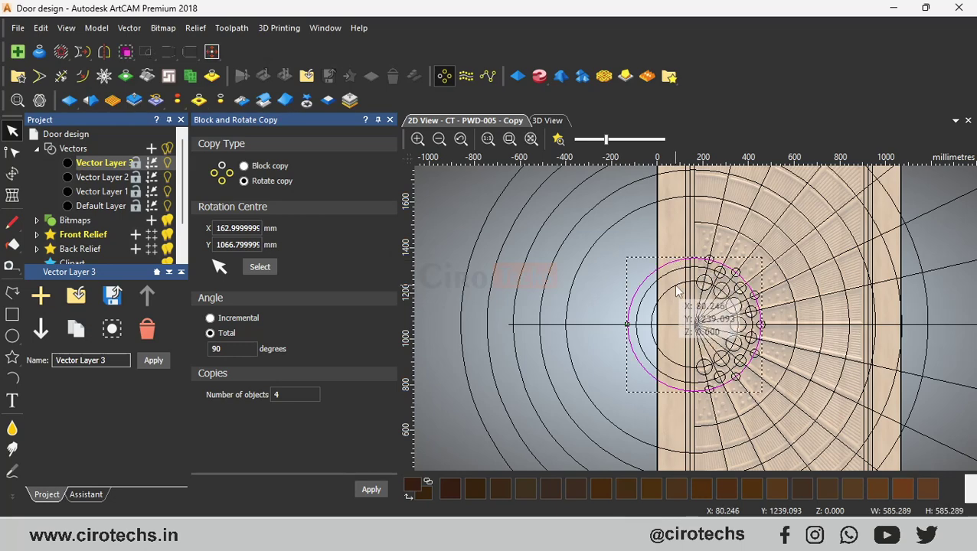
left_click(676, 287)
key("Delete")
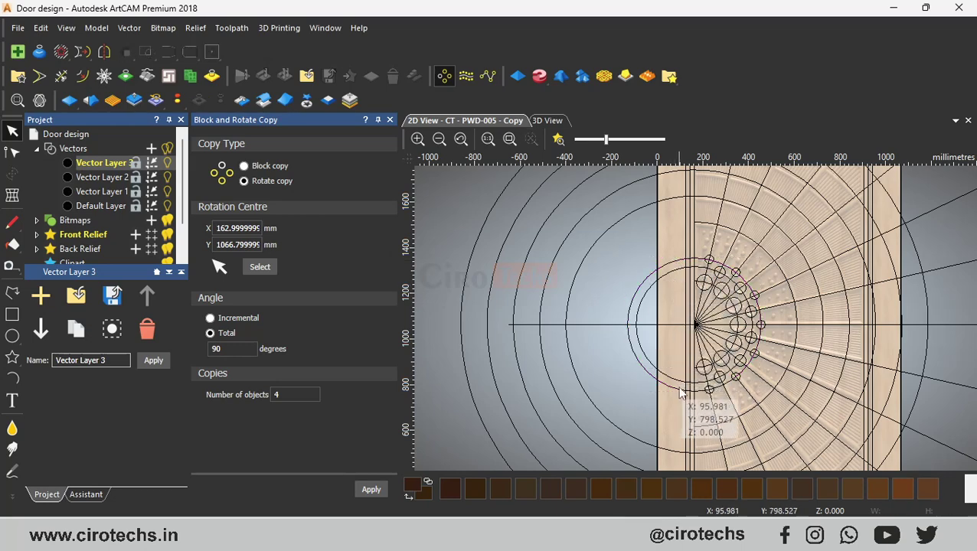
Step: Select the inner and outer right-hand arcs together and close each of them with a straight line
left_click(705, 427)
scroll(705, 429, "up", 2)
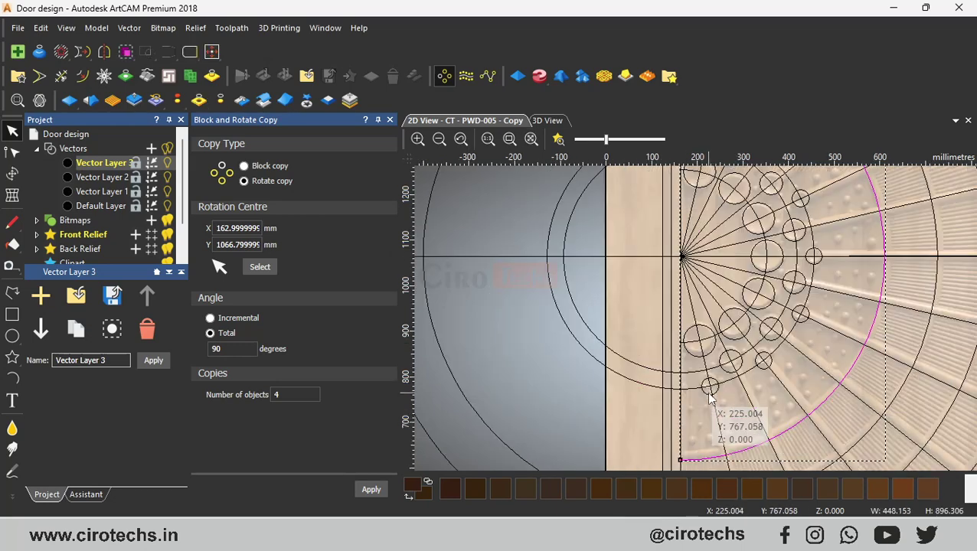
right_click(692, 346)
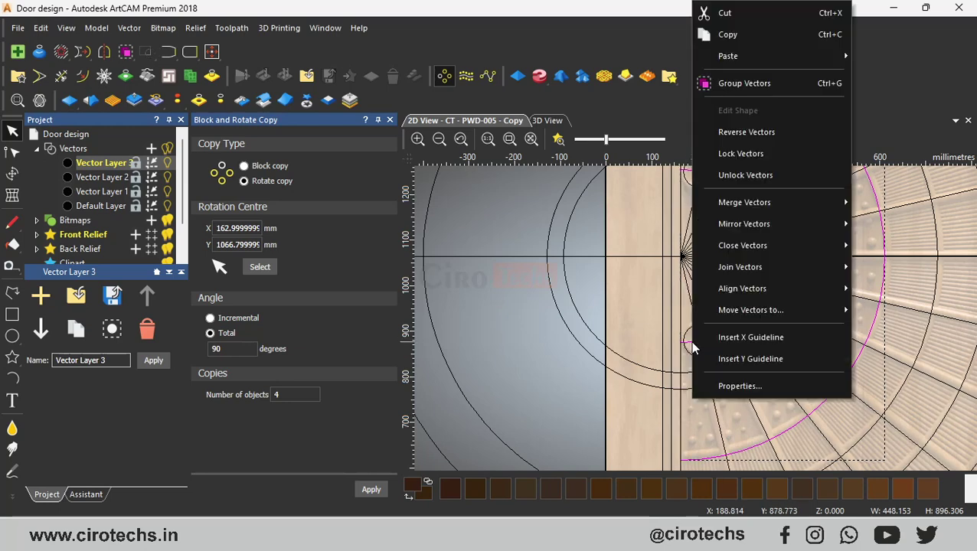
mouse_move(732, 263)
left_click(592, 288)
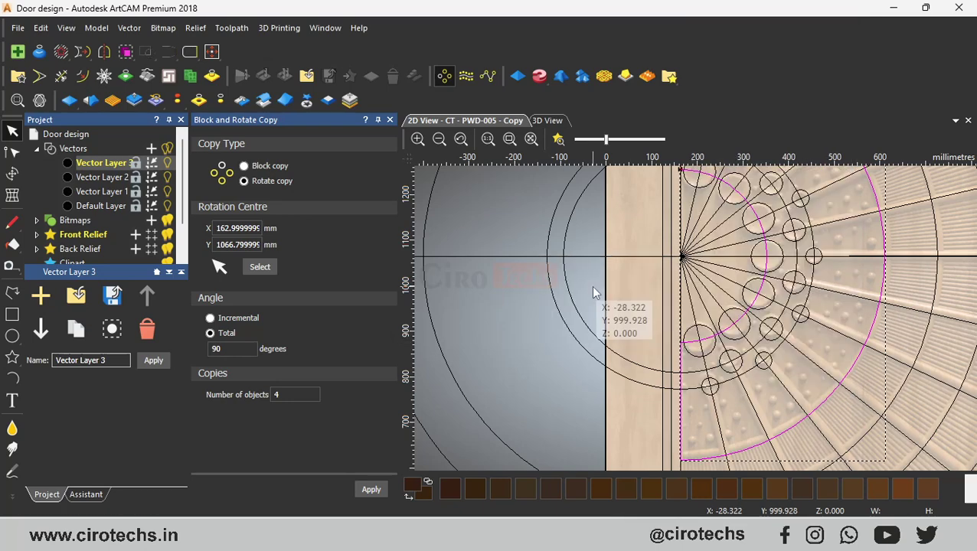
scroll(595, 292, "down", 1)
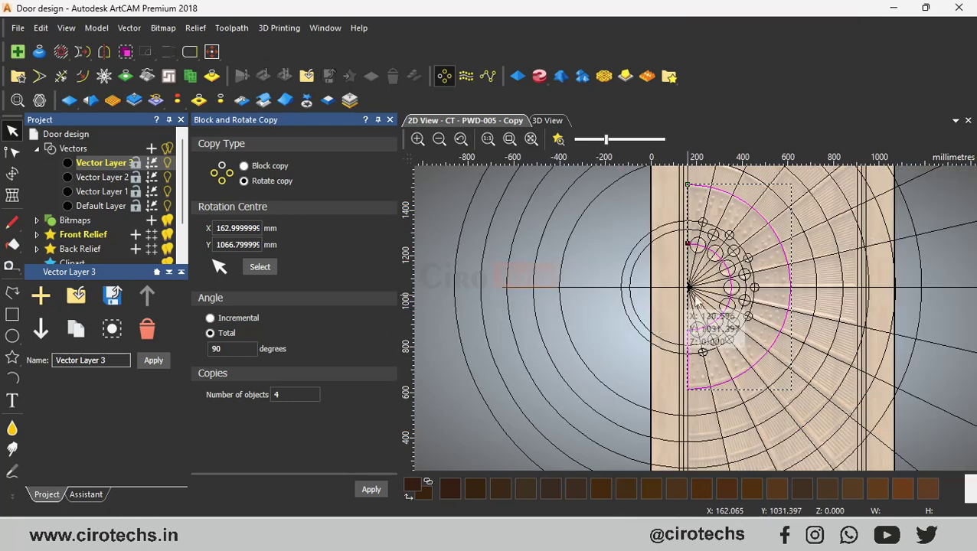
right_click(716, 255)
mouse_move(775, 198)
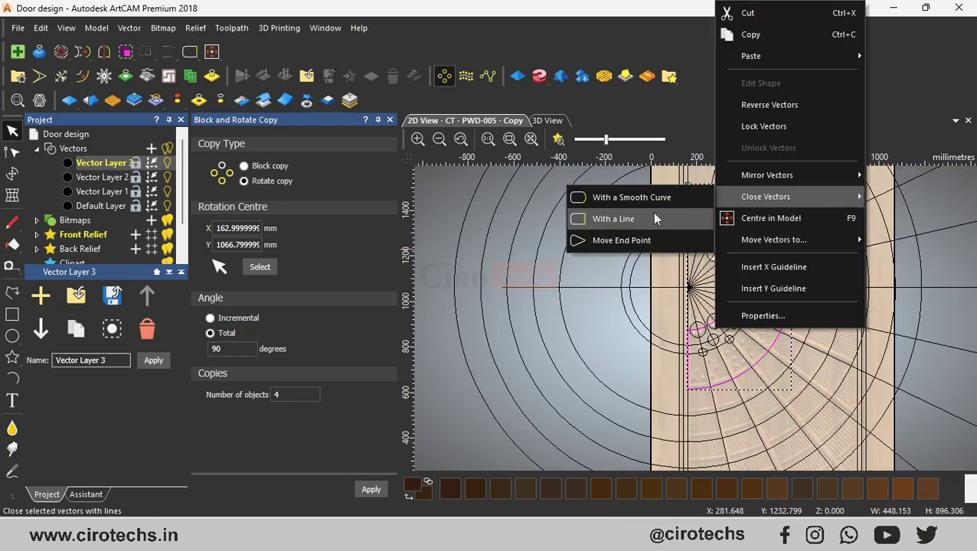
left_click(652, 214)
scroll(719, 333, "up", 1)
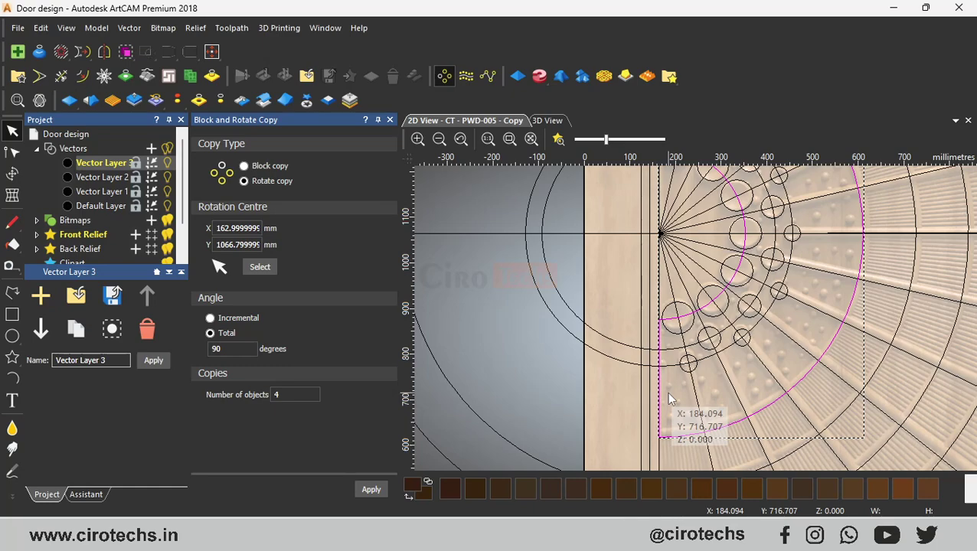
scroll(666, 392, "down", 1)
left_click(644, 375)
Step: Measure the vertical distance from the sunburst centre down to the inner edge of the studded panels
scroll(712, 375, "up", 1)
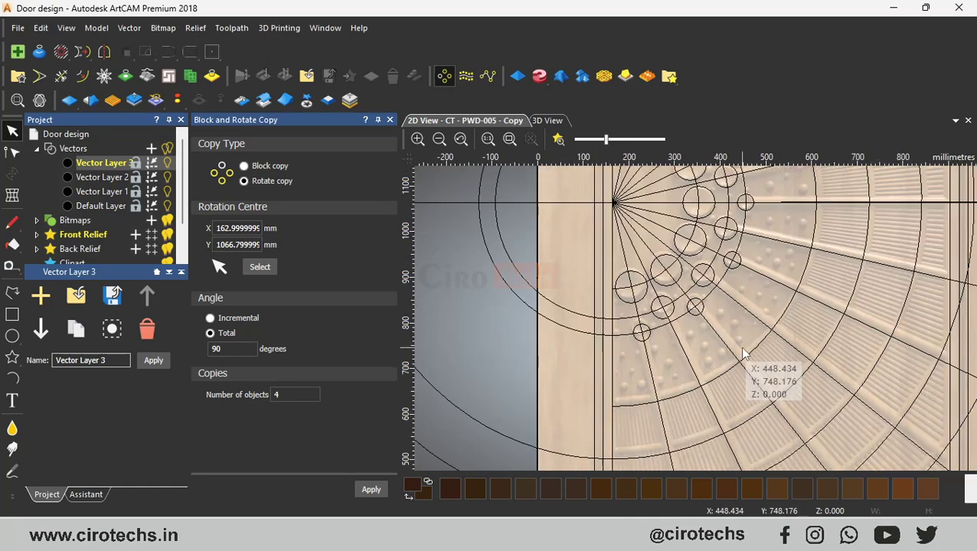
scroll(697, 344, "down", 1)
scroll(693, 276, "up", 1)
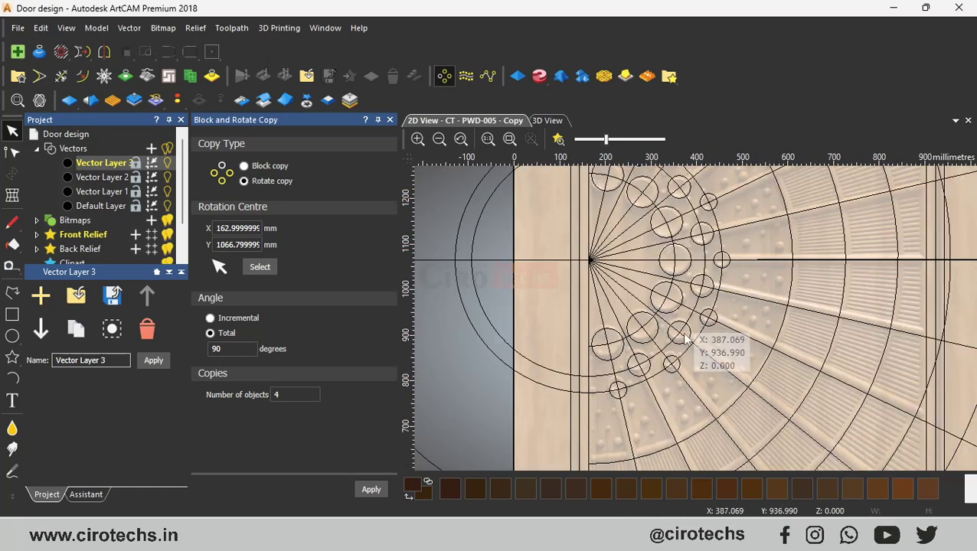
left_click(595, 391)
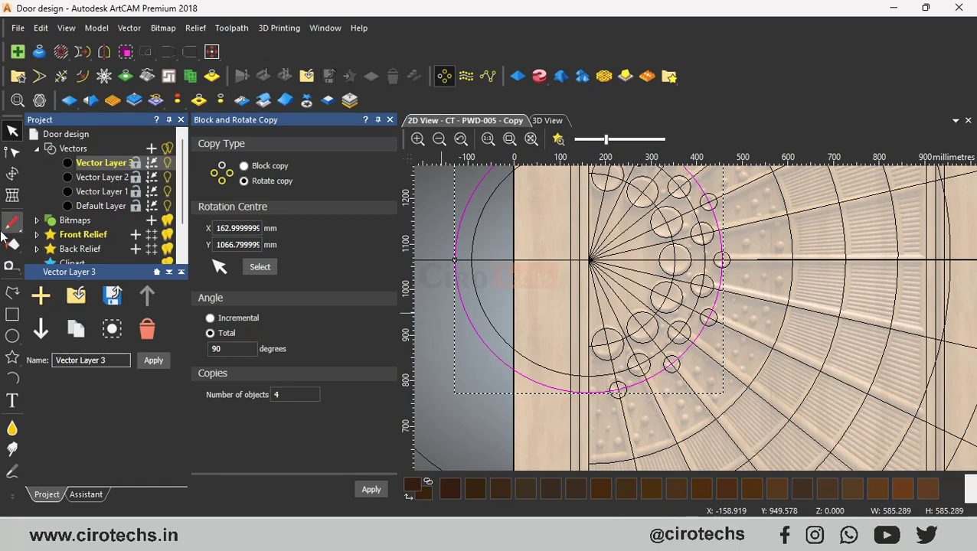
left_click(10, 265)
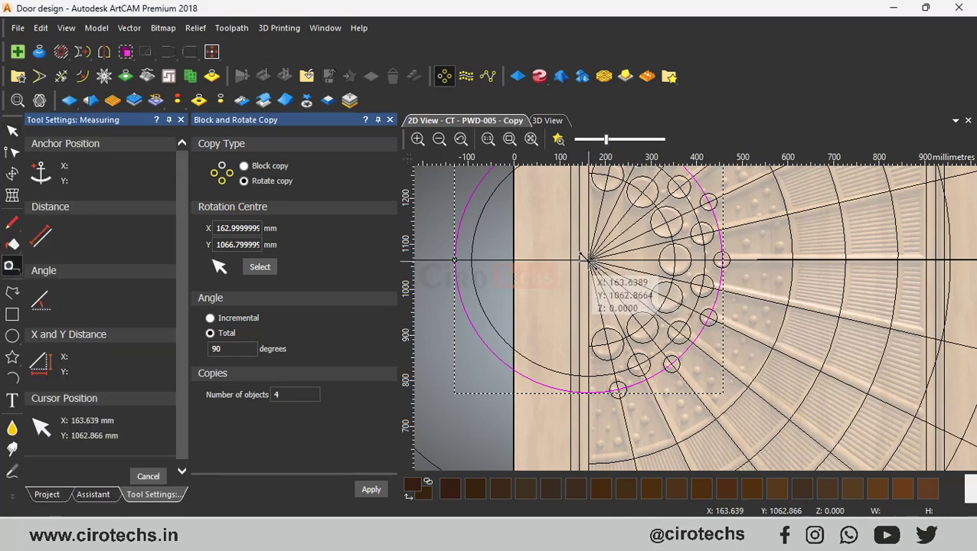
mouse_move(588, 261)
left_mouse_down()
mouse_move(587, 423)
mouse_move(588, 404)
left_mouse_up()
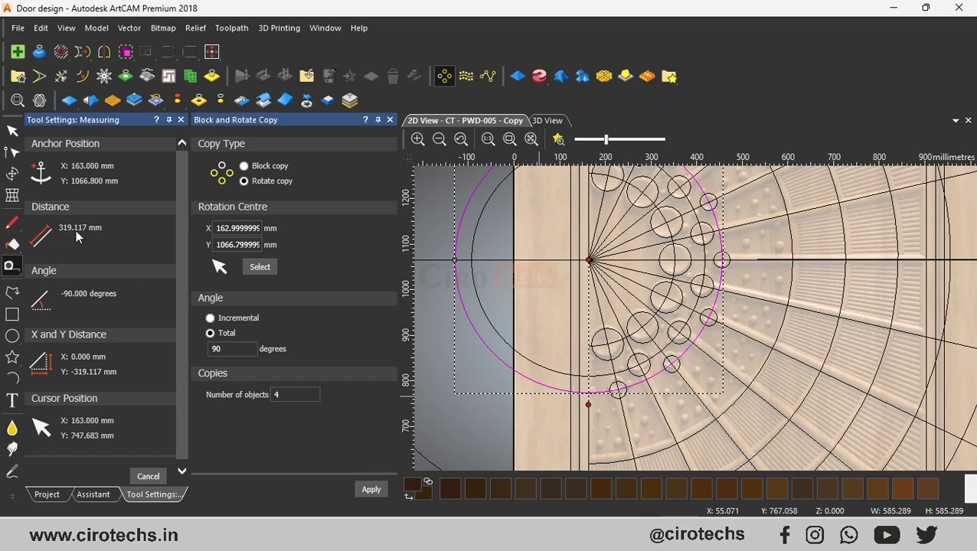
key("Escape")
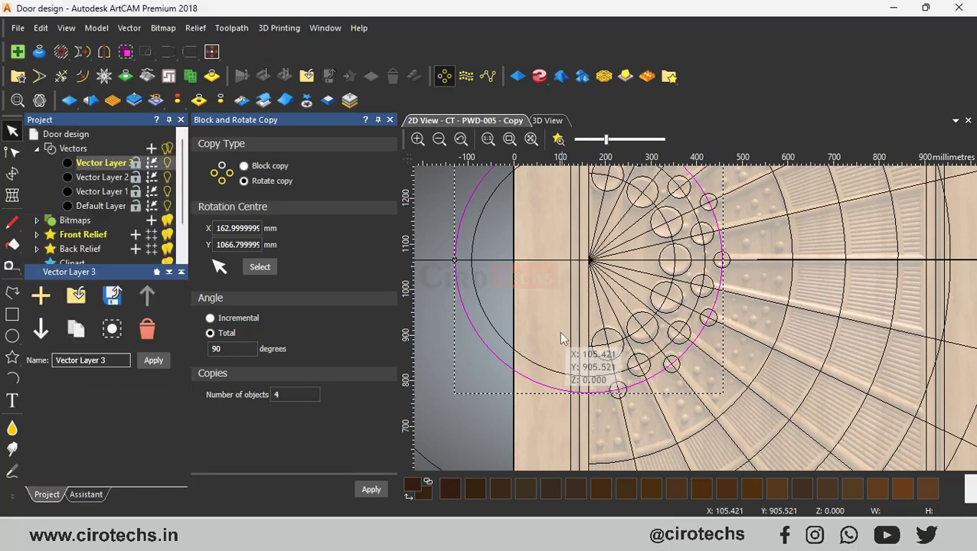
left_click(561, 377)
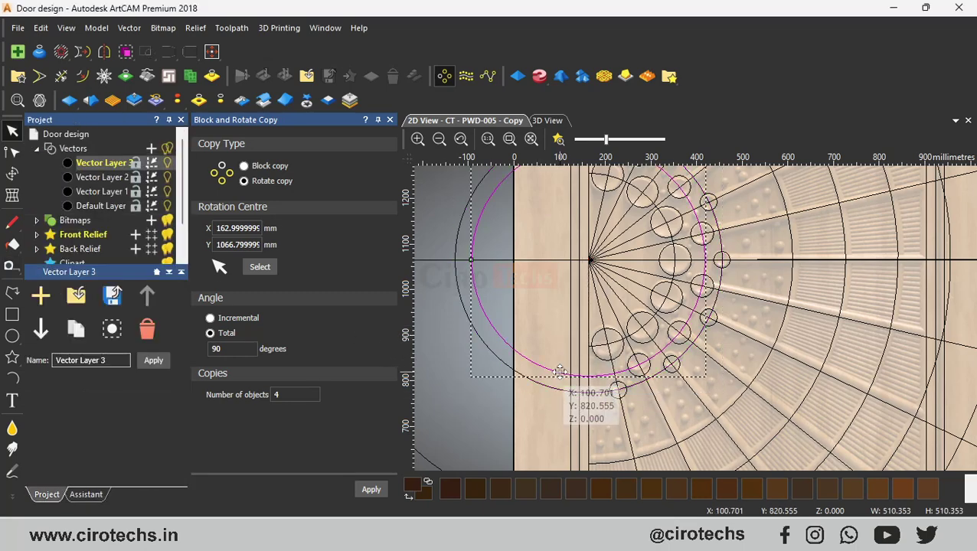
left_click(561, 375)
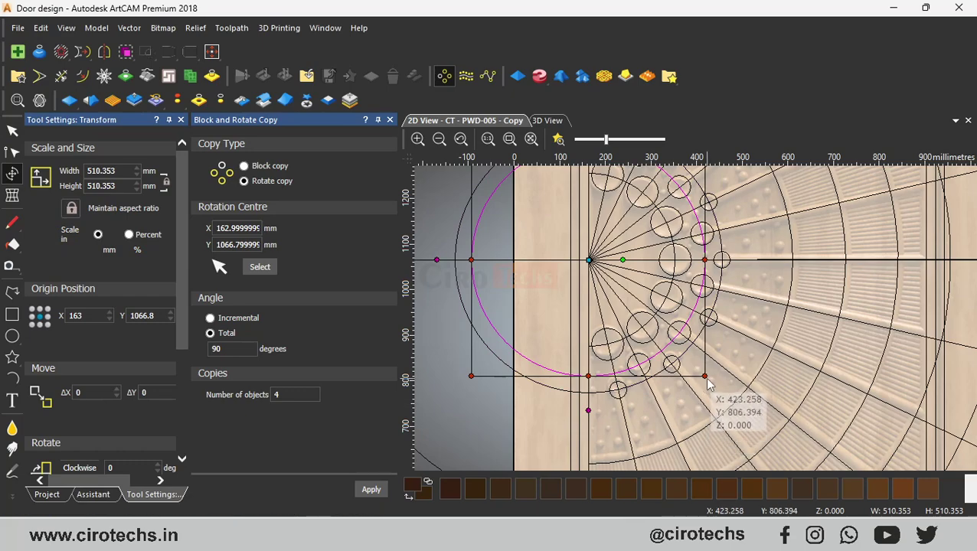
left_click_drag(706, 381, 742, 415)
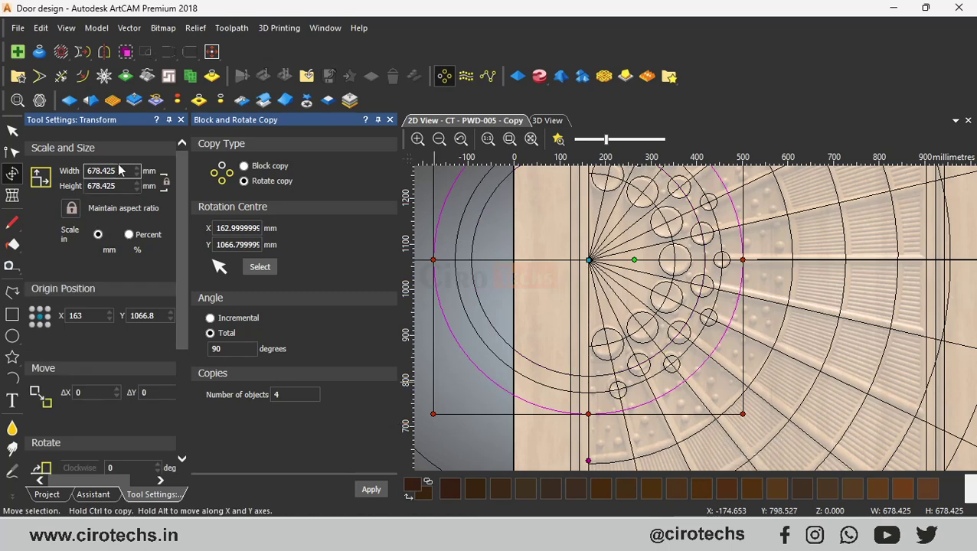
key("Escape")
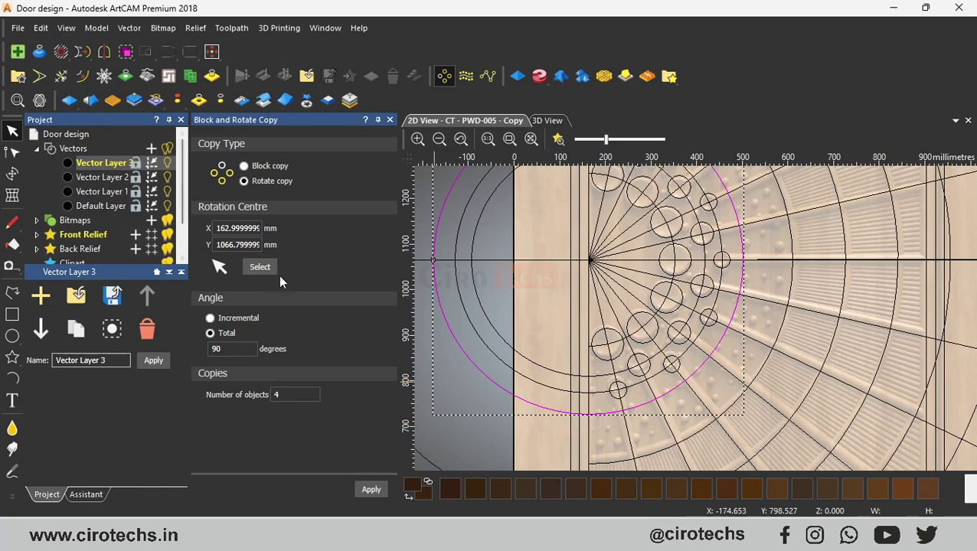
key("Delete")
Step: Create a circle of radius 319.117 mm centred on the sunburst centre at X 163, Y 1066.8
left_click(11, 335)
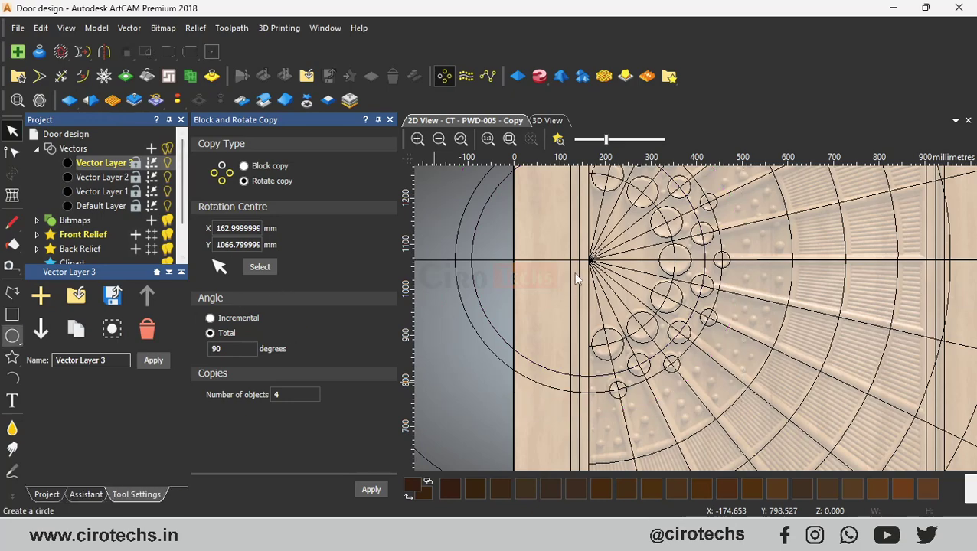
left_click_drag(584, 255, 659, 399)
left_click_drag(141, 233, 112, 235)
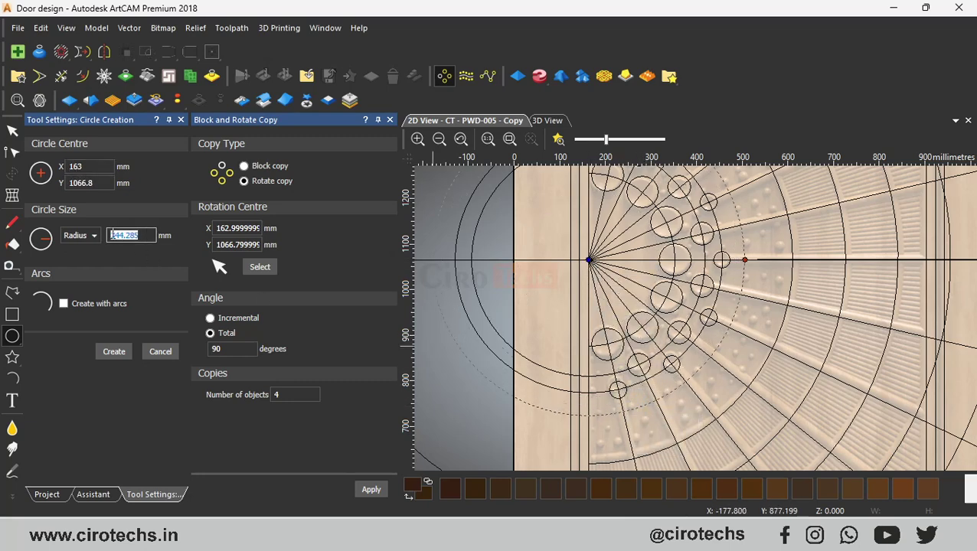
type("319.117")
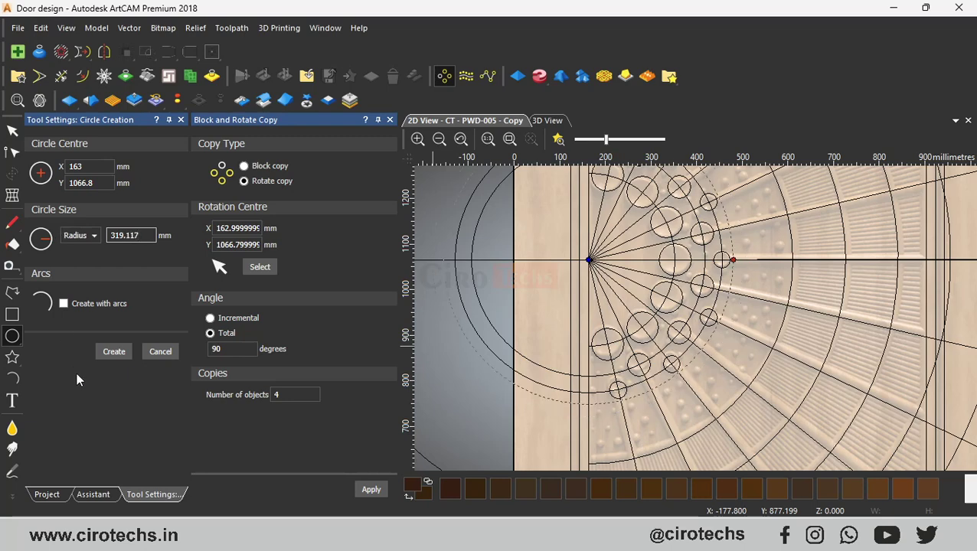
left_click(111, 352)
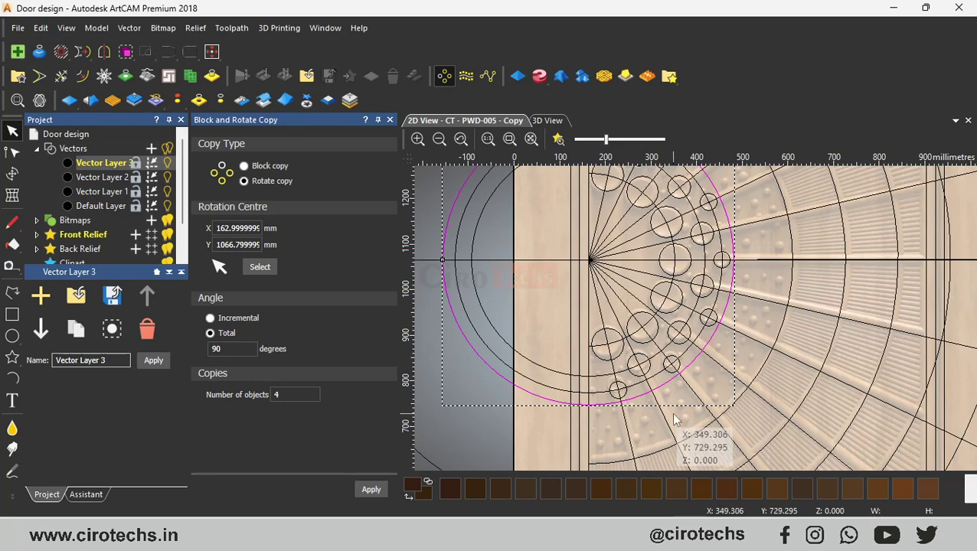
left_click(601, 427)
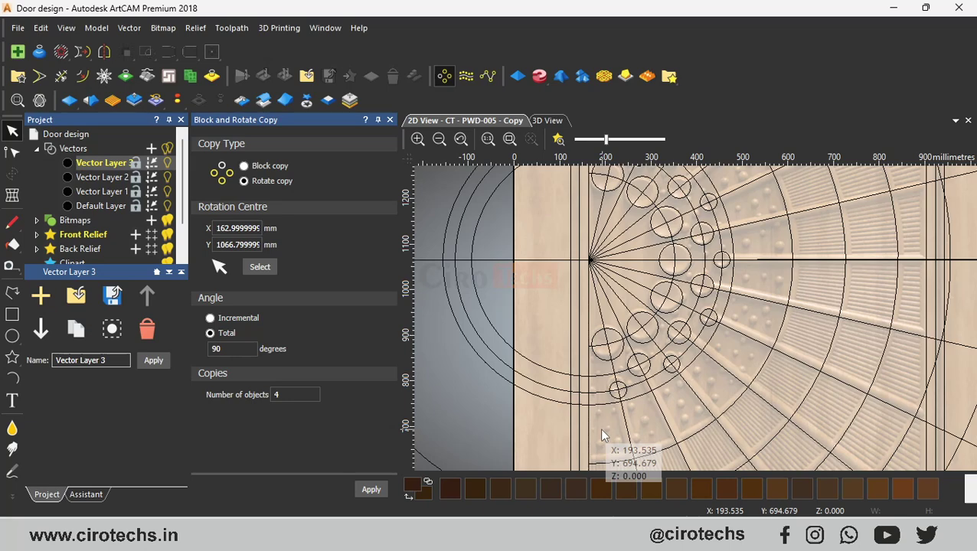
left_click(587, 418)
left_click(643, 420)
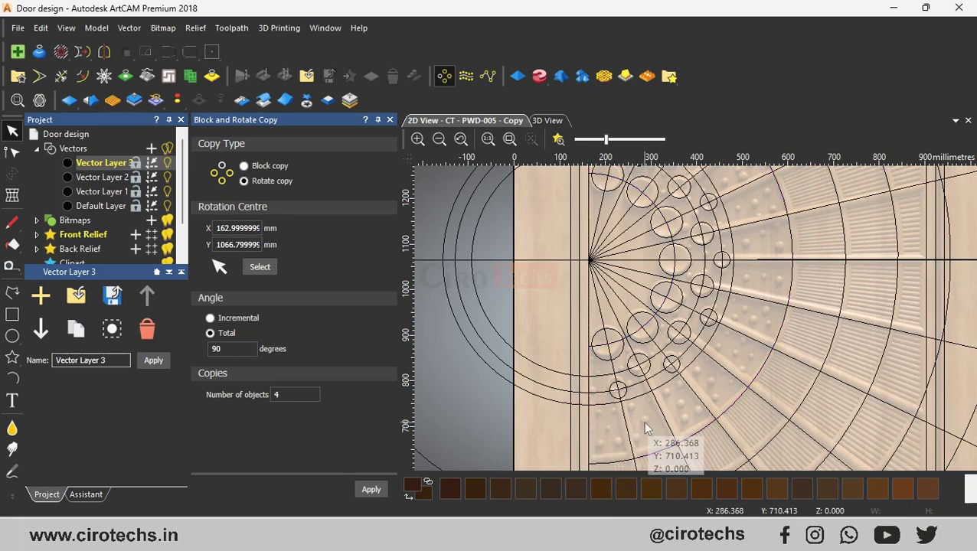
Step: Draw a circle about 22 mm in diameter around the upper-middle stud of the second studded panel from the lower vertical line
left_click(11, 335)
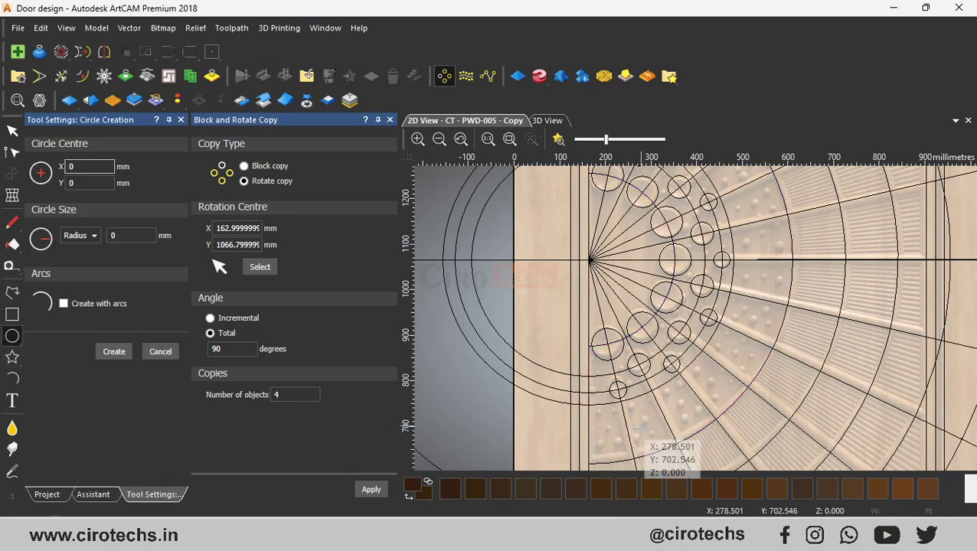
scroll(621, 406, "up", 8)
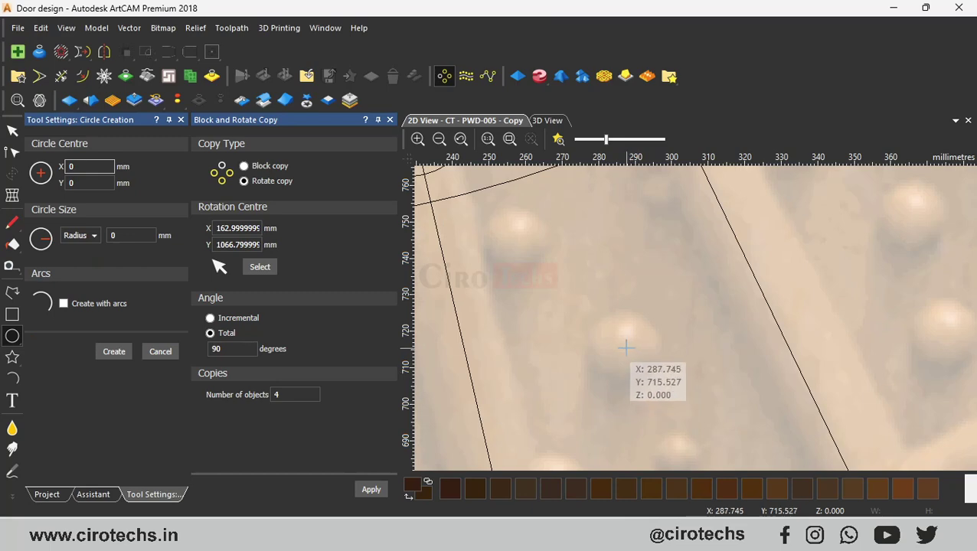
left_click_drag(625, 348, 674, 372)
scroll(671, 371, "down", 3)
key("Escape")
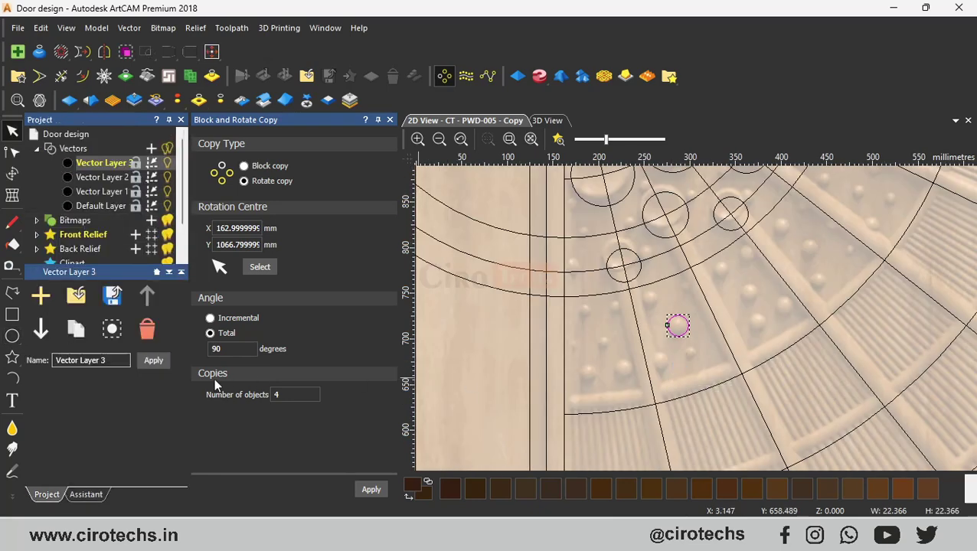
Step: Start Texture Flow with the small stud circle set as its object
left_click(85, 493)
scroll(105, 446, "down", 10)
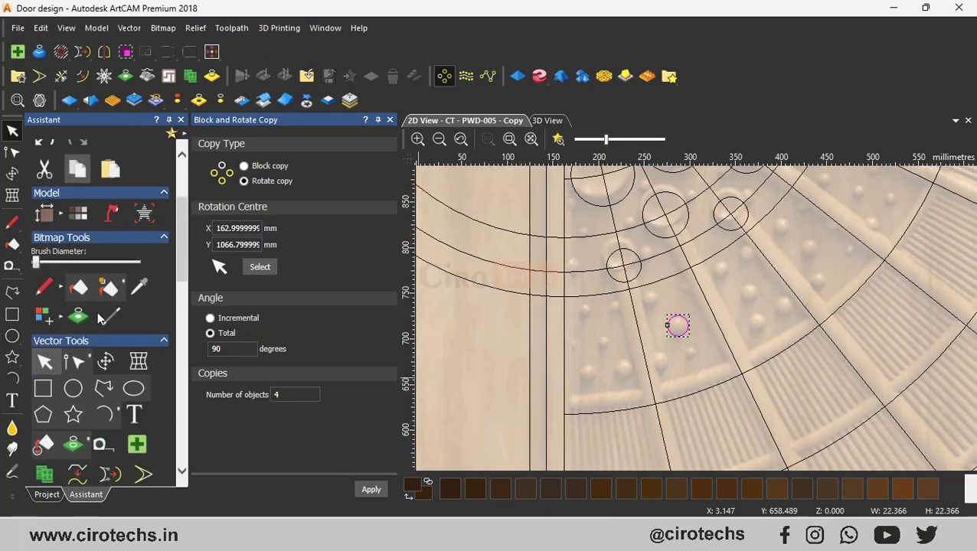
left_click(77, 296)
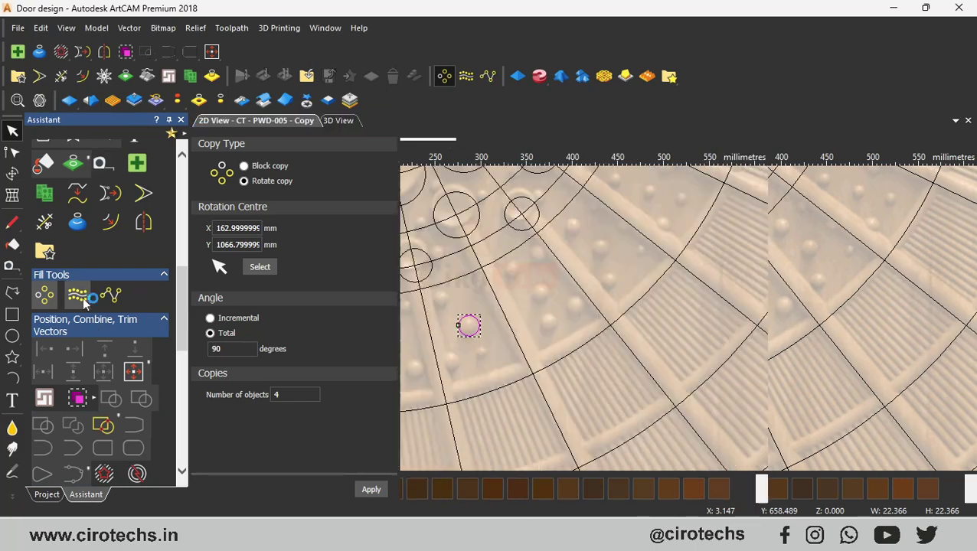
scroll(590, 319, "down", 2)
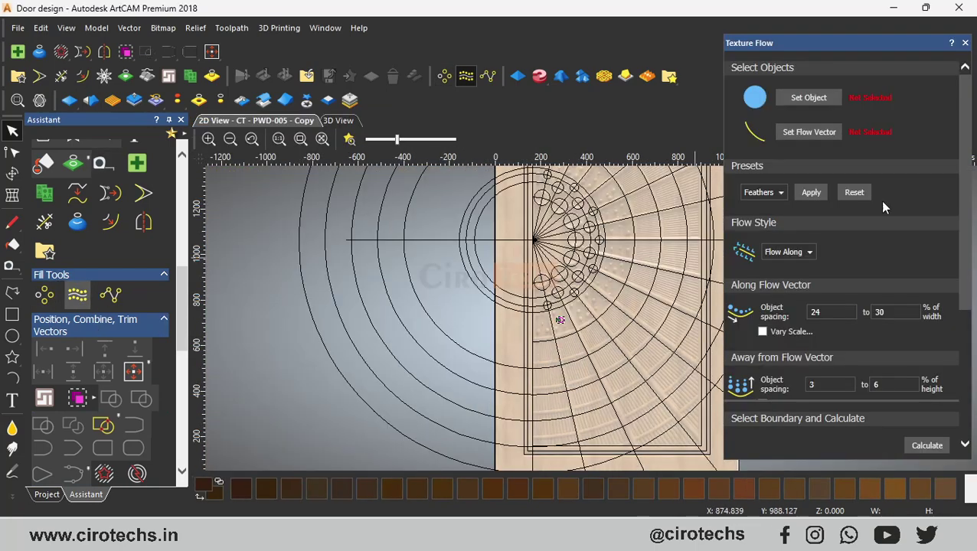
scroll(551, 320, "up", 2)
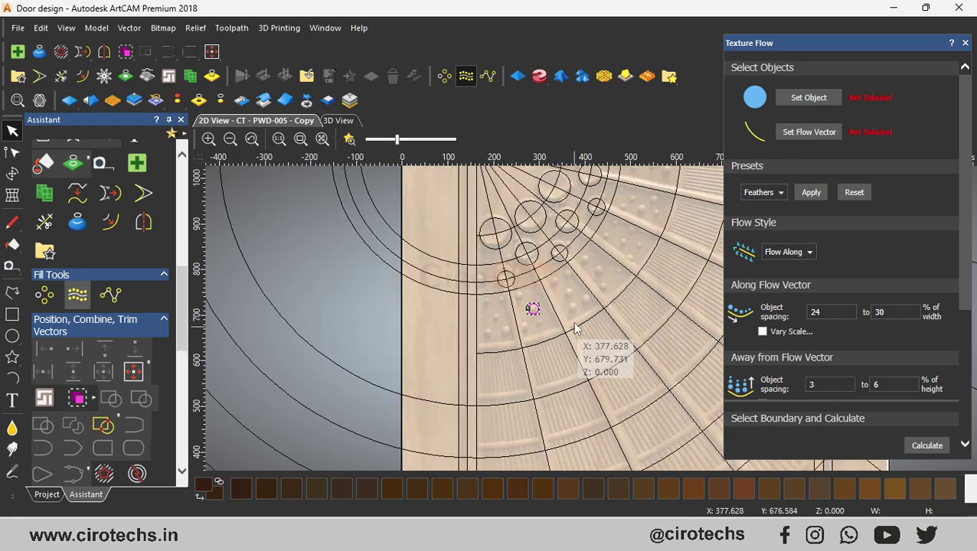
left_click(820, 97)
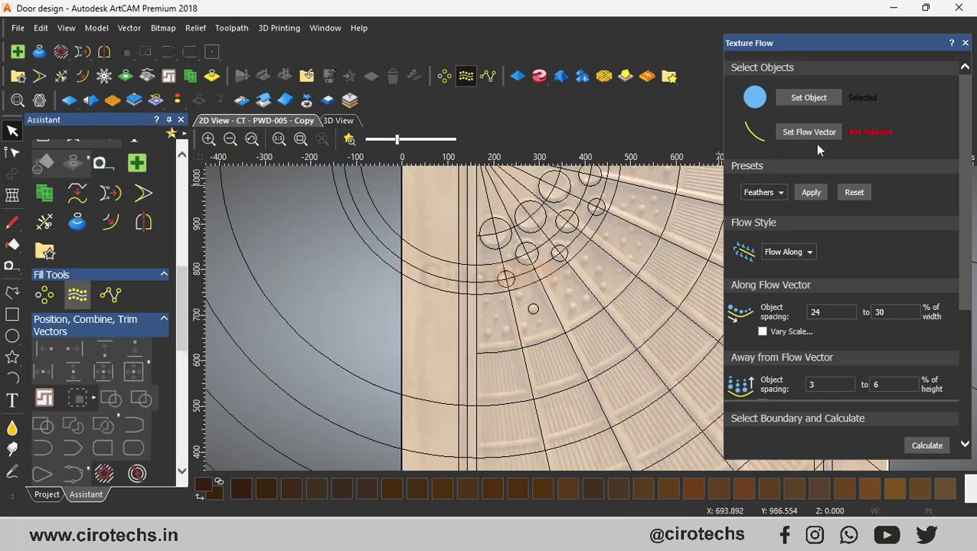
Step: Set the 319.117 mm radius circle around the sunburst centre as the flow vector
left_click(485, 293)
scroll(495, 320, "down", 1)
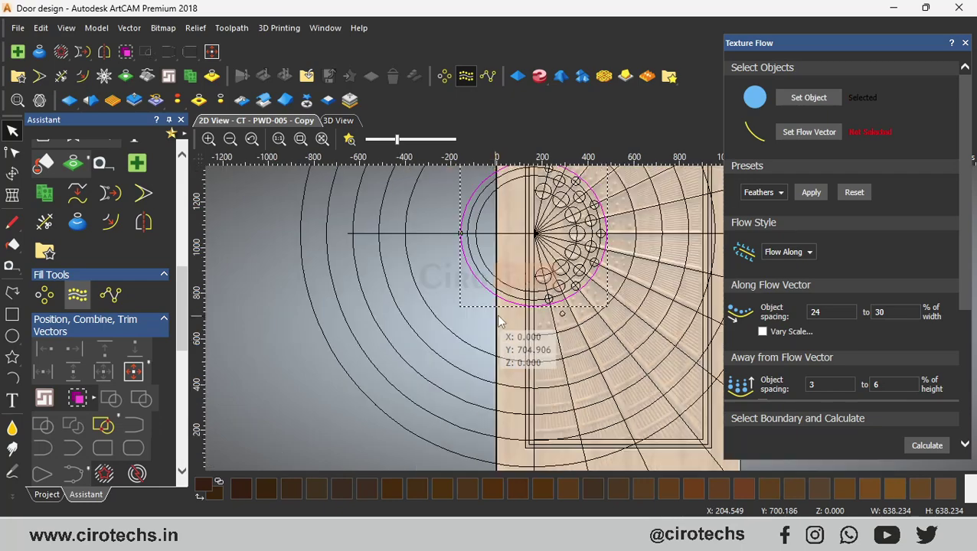
scroll(555, 310, "up", 3)
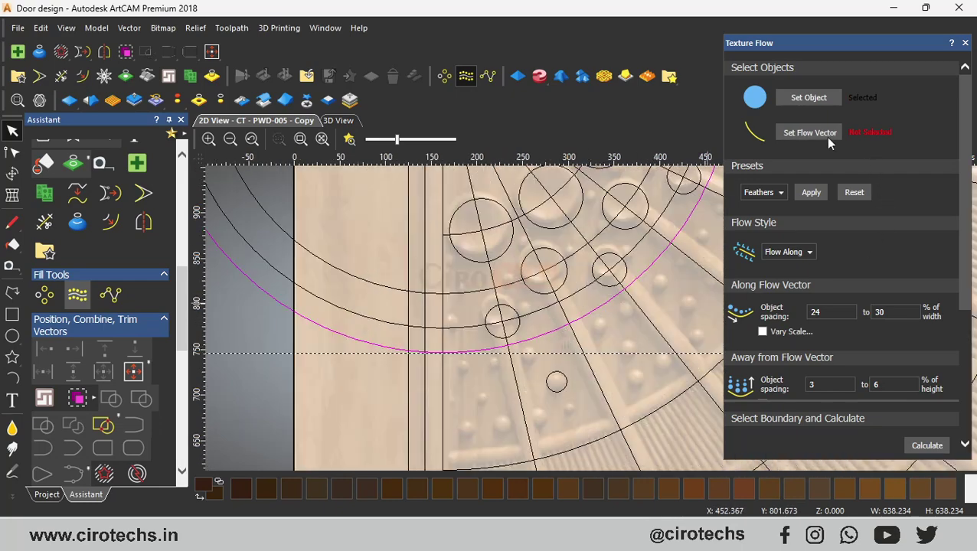
left_click(826, 136)
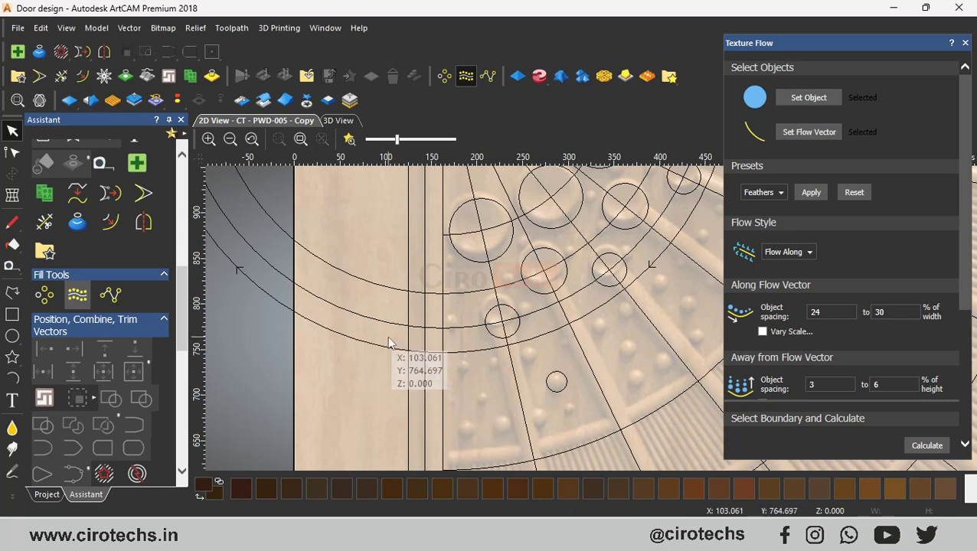
scroll(383, 341, "down", 3)
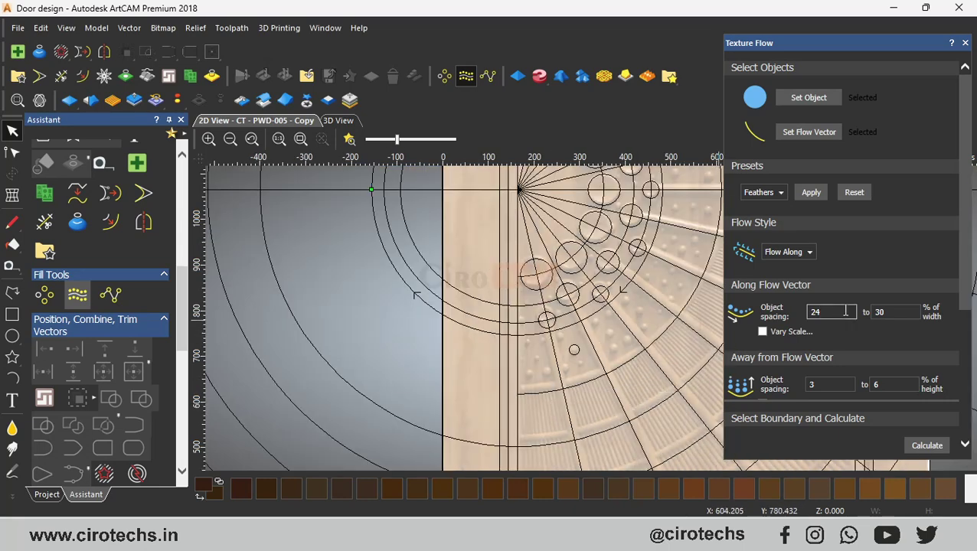
Step: Reset the flow settings, then set object spacing along and away from the flow vector to 50 to 130%
left_click(782, 193)
left_click(855, 197)
scroll(850, 312, "down", 2)
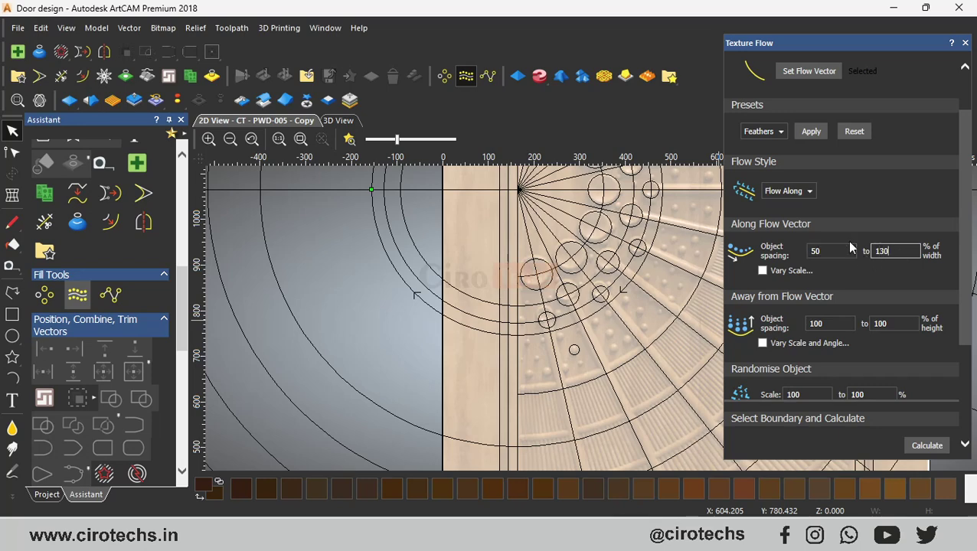
type("50")
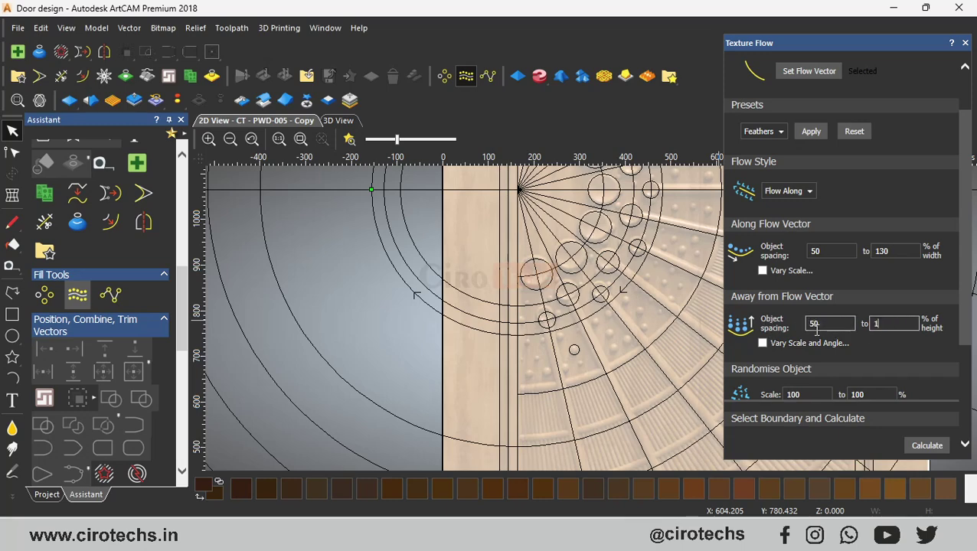
key("Tab")
Step: Set the random object scale to 30 to 150% and the clipping style to Delete
scroll(817, 329, "down", 3)
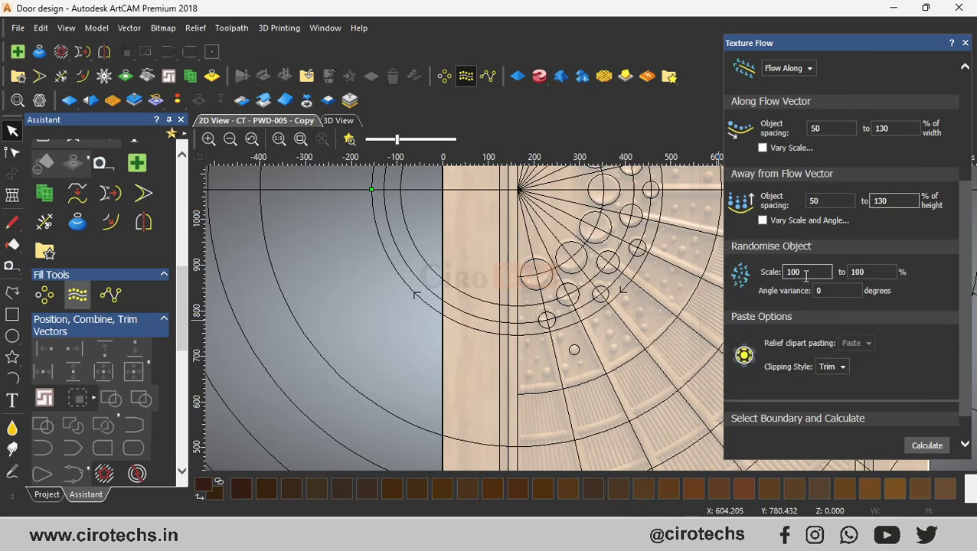
left_click_drag(806, 277, 760, 276)
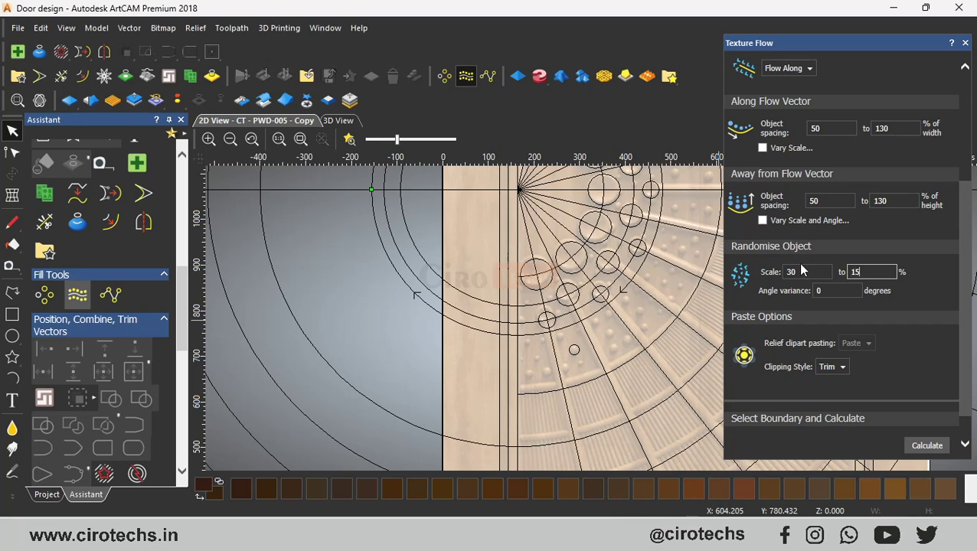
scroll(837, 370, "down", 1)
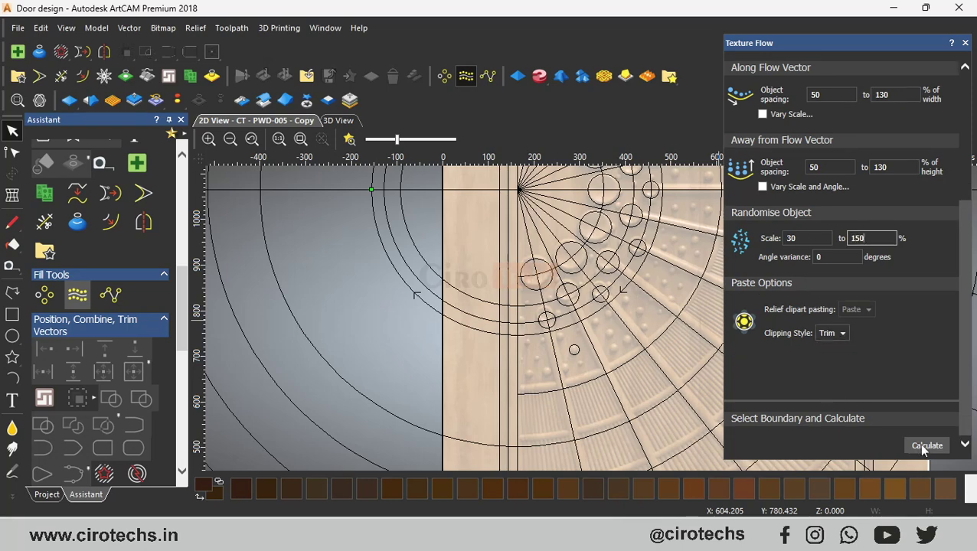
left_click(840, 333)
left_click(828, 368)
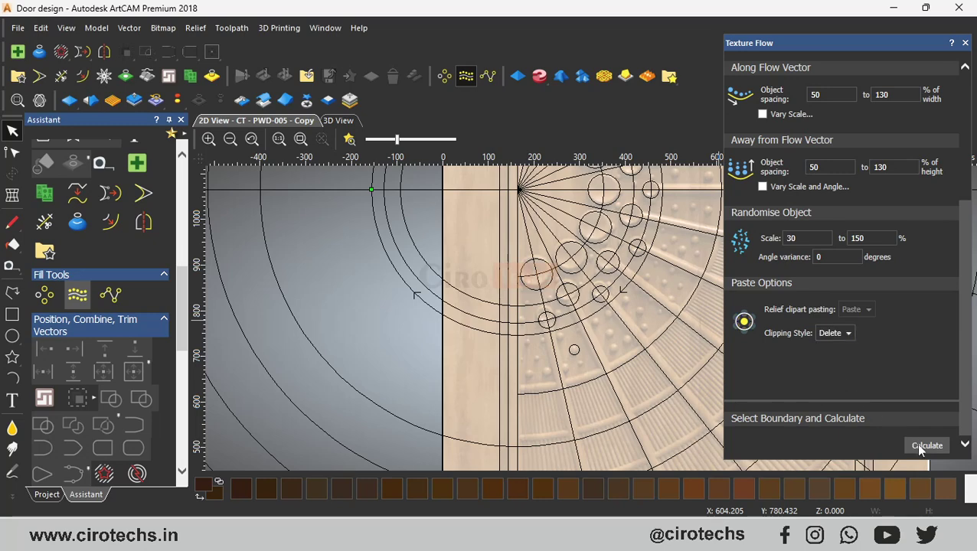
Step: Select the half-ring outline of the studded panels as the boundary and calculate the stud circle fill
left_click(548, 395)
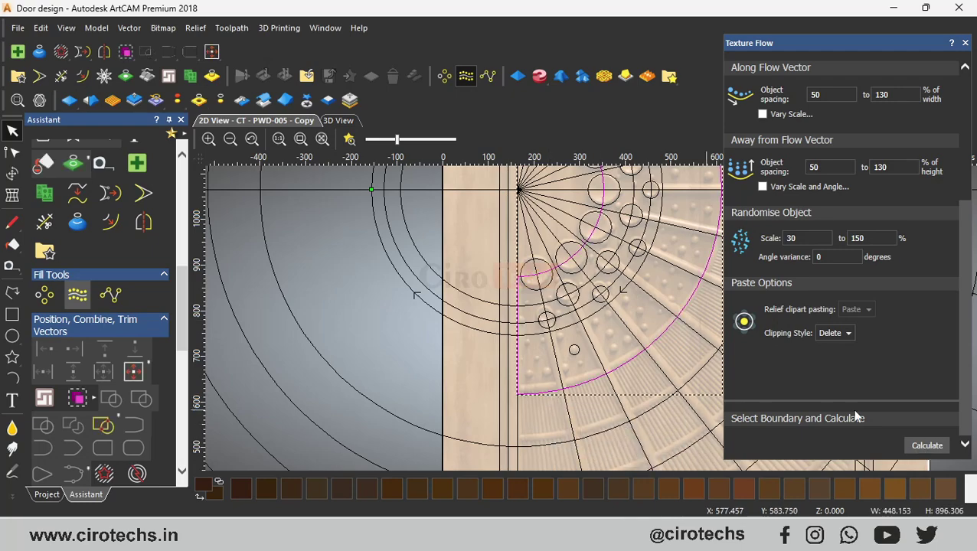
left_click(927, 446)
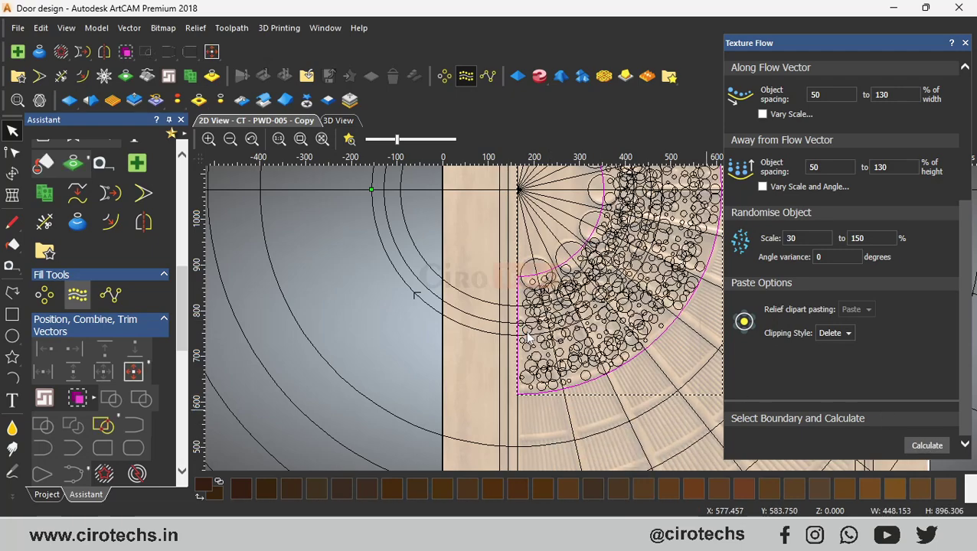
scroll(547, 337, "up", 3)
scroll(578, 333, "down", 3)
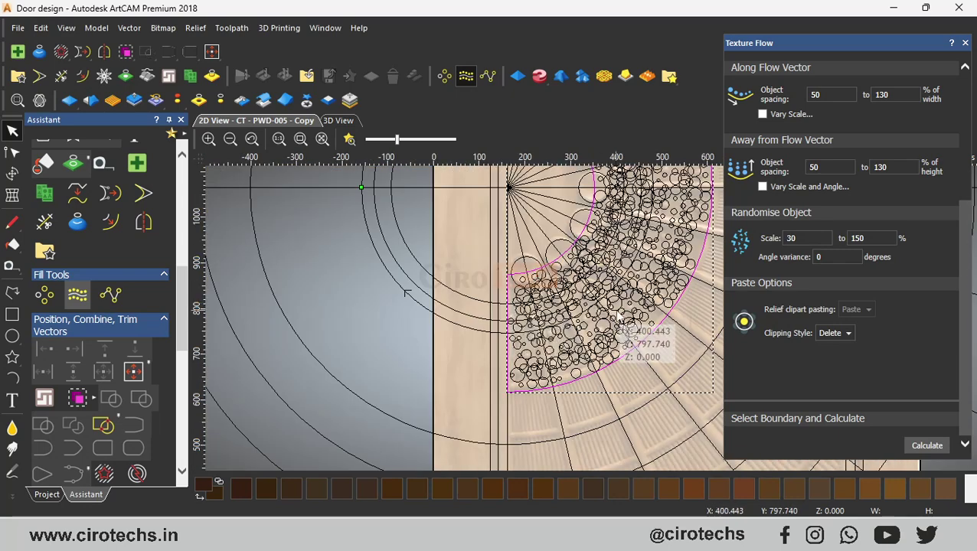
Step: Set object spacing along and away from the flow vector to 150 to 200% and recalculate the stud circles
scroll(787, 248, "up", 3)
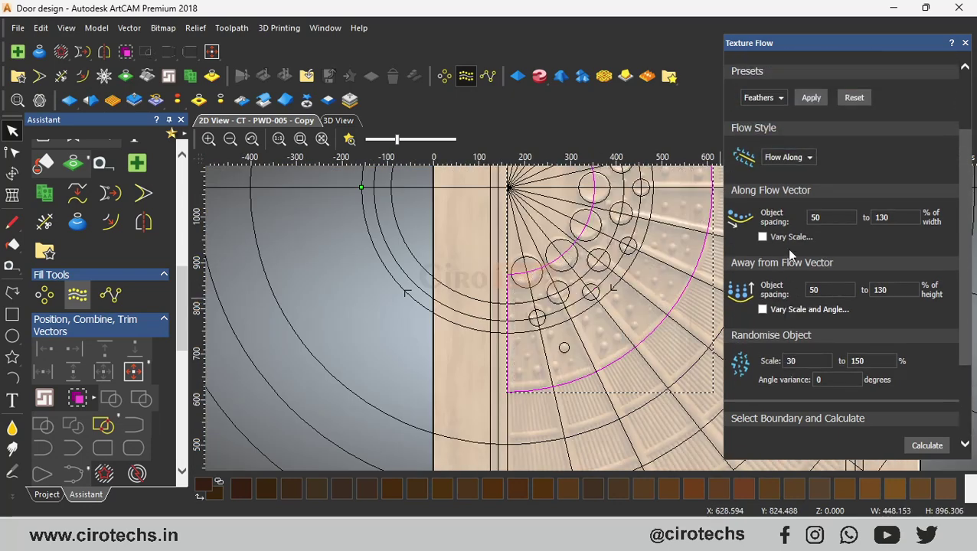
left_click(881, 217)
double_click(882, 216)
type("200")
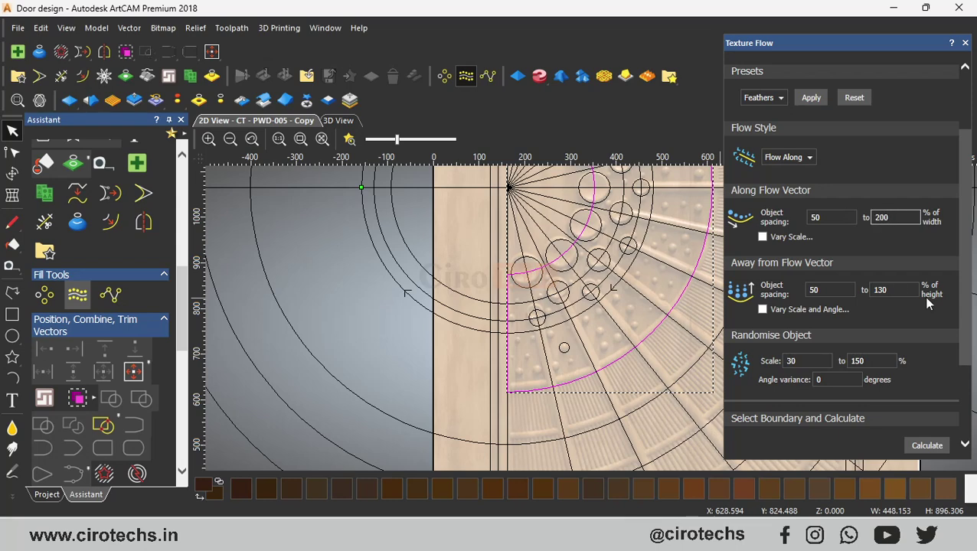
double_click(888, 289)
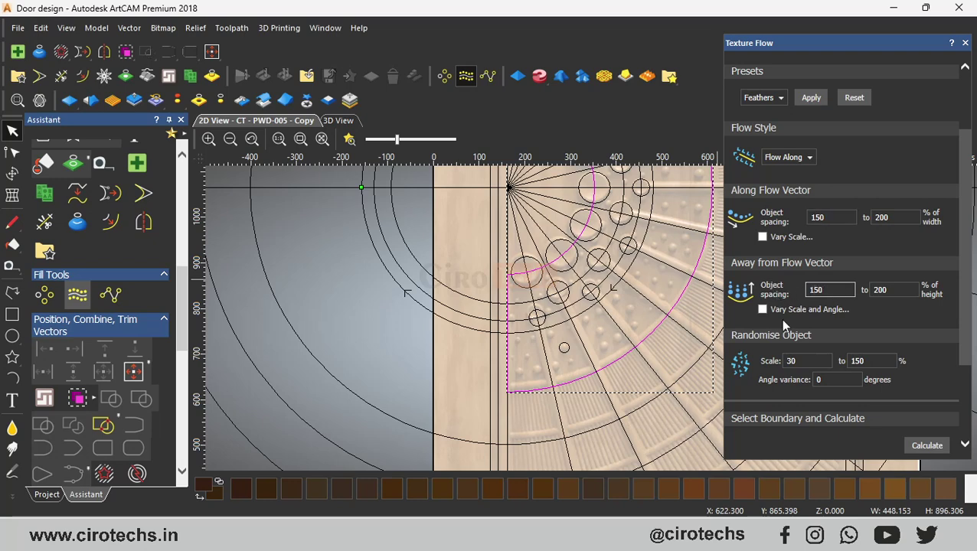
scroll(853, 418, "down", 2)
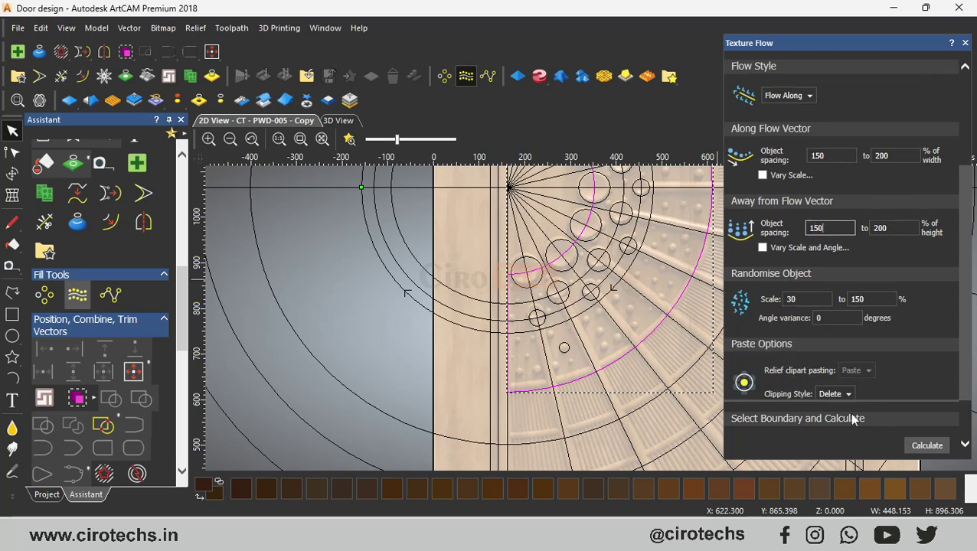
left_click(931, 447)
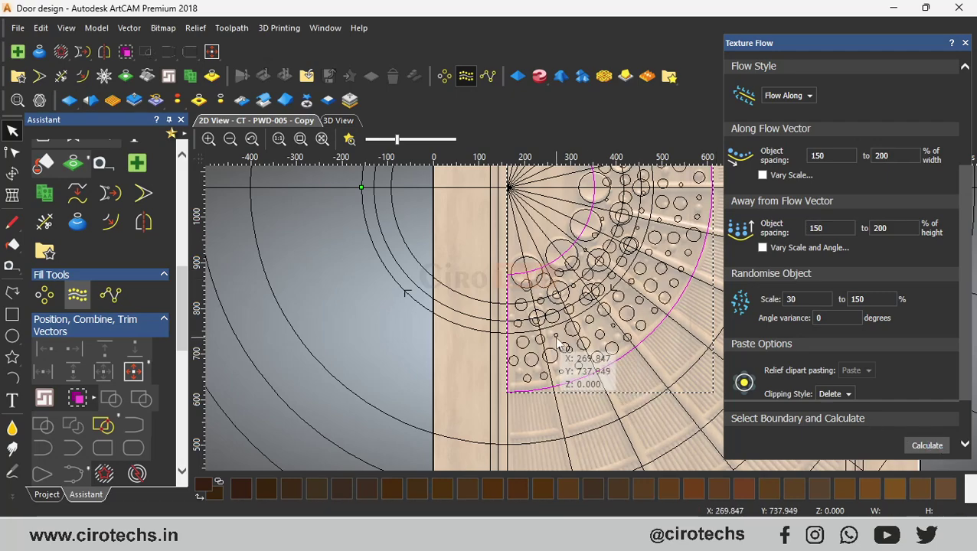
scroll(557, 343, "up", 3)
scroll(547, 278, "down", 2)
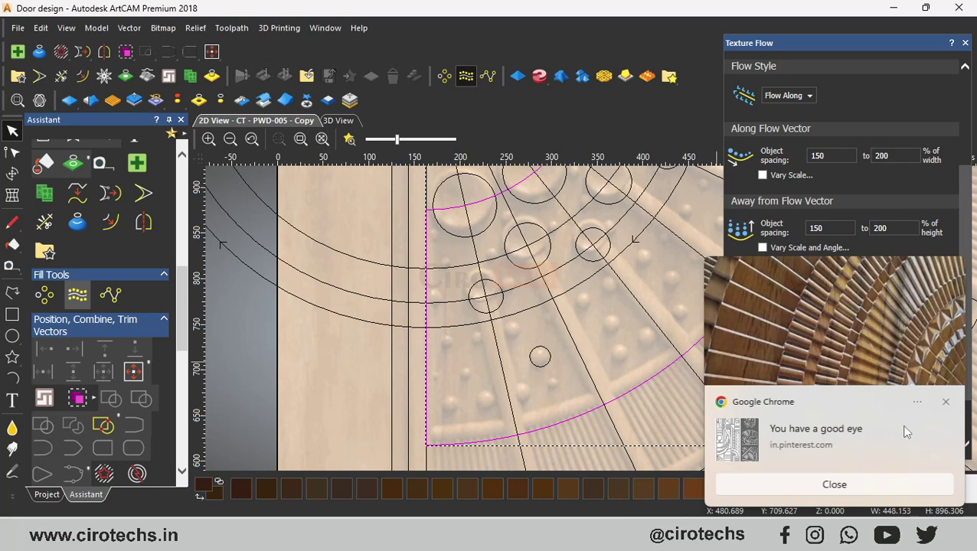
Step: Dismiss the browser notification, set the maximum random scale to 120%, and recalculate the stud circles
left_click(947, 404)
scroll(834, 339, "down", 1)
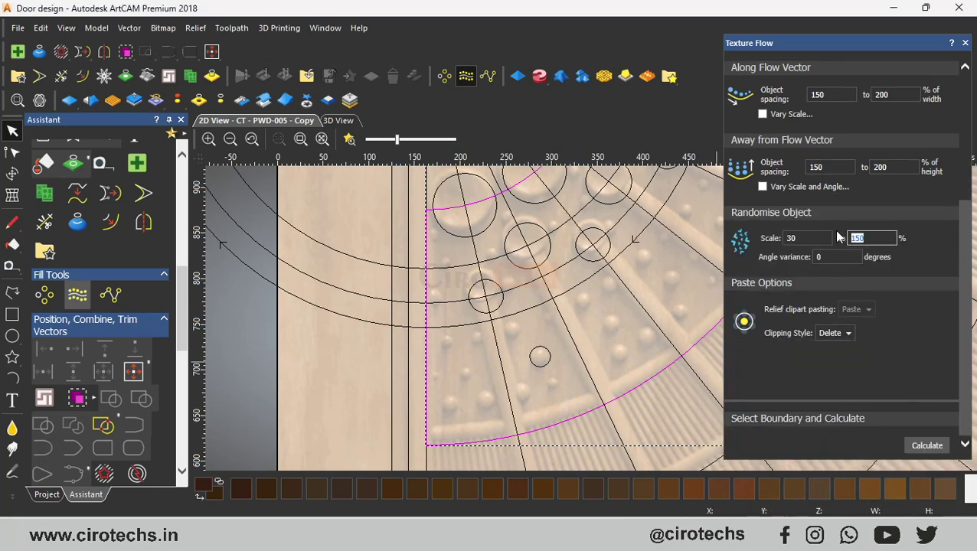
type("1")
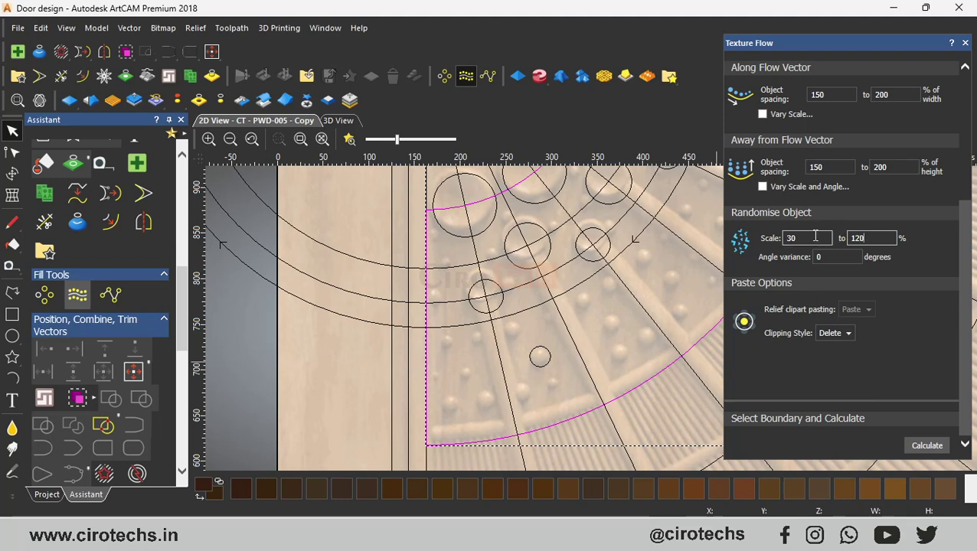
left_click(924, 445)
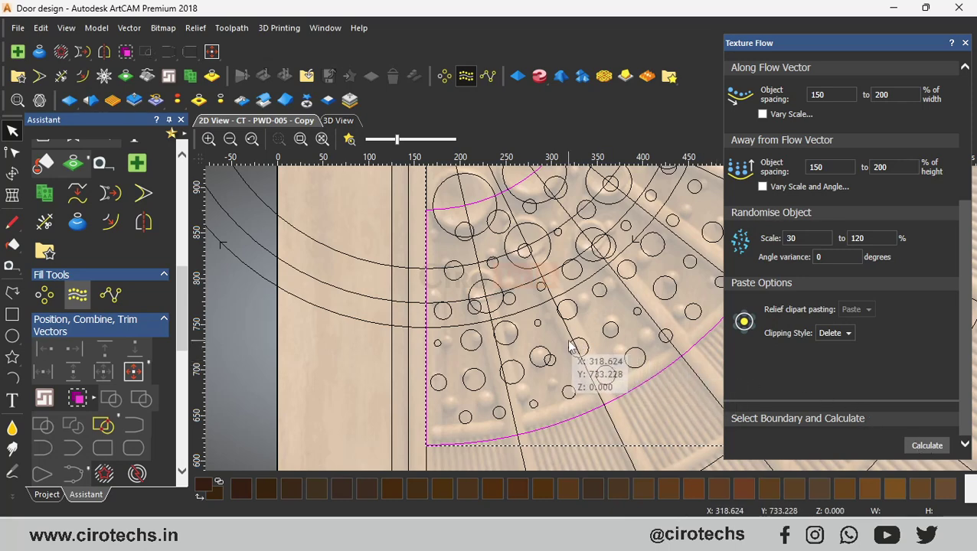
Step: Examine how the generated circles match the size and distribution of the studs across the panels
scroll(476, 304, "down", 5)
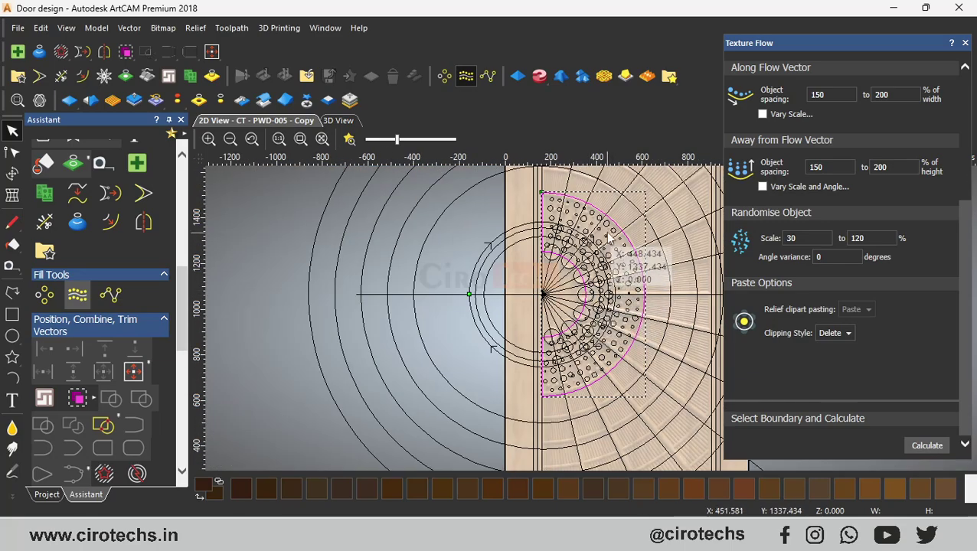
scroll(609, 247, "up", 4)
scroll(563, 310, "down", 2)
scroll(498, 276, "up", 2)
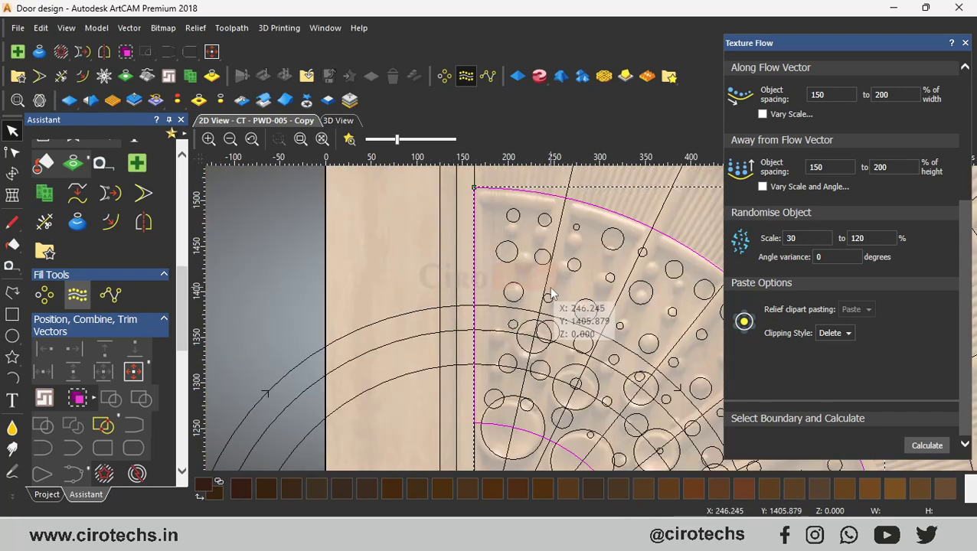
scroll(582, 318, "down", 2)
scroll(655, 345, "up", 3)
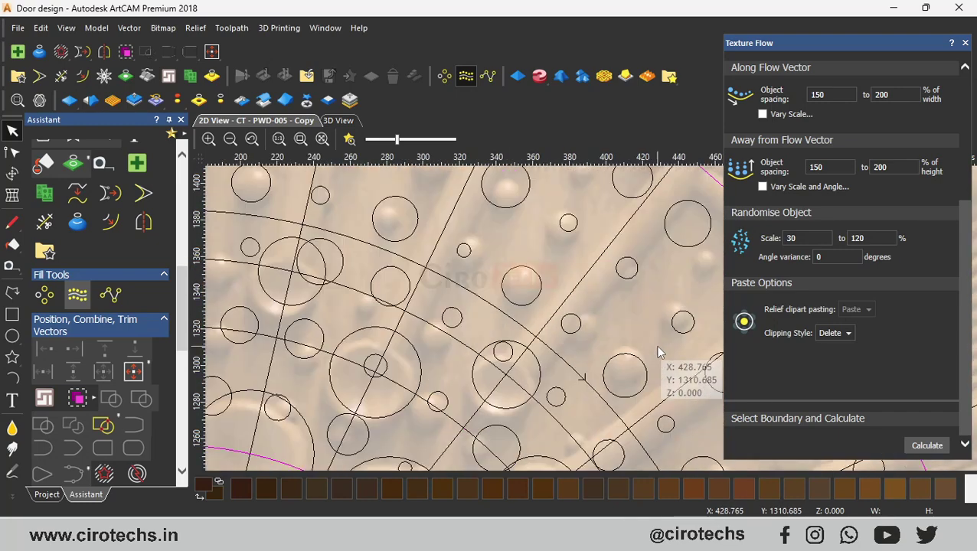
scroll(656, 346, "down", 1)
scroll(581, 282, "down", 2)
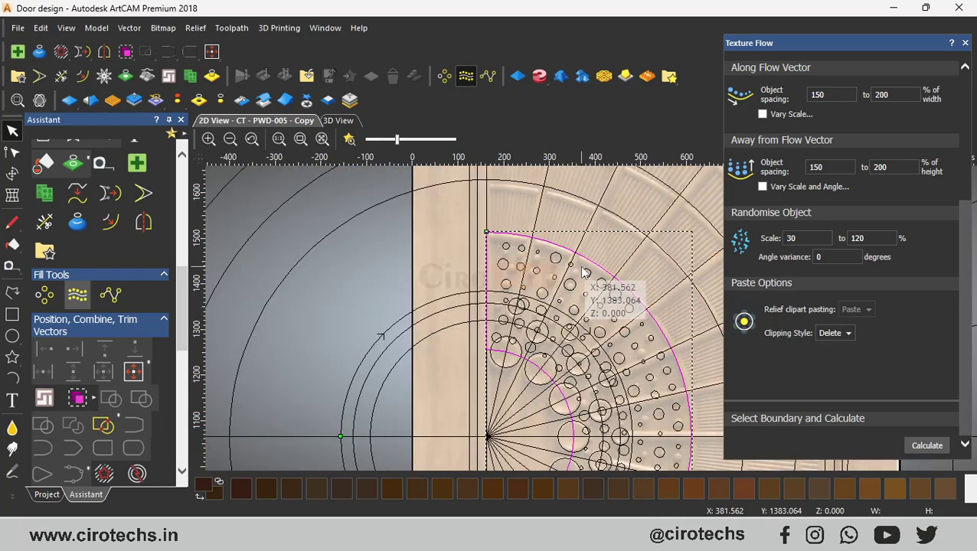
scroll(548, 284, "up", 1)
scroll(528, 264, "down", 1)
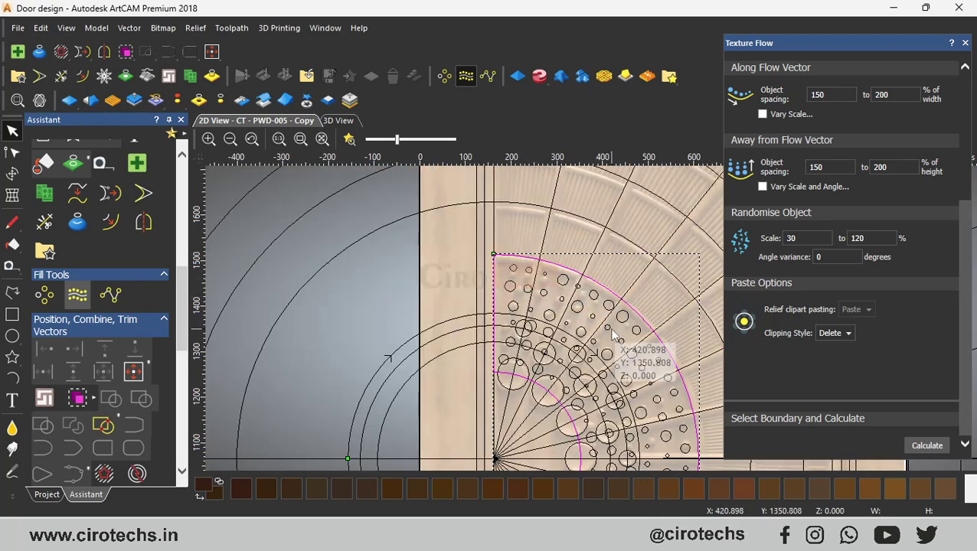
scroll(593, 319, "up", 2)
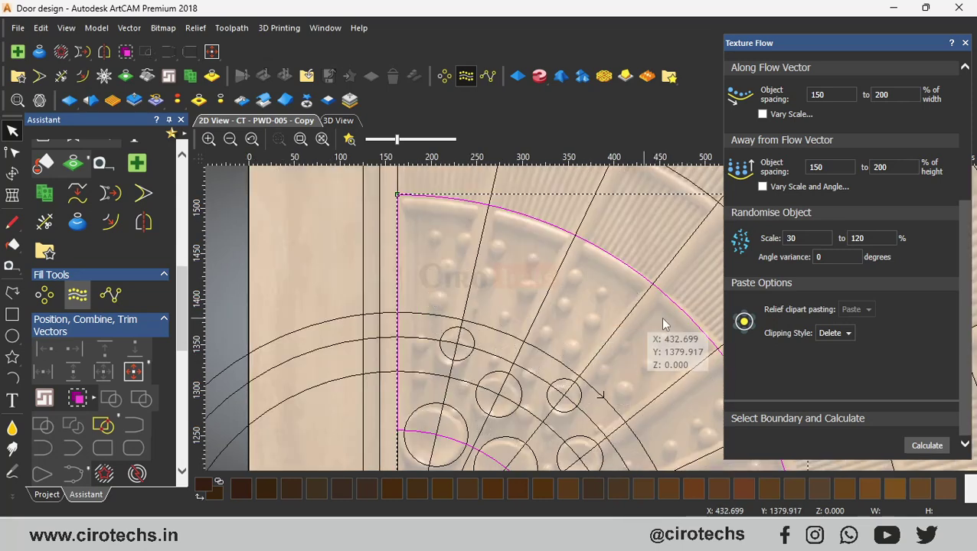
Step: Try a maximum object spacing of 250% along and away from the flow vector, then undo the calculated fill
left_click(865, 239)
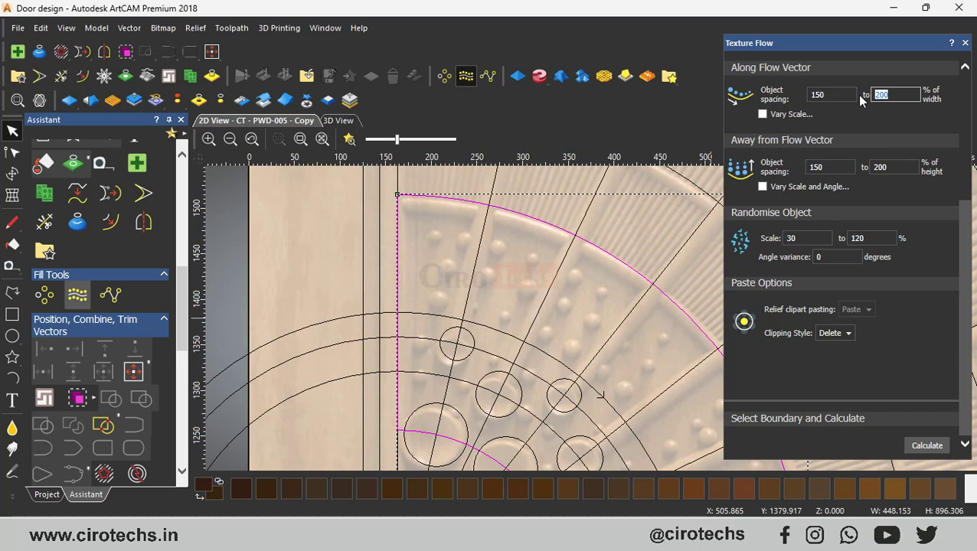
double_click(879, 167)
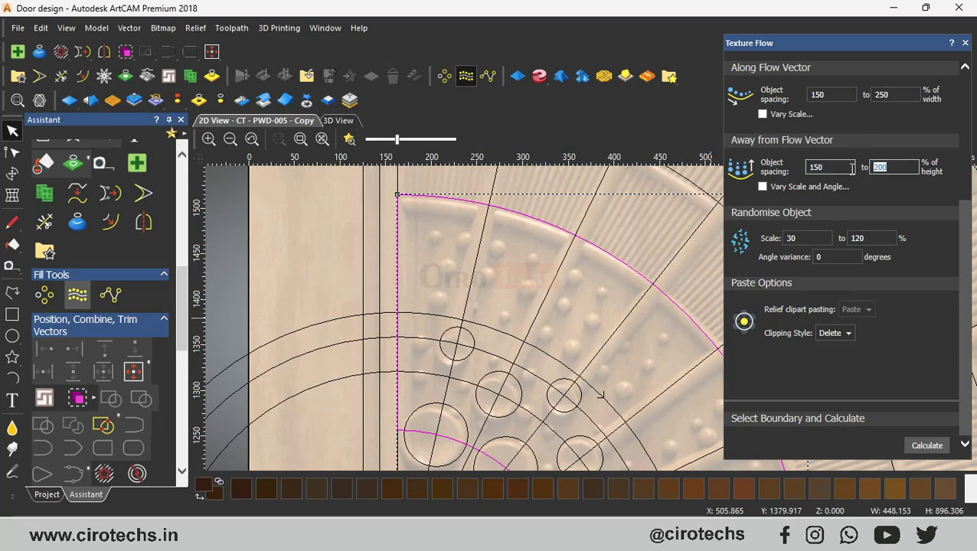
left_click(927, 445)
scroll(570, 287, "down", 3)
scroll(590, 337, "up", 5)
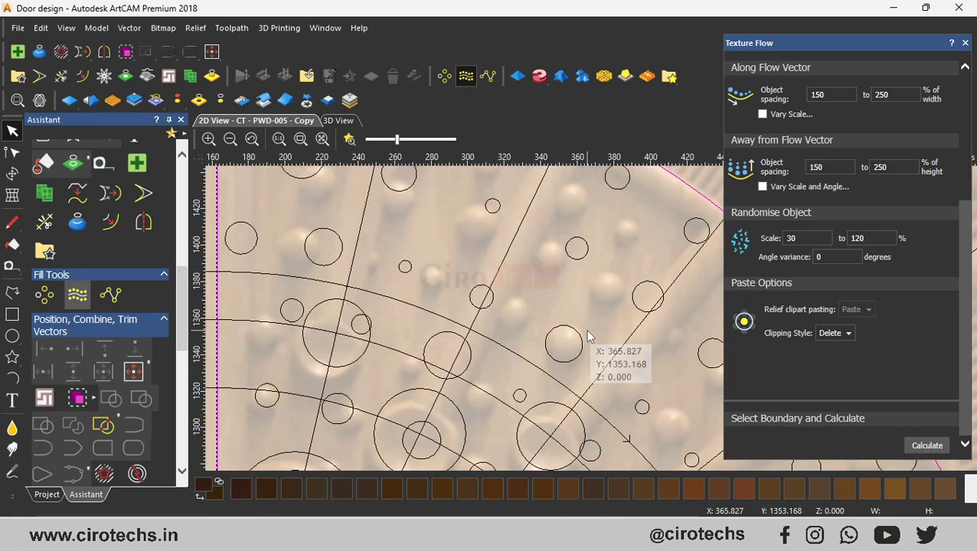
key("ctrl+z")
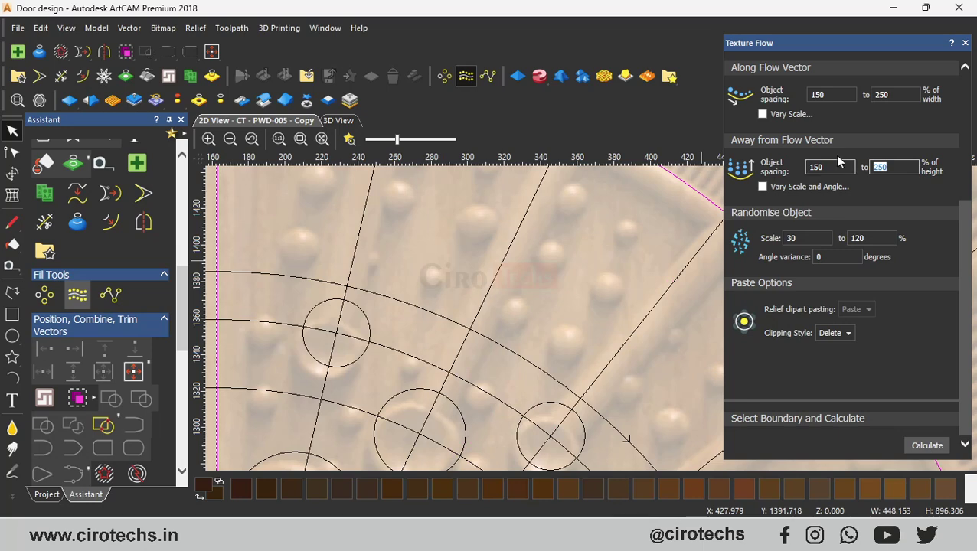
Step: Set the maximum object spacing to 210% along and away from the flow vector and recalculate the stud circles
type("21021")
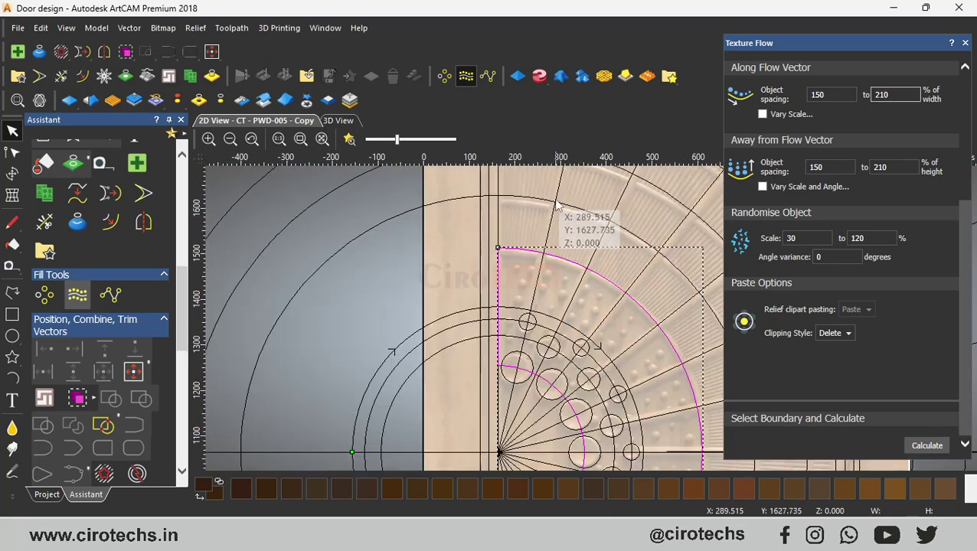
left_click(925, 445)
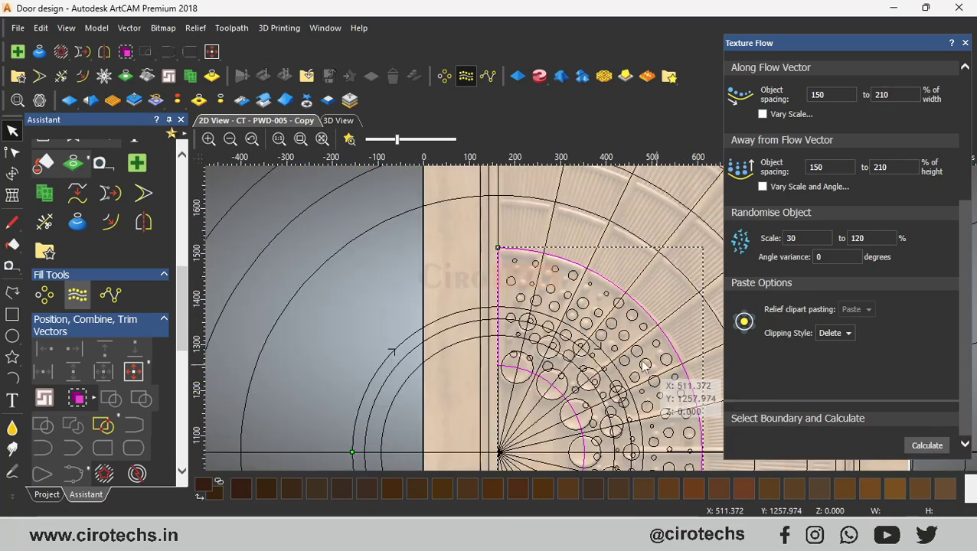
scroll(592, 348, "up", 2)
scroll(559, 269, "down", 1)
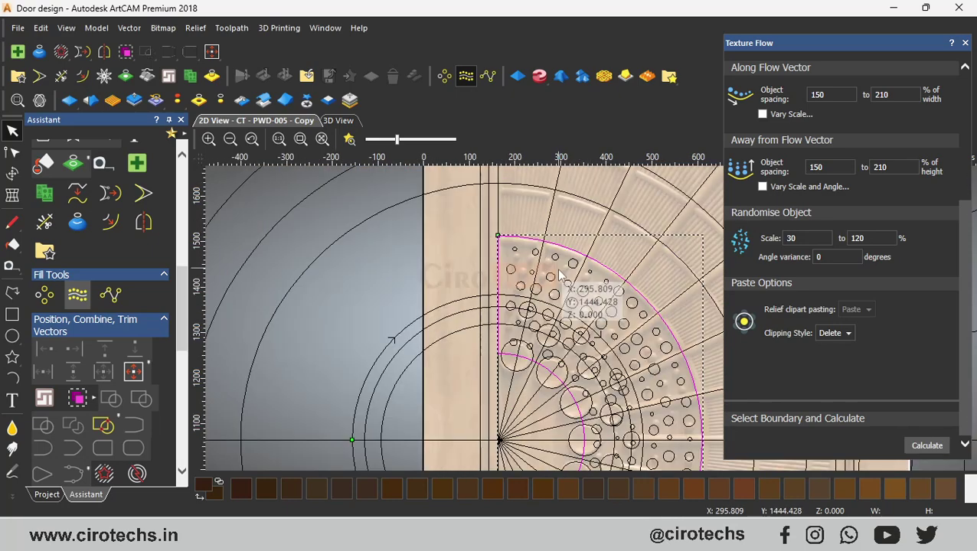
Step: Examine how the recalculated circles match the studs in the lower and upper panels of the band
scroll(616, 366, "up", 1)
scroll(584, 299, "down", 1)
scroll(585, 302, "down", 1)
scroll(590, 337, "up", 2)
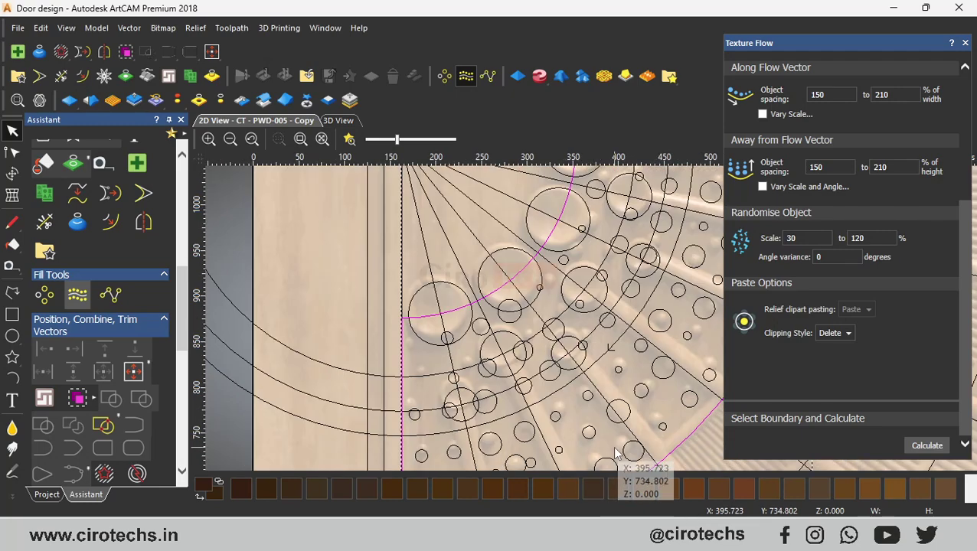
scroll(594, 414, "down", 1)
scroll(593, 407, "up", 1)
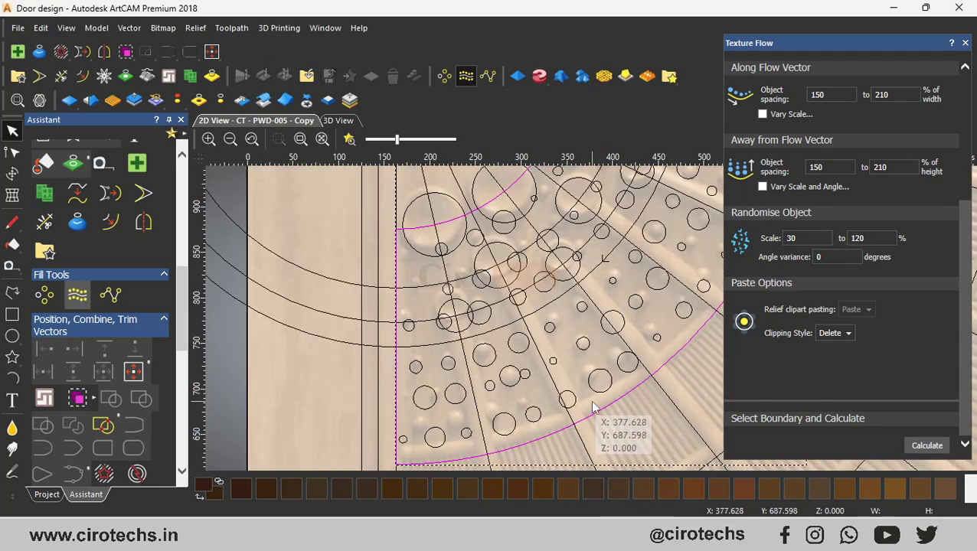
scroll(594, 407, "down", 1)
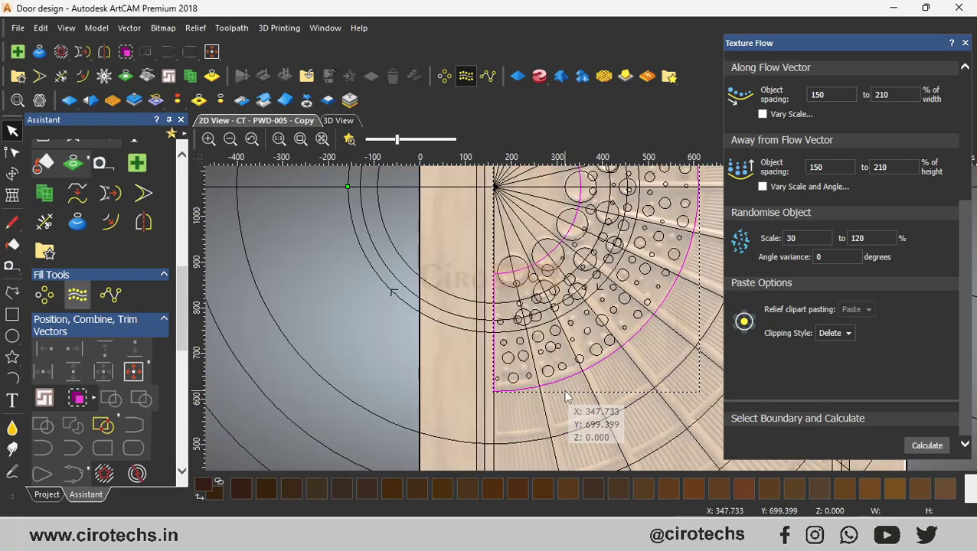
scroll(536, 389, "up", 1)
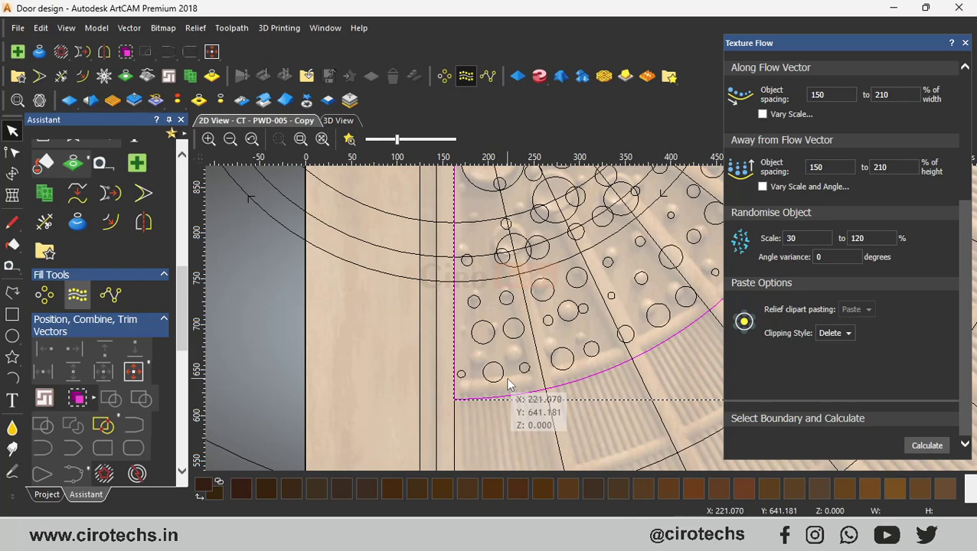
scroll(508, 384, "down", 2)
scroll(582, 360, "up", 1)
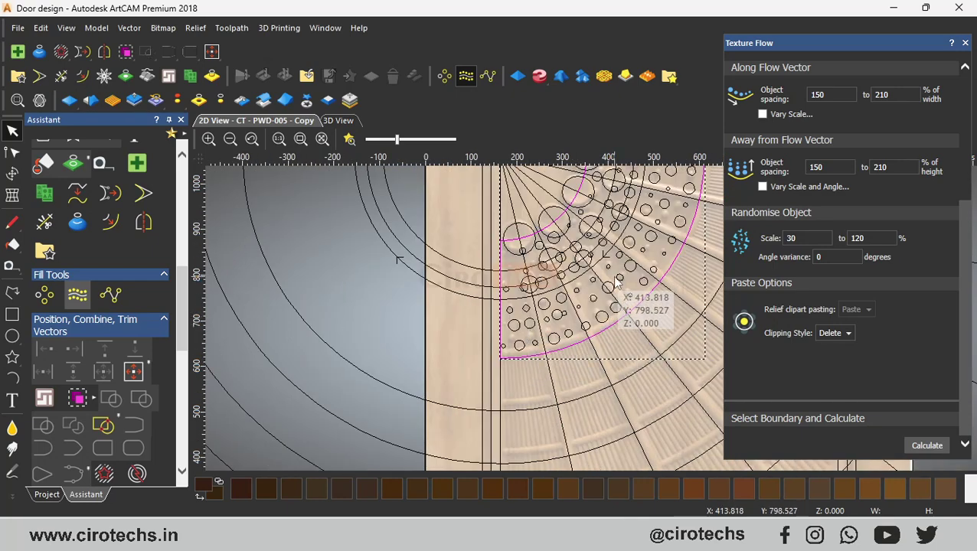
scroll(613, 277, "up", 1)
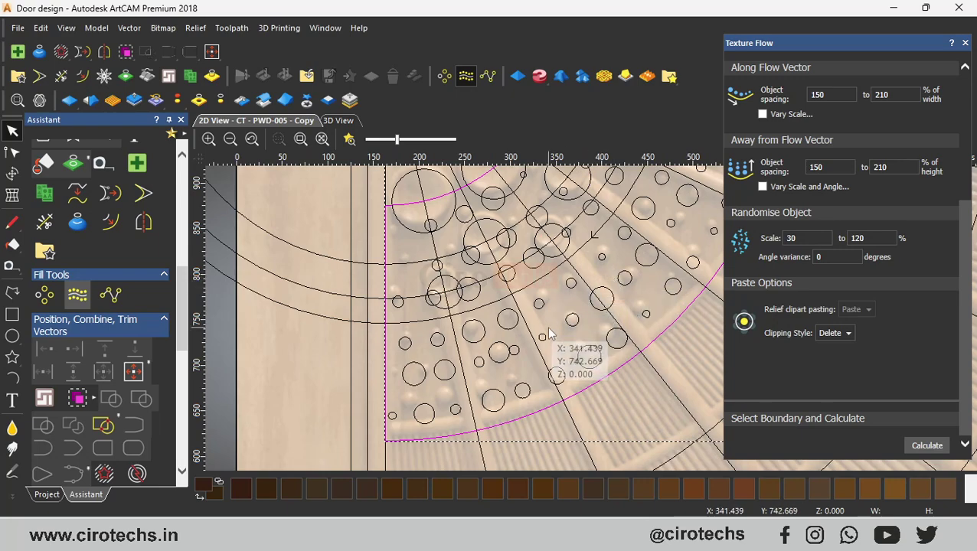
scroll(521, 335, "up", 1)
scroll(511, 336, "down", 1)
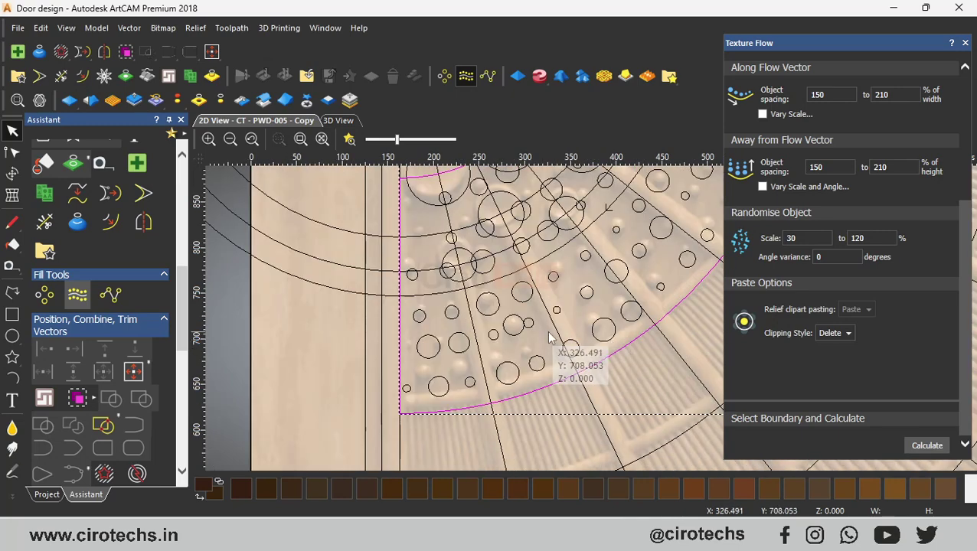
scroll(556, 343, "down", 2)
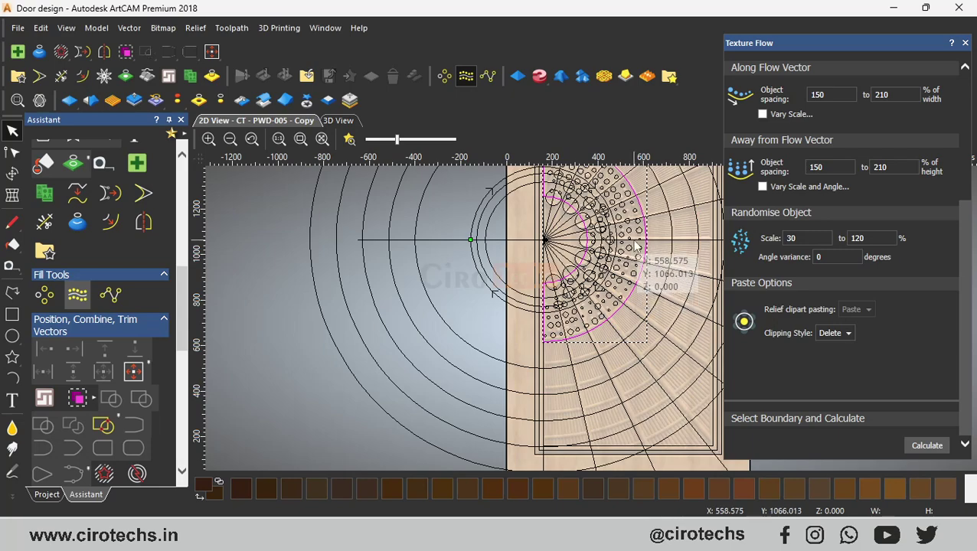
scroll(639, 260, "down", 1)
scroll(567, 325, "up", 3)
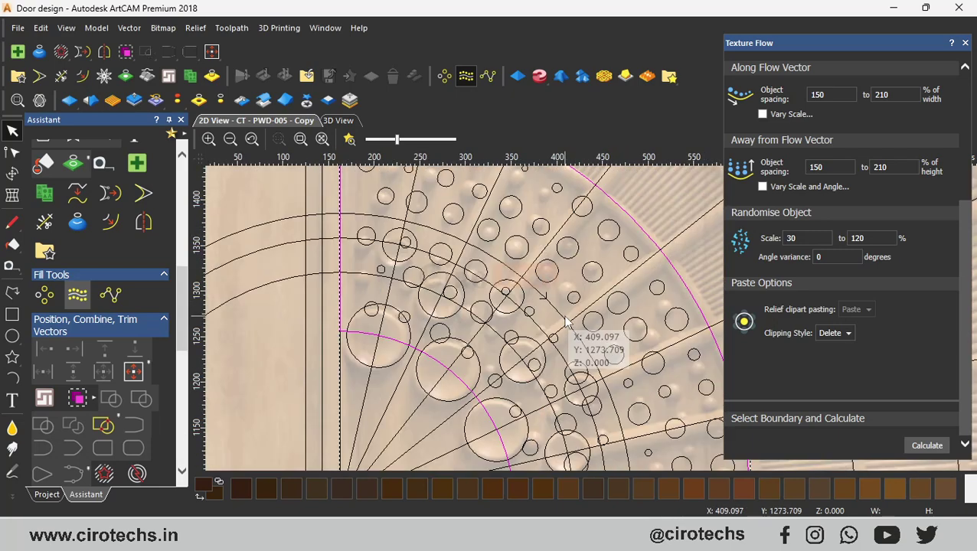
scroll(550, 279, "down", 1)
scroll(536, 264, "up", 1)
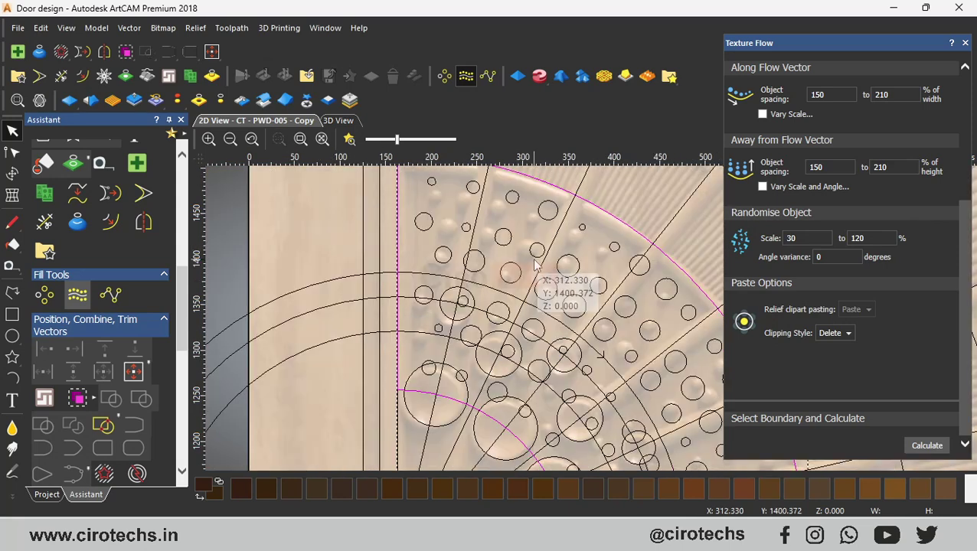
Step: Undo the fill and try varying scale and angle away from the flow vector, with scale 30% and limit 150%
scroll(869, 256, "up", 1)
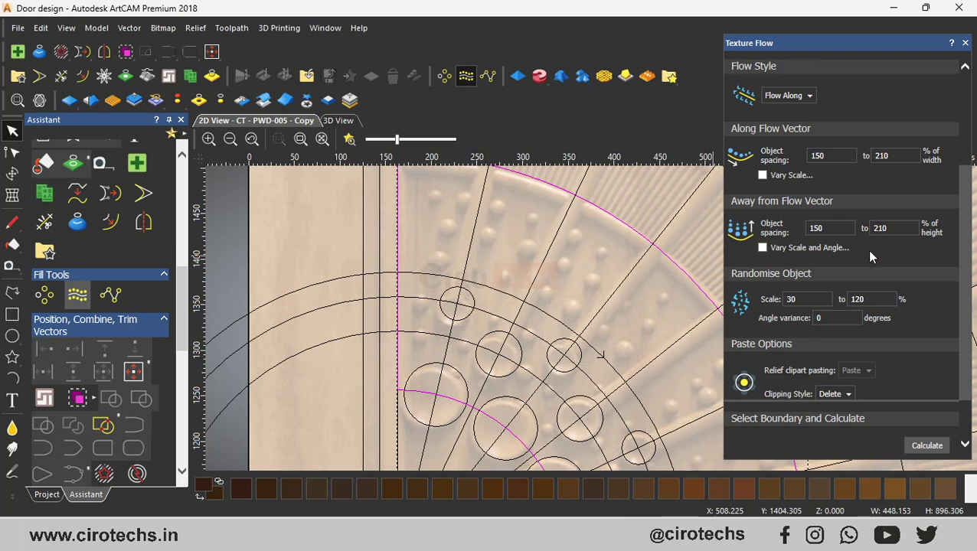
scroll(649, 282, "down", 2)
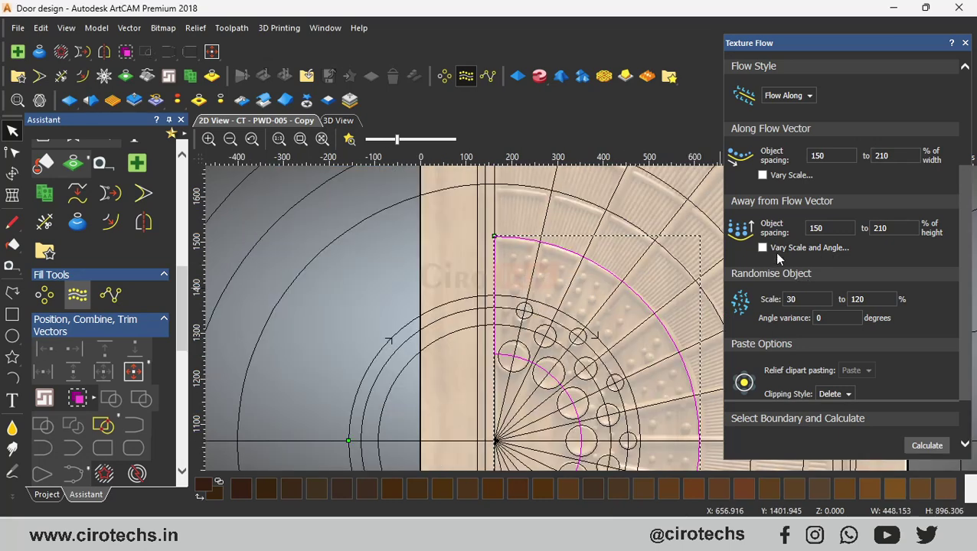
left_click(762, 249)
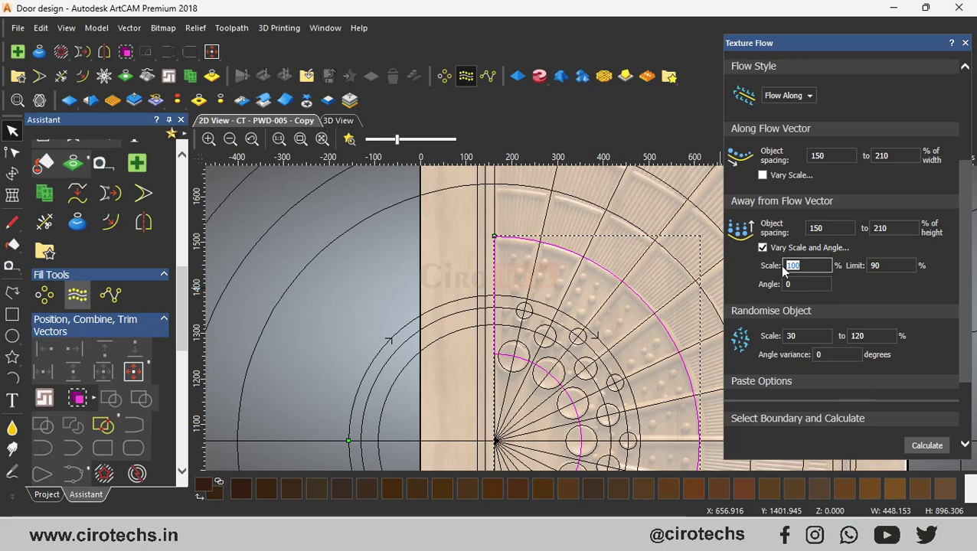
type("30")
key("Tab")
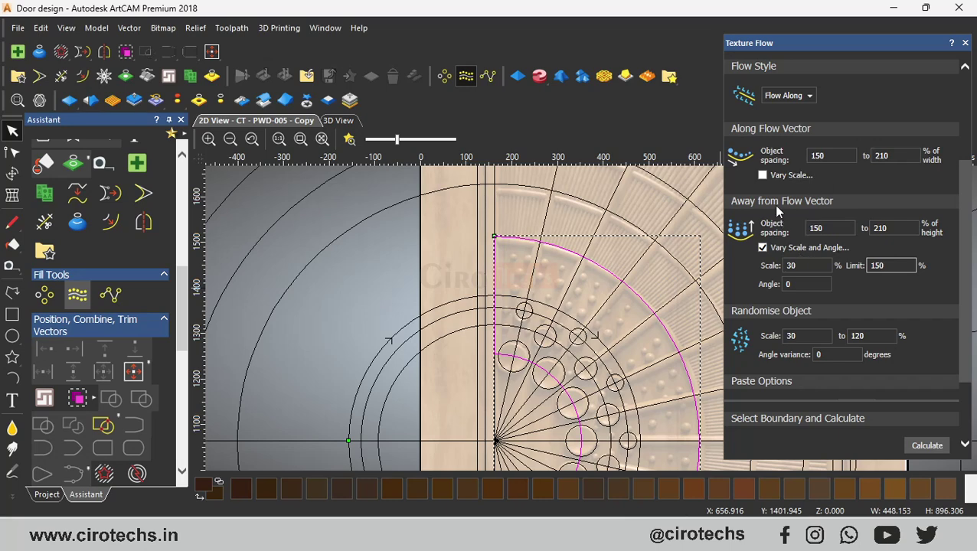
left_click(762, 176)
left_click(763, 176)
scroll(805, 294, "down", 2)
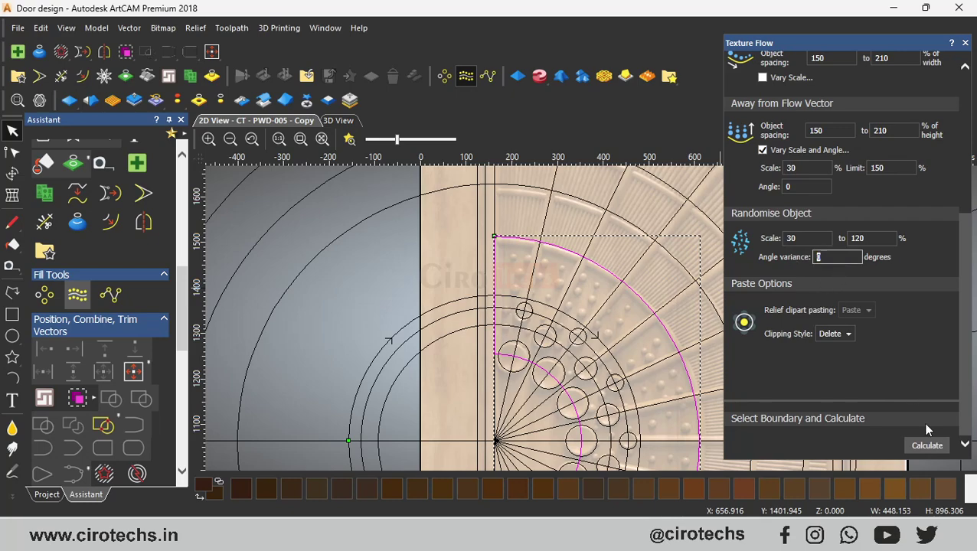
Step: Calculate the stud circles with the varied scale, inspect them on the panels, and undo the fill
scroll(571, 333, "down", 2)
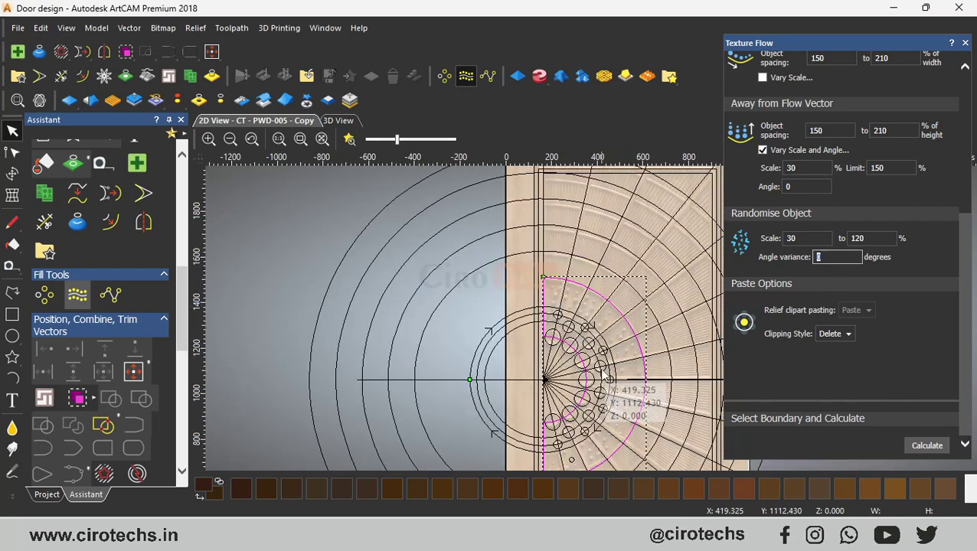
left_click(935, 446)
scroll(605, 393, "up", 2)
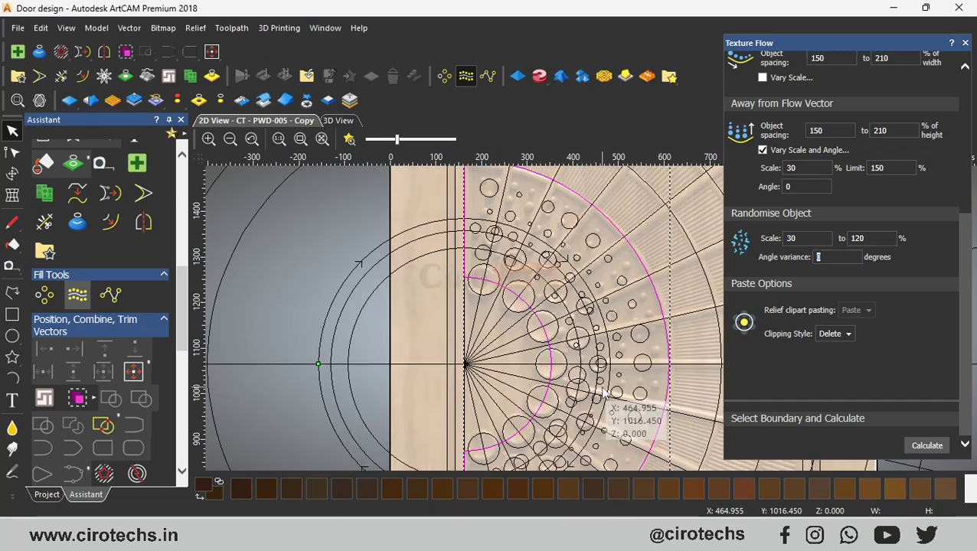
scroll(525, 197, "up", 2)
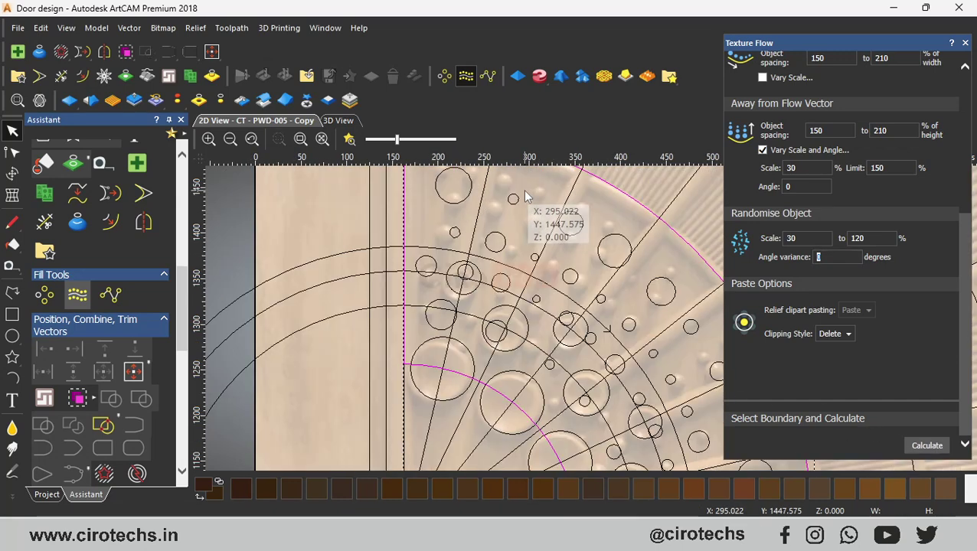
key("ctrl+z")
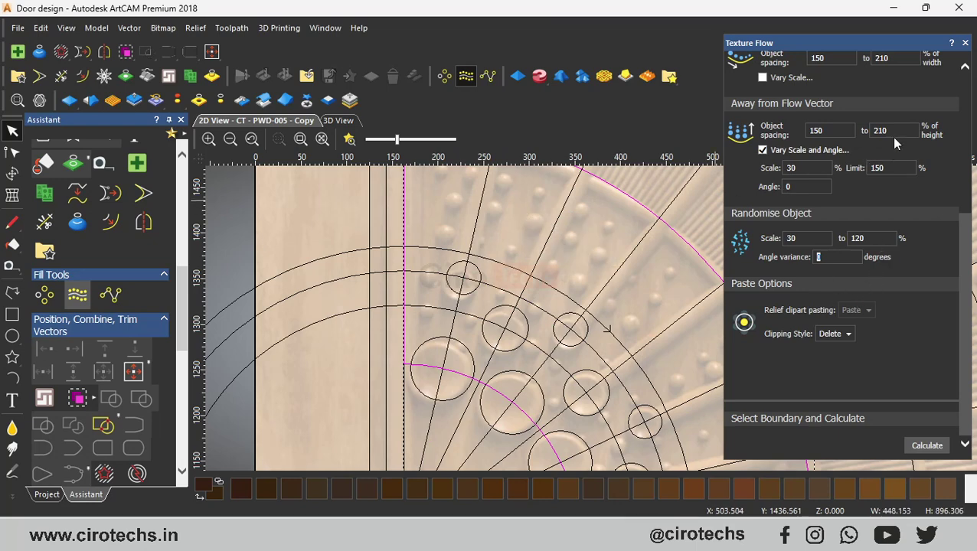
Step: Turn off Vary Scale and Angle away from the flow vector and recalculate the stud circles
scroll(872, 212, "up", 3)
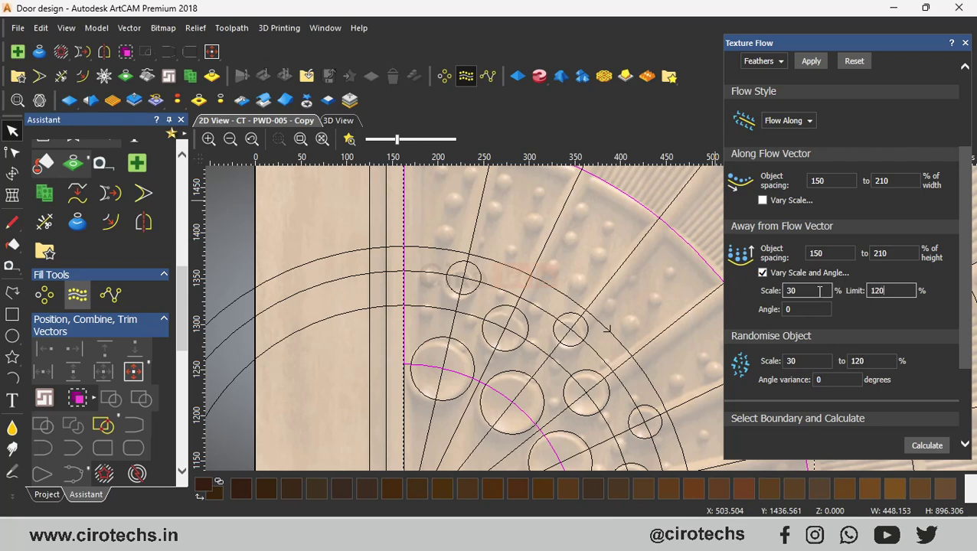
left_click(759, 272)
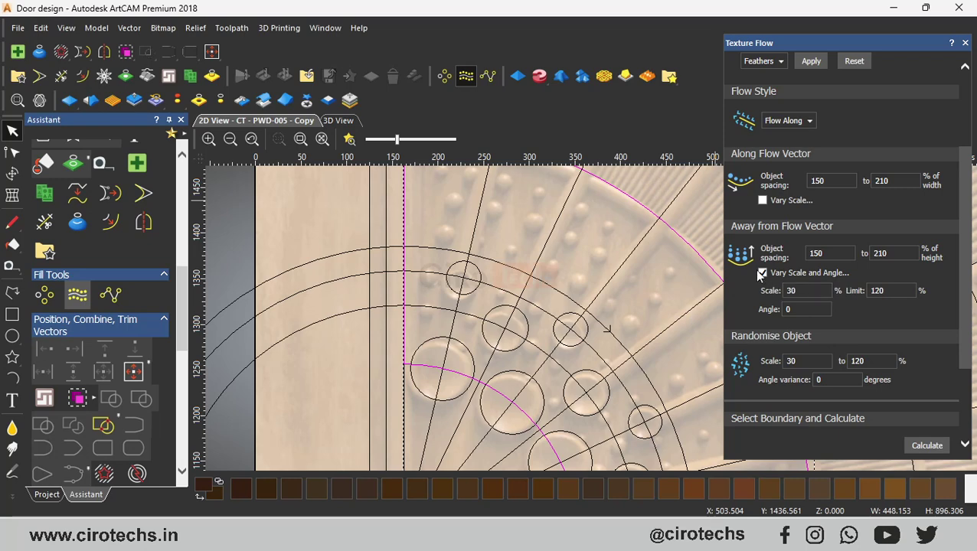
left_click(764, 272)
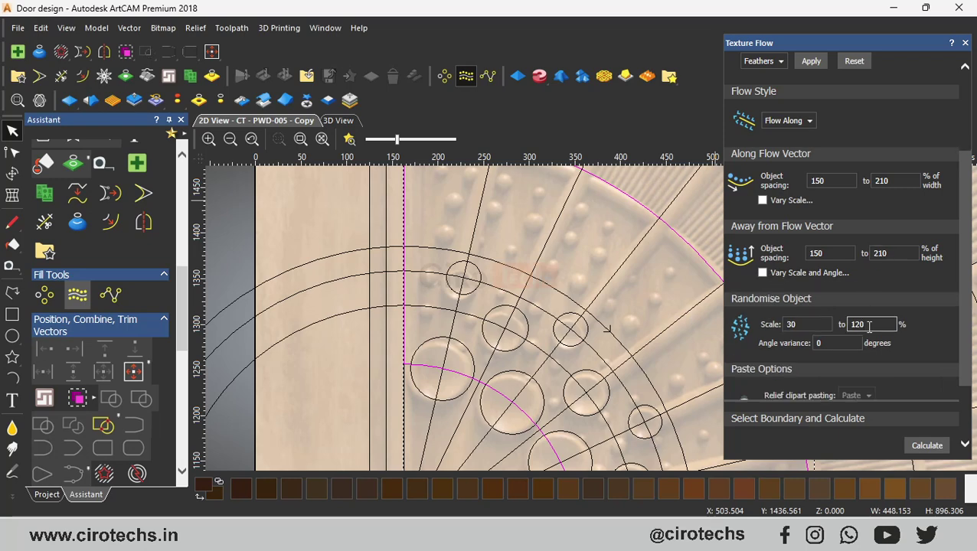
left_click(928, 446)
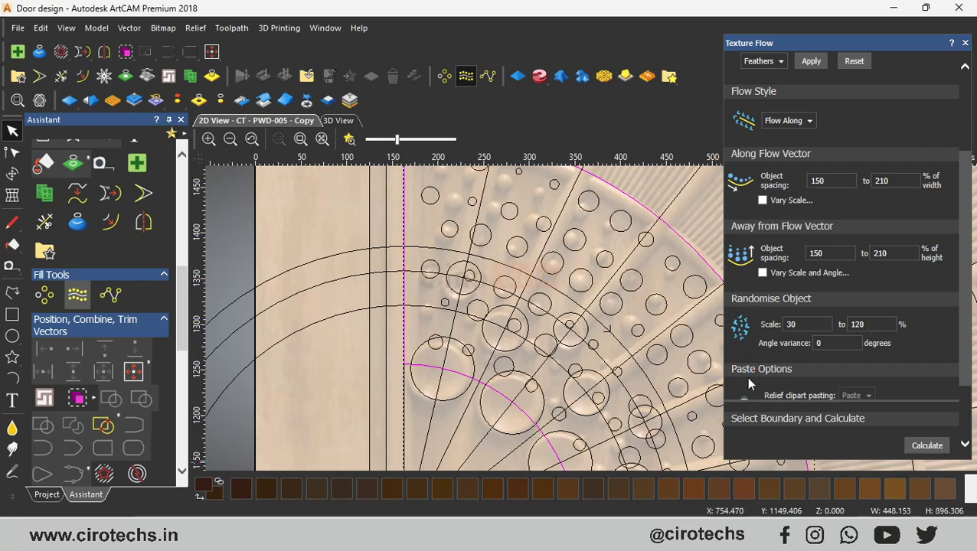
Step: Examine the recalculated circles against the studs across the whole band and clear the boundary selection
scroll(546, 326, "down", 2)
scroll(536, 314, "up", 2)
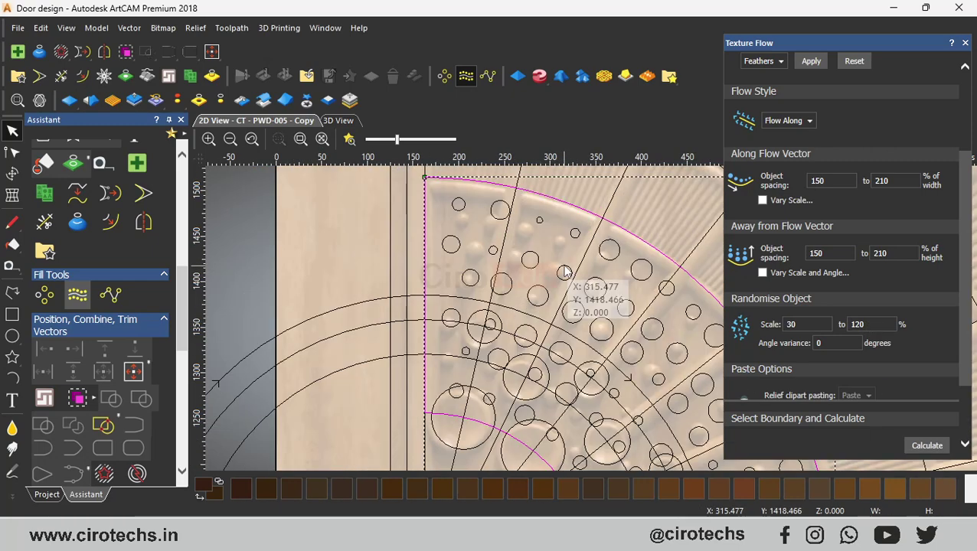
scroll(509, 277, "down", 2)
scroll(512, 222, "up", 2)
scroll(475, 232, "down", 2)
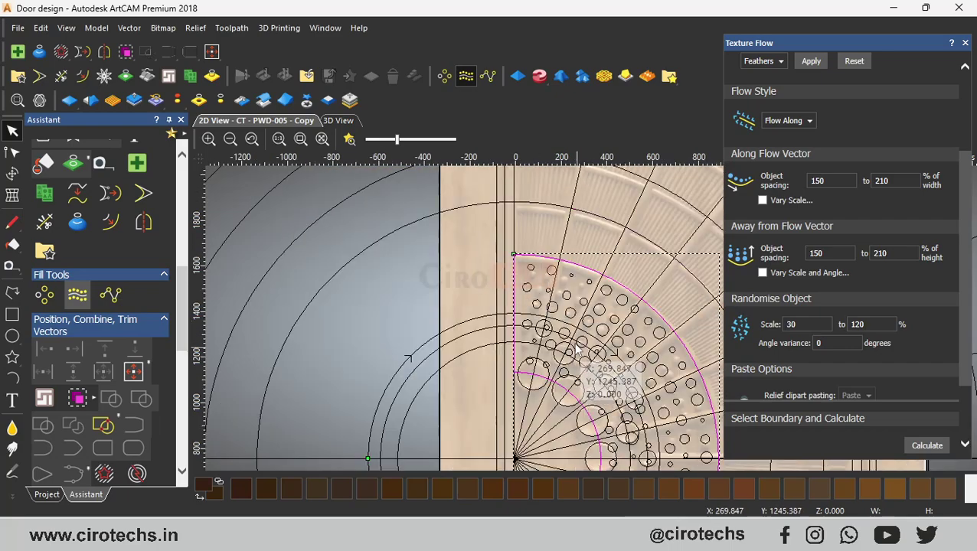
scroll(605, 383, "down", 1)
scroll(603, 374, "up", 2)
scroll(603, 373, "down", 1)
scroll(582, 406, "up", 3)
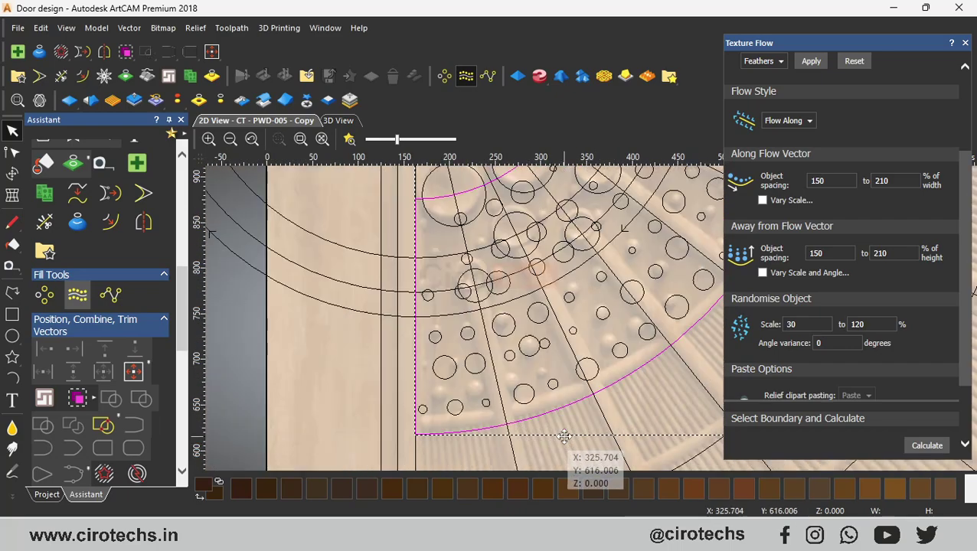
scroll(562, 434, "down", 1)
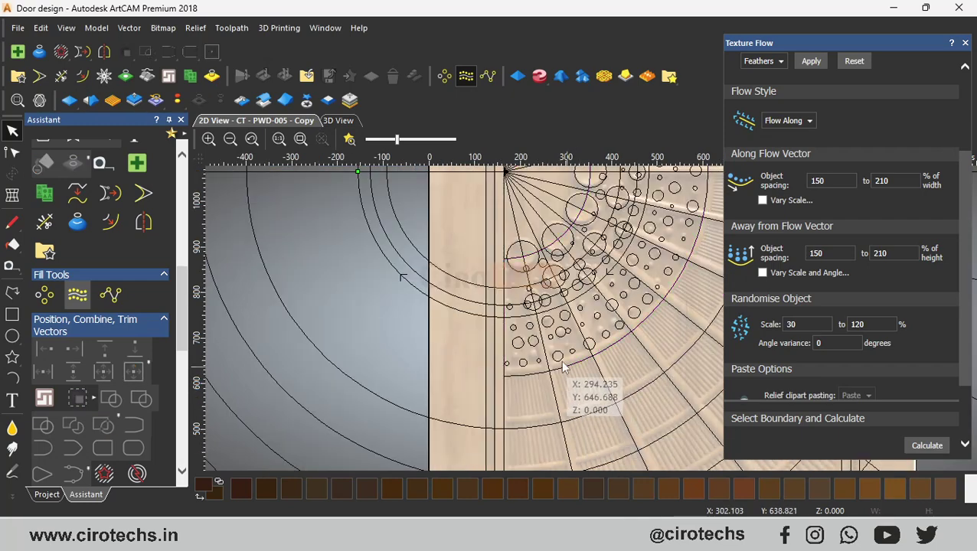
Step: Delete the two generated circles overlapping the lowest traced stud circle on the first lower radial line
scroll(562, 317, "up", 3)
left_click(595, 263)
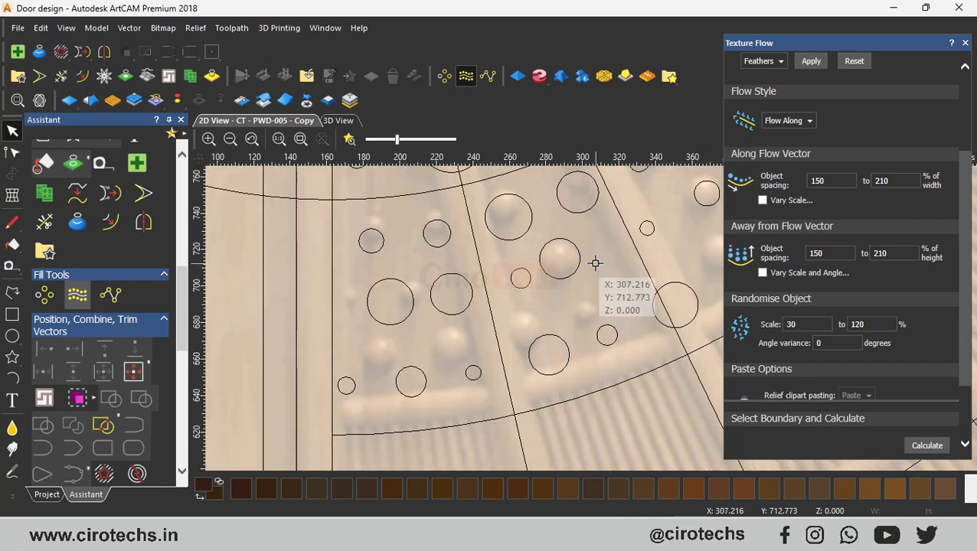
scroll(595, 263, "down", 1)
scroll(535, 214, "up", 3)
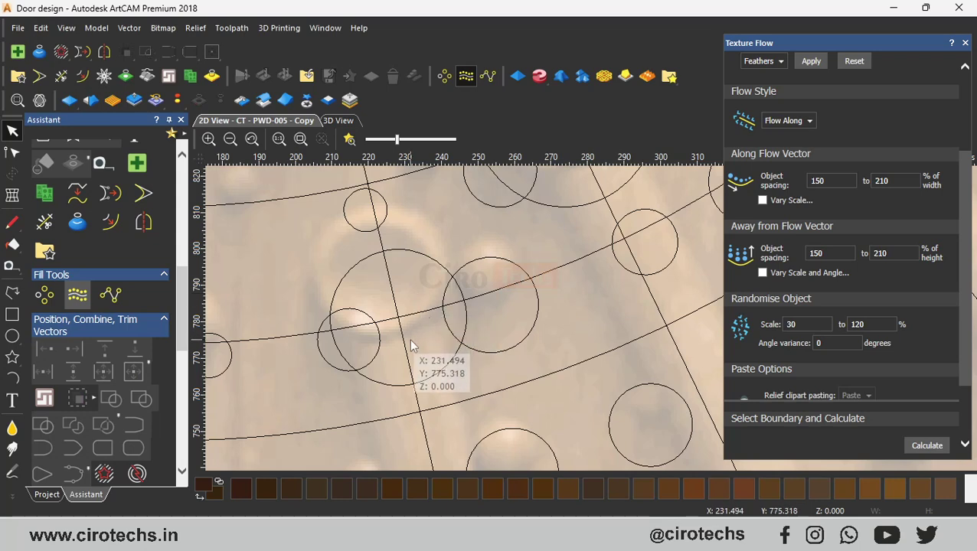
left_click(331, 366)
key("Delete")
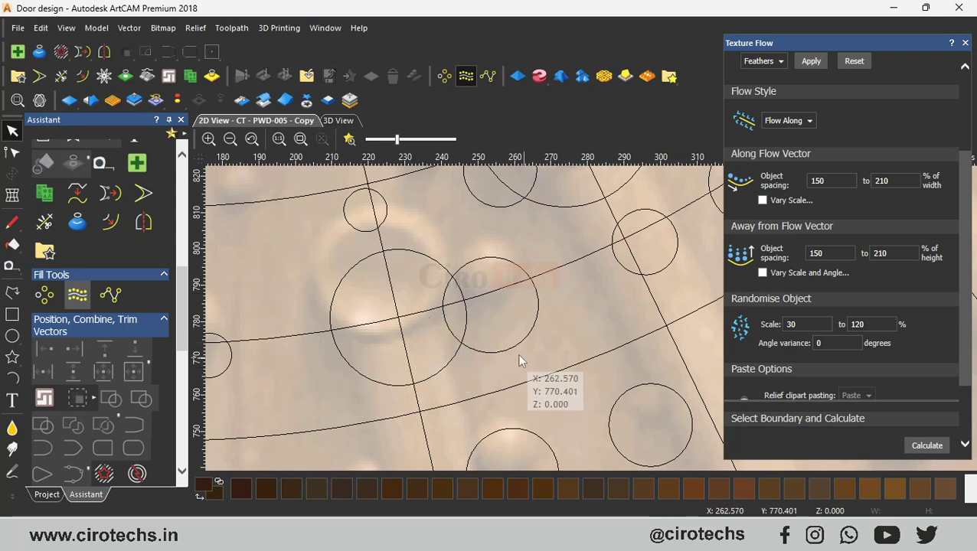
left_click(505, 346)
key("Delete")
Step: Delete the two generated circles overlapping the next traced stud circle along the outer ring
scroll(505, 349, "down", 2)
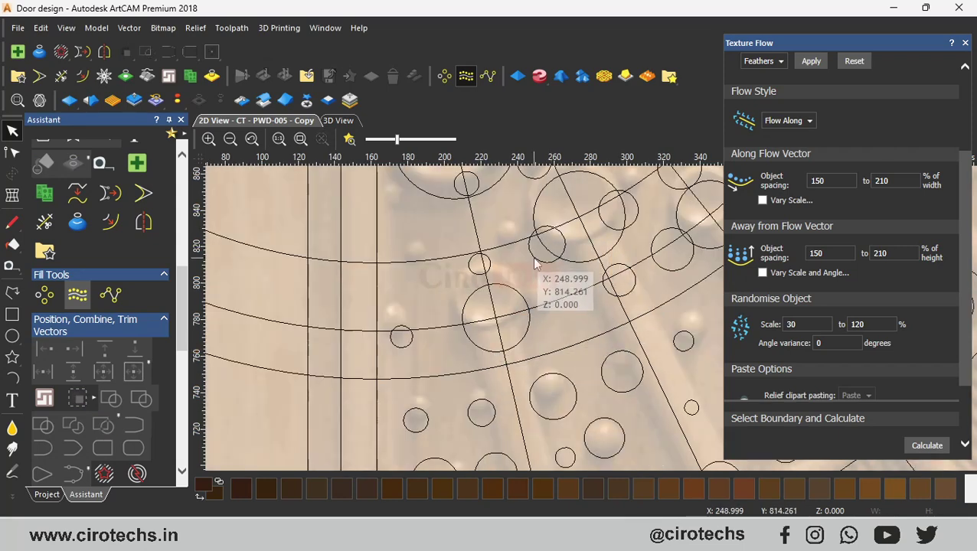
scroll(628, 294, "down", 2)
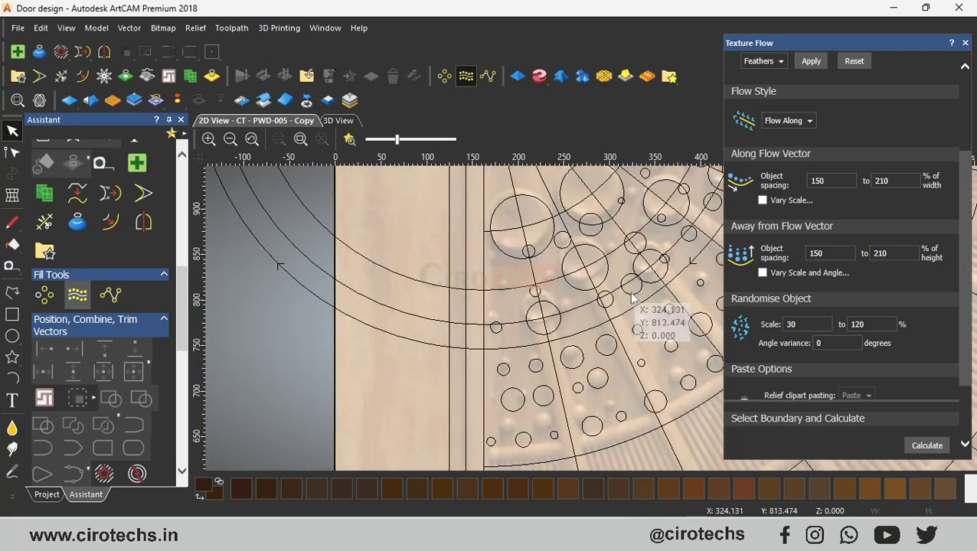
scroll(632, 290, "up", 2)
left_click(636, 264)
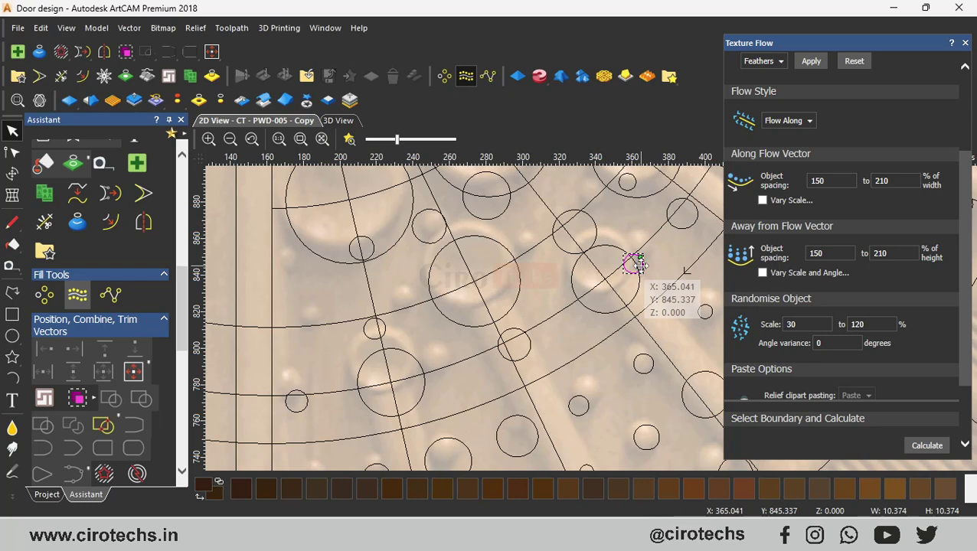
key("Delete")
left_click(568, 245)
key("Delete")
Step: Delete the generated circle overlapping the lower edge of the second large inner-ring stud circle
scroll(532, 276, "down", 2)
scroll(541, 264, "up", 2)
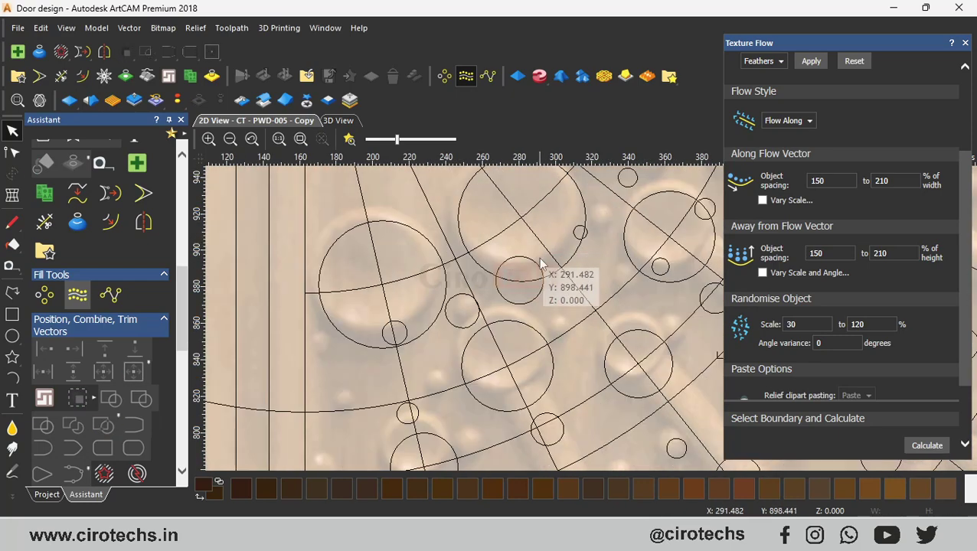
left_click(533, 301)
key("Delete")
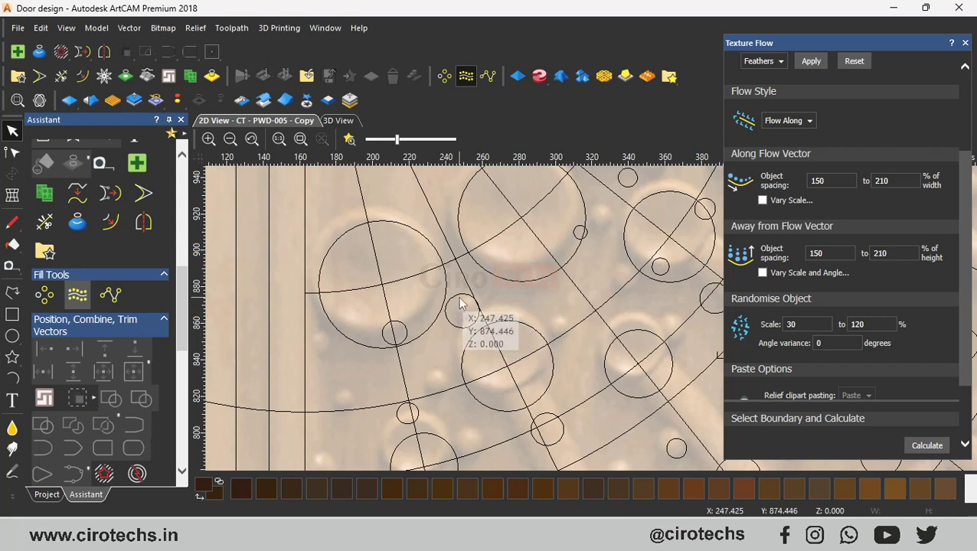
Step: Delete the generated circles overlapping the lower edges of the two lowest large inner-ring stud circles
left_click(461, 297)
left_click(582, 274)
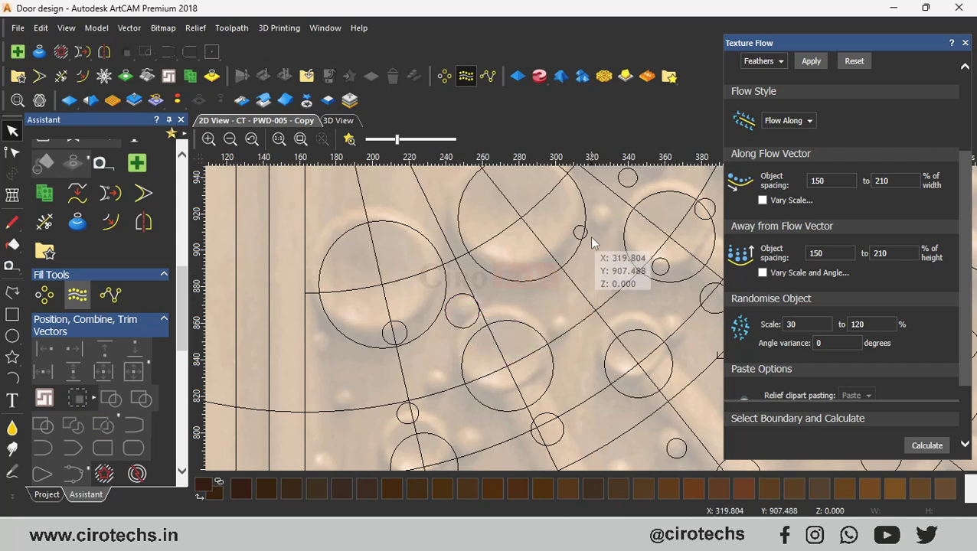
left_click(587, 237)
key("Delete")
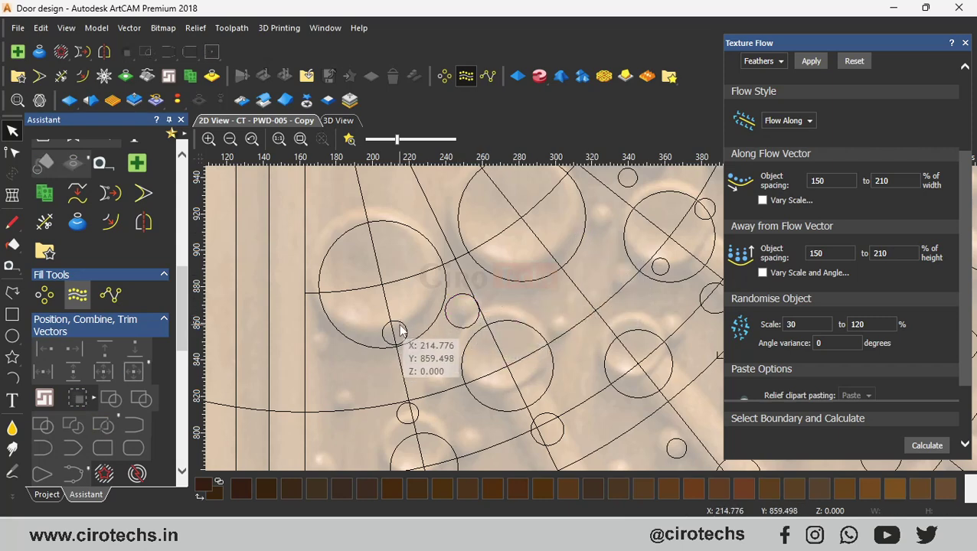
left_click(395, 333)
key("Delete")
Step: Delete the generated circles overlapping the third large inner-ring stud and the lower edge of the large stud on the horizontal line
scroll(413, 421, "down", 1)
scroll(616, 254, "up", 1)
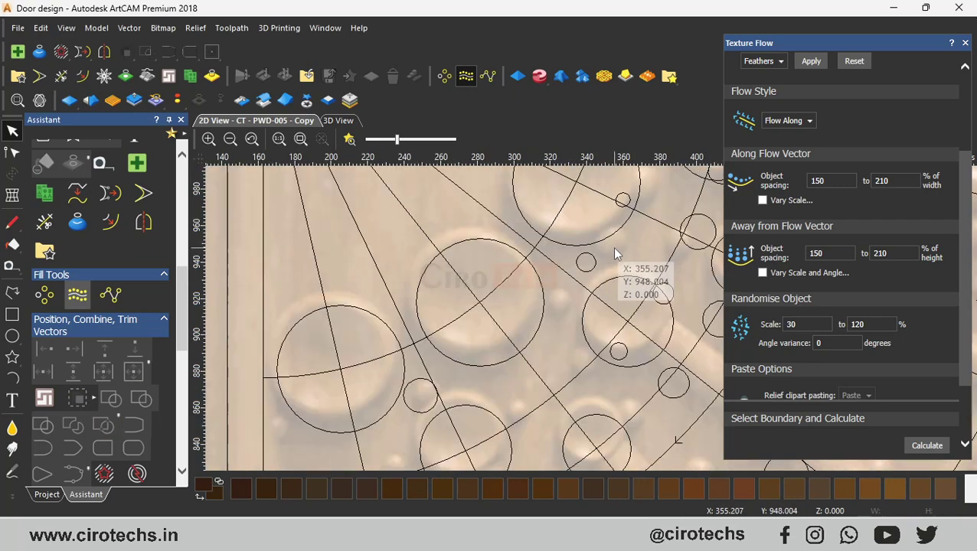
scroll(605, 222, "down", 1)
scroll(624, 227, "up", 1)
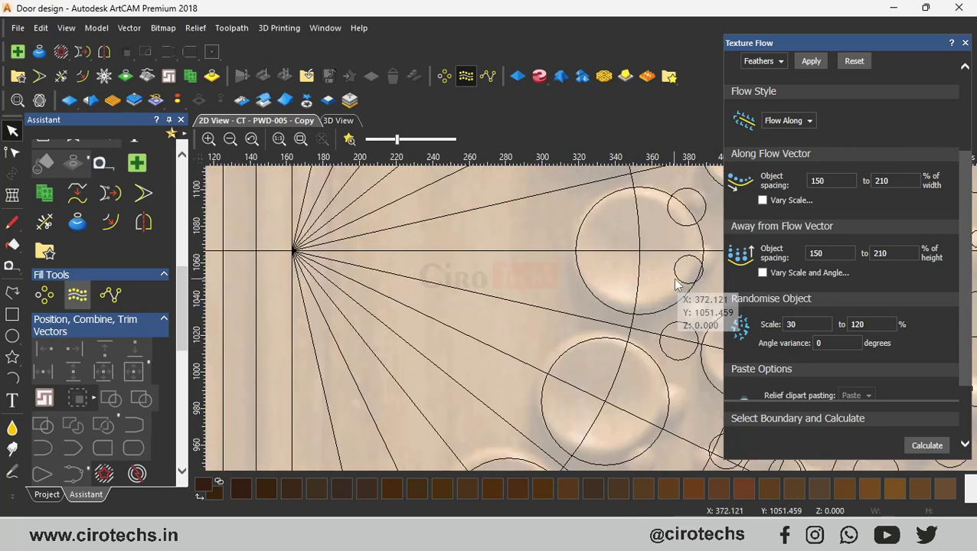
scroll(676, 285, "down", 1)
scroll(600, 303, "up", 1)
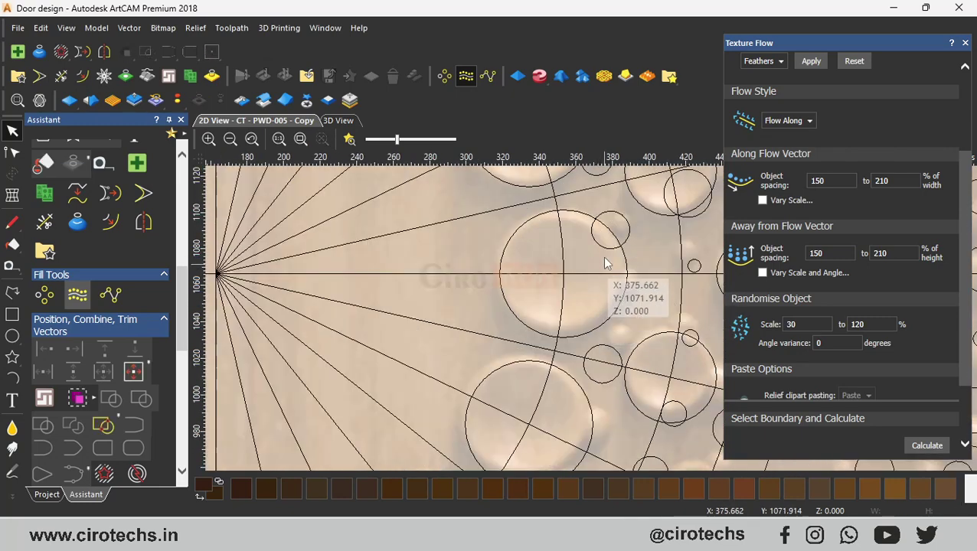
Step: Delete the generated circles overlapping the upper edge of the horizontal line's large stud and the neighbouring middle-ring and outer-ring studs
scroll(617, 322, "down", 1)
scroll(657, 349, "up", 1)
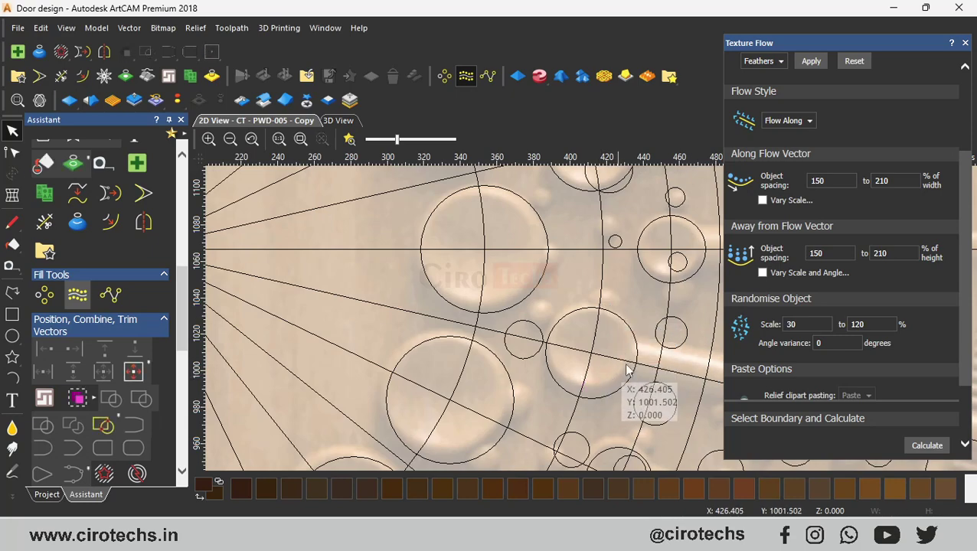
scroll(594, 318, "down", 1)
scroll(666, 313, "up", 1)
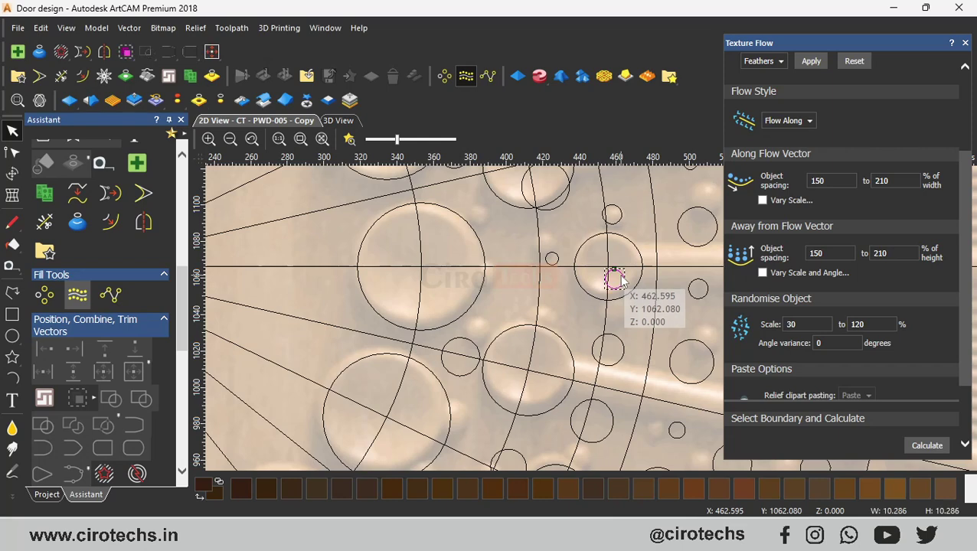
scroll(597, 245, "down", 1)
scroll(574, 265, "up", 1)
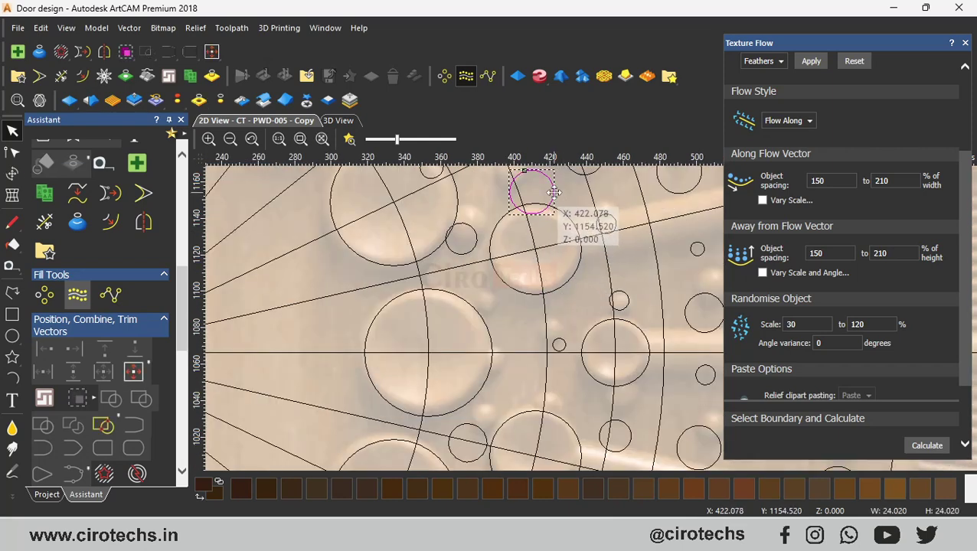
scroll(536, 245, "down", 1)
scroll(512, 270, "up", 1)
Step: Move the 17.3 mm circle beside the first large stud above the horizontal line down onto the radial line, clear of the stud
left_click(553, 300)
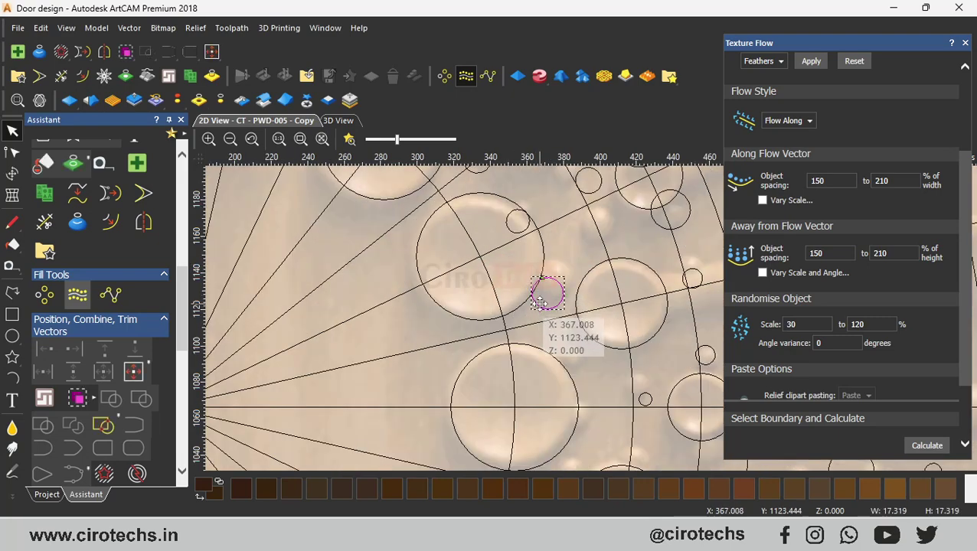
left_click_drag(551, 305, 555, 331)
scroll(559, 337, "down", 3)
scroll(574, 343, "up", 2)
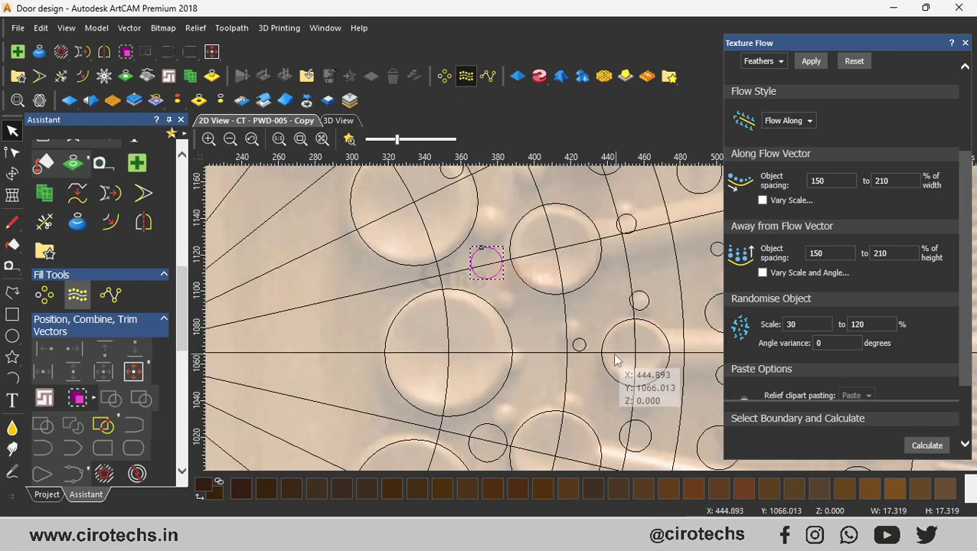
Step: Move the small circle out of the first large stud above the horizontal line and delete the one inside the next middle-ring stud
scroll(579, 329, "down", 3)
scroll(568, 263, "up", 3)
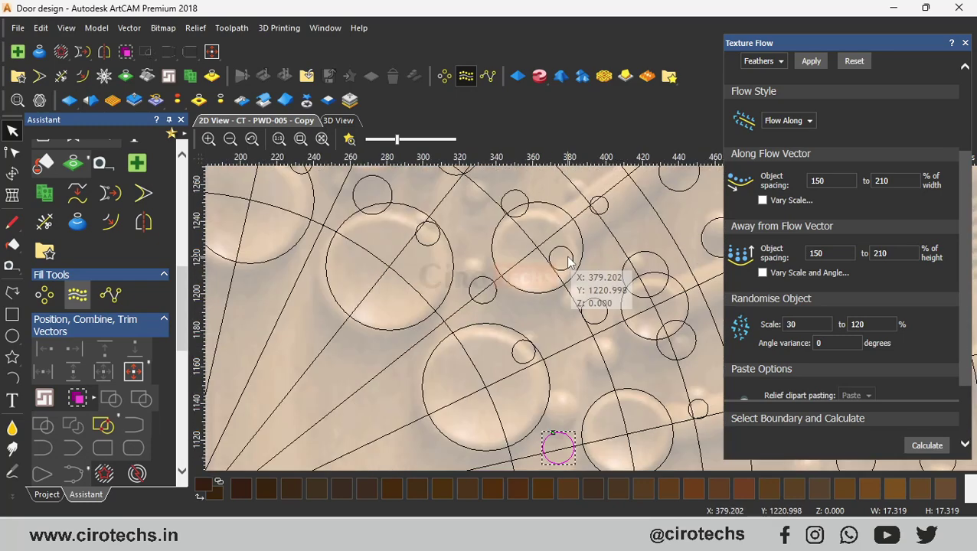
scroll(565, 262, "down", 2)
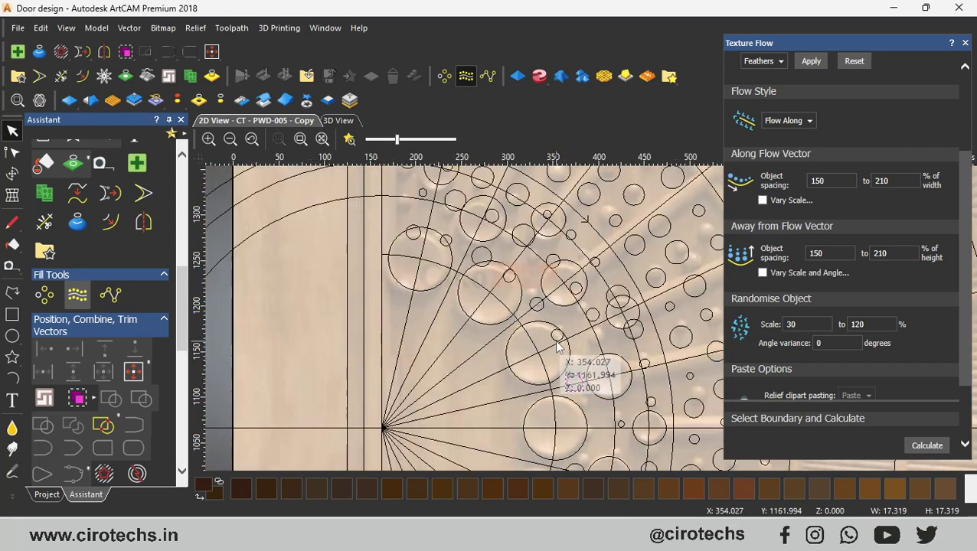
scroll(558, 347, "up", 4)
left_click_drag(543, 326, 646, 275)
scroll(645, 295, "down", 2)
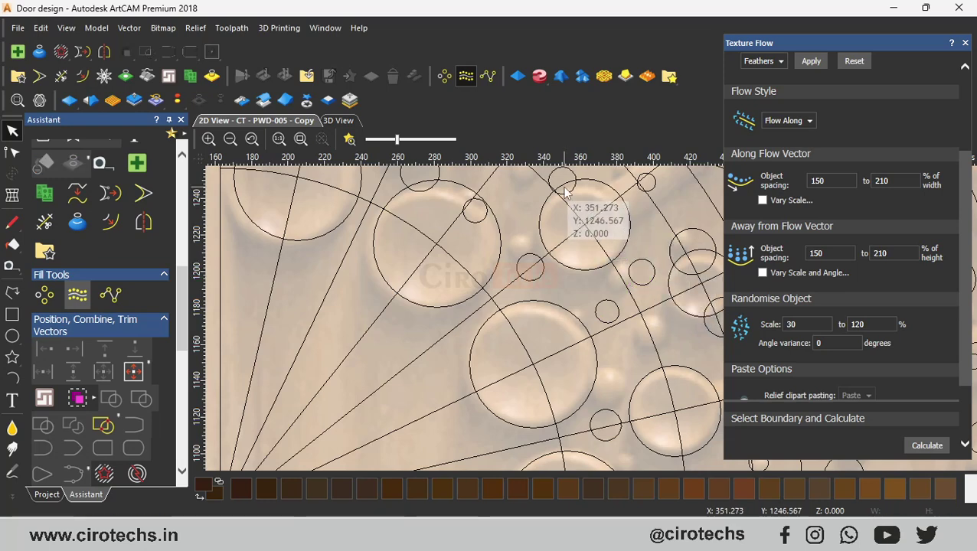
Step: Delete the generated circles overlapping the two uppermost large inner-ring studs and the top edge of the nearby middle-ring stud
scroll(540, 275, "down", 2)
scroll(529, 291, "up", 2)
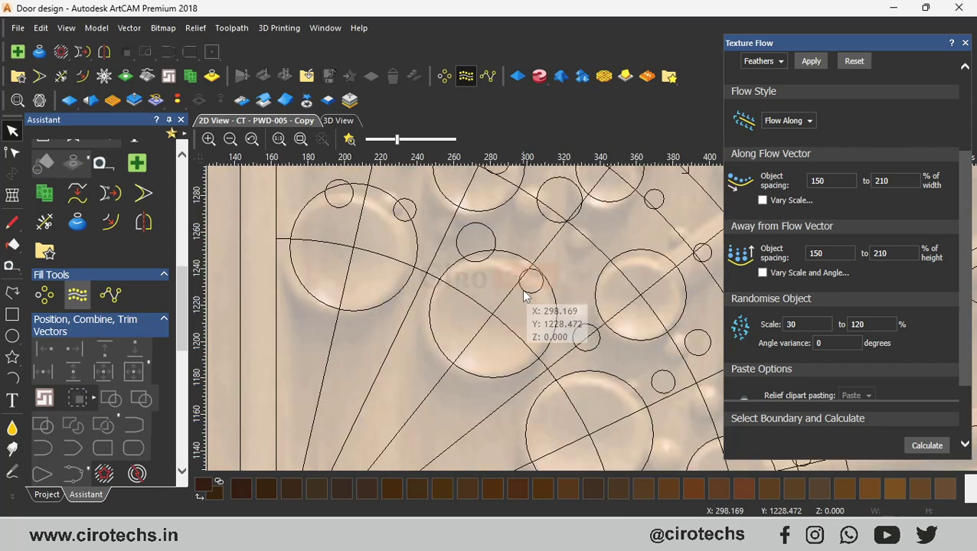
left_click_drag(526, 299, 337, 212)
scroll(353, 225, "down", 2)
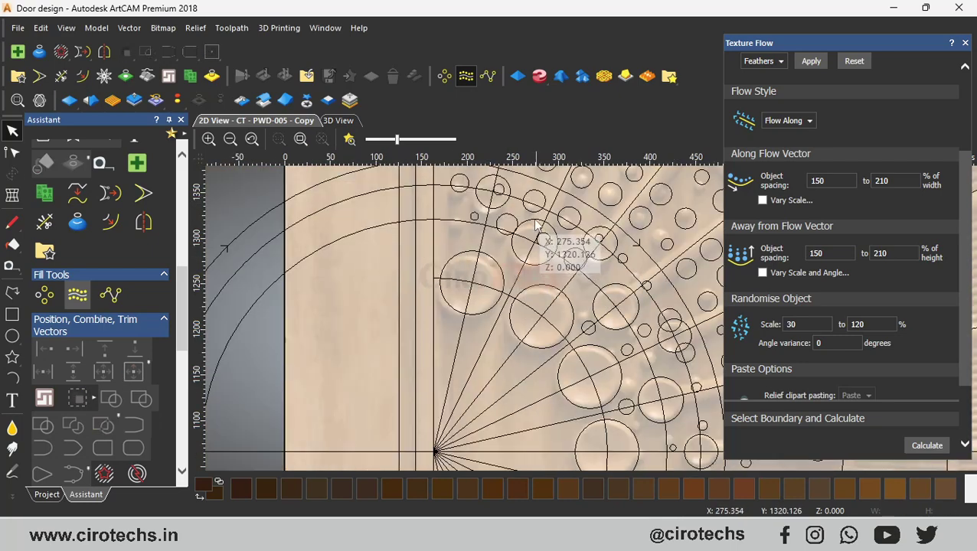
Step: Move the 23.4 mm generated circle away from the uppermost middle-ring stud so that it no longer overlaps it
scroll(490, 244, "up", 2)
left_click(496, 228)
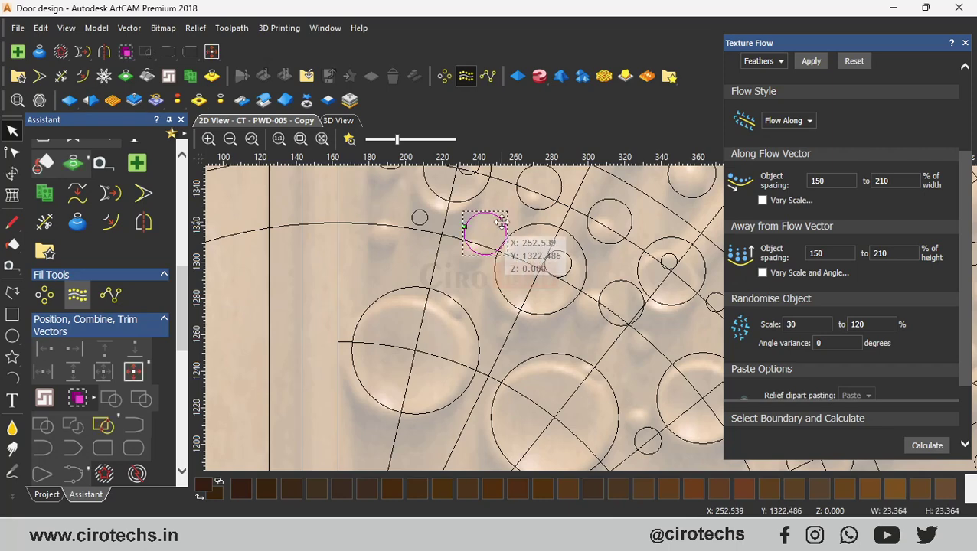
scroll(474, 260, "down", 2)
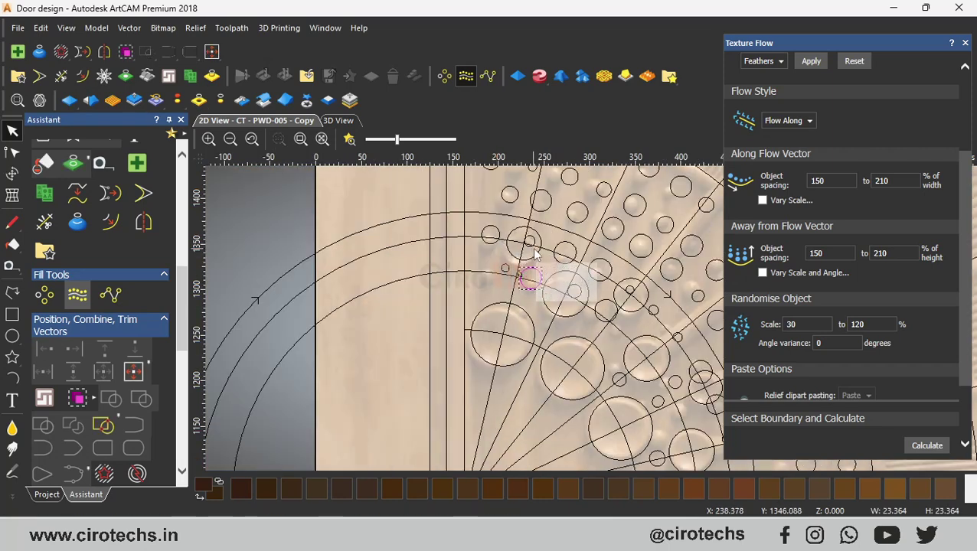
scroll(515, 298, "up", 2)
left_click_drag(542, 291, 532, 303)
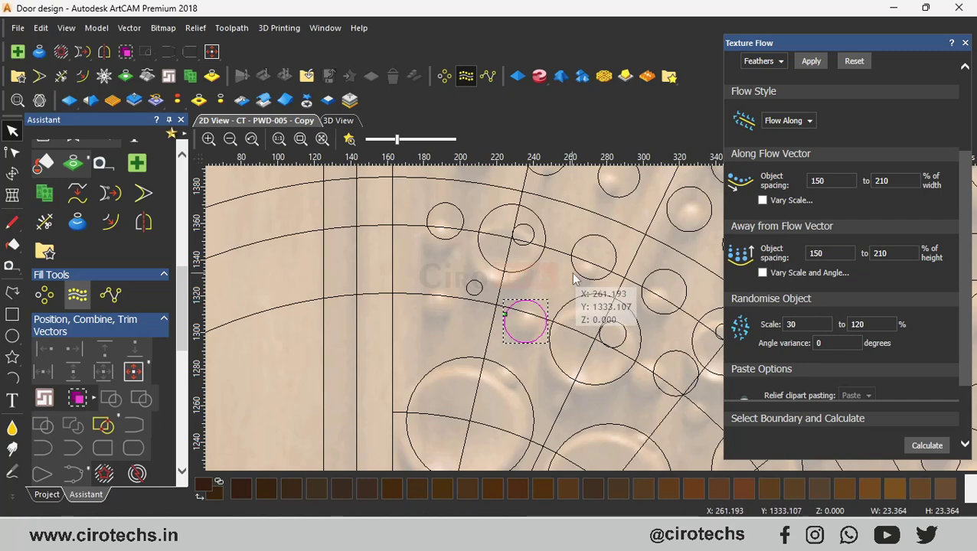
Step: Delete the small generated circles inside the two uppermost outer-ring stud circles
scroll(568, 274, "down", 2)
scroll(563, 306, "up", 2)
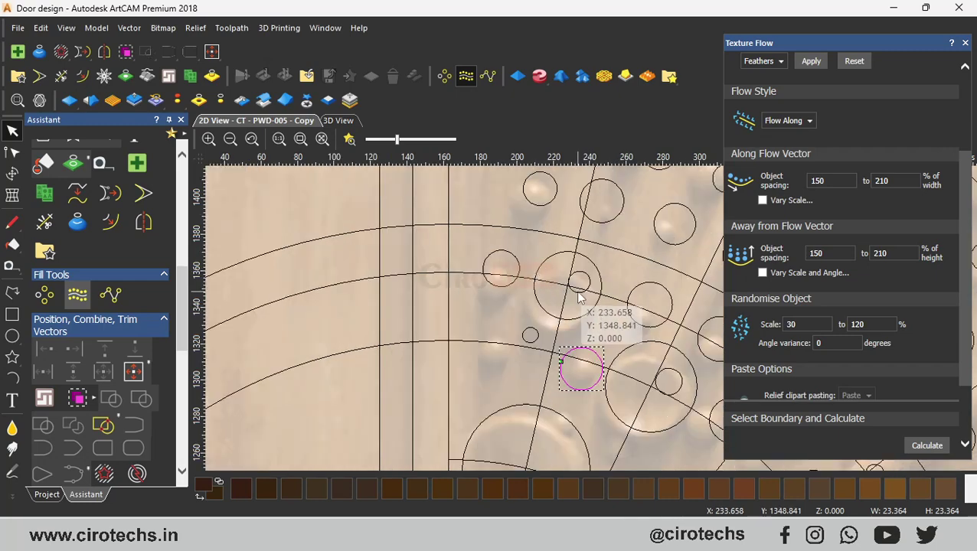
scroll(572, 305, "down", 3)
scroll(637, 295, "up", 2)
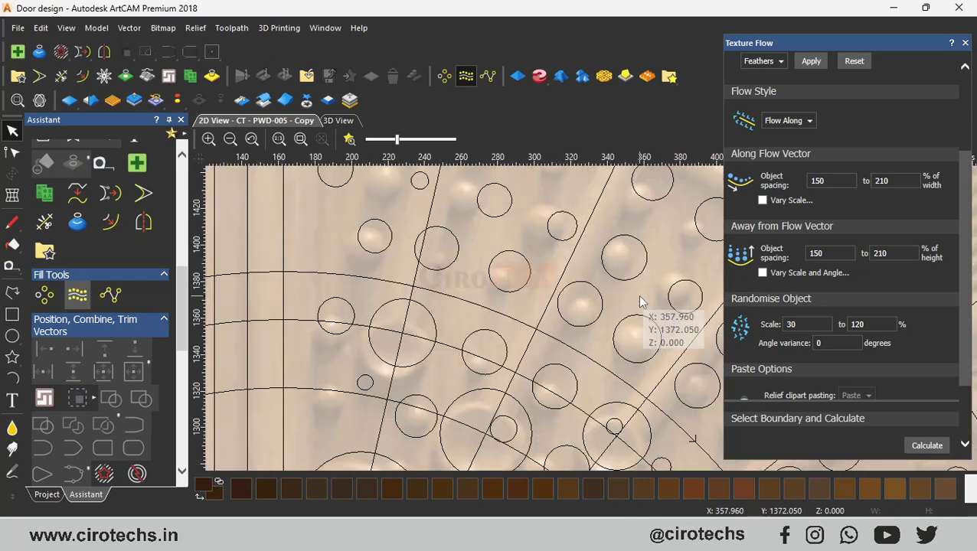
scroll(530, 265, "down", 3)
scroll(530, 265, "up", 3)
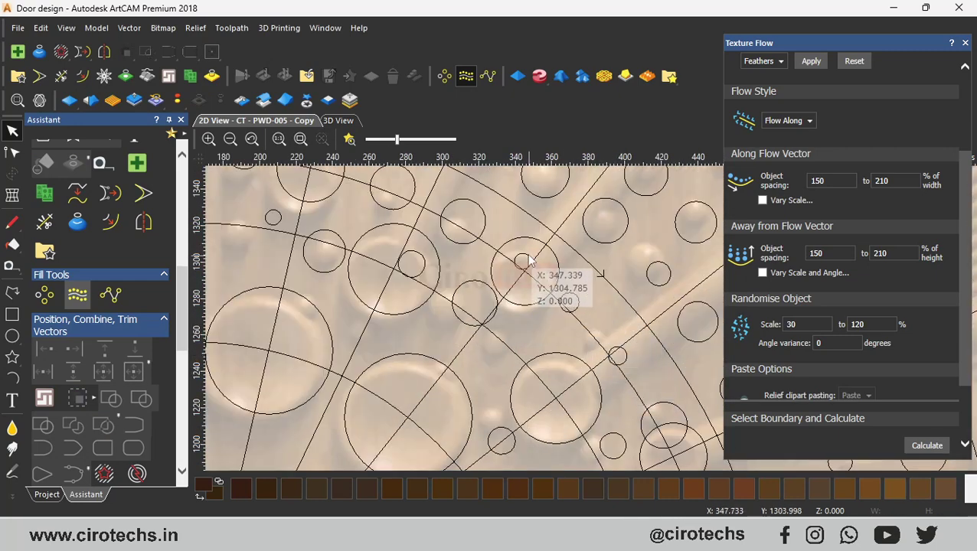
scroll(528, 254, "down", 2)
scroll(567, 406, "up", 2)
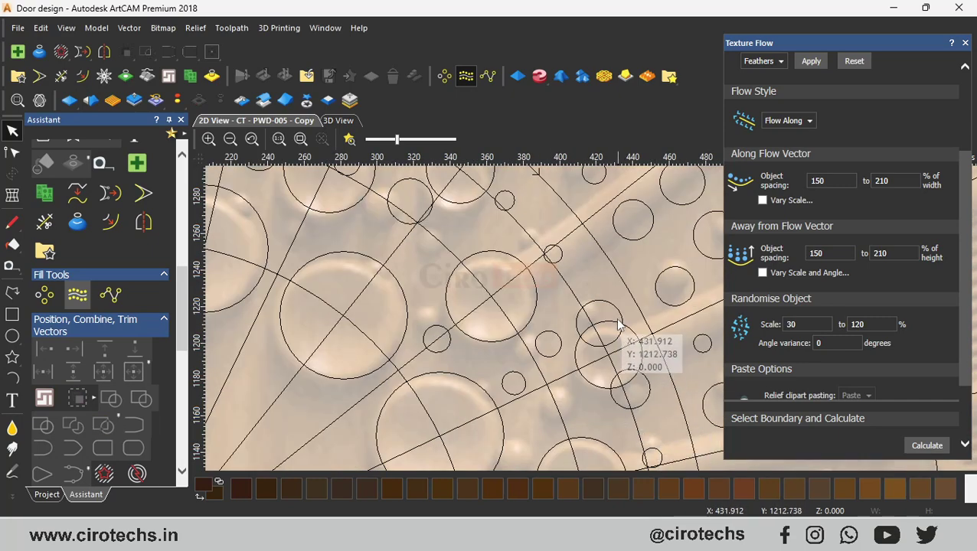
Step: Delete the two generated circles overlapping the top and bottom of the third outer-ring stud circle from the top
left_click(617, 312)
left_click(556, 307)
scroll(611, 425, "down", 2)
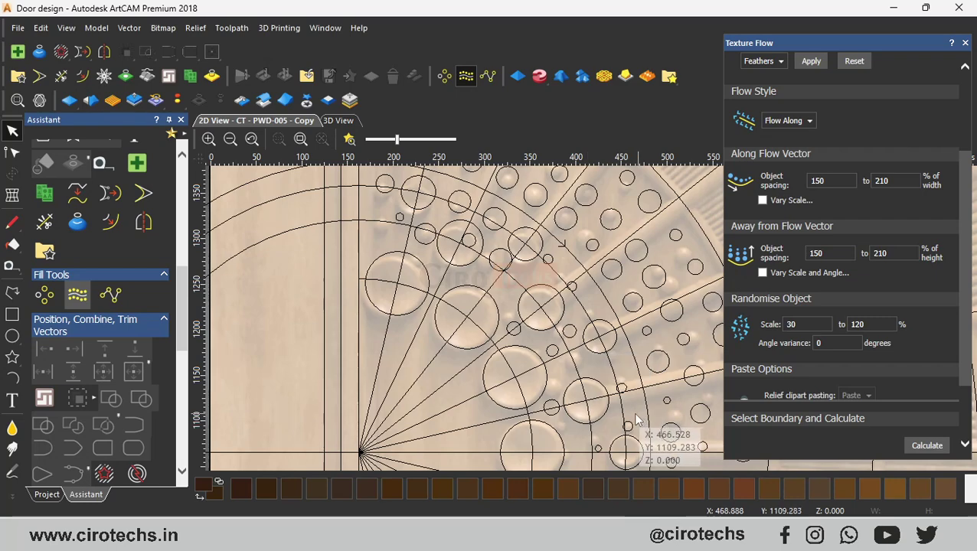
Step: Move the 11 mm circle beside the first middle-ring stud above the horizontal line slightly up, off the radial line
scroll(609, 358, "up", 2)
left_click_drag(607, 355, 608, 342)
scroll(605, 345, "down", 2)
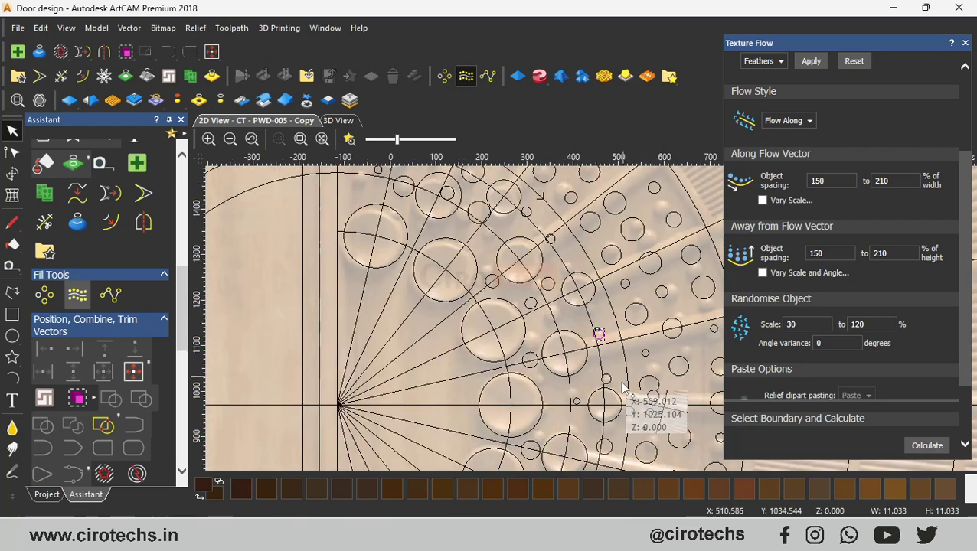
scroll(610, 373, "up", 2)
scroll(528, 354, "down", 2)
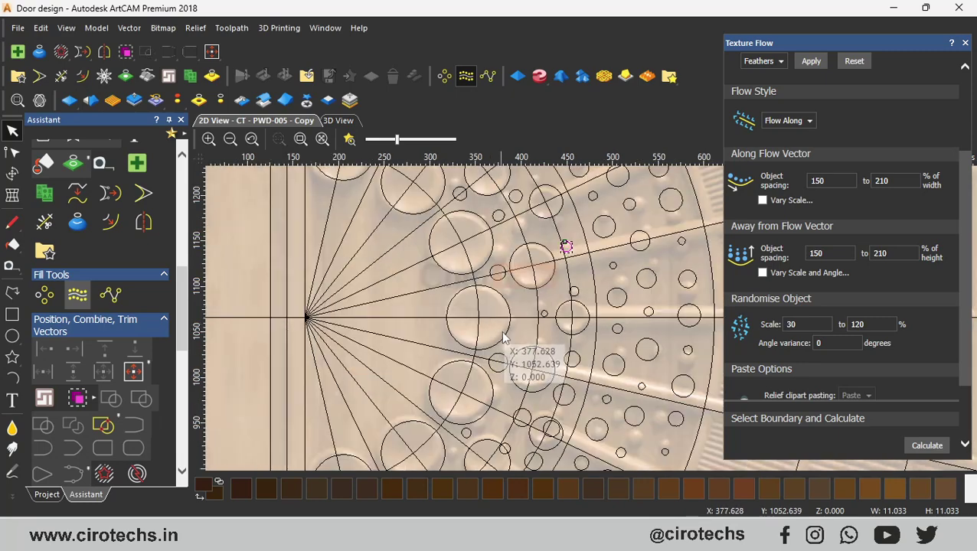
Step: Duplicate the 10.7 mm circle above the horizontal line's outer-ring stud and place the copy beside that line's large inner-ring stud
scroll(562, 371, "up", 2)
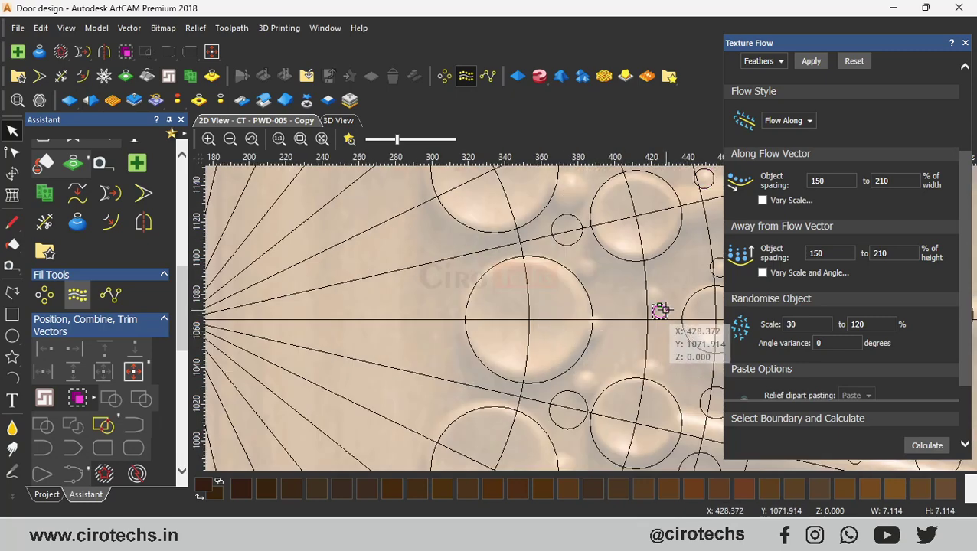
scroll(580, 299, "down", 2)
scroll(663, 302, "up", 2)
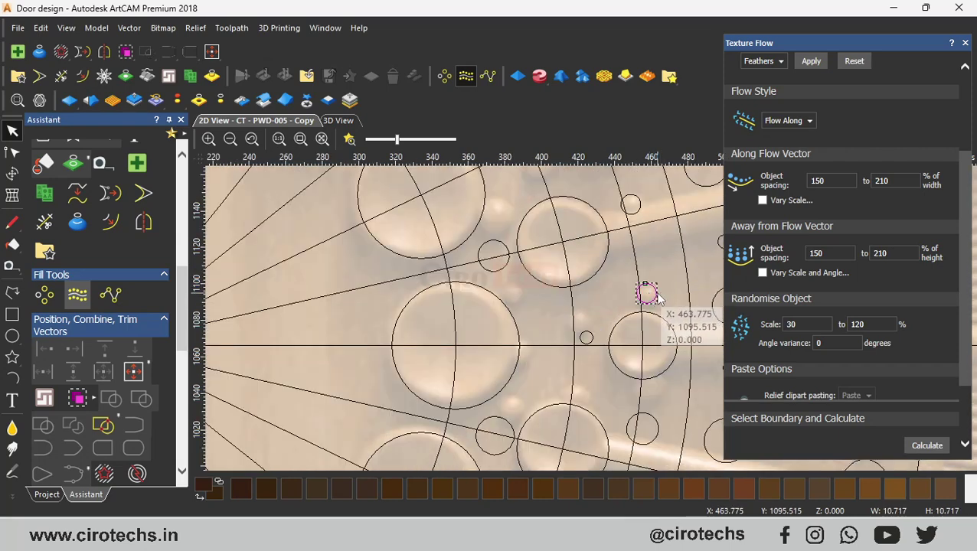
left_click_drag(656, 293, 542, 352)
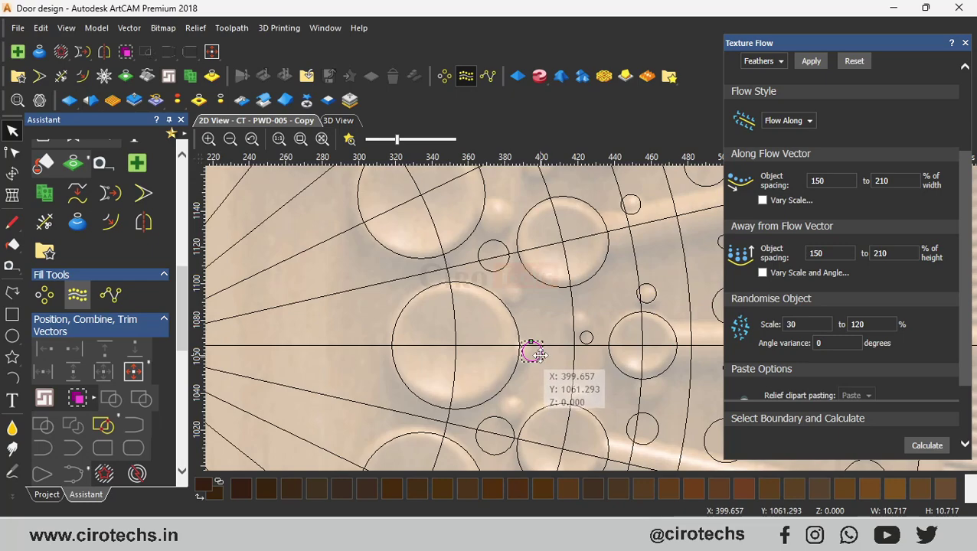
Step: Delete the generated circles overlapping the second middle-ring stud and the first outer-ring stud below the horizontal line
scroll(546, 354, "down", 2)
scroll(575, 398, "up", 1)
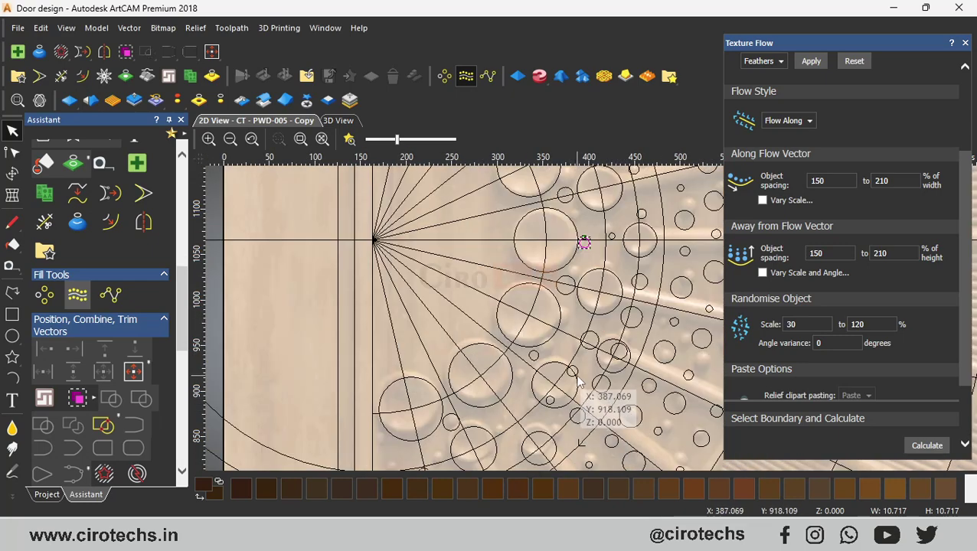
scroll(575, 373, "up", 2)
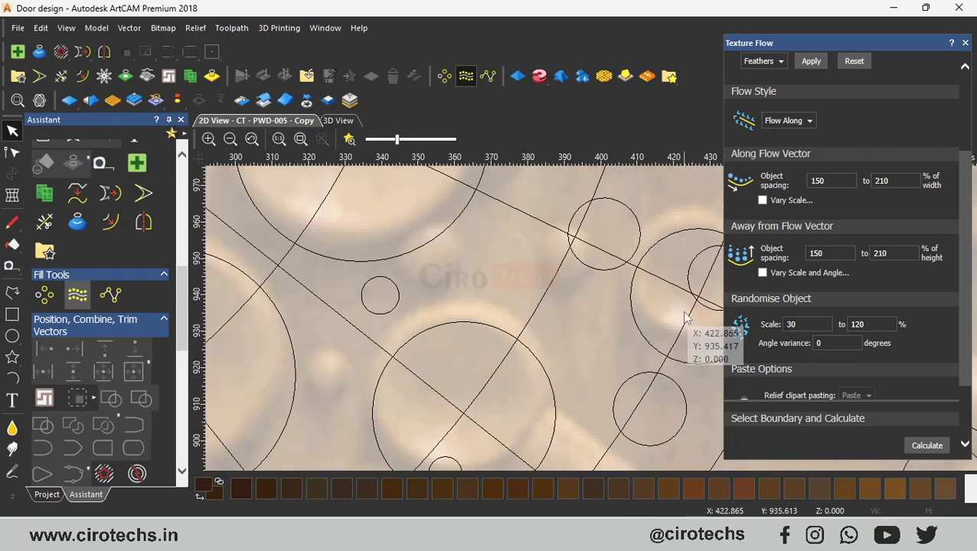
scroll(645, 273, "down", 1)
scroll(646, 274, "down", 2)
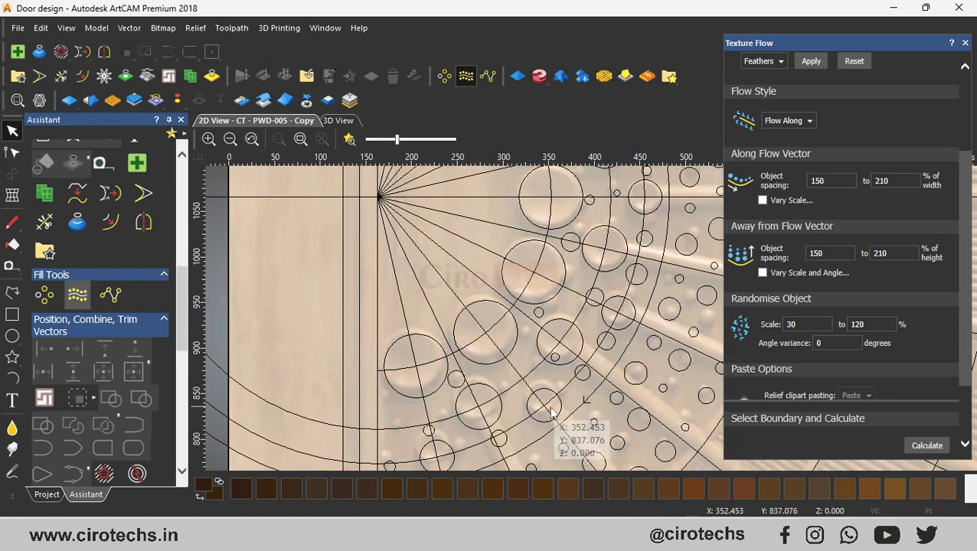
Step: Delete the small generated circle inside the uppermost middle-ring stud circle
scroll(536, 383, "down", 1)
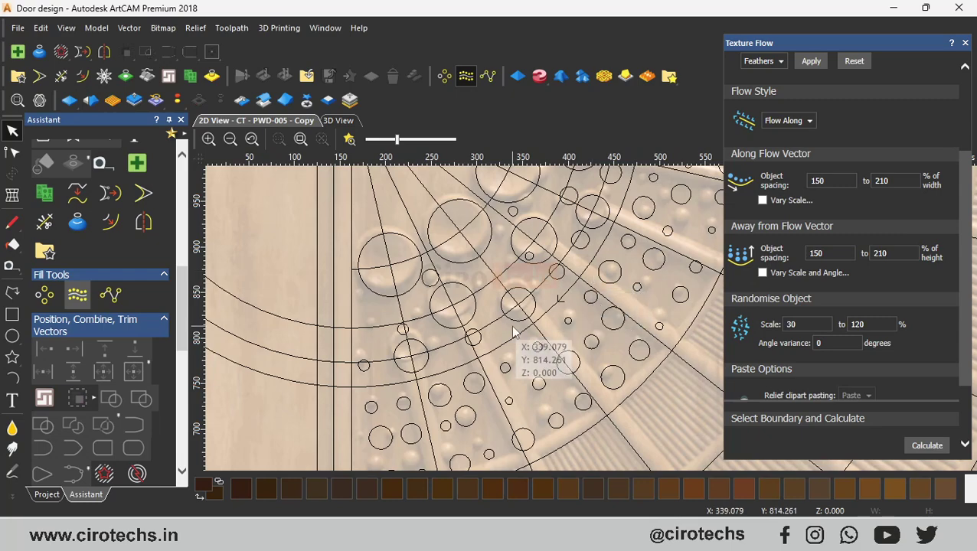
scroll(461, 345, "down", 1)
scroll(590, 239, "up", 2)
scroll(586, 253, "down", 1)
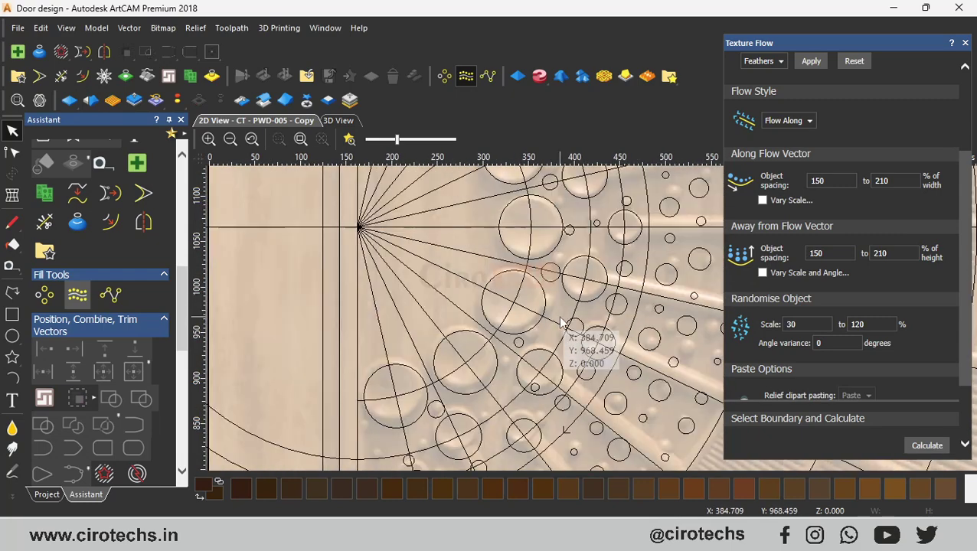
scroll(574, 299, "down", 1)
scroll(546, 347, "up", 2)
scroll(547, 346, "down", 1)
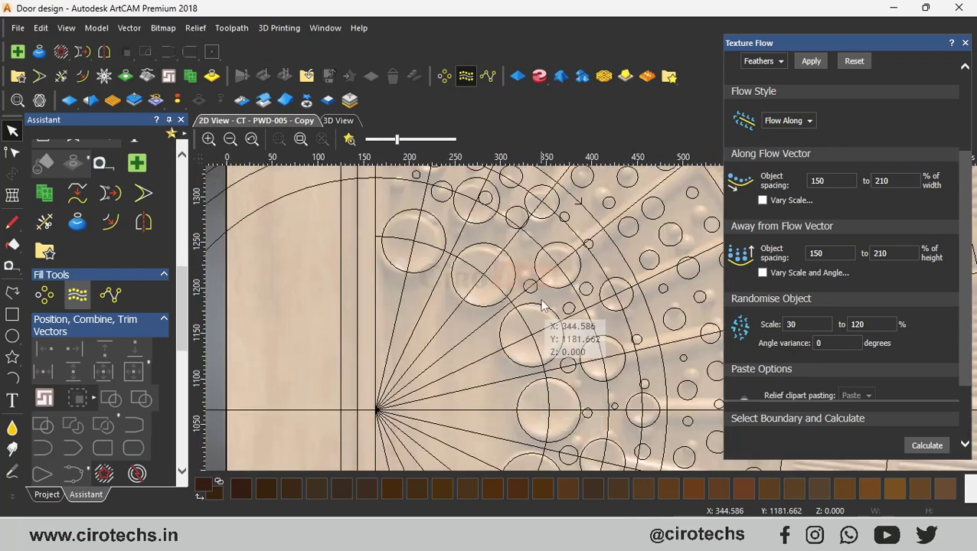
scroll(563, 323, "down", 1)
scroll(552, 262, "up", 2)
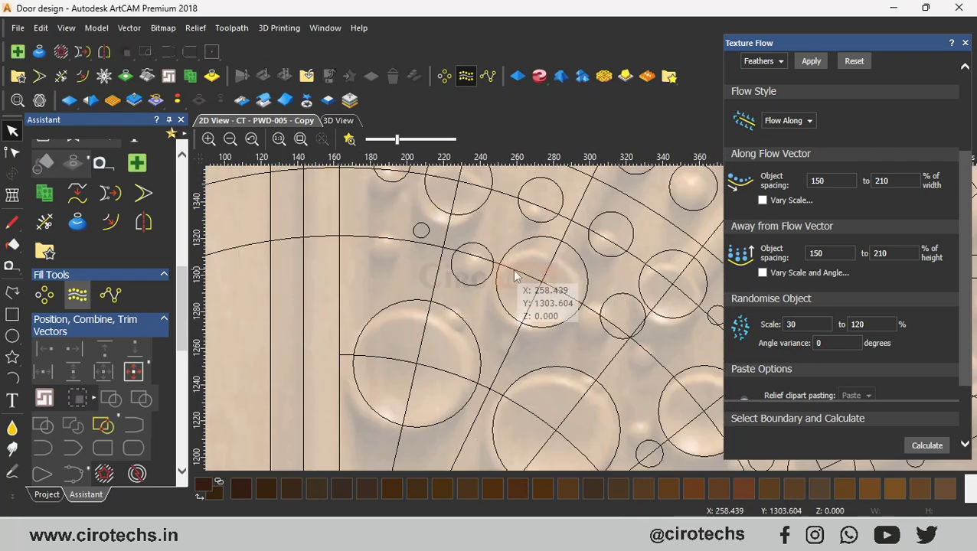
Step: Examine the generated circles in the upper part of the studded band for overlaps with the traced studs
scroll(452, 279, "down", 1)
scroll(532, 254, "down", 1)
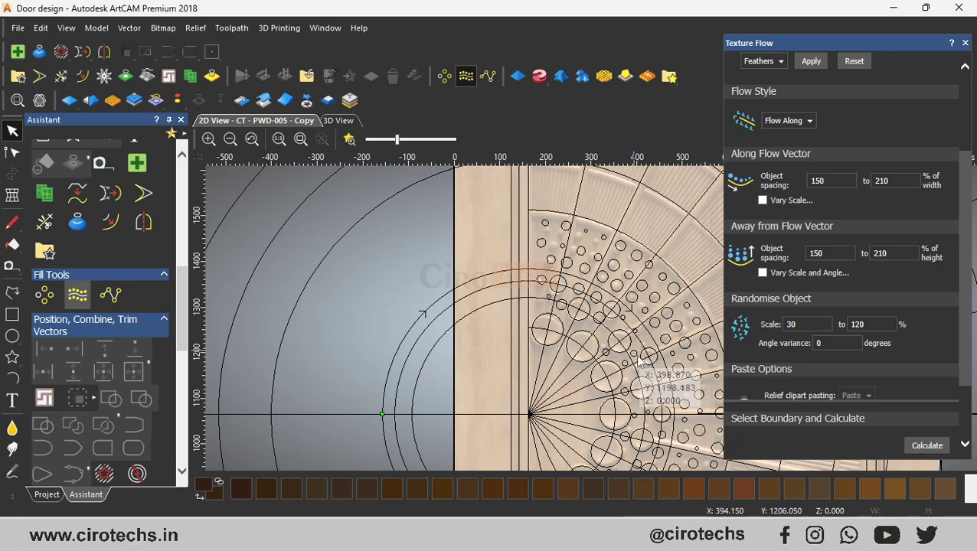
scroll(670, 392, "up", 2)
scroll(593, 337, "down", 2)
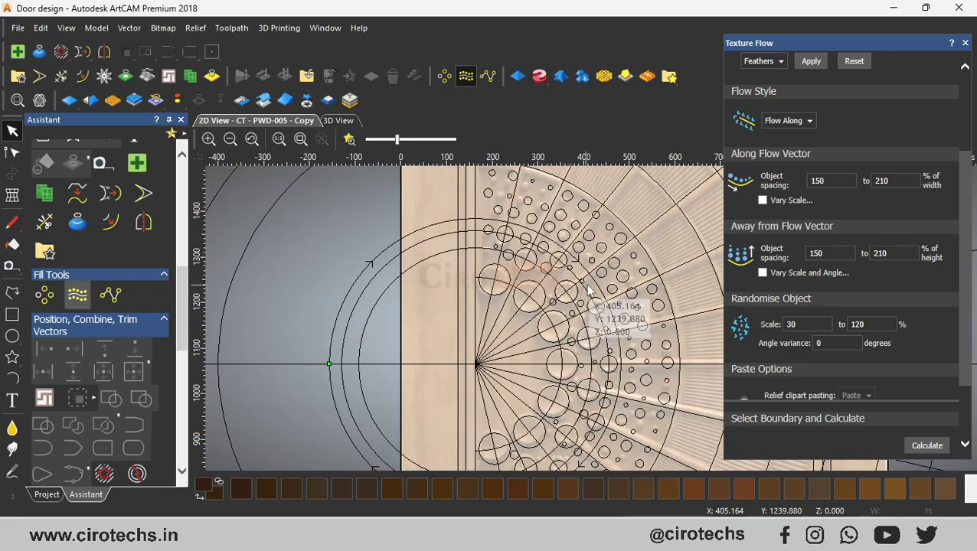
scroll(594, 282, "up", 2)
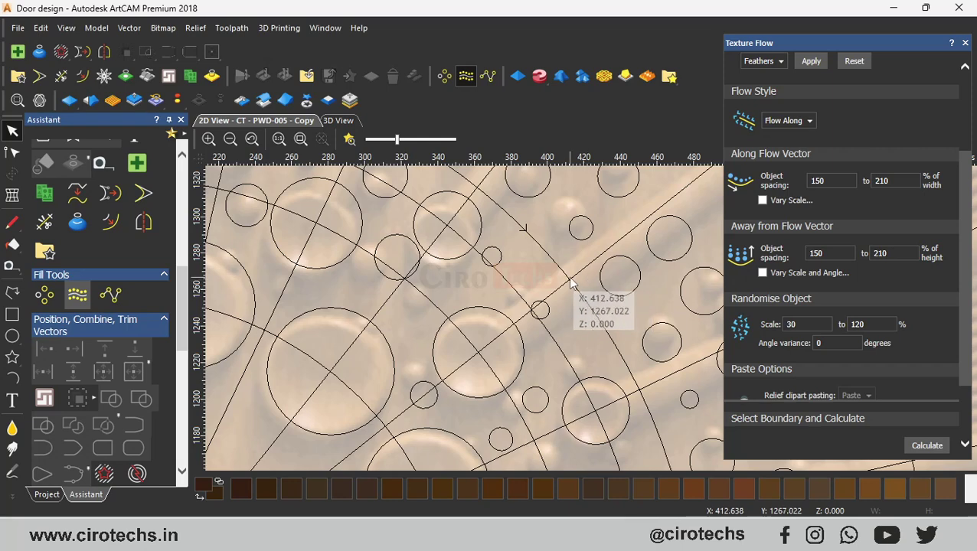
scroll(590, 312, "down", 1)
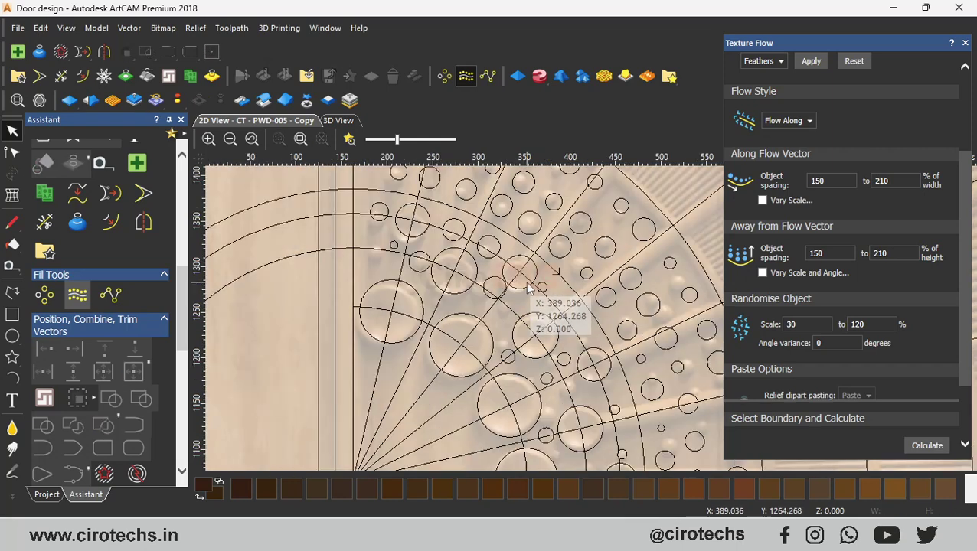
scroll(619, 268, "down", 2)
scroll(609, 318, "up", 2)
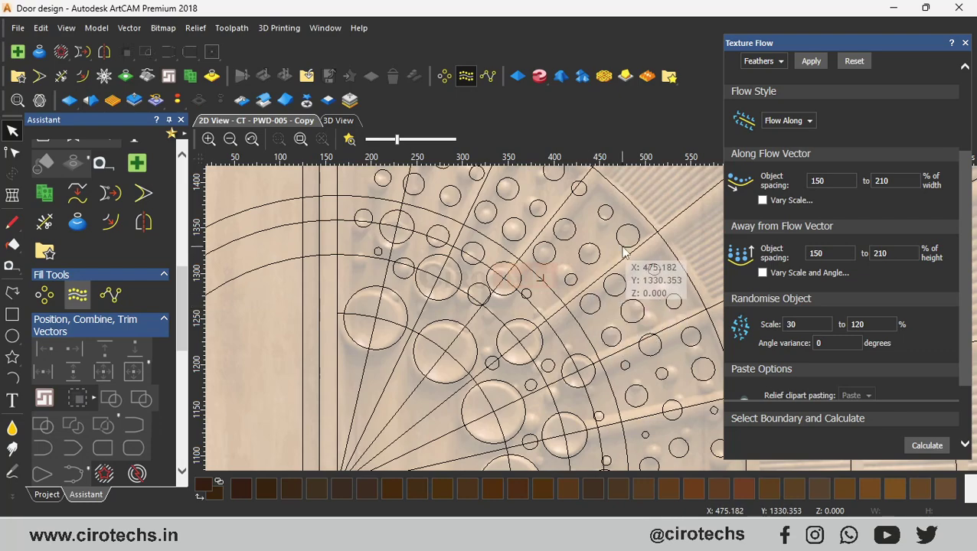
scroll(636, 257, "down", 2)
scroll(588, 300, "up", 2)
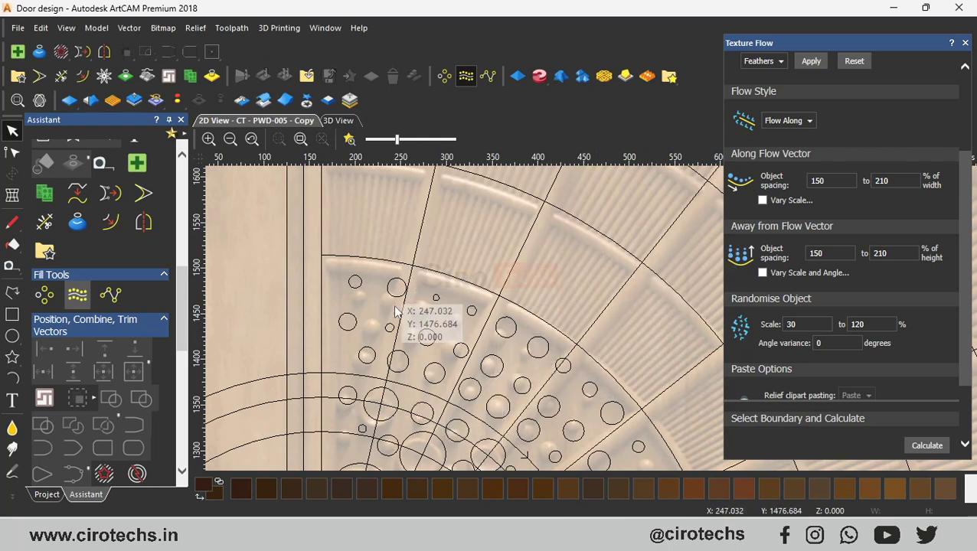
scroll(393, 377, "up", 1)
scroll(413, 372, "down", 1)
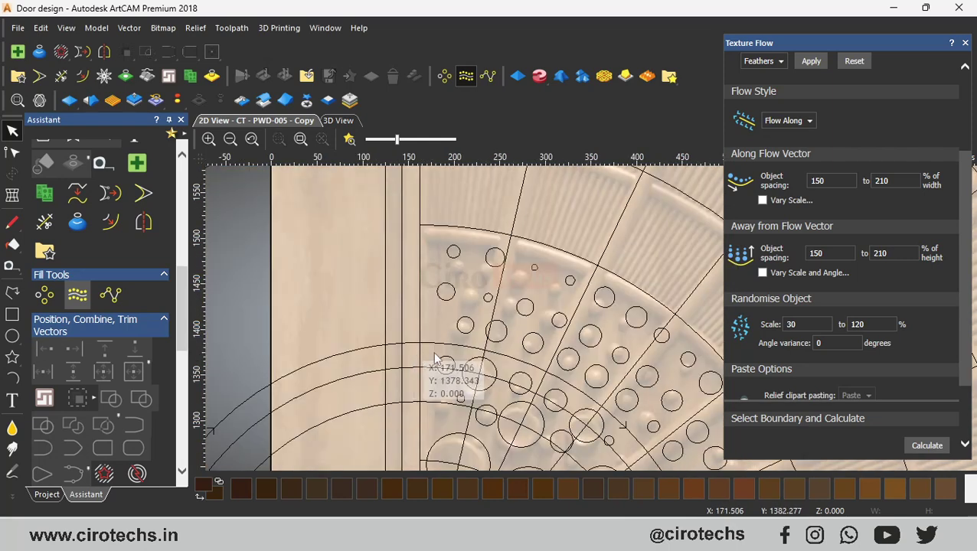
scroll(578, 386, "up", 1)
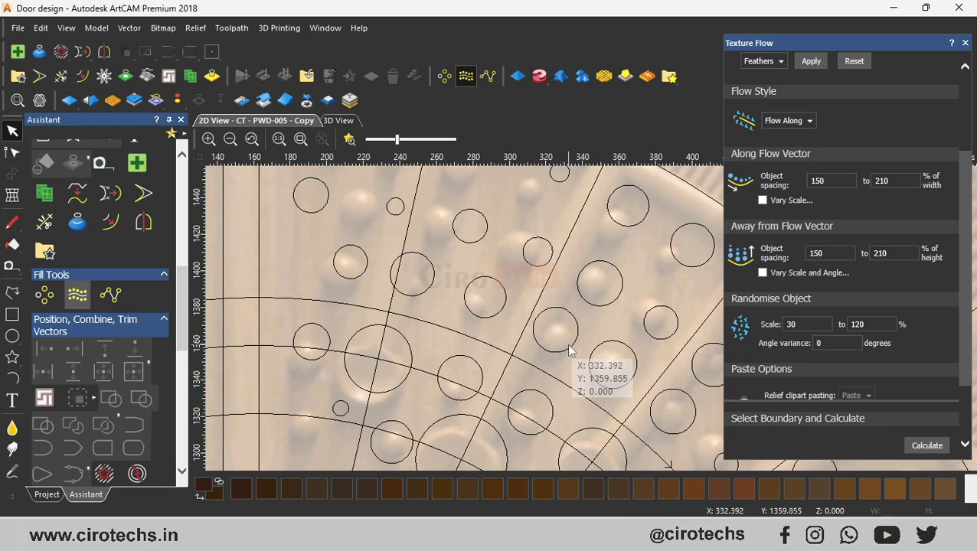
Step: Move the 24.8 mm generated circle slightly away from the second outer-ring stud from the top, toward the uppermost middle-ring stud
left_click(570, 351)
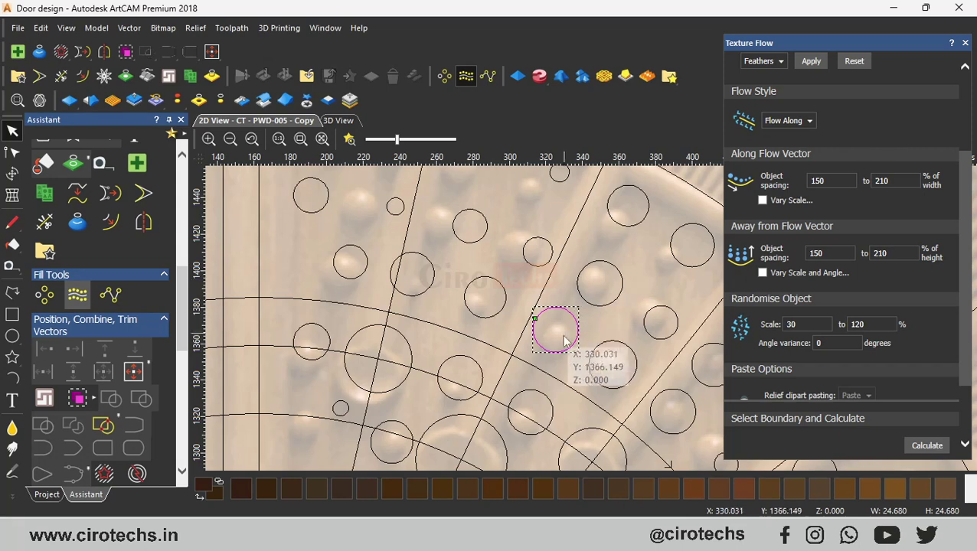
scroll(505, 325, "down", 1)
scroll(620, 404, "up", 1)
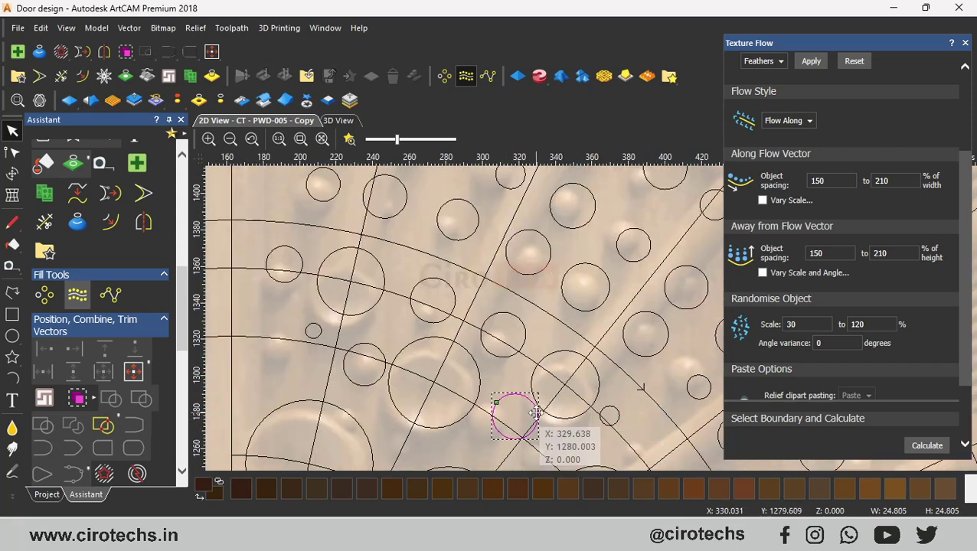
left_click_drag(535, 414, 520, 416)
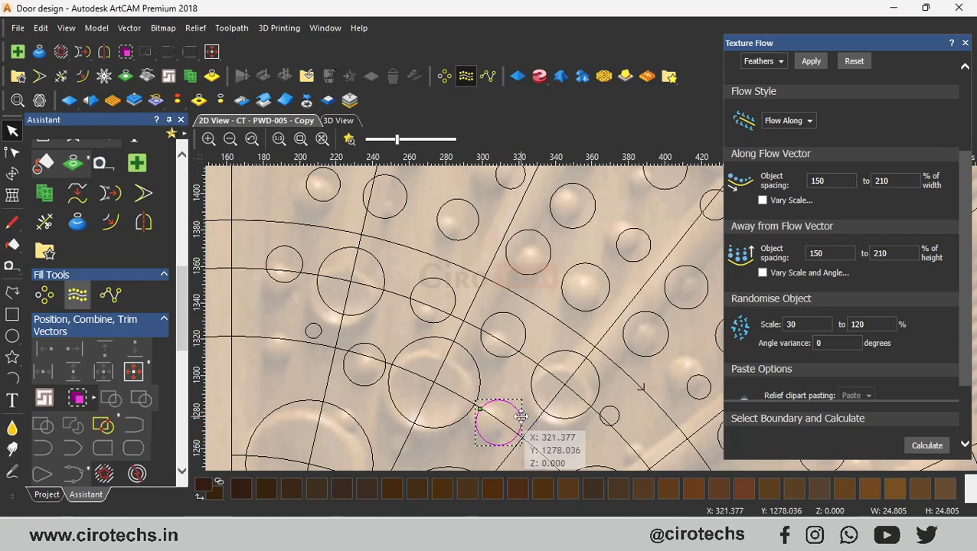
Step: Examine the generated circles sector by sector from the upper studs down to the lower end of the studded band
scroll(507, 395, "down", 1)
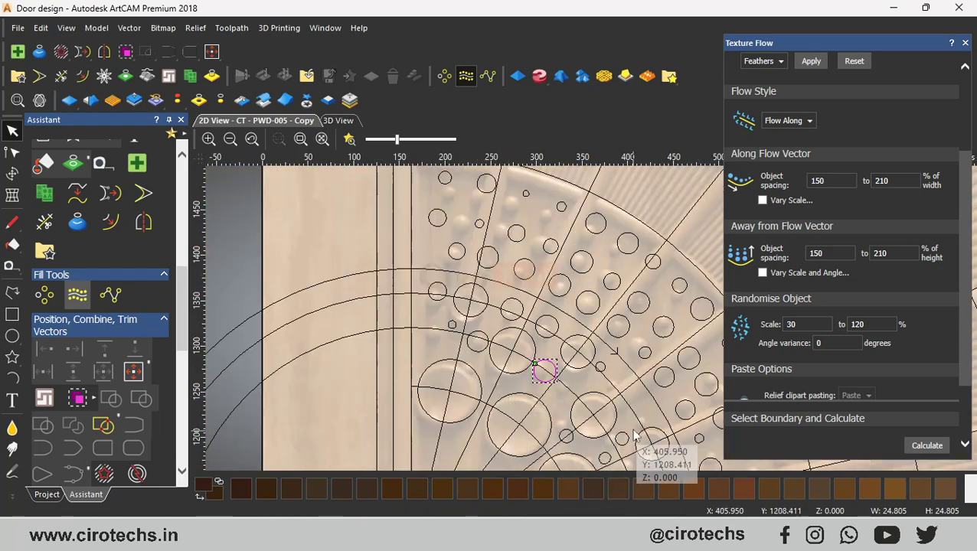
scroll(613, 419, "up", 1)
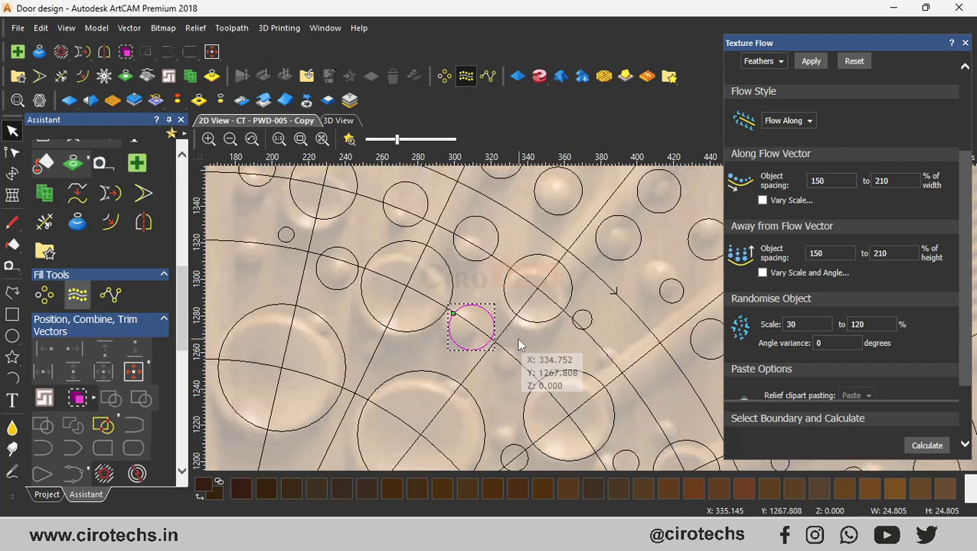
scroll(521, 351, "down", 1)
scroll(624, 354, "up", 1)
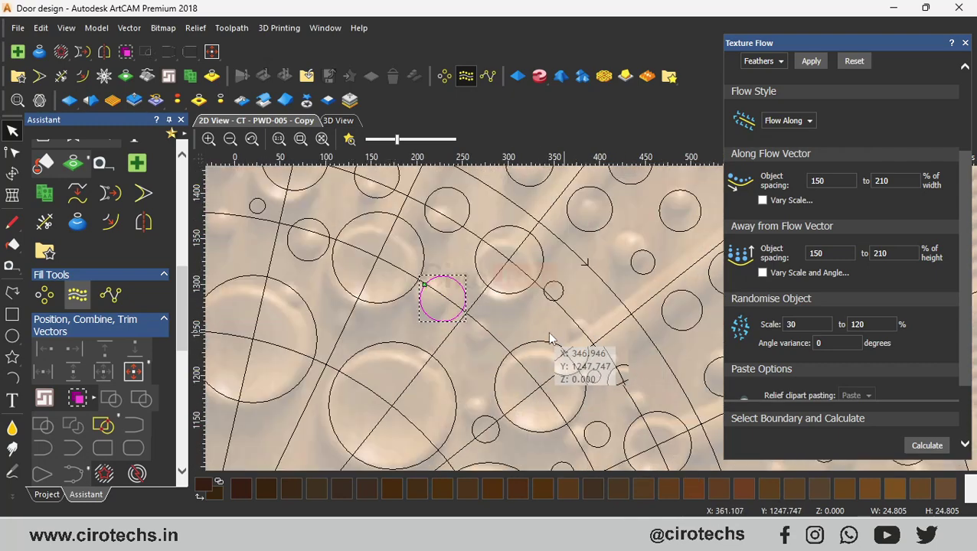
scroll(623, 354, "down", 2)
scroll(624, 355, "up", 2)
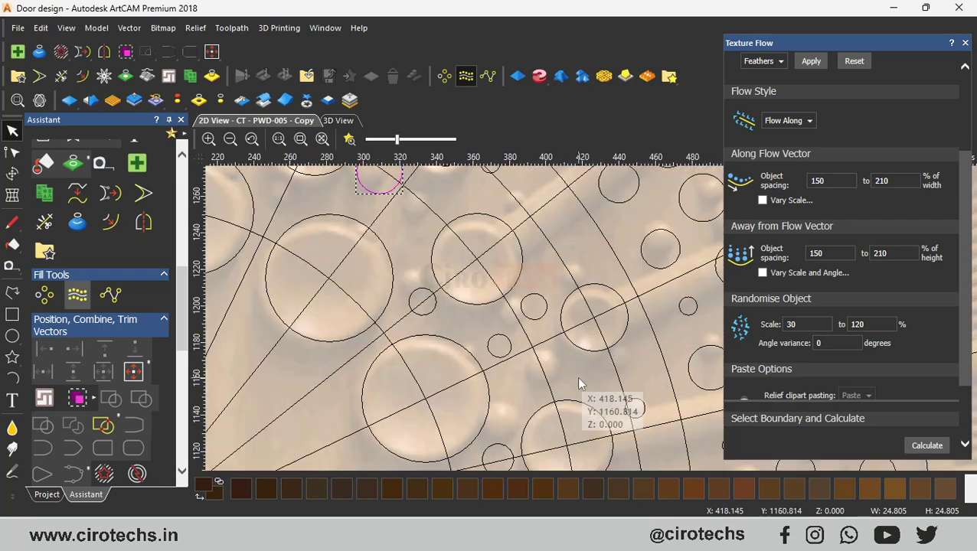
scroll(551, 352, "down", 1)
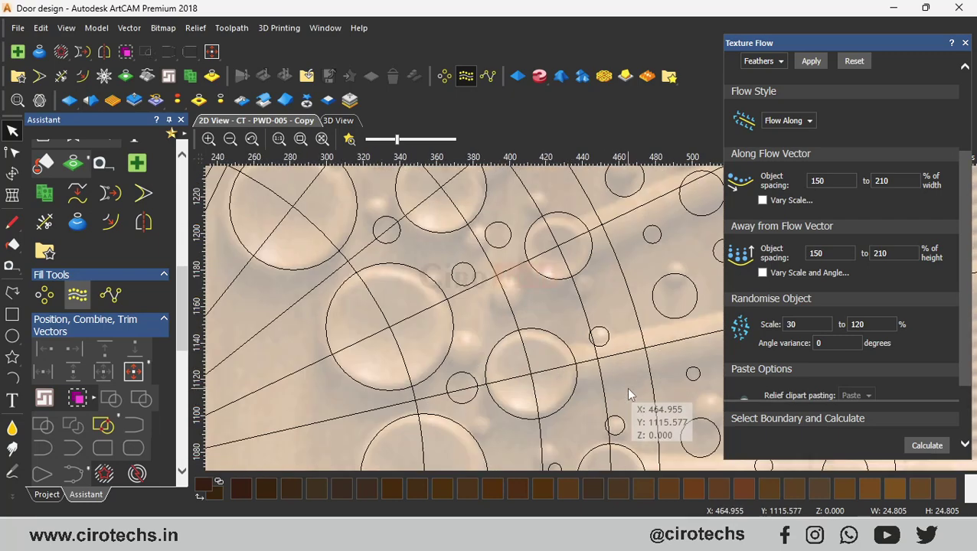
scroll(625, 387, "up", 1)
scroll(612, 383, "down", 1)
scroll(658, 372, "up", 1)
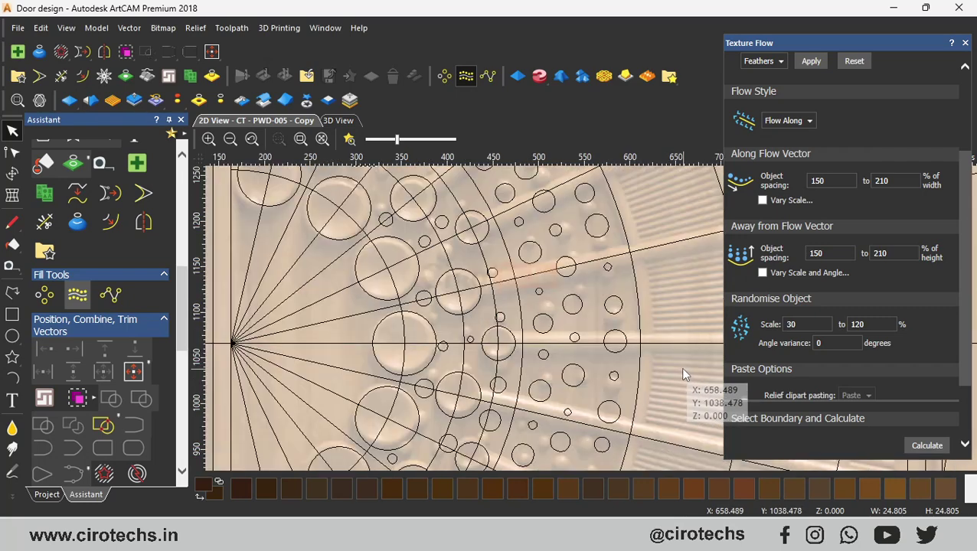
scroll(567, 363, "up", 1)
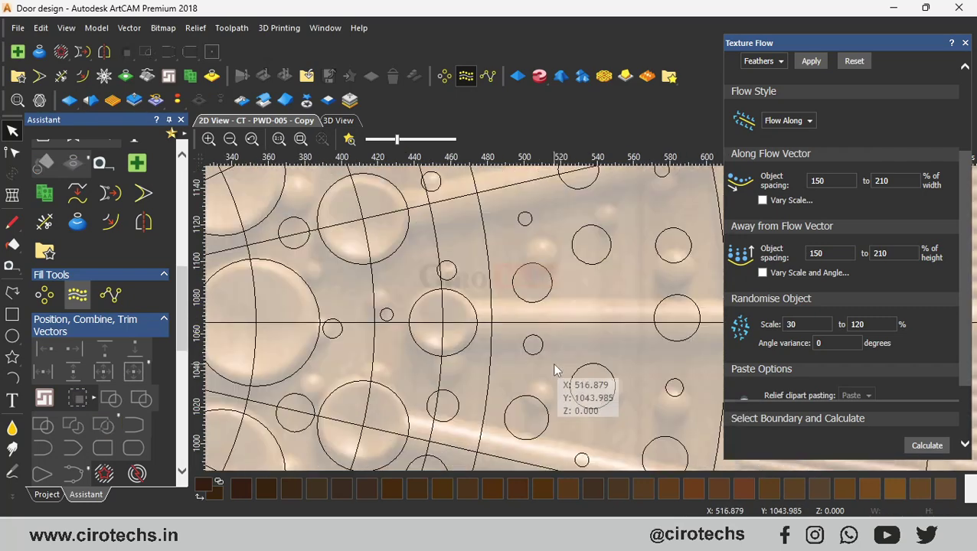
scroll(555, 279, "down", 1)
scroll(589, 391, "up", 1)
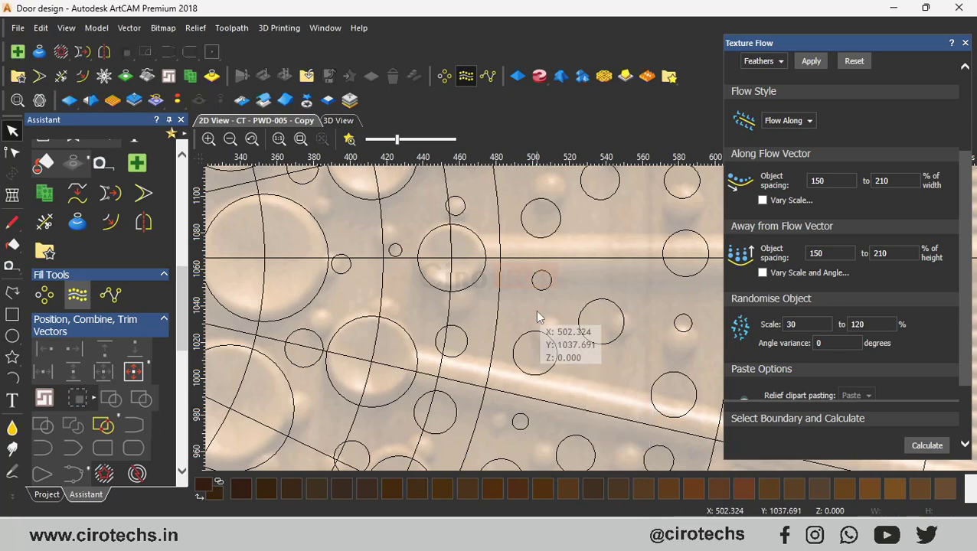
scroll(536, 322, "down", 1)
scroll(551, 353, "down", 1)
scroll(582, 368, "up", 1)
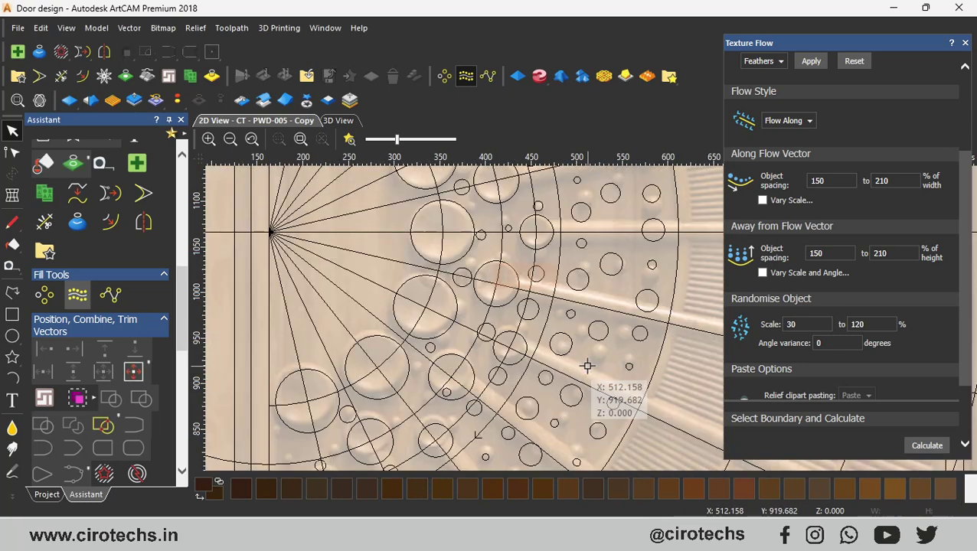
scroll(605, 338, "up", 1)
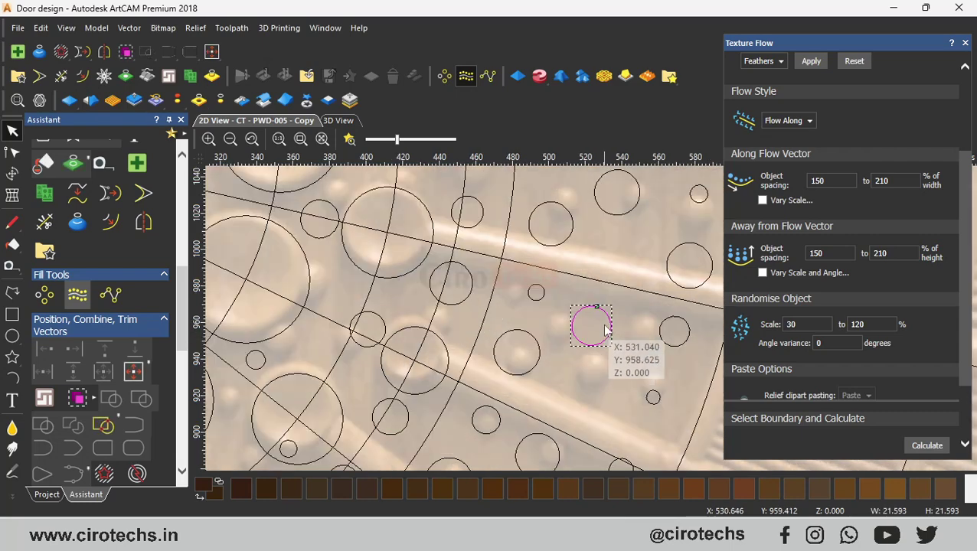
scroll(605, 328, "down", 1)
scroll(566, 436, "up", 1)
scroll(551, 336, "down", 1)
scroll(517, 383, "up", 1)
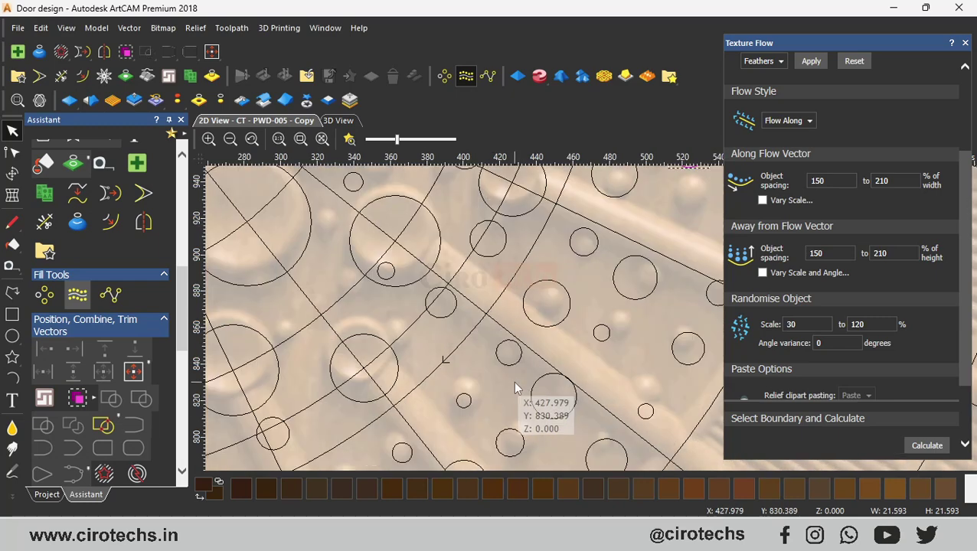
scroll(536, 337, "down", 1)
scroll(632, 377, "up", 1)
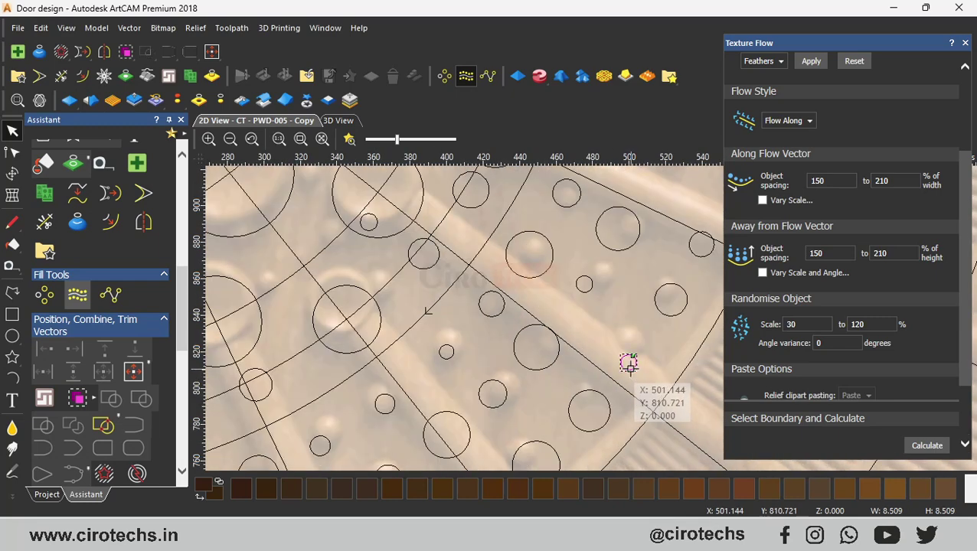
scroll(555, 356, "down", 2)
scroll(490, 429, "up", 1)
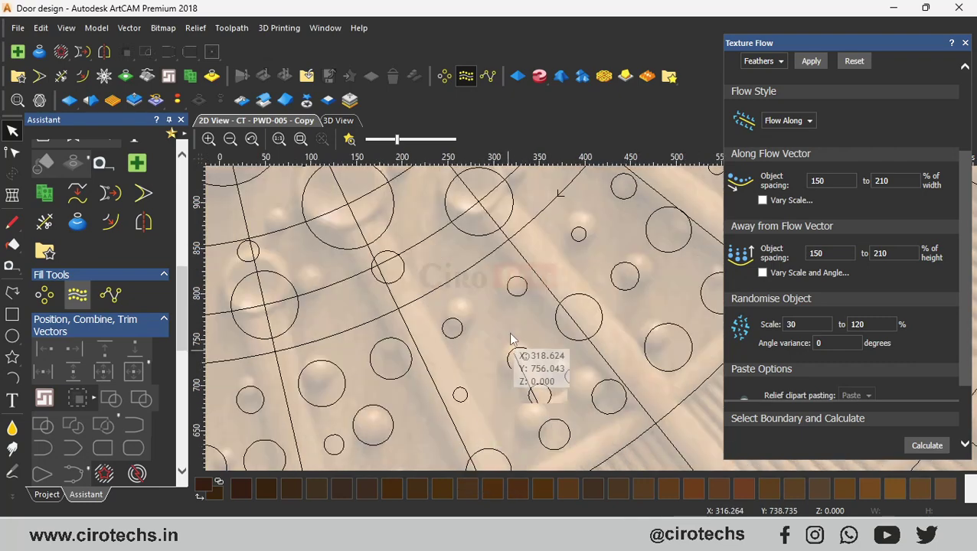
scroll(497, 429, "down", 1)
scroll(470, 417, "up", 2)
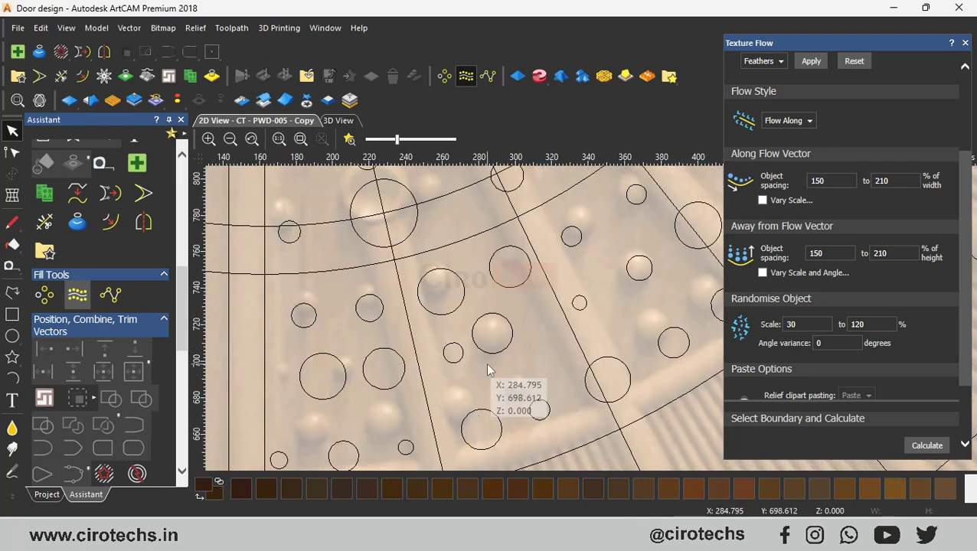
scroll(383, 402, "down", 1)
scroll(491, 364, "down", 1)
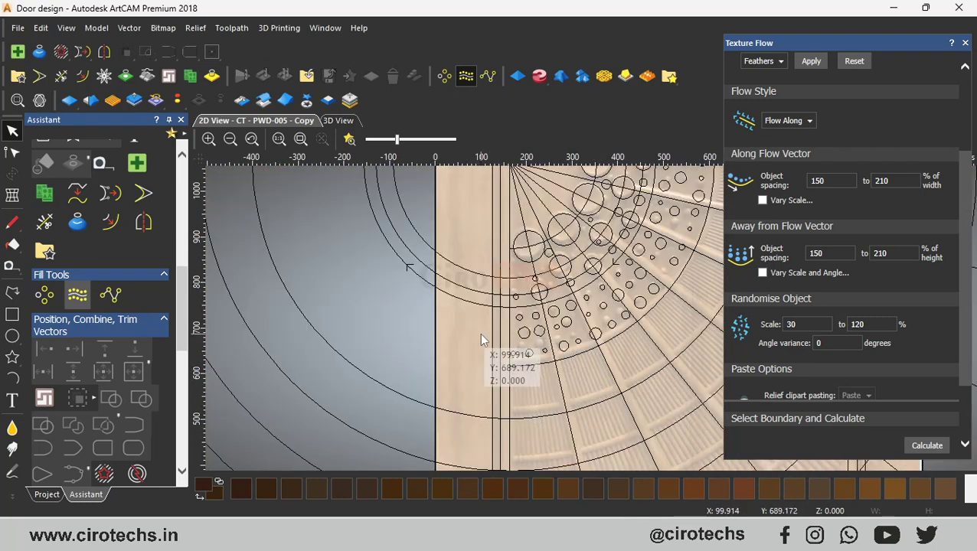
Step: Examine the whole studded band once more, comparing the circles around the horizontal line and the upper sectors with the reference image
scroll(484, 346, "down", 1)
scroll(606, 313, "up", 2)
scroll(536, 402, "down", 1)
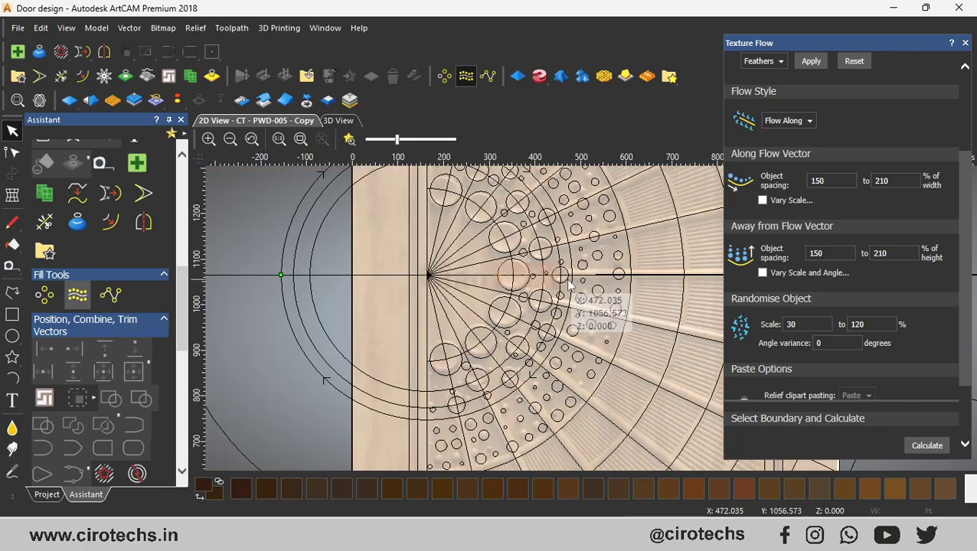
scroll(521, 230, "down", 1)
scroll(550, 211, "up", 2)
scroll(505, 218, "down", 1)
scroll(483, 303, "up", 1)
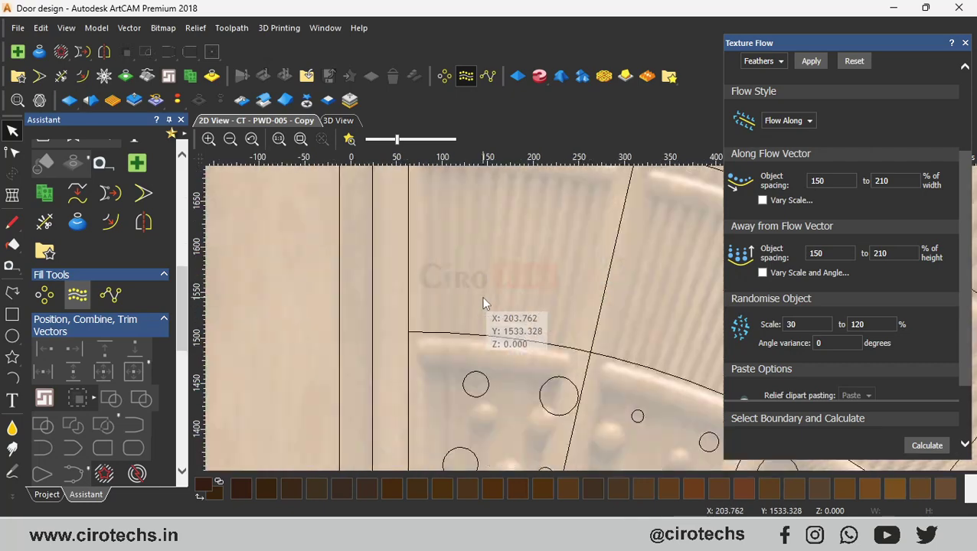
scroll(448, 249, "down", 1)
scroll(448, 249, "down", 1)
scroll(635, 400, "up", 1)
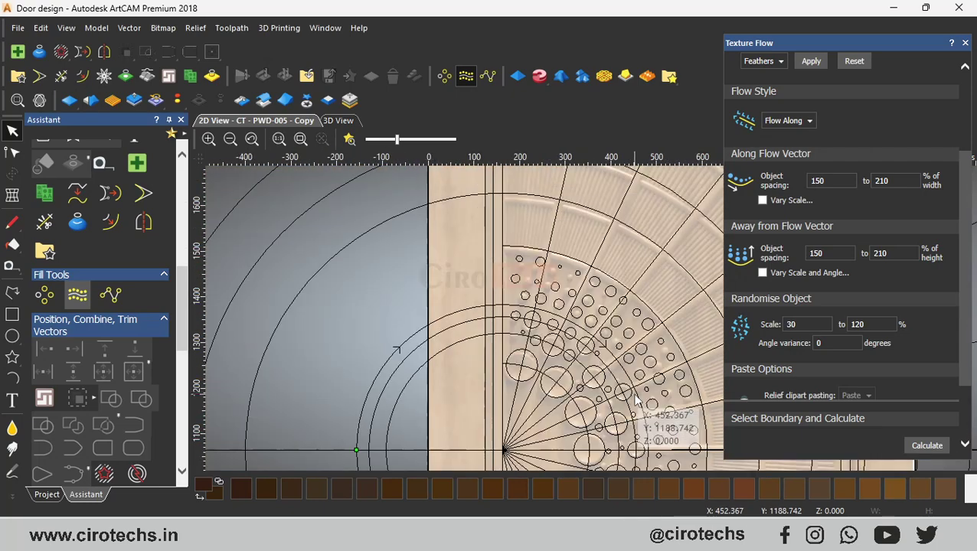
scroll(635, 400, "up", 1)
scroll(517, 280, "down", 1)
scroll(563, 344, "up", 2)
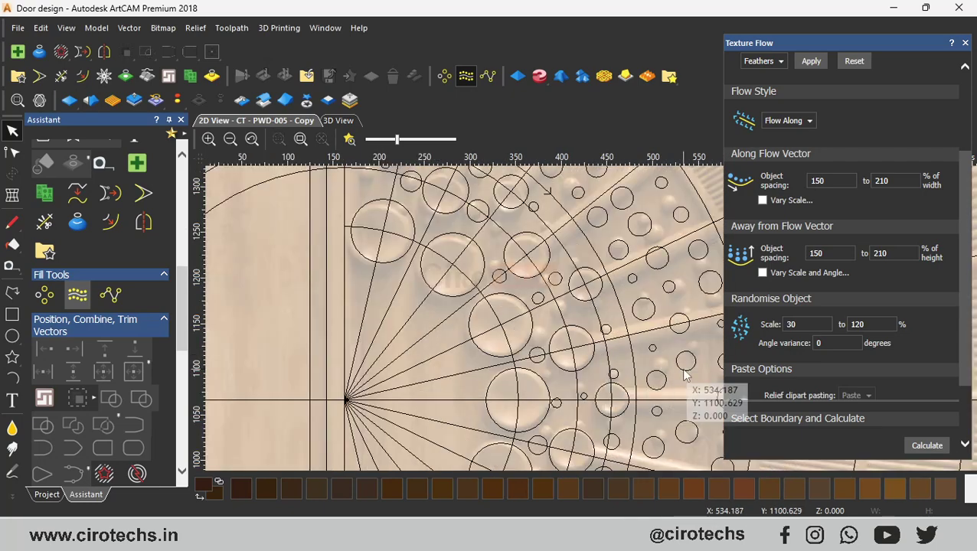
scroll(677, 353, "down", 1)
scroll(676, 341, "down", 1)
scroll(674, 332, "up", 1)
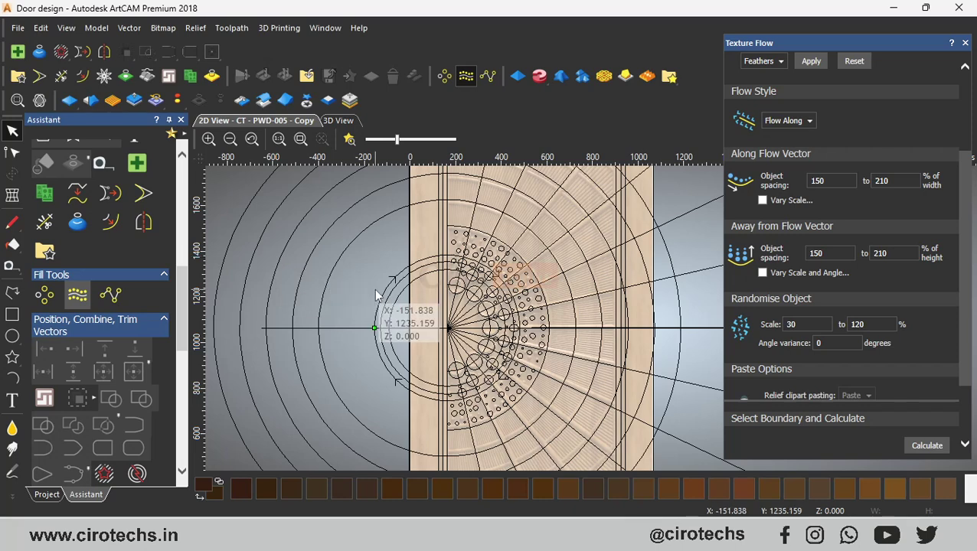
Step: Save the door design model with the cleaned-up stud circles
key("ctrl+s")
scroll(287, 233, "up", 1)
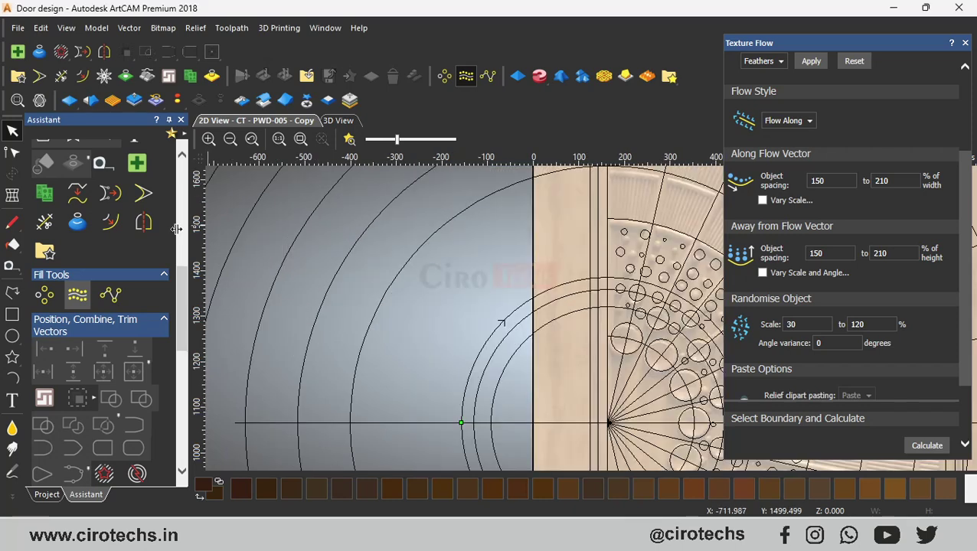
scroll(145, 236, "up", 6)
scroll(144, 235, "down", 1)
Step: Close the Texture Flow settings and add a new vector layer to the project
left_click(50, 496)
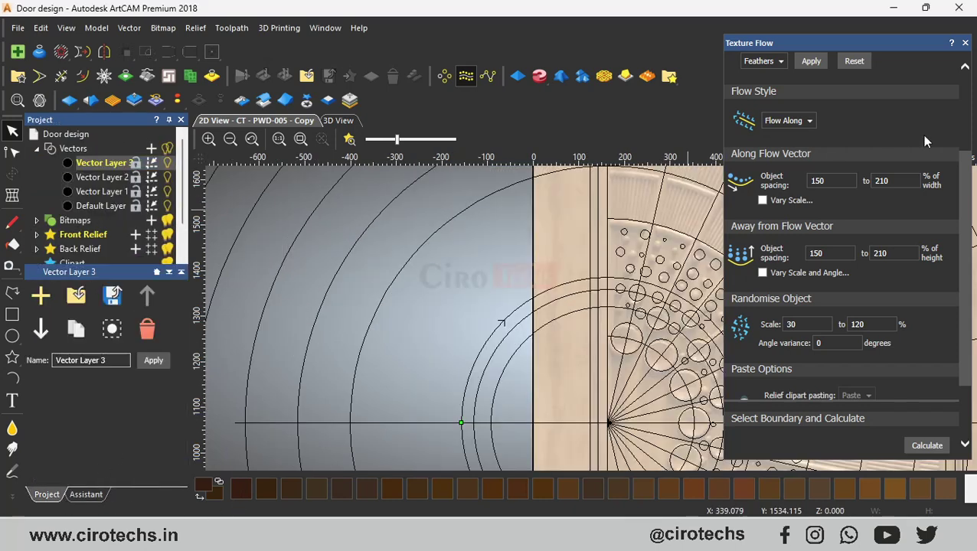
left_click(964, 43)
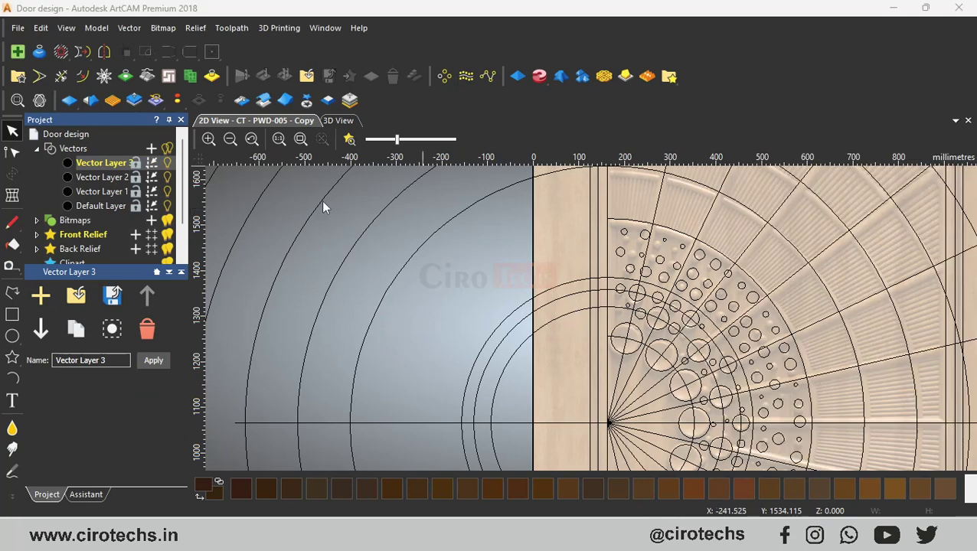
left_click(151, 148)
scroll(421, 285, "down", 3)
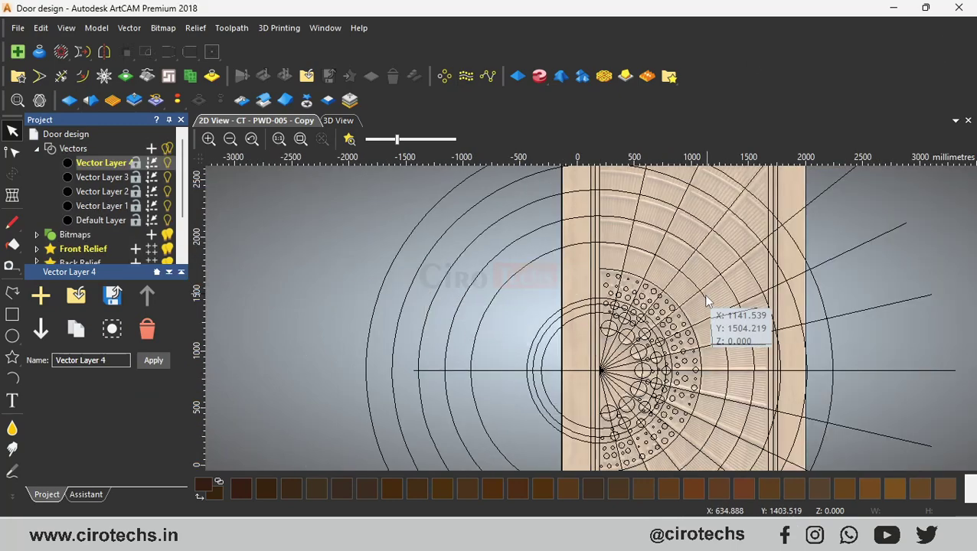
Step: Examine the fluted sectors and radial lines across the upper door and the whole sunburst layout against the reference image
scroll(574, 245, "down", 1)
scroll(564, 259, "up", 5)
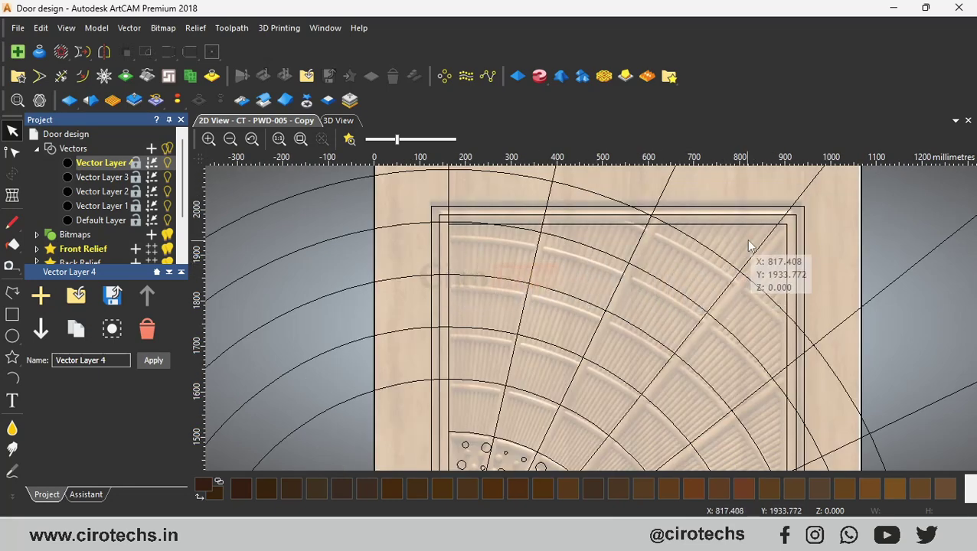
scroll(748, 249, "up", 2)
scroll(752, 234, "down", 5)
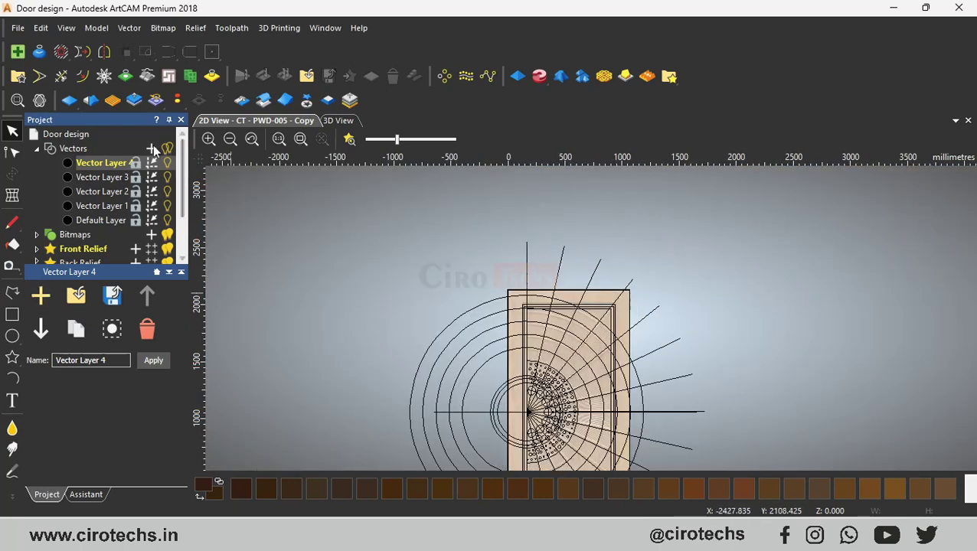
scroll(388, 279, "down", 2)
scroll(593, 382, "up", 2)
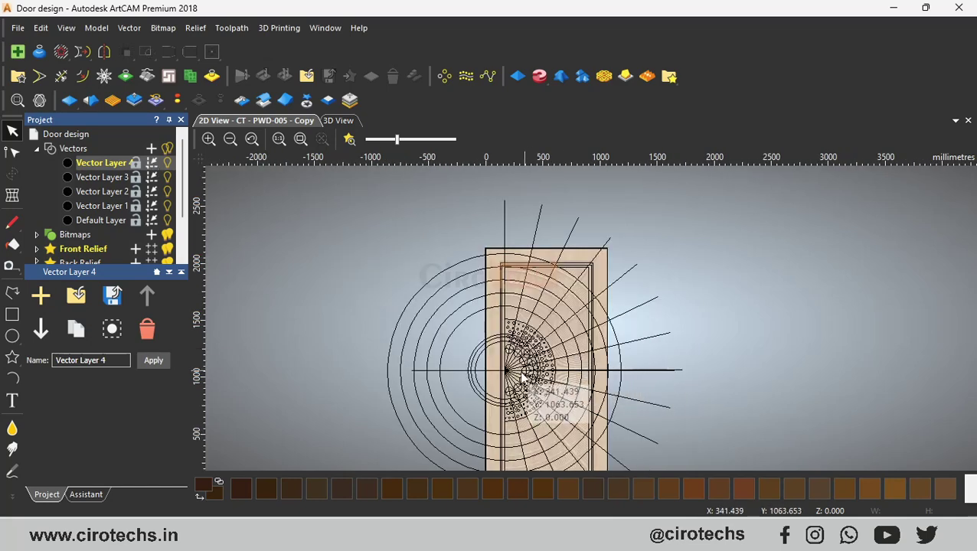
scroll(521, 378, "up", 2)
scroll(513, 373, "down", 2)
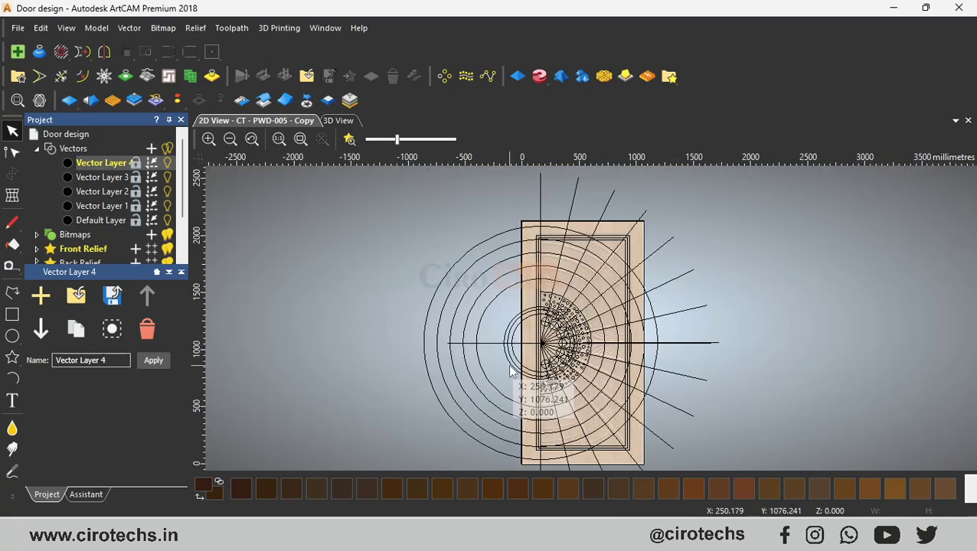
Step: Select the shorter horizontal spoke that starts at the sunburst centre instead of the full-width horizontal line
left_click(717, 344)
scroll(563, 357, "up", 3)
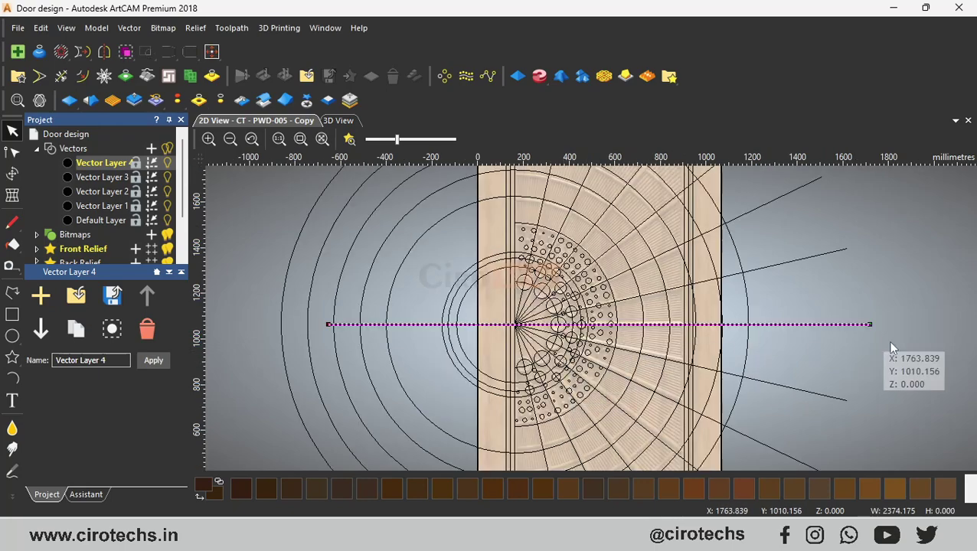
scroll(896, 343, "up", 4)
left_click(867, 312)
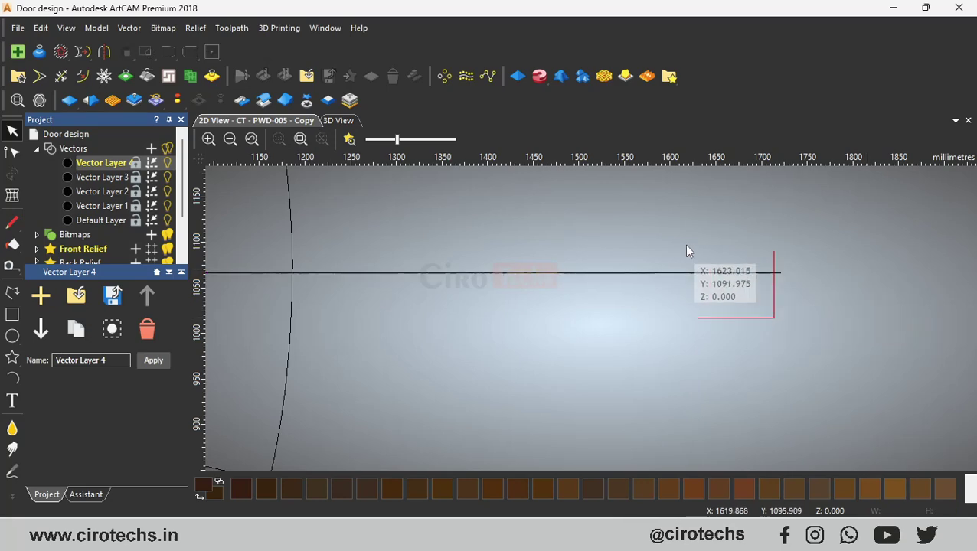
left_click(678, 273)
scroll(680, 284, "down", 4)
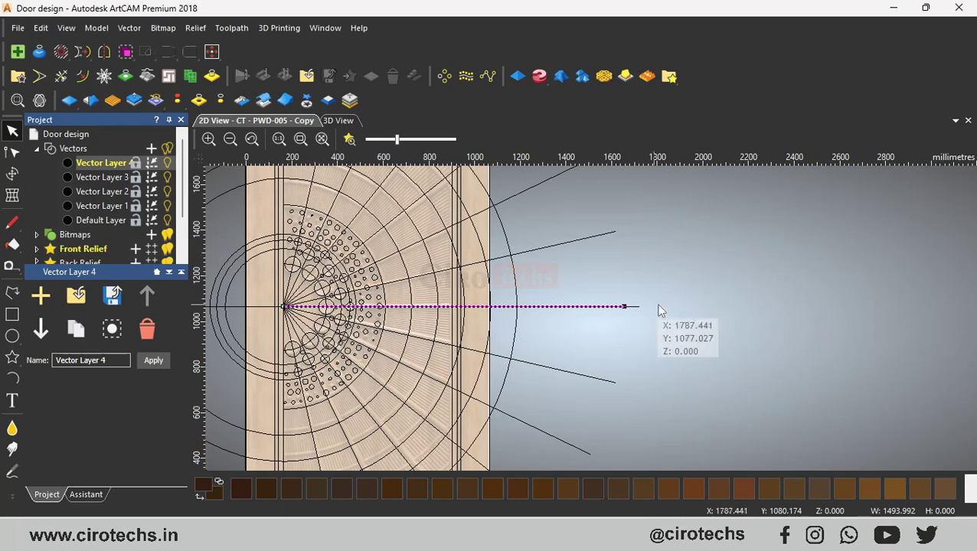
scroll(661, 310, "down", 5)
scroll(585, 248, "up", 3)
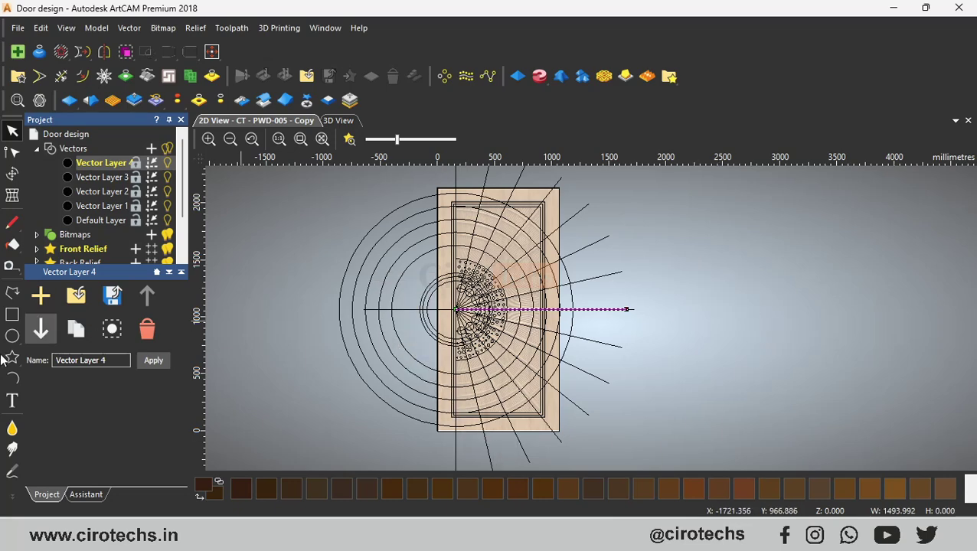
Step: Set up Block and Rotate Copy as a rotate copy with a total angle of 360 degrees
left_click(444, 76)
left_click(258, 180)
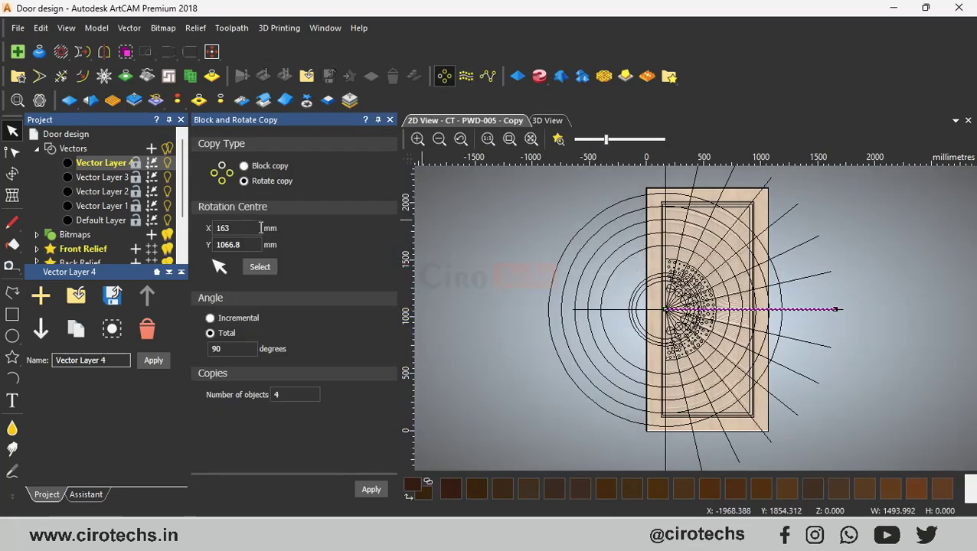
scroll(747, 304, "up", 2)
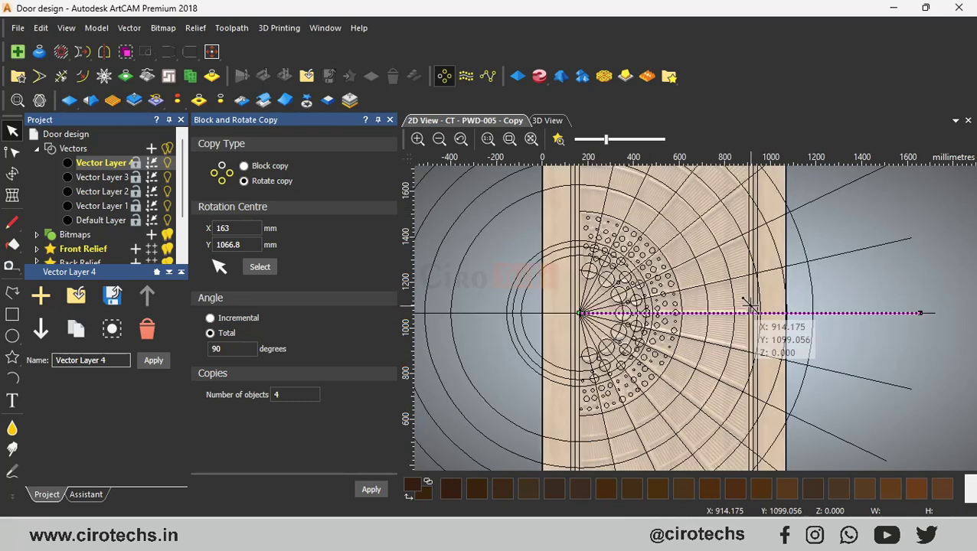
scroll(742, 306, "down", 2)
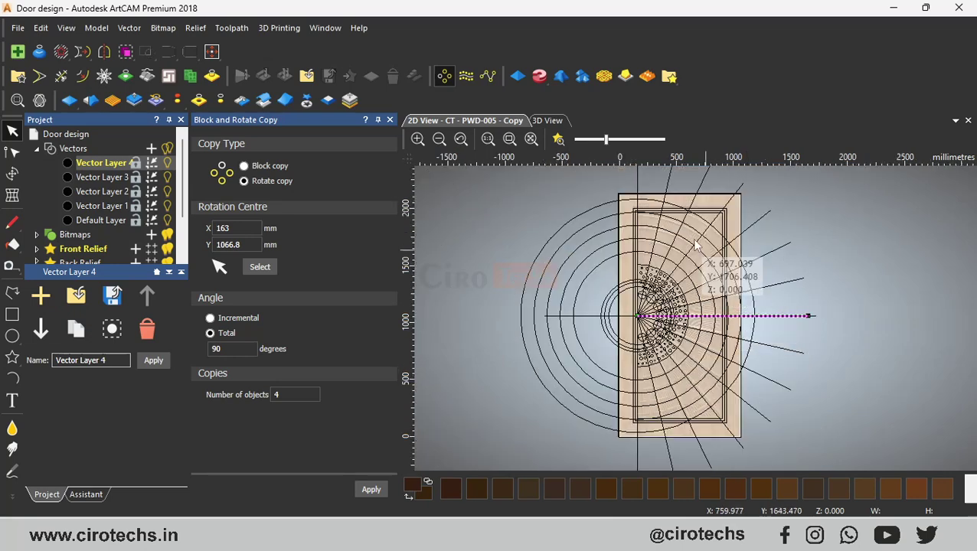
scroll(663, 212, "up", 4)
scroll(570, 245, "up", 2)
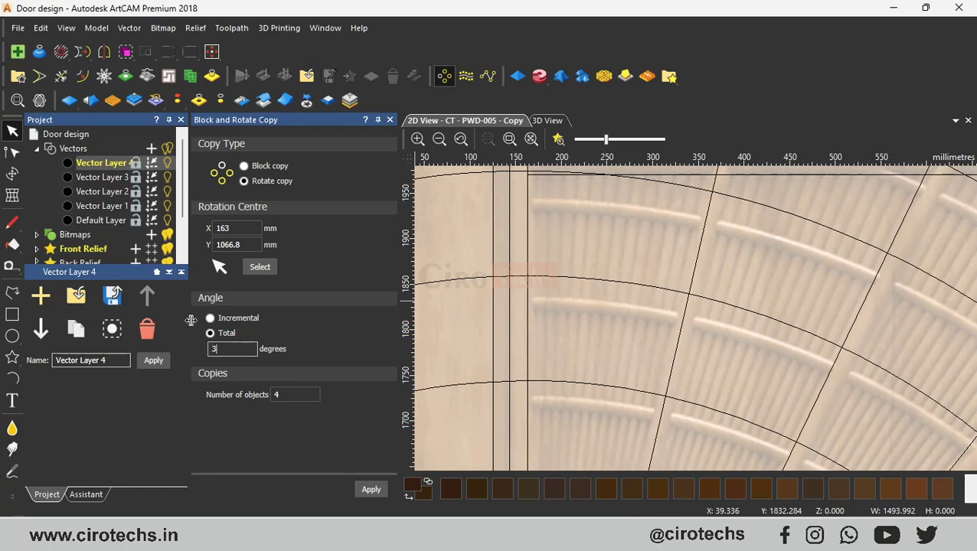
scroll(548, 344, "down", 6)
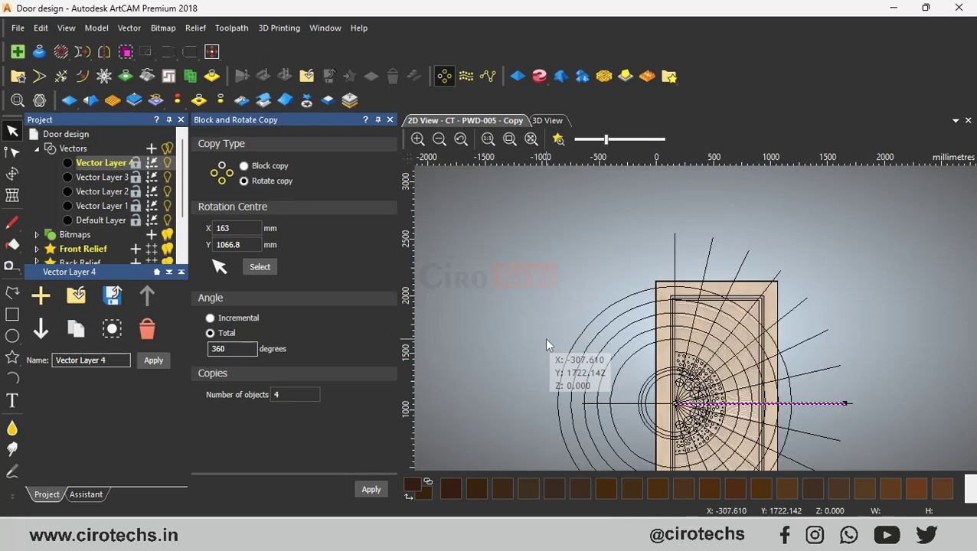
Step: Select the full vertical line and cut it at the sunburst centre with node editing, keeping only the upper half selected
scroll(711, 336, "up", 2)
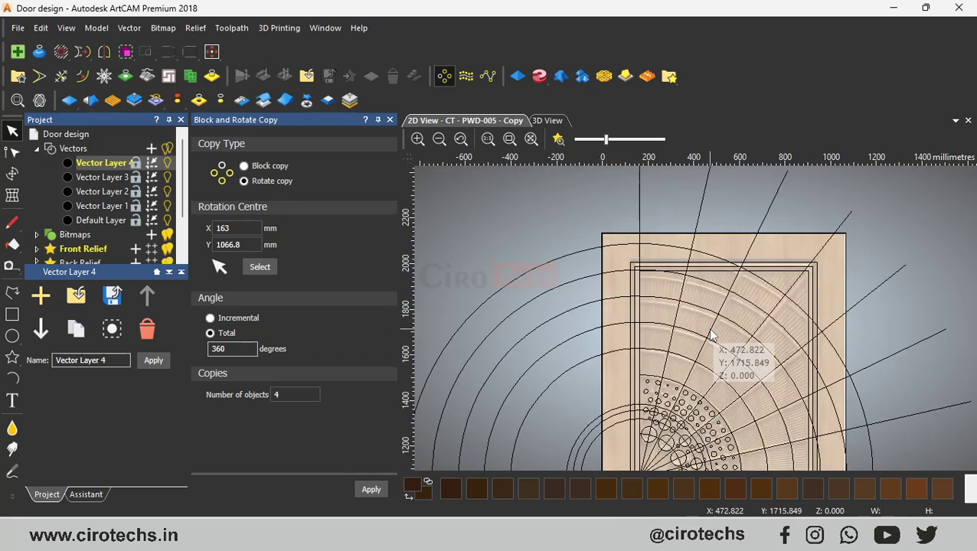
scroll(687, 322, "down", 2)
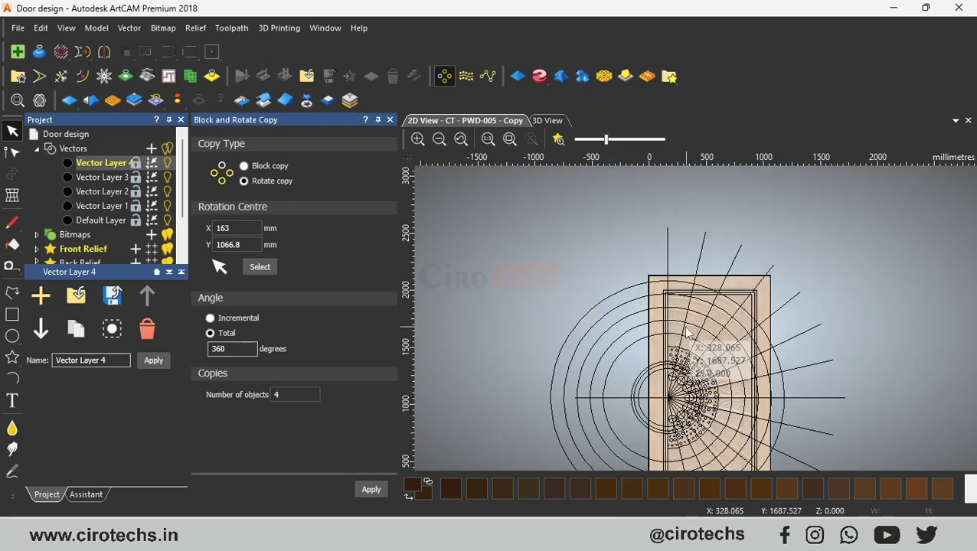
left_click(668, 253)
scroll(672, 306, "down", 2)
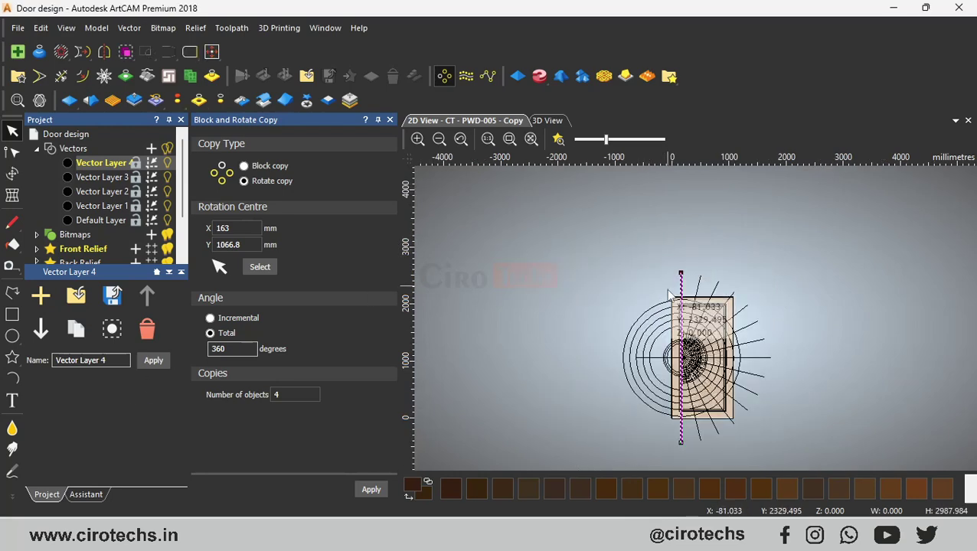
scroll(682, 342, "up", 2)
scroll(703, 388, "up", 4)
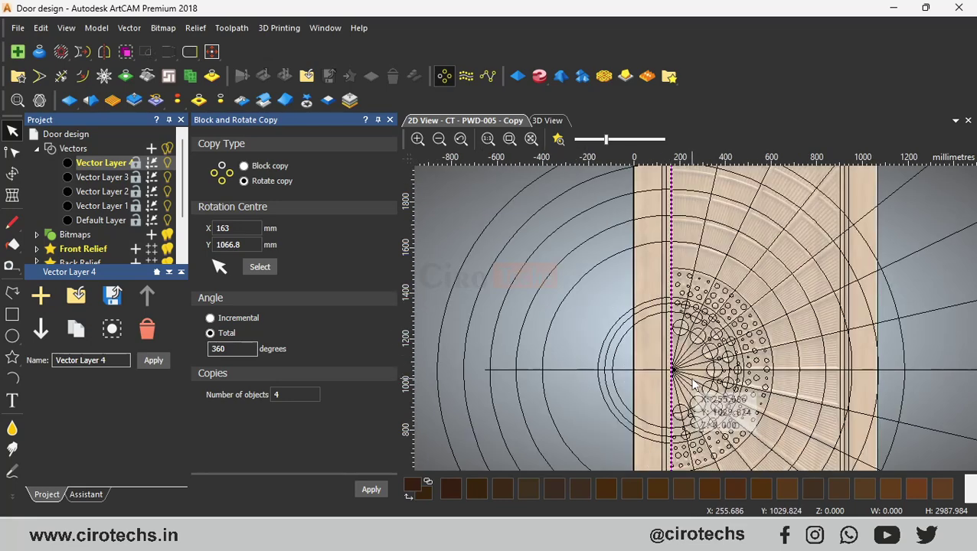
key("n")
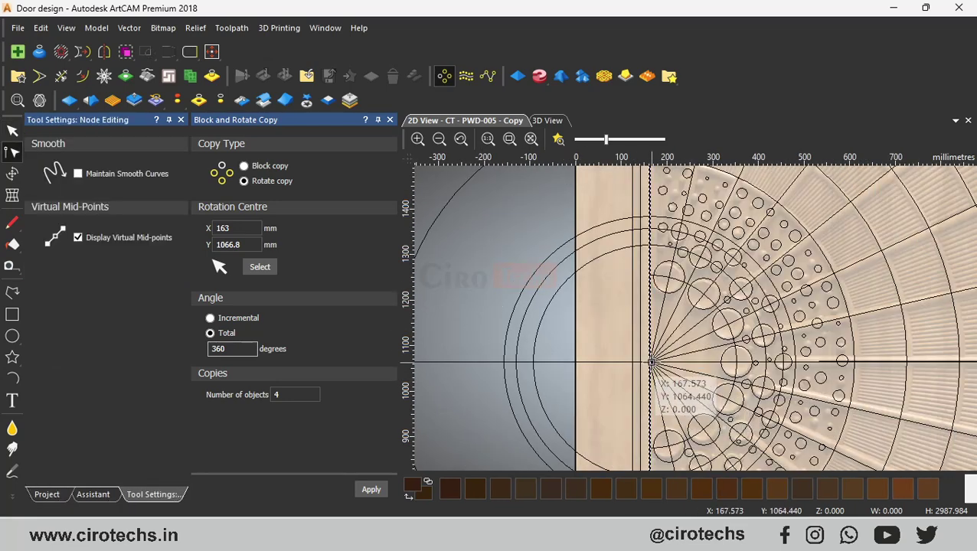
key("n")
scroll(649, 361, "down", 4)
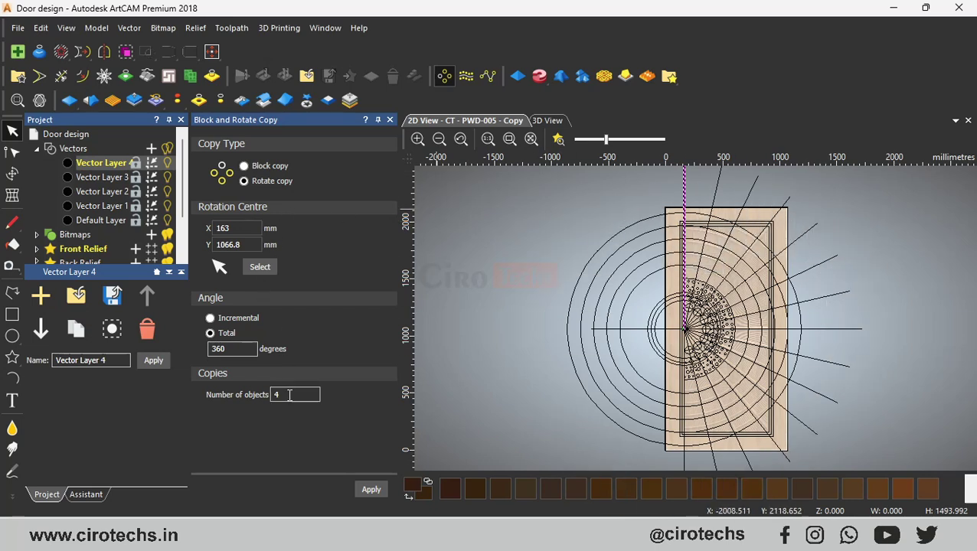
Step: Try rotate-copying the upper vertical line as 100 objects over 360 degrees, compare the spacing with the flutes, and undo it
type("100")
left_click(379, 490)
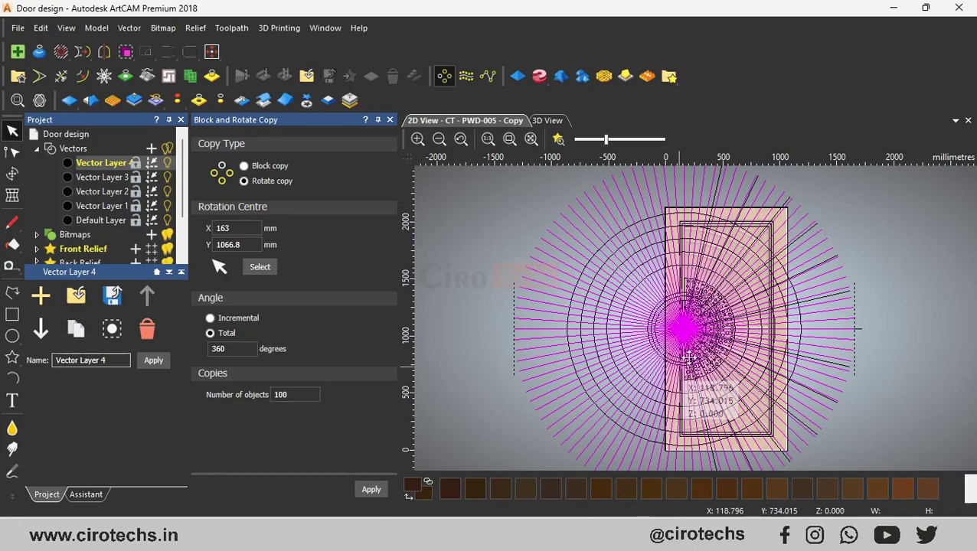
scroll(741, 242, "up", 5)
scroll(741, 242, "up", 4)
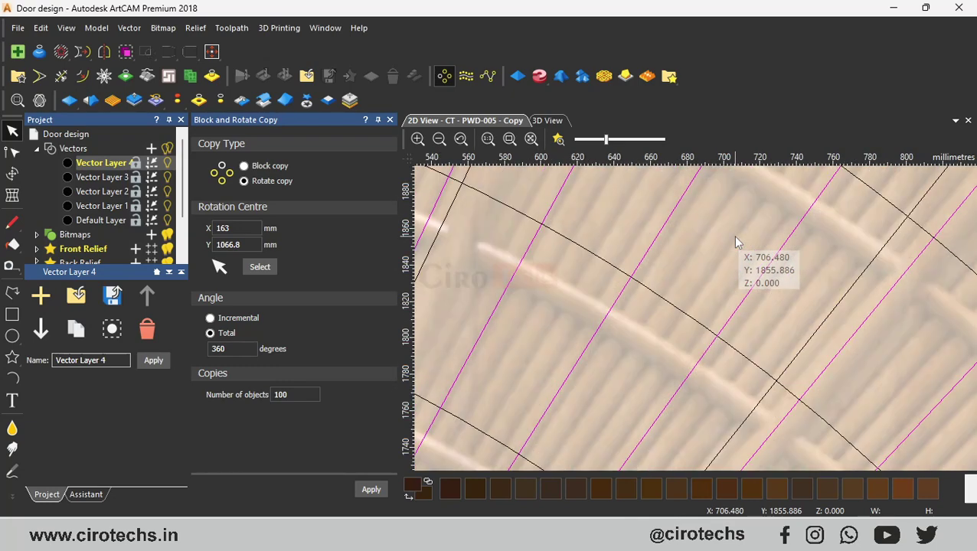
key("ctrl+z")
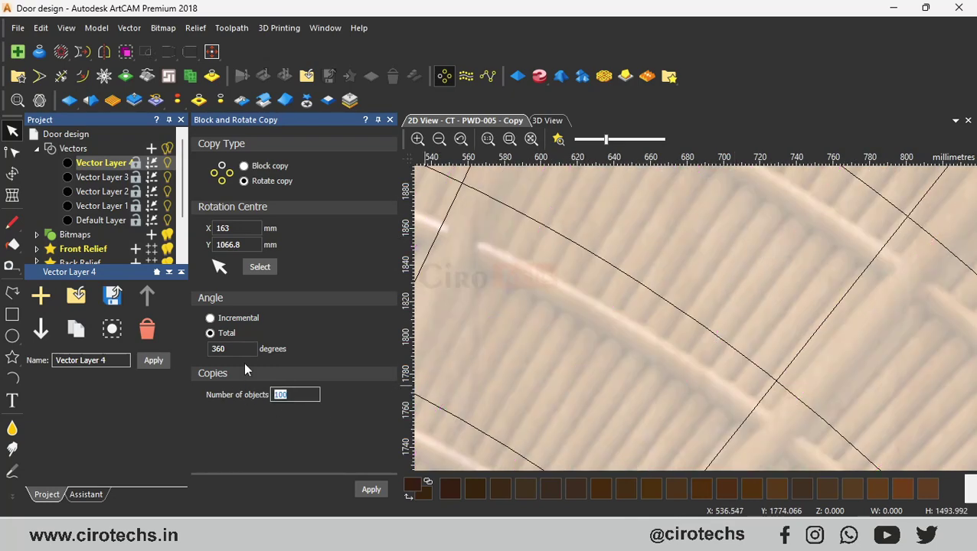
Step: Try rotate-copying the upper vertical line as 200 objects over 360 degrees, check it against the flutes, and undo it
type("200")
left_click(371, 490)
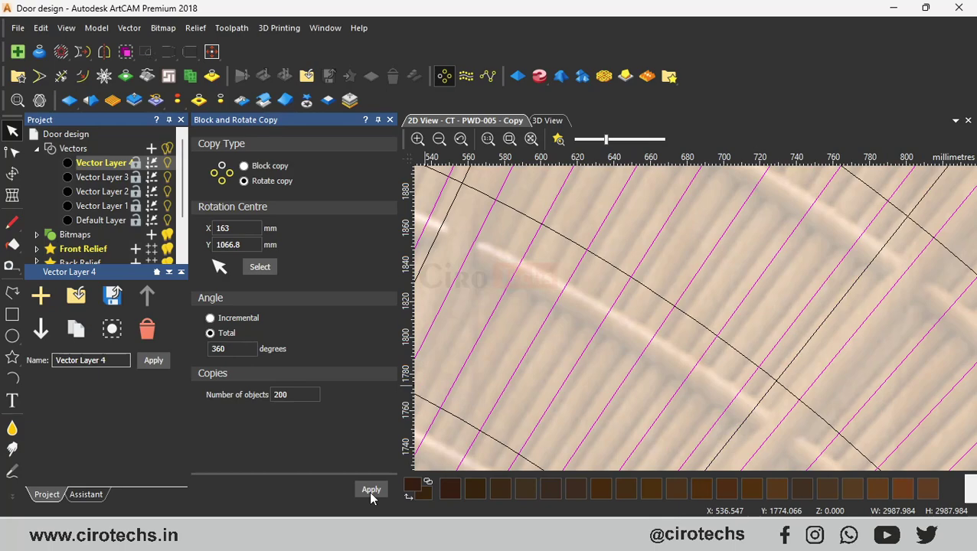
scroll(555, 386, "up", 2)
scroll(556, 384, "down", 2)
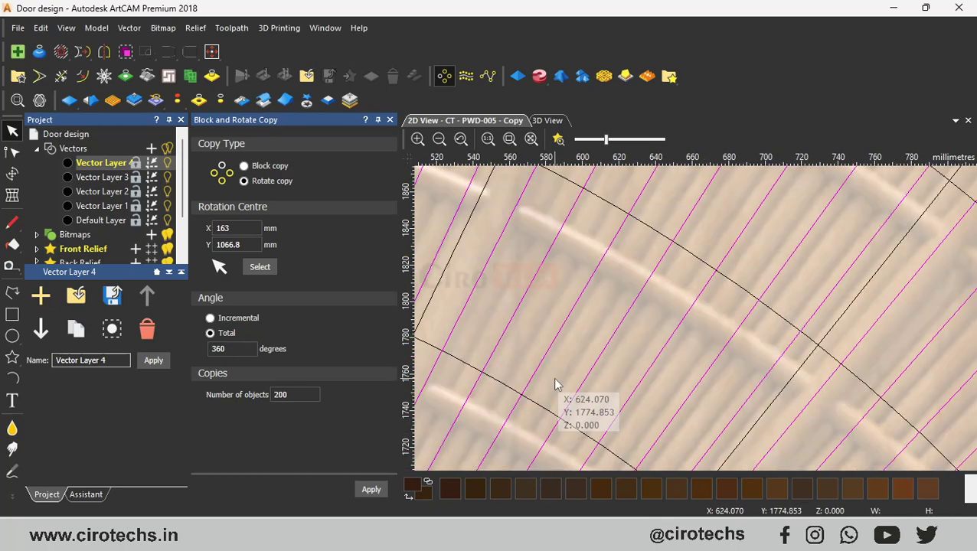
key("ctrl+z")
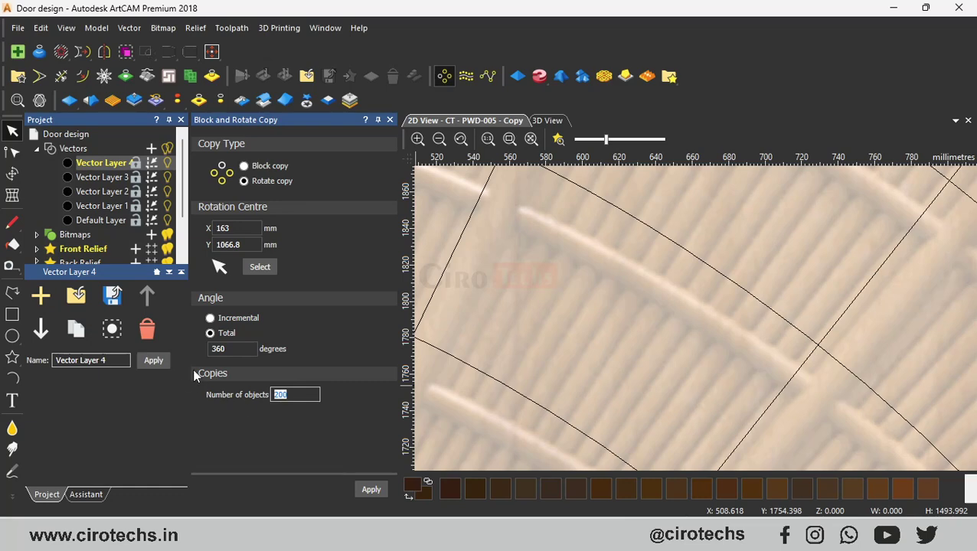
Step: Try rotate-copying the upper vertical line as 250 objects over 360 degrees and undo the copies
type("250")
left_click(371, 489)
scroll(667, 378, "down", 3)
key("ctrl+z")
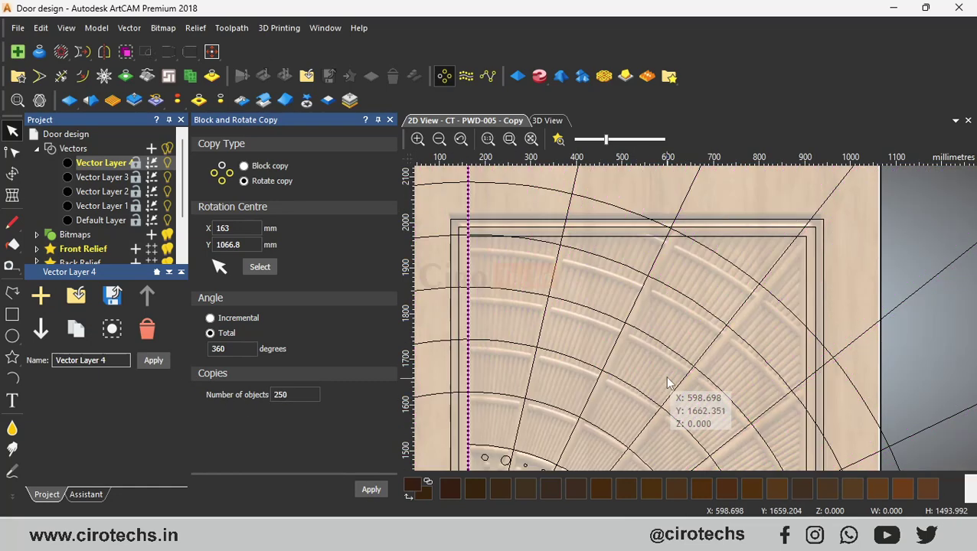
Step: Rotate-copy the upper vertical line as 150 objects over a total angle of 180 degrees
scroll(666, 378, "down", 2)
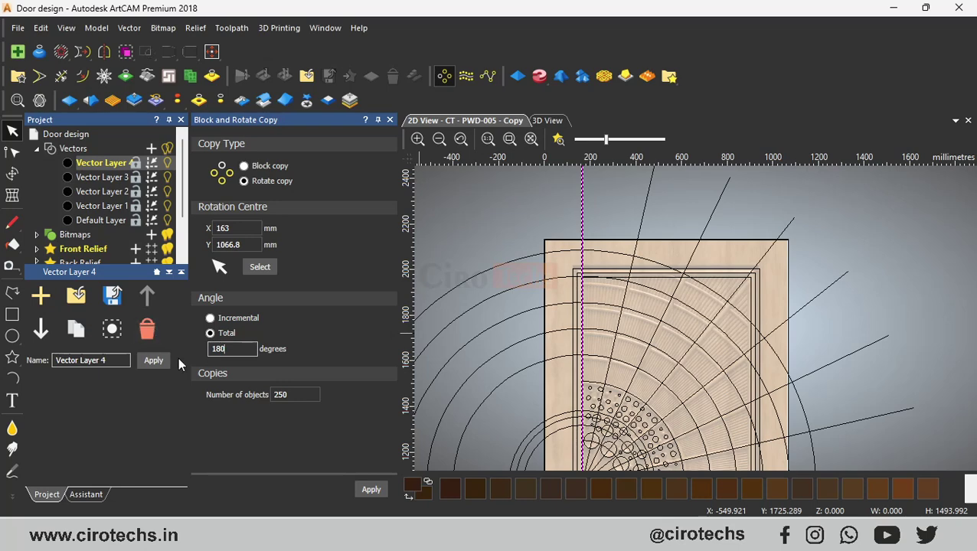
type("150")
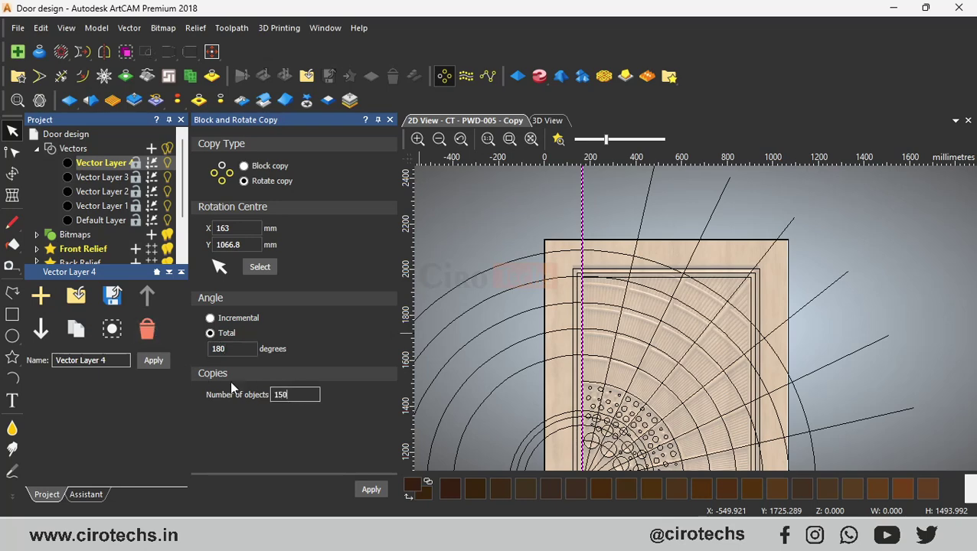
left_click(371, 489)
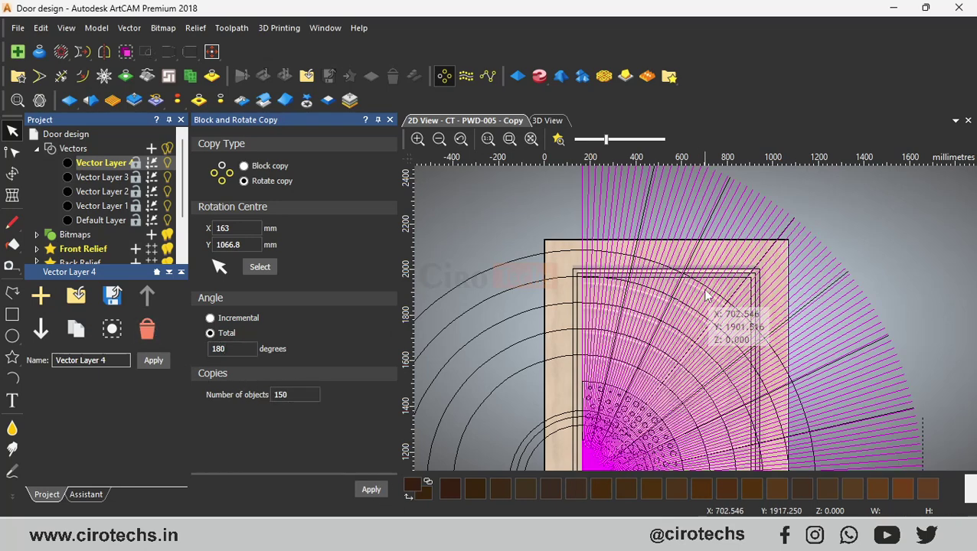
Step: Examine how the copied radial lines match the flutes in the reference image, from the vertical edge to the outer frame
scroll(705, 310, "up", 2)
scroll(602, 254, "down", 5)
scroll(651, 311, "up", 6)
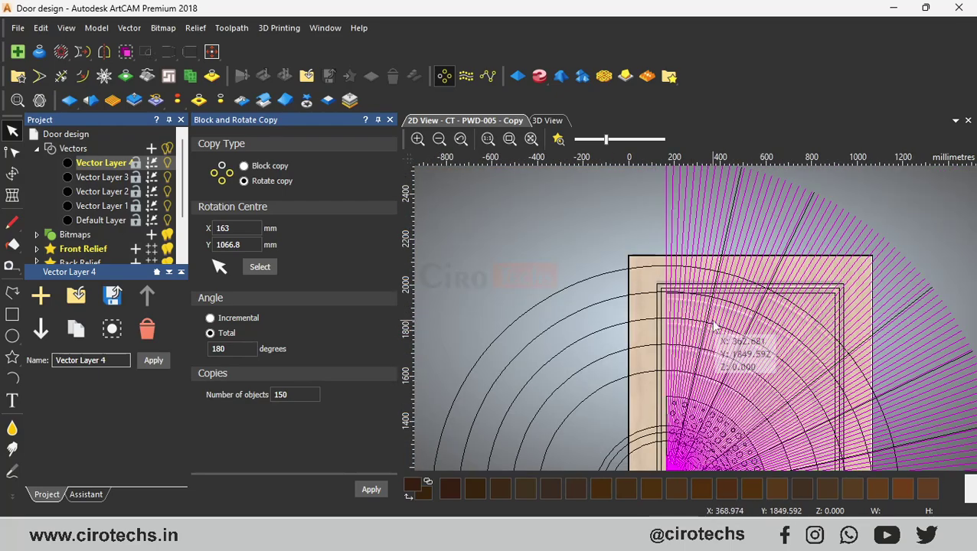
scroll(561, 297, "up", 2)
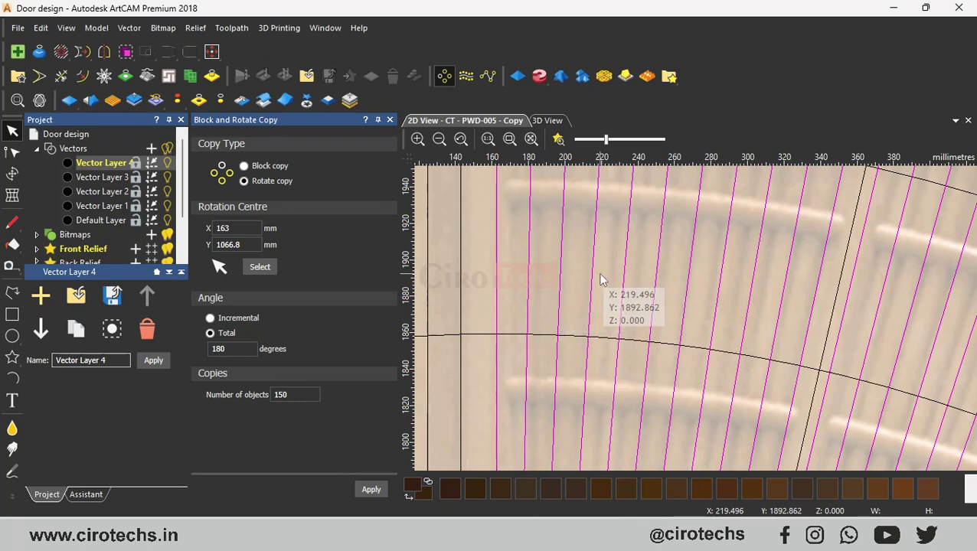
scroll(651, 280, "down", 2)
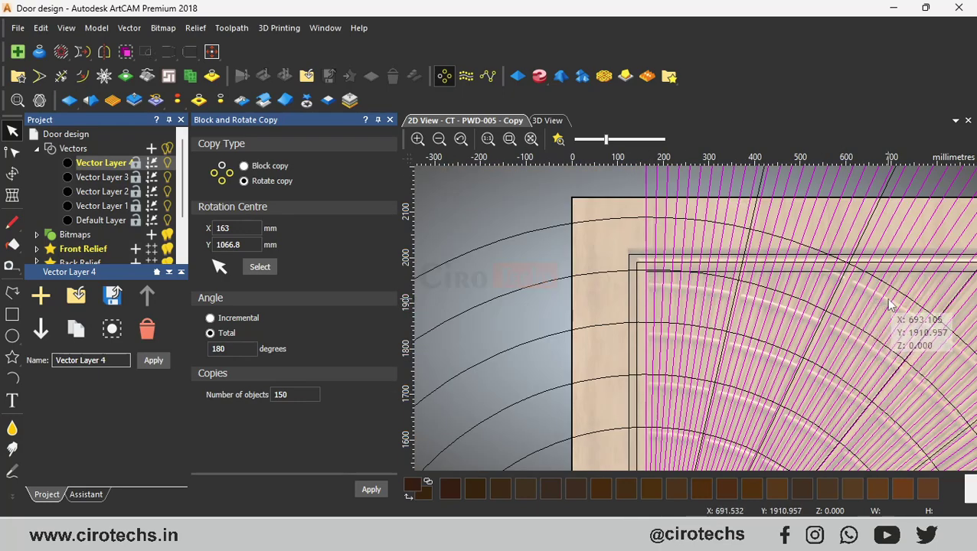
scroll(893, 304, "up", 2)
scroll(845, 335, "up", 2)
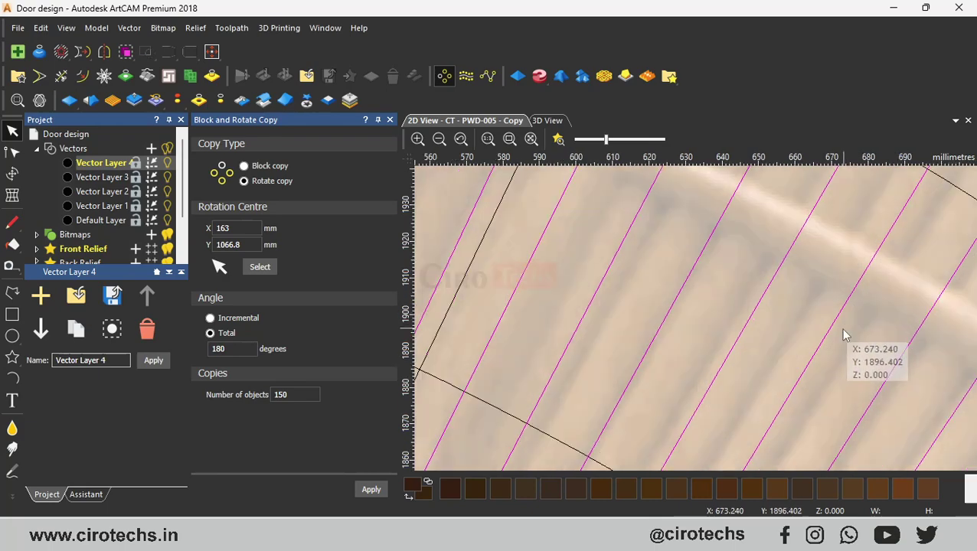
scroll(648, 301, "down", 4)
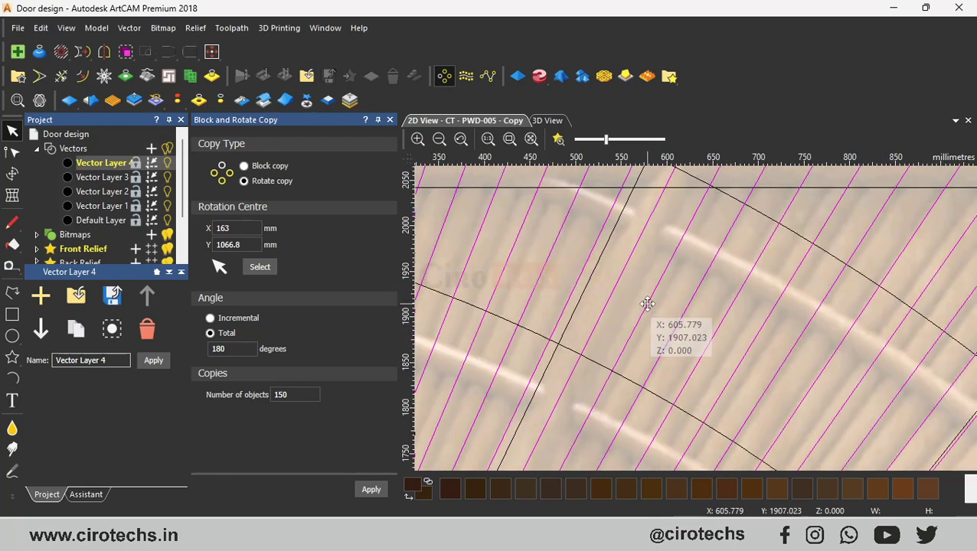
scroll(764, 349, "up", 5)
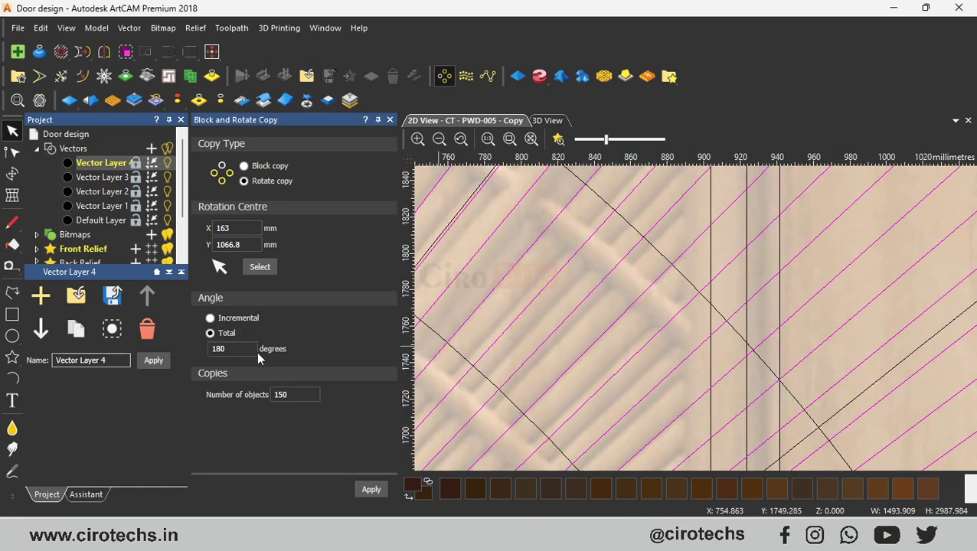
Step: Try rotate-copying the upper vertical line as 160 objects over a total of 180 degrees and undo the copies
left_click(293, 395)
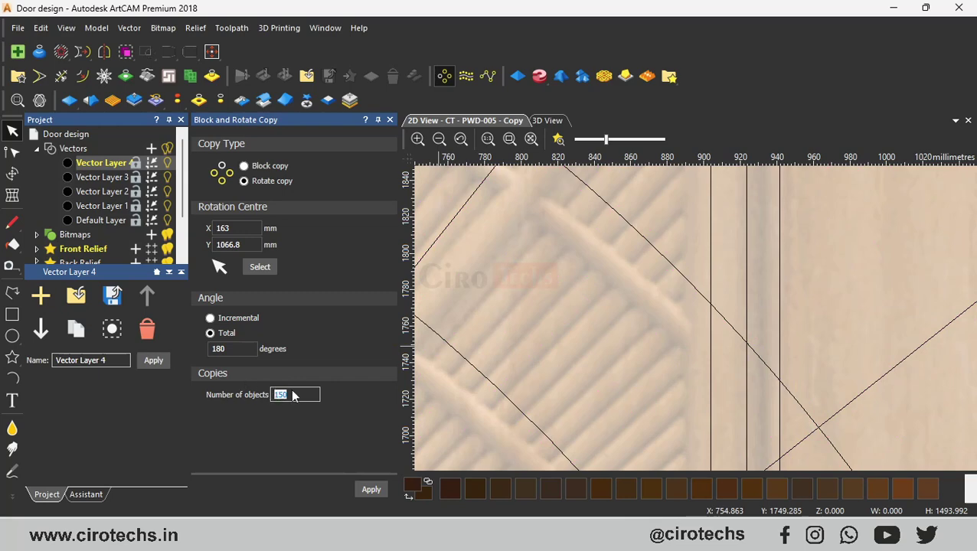
left_click(370, 490)
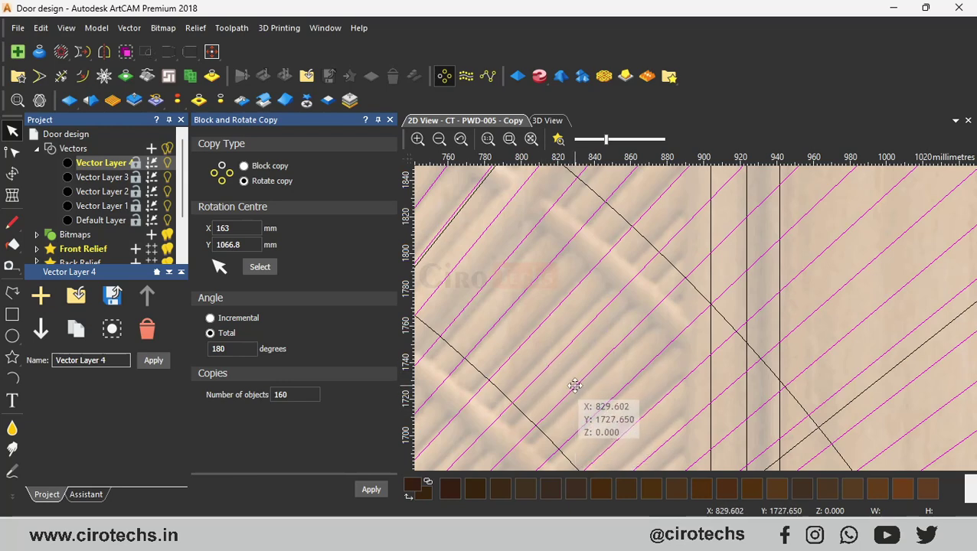
key("ctrl+z")
Step: Rotate-copy the upper vertical line as 170 objects over a total angle of 180 degrees
type("170")
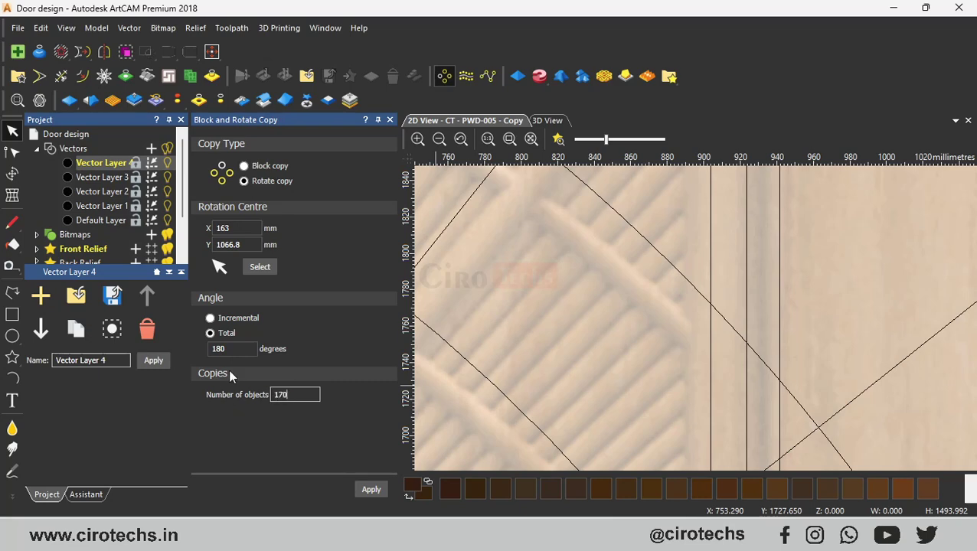
left_click(372, 490)
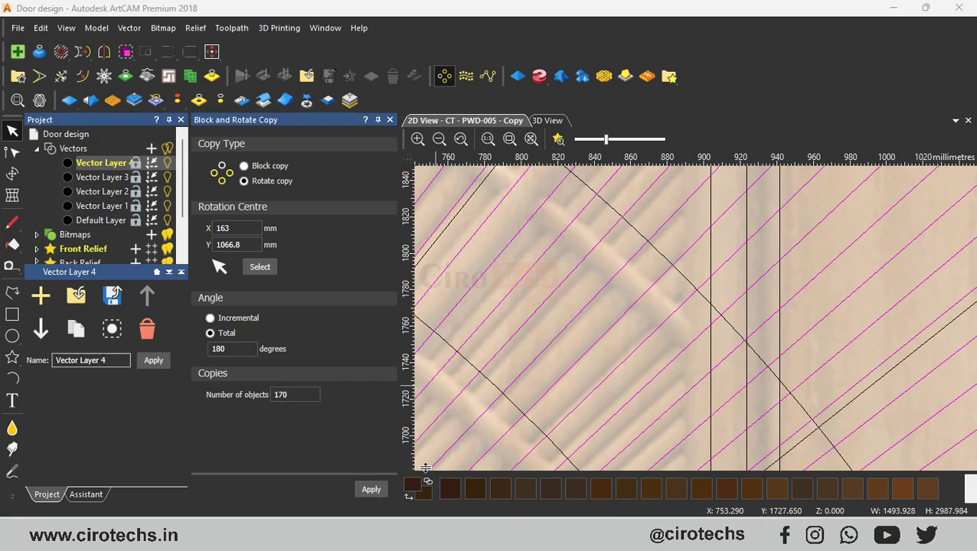
Step: Examine how the radial copies line up with the flutes, from the upper panel corner to the whole door
scroll(533, 397, "up", 2)
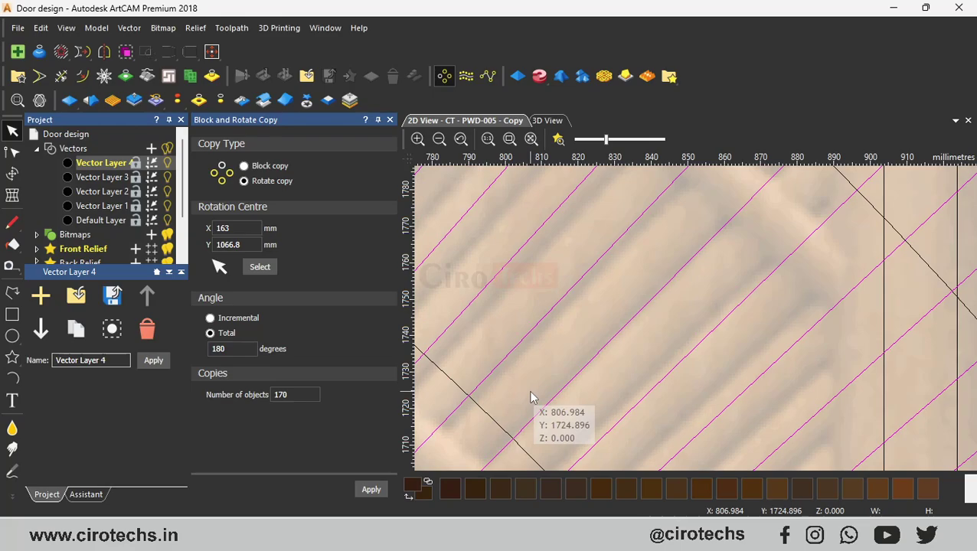
scroll(534, 398, "down", 4)
scroll(587, 302, "up", 2)
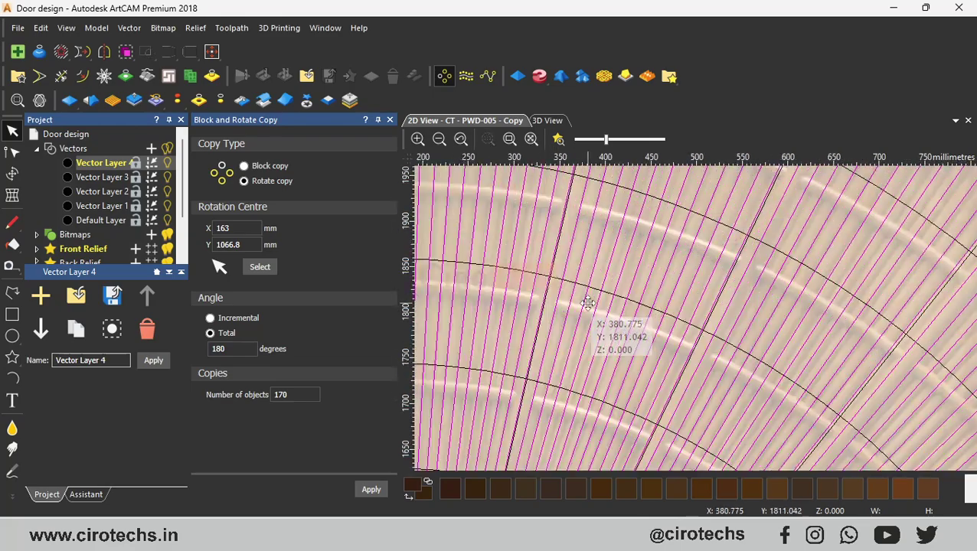
scroll(588, 303, "down", 3)
scroll(829, 298, "up", 2)
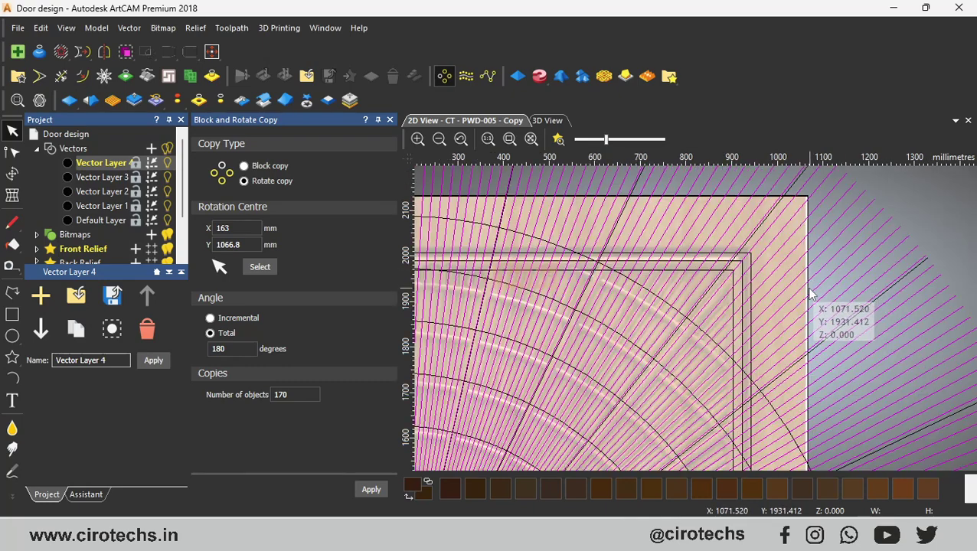
scroll(733, 341, "up", 1)
scroll(733, 340, "up", 2)
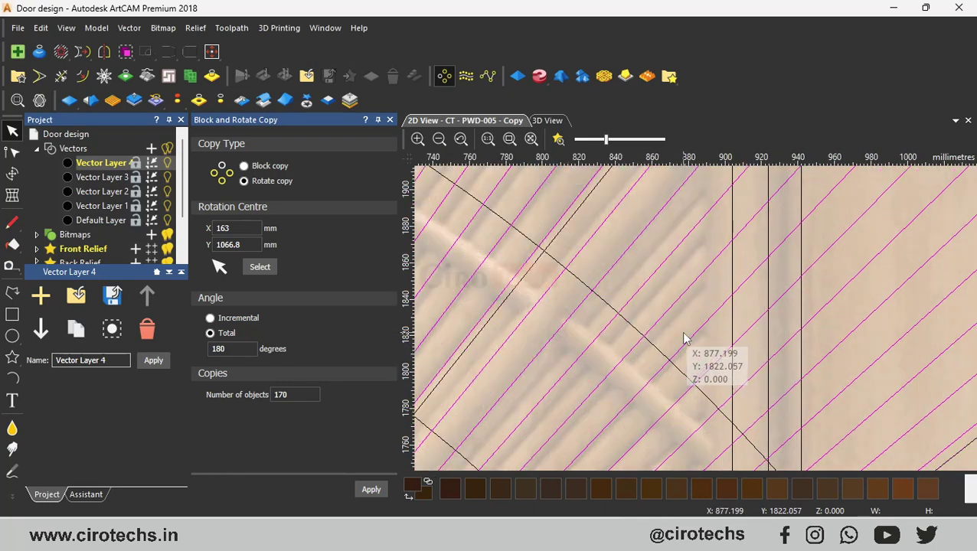
scroll(628, 267, "down", 2)
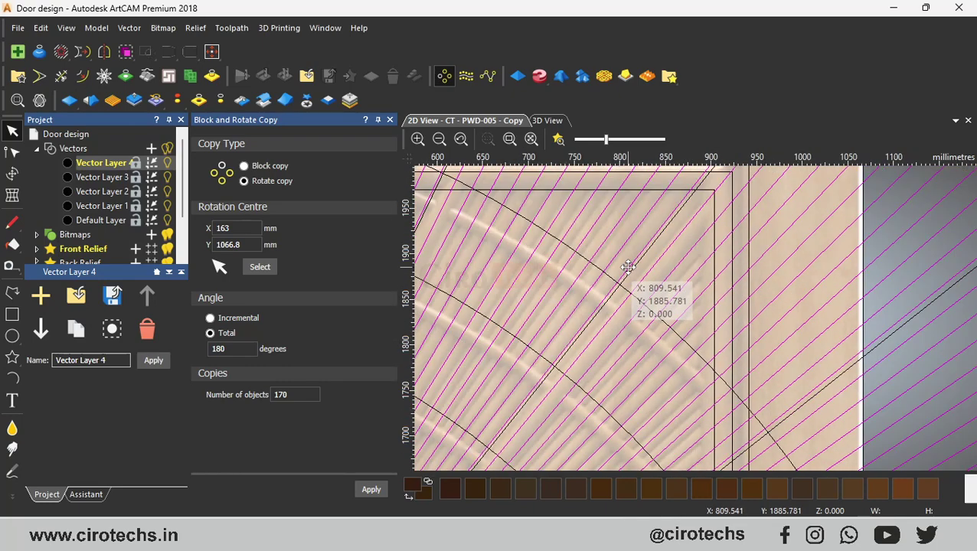
scroll(628, 266, "down", 6)
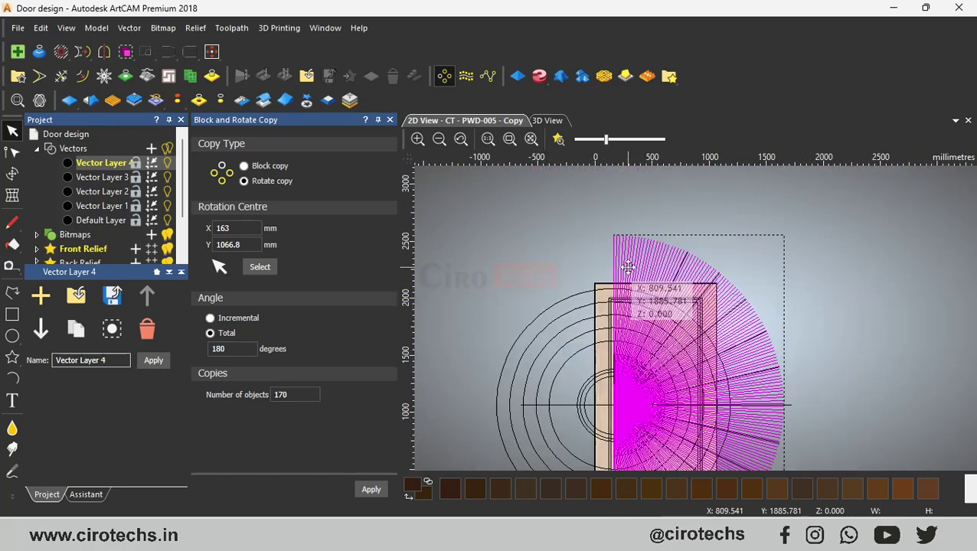
scroll(628, 266, "down", 1)
scroll(672, 403, "up", 2)
scroll(655, 384, "down", 1)
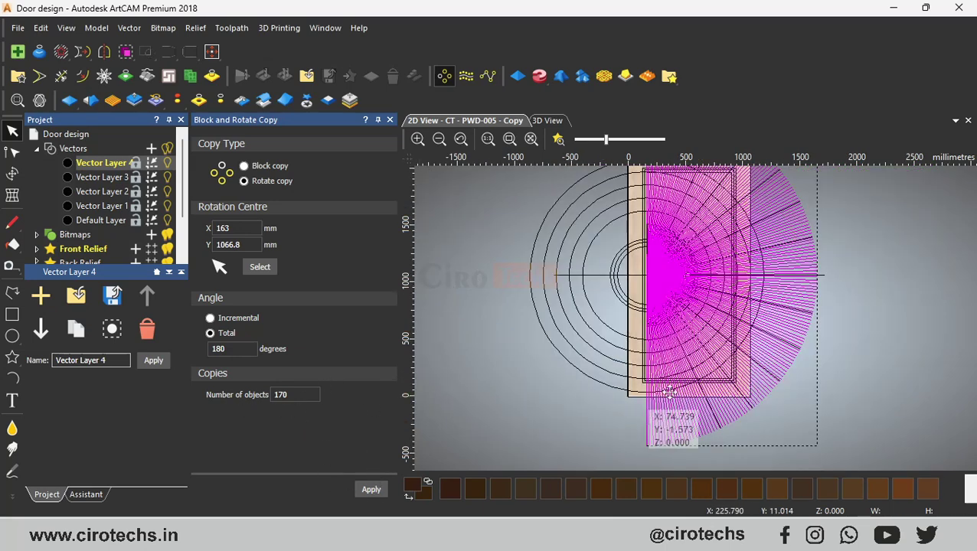
Step: Finish the rotate copy, deselect the radial lines and save the door design model
left_click(390, 120)
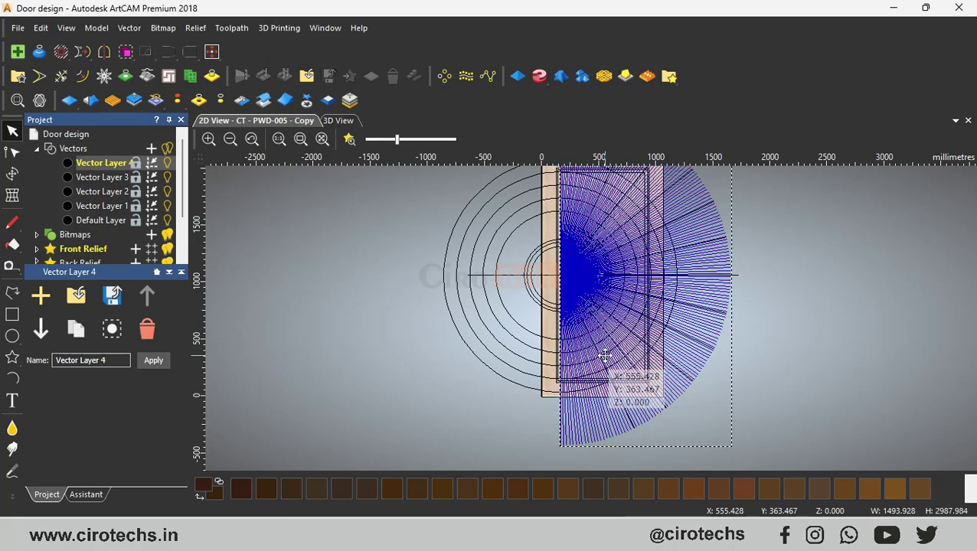
left_click(743, 338)
scroll(648, 280, "up", 2)
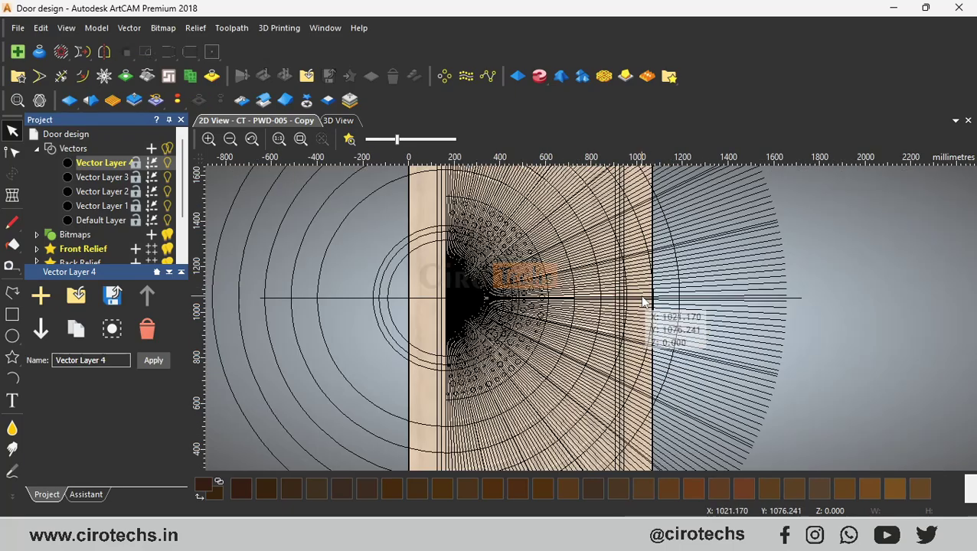
scroll(705, 291, "down", 2)
key("ctrl+s")
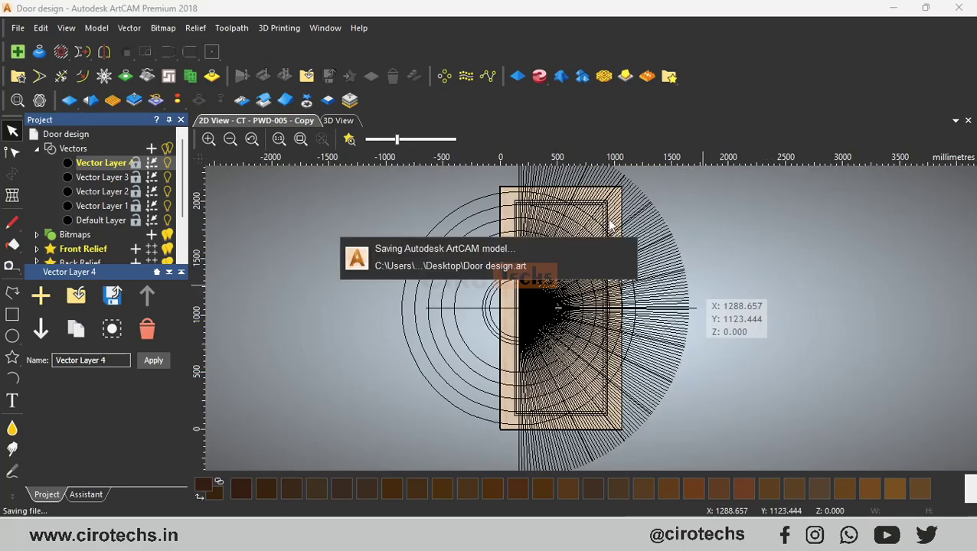
Step: Make Default Layer the active vector layer and hide Vector Layers 1 to 4
scroll(588, 218, "up", 3)
scroll(574, 245, "down", 3)
scroll(418, 247, "up", 5)
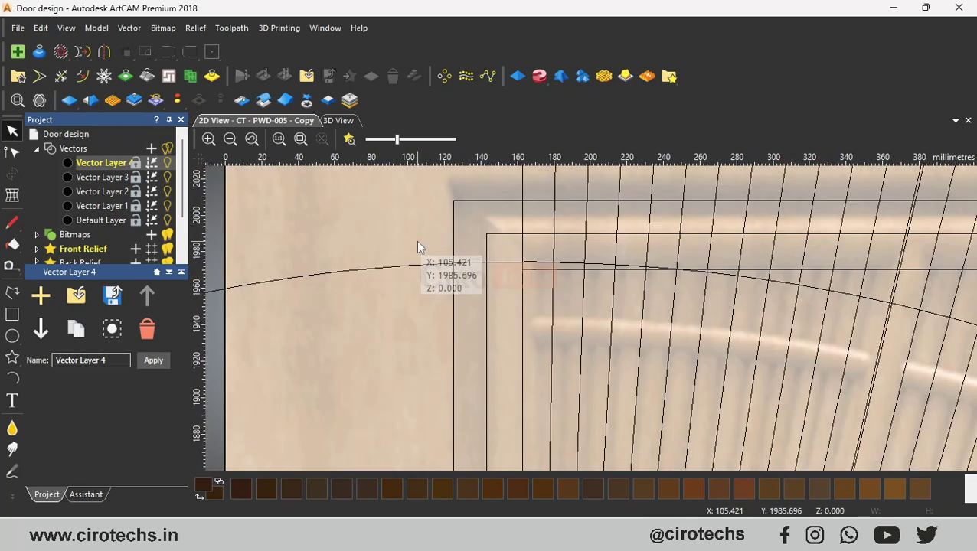
scroll(418, 247, "down", 3)
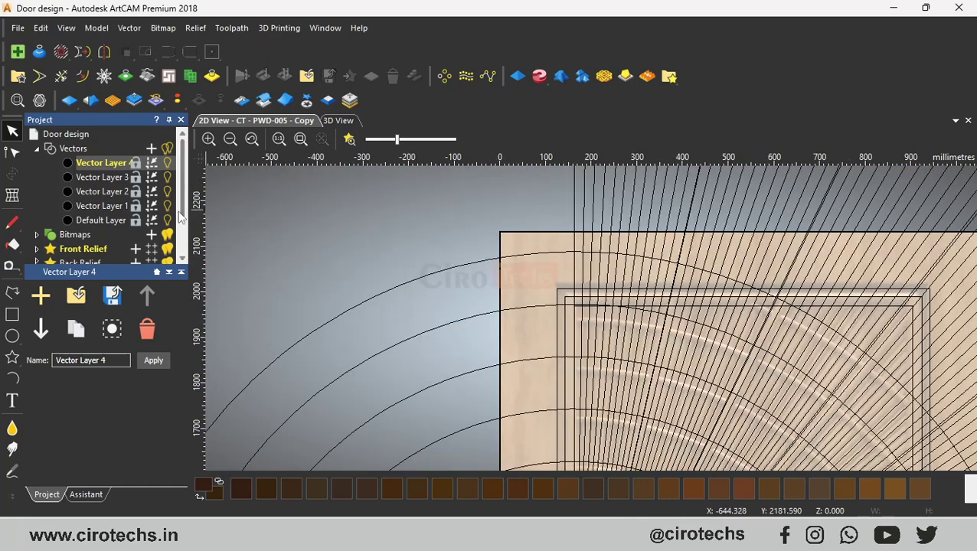
left_click(102, 221)
scroll(602, 320, "down", 3)
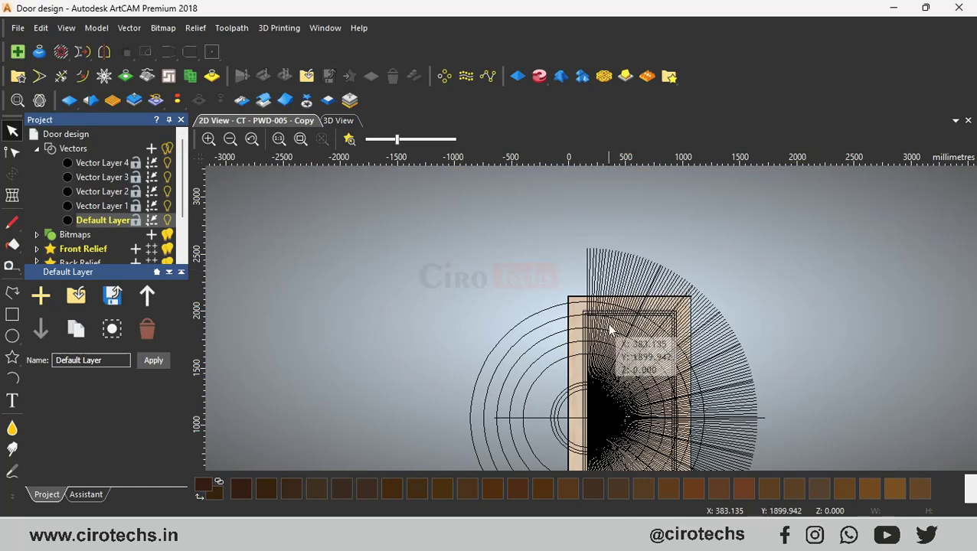
scroll(578, 327, "up", 4)
left_click(168, 176)
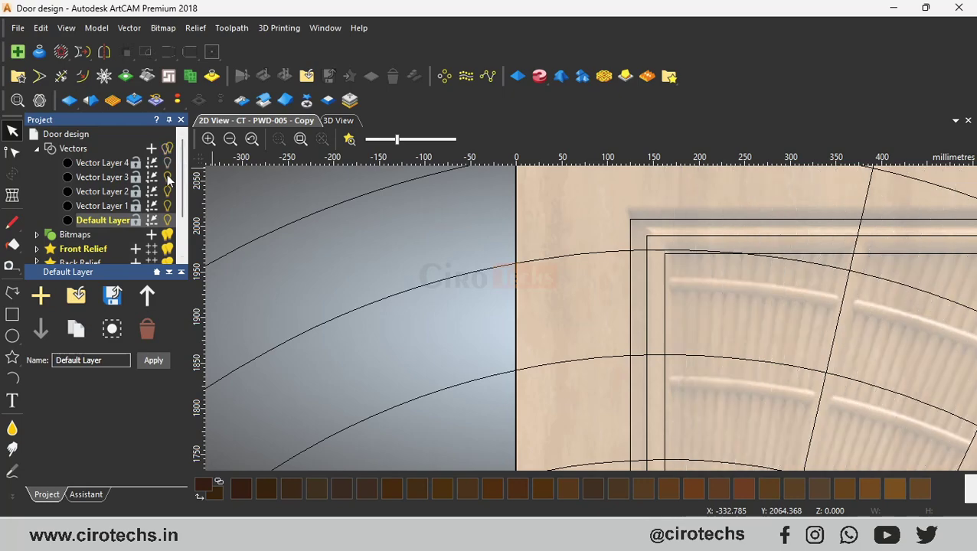
Step: Examine where the concentric rings cross the panel frame lines around the upper corner at the hub side
scroll(375, 215, "down", 3)
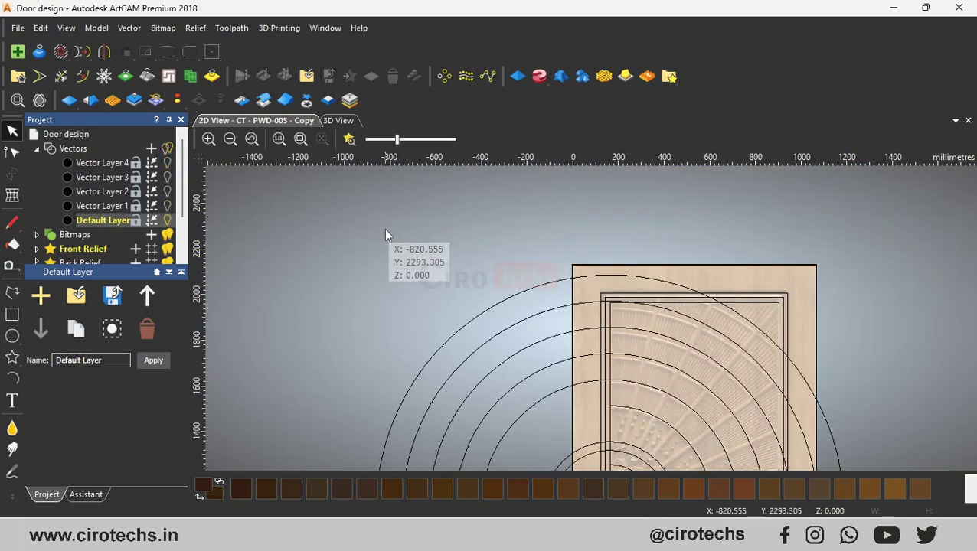
scroll(642, 426, "up", 3)
scroll(642, 427, "up", 5)
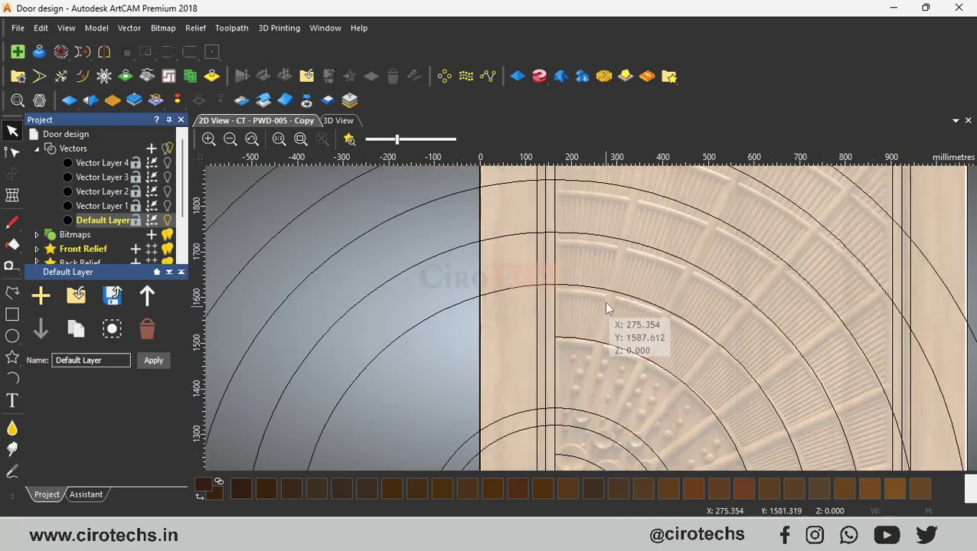
scroll(571, 264, "down", 4)
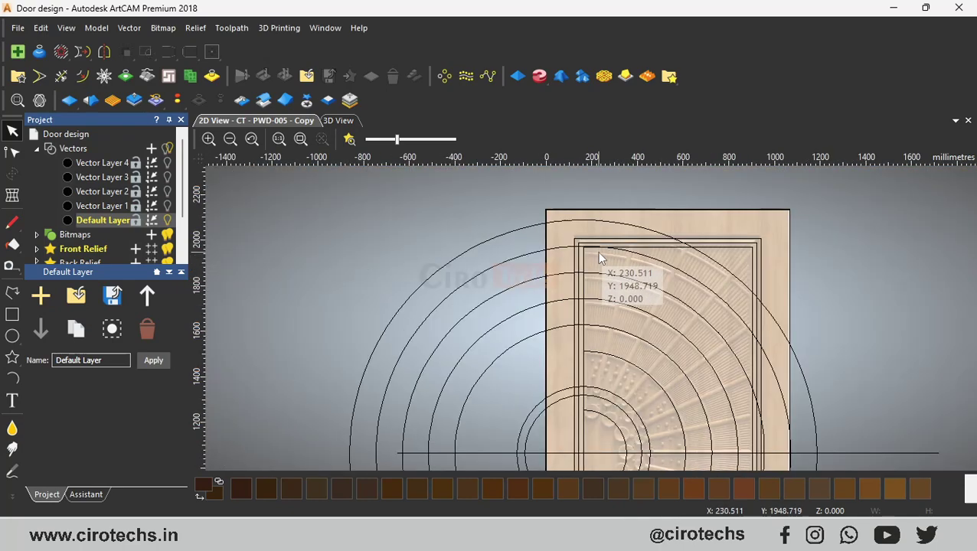
scroll(597, 251, "up", 4)
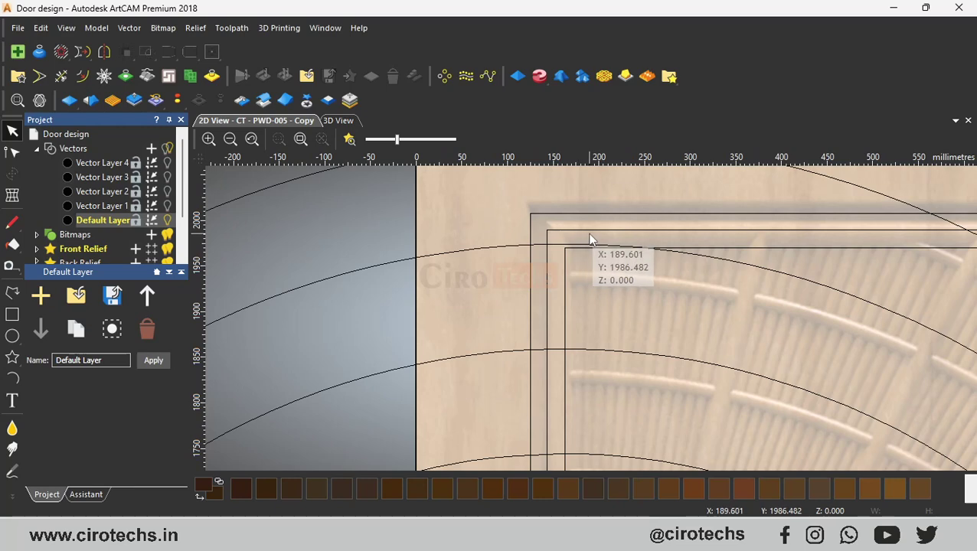
scroll(580, 236, "up", 3)
scroll(547, 234, "down", 3)
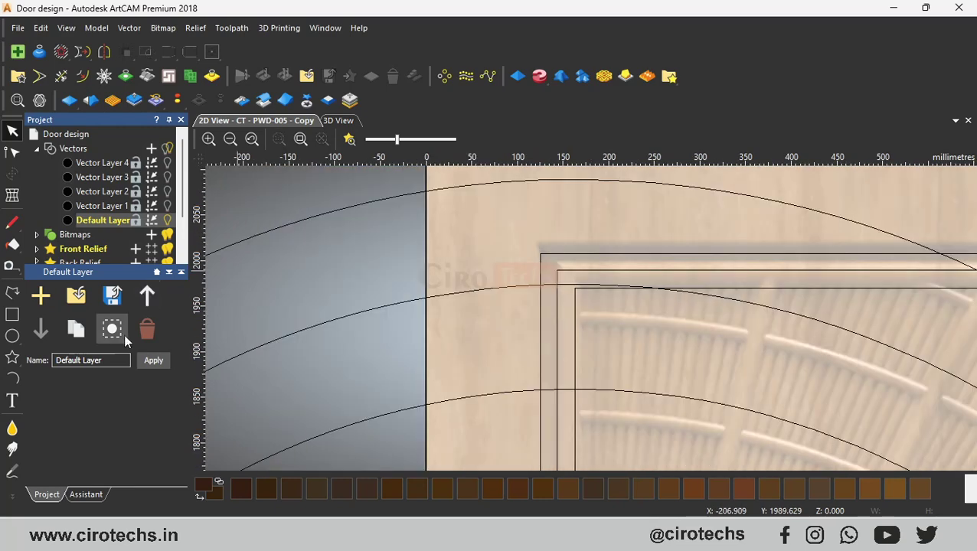
left_click(13, 318)
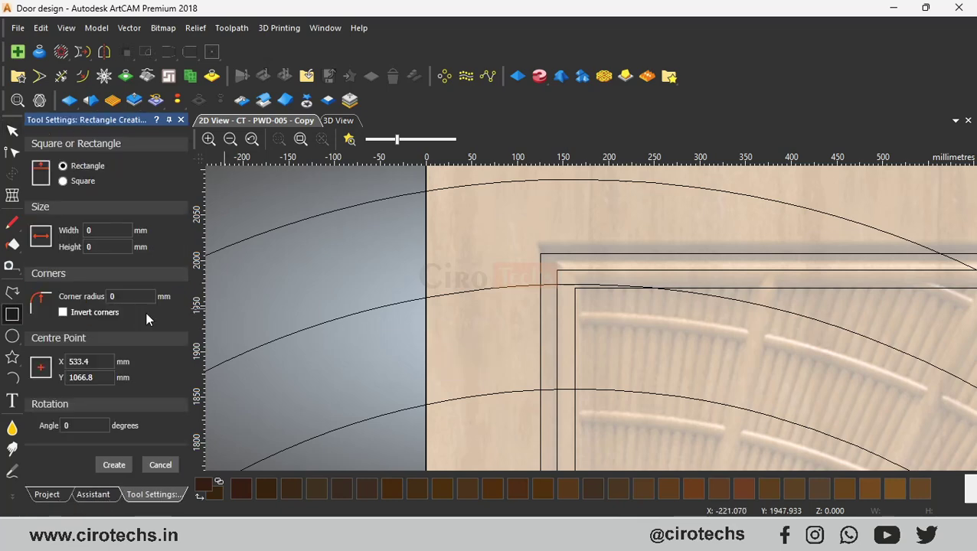
left_click(12, 378)
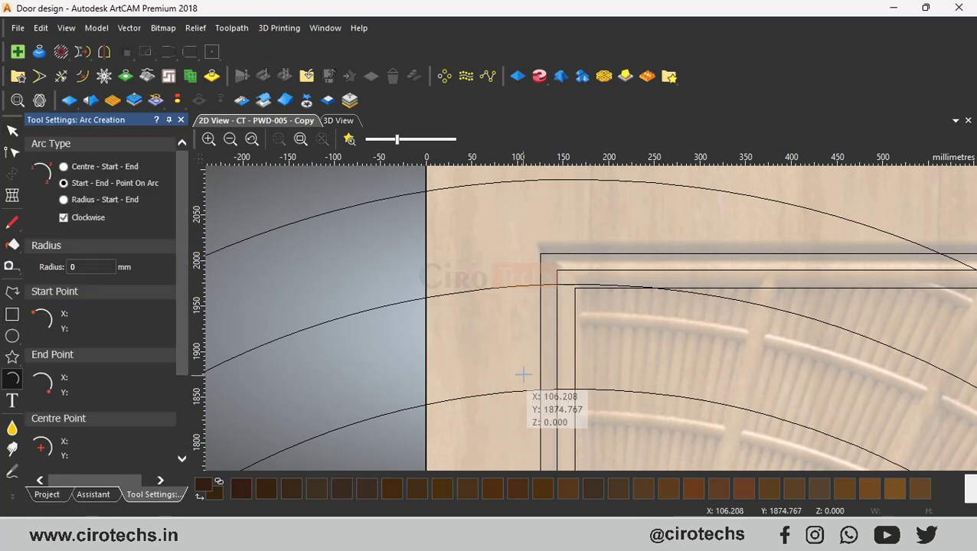
scroll(527, 387, "up", 3)
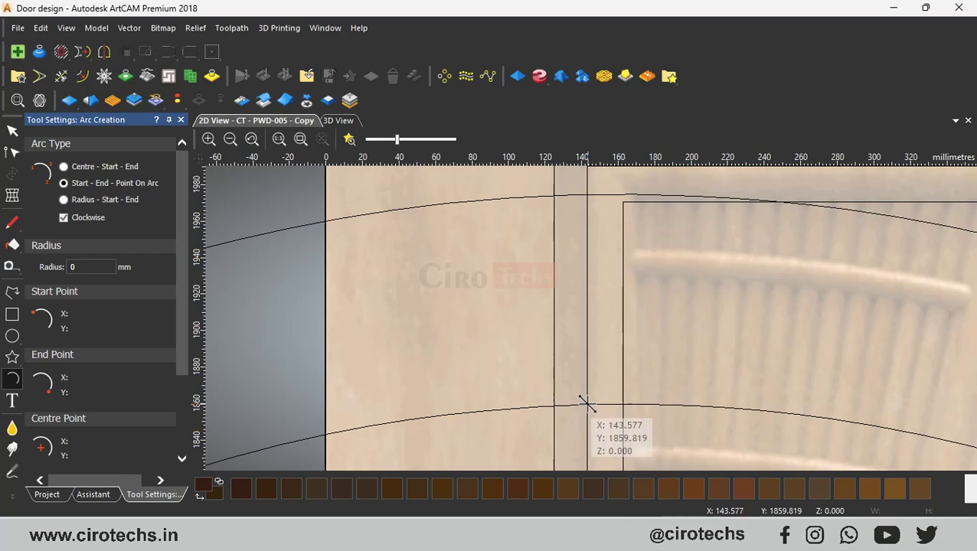
left_click(587, 404)
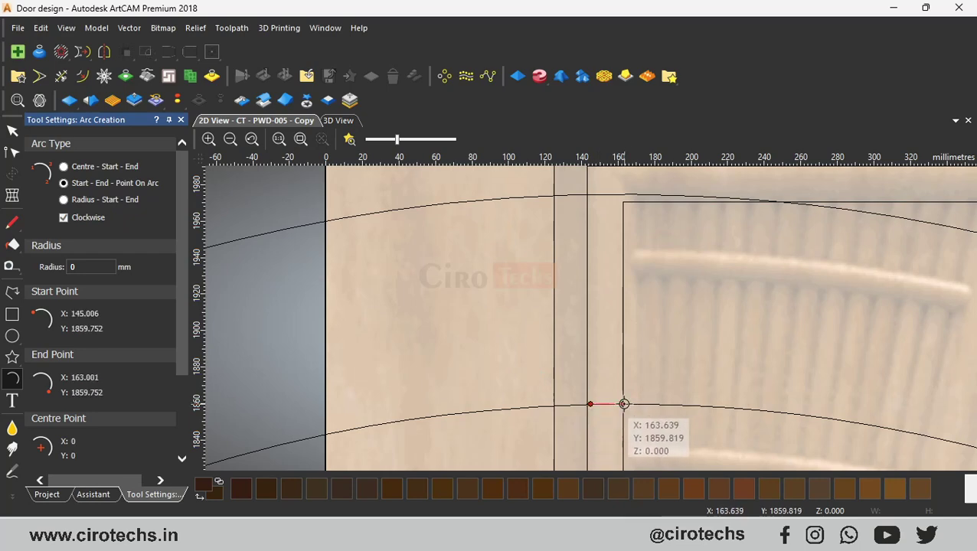
key("Escape")
scroll(585, 301, "down", 4)
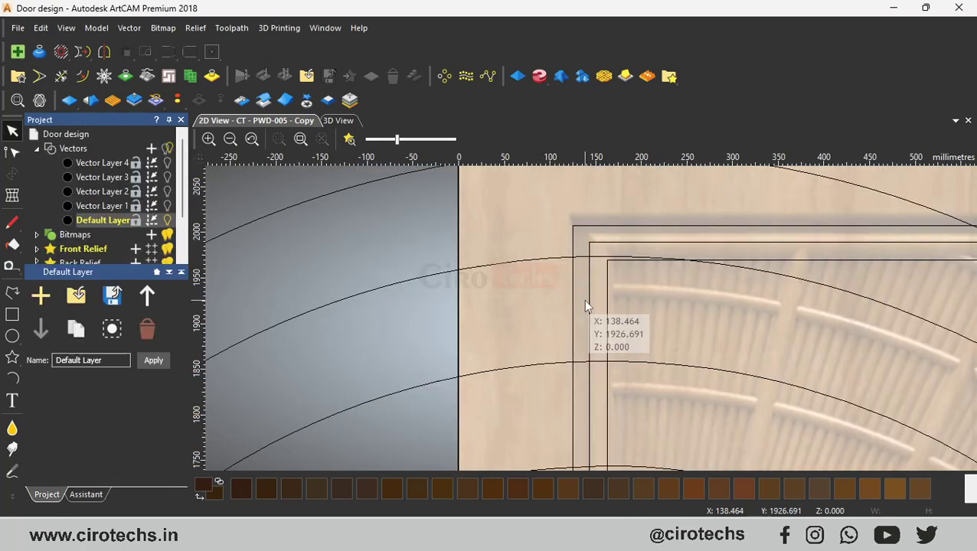
Step: Draw an arc of about 10 mm radius on the horizontal centreline, bulging upward between the two inner vertical frame lines at the hub side
scroll(582, 428, "up", 4)
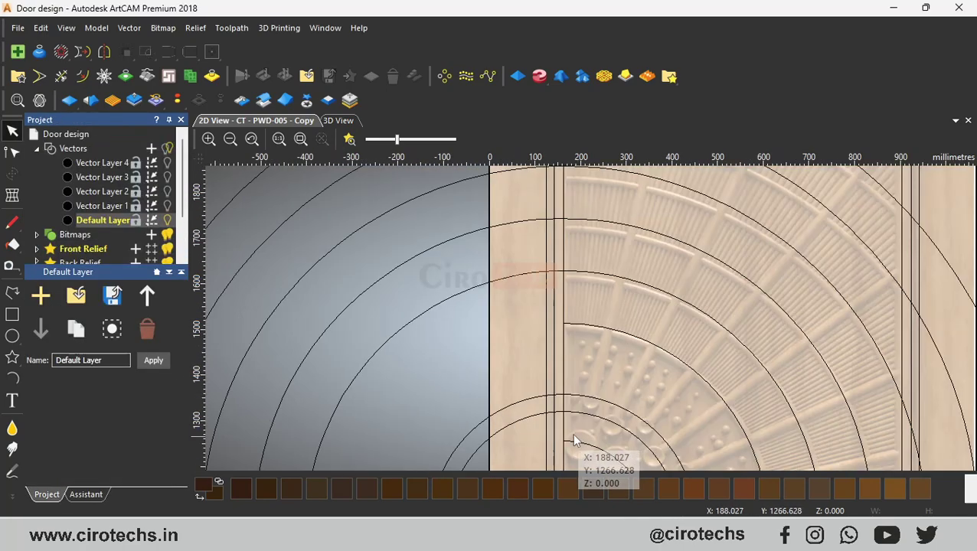
scroll(557, 349, "down", 2)
scroll(578, 442, "up", 2)
scroll(578, 441, "up", 2)
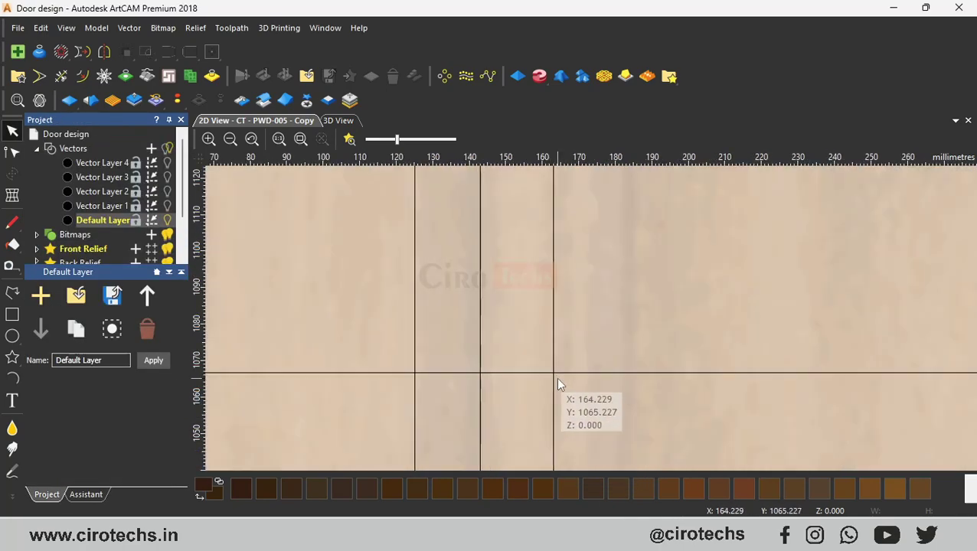
scroll(550, 368, "down", 2)
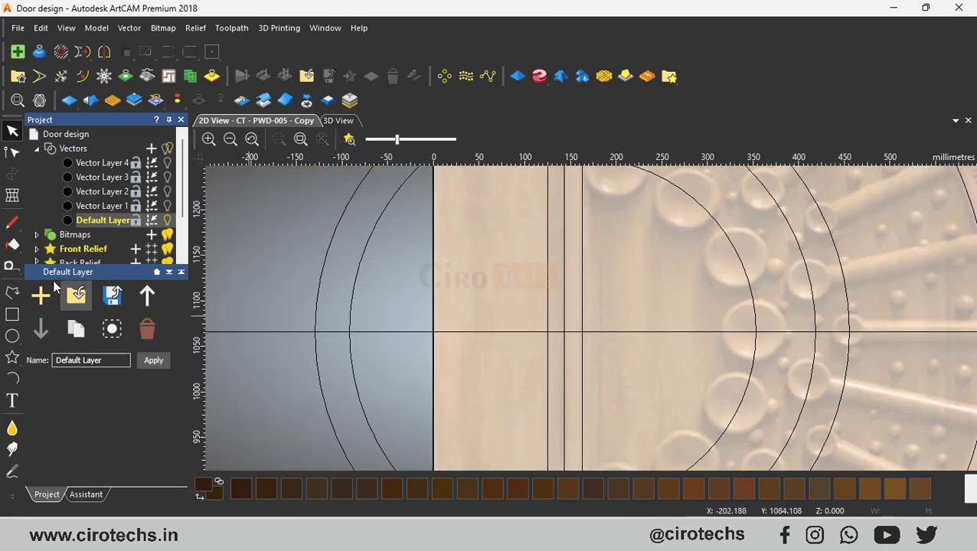
left_click(12, 379)
scroll(569, 346, "up", 1)
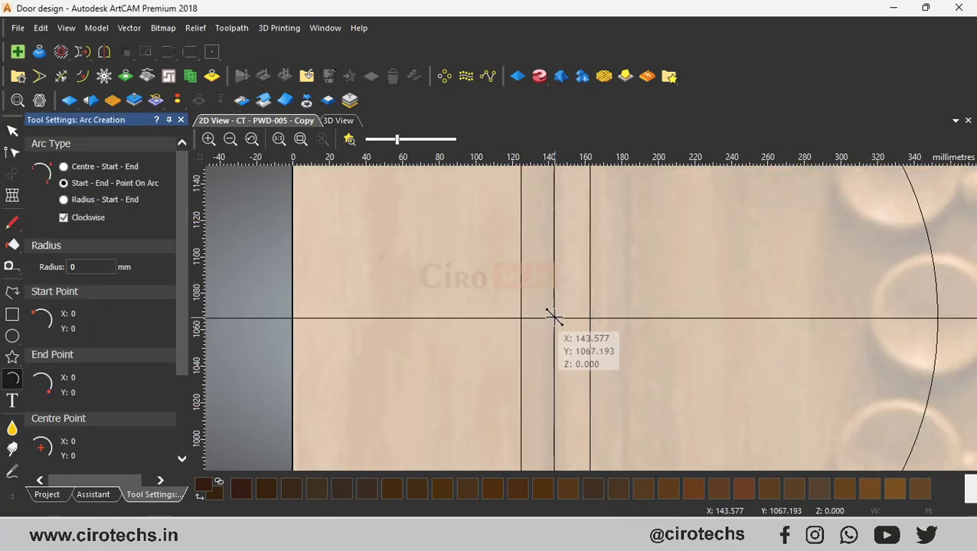
left_click(554, 317)
left_click(590, 317)
left_click(598, 313)
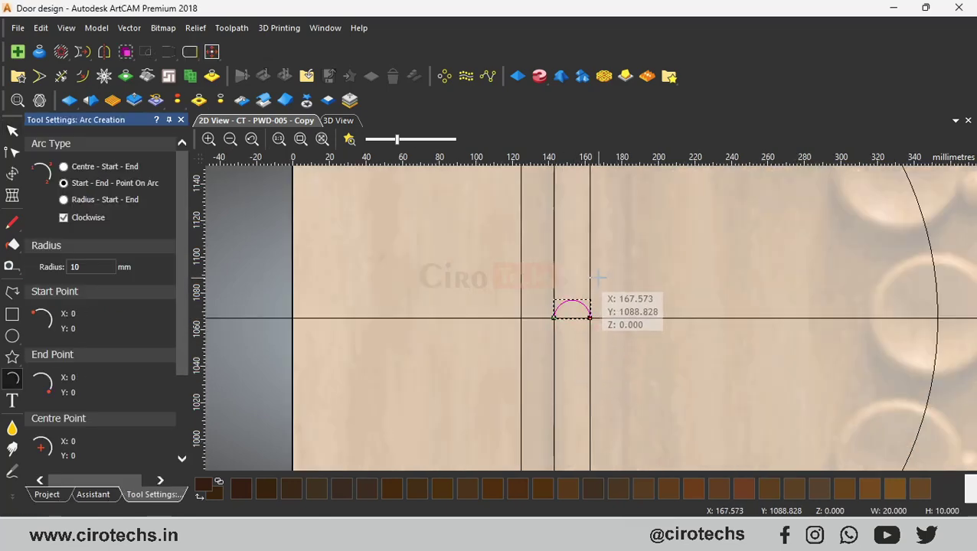
key("Escape")
scroll(646, 304, "down", 4)
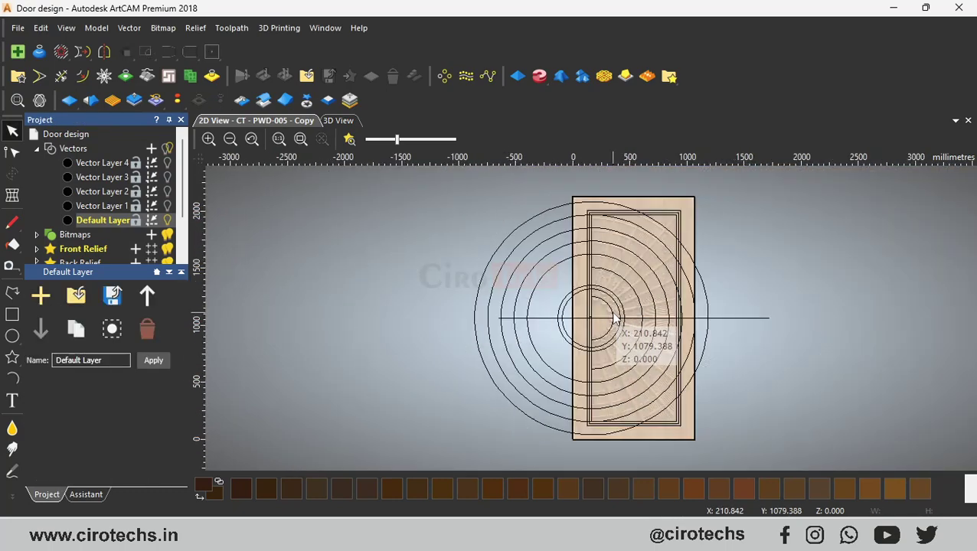
scroll(622, 275, "up", 1)
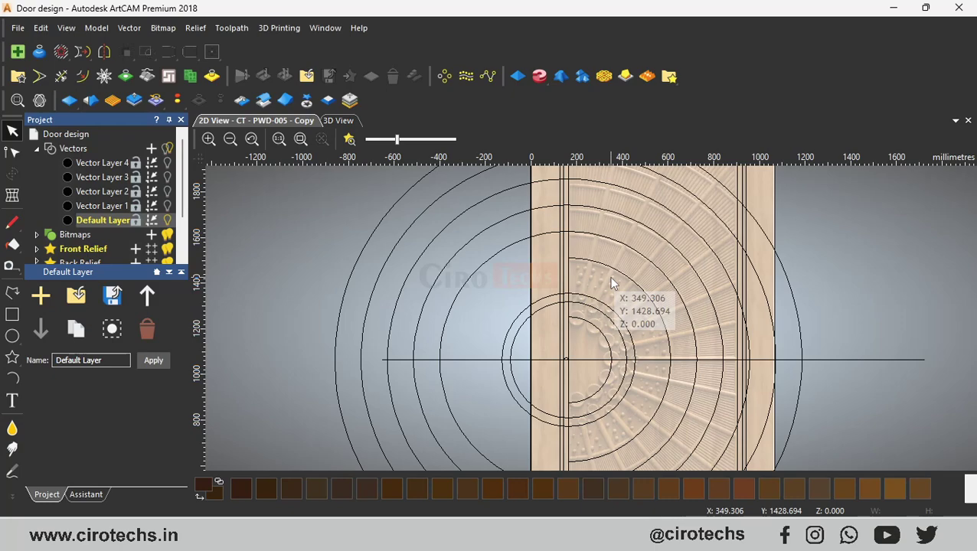
Step: Examine how the concentric rings, frame lines and small arc match the reference image, from the hub to the upper edge
scroll(611, 285, "down", 1)
scroll(604, 294, "up", 3)
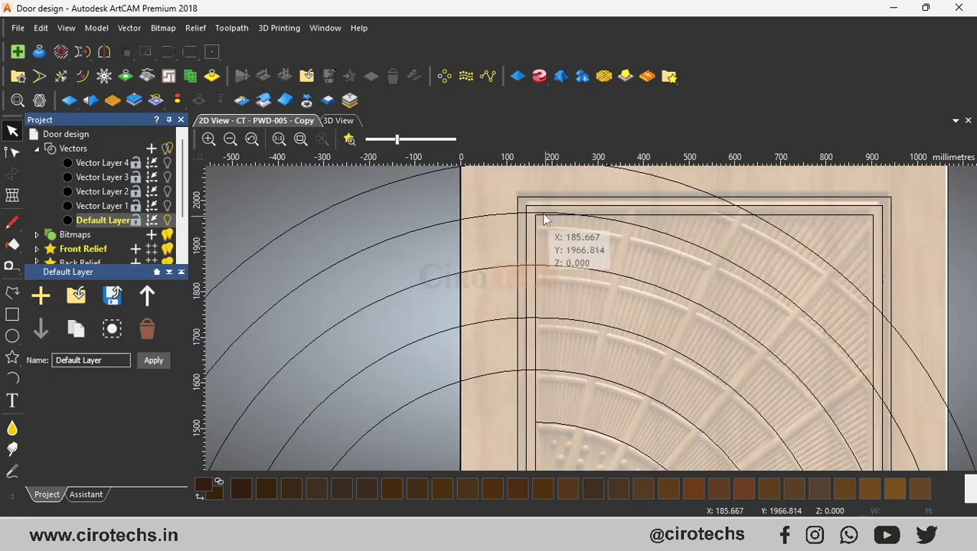
scroll(551, 220, "up", 1)
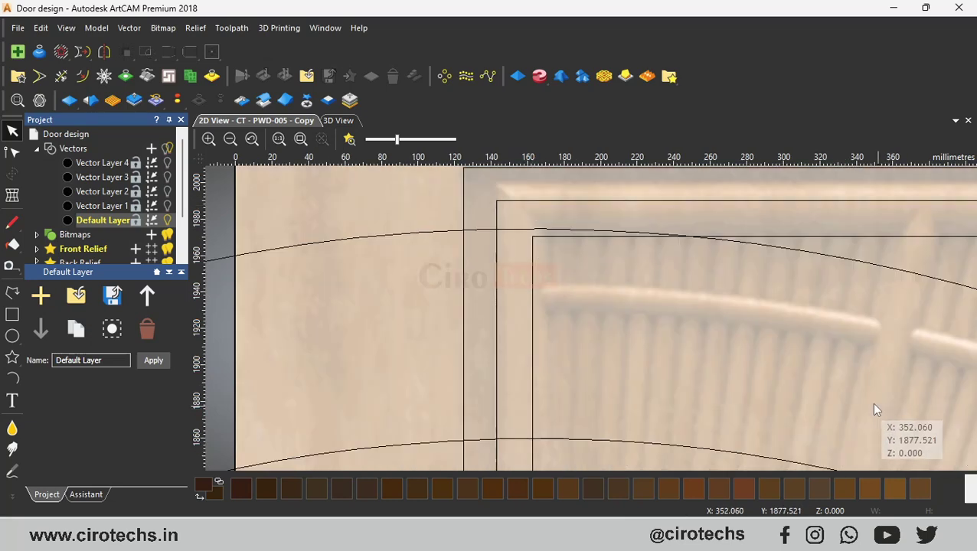
scroll(552, 229, "down", 3)
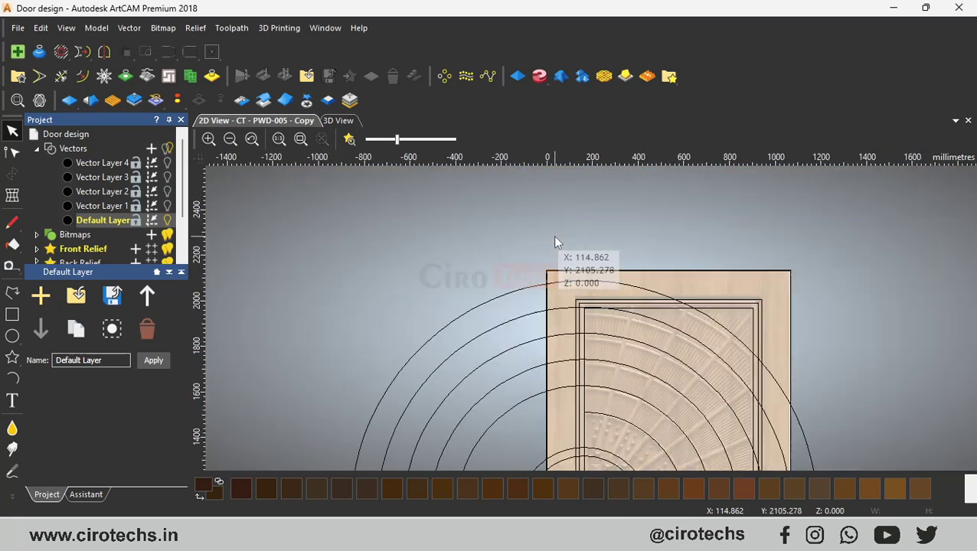
scroll(617, 438, "up", 2)
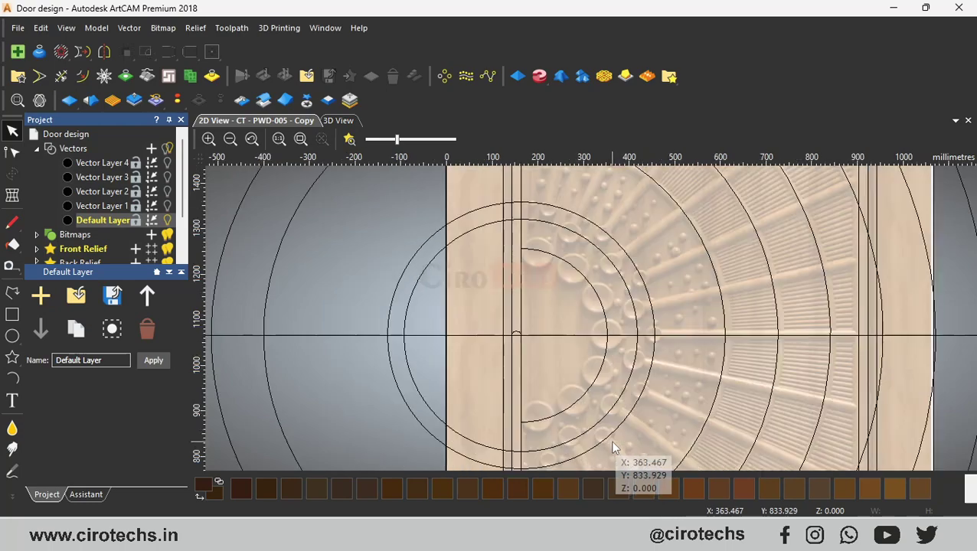
scroll(622, 452, "down", 1)
scroll(624, 354, "up", 1)
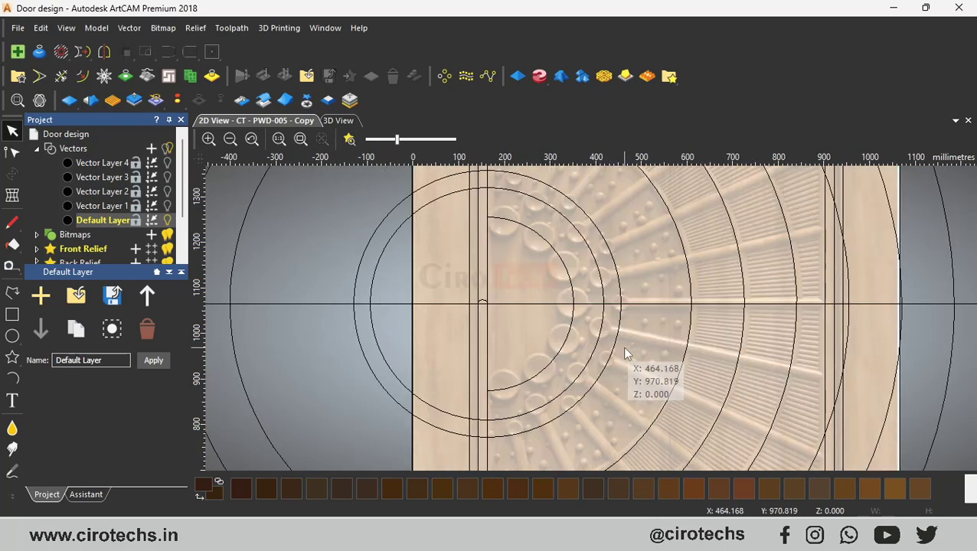
scroll(483, 305, "up", 2)
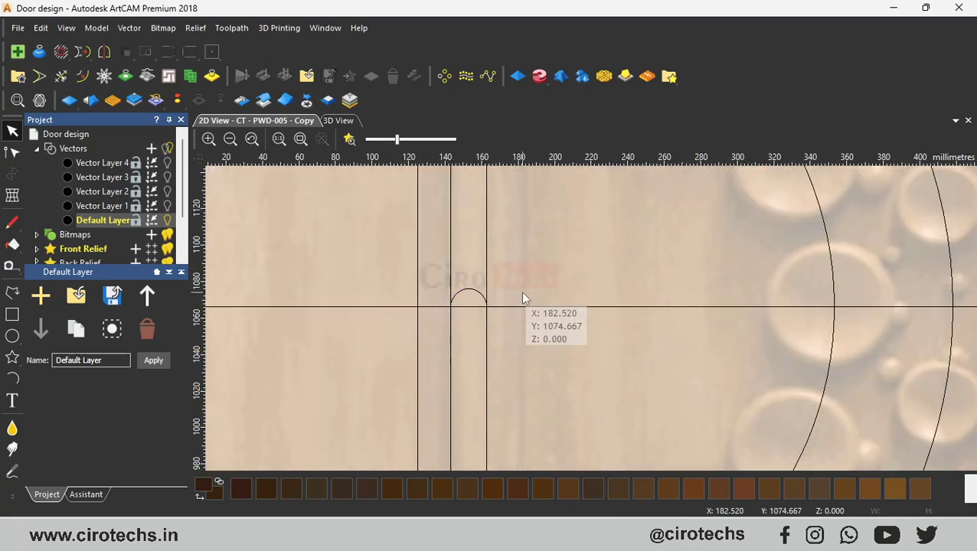
scroll(523, 300, "down", 1)
scroll(521, 299, "down", 1)
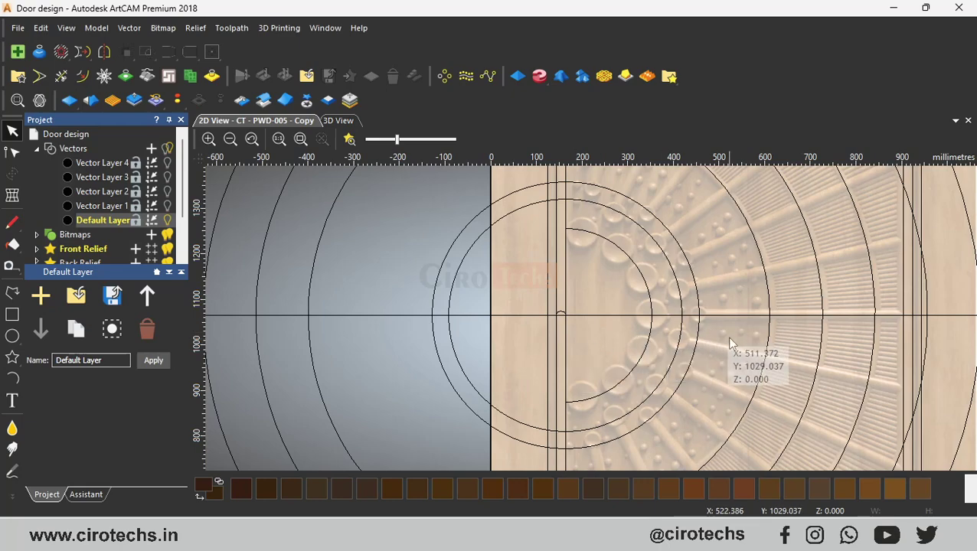
scroll(784, 373, "up", 1)
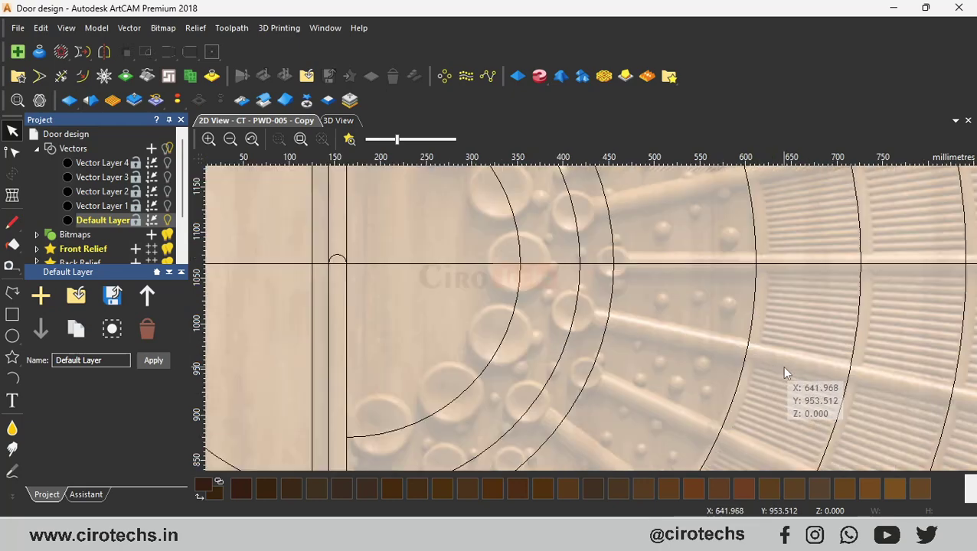
scroll(784, 373, "down", 1)
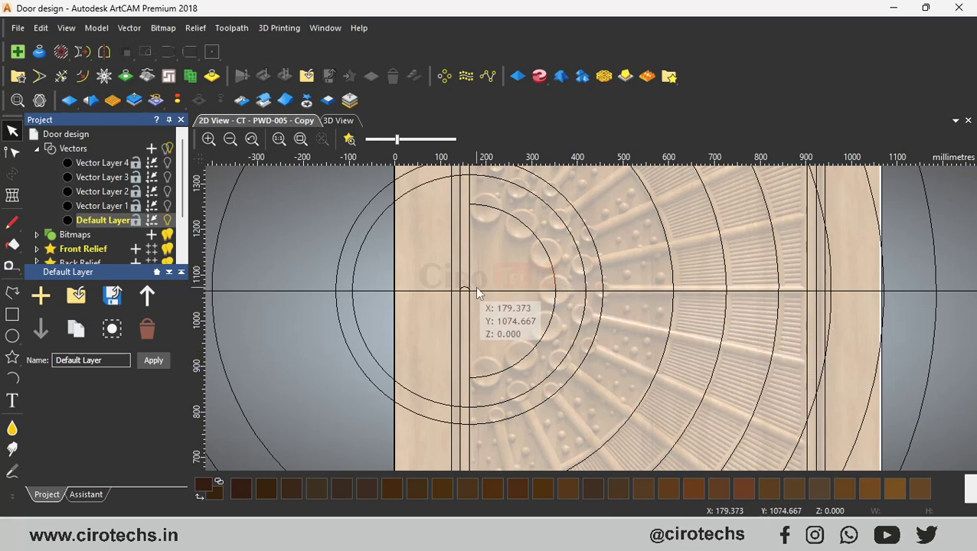
scroll(528, 288, "down", 1)
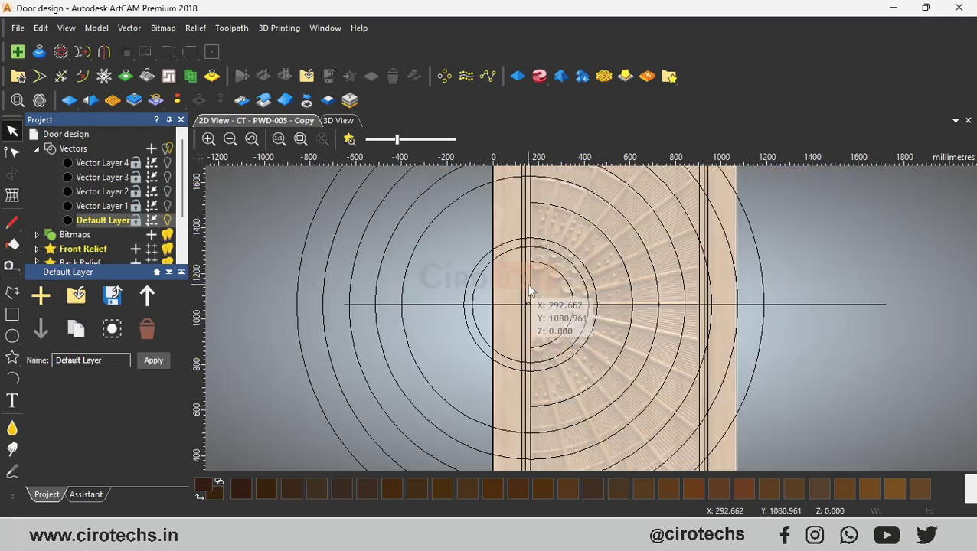
scroll(601, 262, "up", 1)
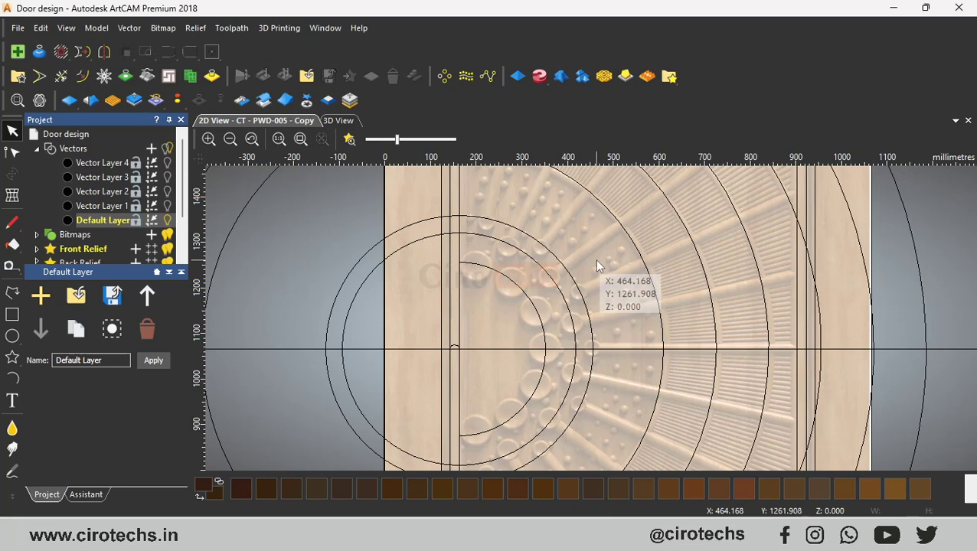
scroll(597, 267, "down", 4)
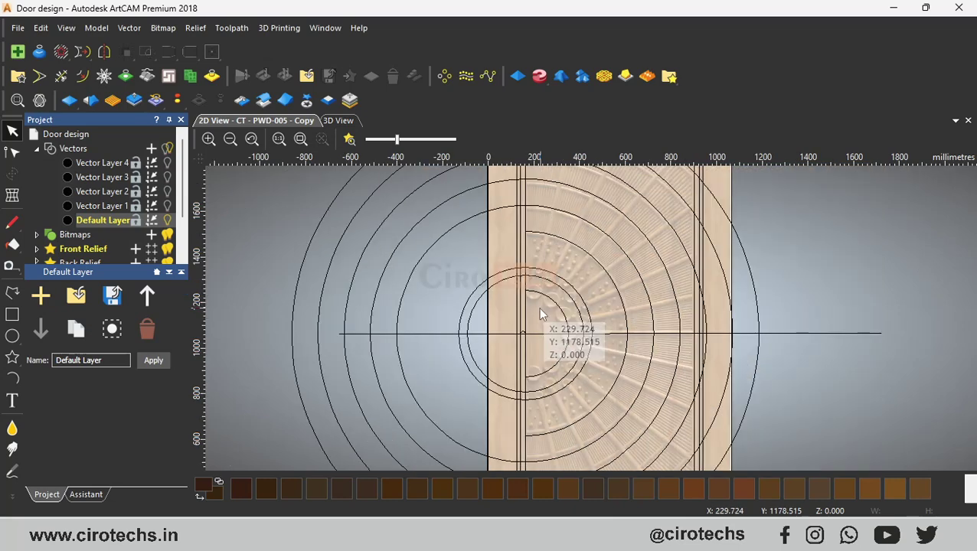
scroll(601, 257, "up", 2)
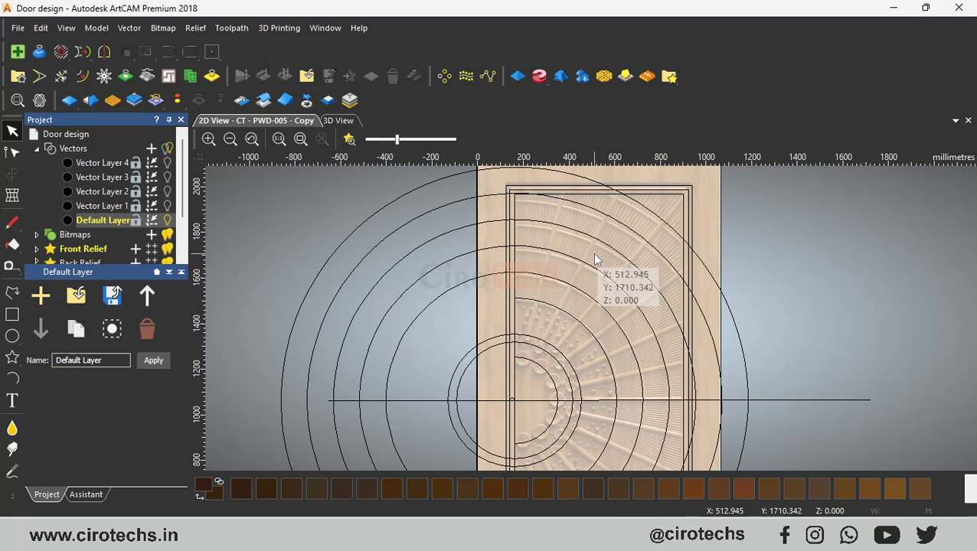
scroll(591, 253, "up", 2)
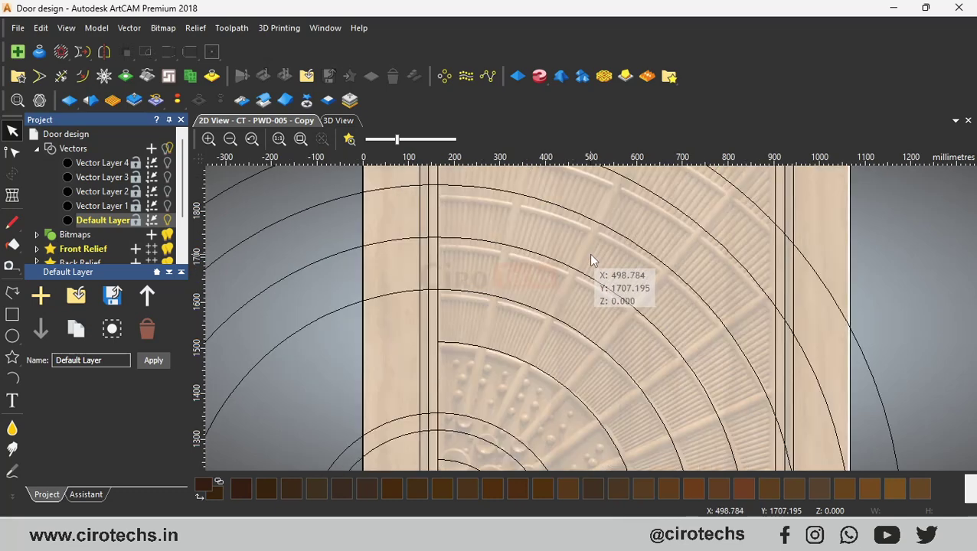
scroll(591, 260, "down", 4)
scroll(582, 272, "down", 2)
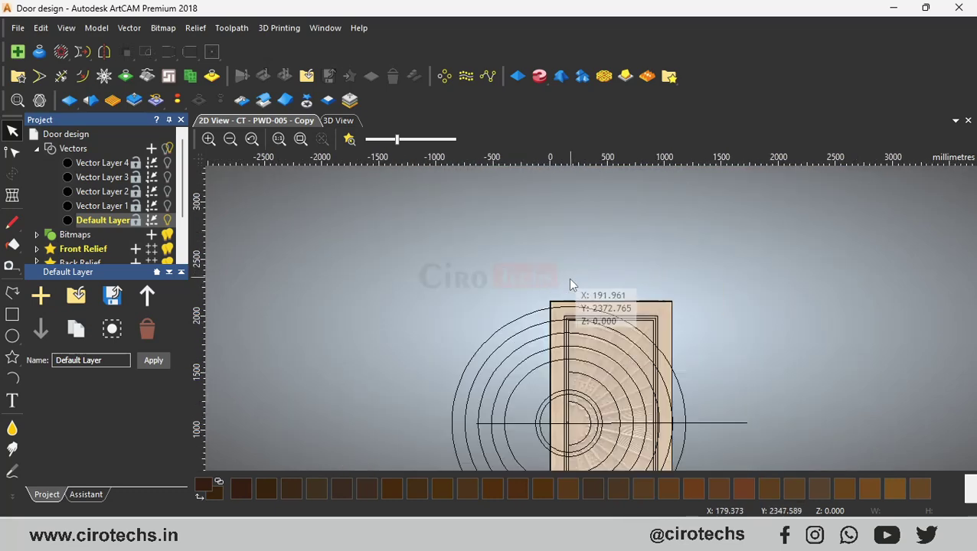
Step: Set up a Contour Blend on the middle panel frame rectangle, with the small arc as its side profile vector
scroll(581, 447, "up", 3)
scroll(559, 337, "down", 1)
scroll(590, 475, "up", 1)
scroll(587, 429, "up", 1)
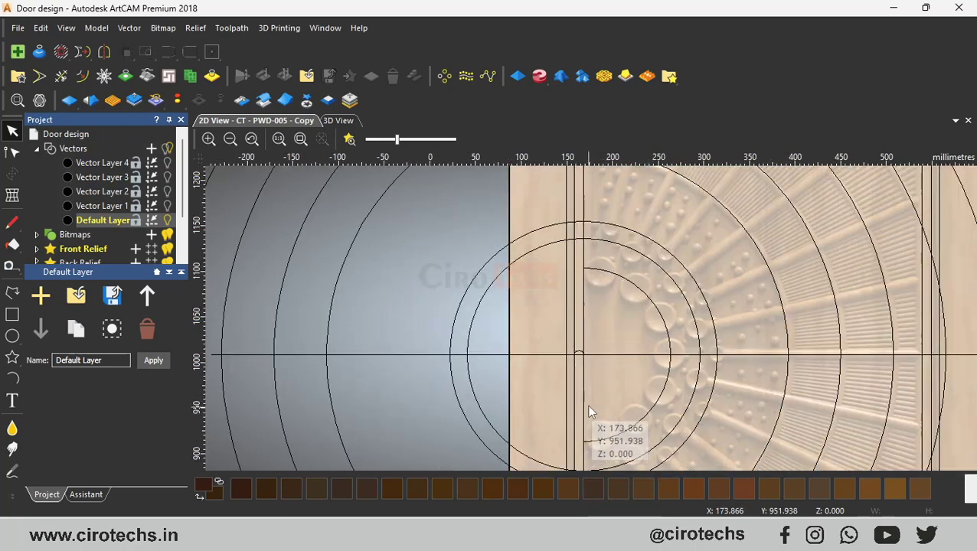
scroll(593, 337, "up", 1)
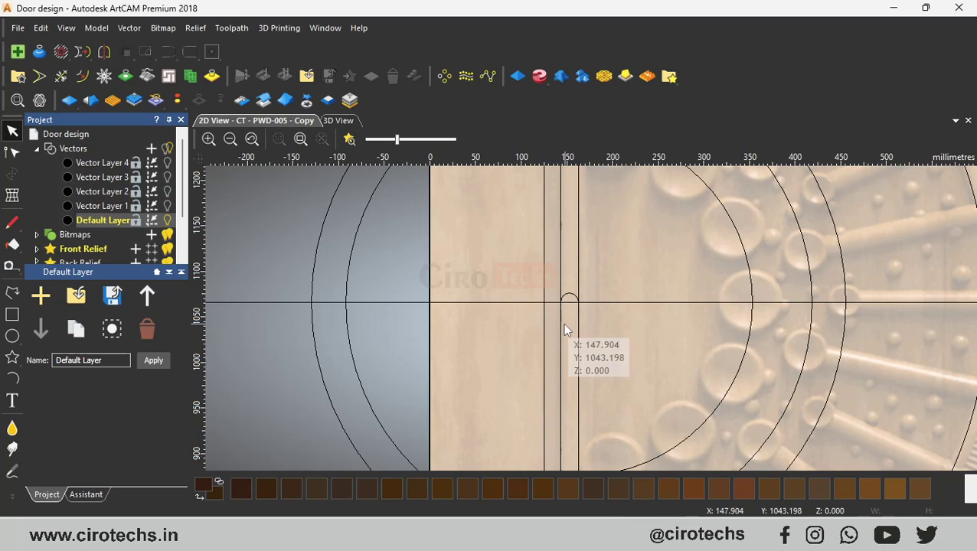
left_click(561, 327)
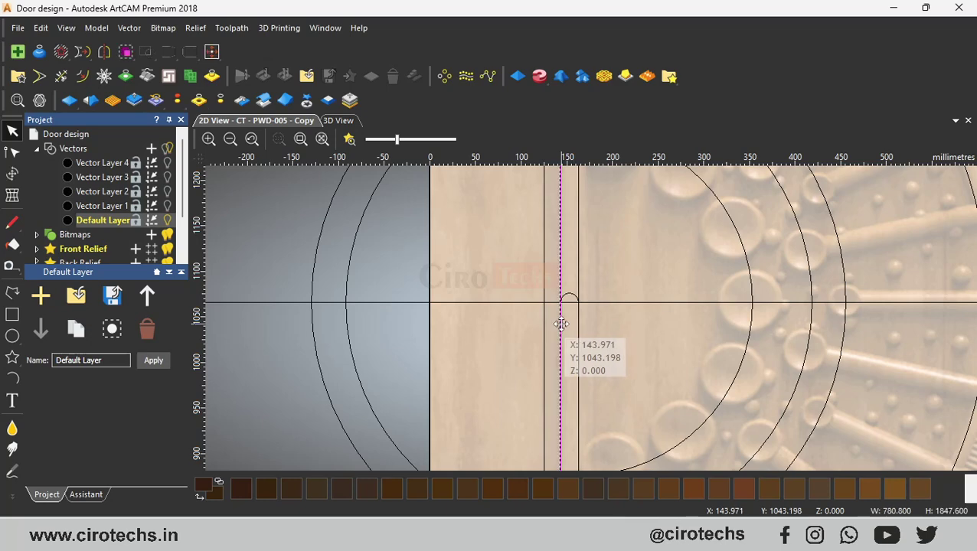
left_click(86, 494)
scroll(105, 358, "down", 8)
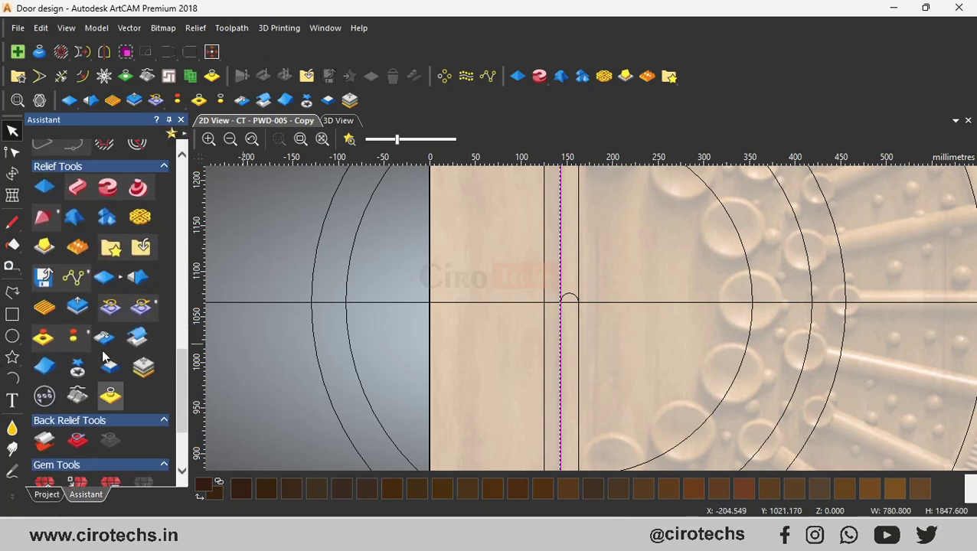
scroll(105, 358, "up", 2)
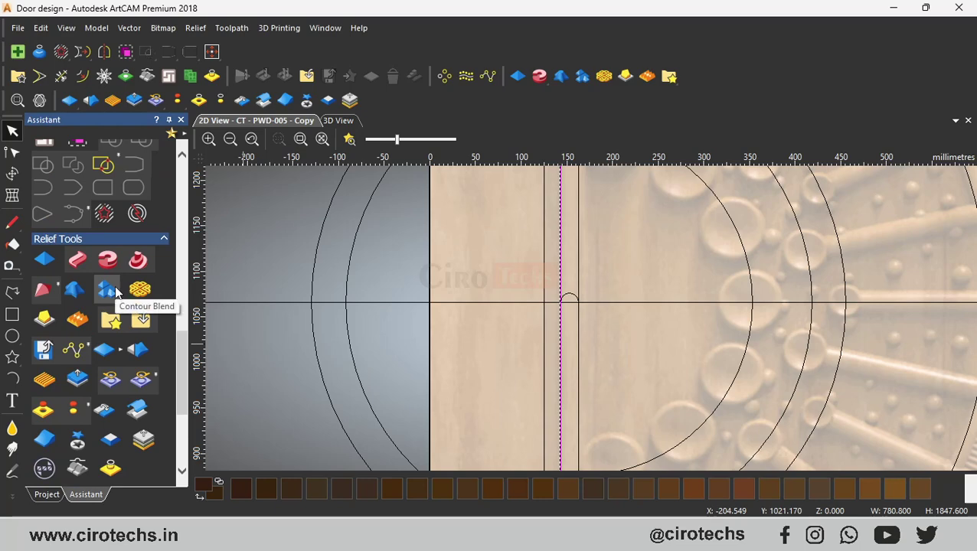
left_click(115, 291)
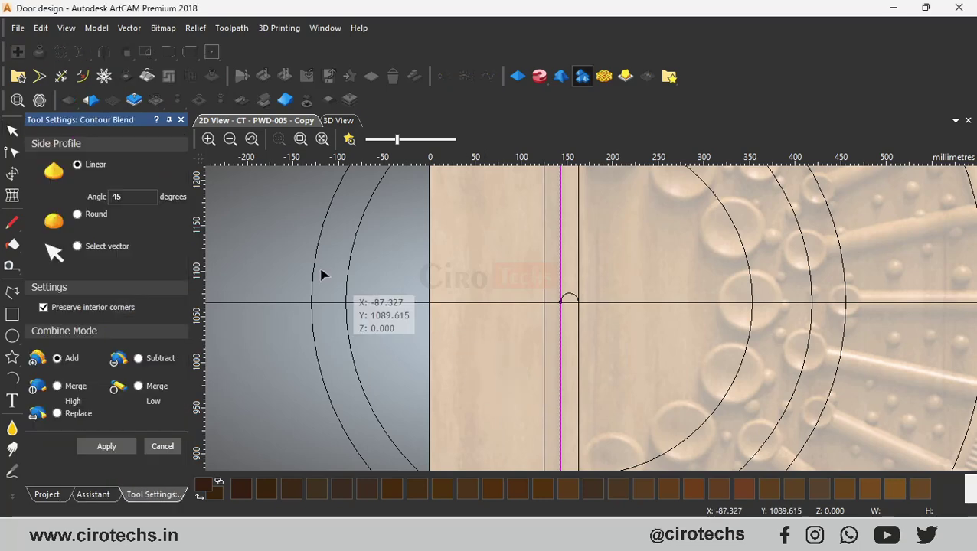
left_click(78, 246)
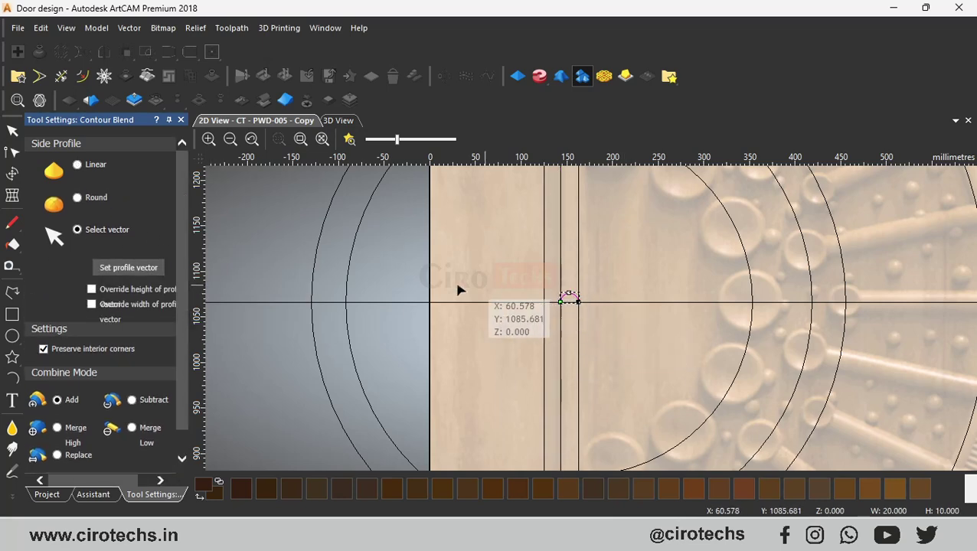
left_click(128, 268)
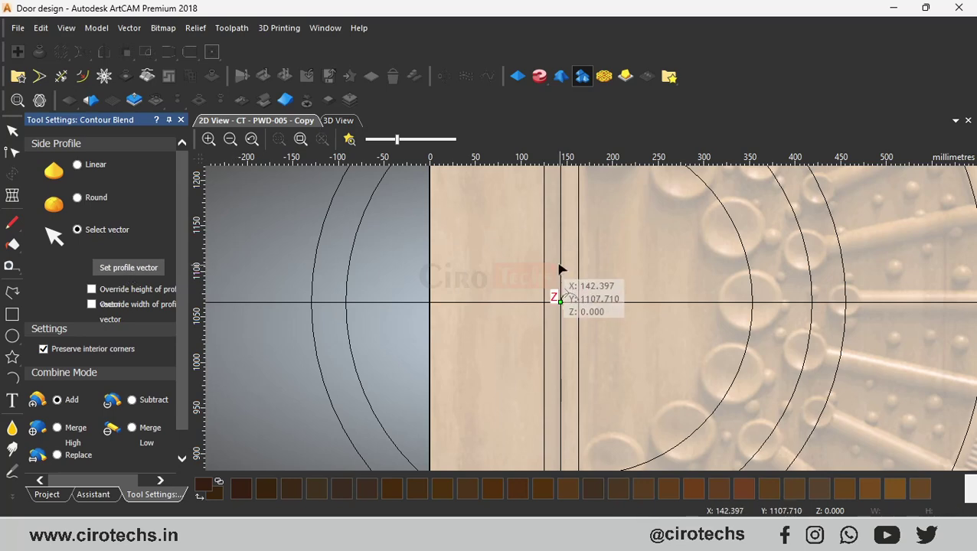
Step: Inspect the rounded frame moulding in 3D at the upper corner, along the hub side and towards the lower end
left_click(340, 121)
scroll(529, 245, "up", 5)
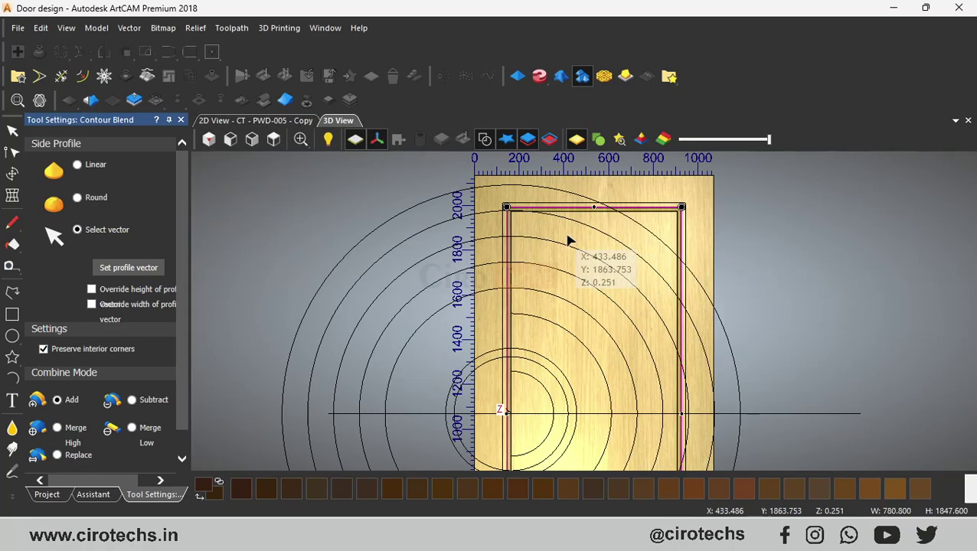
scroll(518, 250, "up", 3)
left_click_drag(609, 262, 496, 273)
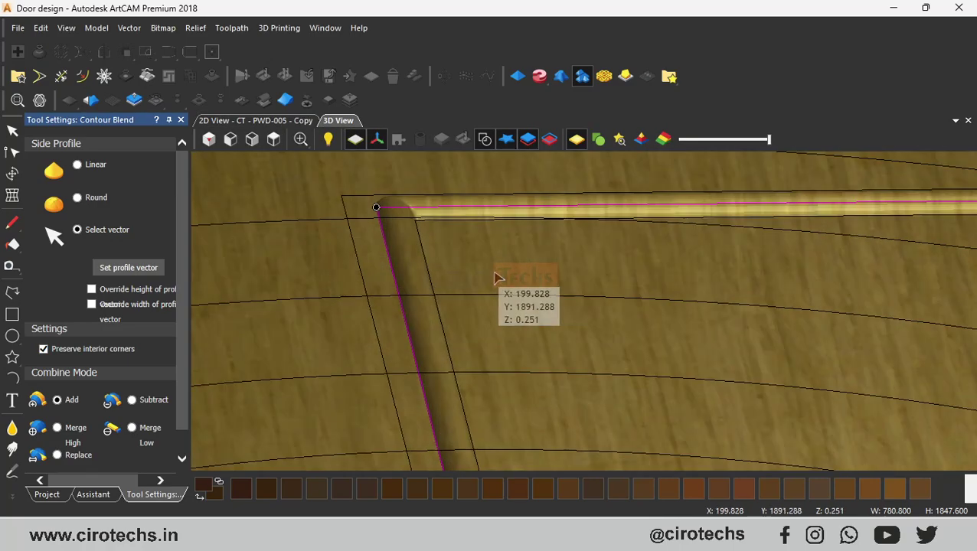
scroll(549, 406, "up", 3)
scroll(443, 286, "down", 3)
scroll(460, 226, "up", 2)
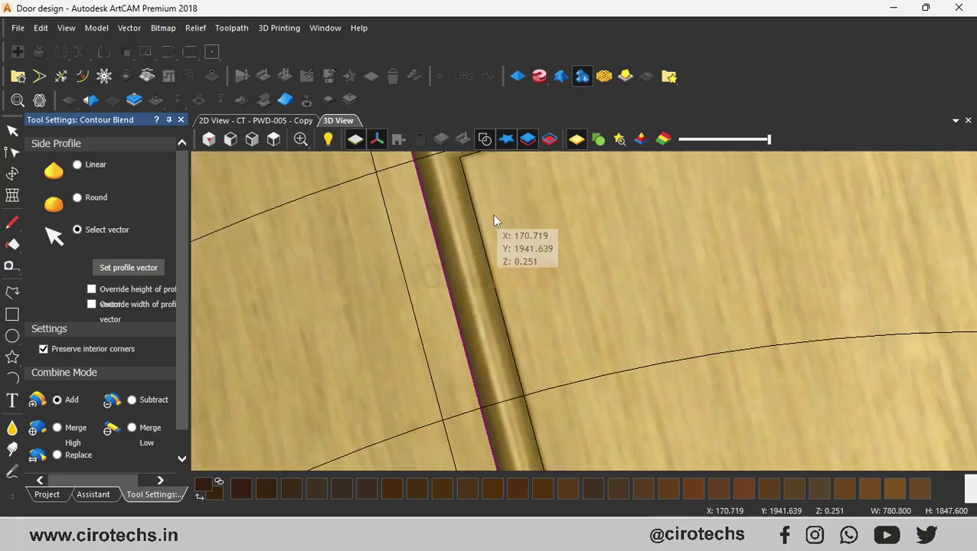
scroll(506, 223, "down", 1)
scroll(536, 234, "down", 5)
scroll(574, 368, "down", 2)
scroll(556, 415, "up", 3)
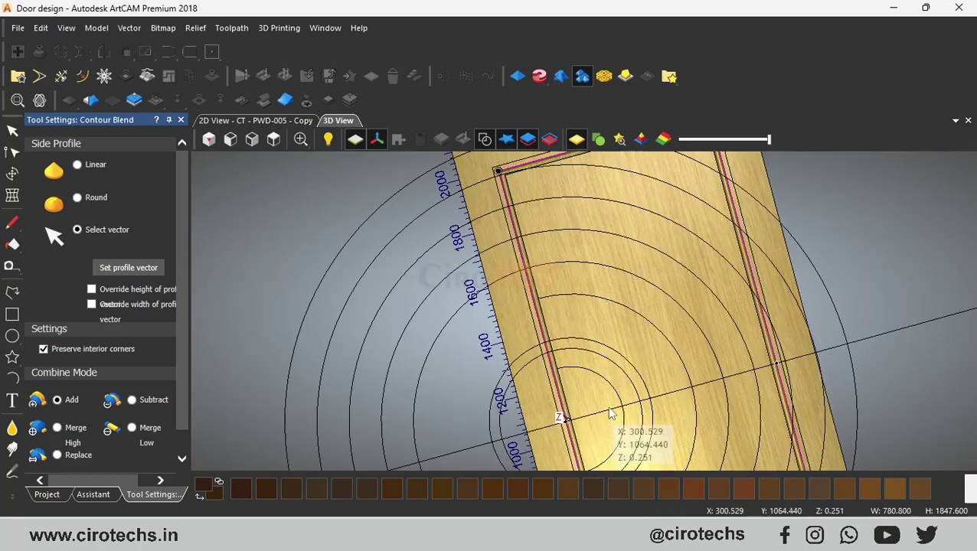
scroll(608, 325, "down", 1)
scroll(575, 353, "down", 1)
scroll(624, 417, "up", 3)
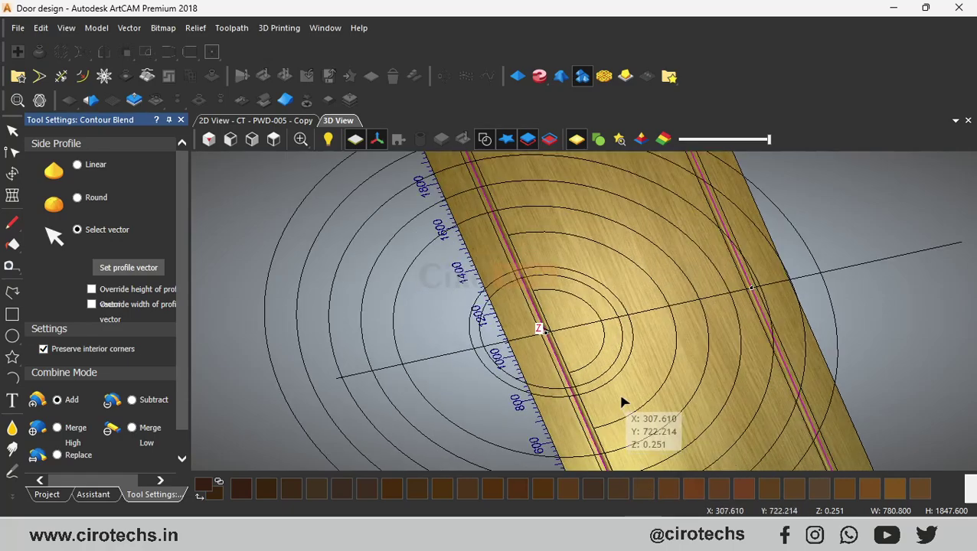
scroll(603, 359, "down", 3)
scroll(658, 393, "up", 2)
scroll(633, 410, "up", 1)
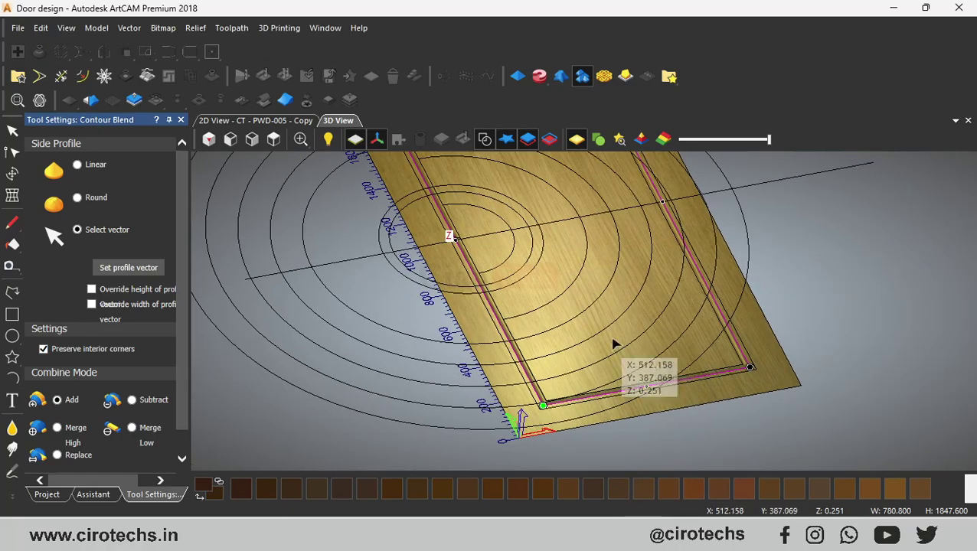
scroll(615, 344, "up", 3)
scroll(119, 439, "down", 1)
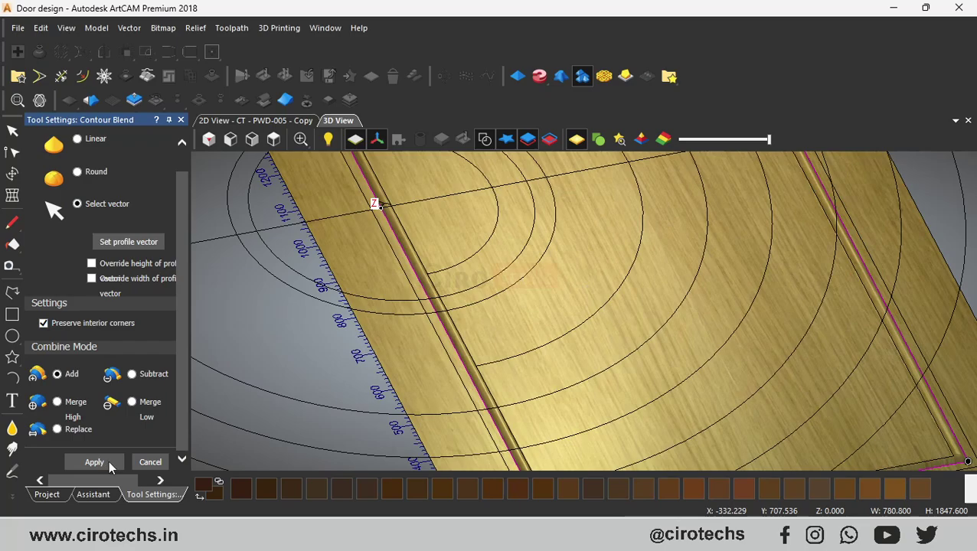
Step: Apply the frame's contour blend in Add mode with interior corners preserved, and close its settings
left_click(94, 462)
left_click(165, 463)
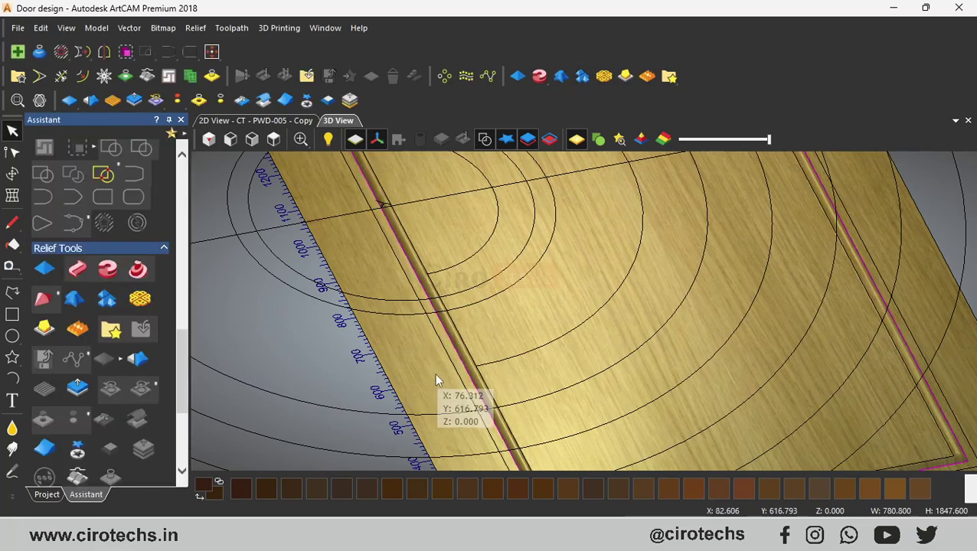
scroll(508, 283, "down", 3)
scroll(542, 322, "up", 4)
scroll(513, 310, "down", 1)
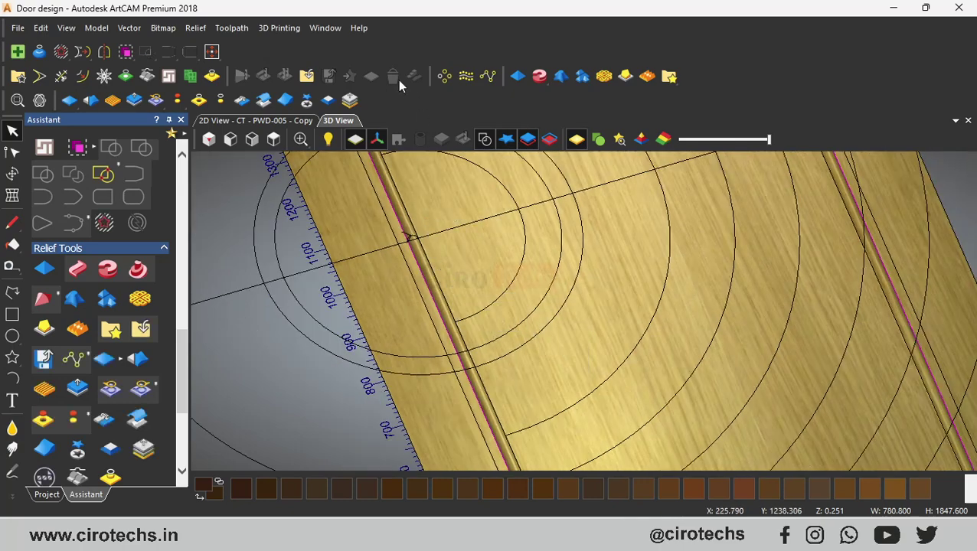
Step: Check the model thickness in the Material Setup, leave it without changes and deselect the frame vector
left_click(229, 28)
left_click(252, 48)
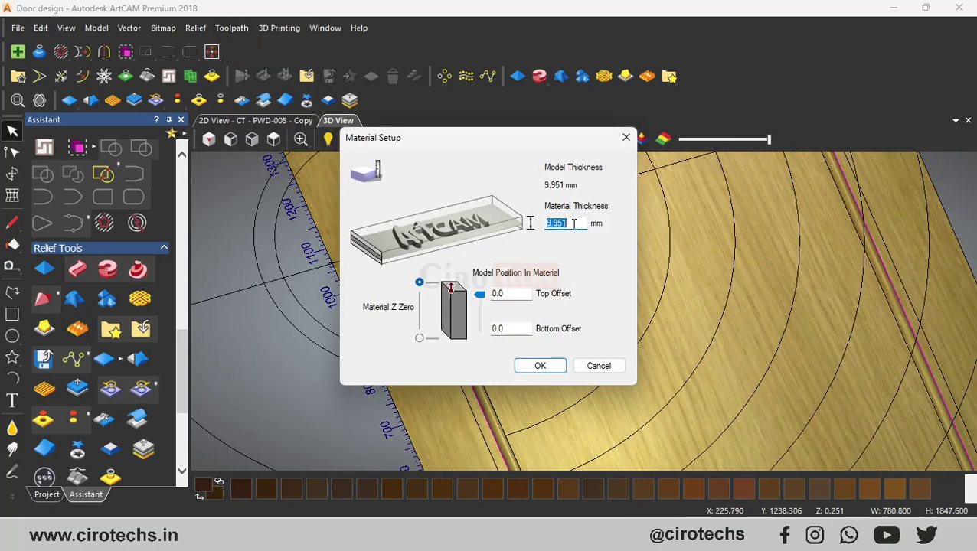
left_click(596, 366)
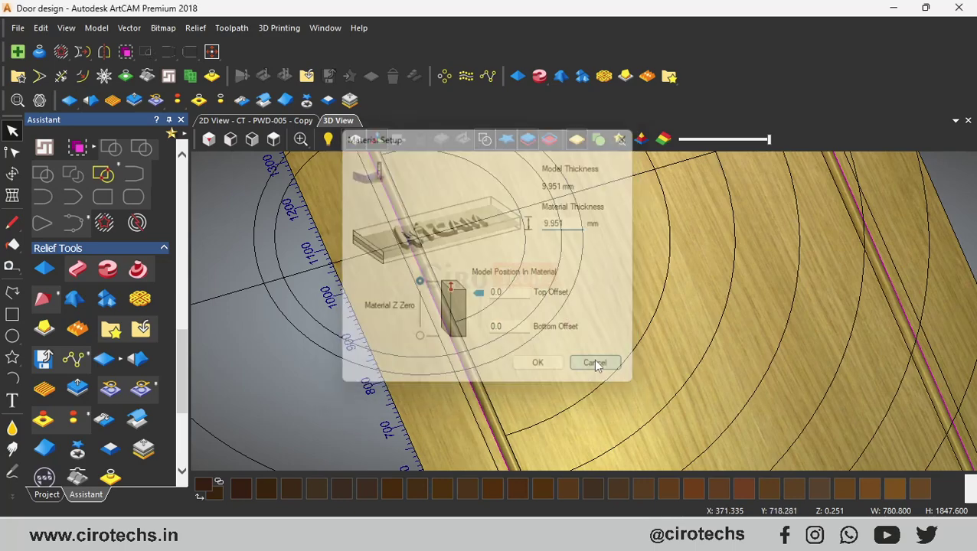
scroll(555, 350, "down", 3)
scroll(387, 268, "up", 1)
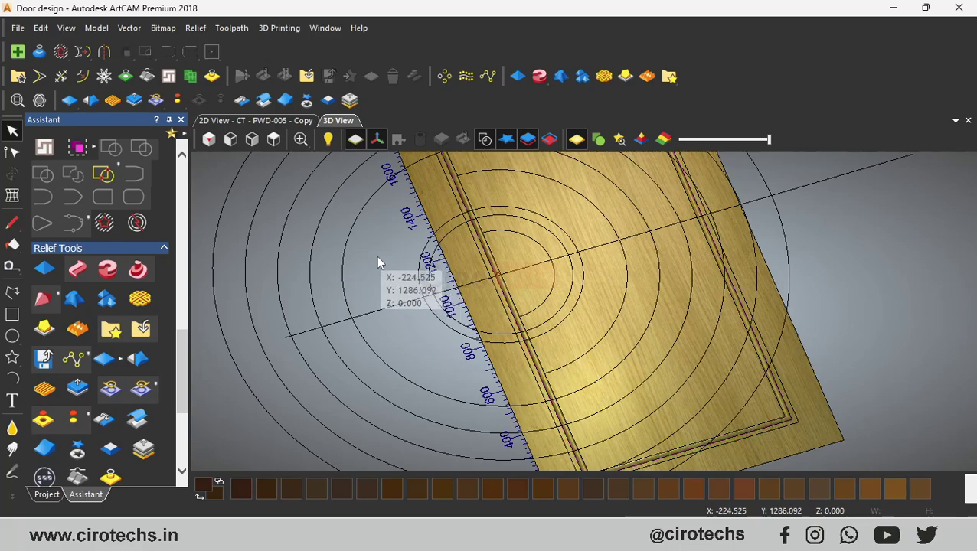
Step: Inspect the frame moulding and ring vectors over the door in 3D, then return to a straight top-down view
scroll(448, 327, "down", 2)
scroll(617, 293, "up", 4)
scroll(559, 311, "down", 3)
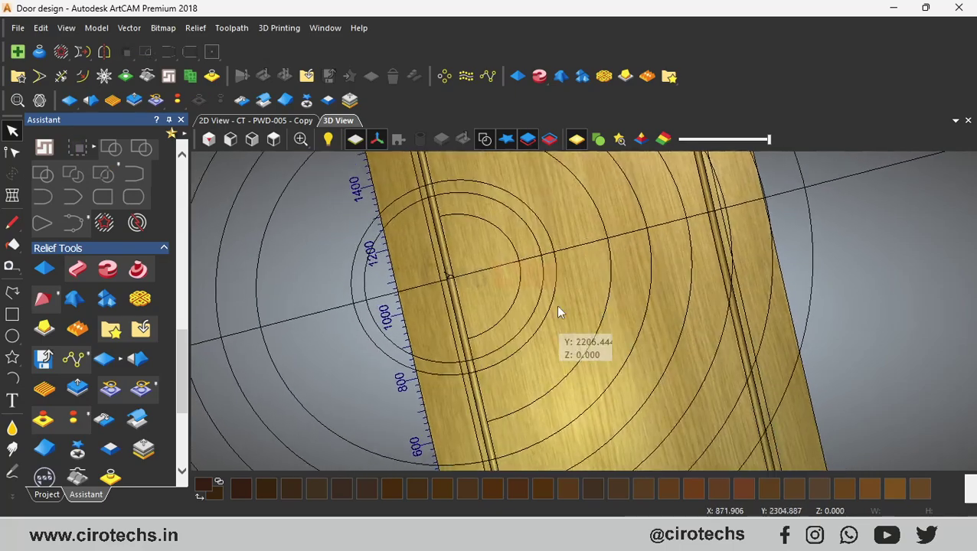
scroll(693, 296, "up", 2)
scroll(693, 307, "down", 3)
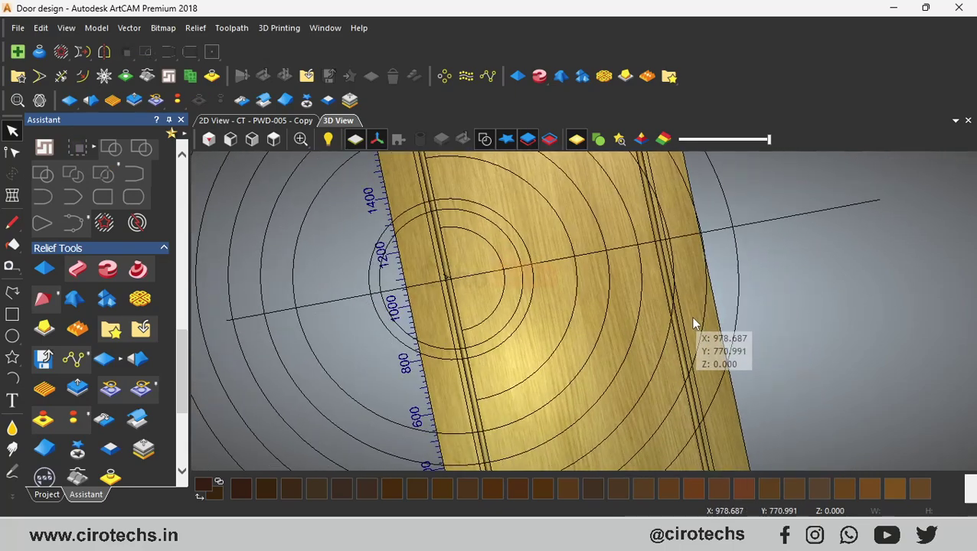
scroll(609, 378, "up", 1)
scroll(560, 270, "up", 4)
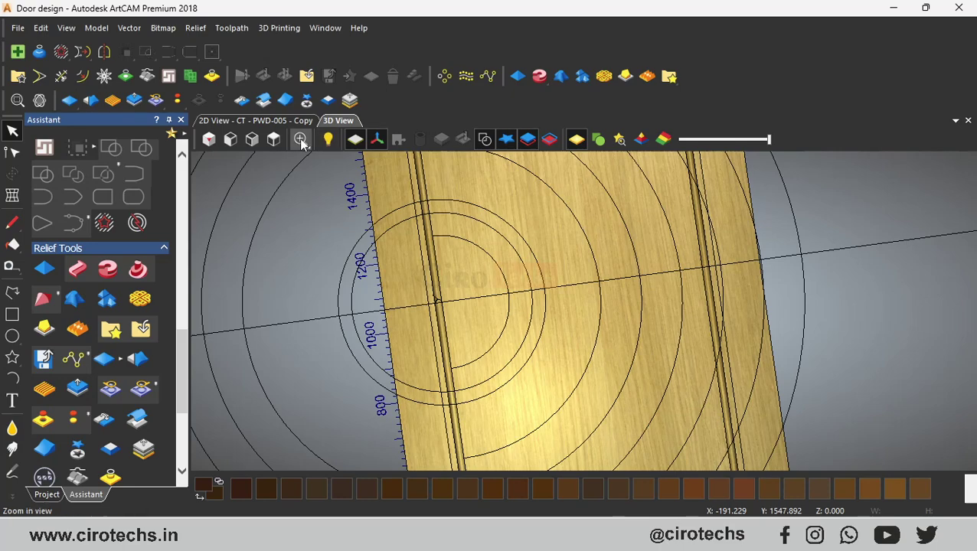
left_click(273, 140)
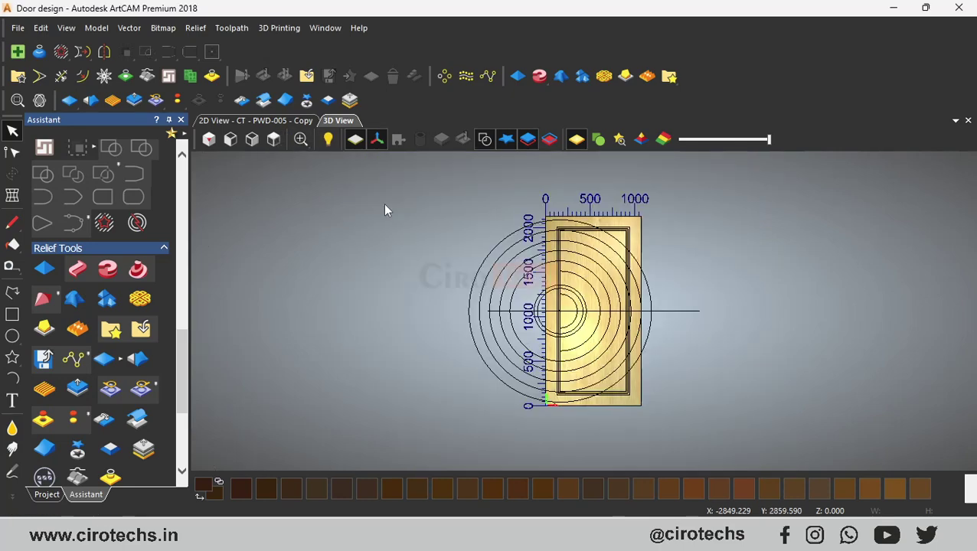
scroll(632, 314, "up", 4)
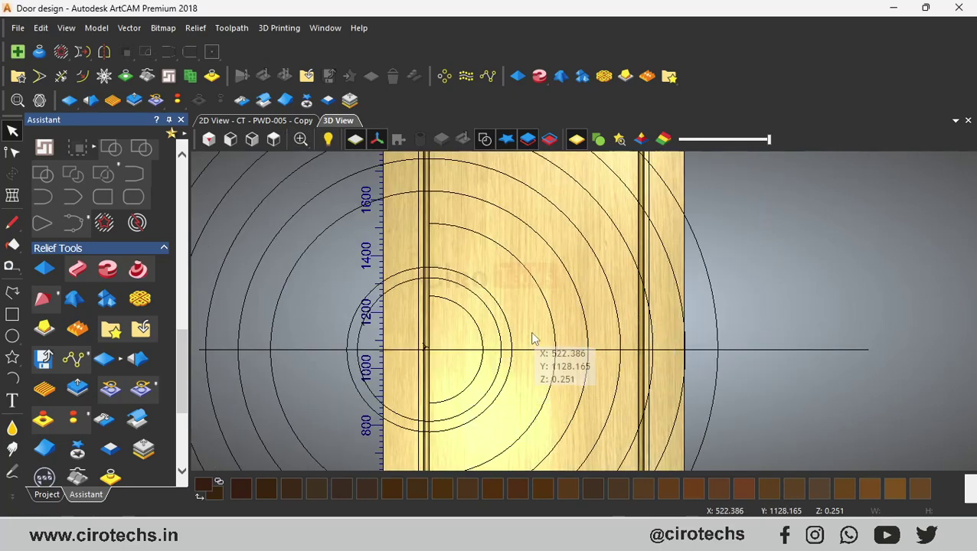
Step: Delete the arc-shaped sector vector and the two small hub circles around the ring centre in the 2D view
left_click(258, 121)
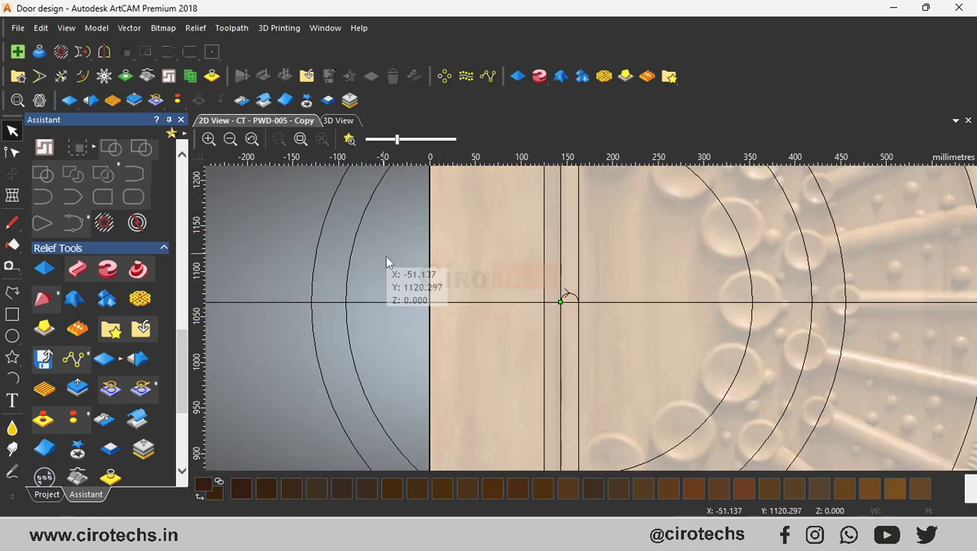
scroll(459, 276, "down", 3)
scroll(686, 314, "up", 2)
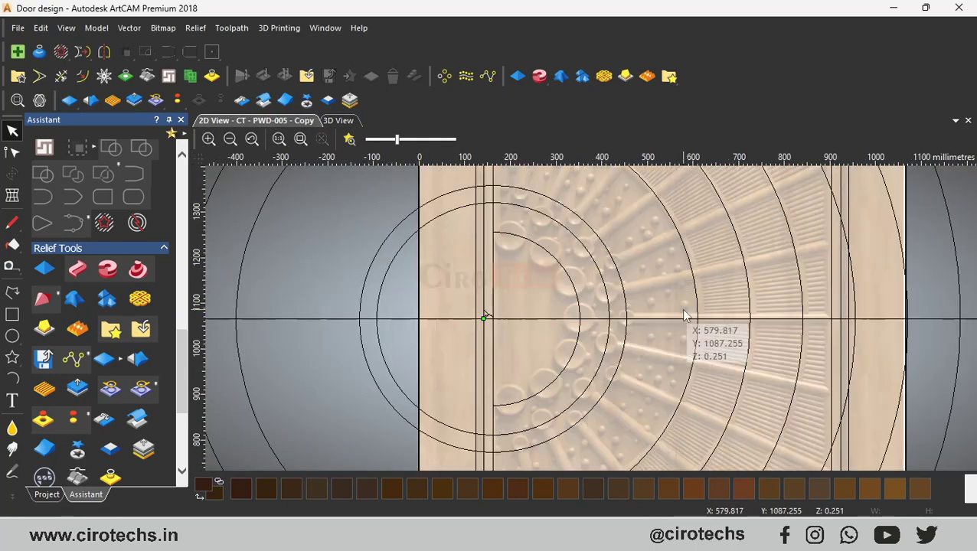
left_click(630, 288)
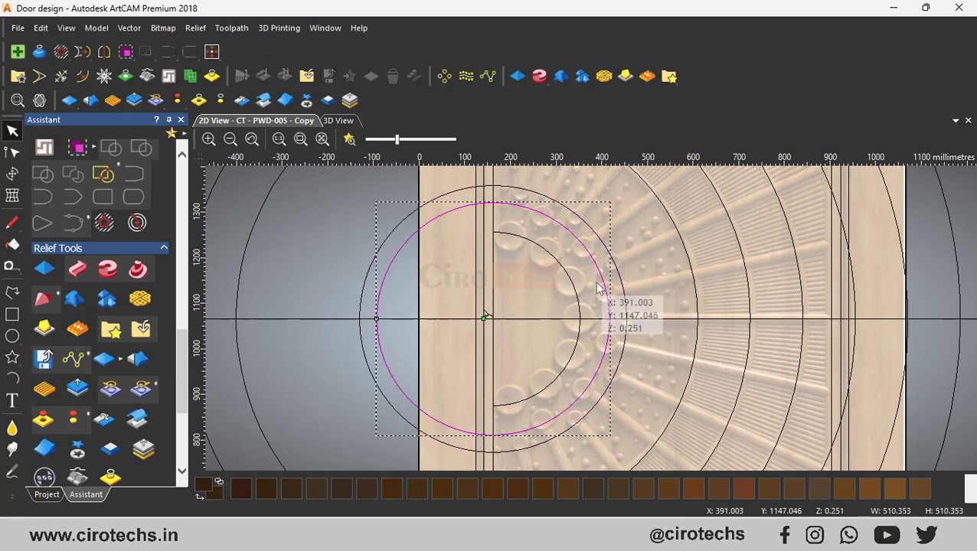
left_click(573, 286)
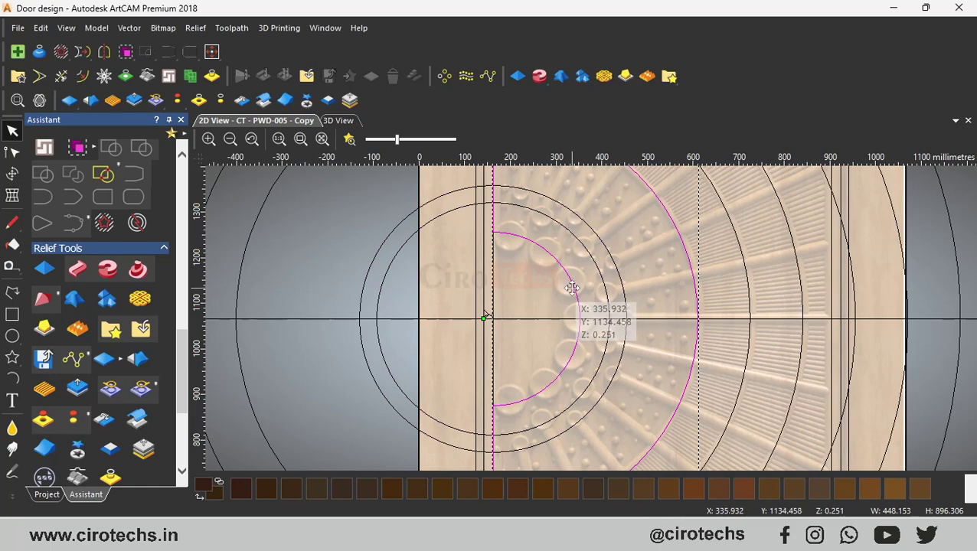
key("Delete")
left_click(604, 280)
key("Delete")
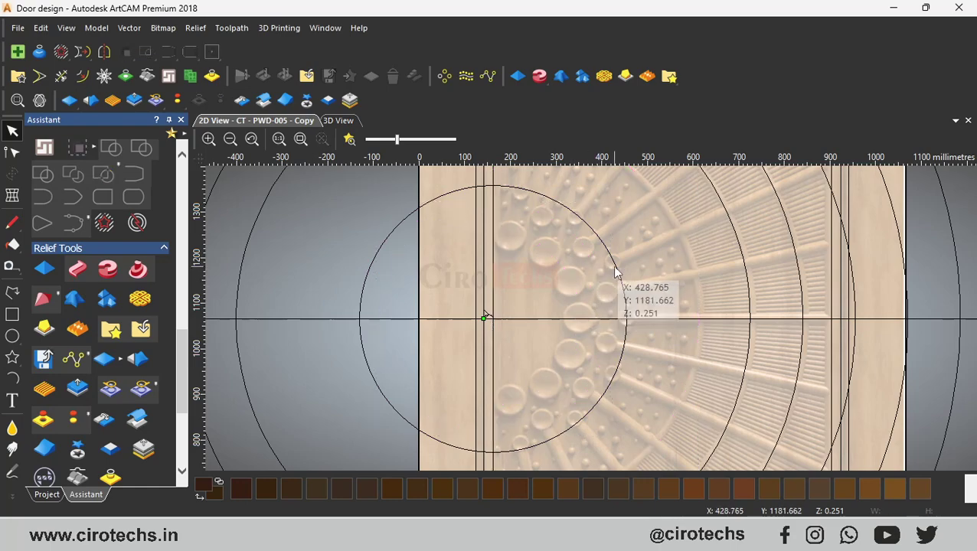
left_click(615, 272)
key("Delete")
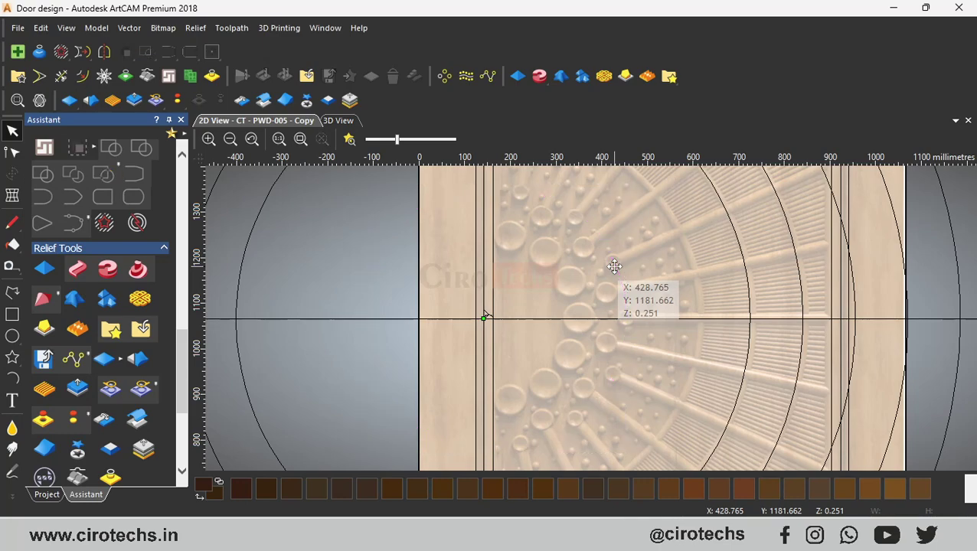
Step: Offset the innermost remaining ring circle inwards by 115 mm to add a smaller concentric circle
scroll(611, 266, "down", 1)
left_click(657, 258)
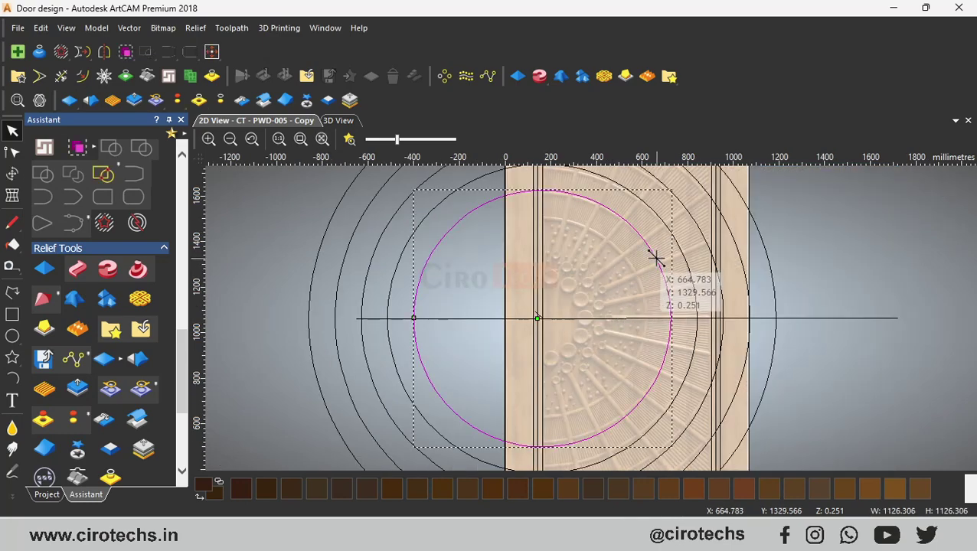
scroll(643, 330, "up", 1)
scroll(635, 309, "down", 1)
scroll(622, 314, "up", 2)
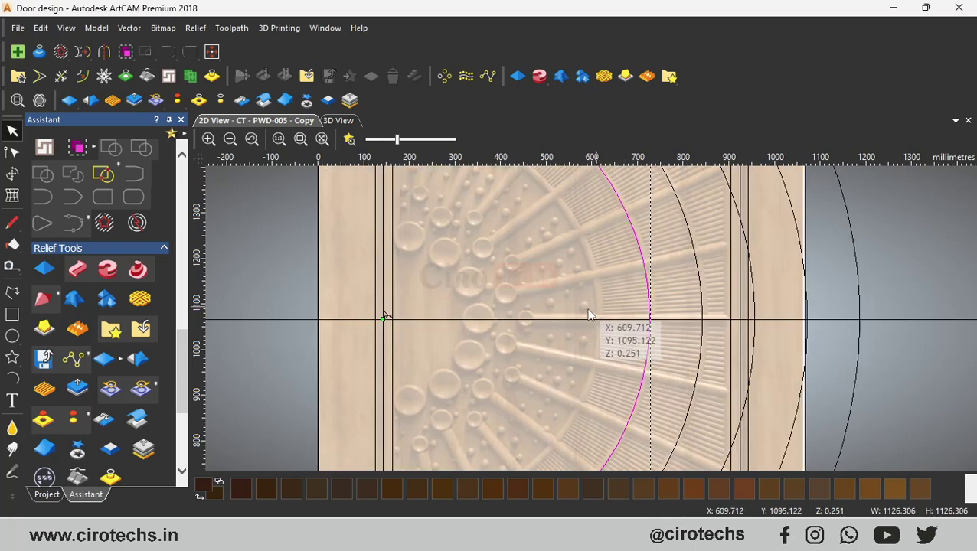
left_click(82, 76)
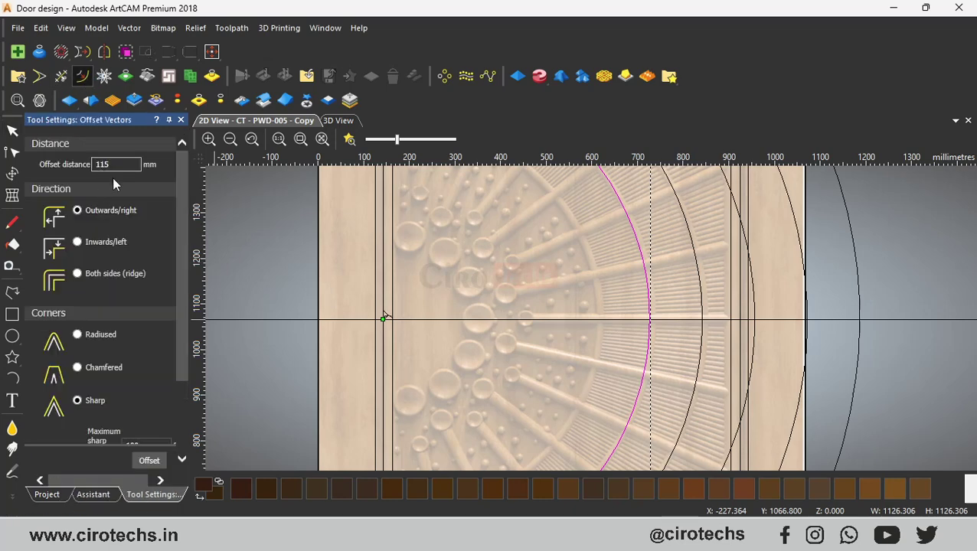
left_click(150, 461)
scroll(597, 331, "down", 2)
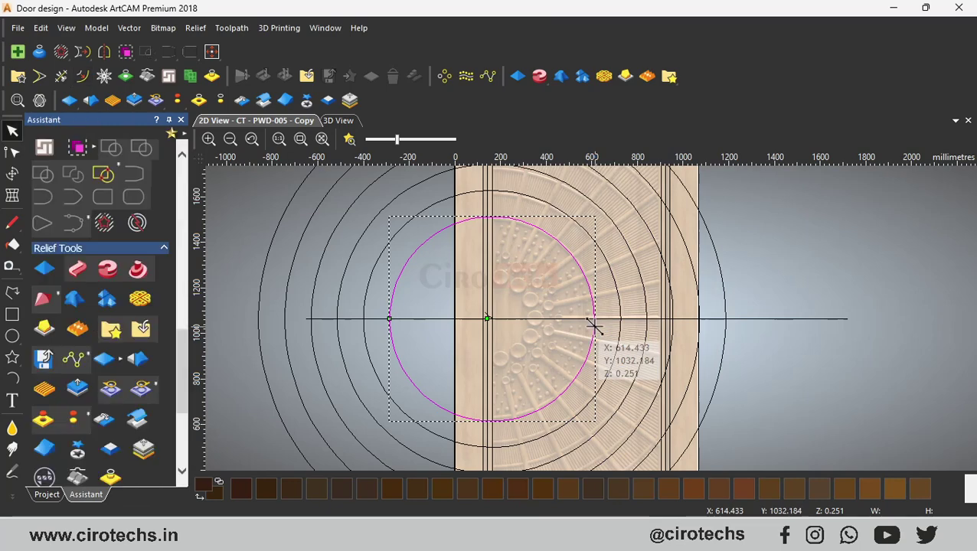
Step: Deselect the new circle and add a new relief layer under Front Relief in the 3D view
left_click(337, 121)
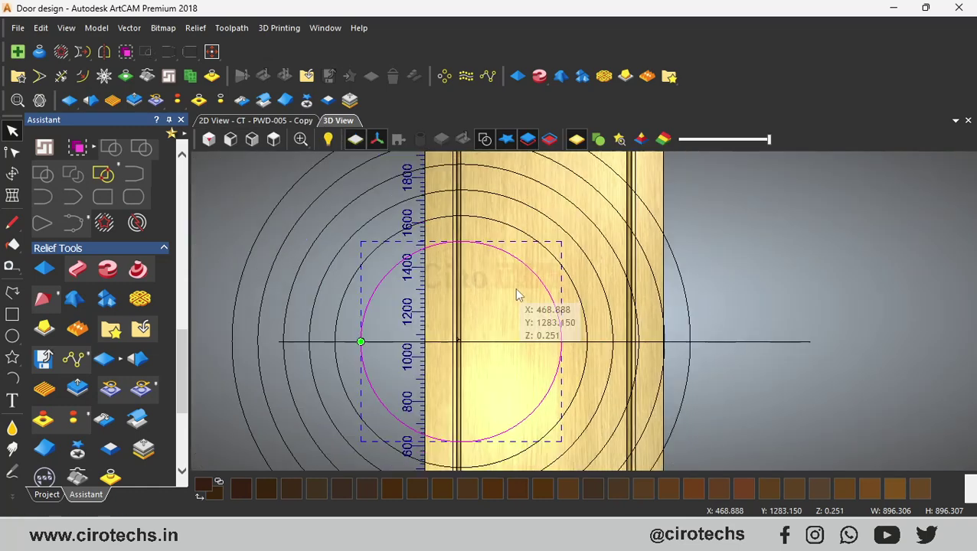
left_click(239, 210)
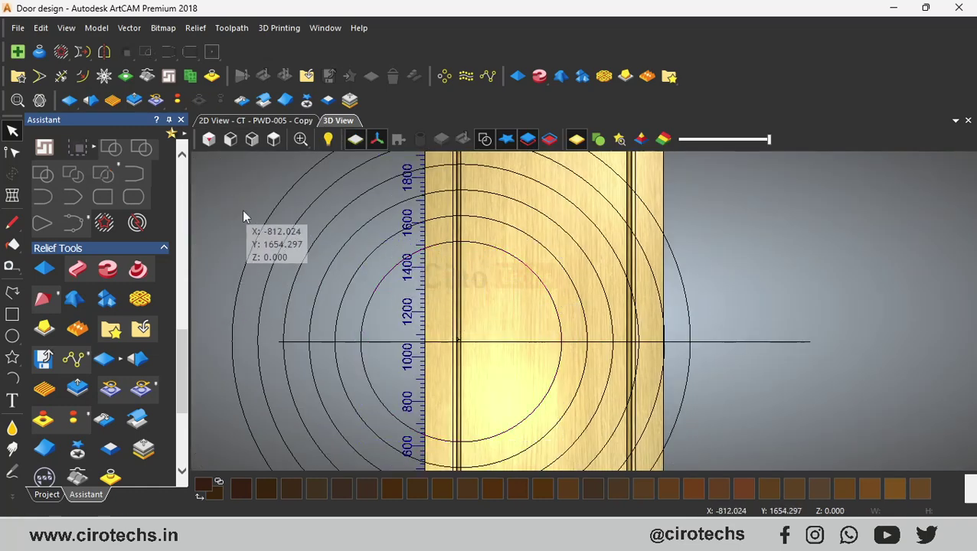
left_click(49, 494)
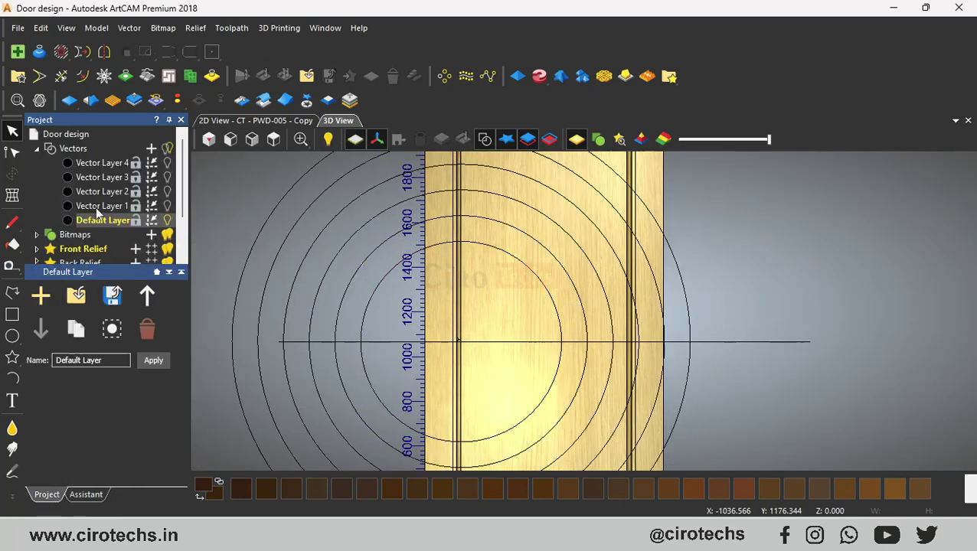
scroll(95, 207, "down", 3)
left_click(36, 191)
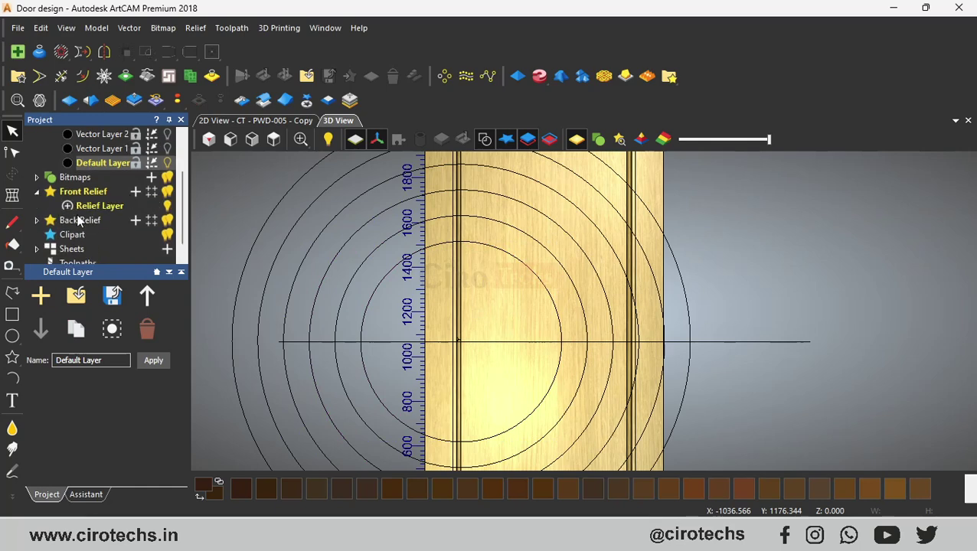
left_click(135, 191)
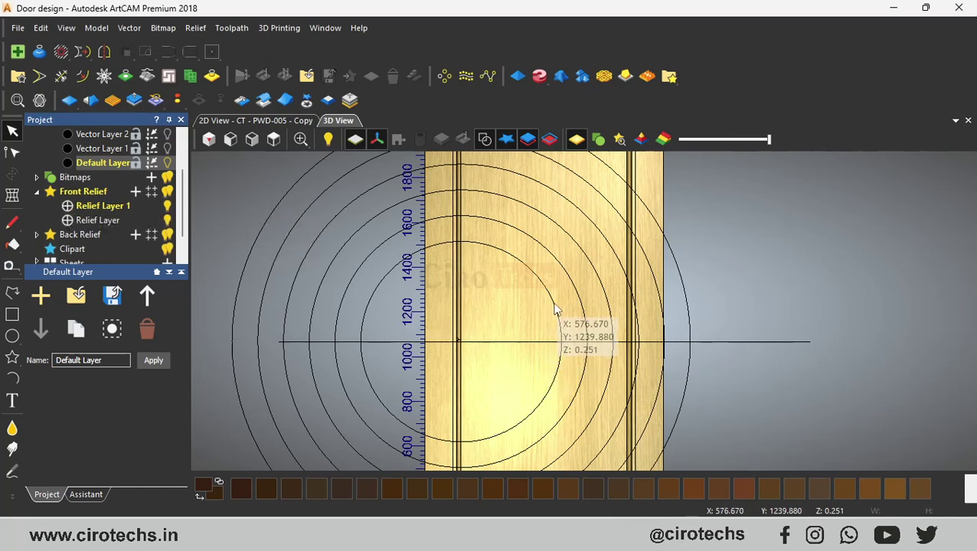
Step: Select the six concentric ring circles and assign them as drive rails of an Extrude
scroll(607, 258, "down", 1)
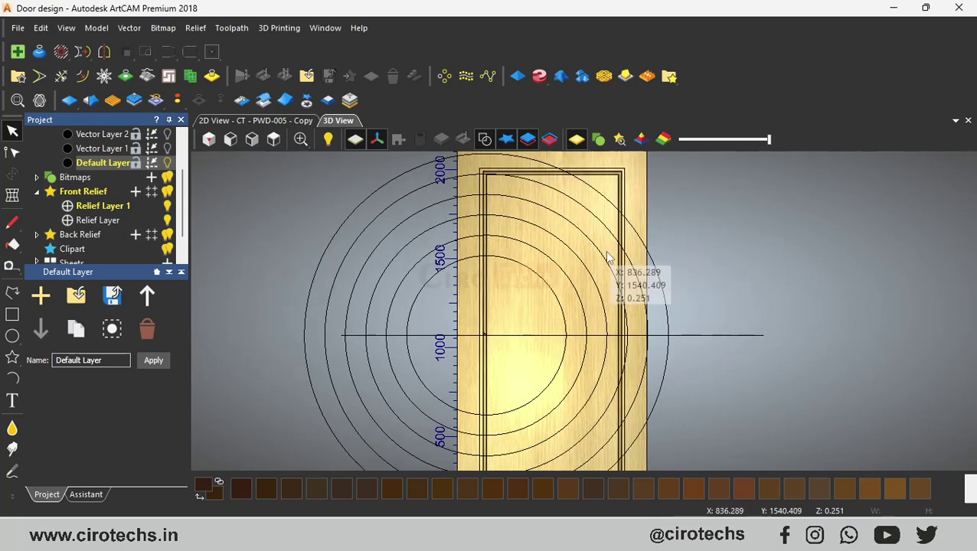
scroll(607, 258, "up", 1)
left_click_drag(608, 176, 499, 305)
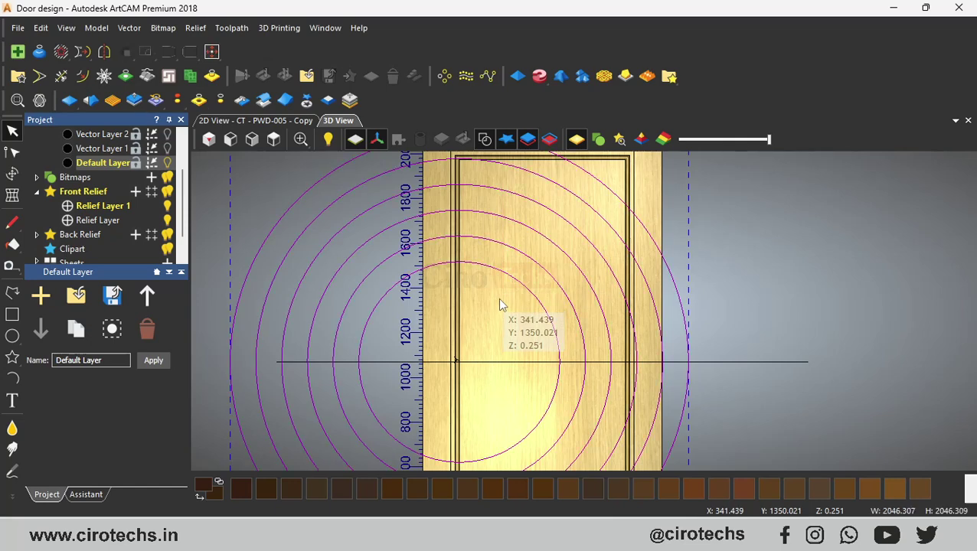
left_click(540, 77)
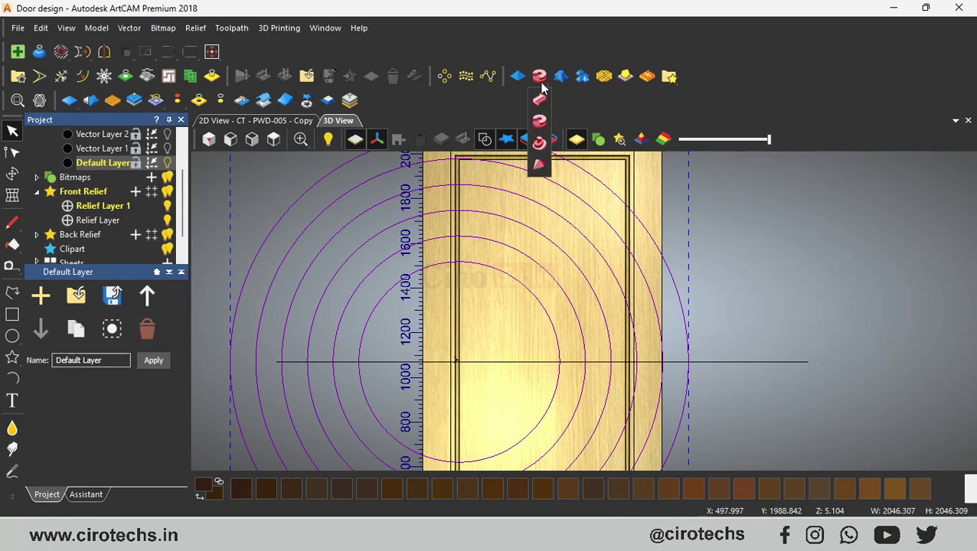
left_click(539, 121)
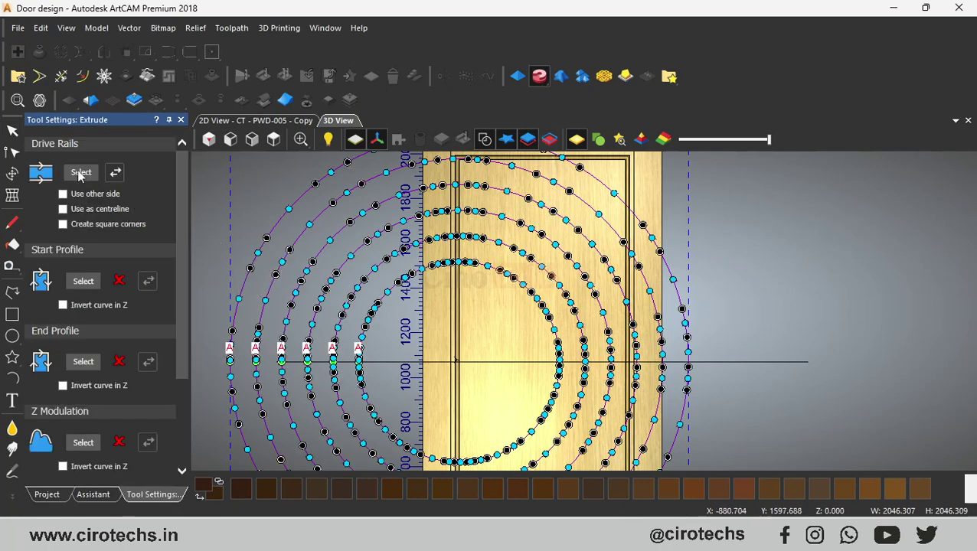
Step: Extrude the rings with the small arc as start profile, rails used as centreline and Add mode, and close the settings
scroll(429, 356, "up", 8)
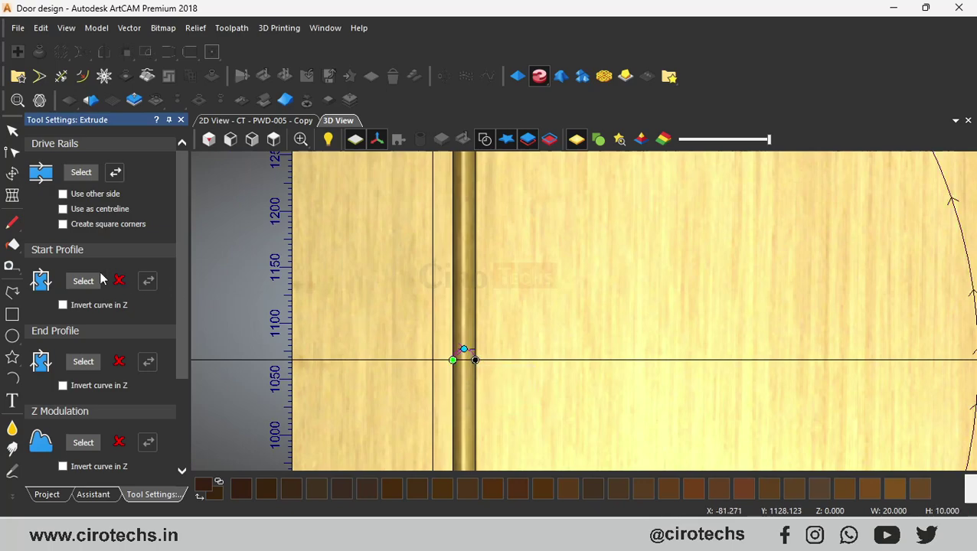
scroll(582, 330, "down", 2)
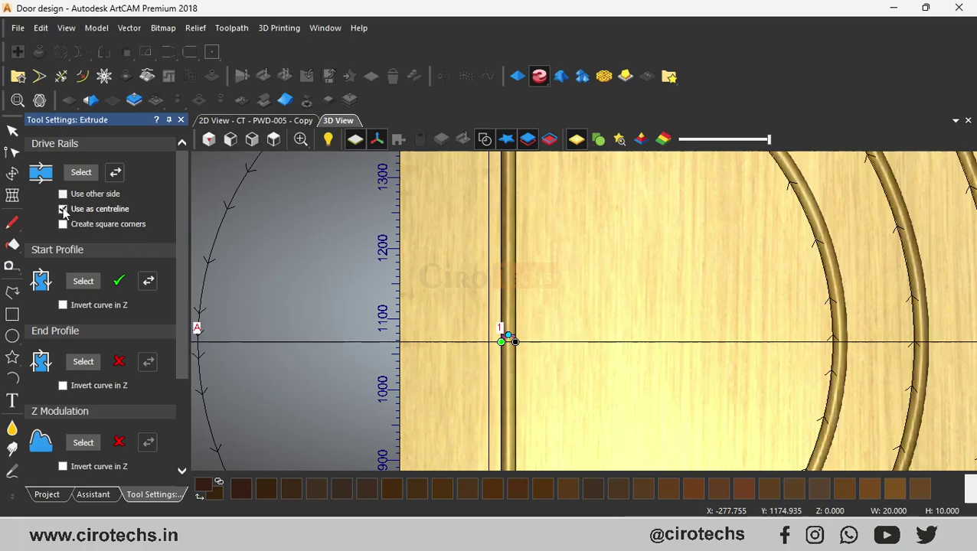
scroll(703, 332, "down", 2)
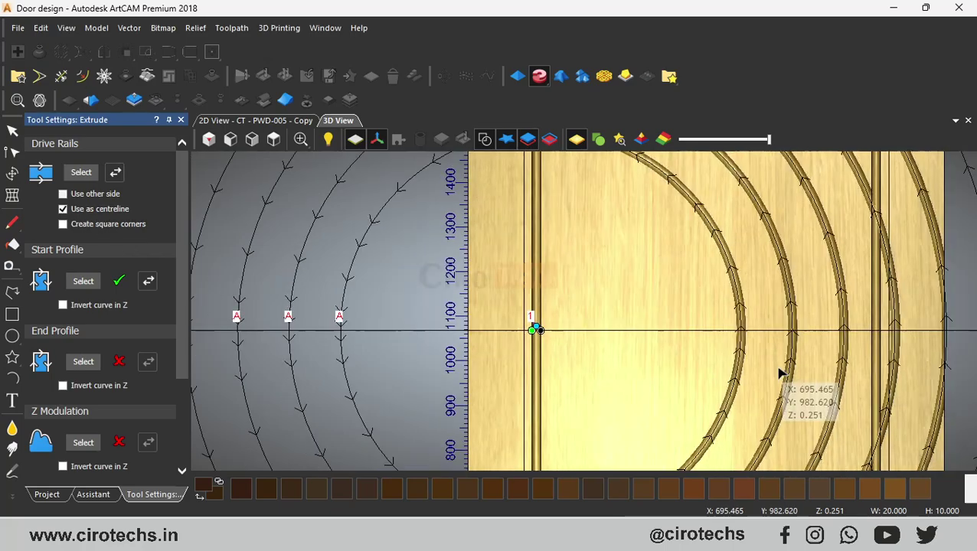
left_click_drag(779, 372, 756, 356)
scroll(113, 469, "down", 3)
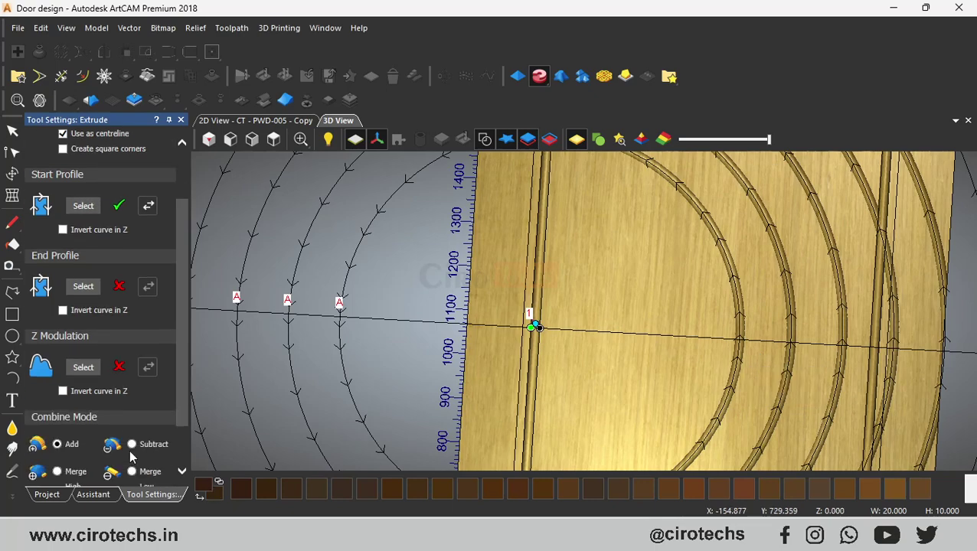
left_click(95, 475)
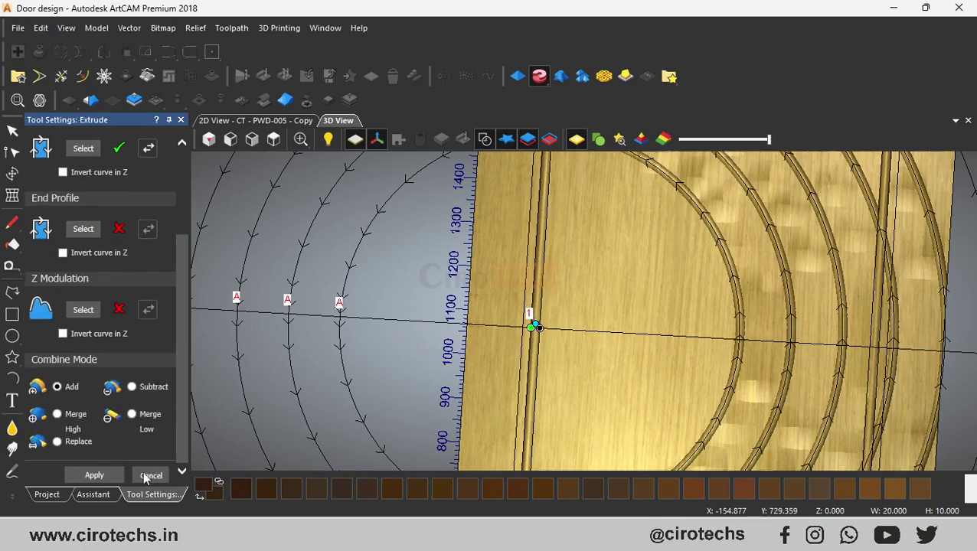
left_click(148, 476)
Step: Examine the ring mouldings and their intersections with the frame moulding in 3D, and return to the top-down view
scroll(492, 284, "down", 2)
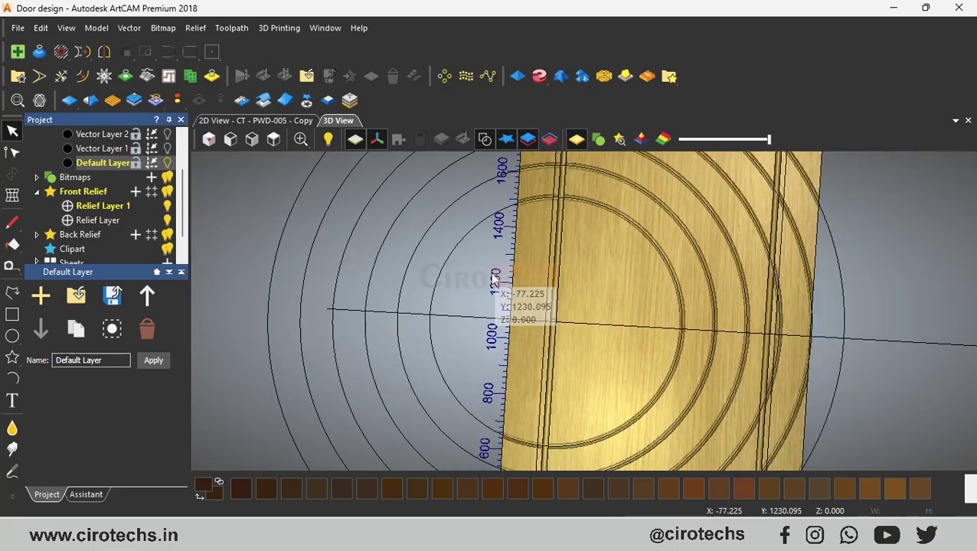
scroll(529, 302, "down", 2)
scroll(545, 280, "up", 3)
scroll(634, 255, "up", 5)
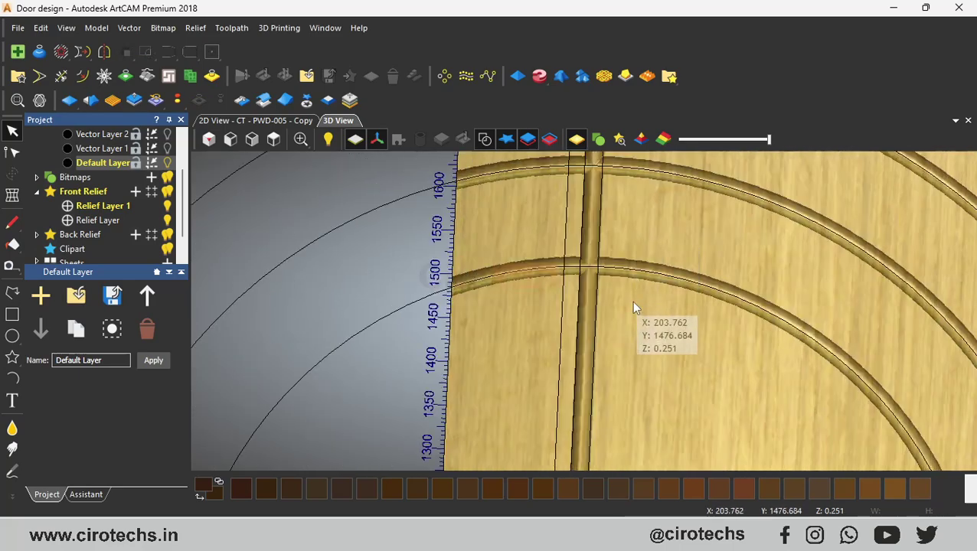
scroll(588, 252, "down", 3)
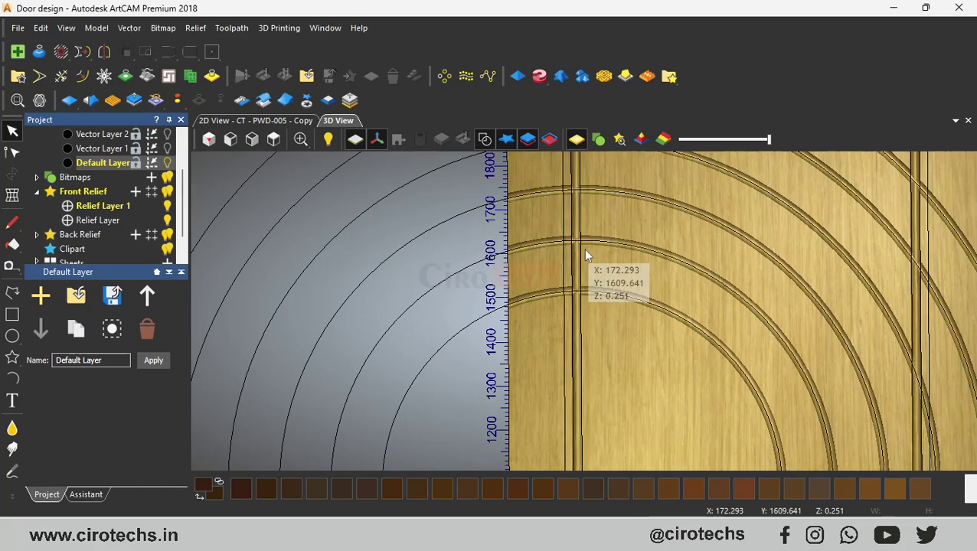
scroll(582, 318, "up", 4)
scroll(581, 334, "up", 2)
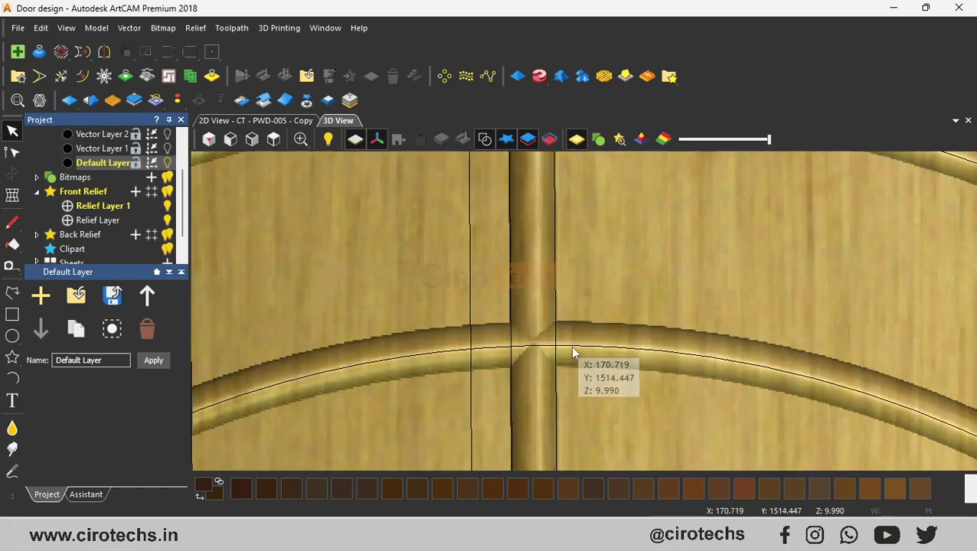
left_click_drag(575, 349, 597, 269)
scroll(522, 268, "down", 4)
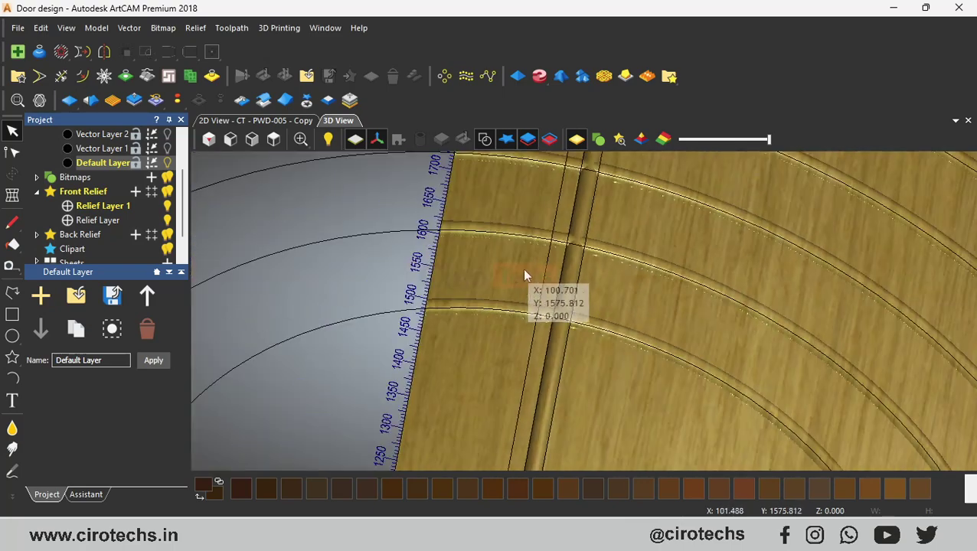
left_click(274, 139)
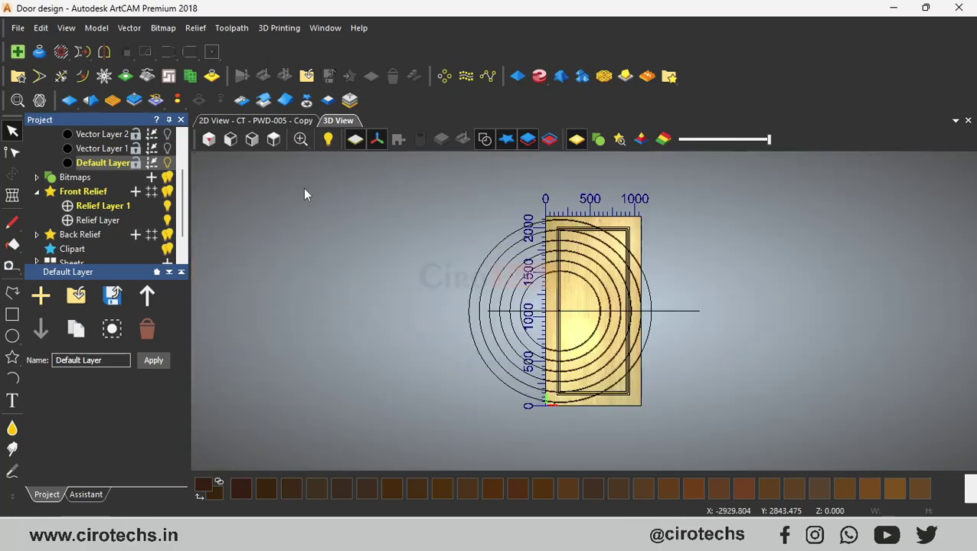
Step: Offset the frame moulding's outer rectangle 10 mm inwards with sharp corners so it runs along the moulding's centre
scroll(594, 294, "up", 6)
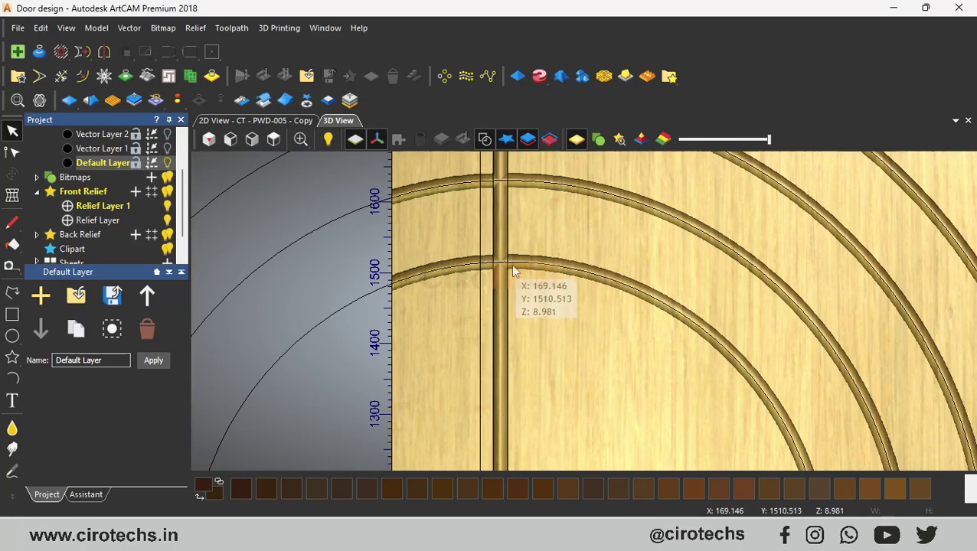
scroll(488, 277, "up", 3)
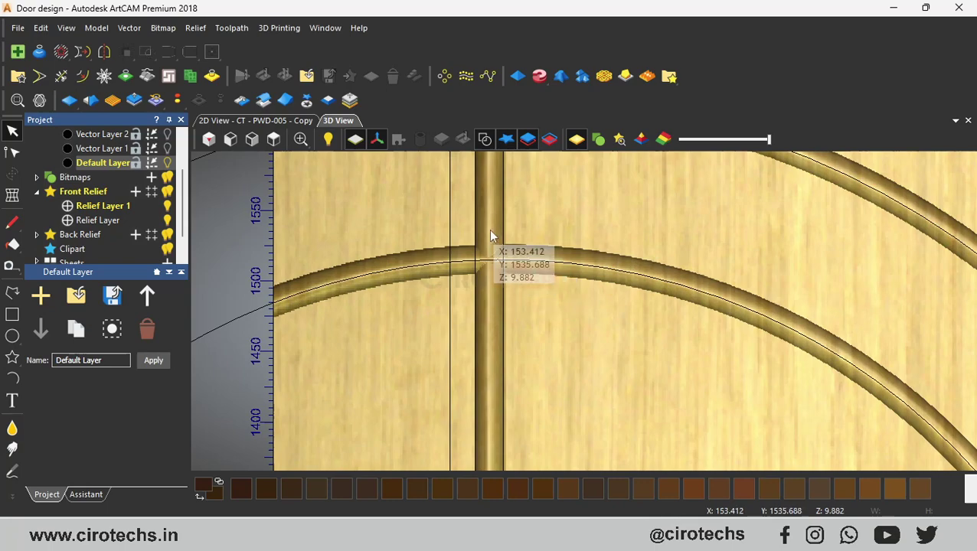
left_click(474, 273)
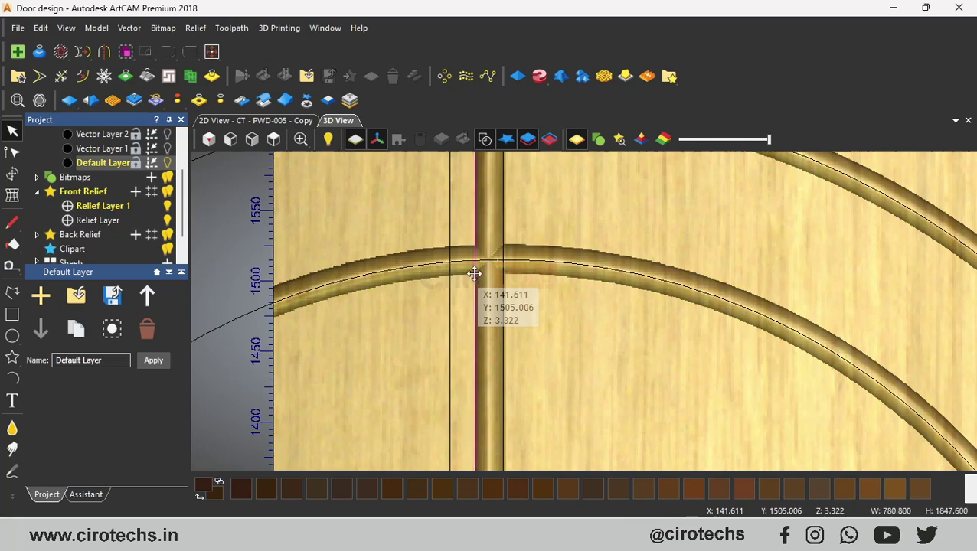
scroll(480, 269, "up", 2)
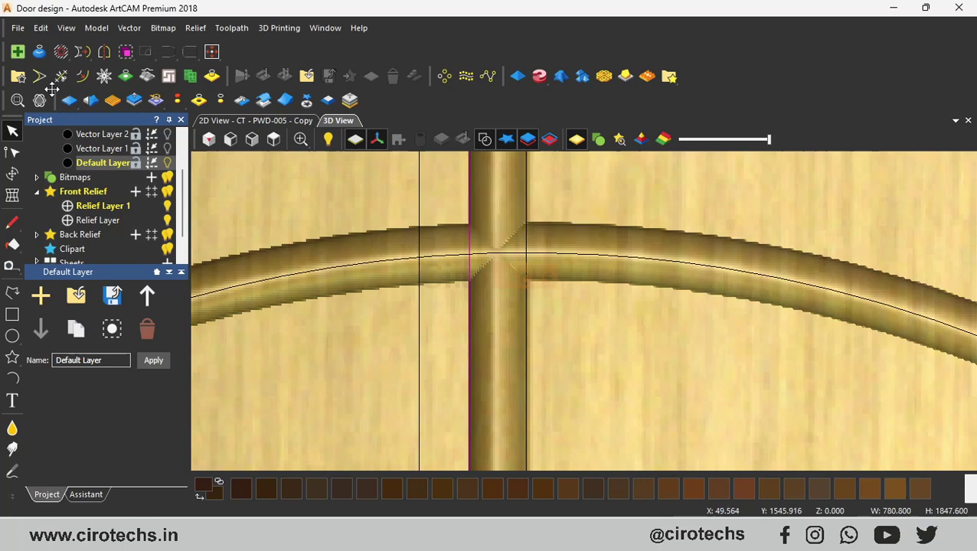
left_click(85, 77)
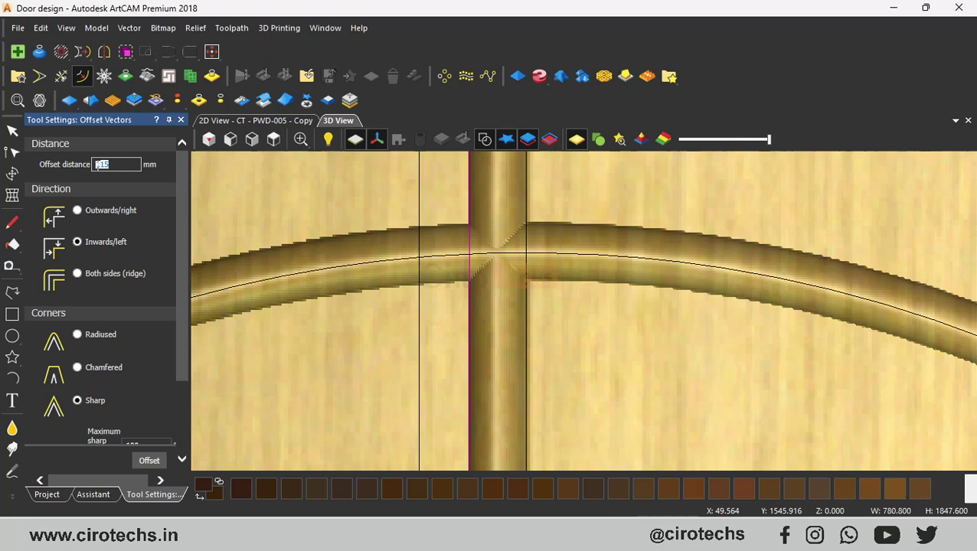
type("1")
left_click(149, 463)
scroll(478, 378, "down", 3)
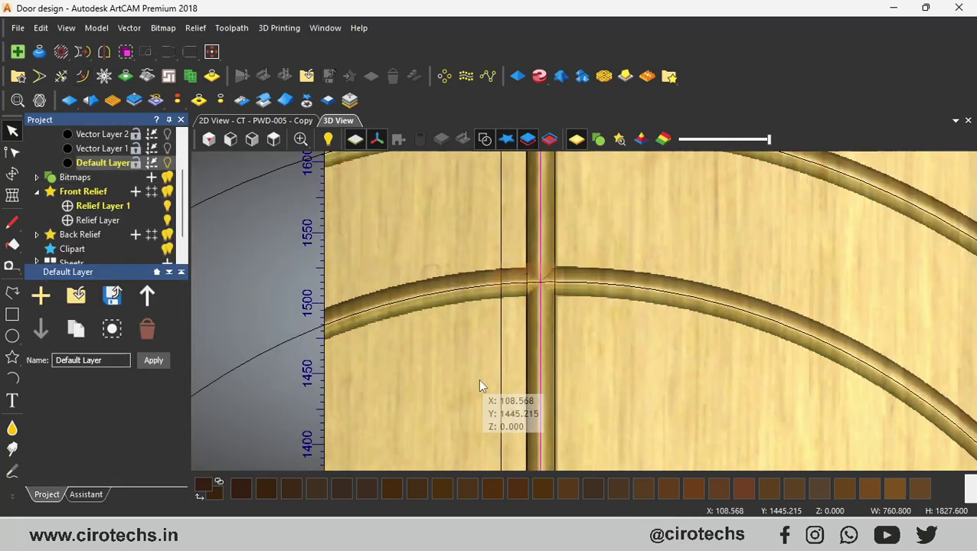
Step: Zero the ring relief outside the selected offset rectangle on Relief Layer 1, deselect it, and inspect the trimmed rings at the frame
scroll(549, 330, "down", 5)
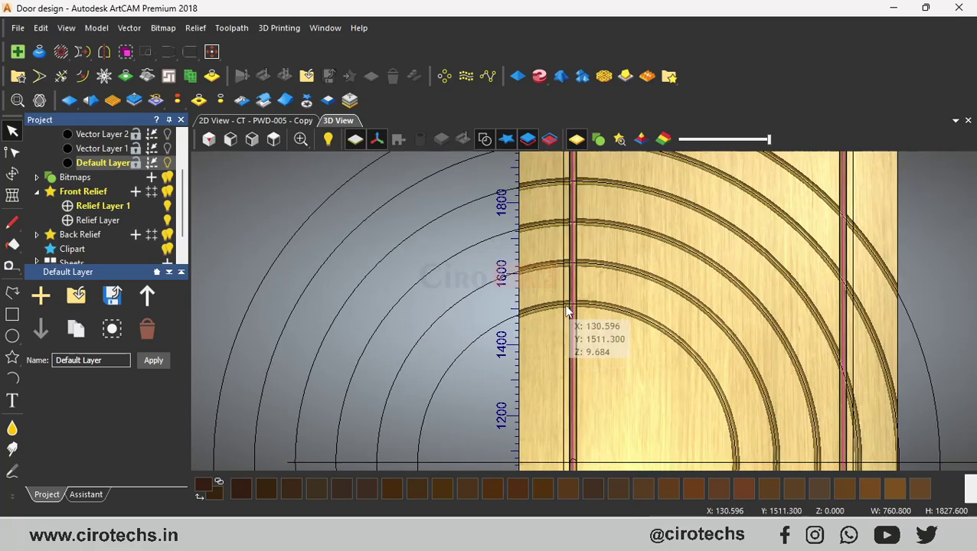
scroll(582, 202, "up", 4)
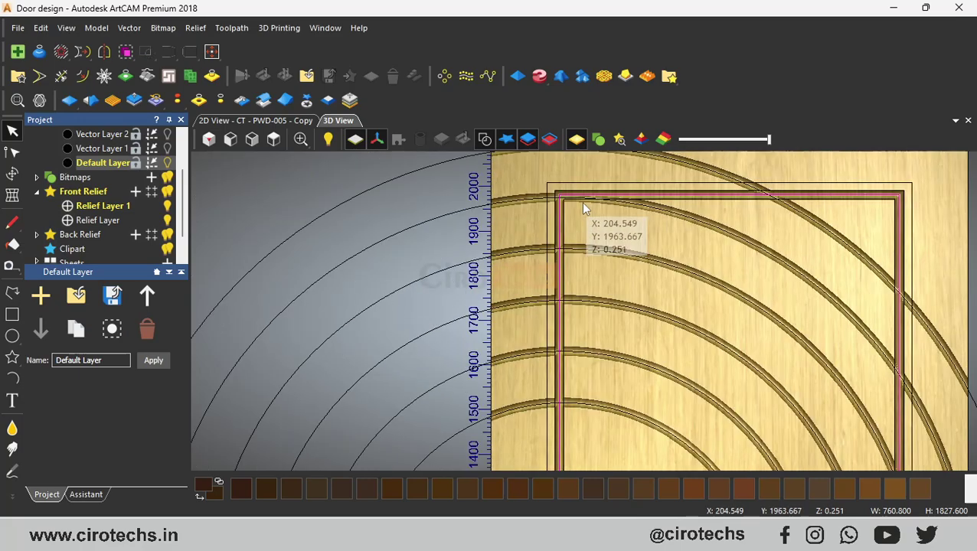
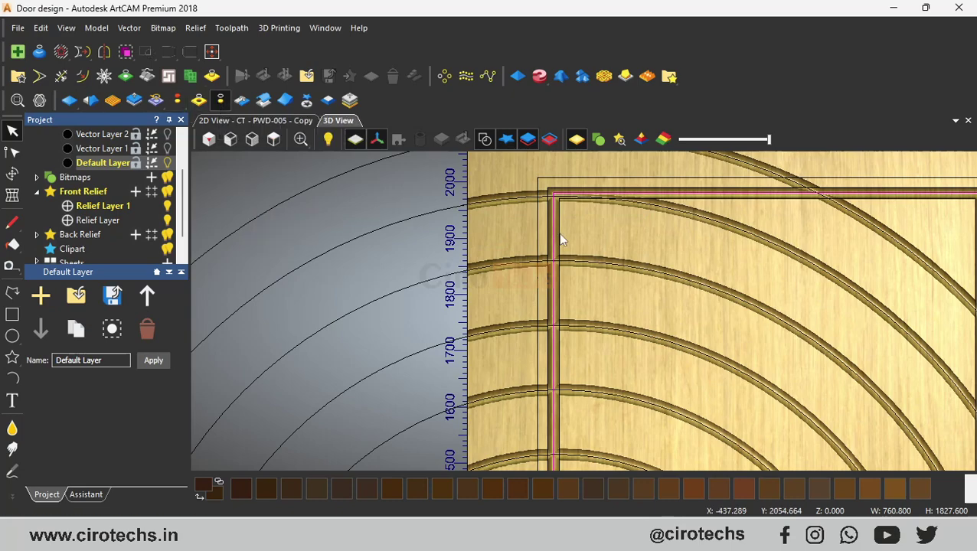
scroll(560, 240, "down", 3)
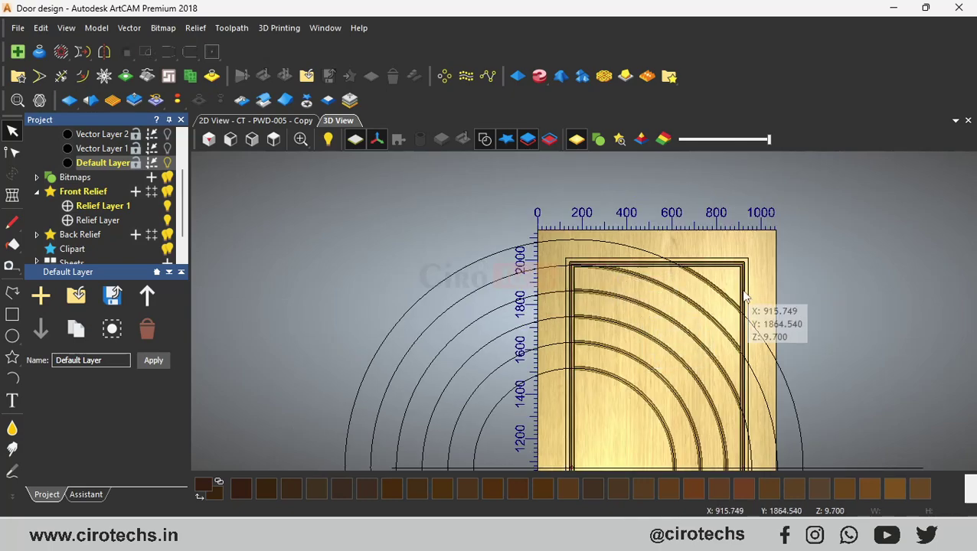
scroll(735, 283, "up", 3)
scroll(563, 207, "down", 4)
scroll(582, 214, "up", 3)
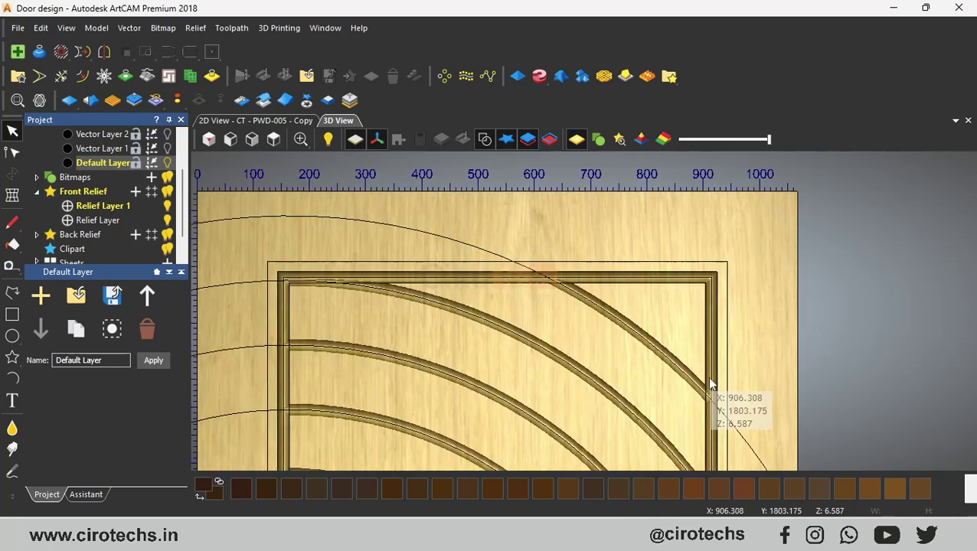
scroll(710, 383, "up", 2)
scroll(460, 276, "down", 3)
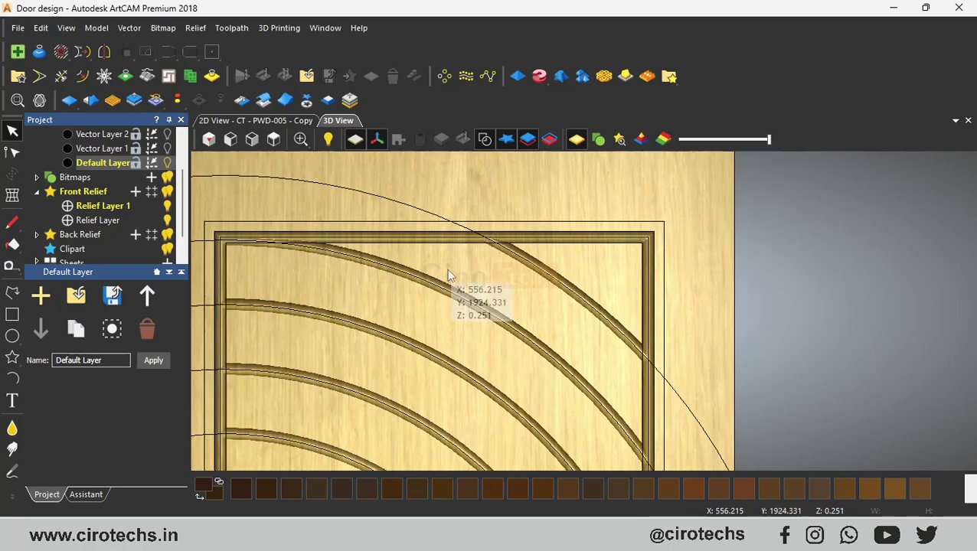
Step: Examine the frame moulding and the concentric arc beads of the door relief in the 3D view
scroll(446, 269, "down", 3)
scroll(399, 294, "up", 4)
scroll(399, 278, "down", 4)
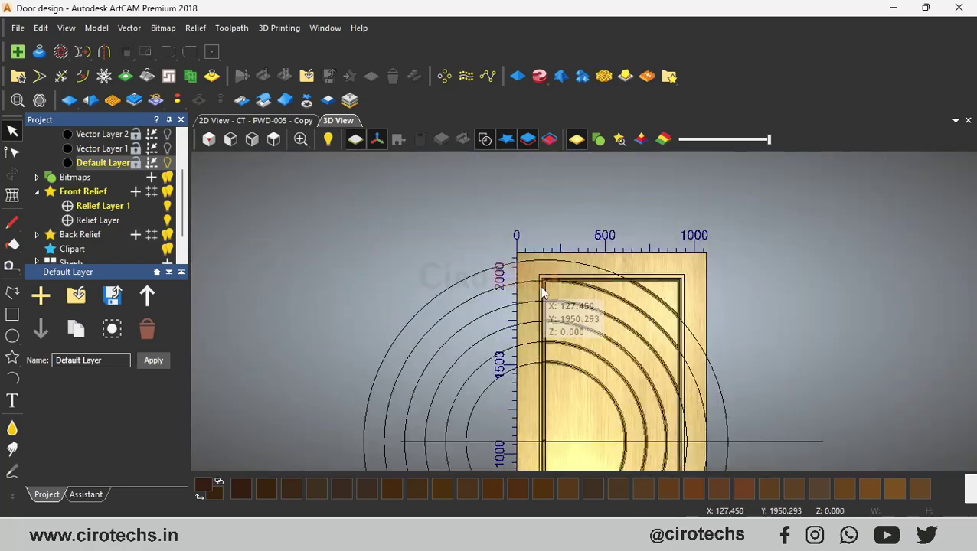
scroll(524, 246, "up", 3)
scroll(557, 195, "down", 5)
scroll(632, 388, "up", 3)
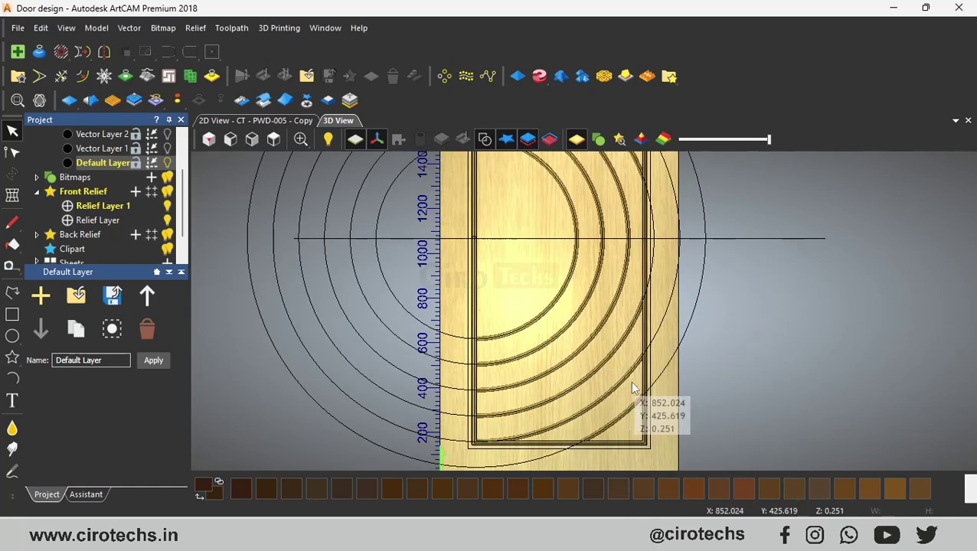
scroll(633, 388, "up", 2)
scroll(766, 312, "down", 3)
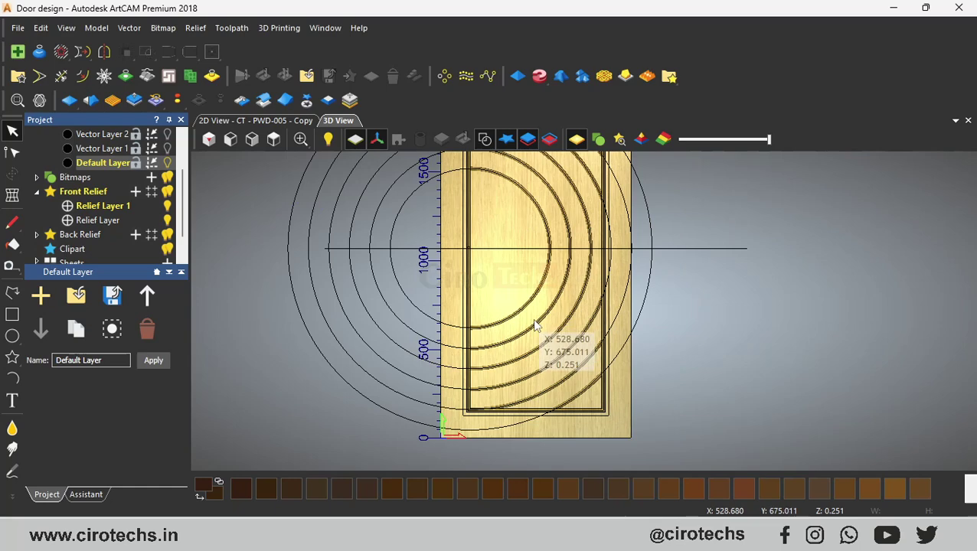
scroll(545, 333, "down", 2)
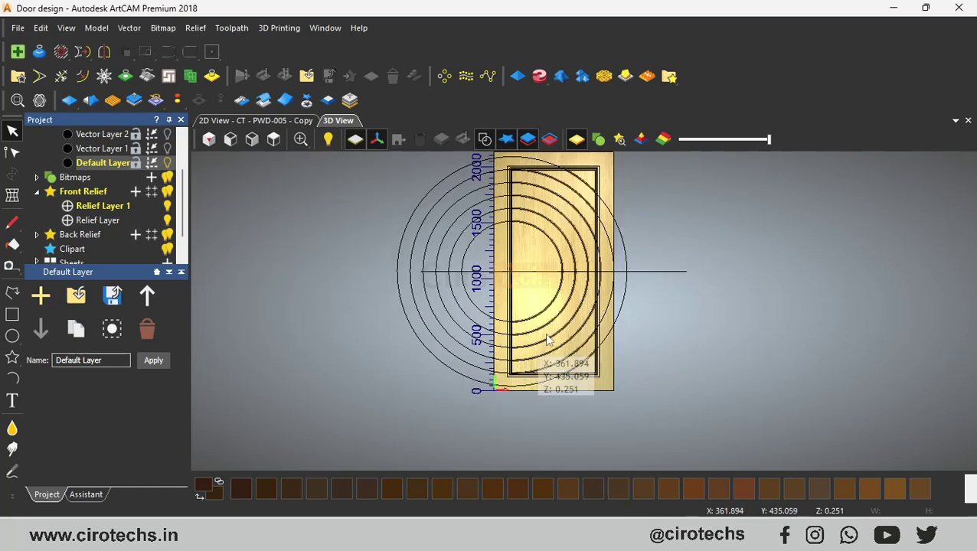
Step: Hide the Default Layer vectors and make Vector Layer 1, with the radial lines, active and visible
left_click(168, 163)
left_click(118, 148)
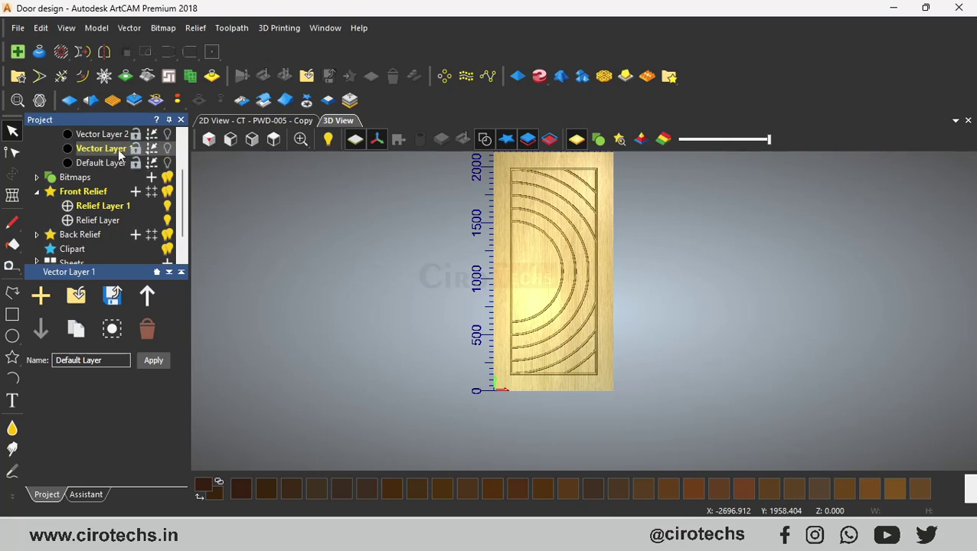
left_click(168, 149)
scroll(603, 324, "up", 1)
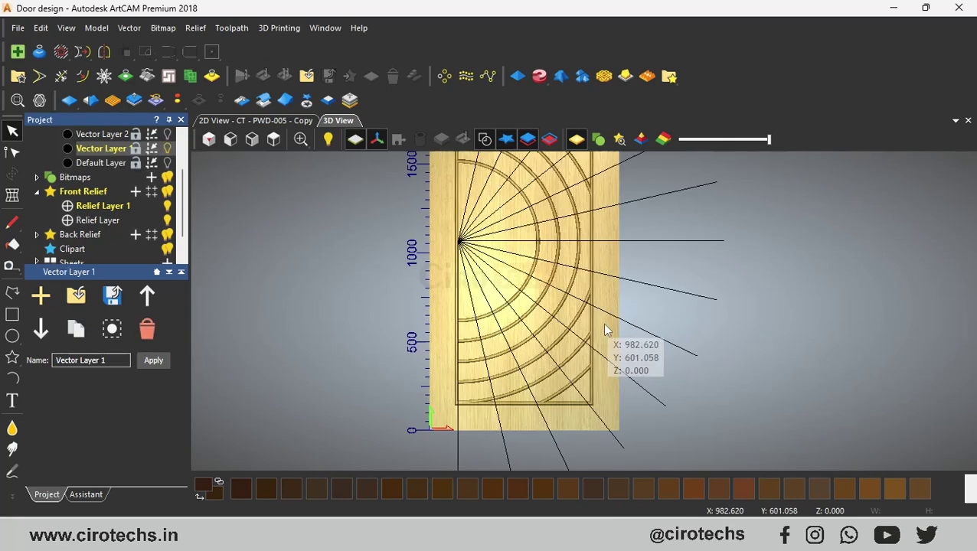
scroll(603, 323, "down", 2)
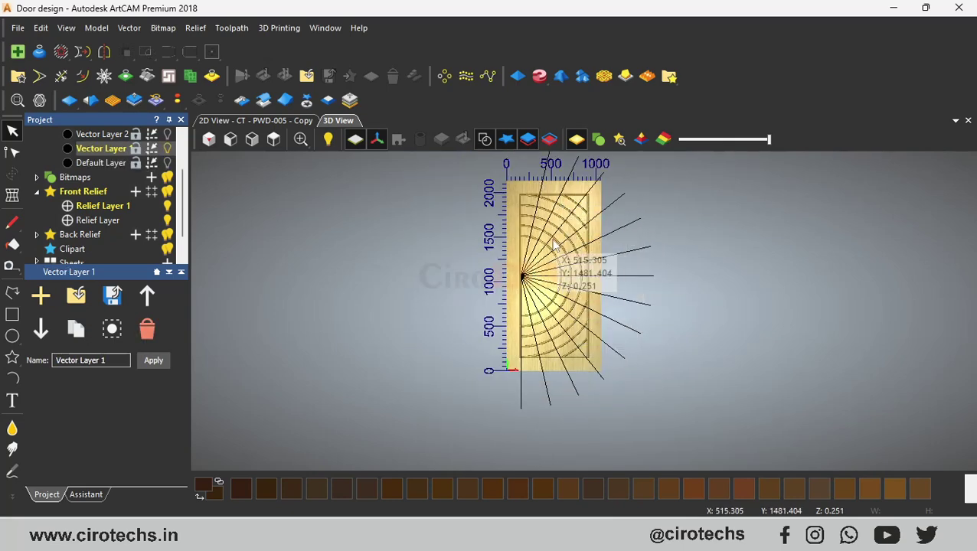
Step: Delete the vertical line running down from the fan's centre point
left_click_drag(749, 448, 531, 182)
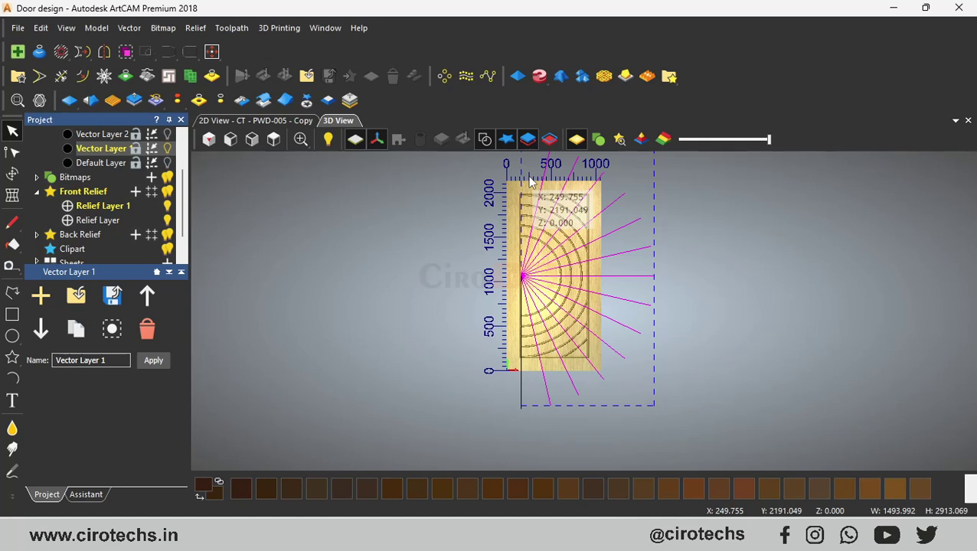
left_click(564, 450)
scroll(523, 392, "up", 1)
left_click(522, 389)
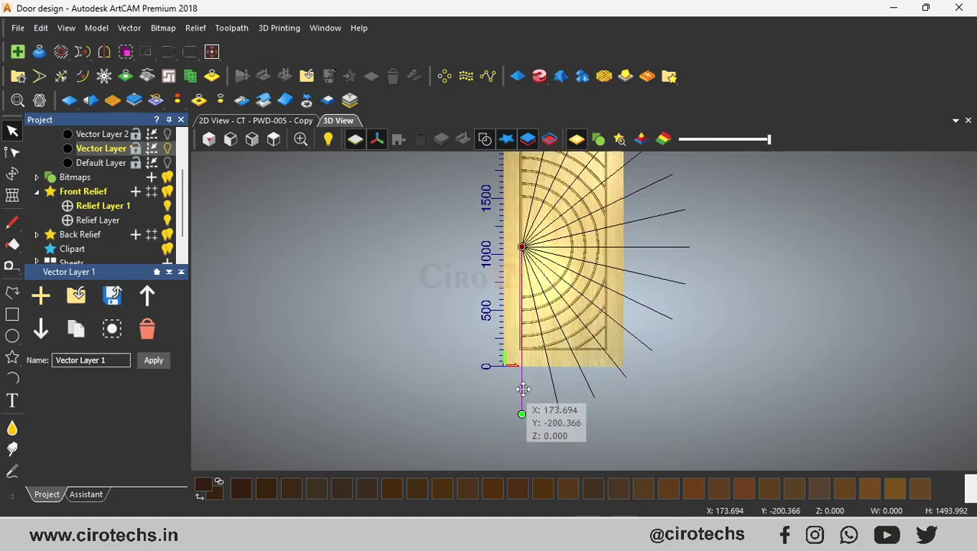
scroll(590, 312, "down", 1)
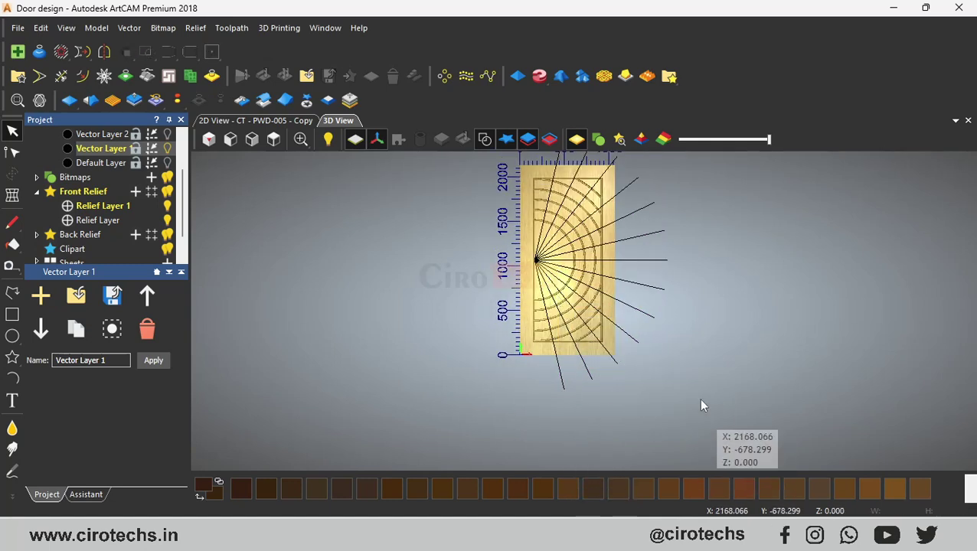
Step: Set up an Extrude with all remaining radial lines as drive rails and the small arc at the fan's centre as start profile
left_click_drag(729, 435, 541, 182)
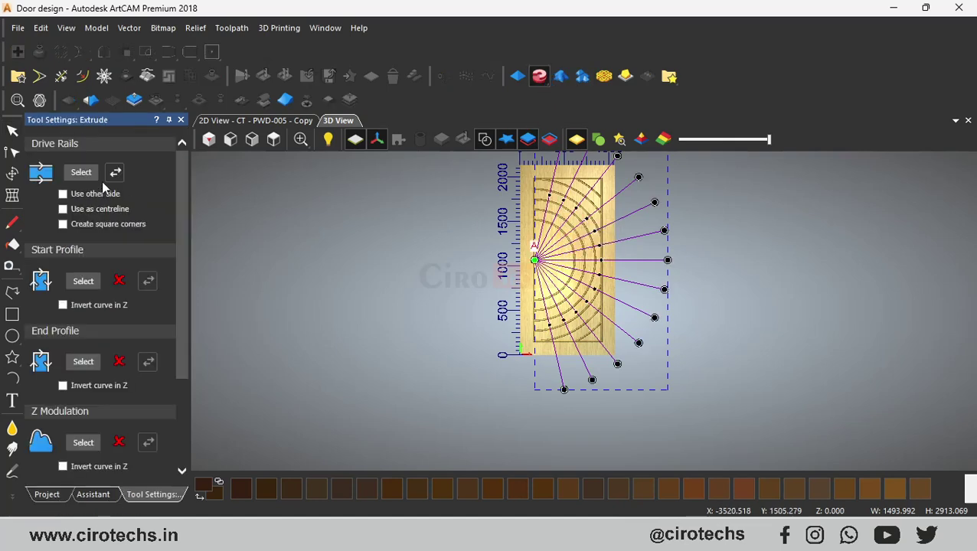
scroll(506, 235, "up", 5)
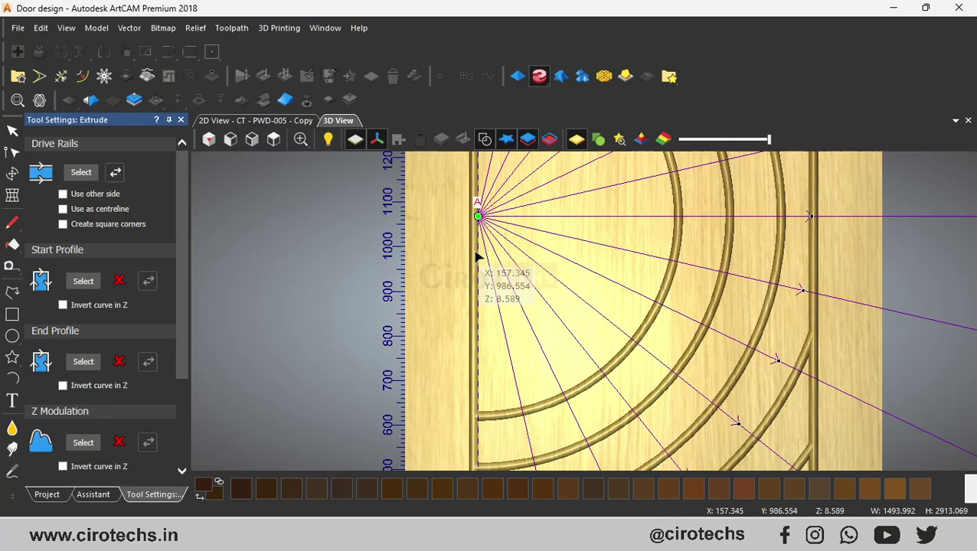
left_click(47, 494)
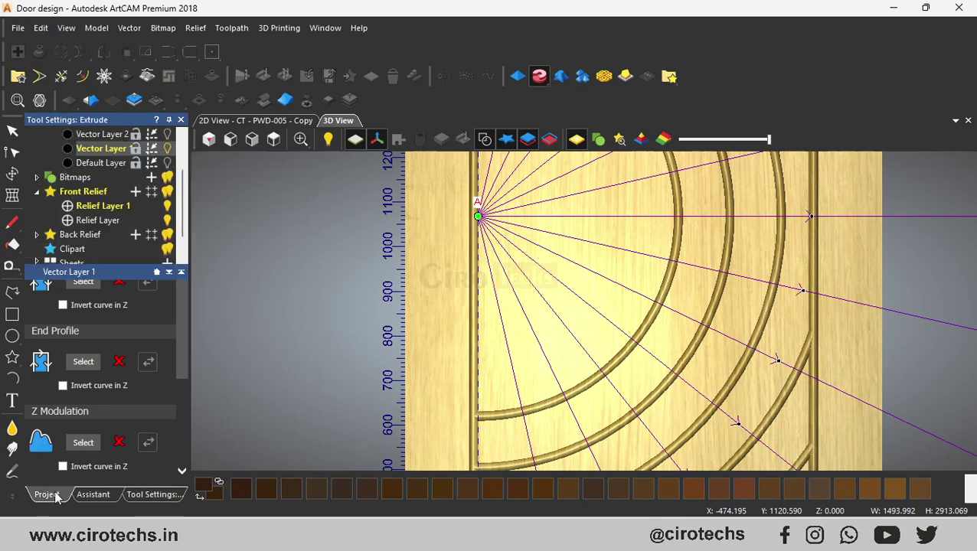
scroll(476, 214, "up", 4)
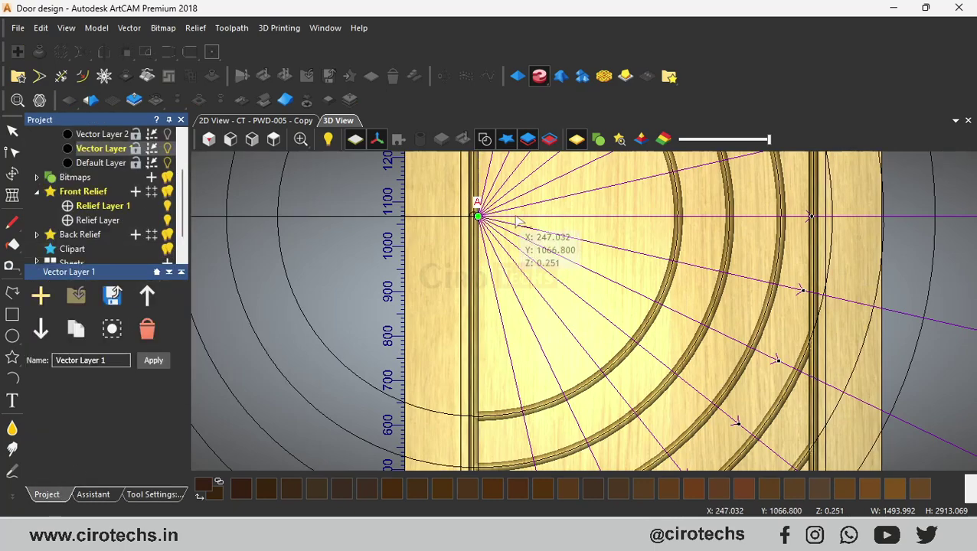
left_click(474, 206)
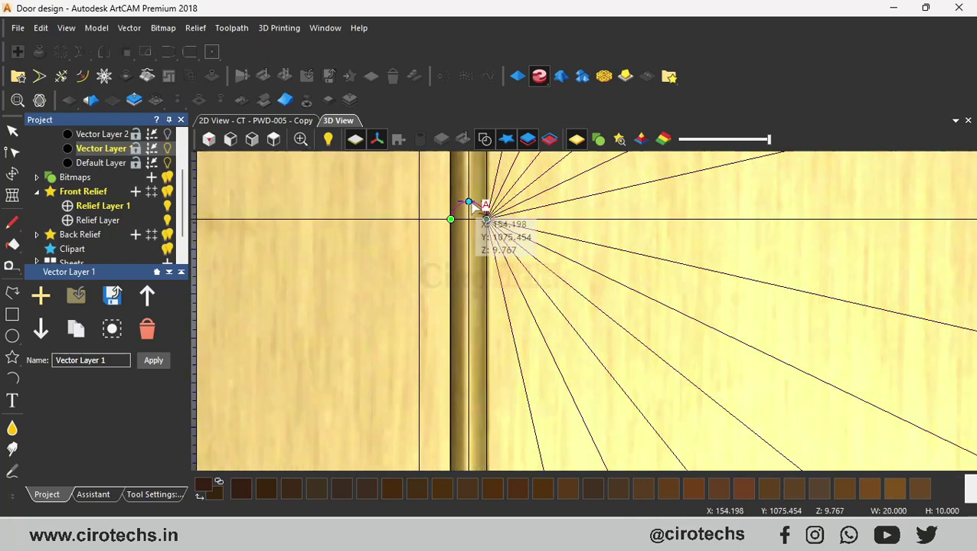
left_click(152, 495)
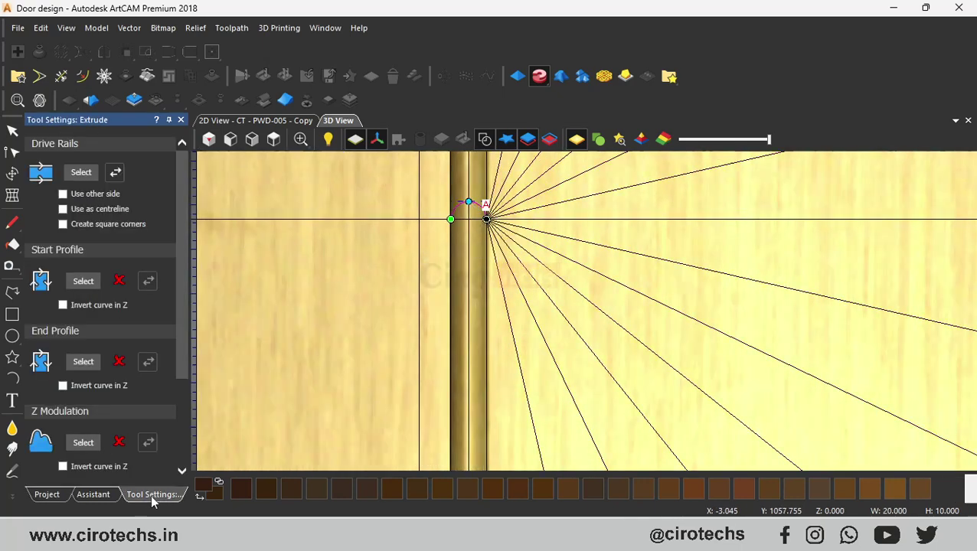
left_click(84, 281)
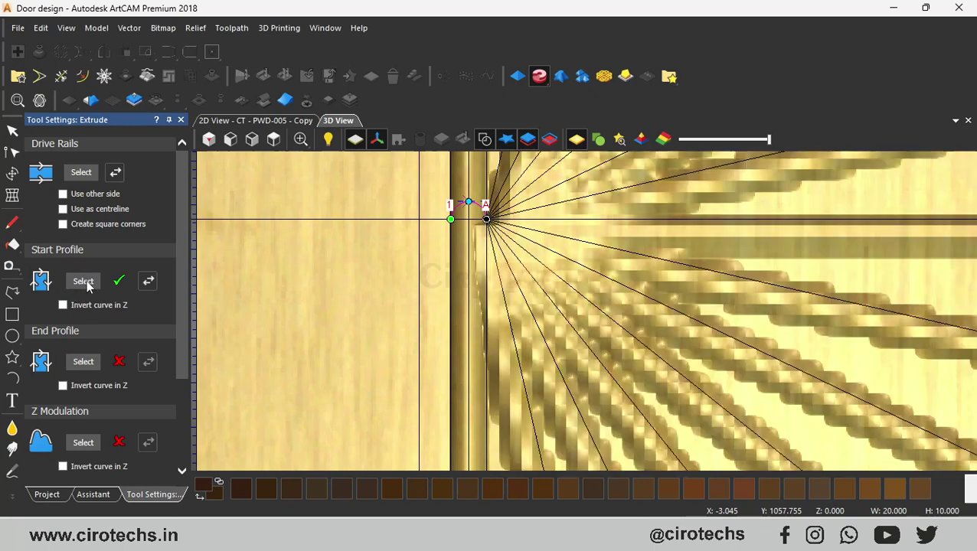
scroll(610, 359, "down", 3)
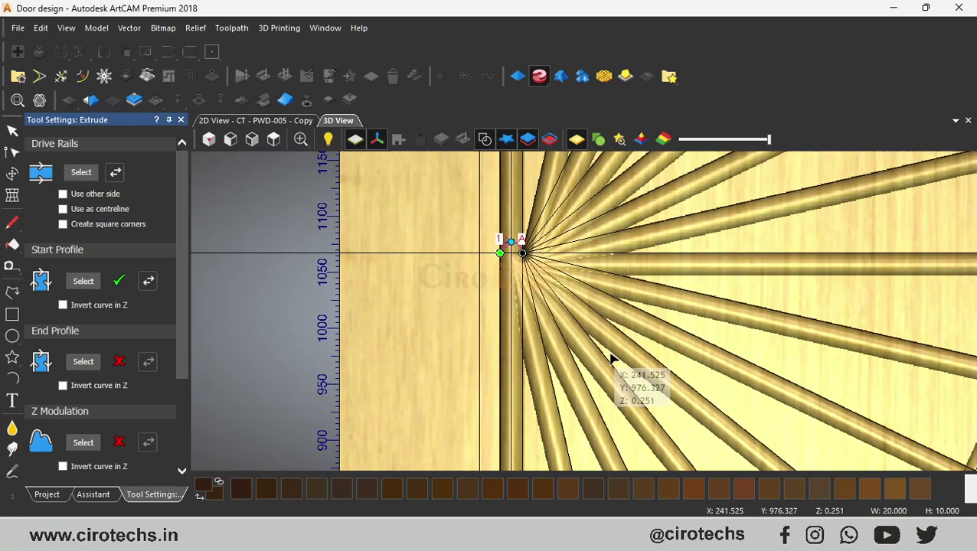
Step: Use the radial drive rails as centrelines and set the extrusion's combine mode to Merge High
left_click(63, 209)
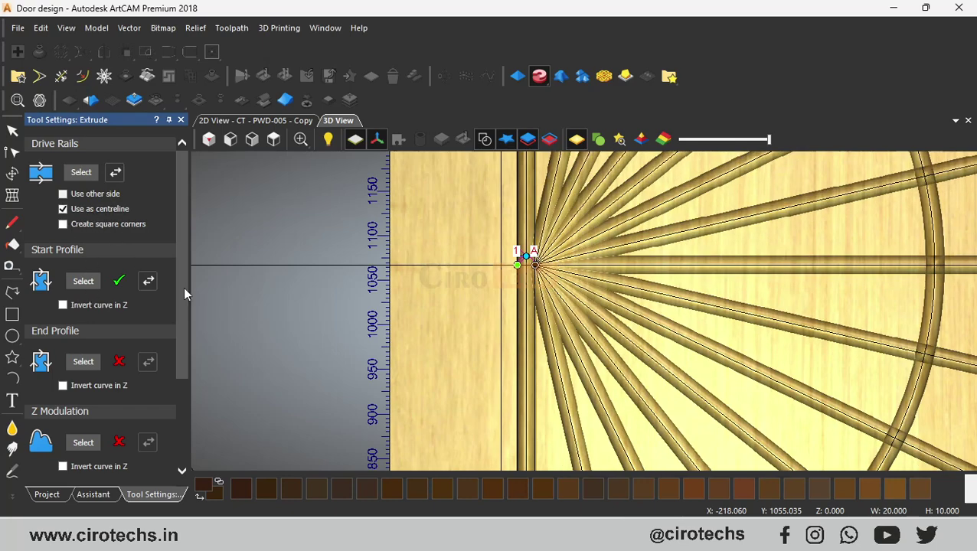
scroll(741, 355, "down", 5)
left_click_drag(764, 388, 752, 280)
scroll(67, 396, "down", 3)
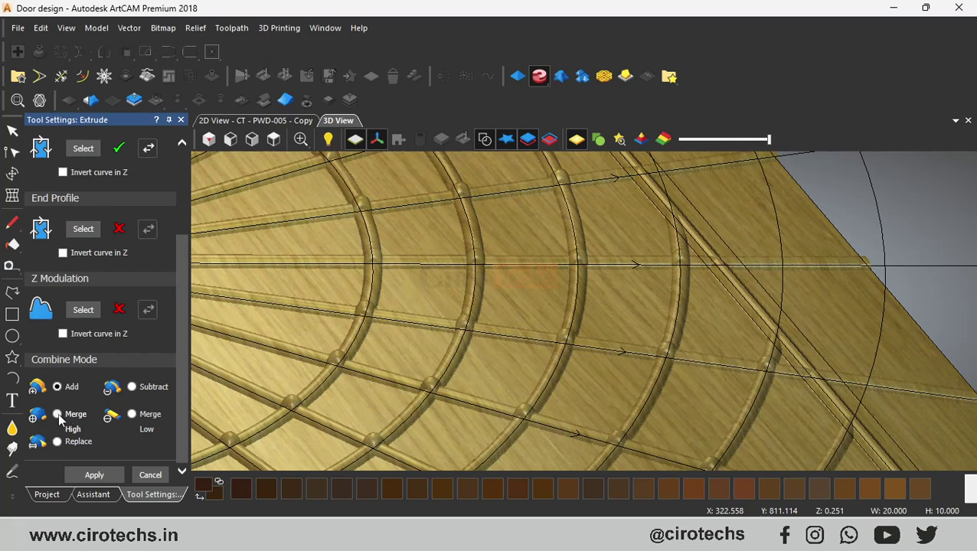
left_click(58, 415)
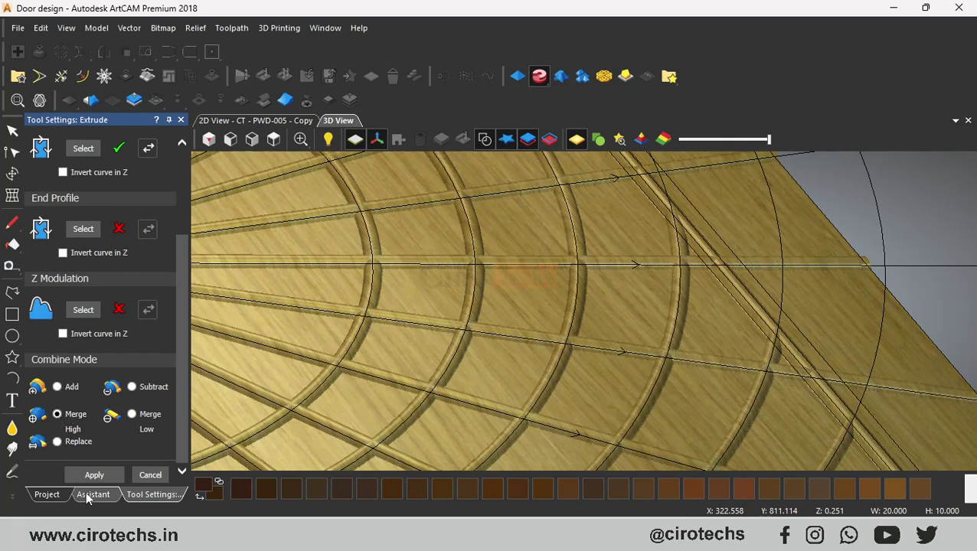
Step: Add a relief layer to the Front Relief and set it to merge with the layers beneath
left_click(48, 495)
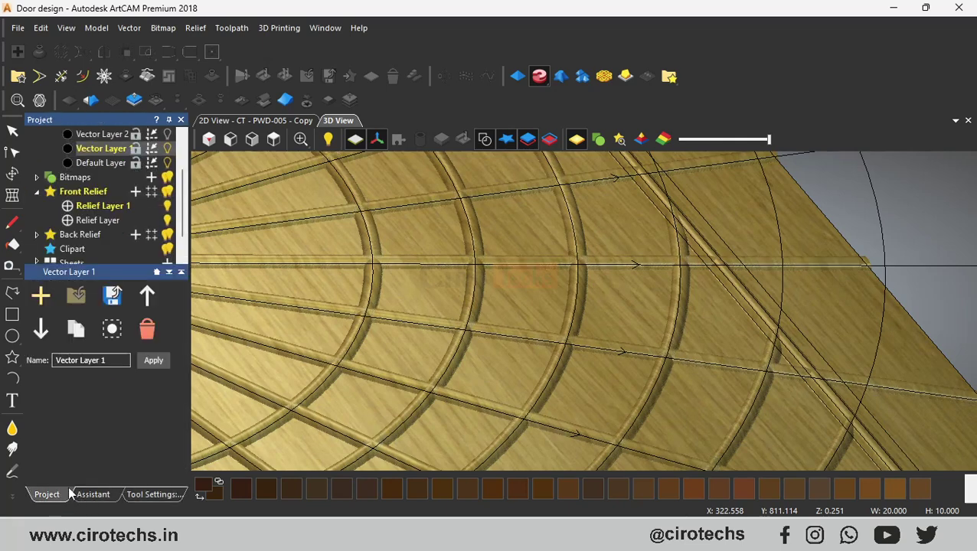
left_click(136, 192)
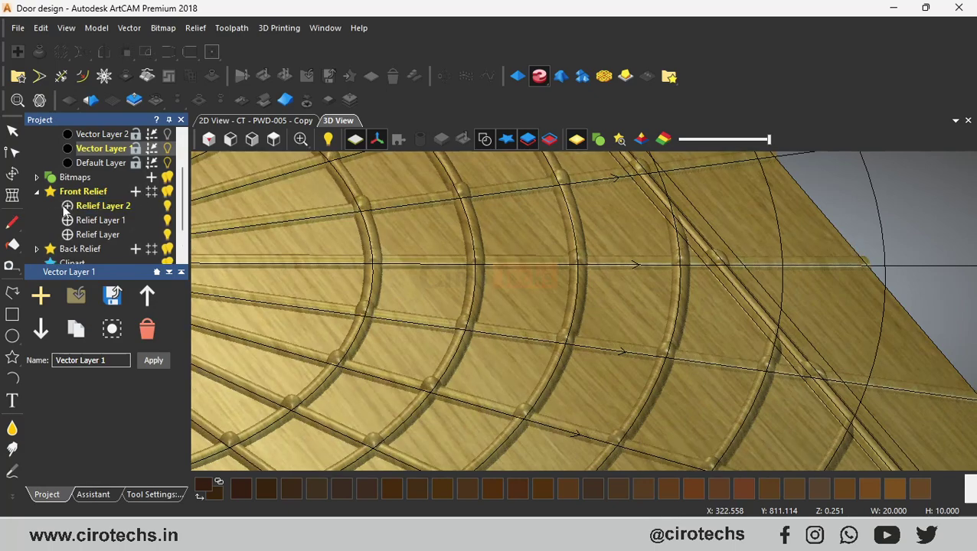
left_click_drag(432, 303, 501, 353)
scroll(462, 316, "up", 3)
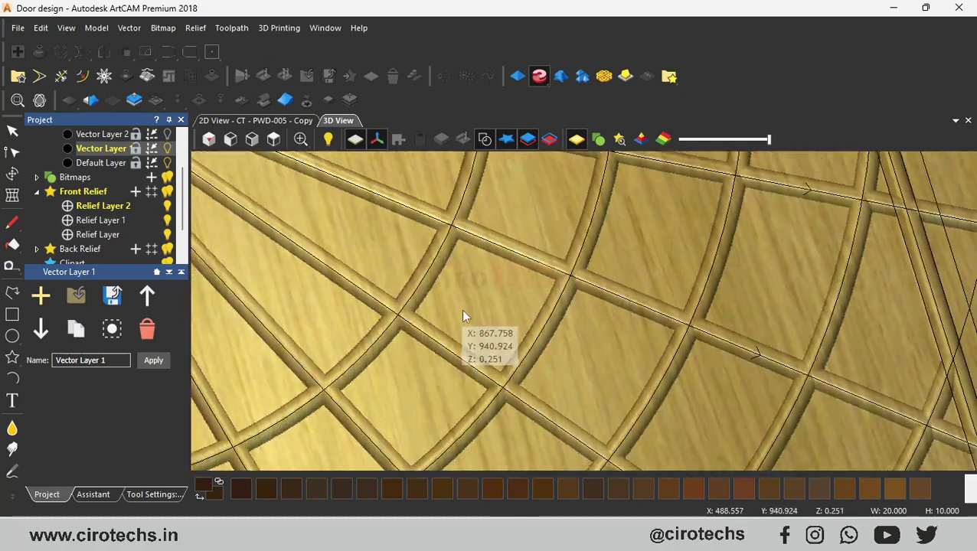
scroll(475, 306, "down", 5)
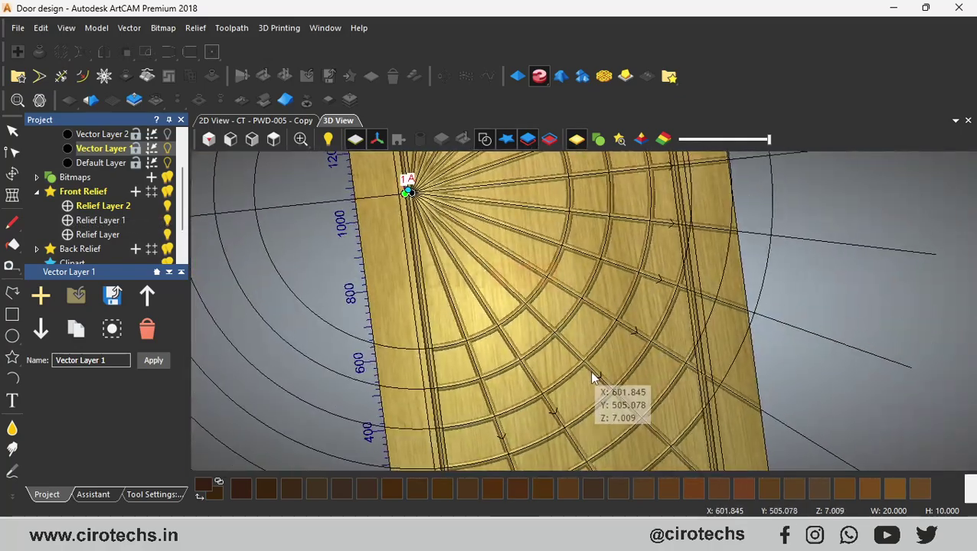
Step: Apply the radial extrusion to Relief Layer 2 and close the Extrude settings
left_click(136, 496)
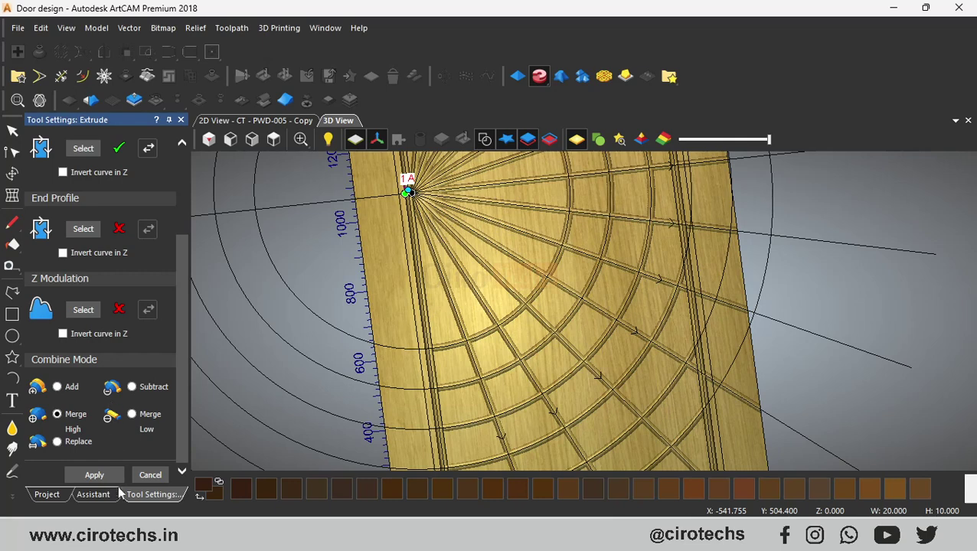
left_click(95, 476)
left_click(150, 476)
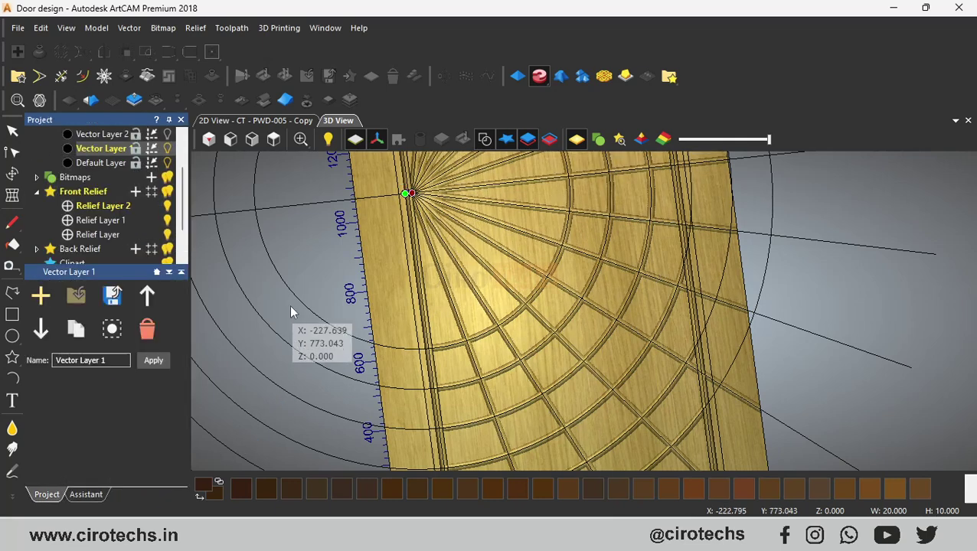
Step: Compare the radial lines and circles with the ribs in the carved reference image in the 2D view
left_click(255, 120)
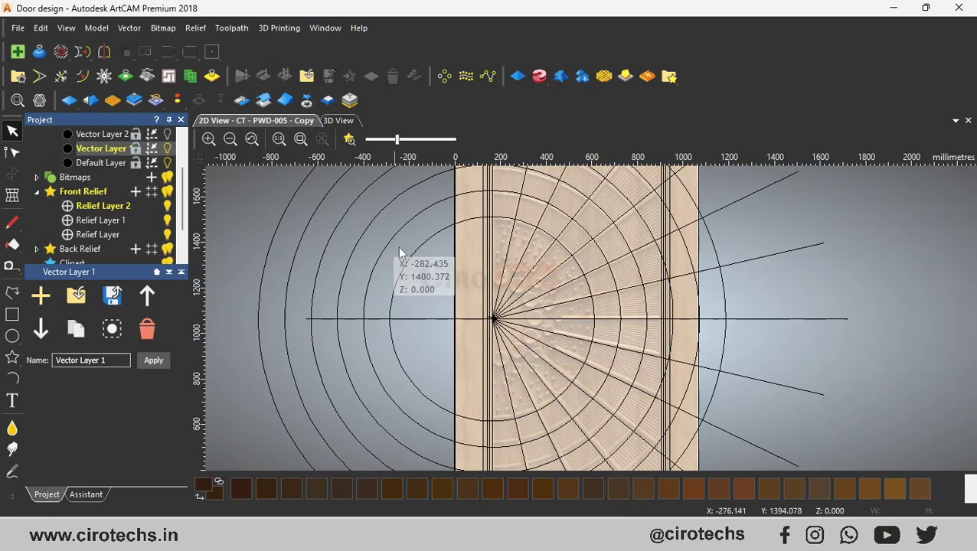
scroll(602, 320, "up", 5)
scroll(601, 326, "down", 1)
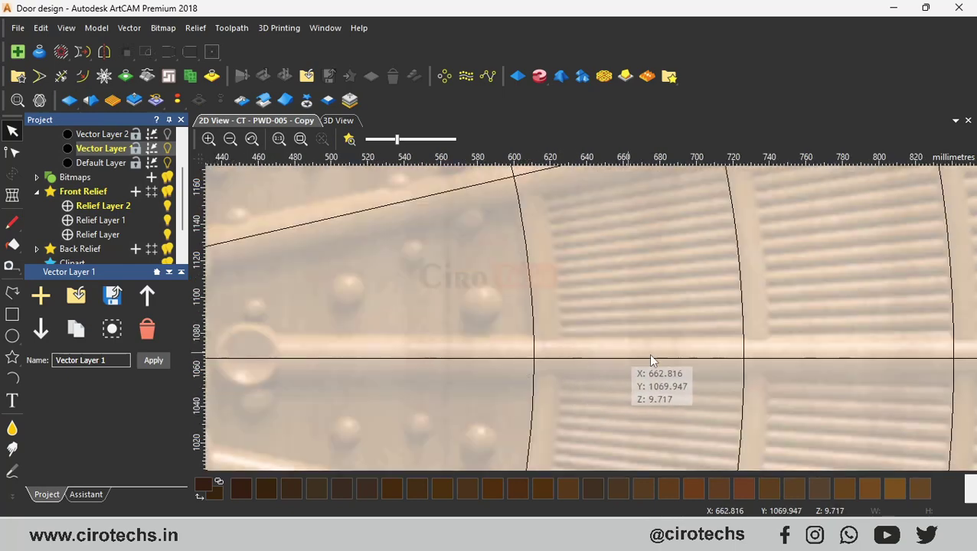
scroll(811, 352, "down", 4)
scroll(556, 337, "up", 4)
scroll(637, 334, "down", 3)
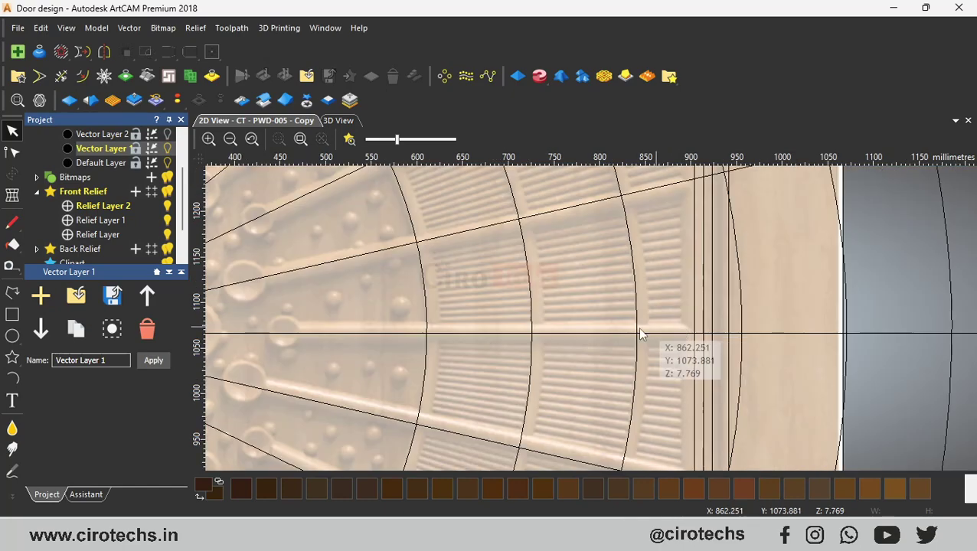
scroll(465, 327, "up", 3)
scroll(465, 327, "down", 3)
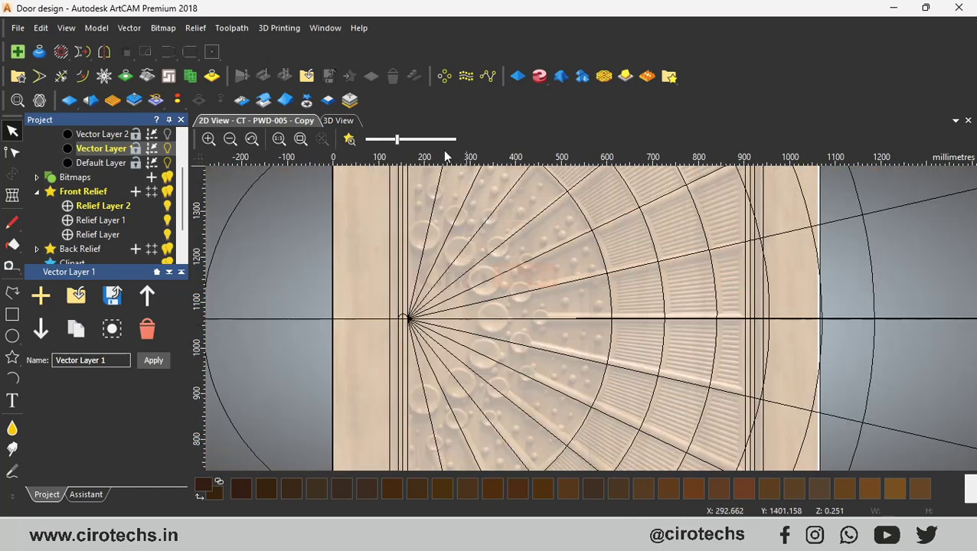
Step: Increase the visibility of the carved reference image and examine its radial ribs, round bosses and ribbed panels
left_click_drag(400, 144, 433, 144)
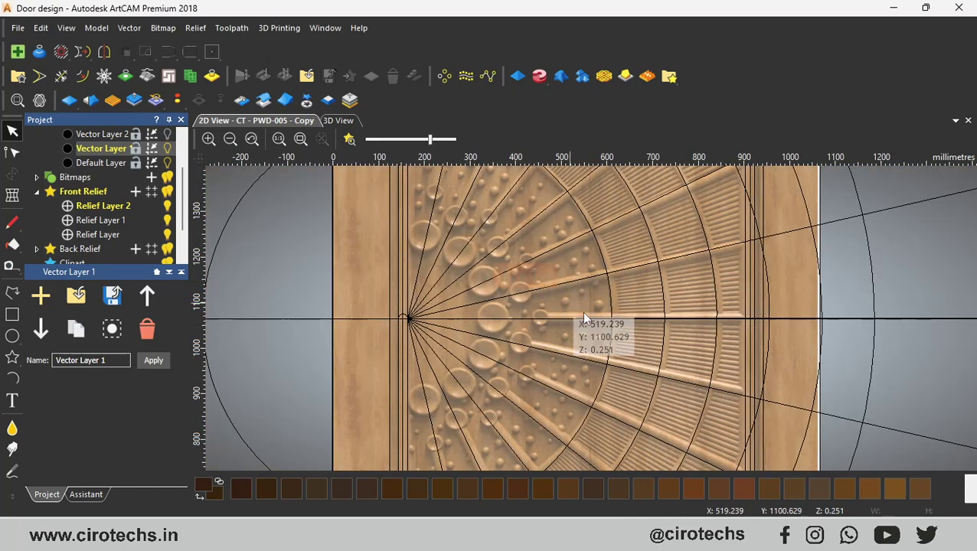
scroll(583, 318, "up", 2)
scroll(399, 312, "down", 2)
scroll(563, 350, "up", 4)
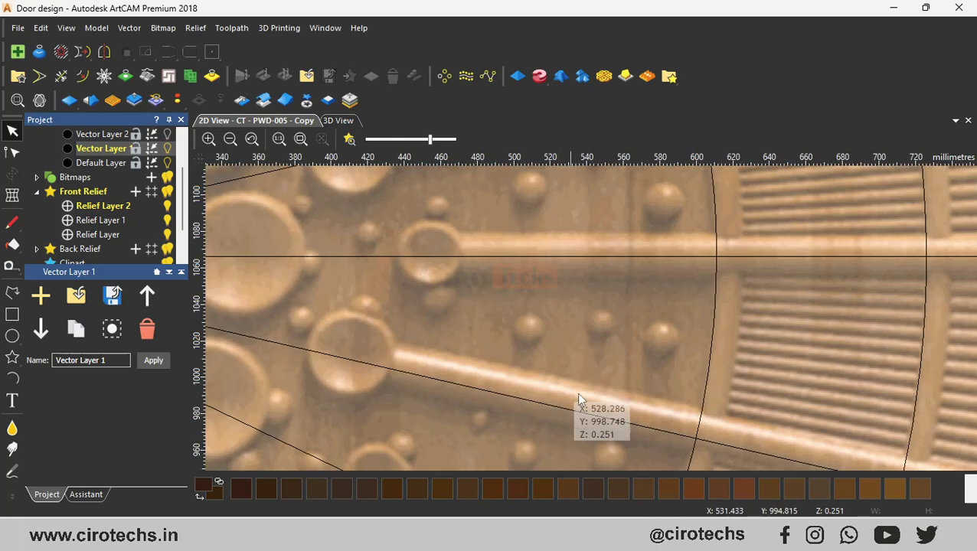
scroll(720, 396, "up", 1)
scroll(724, 369, "down", 5)
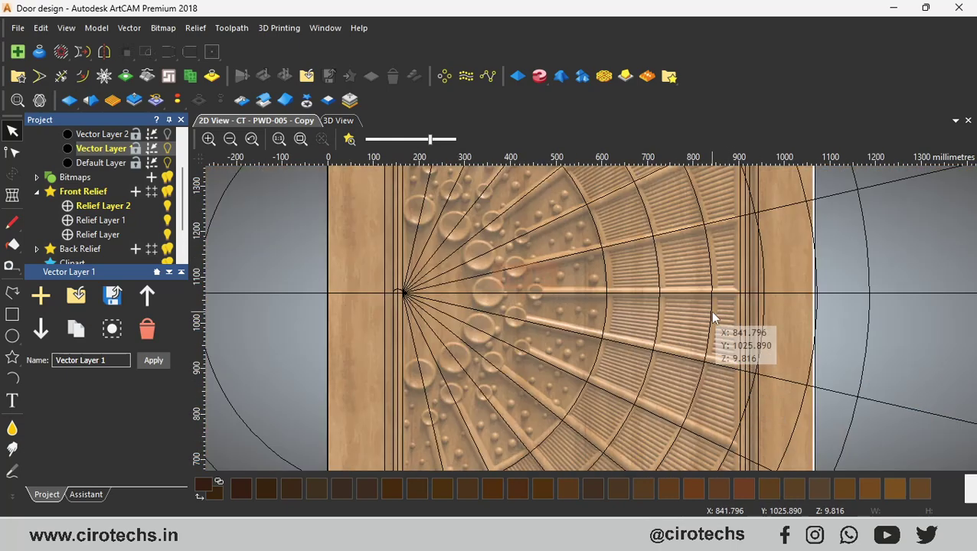
scroll(605, 353, "up", 5)
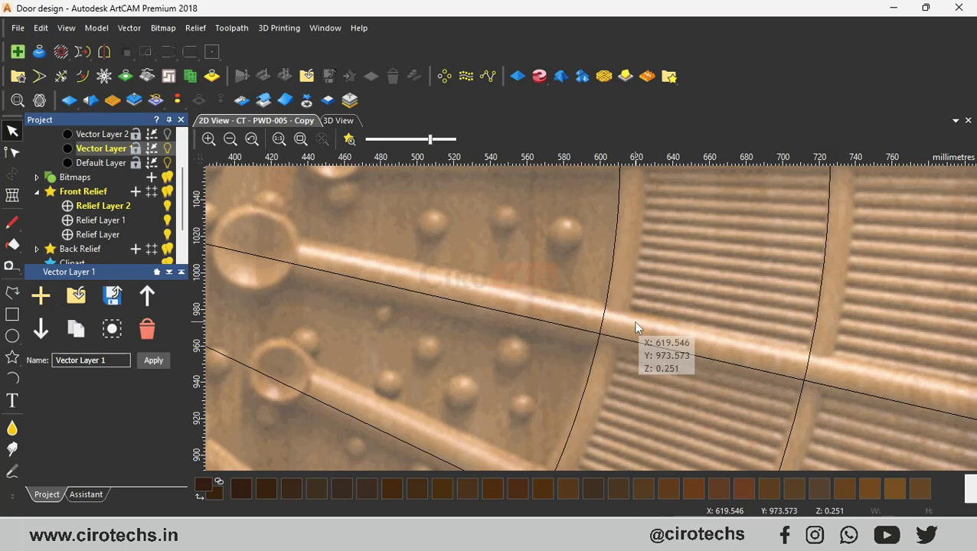
Step: Examine where the radial ribs and concentric arcs cross in the carved reference image in the 2D view
scroll(758, 443, "up", 3)
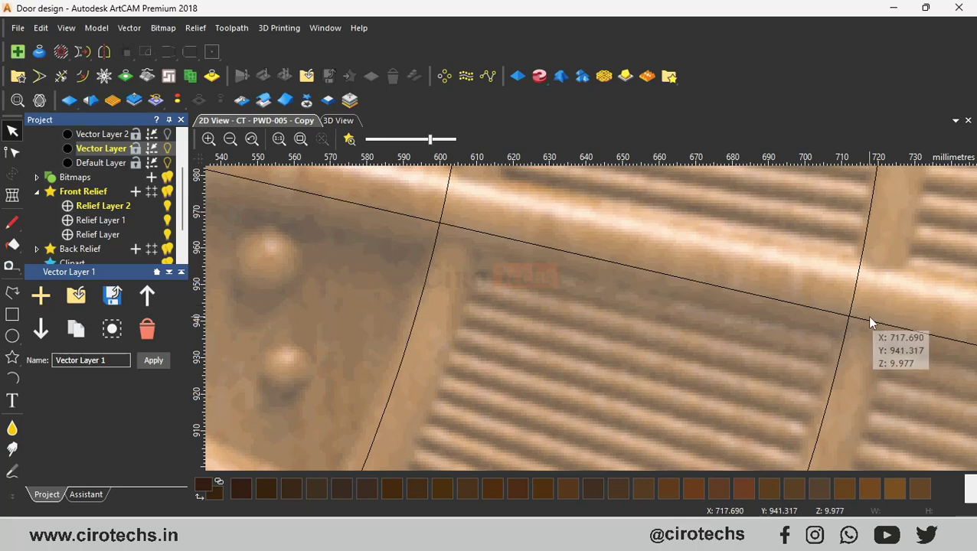
scroll(880, 279, "down", 3)
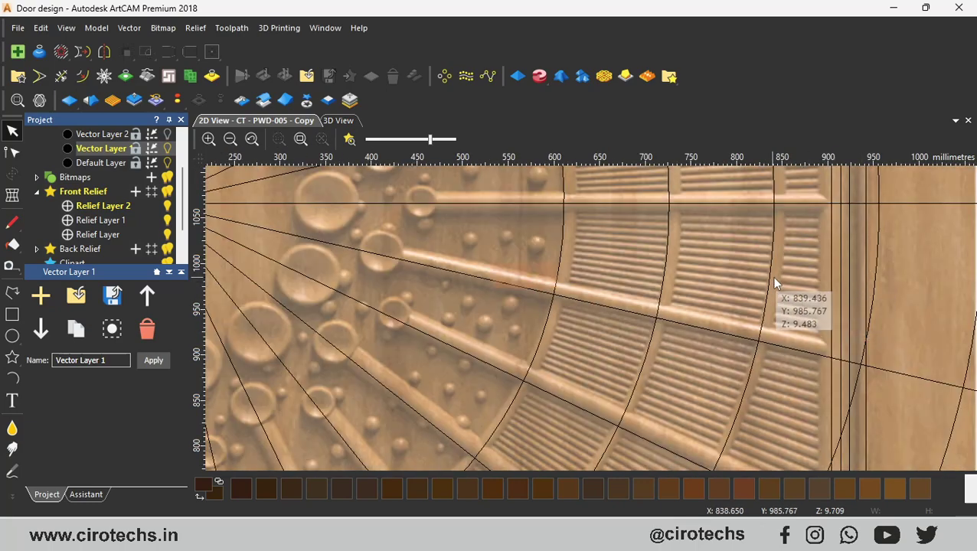
scroll(769, 334, "up", 3)
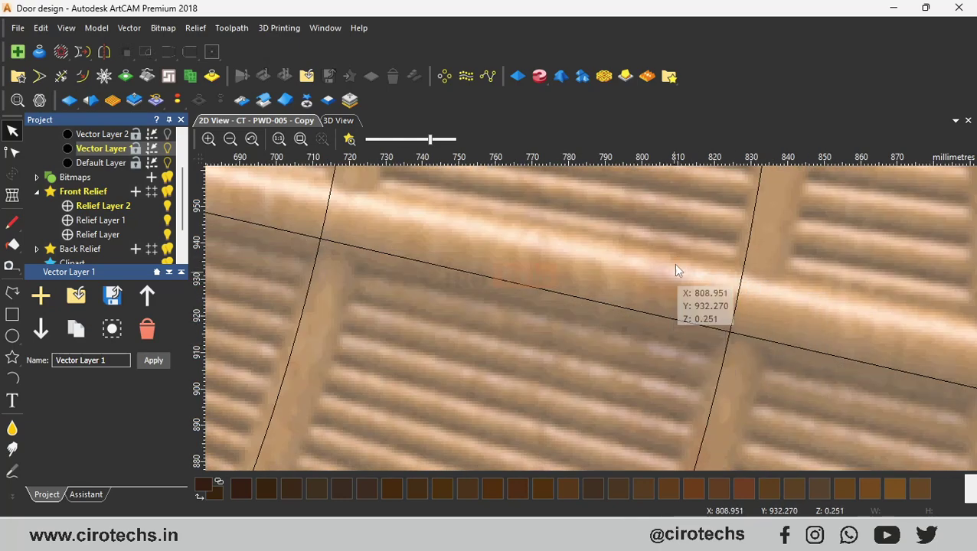
scroll(782, 266, "up", 2)
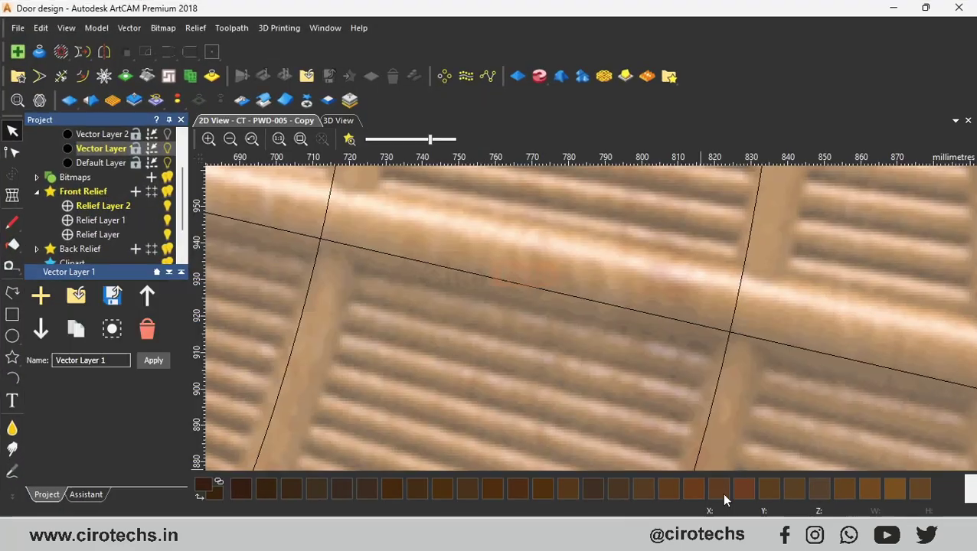
scroll(604, 310, "down", 1)
scroll(587, 281, "down", 5)
scroll(588, 281, "up", 5)
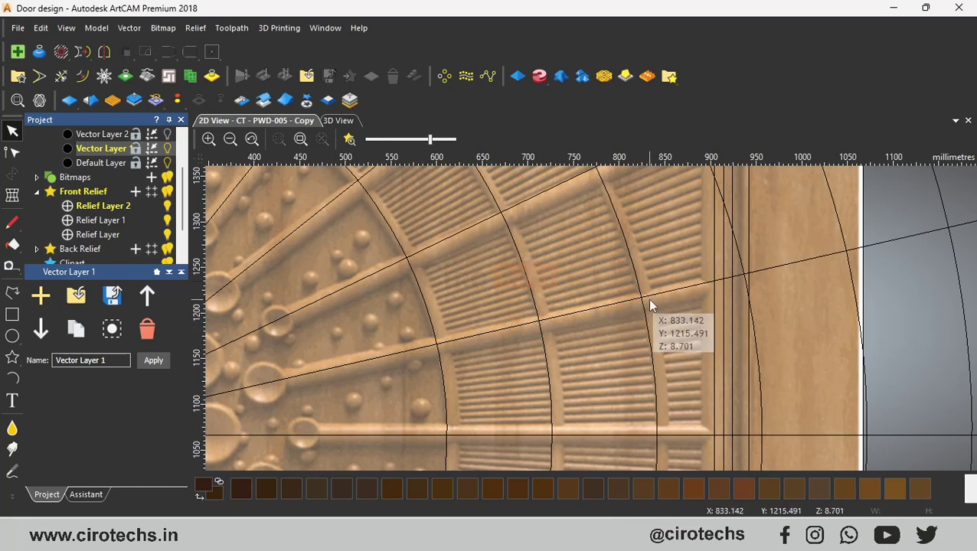
scroll(643, 294, "down", 2)
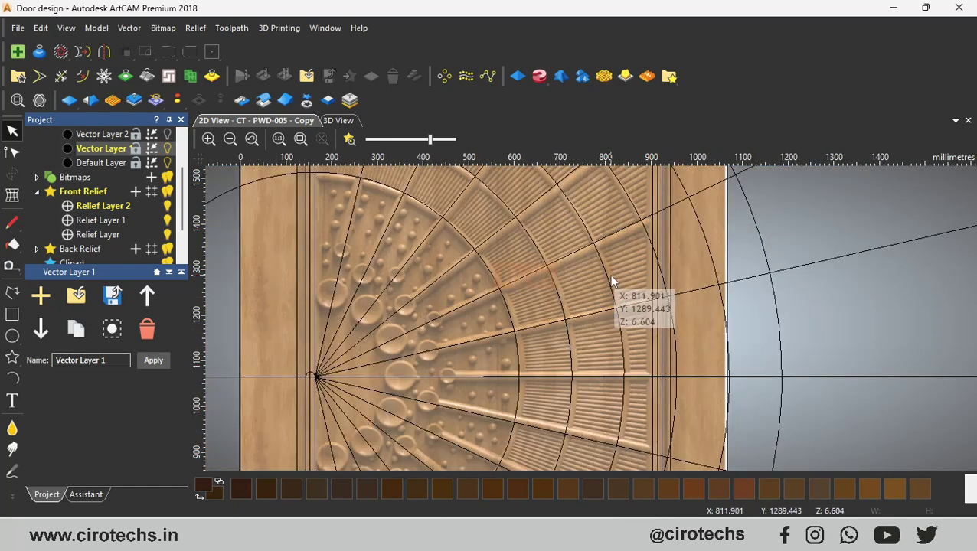
Step: Inspect the intersections of the concentric and radial ribs on the relief in the 3D view
left_click(338, 121)
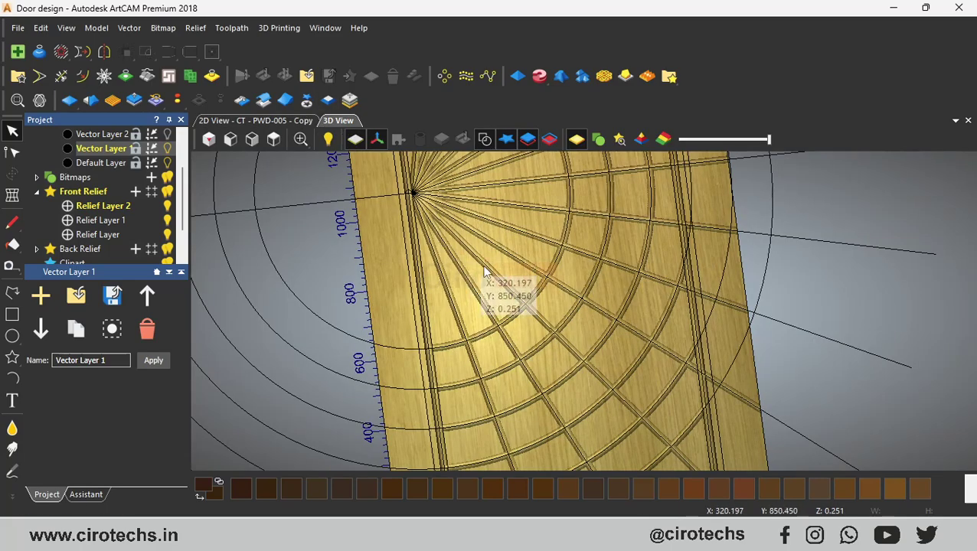
scroll(502, 283, "up", 5)
scroll(528, 356, "up", 2)
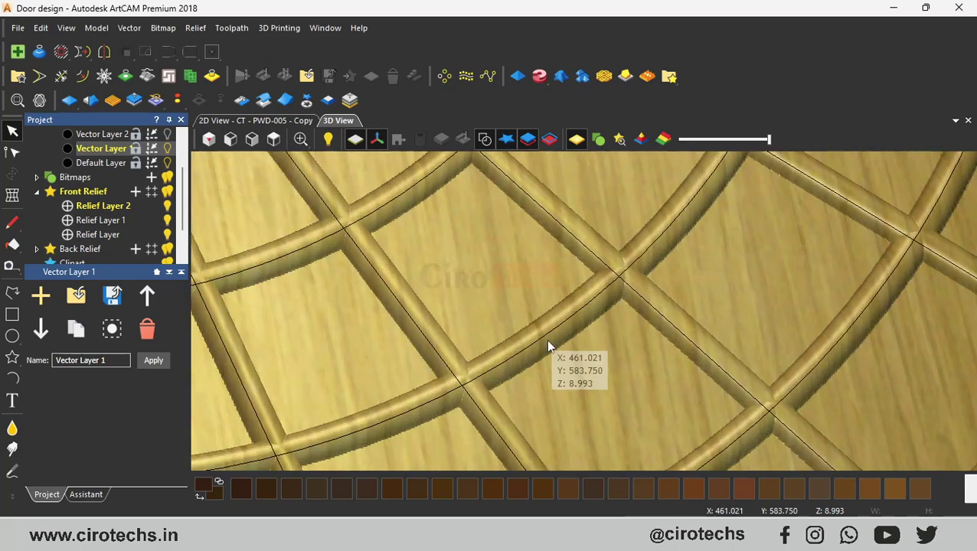
scroll(559, 337, "down", 4)
scroll(565, 337, "down", 5)
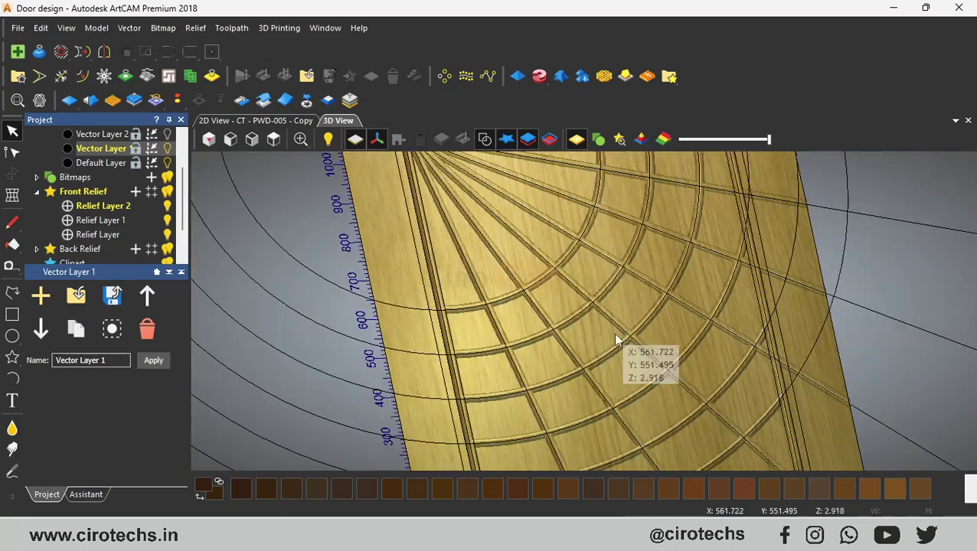
scroll(534, 380, "up", 8)
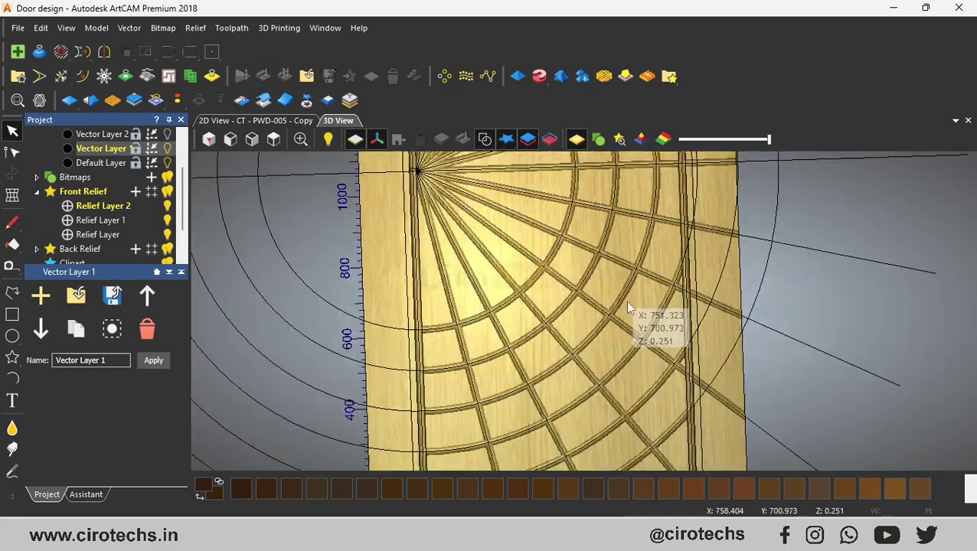
scroll(567, 244, "up", 2)
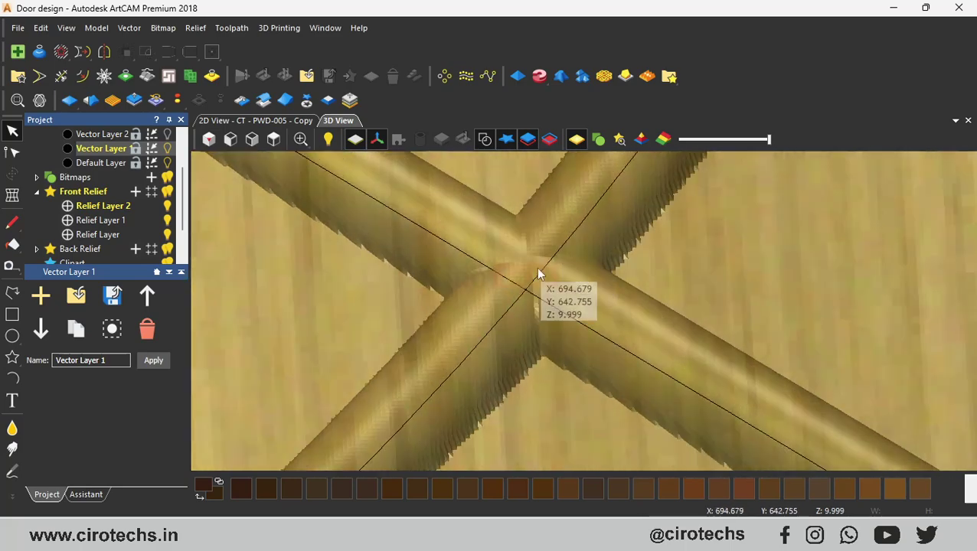
scroll(520, 259, "down", 5)
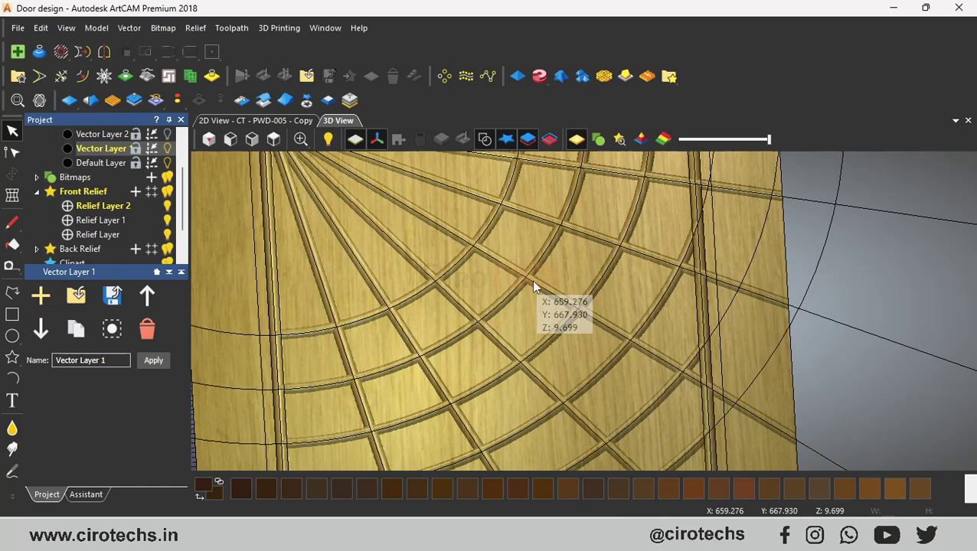
Step: Clear the concentric ribs from Relief Layer 1, keeping the radial ribs on Relief Layer 2
left_click(100, 221)
scroll(299, 233, "down", 1)
scroll(299, 233, "down", 1)
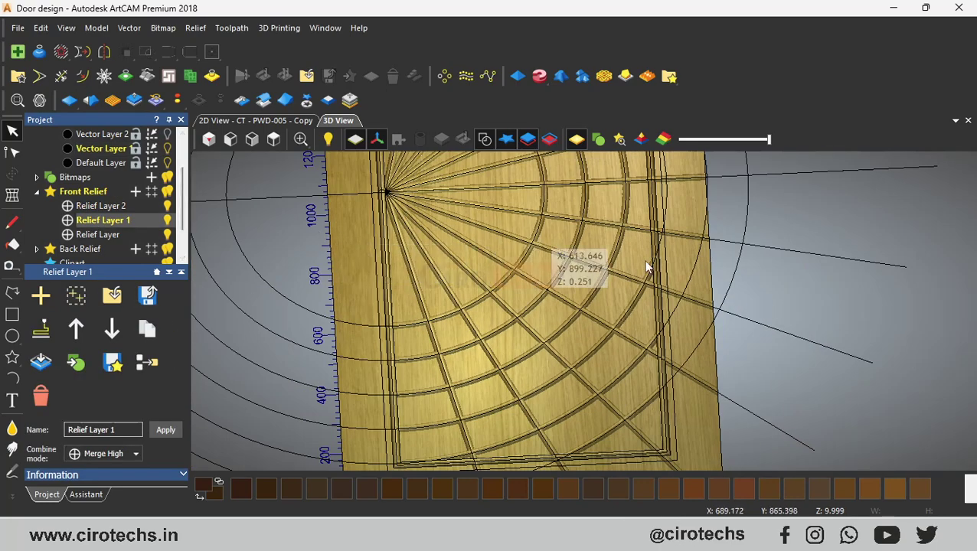
left_click(276, 140)
scroll(612, 295, "up", 4)
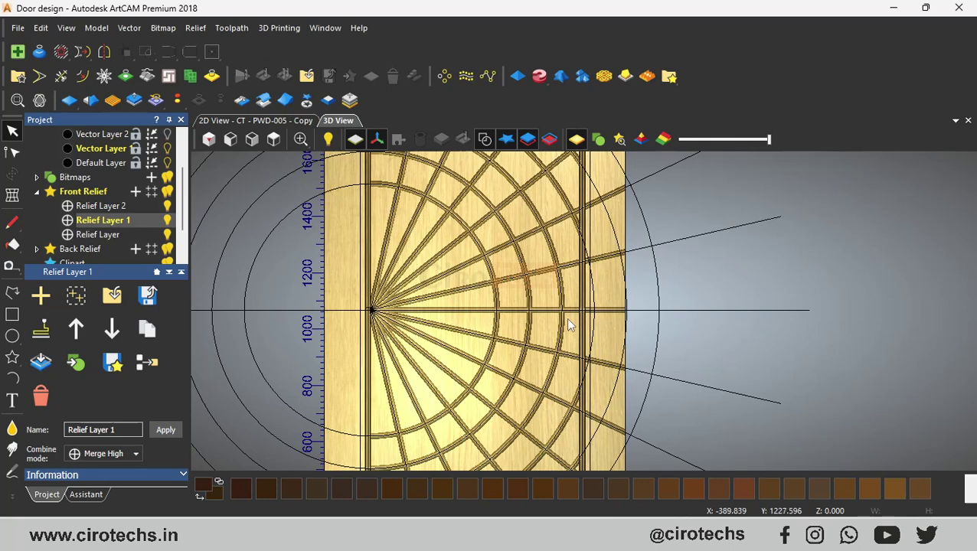
right_click(126, 223)
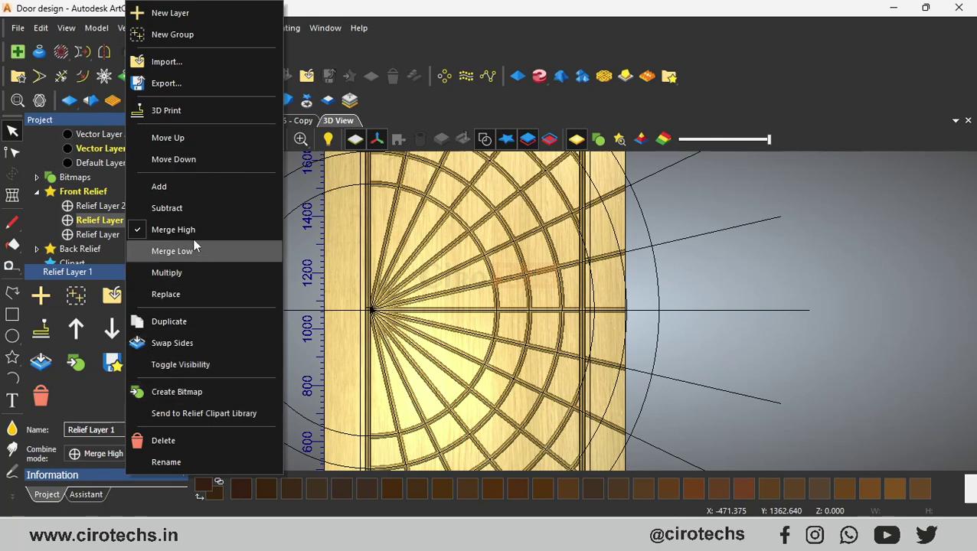
left_click(766, 247)
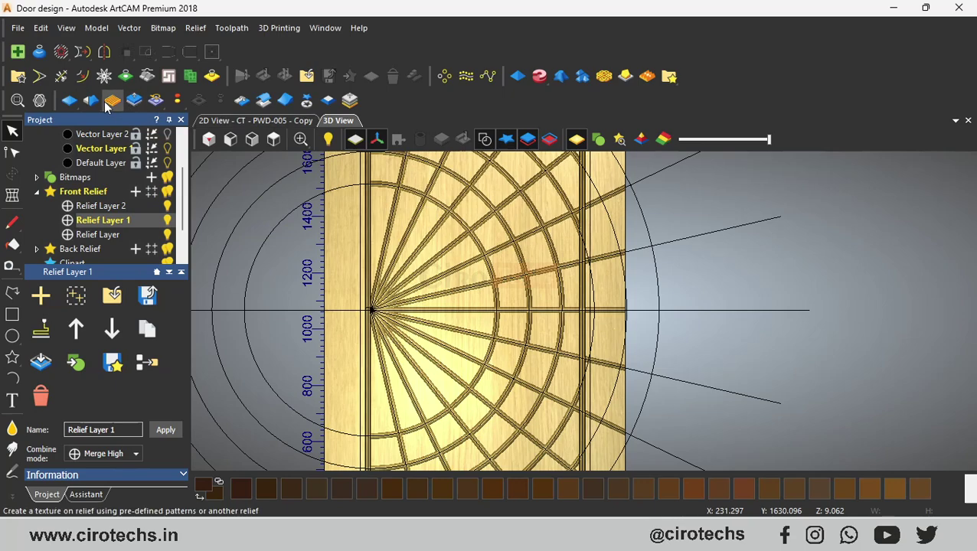
left_click(74, 105)
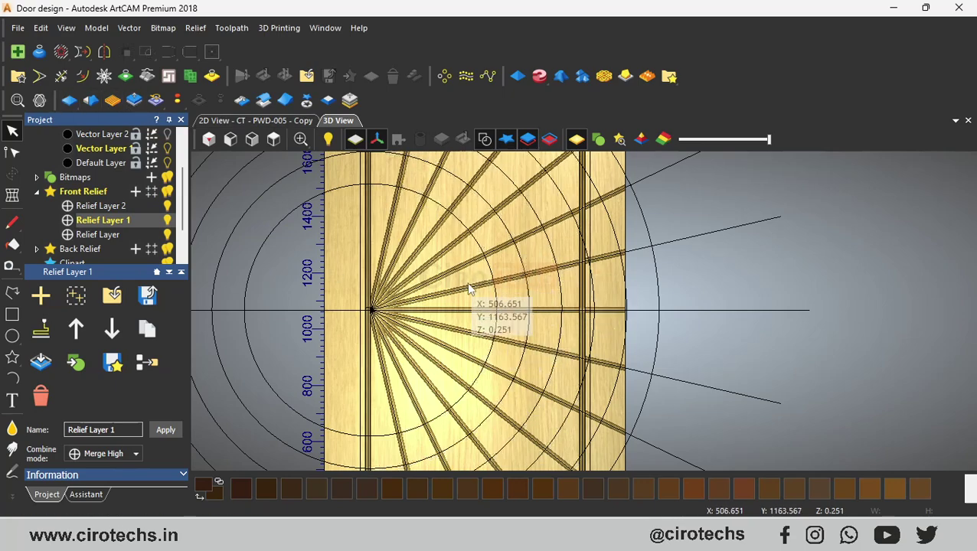
Step: Check the size of the existing arc profile at the centre of the fan
scroll(490, 283, "down", 1)
scroll(544, 195, "up", 1)
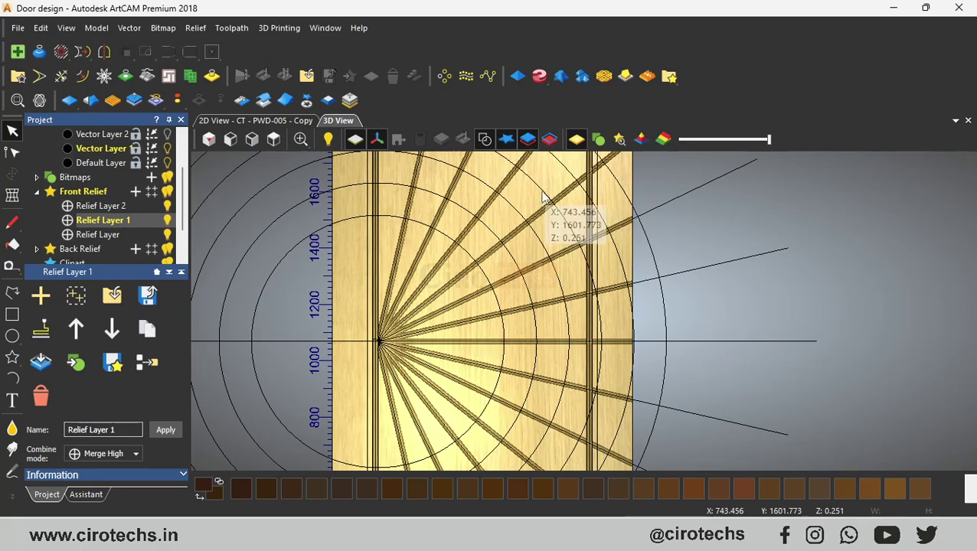
left_click(542, 194)
scroll(454, 393, "up", 2)
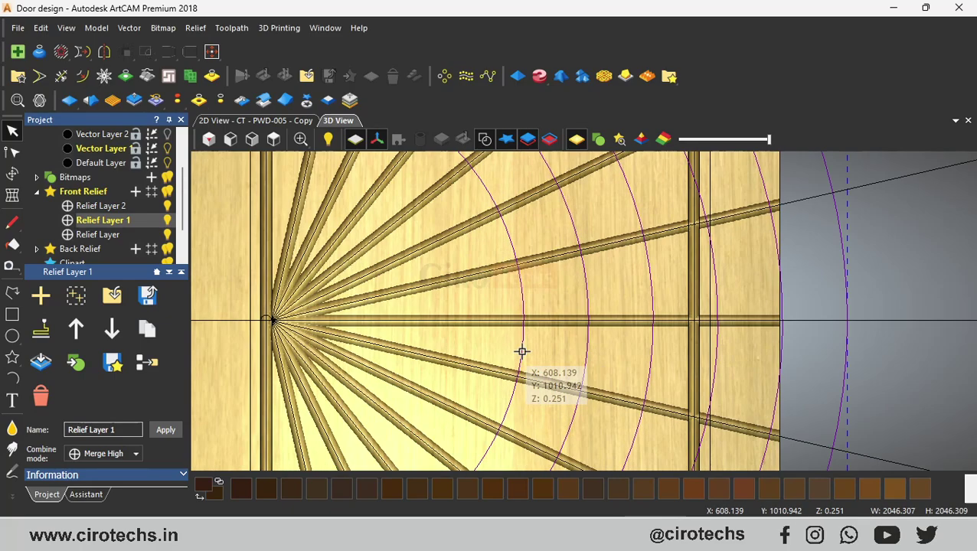
scroll(528, 341, "up", 1)
scroll(403, 349, "down", 3)
scroll(356, 305, "up", 1)
scroll(365, 306, "up", 1)
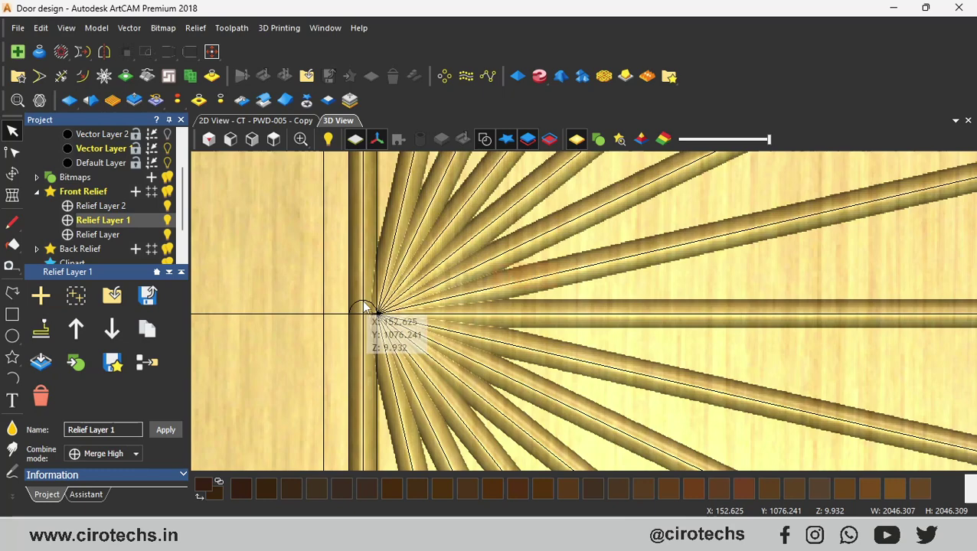
left_click(376, 303)
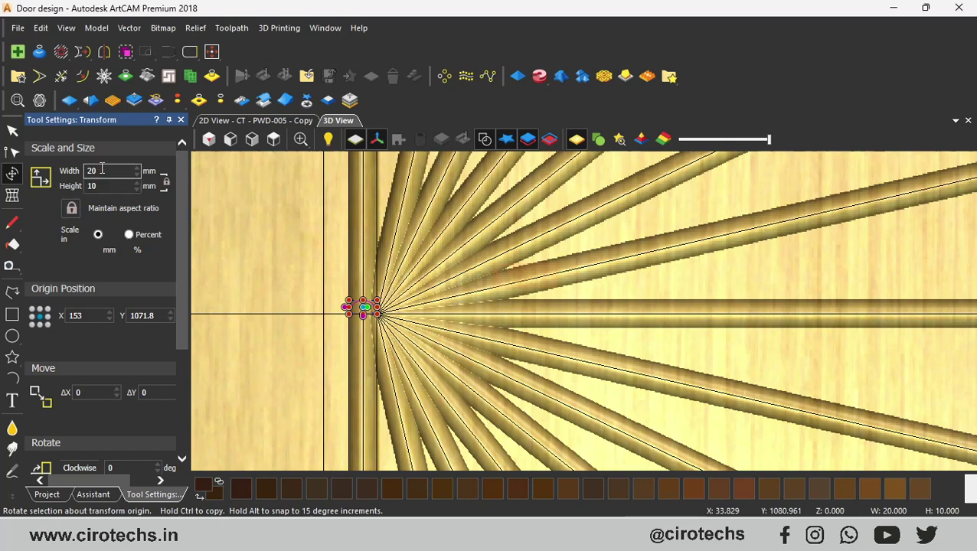
key("Escape")
scroll(253, 265, "down", 4)
scroll(713, 353, "up", 1)
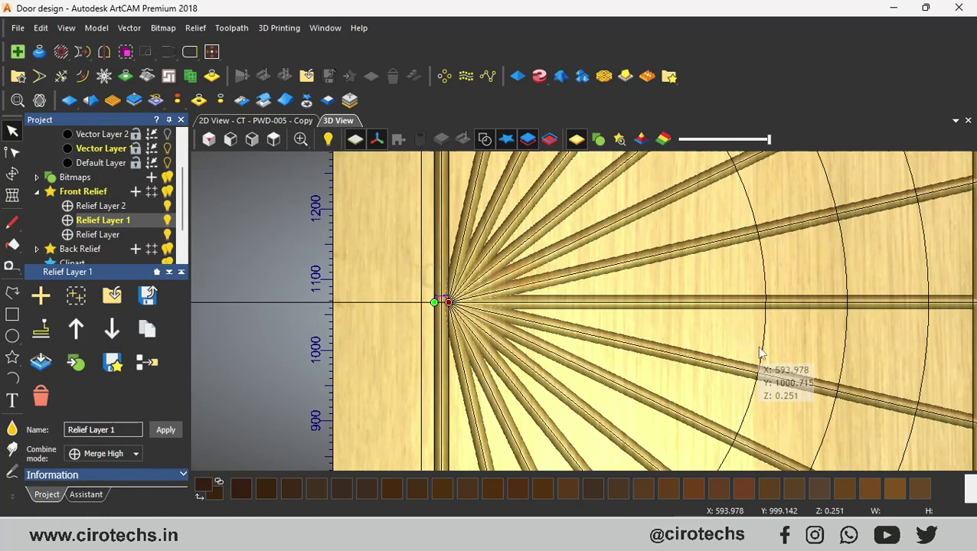
Step: Draw a clockwise start-end-point arc about 29 mm wide and 14 mm high between the first two concentric circles
scroll(798, 334, "up", 1)
left_click(218, 333)
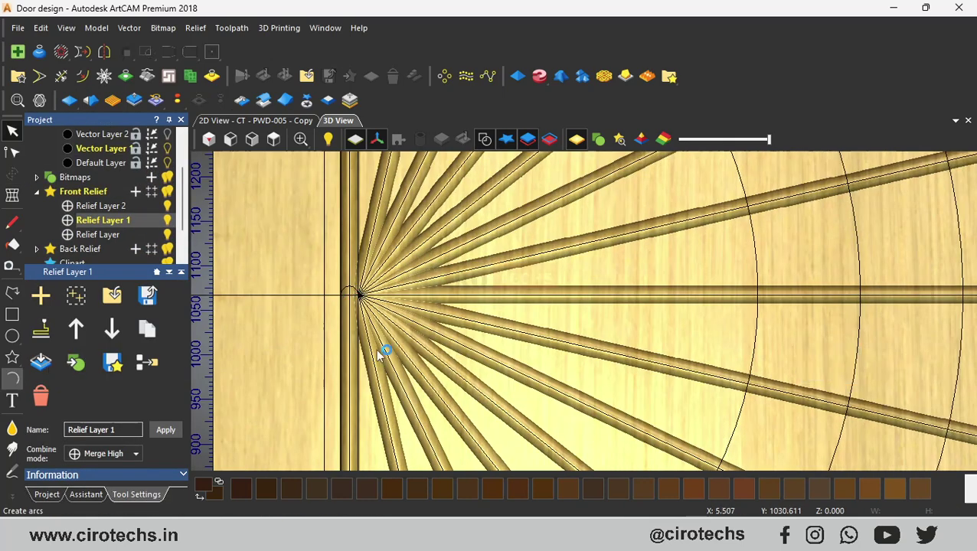
scroll(785, 337, "up", 1)
left_click(782, 339)
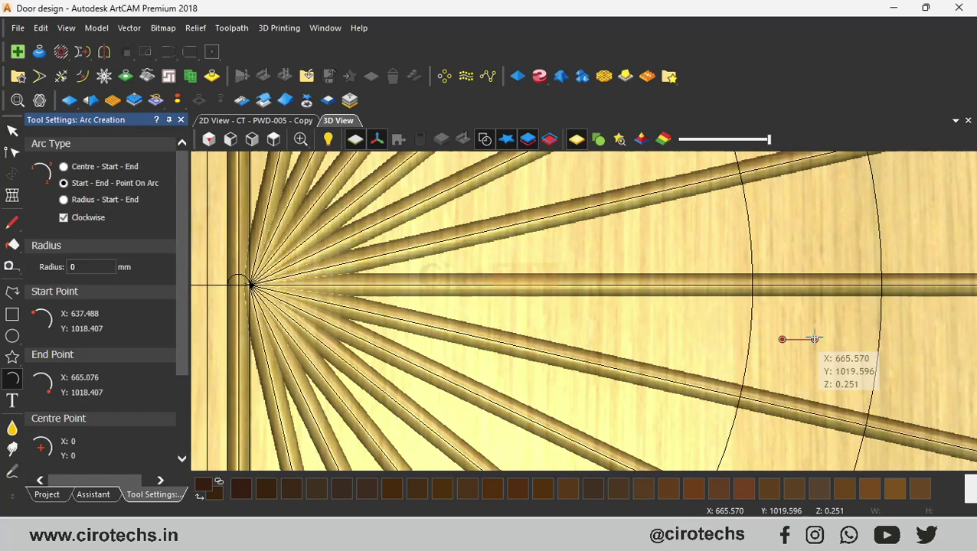
left_click(811, 338)
left_click(804, 326)
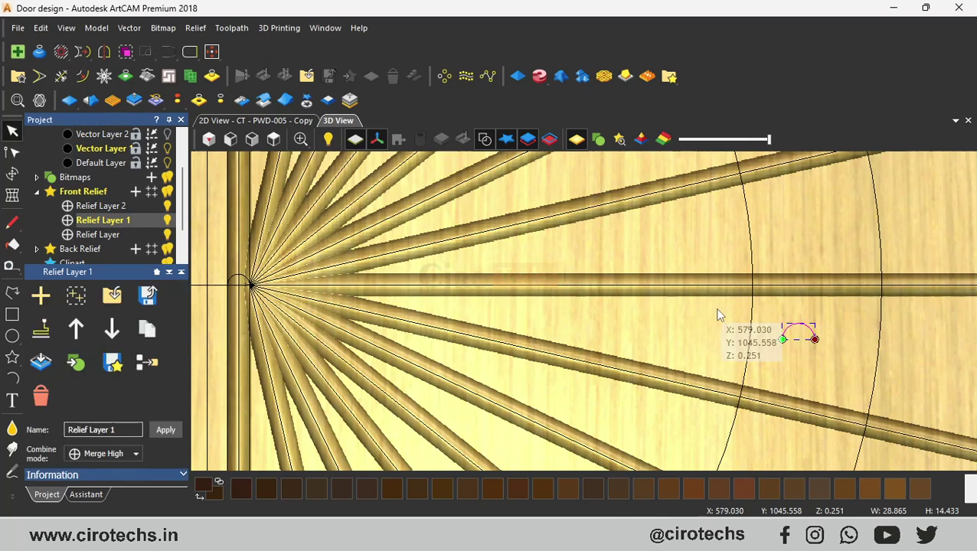
Step: Resize the new arc to 10 mm wide and 5 mm high
key("t")
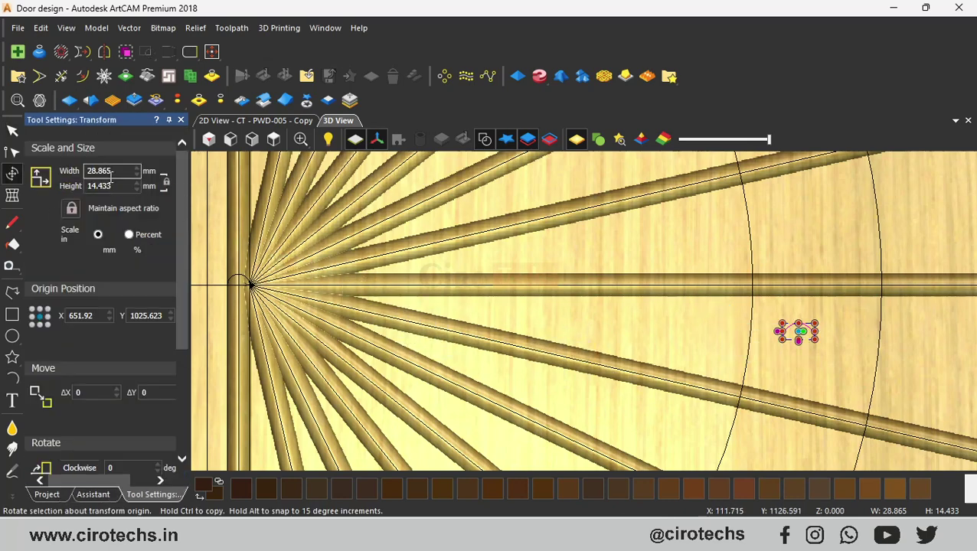
left_click_drag(115, 175, 76, 174)
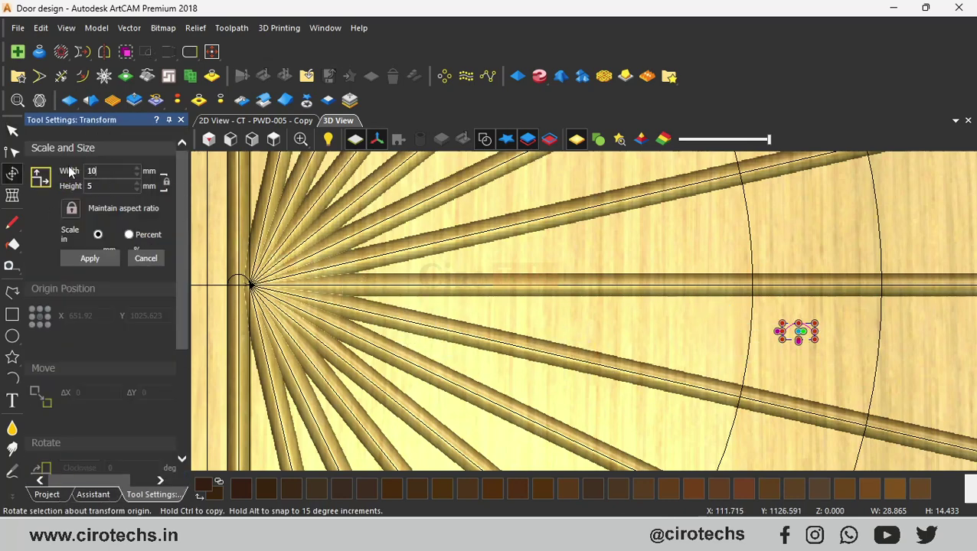
left_click(102, 262)
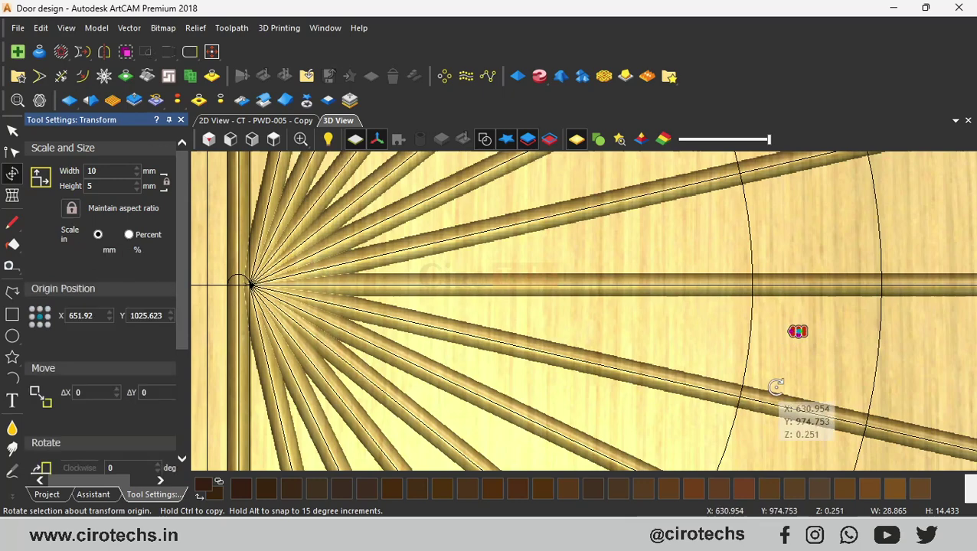
key("Escape")
scroll(782, 331, "down", 2)
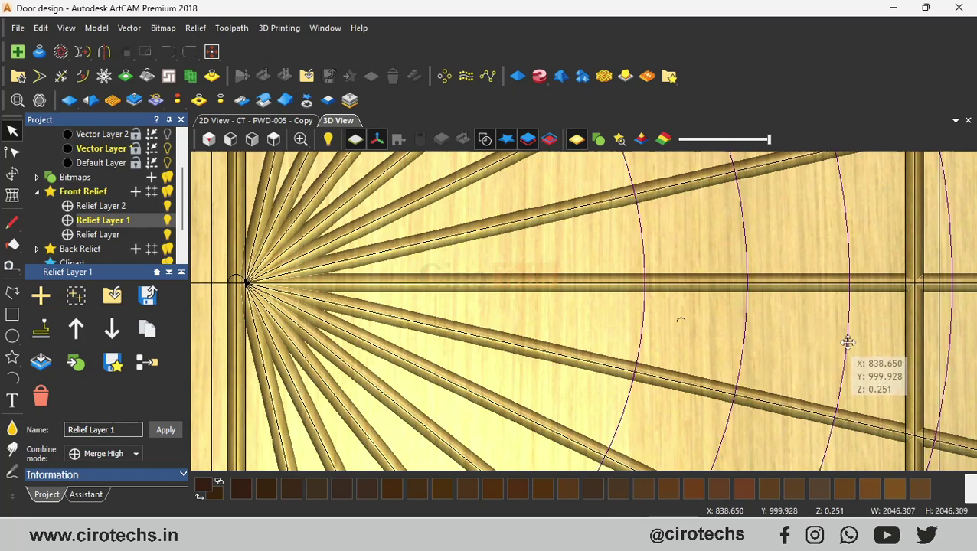
Step: Try to extrude the concentric circles as centrelines with the 10 mm arc as start profile
left_click(539, 76)
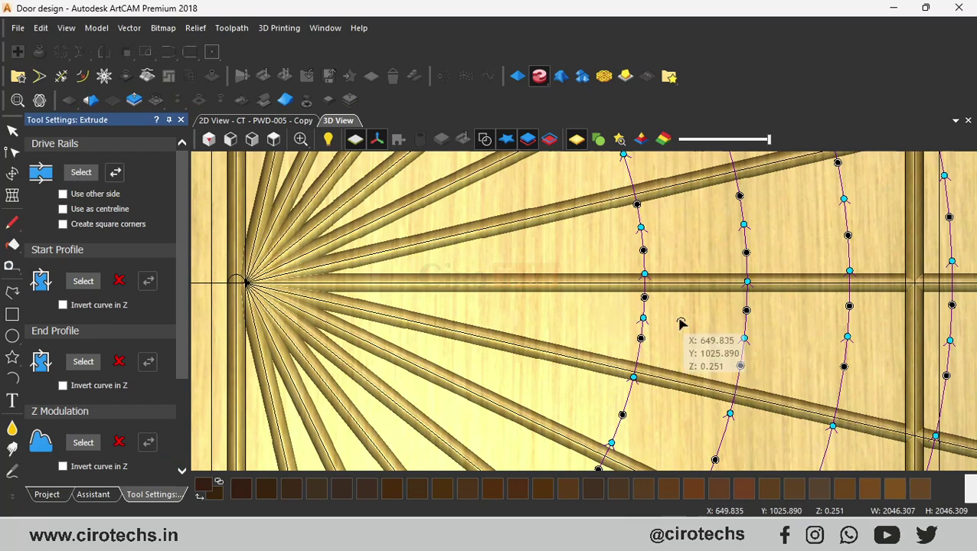
left_click(681, 321)
left_click(83, 281)
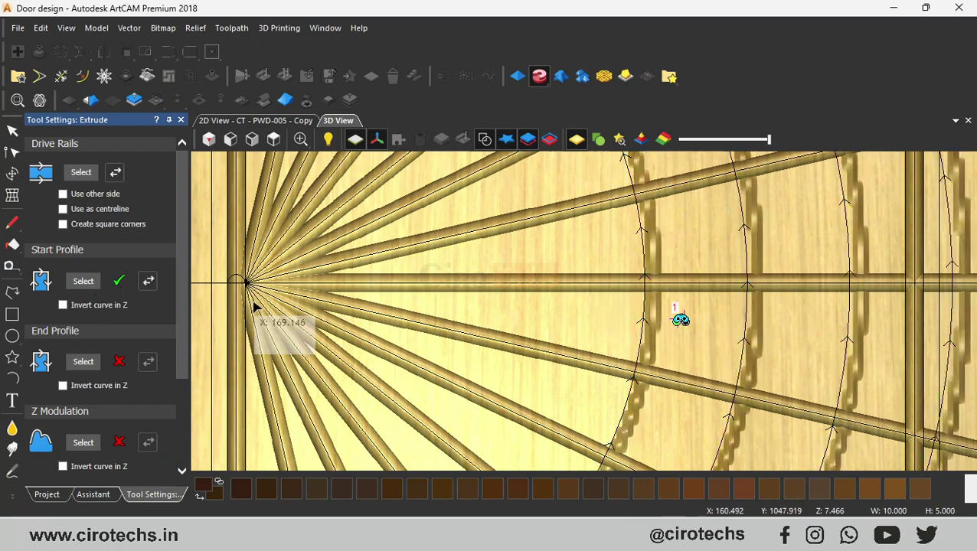
left_click(63, 209)
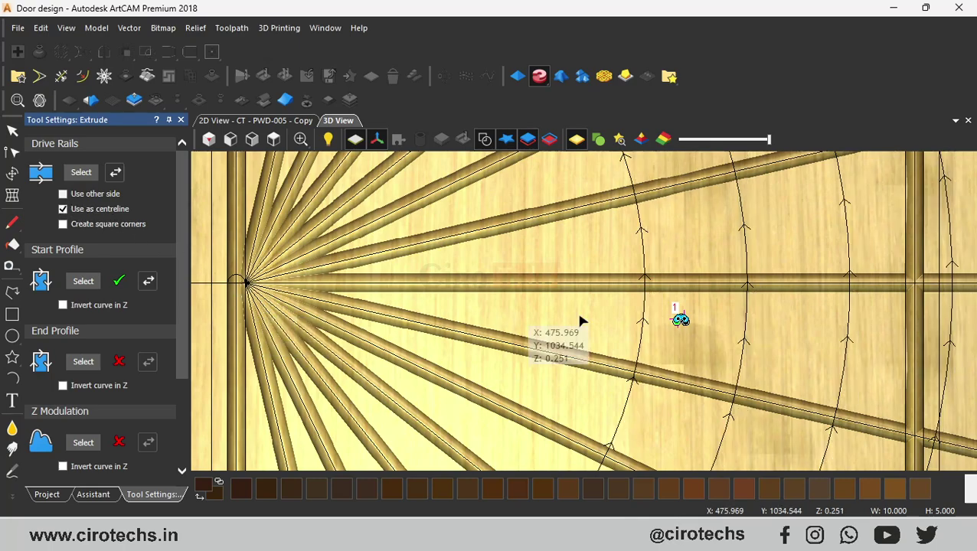
scroll(677, 297, "up", 5)
mouse_move(630, 299)
left_mouse_down()
mouse_move(434, 259)
mouse_move(532, 153)
mouse_move(596, 247)
mouse_move(598, 330)
mouse_move(774, 372)
mouse_move(624, 285)
mouse_move(698, 396)
mouse_move(706, 261)
mouse_move(641, 304)
left_mouse_up()
scroll(641, 304, "down", 2)
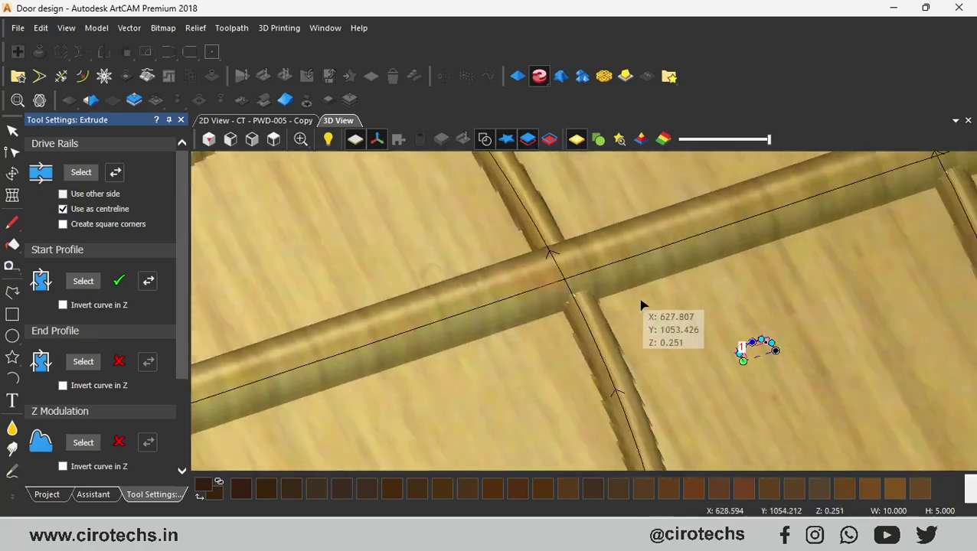
key("Escape")
key("ctrl+z")
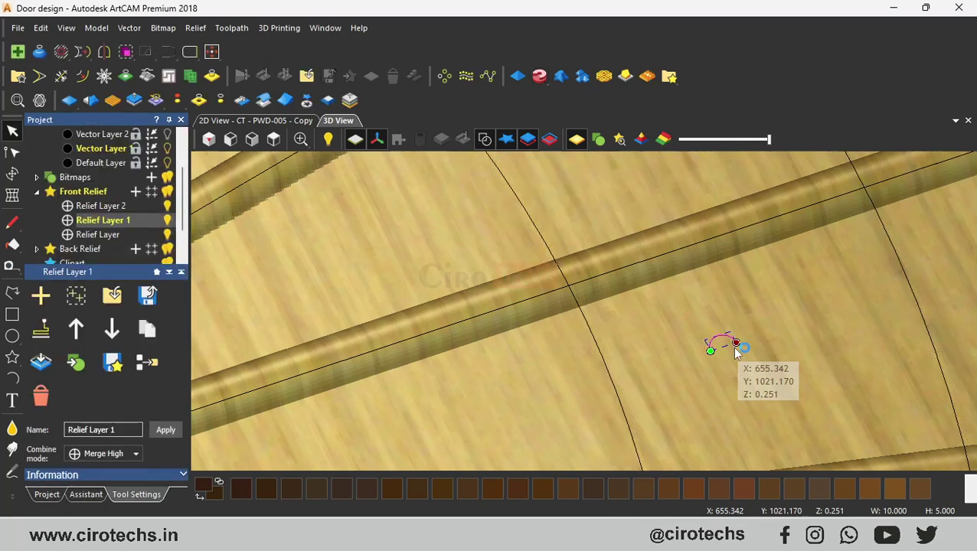
Step: Resize the small arc profile between the first two concentric circles to 15 mm wide and 7.5 mm high
left_click(714, 342)
double_click(107, 171)
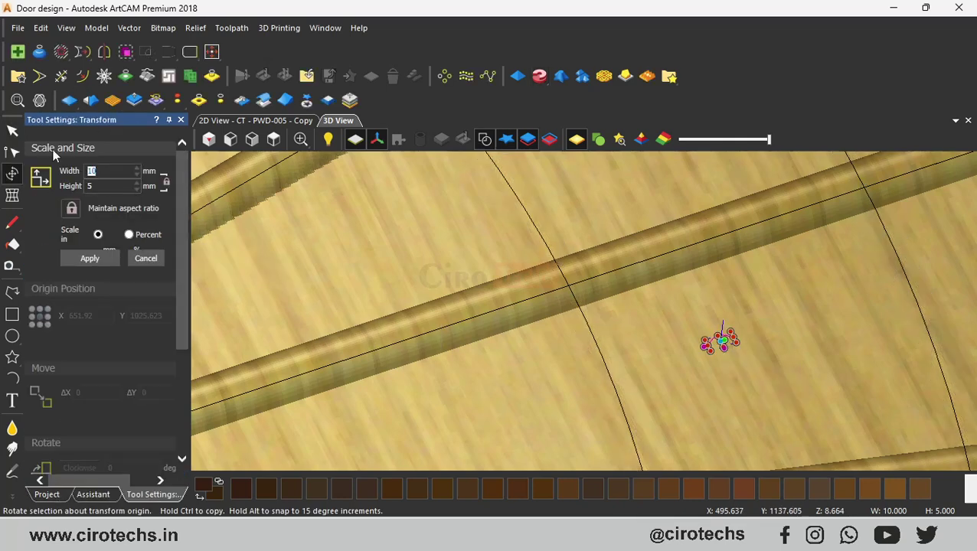
left_click(97, 258)
key("Escape")
scroll(595, 382, "down", 2)
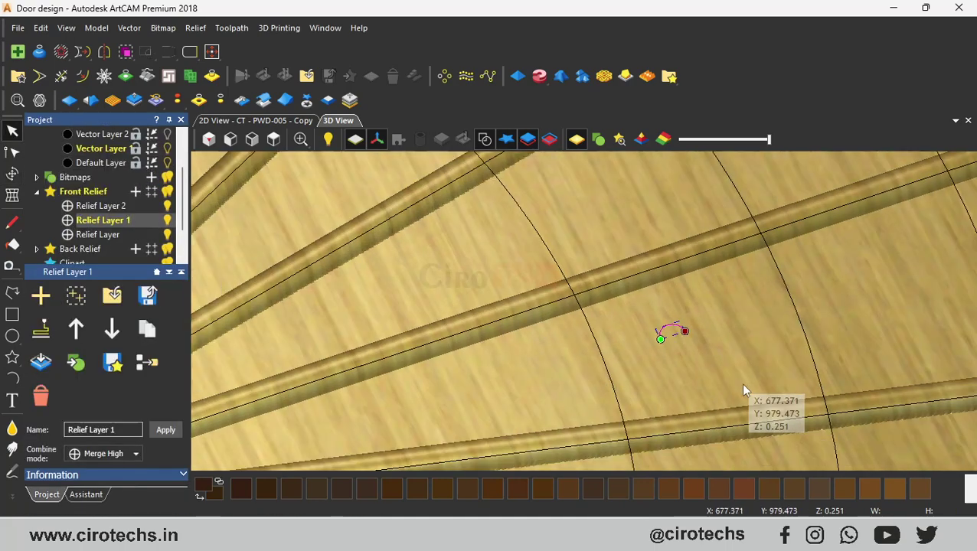
scroll(743, 387, "down", 1)
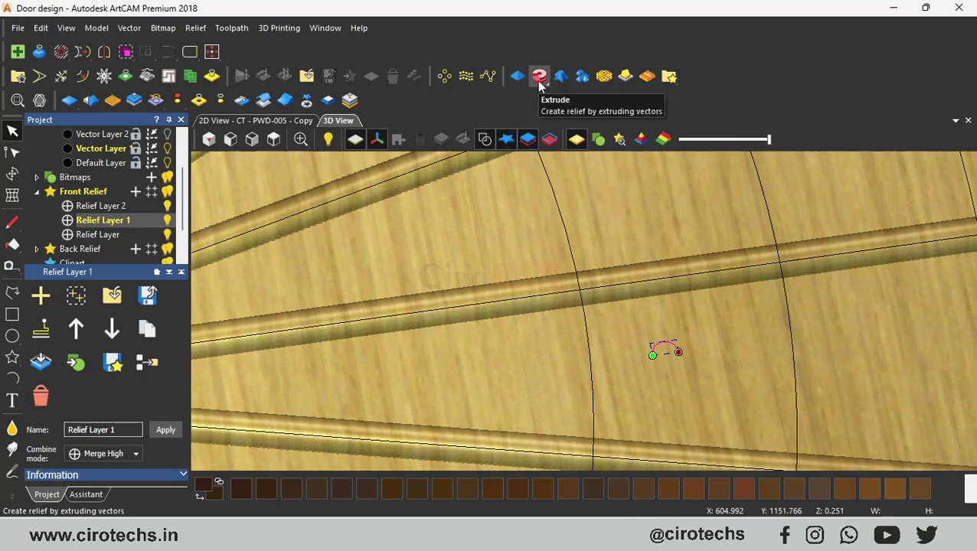
Step: Extrude the concentric circles as centrelines on Relief Layer 1, using the 15 mm arc as start profile
left_click(620, 284)
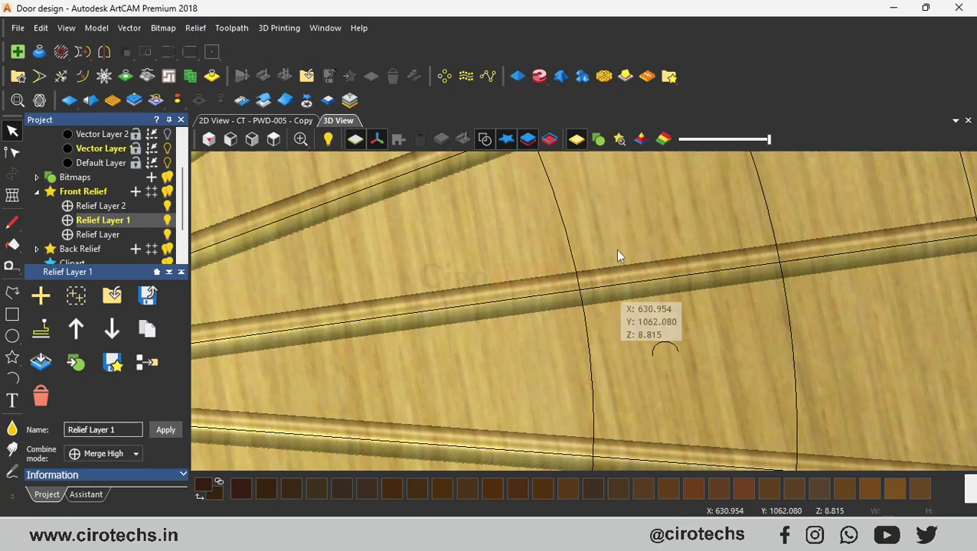
left_click(565, 226)
scroll(654, 328, "down", 3)
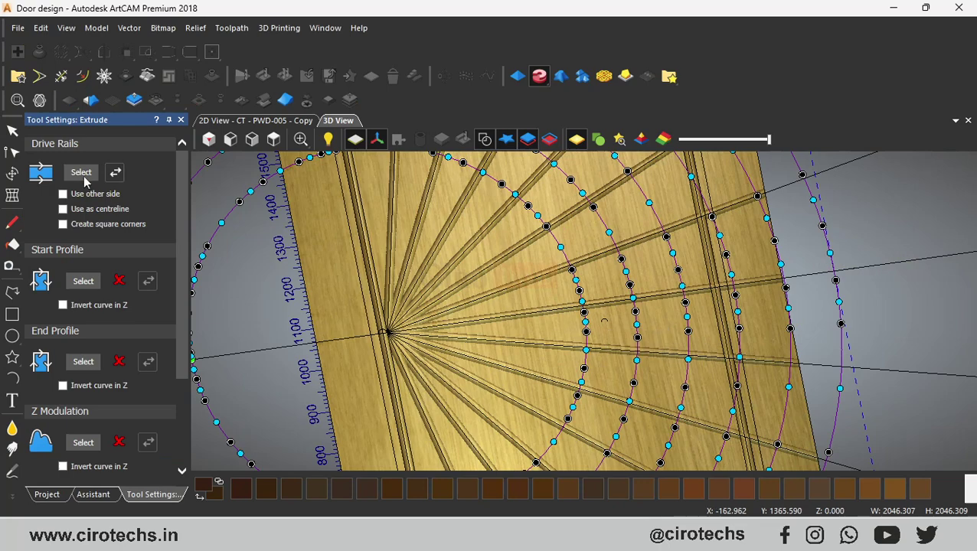
left_click(80, 175)
scroll(597, 318, "up", 3)
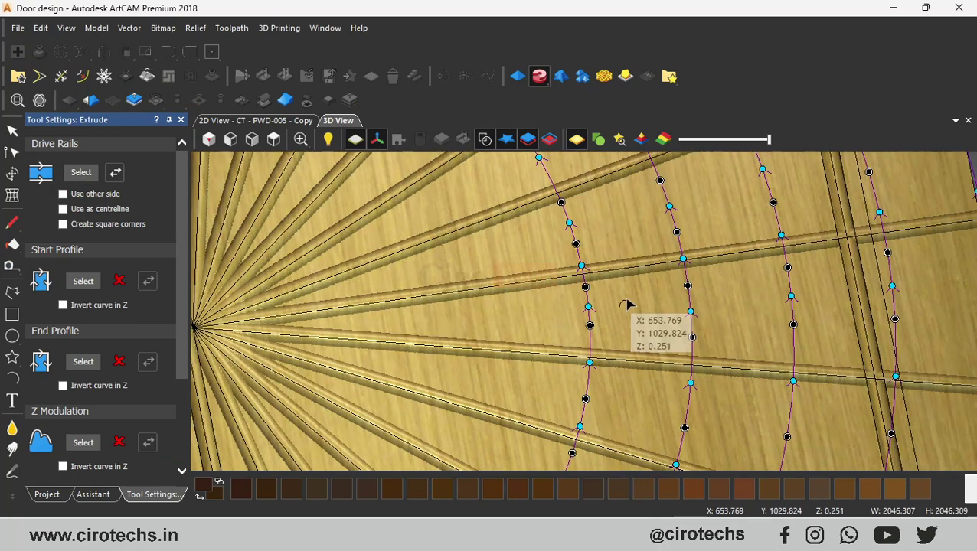
left_click(85, 282)
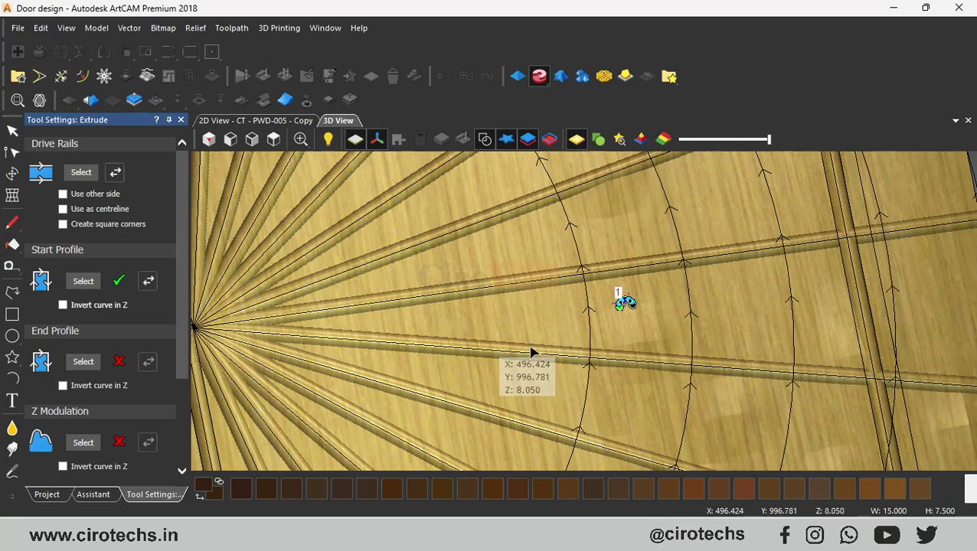
left_click(64, 209)
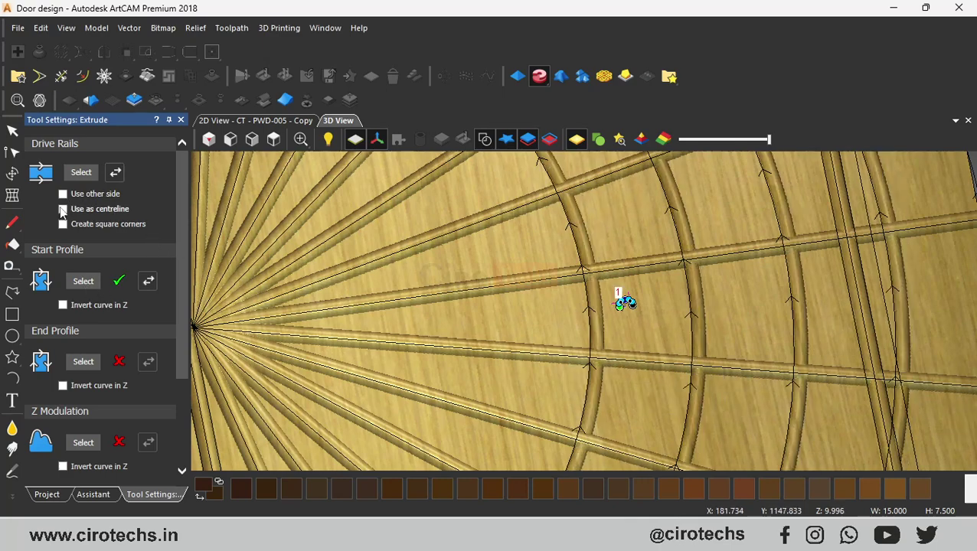
Step: Examine the crossings of the extruded arcs and radial ribs up close and from straight above, and leave the Extrude tool
scroll(644, 378, "up", 2)
scroll(645, 379, "down", 3)
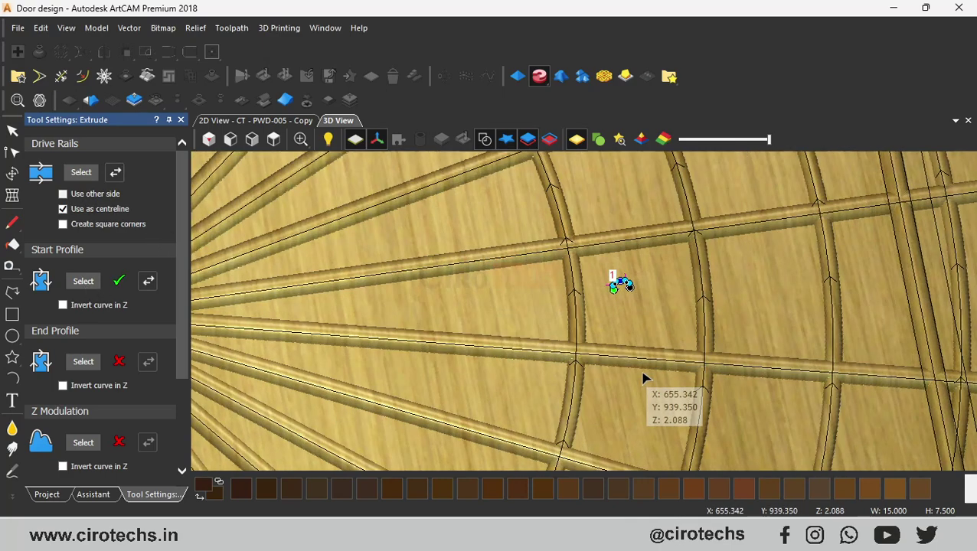
scroll(549, 337, "up", 3)
scroll(550, 337, "up", 4)
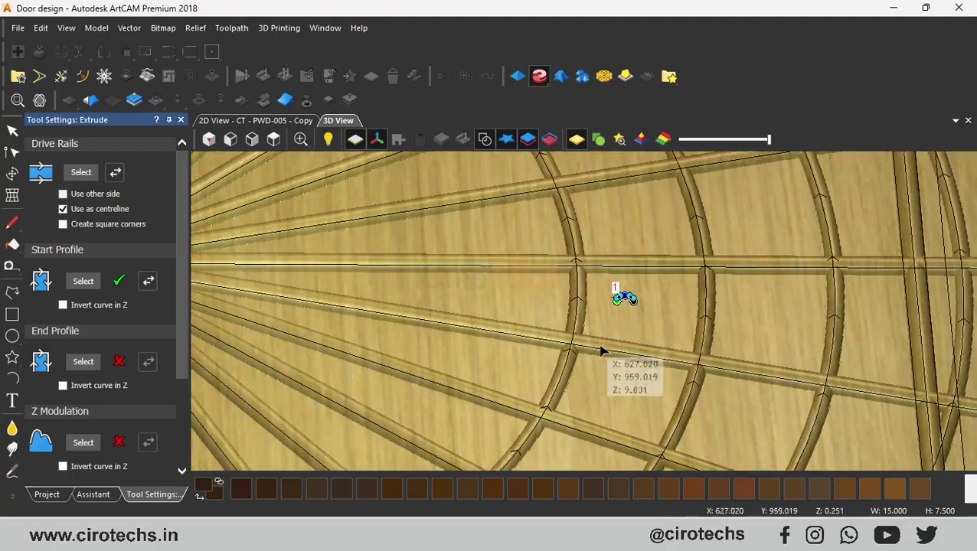
scroll(532, 352, "up", 3)
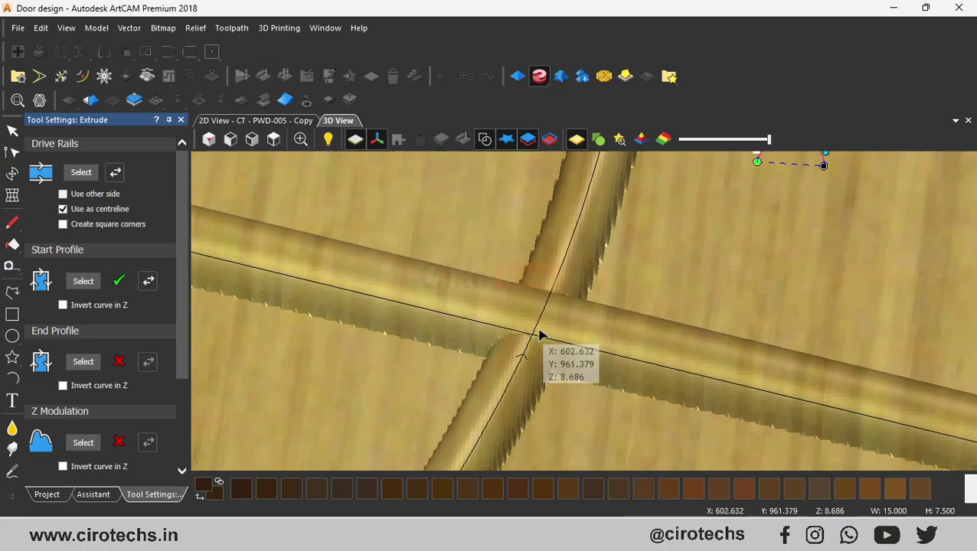
scroll(630, 354, "down", 4)
scroll(636, 347, "down", 5)
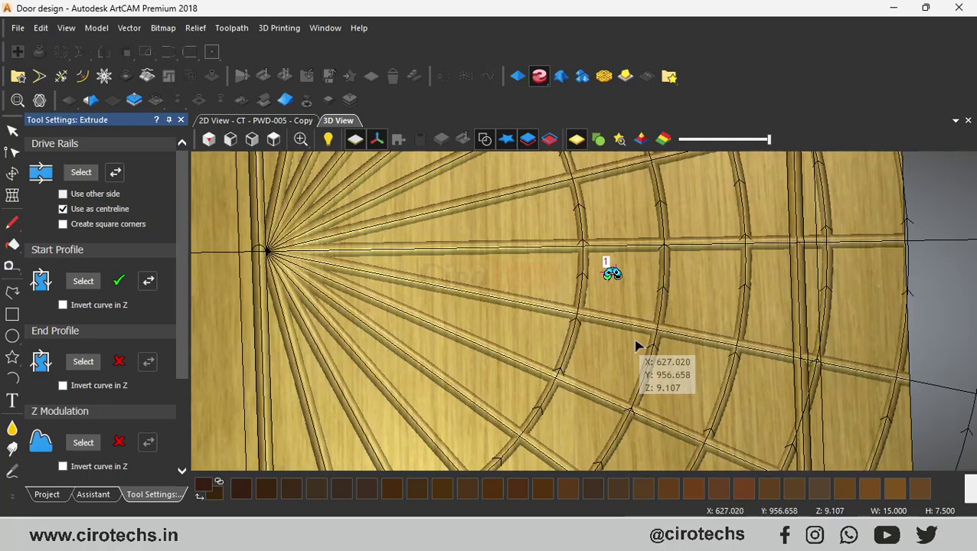
scroll(643, 349, "down", 2)
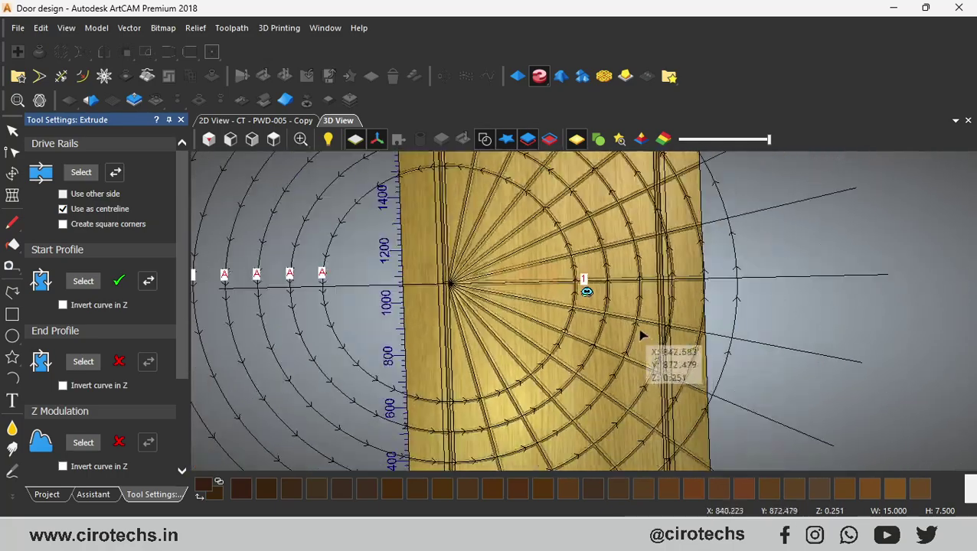
scroll(550, 295, "up", 7)
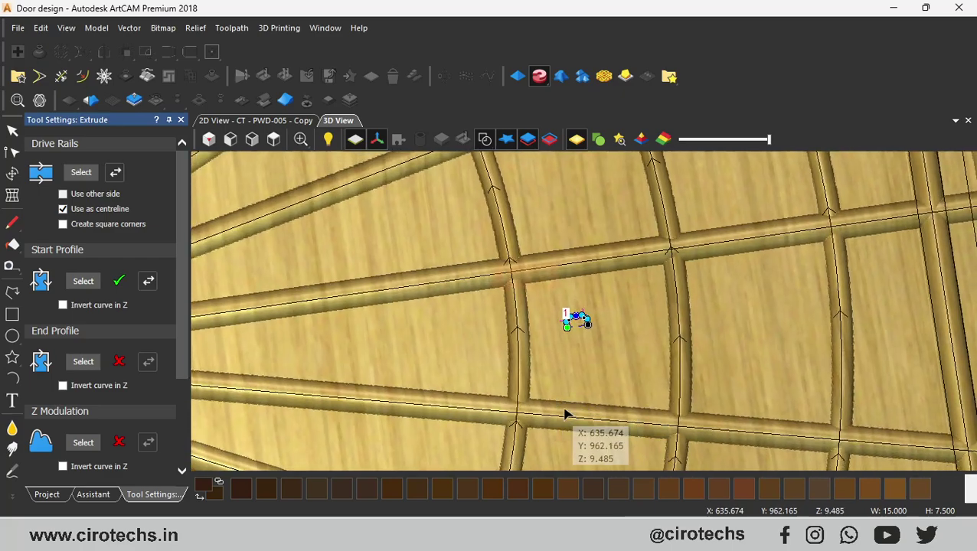
scroll(523, 288, "up", 4)
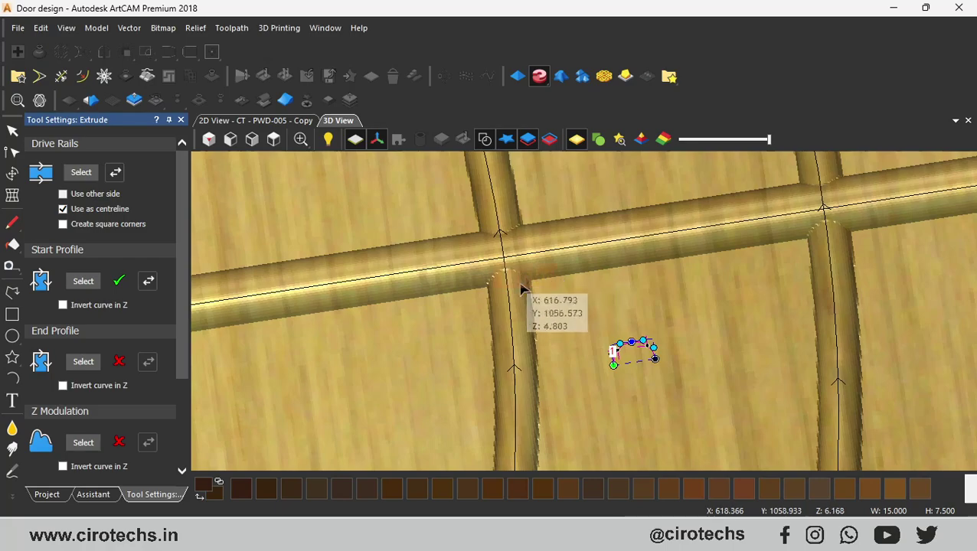
scroll(529, 297, "down", 7)
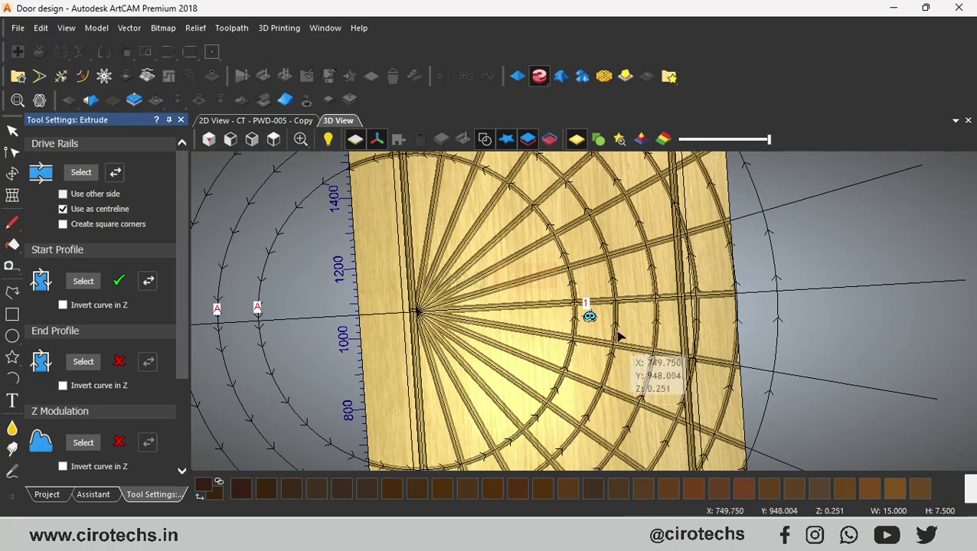
left_click(273, 139)
scroll(579, 370, "up", 3)
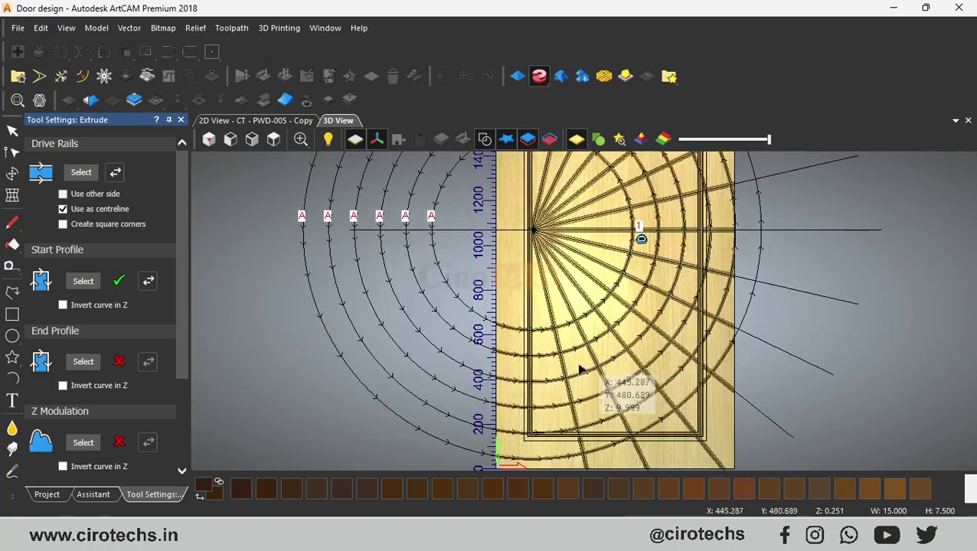
scroll(119, 453, "down", 3)
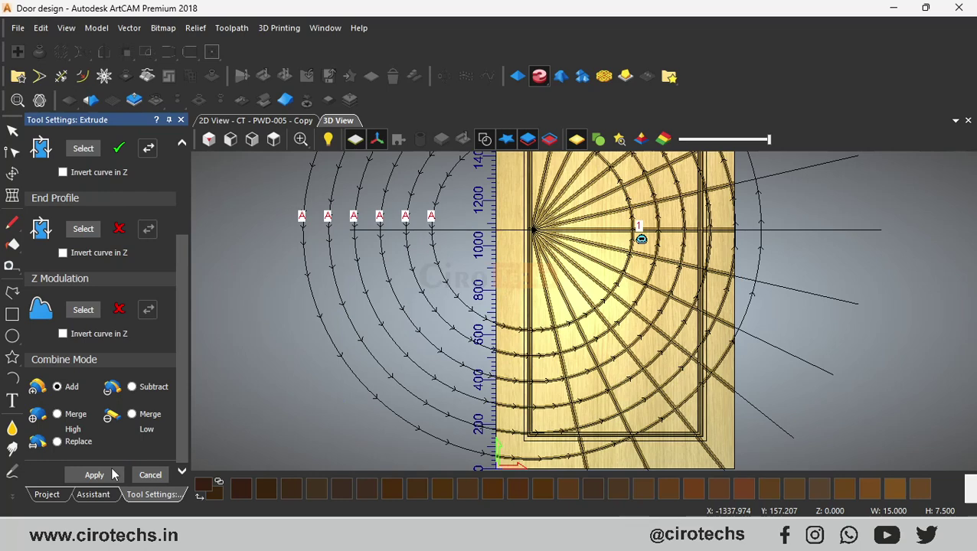
left_click(157, 475)
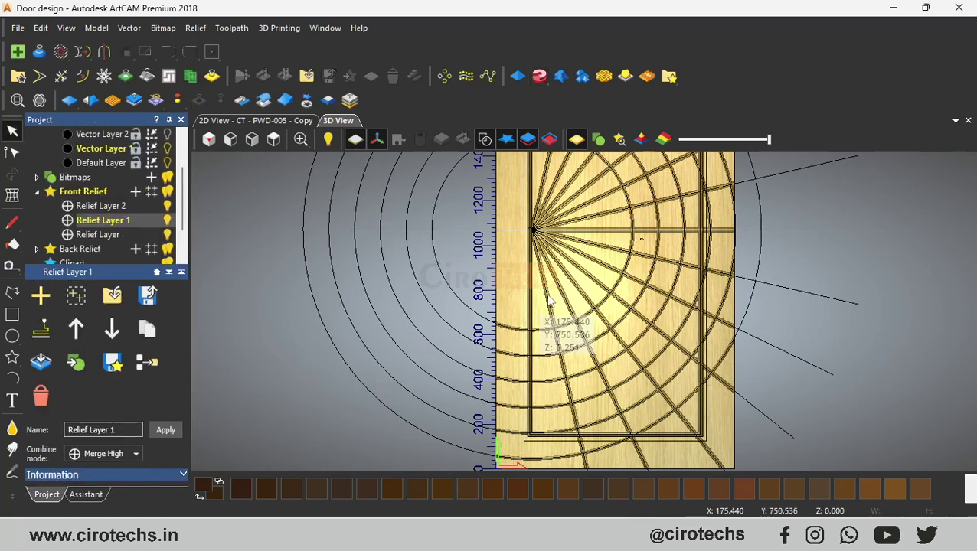
Step: Zero the concentric arcs on Relief Layer 1 outside the frame's middle rectangle vector
scroll(536, 339, "up", 2)
scroll(536, 340, "down", 4)
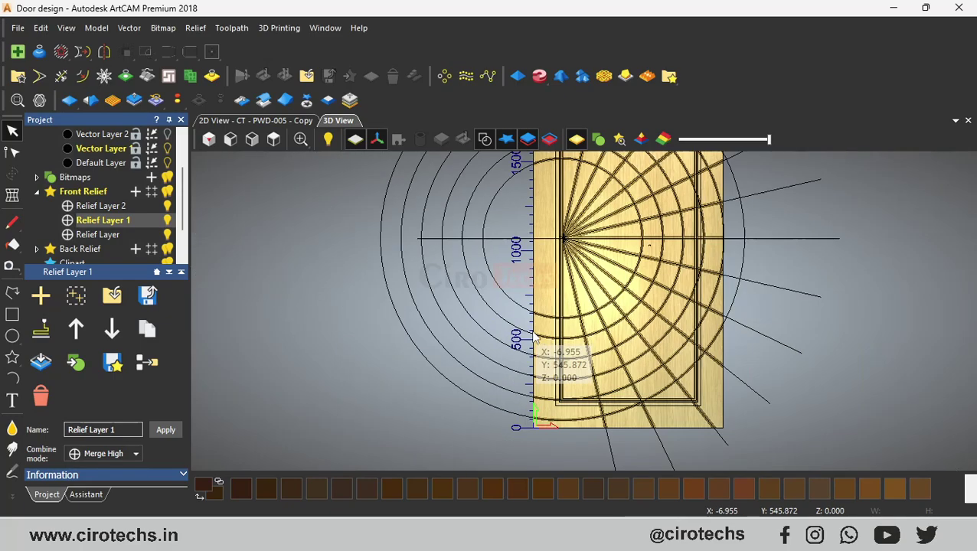
scroll(566, 203, "up", 5)
scroll(535, 224, "up", 3)
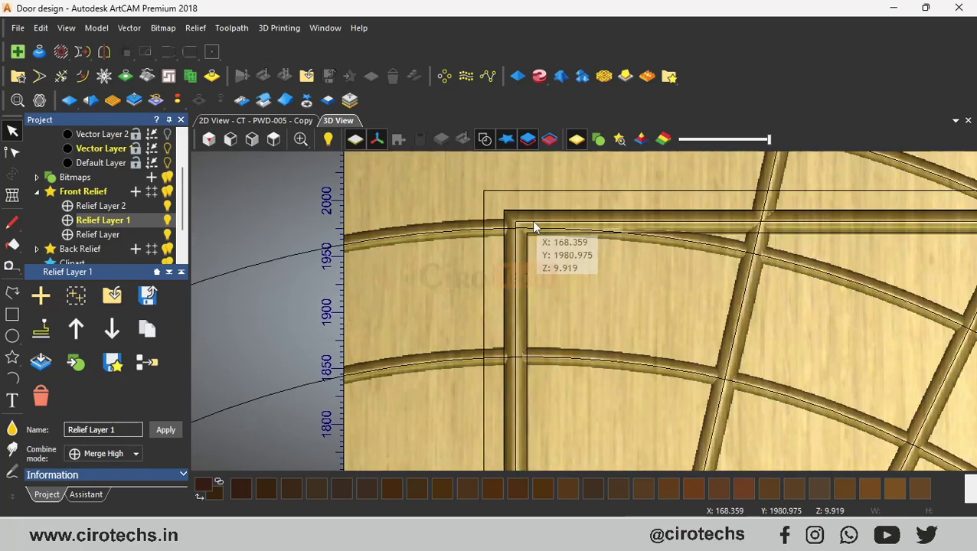
left_click(534, 224)
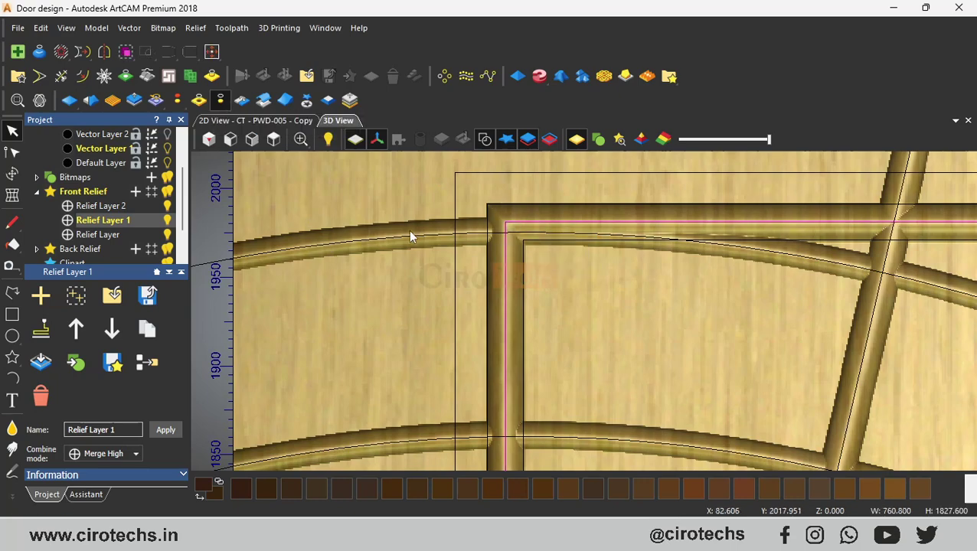
scroll(447, 225, "down", 1)
scroll(448, 222, "down", 3)
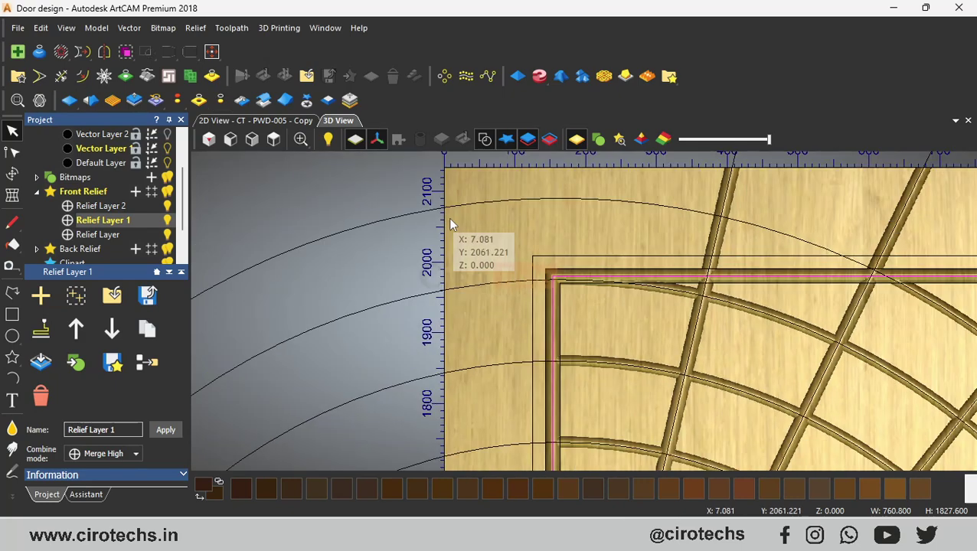
scroll(463, 173, "down", 2)
scroll(648, 313, "up", 2)
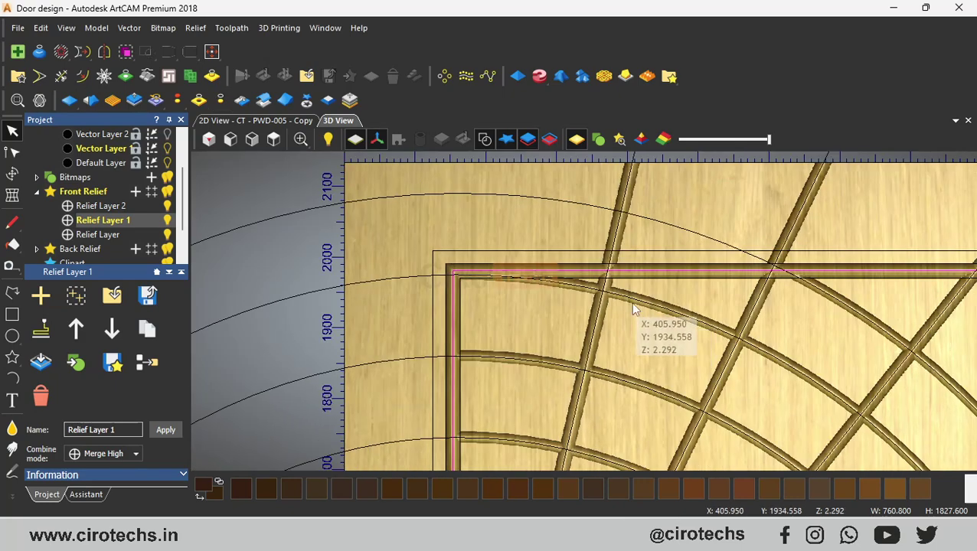
scroll(630, 302, "down", 1)
scroll(623, 284, "down", 2)
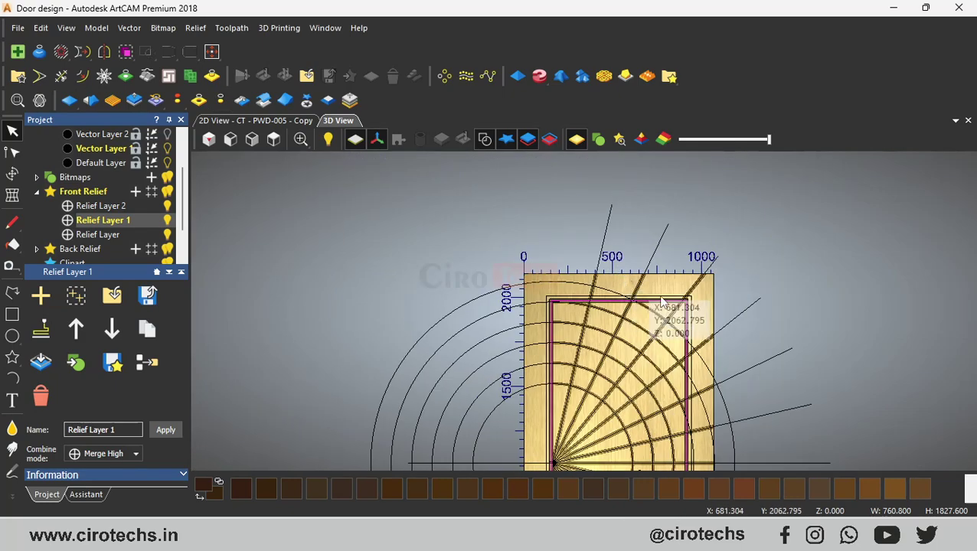
Step: Zero the radial ribs on Relief Layer 2 outside the same frame rectangle and deselect the vector
left_click(96, 204)
scroll(657, 359, "up", 2)
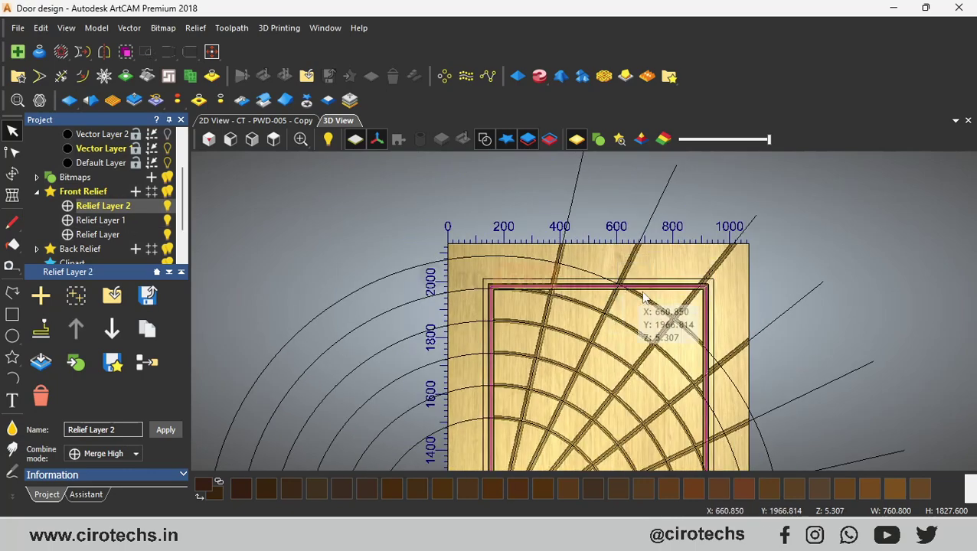
scroll(513, 276, "up", 3)
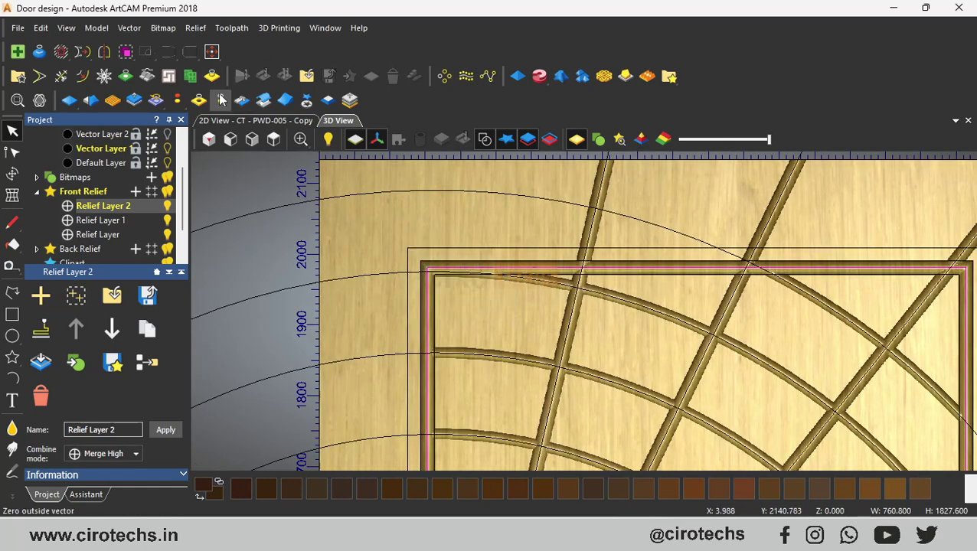
scroll(678, 264, "down", 5)
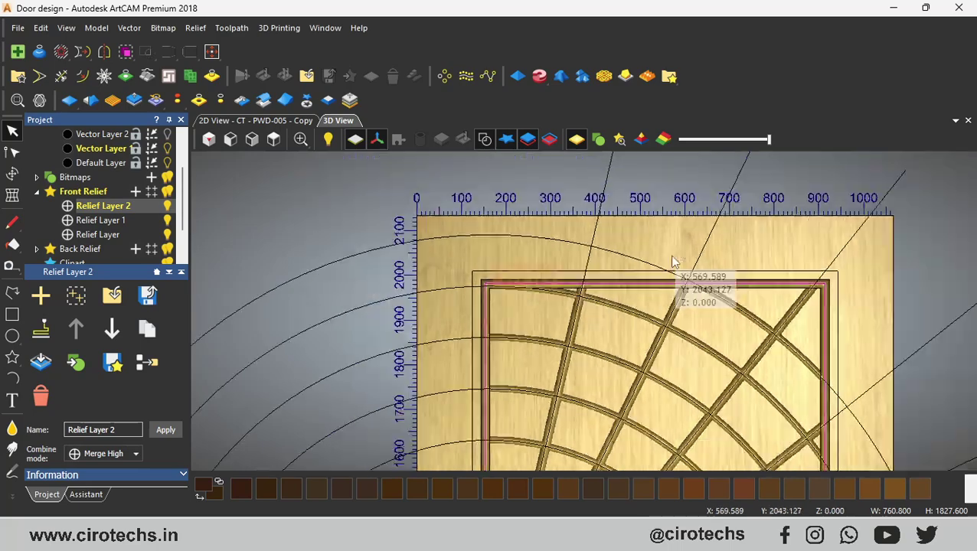
scroll(643, 398, "up", 5)
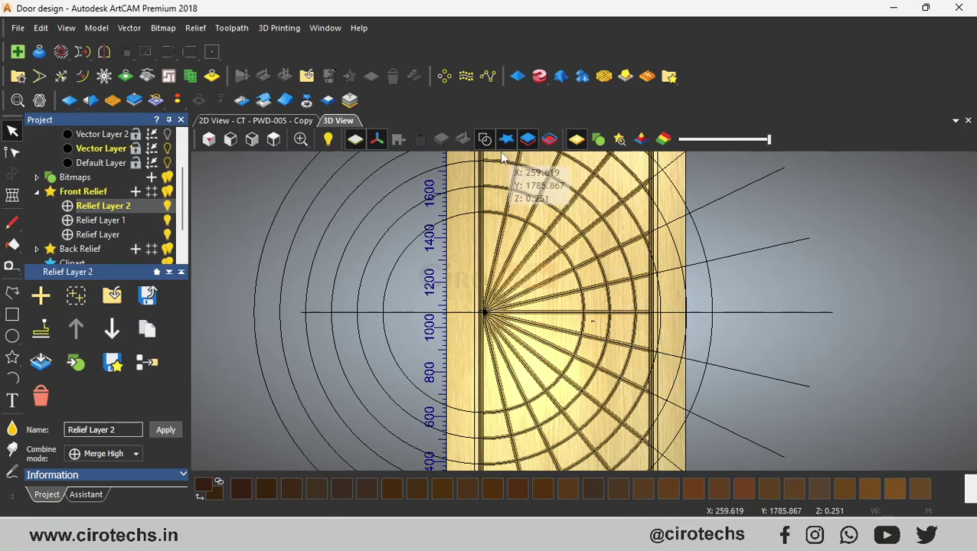
scroll(567, 359, "down", 2)
scroll(582, 228, "up", 4)
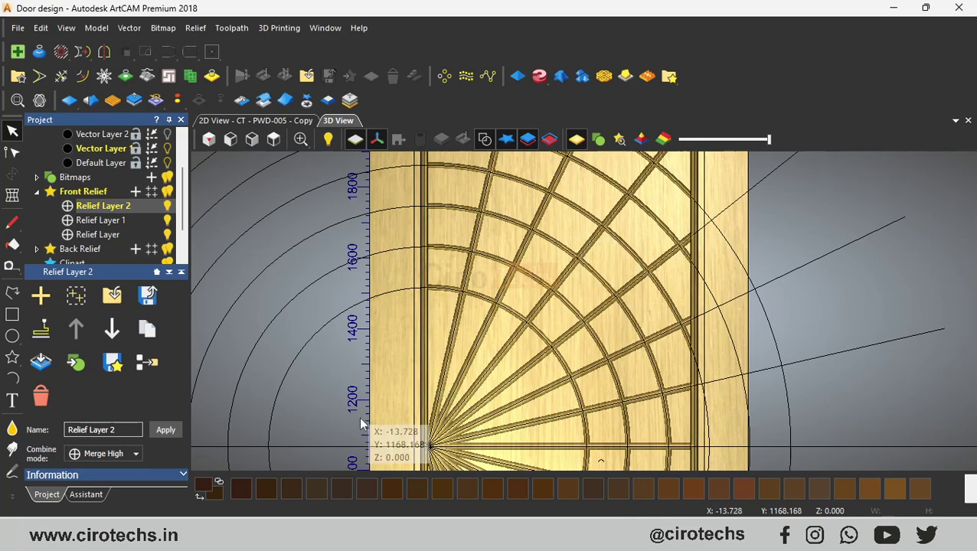
scroll(609, 314, "down", 2)
scroll(564, 302, "up", 4)
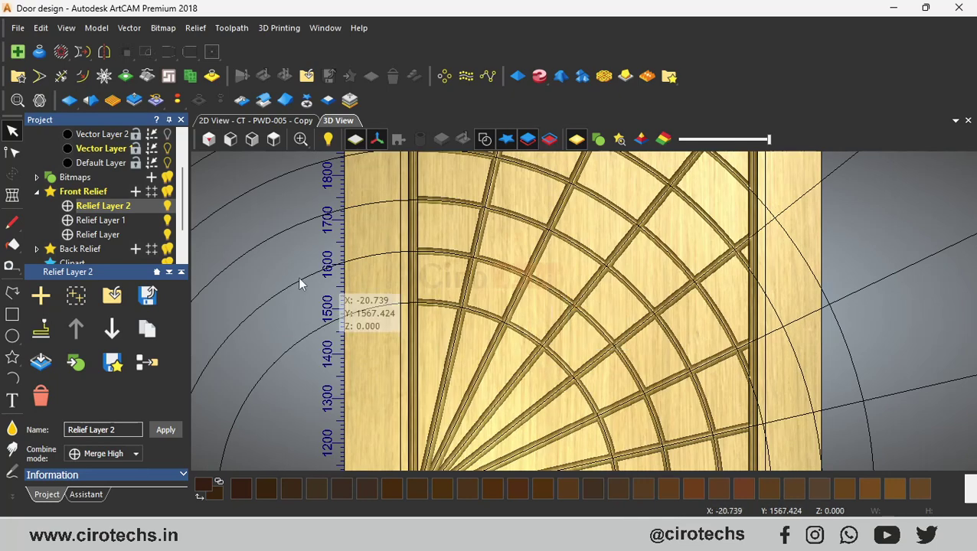
Step: Add a new relief layer to the front relief and show the small circles around the fan centre from Vector Layer 2
left_click(136, 192)
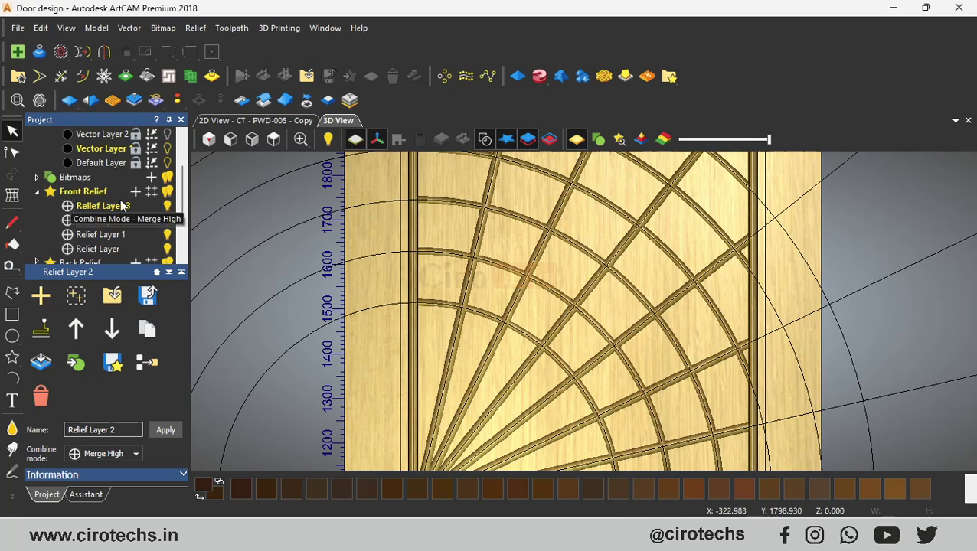
scroll(168, 177, "up", 2)
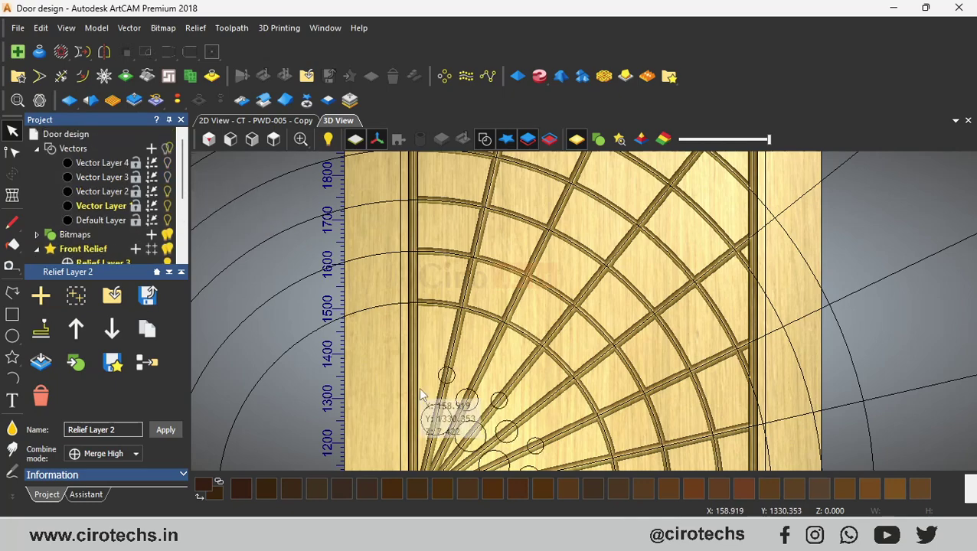
scroll(420, 395, "down", 3)
scroll(490, 413, "up", 3)
scroll(550, 354, "down", 1)
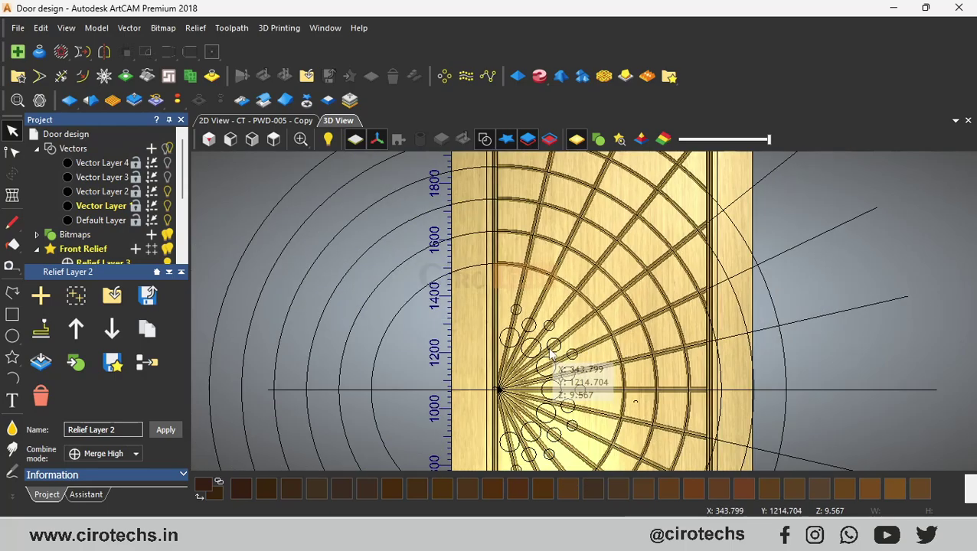
scroll(549, 353, "down", 3)
scroll(536, 337, "up", 3)
scroll(528, 329, "down", 1)
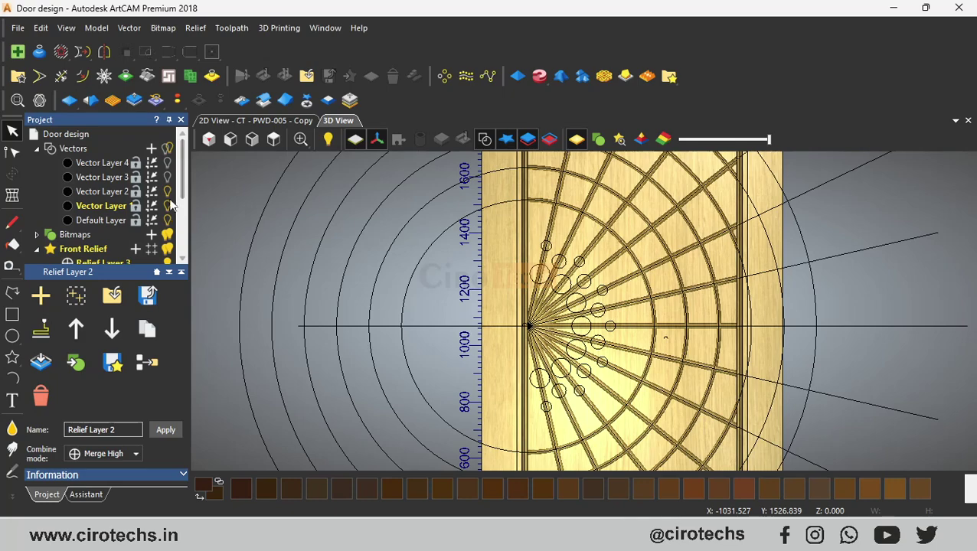
Step: Hide the small circles on Vector Layer 2 and show the dense radial lines on Vector Layer 4
left_click(168, 191)
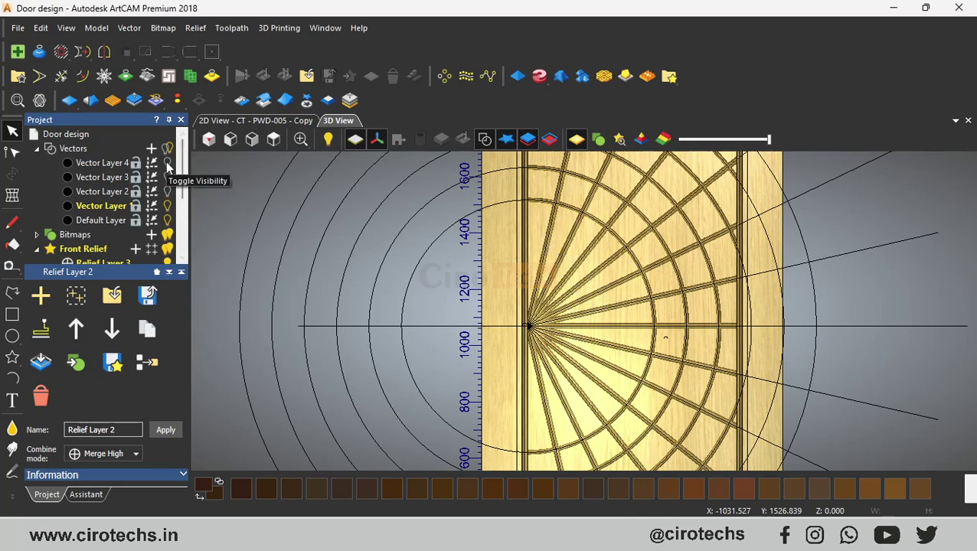
left_click(167, 165)
scroll(702, 327, "down", 2)
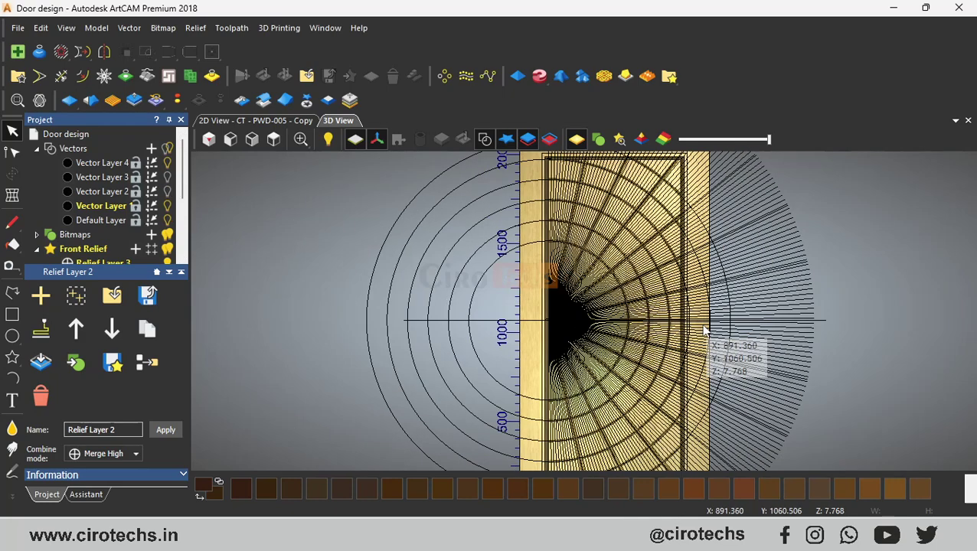
left_click(757, 242)
scroll(674, 379, "up", 3)
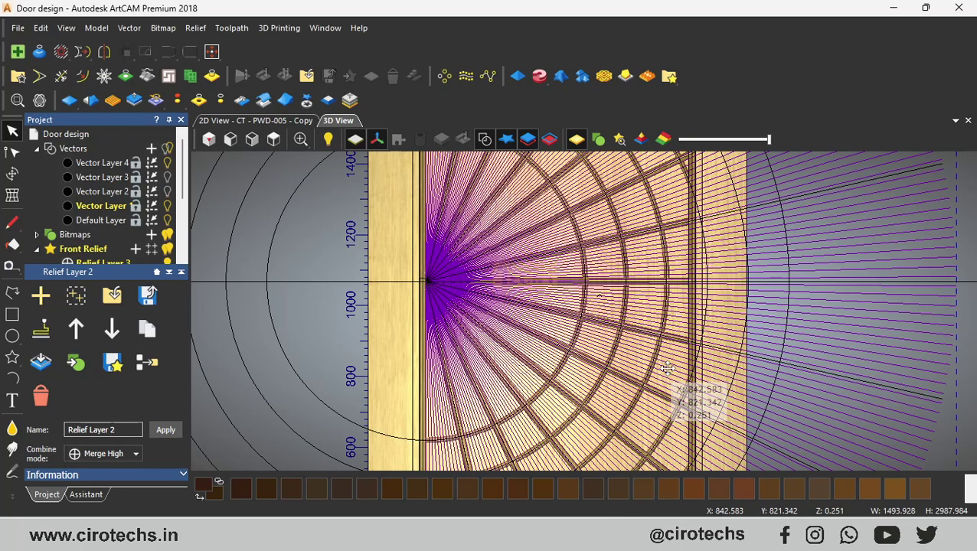
scroll(571, 352, "up", 2)
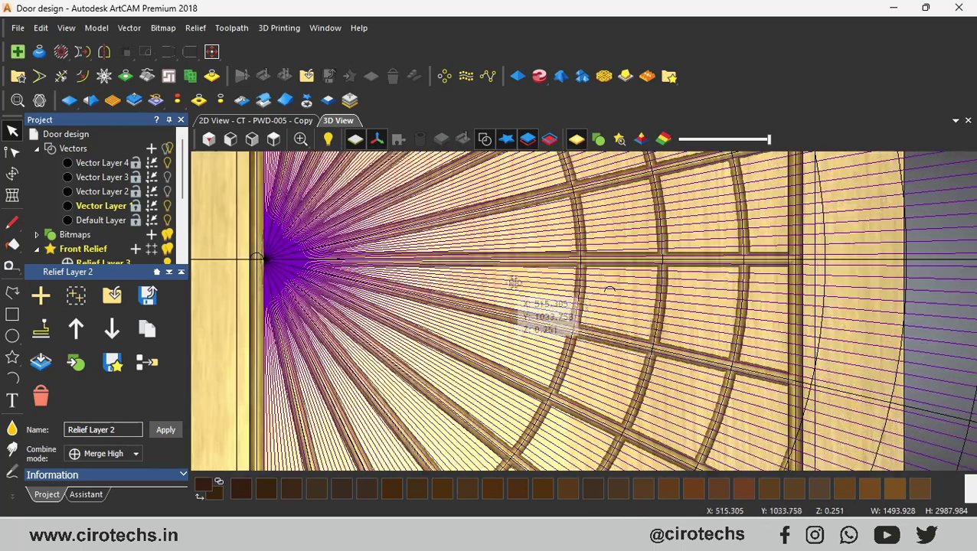
scroll(486, 284, "down", 1)
scroll(562, 268, "down", 2)
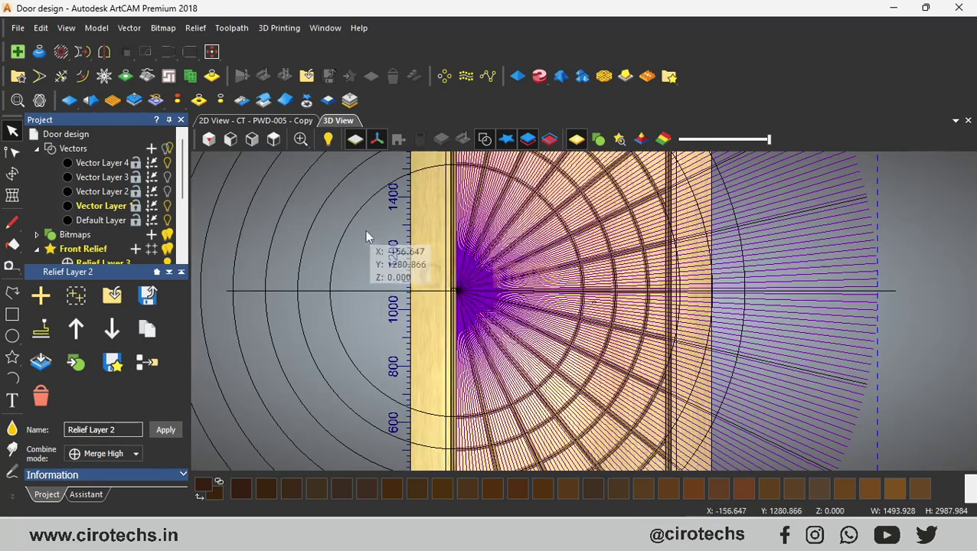
left_click(375, 277)
Step: Copy the small half-round profile arc just below the original and scale the copy to 10 mm wide and 5 mm high
scroll(620, 314, "up", 3)
scroll(578, 299, "up", 4)
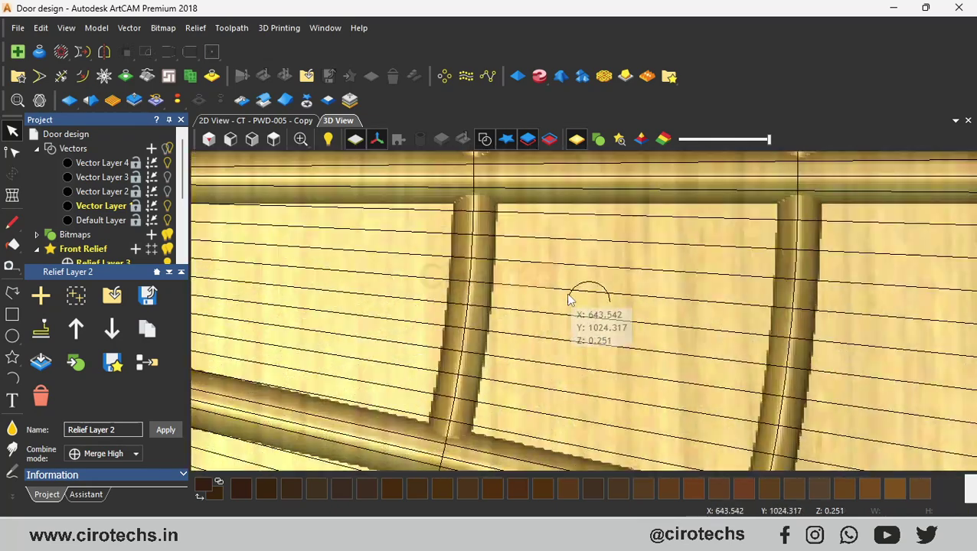
left_click_drag(567, 296, 566, 342)
left_click_drag(108, 171, 55, 169)
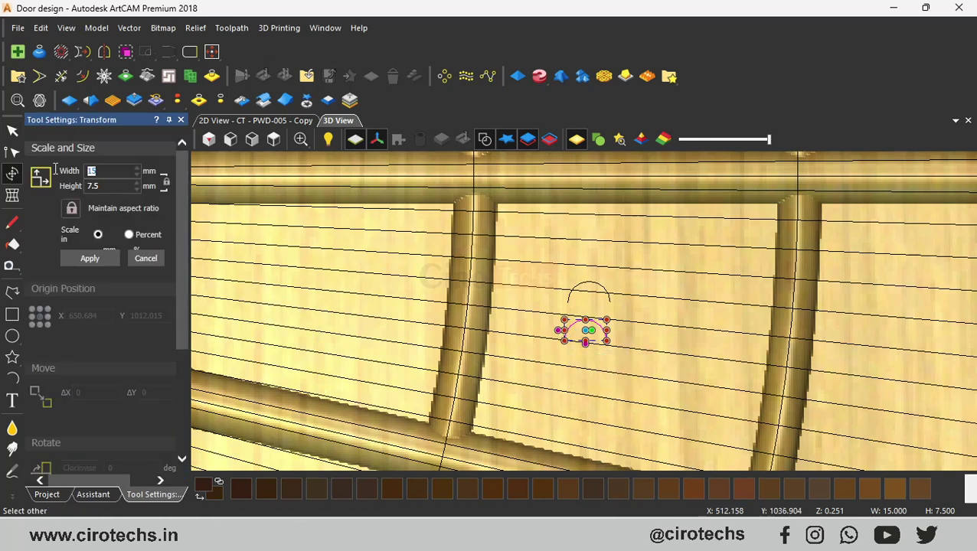
left_click(84, 259)
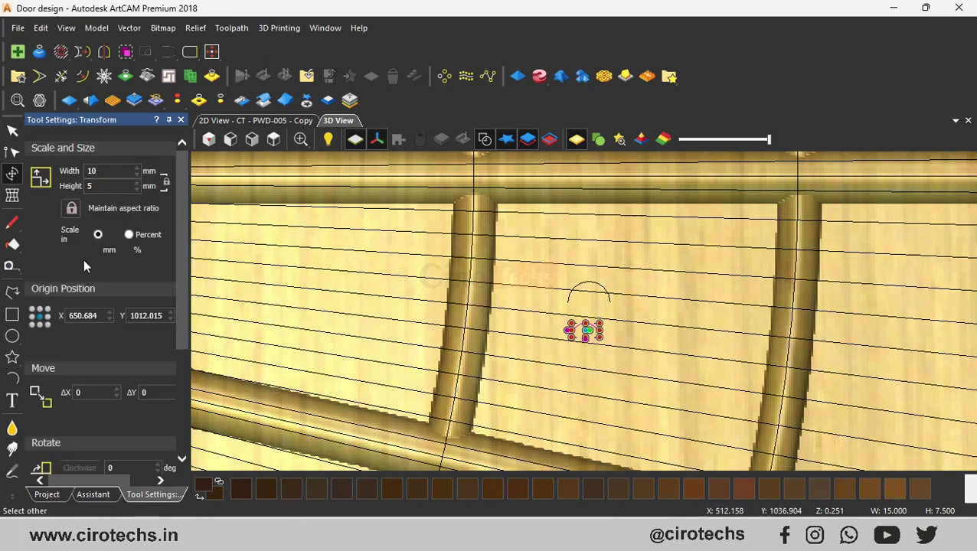
Step: Extrude the dense radial lines as centreline drive rails, using the 10 mm wide half-round arc as start profile
scroll(622, 329, "down", 6)
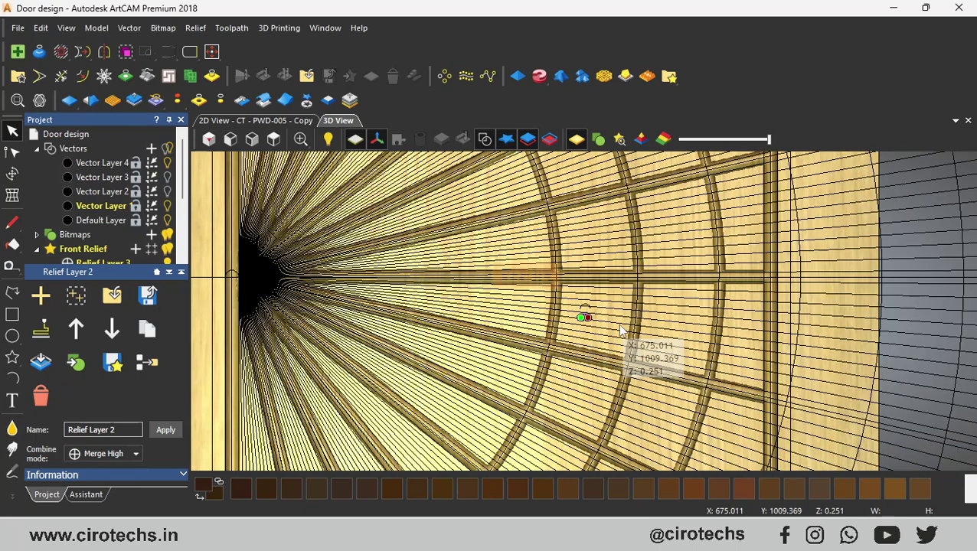
left_click(895, 344)
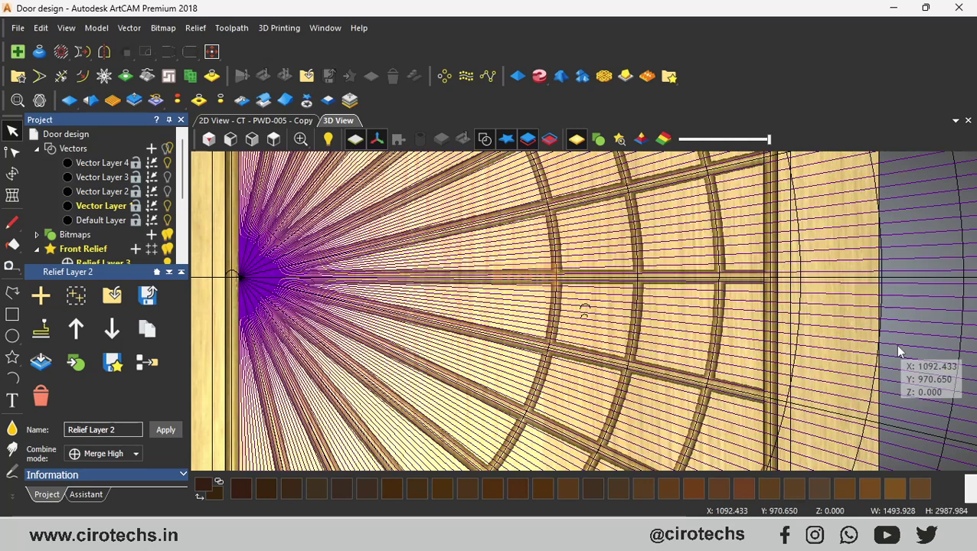
left_click(539, 77)
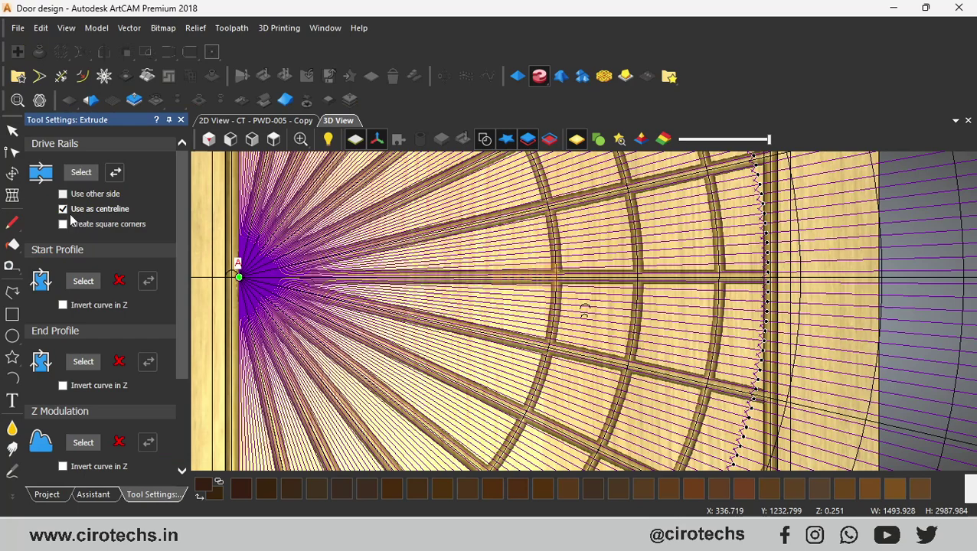
scroll(620, 341, "up", 6)
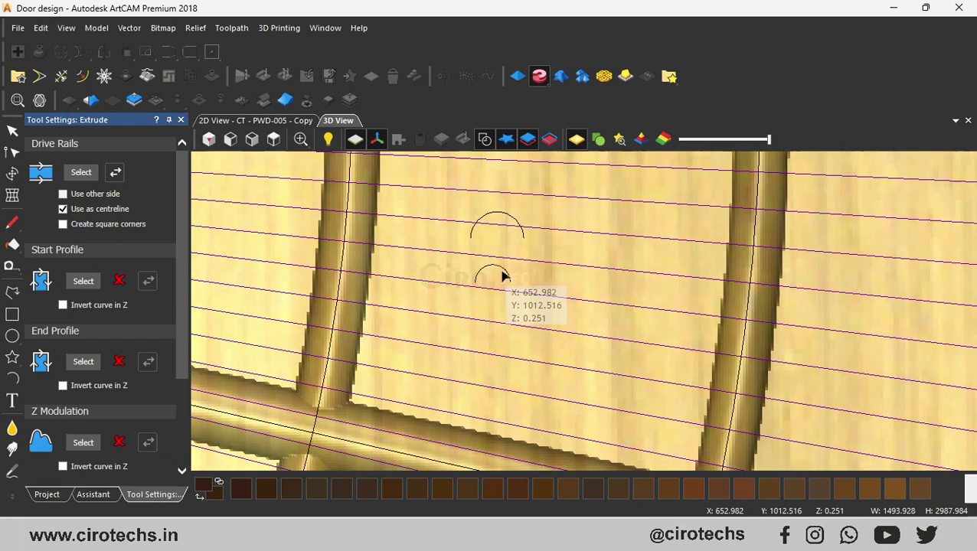
left_click(503, 275)
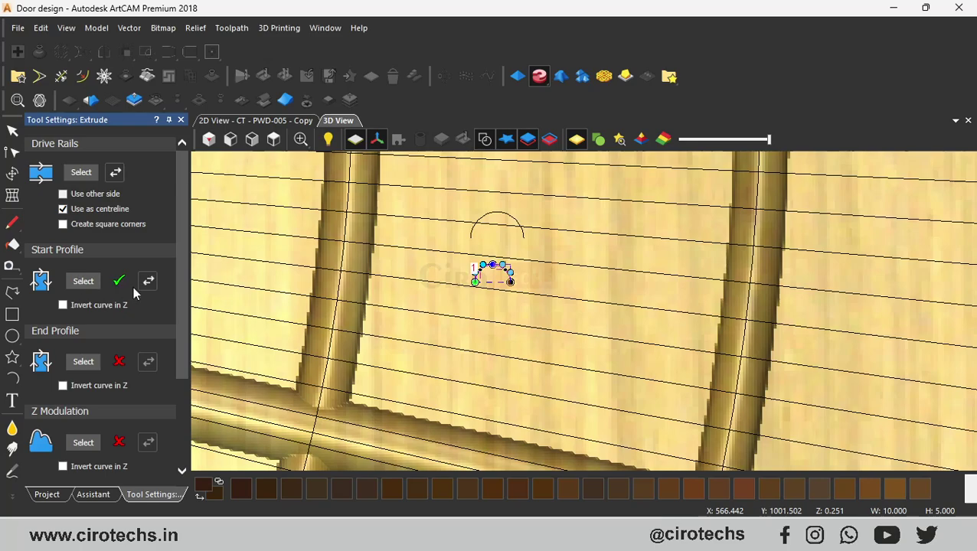
scroll(796, 375, "down", 6)
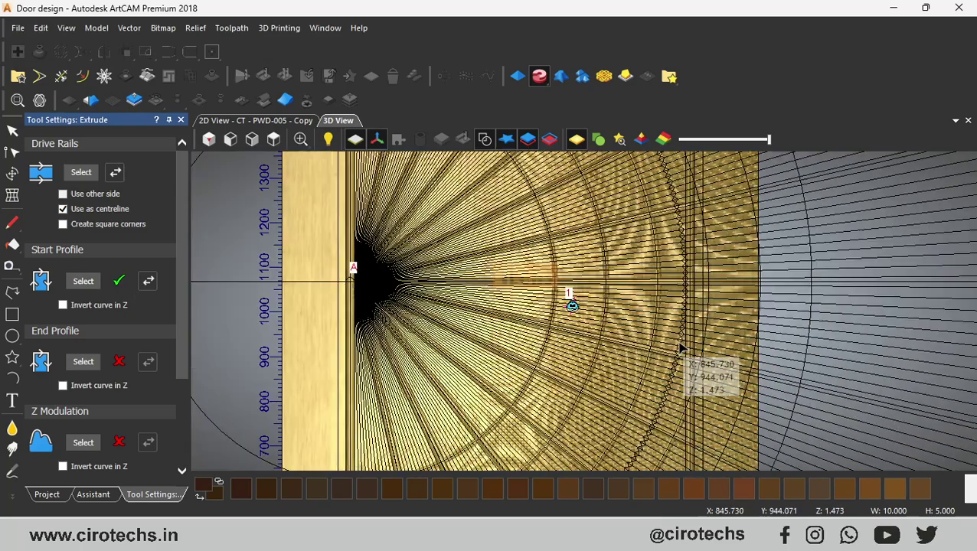
Step: Examine the extruded thin ribs up close where they cross the arcs and thicker ribs, in both 3D and 2D views
left_click_drag(432, 349, 590, 293)
scroll(572, 334, "up", 3)
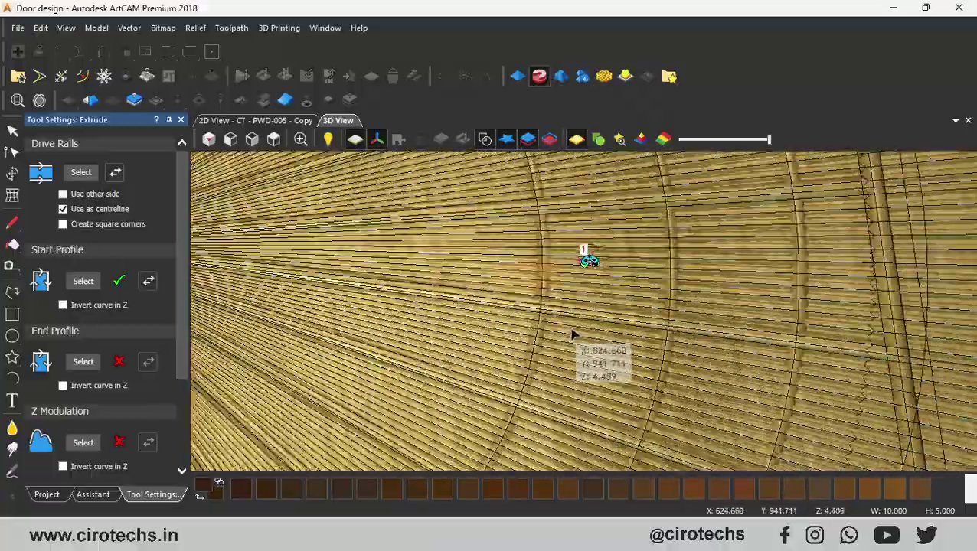
mouse_move(571, 334)
left_mouse_down()
mouse_move(610, 406)
mouse_move(682, 341)
mouse_move(564, 328)
left_mouse_up()
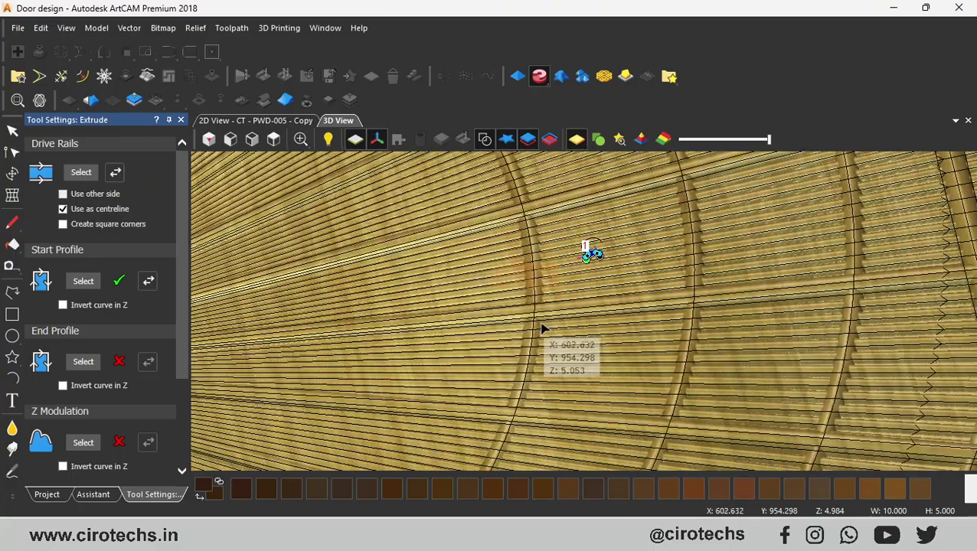
scroll(536, 329, "down", 2)
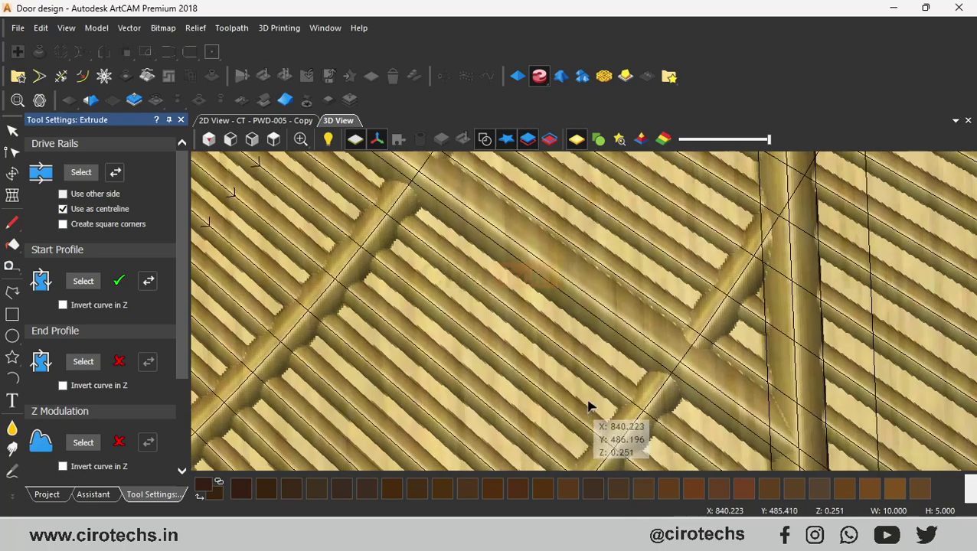
scroll(597, 266, "up", 5)
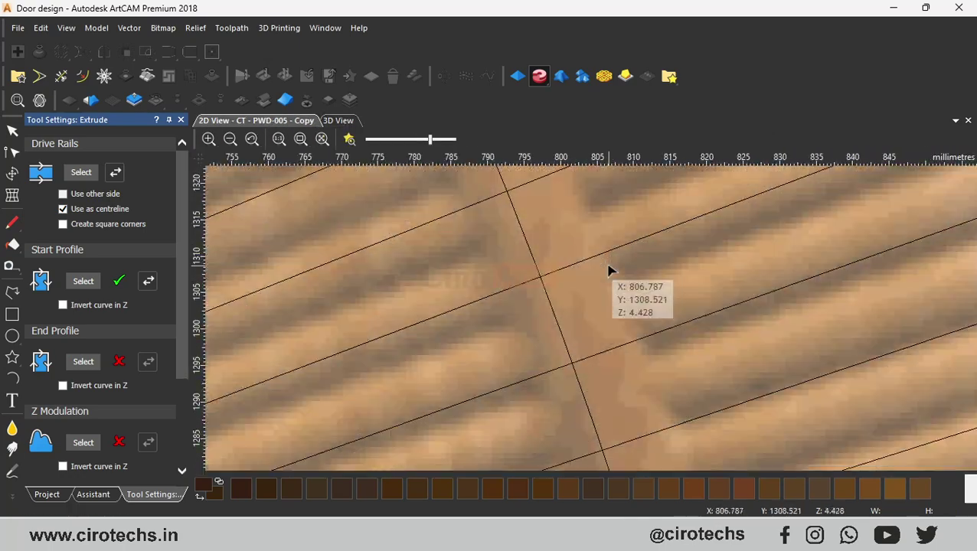
scroll(682, 280, "down", 2)
scroll(644, 262, "up", 2)
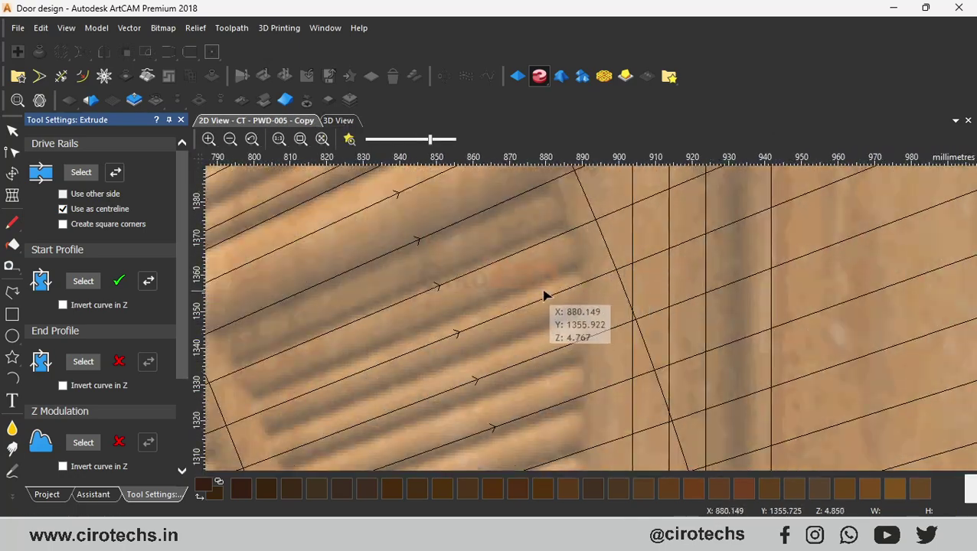
scroll(536, 270, "down", 4)
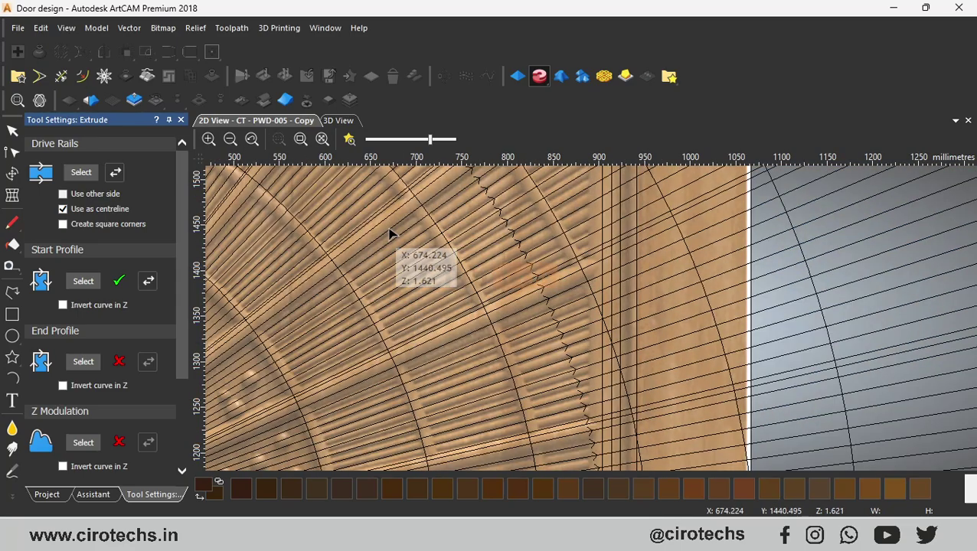
Step: Examine the thin ribs in 3D around the frame's lower corner and across the whole door, and leave the Extrude tool
left_click(337, 121)
scroll(578, 374, "down", 5)
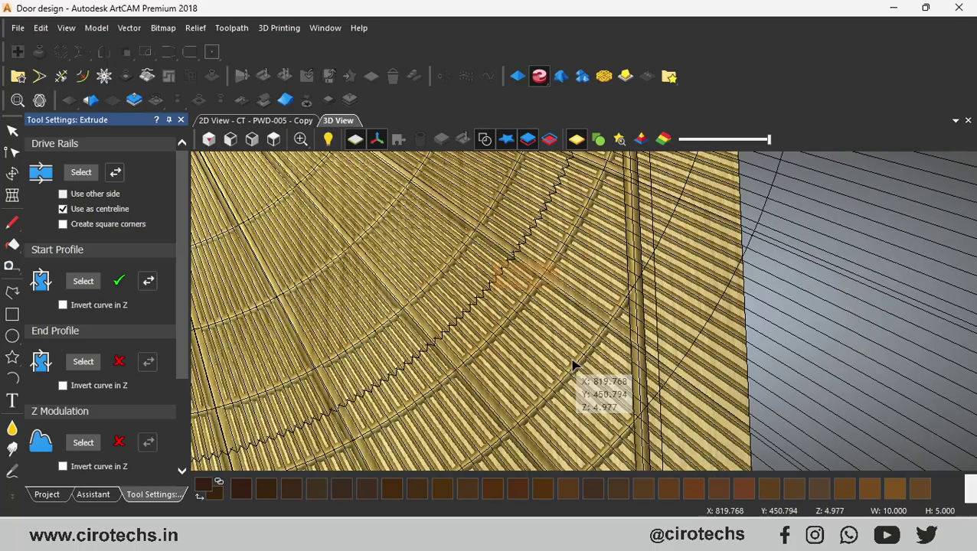
scroll(571, 399, "up", 4)
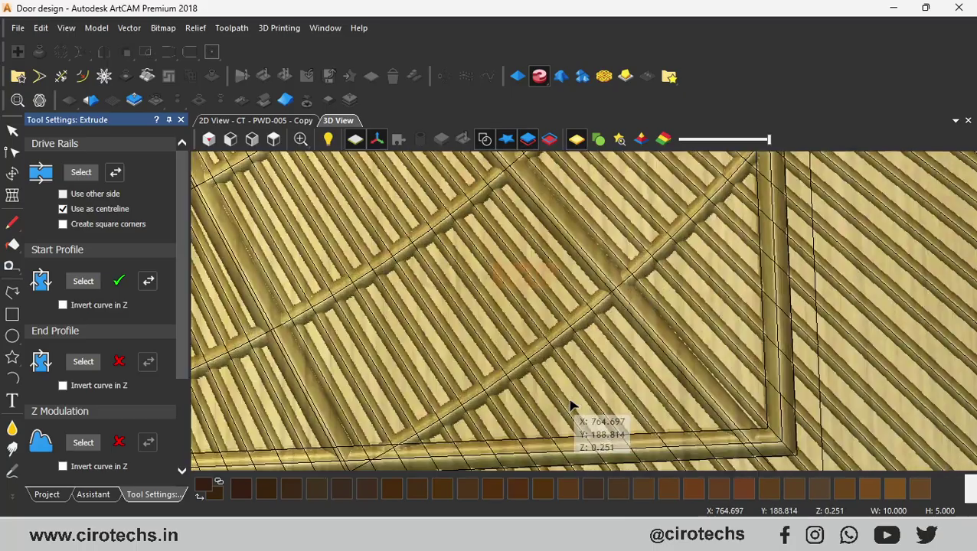
scroll(559, 405, "up", 2)
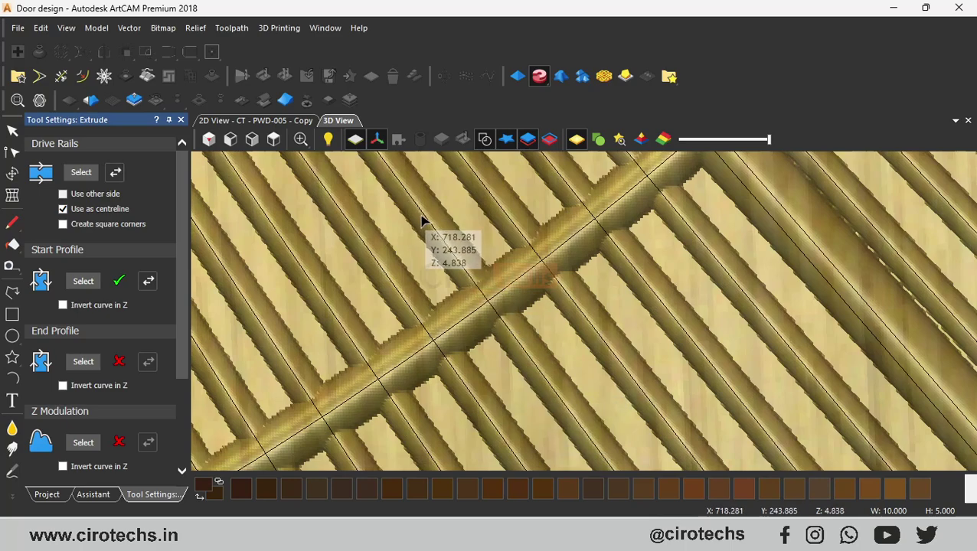
scroll(442, 261, "down", 3)
scroll(613, 387, "up", 2)
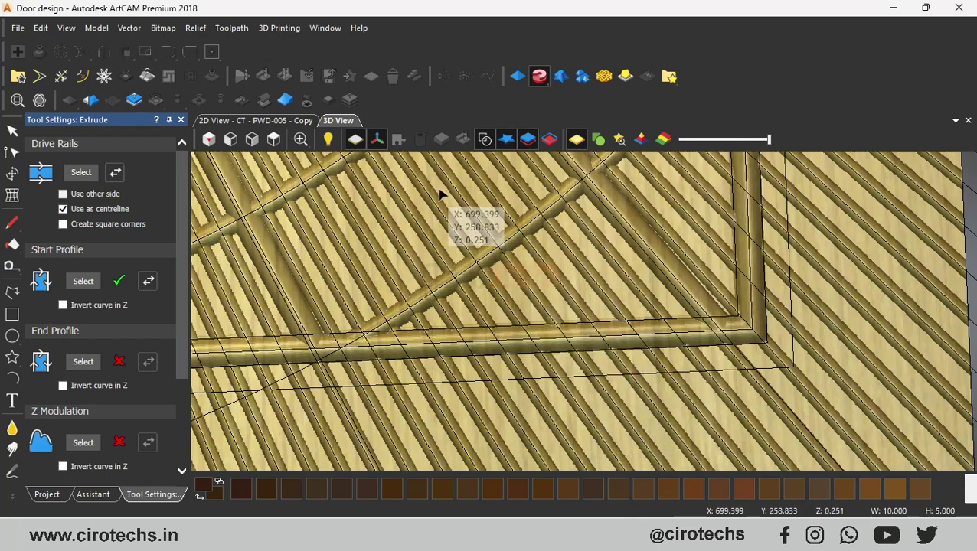
scroll(473, 314, "down", 6)
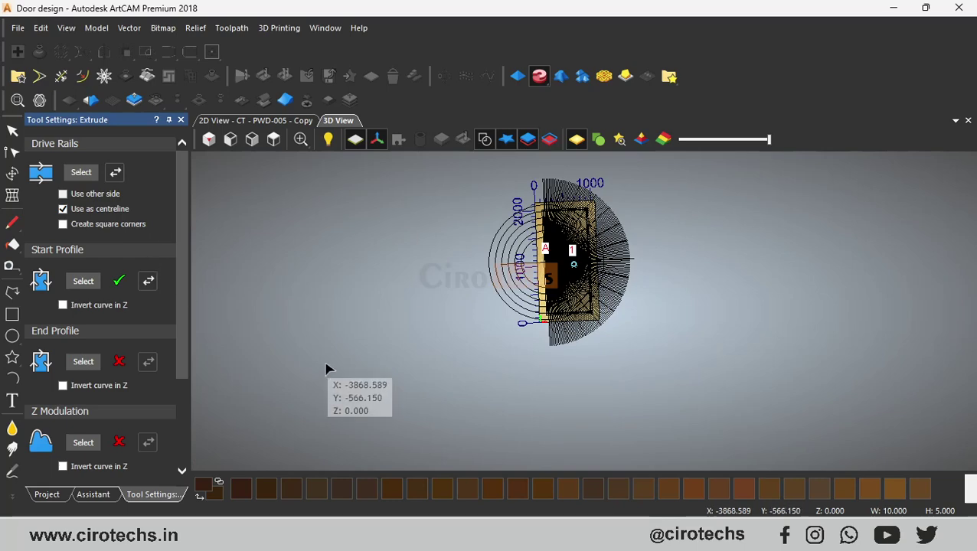
scroll(602, 228, "up", 2)
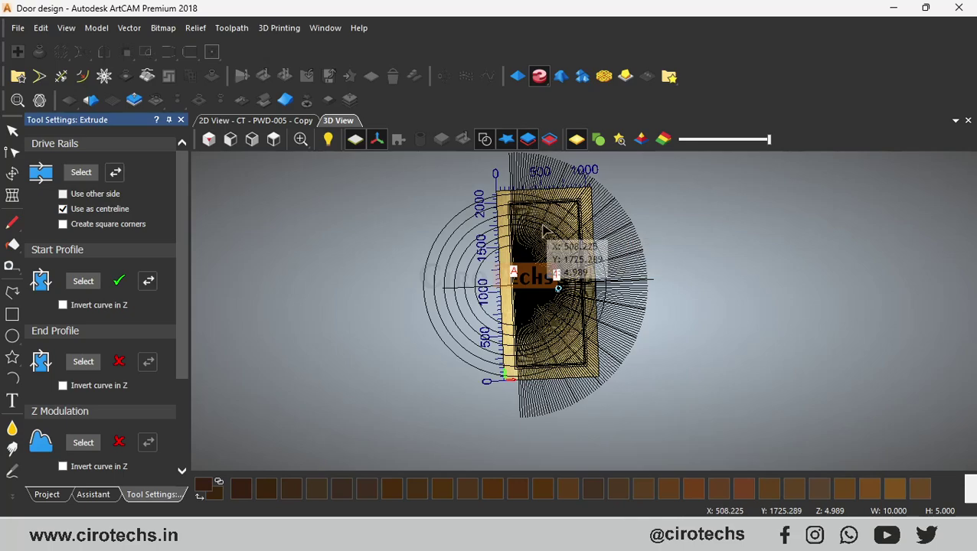
key("Escape")
Step: Undo the thin-rib extrusion and ungroup the dense radial lines while looking at the door from straight above
scroll(569, 214, "up", 2)
scroll(612, 264, "down", 2)
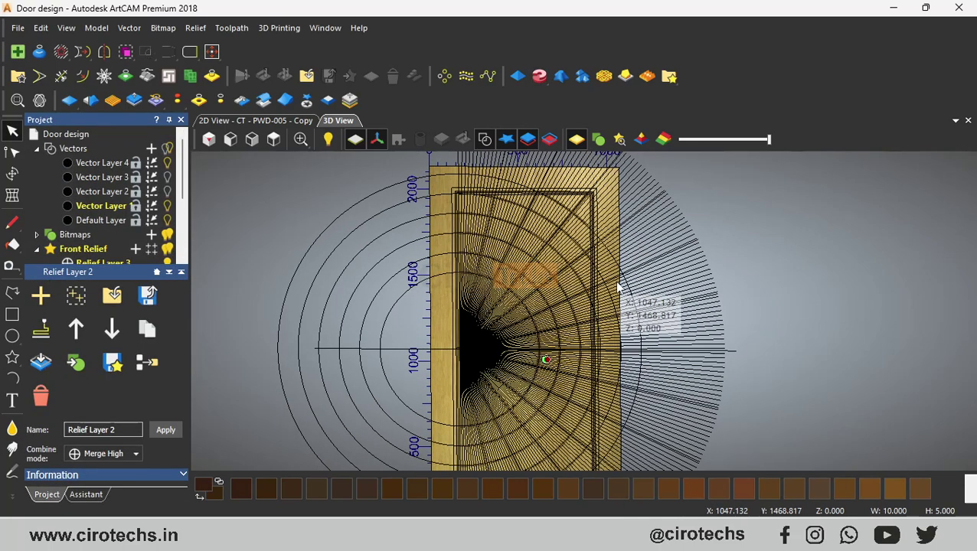
left_click(273, 139)
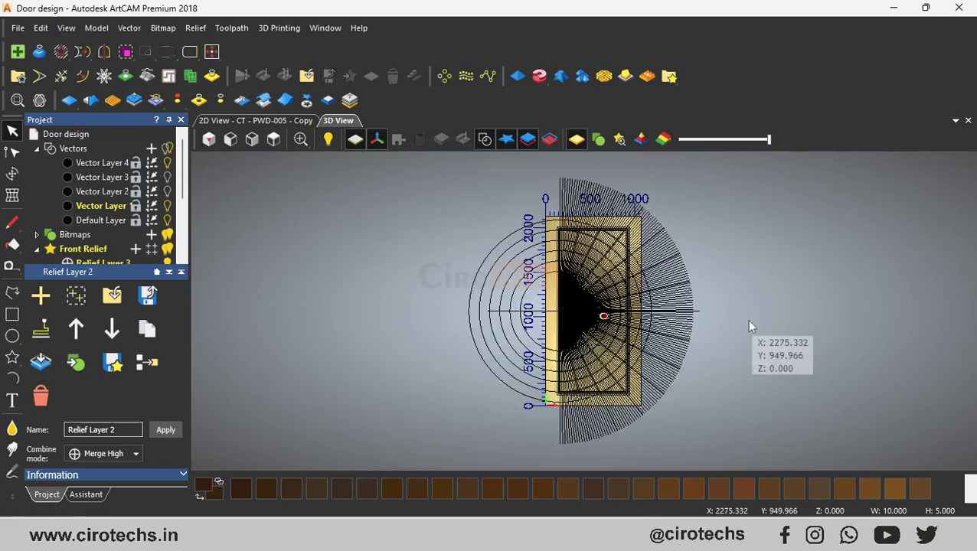
scroll(747, 320, "up", 2)
scroll(564, 199, "down", 2)
left_click(582, 210)
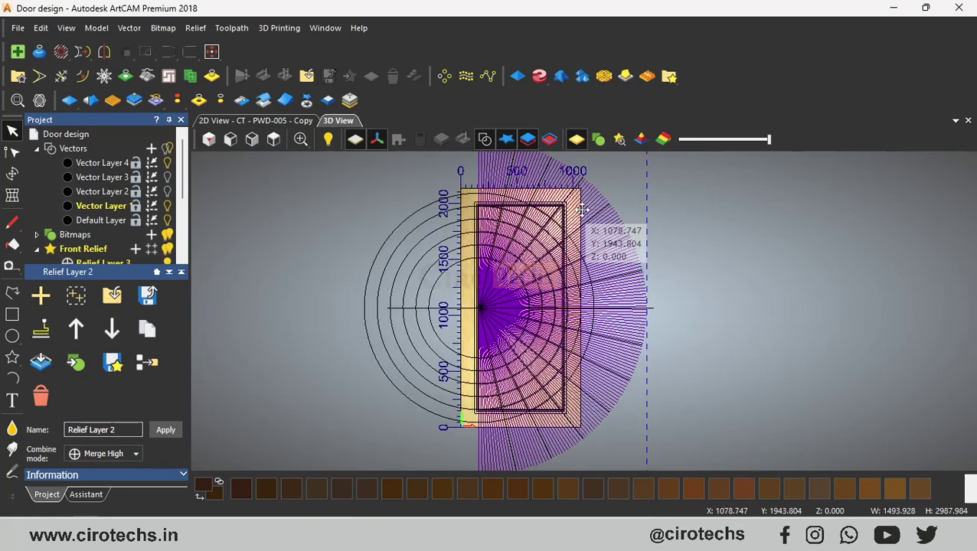
scroll(529, 217, "up", 5)
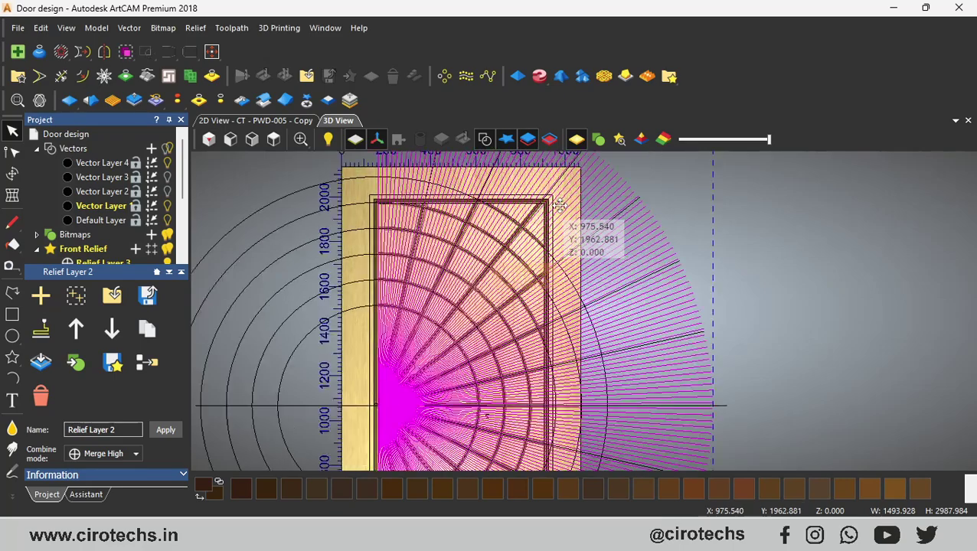
scroll(521, 215, "up", 1)
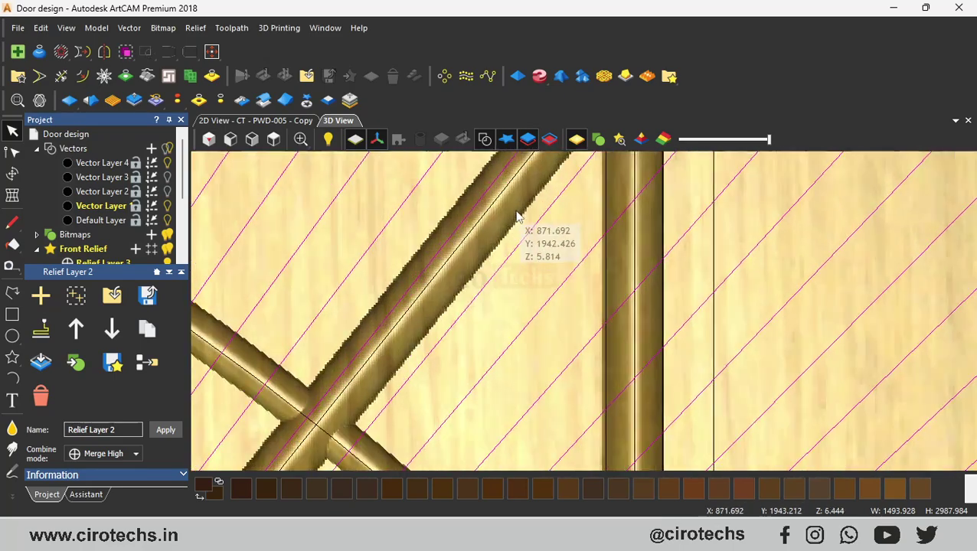
Step: Clear the dense set of radial lines, keeping a single selected line along the diagonal rib that runs to the frame's upper corner
scroll(552, 220, "down", 8)
scroll(645, 232, "up", 2)
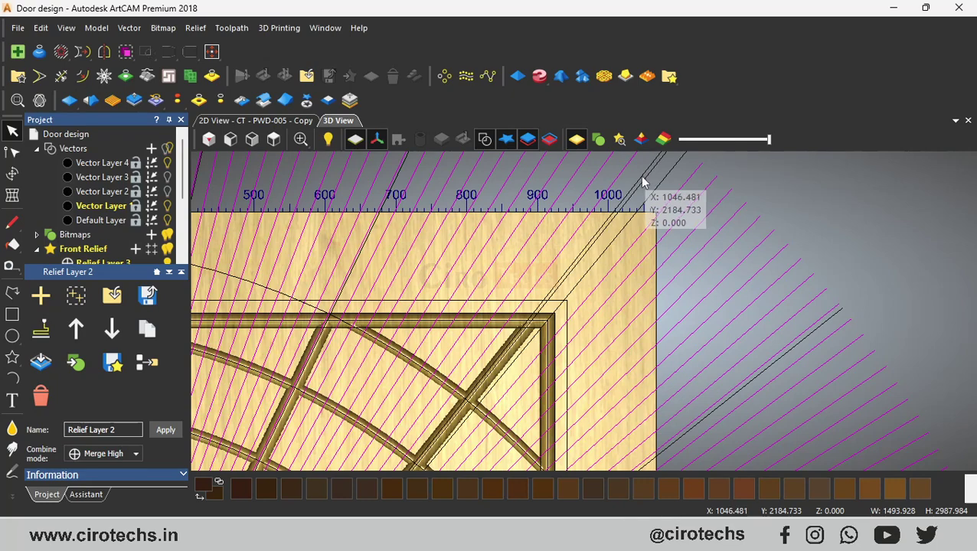
left_click(640, 176)
left_click(647, 205)
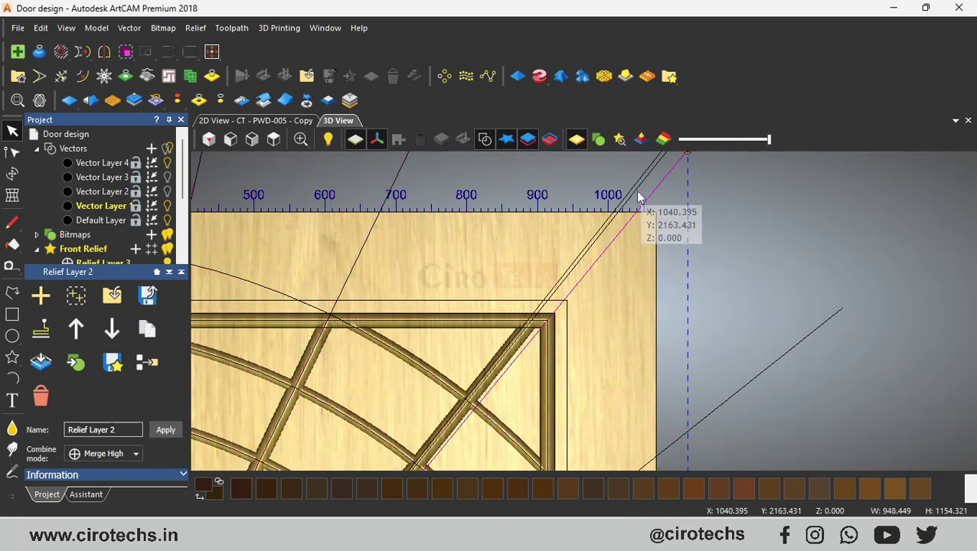
scroll(633, 198, "down", 3)
scroll(570, 286, "down", 2)
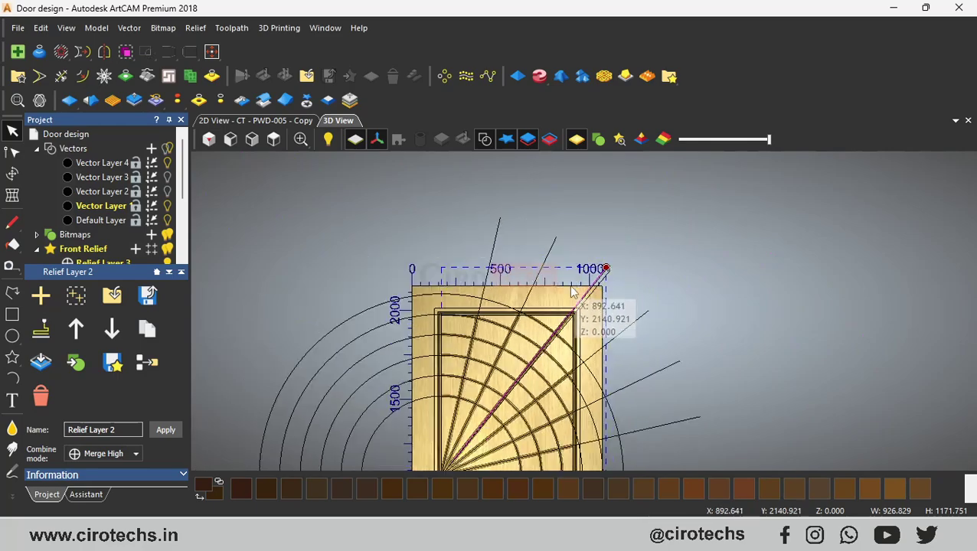
scroll(445, 450, "up", 4)
scroll(542, 421, "down", 3)
scroll(537, 395, "up", 3)
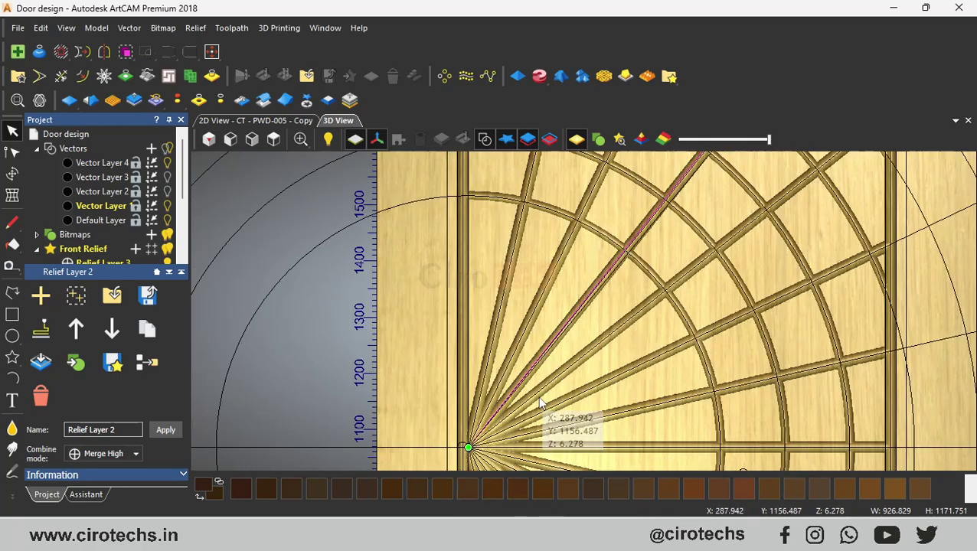
Step: Try a Two Rail Sweep along the pair of lines beside the diagonal rib, using the 10 mm wide half-round profile as cross section
scroll(537, 396, "down", 4)
scroll(686, 195, "up", 4)
scroll(687, 194, "up", 3)
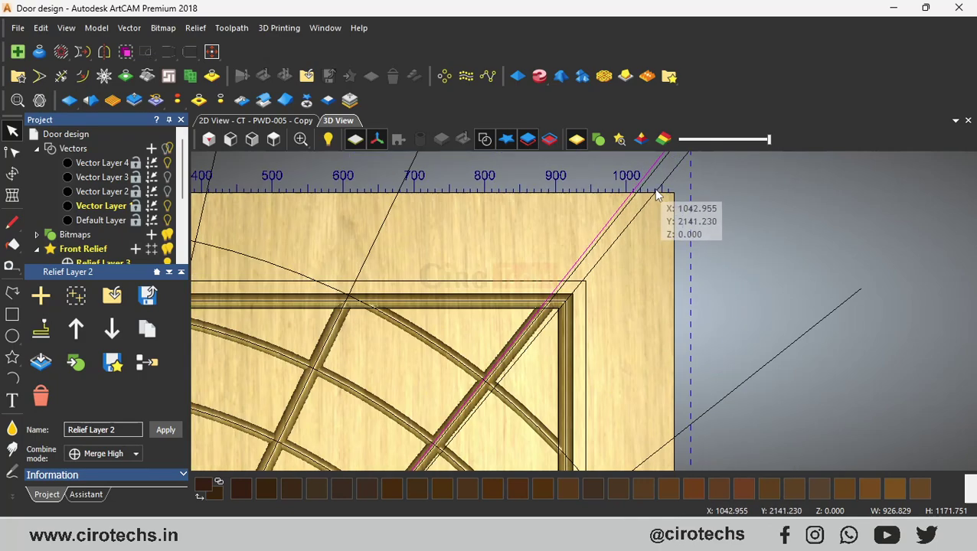
left_click_drag(536, 86, 537, 107)
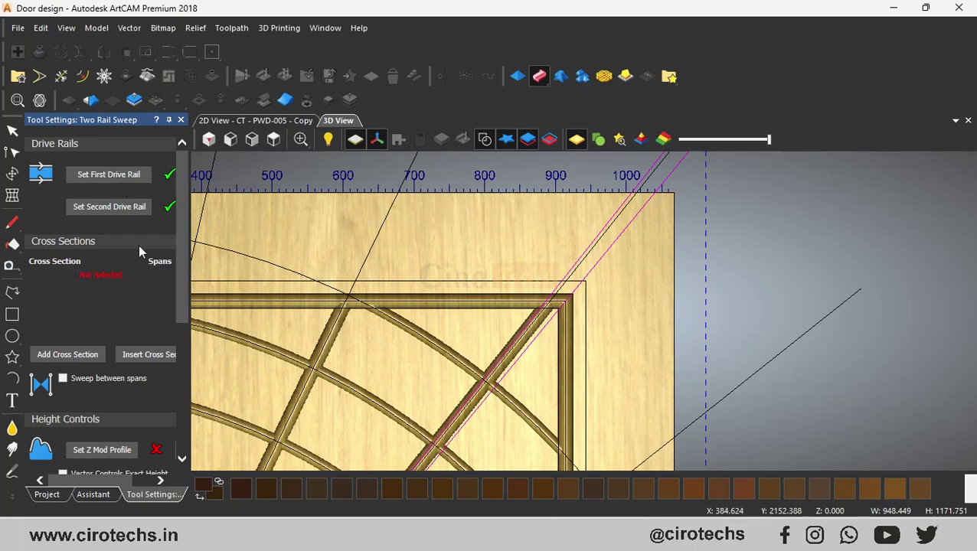
scroll(601, 279, "down", 5)
scroll(582, 360, "up", 6)
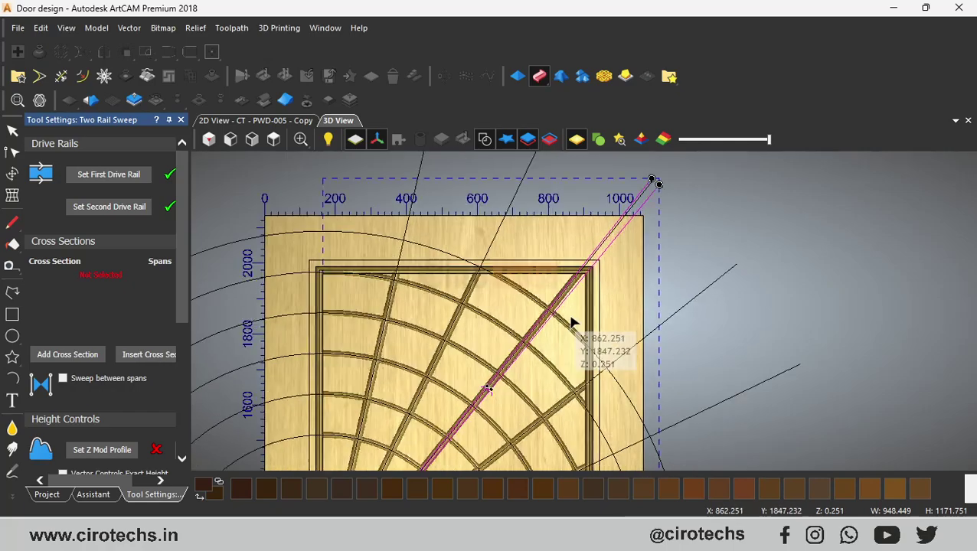
scroll(475, 359, "down", 7)
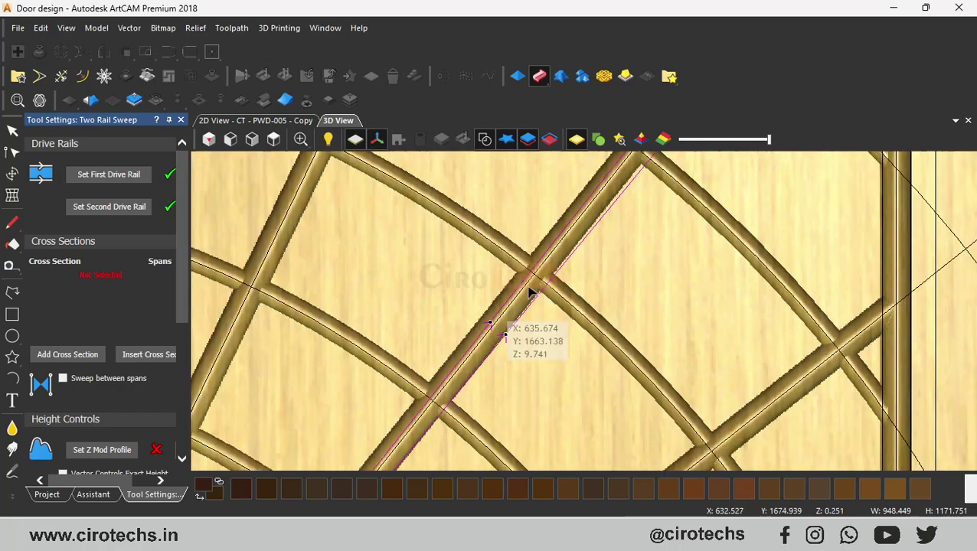
scroll(571, 375, "up", 6)
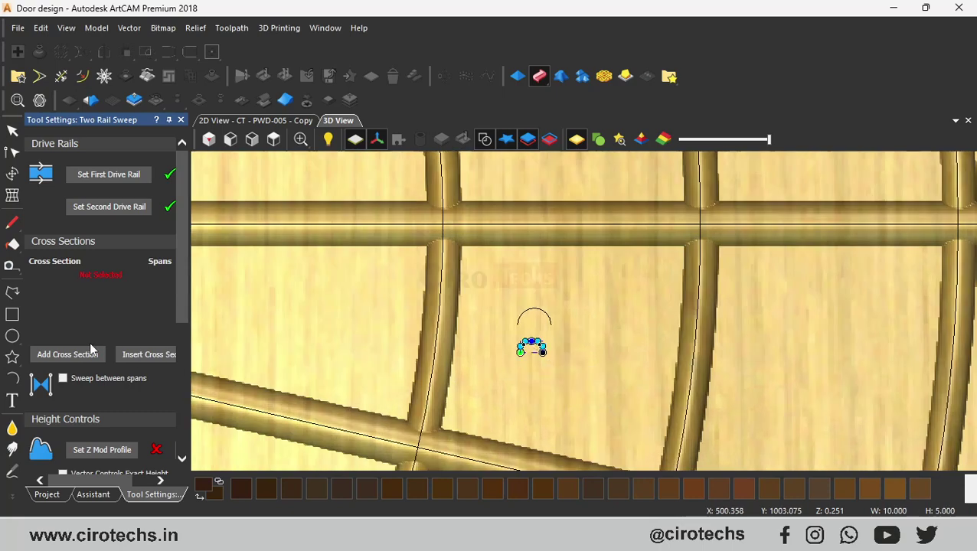
left_click(82, 355)
scroll(613, 359, "down", 5)
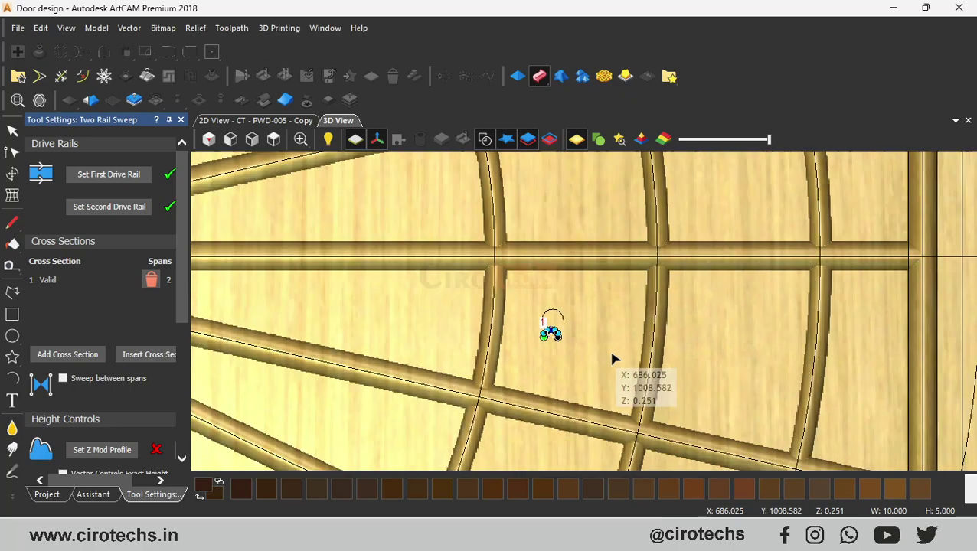
Step: Examine the diagonal rib in 3D where it crosses the frame's upper corner, checking the swept profile's height against the frame
scroll(613, 358, "down", 3)
scroll(591, 229, "up", 5)
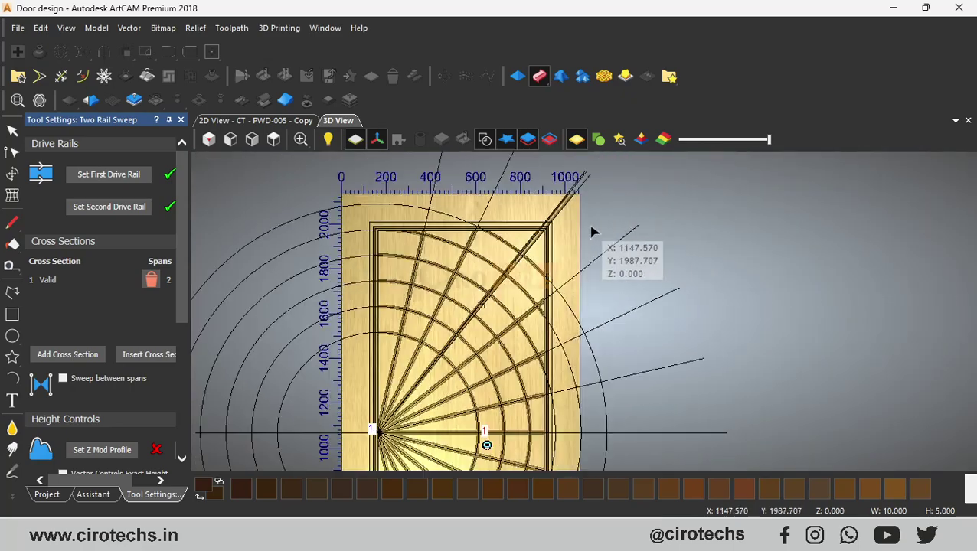
left_click_drag(539, 262, 471, 273)
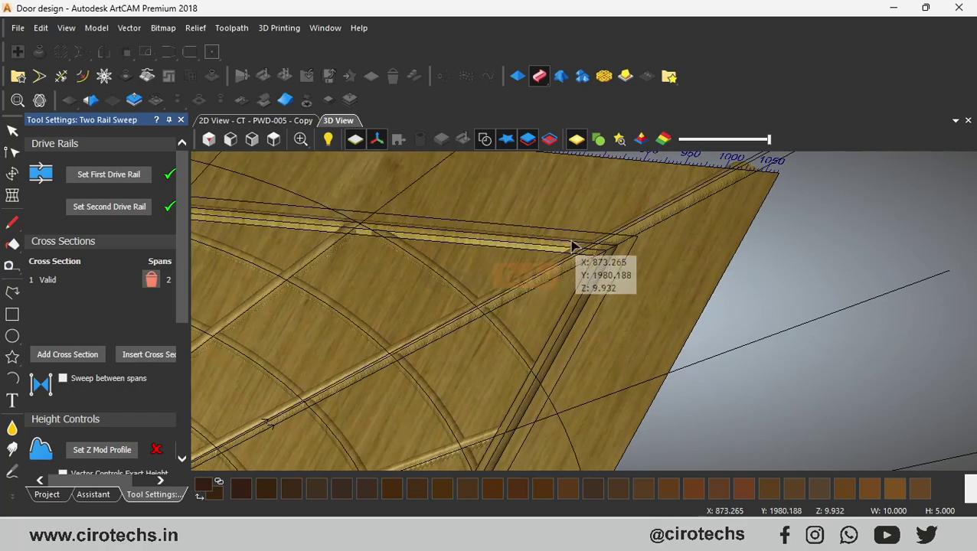
scroll(575, 249, "down", 2)
scroll(580, 252, "up", 4)
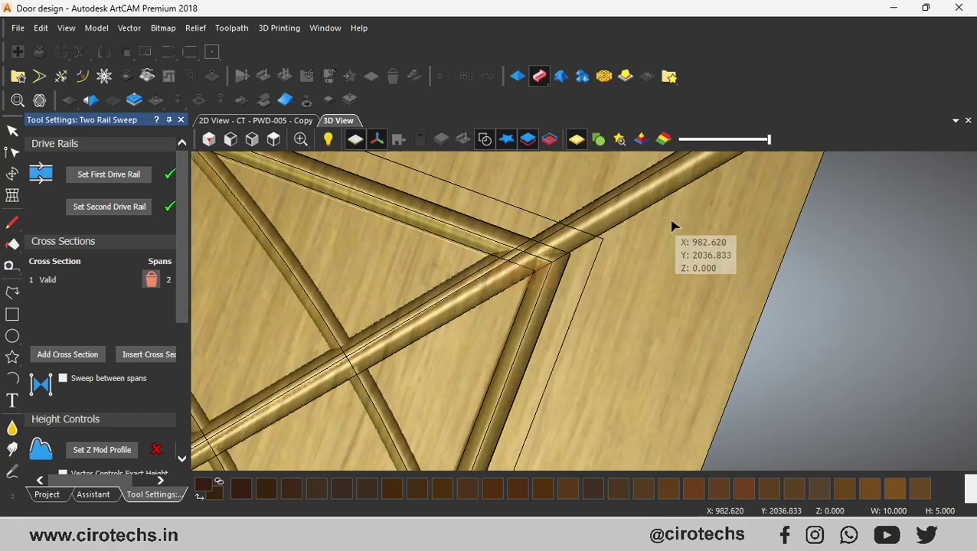
left_click_drag(578, 297, 590, 337)
scroll(599, 273, "down", 3)
scroll(589, 337, "down", 2)
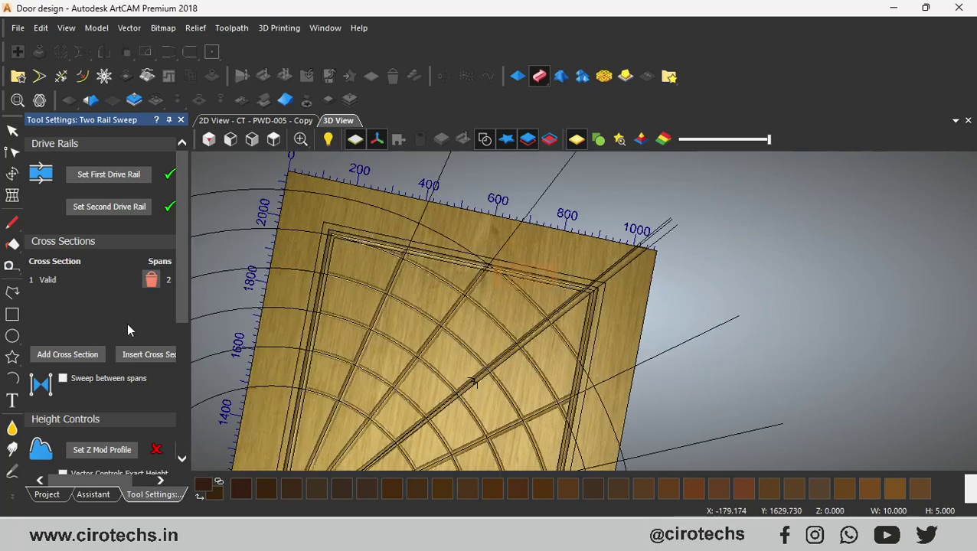
Step: Check the front relief layers and set Scale Final Height to 5 for the Two Rail Sweep
scroll(128, 321, "down", 5)
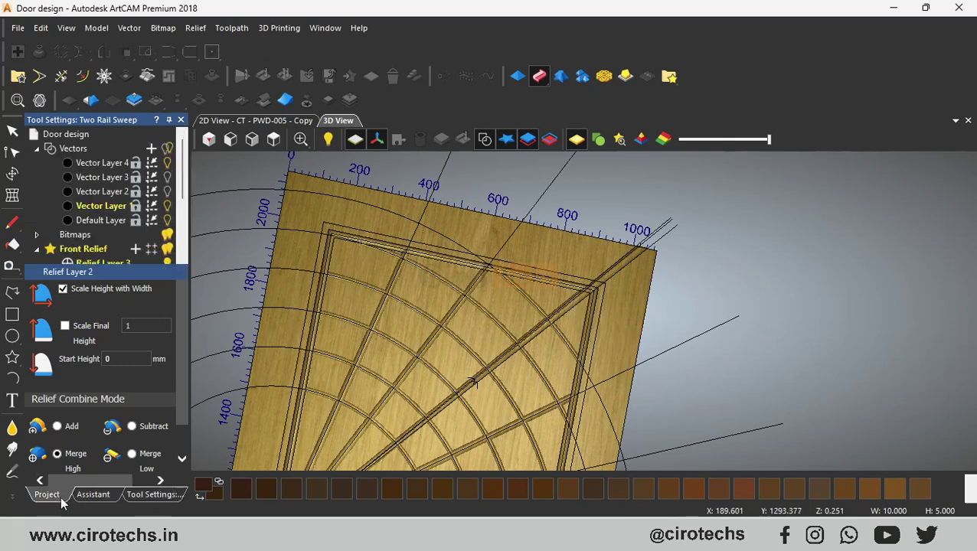
left_click(104, 501)
left_click(153, 495)
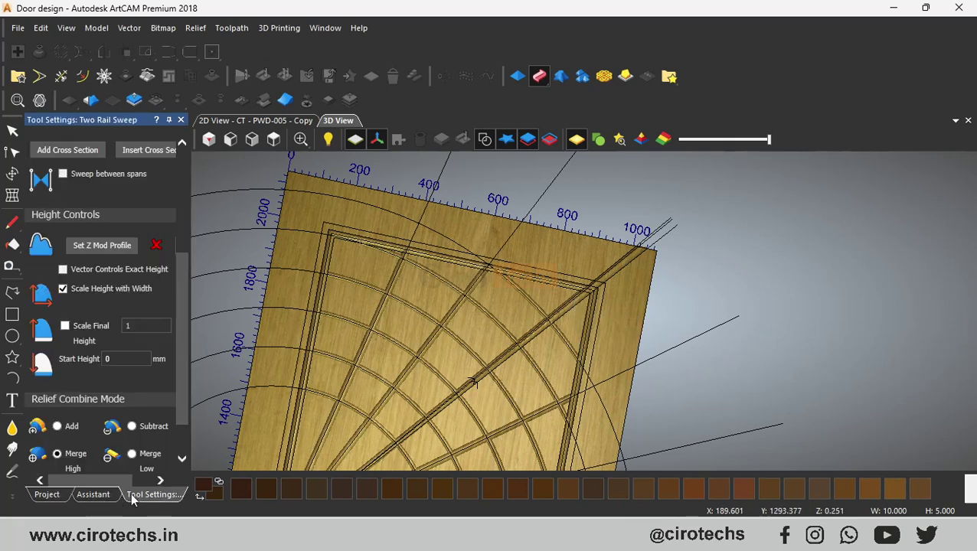
left_click(47, 494)
scroll(98, 260, "down", 2)
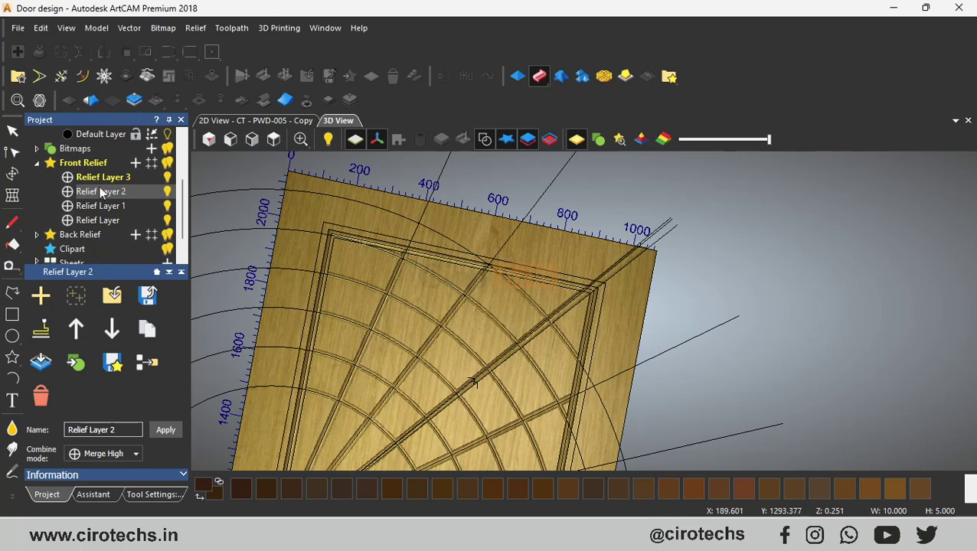
left_click(166, 496)
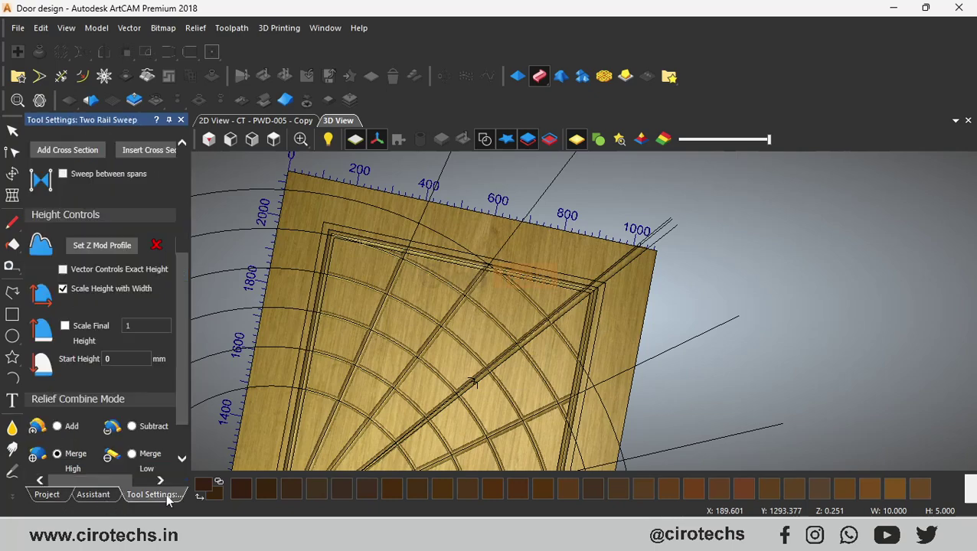
scroll(582, 291, "up", 5)
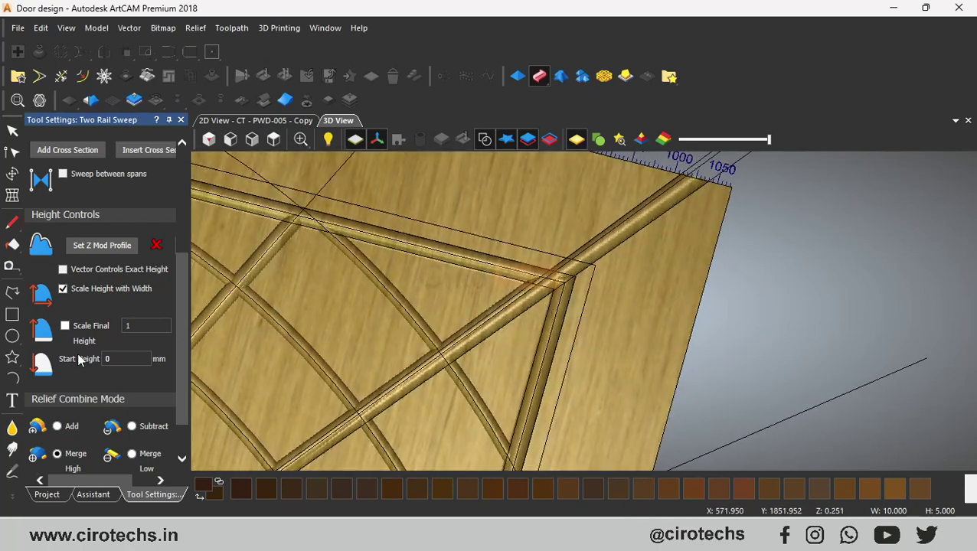
scroll(79, 360, "down", 2)
double_click(132, 273)
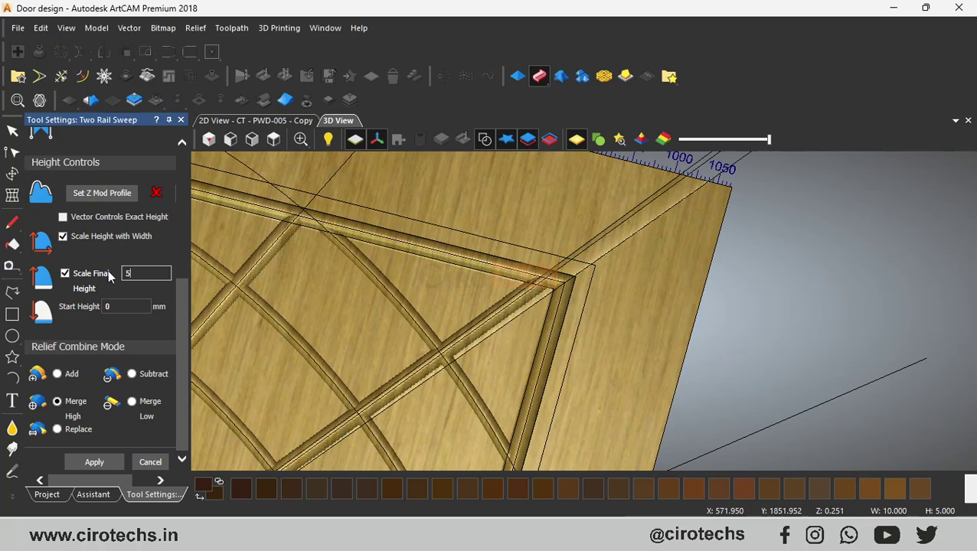
type("5")
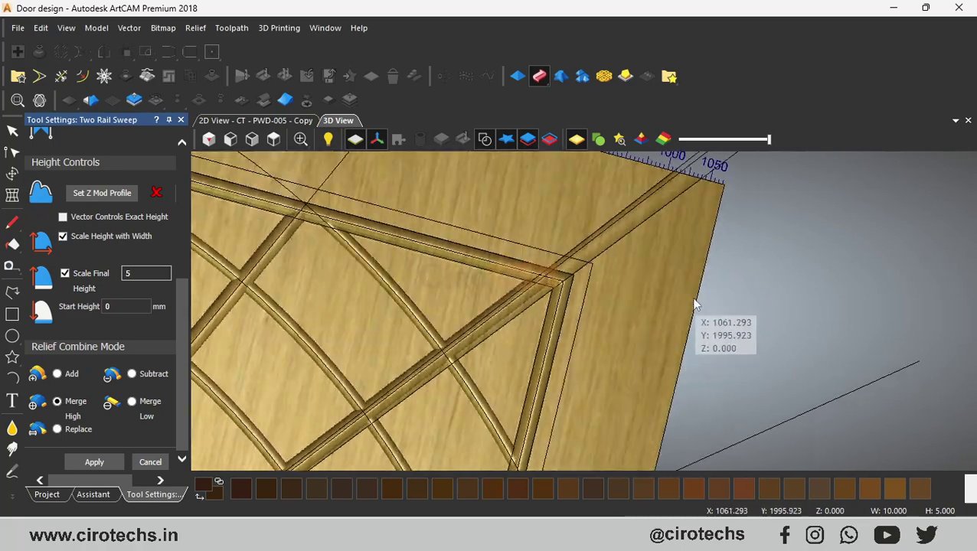
Step: Examine the rescaled diagonal rib at the frame's upper corner from several angles and leave the Two Rail Sweep tool
left_click_drag(695, 304, 545, 327)
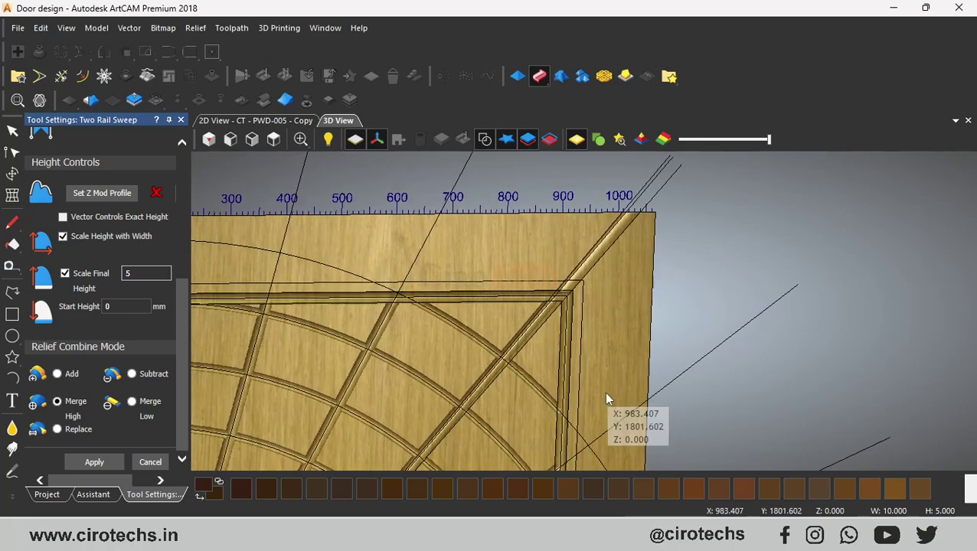
left_click_drag(606, 399, 567, 286)
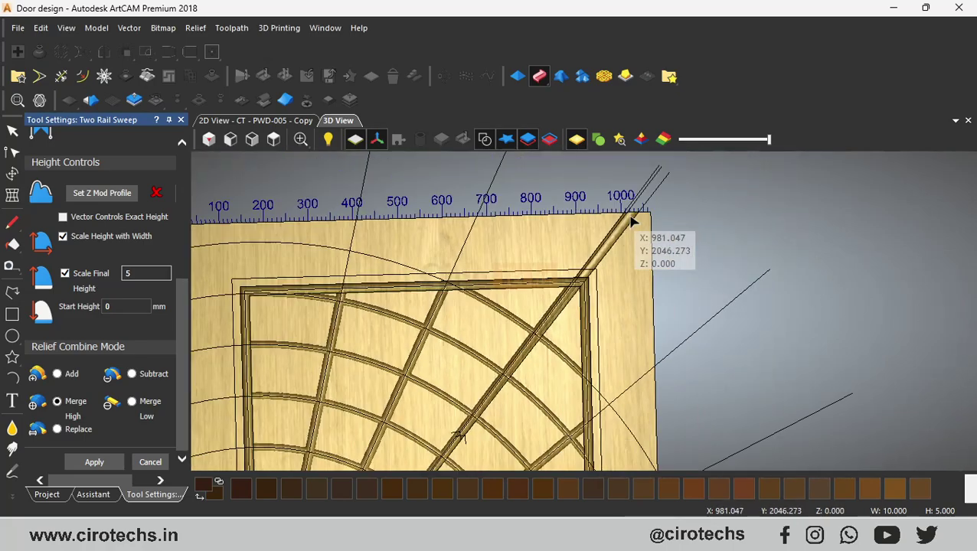
scroll(634, 221, "up", 5)
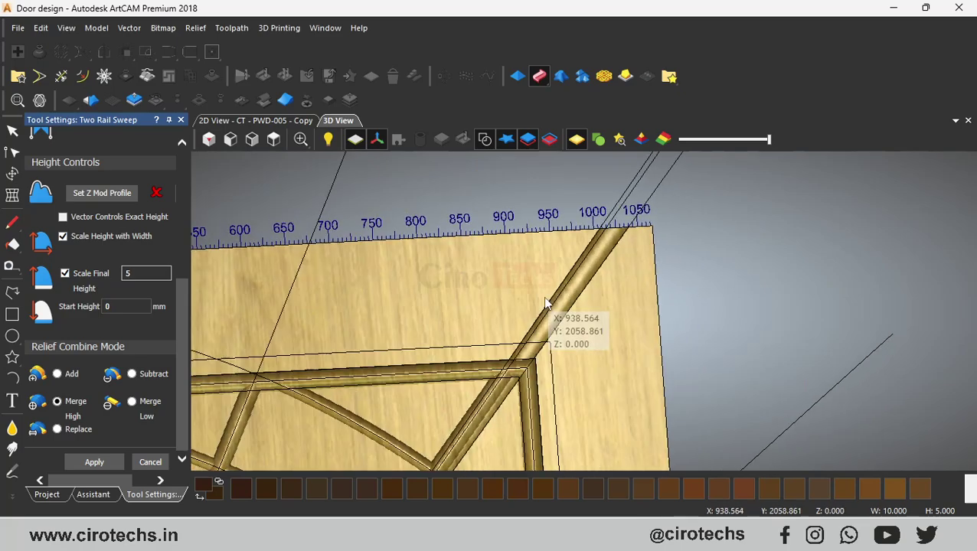
left_click_drag(545, 302, 508, 387)
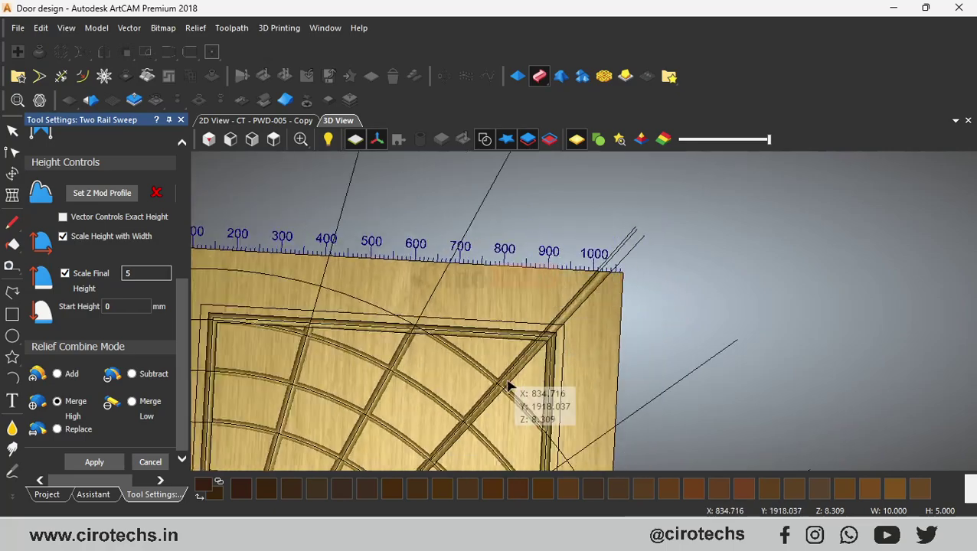
scroll(498, 402, "up", 4)
left_click_drag(484, 421, 640, 323)
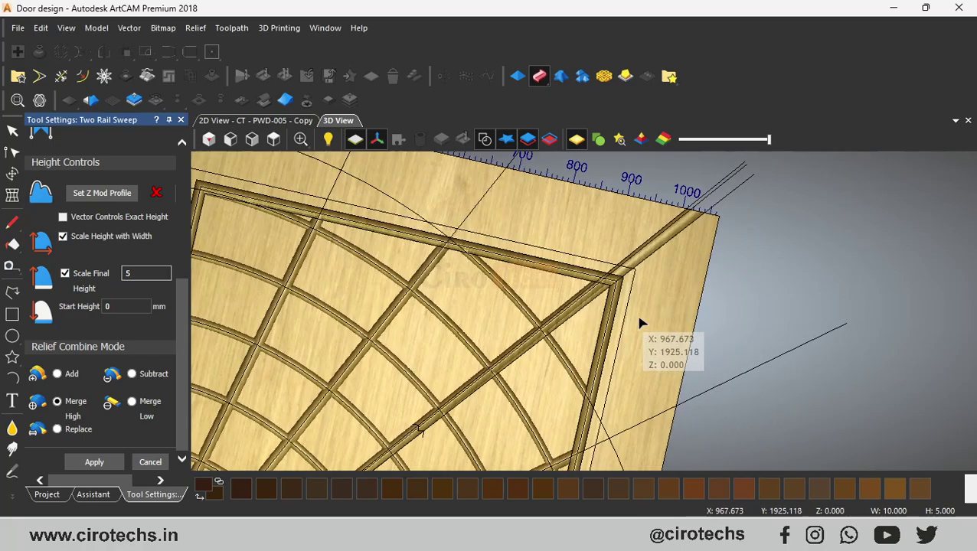
key("Escape")
Step: Delete the leftover thin lines beside the diagonal rib that runs to the frame's upper corner
scroll(642, 276, "down", 3)
left_click(683, 239)
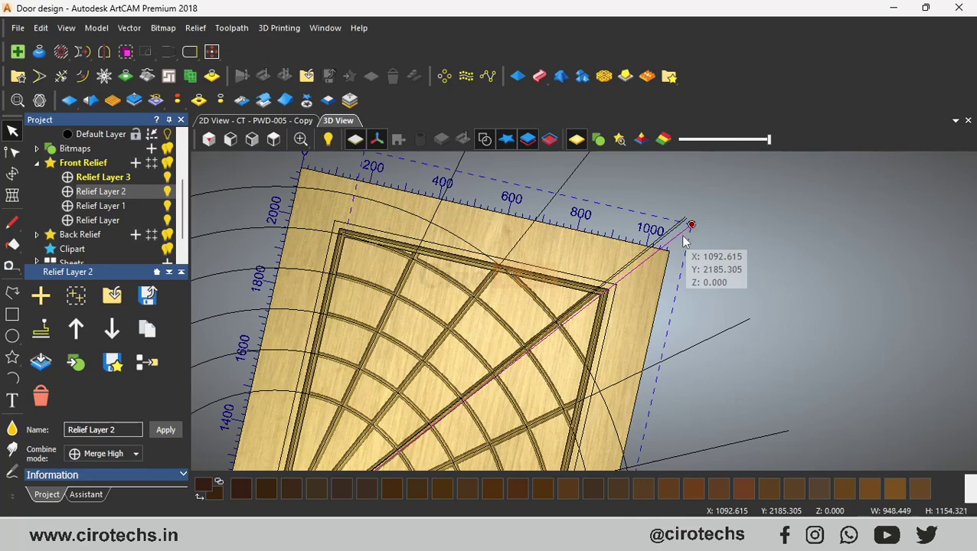
left_click(274, 139)
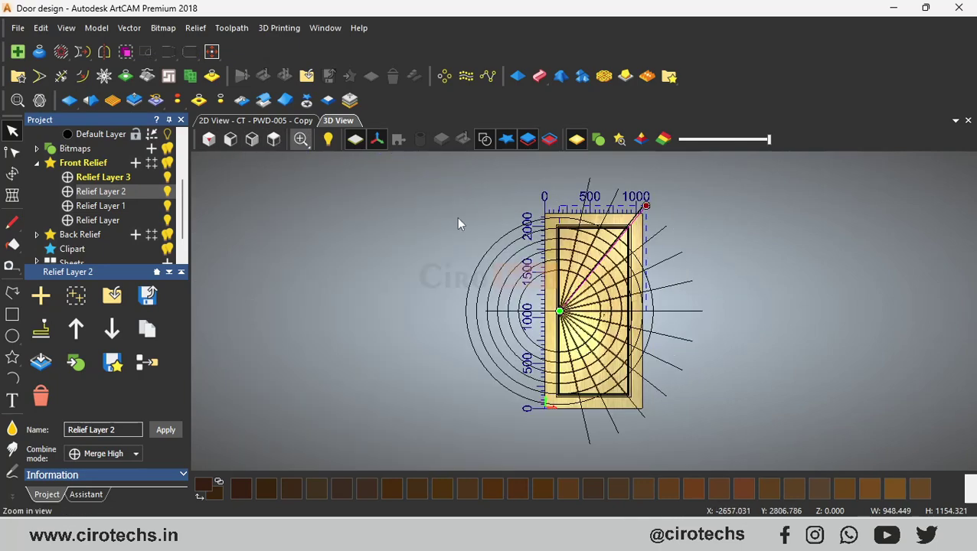
scroll(546, 222, "up", 6)
left_click_drag(570, 300, 560, 247)
scroll(572, 305, "down", 4)
scroll(557, 244, "down", 2)
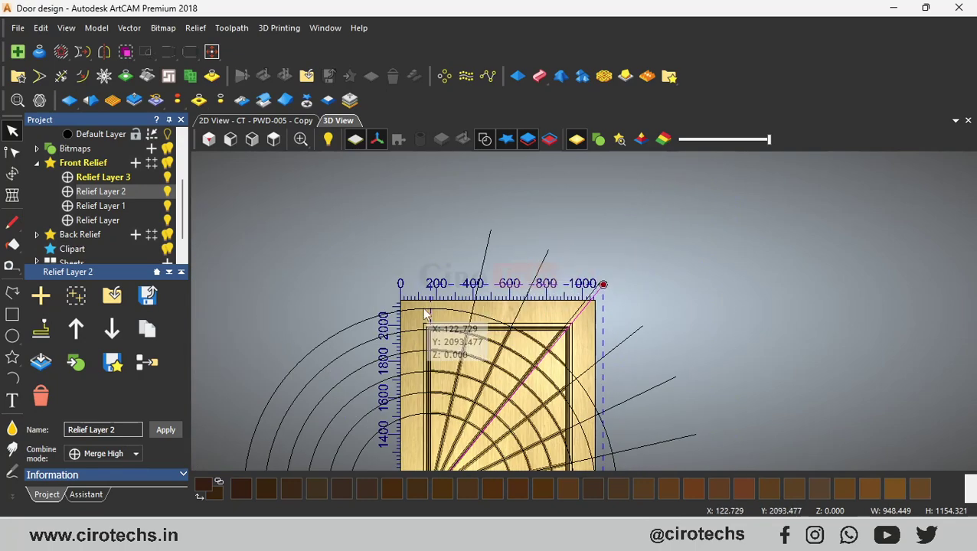
scroll(471, 280, "down", 2)
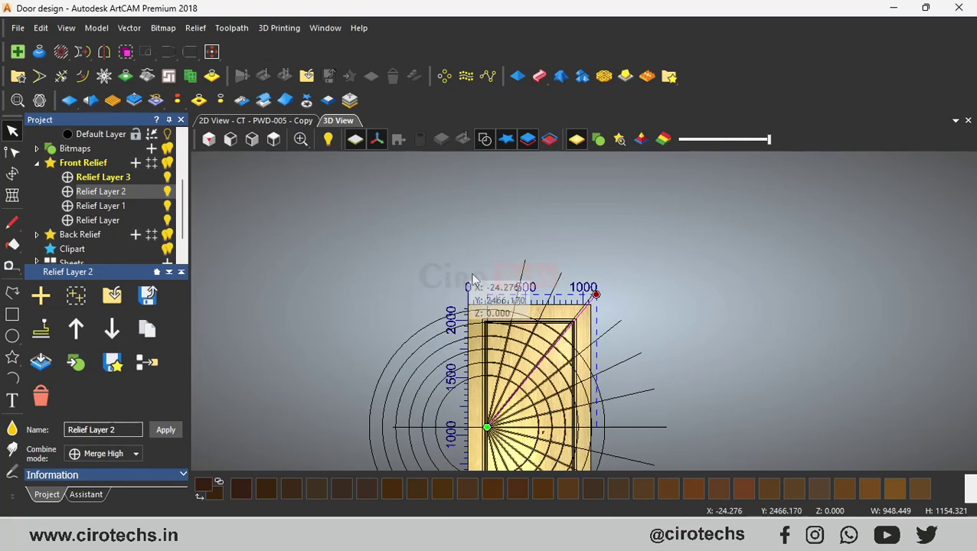
left_click(582, 300)
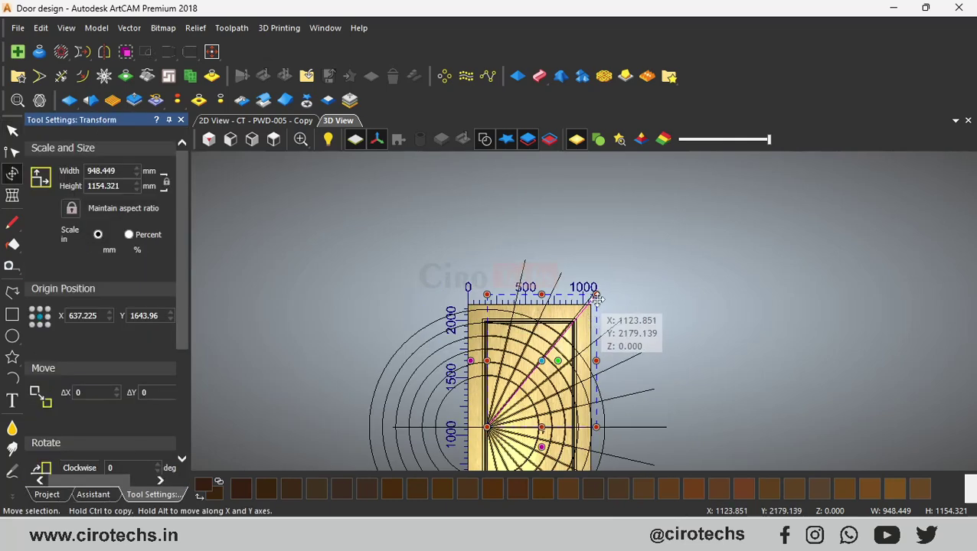
key("Escape")
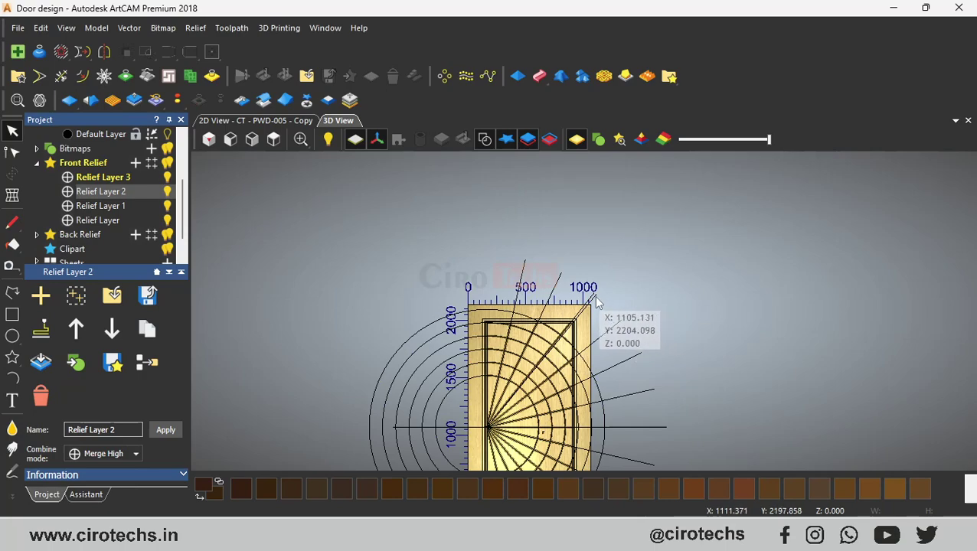
left_click(595, 295)
scroll(596, 295, "up", 2)
scroll(590, 295, "down", 5)
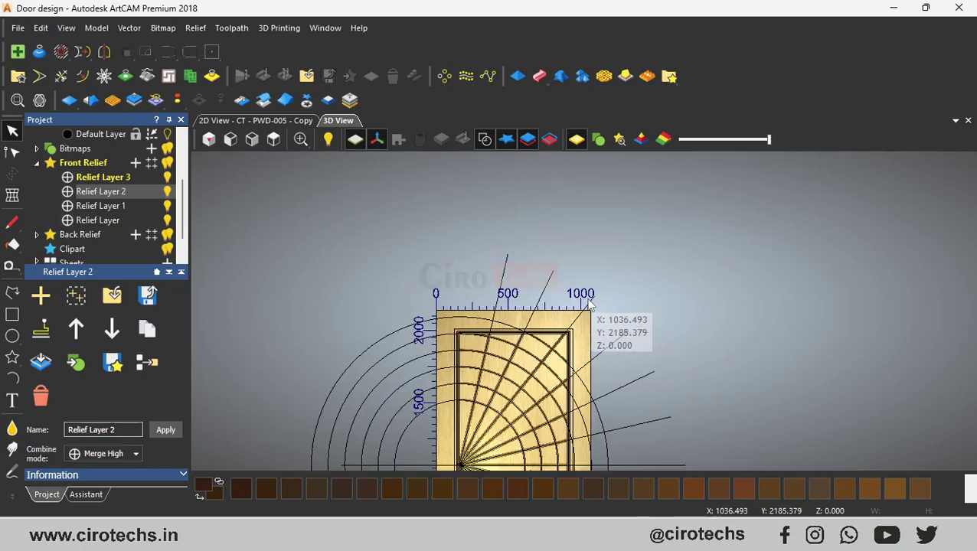
scroll(498, 372, "up", 2)
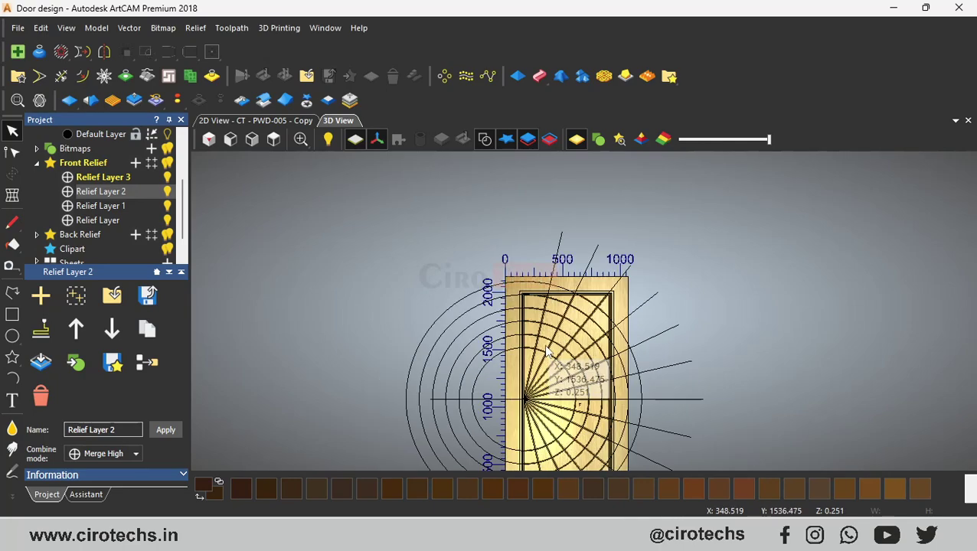
Step: Draw a vertical line about 1381 mm long from the fan's centre at X 163 mm up past the door's upper edge
left_click(17, 294)
scroll(528, 405, "up", 5)
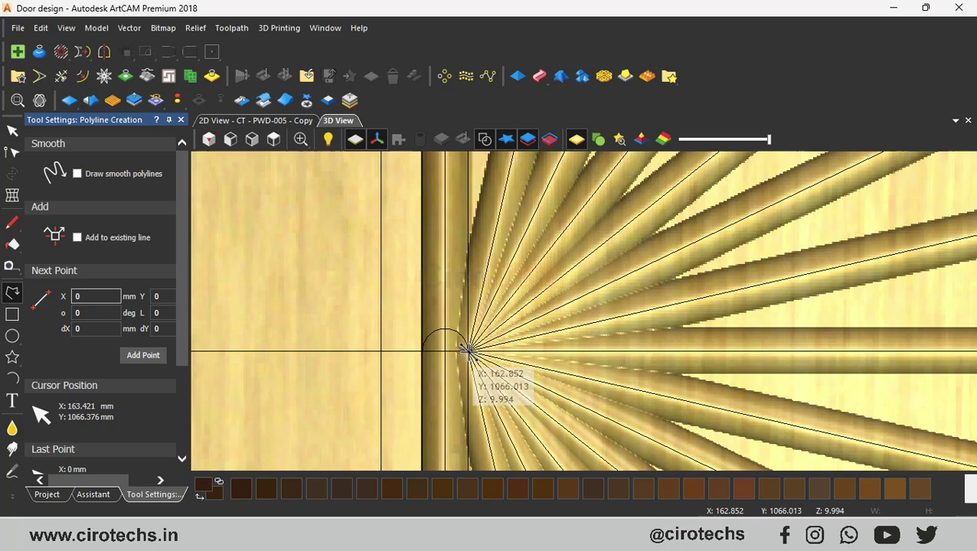
left_click(470, 353)
scroll(470, 353, "down", 5)
scroll(570, 275, "down", 3)
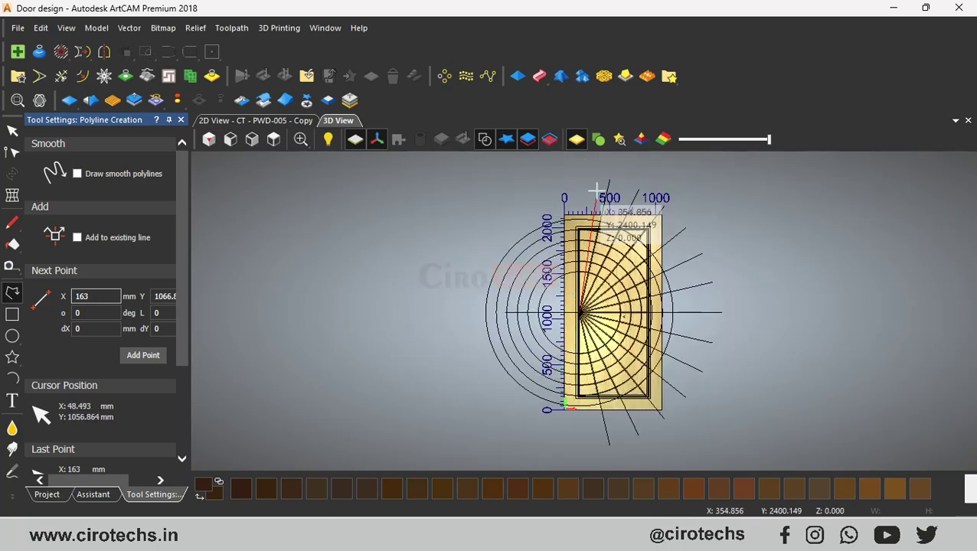
scroll(600, 191, "up", 1)
left_click(583, 166)
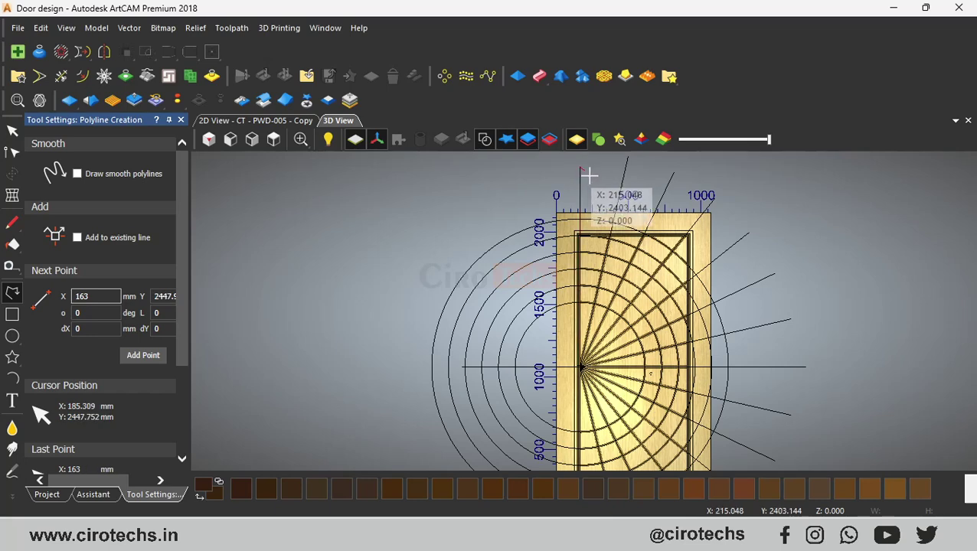
key("Escape")
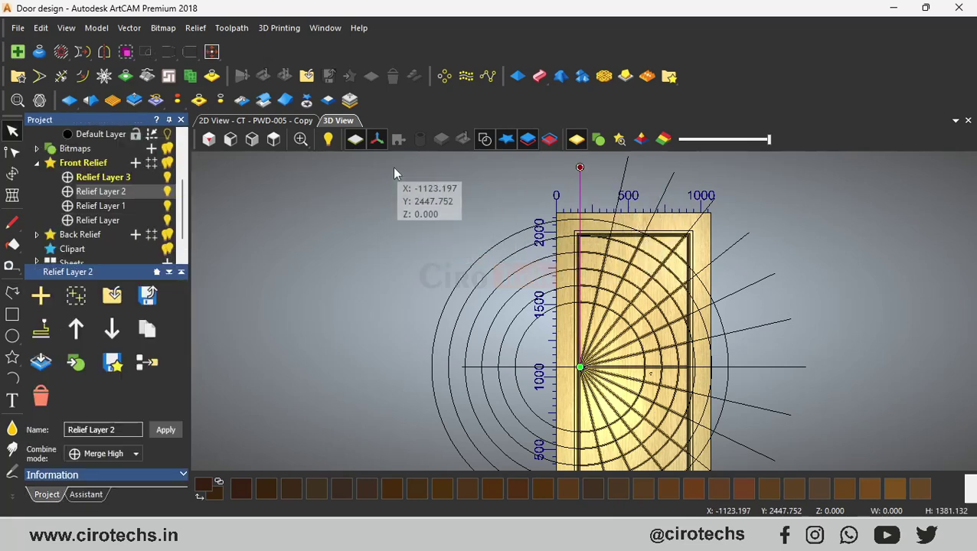
Step: Rotate-copy the vertical line about X 163, Y 1066.8 mm into 200 objects over a total of 180 degrees
left_click(444, 76)
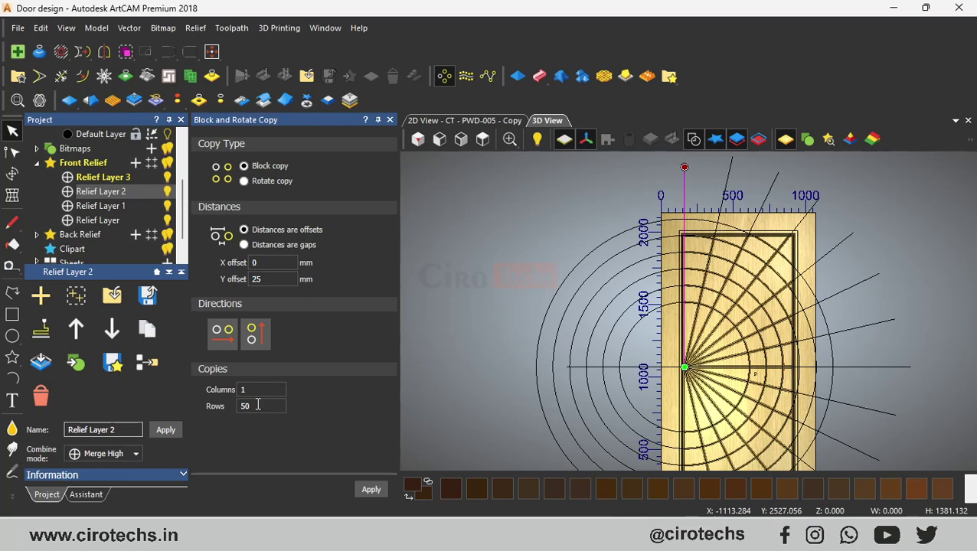
left_click(245, 180)
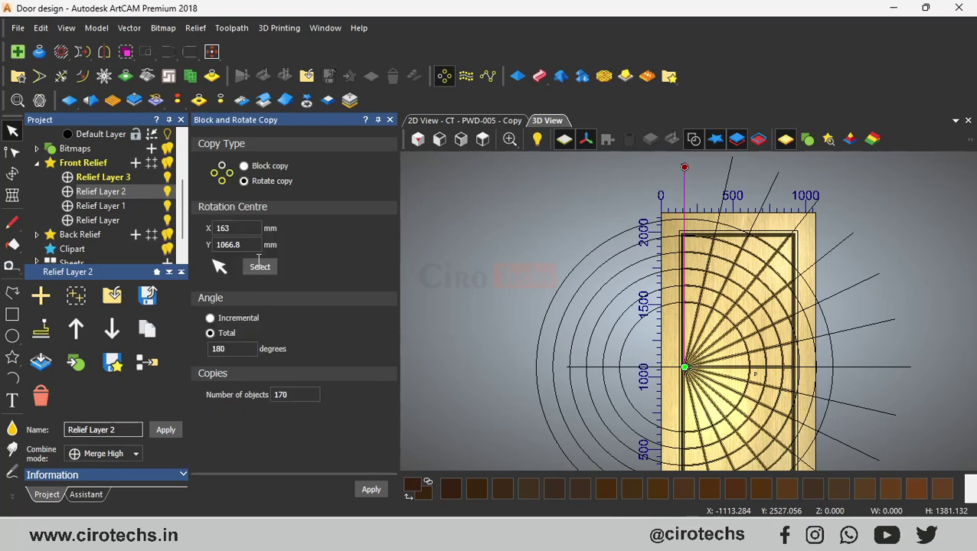
left_click_drag(286, 394, 230, 398)
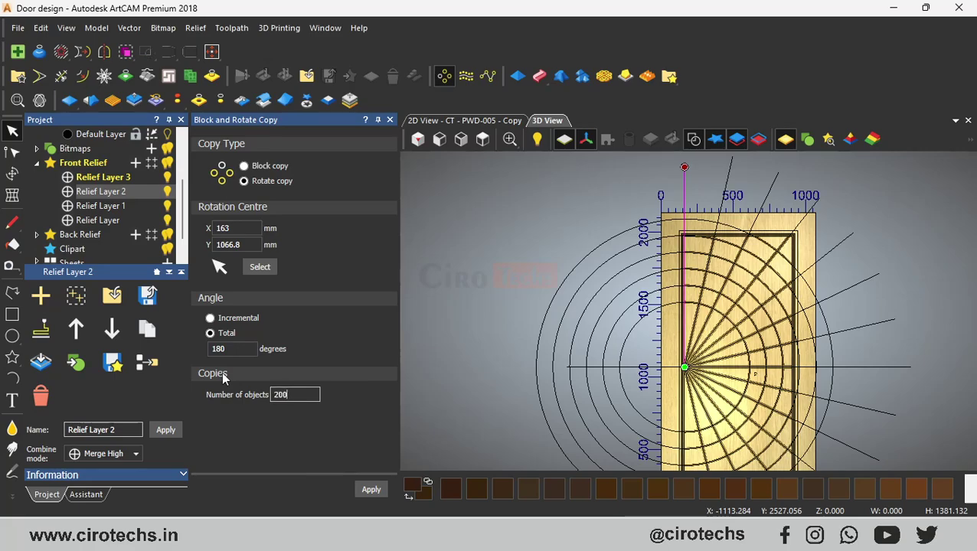
left_click(371, 489)
scroll(785, 245, "up", 5)
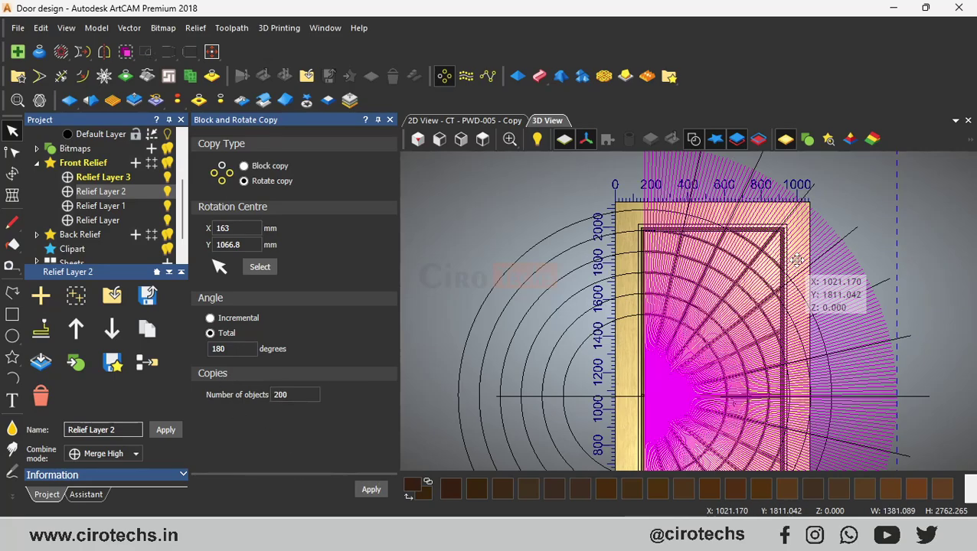
Step: Delete all rotated line copies except the two flanking the diagonal rib, and select those two lines
scroll(781, 259, "down", 3)
scroll(758, 240, "up", 8)
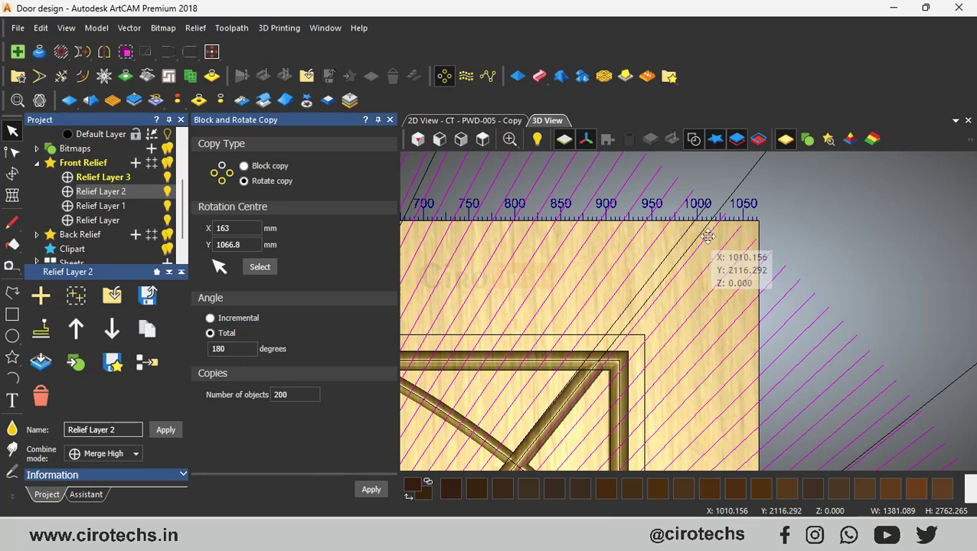
key("Delete")
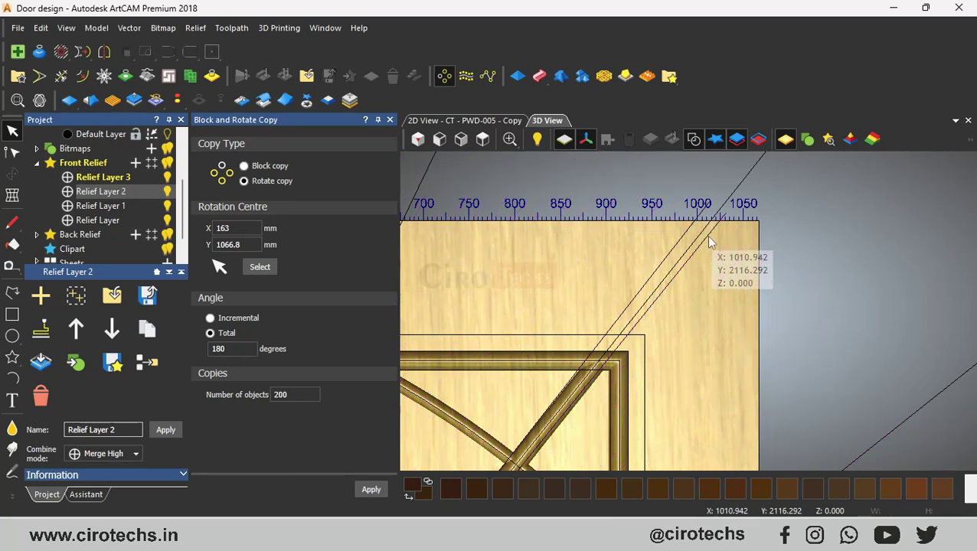
key("ctrl+z")
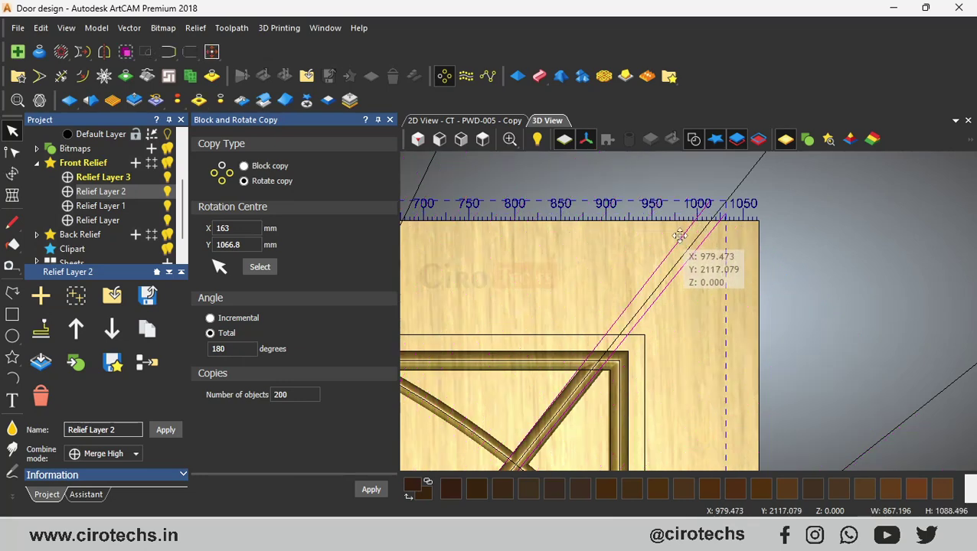
Step: Examine how the two selected lines run along the diagonal rib towards the frame's upper corner
scroll(679, 236, "down", 2)
scroll(679, 236, "down", 1)
scroll(679, 236, "down", 2)
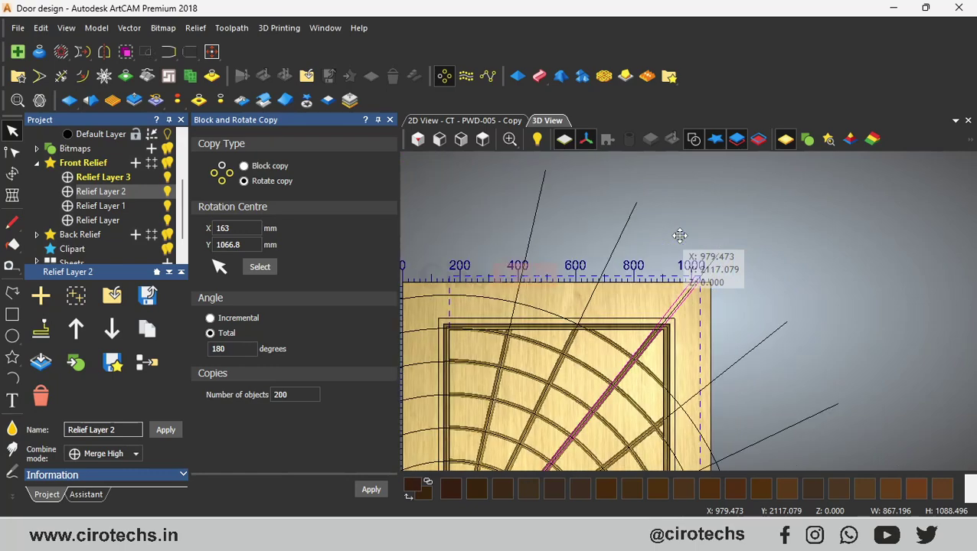
scroll(677, 360, "up", 4)
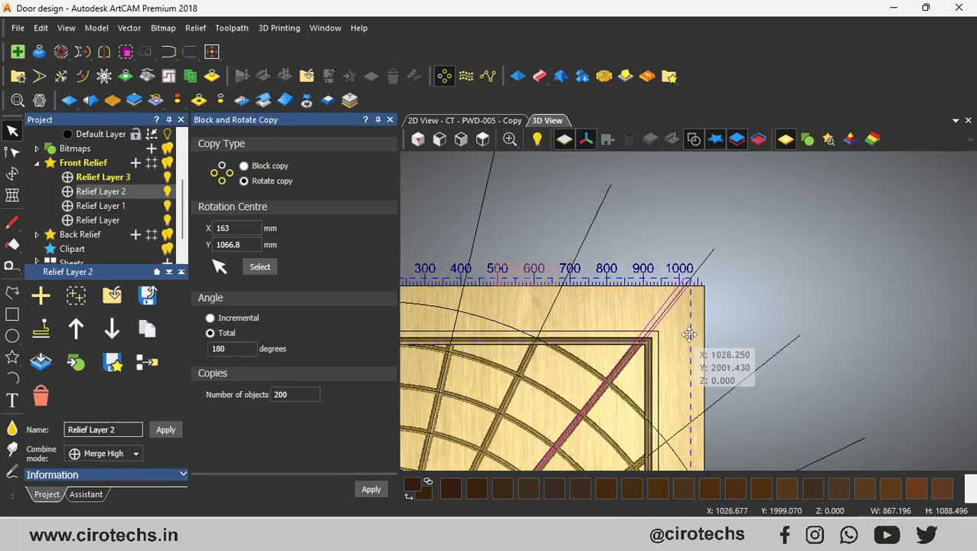
scroll(701, 235, "down", 4)
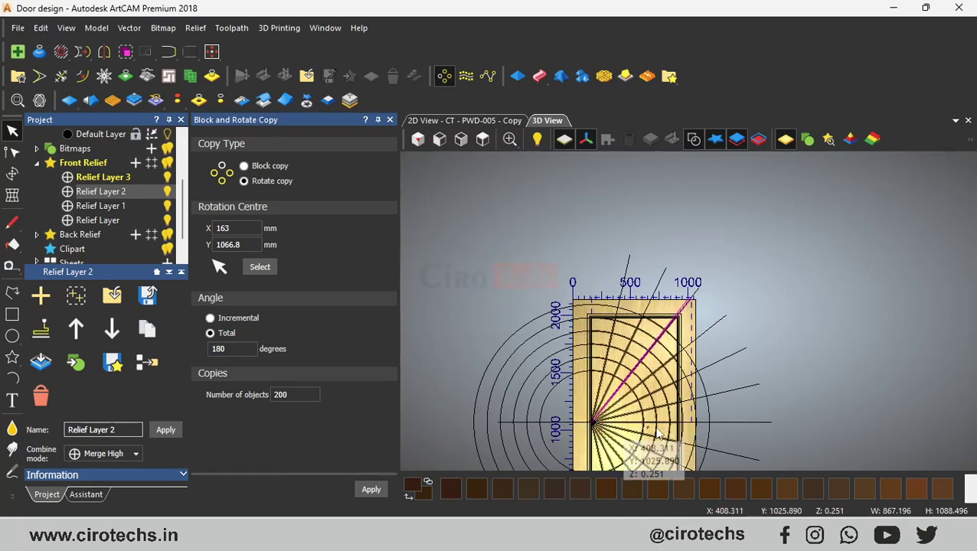
scroll(619, 306, "up", 2)
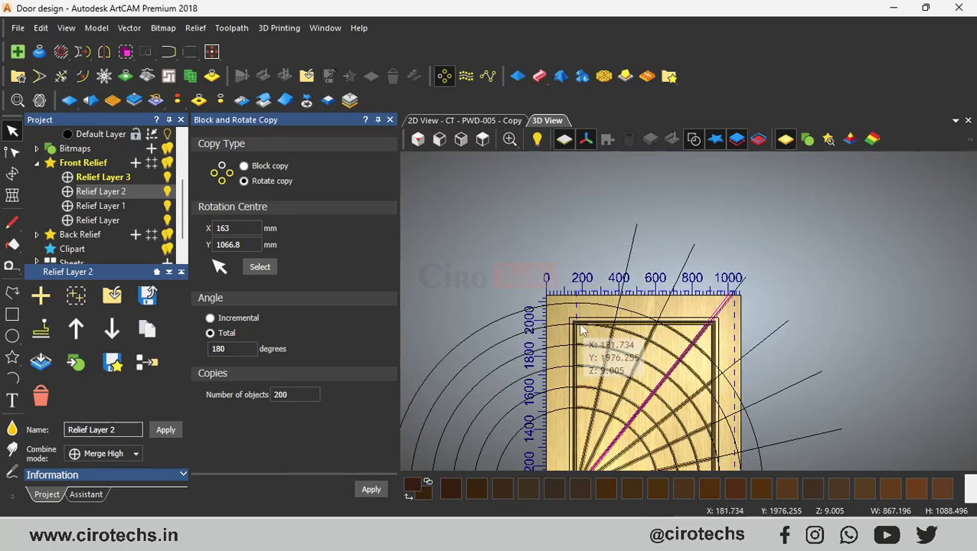
scroll(720, 320, "up", 2)
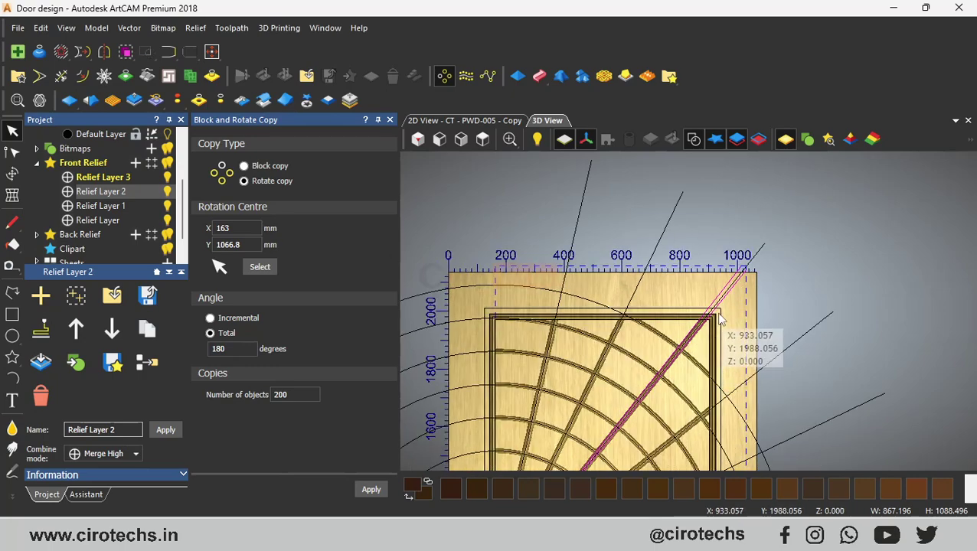
scroll(720, 320, "down", 2)
scroll(712, 313, "up", 2)
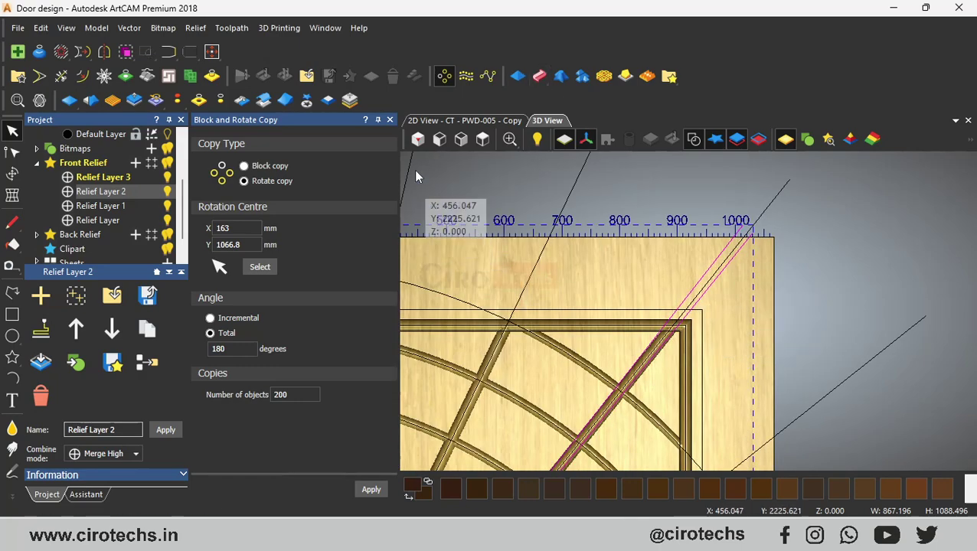
Step: Set up a Two Rail Sweep with the two flanking lines as drive rails and the smaller arc as cross section
left_click(390, 120)
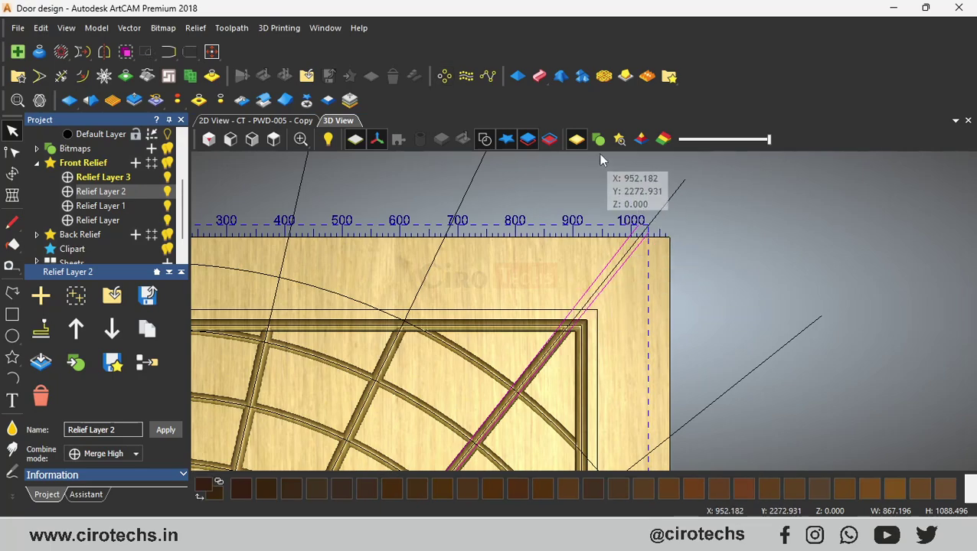
left_click(539, 77)
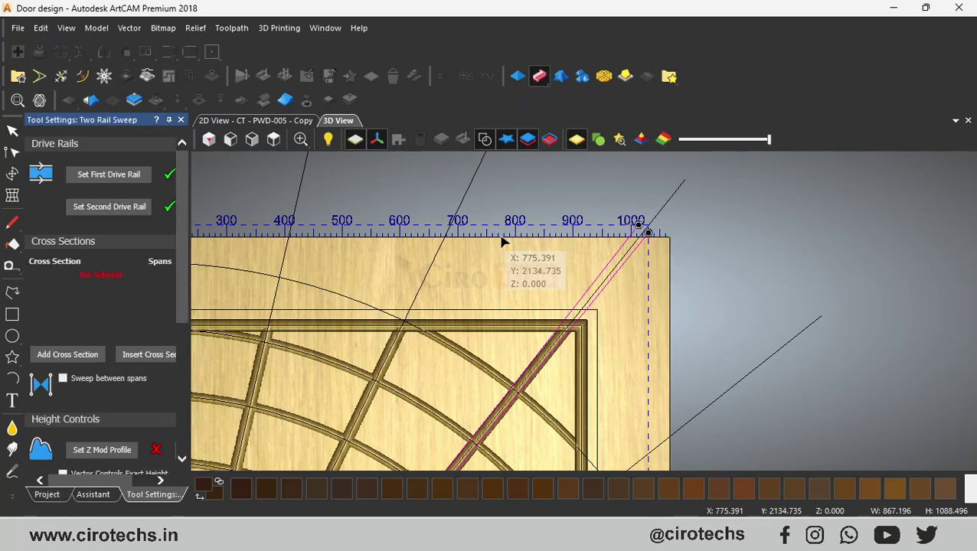
scroll(502, 242, "down", 2)
scroll(482, 436, "up", 6)
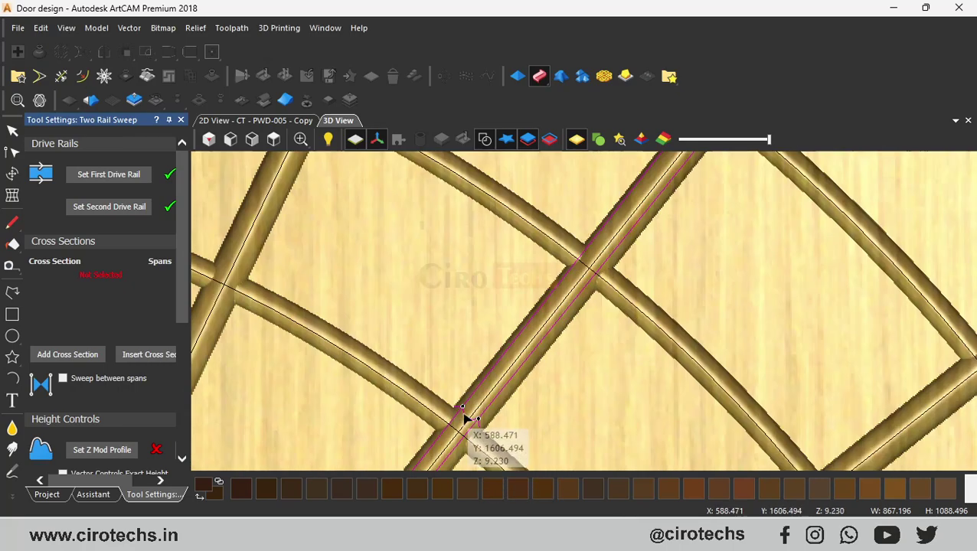
scroll(627, 244, "down", 5)
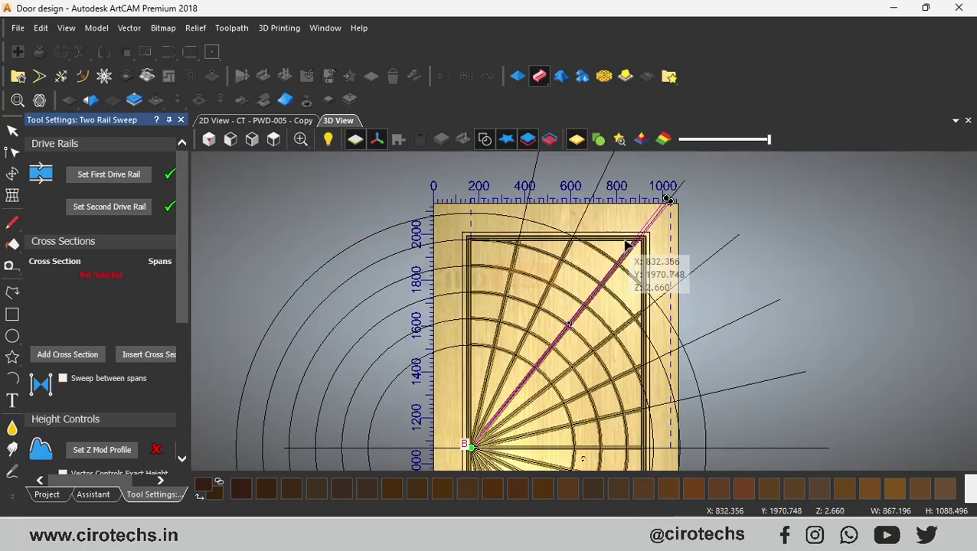
scroll(626, 244, "down", 1)
scroll(589, 404, "up", 6)
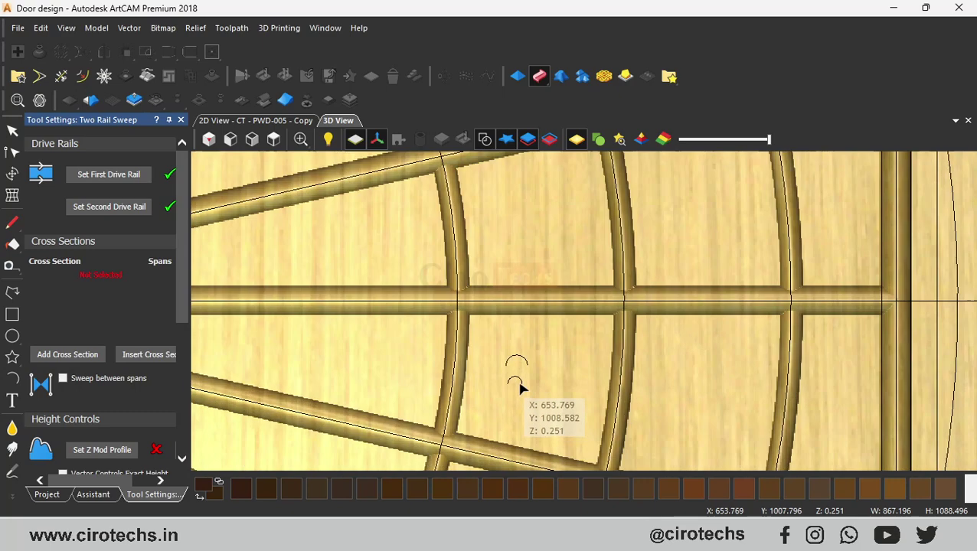
left_click(516, 380)
left_click(89, 356)
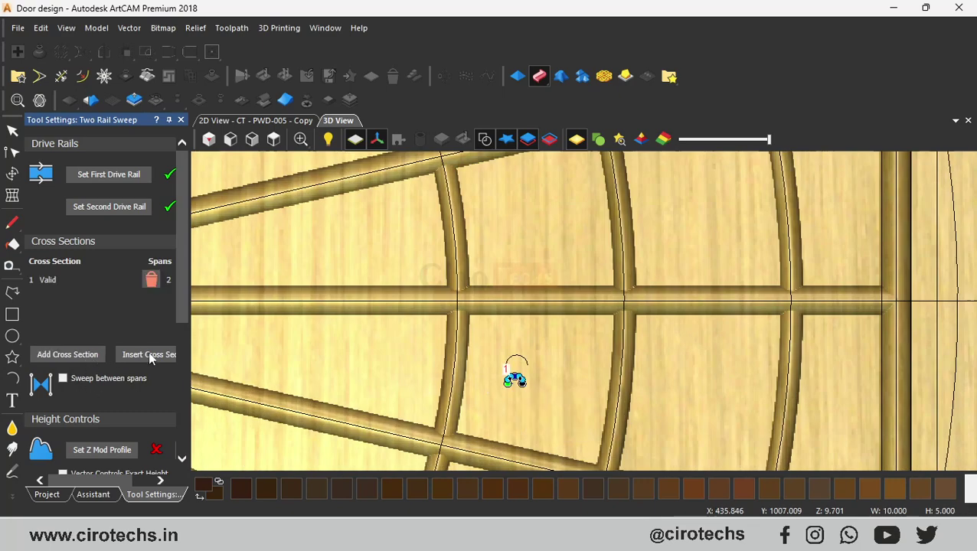
Step: Set Scale Final Height to 5 and apply the sweep between the two lines along the diagonal
scroll(517, 384, "down", 5)
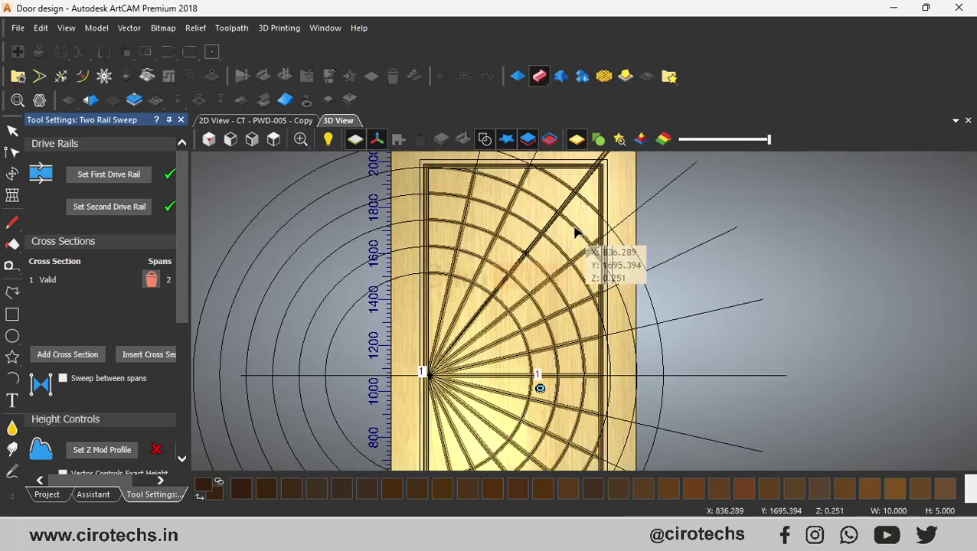
scroll(567, 276, "up", 1)
scroll(613, 228, "down", 1)
scroll(591, 222, "up", 5)
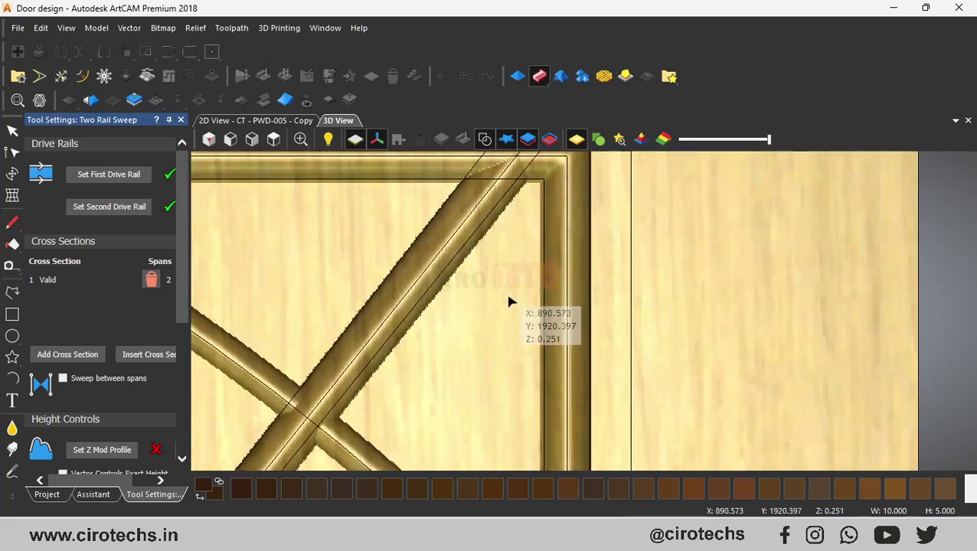
left_click_drag(509, 301, 484, 195)
scroll(69, 374, "down", 5)
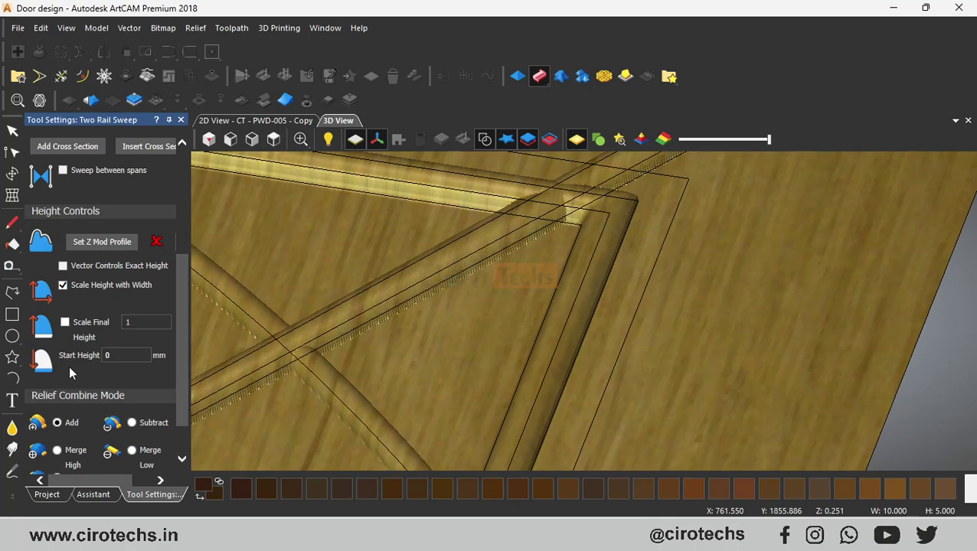
left_click(65, 323)
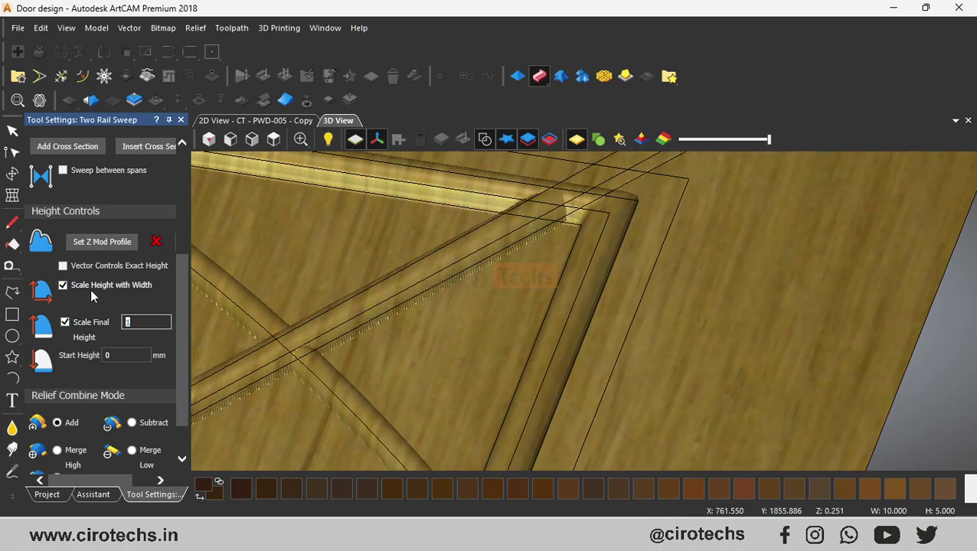
type("5")
scroll(586, 307, "down", 4)
scroll(632, 267, "up", 3)
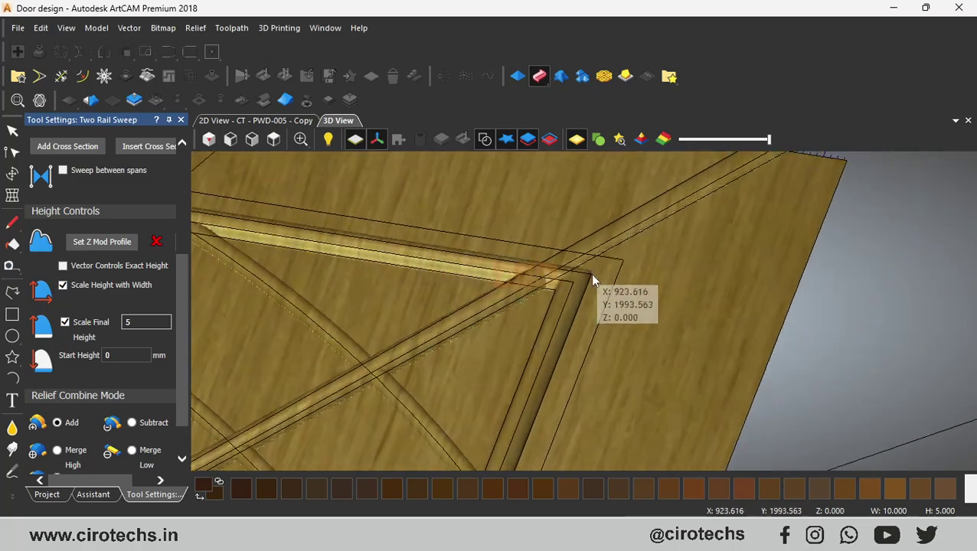
Step: Examine the swept diagonal rib around the frame's upper corner and leave the Two Rail Sweep tool
left_click_drag(591, 274, 678, 346)
scroll(617, 303, "down", 4)
scroll(613, 275, "up", 4)
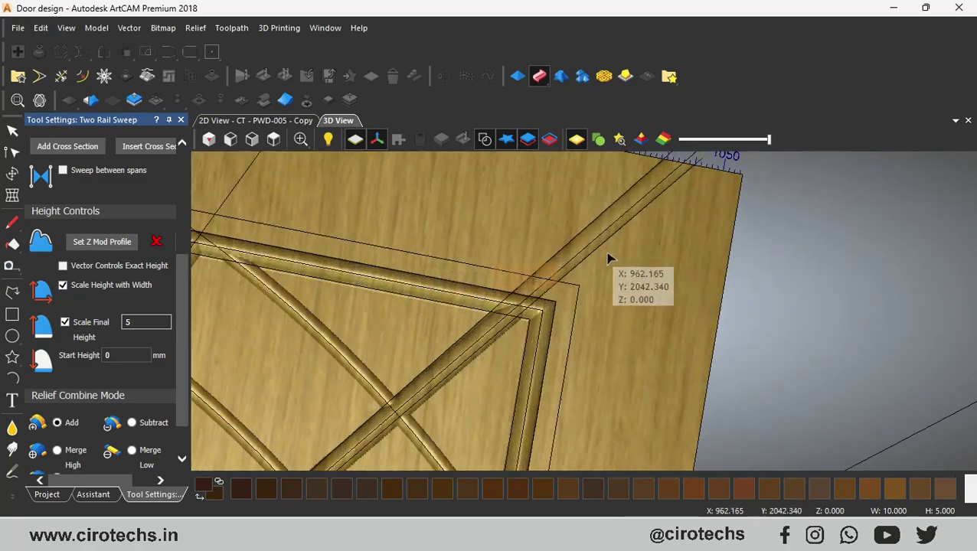
scroll(493, 279, "down", 5)
scroll(148, 385, "down", 2)
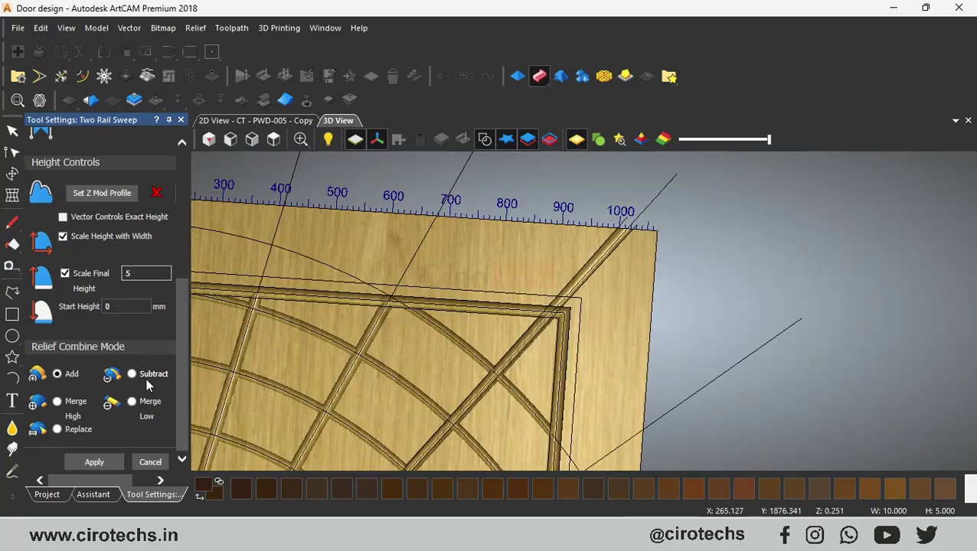
left_click(150, 462)
scroll(548, 325, "down", 3)
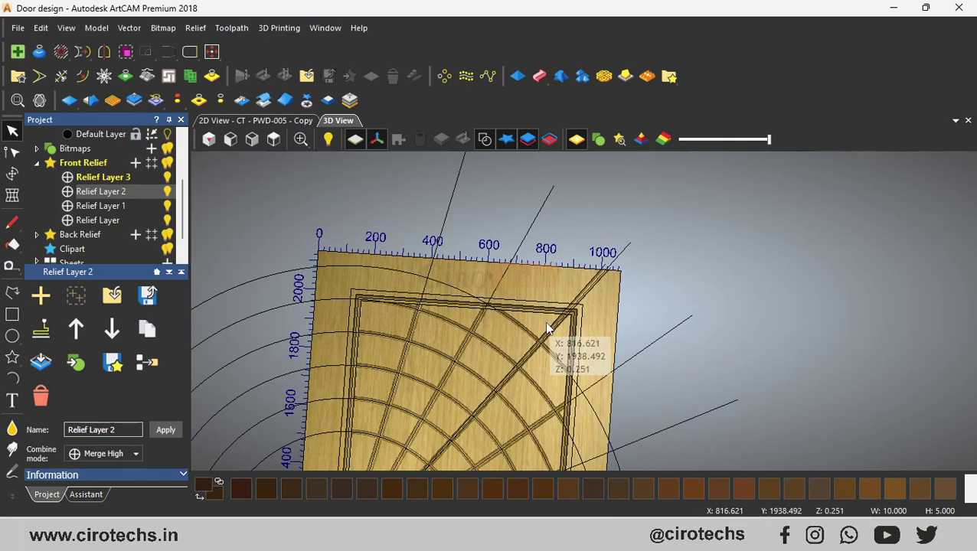
Step: Hide Relief Layer, Relief Layer 1 and Relief Layer 2, and make Relief Layer 3 active
left_click(167, 220)
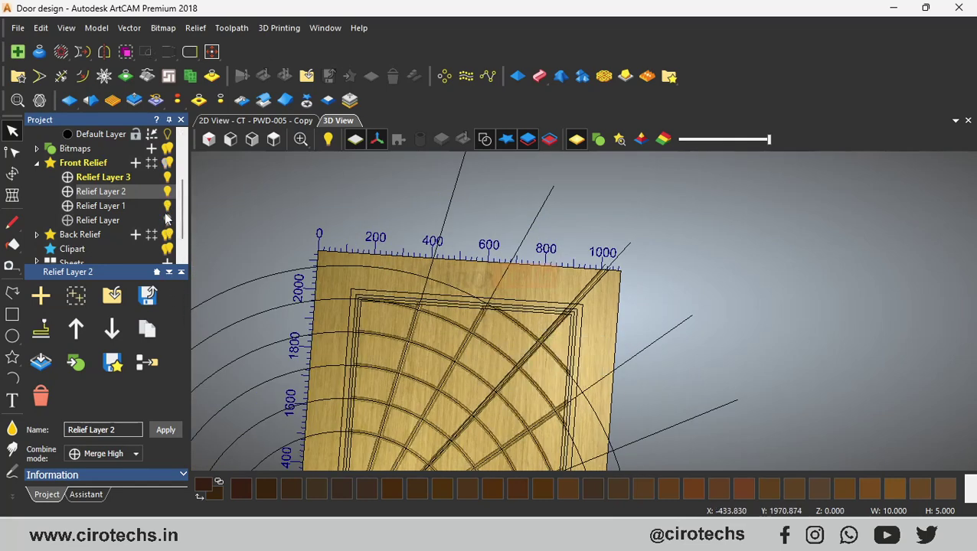
left_click(167, 207)
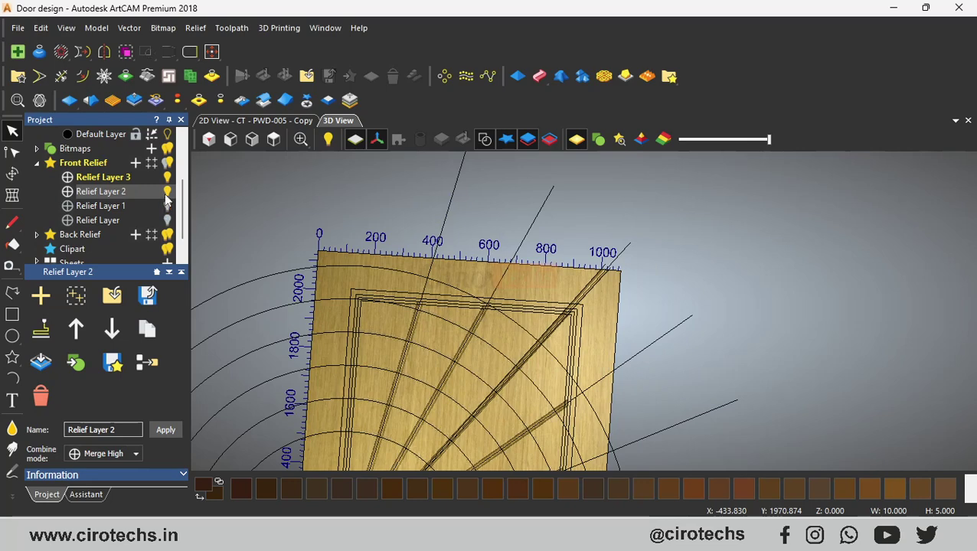
left_click(167, 195)
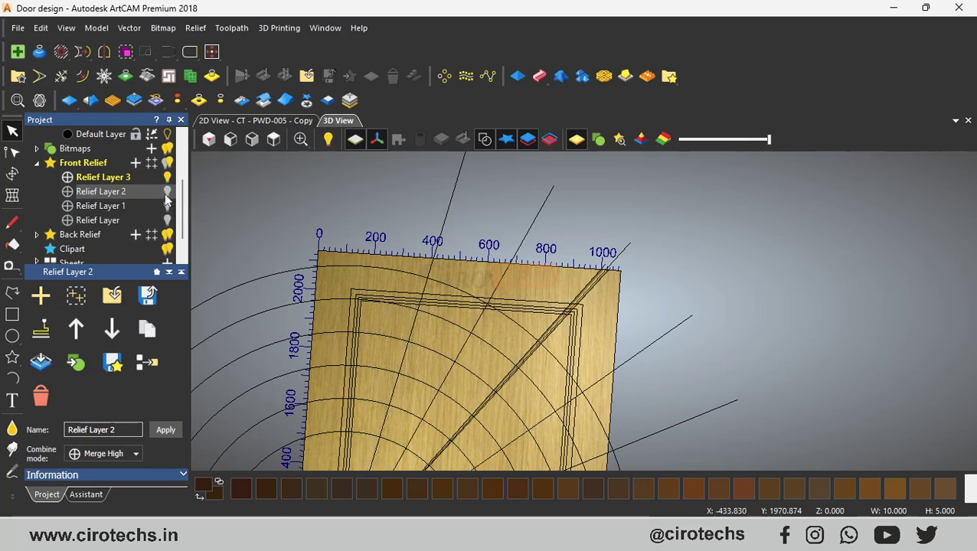
left_click(103, 177)
Step: Inspect Relief Layer 3 up close, check the reference in the 2D view, and return to the whole door in 3D
scroll(536, 352, "up", 5)
scroll(482, 413, "up", 3)
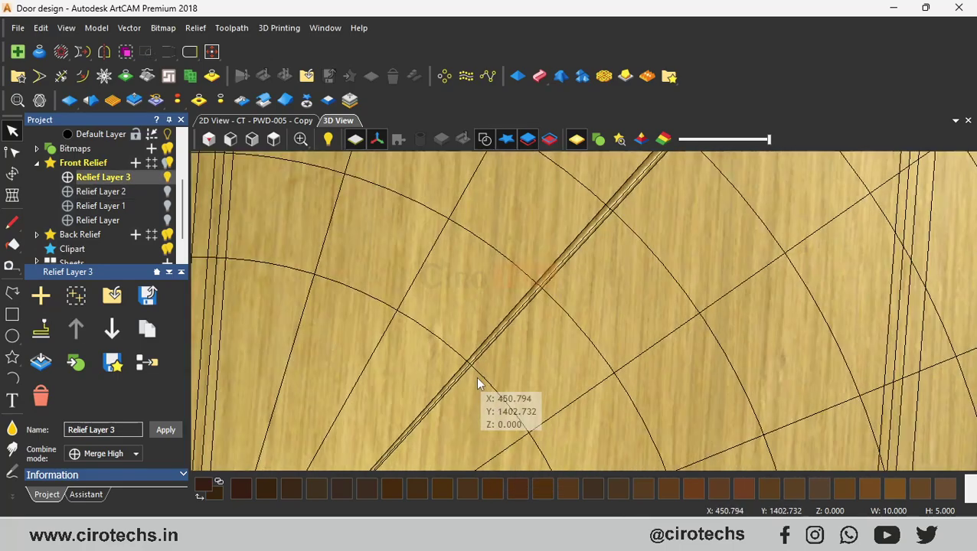
scroll(536, 337, "down", 3)
scroll(536, 338, "down", 3)
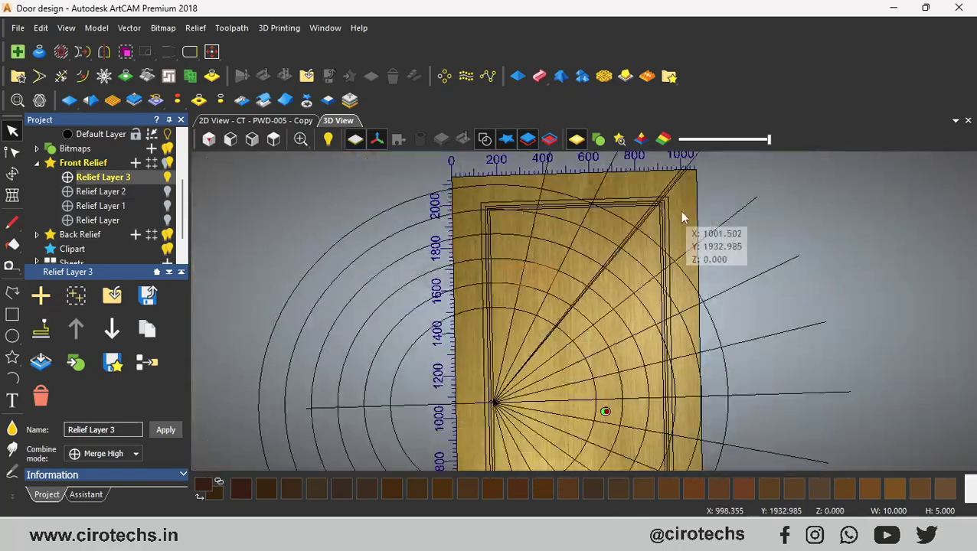
scroll(679, 211, "up", 4)
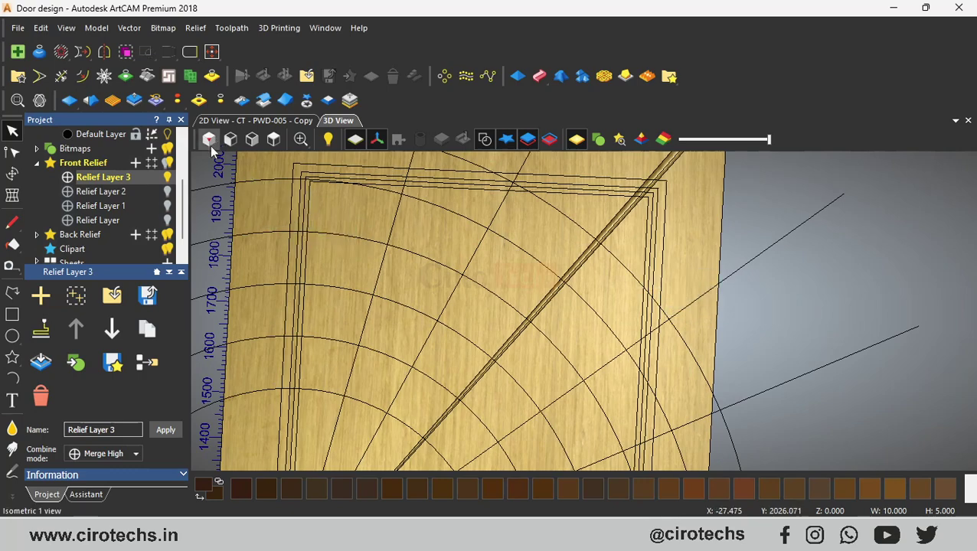
left_click(253, 120)
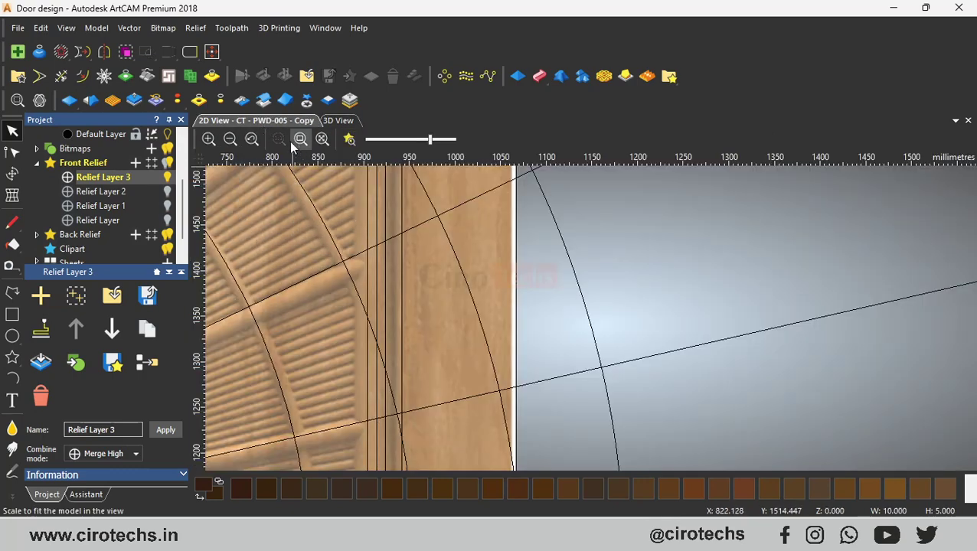
left_click(338, 121)
left_click(283, 136)
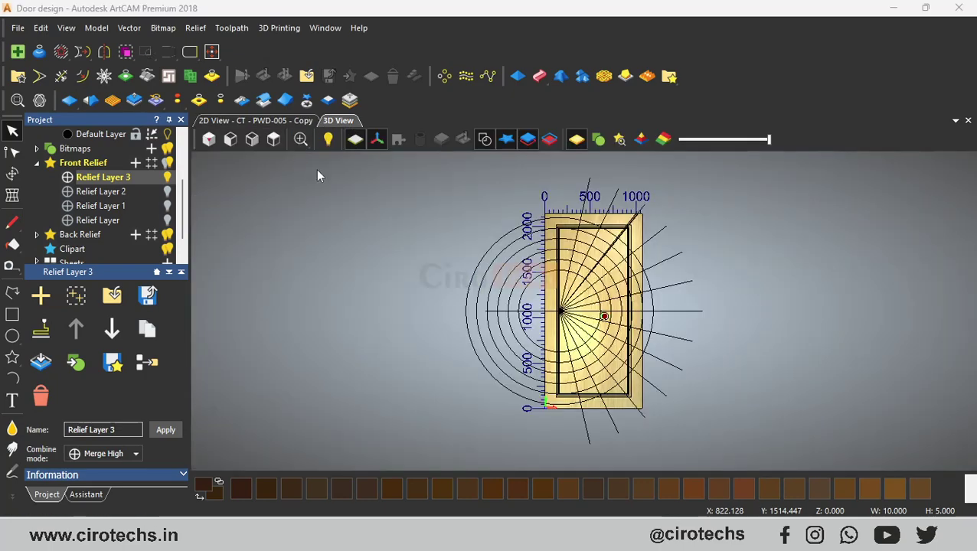
scroll(629, 201, "up", 3)
scroll(602, 330, "down", 2)
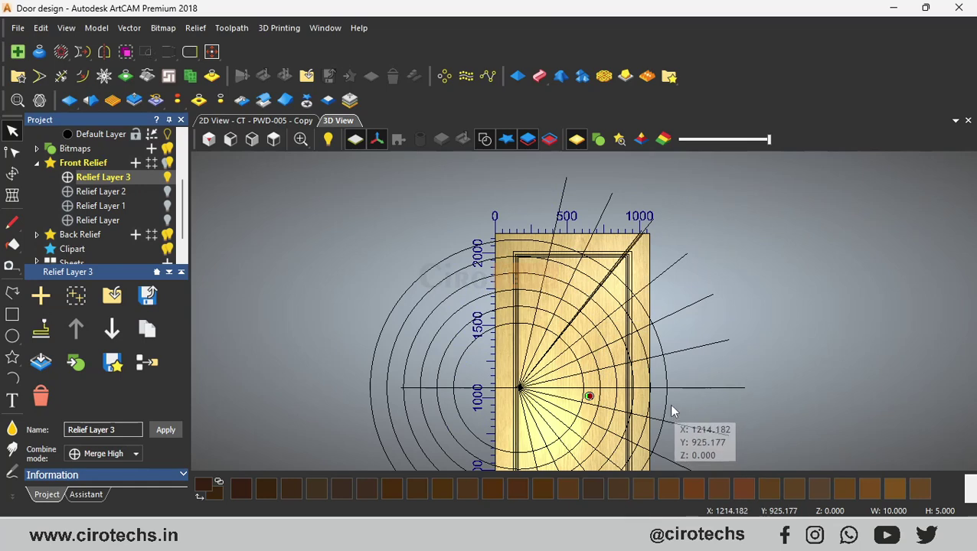
left_click(306, 100)
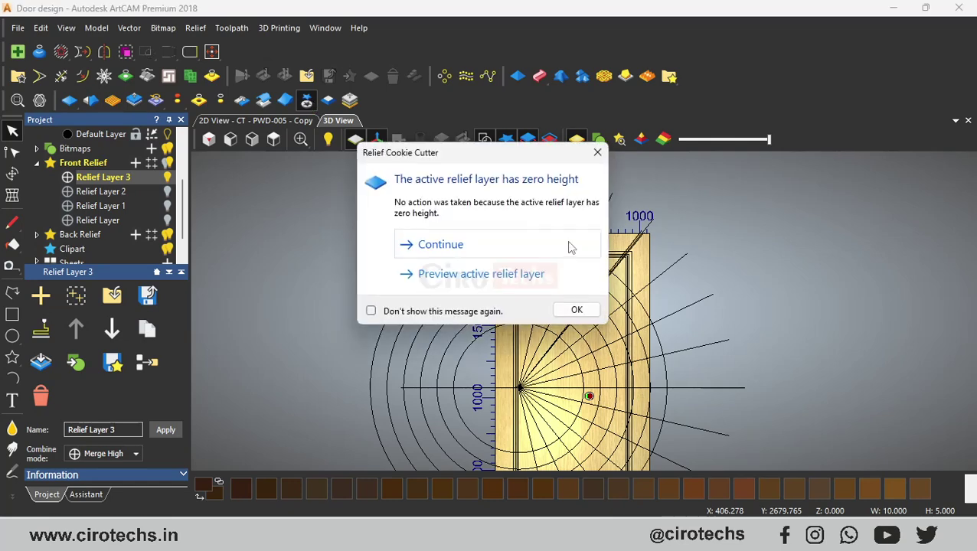
left_click(598, 152)
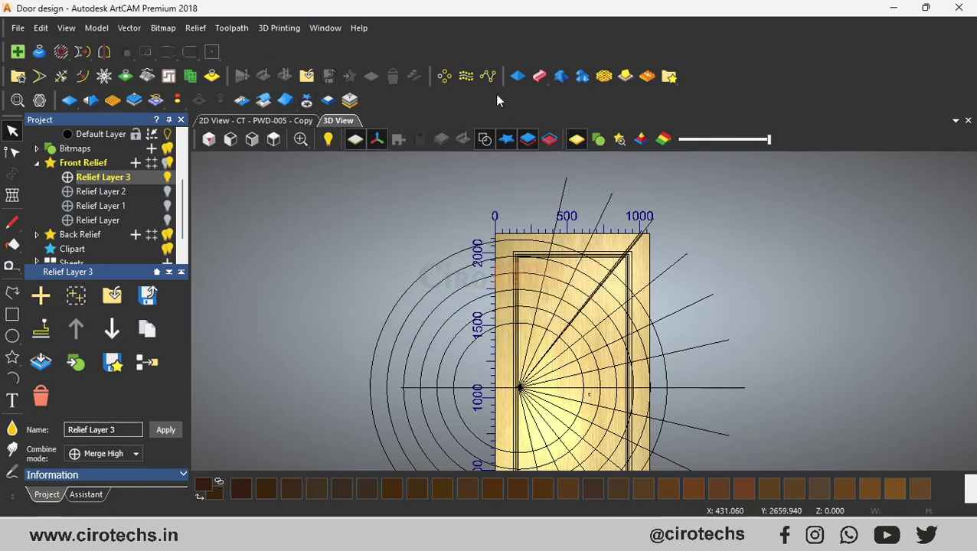
Step: Transform the diagonal rib relief and move its transform origin to the fan centre at X 163, Y 1066.8
left_click(308, 106)
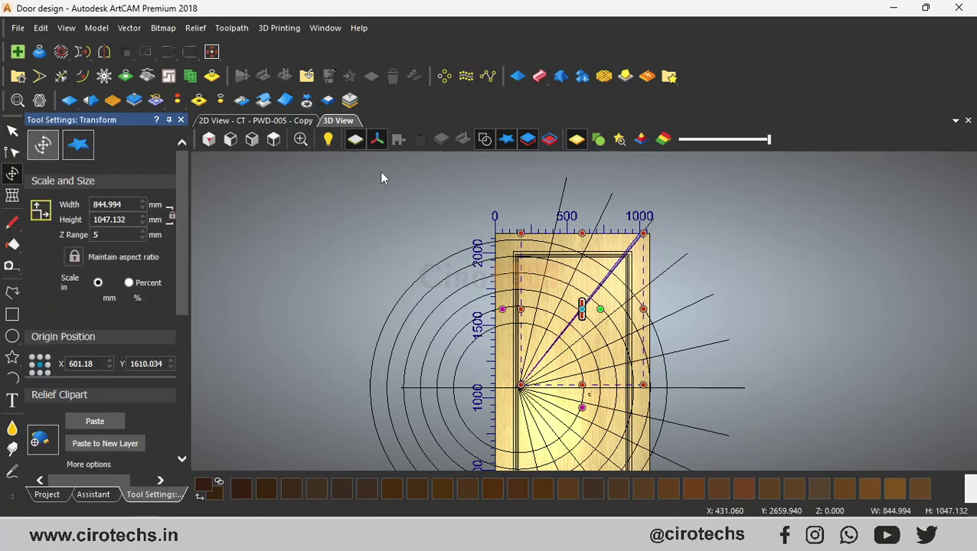
scroll(620, 325, "up", 1)
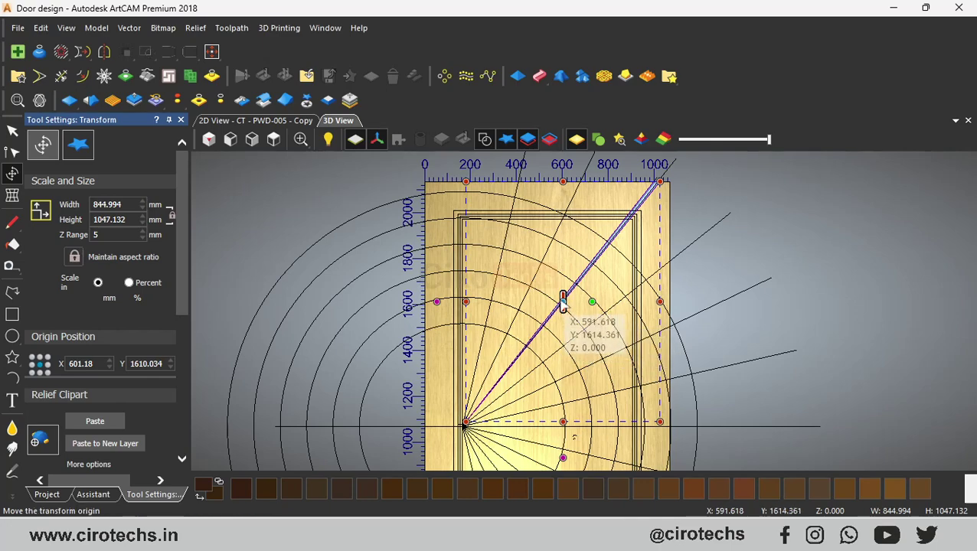
left_click_drag(561, 303, 464, 423)
scroll(464, 420, "up", 2)
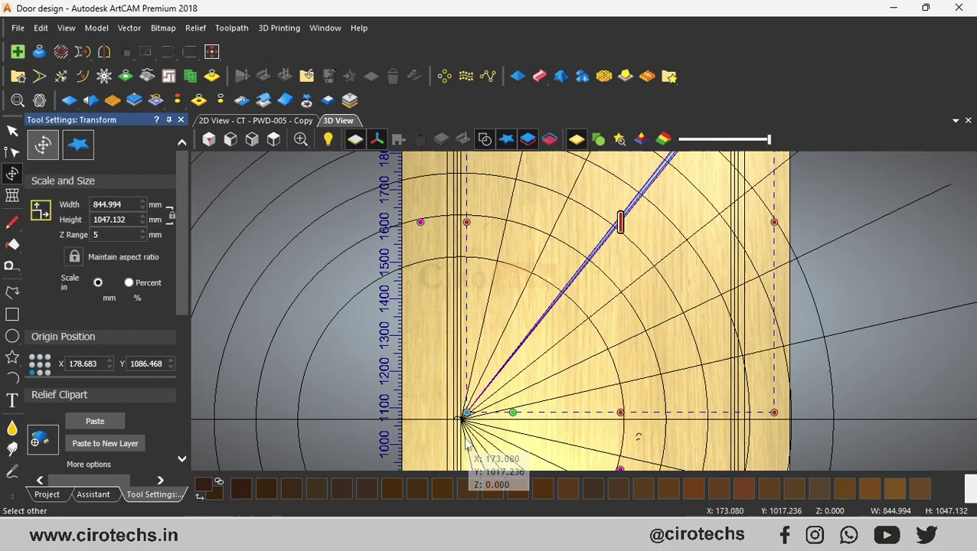
left_click_drag(473, 372, 450, 398)
scroll(480, 381, "down", 5)
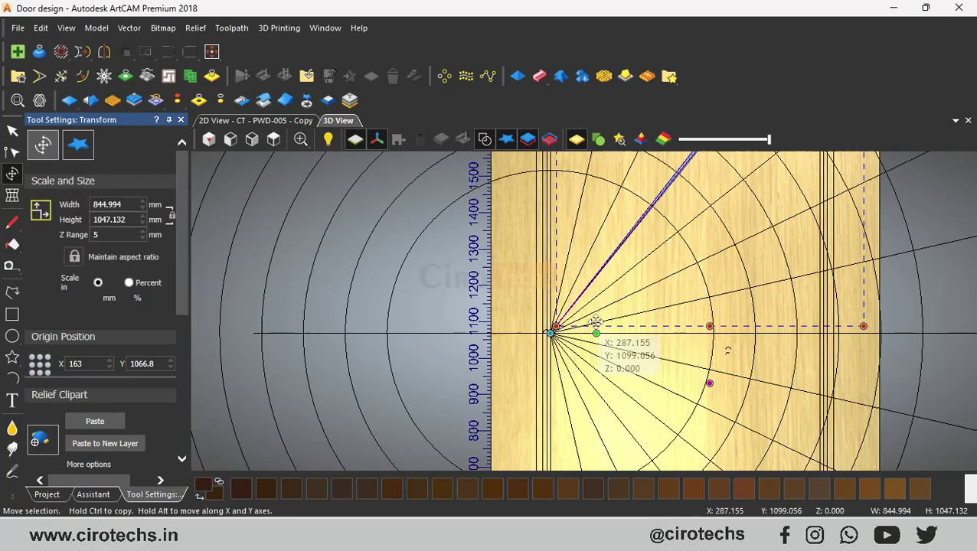
Step: Rotate the rib about the fan centre until it stands vertical along the inner frame edge
scroll(658, 218, "up", 2)
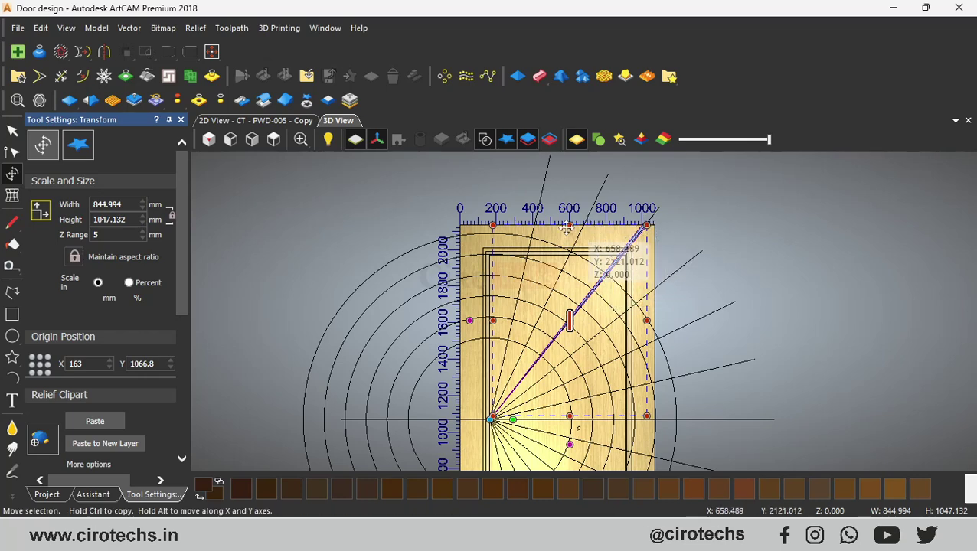
scroll(402, 310, "down", 1)
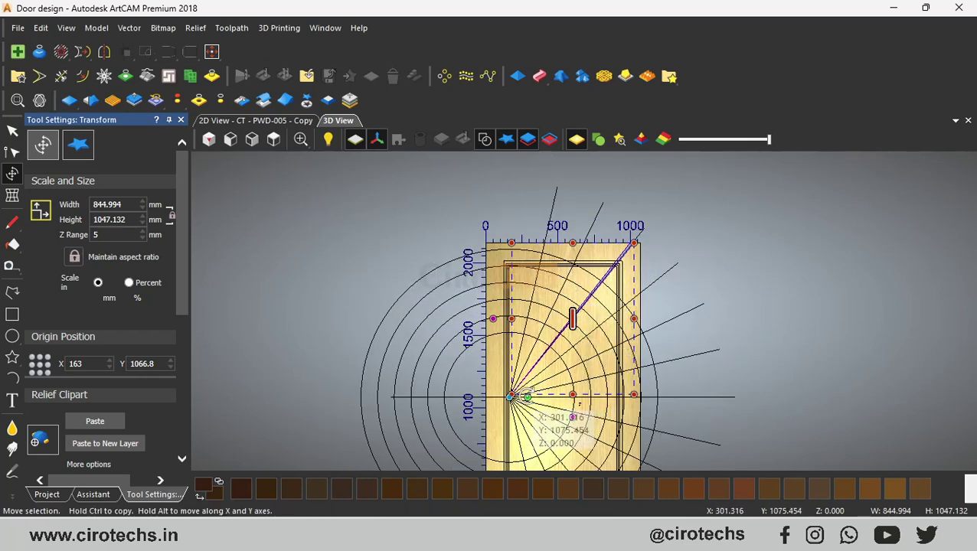
left_click_drag(531, 398, 691, 254)
scroll(520, 222, "up", 3)
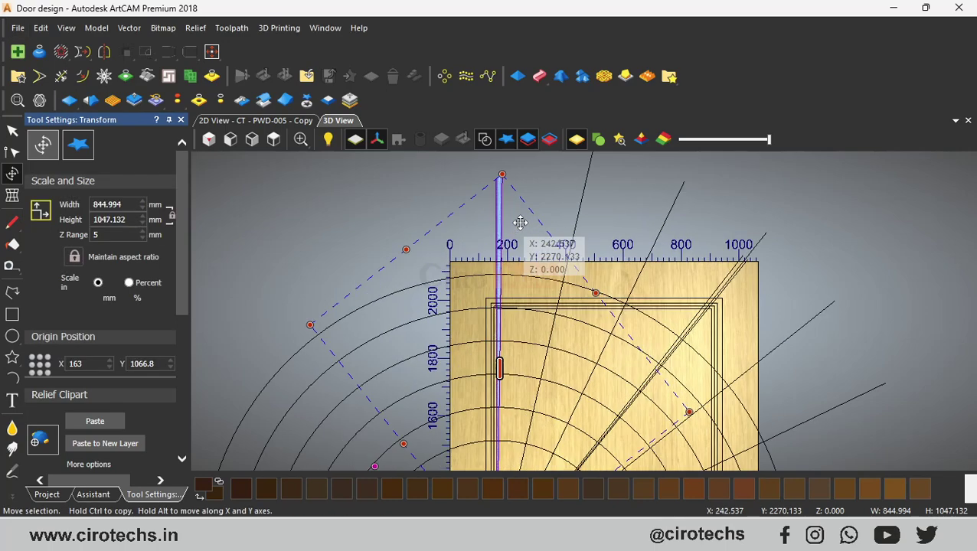
scroll(520, 222, "down", 3)
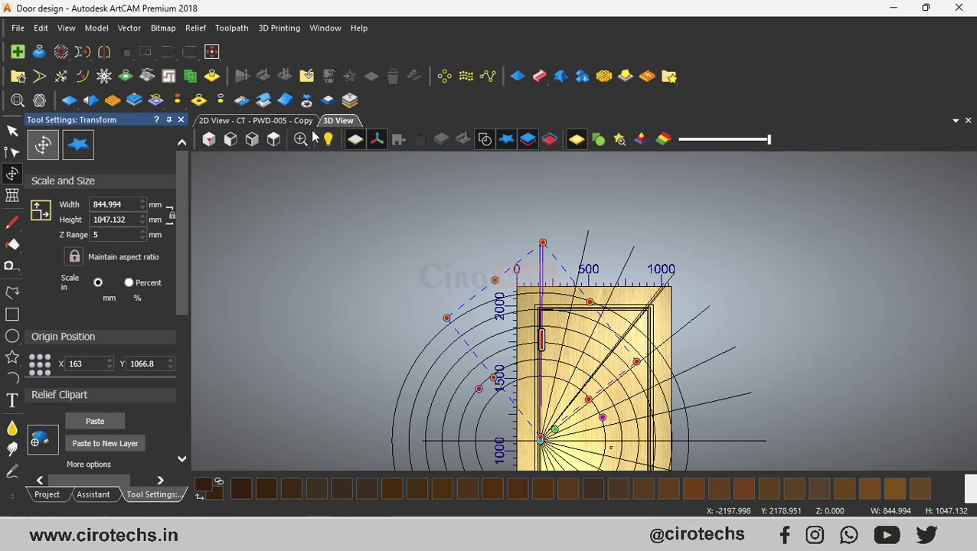
Step: Rotate-copy the vertical rib about X 163, Y 1066.8 as 100 objects over a total angle of 180 degrees
left_click(445, 76)
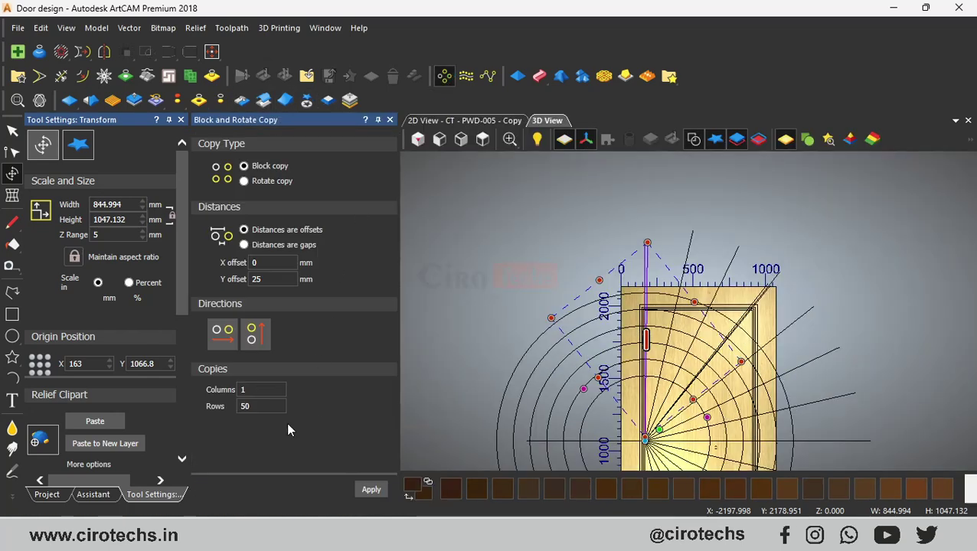
left_click(243, 181)
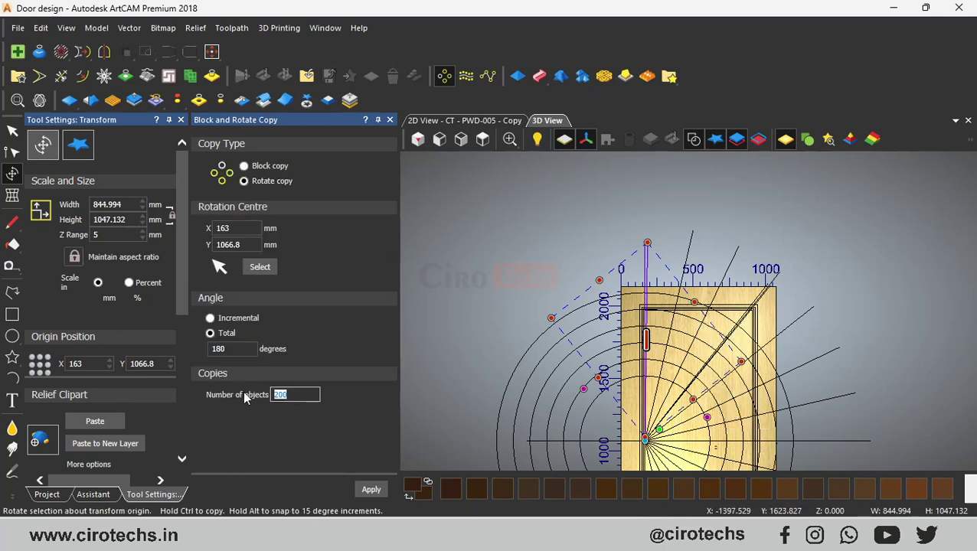
type("100")
left_click(371, 491)
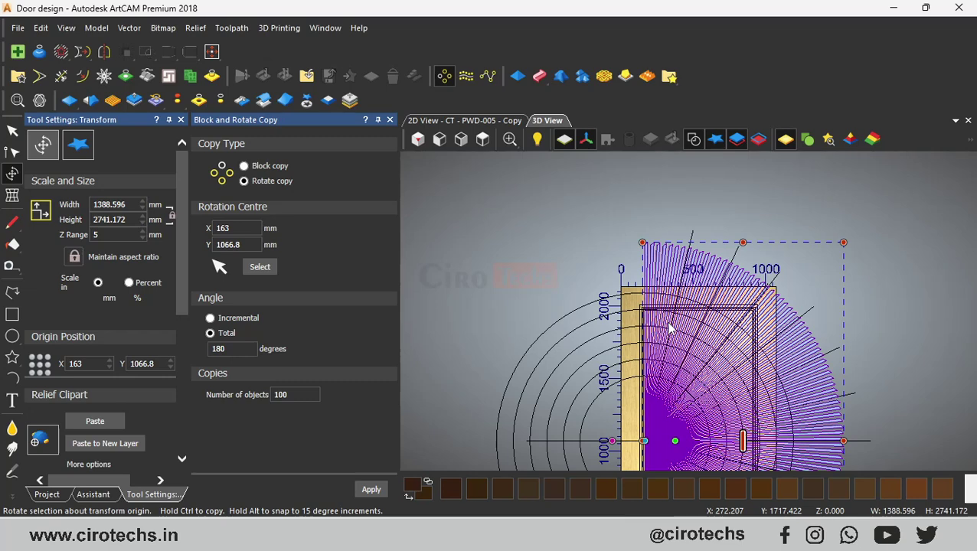
Step: Undo the rotated copies and rotate-copy the rib again with the number of objects set to 200
left_click(292, 395)
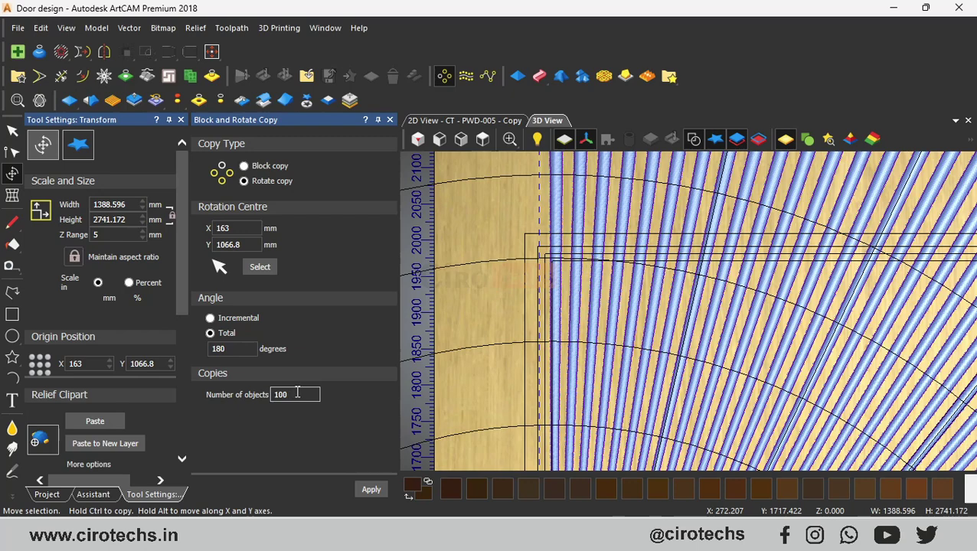
key("ctrl+z")
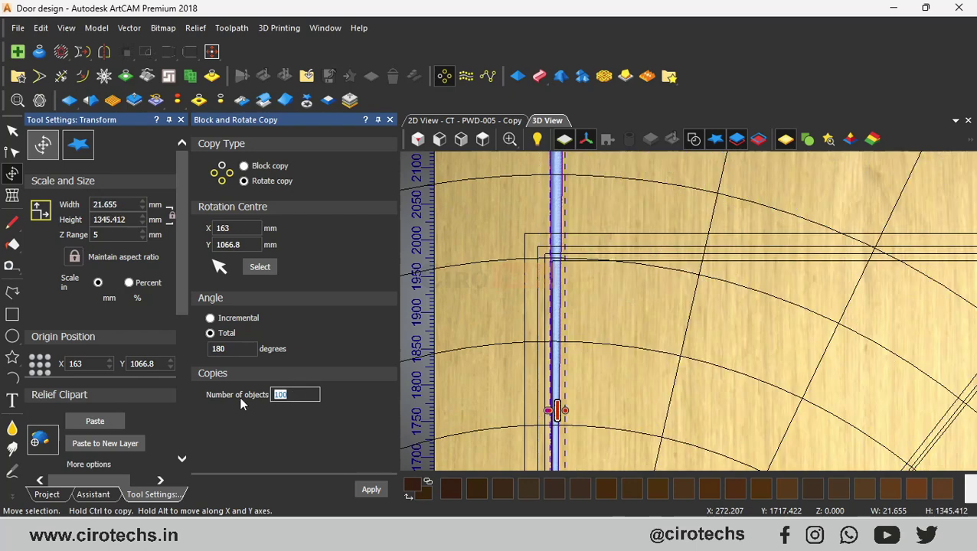
left_click(372, 491)
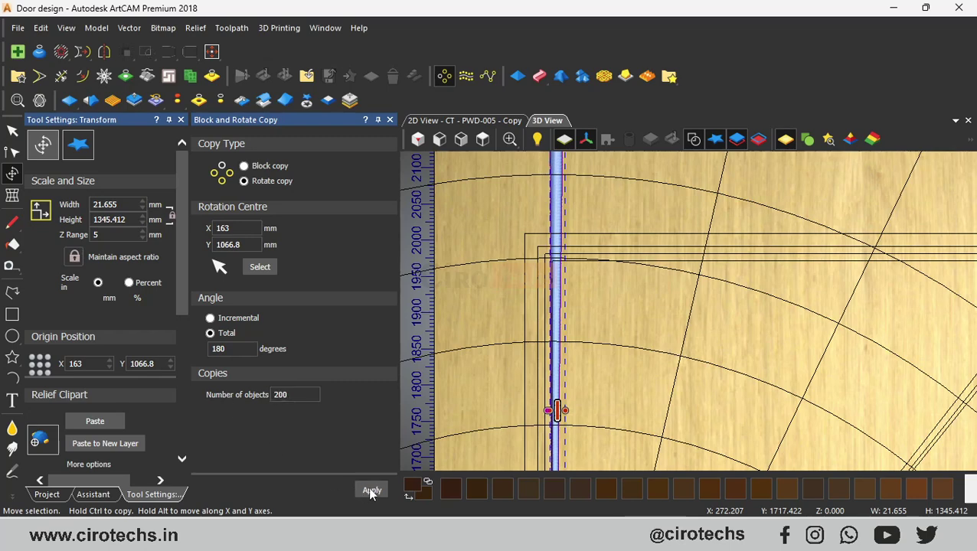
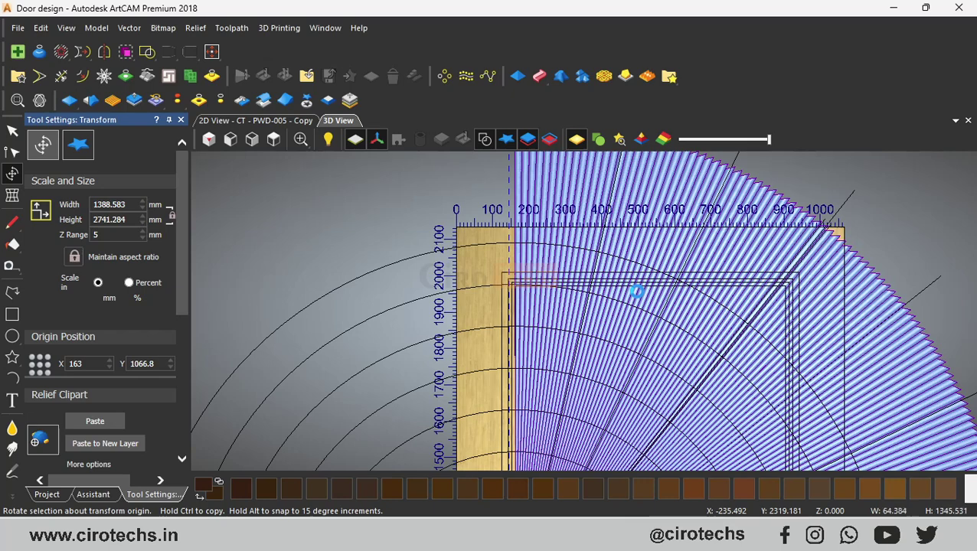
Step: Check the dense radial ribs on Relief Layer 3 from the top and save the door model
scroll(637, 291, "down", 5)
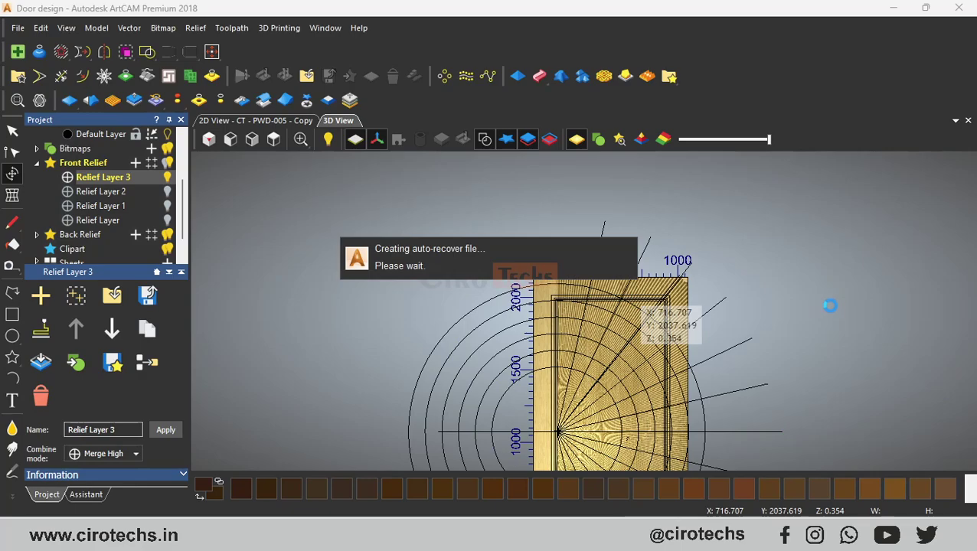
scroll(636, 334, "up", 8)
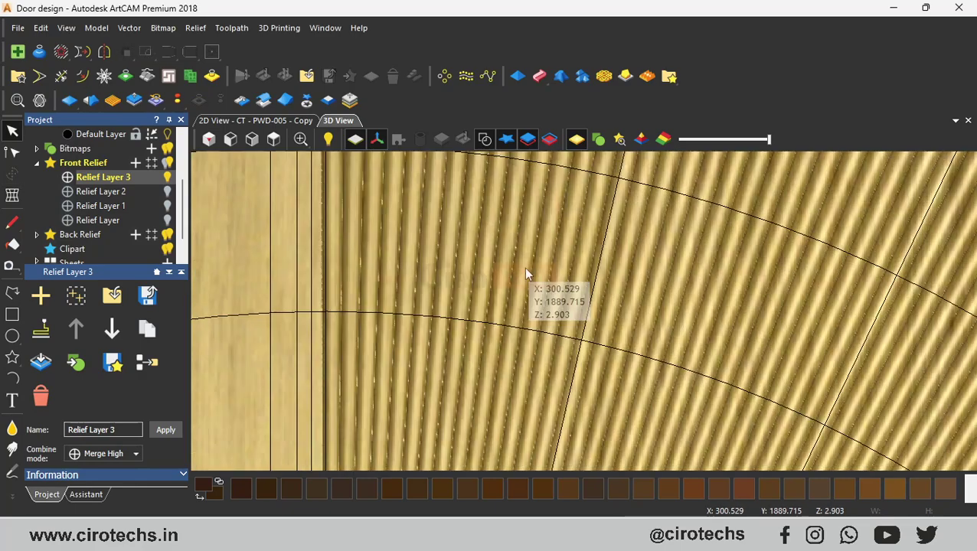
scroll(525, 269, "down", 5)
left_click_drag(849, 397, 896, 297)
left_click(273, 138)
key("ctrl+s")
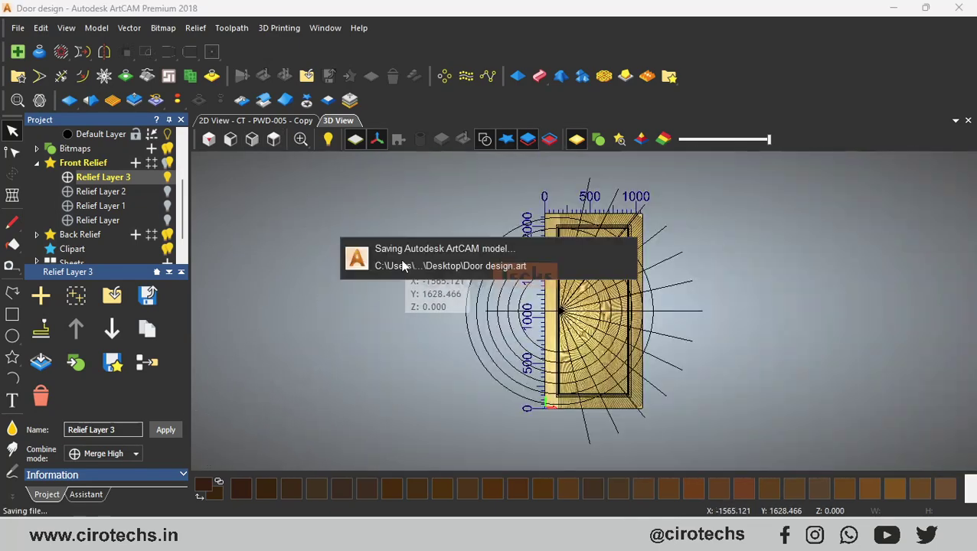
Step: Select the frame rectangle around the fan, clear the ribs outside it from Relief Layer 3, and deselect the rectangle
scroll(579, 232, "up", 5)
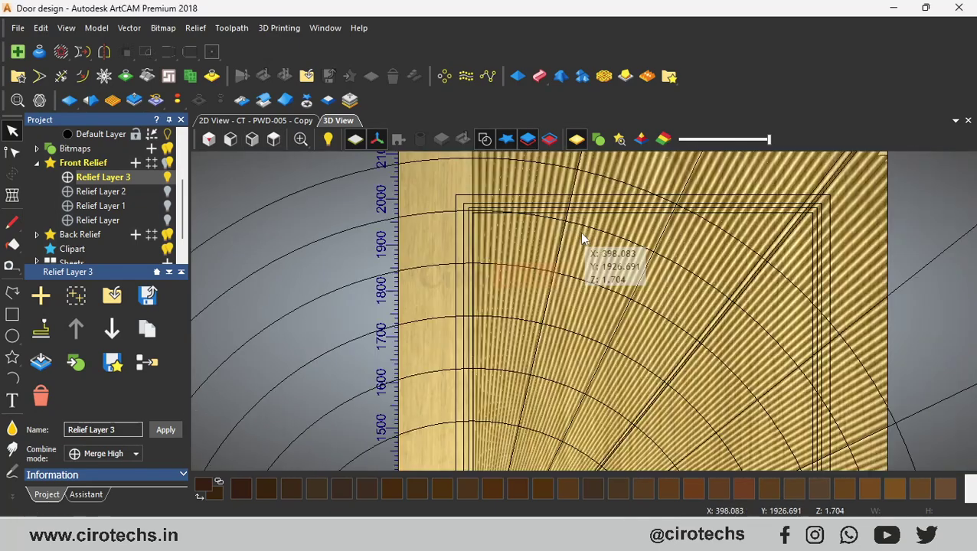
scroll(508, 201, "up", 2)
left_click(483, 212)
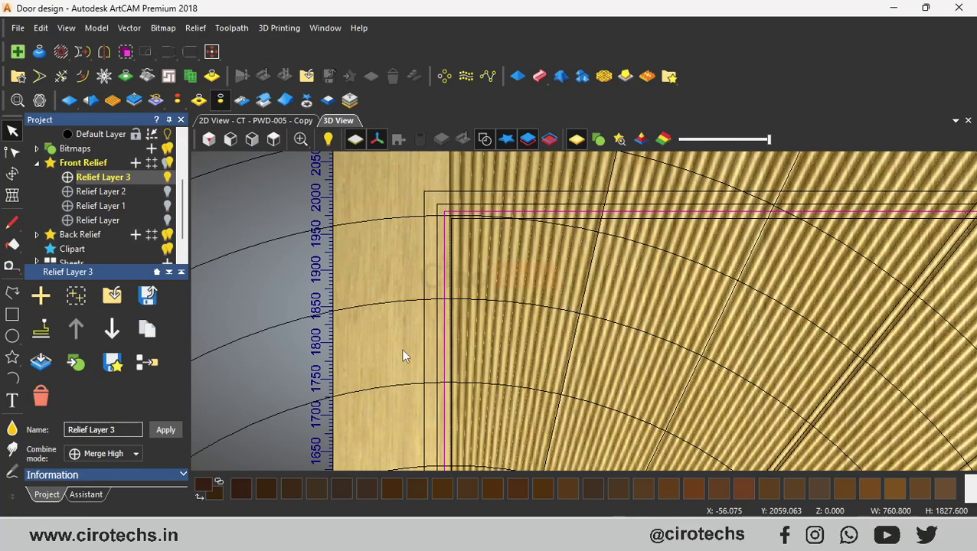
scroll(606, 286, "down", 7)
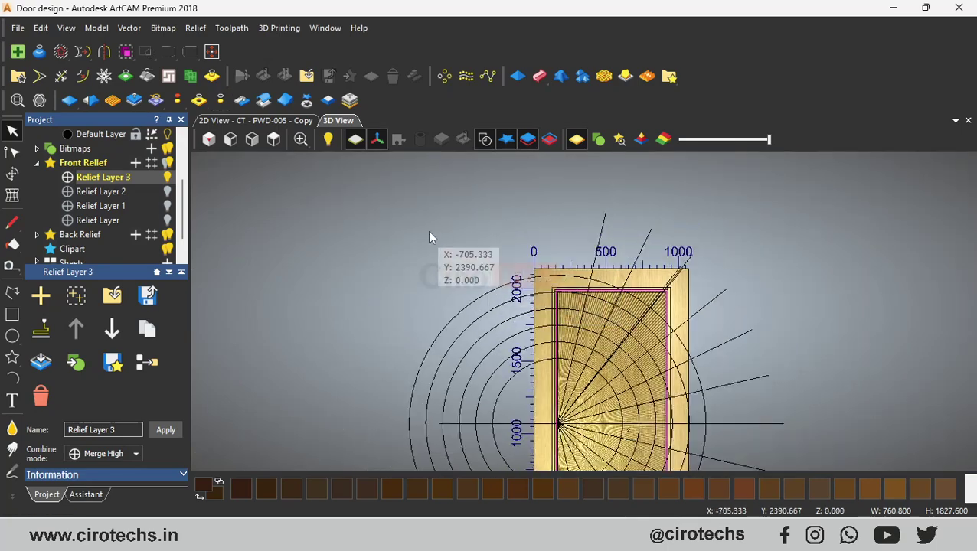
left_click(428, 231)
Step: Compare the trimmed ribs with the reference door in the 2D view, examining where the ribs meet the concentric circles
scroll(628, 409, "up", 7)
scroll(563, 366, "down", 5)
scroll(574, 394, "up", 5)
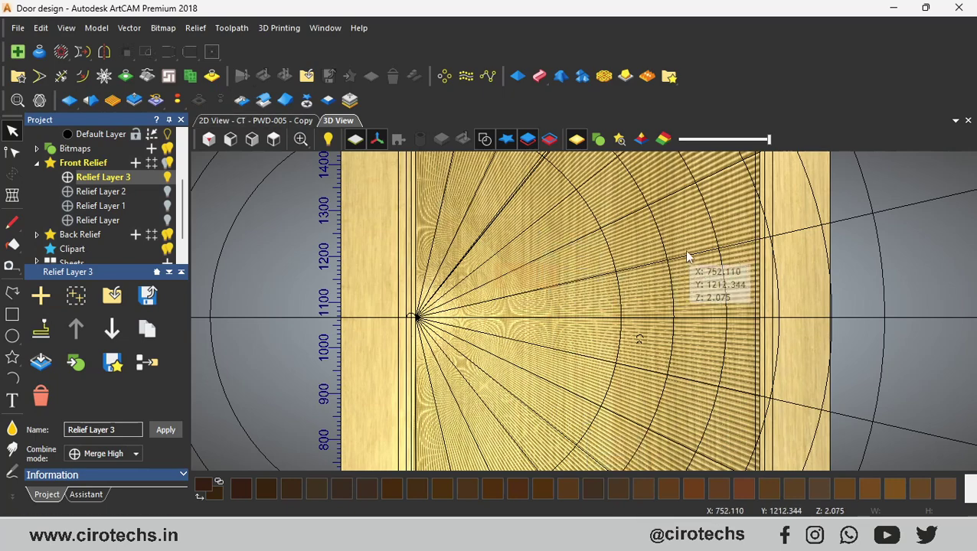
left_click(273, 125)
scroll(459, 276, "down", 5)
scroll(509, 390, "up", 6)
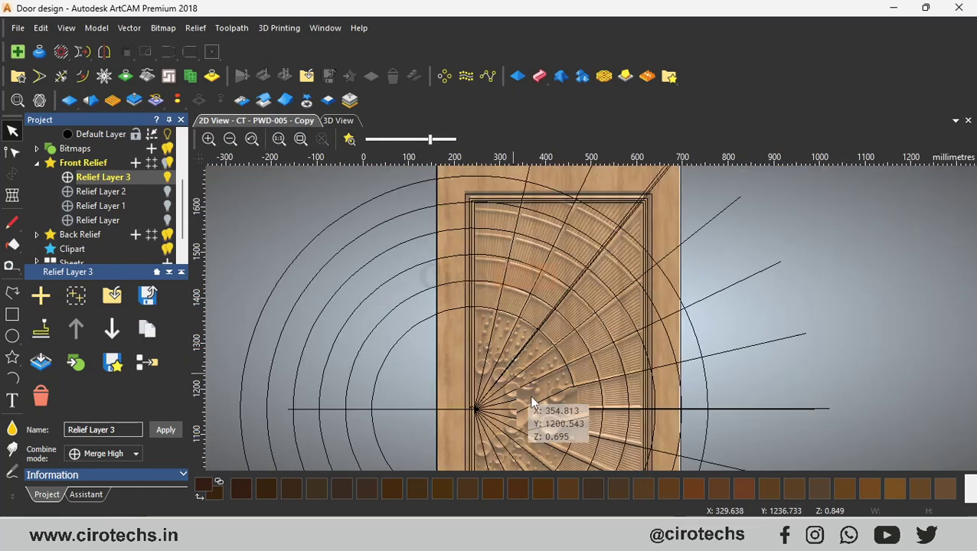
scroll(656, 303, "down", 2)
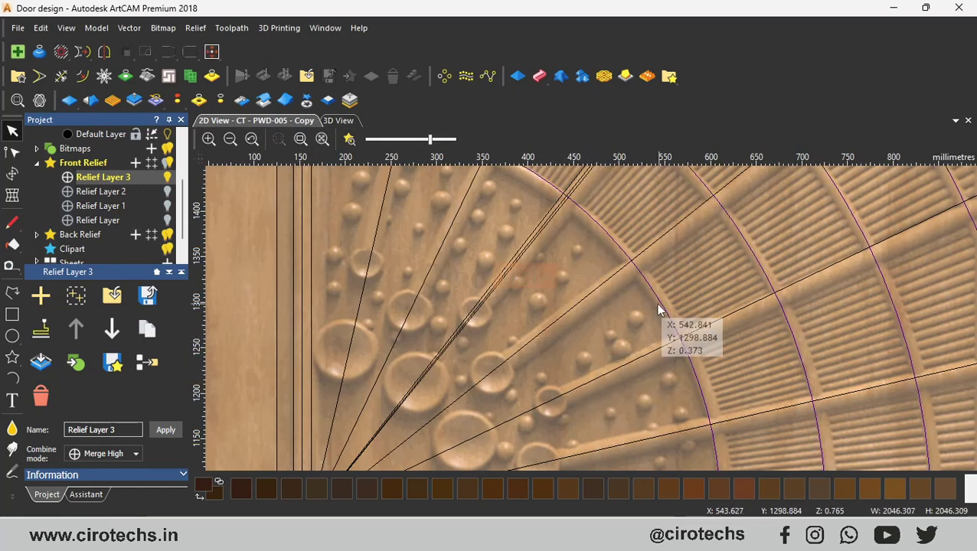
scroll(656, 303, "down", 2)
scroll(618, 391, "up", 2)
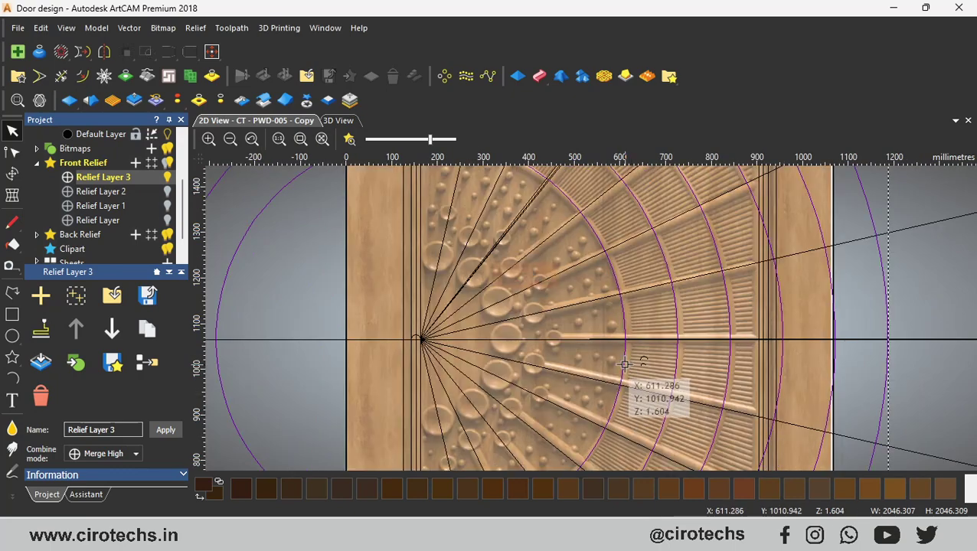
scroll(624, 350, "down", 2)
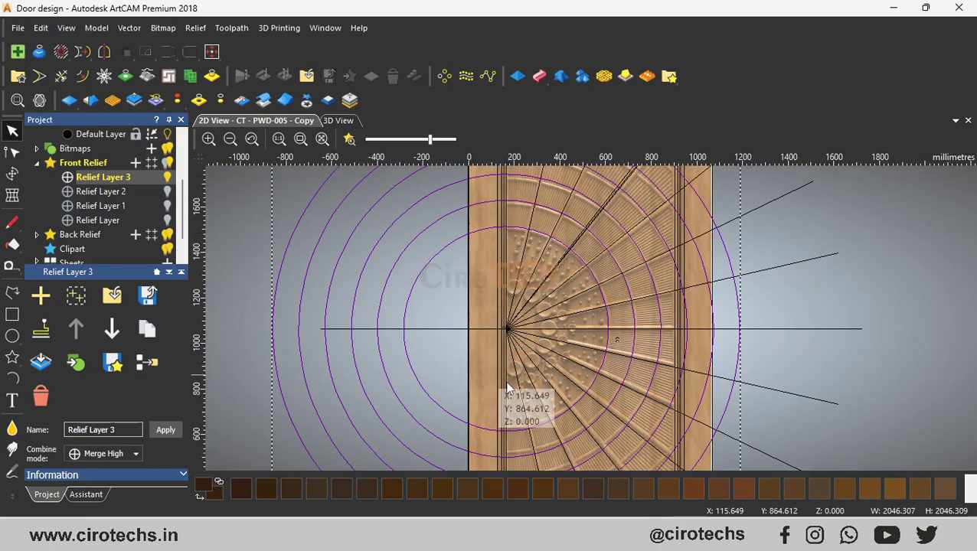
Step: In the 3D view, select only the innermost concentric circle, clear the ribs inside it from Relief Layer 3, and deselect it
left_click(341, 123)
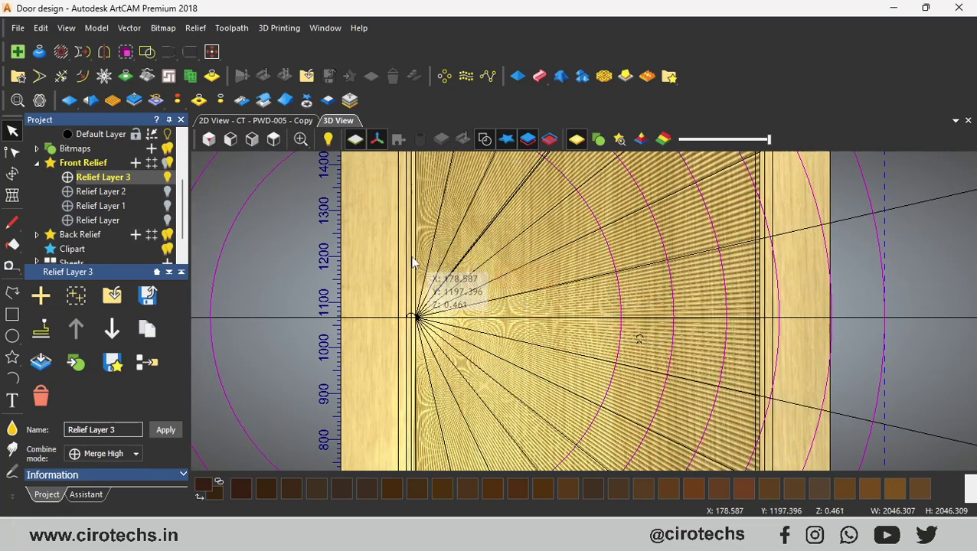
left_click(268, 192)
left_click(265, 186)
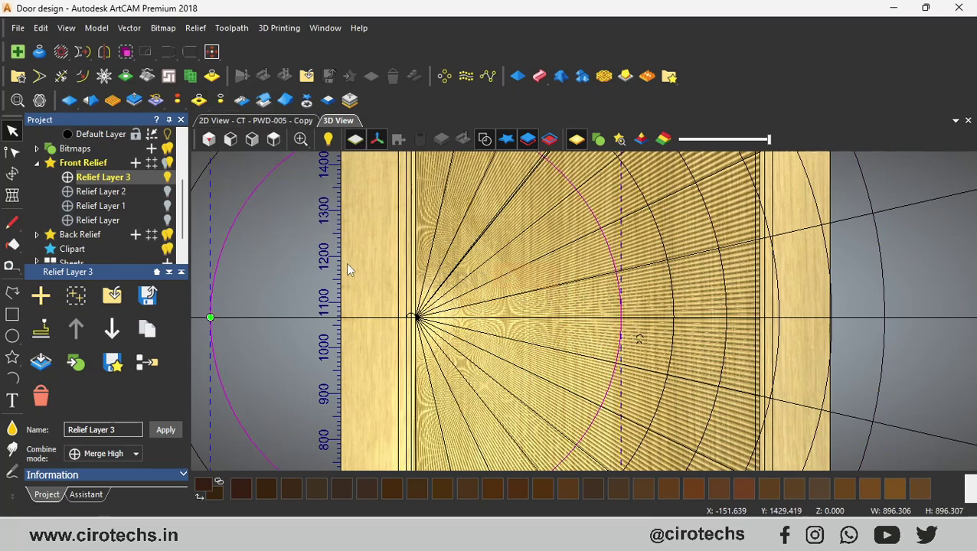
scroll(484, 312, "up", 2)
scroll(562, 233, "up", 2)
scroll(628, 299, "up", 2)
scroll(618, 327, "up", 2)
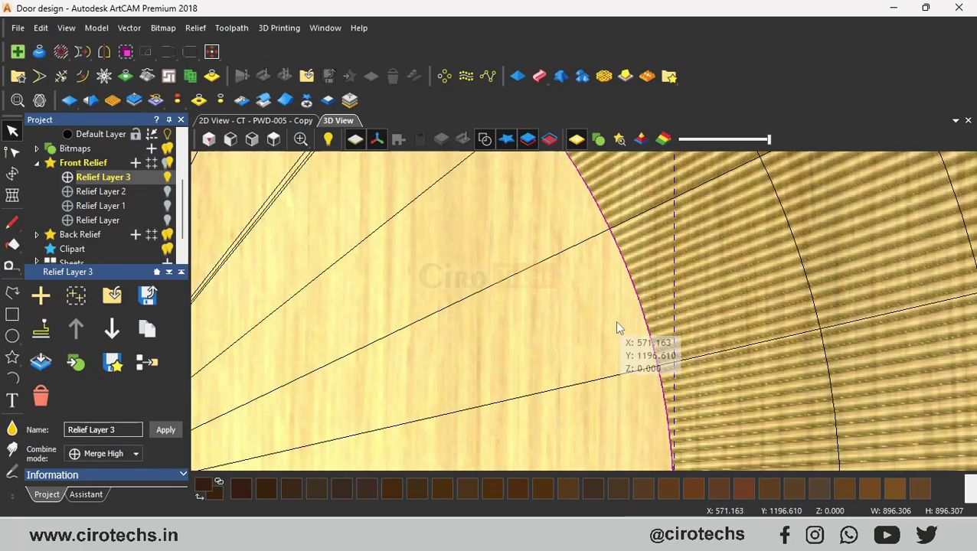
scroll(617, 325, "down", 6)
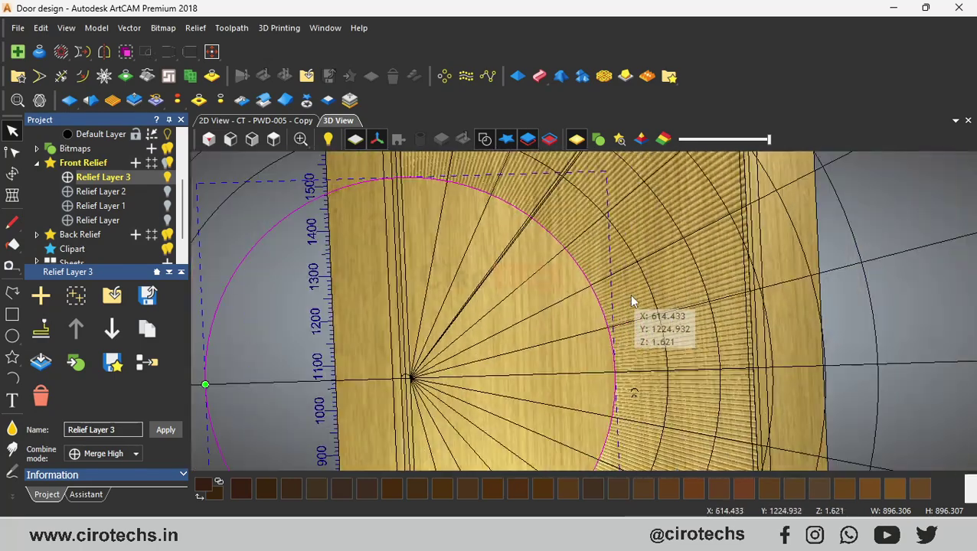
scroll(624, 294, "down", 4)
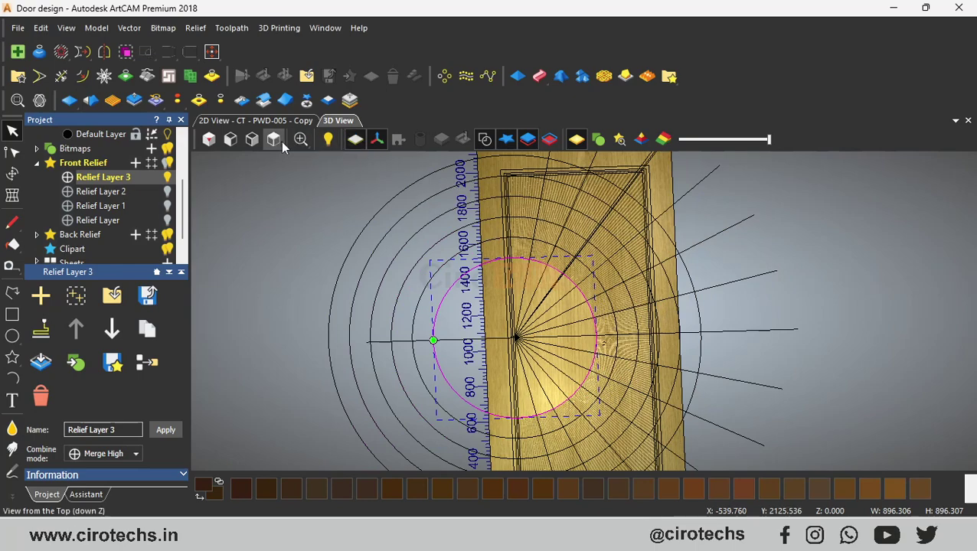
left_click(281, 141)
scroll(597, 282, "up", 2)
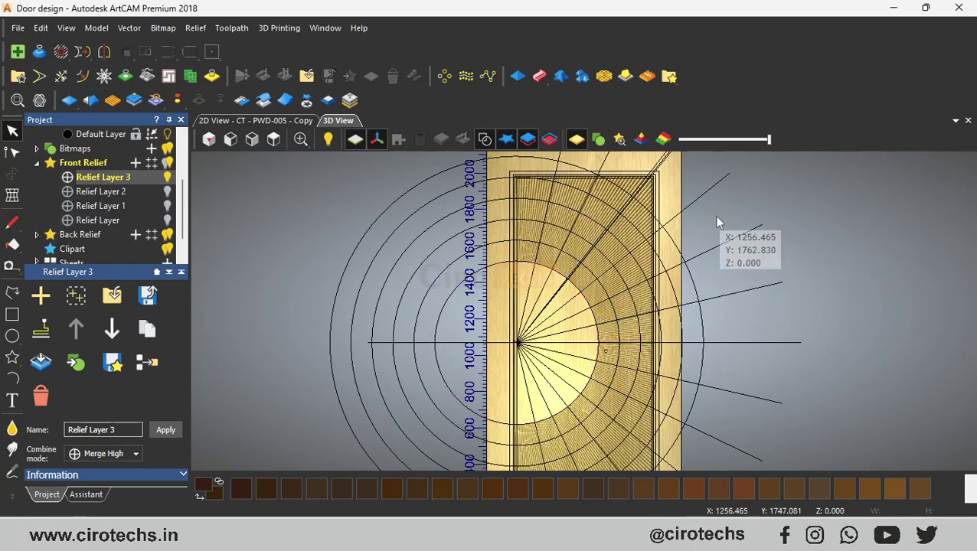
Step: Save the door model, then show Relief Layer 2, Relief Layer 1 and Relief Layer and check the combined relief in 3D
scroll(717, 222, "up", 1)
key("ctrl+s")
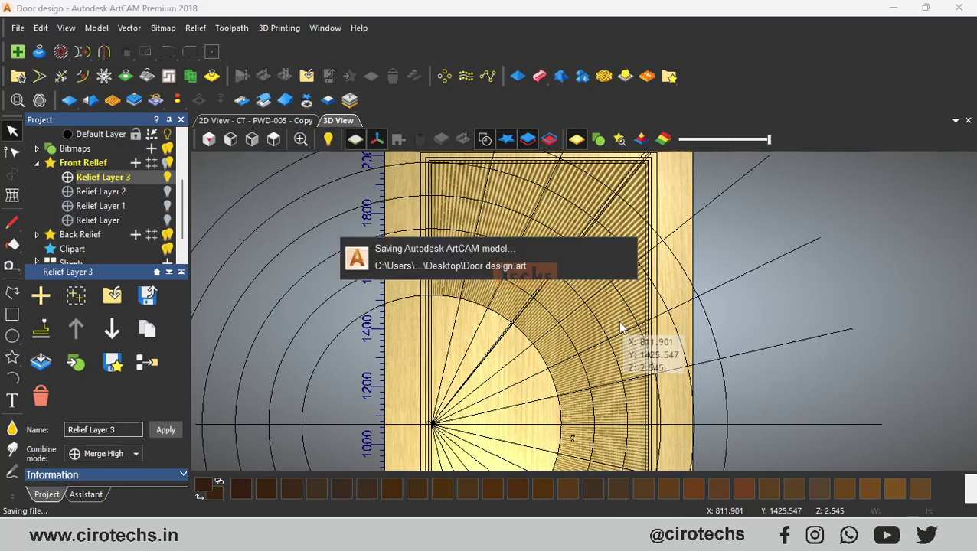
left_click(168, 192)
left_click(168, 205)
left_click(168, 220)
scroll(484, 240, "down", 3)
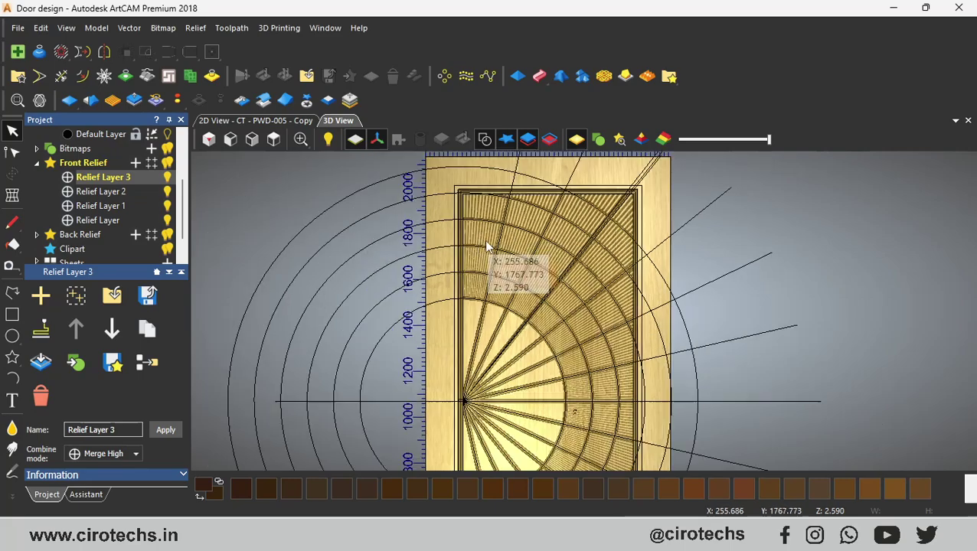
scroll(601, 397, "up", 5)
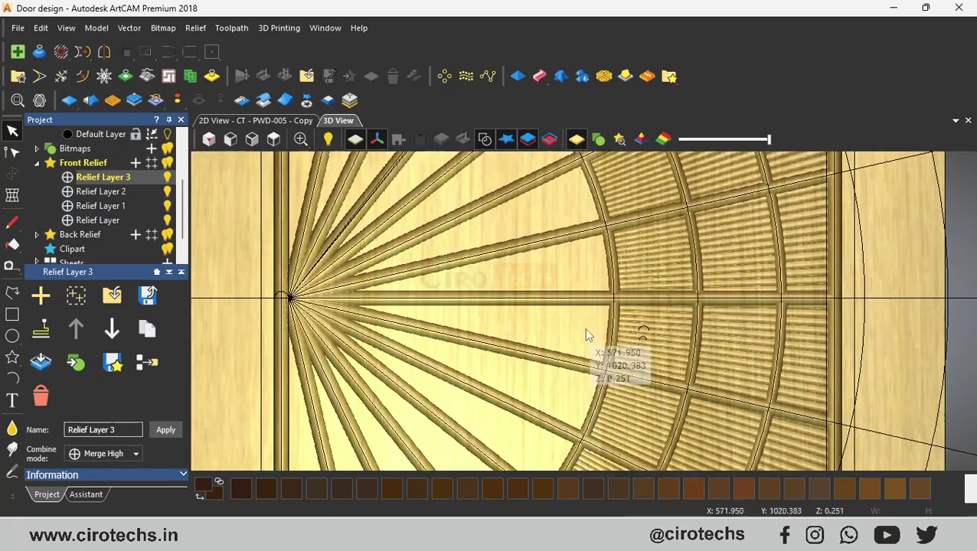
scroll(582, 329, "down", 5)
scroll(578, 255, "up", 5)
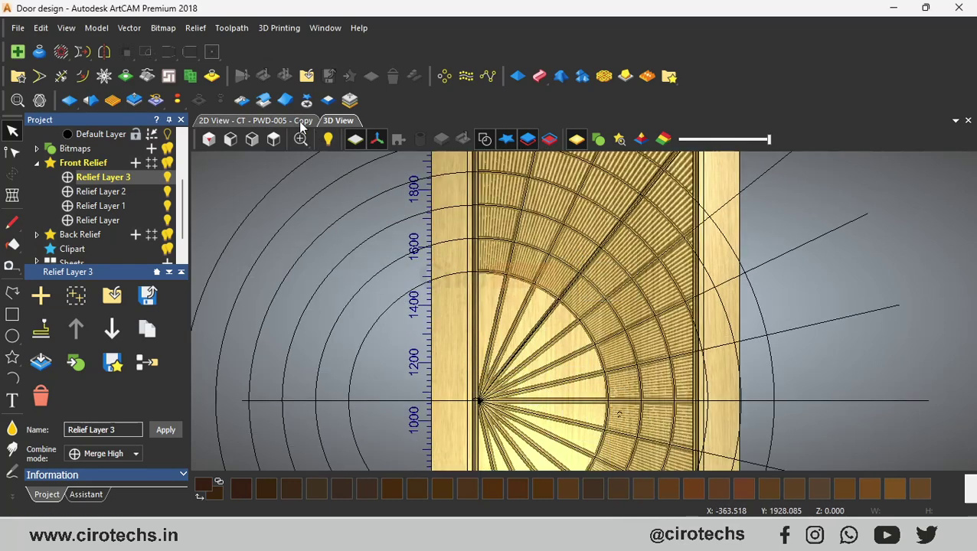
scroll(613, 413, "up", 1)
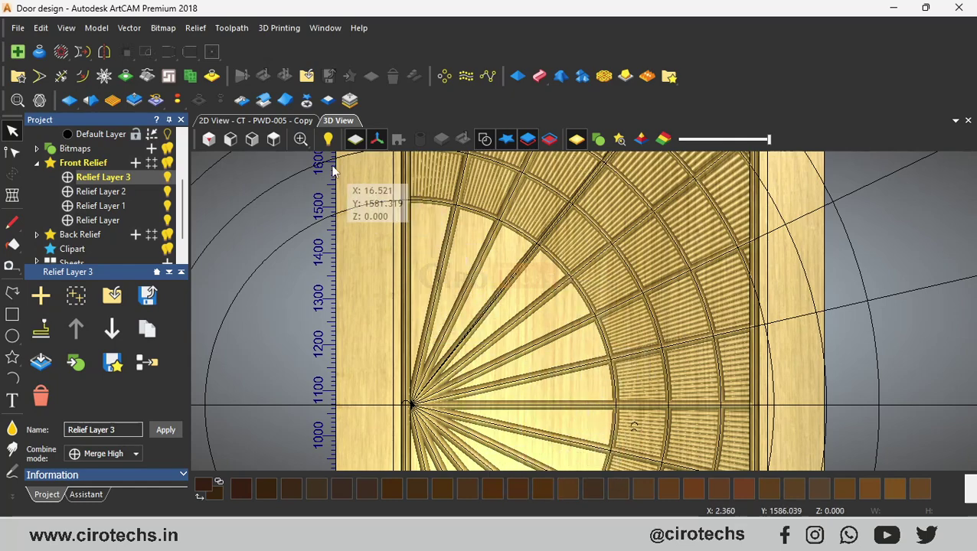
Step: In the 2D view, show the disc circles of Vector Layer 2 over the reference door, leaving Vector Layer 3 hidden
left_click(283, 120)
scroll(574, 321, "up", 5)
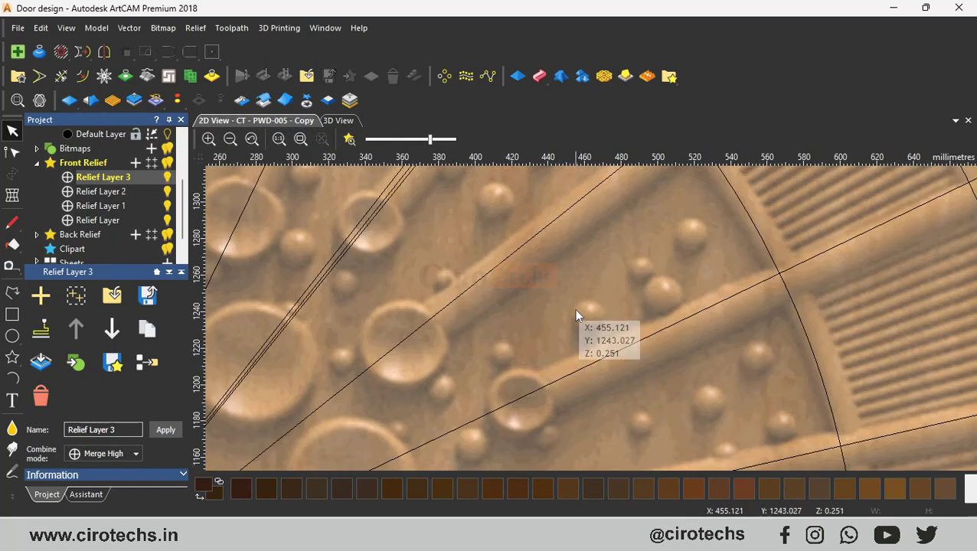
scroll(531, 386, "down", 5)
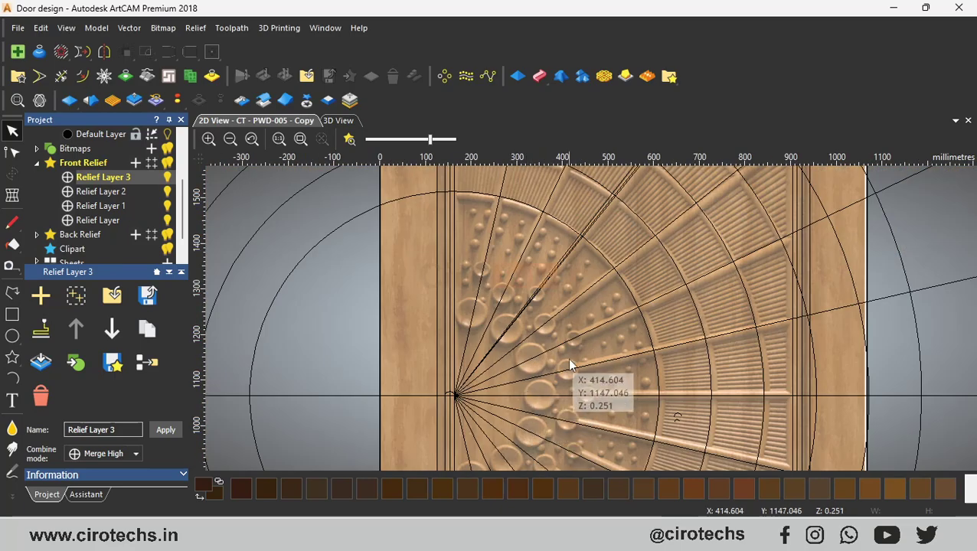
scroll(575, 339, "up", 5)
scroll(580, 305, "down", 5)
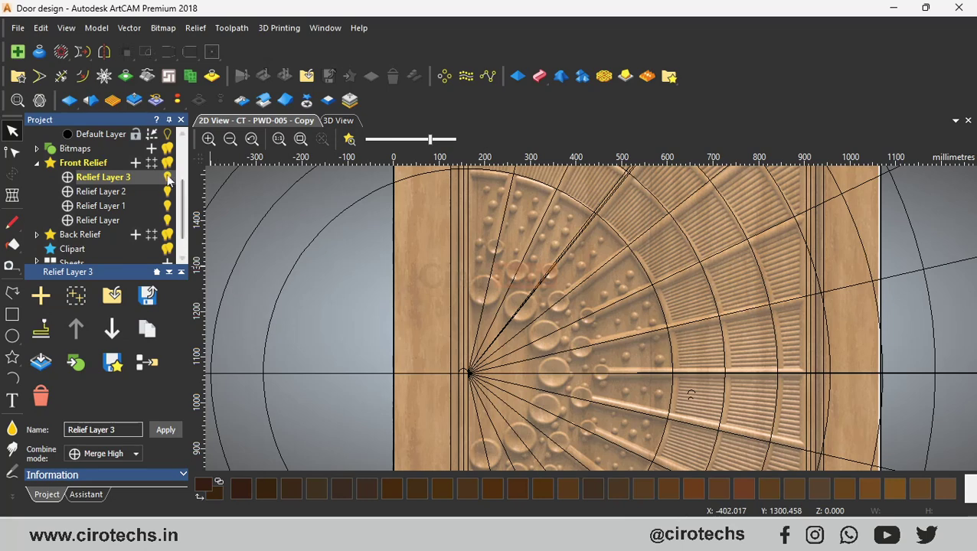
scroll(150, 182, "up", 2)
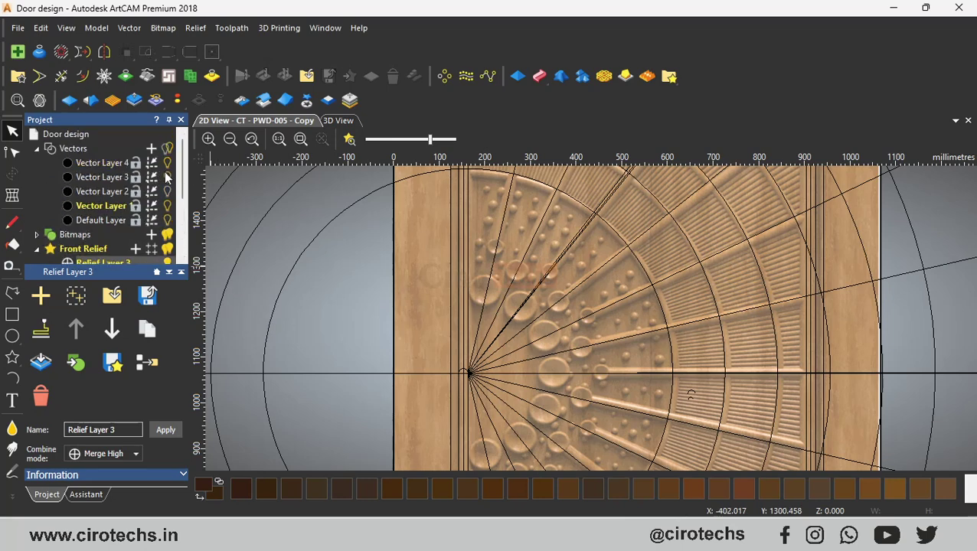
left_click(168, 176)
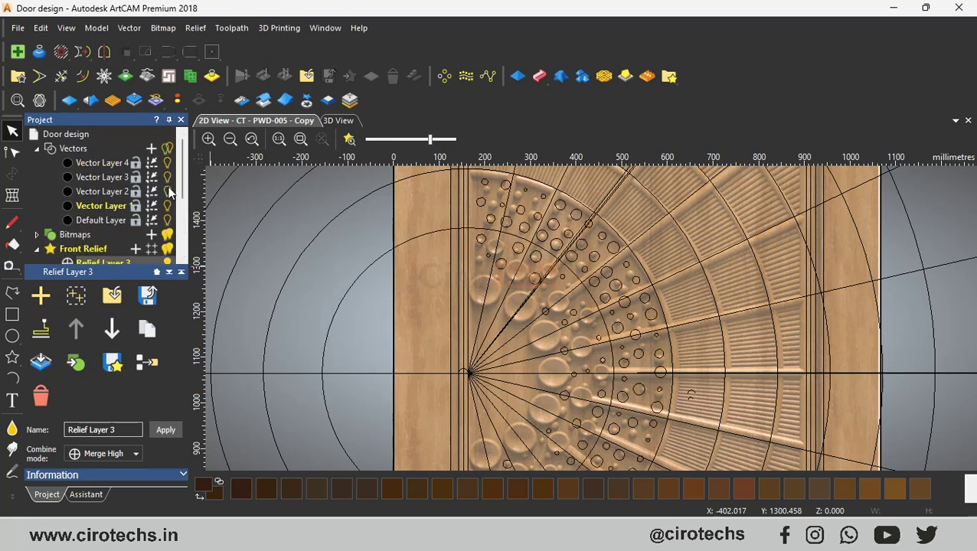
left_click(168, 191)
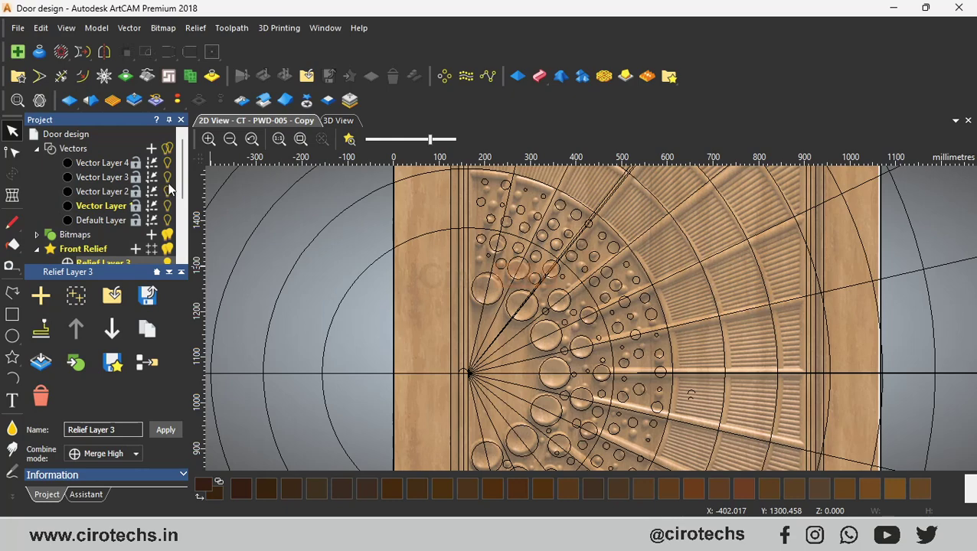
left_click(168, 177)
scroll(536, 346, "down", 2)
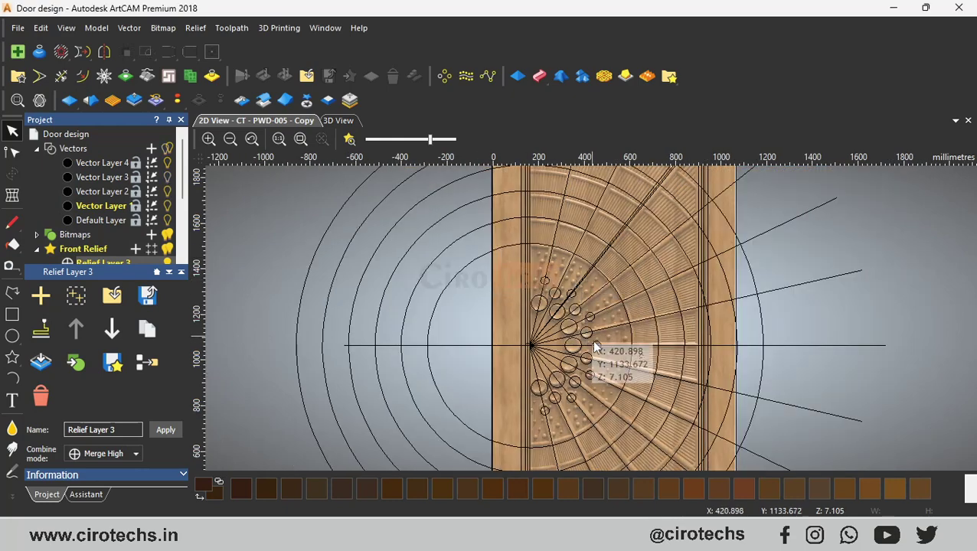
scroll(597, 351, "up", 4)
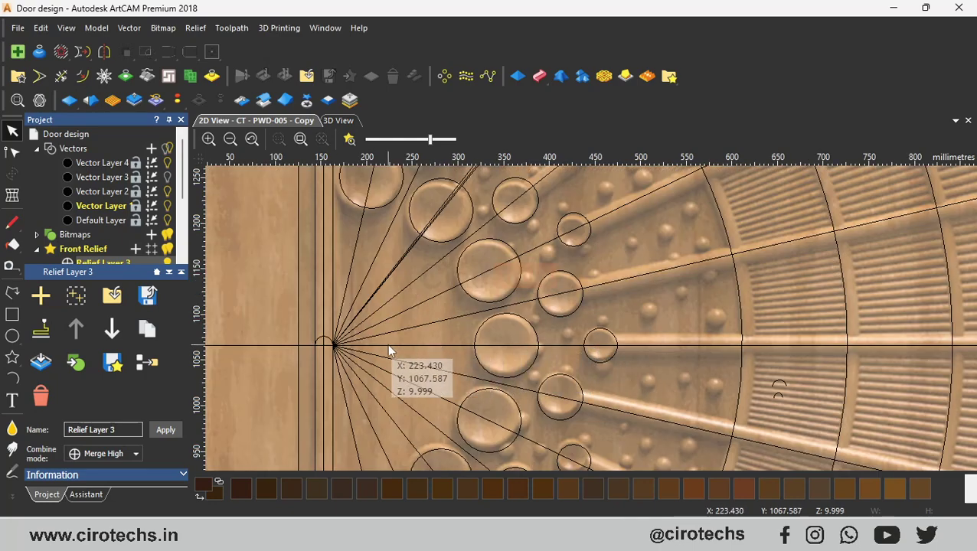
scroll(606, 338, "down", 2)
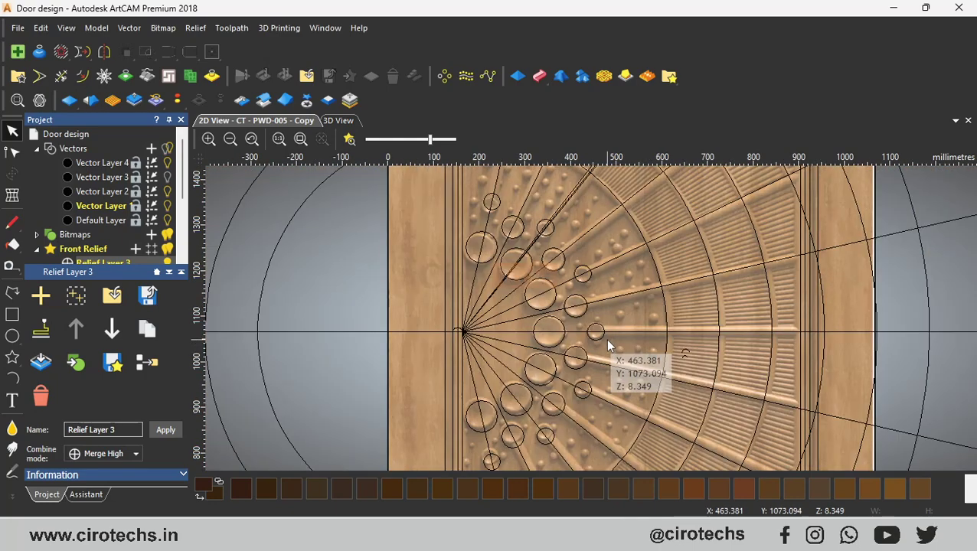
left_click(556, 285)
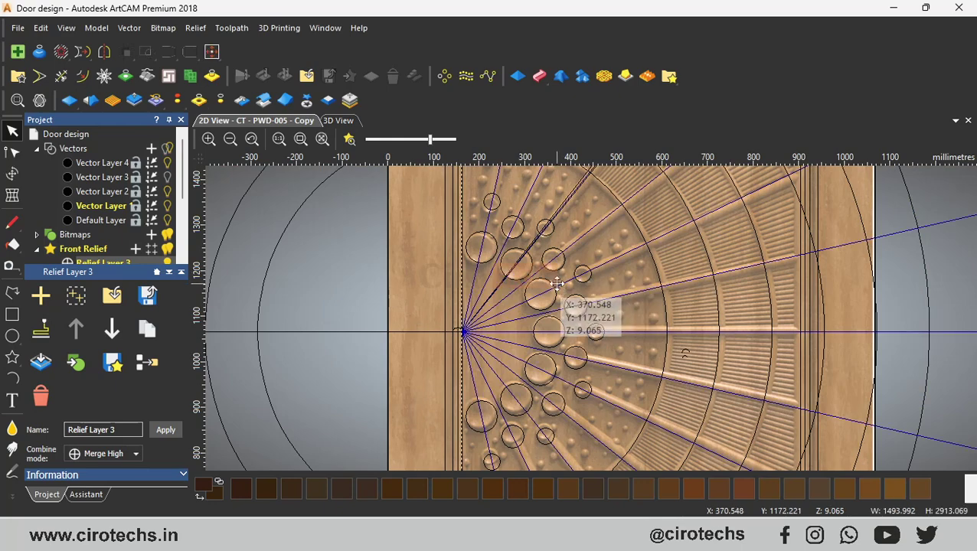
left_click(360, 268)
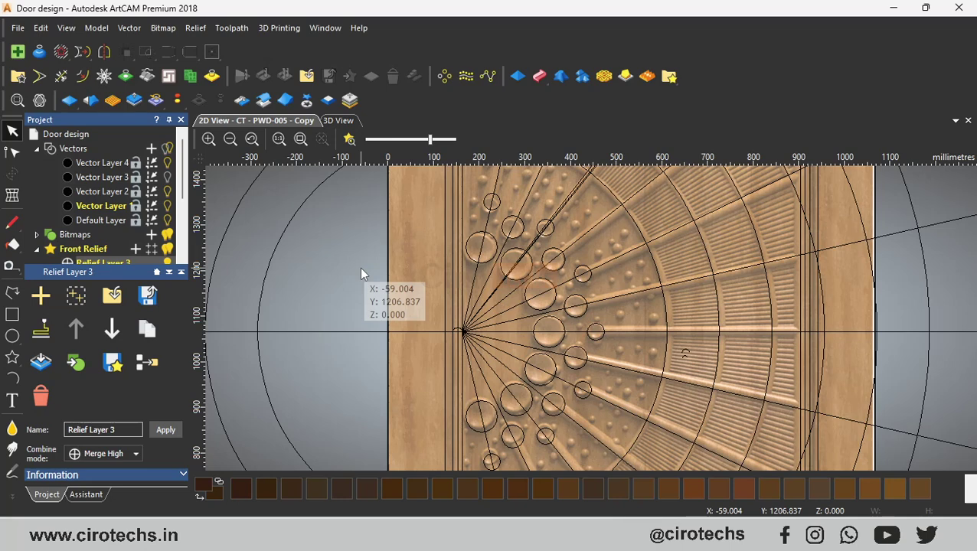
left_click(14, 337)
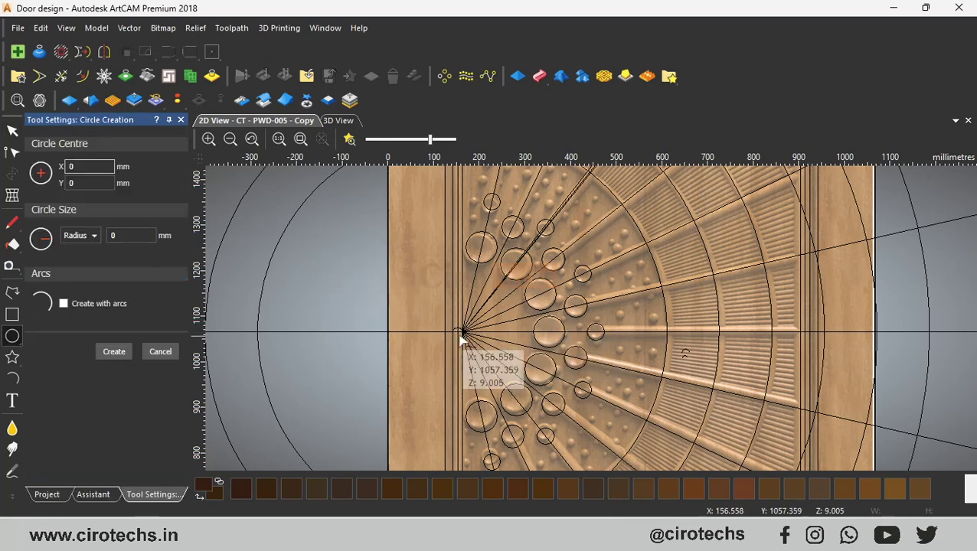
left_click_drag(462, 331, 595, 331)
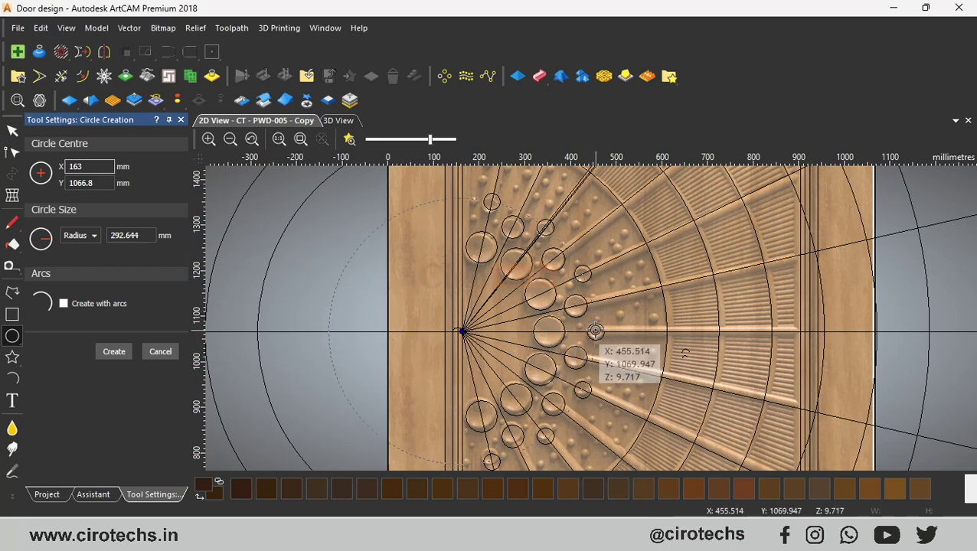
scroll(595, 331, "up", 4)
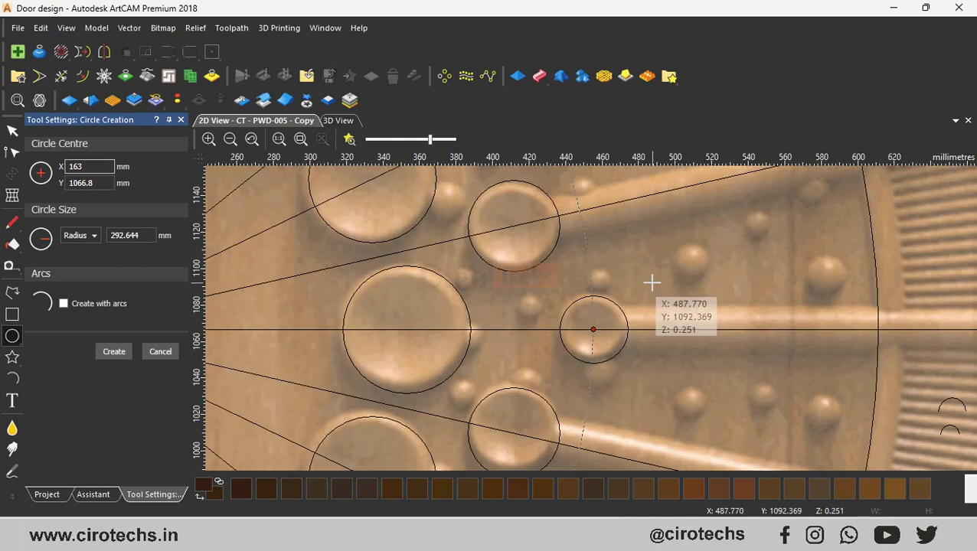
scroll(595, 283, "down", 2)
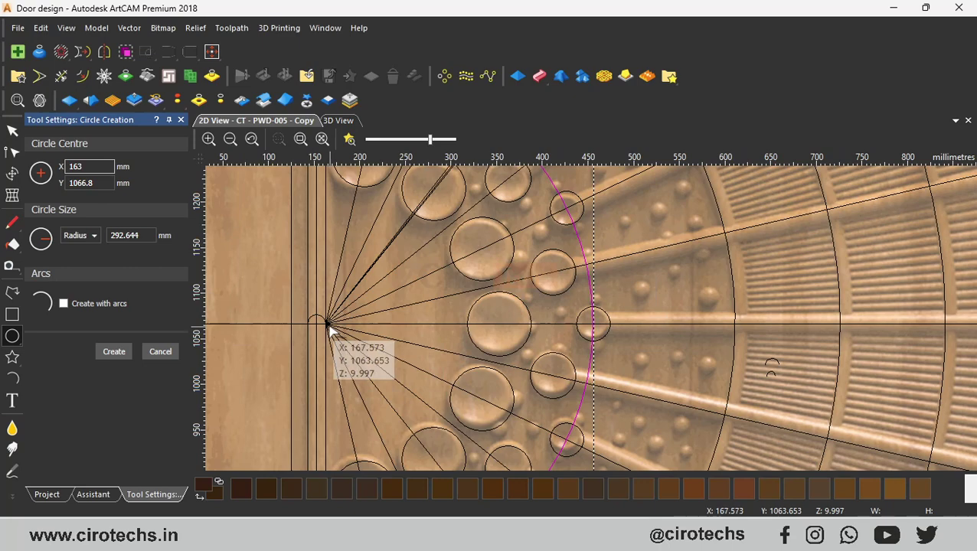
left_click_drag(327, 324, 553, 271)
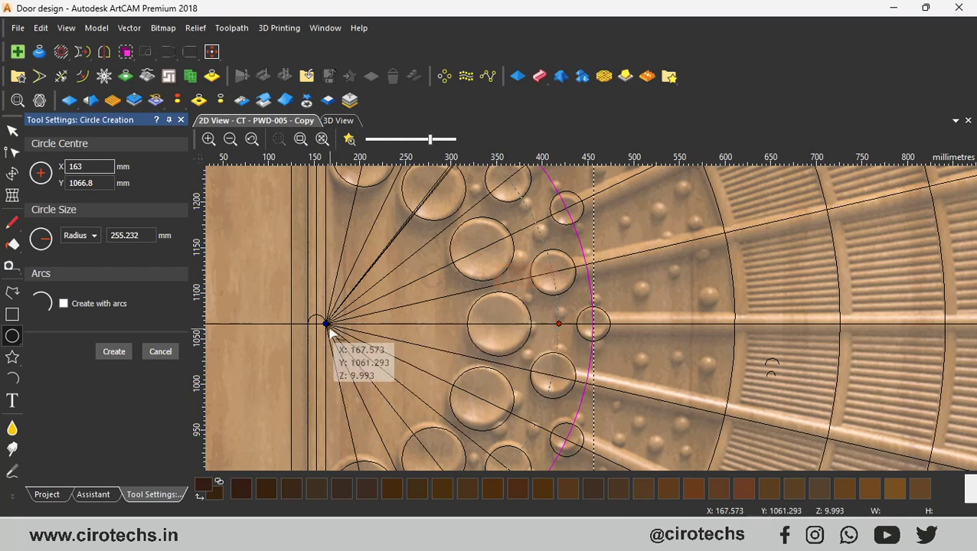
left_click_drag(327, 324, 502, 325)
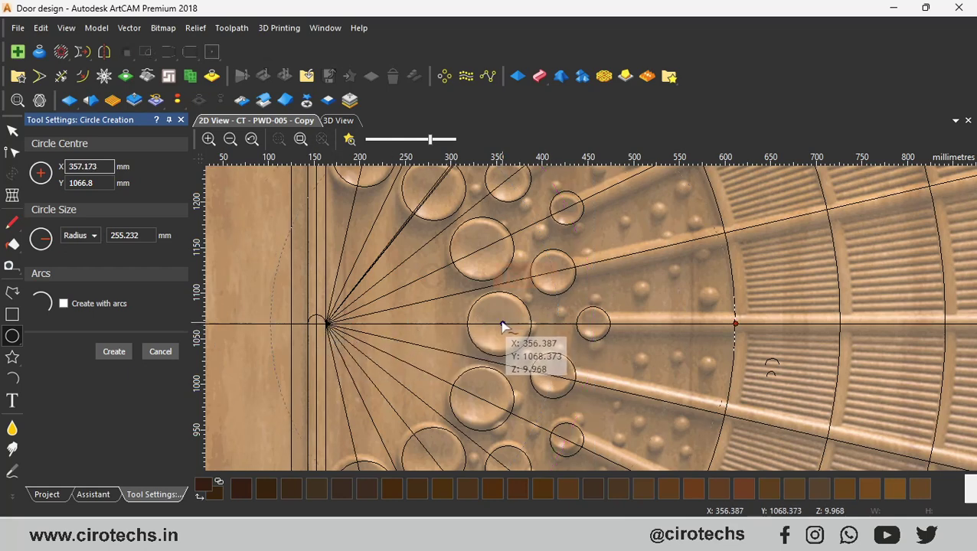
left_click(11, 338)
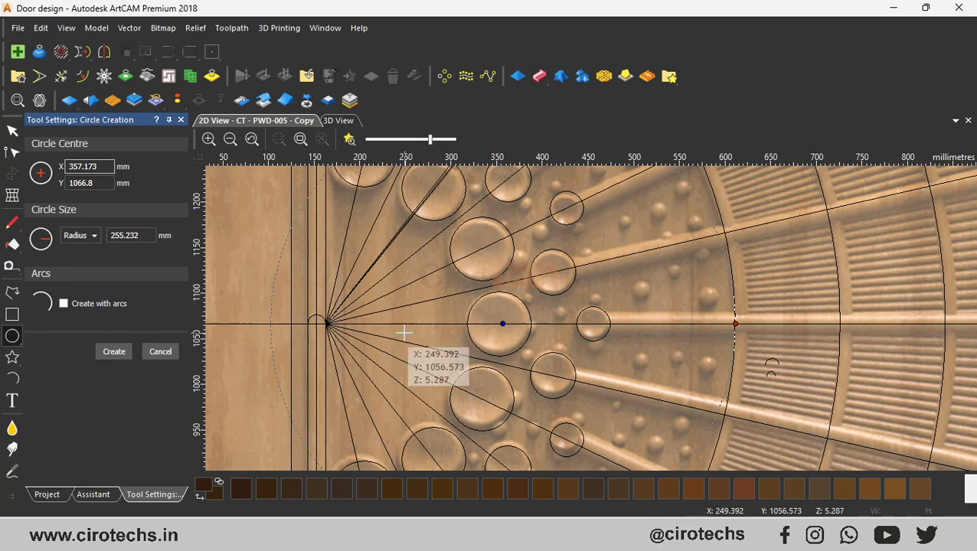
key("Escape")
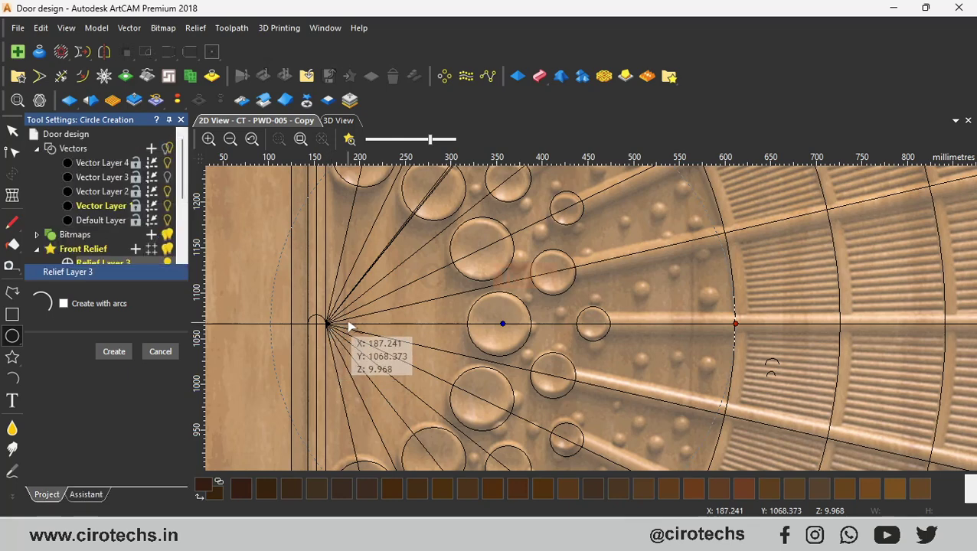
Step: Draw two circles centred on the fan's origin, with radii of about 293 mm and 255 mm, through the small and medium discs
left_click(12, 336)
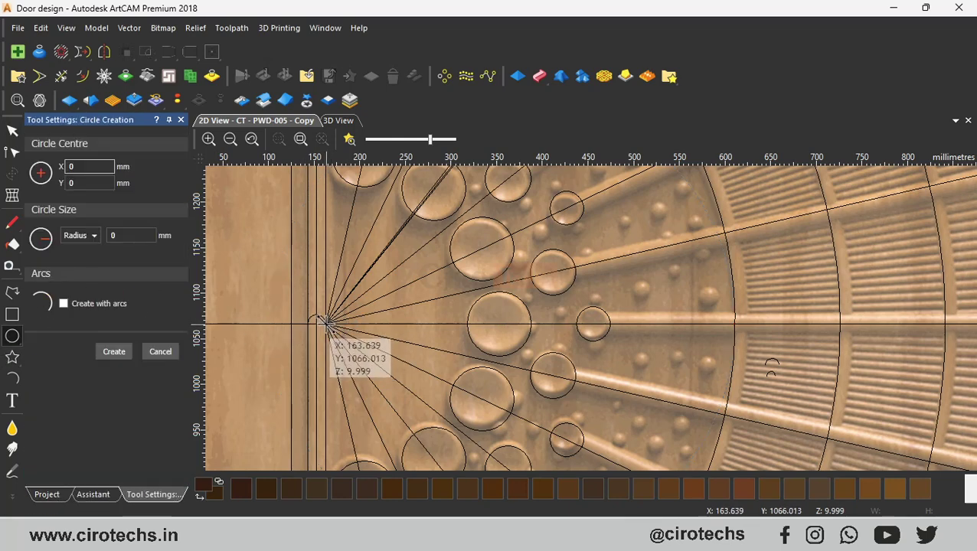
left_click(325, 323)
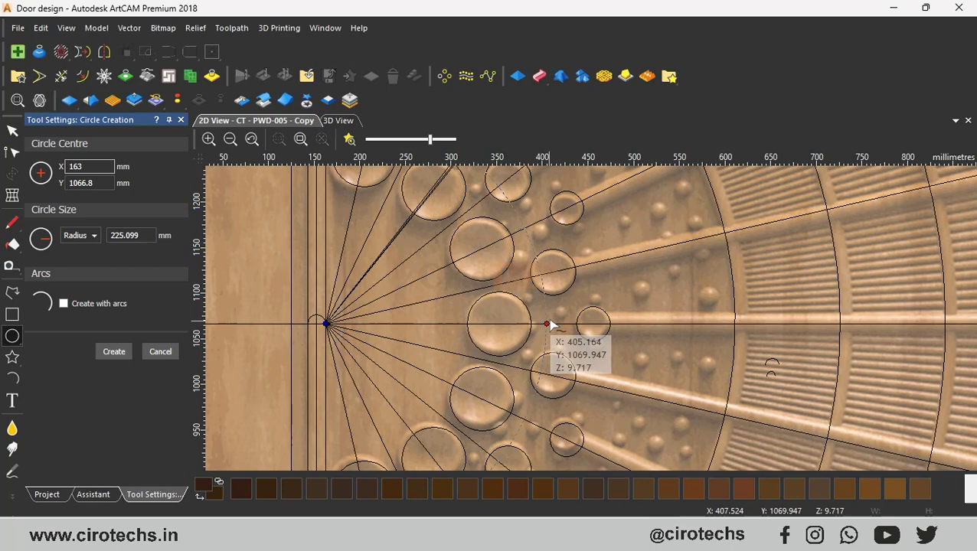
left_click(592, 325)
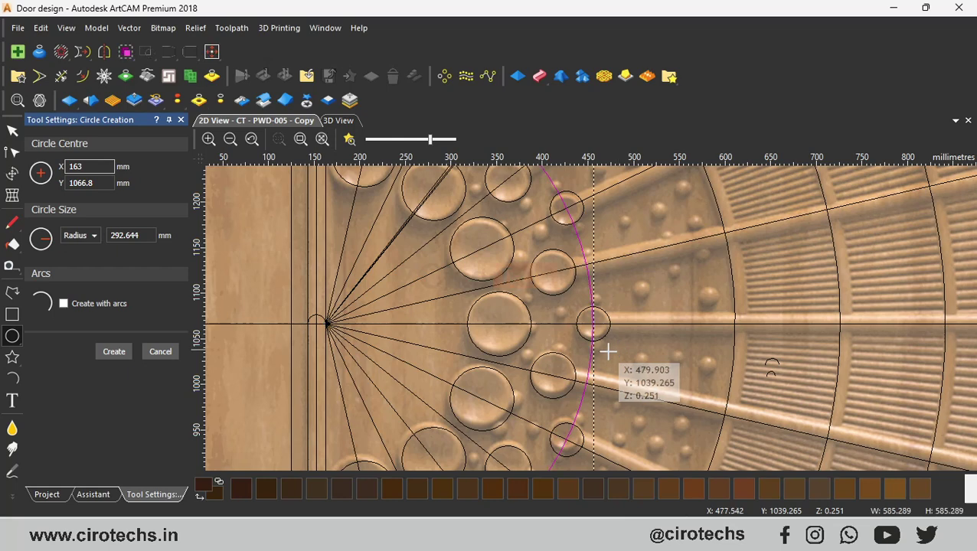
left_click(326, 322)
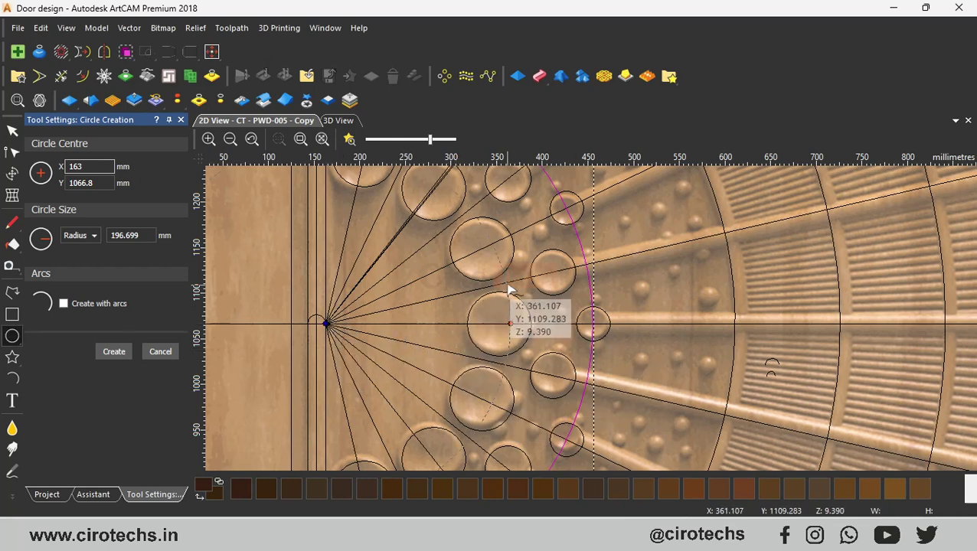
left_click(552, 271)
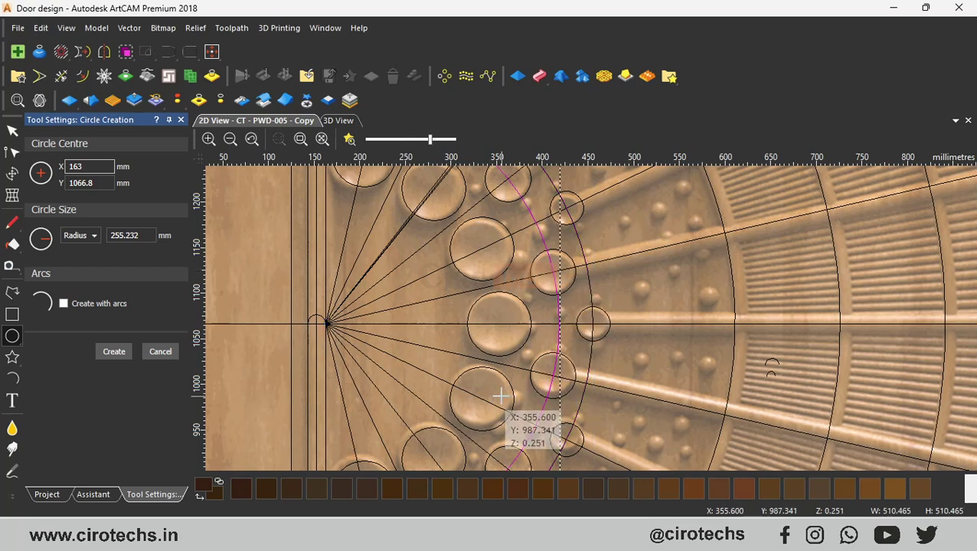
scroll(500, 396, "down", 2)
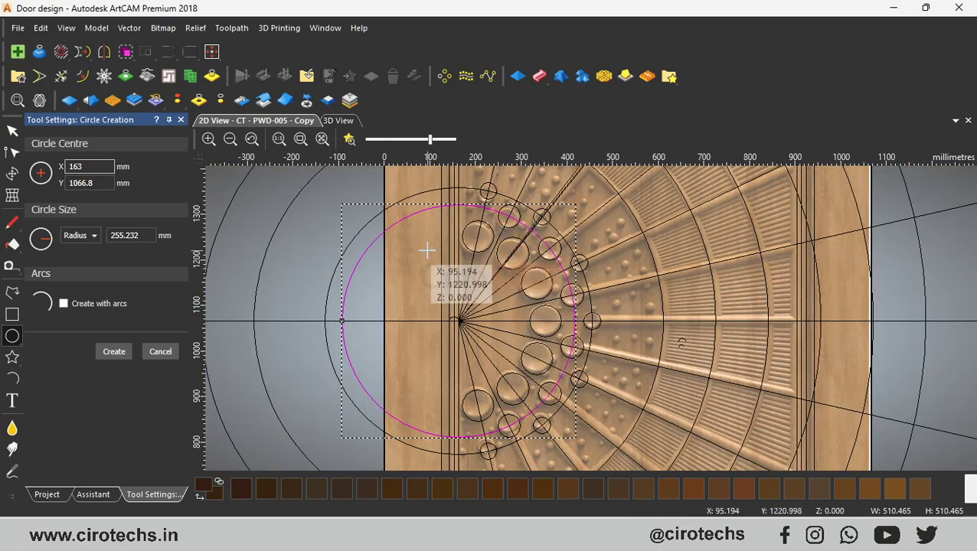
key("Escape")
Step: Check the two new guide circles against the small and medium discs around the fan's centre and clear the selection
scroll(529, 217, "up", 5)
scroll(528, 217, "down", 5)
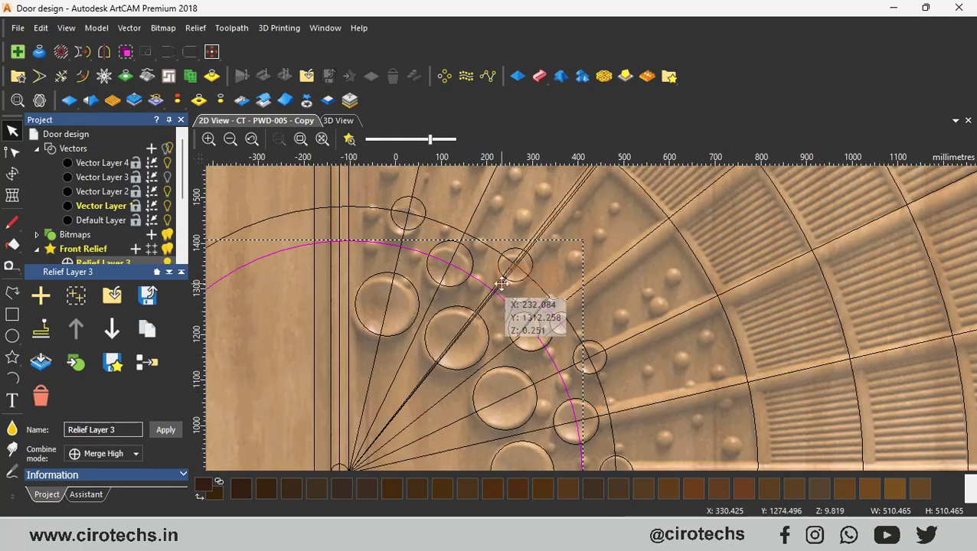
scroll(528, 302, "up", 3)
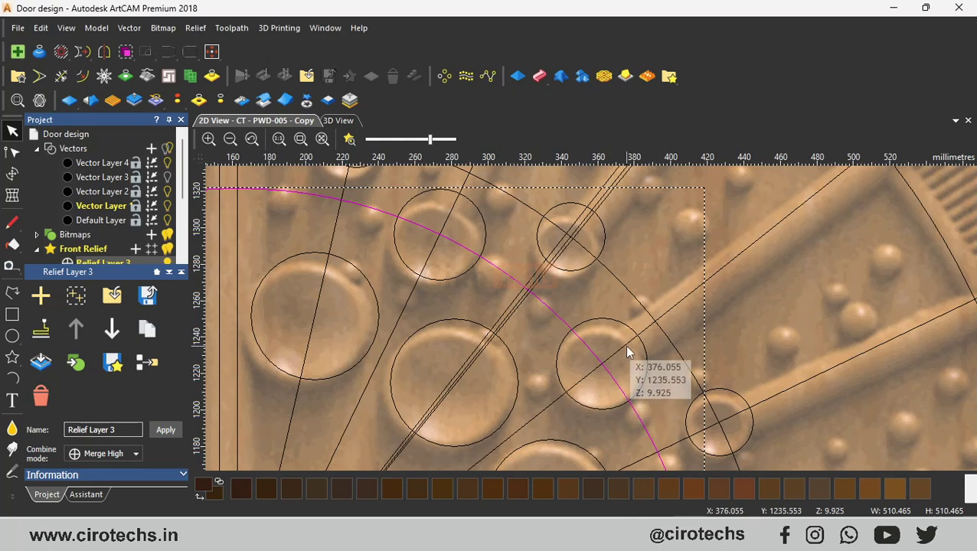
scroll(624, 345, "down", 3)
scroll(618, 343, "up", 3)
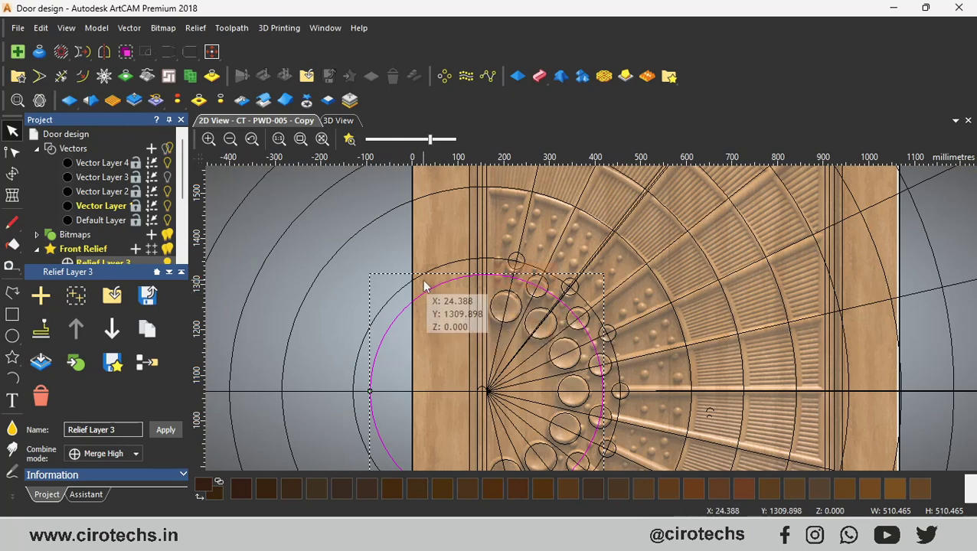
left_click(399, 240)
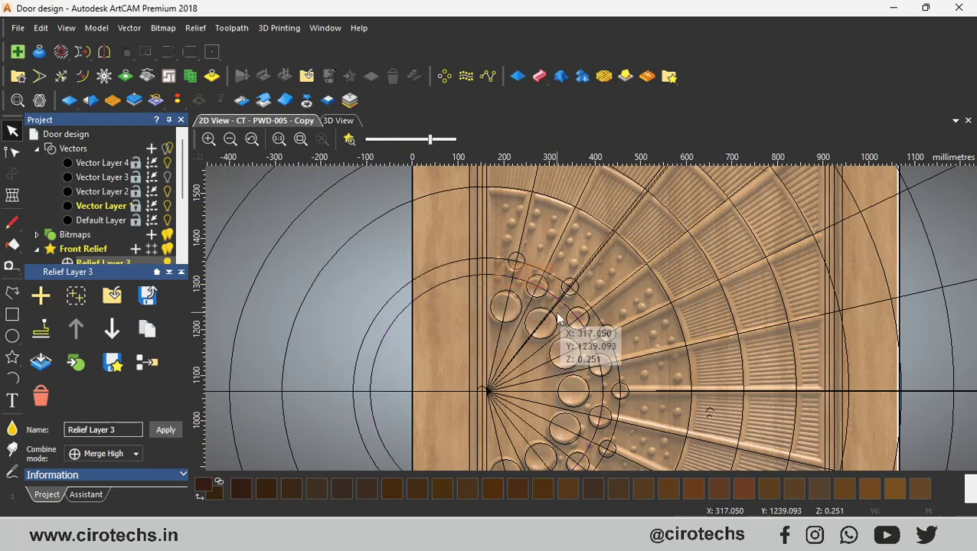
Step: Select the grouped radial lines of the fan and switch Vector Layer 1 off and on to check what it holds
scroll(581, 326, "up", 2)
left_click(586, 325)
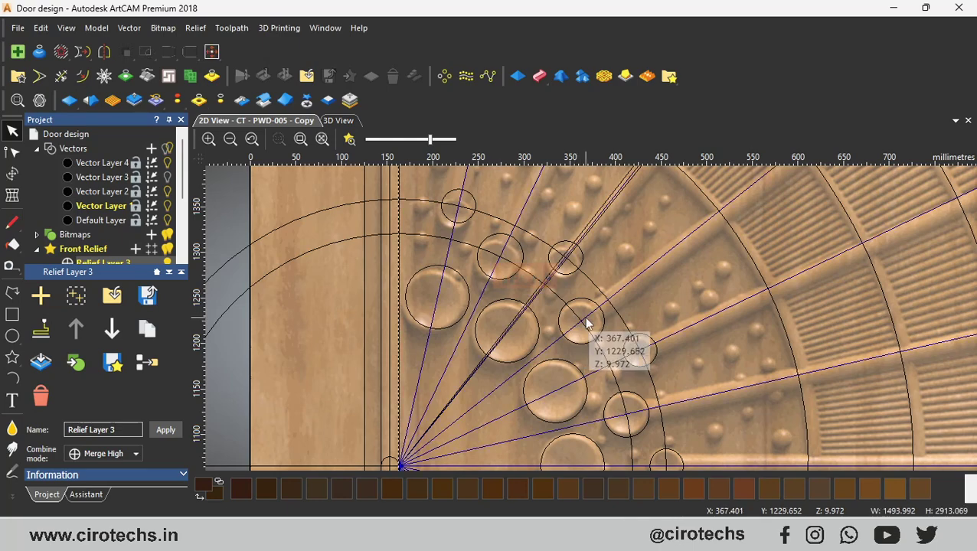
scroll(585, 318, "down", 2)
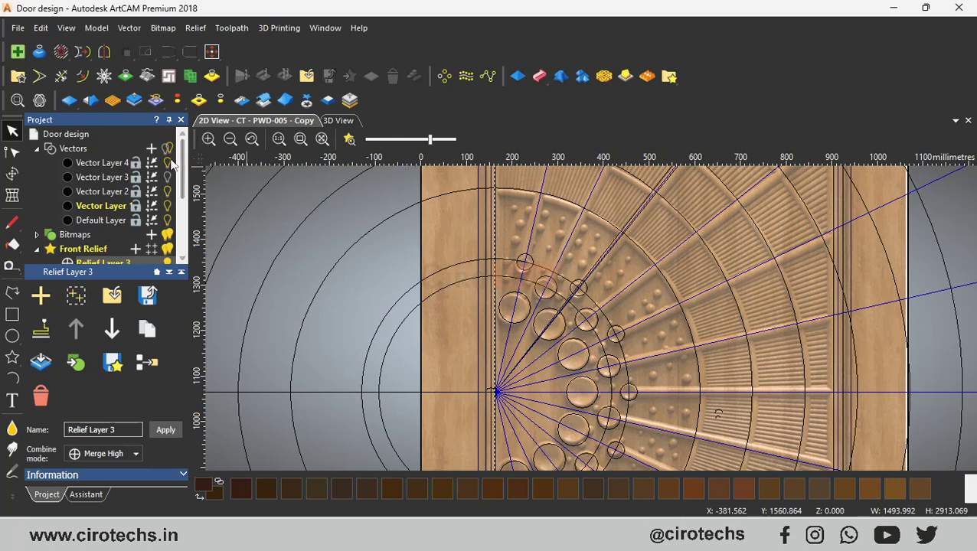
left_click(168, 207)
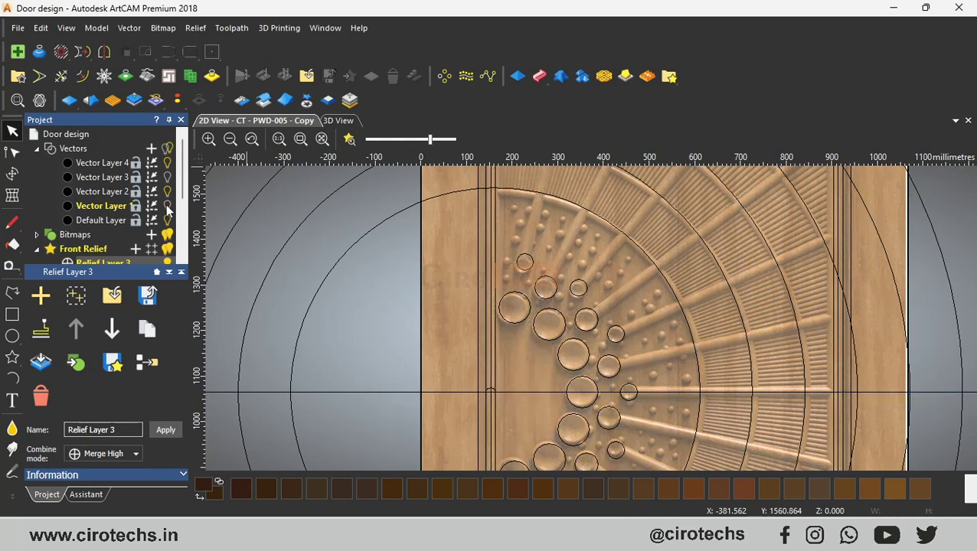
left_click(168, 207)
left_click(168, 207)
left_click(167, 207)
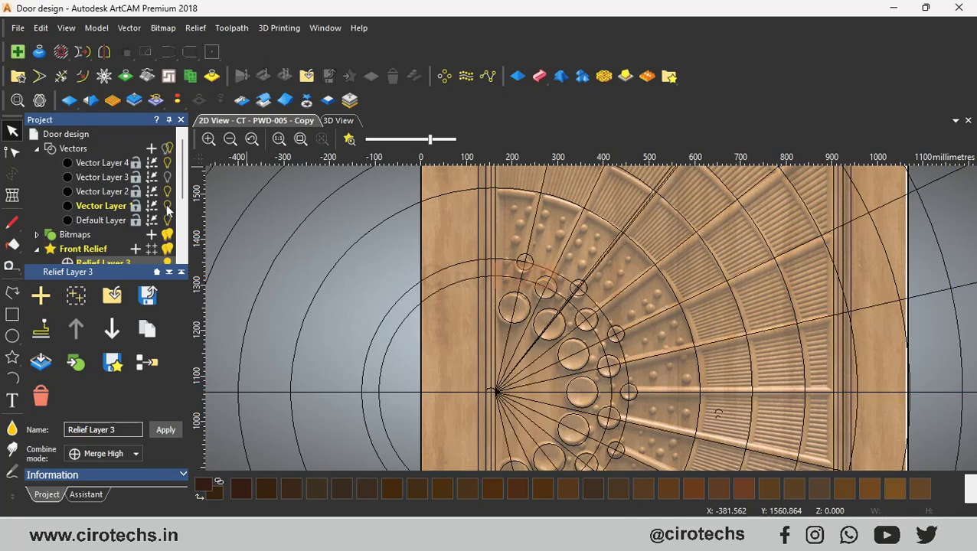
Step: Make Vector Layer 1 active, ungroup the fan's radial lines and clear the selection
left_click(111, 208)
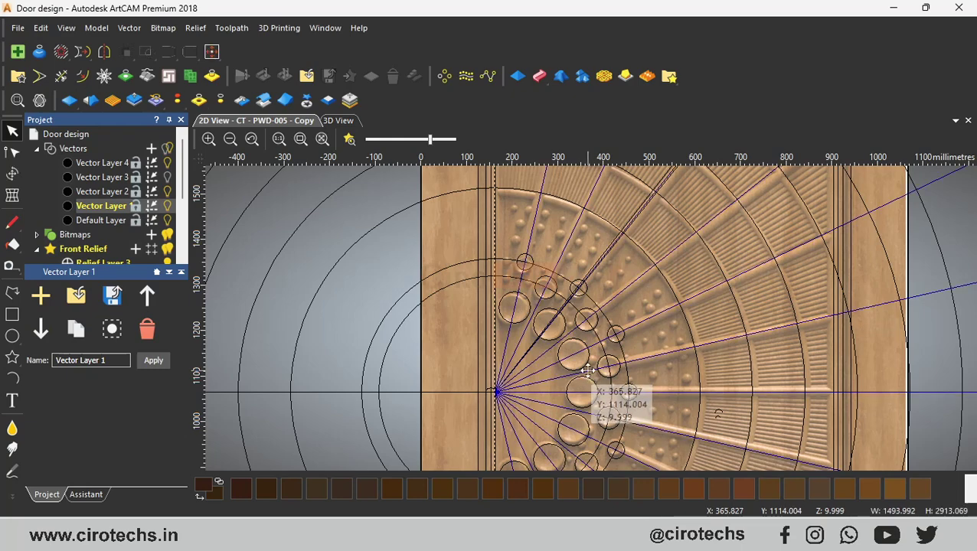
key("ctrl+u")
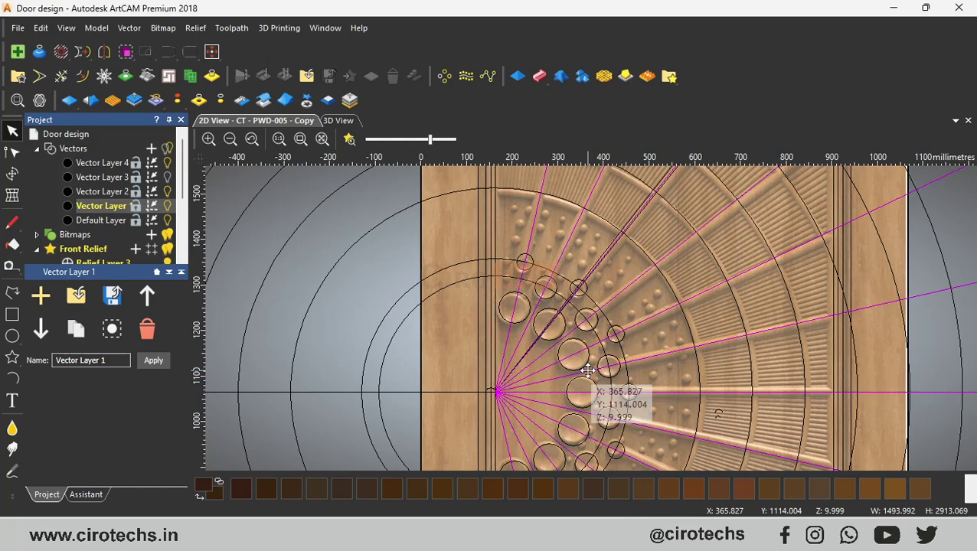
left_click(440, 343)
Step: Examine the two offset lines beside the upper diagonal radial line, from the discs out to the door's corner
scroll(570, 340, "up", 3)
scroll(571, 343, "down", 2)
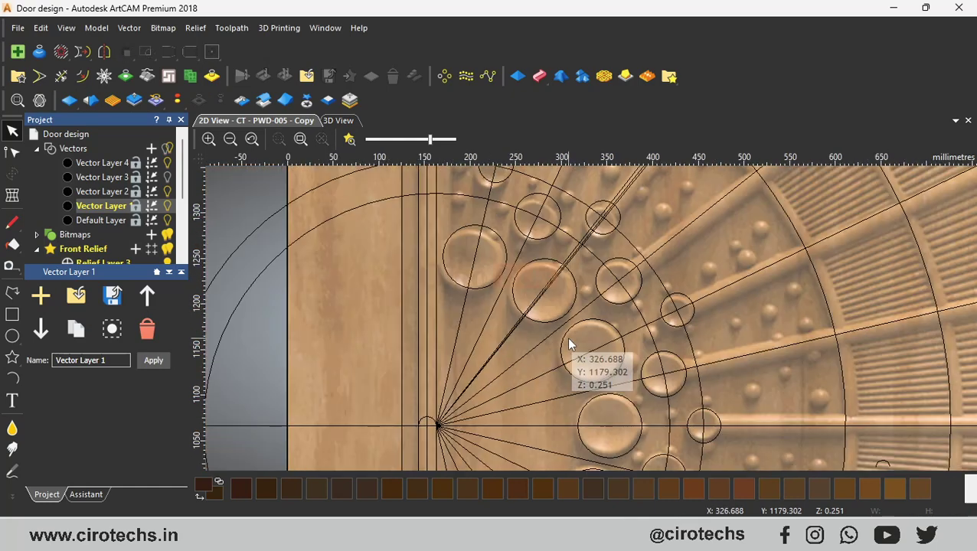
scroll(578, 284, "down", 2)
scroll(578, 285, "up", 3)
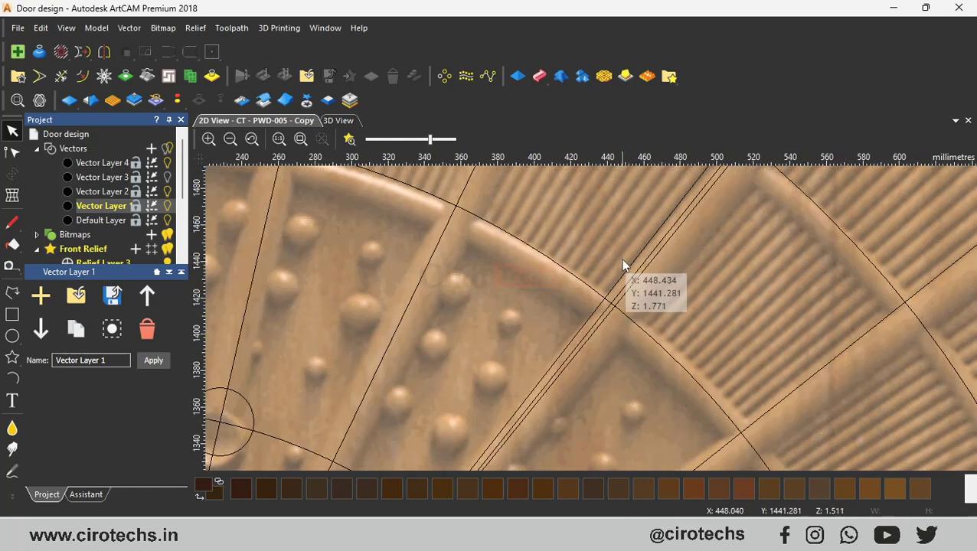
left_click(626, 287)
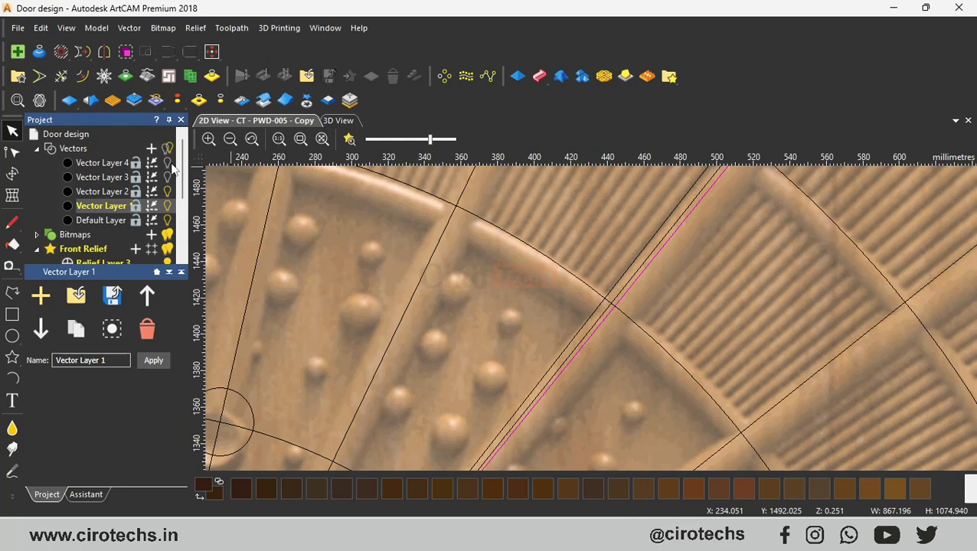
scroll(633, 284, "up", 1)
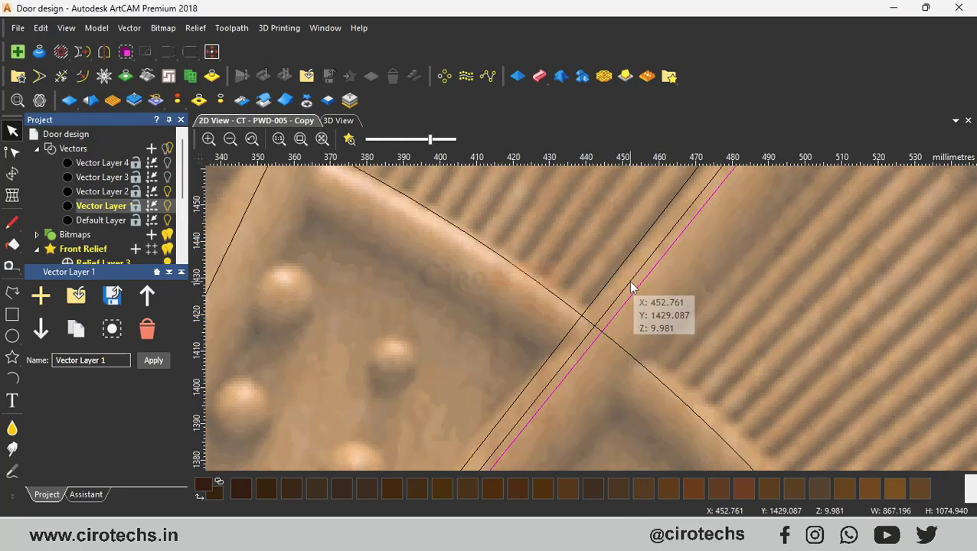
scroll(626, 285, "down", 4)
scroll(530, 404, "up", 5)
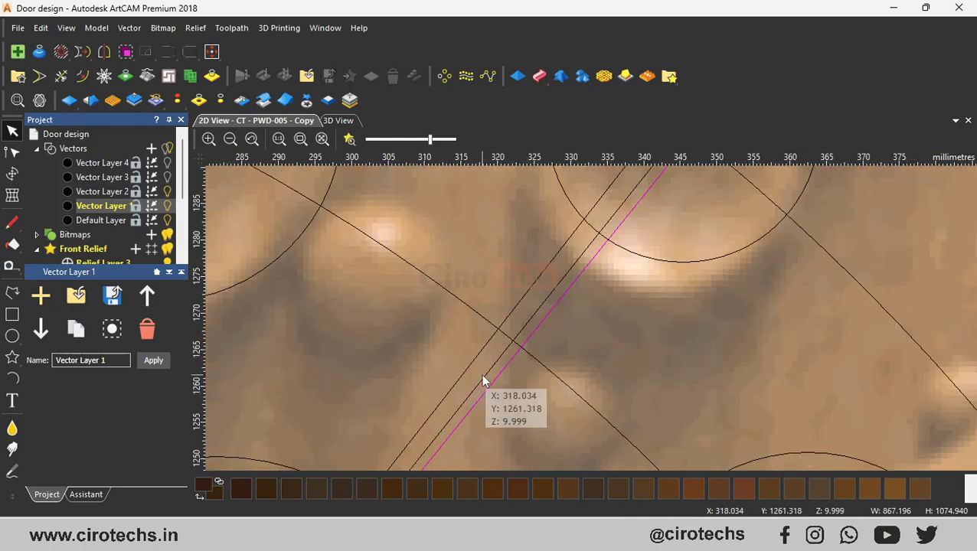
scroll(465, 374, "down", 3)
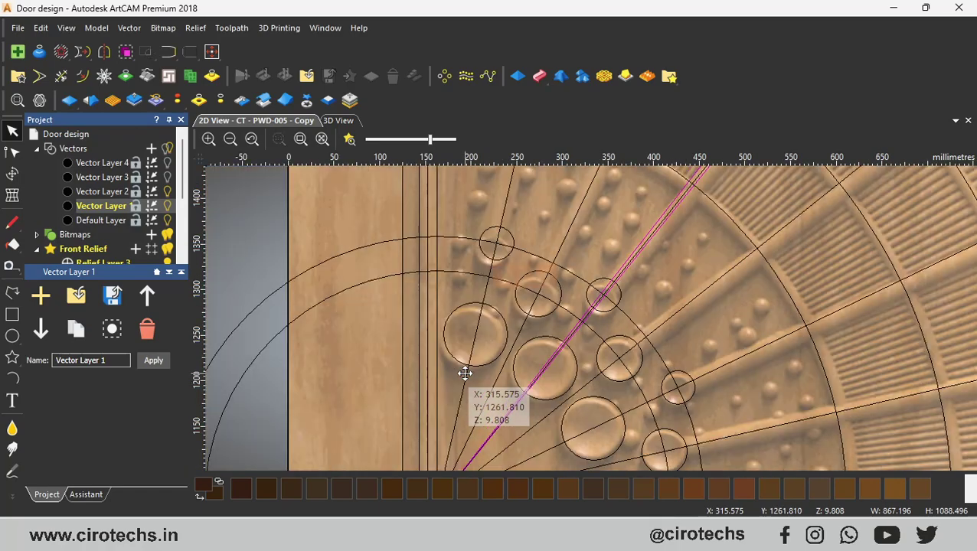
scroll(540, 437, "down", 3)
scroll(539, 398, "up", 2)
scroll(539, 370, "down", 3)
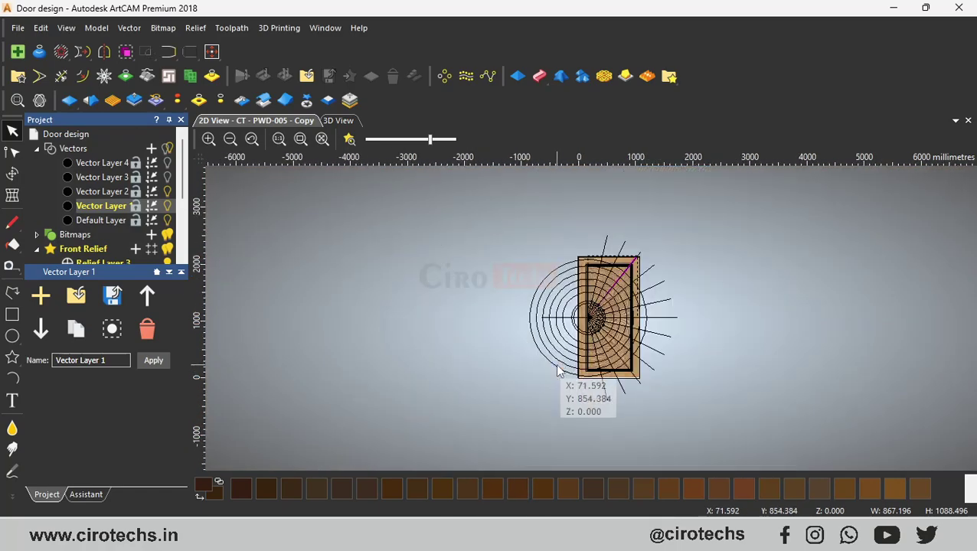
scroll(582, 321, "up", 1)
scroll(698, 308, "up", 5)
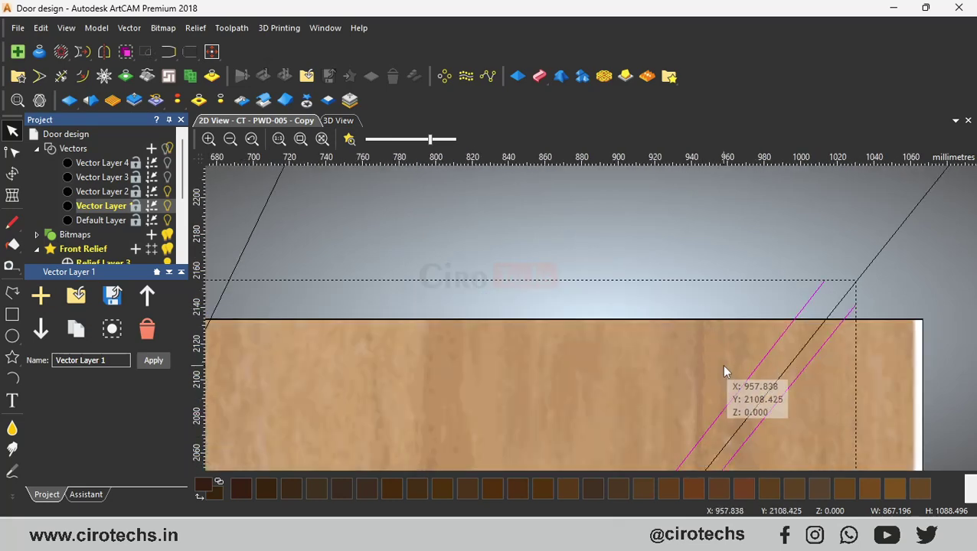
left_click(725, 370)
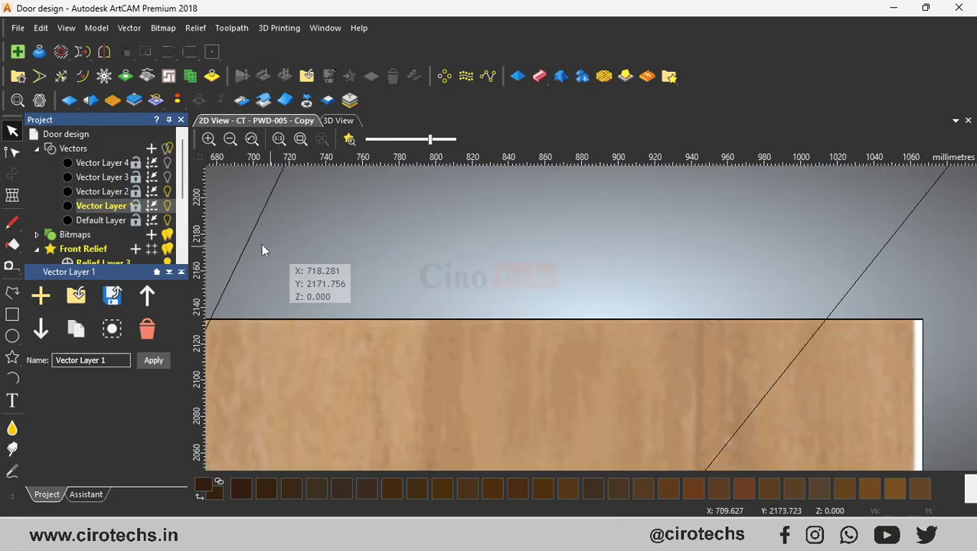
Step: Select all vectors of Vector Layer 4 to identify them, hide that layer, and make Vector Layer 1 active again
left_click(120, 162)
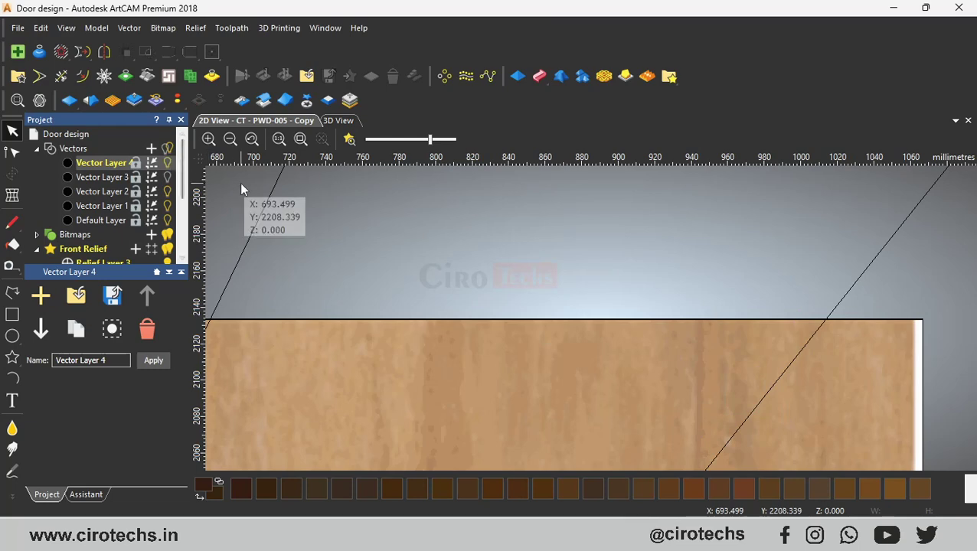
key("ctrl+a")
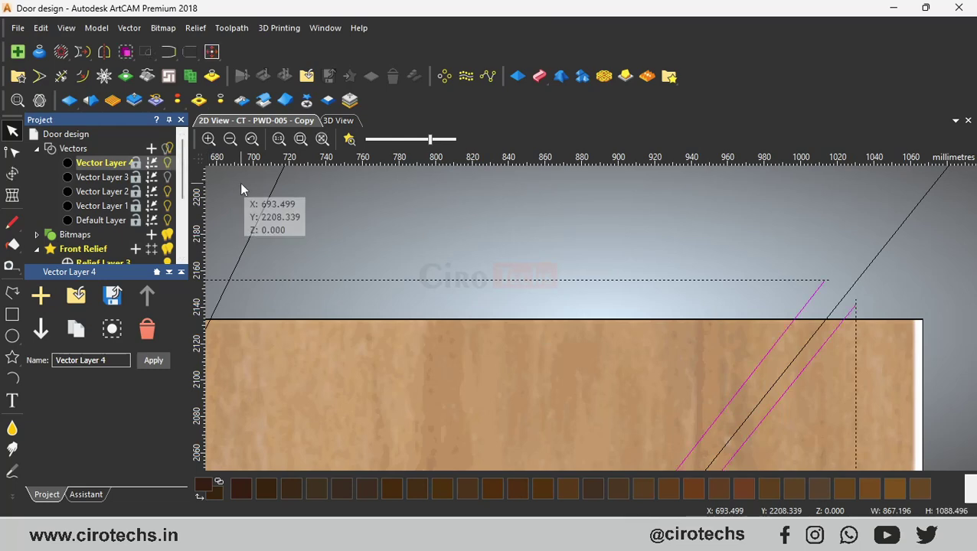
left_click(170, 164)
left_click(106, 205)
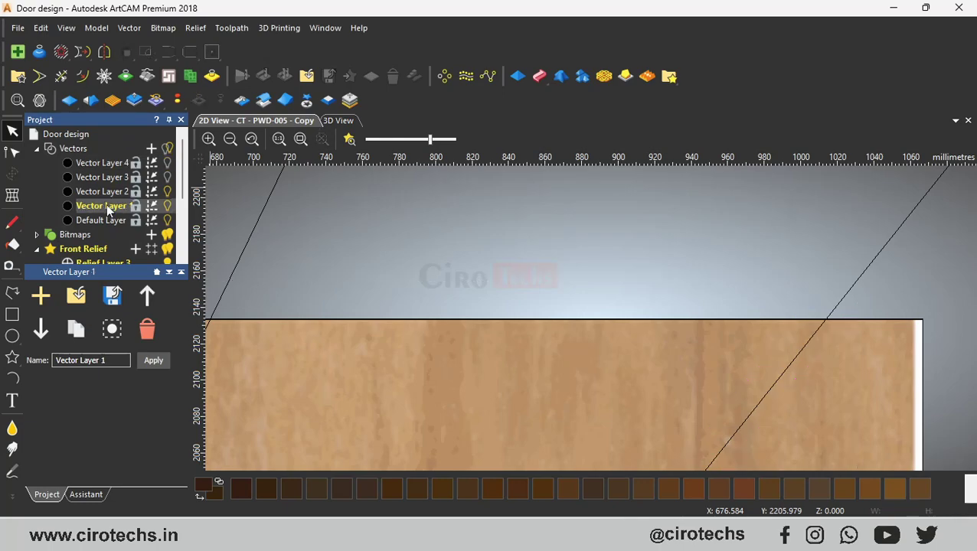
Step: With Trim Vectors, remove the radial line pieces between the inner edge and the centre of the upper small and medium discs
scroll(295, 180, "down", 2)
scroll(335, 193, "down", 2)
scroll(536, 375, "up", 8)
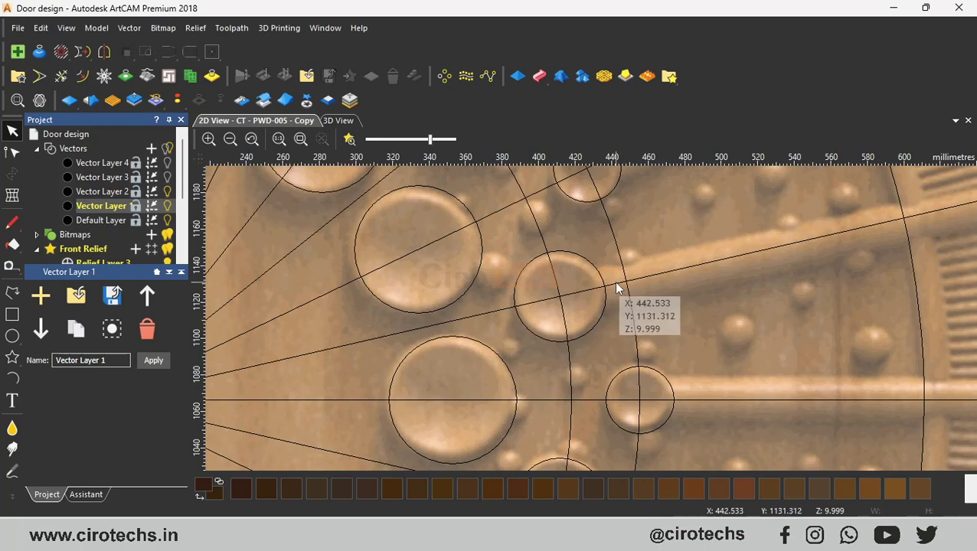
scroll(588, 306, "down", 2)
scroll(601, 282, "up", 1)
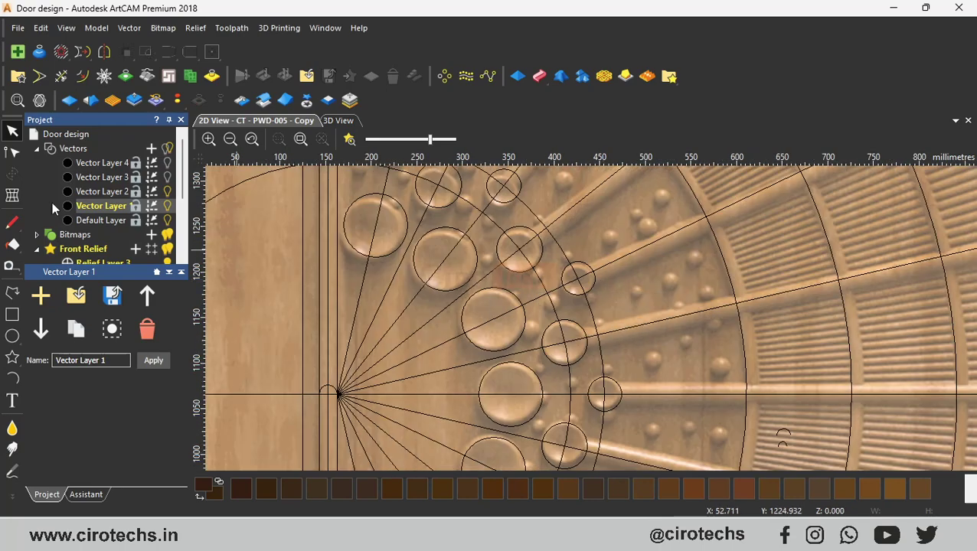
left_click(69, 76)
scroll(566, 360, "down", 1)
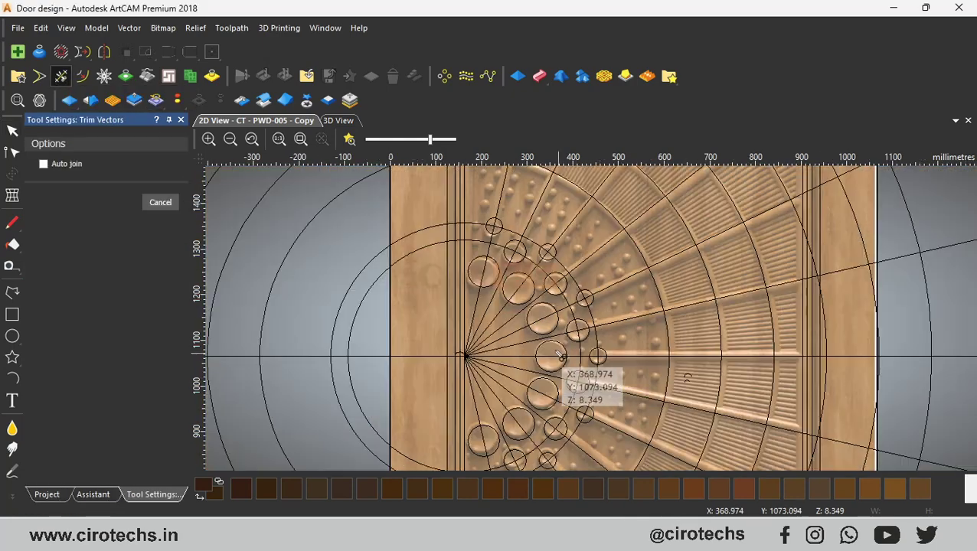
scroll(498, 237, "up", 2)
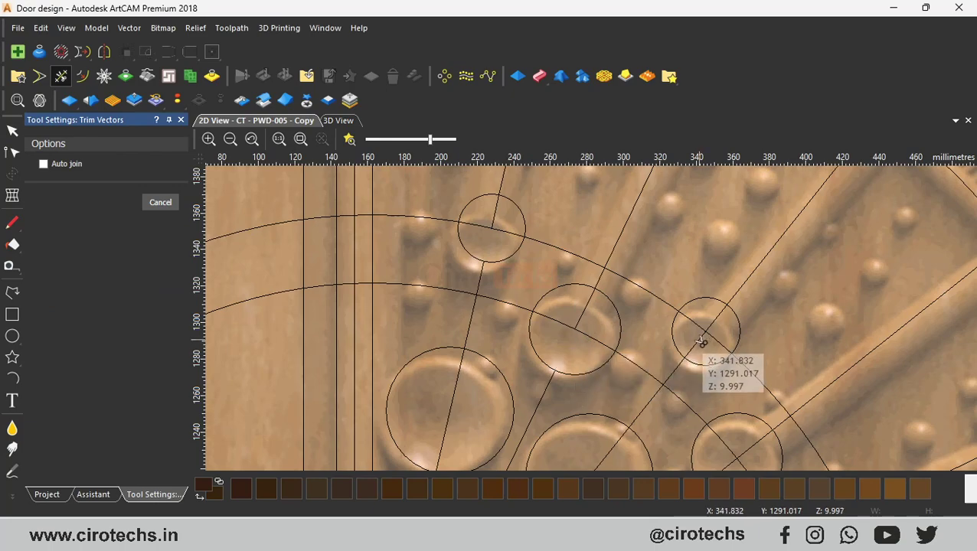
scroll(683, 349, "down", 1)
scroll(697, 399, "up", 1)
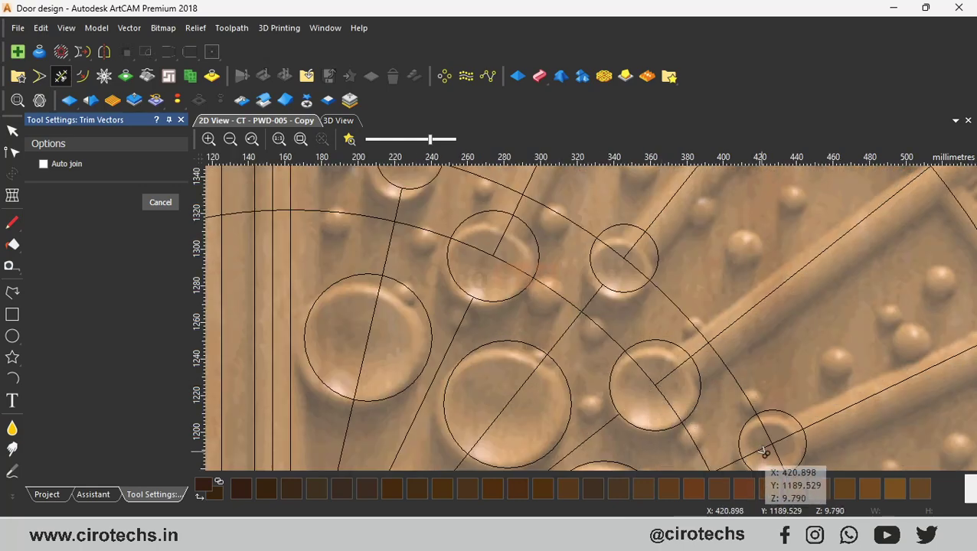
scroll(689, 399, "down", 1)
scroll(665, 406, "up", 1)
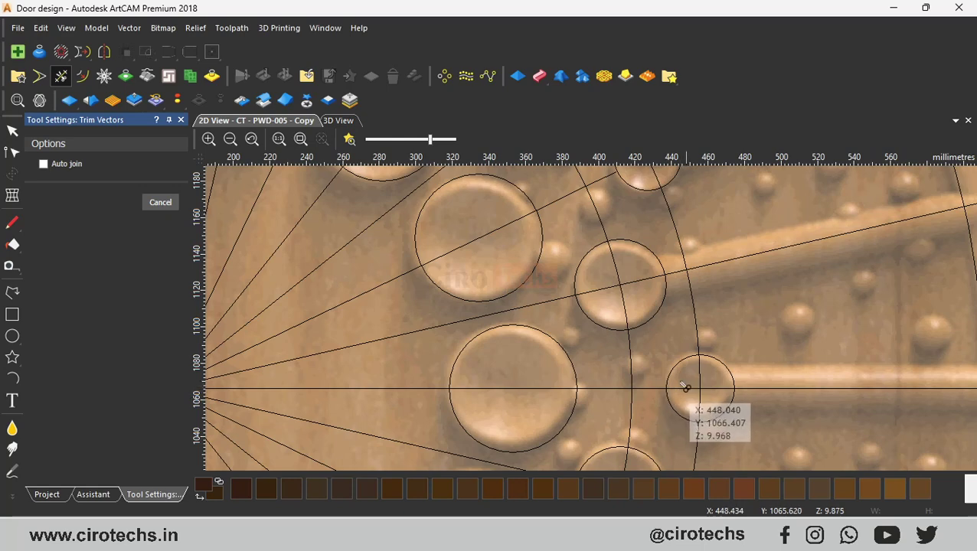
Step: Trim the inner radial line pieces in the small disc on the horizontal centre line and the medium disc just above it
scroll(607, 269, "down", 2)
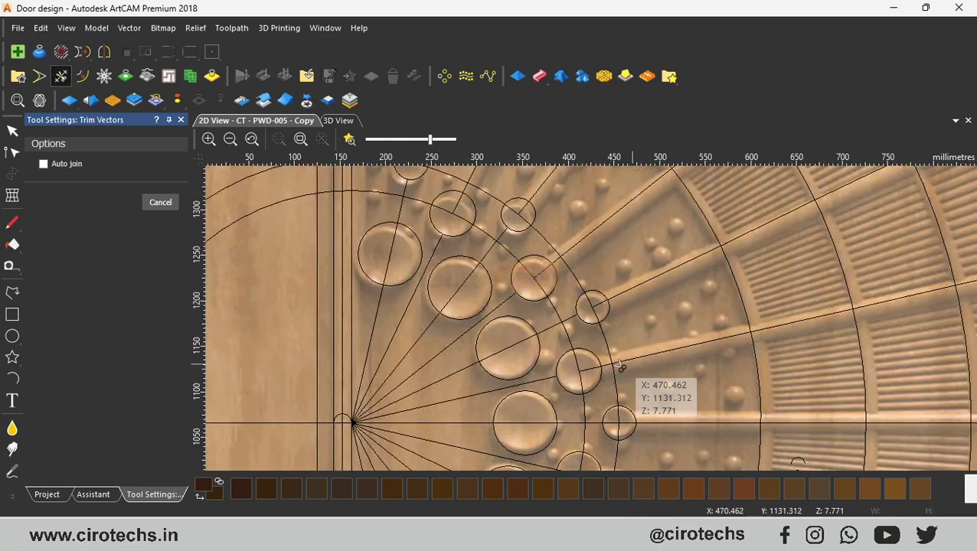
scroll(609, 360, "up", 2)
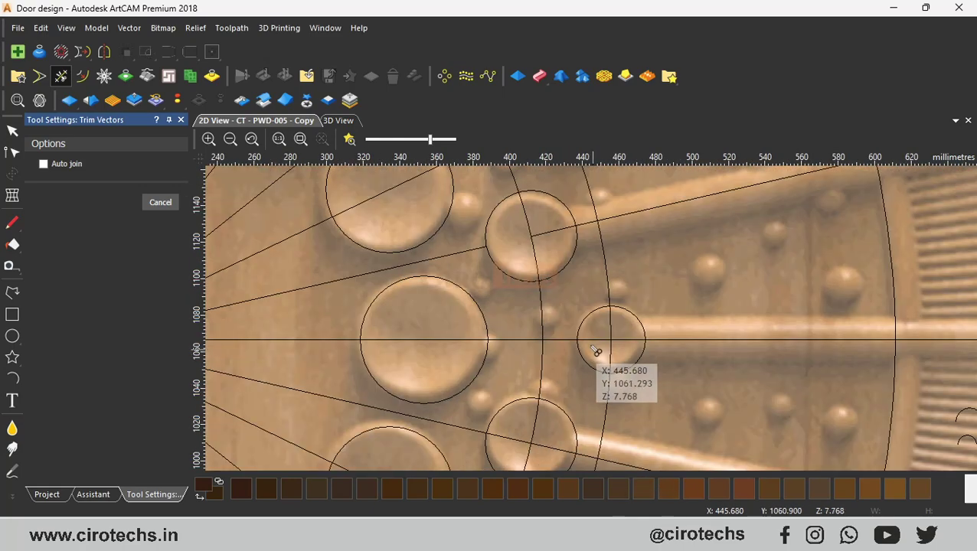
scroll(600, 341, "down", 2)
scroll(572, 350, "up", 2)
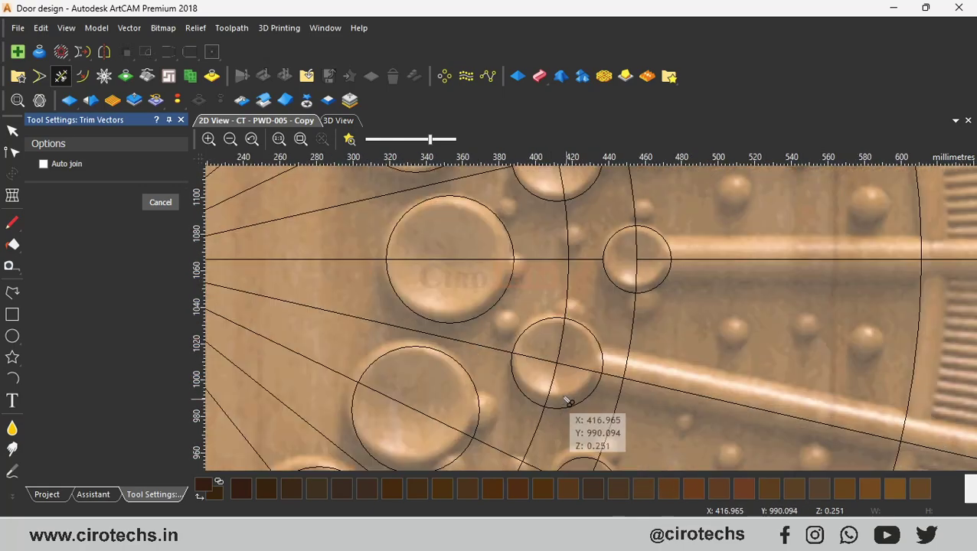
Step: Trim the radial line pieces between the inner edge and the centre of the small and medium discs below the centre line
scroll(546, 363, "down", 2)
scroll(578, 381, "up", 2)
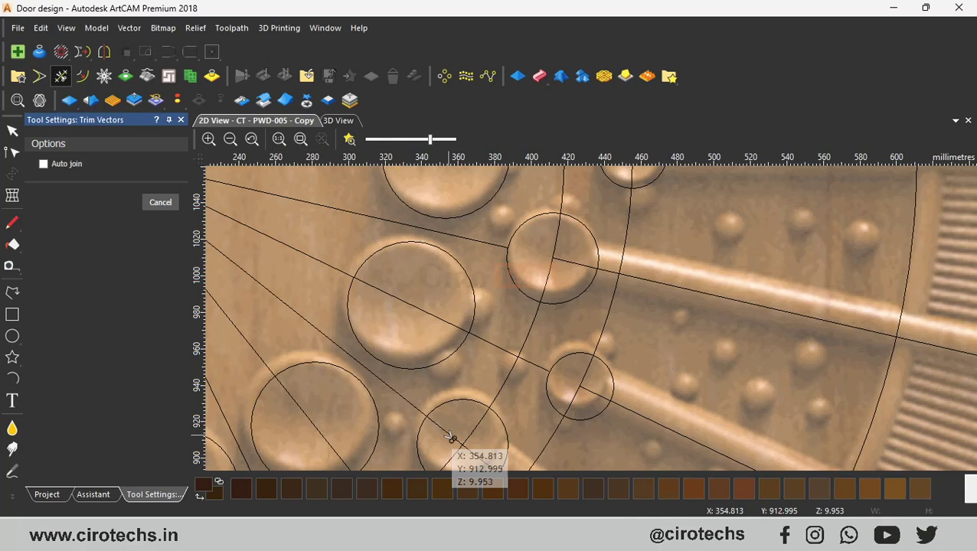
scroll(567, 356, "down", 2)
scroll(536, 397, "up", 2)
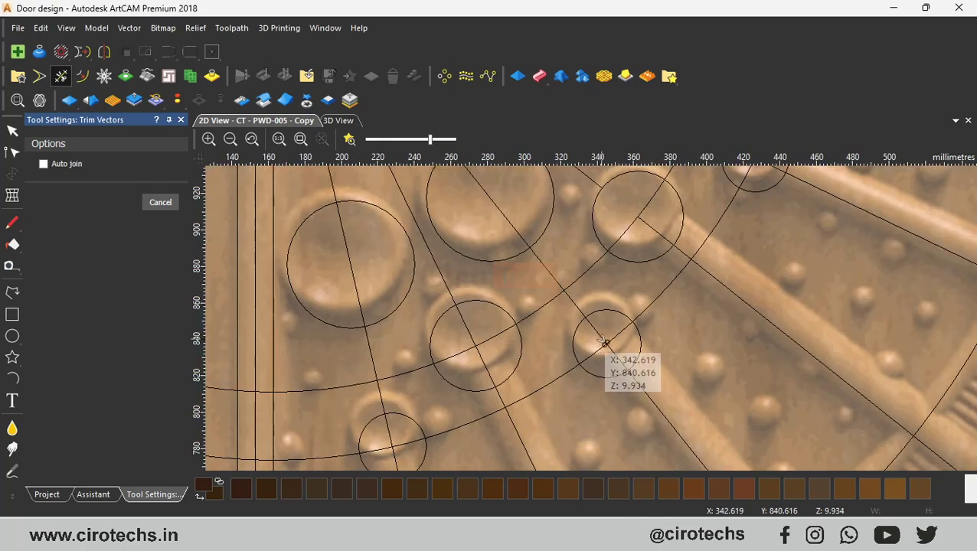
left_click(471, 334)
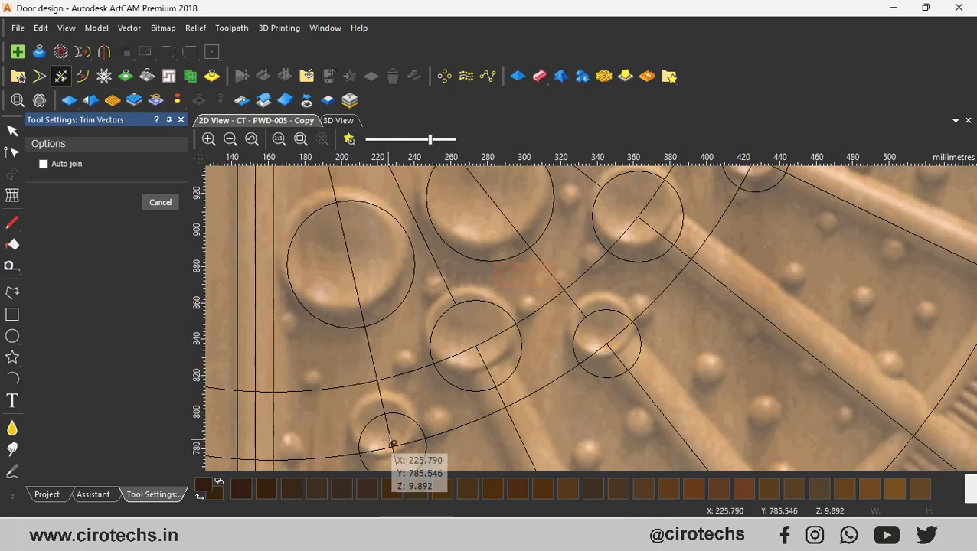
scroll(551, 377, "down", 1)
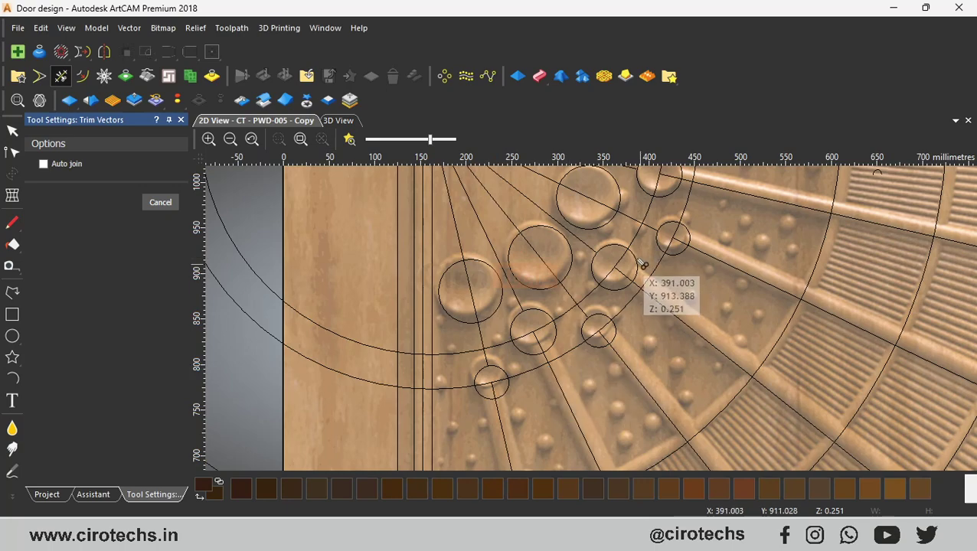
Step: Leave Trim Vectors and delete the loose inner radial line pieces above the horizontal centre line
middle_click_drag(698, 214, 611, 289)
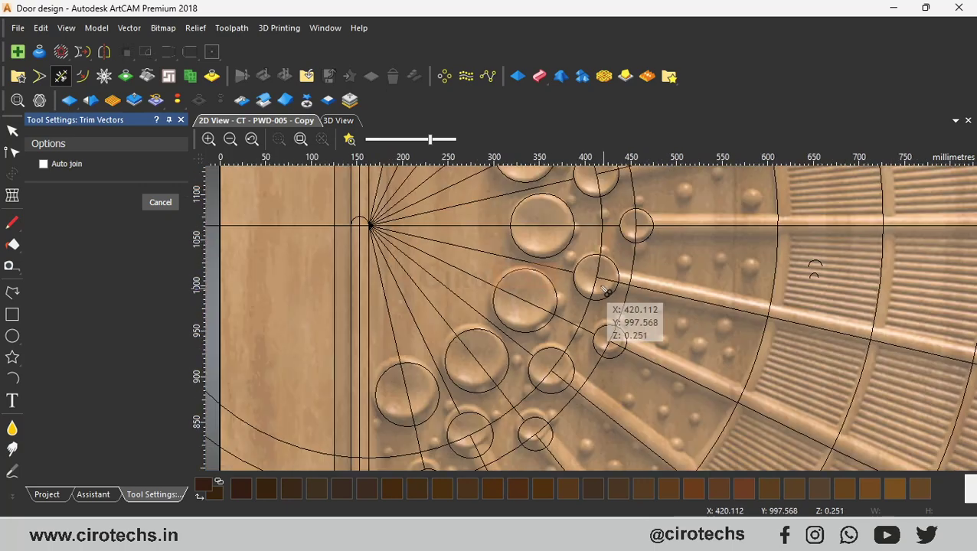
scroll(628, 242, "down", 1)
key("Escape")
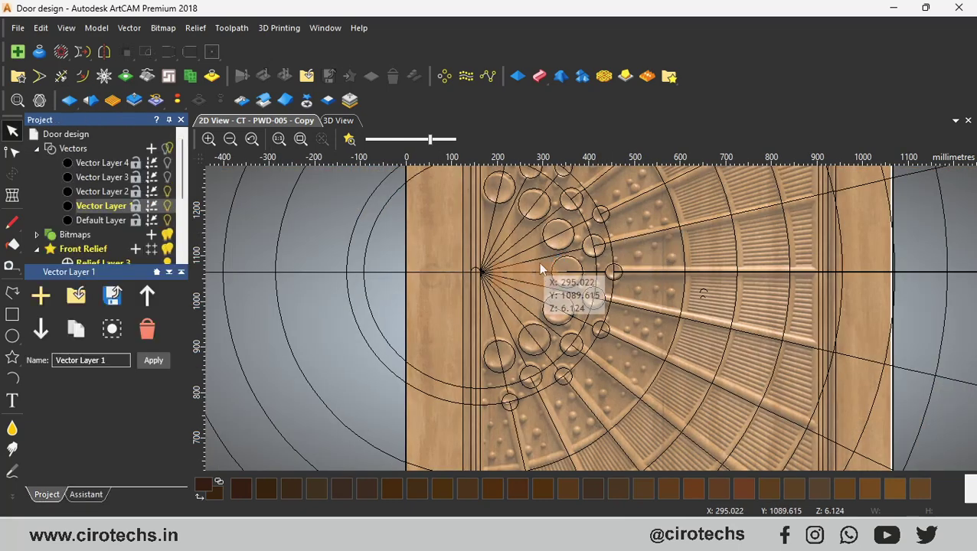
left_click_drag(538, 272, 498, 226)
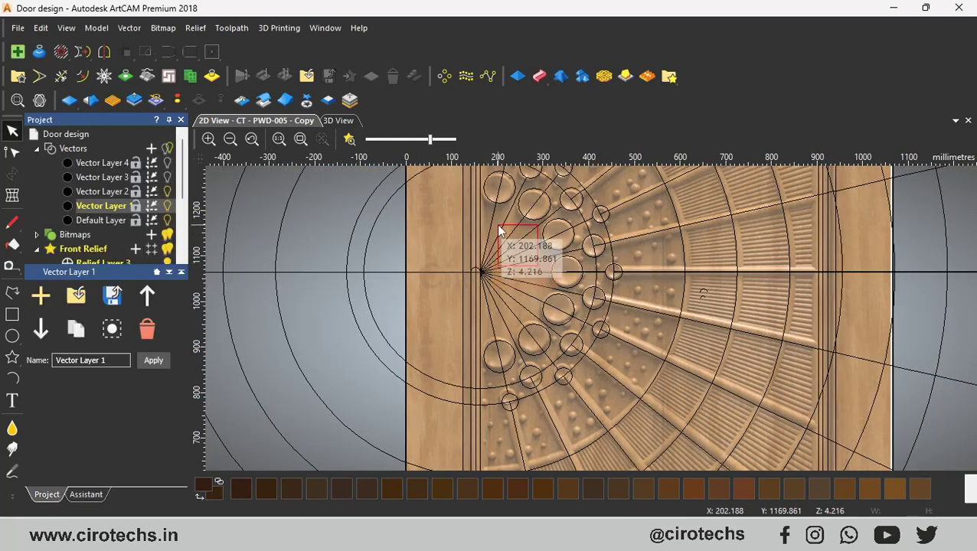
key("Delete")
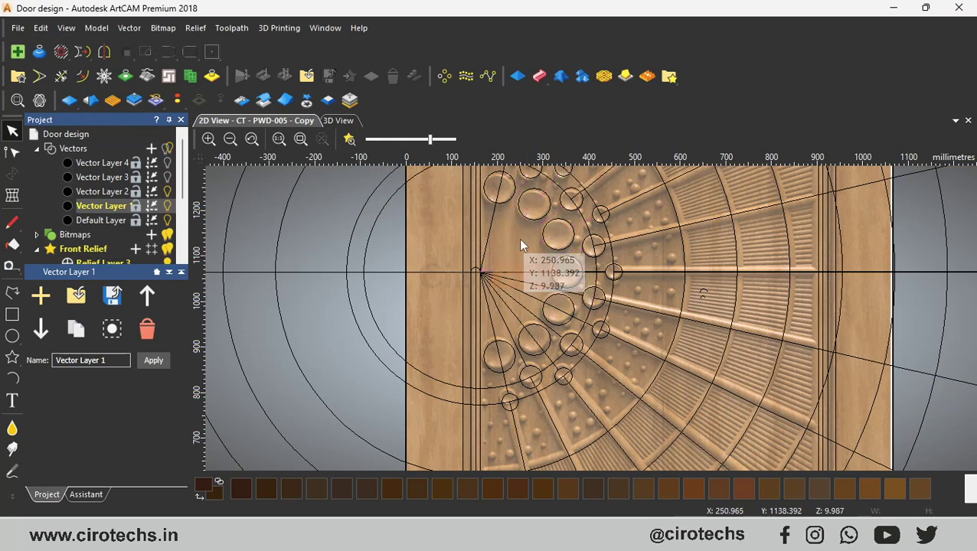
Step: Delete the loose inner radial line pieces that meet at the fan's centre below the horizontal centre line
scroll(515, 241, "down", 1)
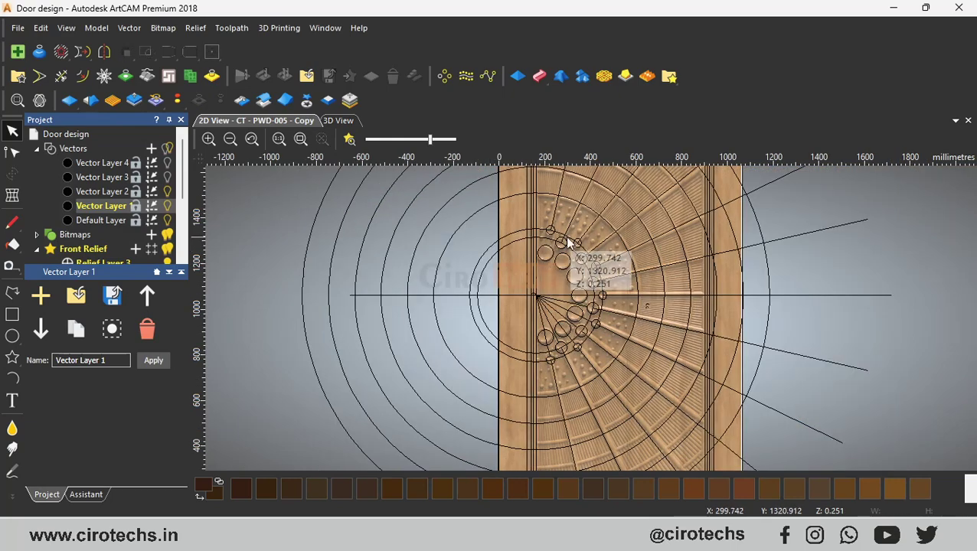
scroll(568, 242, "up", 1)
scroll(594, 355, "down", 1)
scroll(564, 300, "up", 2)
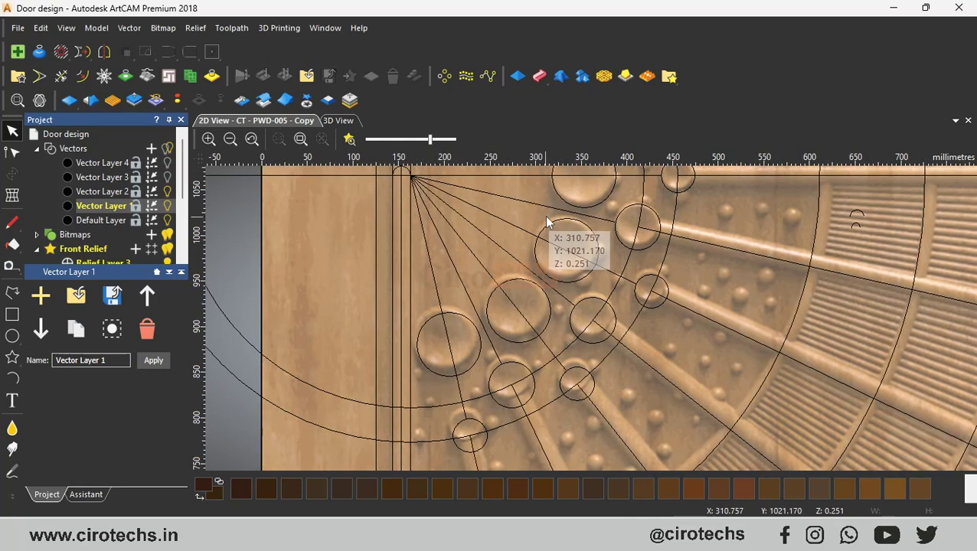
left_click_drag(558, 205, 422, 275)
key("Delete")
key("Delete")
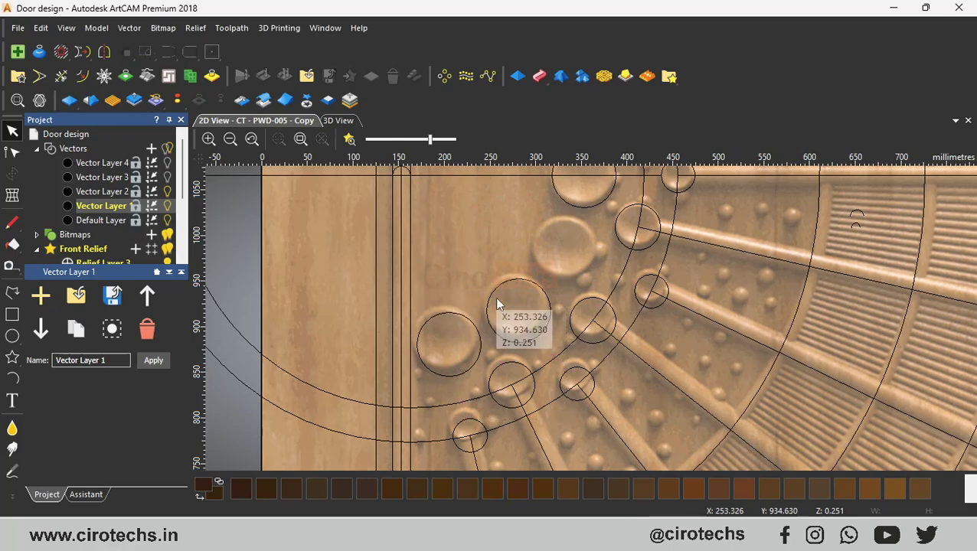
scroll(498, 305, "down", 2)
scroll(617, 257, "up", 3)
scroll(611, 330, "down", 2)
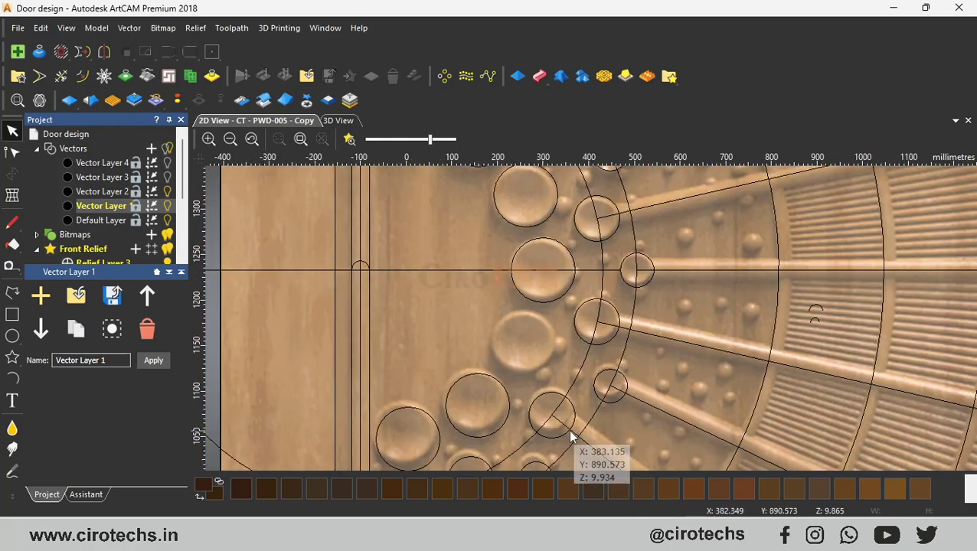
Step: Select the six trimmed radial lines that start at the small and medium discs above the horizontal centre line
scroll(572, 398, "down", 2)
scroll(546, 190, "up", 3)
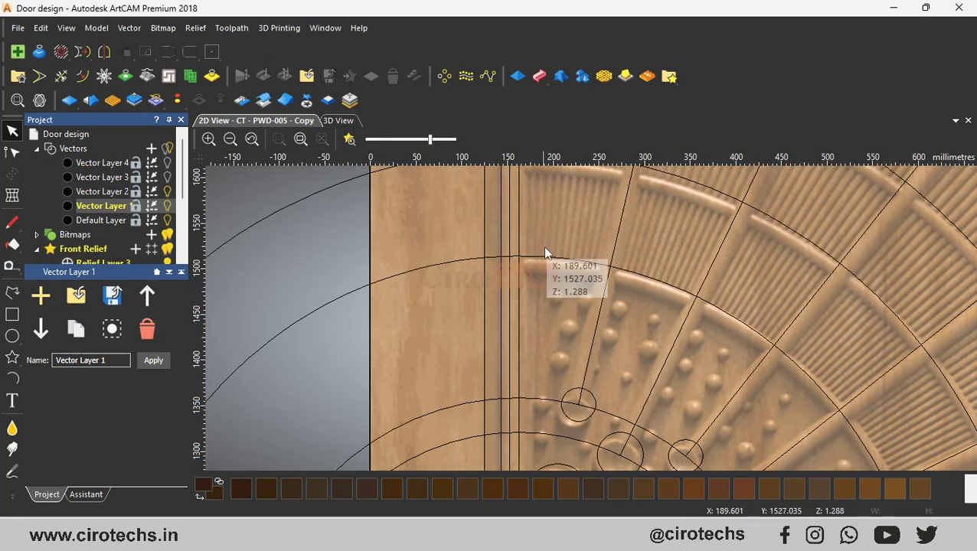
left_click(595, 334)
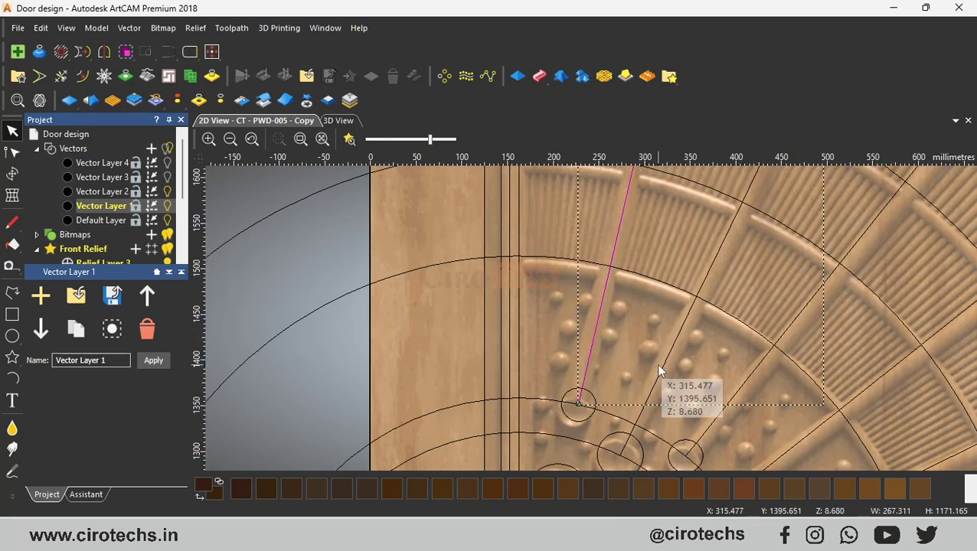
left_click(657, 378, "shift")
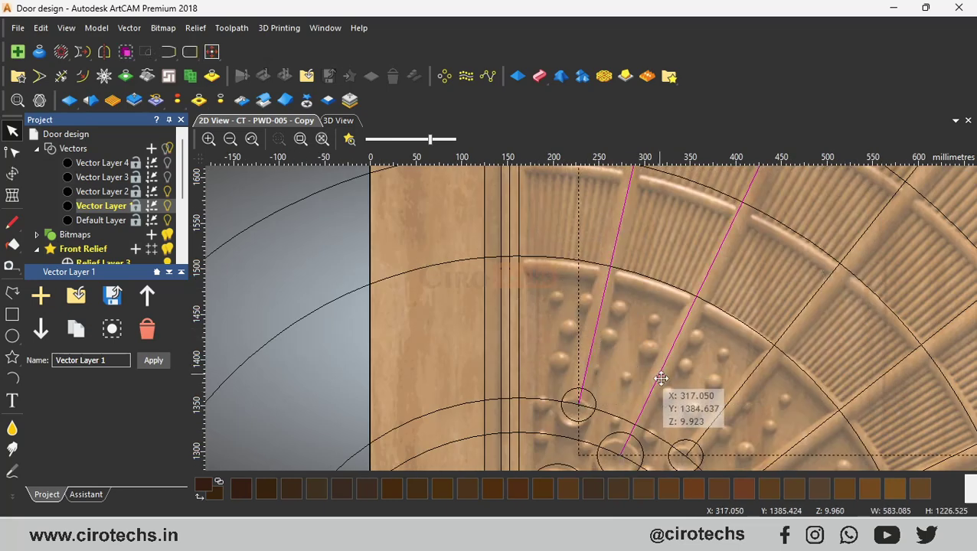
left_click(710, 426, "shift")
scroll(709, 426, "down", 2)
scroll(675, 395, "up", 2)
left_click(673, 386, "shift")
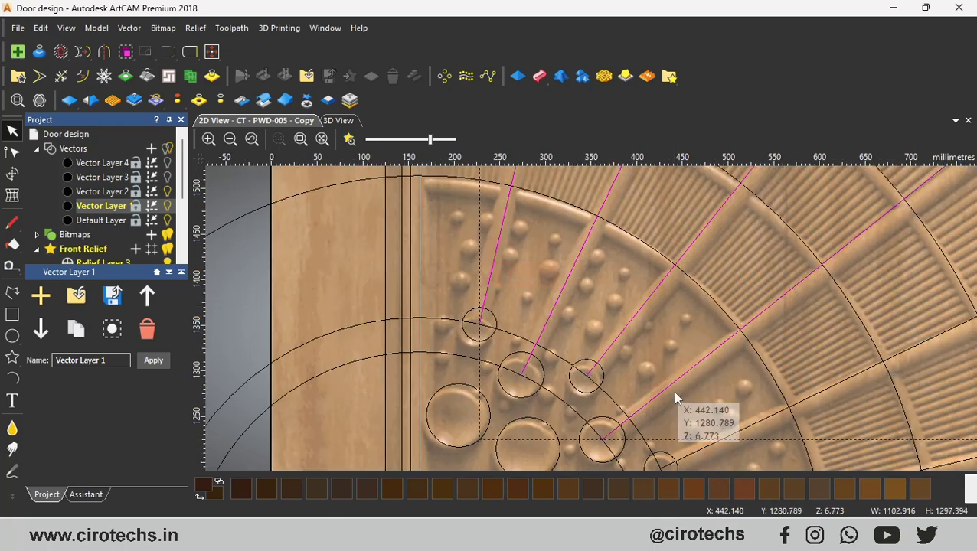
left_click(696, 451, "shift")
scroll(656, 339, "down", 1)
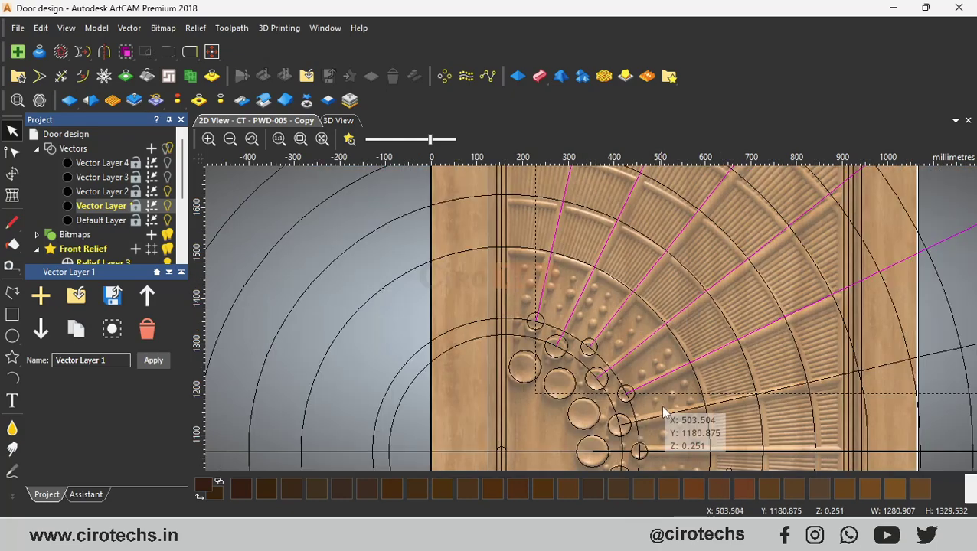
scroll(660, 415, "down", 1)
scroll(622, 379, "up", 2)
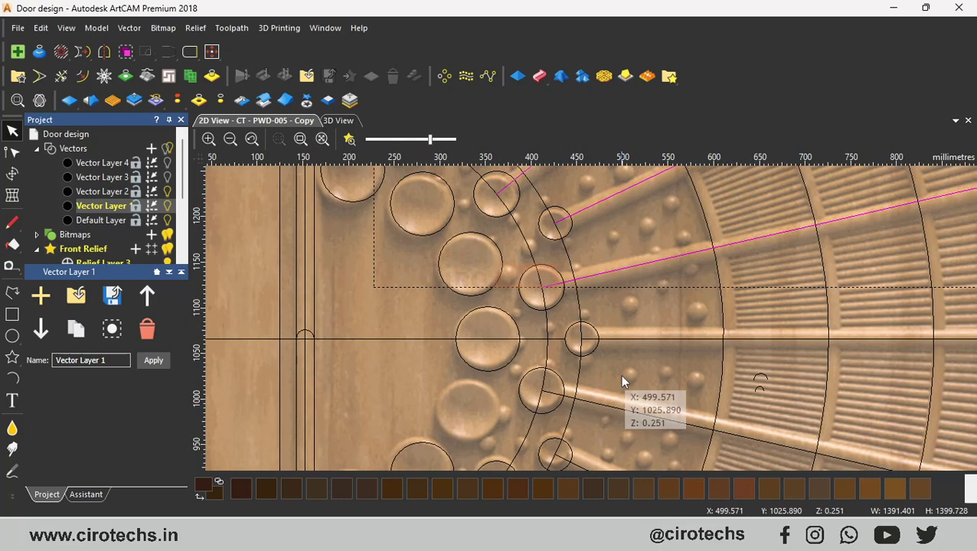
Step: Add the horizontal radial line and the six trimmed radial lines below it to the selection
left_click(625, 340, "shift")
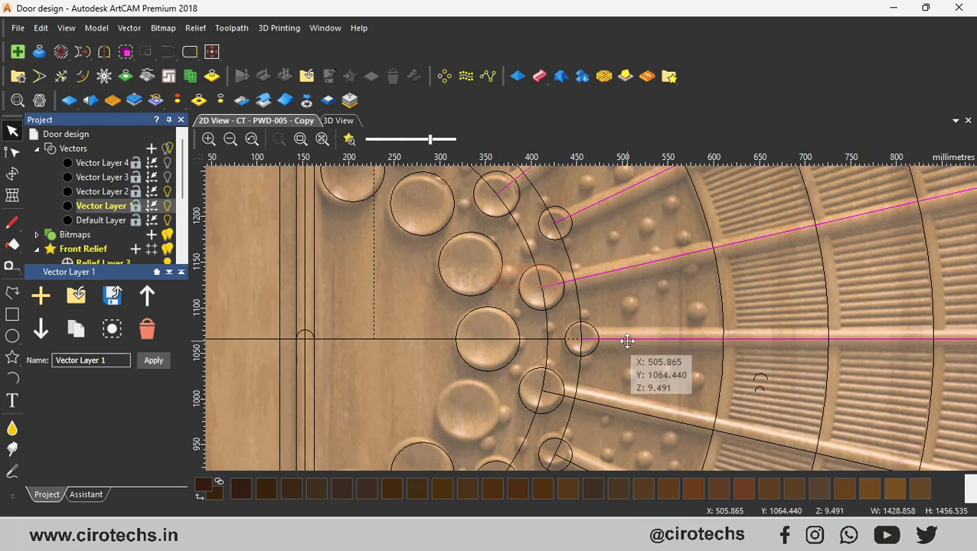
scroll(617, 307, "down", 1)
left_click(587, 394, "shift")
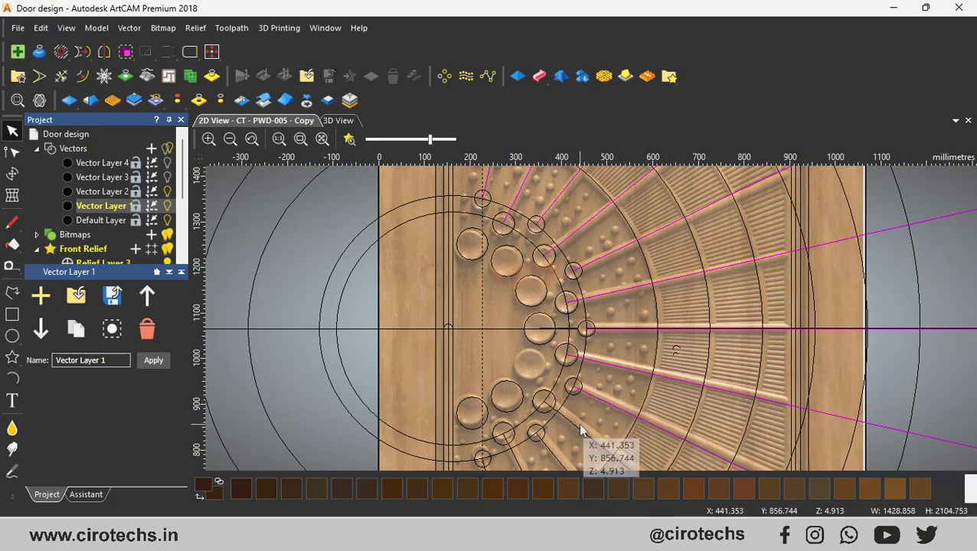
left_click(577, 433, "shift")
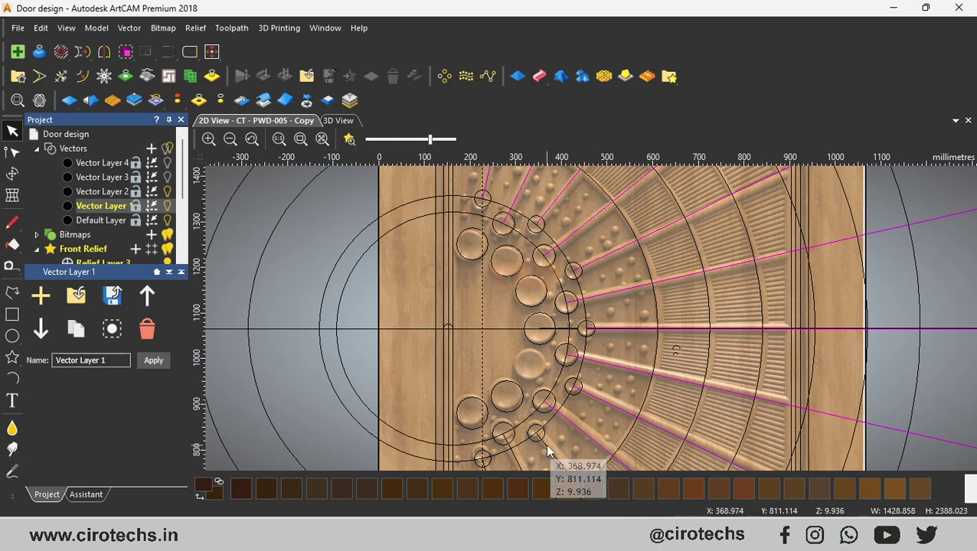
middle_click_drag(498, 375, 548, 414)
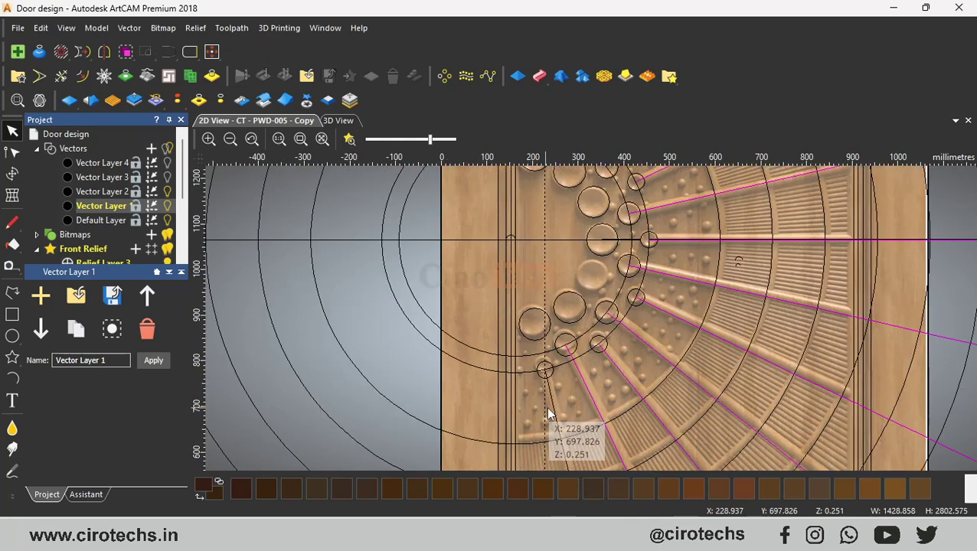
scroll(552, 373, "up", 2)
scroll(560, 373, "down", 2)
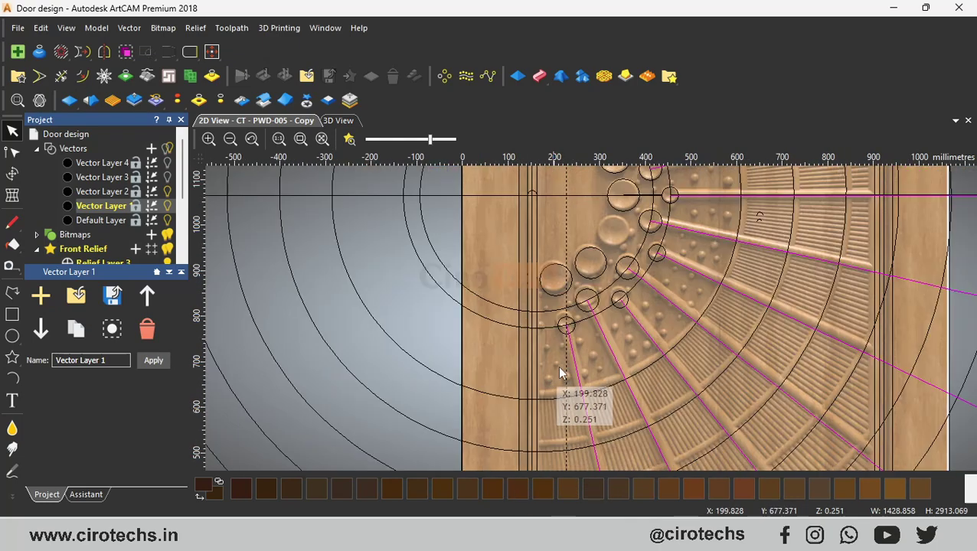
scroll(621, 291, "up", 2)
scroll(620, 291, "down", 4)
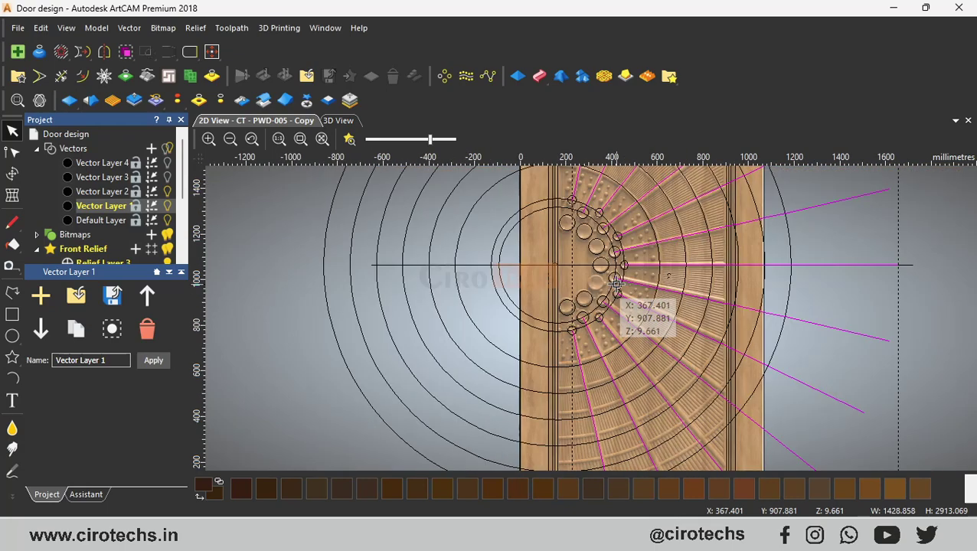
left_click(617, 284)
scroll(616, 283, "down", 3)
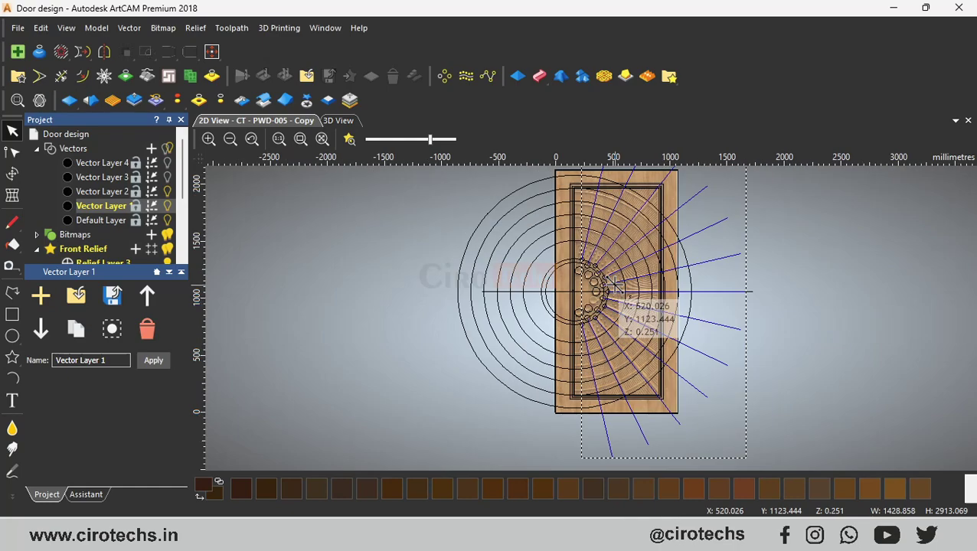
scroll(610, 235, "up", 3)
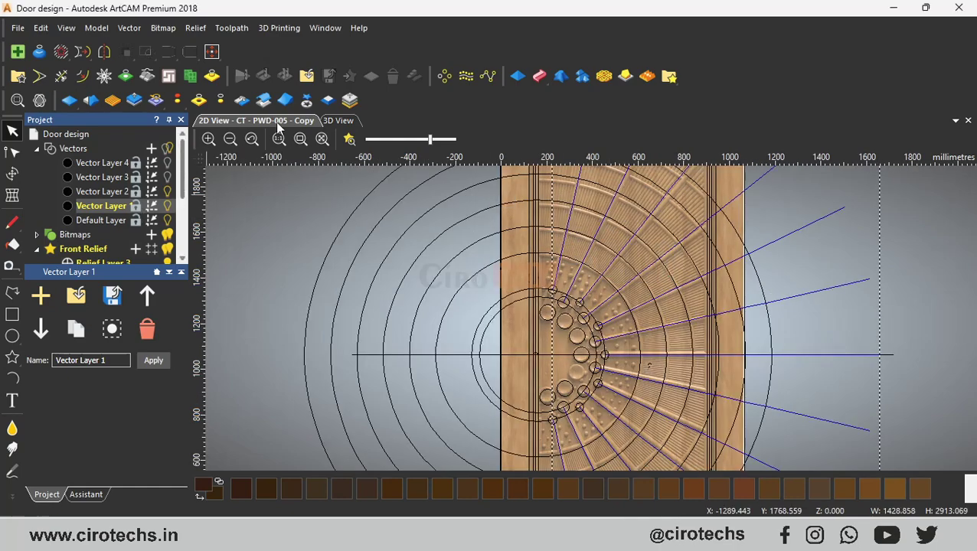
Step: In the 3D view, hide Relief Layer, Relief Layer 1 and Relief Layer 3 so only Relief Layer 2 is shown
left_click(340, 122)
scroll(124, 242, "down", 3)
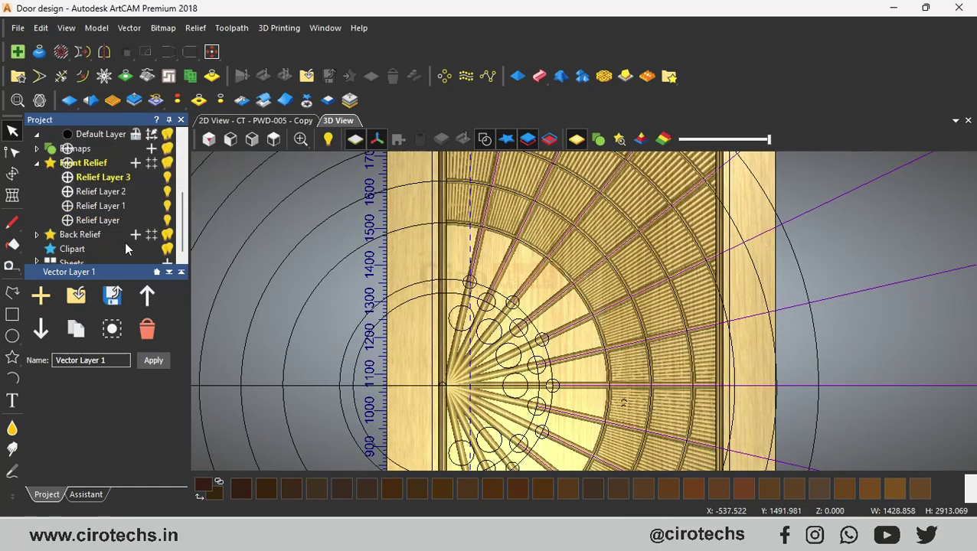
left_click(168, 192)
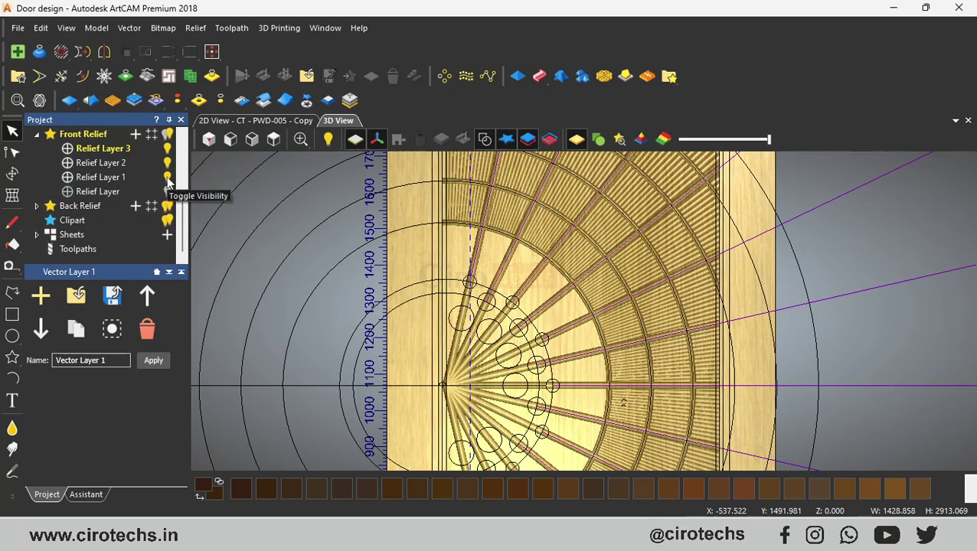
left_click(168, 178)
left_click(168, 163)
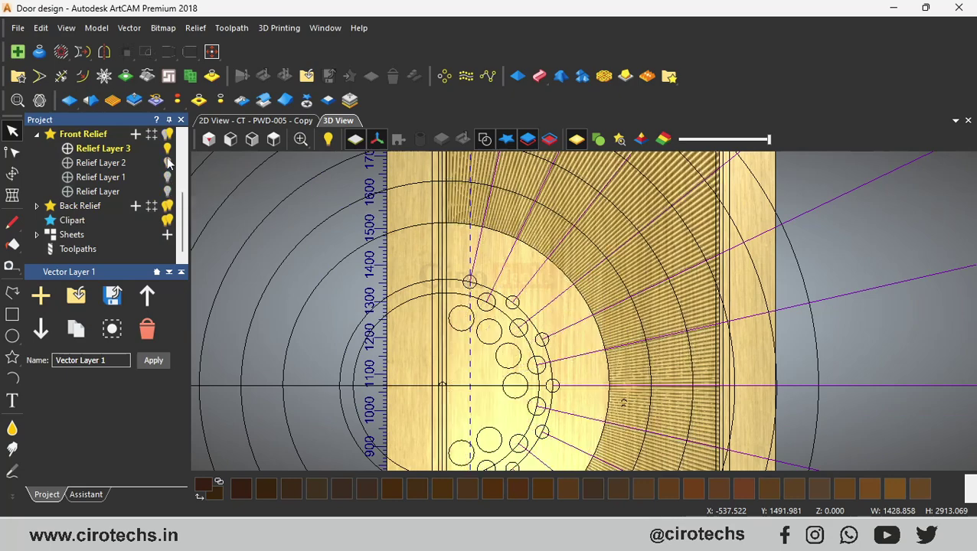
left_click(169, 163)
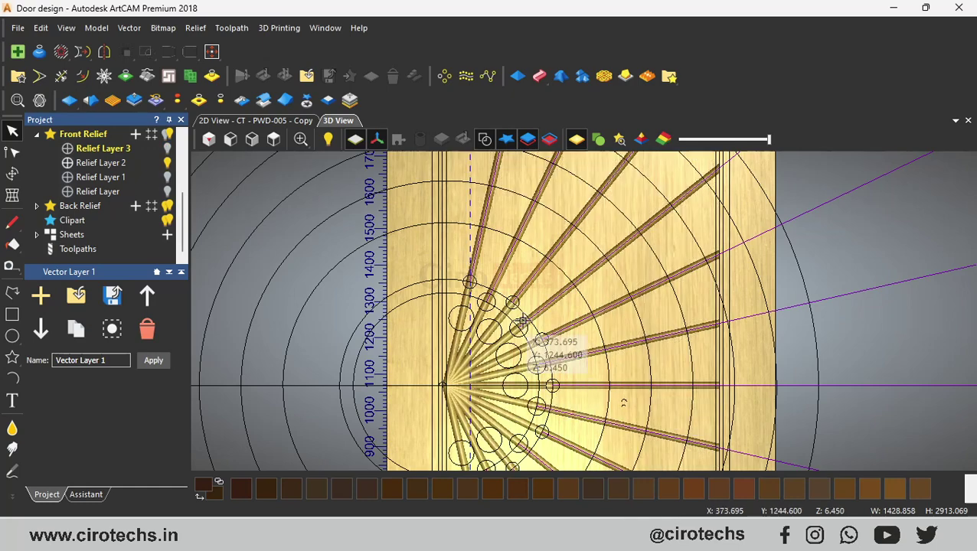
Step: Make Relief Layer 2 active and reset it to clear its old radial ribs
left_click(101, 163)
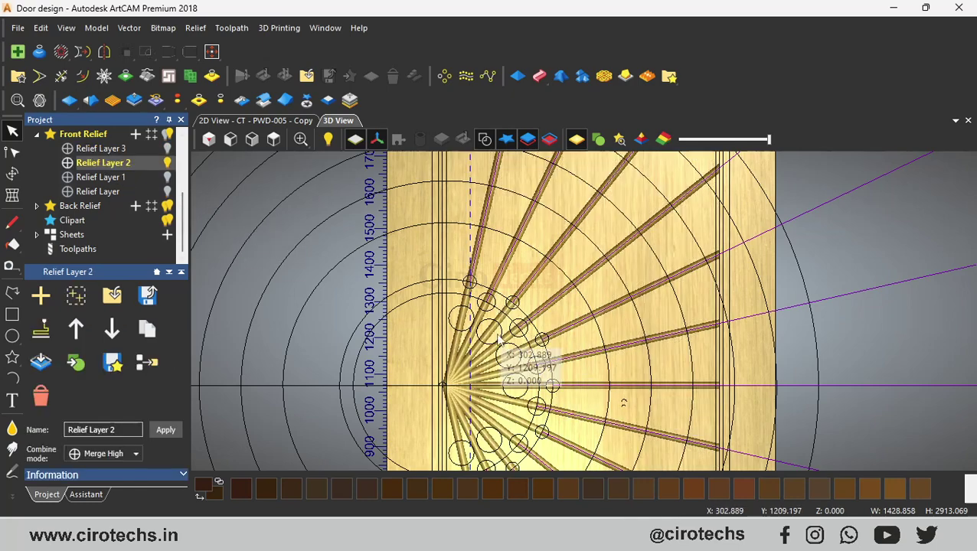
scroll(585, 322, "down", 2)
scroll(585, 329, "up", 2)
scroll(582, 328, "up", 2)
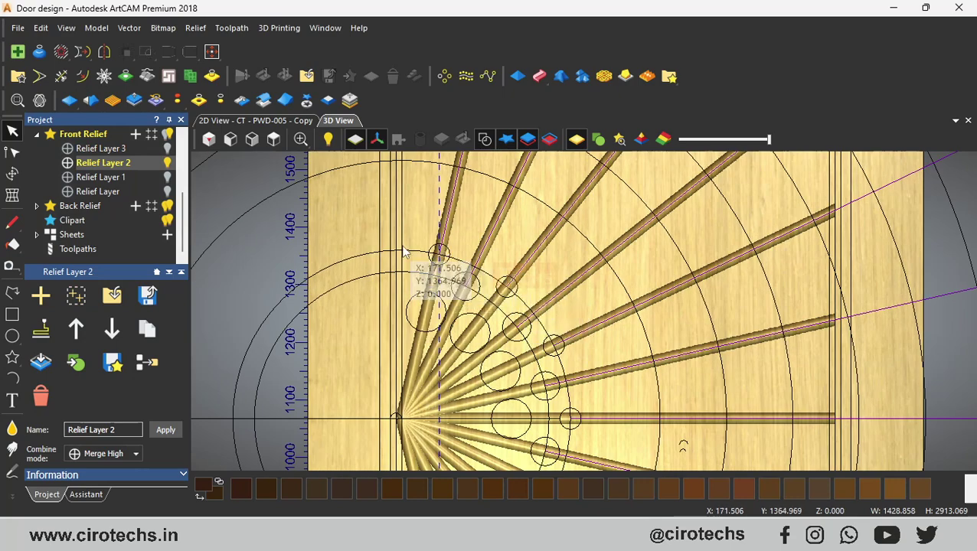
scroll(483, 268, "down", 5)
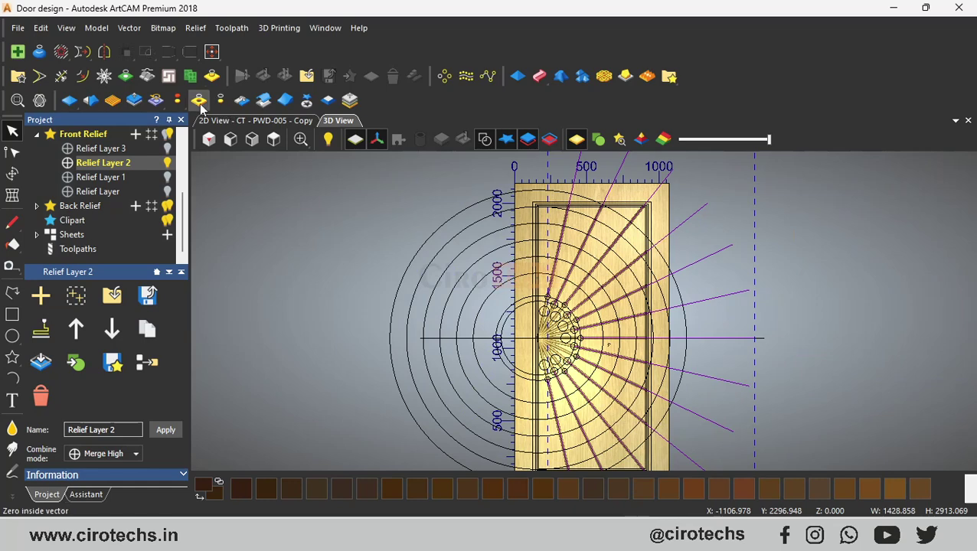
left_click(70, 101)
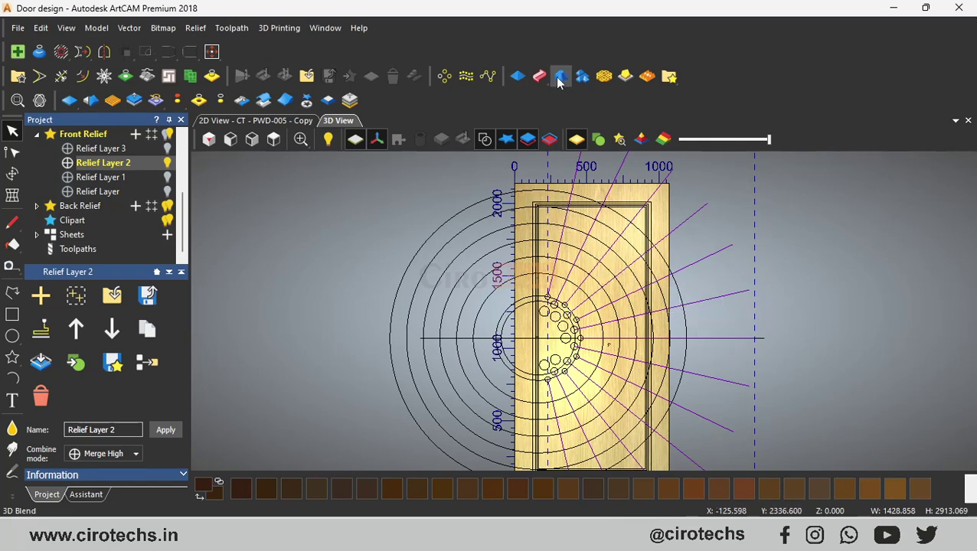
Step: Start an Extrude with the selected radial lines as centreline drive rails and the small arc beside the horizontal line as start profile
mouse_move(542, 81)
left_click(537, 140)
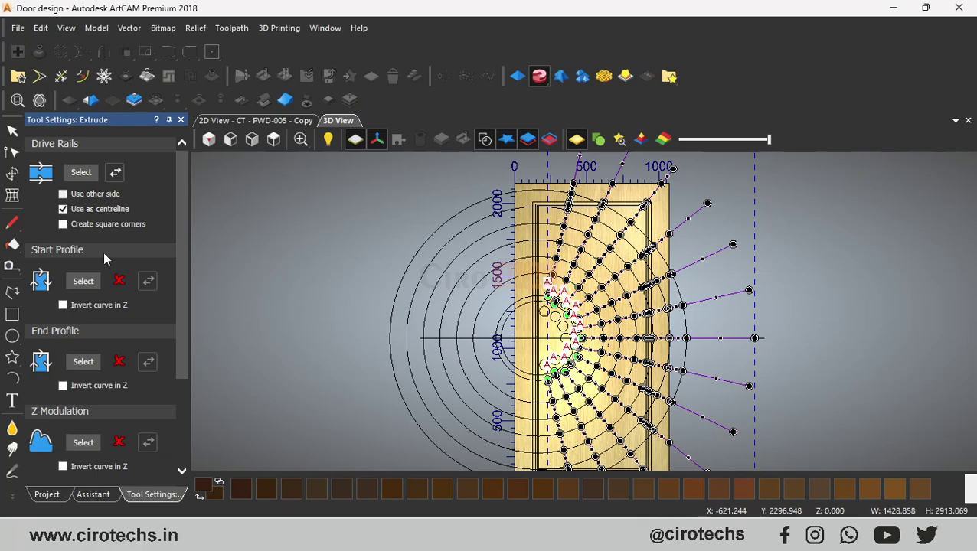
scroll(610, 277, "up", 5)
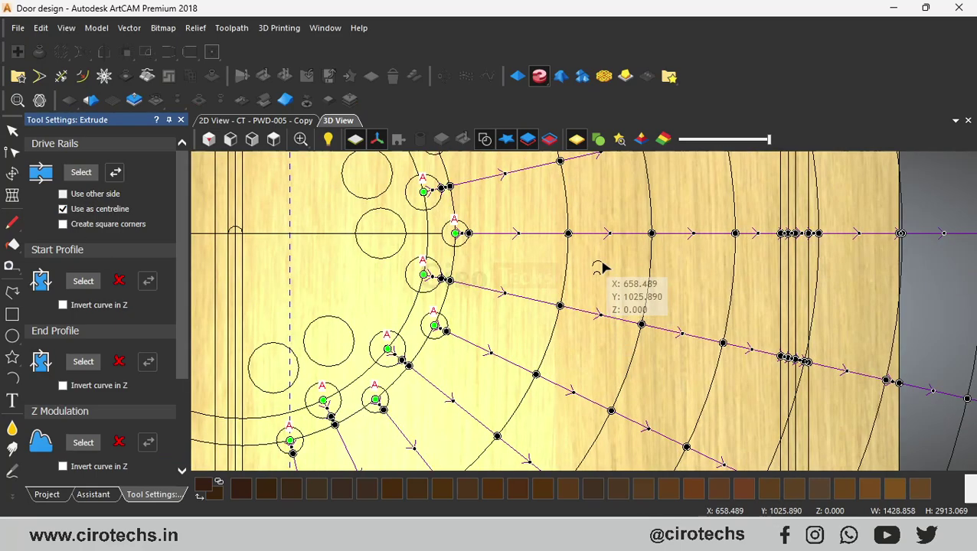
left_click(602, 268)
left_click(86, 282)
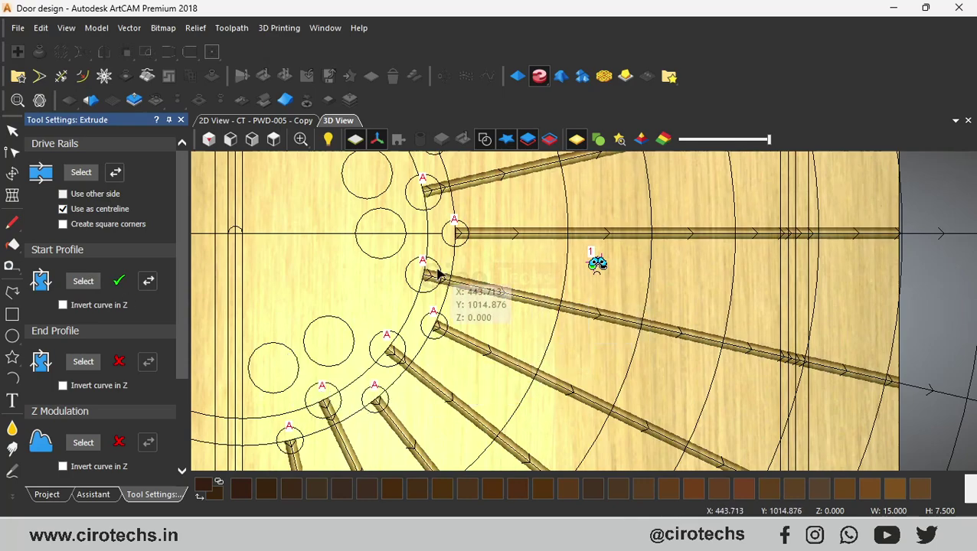
Step: Replace the start profile with the 20 mm wide, 10 mm high arc on the door's left frame strip
scroll(566, 380, "down", 2)
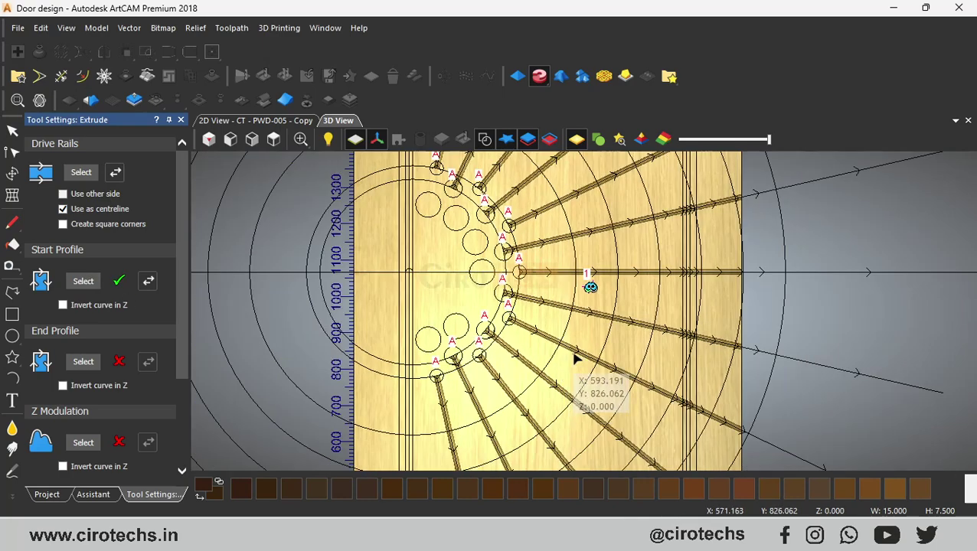
scroll(589, 291, "up", 2)
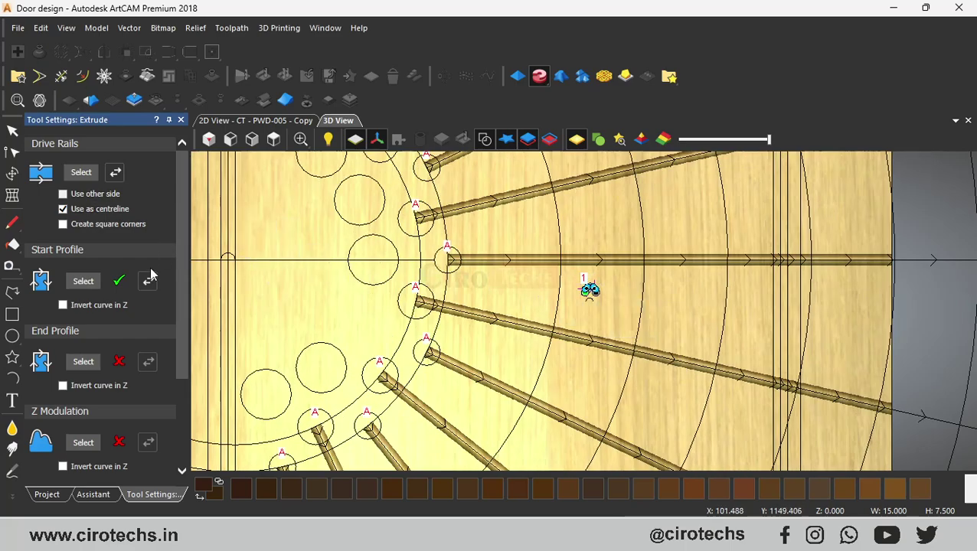
scroll(377, 275, "down", 2)
scroll(366, 298, "up", 3)
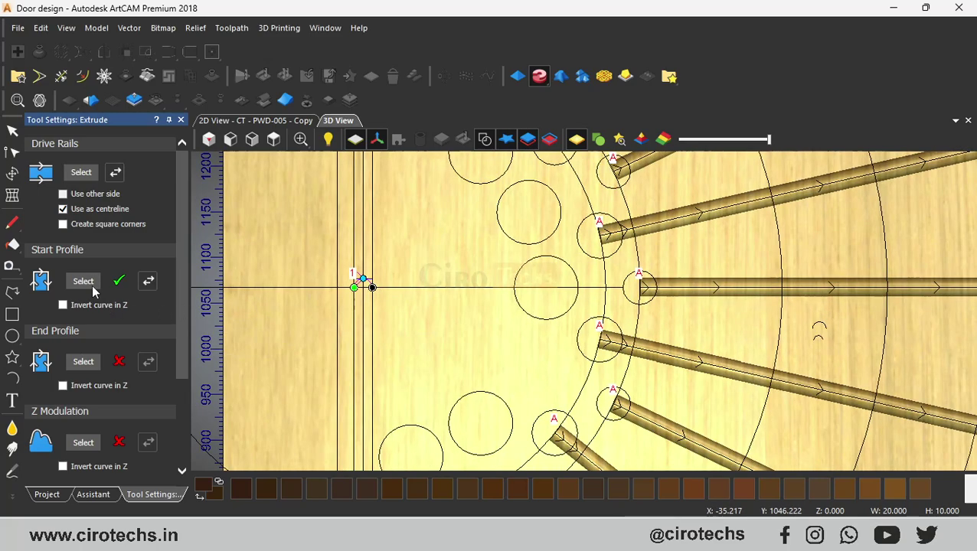
scroll(781, 285, "up", 2)
scroll(777, 291, "down", 2)
scroll(775, 292, "down", 3)
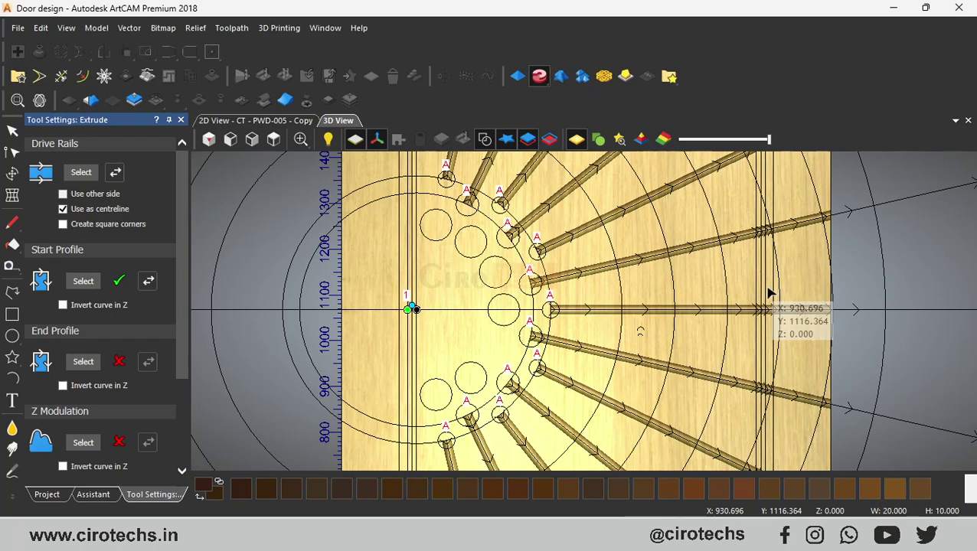
Step: Apply the radial rib extrusion to Relief Layer 2 in Add mode and close the Extrude tool
scroll(707, 306, "up", 4)
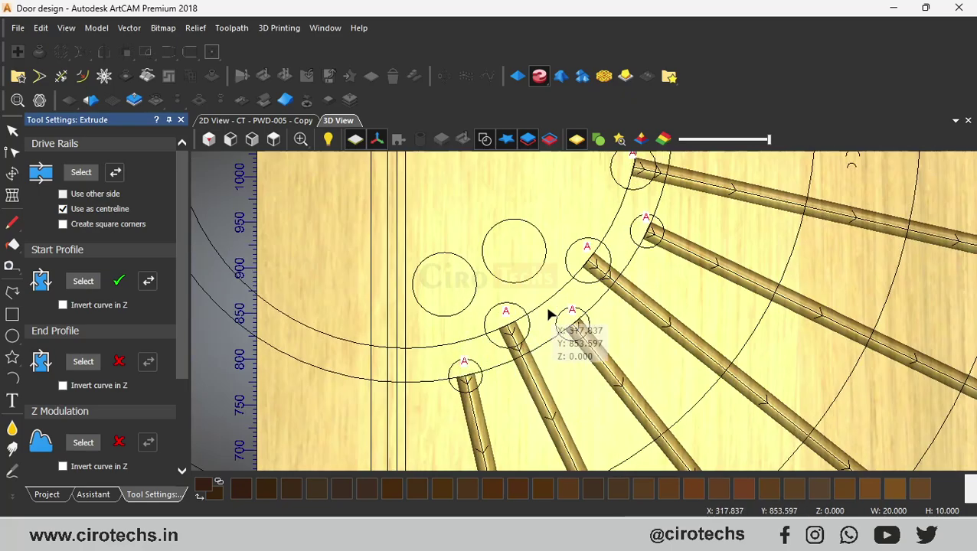
scroll(551, 316, "down", 4)
scroll(580, 212, "up", 2)
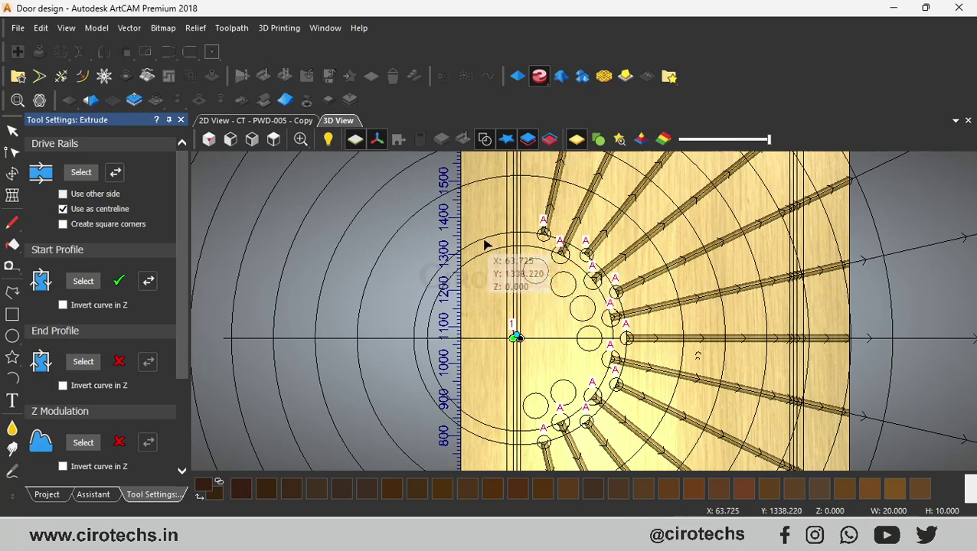
scroll(103, 453, "down", 5)
left_click(94, 475)
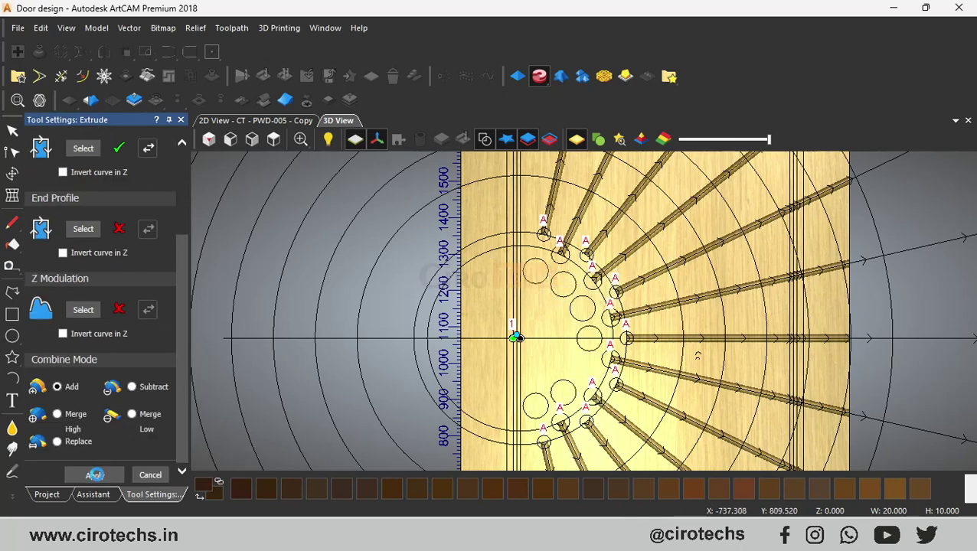
left_click(150, 475)
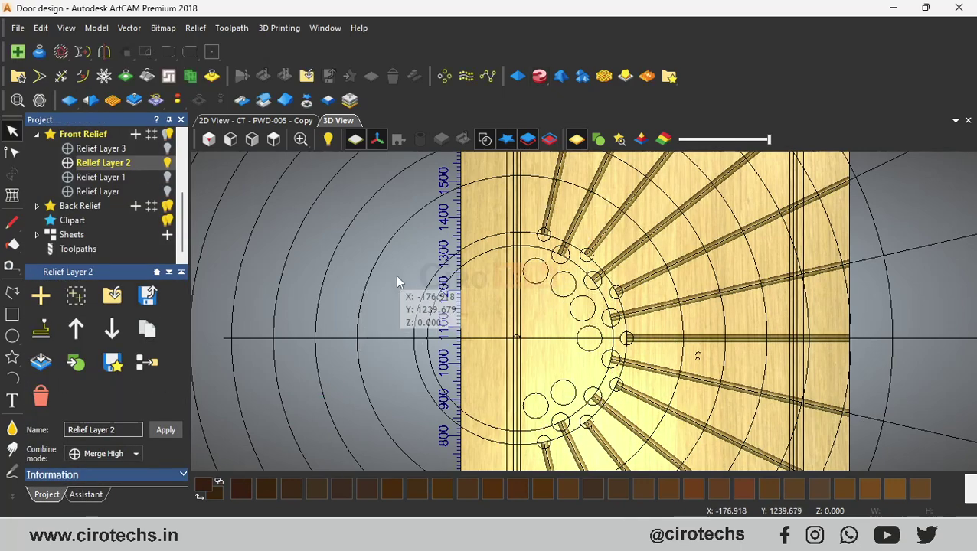
Step: Show Relief Layer, Relief Layer 1 and Relief Layer 3 again, and save the model
scroll(395, 275, "down", 2)
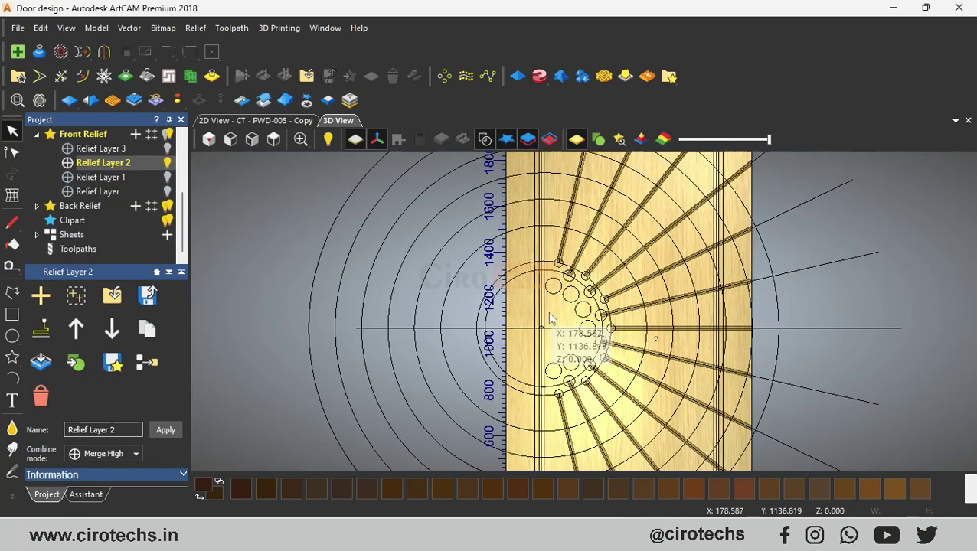
left_click(168, 192)
left_click(168, 176)
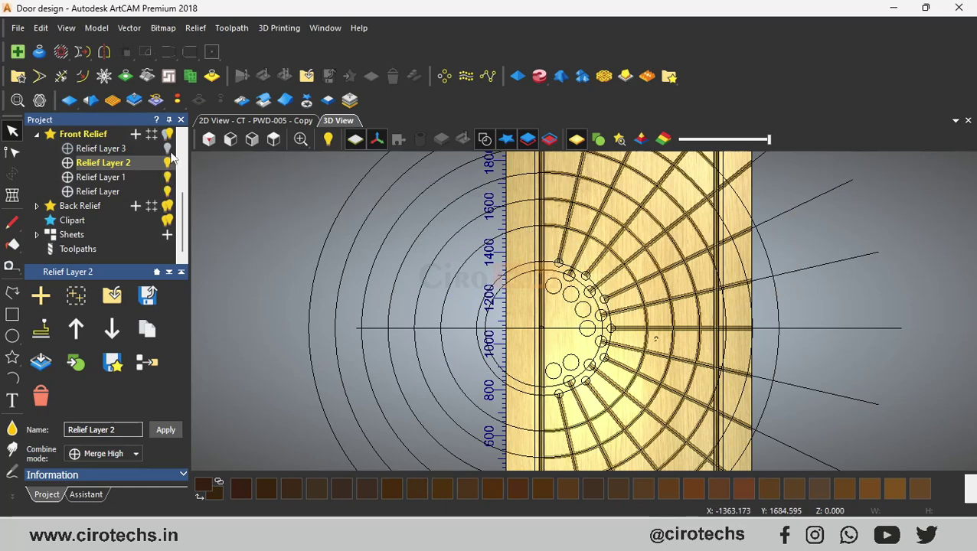
left_click(168, 149)
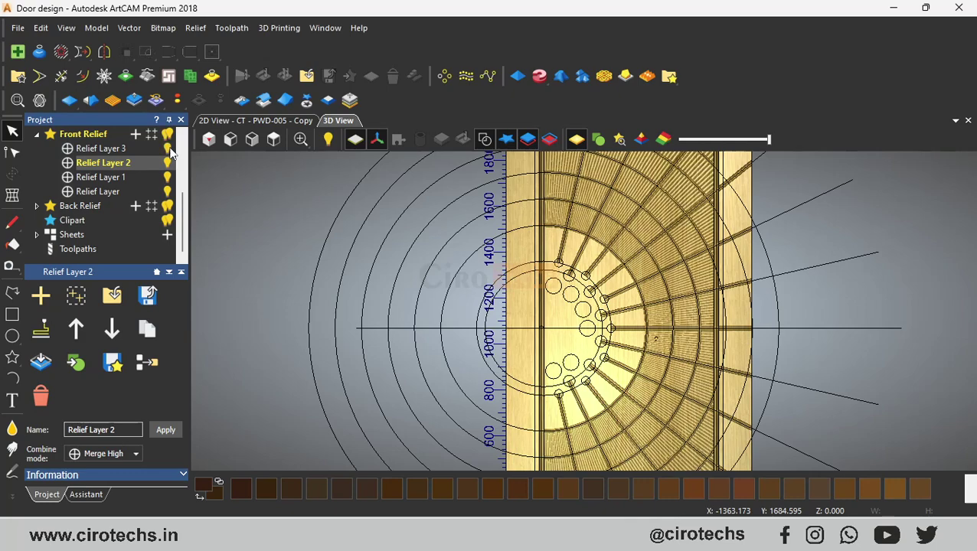
scroll(664, 341, "up", 2)
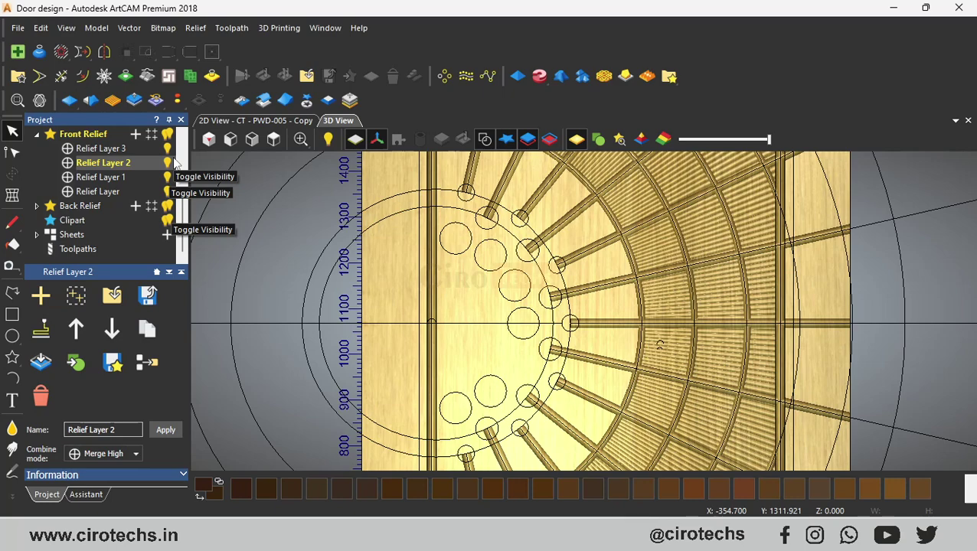
scroll(403, 345, "down", 5)
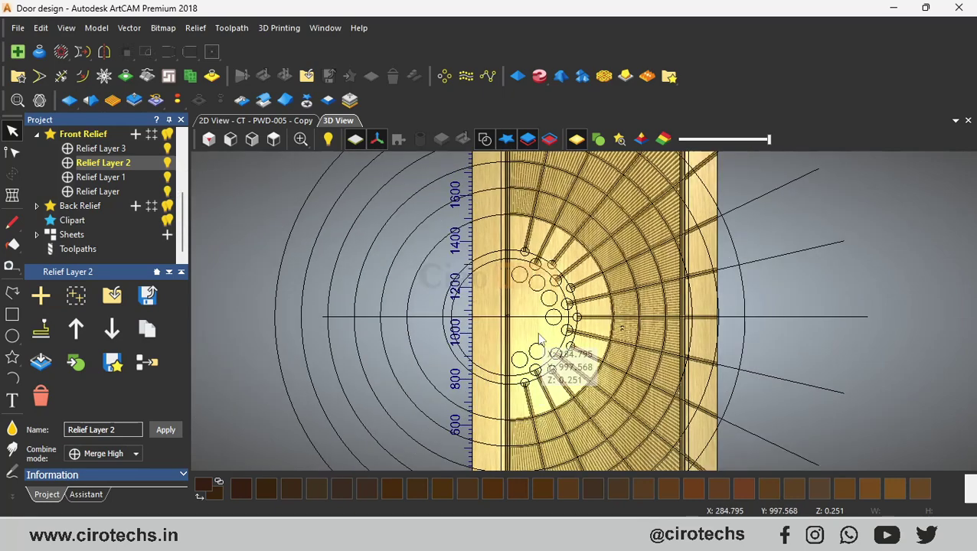
key("ctrl+s")
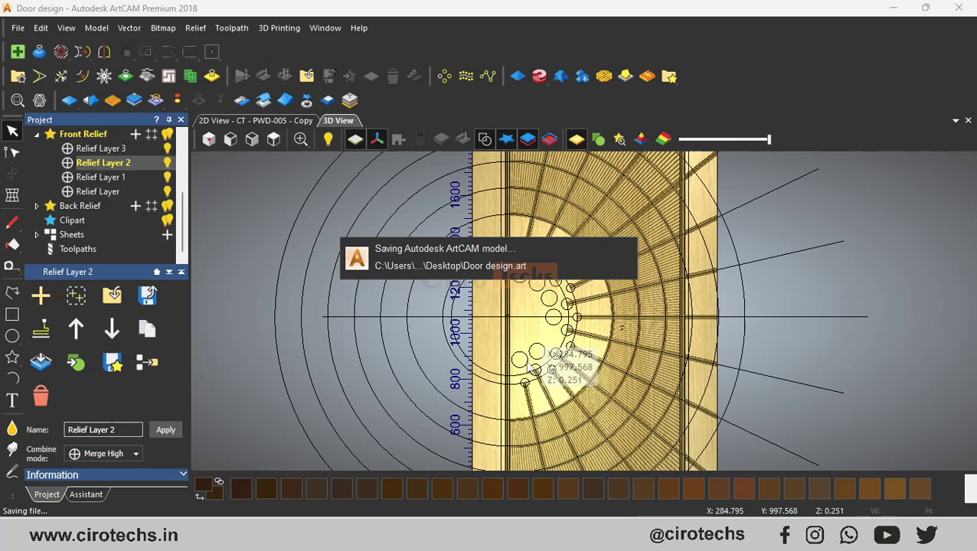
Step: Examine the discs around the fan's centre on the 2D reference image and return to the 3D view
scroll(528, 363, "up", 4)
scroll(587, 319, "down", 1)
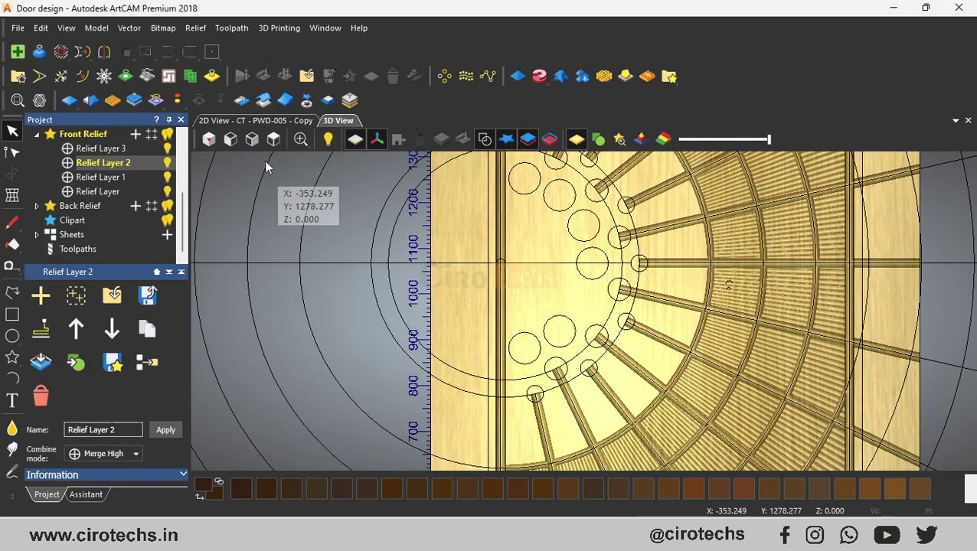
left_click(256, 120)
scroll(536, 322, "up", 5)
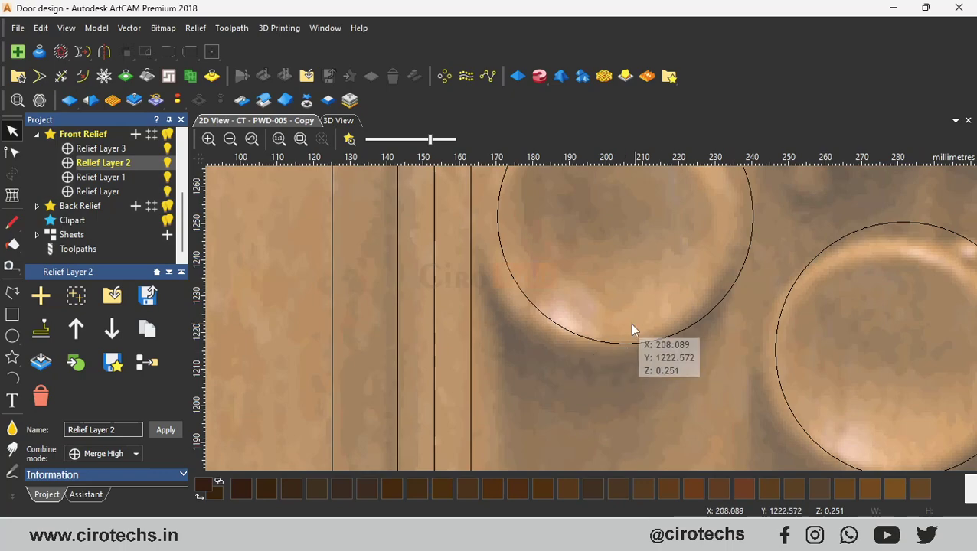
scroll(632, 330, "down", 5)
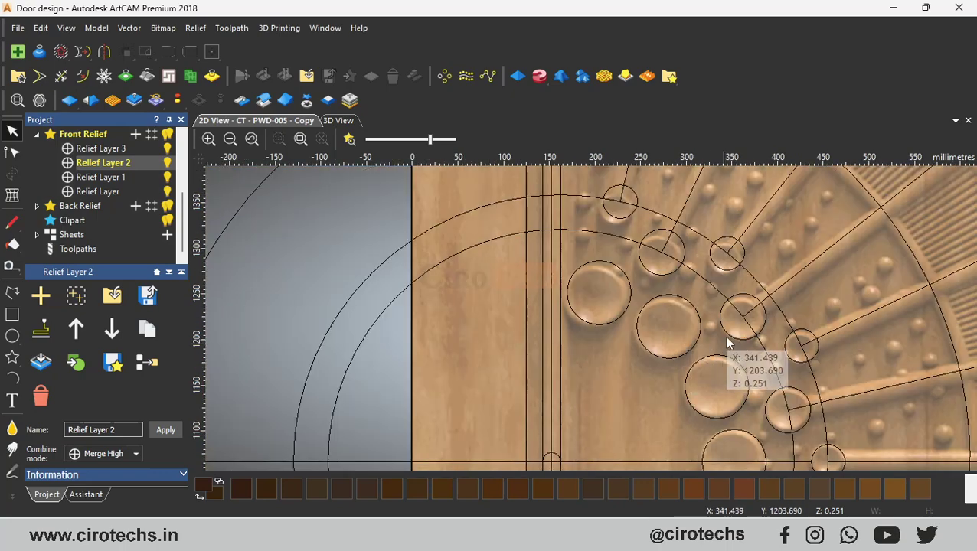
left_click(338, 121)
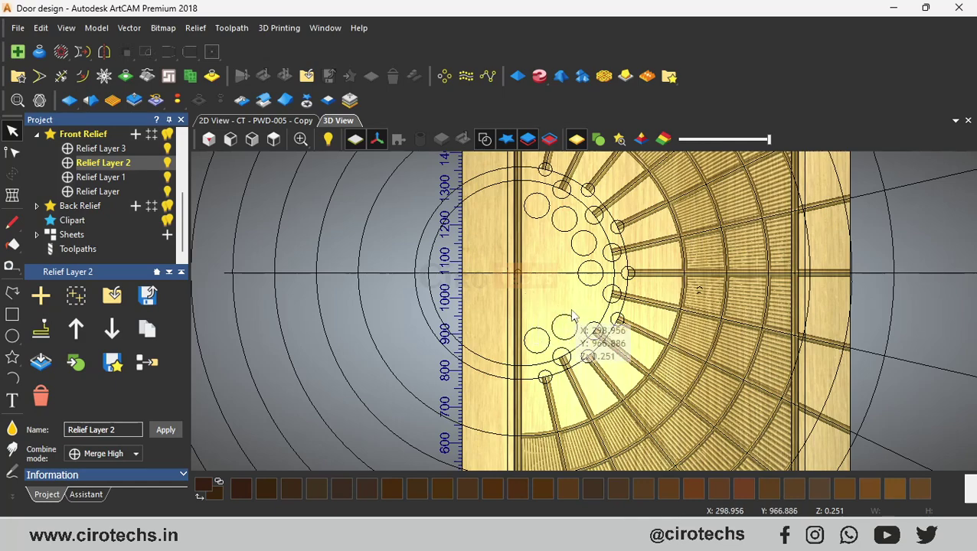
Step: Compare the large inner circles in the 3D view with the carved bowls in the 2D view's reference image
scroll(571, 326, "up", 3)
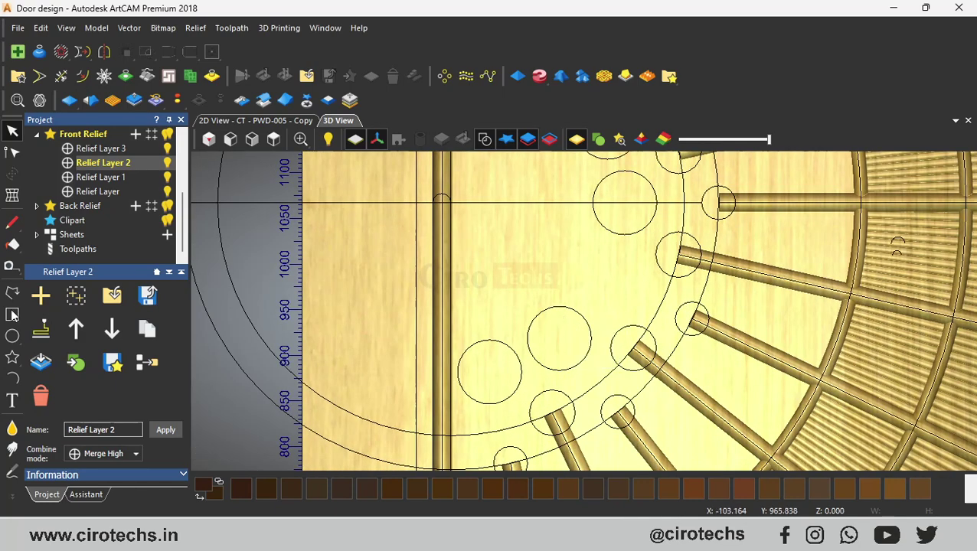
left_click(309, 122)
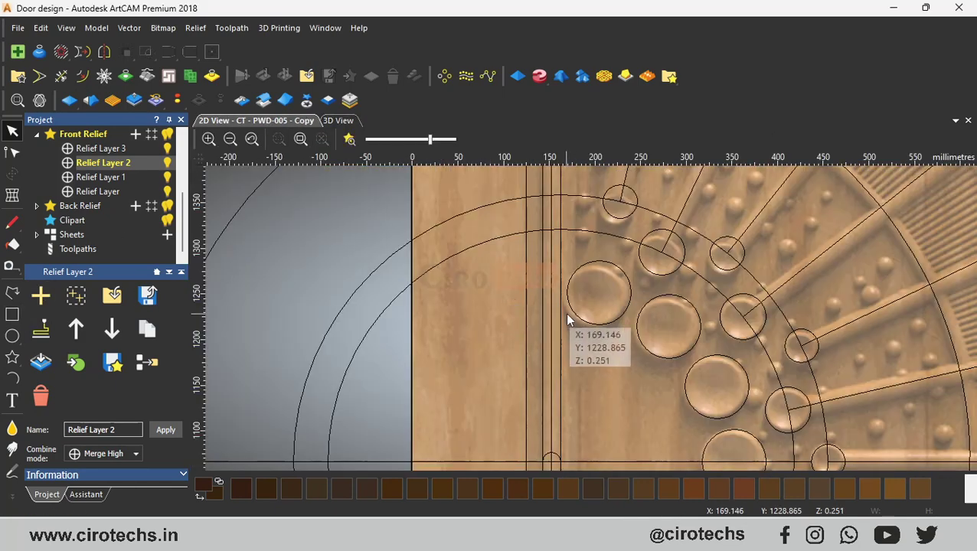
scroll(565, 312, "up", 5)
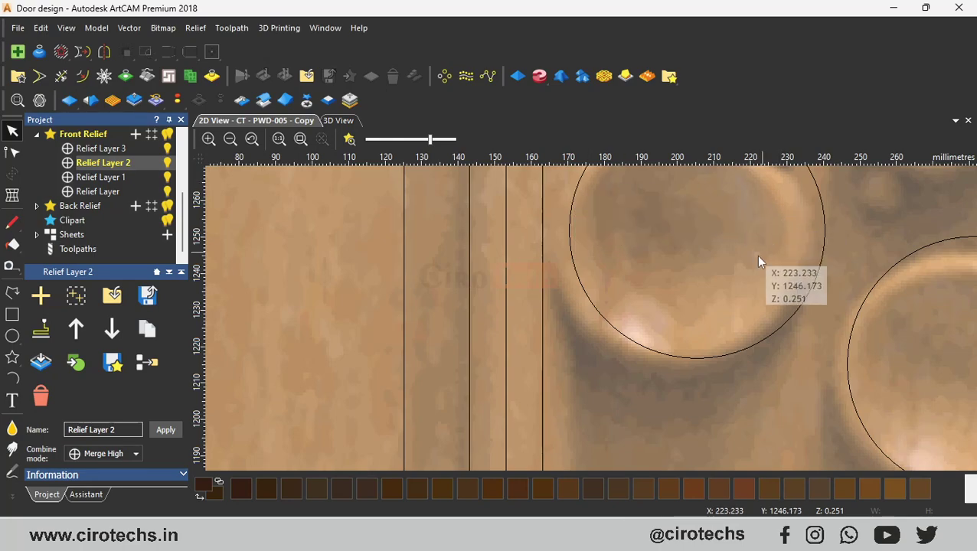
left_click(334, 121)
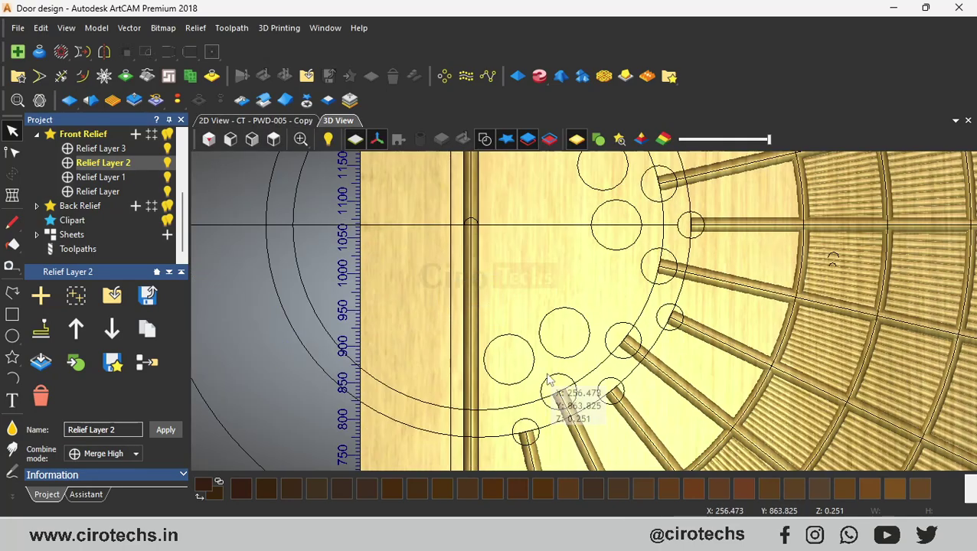
scroll(528, 389, "up", 4)
scroll(529, 388, "down", 4)
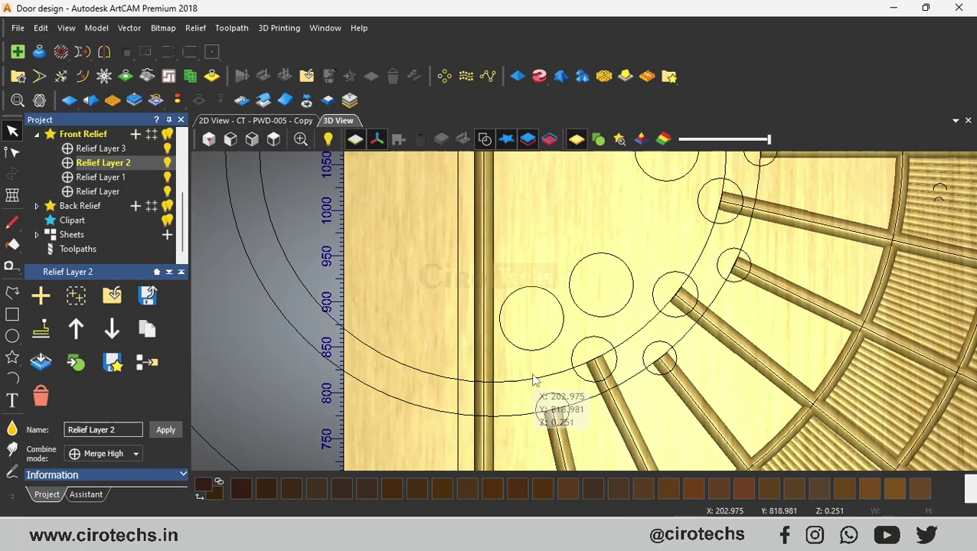
Step: Draw a rectangle about 34.2 by 7.45 mm from the centre to the left edge of the lower circle beside the vertical rail
left_click(11, 317)
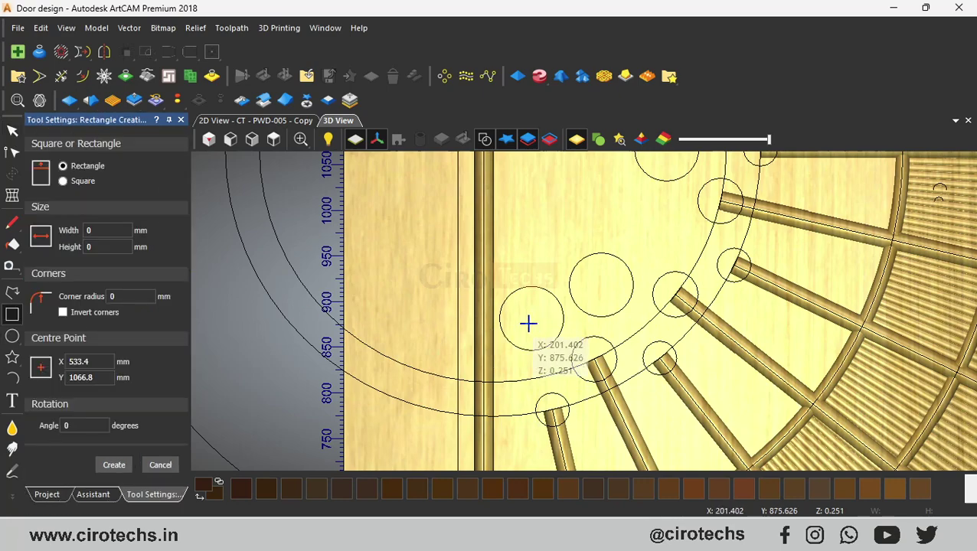
left_click_drag(532, 319, 498, 317)
scroll(497, 314, "up", 4)
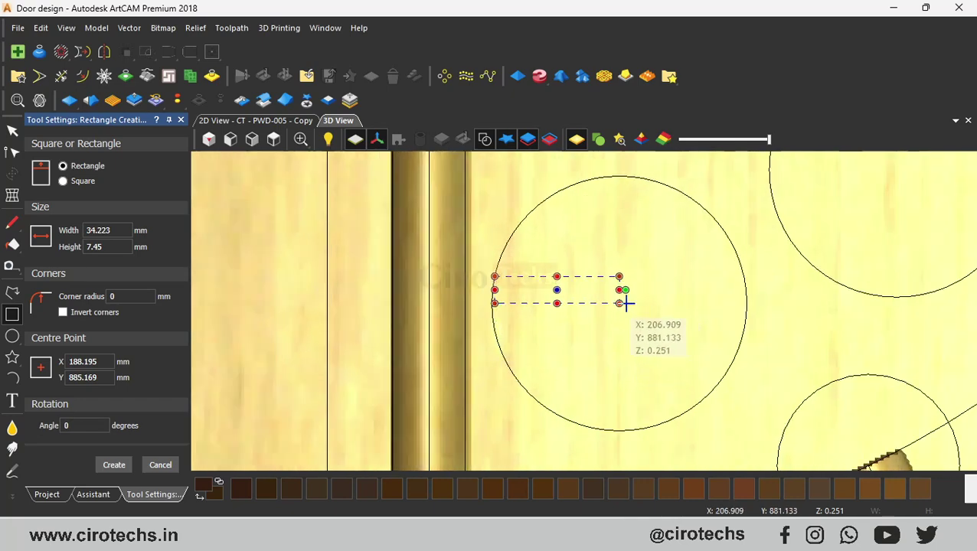
scroll(496, 301, "up", 2)
key("Return")
key("Escape")
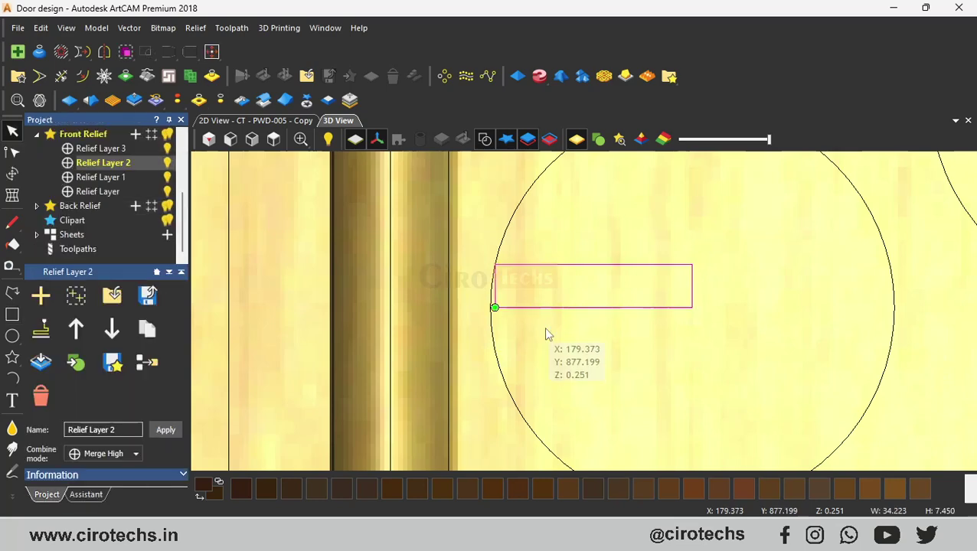
Step: Move the rectangle's two left nodes horizontally onto the circle's leftmost point, making the rectangle about 35 mm wide
key("n")
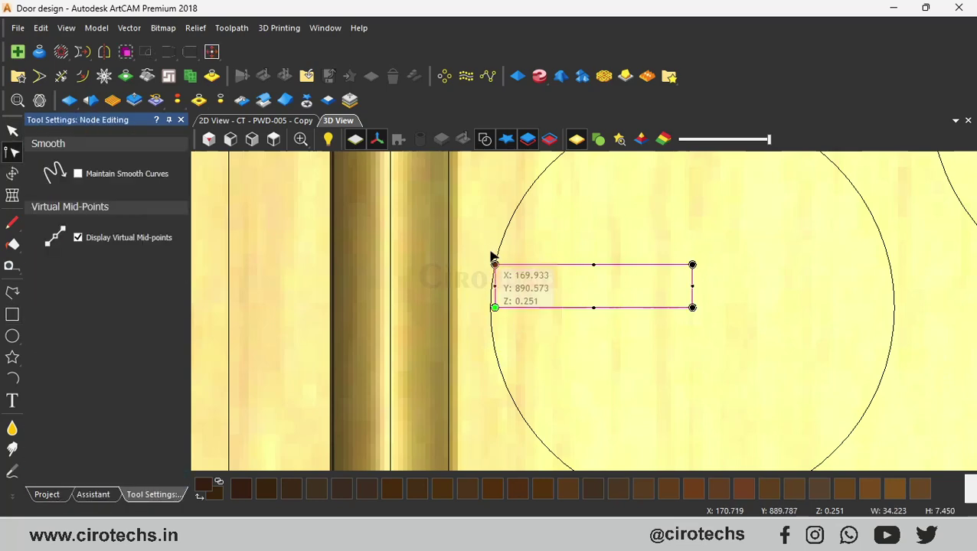
left_click_drag(478, 248, 513, 337)
scroll(494, 324, "up", 2)
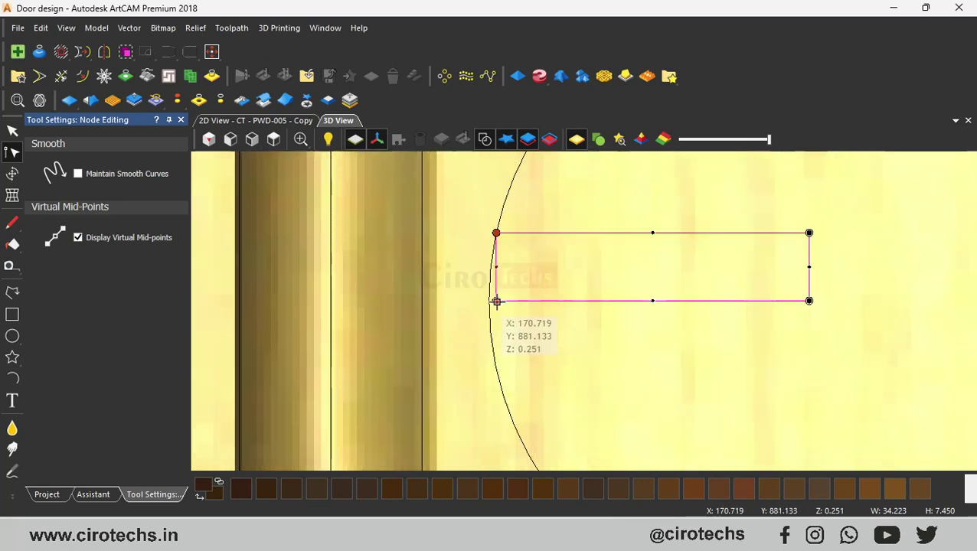
mouse_move(496, 302)
left_mouse_down()
mouse_move(480, 302)
mouse_move(489, 302)
left_mouse_up()
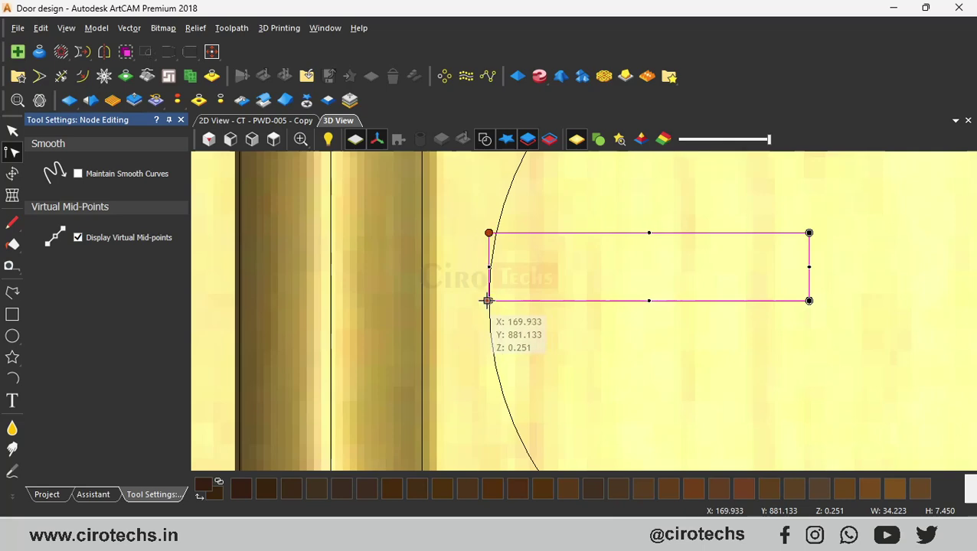
key("alt")
scroll(480, 301, "down", 1)
key("Escape")
scroll(491, 307, "down", 4)
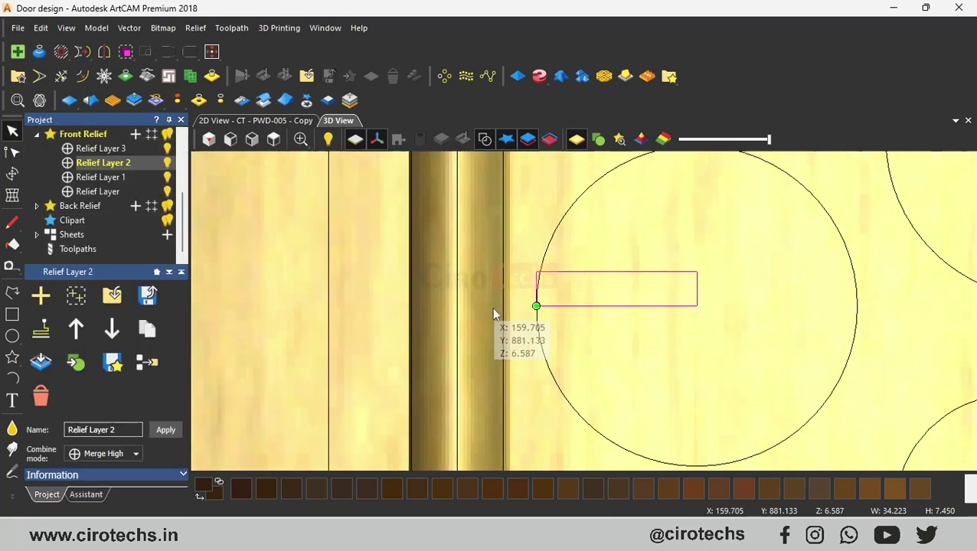
Step: Unlock the aspect ratio and set the rectangle's height to 10 mm
key("n")
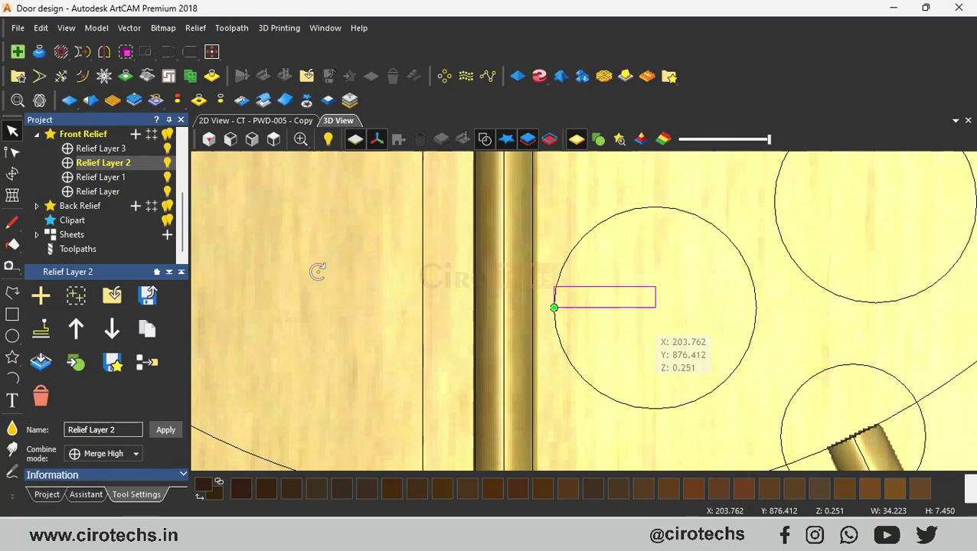
left_click(100, 186)
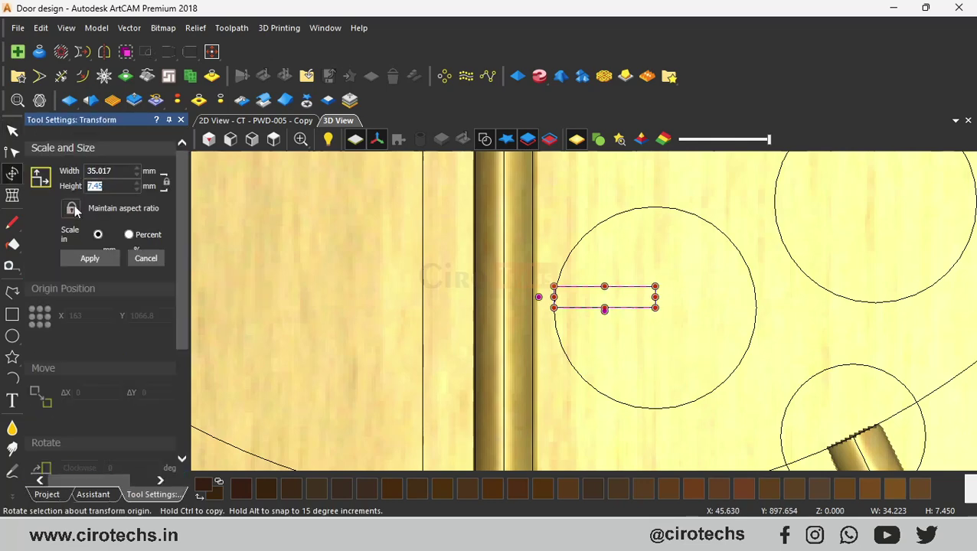
left_click(110, 186)
left_click(99, 261)
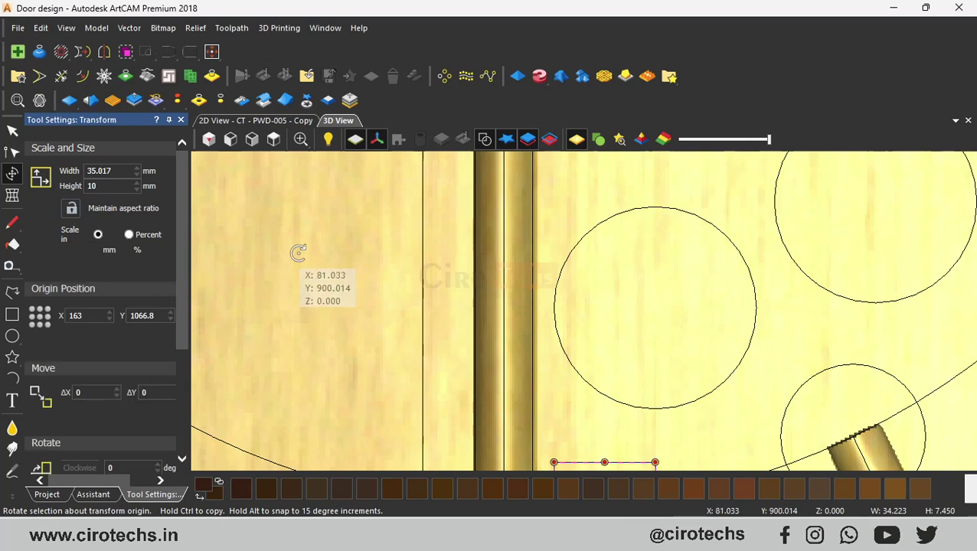
key("Escape")
scroll(592, 318, "down", 1)
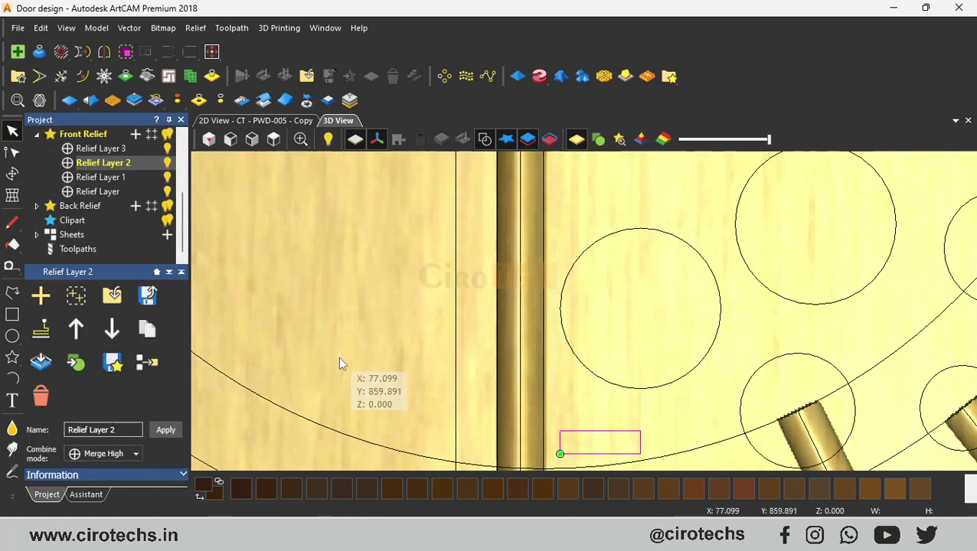
Step: Move the rectangle back up so its lower-right corner sits on the circle's centre
double_click(642, 443)
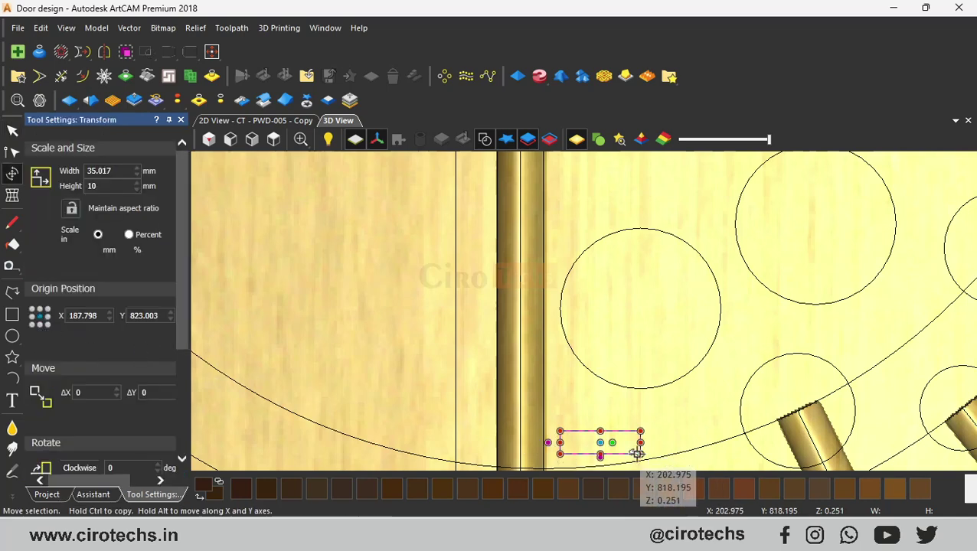
key("Escape")
left_click_drag(641, 454, 640, 307)
scroll(633, 286, "up", 3)
Step: Lower the rectangle's upper-right node close to the base and shape the top edge into an S-shaped Bezier curve
left_click(633, 286)
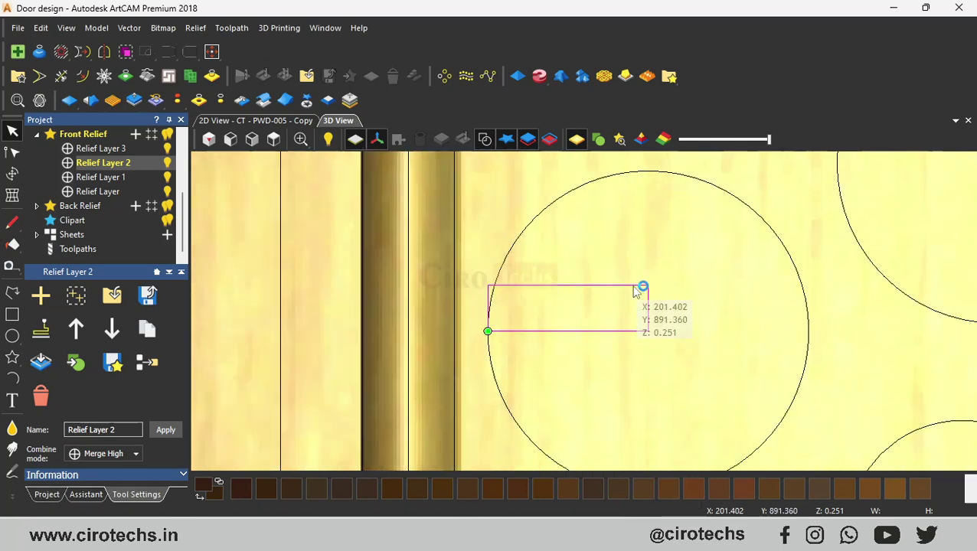
left_click(632, 286)
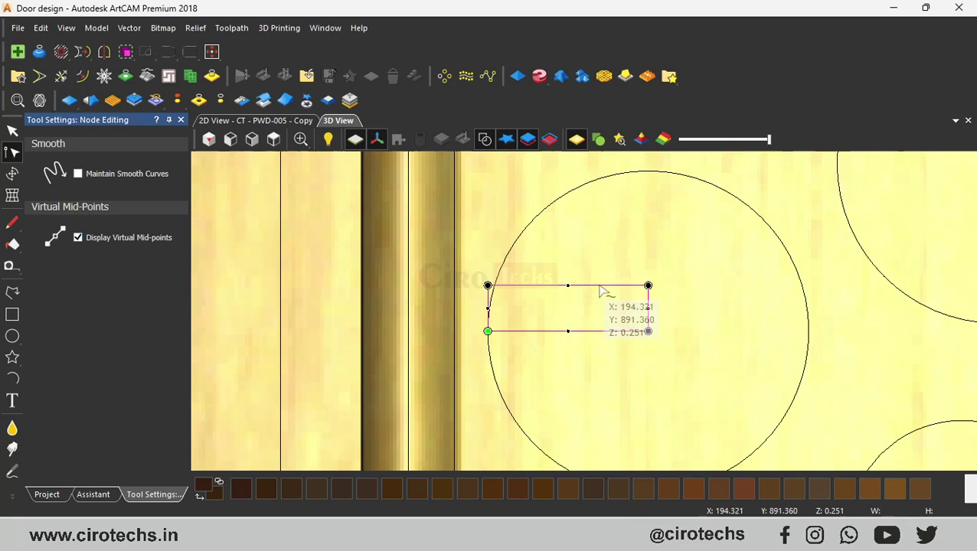
left_click_drag(629, 259, 675, 309)
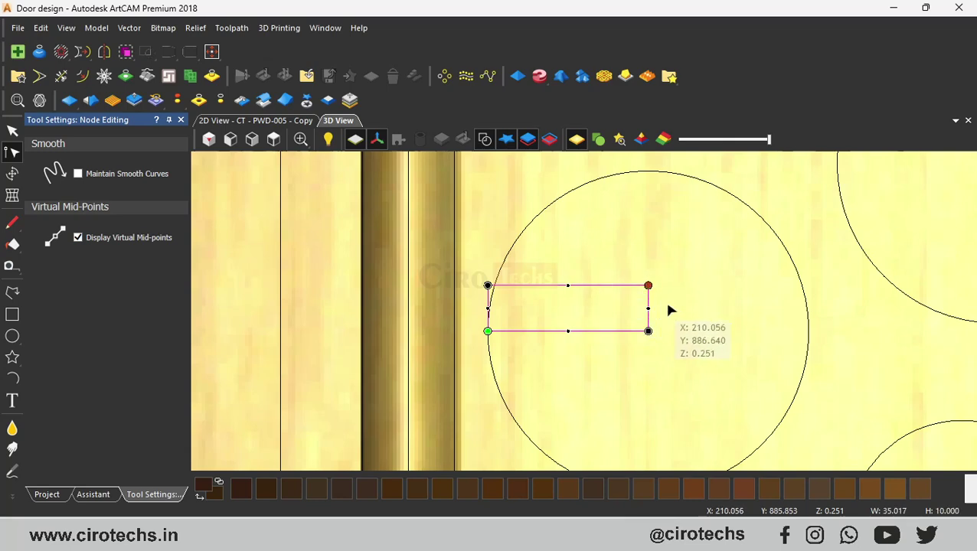
scroll(668, 310, "up", 1)
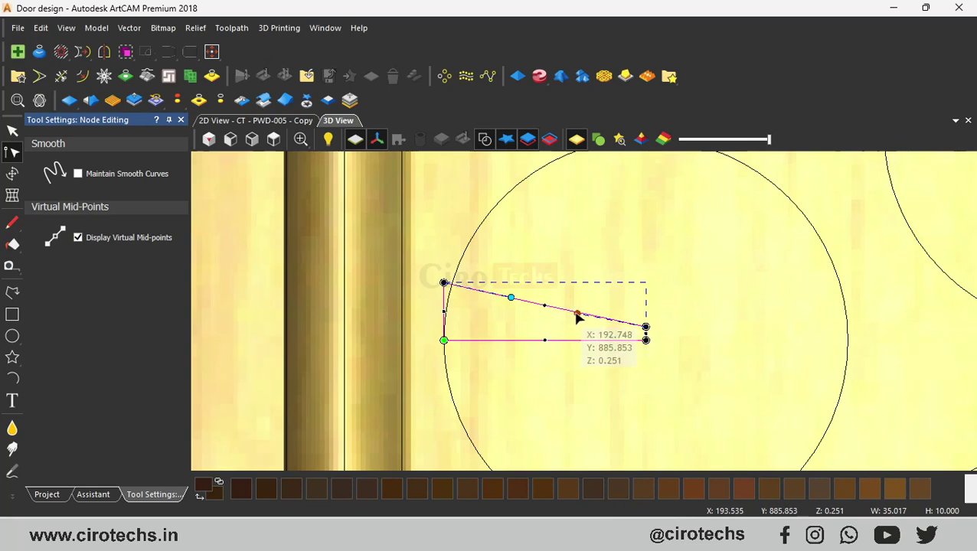
left_click_drag(578, 318, 515, 278)
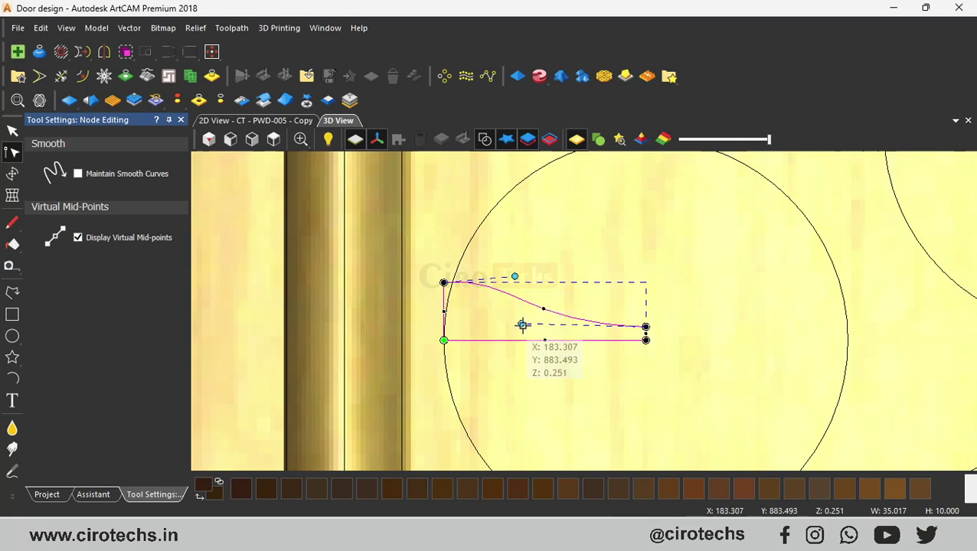
Step: Round the profile's upper-left corner with a small Bezier curve and shorten the adjoining handle of the long curve
scroll(446, 304, "up", 2)
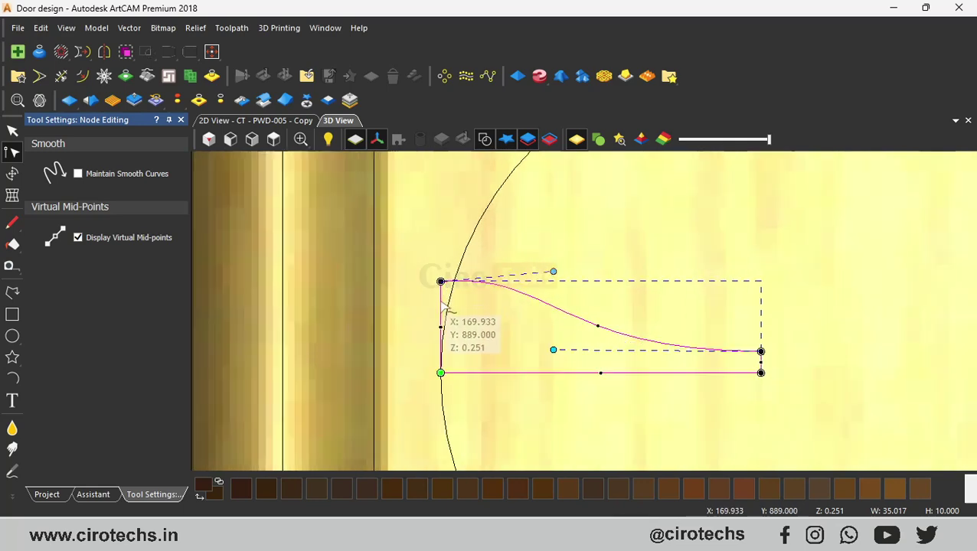
scroll(463, 290, "up", 1)
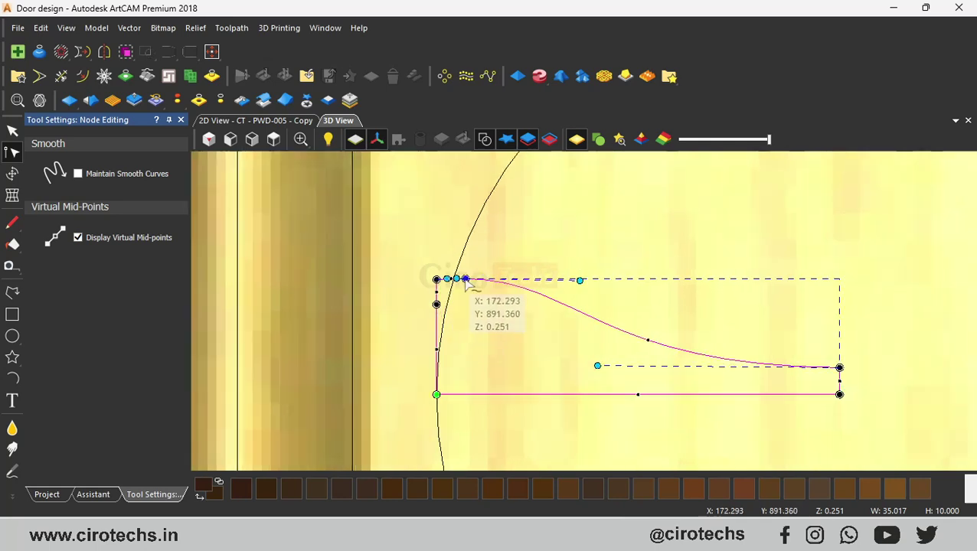
scroll(434, 279, "up", 1)
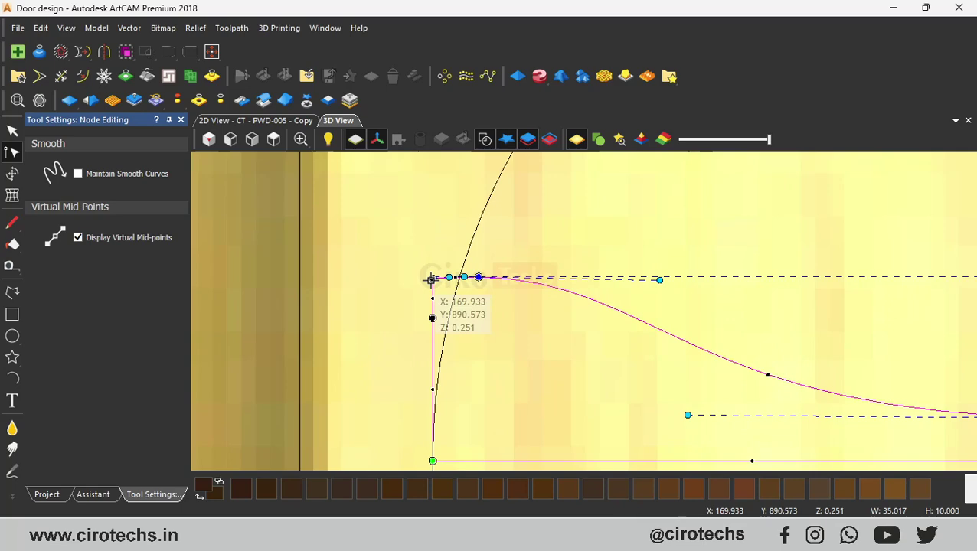
scroll(451, 287, "up", 1)
left_click_drag(450, 273, 434, 277)
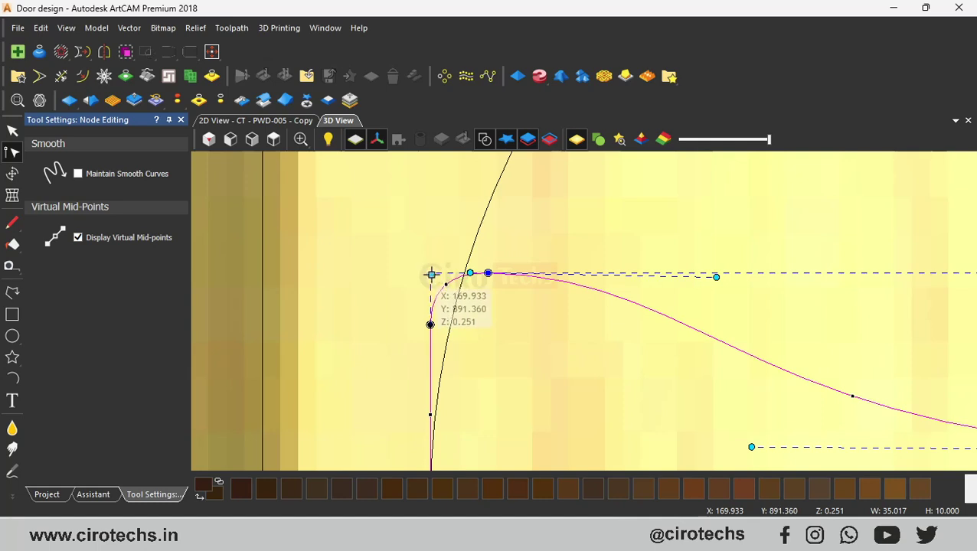
scroll(576, 316, "down", 1)
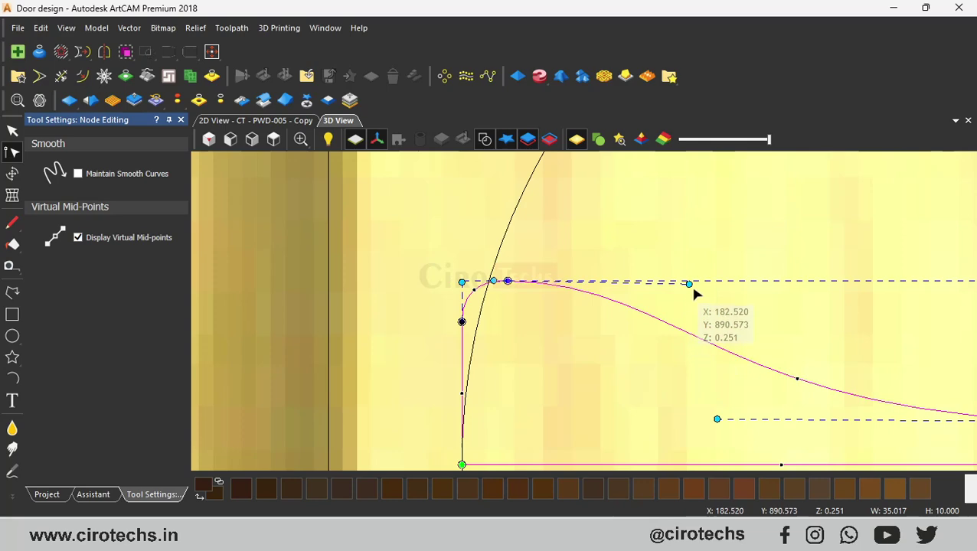
left_click_drag(689, 284, 617, 281)
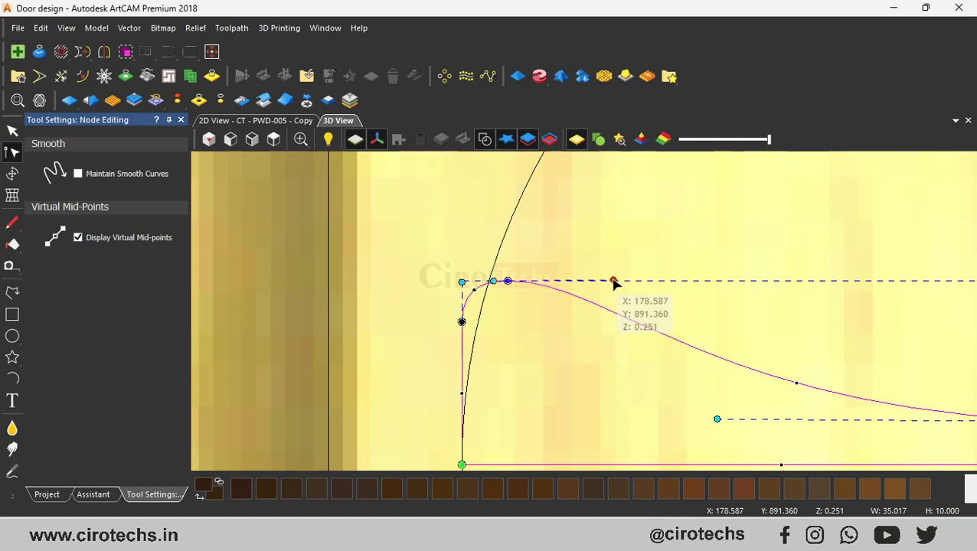
scroll(490, 321, "down", 2)
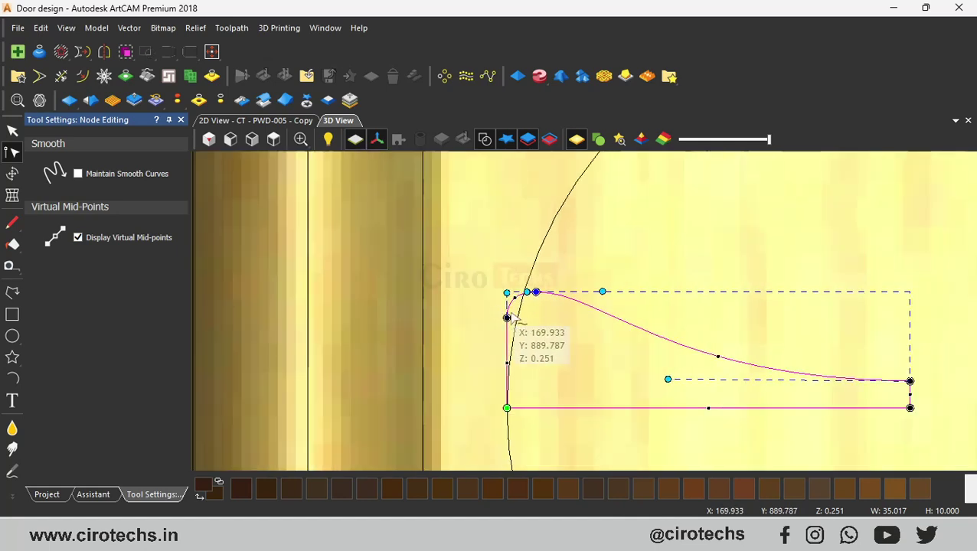
Step: Delete the profile's bottom edge to leave an open cross-section, and finish node editing
scroll(928, 397, "up", 2)
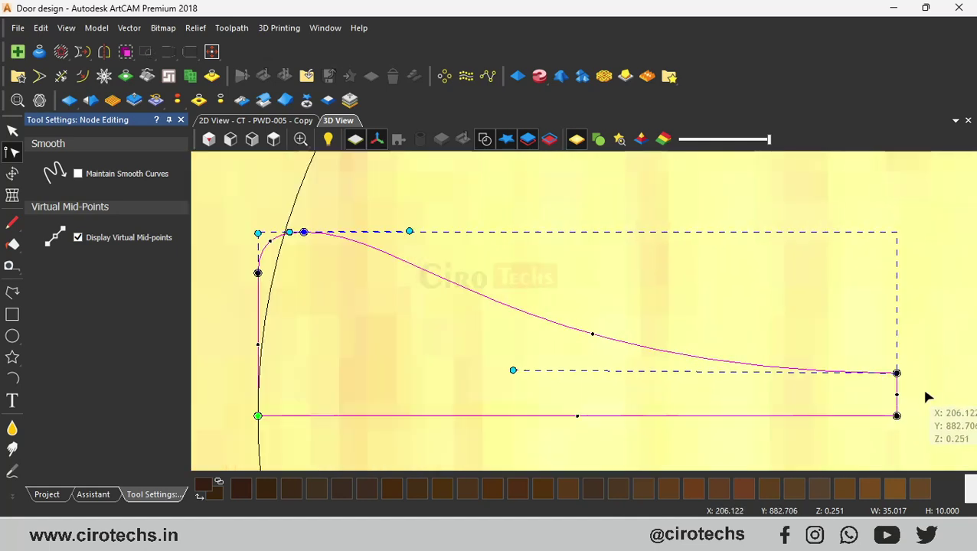
scroll(598, 360, "down", 2)
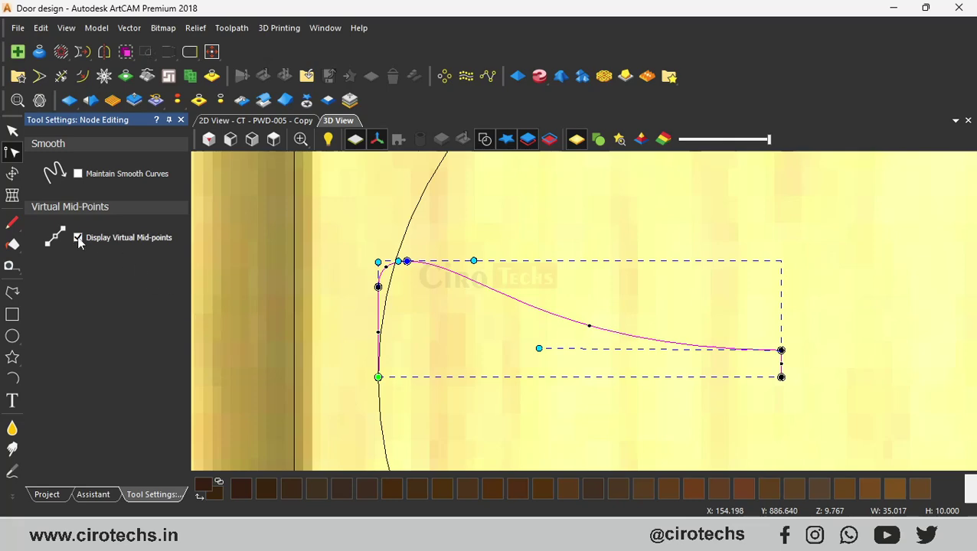
scroll(462, 387, "down", 2)
key("n")
scroll(529, 360, "down", 2)
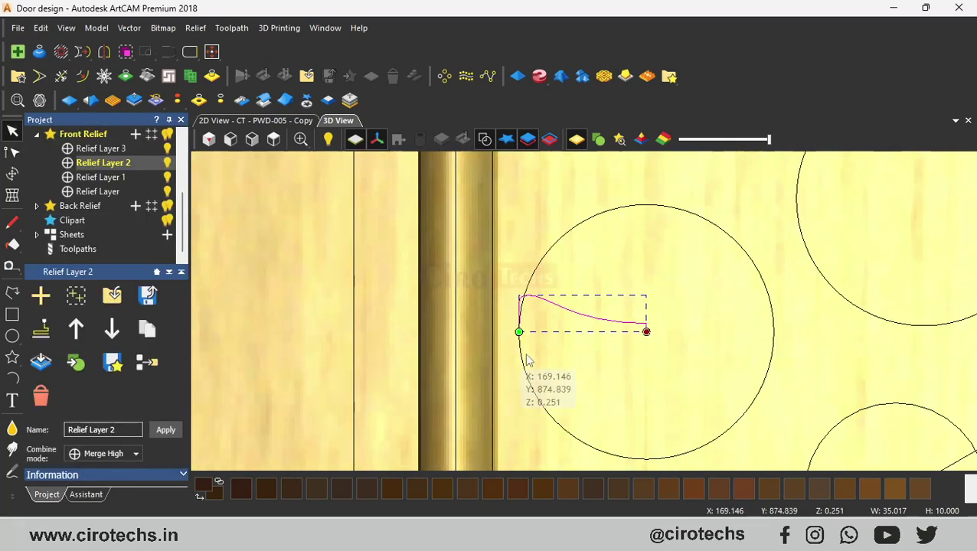
Step: Mirror a copy of the third large inner circle from the top across the horizontal centre line, keeping the original
scroll(582, 345, "down", 3)
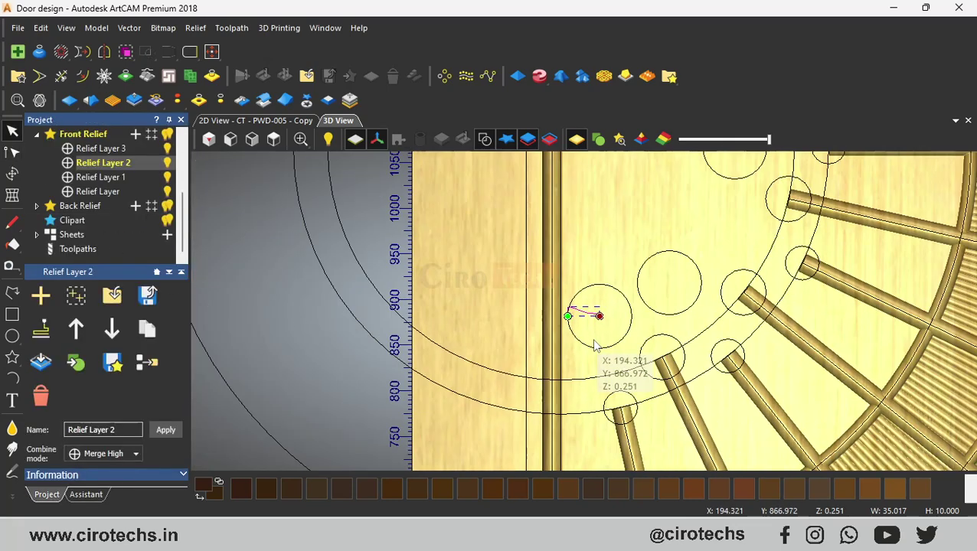
scroll(595, 345, "down", 2)
scroll(647, 291, "up", 1)
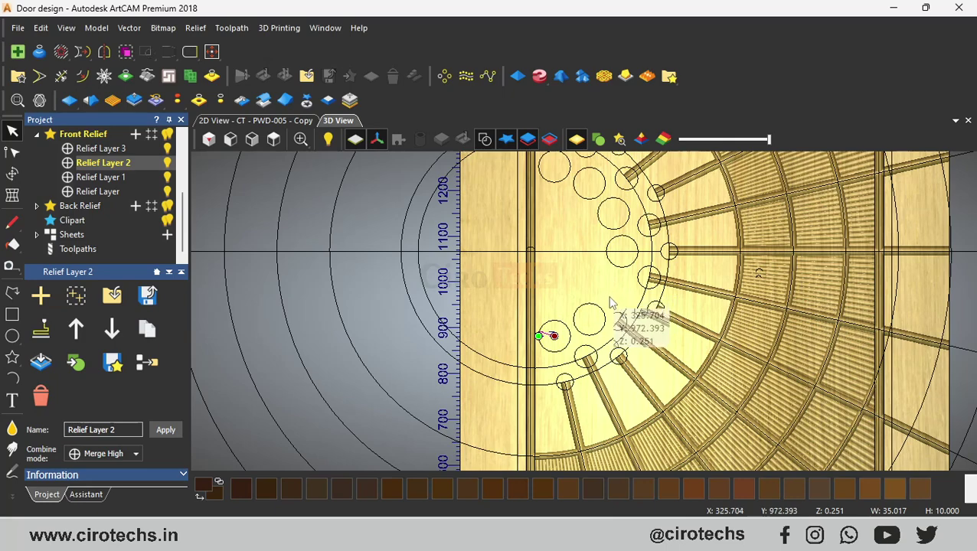
scroll(610, 302, "down", 1)
scroll(601, 257, "up", 2)
left_click(596, 258)
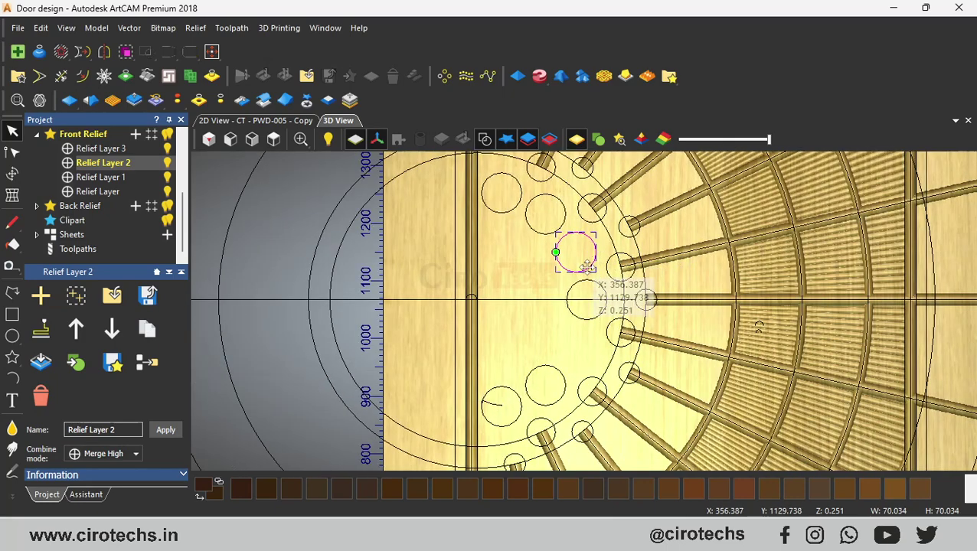
left_click(548, 305)
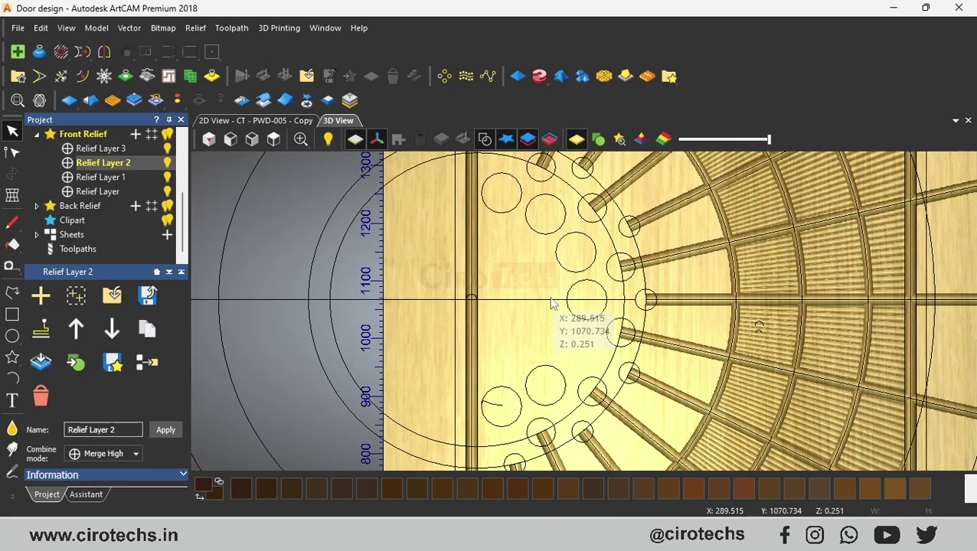
left_click(583, 269)
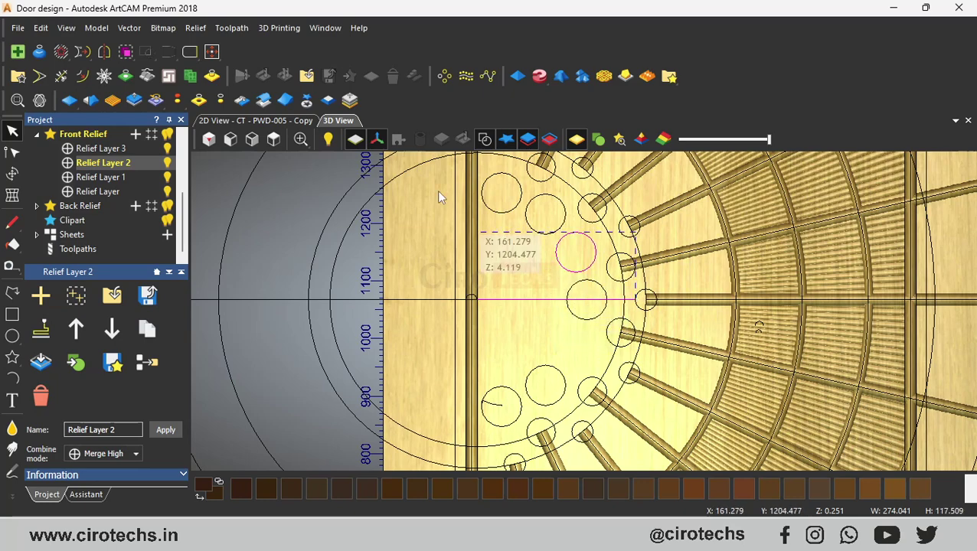
left_click(104, 51)
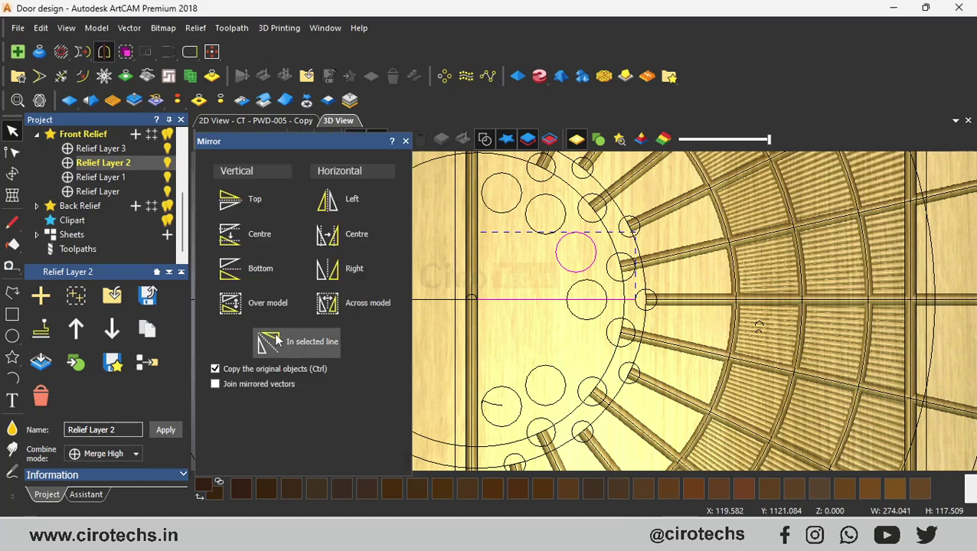
left_click(272, 340)
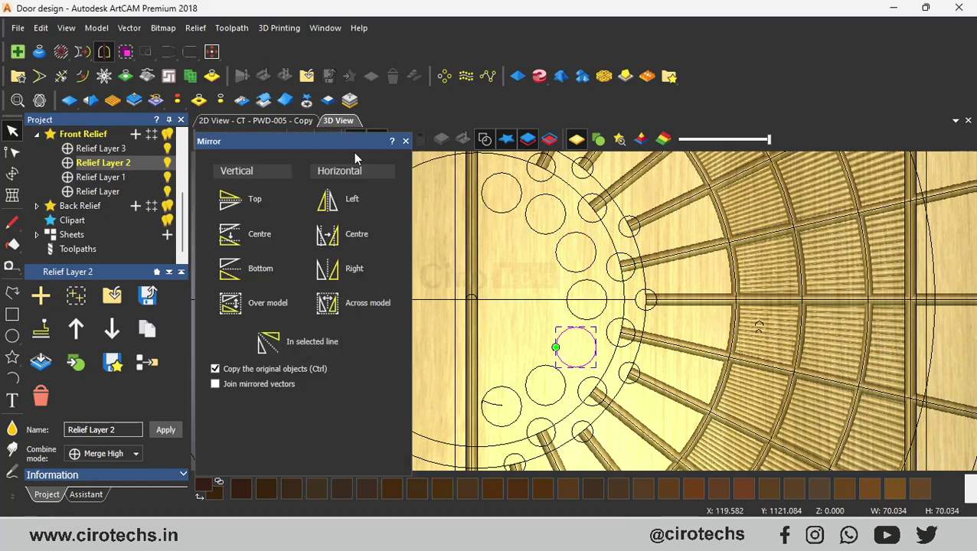
left_click(406, 141)
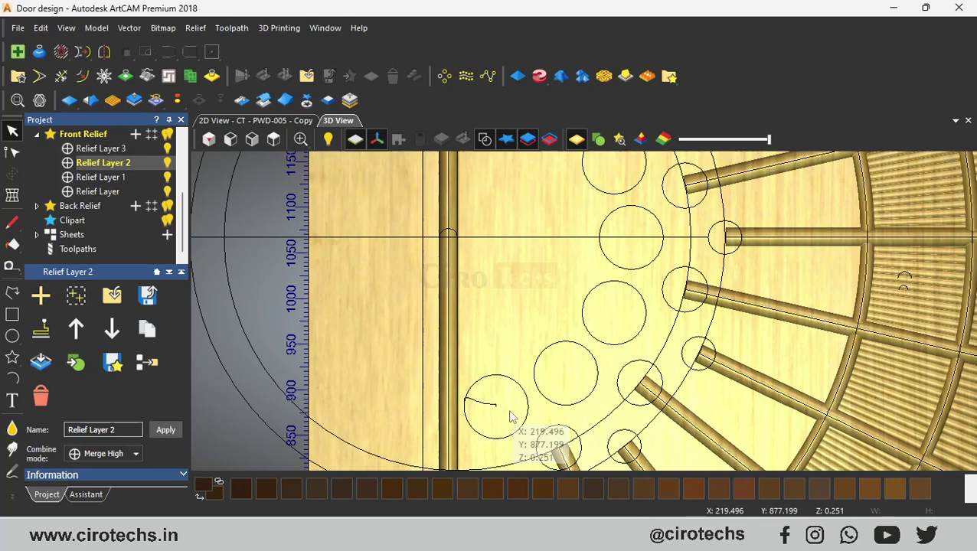
Step: Copy the cross-section profile from the lowest large inner circle into each of the other ones, aligning its end with each circle's centre
scroll(529, 402, "up", 2)
left_click(494, 406)
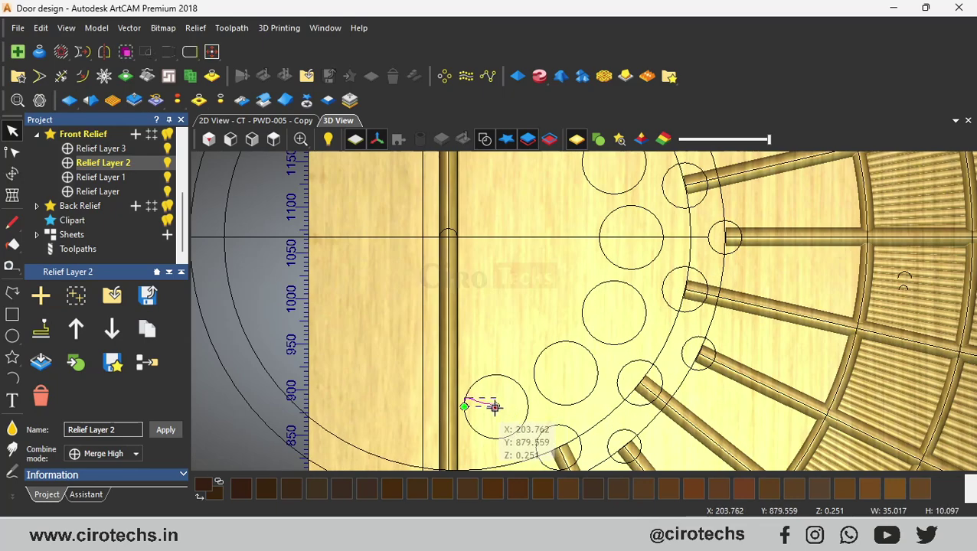
left_click_drag(494, 406, 631, 239)
scroll(605, 253, "down", 2)
scroll(613, 307, "up", 3)
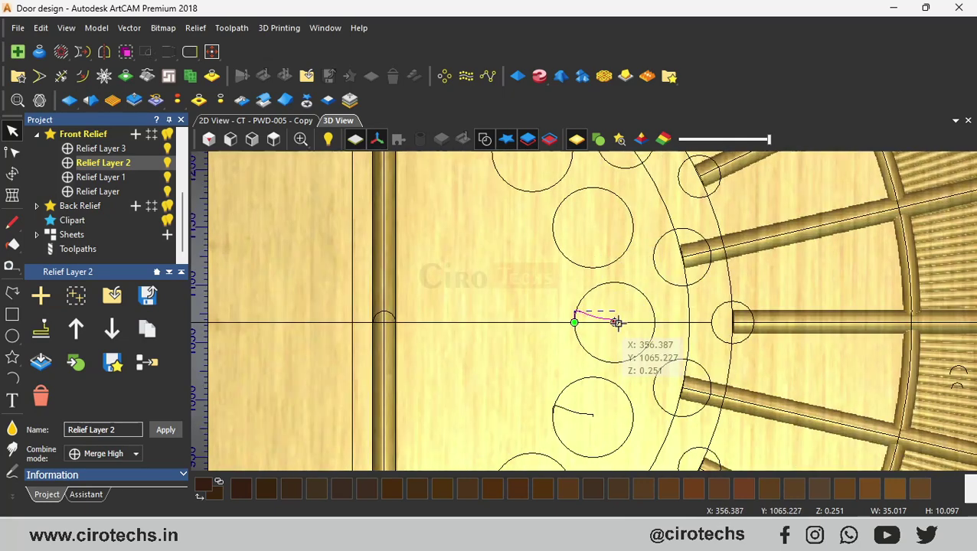
left_click_drag(614, 321, 592, 226, "ctrl")
scroll(582, 241, "down", 2)
scroll(605, 299, "up", 2)
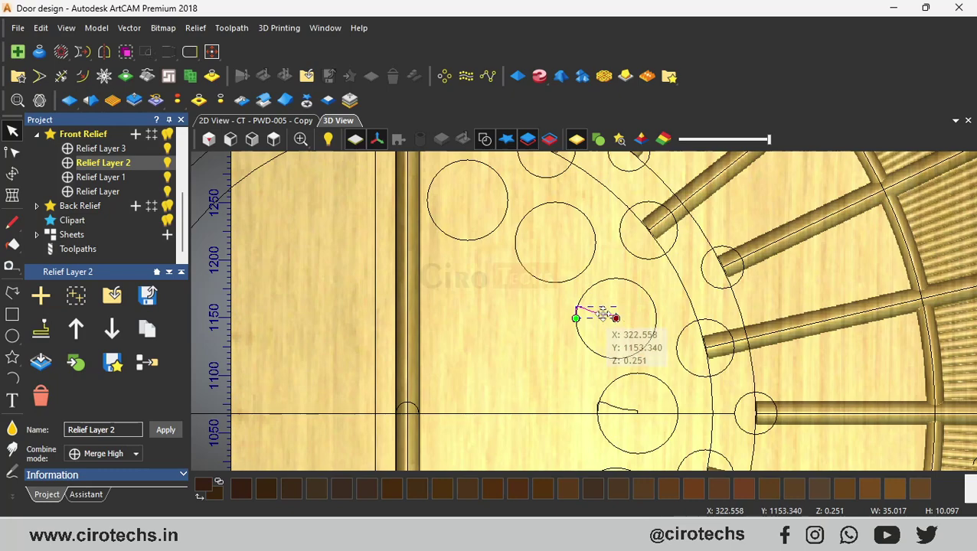
left_click_drag(616, 318, 466, 200, "ctrl")
scroll(490, 222, "down", 2)
scroll(510, 241, "up", 3)
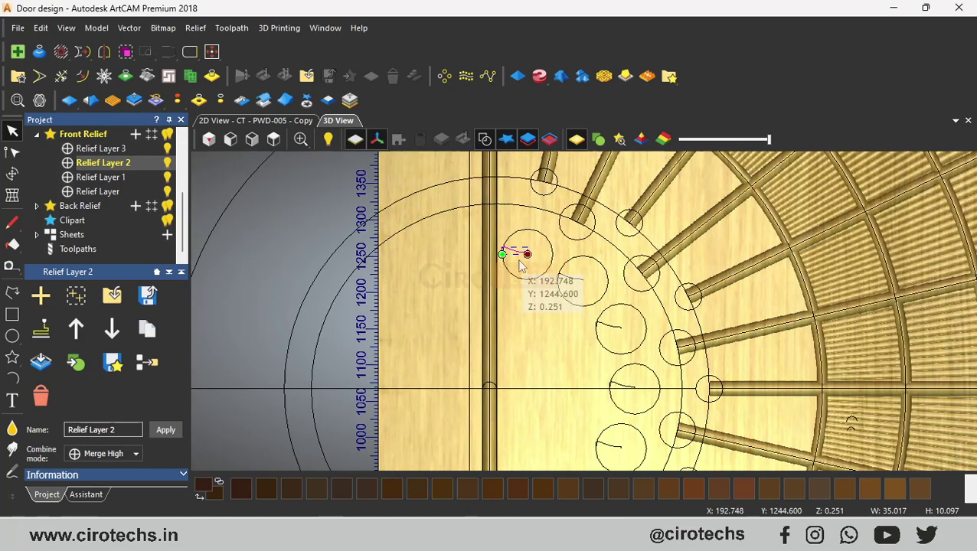
scroll(519, 265, "down", 2)
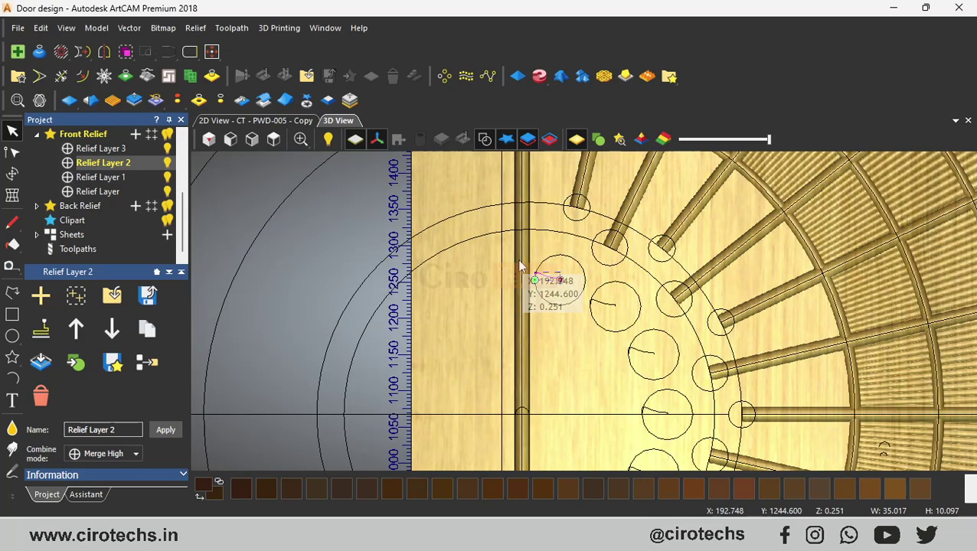
Step: Clear the profile selection and save the model
left_click(457, 260)
scroll(459, 263, "down", 1)
key("ctrl+s")
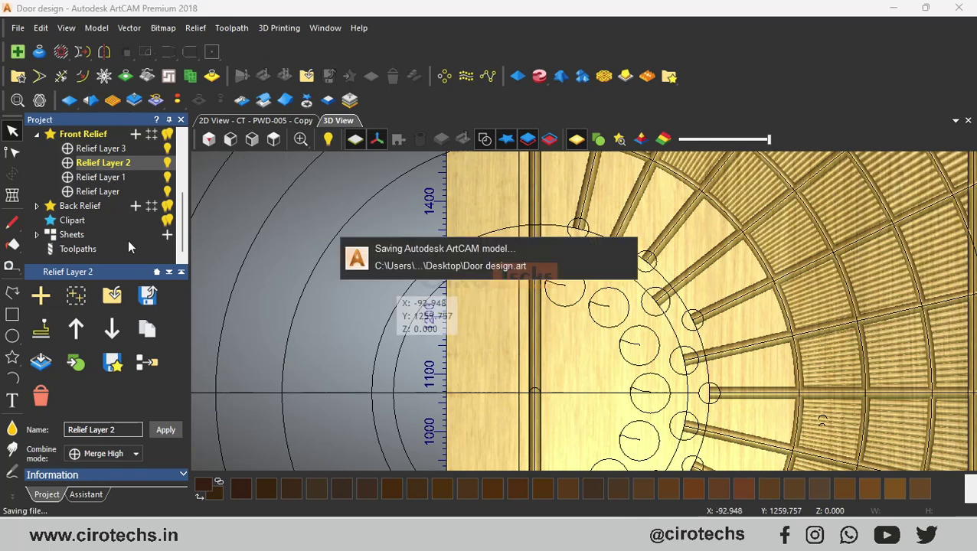
Step: Add a new relief layer above Relief Layer 3 in the front relief
scroll(138, 153, "up", 3)
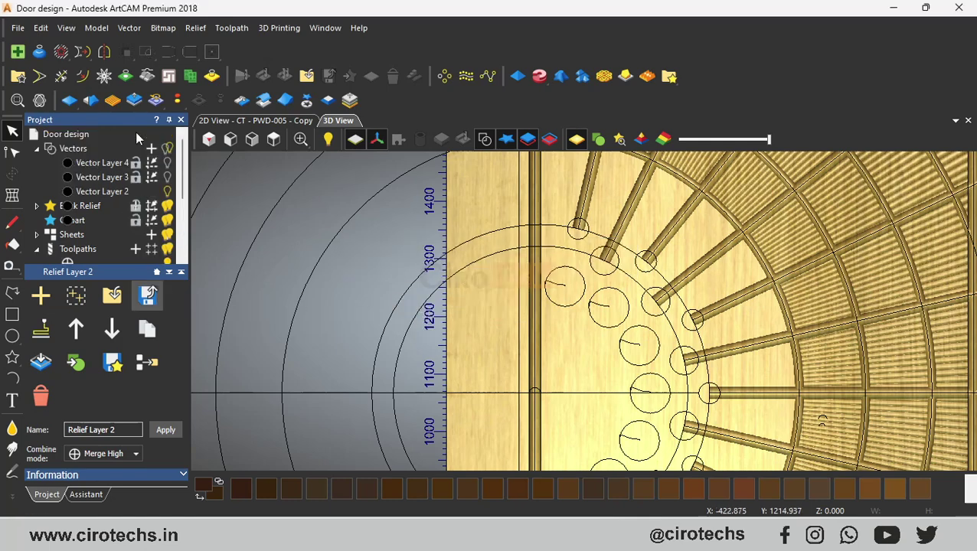
scroll(107, 229, "down", 3)
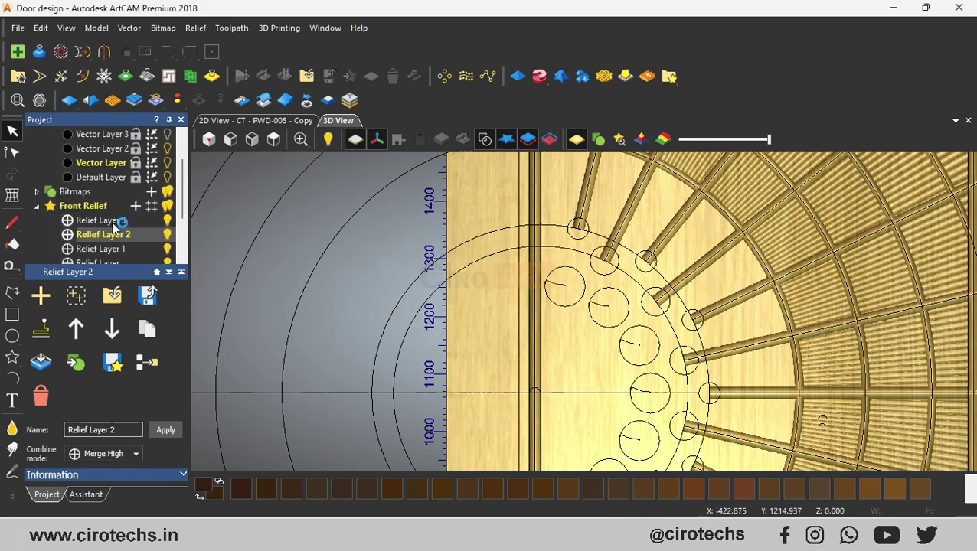
left_click(107, 220)
left_click(134, 207)
left_click(268, 214)
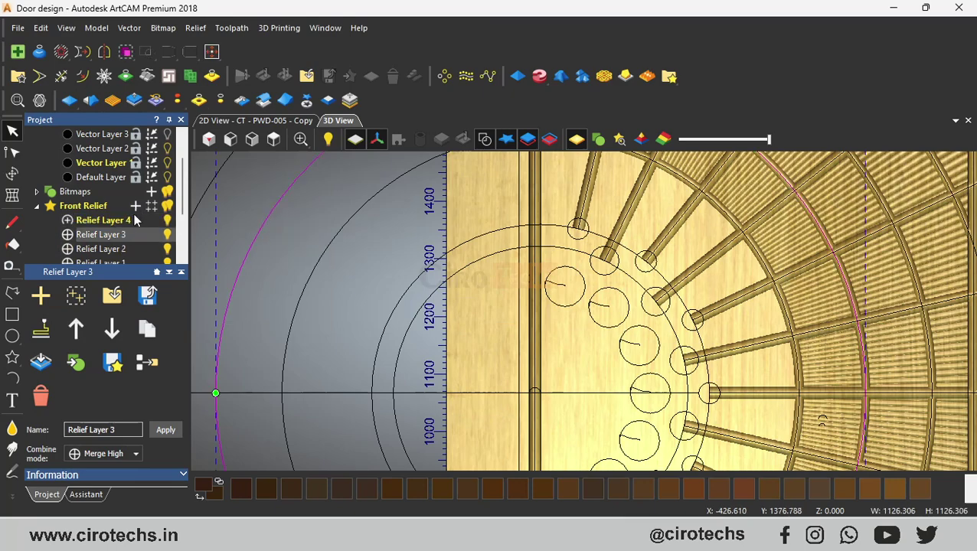
left_click(569, 327)
Step: Spin the topmost circle's profile through 360 degrees with its direction reversed and curve inverted in Z, and apply it in Add mode
left_click(537, 85)
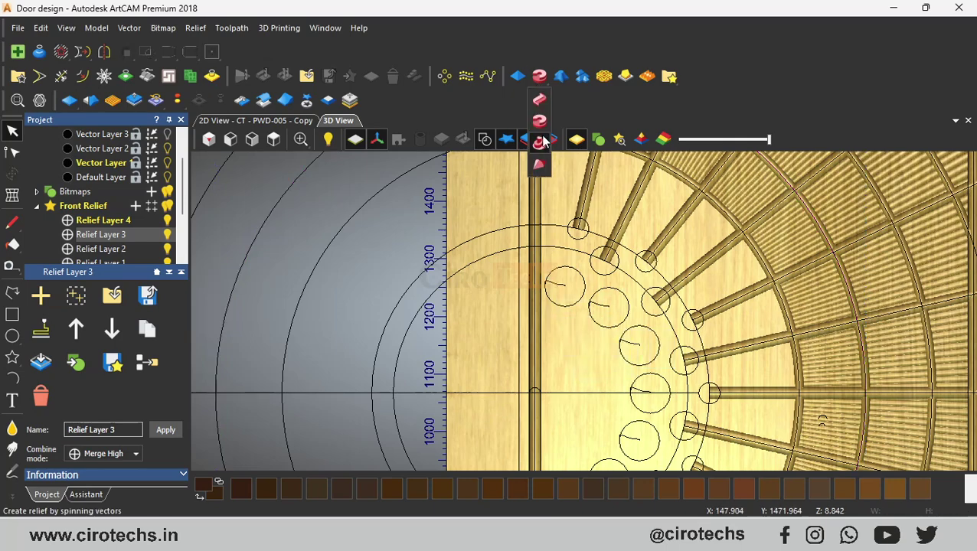
left_click(540, 141)
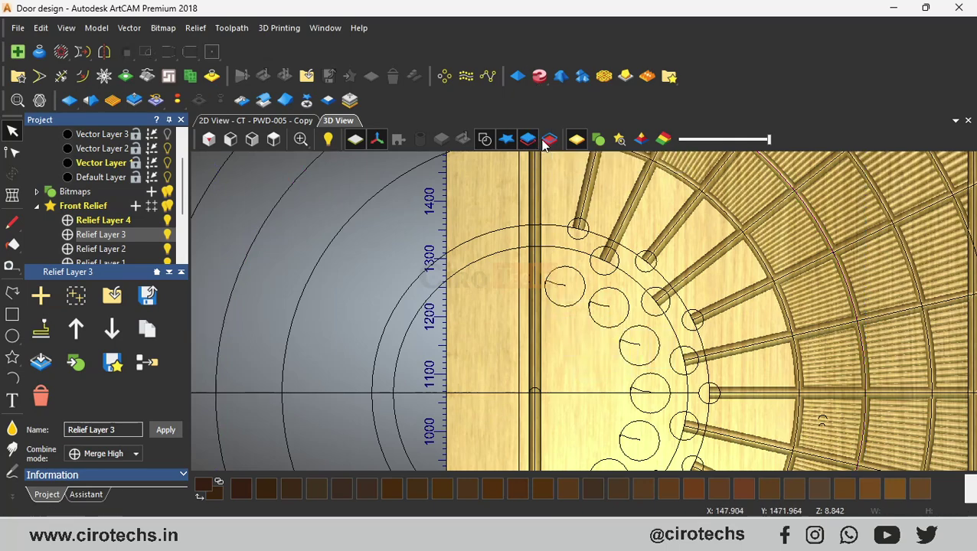
left_click(563, 290)
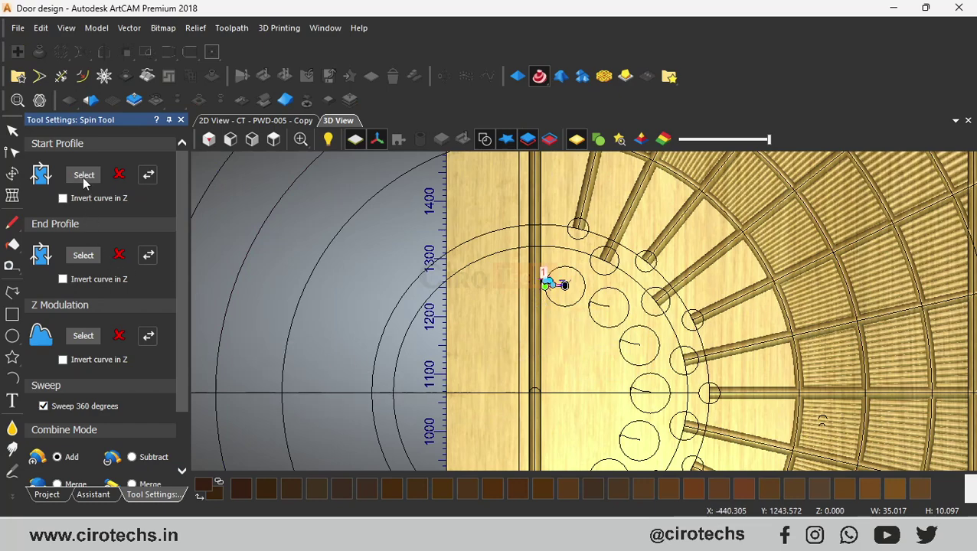
left_click(149, 176)
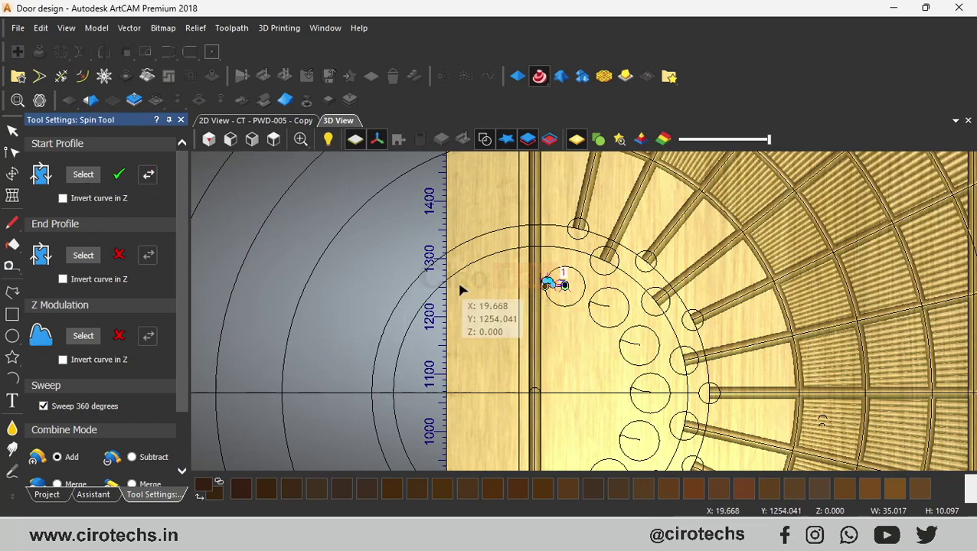
scroll(565, 285, "up", 3)
left_click(62, 198)
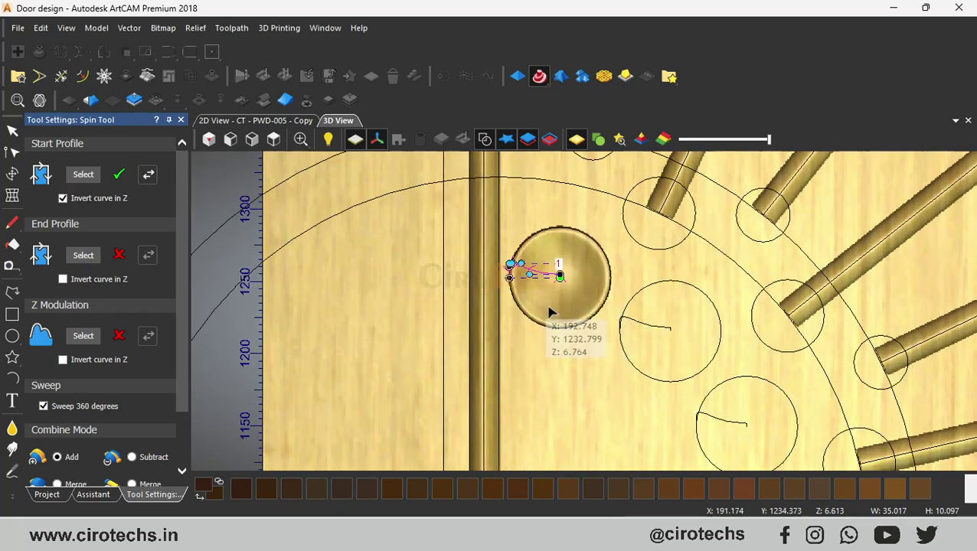
left_click_drag(540, 308, 568, 259)
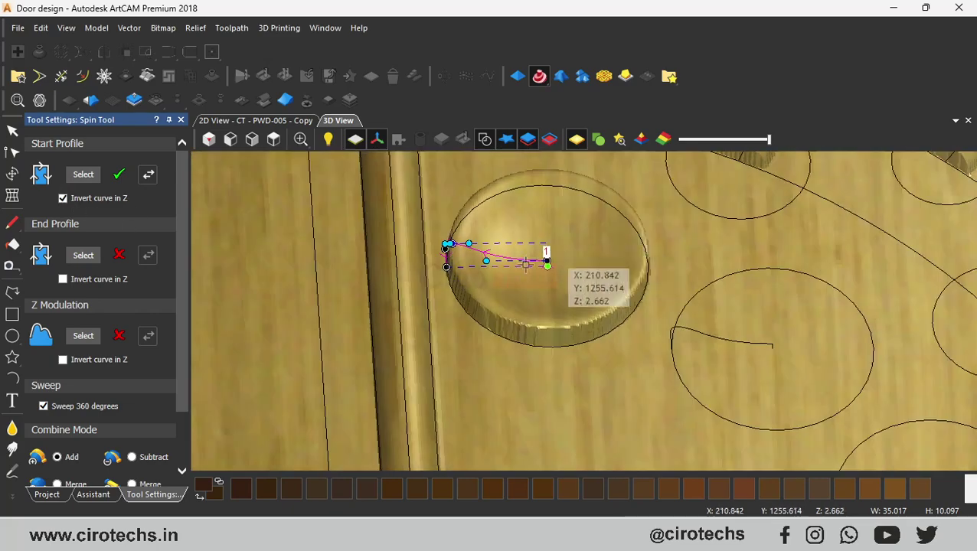
scroll(125, 432, "down", 3)
left_click(108, 471)
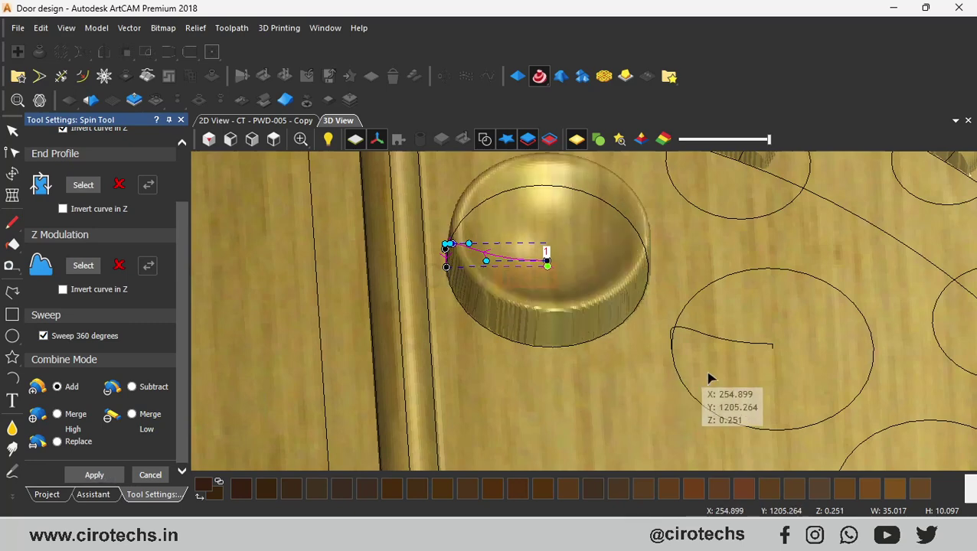
Step: Spin the second circle's profile as the start profile with its direction reversed and curve inverted in Z, choosing Merge High as combine mode
left_click(672, 337)
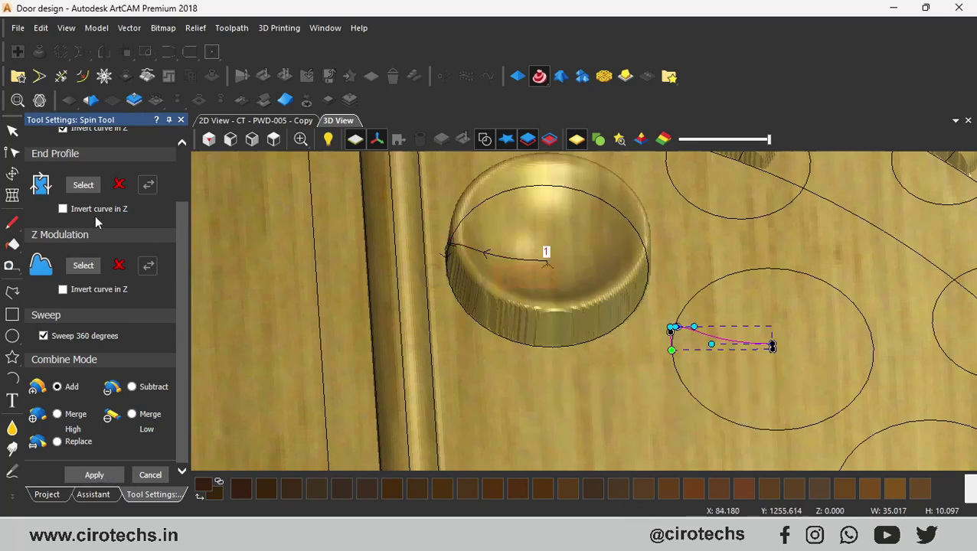
scroll(92, 208, "up", 3)
left_click(84, 175)
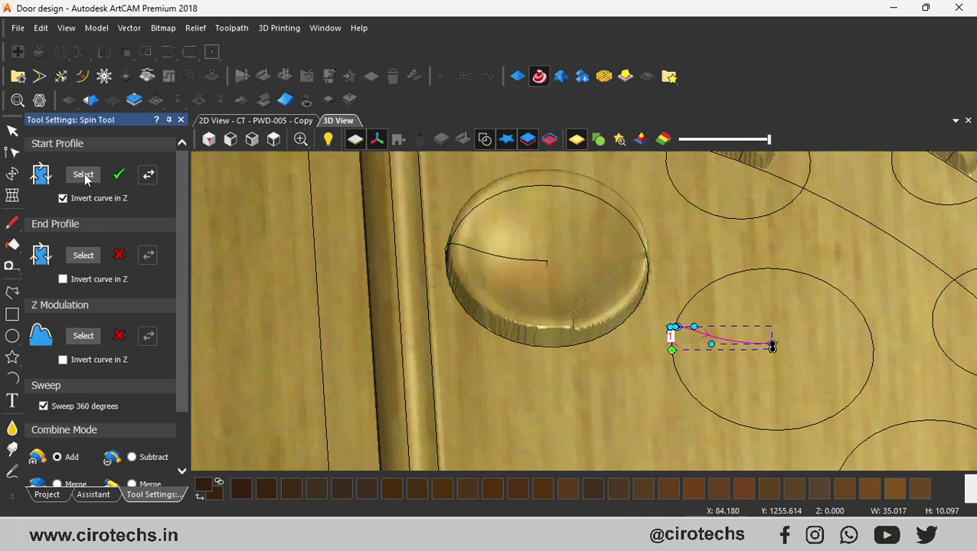
left_click(63, 199)
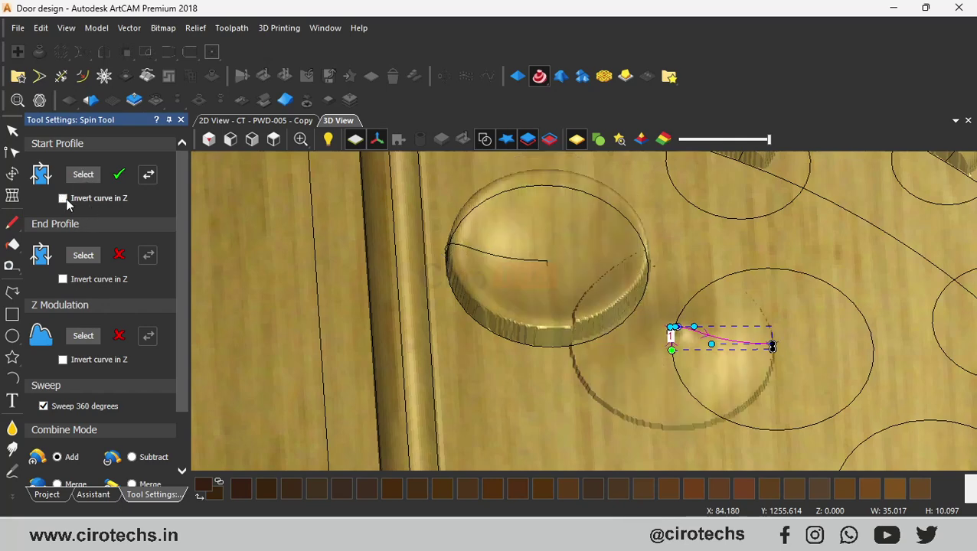
left_click(63, 199)
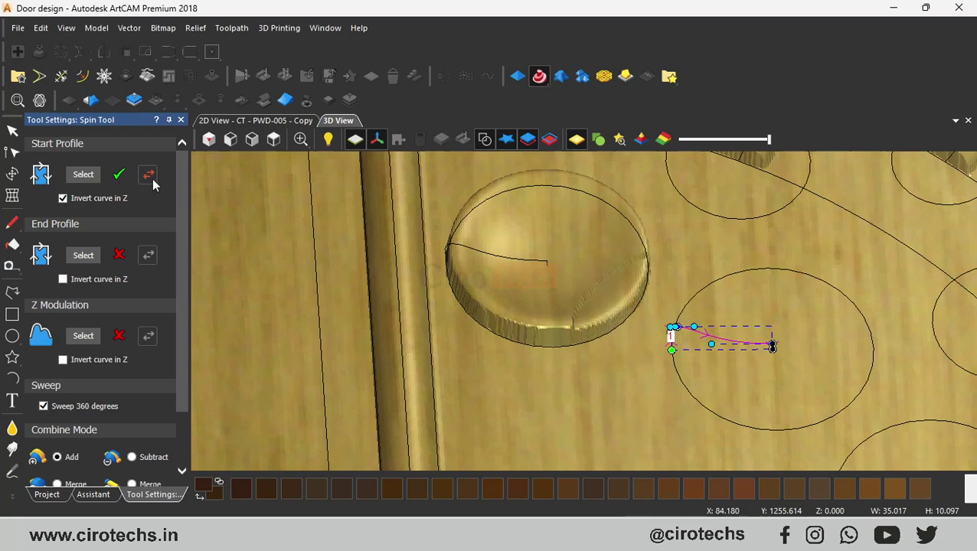
left_click(153, 182)
scroll(151, 403, "down", 2)
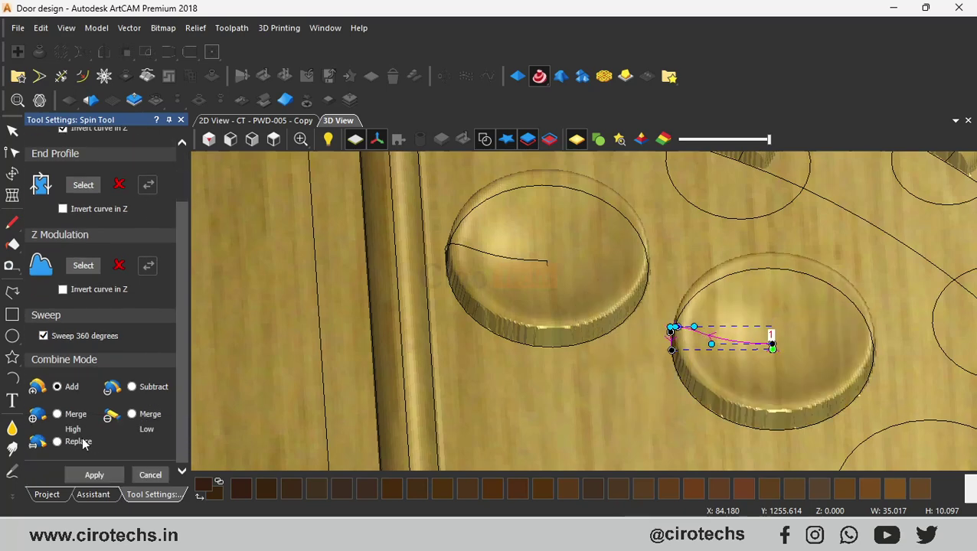
left_click(94, 474)
scroll(594, 343, "down", 2)
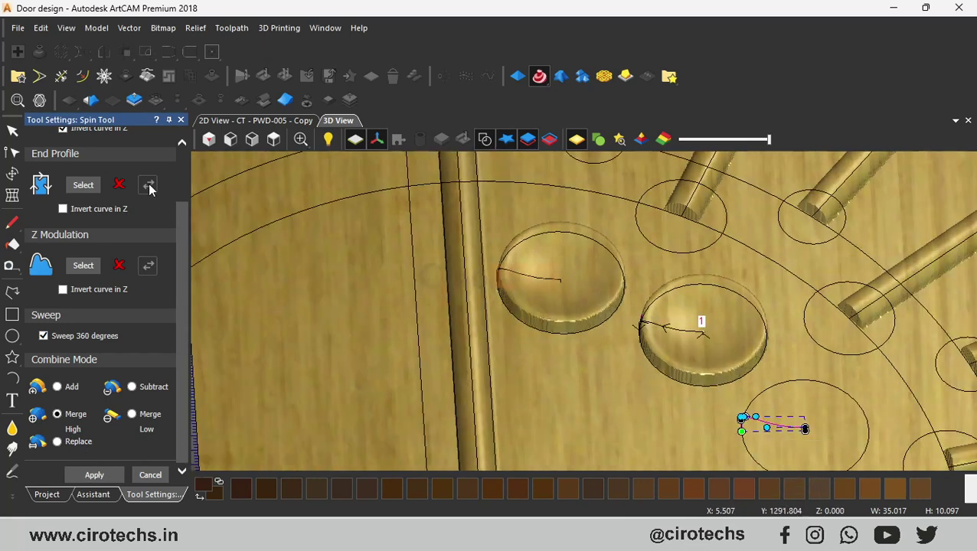
left_click(84, 185)
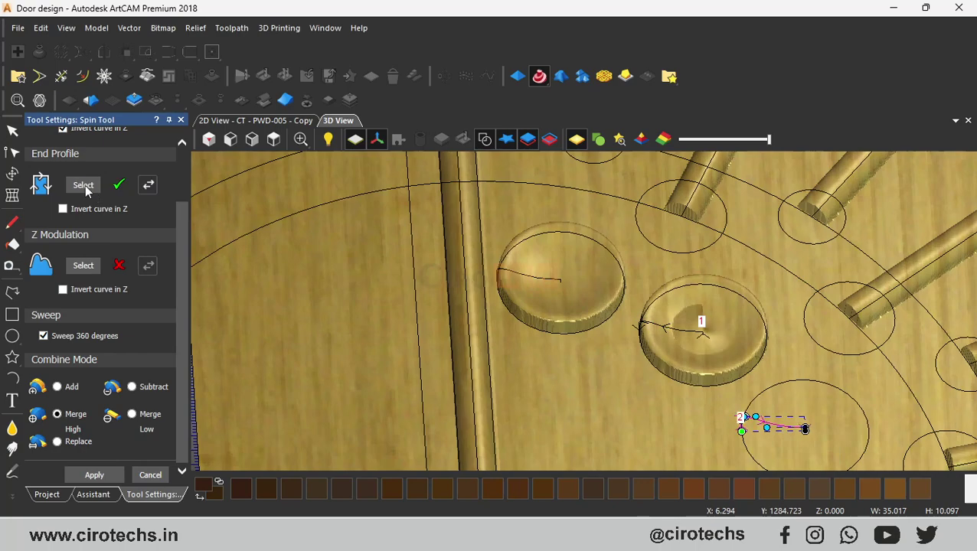
left_click(150, 192)
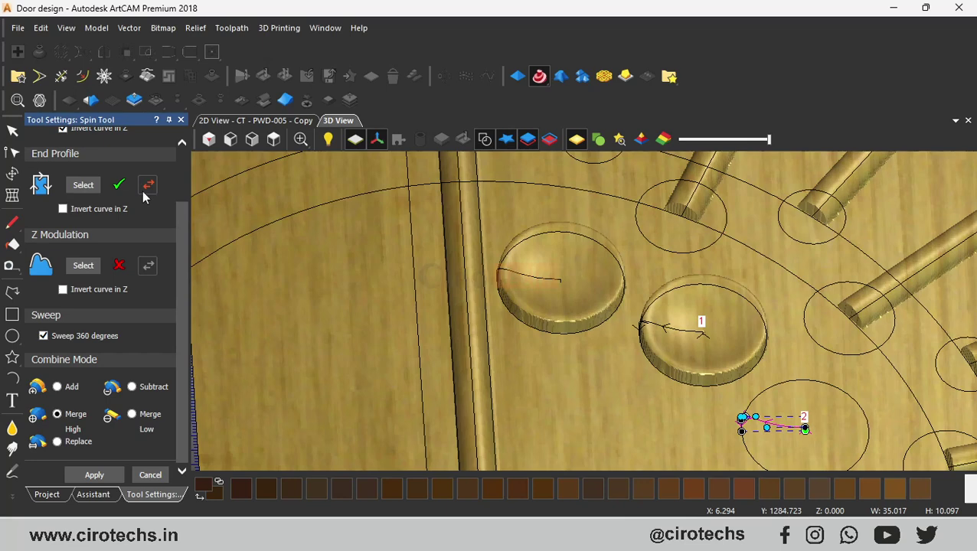
scroll(123, 201, "up", 1)
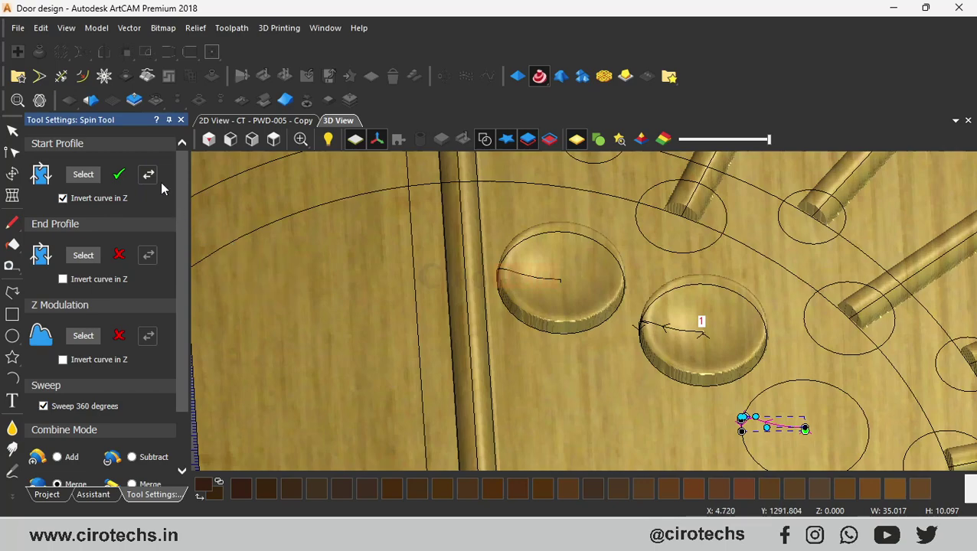
Step: Spin the third circle's profile and then the second circle's reversed profile through 360 degrees, both inverted in Z and applied in Merge High mode
left_click(77, 175)
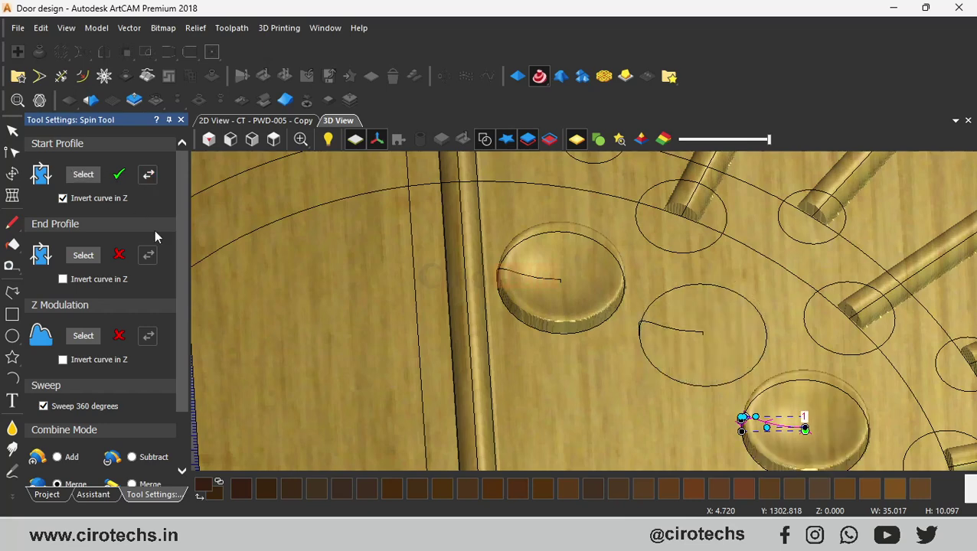
scroll(170, 452, "down", 3)
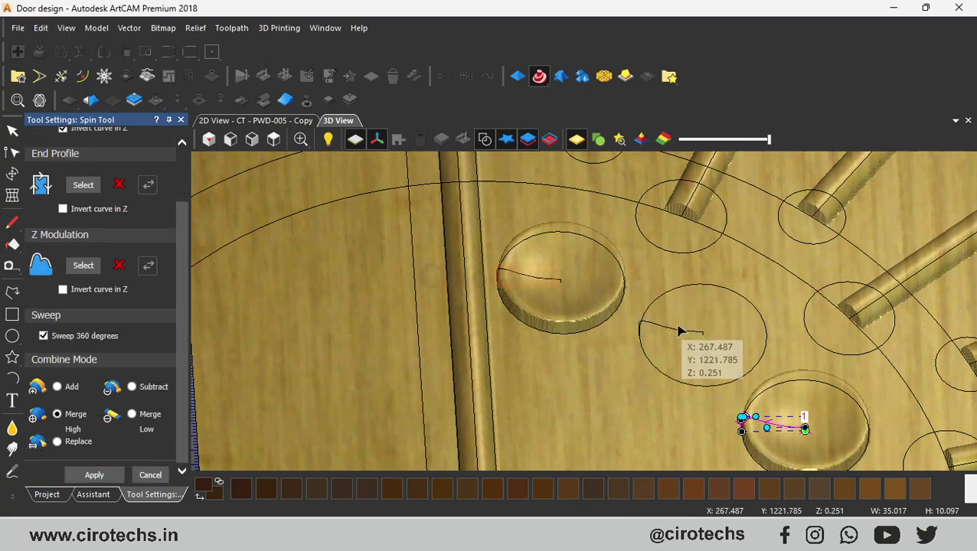
left_click(648, 329)
scroll(239, 231, "up", 2)
scroll(132, 201, "up", 3)
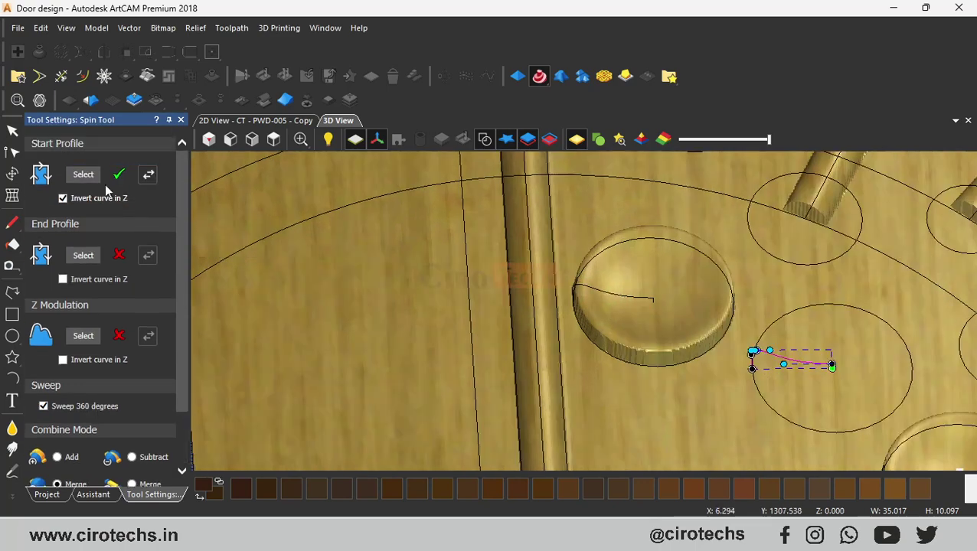
left_click(83, 174)
scroll(138, 406, "down", 3)
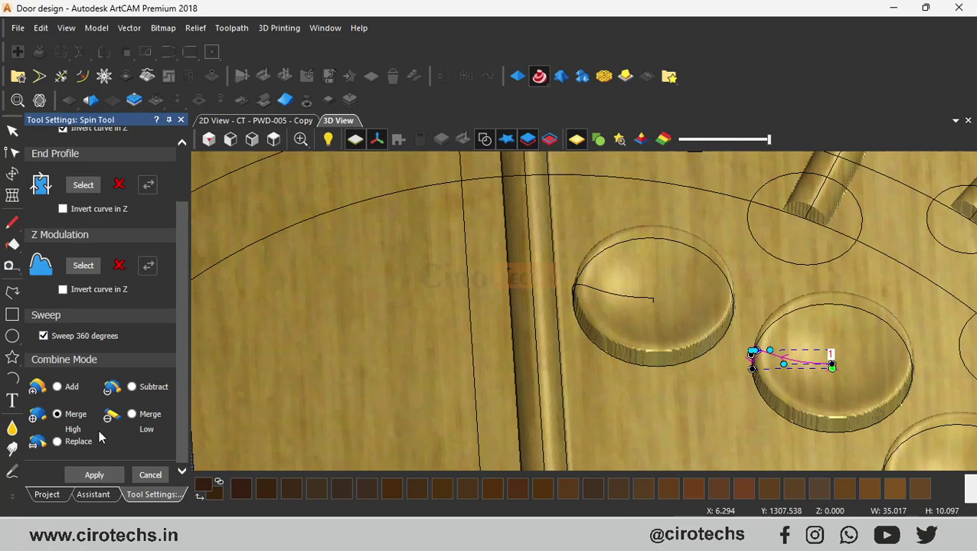
left_click(94, 479)
Step: Spin the profile of the large circle on the horizontal centre line through 360 degrees, reversed and inverted in Z, in Merge High mode
scroll(559, 284, "down", 5)
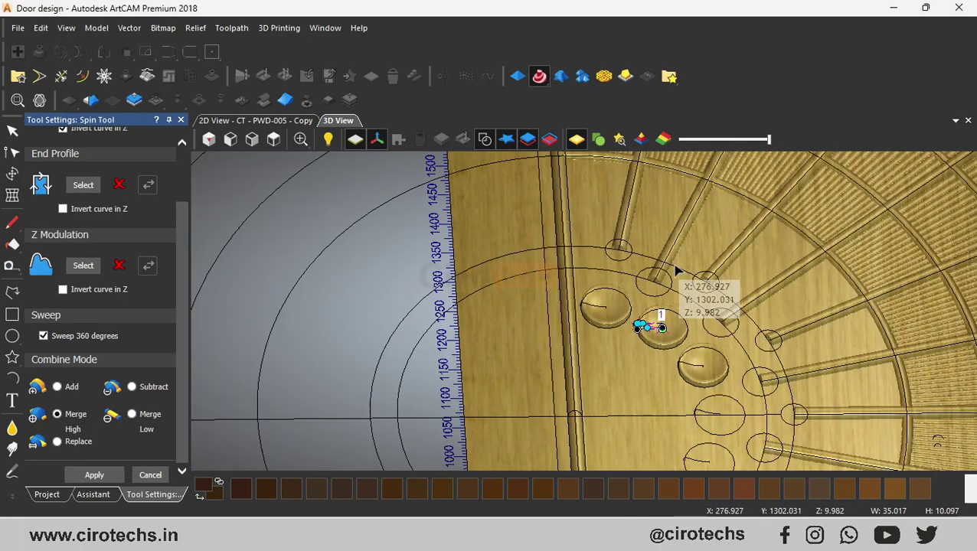
scroll(706, 375, "up", 4)
scroll(665, 338, "down", 2)
scroll(689, 419, "up", 3)
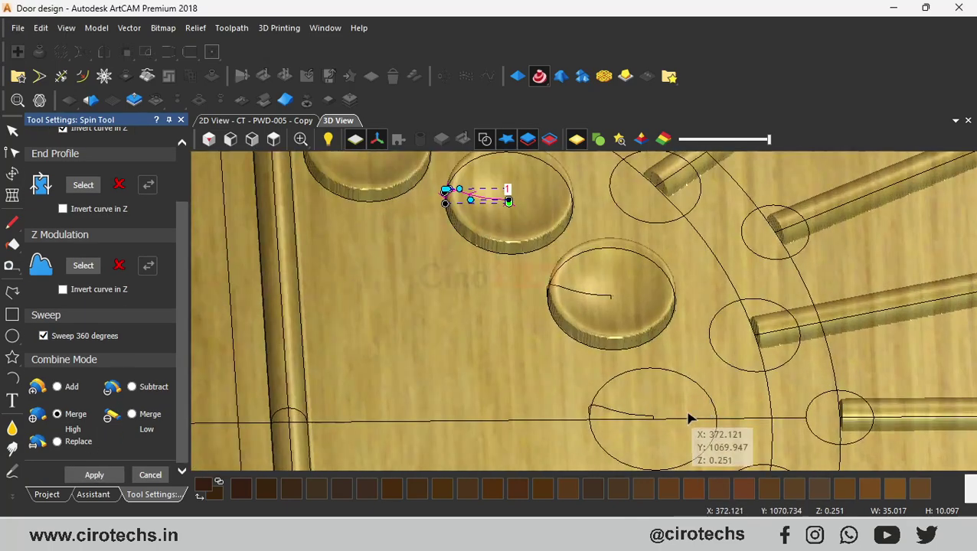
left_click(629, 416)
scroll(105, 230, "up", 3)
left_click(86, 173)
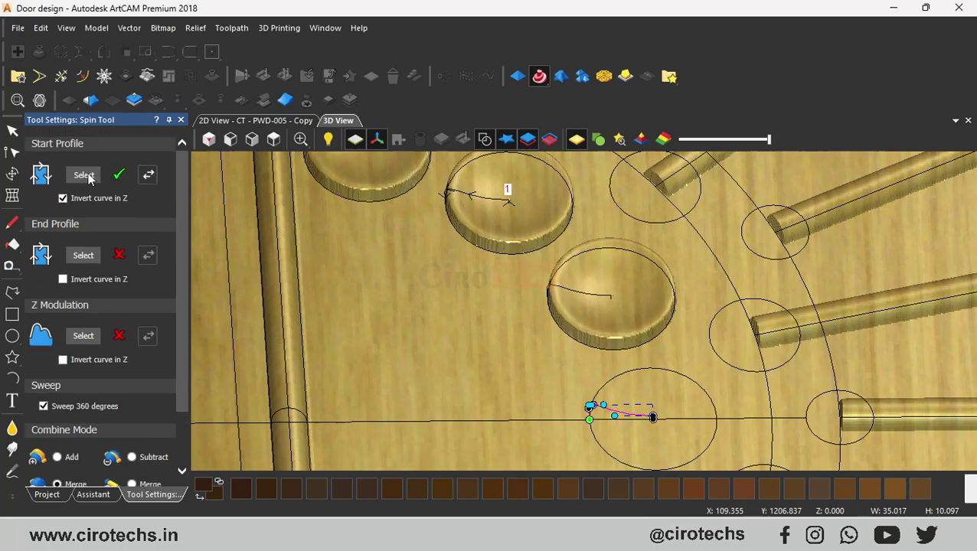
left_click(150, 175)
scroll(117, 371, "down", 3)
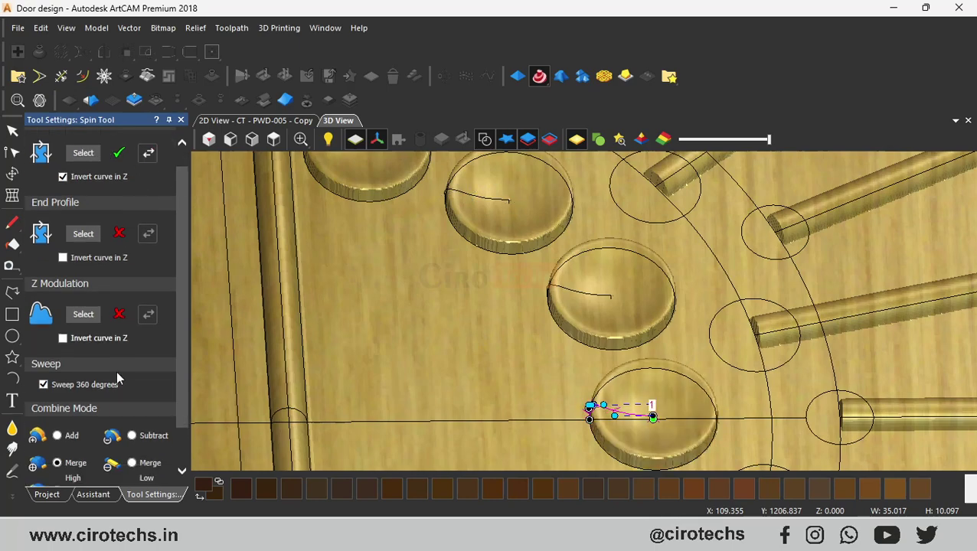
Step: Spin the profile of the first large circle below the centre line through 360 degrees with its direction reversed, and apply it in Merge High mode
scroll(550, 213, "down", 3)
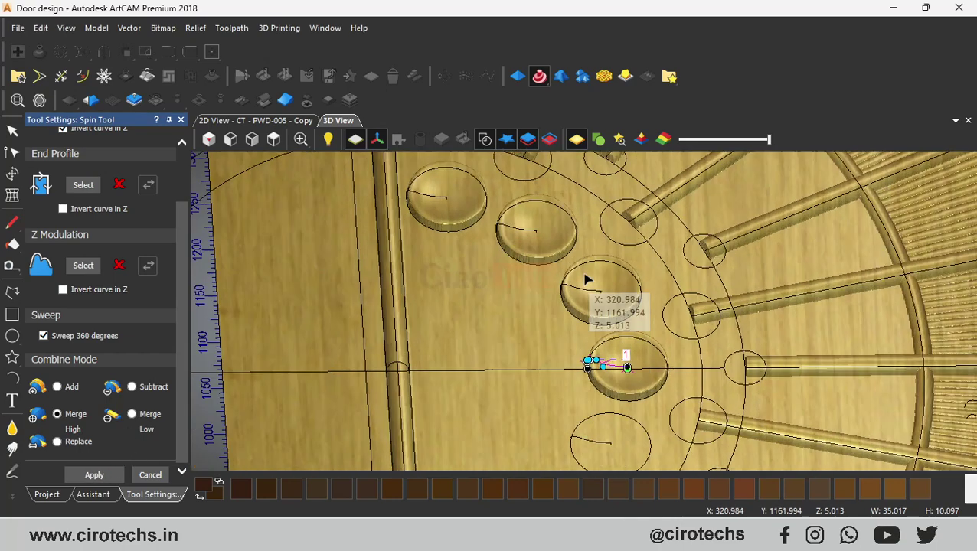
scroll(600, 394, "up", 3)
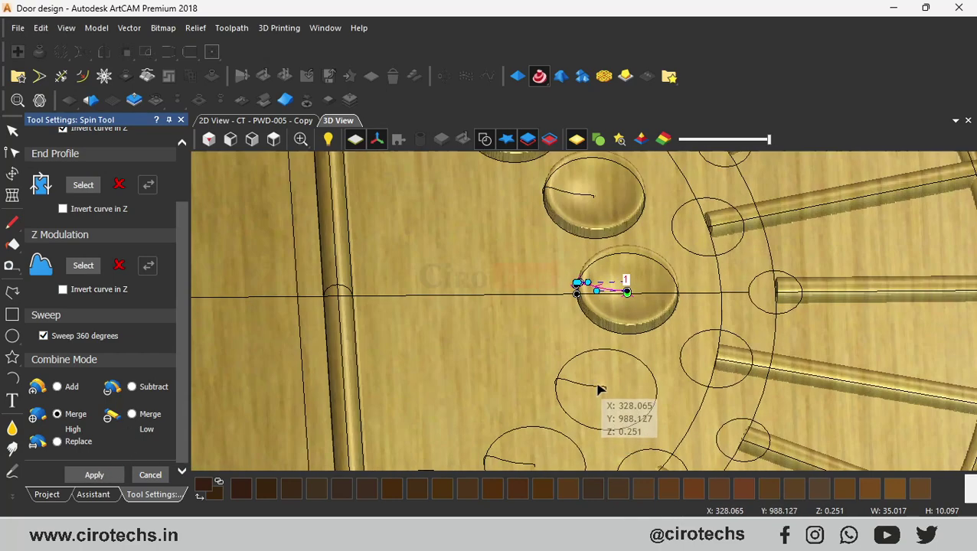
left_click(600, 391)
scroll(89, 189, "up", 2)
left_click(149, 177)
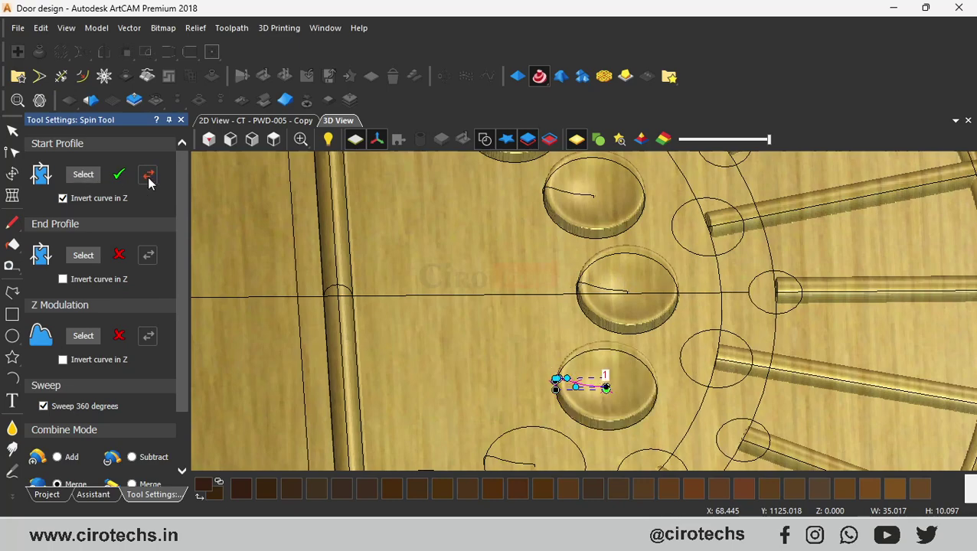
scroll(105, 442, "down", 3)
left_click(103, 473)
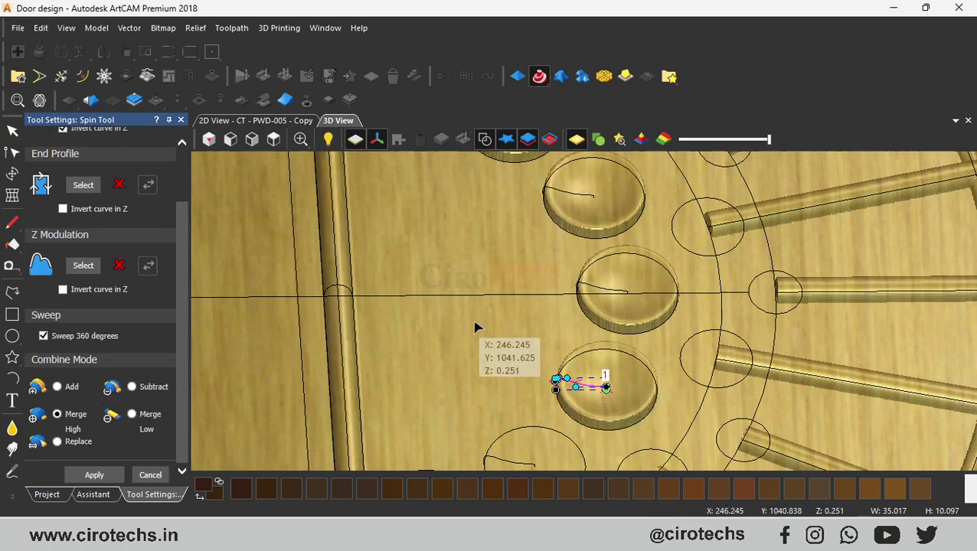
Step: Spin the reversed profile of the second large circle below the centre line through 360 degrees in Merge High mode
left_click(536, 433)
scroll(130, 238, "up", 3)
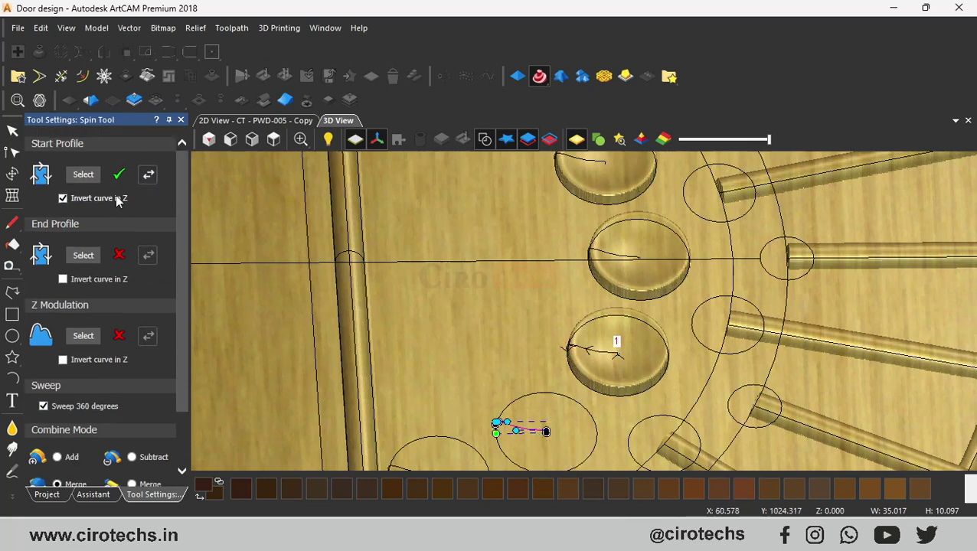
left_click(149, 176)
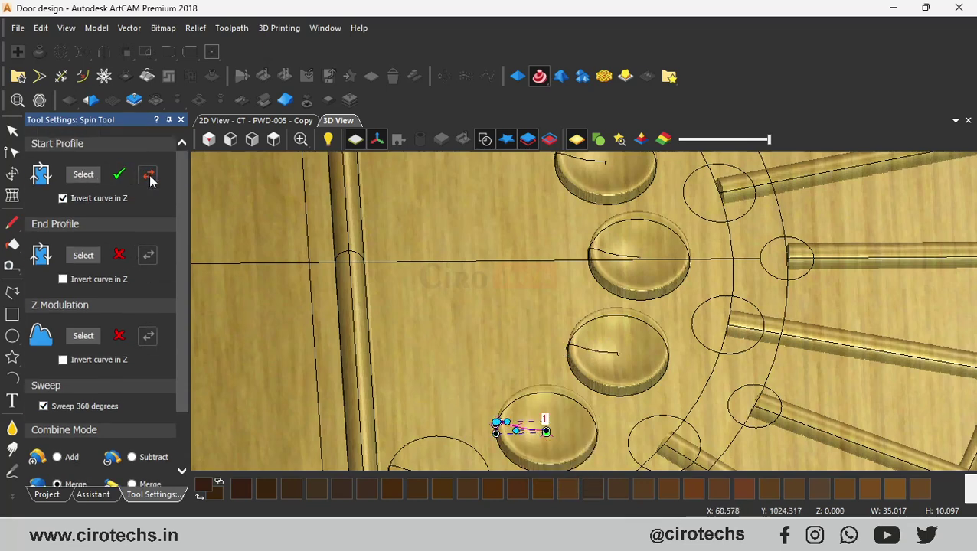
scroll(118, 393, "down", 3)
Step: Spin the lowest large circle's profile through 360 degrees with its direction reversed in Merge High mode, and close the Spin Tool
scroll(537, 304, "down", 2)
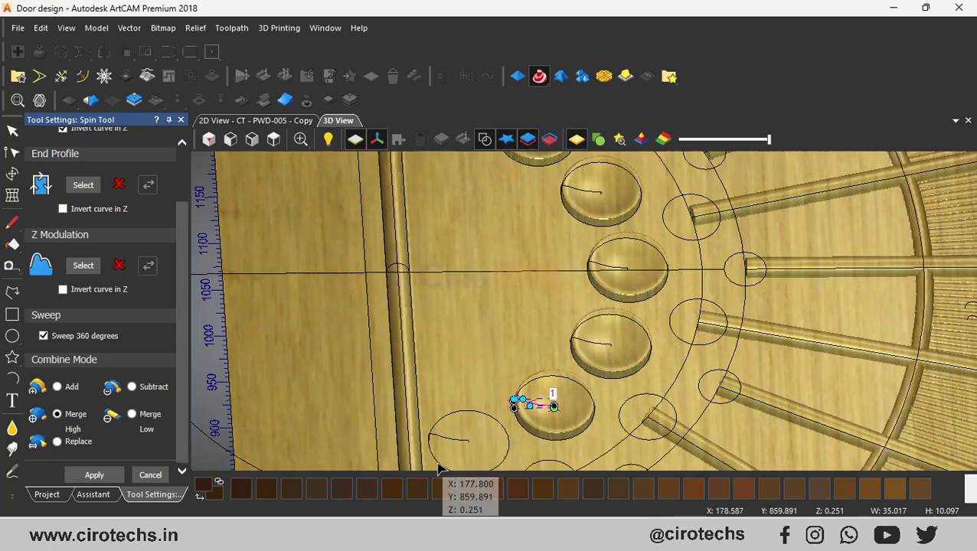
left_click(465, 446)
scroll(107, 176, "up", 3)
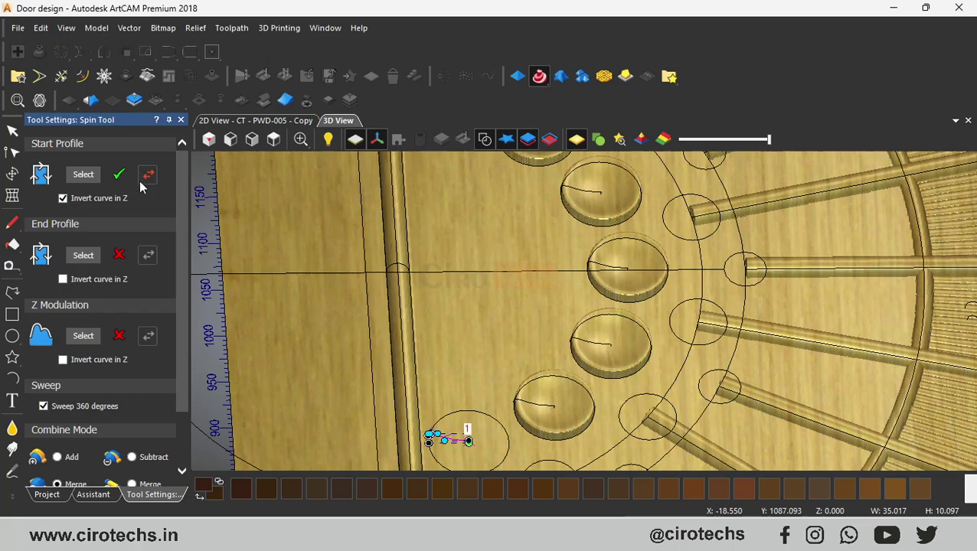
scroll(136, 377, "down", 3)
scroll(612, 286, "down", 2)
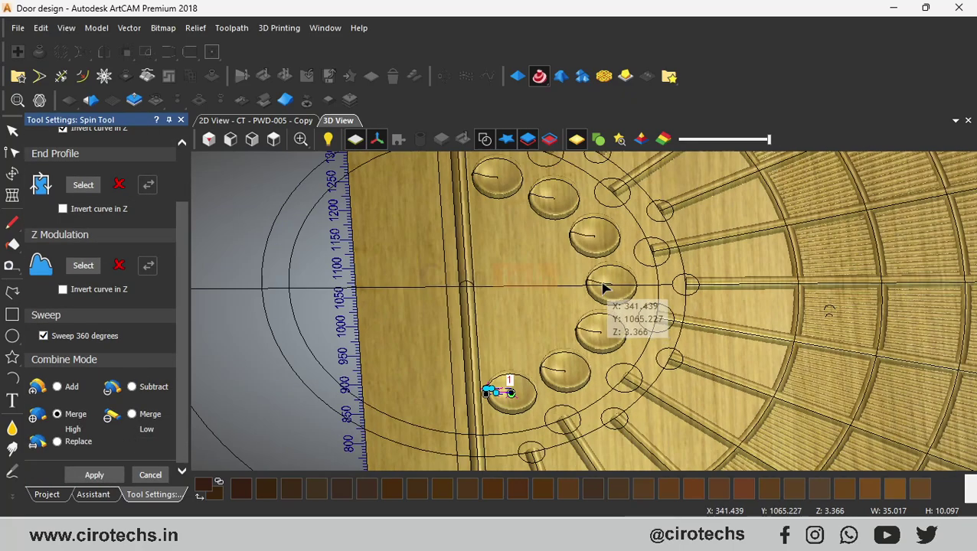
left_click_drag(604, 283, 556, 324)
scroll(622, 281, "down", 1)
scroll(630, 233, "up", 4)
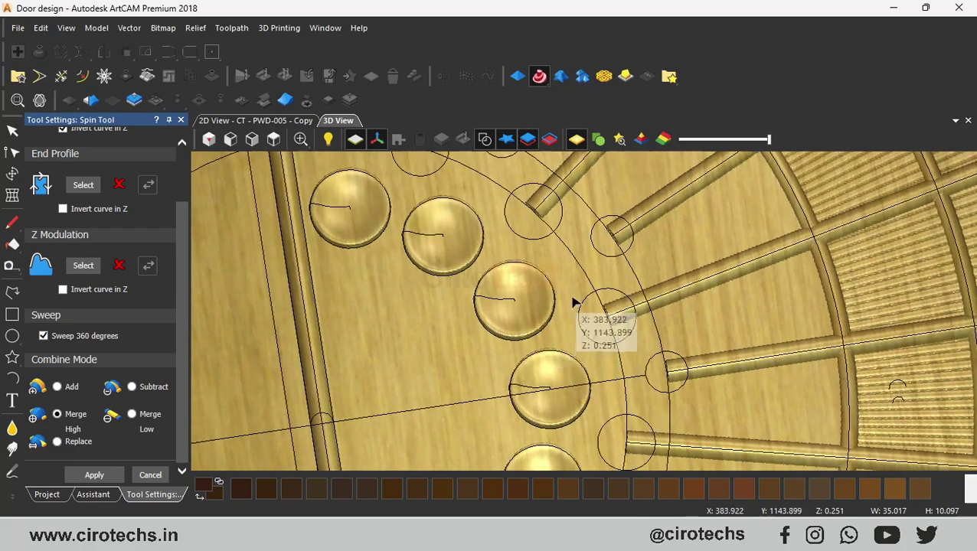
key("Escape")
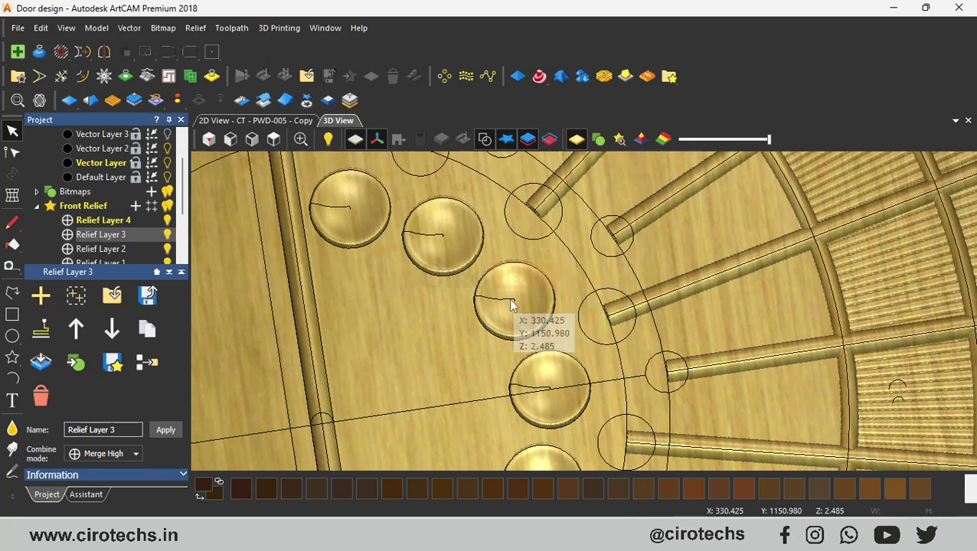
Step: In the plan view, copy the centre-line bowl's profile to the small circle's centre at the inner end of the horizontal bar
left_click(502, 299)
scroll(521, 274, "up", 2)
left_click(273, 140)
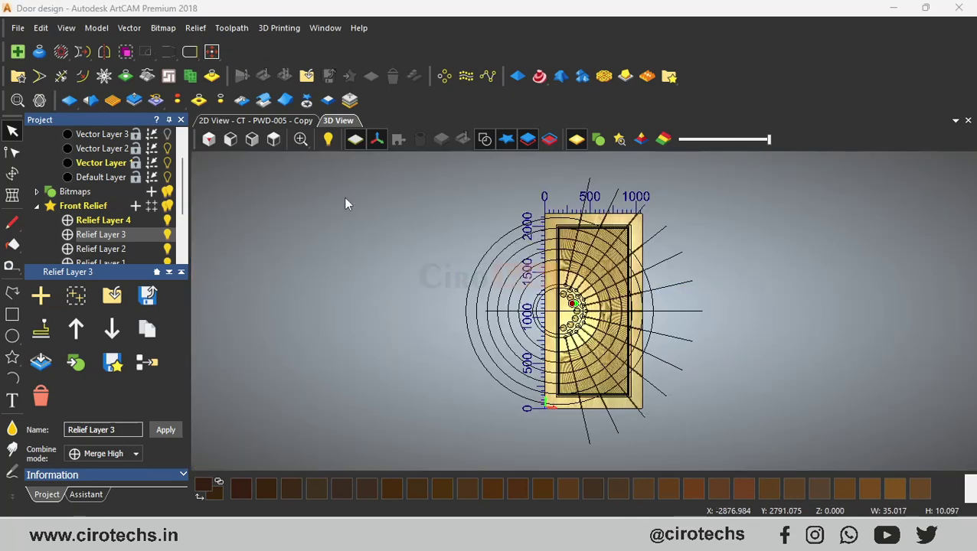
scroll(543, 322, "up", 5)
scroll(480, 222, "up", 3)
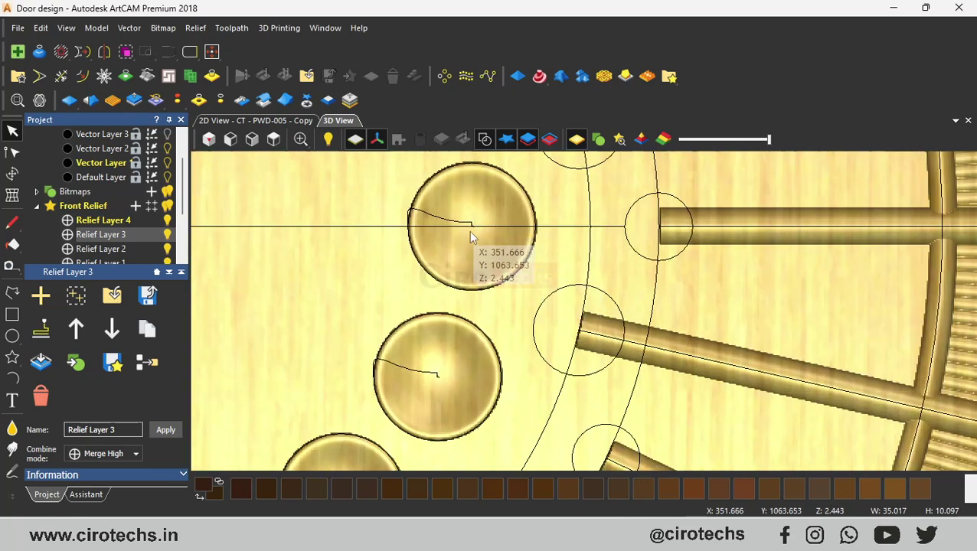
scroll(475, 226, "up", 2)
scroll(465, 224, "down", 2)
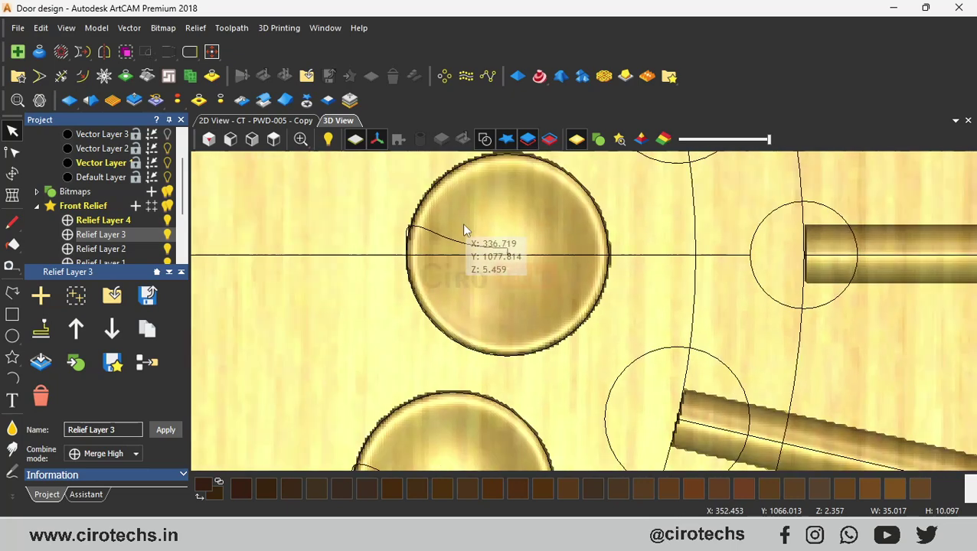
left_click(507, 257)
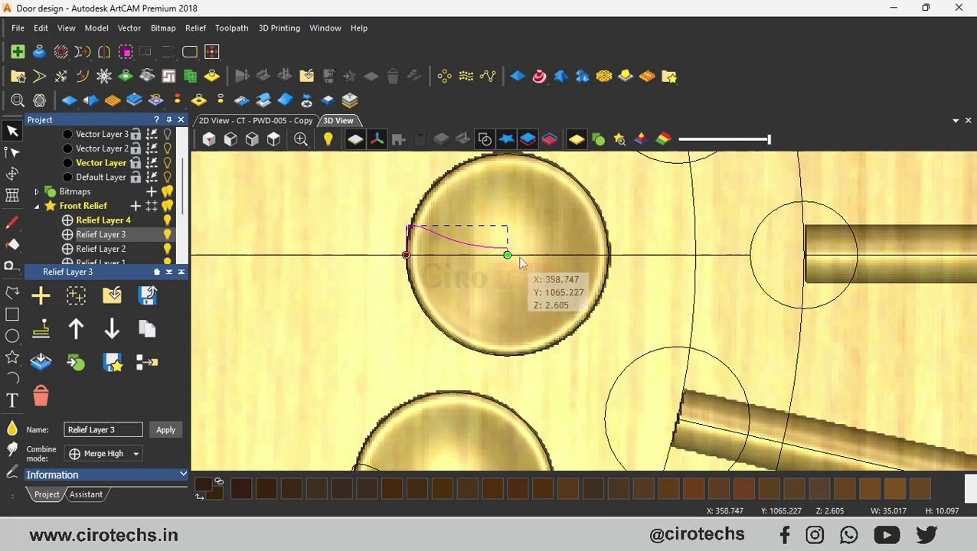
left_click_drag(507, 254, 803, 256)
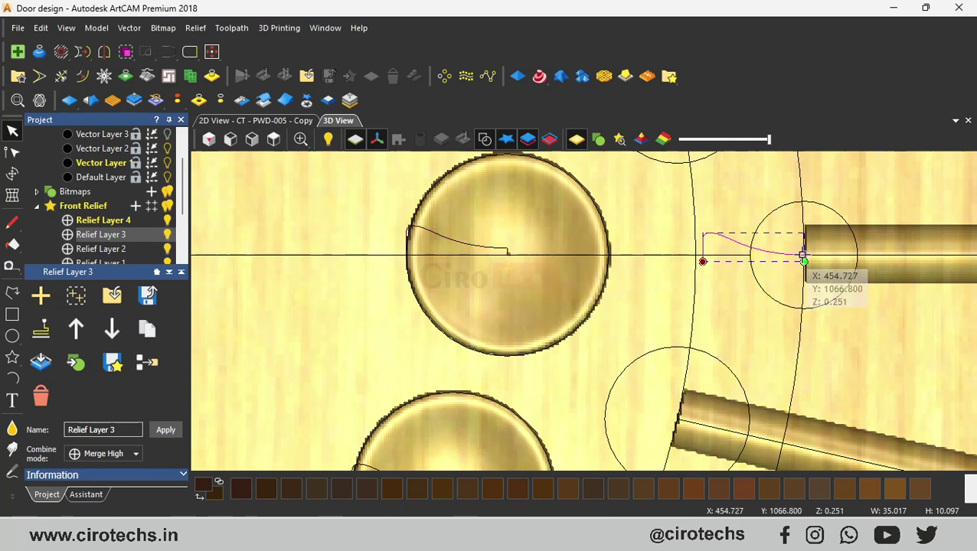
Step: Narrow the copied profile to a width of about 18.2 mm so that its outer end reaches the small circle's edge
scroll(655, 275, "down", 1)
scroll(657, 276, "up", 3)
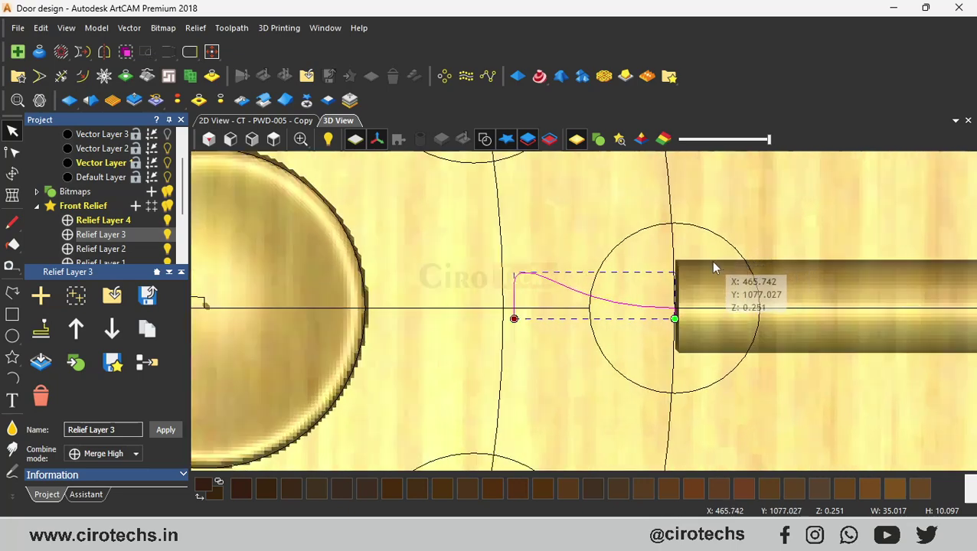
left_click(612, 275)
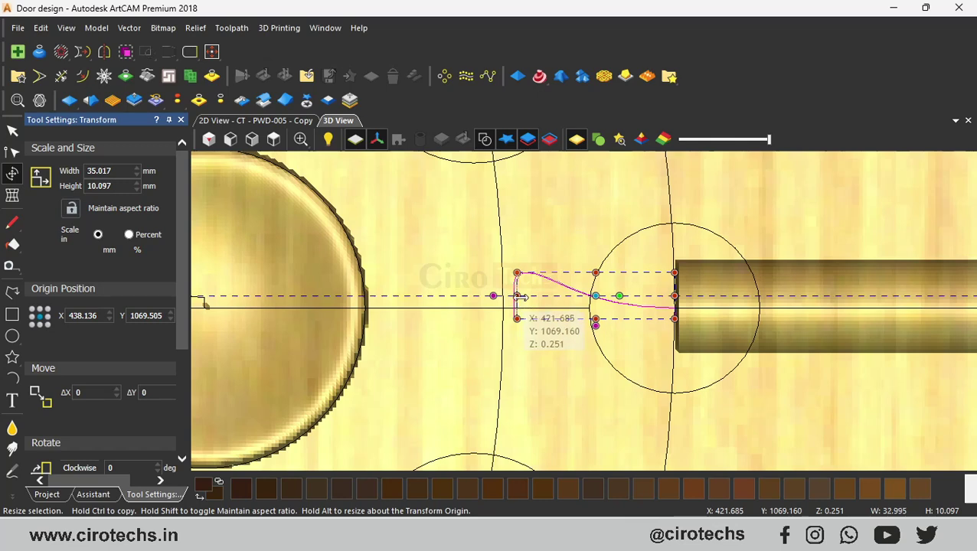
left_click_drag(520, 297, 590, 310)
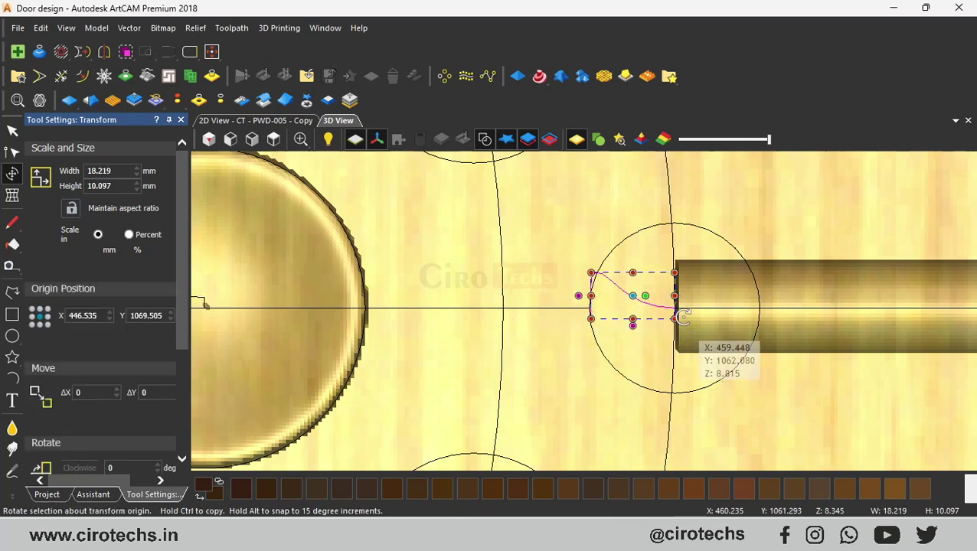
scroll(651, 303, "up", 2)
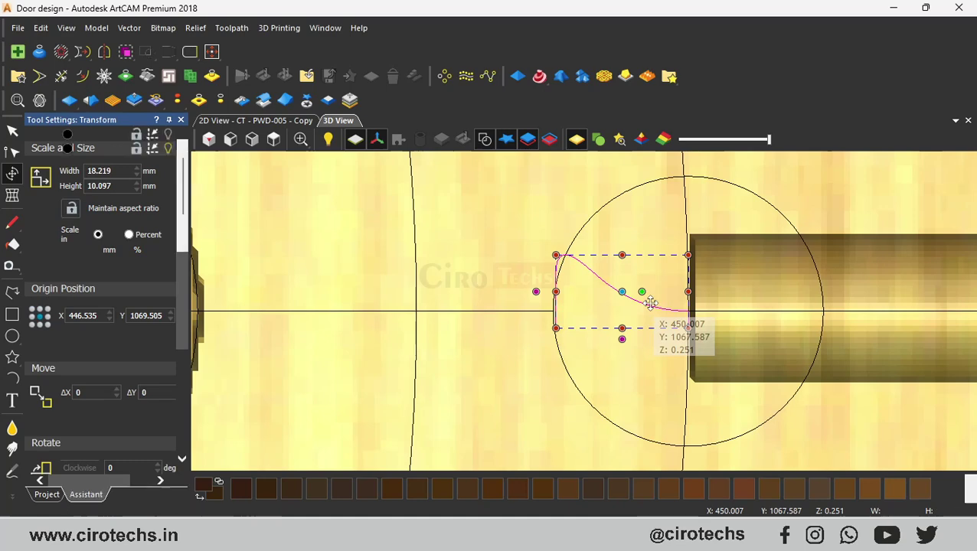
key("Escape")
Step: Snap the profile's base onto the horizontal centre line and widen it slightly to meet the small circle's edge
left_click_drag(689, 328, 688, 311)
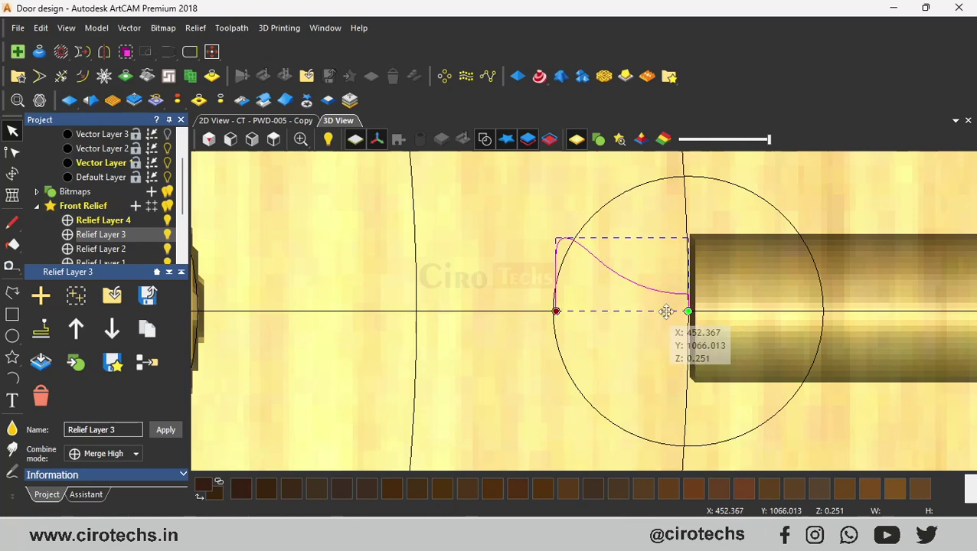
scroll(581, 320, "up", 2)
key("t")
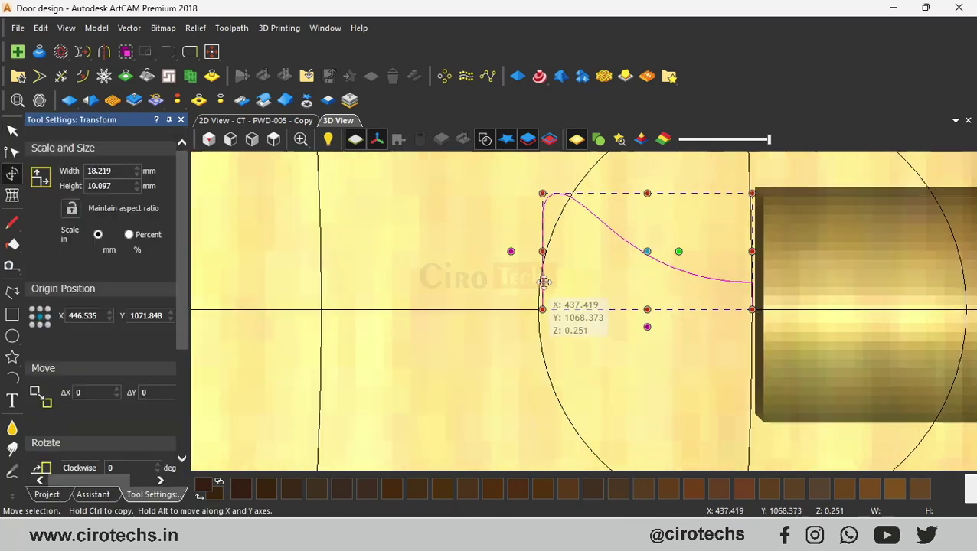
left_click_drag(543, 251, 538, 251)
key("Escape")
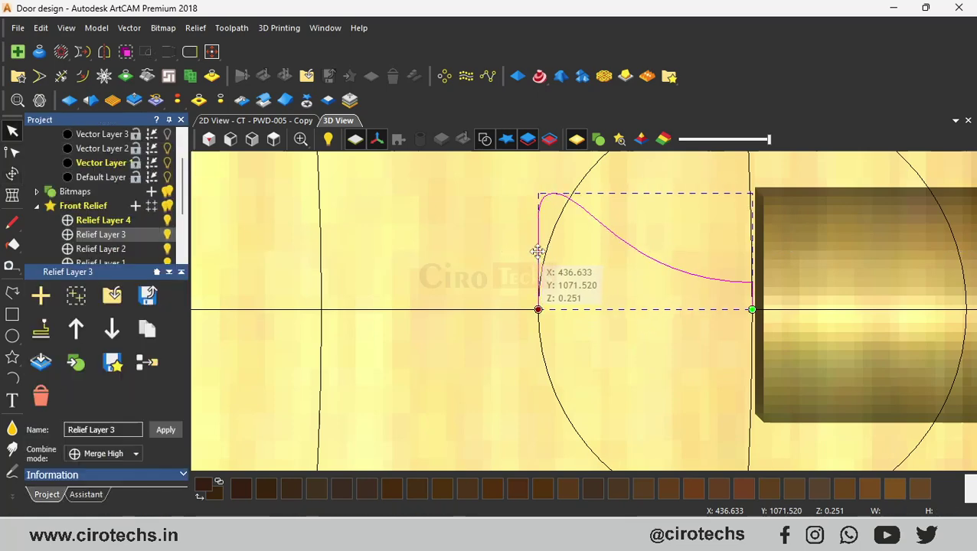
Step: Examine the finished bowls, the bar ends and their small circles from a tilted 3D view
scroll(538, 251, "down", 3)
scroll(656, 313, "down", 5)
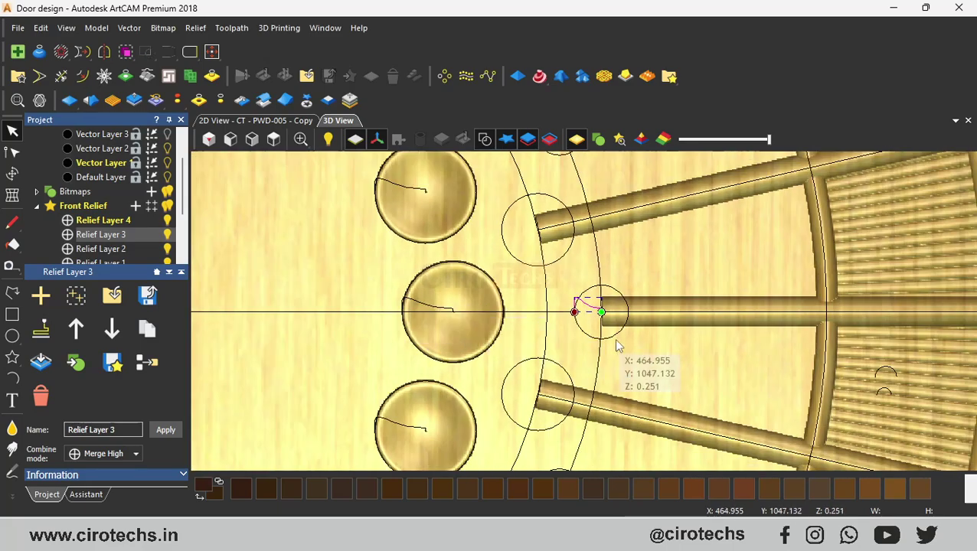
left_click_drag(616, 346, 667, 312)
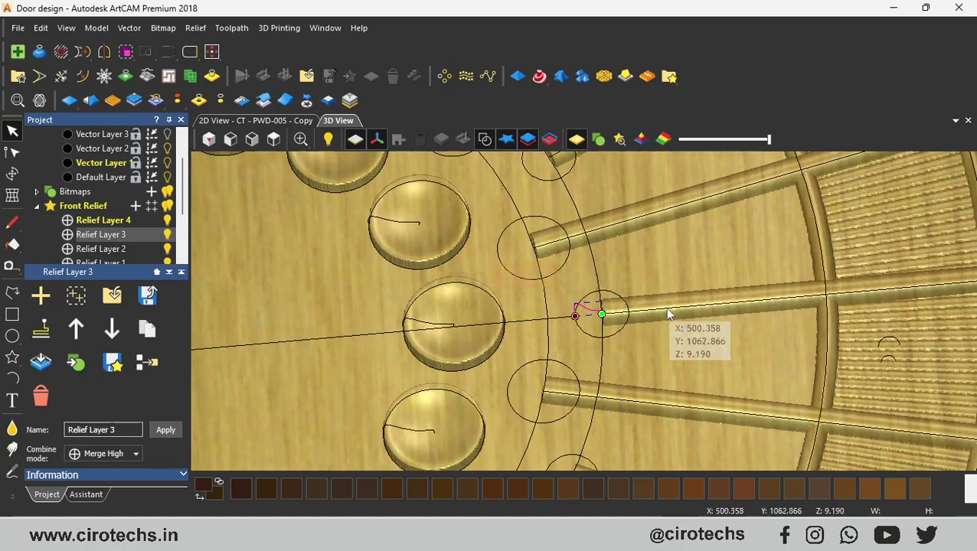
scroll(666, 312, "down", 2)
scroll(622, 301, "down", 2)
scroll(573, 221, "up", 3)
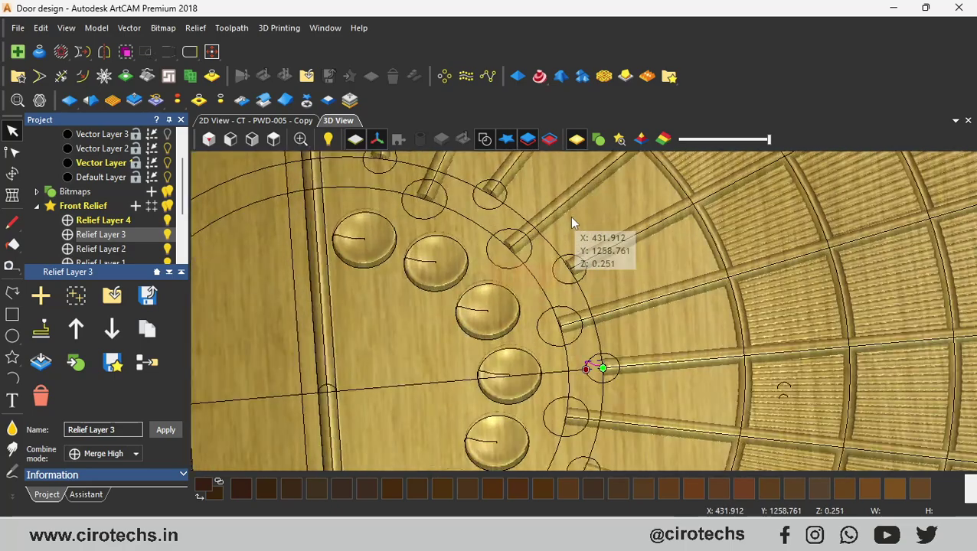
mouse_move(573, 288)
left_mouse_down()
mouse_move(614, 282)
mouse_move(566, 286)
left_mouse_up()
scroll(614, 285, "up", 4)
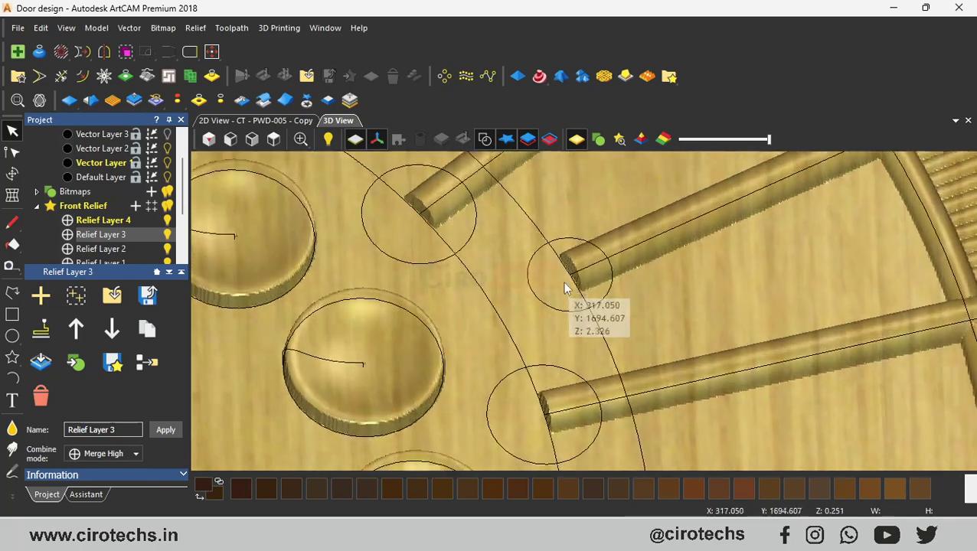
scroll(582, 297, "down", 3)
scroll(625, 418, "up", 4)
scroll(613, 413, "up", 2)
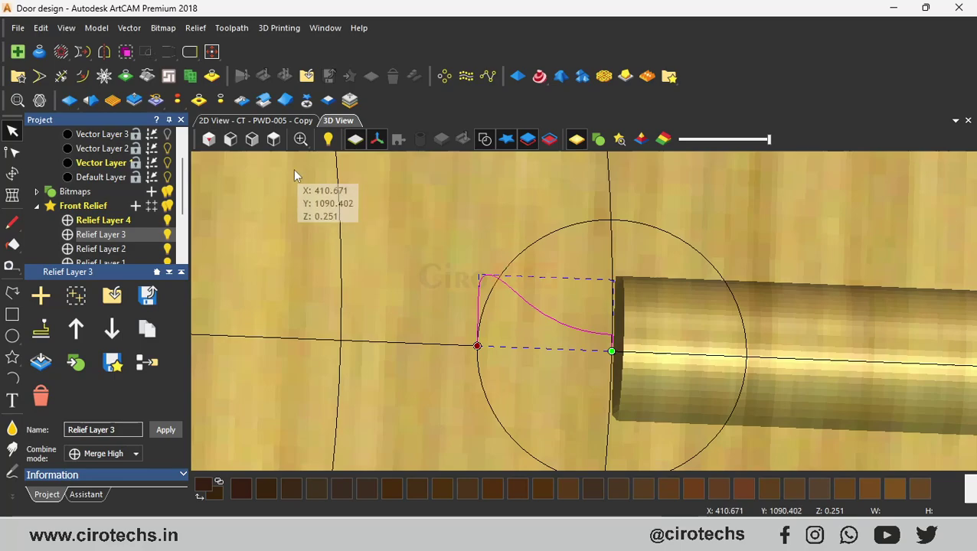
Step: In the plan view, edit the nodes of the horizontal bar's small-circle profile and adjust the curve handle at its inner end
left_click(275, 140)
scroll(590, 295, "up", 6)
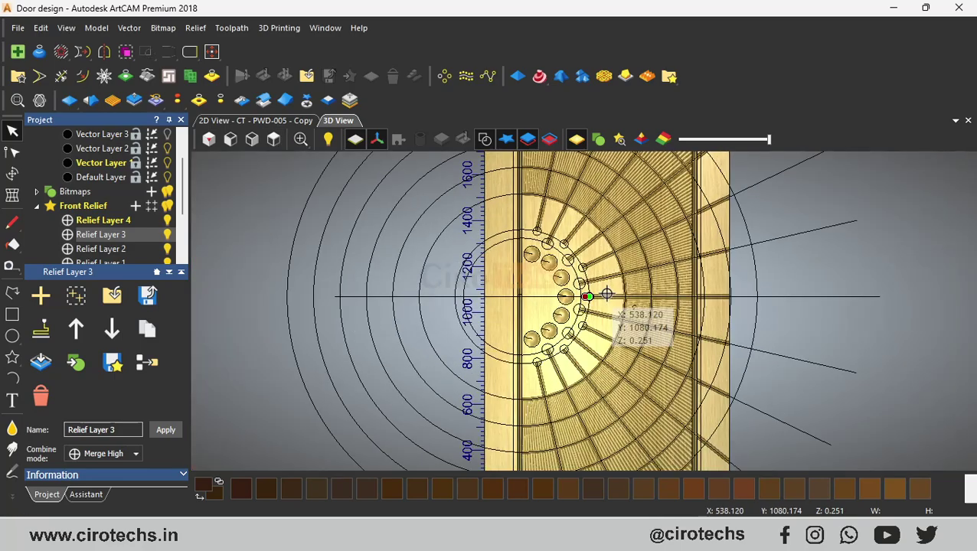
scroll(526, 218, "down", 3)
scroll(526, 245, "up", 4)
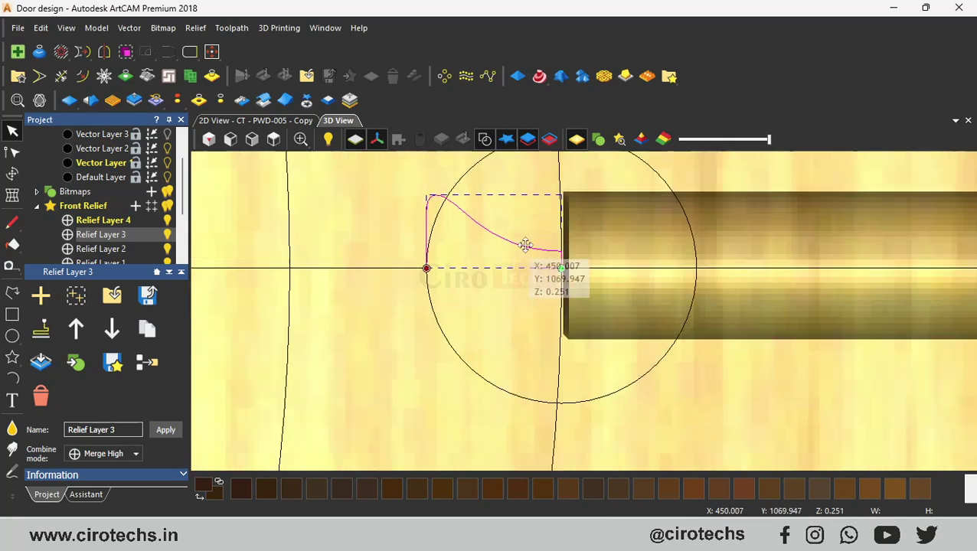
double_click(524, 248)
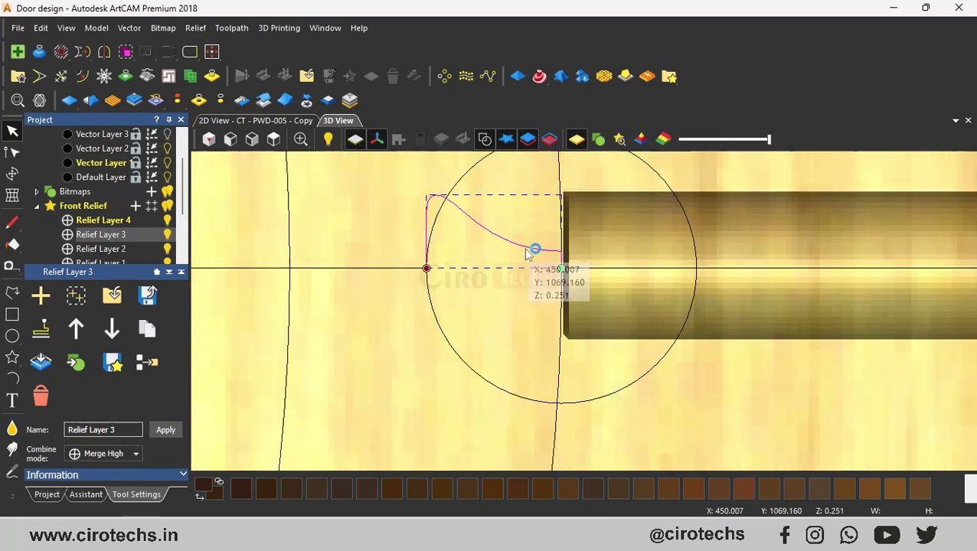
scroll(545, 245, "up", 3)
left_click_drag(532, 220, 608, 276)
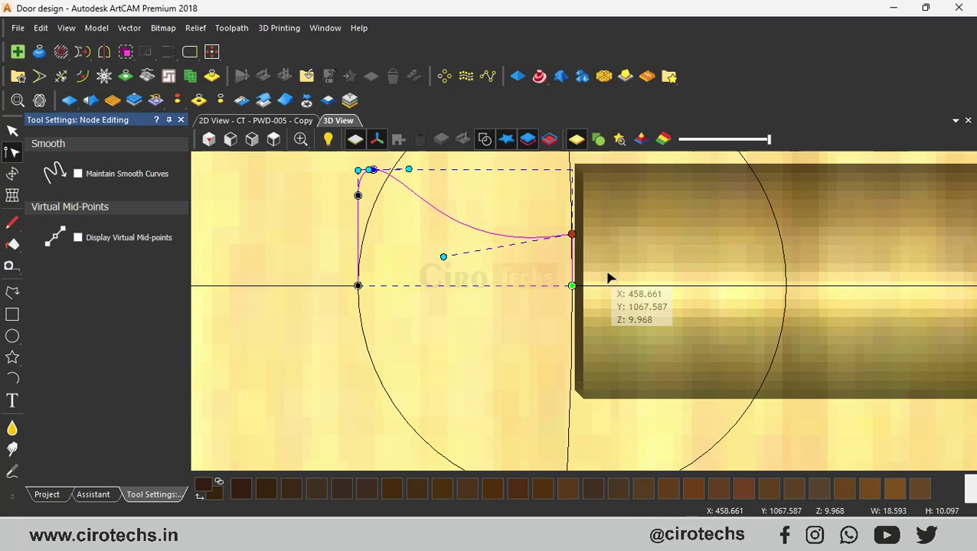
left_click_drag(443, 257, 419, 222)
scroll(360, 162, "up", 4)
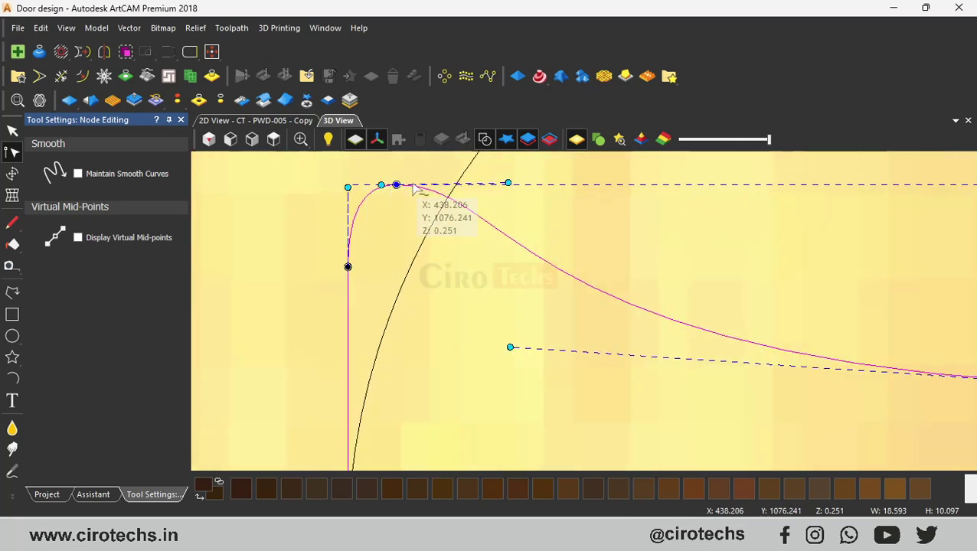
Step: Raise the crest node of the profile slightly to refine the rounded outer rim
left_click_drag(396, 183, 411, 181)
scroll(460, 230, "down", 3)
scroll(523, 284, "up", 2)
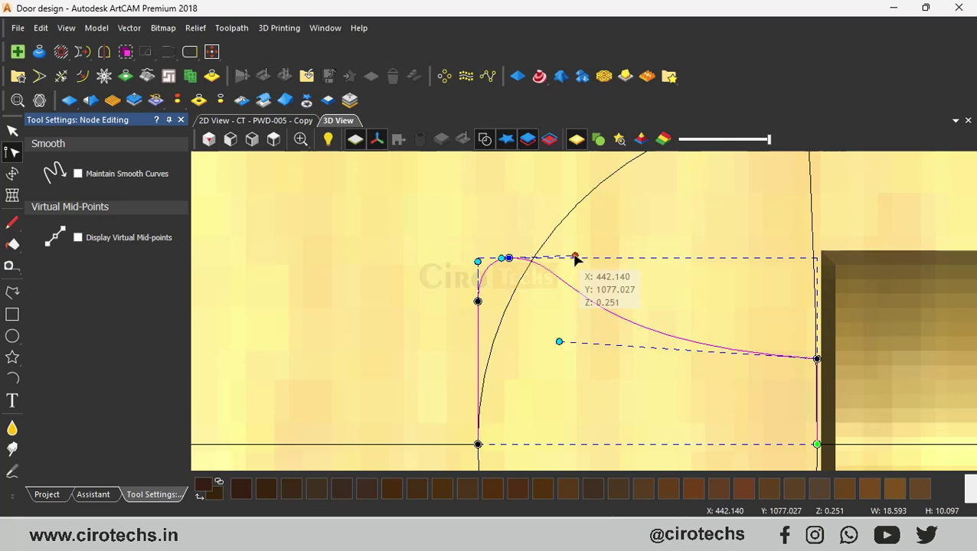
scroll(514, 257, "up", 1)
scroll(523, 280, "down", 4)
scroll(680, 341, "up", 2)
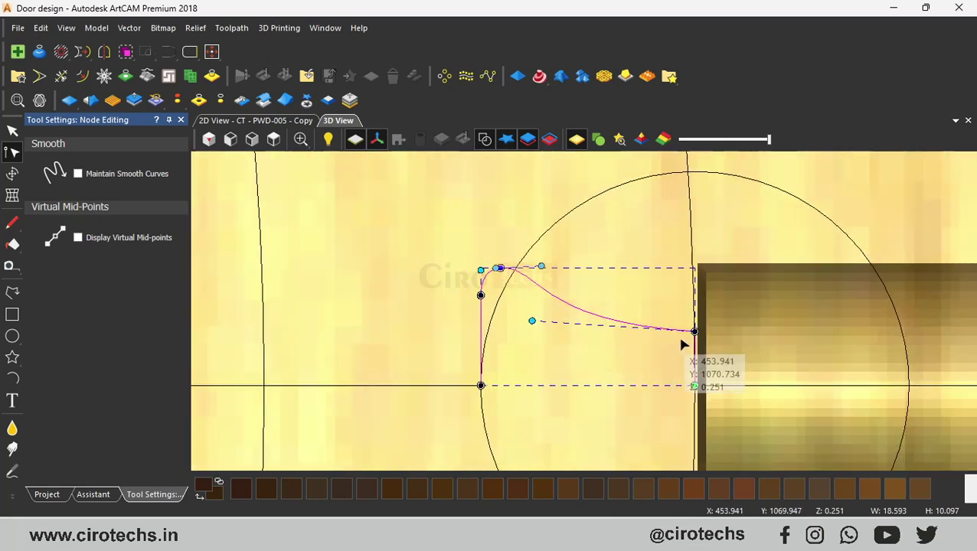
Step: Level the curve handle at the profile's inner end so the curve meets the centre horizontally, and finish node editing
left_click_drag(533, 321, 568, 332)
scroll(699, 336, "up", 1)
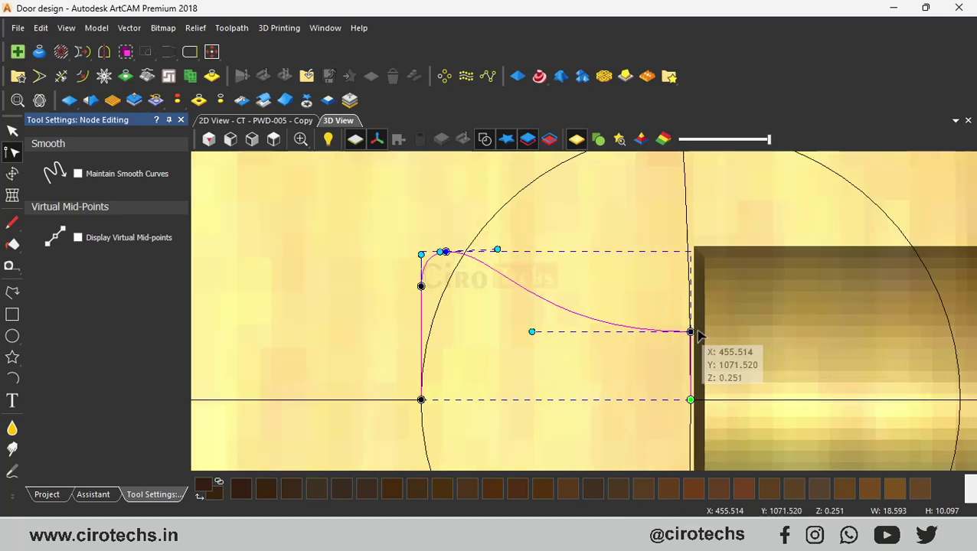
left_click(693, 332)
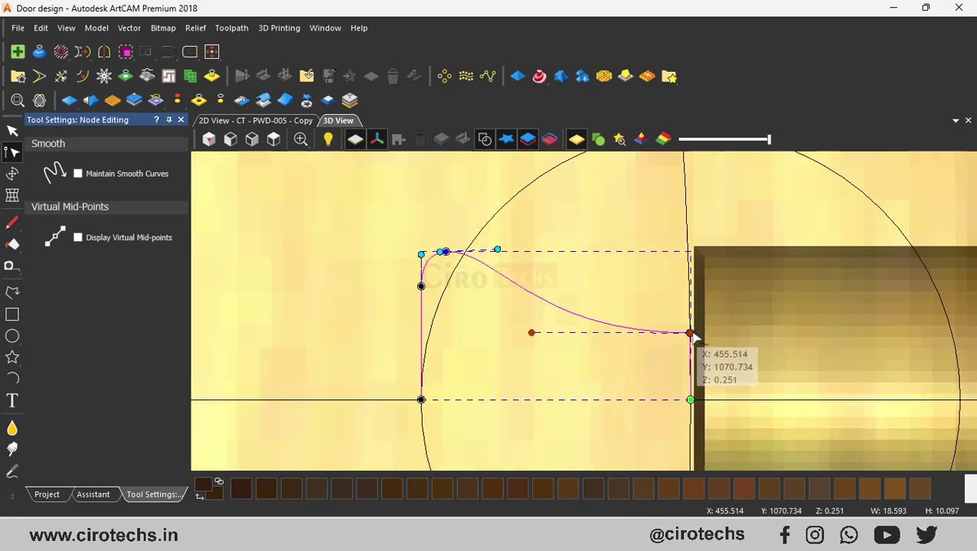
scroll(691, 333, "down", 5)
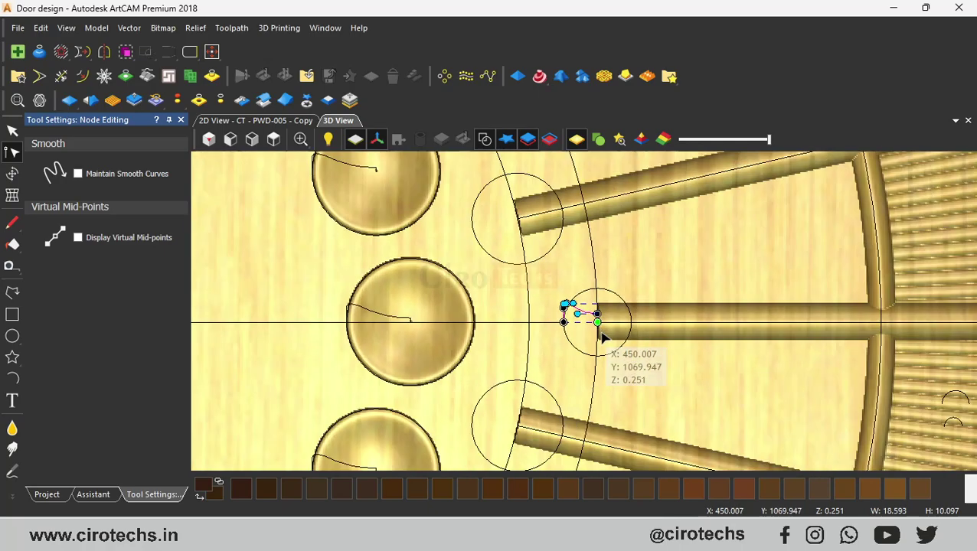
key("Escape")
Step: Copy the small-circle profile to the centre of the circle at the end of the bar just below the horizontal one
scroll(589, 326, "down", 4)
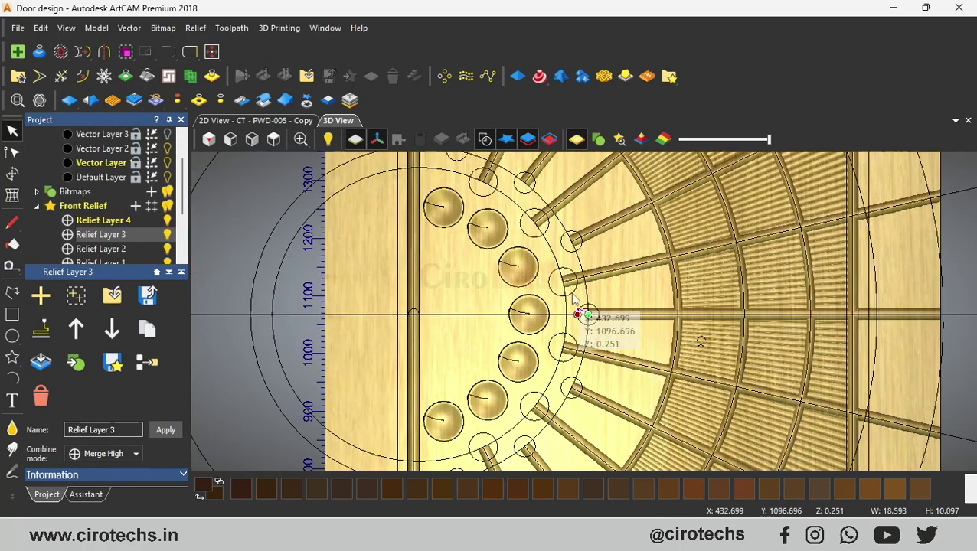
scroll(574, 300, "up", 5)
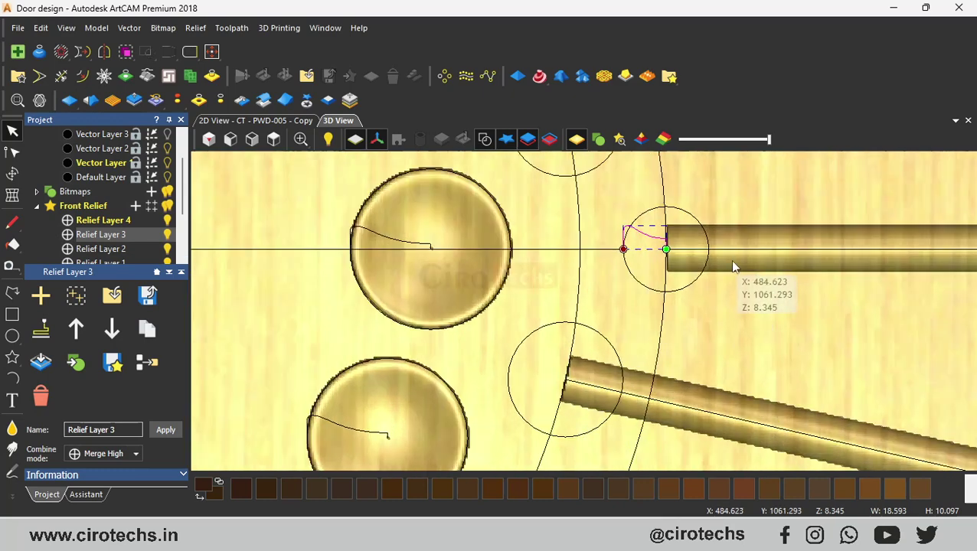
left_click_drag(663, 252, 567, 378)
scroll(517, 391, "up", 1)
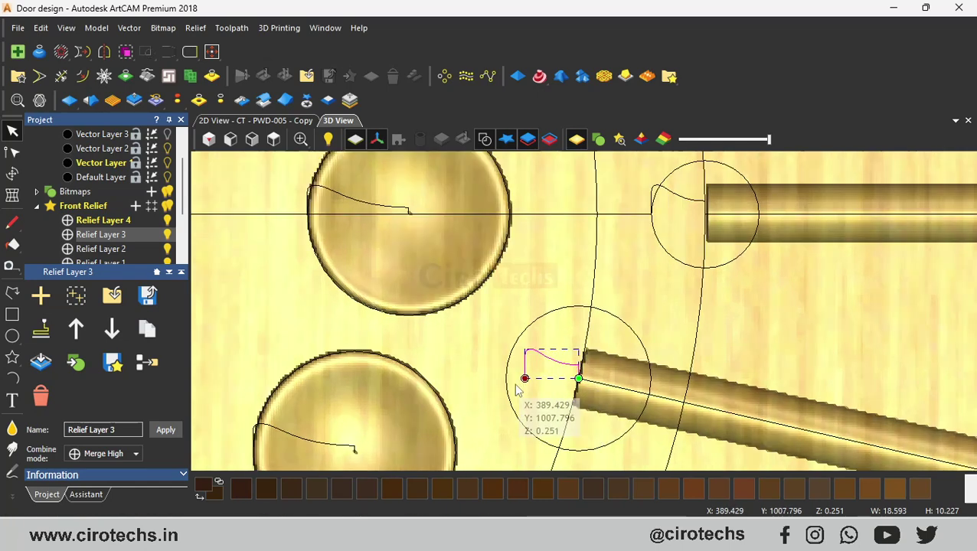
Step: Widen the copied profile to about 25.18 mm so that its outer end reaches the circle's edge
left_click(525, 381)
scroll(525, 381, "up", 1)
left_click_drag(524, 359, 497, 359)
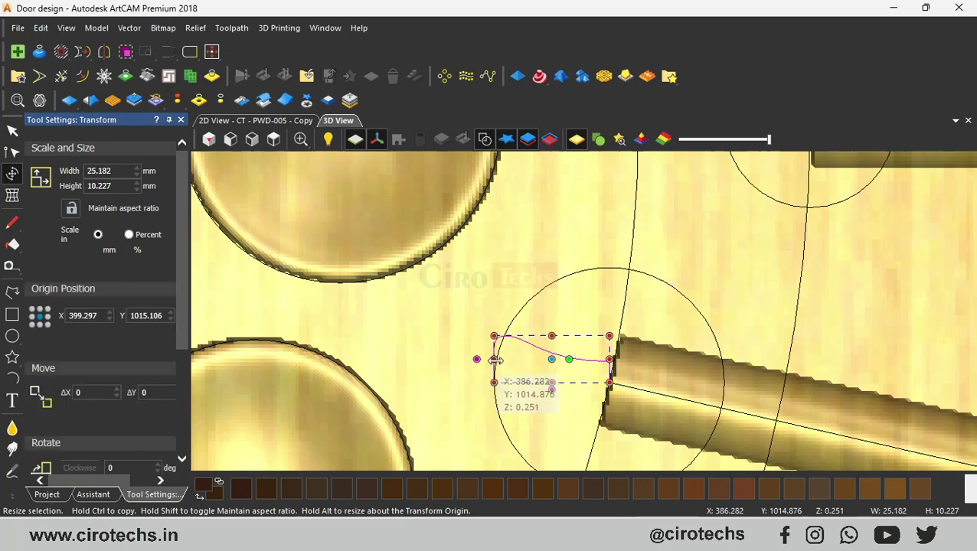
scroll(509, 368, "up", 1)
scroll(585, 322, "up", 1)
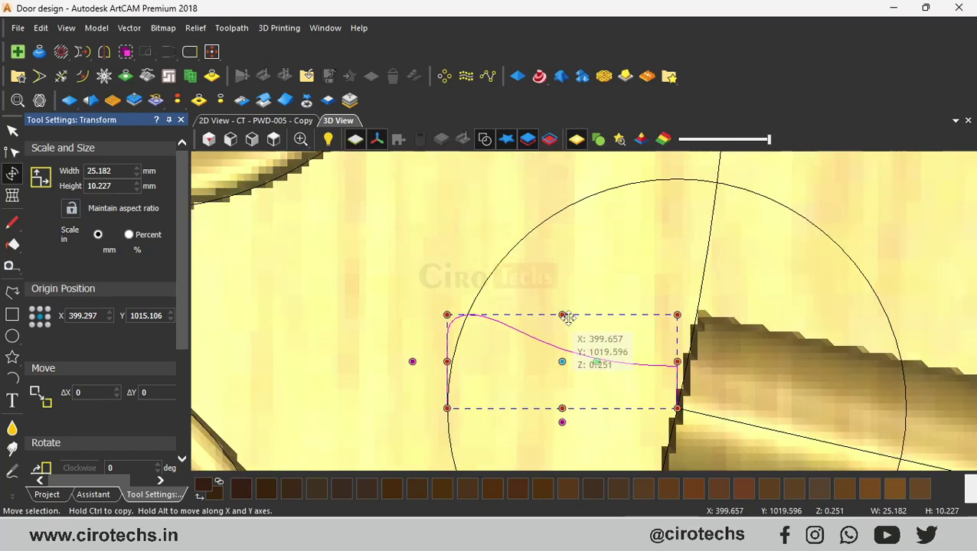
scroll(265, 260, "down", 1)
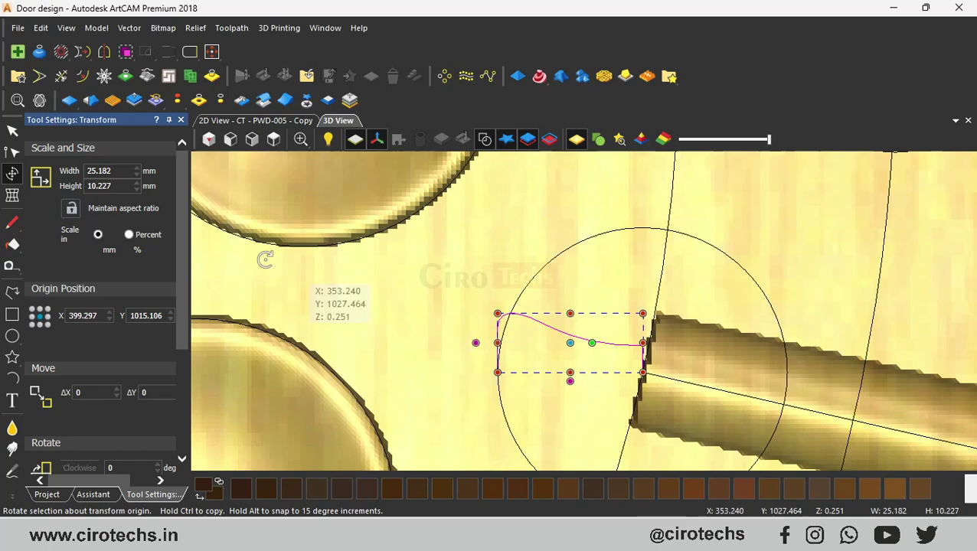
scroll(617, 388, "up", 5)
key("Escape")
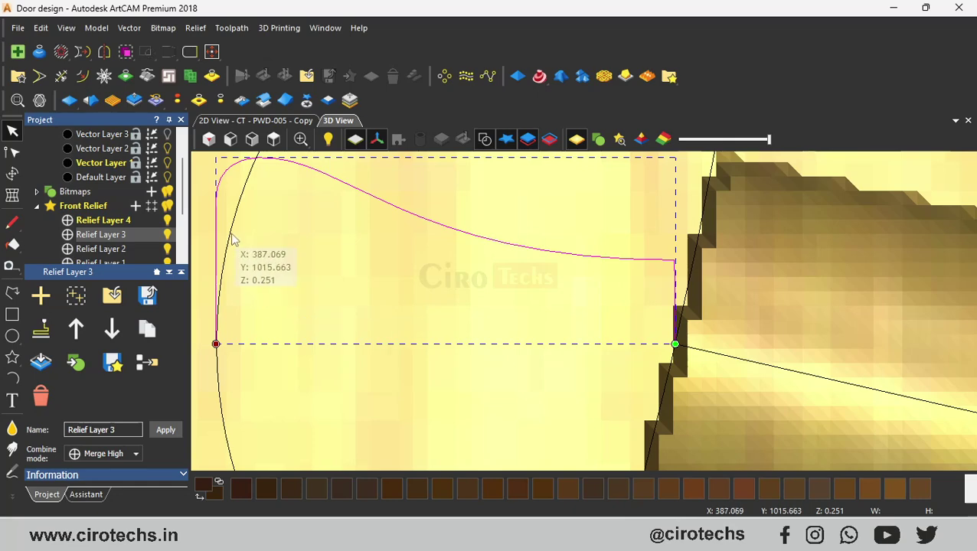
Step: Set the widened profile's height to 10 mm
left_click(212, 240)
left_click(90, 186)
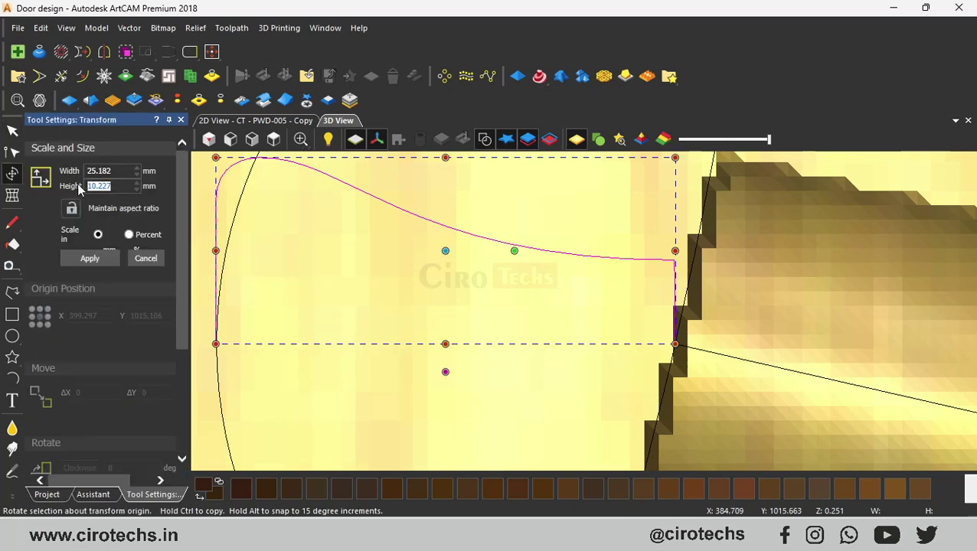
left_click(90, 258)
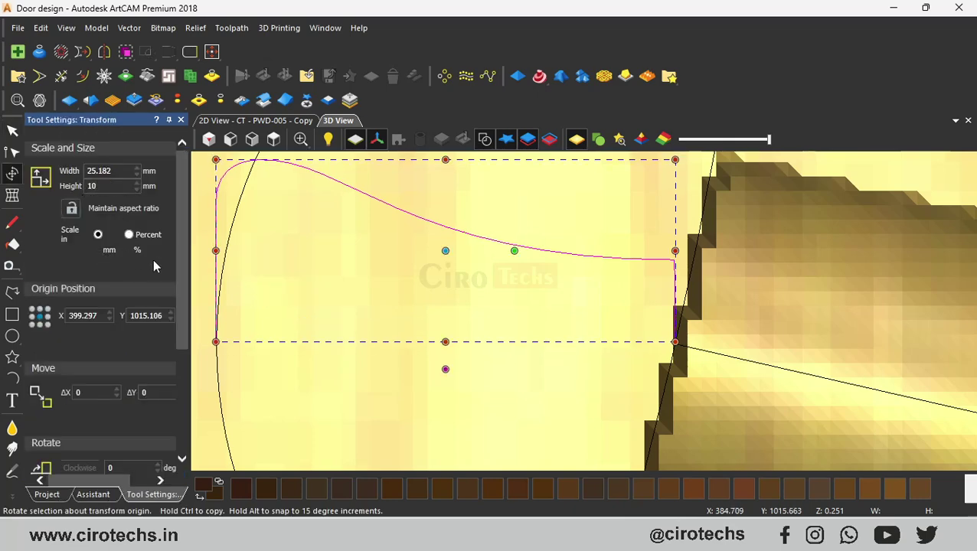
scroll(391, 322, "down", 5)
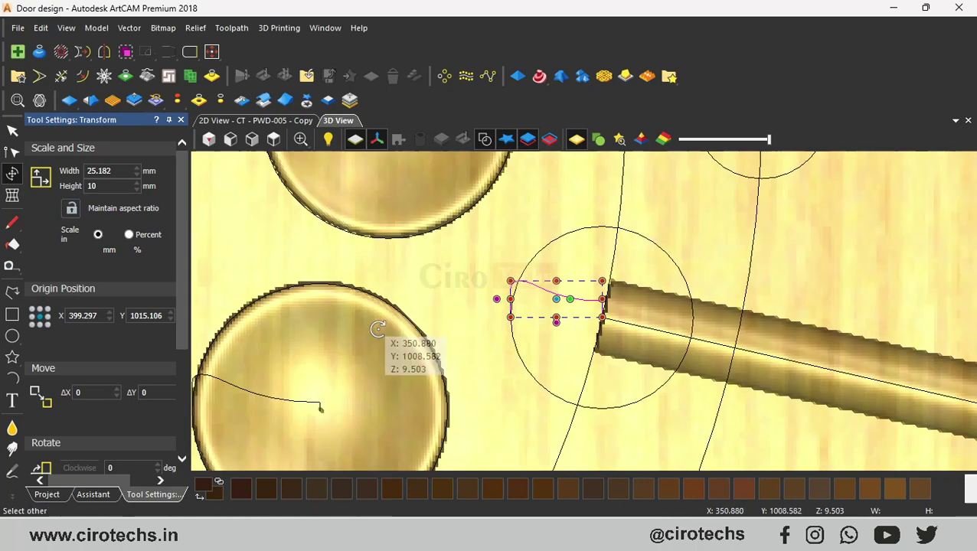
key("Escape")
Step: Compare the size of the neighbouring large bowl's profile with that of the resized copy
left_click(317, 406)
left_click(311, 404)
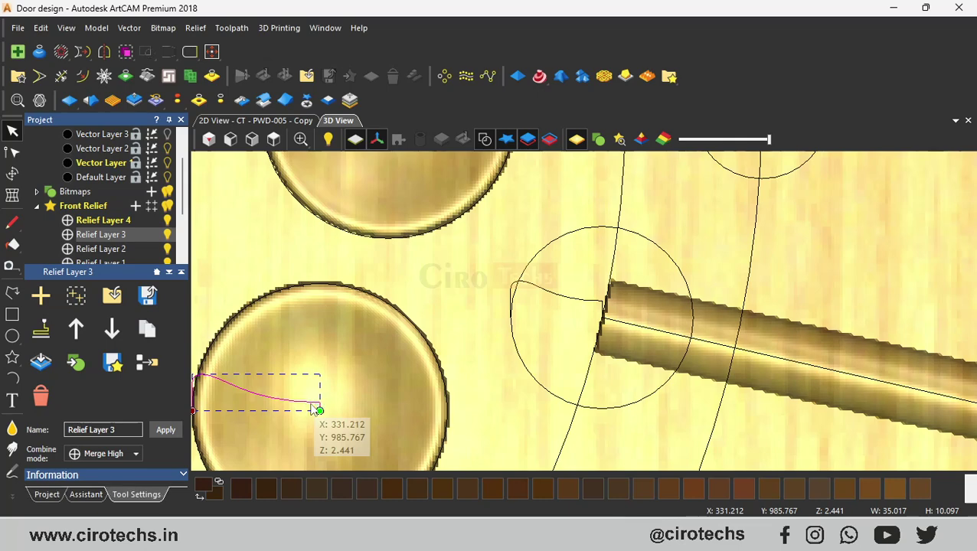
key("Escape")
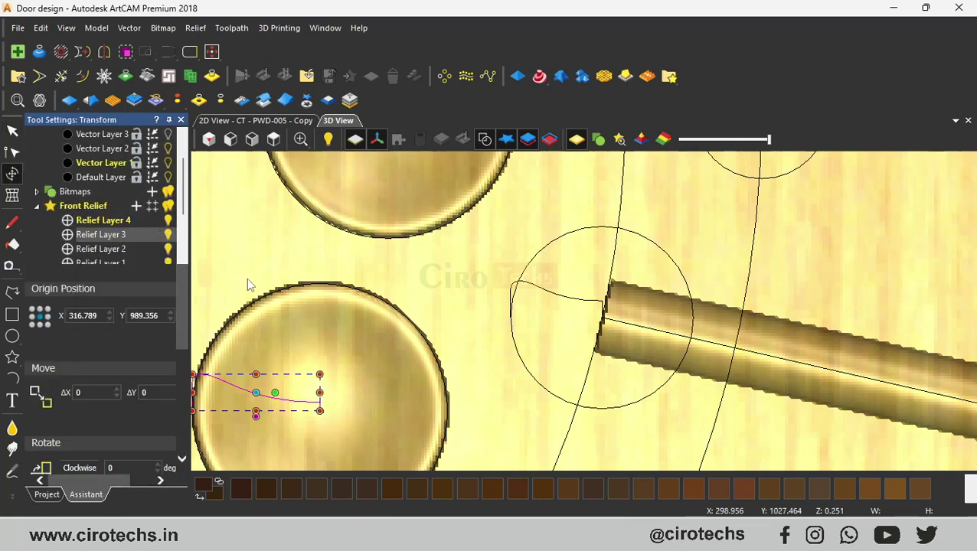
scroll(587, 310, "down", 3)
left_click(586, 304)
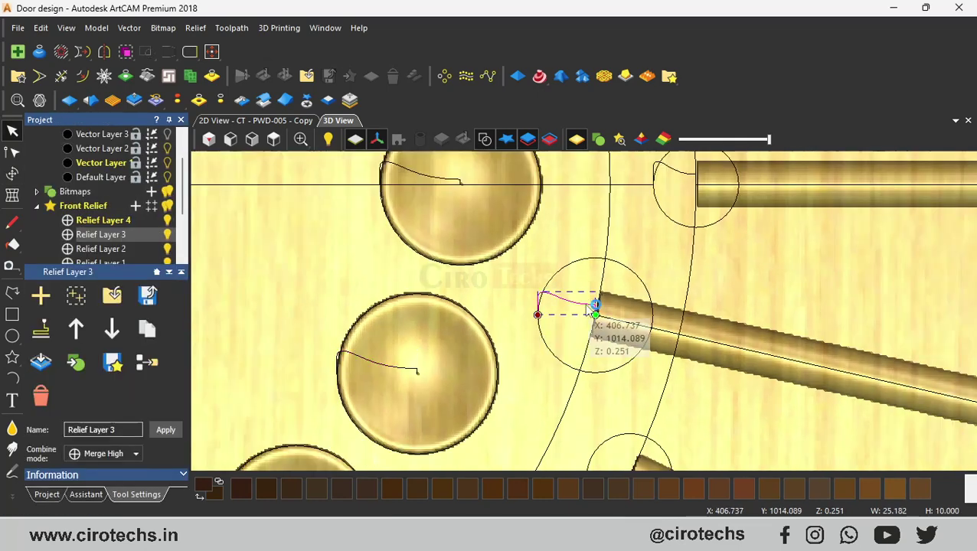
key("Escape")
Step: Set the height of the profile in the horizontal bar's small circle to 10 mm
middle_click_drag(582, 320, 647, 222)
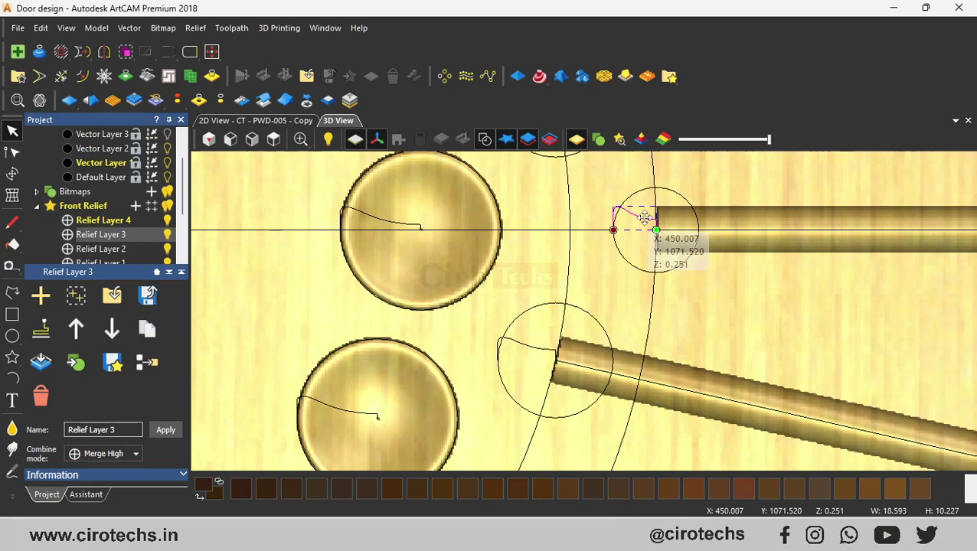
left_click(645, 219)
double_click(119, 189)
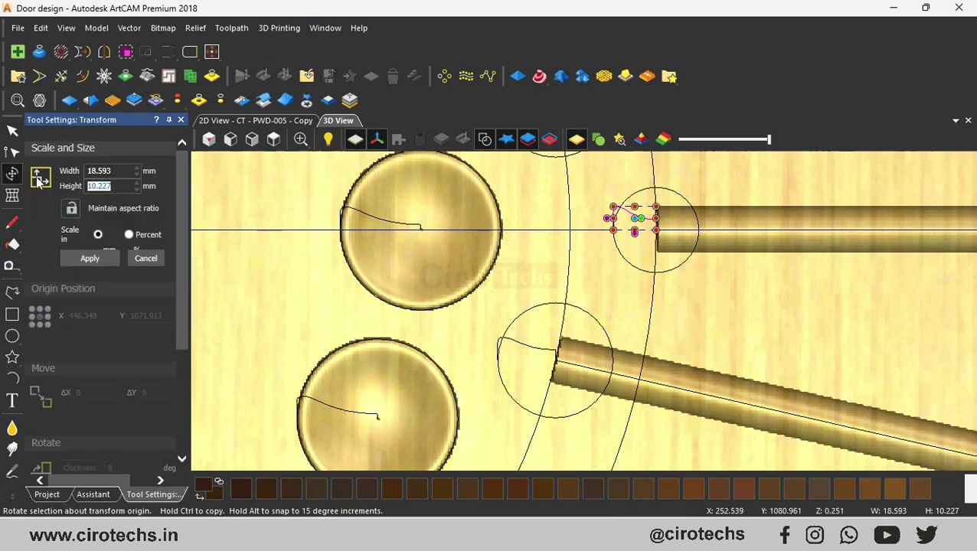
type("10")
left_click(82, 261)
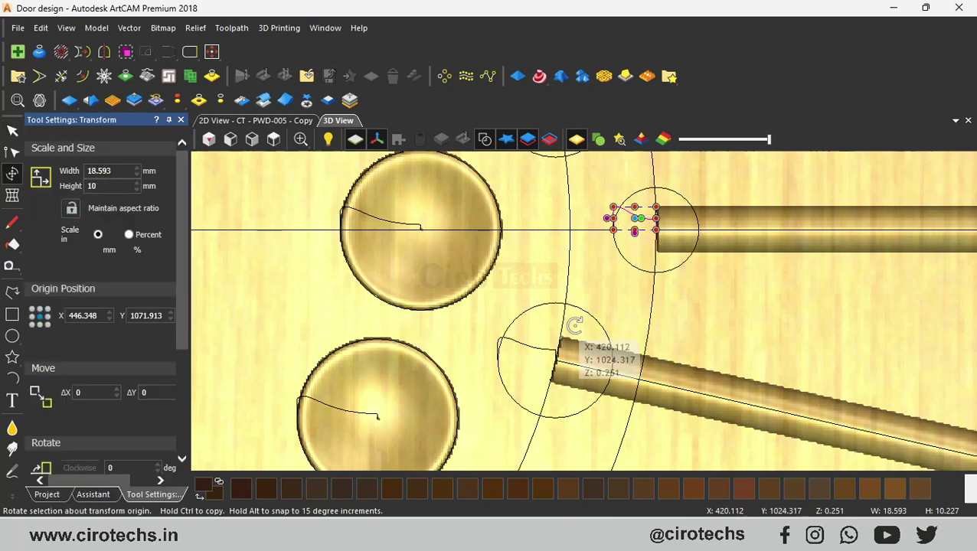
Step: Check how both resized profiles fit their circles' edges and centres
left_click(646, 220)
scroll(647, 225, "up", 5)
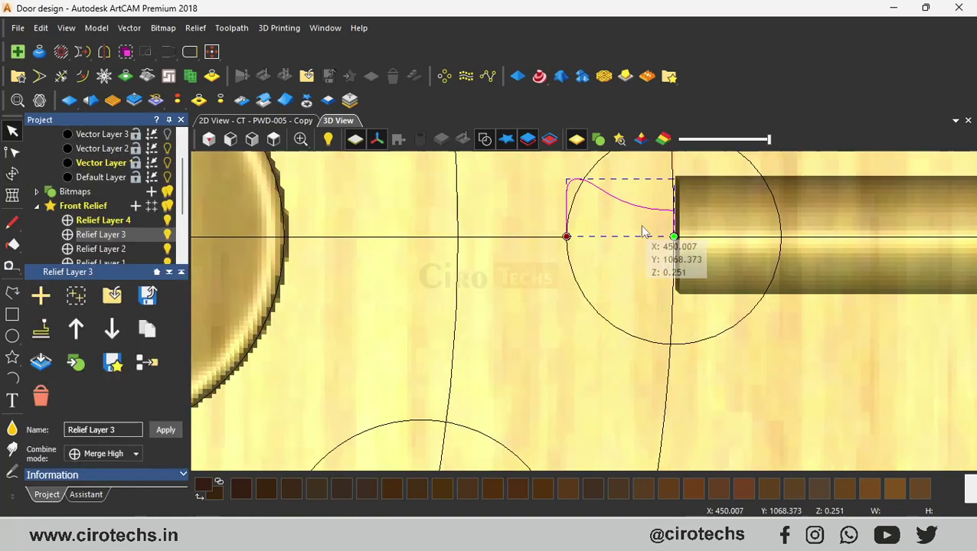
scroll(612, 243, "down", 6)
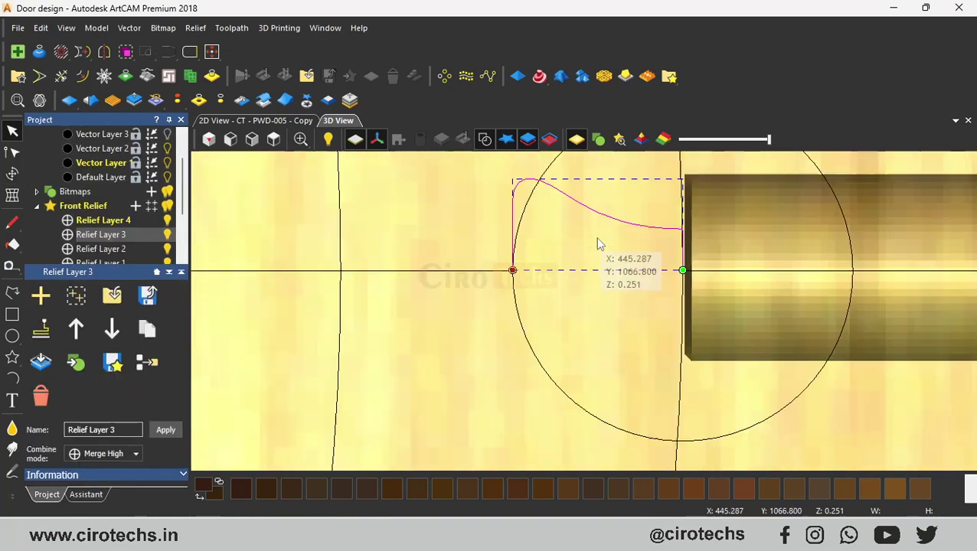
scroll(494, 387, "up", 5)
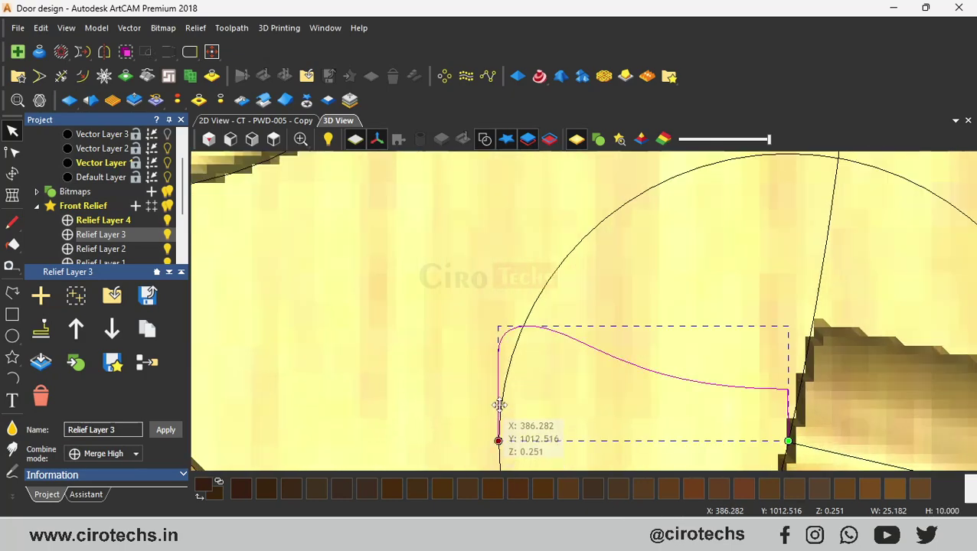
scroll(825, 403, "up", 2)
scroll(724, 349, "down", 4)
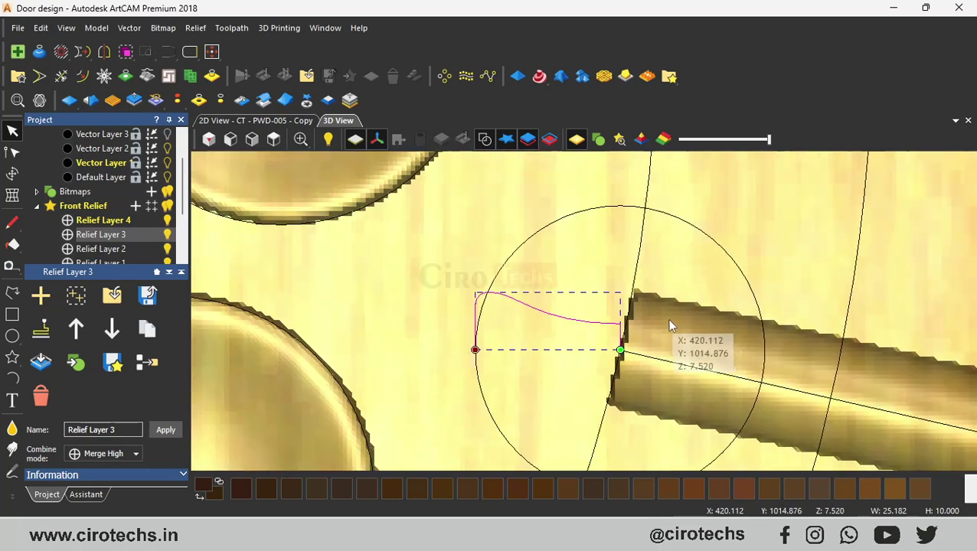
Step: Lower the centre-end node of the profile in the large bar-end circle just below the horizontal bar
scroll(606, 322, "up", 1)
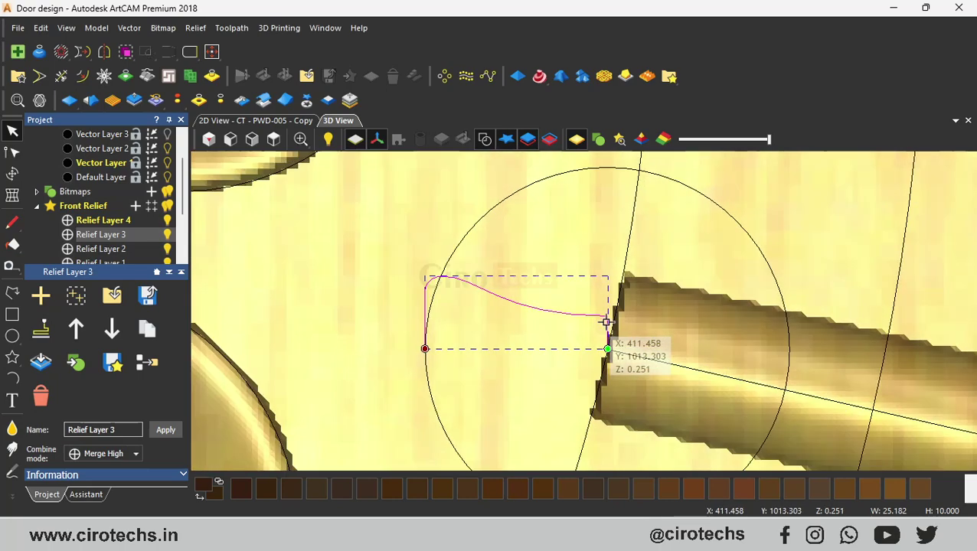
left_click(606, 323)
scroll(607, 320, "up", 2)
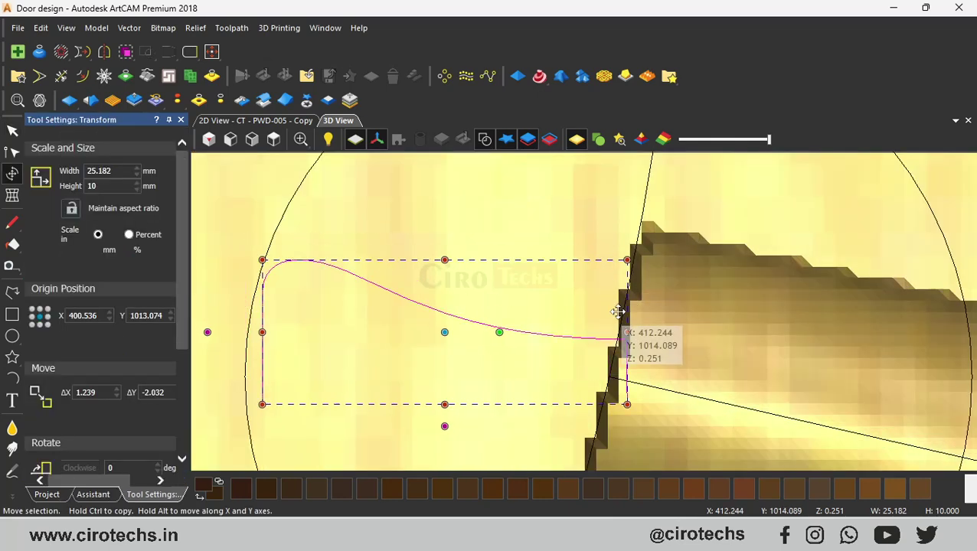
key("Escape")
key("n")
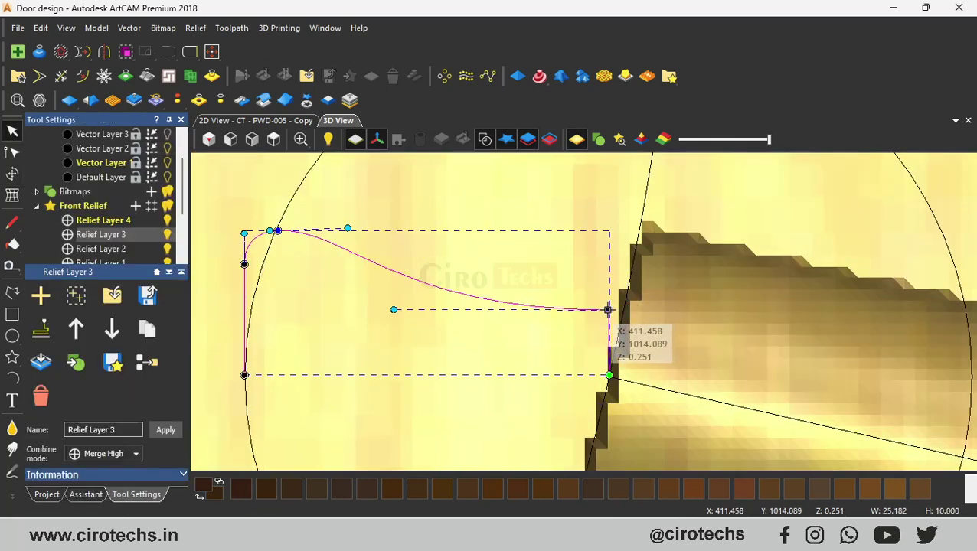
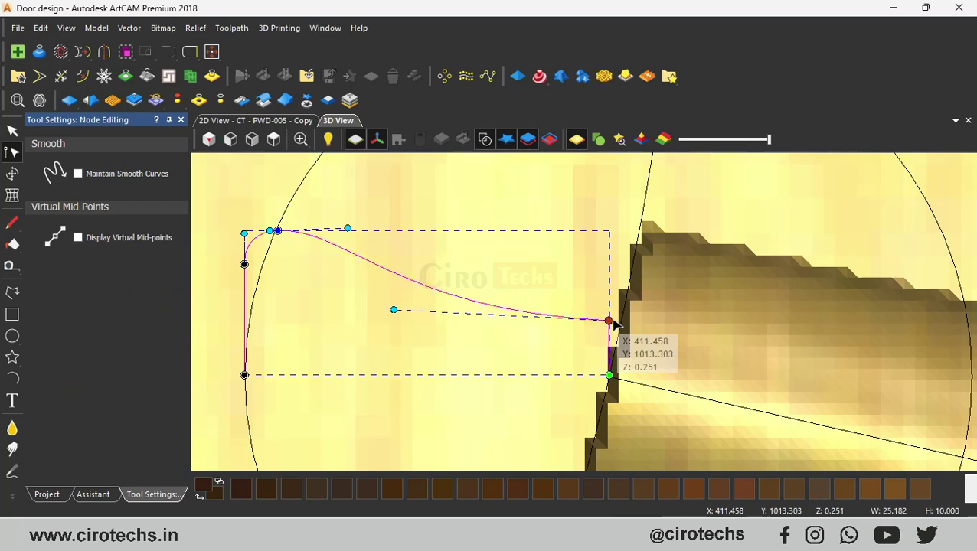
key("Escape")
scroll(611, 320, "down", 7)
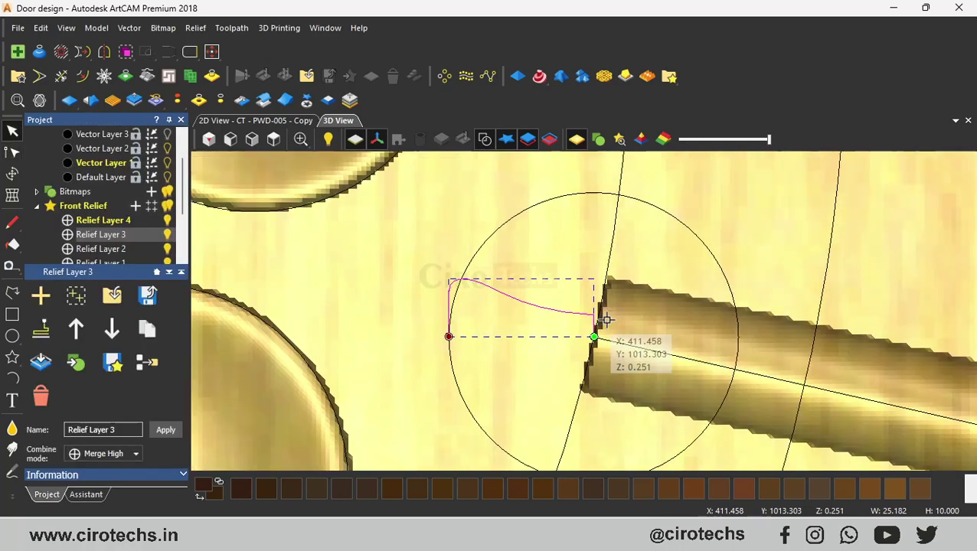
Step: Copy that profile into the three large bar-end circles above the horizontal bar, ending each copy at its circle's centre
scroll(586, 324, "down", 5)
scroll(585, 324, "up", 3)
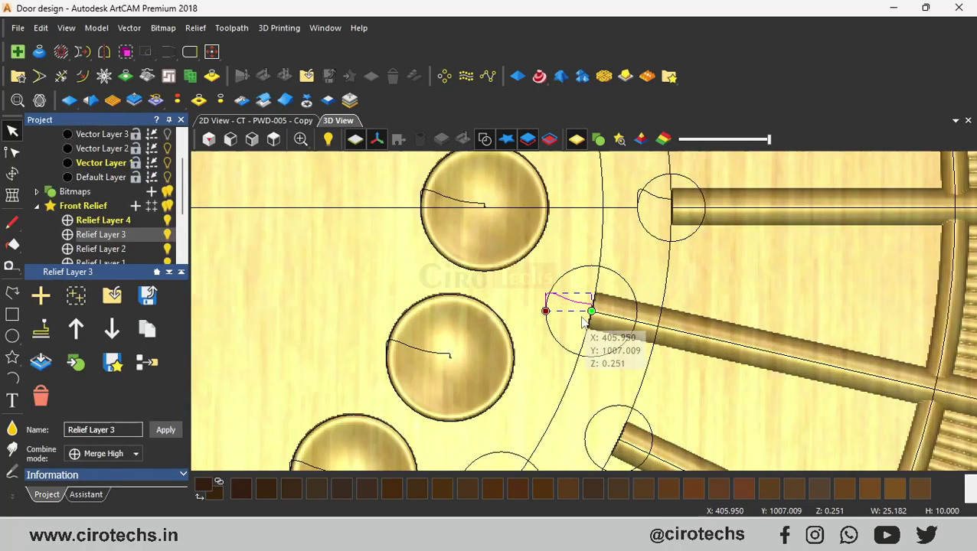
scroll(583, 323, "down", 5)
scroll(479, 184, "down", 2)
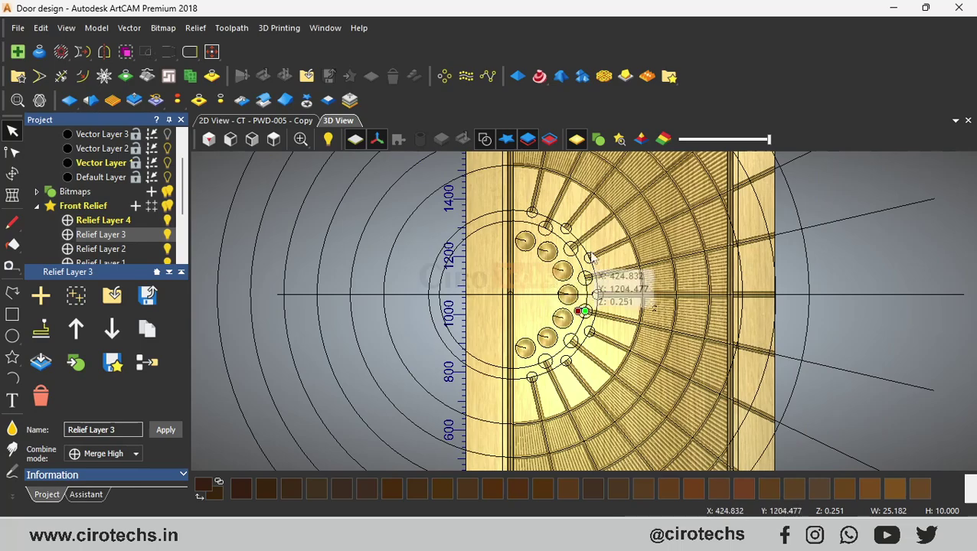
scroll(571, 238, "up", 4)
scroll(589, 414, "up", 4)
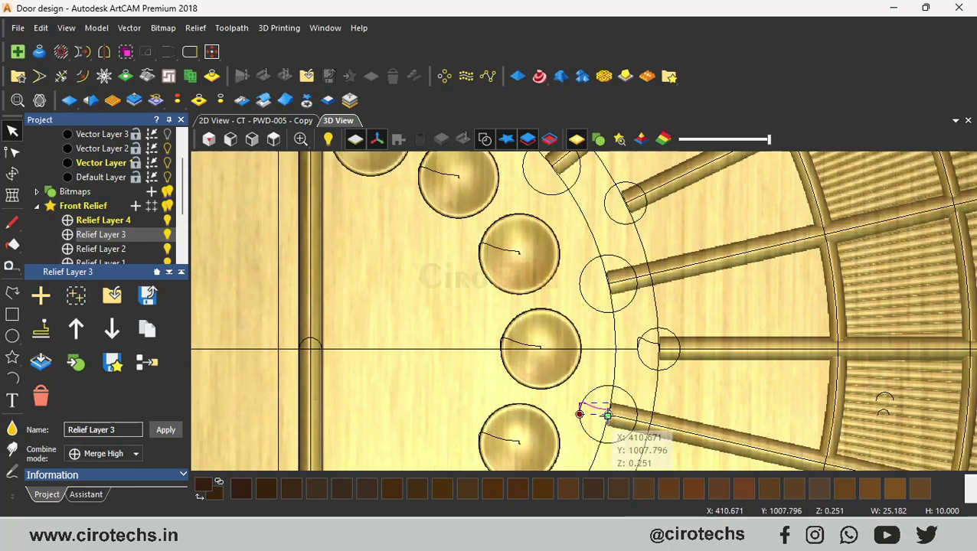
left_click_drag(606, 414, 553, 169)
scroll(558, 231, "down", 3)
scroll(491, 167, "up", 3)
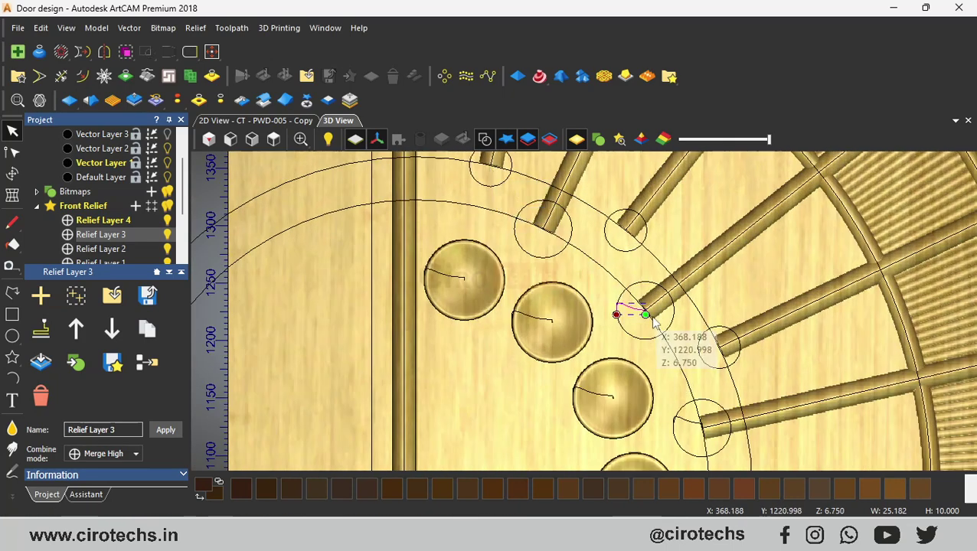
left_click_drag(646, 315, 544, 229)
Step: Copy the same profile into the remaining two large bar-end circles below the horizontal bar, aligned to their centres
scroll(556, 262, "down", 5)
scroll(609, 389, "up", 4)
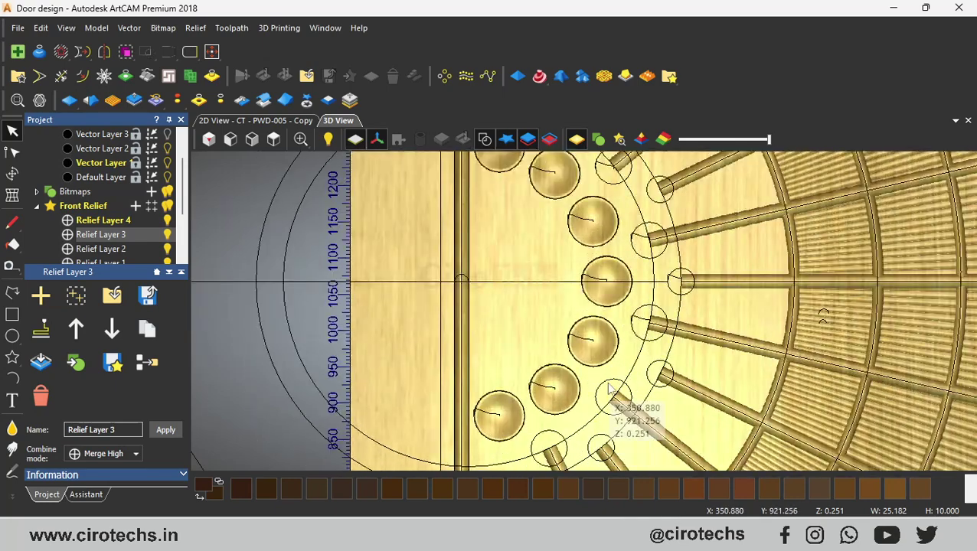
scroll(657, 322, "up", 2)
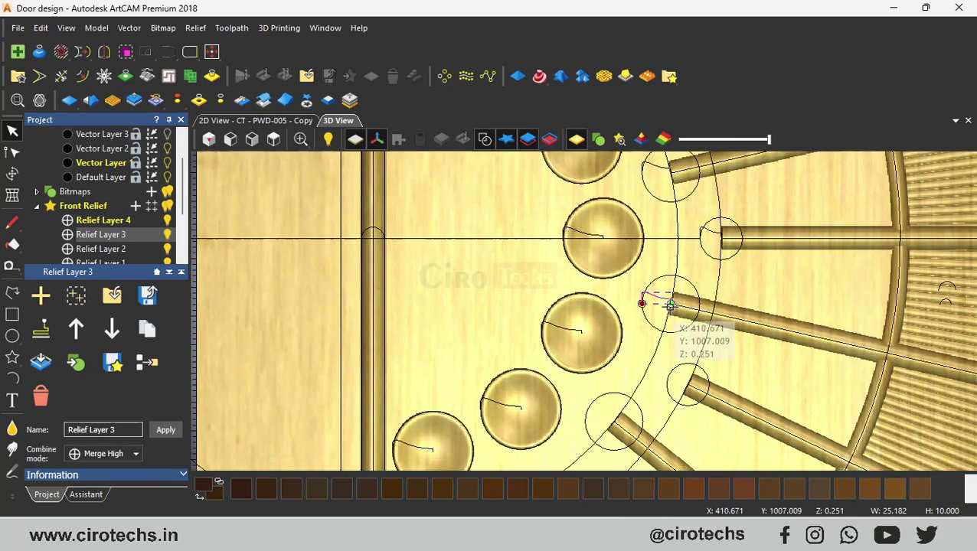
left_click_drag(670, 304, 613, 422)
scroll(613, 422, "down", 3)
scroll(616, 314, "up", 4)
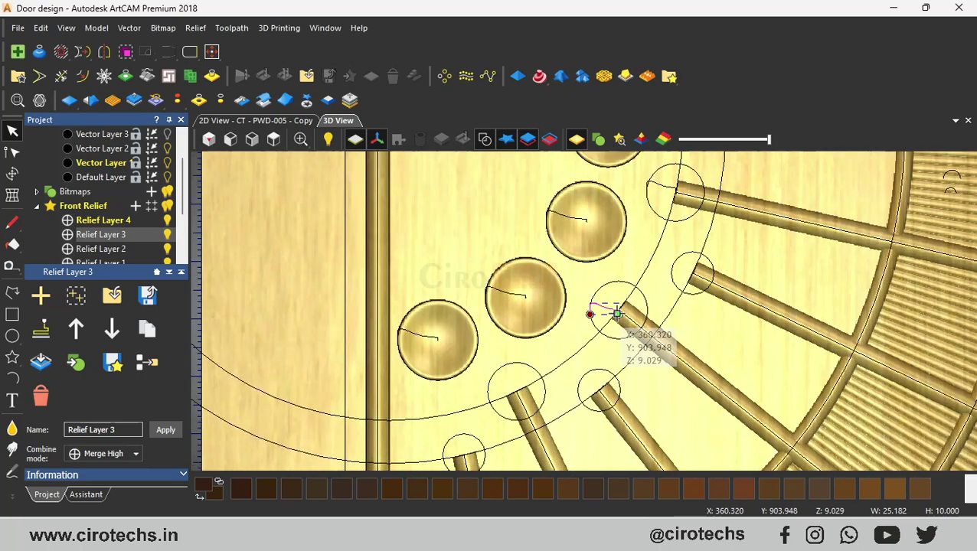
left_click_drag(617, 313, 517, 392)
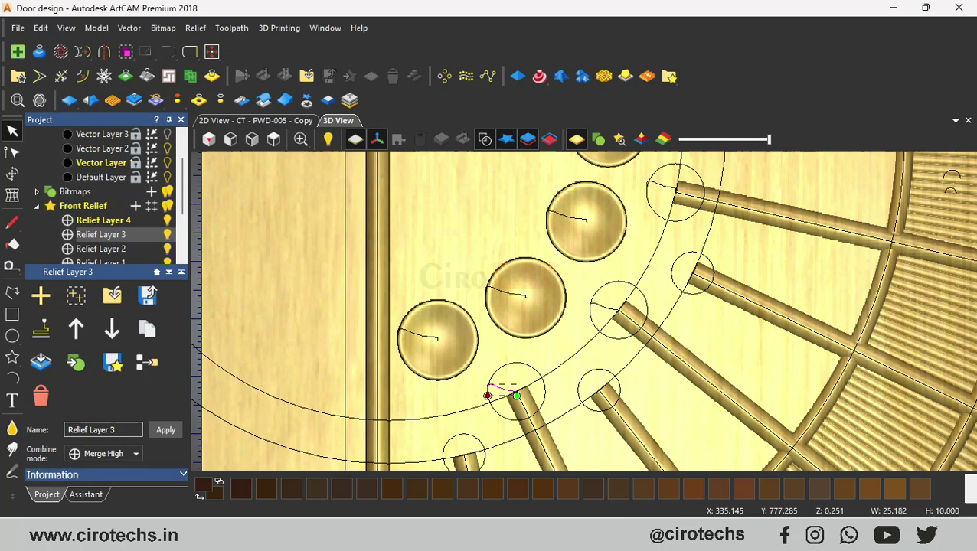
scroll(617, 349, "down", 4)
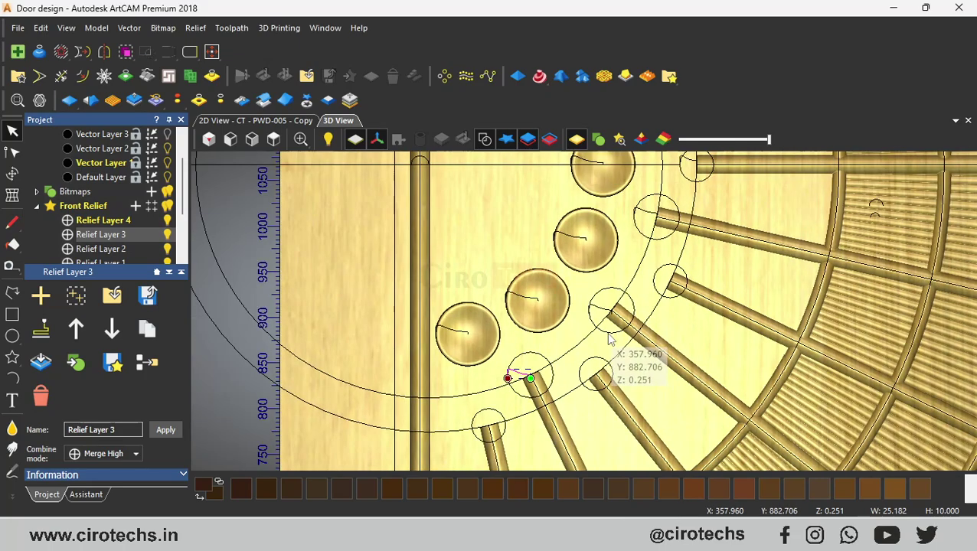
Step: Copy the profile in the horizontal bar's small circle into the next two small bar-end circles above it
scroll(589, 360, "up", 3)
scroll(613, 249, "down", 2)
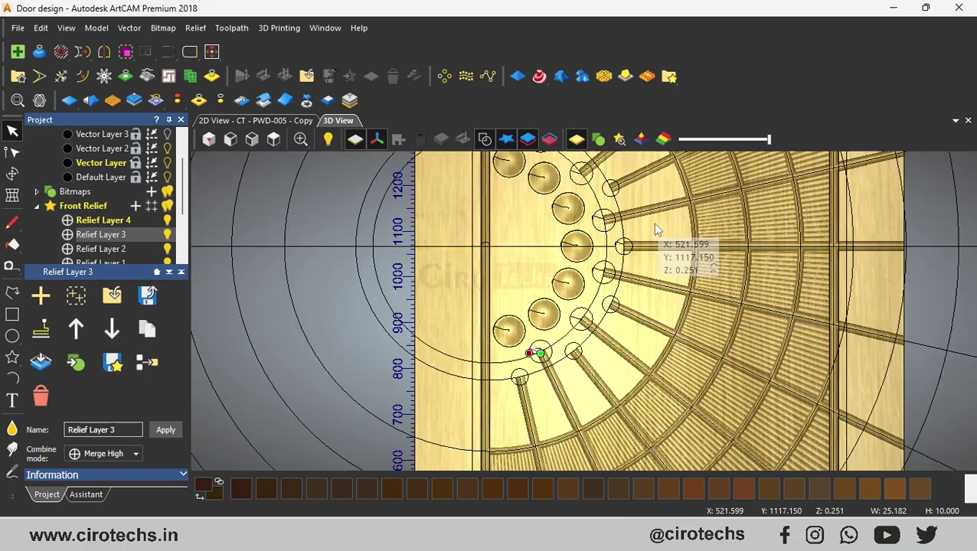
scroll(586, 253, "up", 5)
scroll(609, 305, "down", 3)
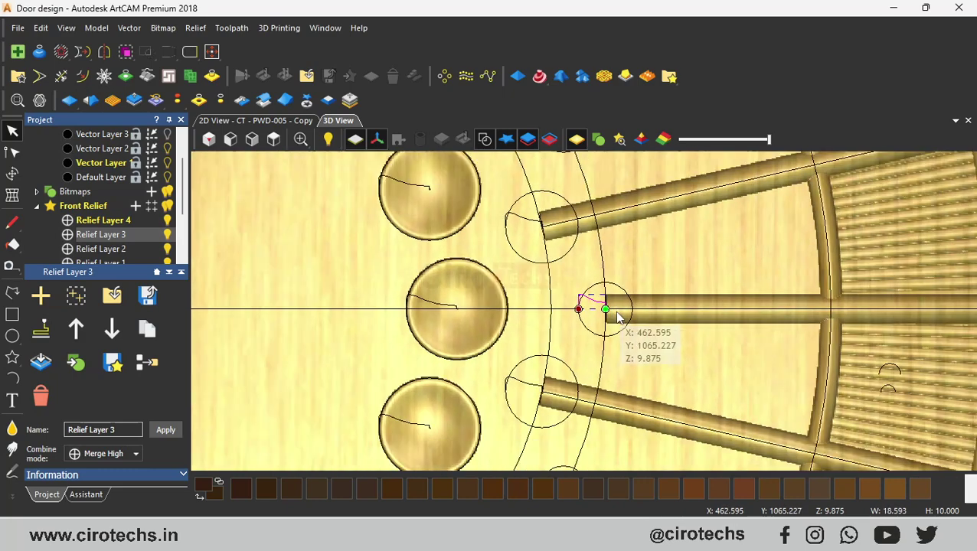
scroll(605, 308, "up", 2)
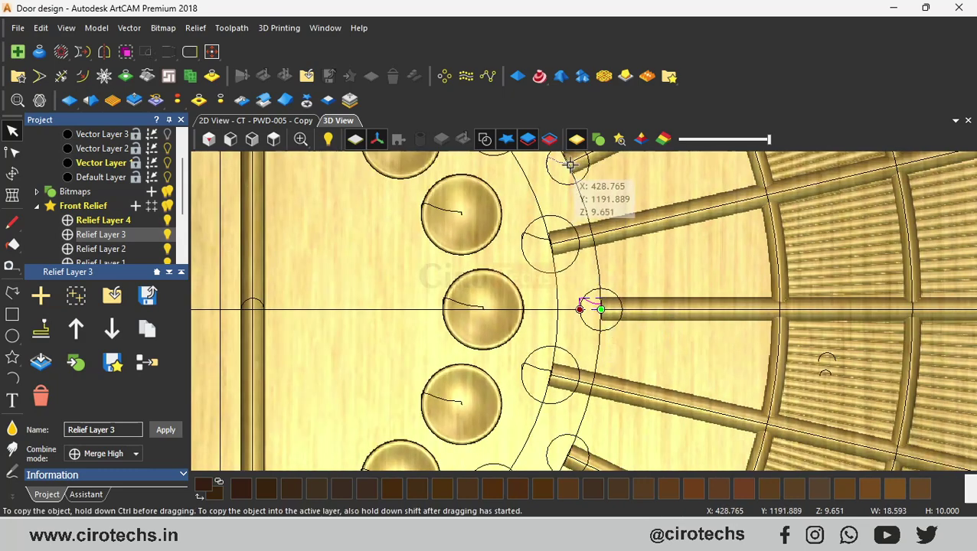
scroll(578, 240, "down", 3)
scroll(617, 309, "up", 3)
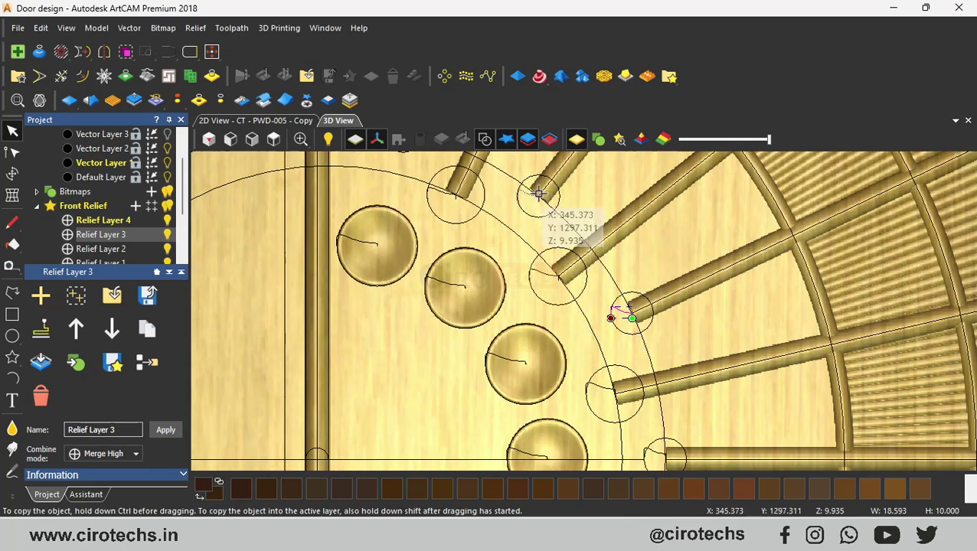
scroll(551, 230, "down", 3)
scroll(601, 306, "up", 3)
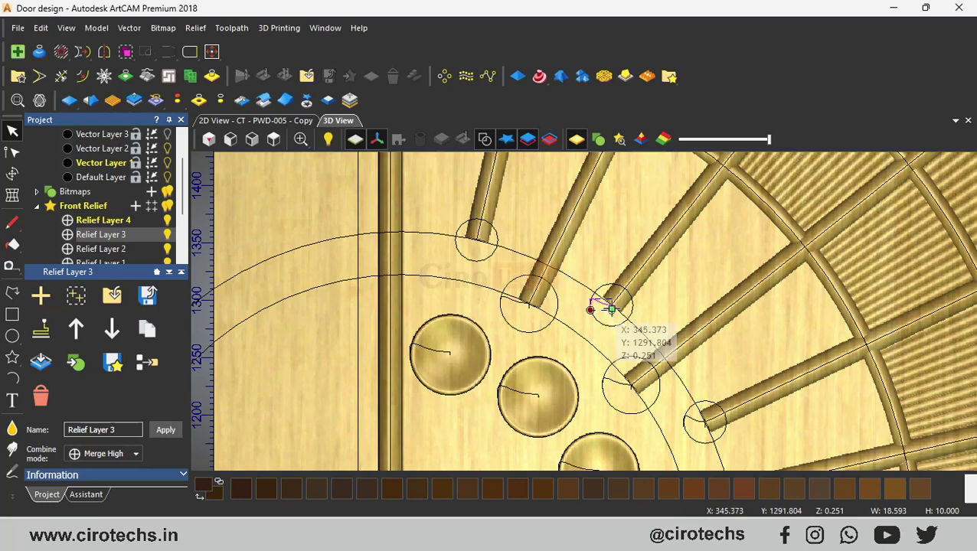
Step: Align the second small circle's copy to the circle's edge and centre, and copy it into the uppermost small bar-end circle
scroll(613, 310, "up", 2)
left_click_drag(605, 313, 605, 298)
scroll(550, 317, "up", 2)
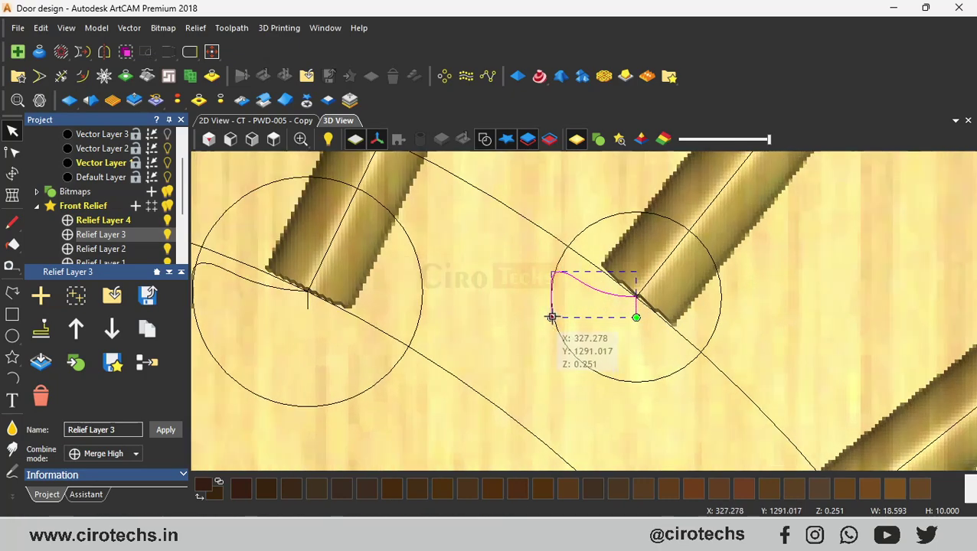
left_click_drag(552, 316, 552, 297)
scroll(553, 297, "down", 5)
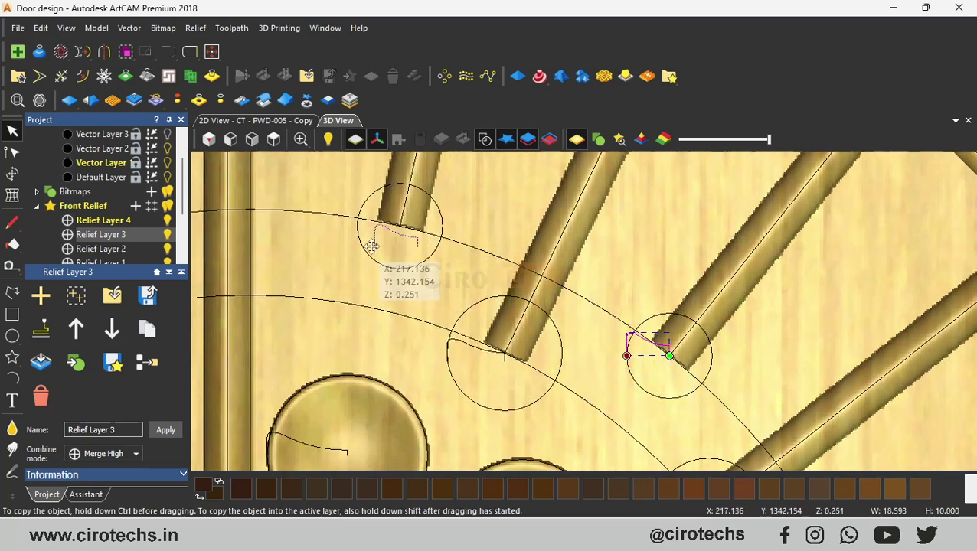
scroll(448, 253, "down", 5)
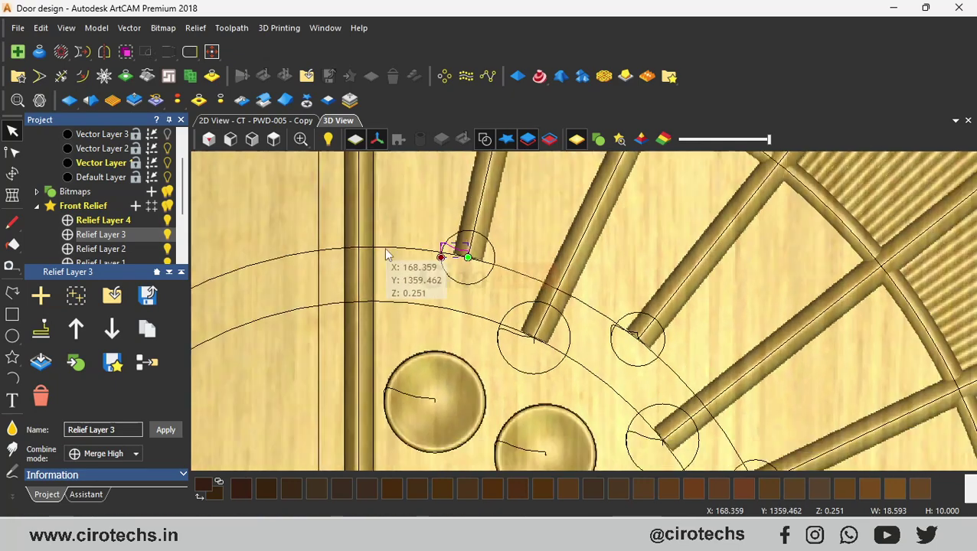
Step: Reposition the profile in the first small circle above the horizontal bar so its base spans from the circle's edge to its centre
scroll(651, 391, "up", 6)
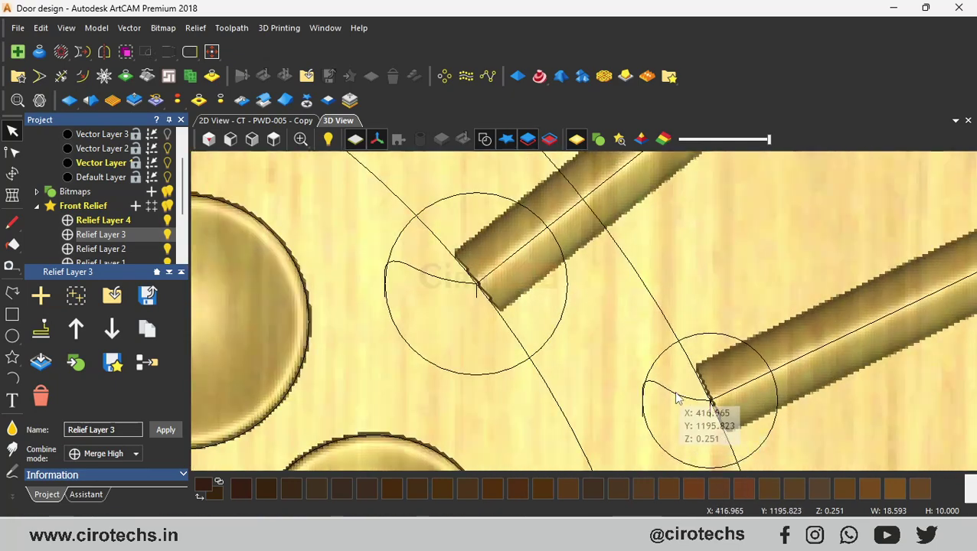
scroll(670, 417, "up", 3)
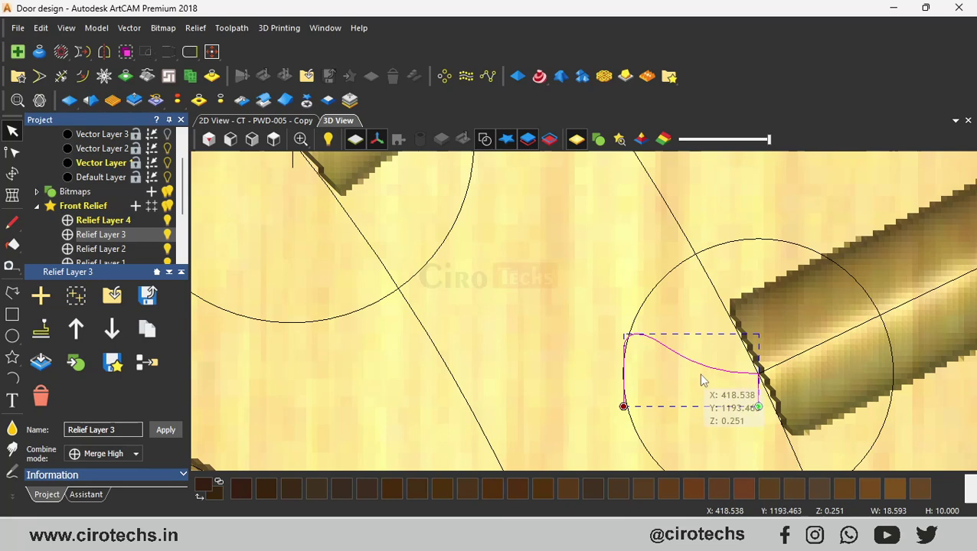
left_click_drag(712, 366, 692, 290)
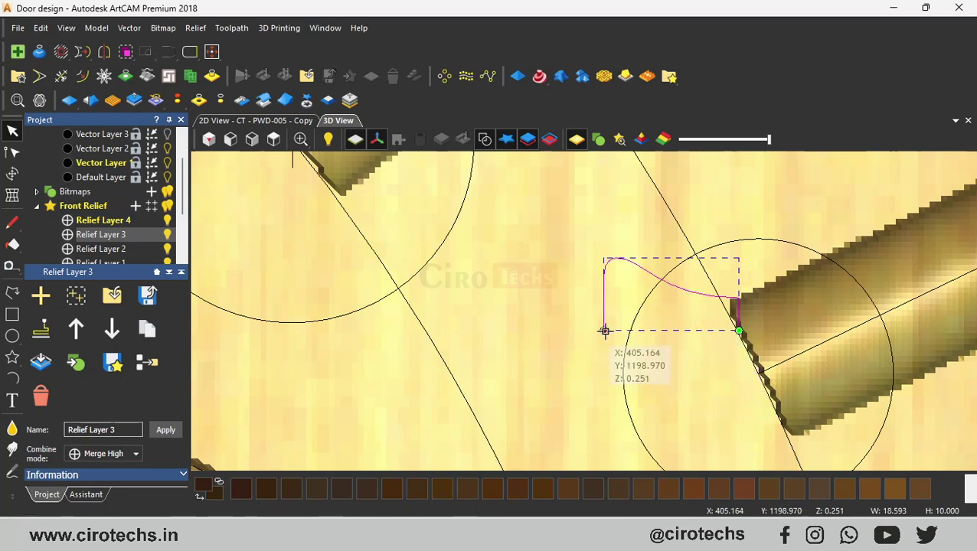
left_click_drag(604, 331, 623, 376)
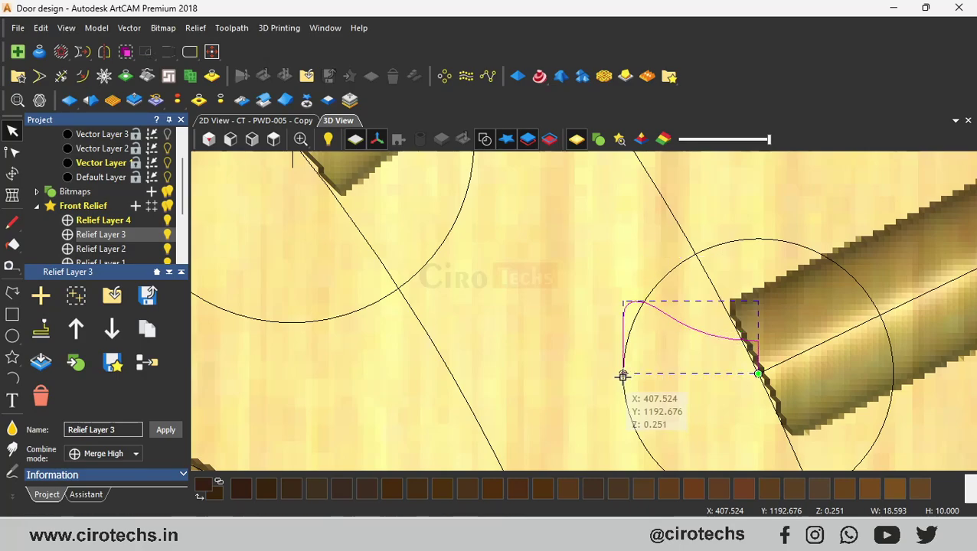
Step: Copy the horizontal bar's small-circle profile into the first small bar-end circle below it, with its base starting on the circle's edge
scroll(622, 375, "down", 6)
scroll(617, 423, "up", 4)
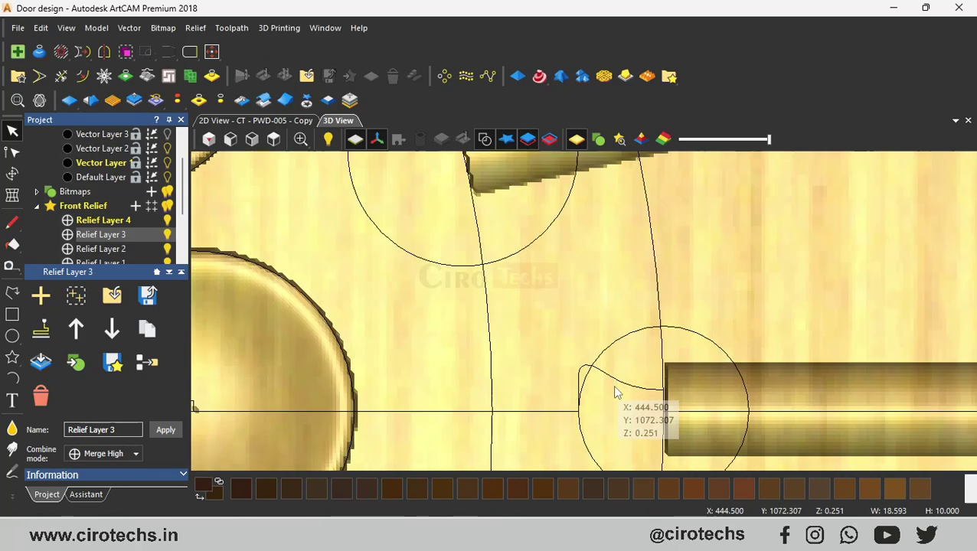
scroll(589, 388, "down", 5)
scroll(576, 423, "up", 3)
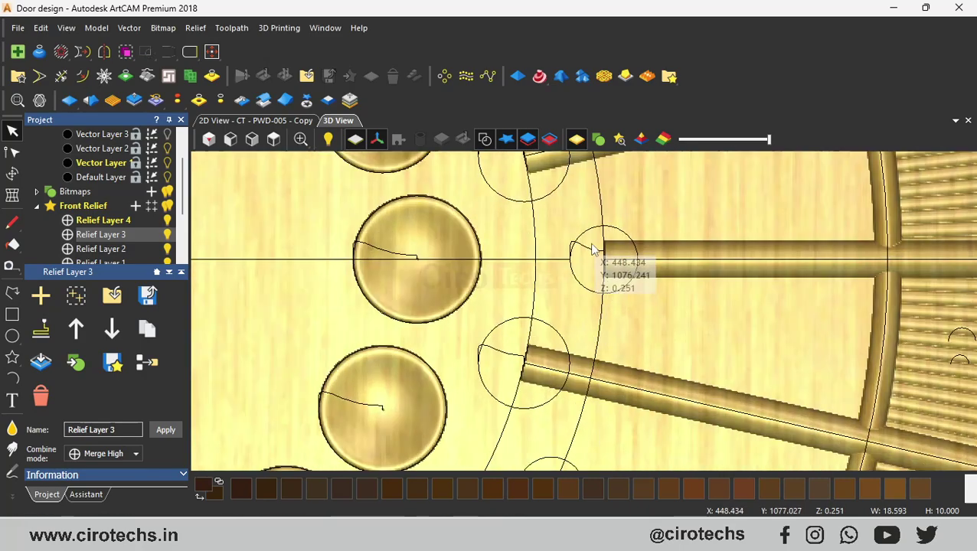
scroll(591, 245, "down", 2)
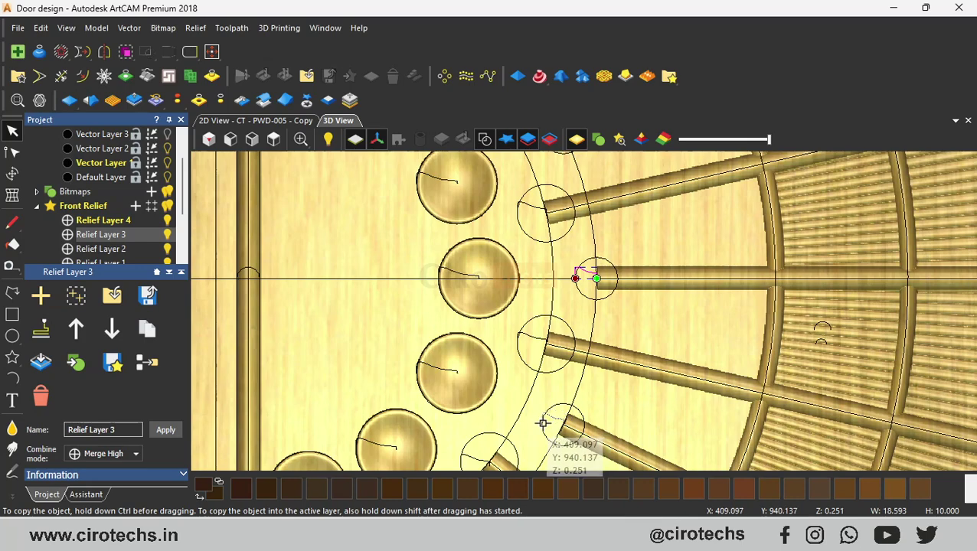
left_click_drag(542, 424, 546, 422)
scroll(552, 422, "up", 3)
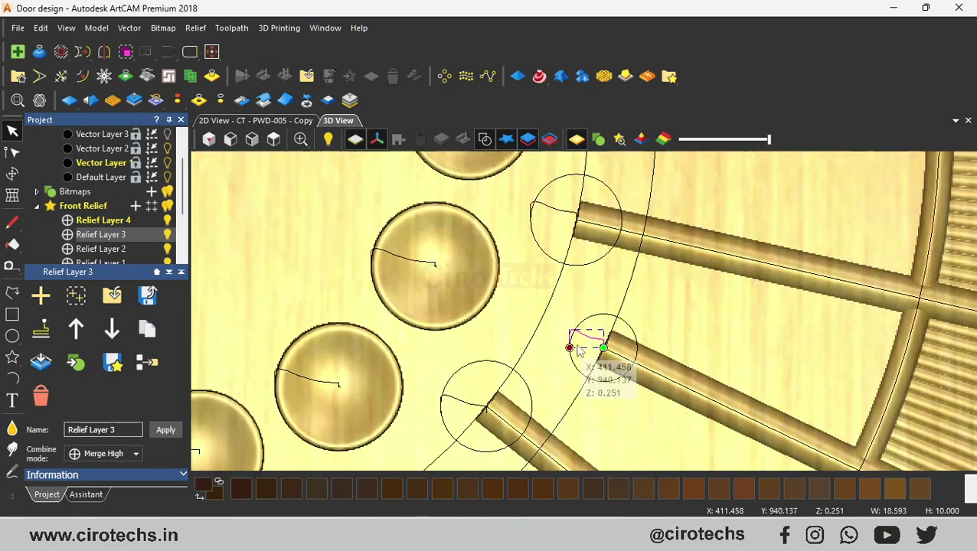
Step: Copy the small profile into the remaining two small bar-end circles below, aligned to each circle's edge and centre
scroll(569, 346, "down", 2)
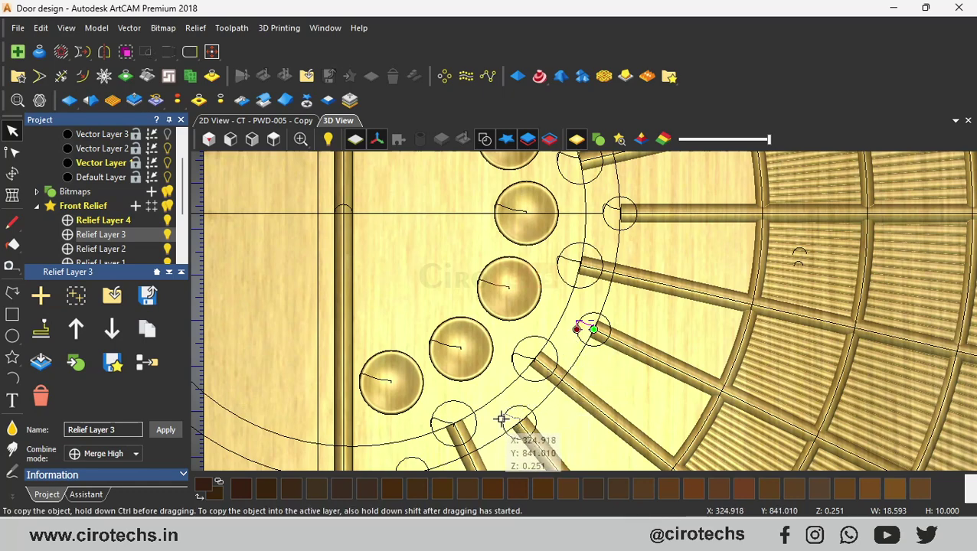
scroll(513, 425, "up", 3)
scroll(534, 393, "down", 1)
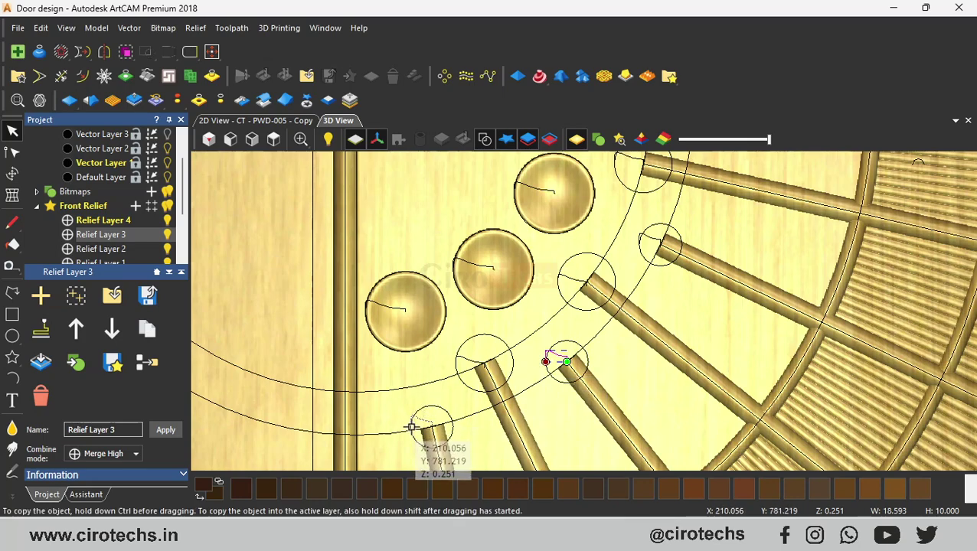
left_click_drag(411, 428, 413, 425)
scroll(425, 421, "up", 2)
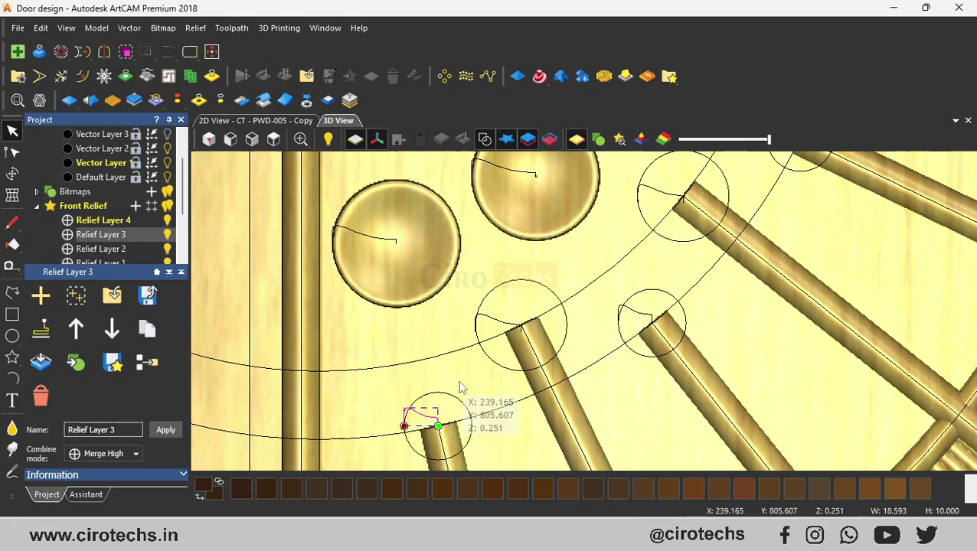
Step: Save the door design file
key("ctrl+s")
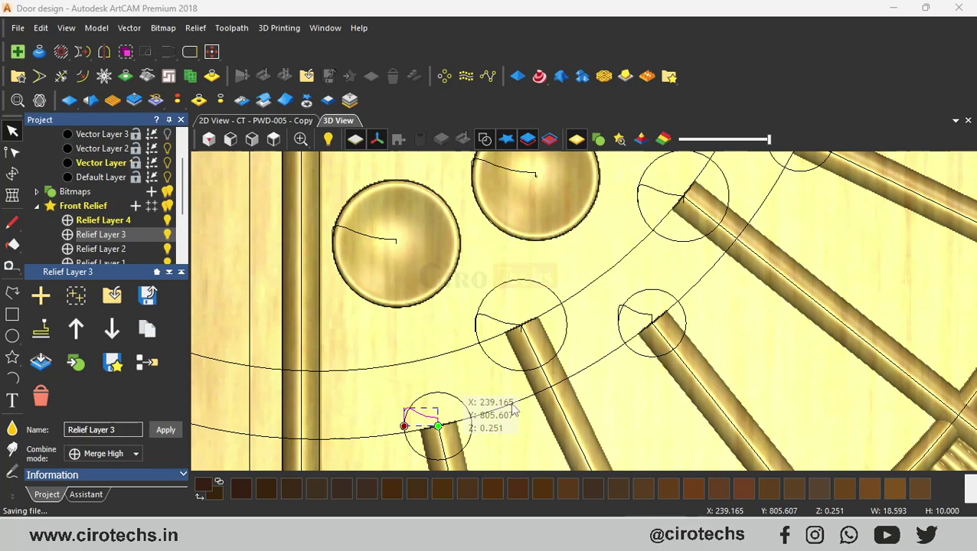
scroll(498, 383, "down", 5)
scroll(625, 227, "up", 2)
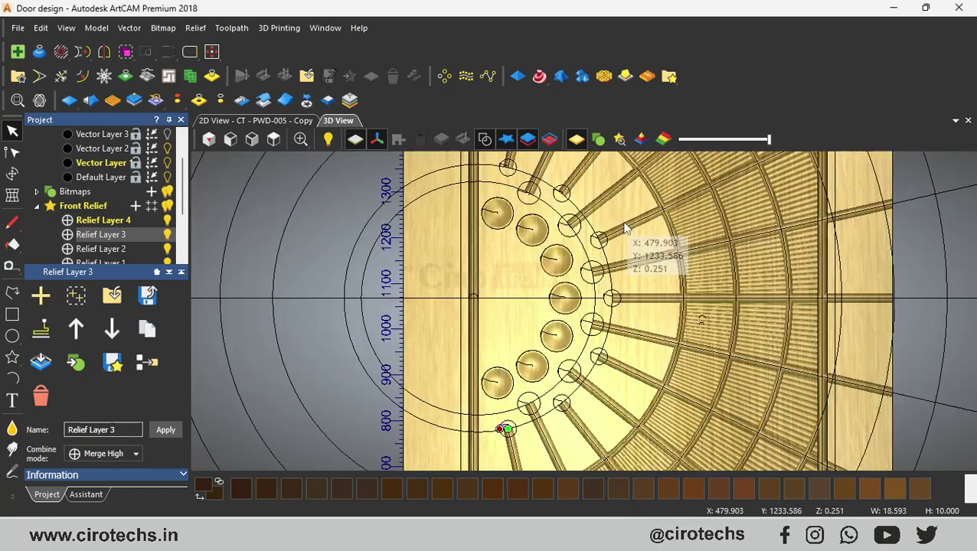
left_click(541, 78)
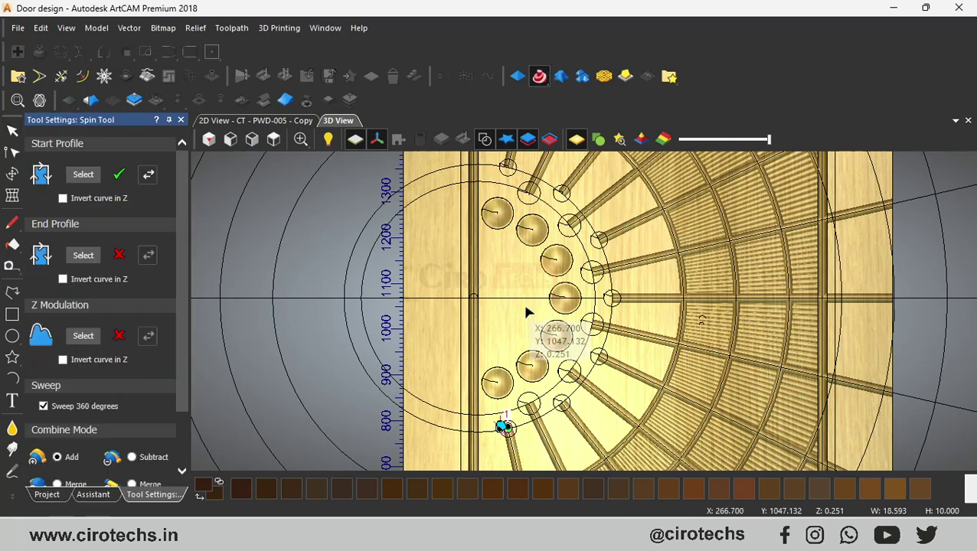
scroll(536, 213, "up", 6)
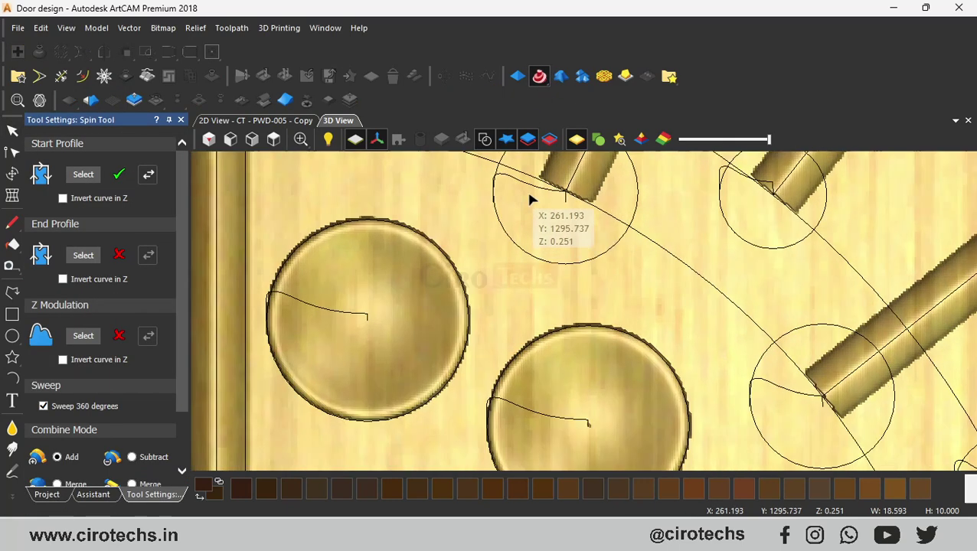
key("Escape")
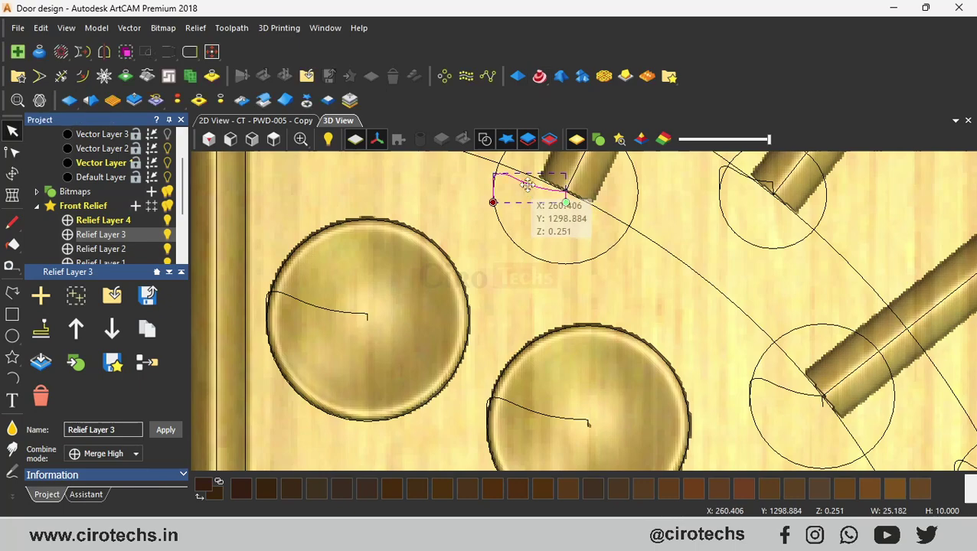
Step: Move the profiles in the two upper larger bar-end circles so each base spans from the circle's edge to its centre
left_click_drag(528, 185, 493, 191)
scroll(560, 205, "down", 2)
scroll(710, 366, "up", 3)
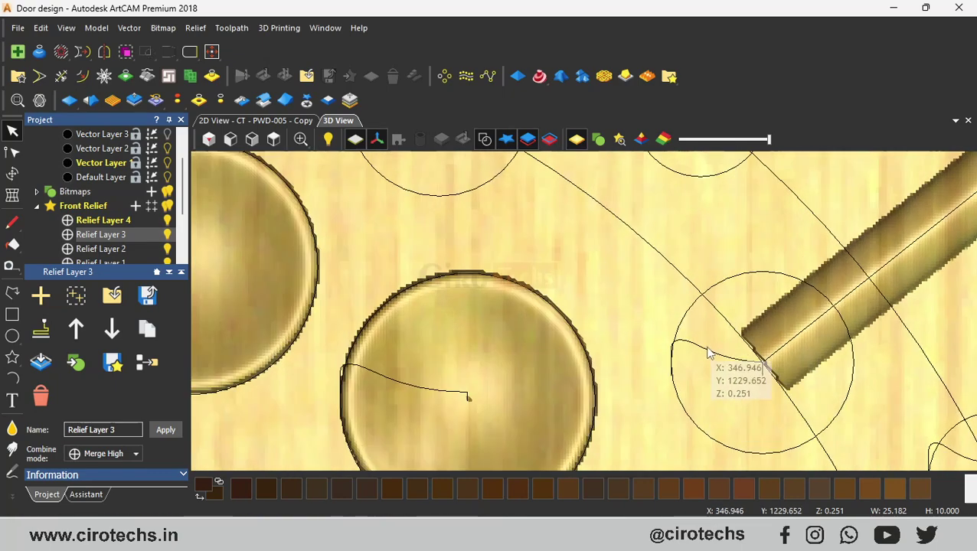
left_click_drag(707, 350, 671, 363)
scroll(637, 327, "down", 4)
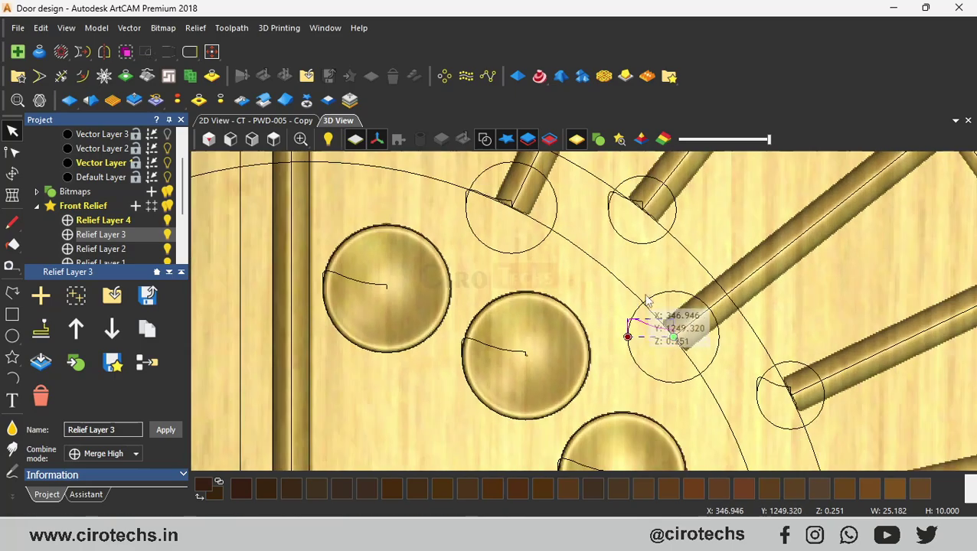
Step: Align the profile in the larger bar-end circle just above the horizontal bar so its base ends at the circle's centre
scroll(582, 367, "up", 5)
scroll(570, 387, "up", 2)
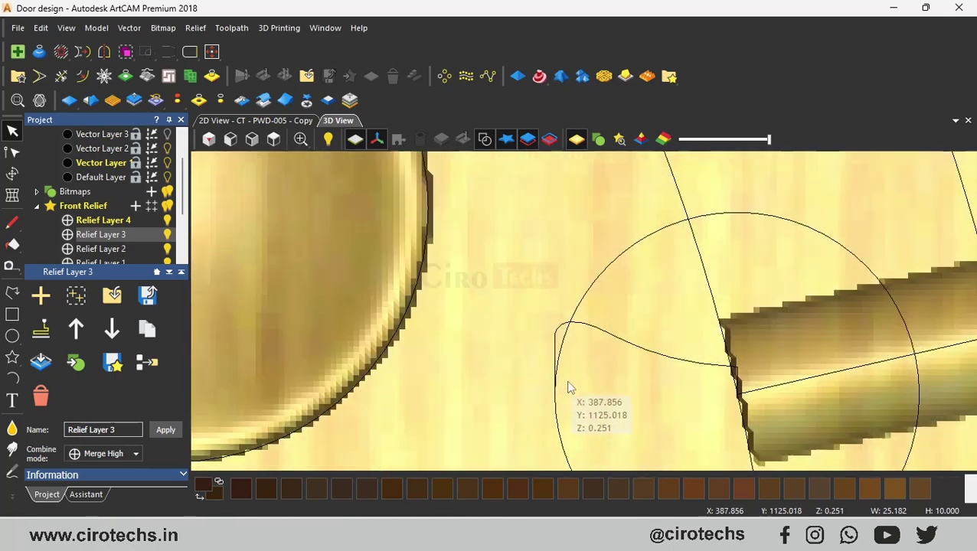
left_click(556, 372)
scroll(578, 306, "down", 5)
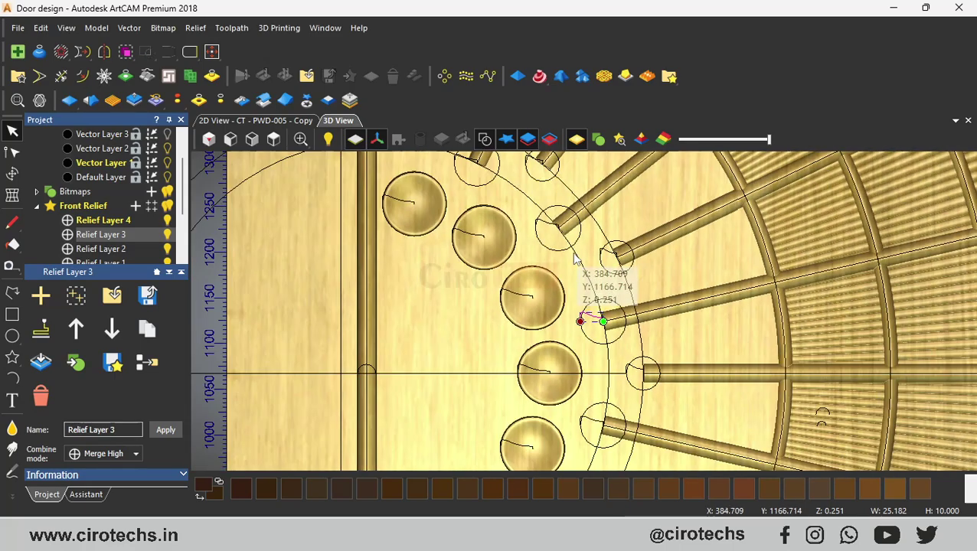
scroll(588, 429, "up", 3)
scroll(590, 458, "down", 4)
Step: Reposition the profiles in the two lowest larger bar-end circles so their bases start on the edge and end at the centre
scroll(570, 321, "up", 6)
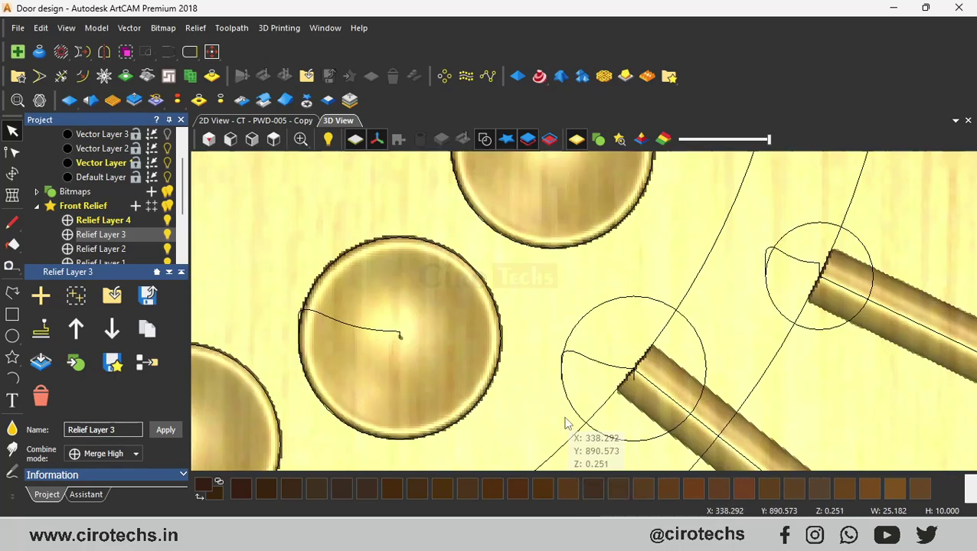
scroll(572, 375, "up", 1)
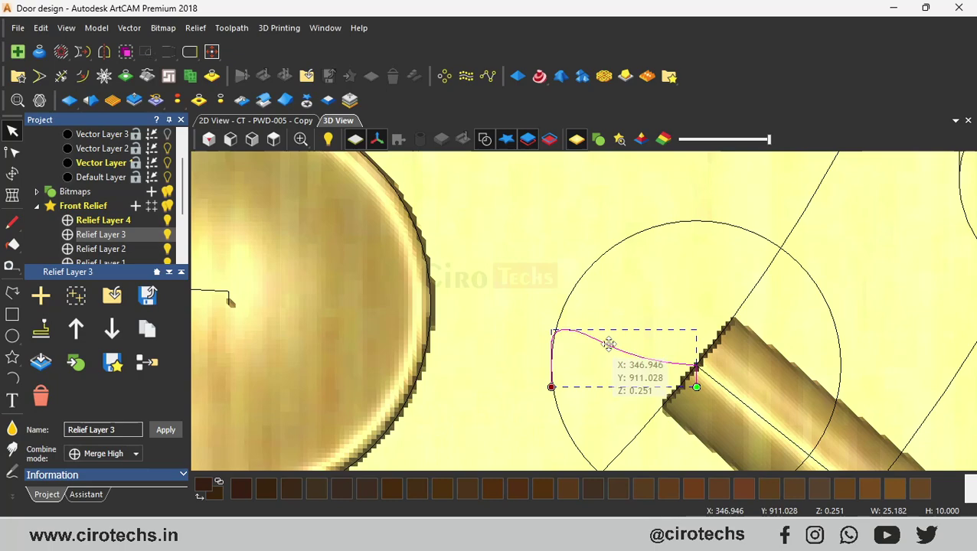
left_click_drag(609, 344, 644, 319)
left_click_drag(587, 363, 550, 366)
scroll(585, 310, "down", 3)
scroll(590, 318, "up", 4)
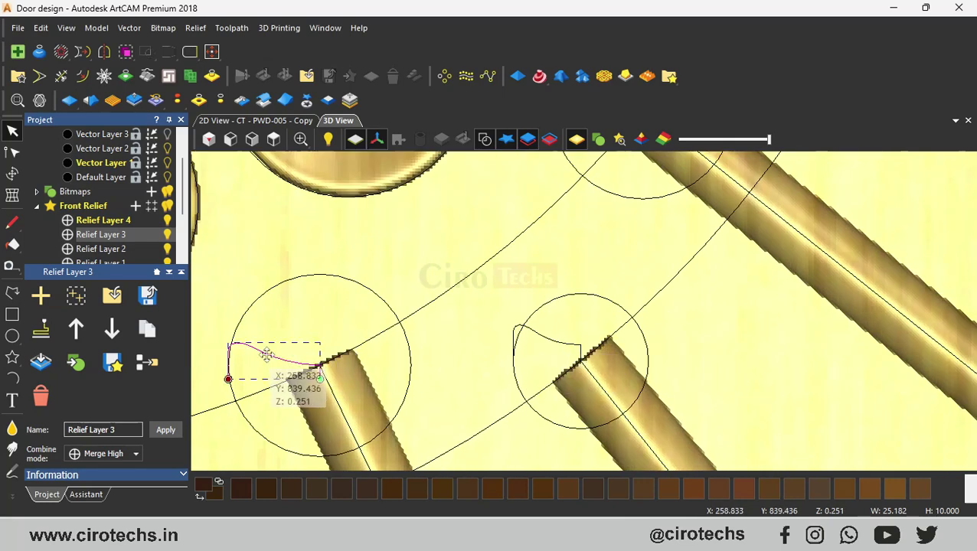
left_click_drag(321, 375, 322, 367)
scroll(367, 349, "down", 4)
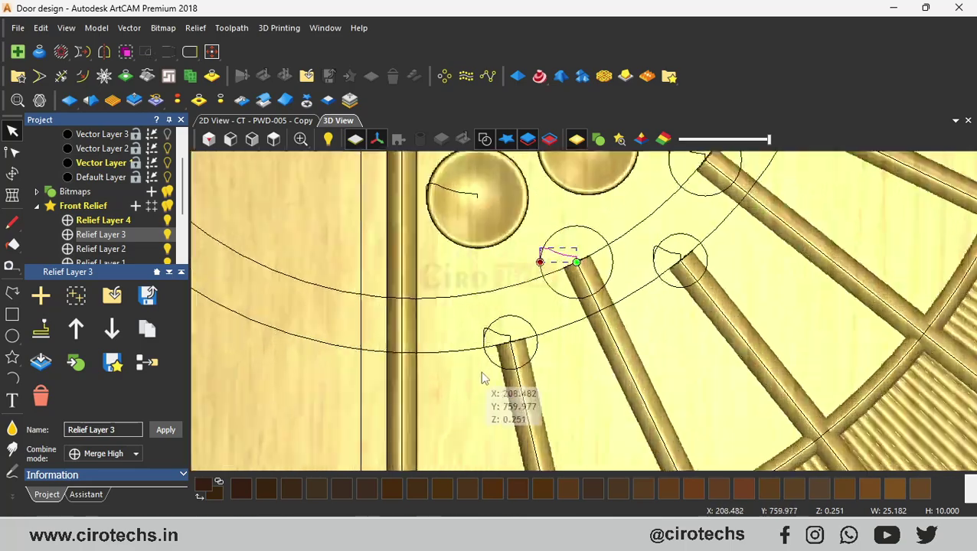
Step: Set up a 360-degree spin of the topmost larger bar-end circle's profile, with its direction reversed and its curve inverted in Z
scroll(501, 344, "up", 2)
scroll(508, 333, "down", 6)
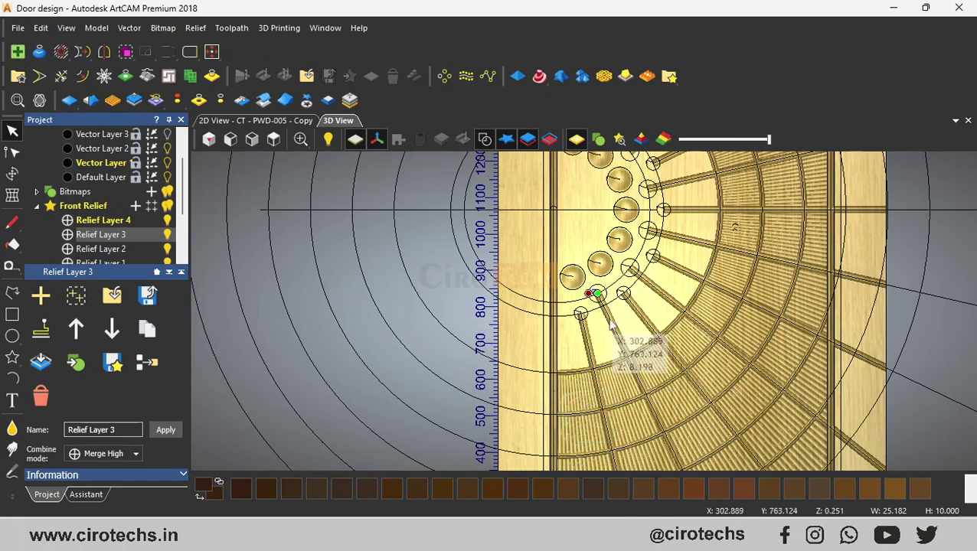
scroll(590, 283, "down", 2)
scroll(563, 230, "up", 7)
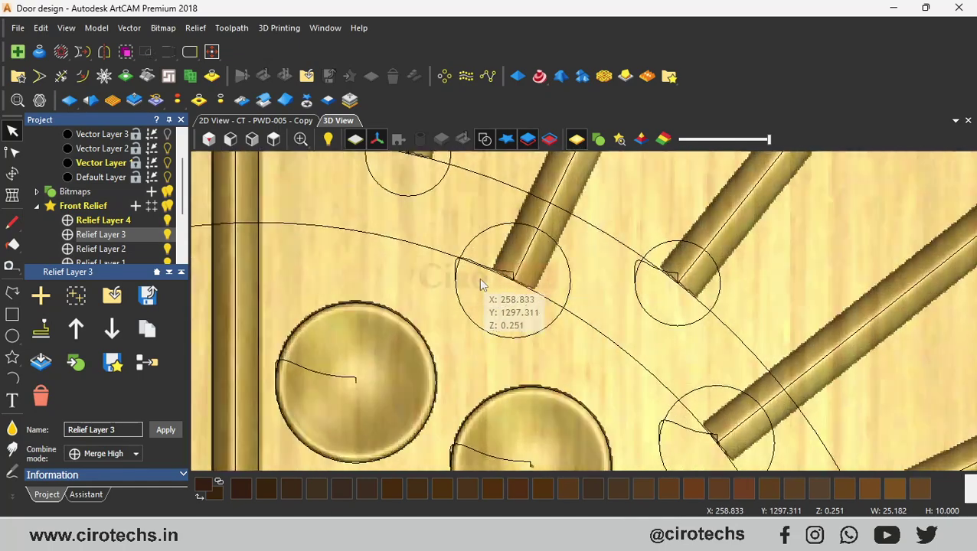
left_click(540, 77)
scroll(460, 264, "up", 2)
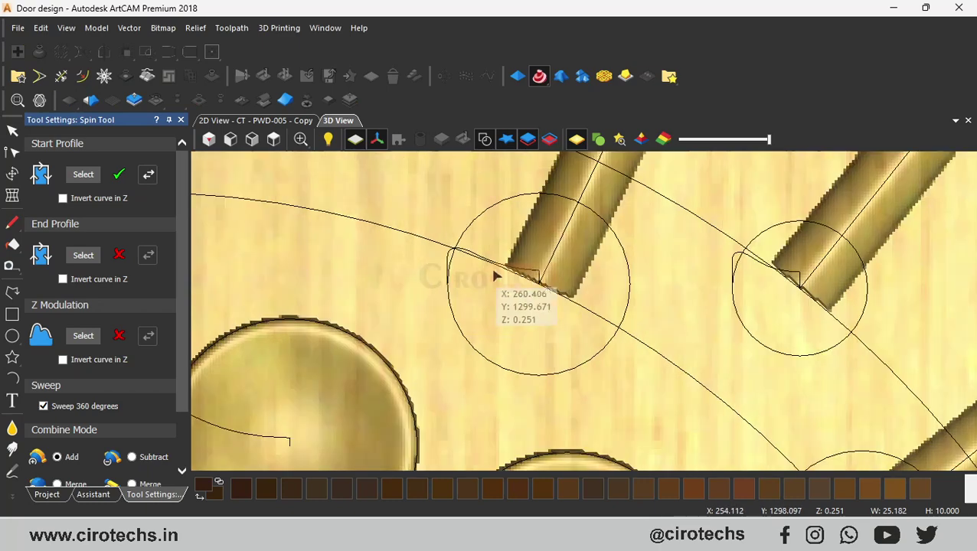
left_click(449, 259)
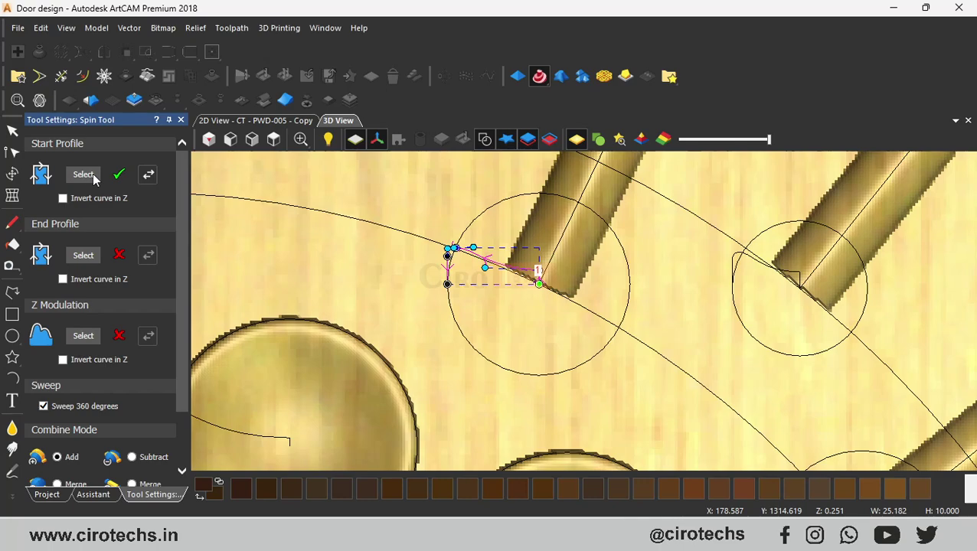
left_click(150, 175)
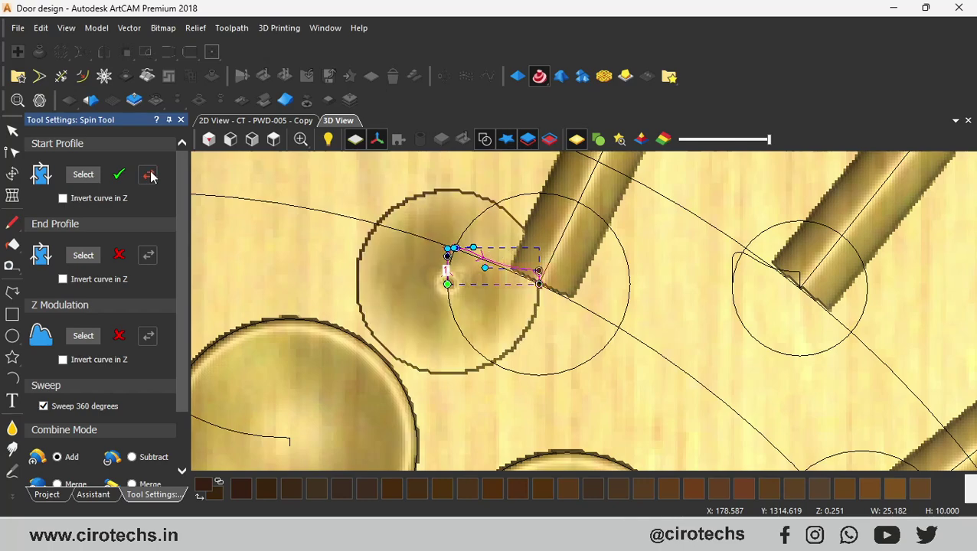
left_click(63, 199)
scroll(556, 283, "down", 3)
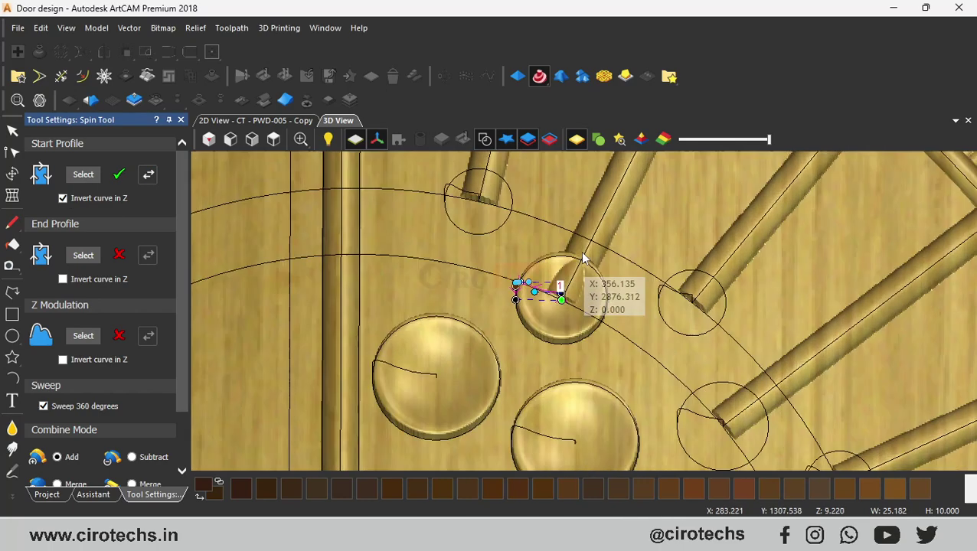
Step: Inspect the previewed bowl from several angles, especially where it overlaps the end of its radial bar
left_click_drag(582, 258, 617, 325)
scroll(550, 389, "up", 3)
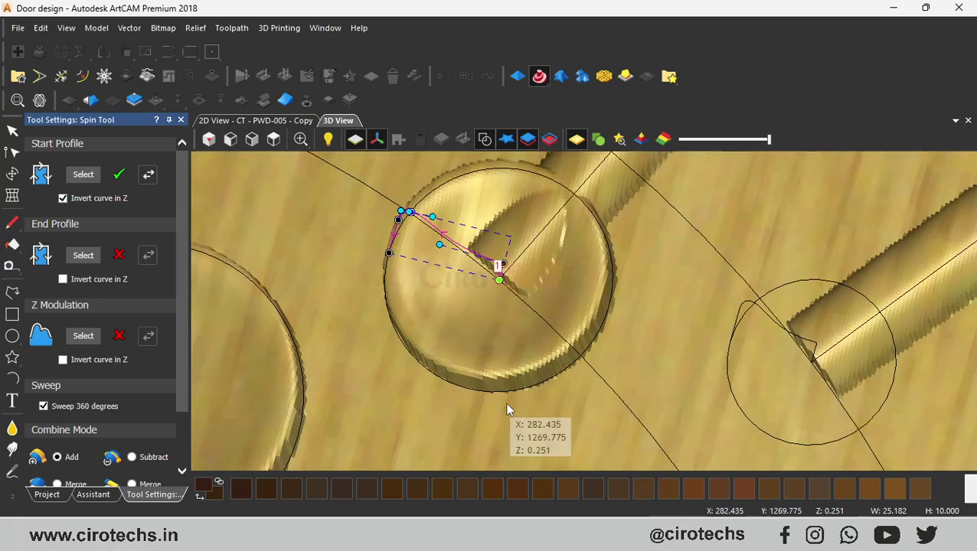
scroll(545, 249, "up", 5)
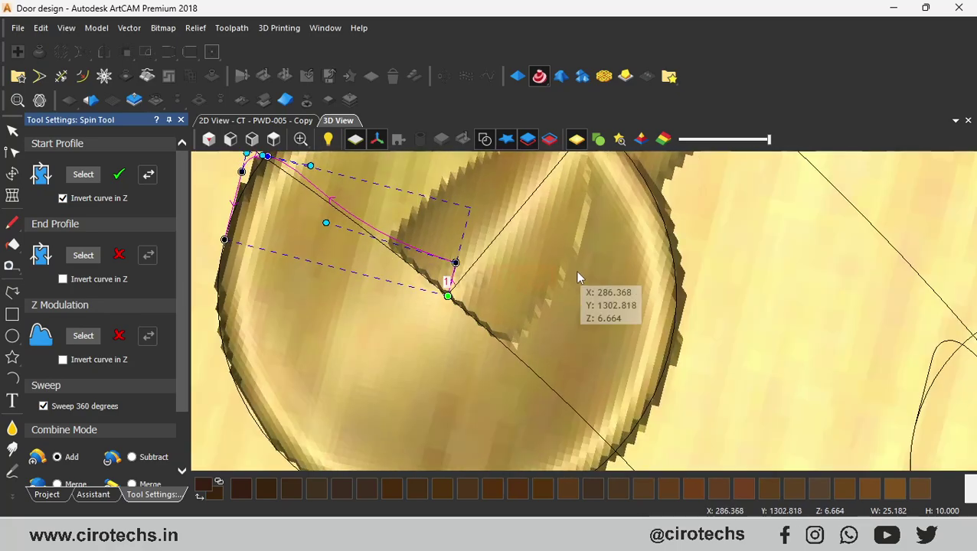
scroll(578, 278, "down", 5)
scroll(573, 240, "up", 4)
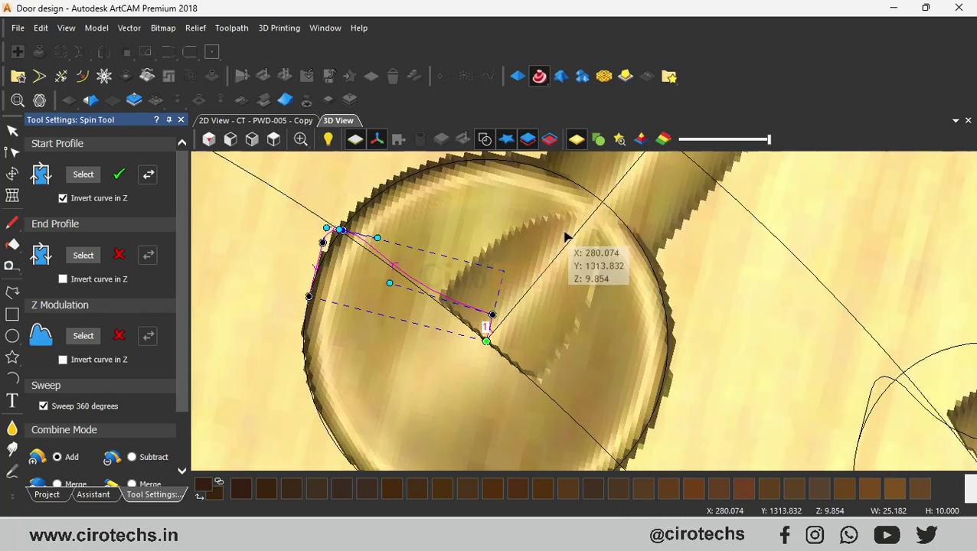
left_click_drag(530, 280, 774, 294)
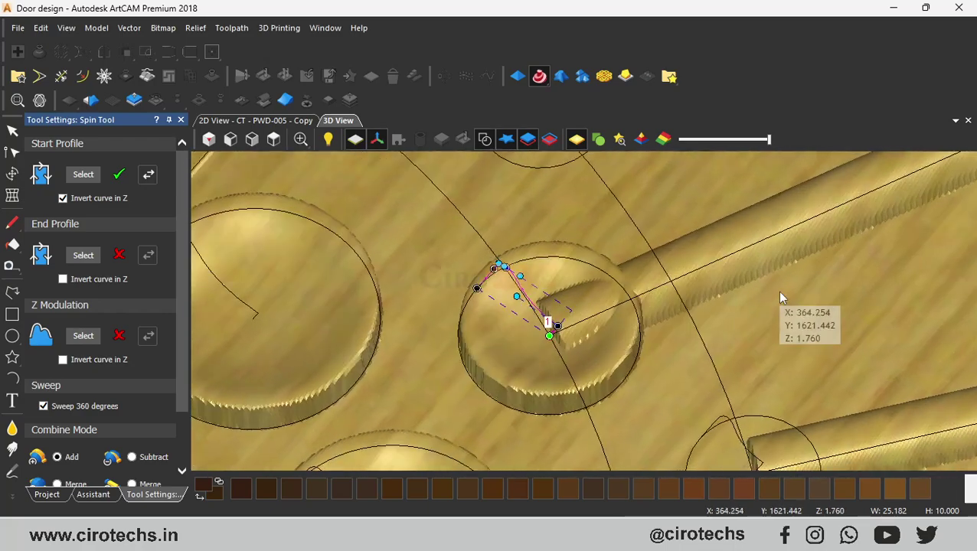
scroll(726, 308, "down", 4)
scroll(620, 300, "up", 5)
left_click_drag(524, 344, 589, 322)
scroll(562, 384, "up", 5)
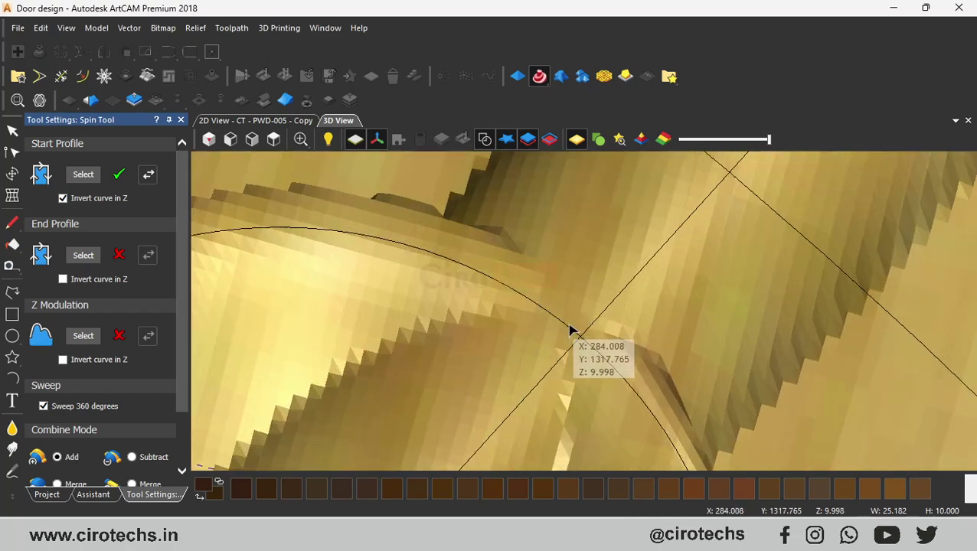
scroll(555, 316, "down", 5)
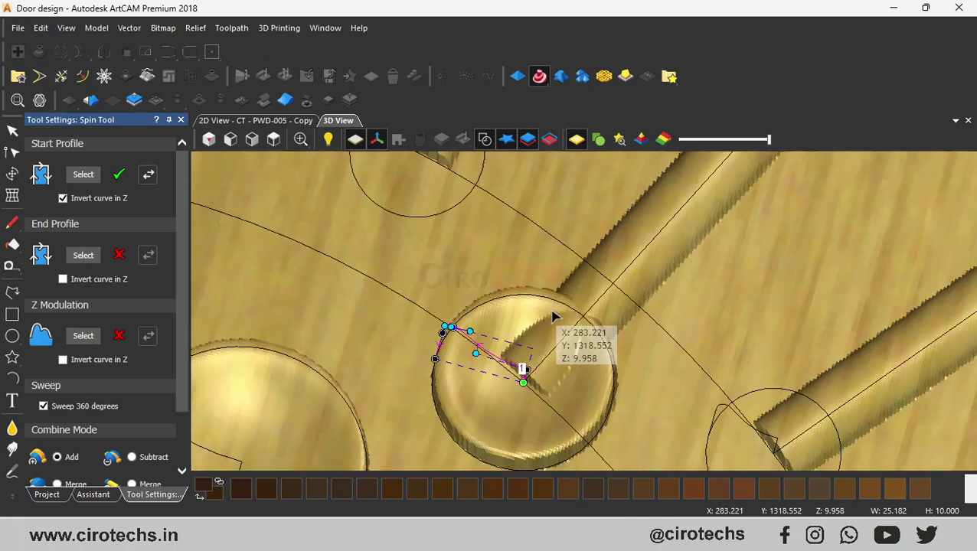
scroll(567, 316, "down", 5)
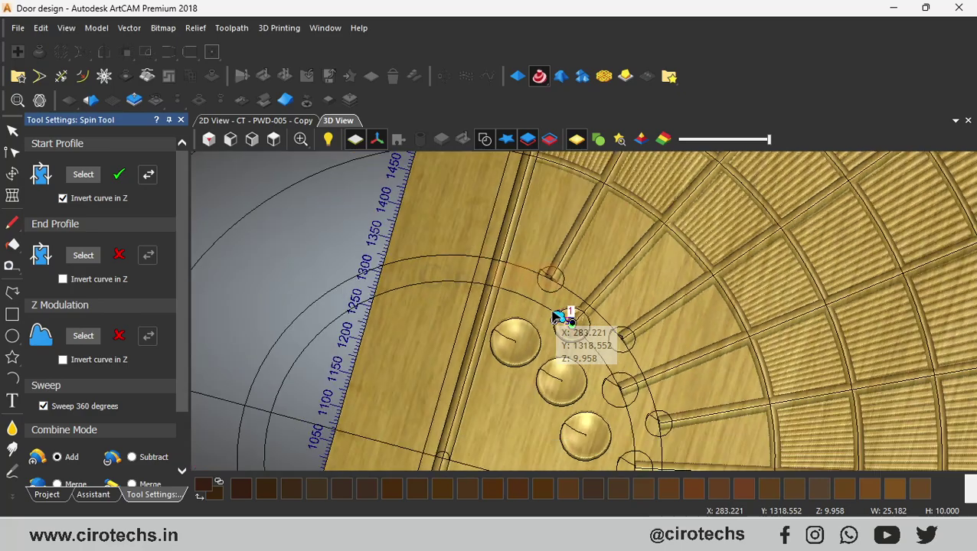
scroll(574, 329, "up", 5)
Step: Apply the first larger bar-end bowl in Add mode, and spin the next larger circle's profile below it with the same settings
scroll(127, 314, "down", 2)
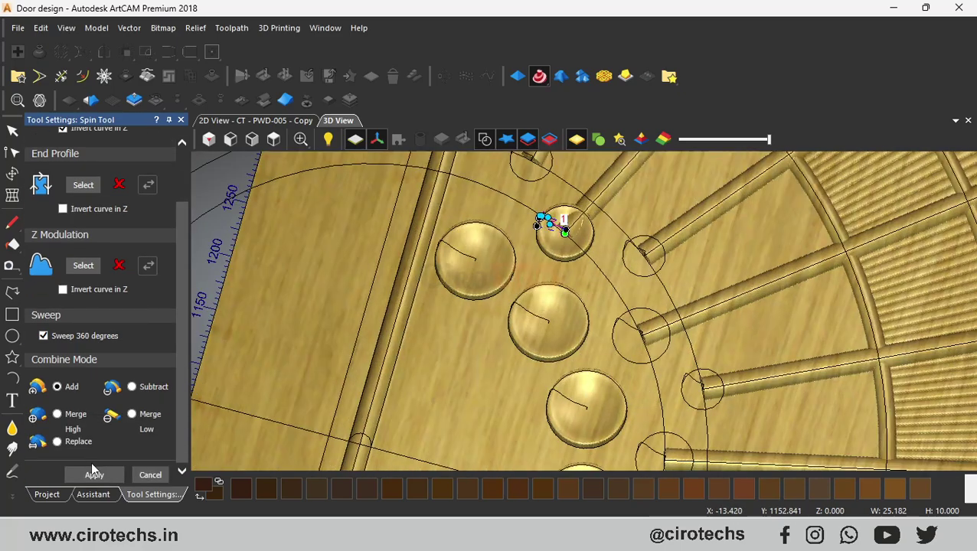
left_click(91, 475)
scroll(632, 335, "up", 3)
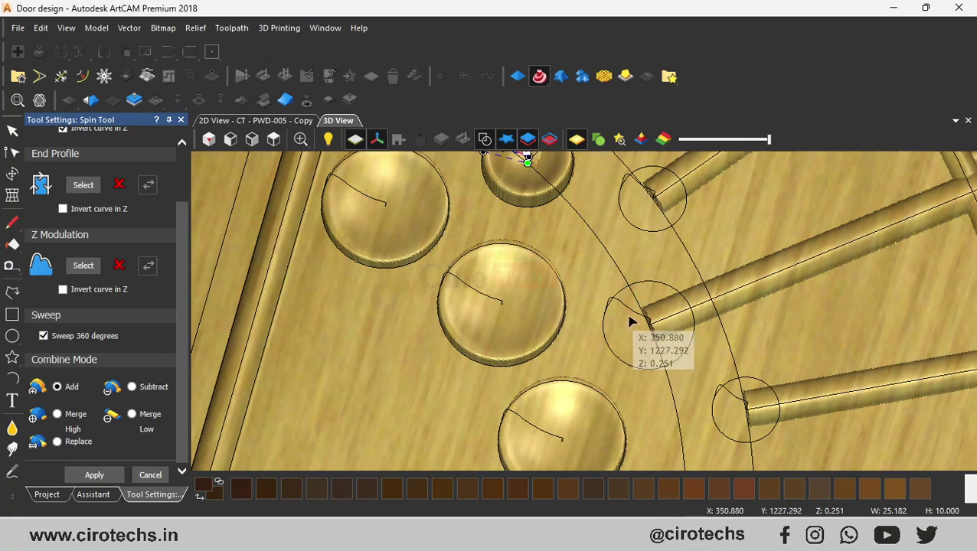
left_click(630, 316)
scroll(94, 194, "up", 2)
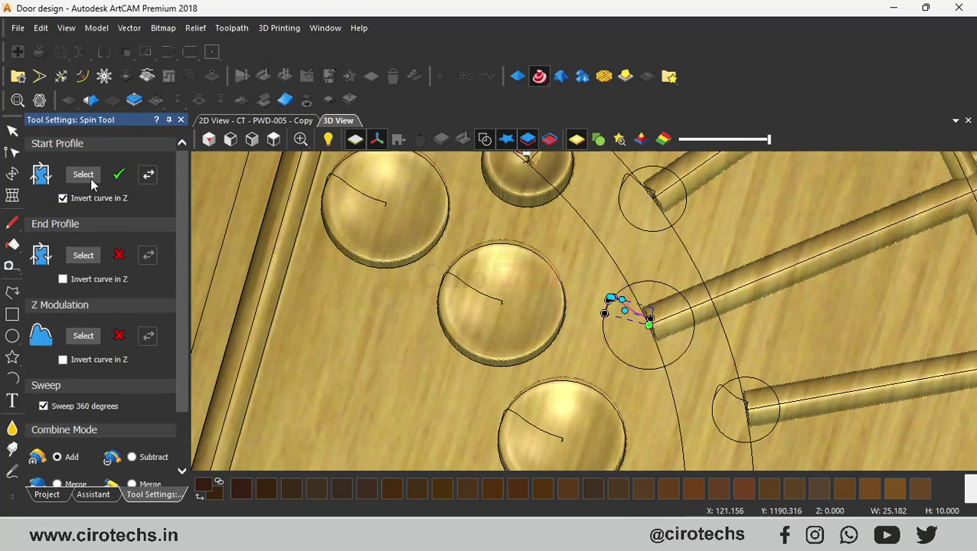
left_click(91, 184)
scroll(96, 412, "down", 2)
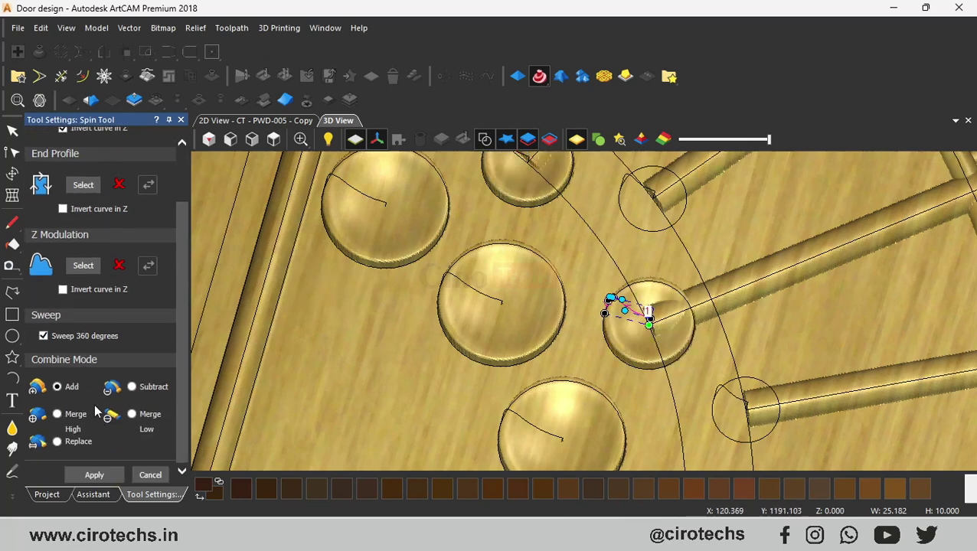
left_click(107, 479)
Step: Spin the profile in the small bar-end circle between the two finished bowls, inverted in Z and added to the relief
scroll(610, 306, "down", 3)
scroll(607, 421, "up", 4)
scroll(634, 375, "down", 4)
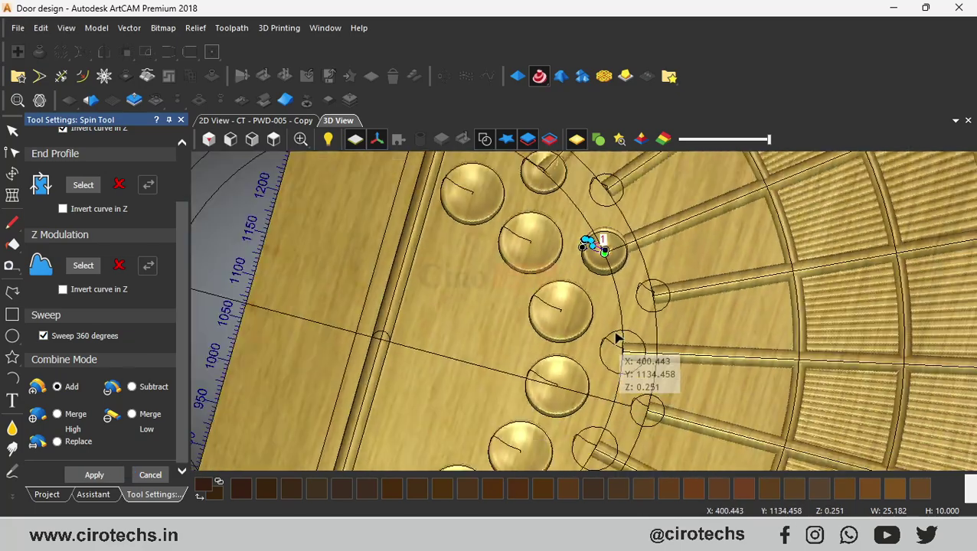
scroll(605, 276, "up", 5)
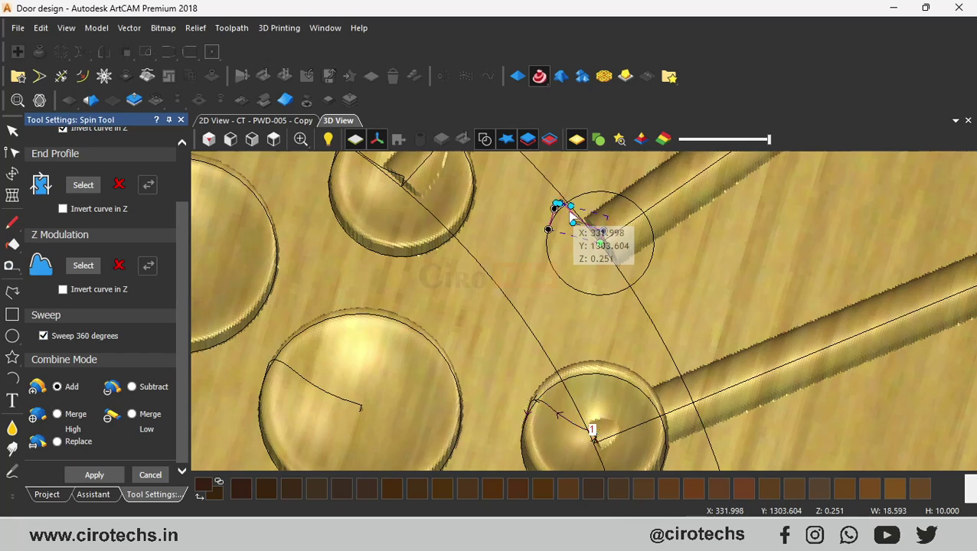
scroll(79, 195, "up", 2)
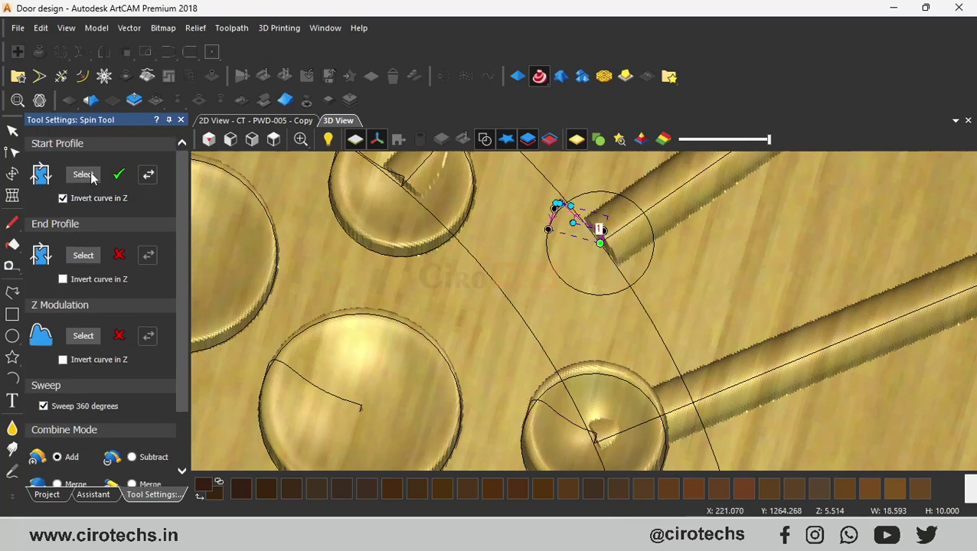
scroll(119, 321, "down", 2)
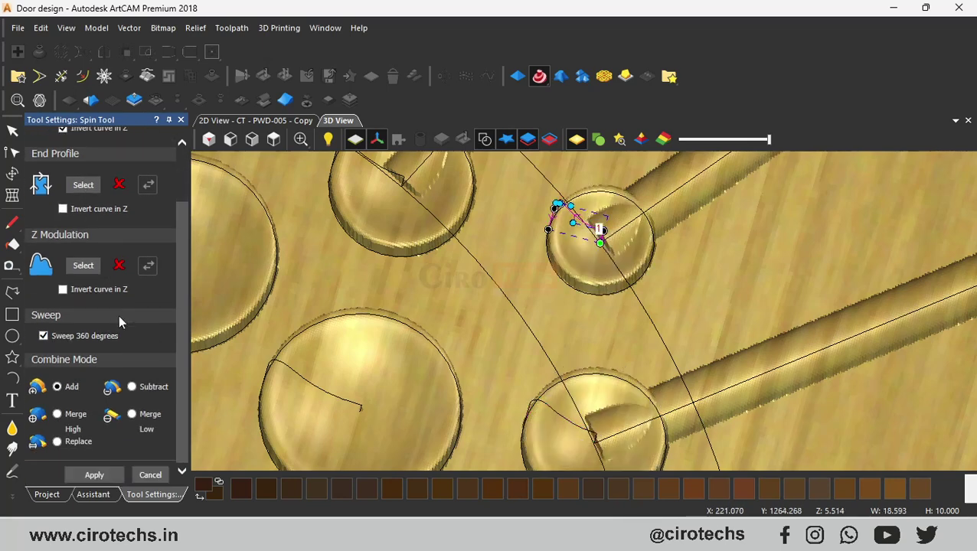
scroll(582, 277, "down", 3)
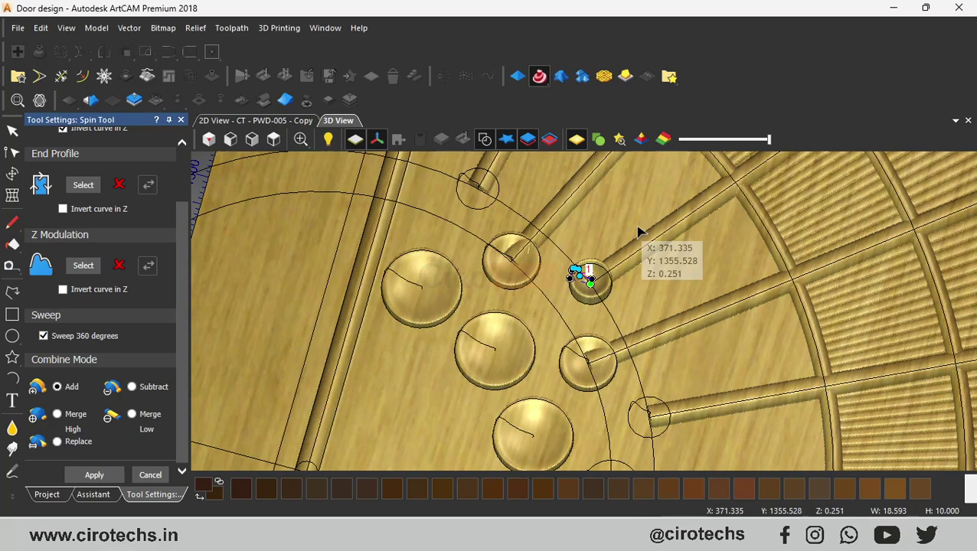
Step: Spin the profile in the next small bar-end circle down the ring 360 degrees, inverted in Z, and apply it in Add mode
scroll(539, 181, "up", 5)
left_click(611, 346)
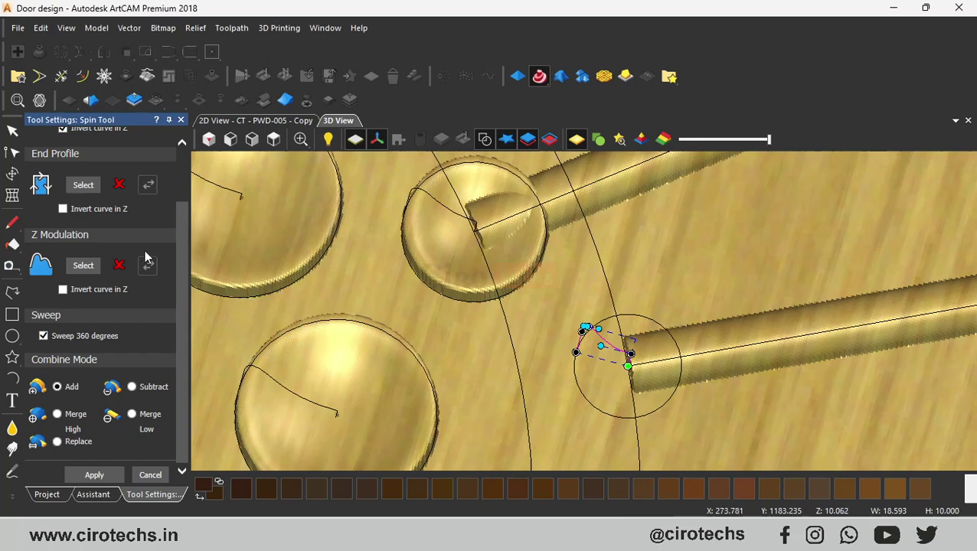
scroll(90, 198, "up", 2)
scroll(99, 380, "down", 2)
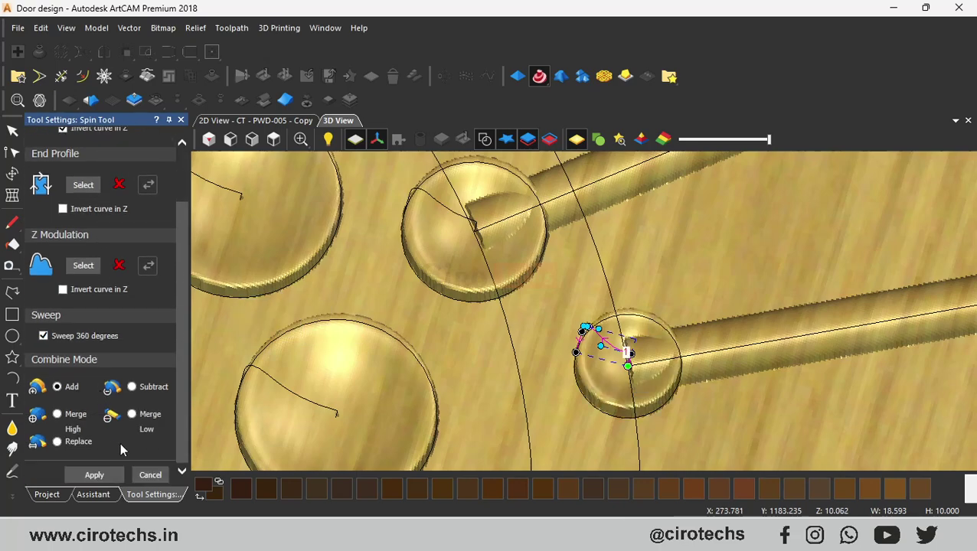
left_click(107, 475)
scroll(549, 283, "down", 3)
Step: Add a 360-degree spin of the Z-inverted profile in the larger bar-end circle just below the last small bowl
scroll(563, 345, "up", 3)
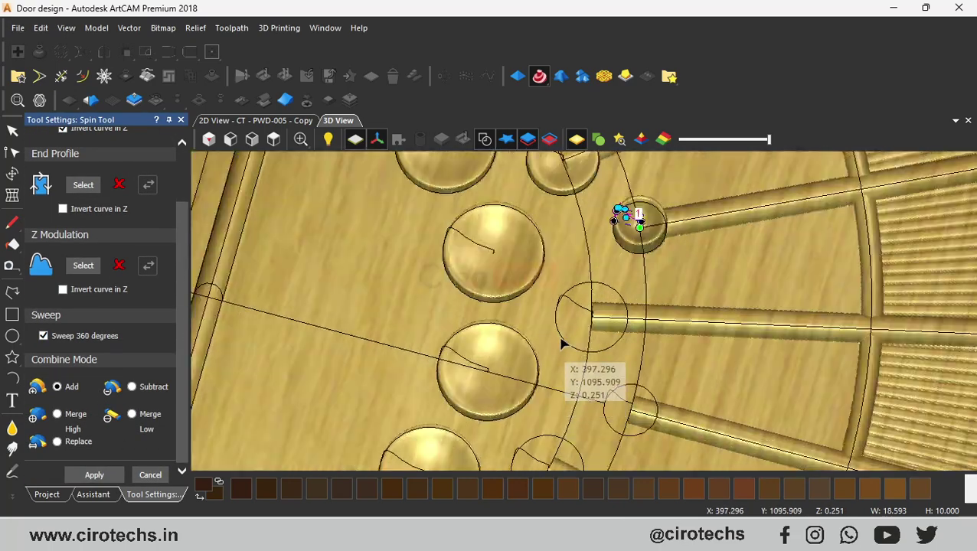
scroll(563, 344, "up", 2)
left_click(586, 288)
scroll(103, 188, "up", 2)
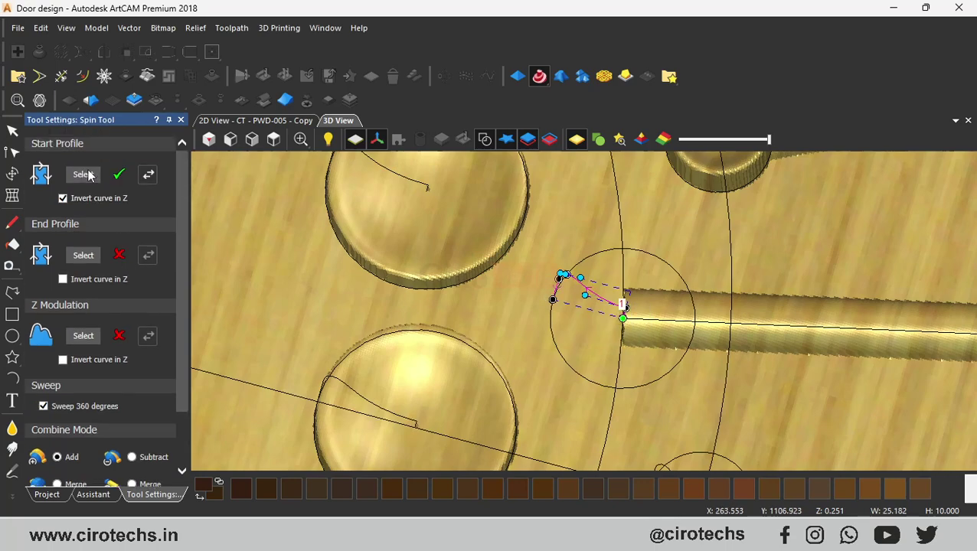
scroll(102, 340, "down", 2)
left_click(108, 475)
Step: Spin the small circle's profile on the door's central radial bar, inverted in Z, and combine it with Merge High
scroll(610, 304, "down", 3)
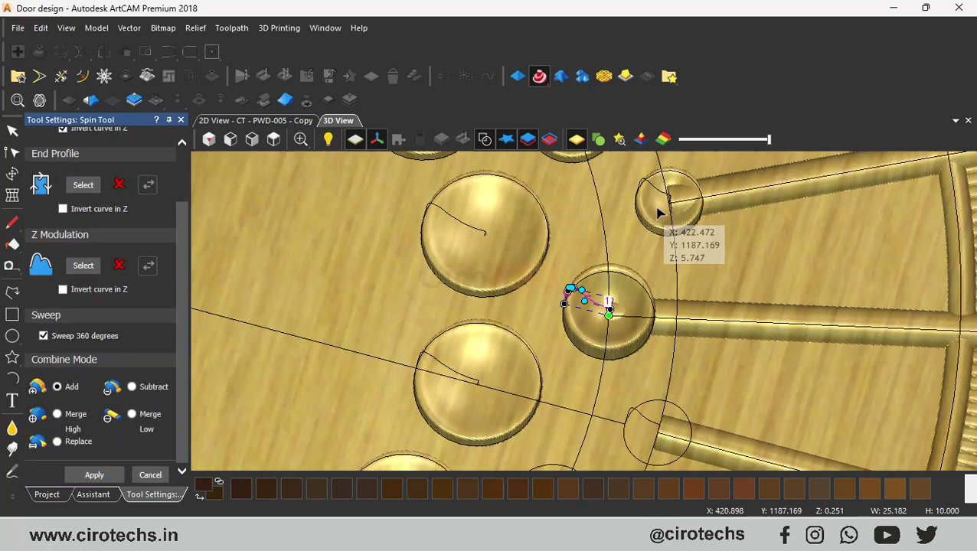
scroll(556, 458, "up", 4)
left_click(664, 321)
scroll(198, 256, "up", 4)
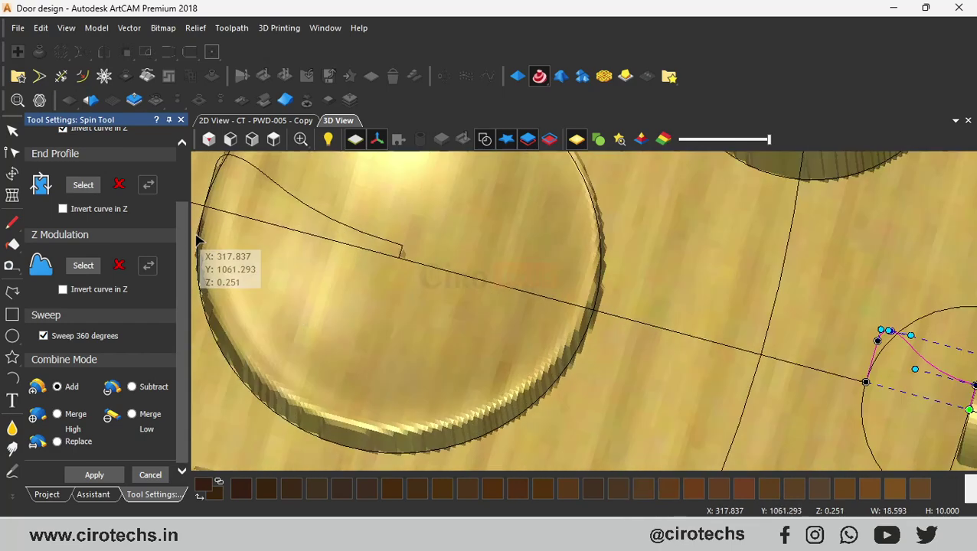
scroll(74, 196, "up", 2)
scroll(474, 285, "down", 5)
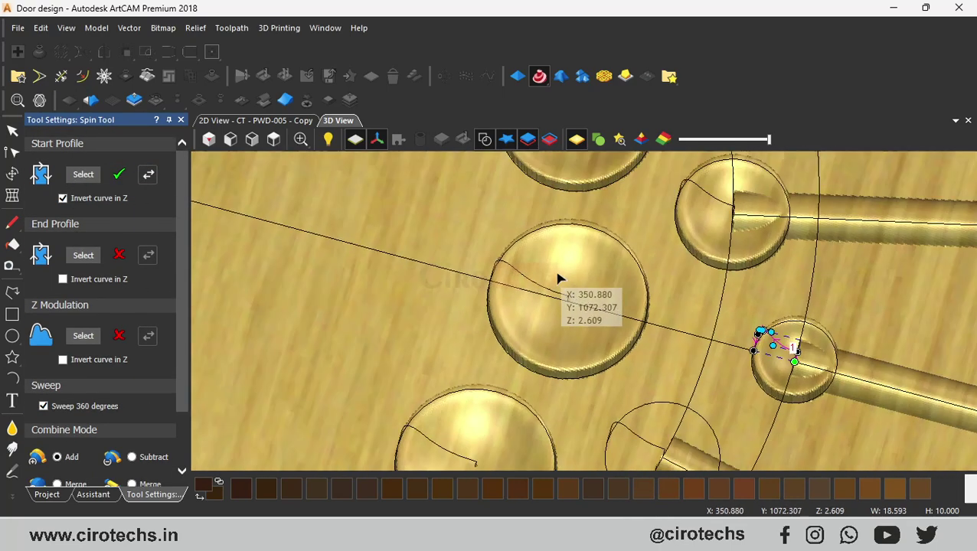
scroll(66, 429, "down", 2)
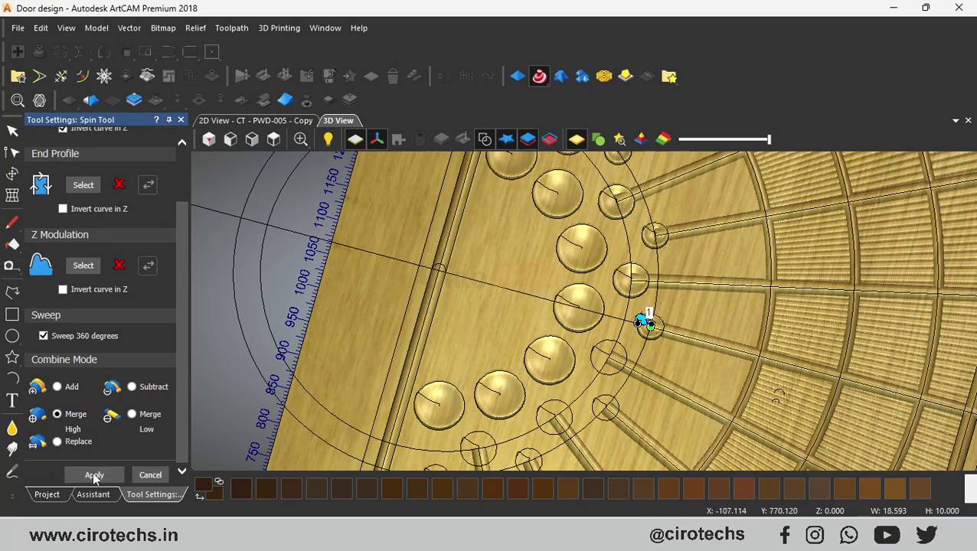
Step: Spin the profile in the first larger bar-end circle below the central bar, keeping the Z inversion and Merge High
scroll(601, 362, "up", 3)
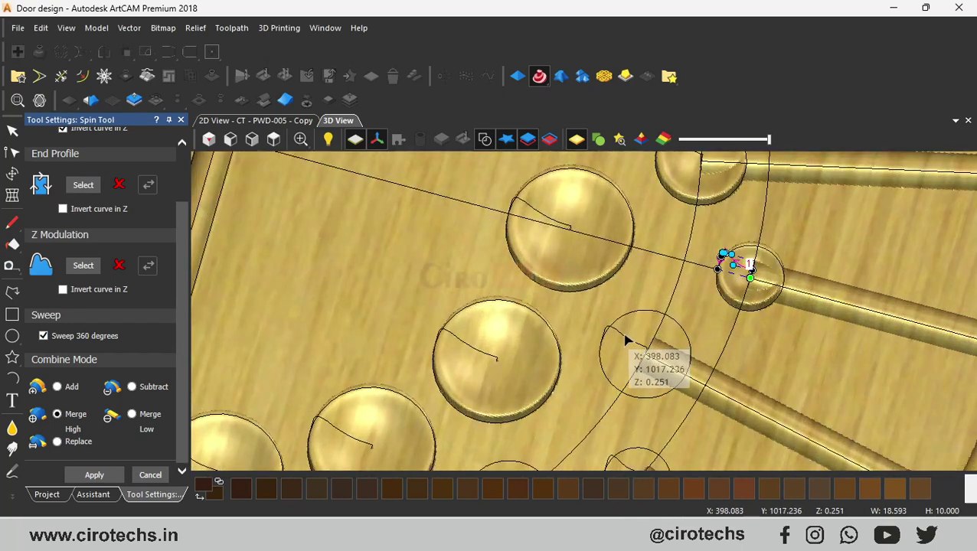
left_click(625, 337)
scroll(84, 226, "up", 2)
left_click(86, 176)
scroll(139, 372, "down", 3)
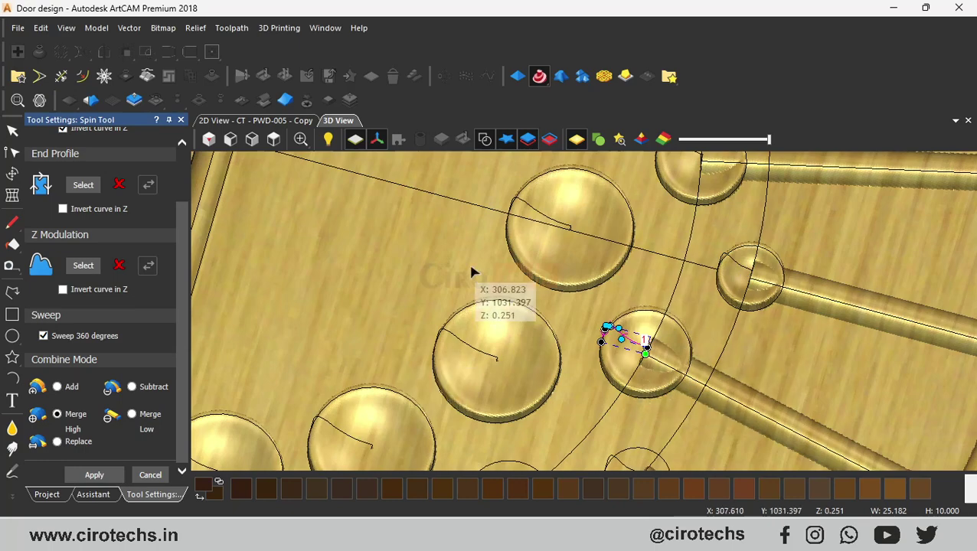
Step: Spin the profile in the small circle on the second bar below the central one, inverted in Z, using Merge High
scroll(528, 337, "down", 2)
scroll(613, 404, "up", 3)
left_click(659, 421)
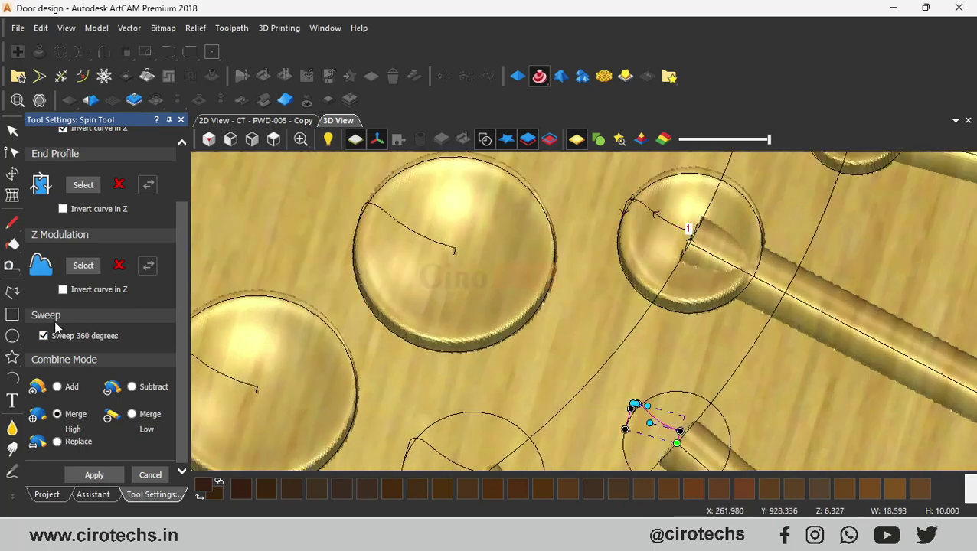
scroll(74, 247, "up", 1)
left_click(84, 176)
scroll(131, 364, "down", 1)
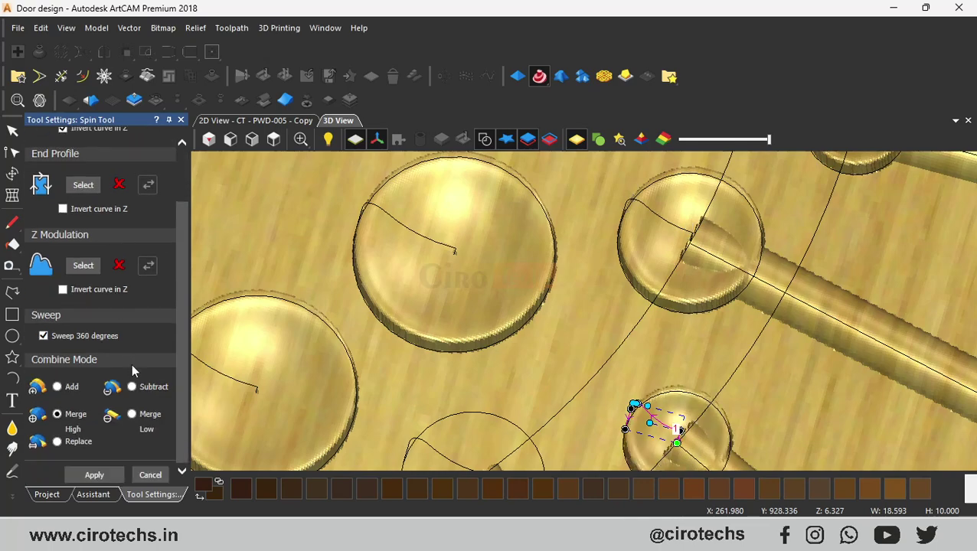
Step: Spin the profile in the larger circle on the third bar below the central one into a Merge High bowl, inverted in Z
scroll(540, 327, "down", 2)
scroll(512, 348, "up", 3)
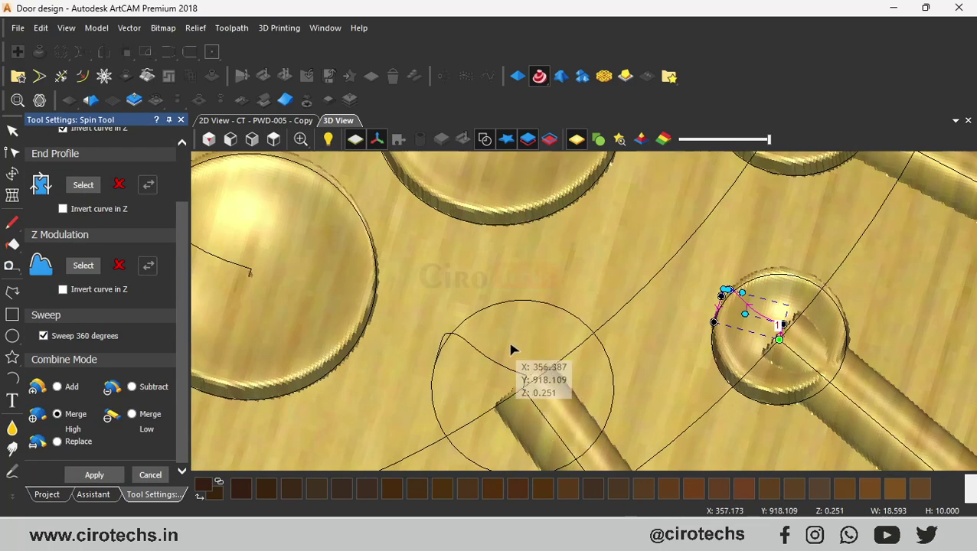
left_click(484, 359)
scroll(105, 229, "up", 2)
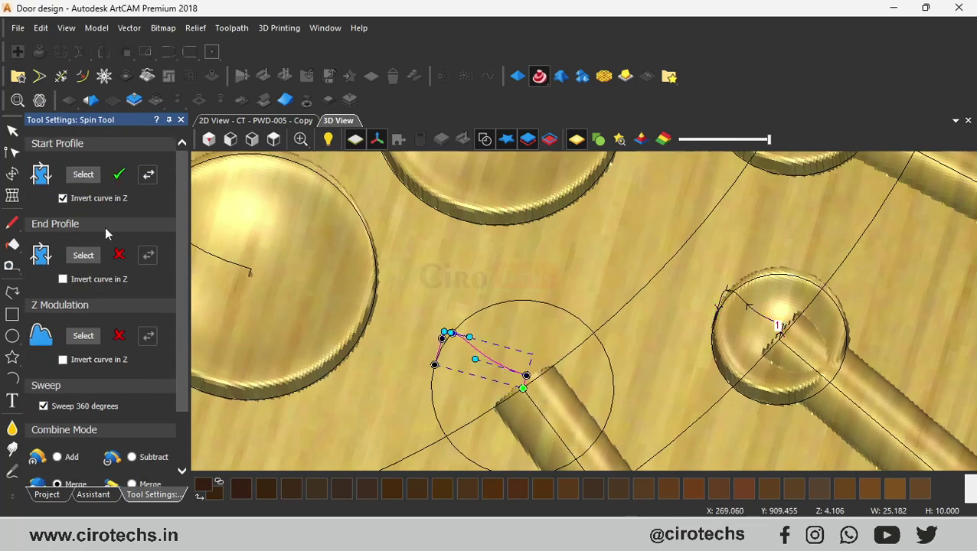
left_click(85, 176)
scroll(182, 335, "down", 1)
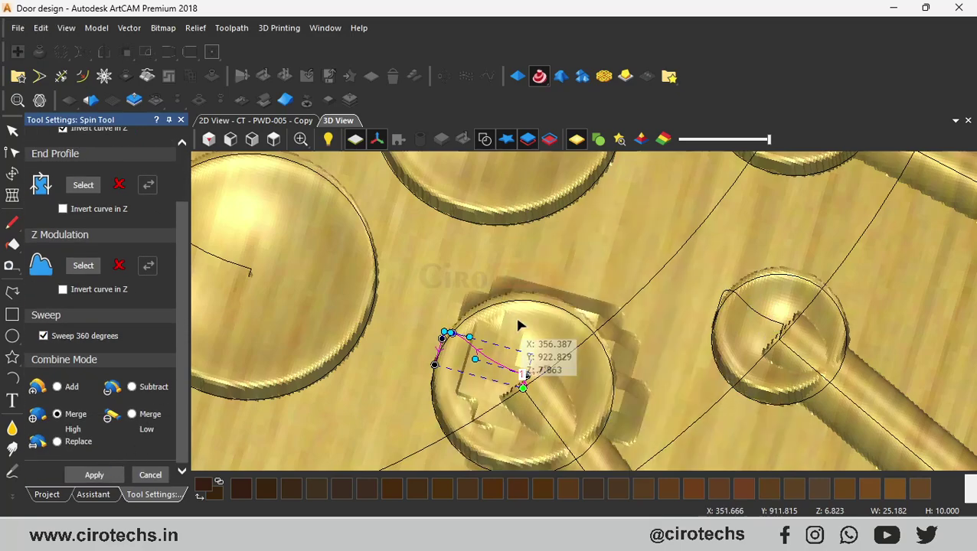
Step: Spin the profile in the small circle on the fourth bar below the central one with the same Merge High settings
scroll(510, 294, "down", 2)
scroll(522, 392, "up", 2)
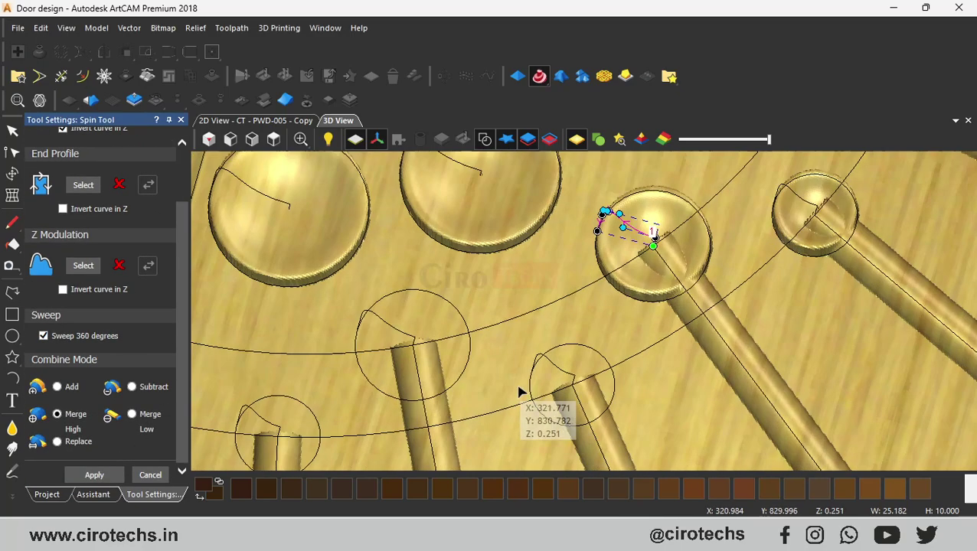
left_click(557, 373)
scroll(100, 252, "up", 2)
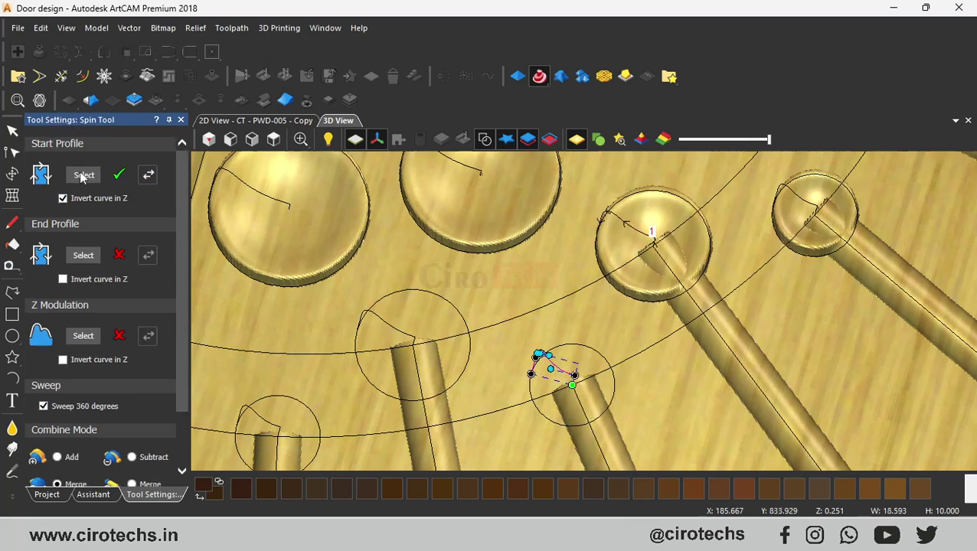
left_click(83, 176)
scroll(160, 267, "down", 1)
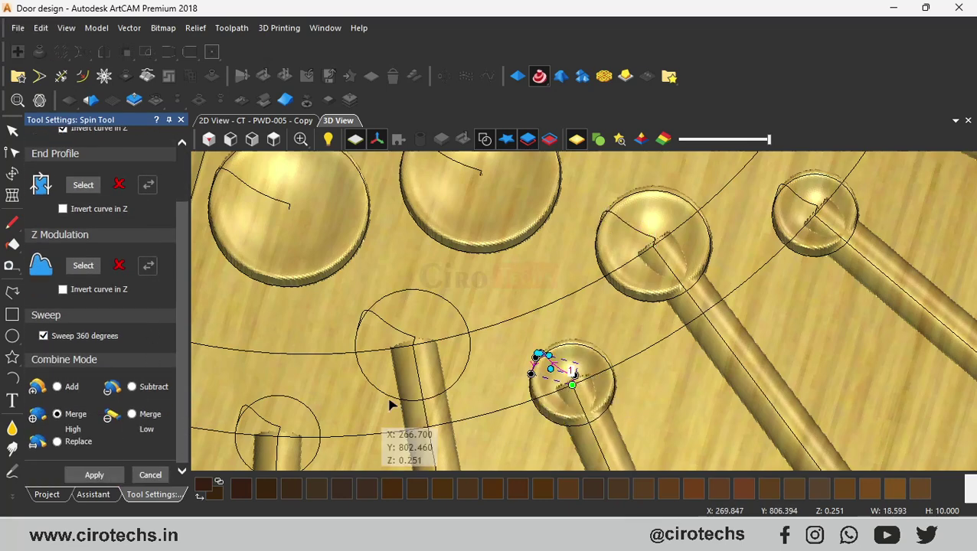
Step: Spin the profile in the lowest larger bar-end circle 360 degrees, inverted in Z, and merge it high into the relief
left_click(396, 331)
scroll(115, 264, "up", 2)
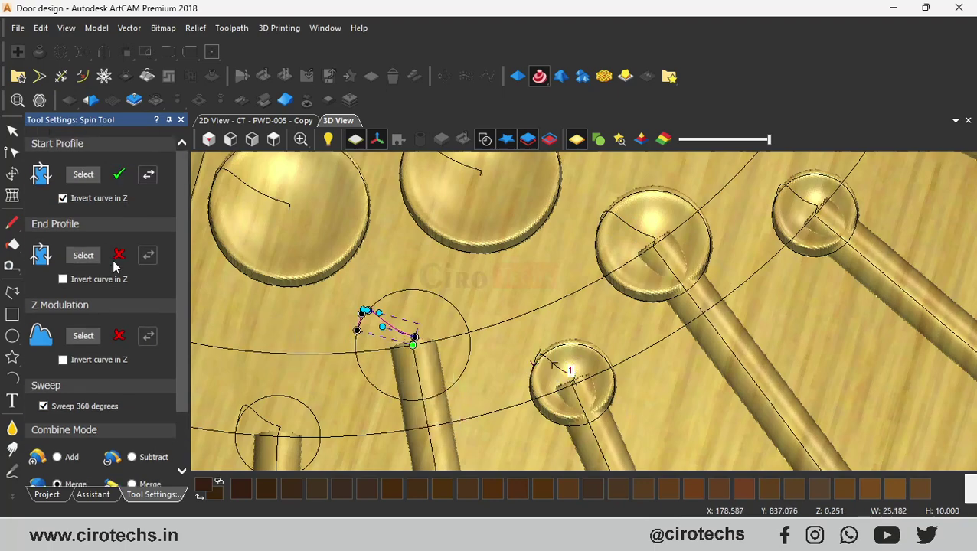
left_click(83, 175)
scroll(90, 222, "down", 1)
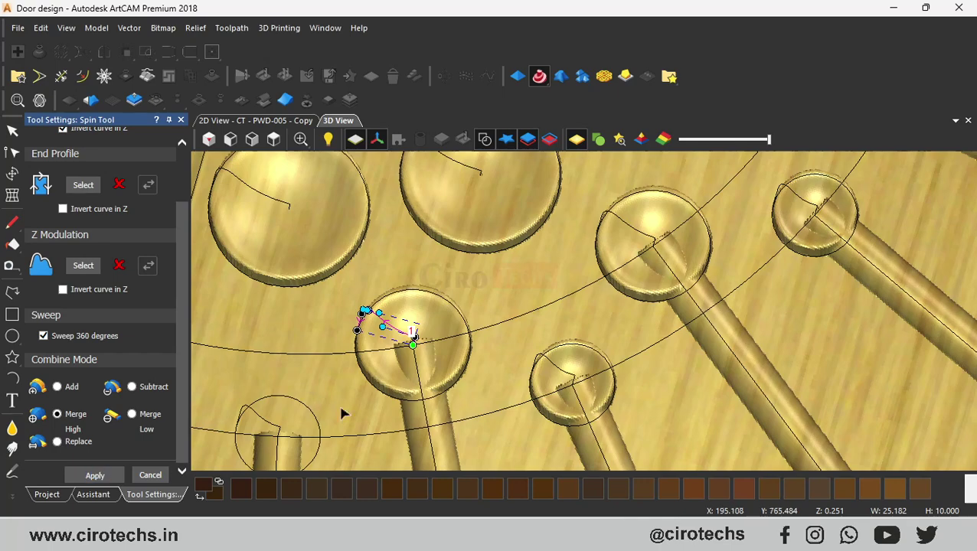
Step: Spin the profile in the lowest small bar-end circle 360 degrees, inverted in Z, in Merge High mode
scroll(440, 322, "down", 2)
scroll(388, 388, "up", 3)
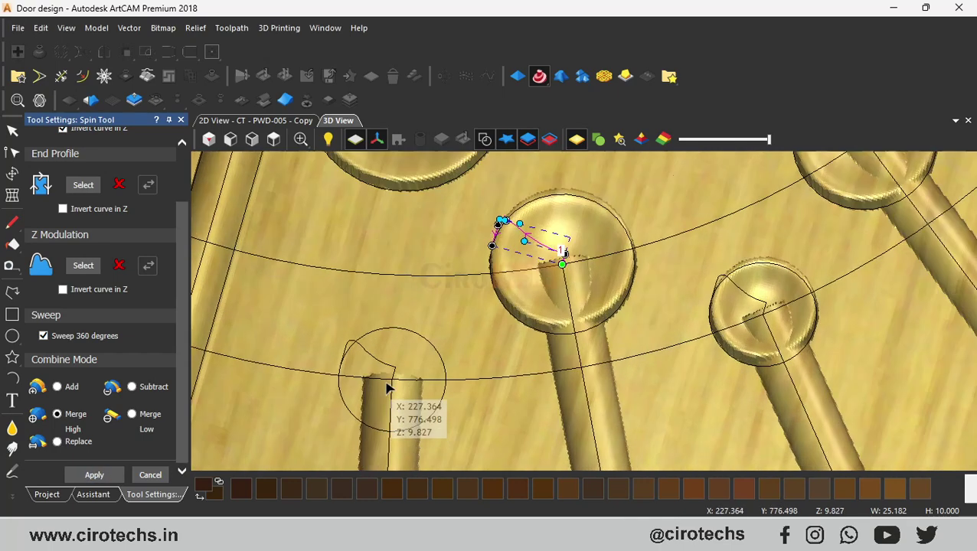
left_click(366, 350)
scroll(100, 252, "up", 2)
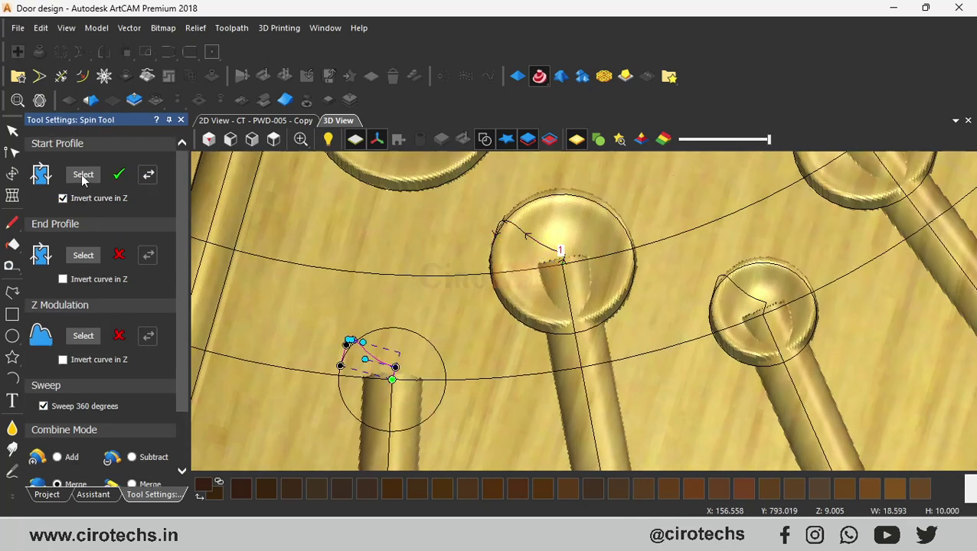
left_click(83, 176)
scroll(127, 423, "down", 1)
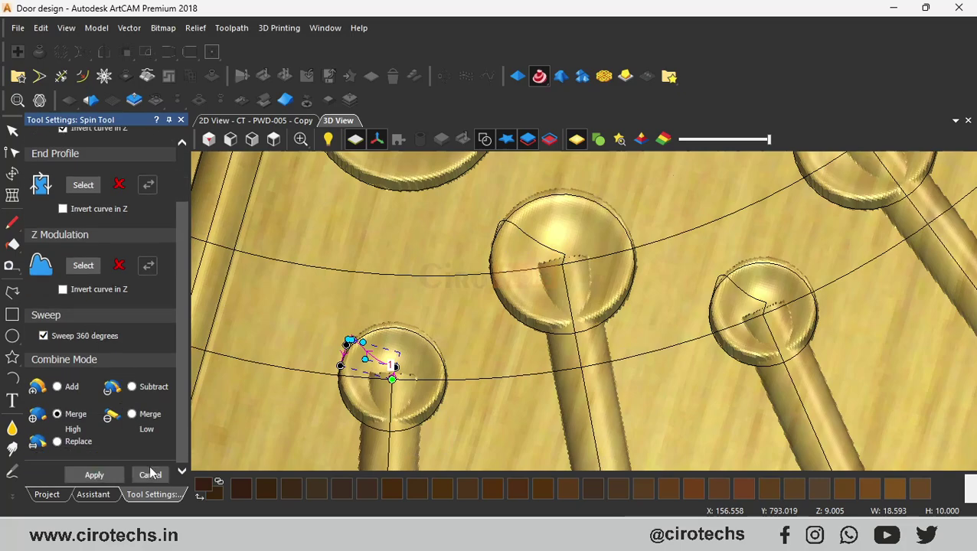
Step: Close the Spin tool and inspect the bar-end bowls from several angles, including where they overlap the radial bars
scroll(484, 334, "down", 4)
scroll(677, 227, "up", 3)
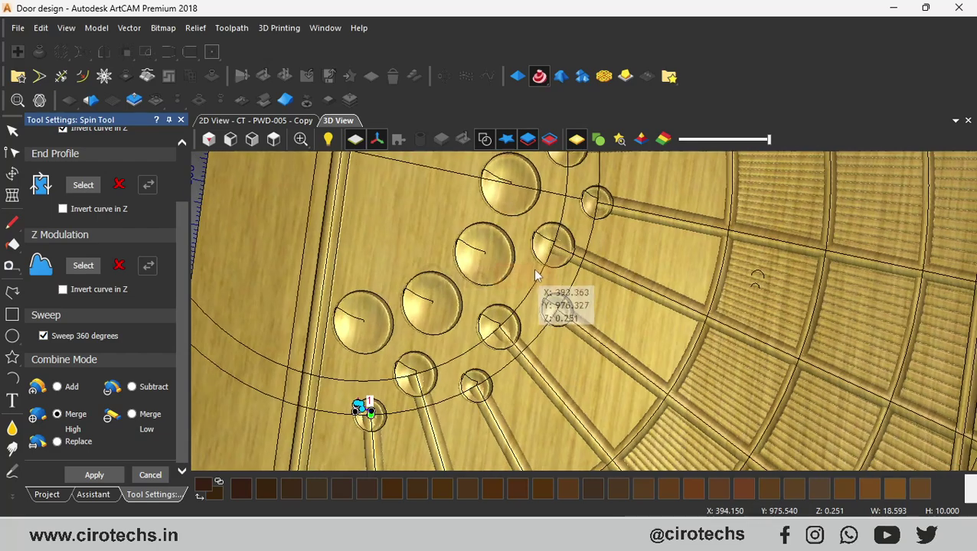
scroll(536, 276, "down", 6)
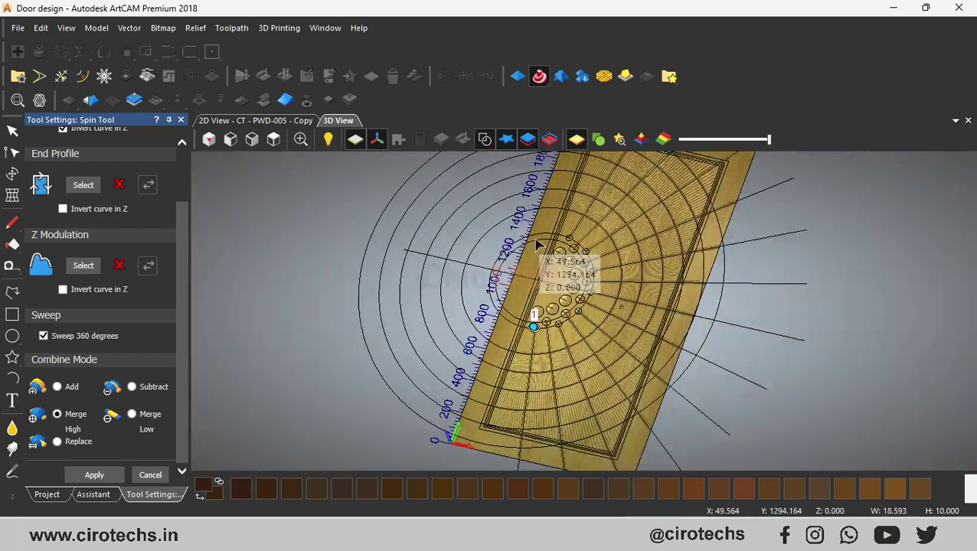
left_click(150, 475)
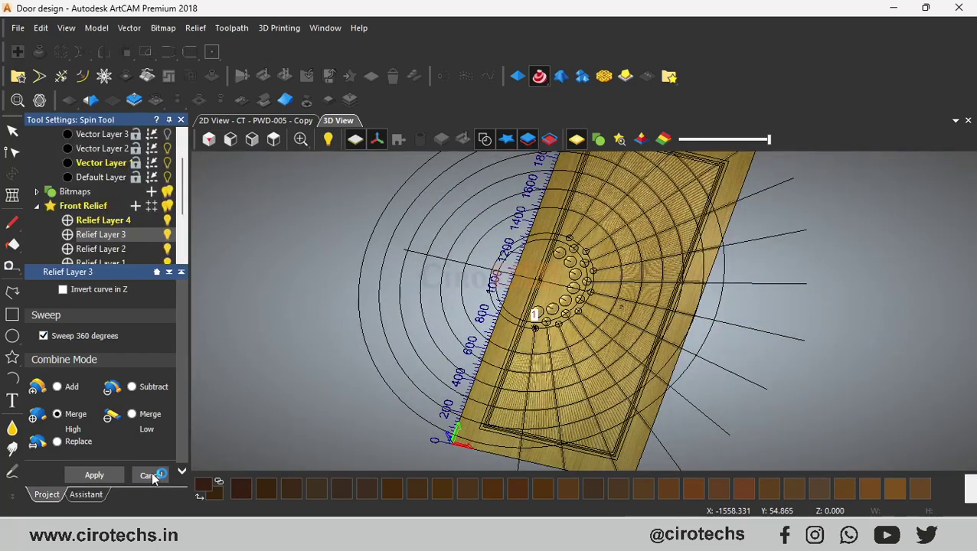
scroll(559, 300, "up", 3)
scroll(559, 300, "up", 5)
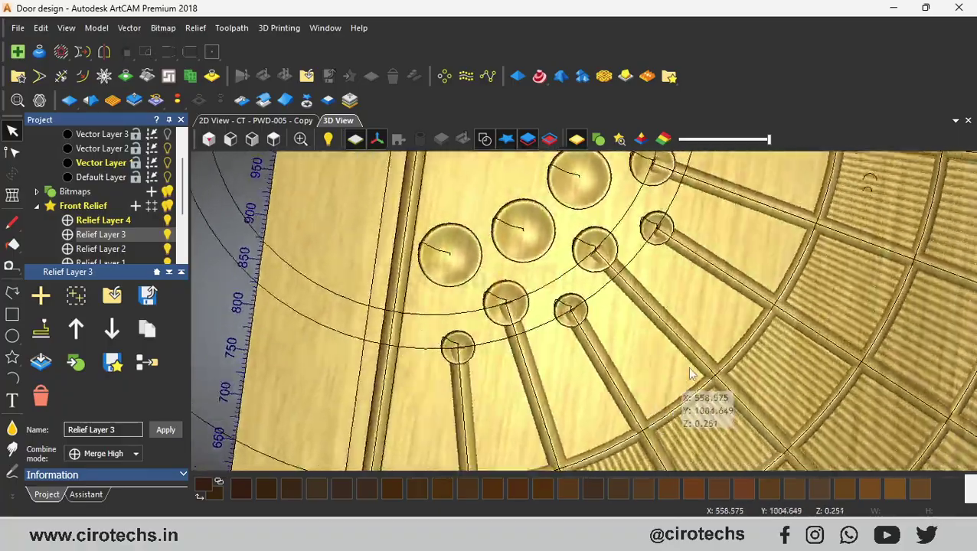
scroll(654, 318, "up", 3)
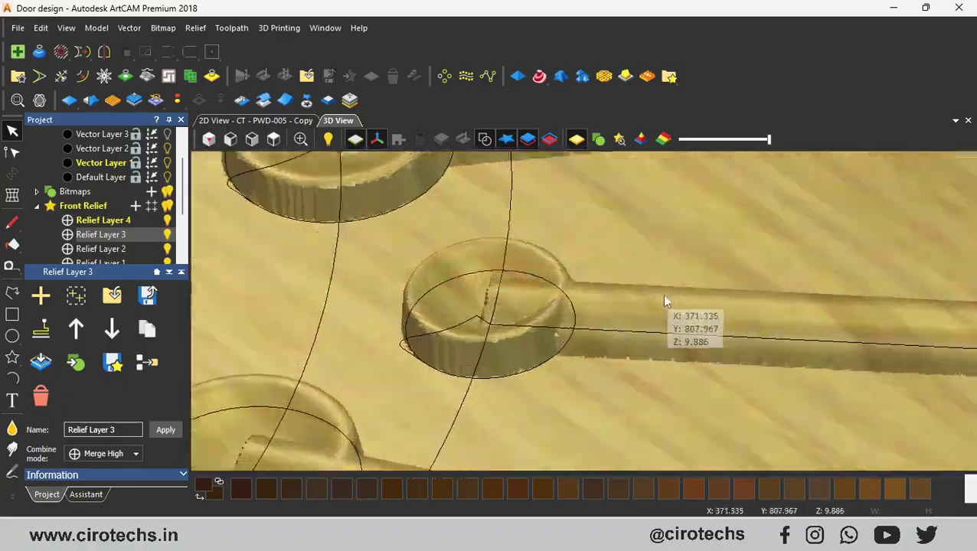
scroll(659, 341, "down", 6)
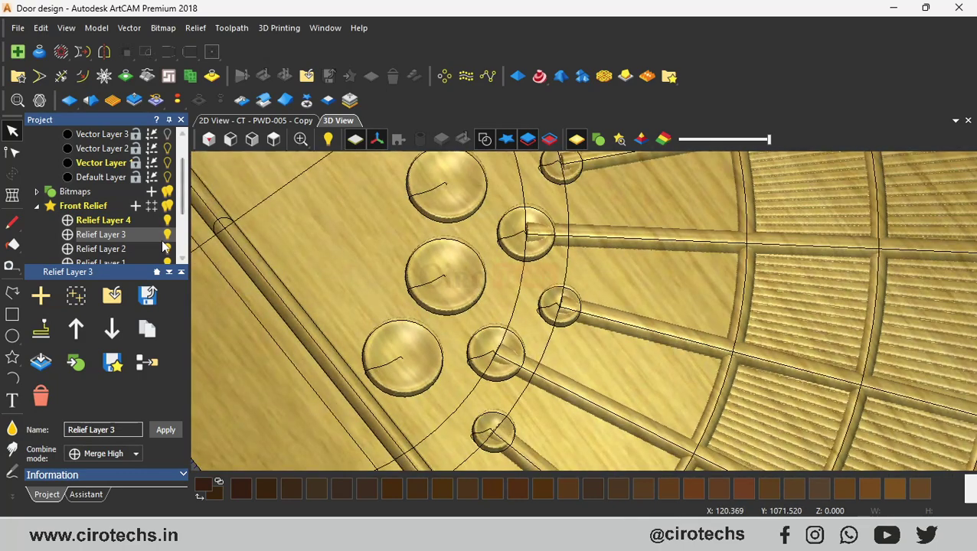
Step: Check the relief layers by toggling the visibility of Relief Layer 3, and make Relief Layer 2 active
left_click(167, 235)
left_click(167, 235)
left_click(168, 252)
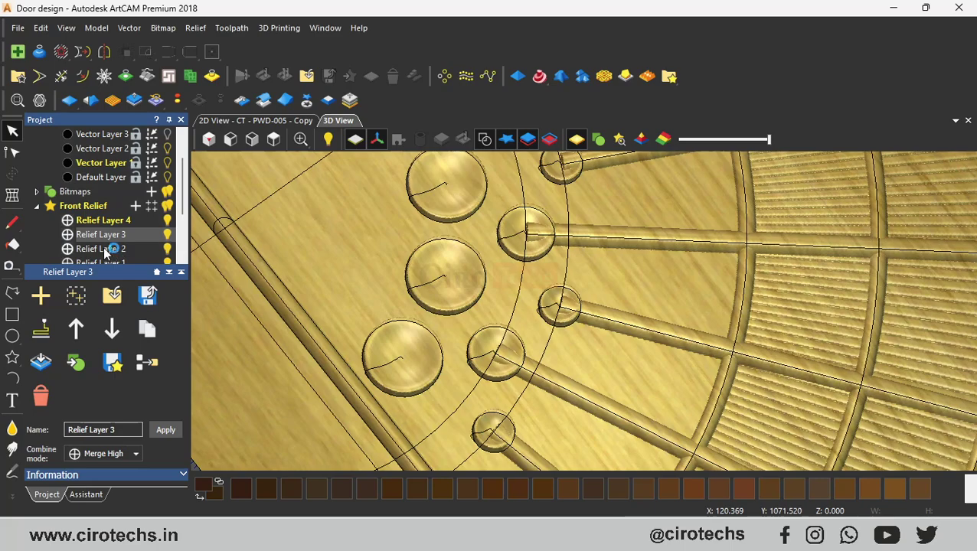
left_click(105, 250)
key("2")
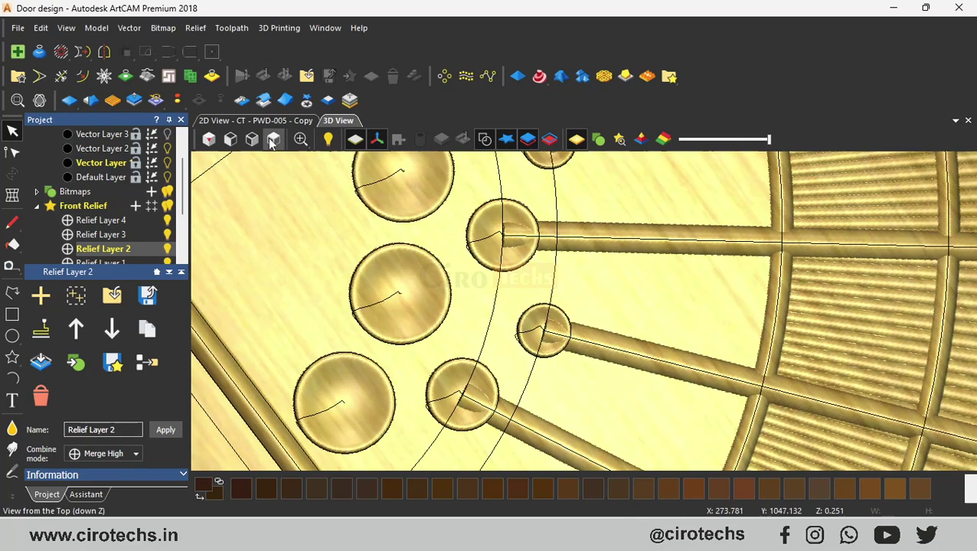
Step: View the door from the top at the uncarved topmost small bar-end circle, and make Relief Layer 4 active
left_click(273, 140)
scroll(429, 276, "up", 6)
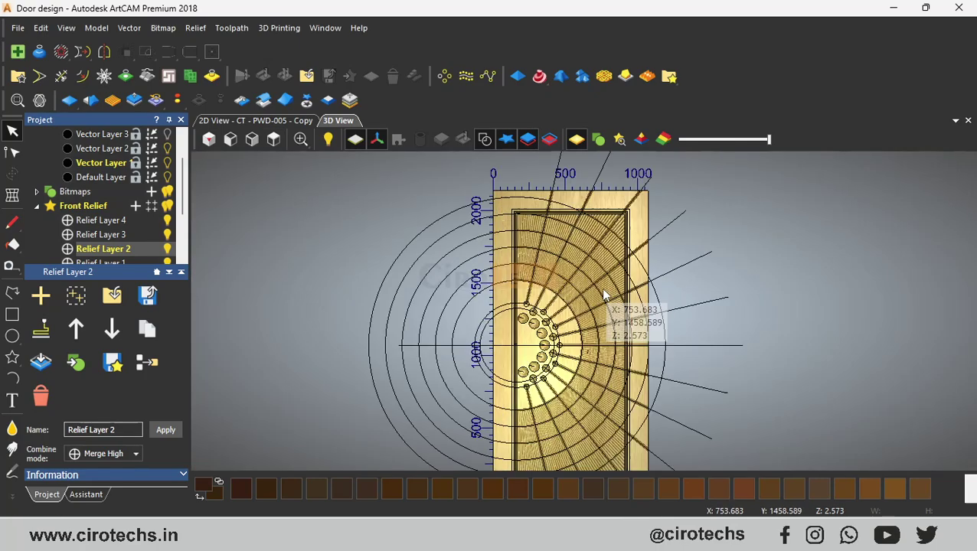
scroll(542, 250, "down", 3)
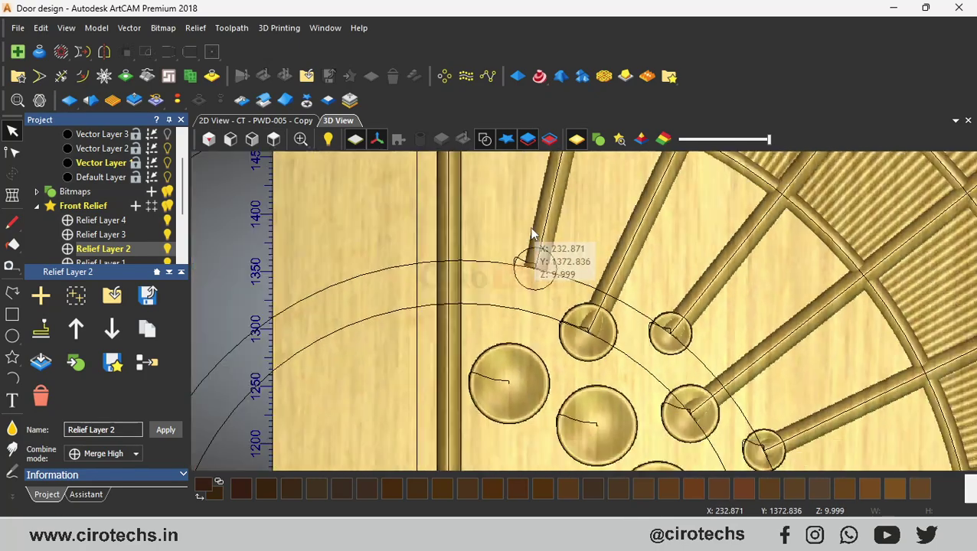
scroll(530, 240, "up", 4)
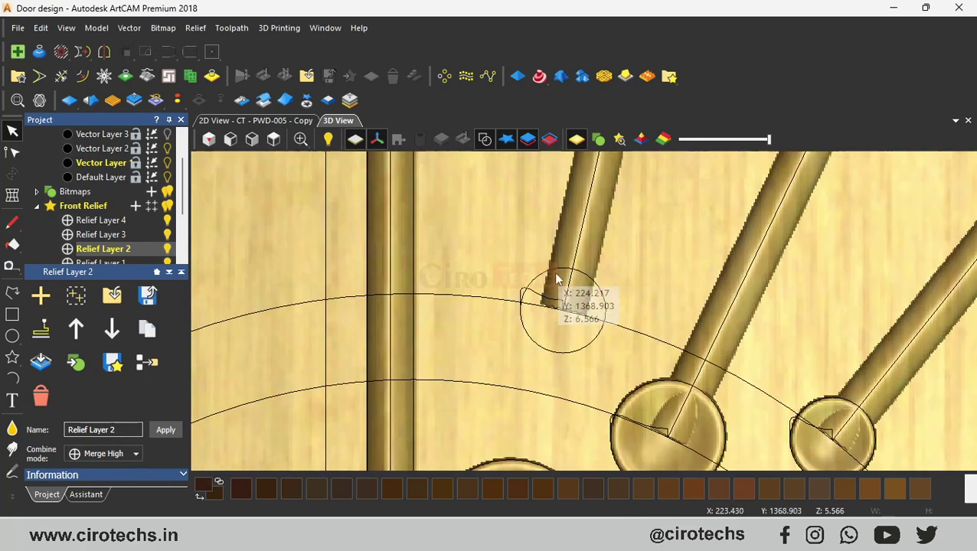
left_click(96, 220)
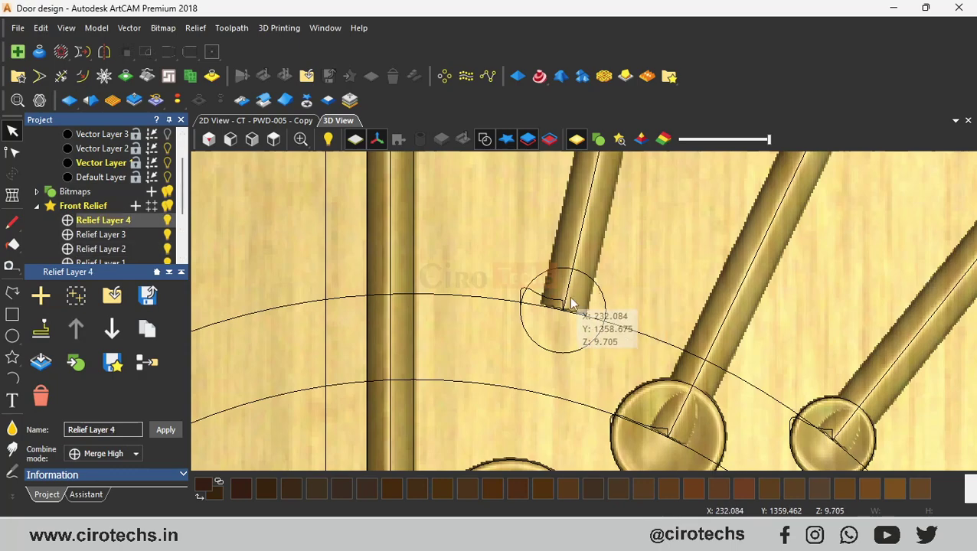
Step: Spin the profile in the topmost small bar-end circle 360 degrees, inverted in Z, in Add mode on Relief Layer 4
left_click(523, 296)
left_click(540, 77)
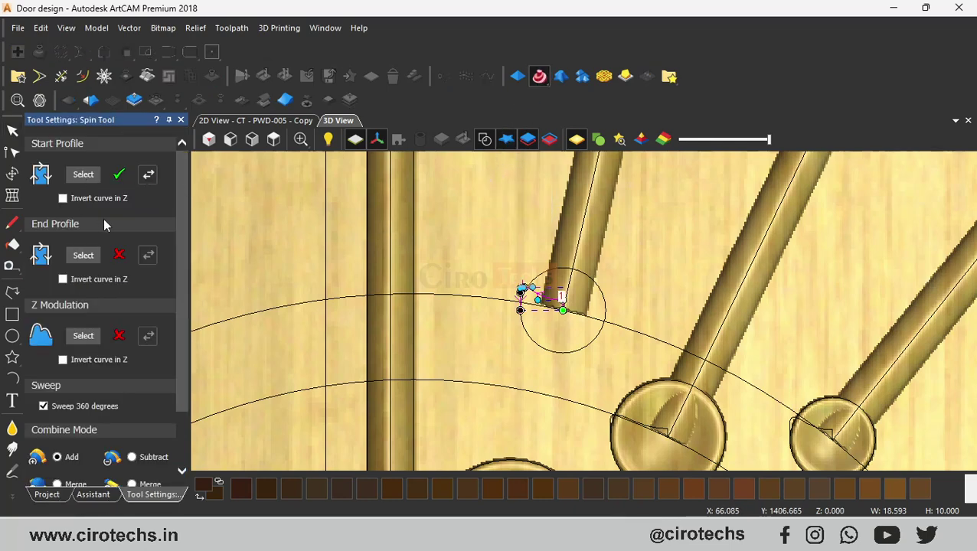
left_click(64, 198)
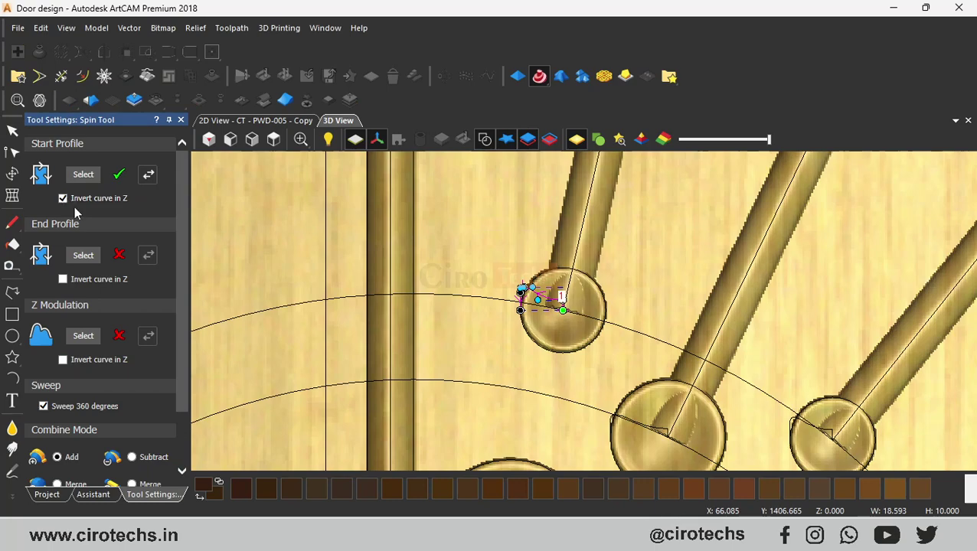
scroll(135, 442, "down", 3)
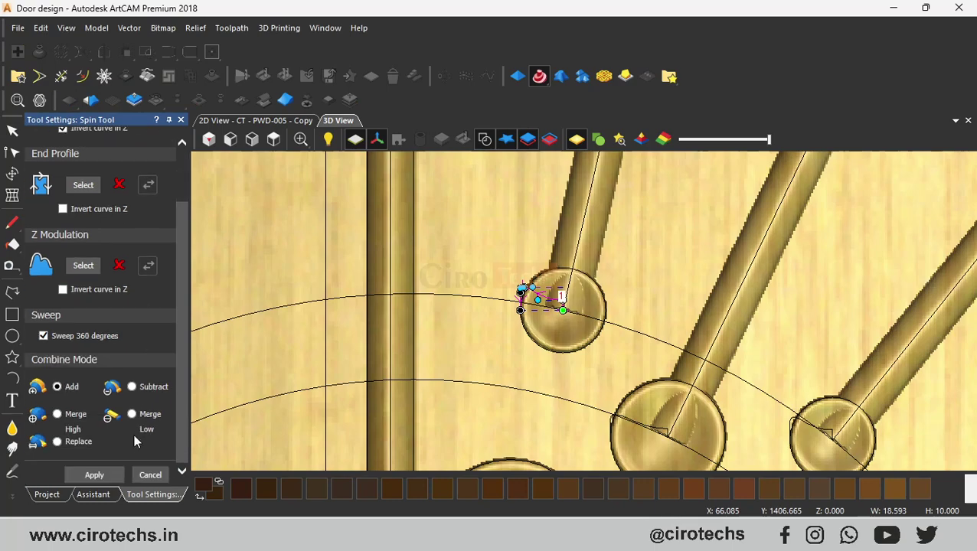
left_click(91, 475)
scroll(456, 248, "down", 2)
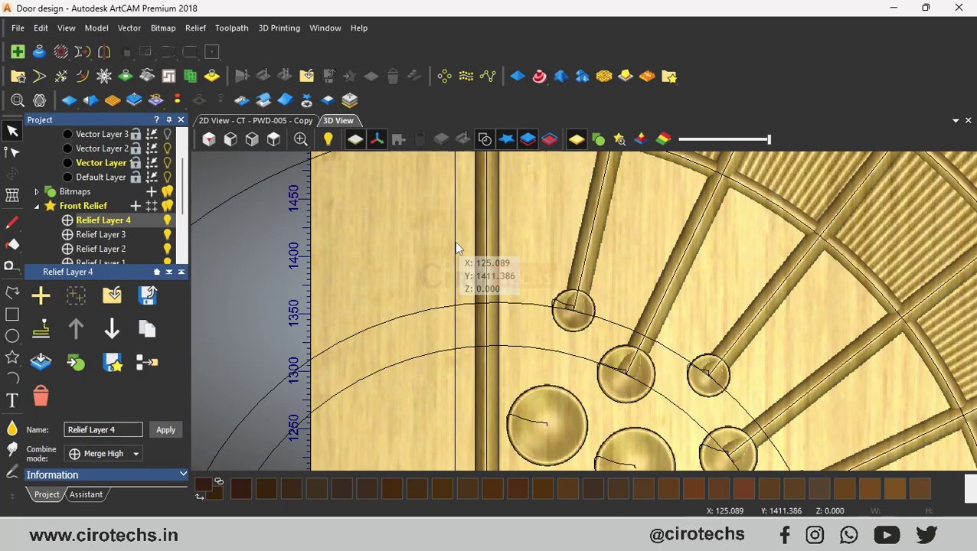
Step: Select the topmost small bar-end circle and zero the relief inside it on Relief Layer 2
scroll(635, 358, "up", 2)
scroll(559, 245, "up", 2)
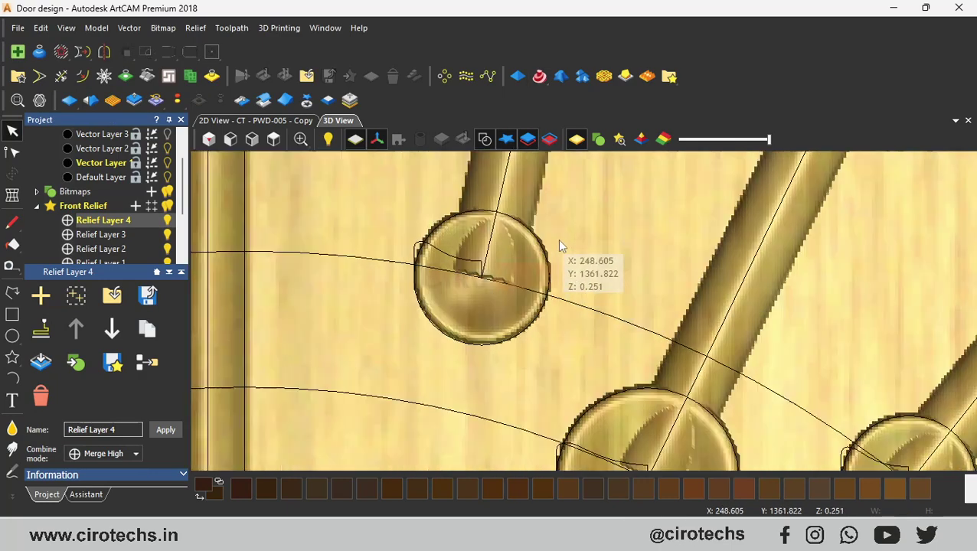
scroll(559, 246, "up", 2)
left_click(520, 255)
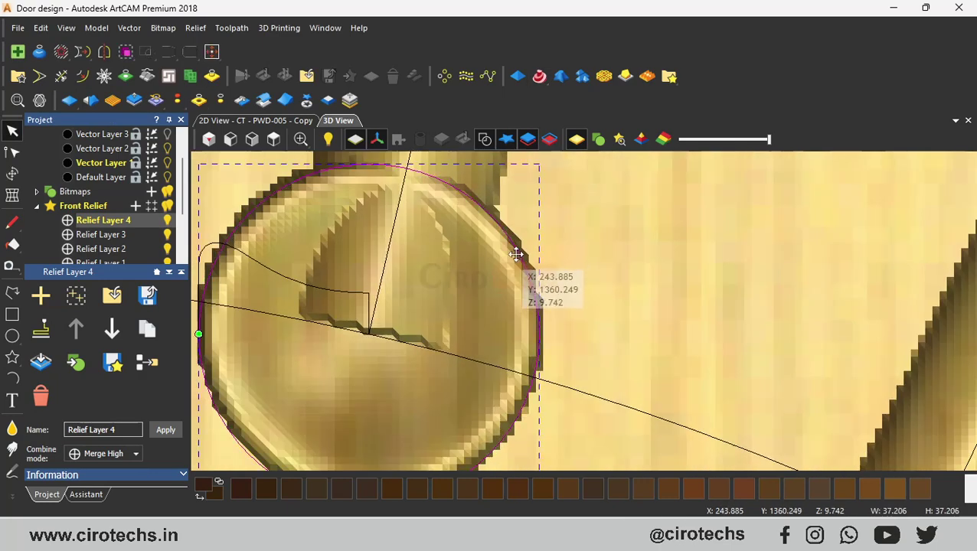
left_click(201, 102)
key("ctrl+z")
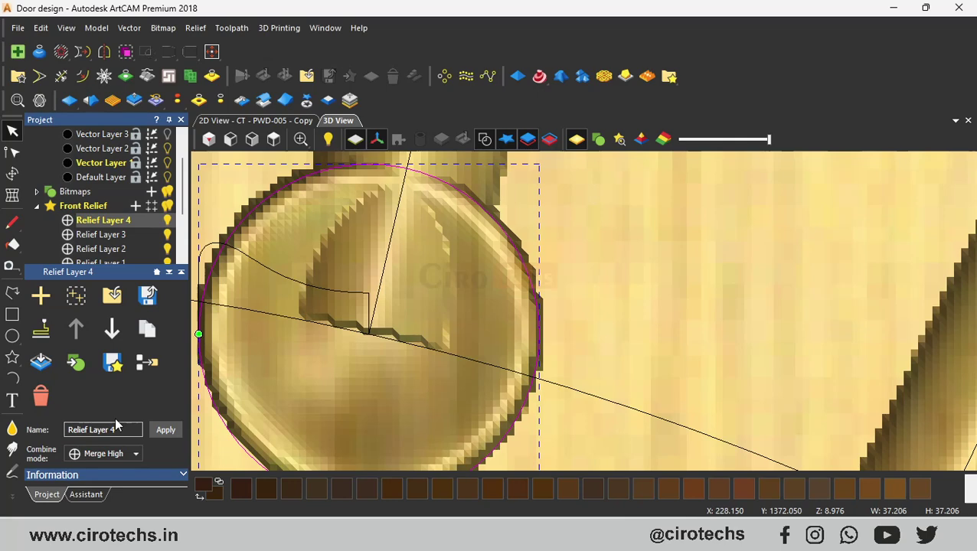
left_click(101, 250)
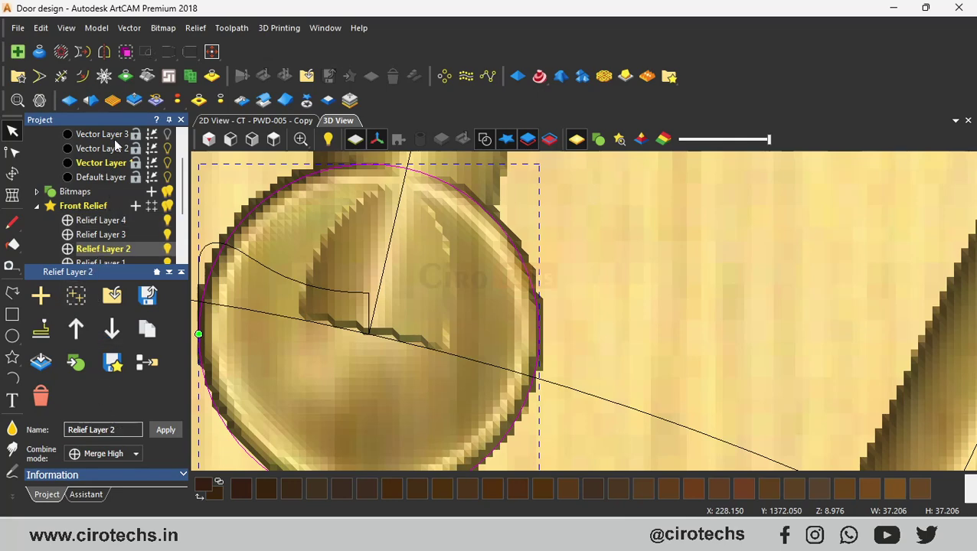
left_click(198, 103)
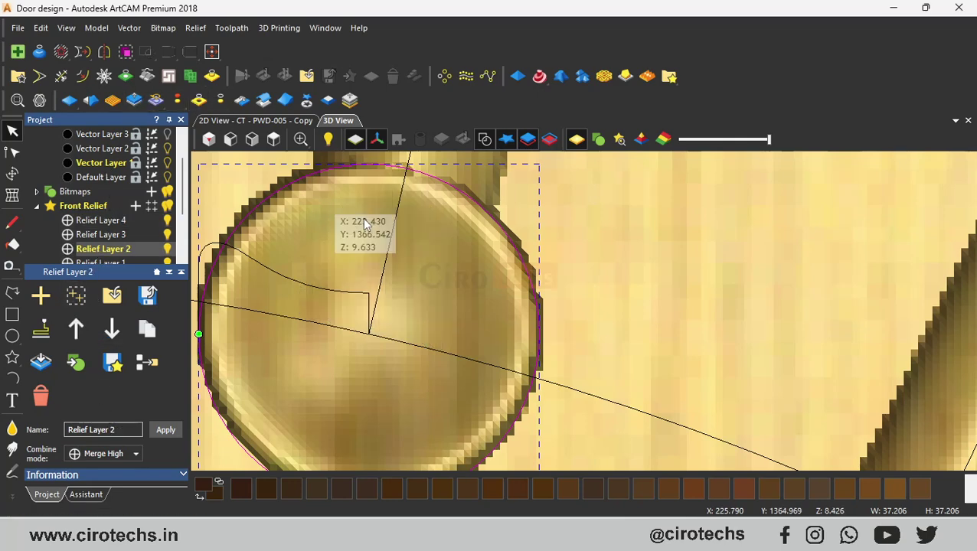
Step: Zero the Relief Layer 2 relief inside the uppermost of the larger bar-end circles
scroll(460, 263, "down", 1)
left_click_drag(460, 262, 431, 196)
scroll(430, 196, "down", 4)
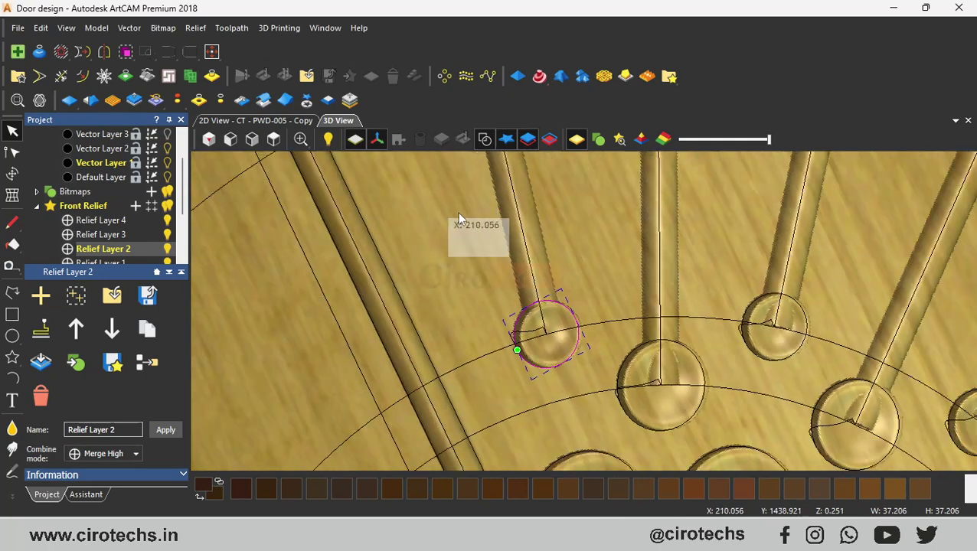
scroll(702, 389, "up", 3)
left_click(695, 321)
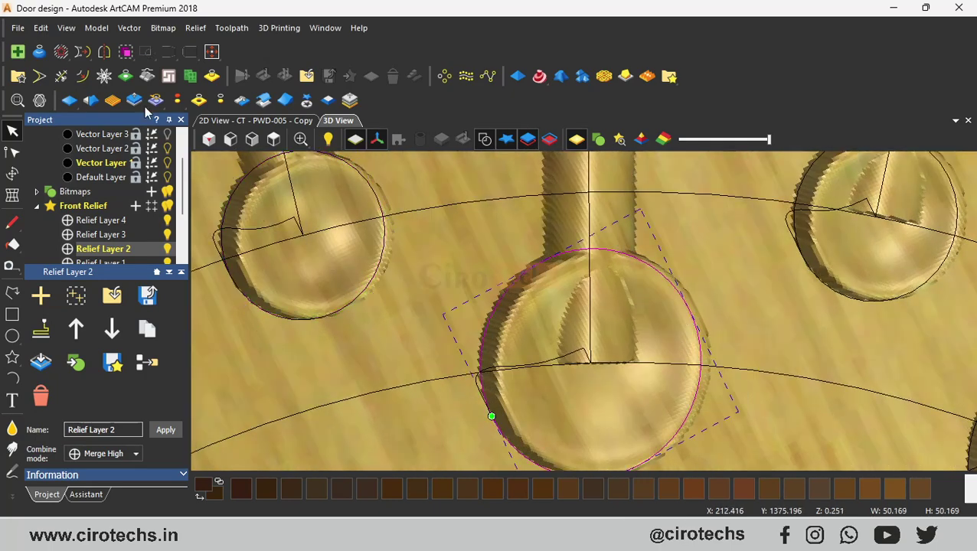
left_click(202, 106)
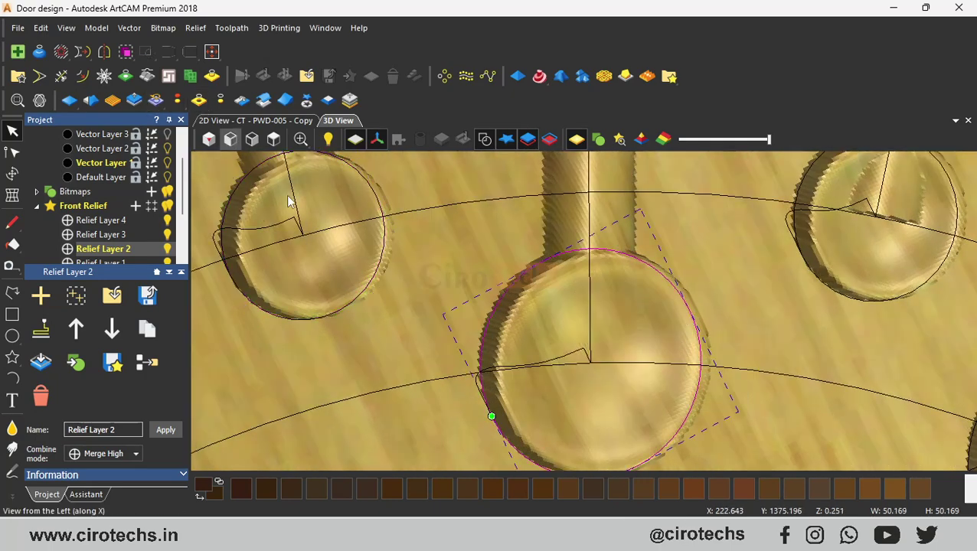
Step: View the door from the top and select the next five bar-end circles down to the one on the horizontal centre line
scroll(425, 255, "down", 3)
left_click(273, 139)
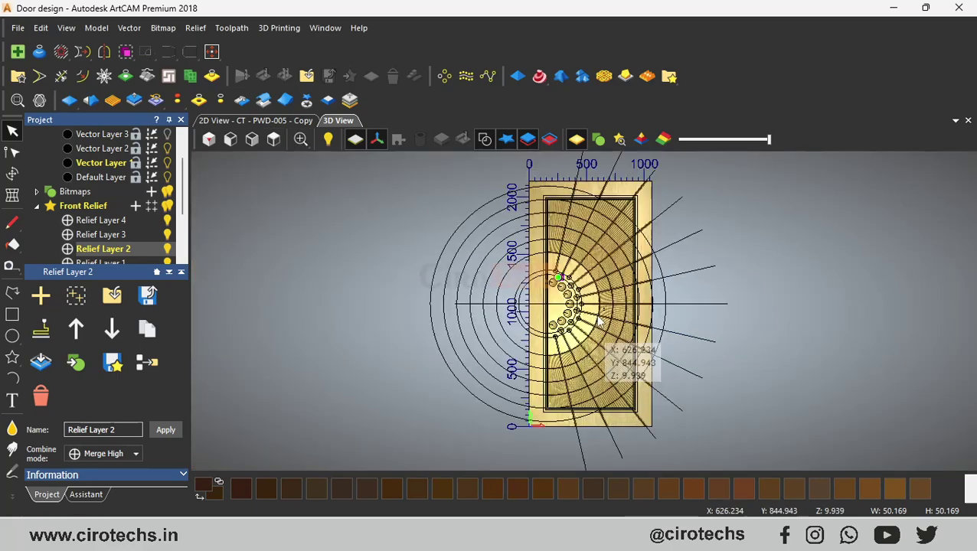
scroll(536, 283, "up", 5)
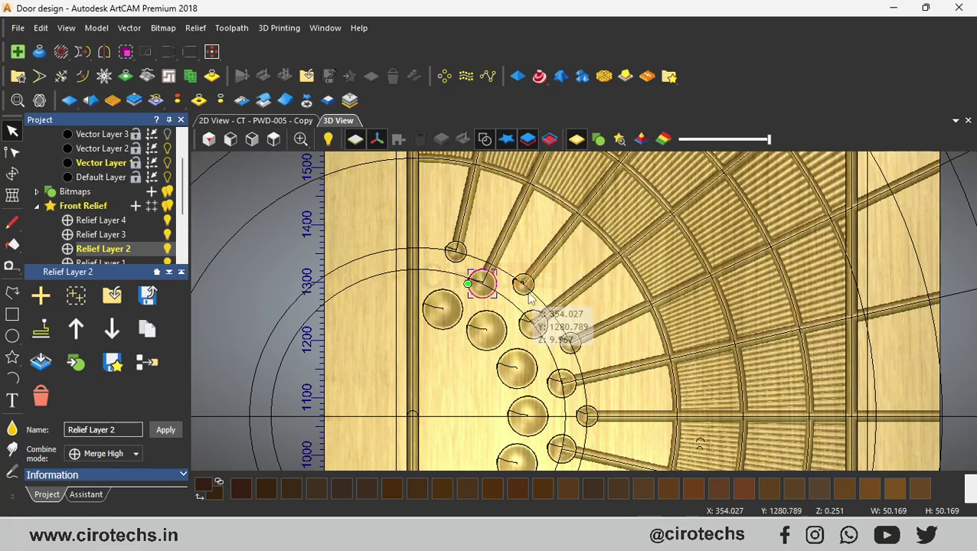
left_click(521, 294)
left_click(531, 340, "shift")
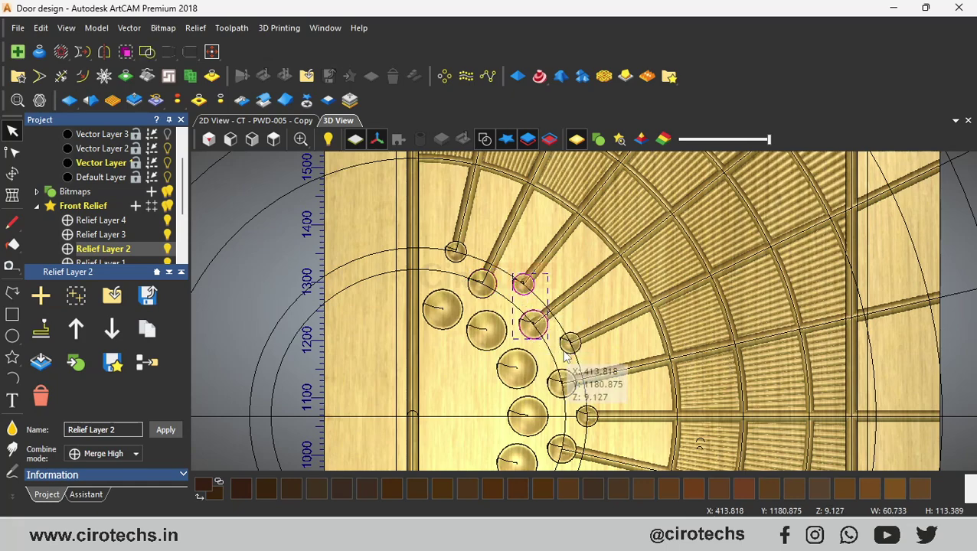
left_click(565, 353, "shift")
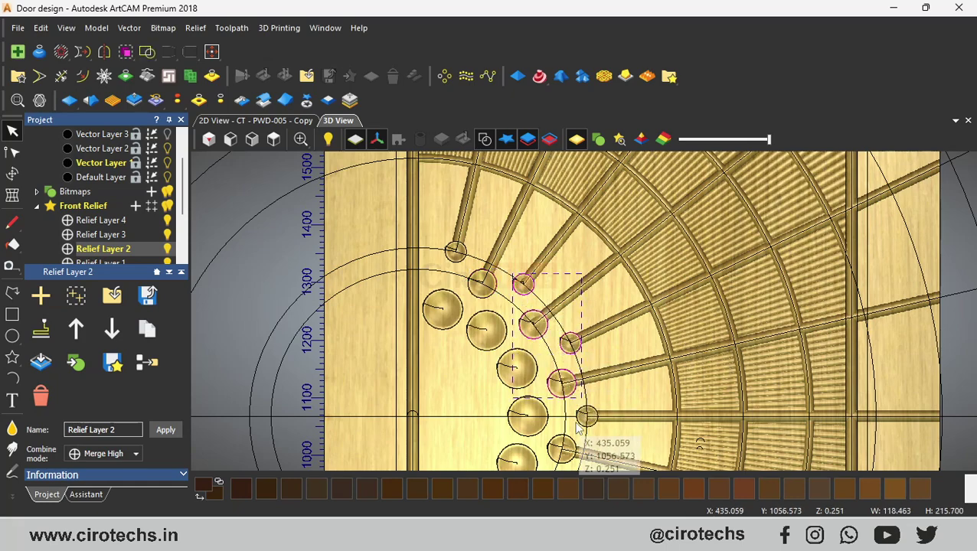
scroll(582, 431, "down", 3)
scroll(580, 421, "up", 4)
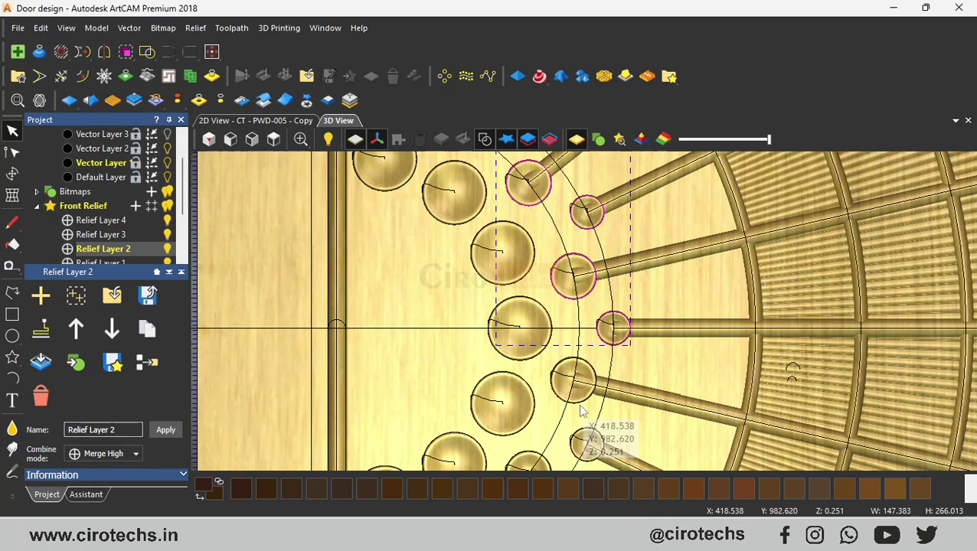
Step: Add the bar-end circles below the centre line to the selection and zero the Relief Layer 2 relief inside all selected circles
left_click(581, 410, "shift")
left_click(590, 431, "shift")
scroll(552, 350, "down", 2)
scroll(567, 435, "up", 3)
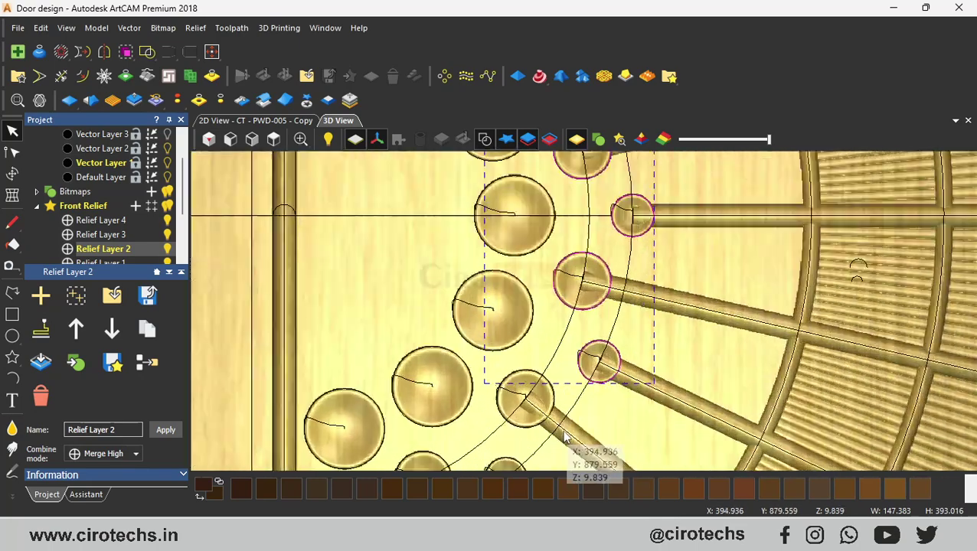
left_click(530, 426, "shift")
scroll(506, 349, "down", 1)
scroll(526, 431, "up", 2)
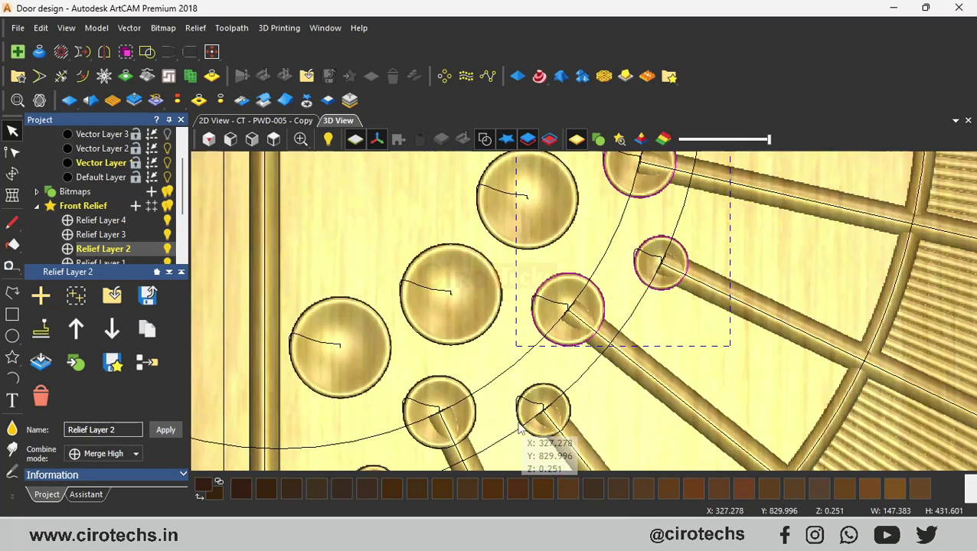
left_click(519, 425, "shift")
scroll(462, 402, "down", 1)
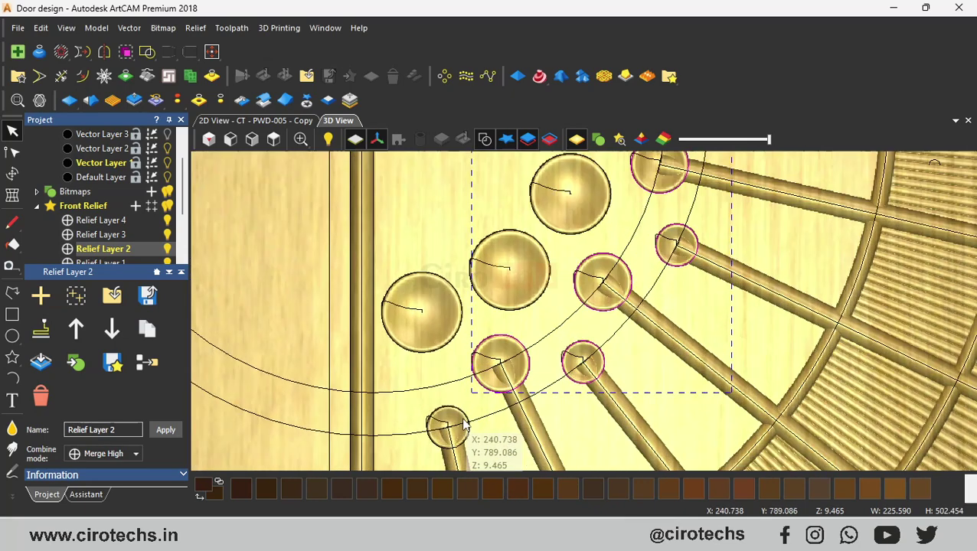
scroll(465, 409, "up", 2)
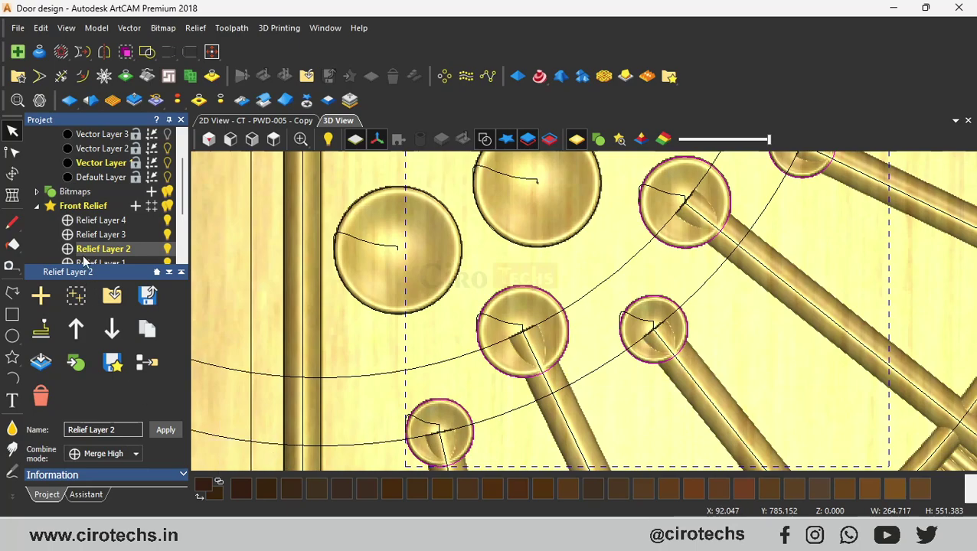
scroll(632, 250, "down", 5)
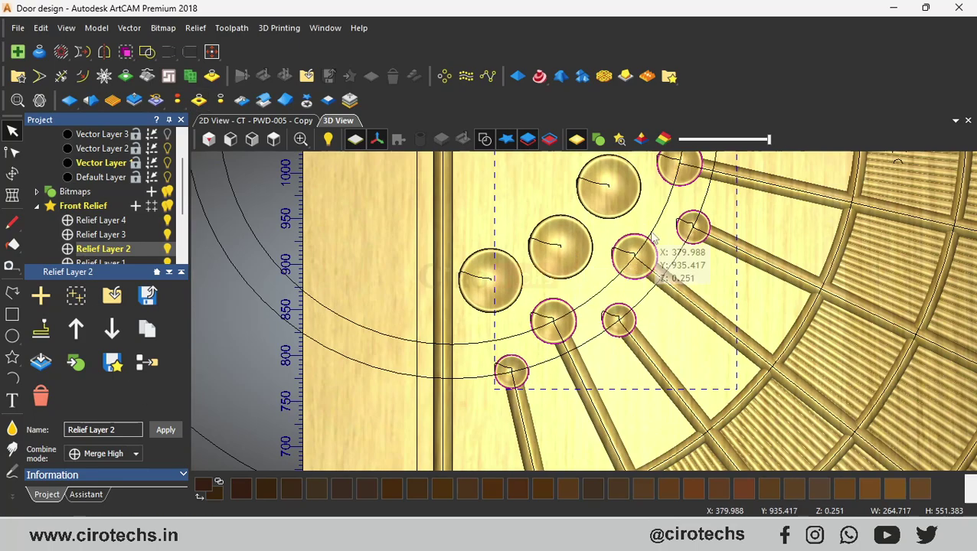
Step: Inspect the bar-end bowls at an angle and save the Door design model
scroll(638, 207, "up", 5)
middle_click_drag(650, 287, 641, 179)
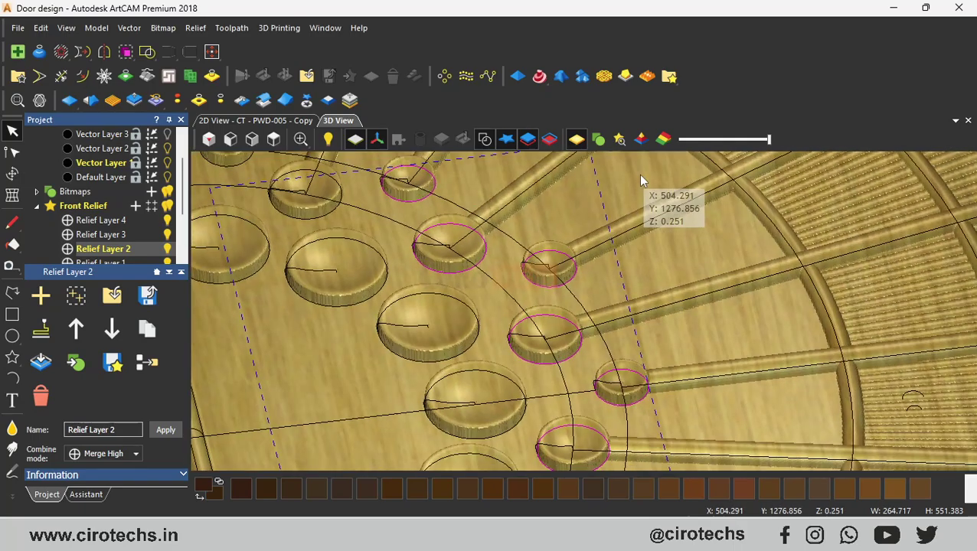
scroll(667, 265, "down", 2)
mouse_move(667, 264)
middle_mouse_down()
mouse_move(542, 318)
mouse_move(652, 267)
mouse_move(663, 272)
middle_mouse_up()
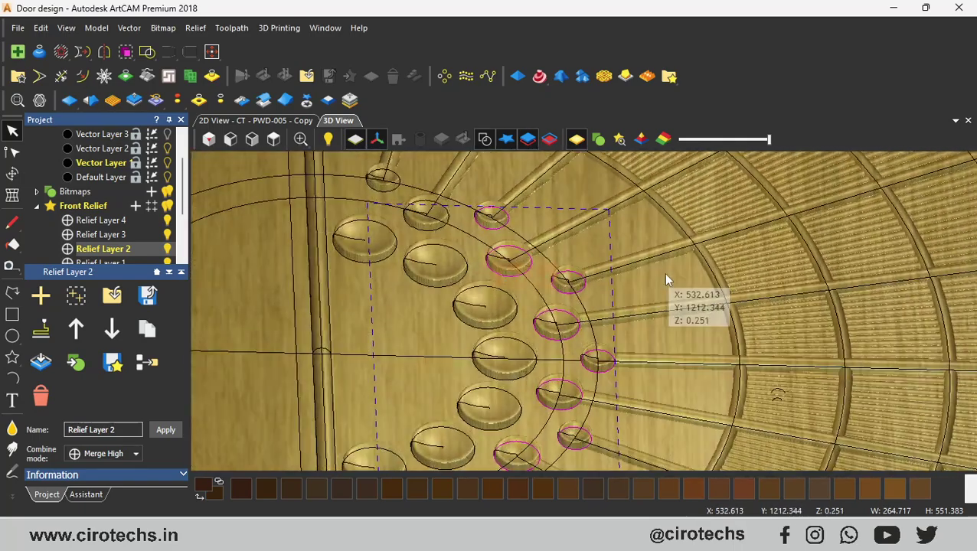
key("ctrl+s")
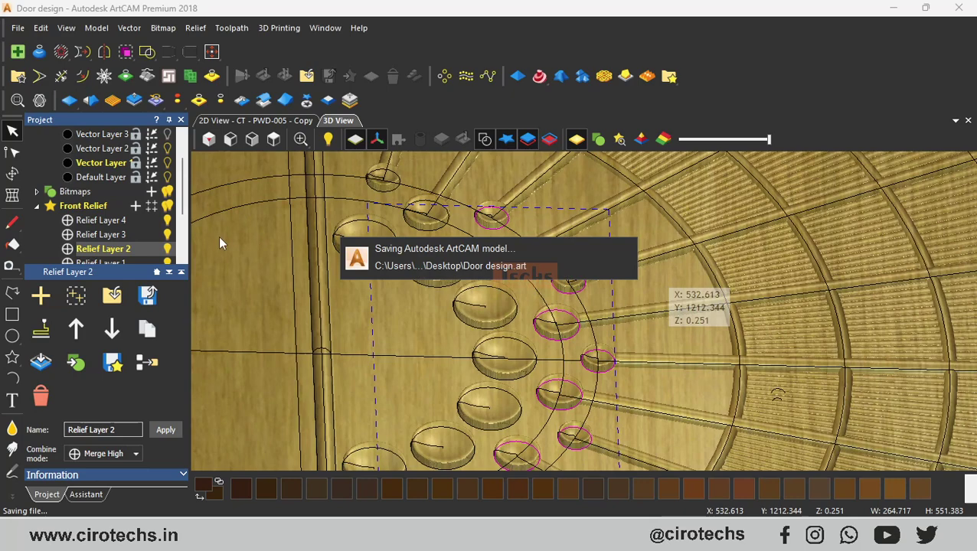
Step: Add a new relief layer to the Front Relief and clear the vector selection
left_click(133, 206)
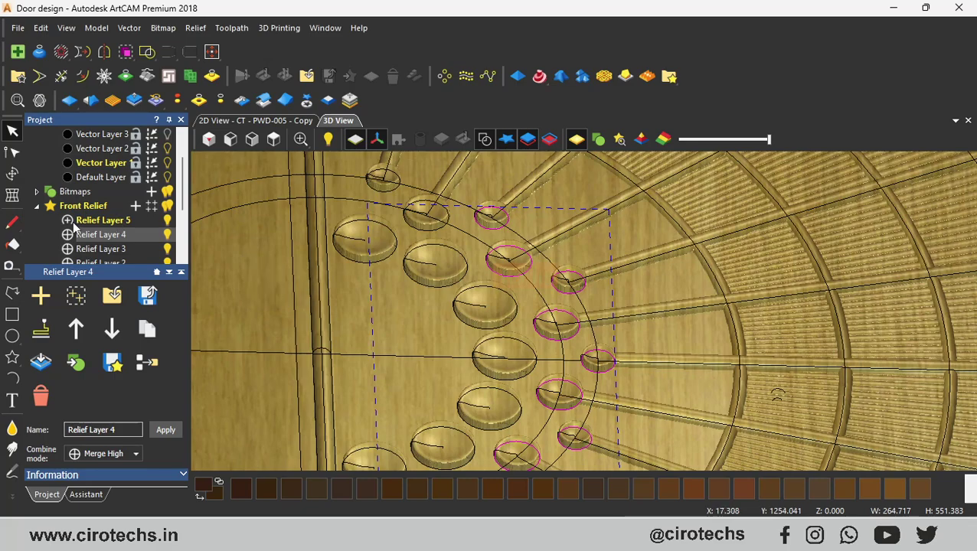
scroll(283, 288, "down", 3)
left_click_drag(382, 327, 571, 239)
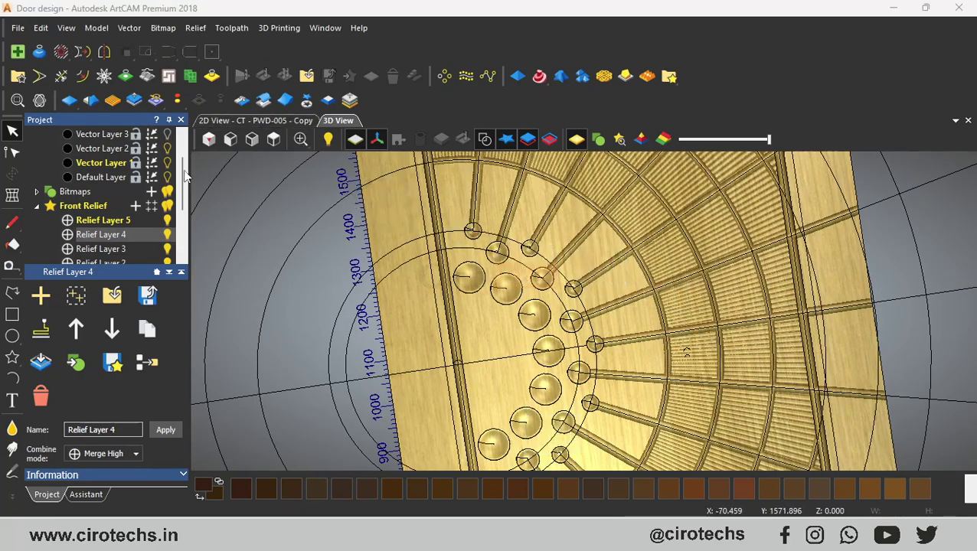
Step: Show only the small scattered circles of Vector Layer 3, hiding the other vector layers, and make that layer active
scroll(140, 188, "up", 3)
left_click(167, 190)
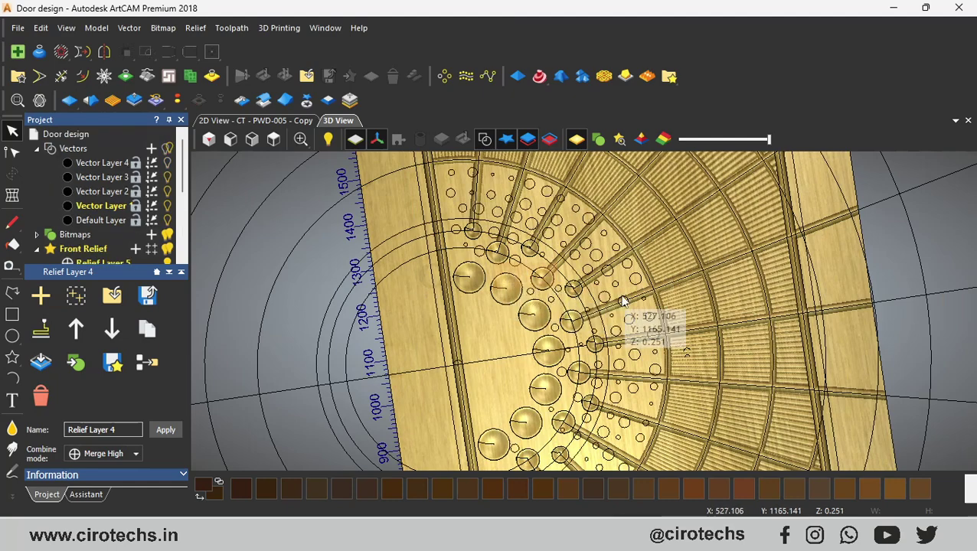
left_click(169, 221)
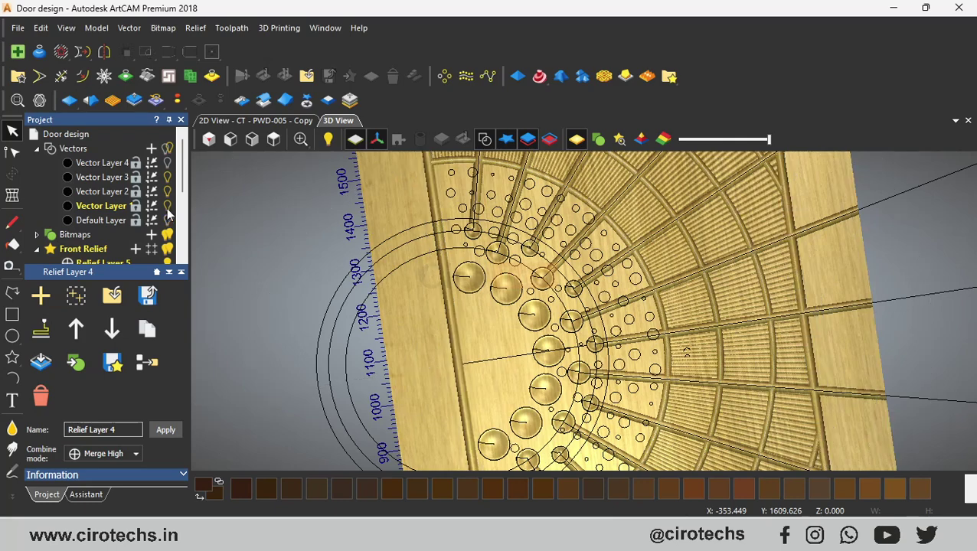
left_click(168, 205)
left_click(101, 191)
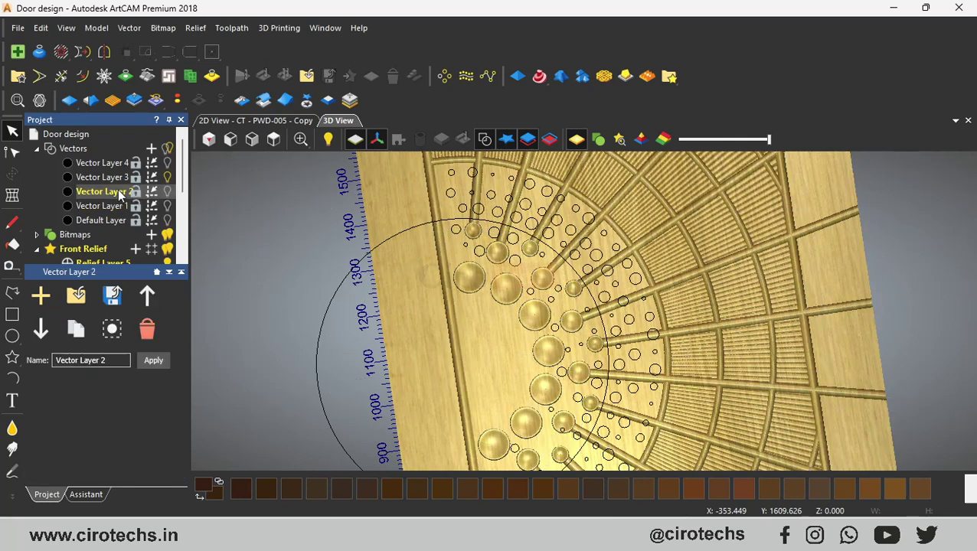
left_click(123, 177)
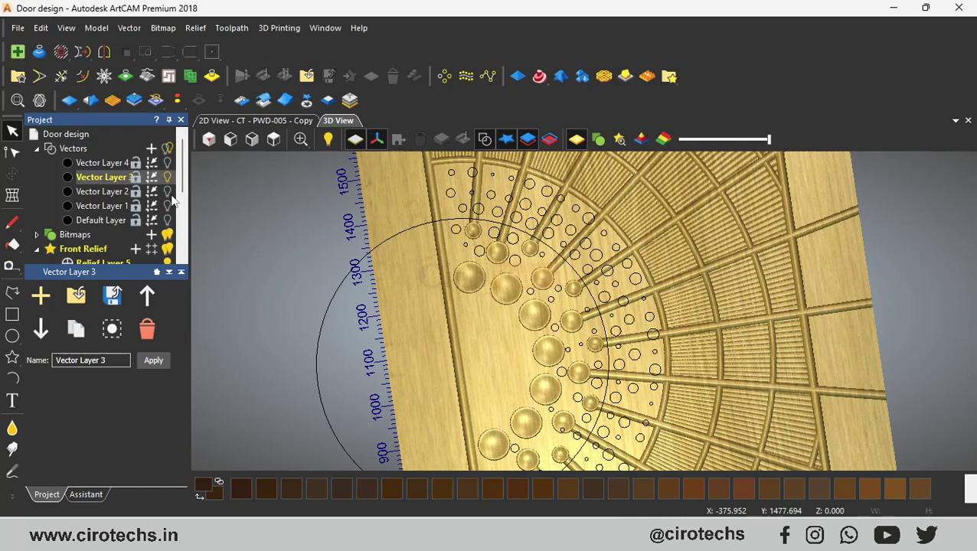
Step: Select all the small scattered circles of Vector Layer 3 around the bar ends
scroll(528, 314, "down", 2)
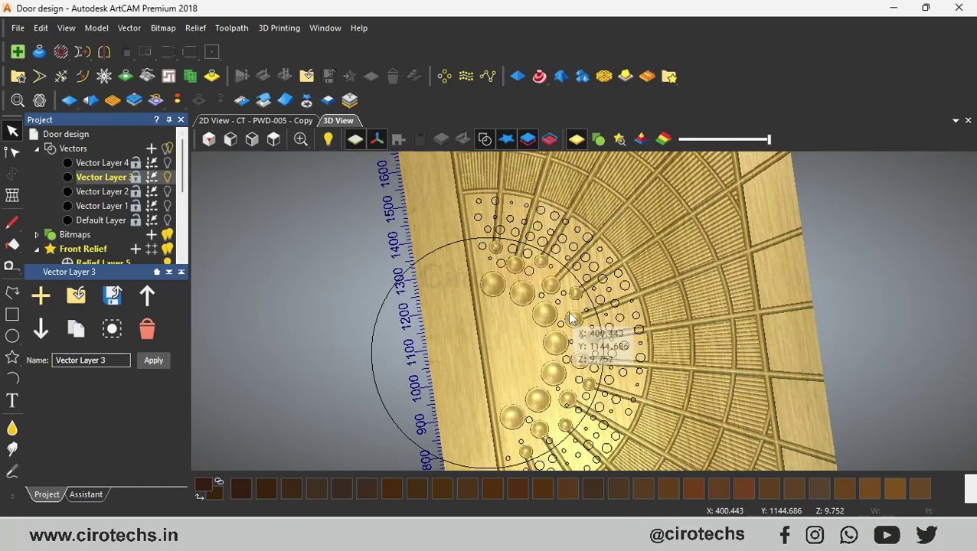
left_click(275, 140)
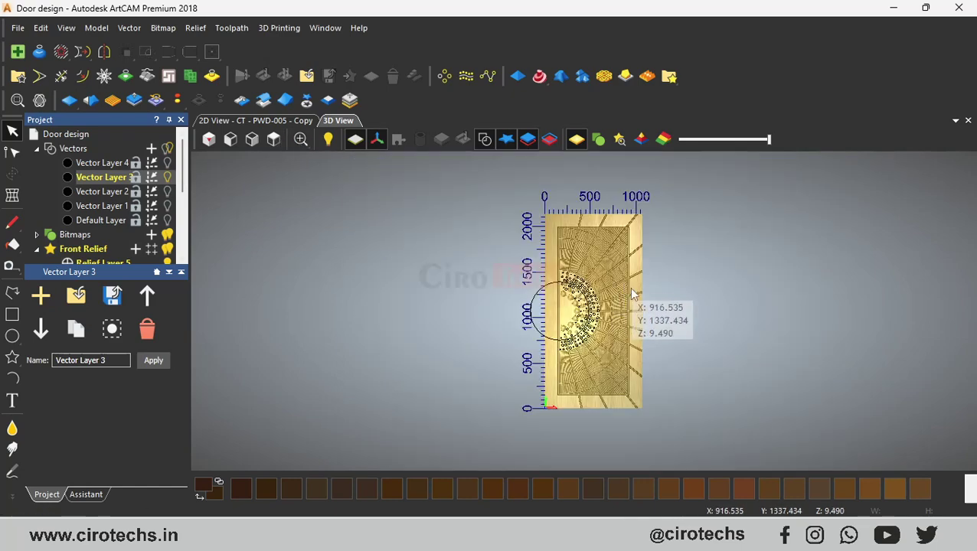
scroll(536, 306, "up", 2)
left_click_drag(457, 225, 582, 428)
scroll(488, 391, "up", 2)
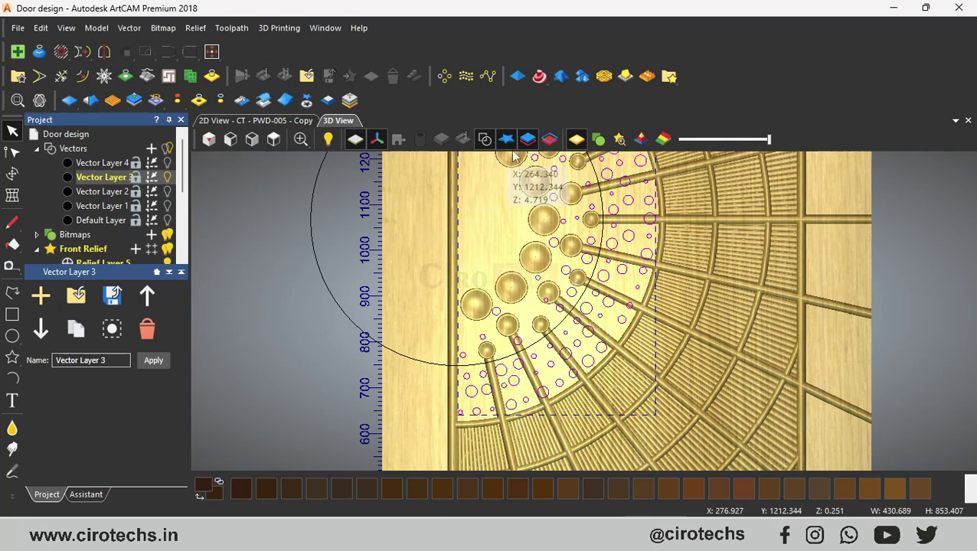
Step: Shape the selected circles as round domes limited to a height of 5 mm, adding them to the new relief layer
left_click(517, 76)
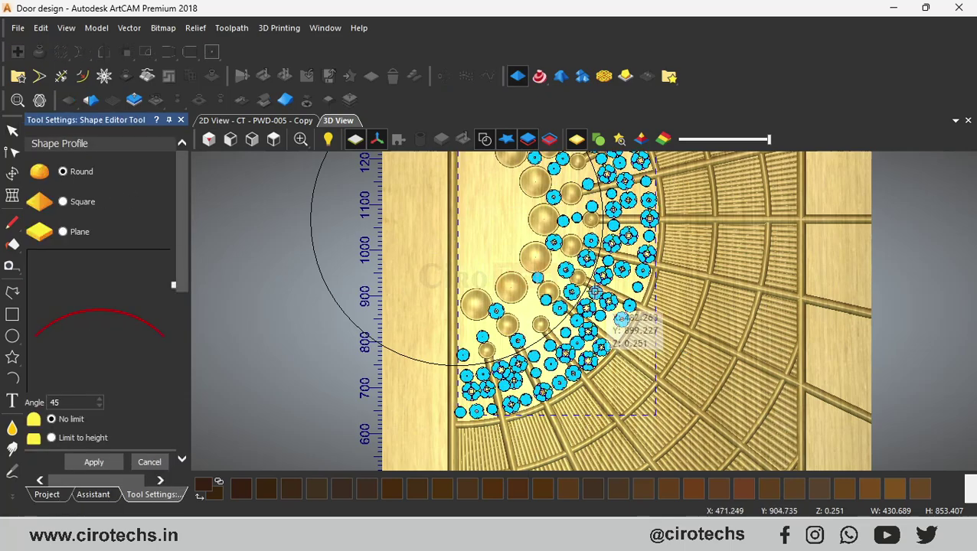
left_click_drag(282, 261, 708, 222)
scroll(44, 335, "down", 5)
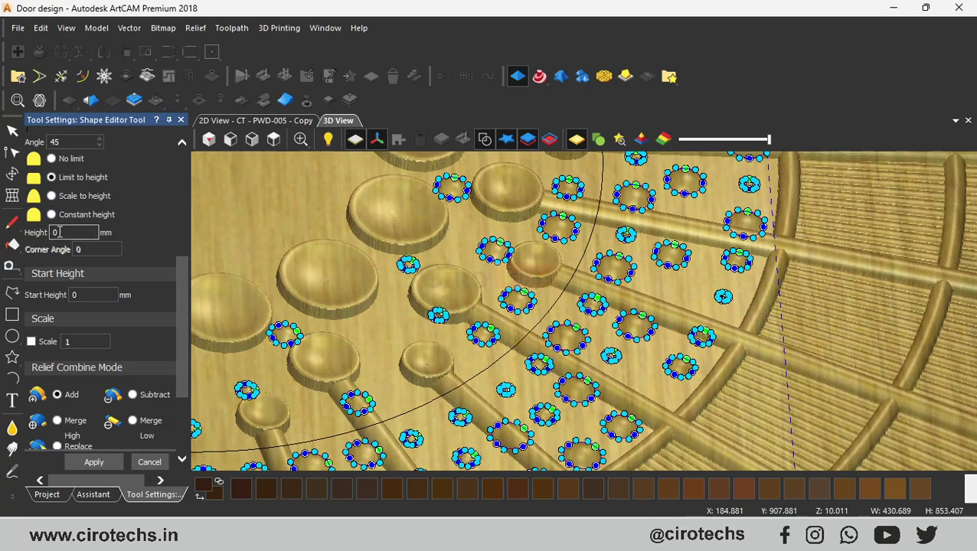
double_click(59, 232)
type("5")
scroll(436, 240, "down", 3)
scroll(648, 333, "up", 5)
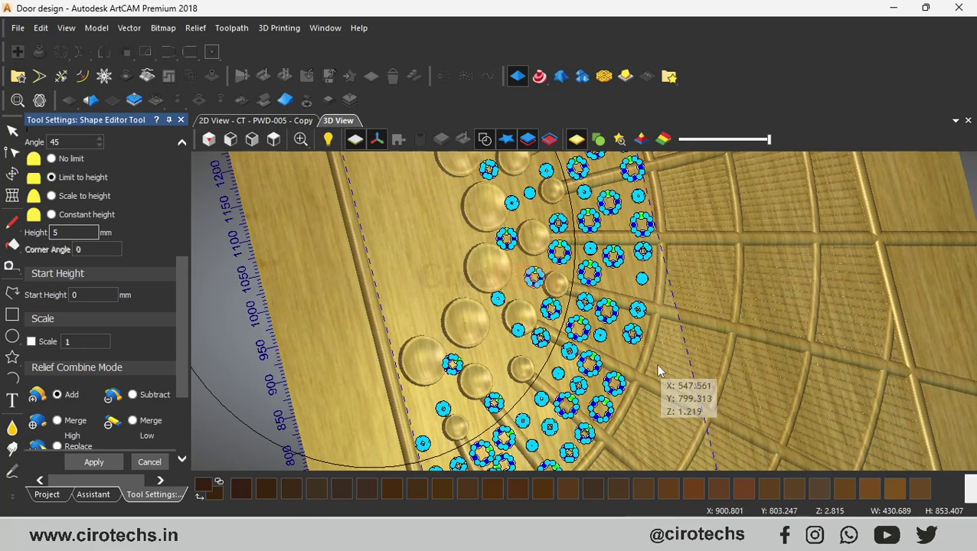
scroll(643, 337, "up", 4)
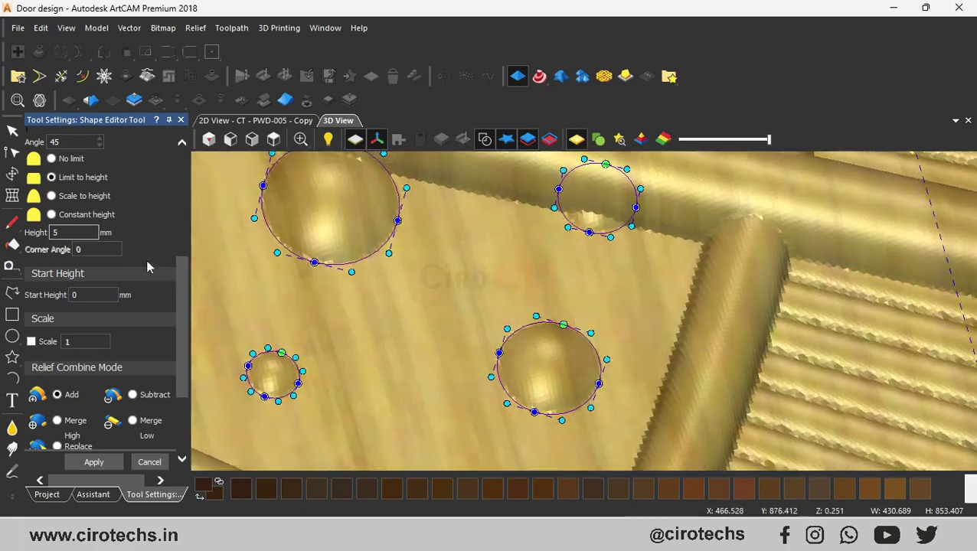
left_click_drag(532, 366, 515, 352)
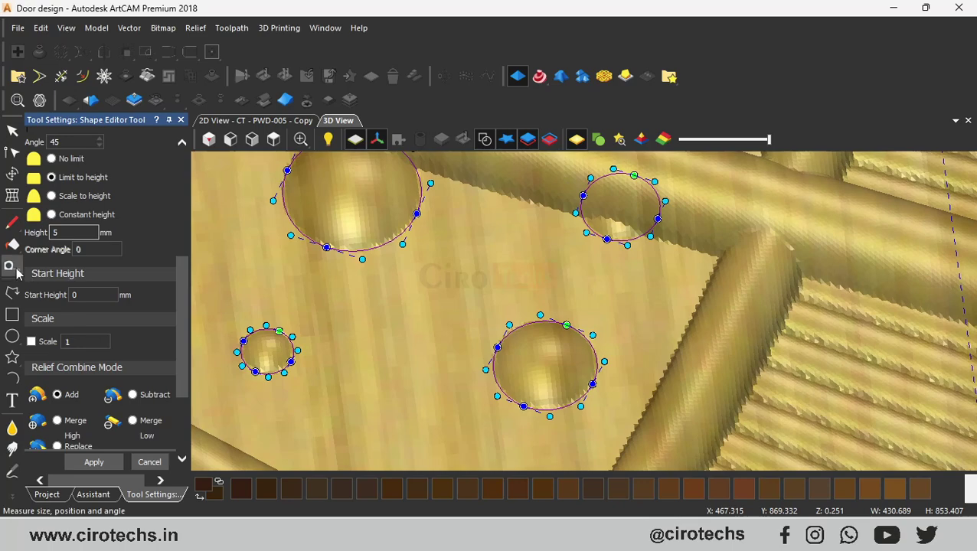
Step: Set the round profile angle of the small circle domes to 90 and apply it
scroll(104, 260, "up", 3)
scroll(105, 259, "up", 3)
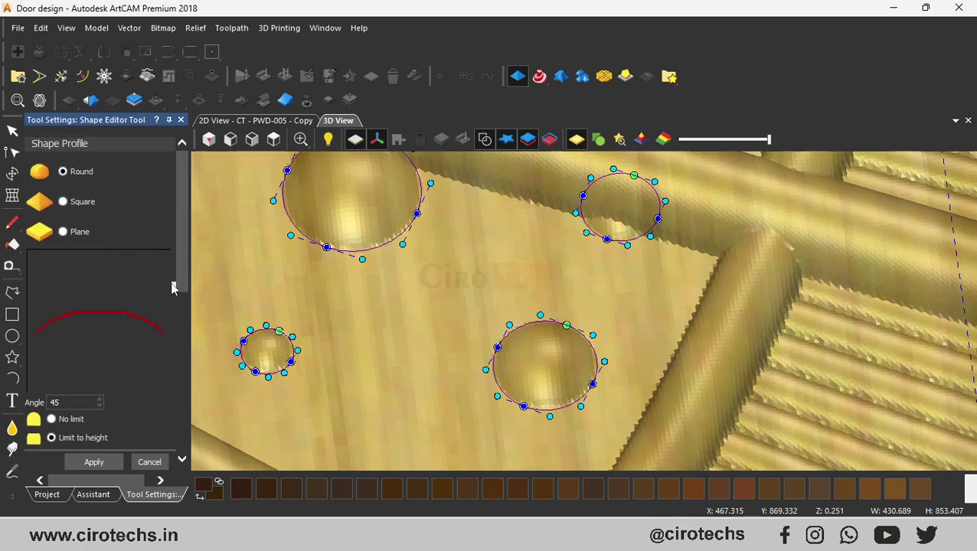
left_click_drag(172, 284, 173, 276)
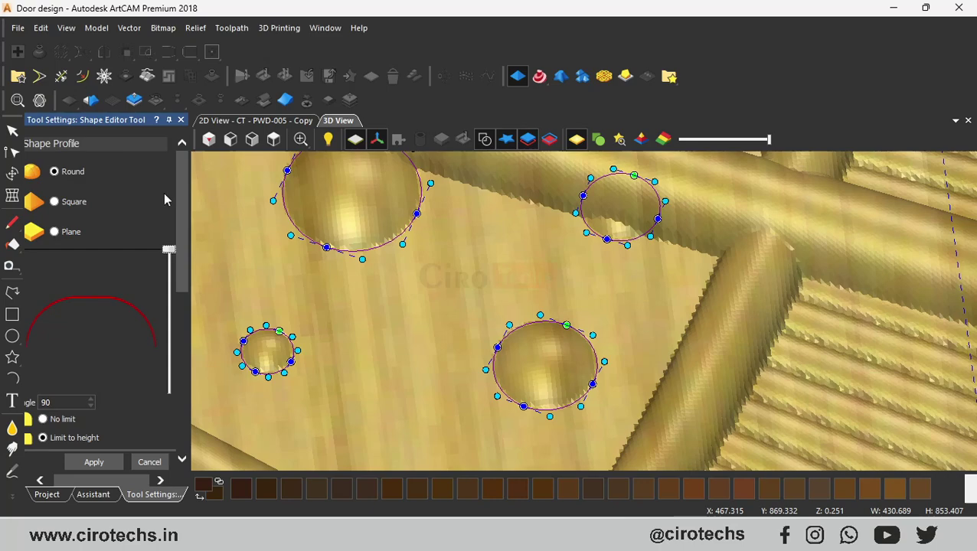
scroll(164, 192, "down", 3)
scroll(616, 344, "down", 5)
scroll(621, 325, "down", 2)
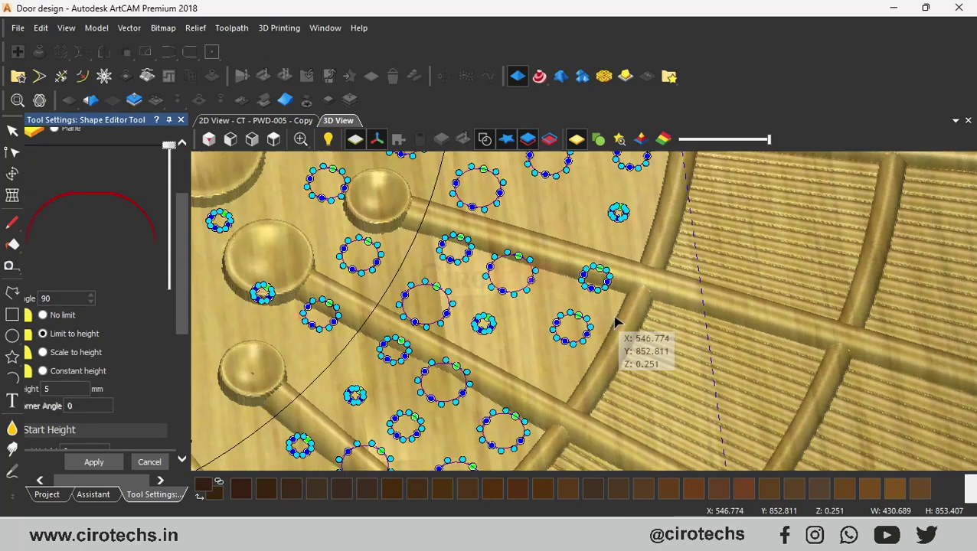
scroll(186, 338, "down", 3)
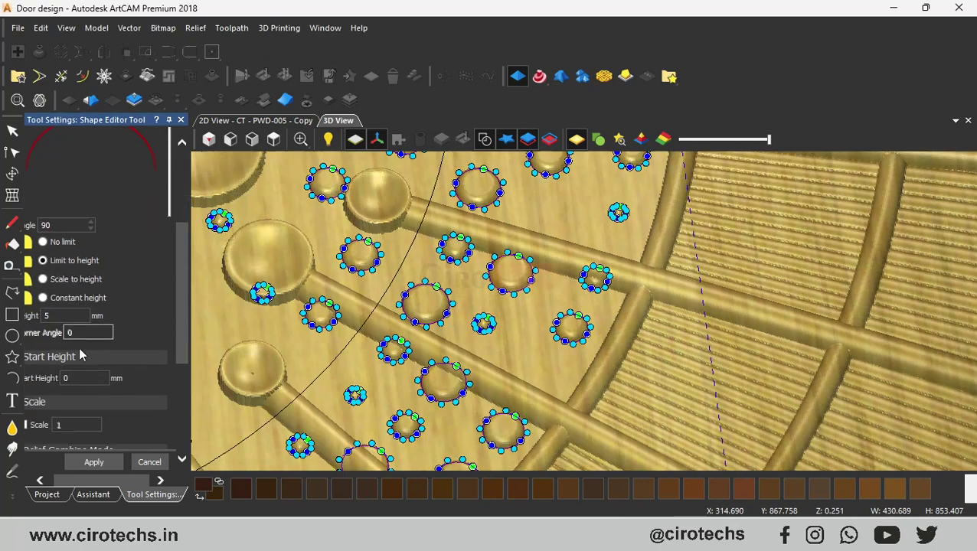
Step: Set the height limit of the small circle domes to 10 mm, apply it and close the Shape Editor
double_click(73, 232)
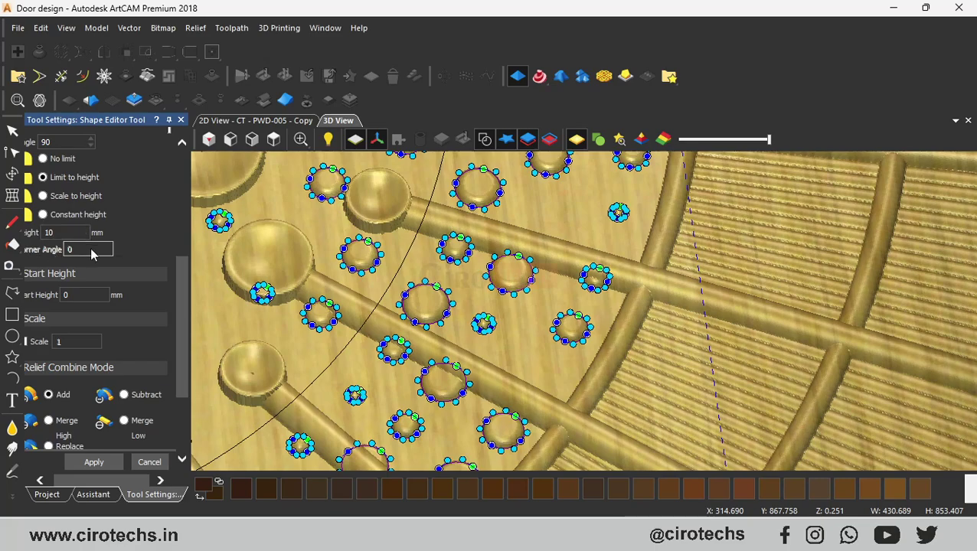
scroll(64, 241, "down", 1)
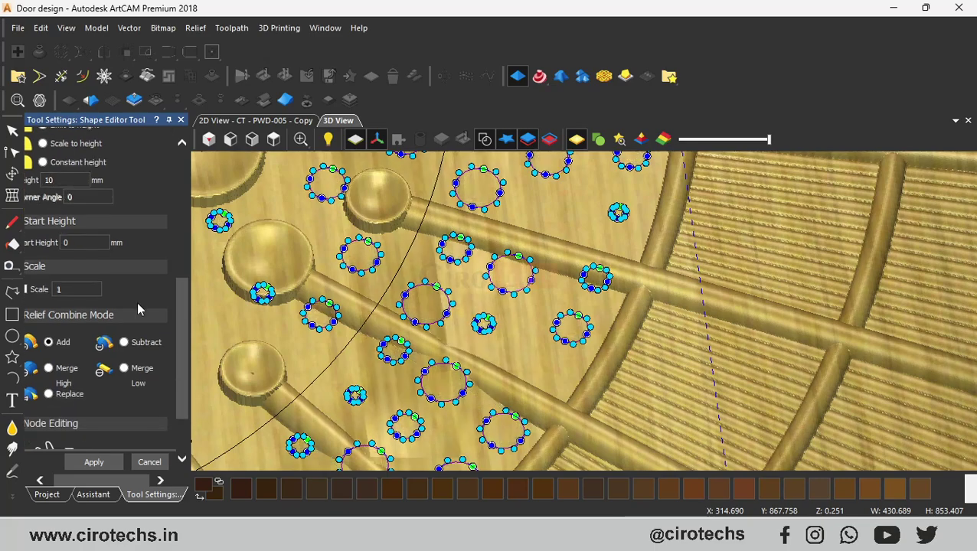
scroll(428, 364, "up", 5)
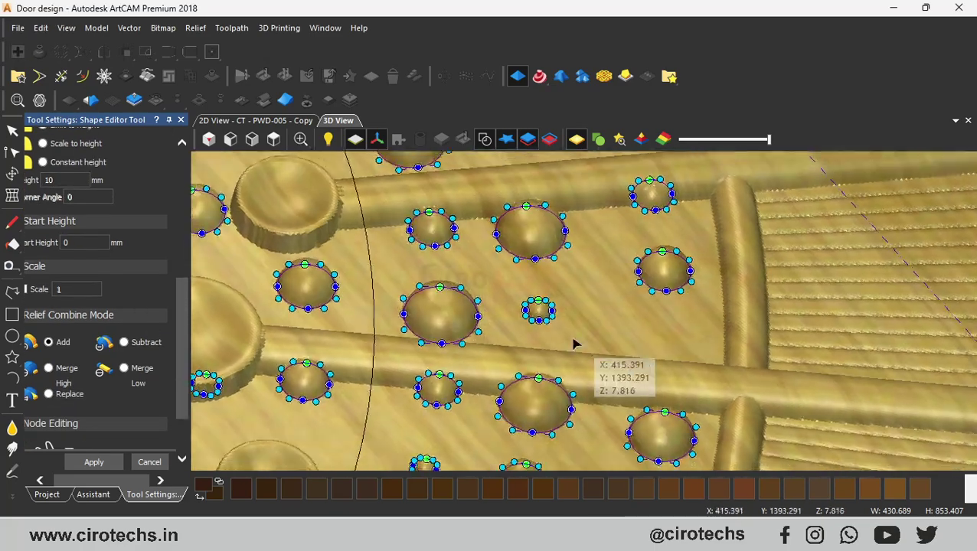
scroll(563, 353, "down", 3)
scroll(563, 349, "up", 3)
left_click_drag(563, 344, 632, 345)
scroll(77, 383, "down", 3)
scroll(534, 389, "up", 1)
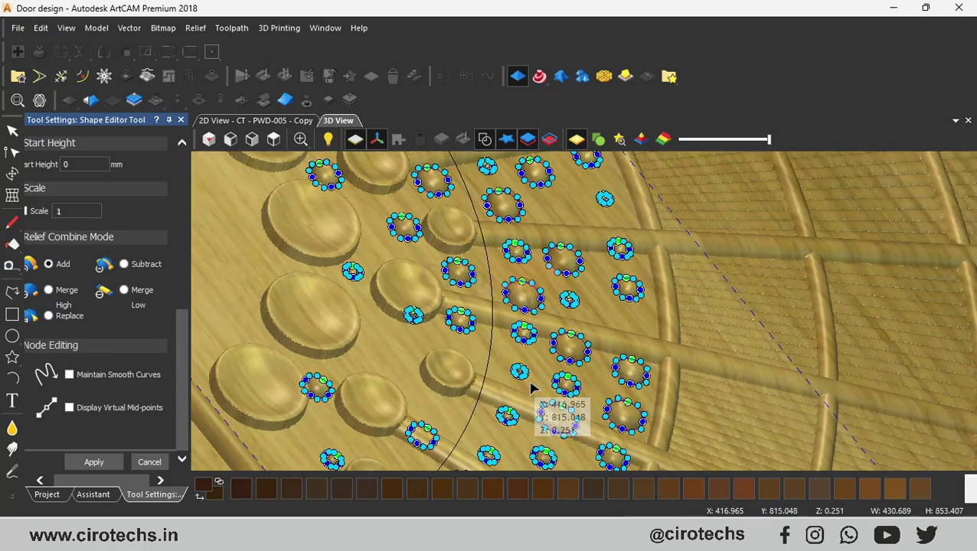
scroll(533, 389, "down", 4)
scroll(494, 403, "up", 2)
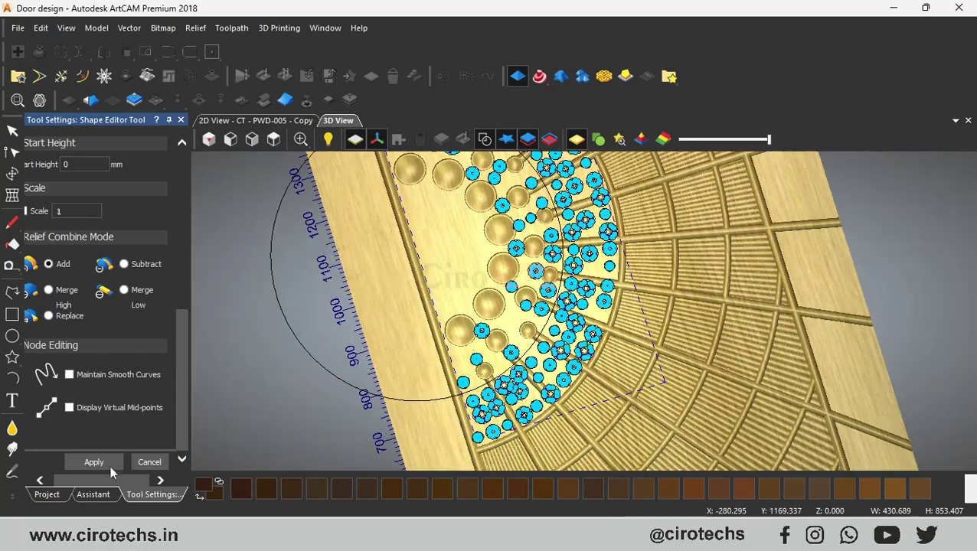
left_click(148, 463)
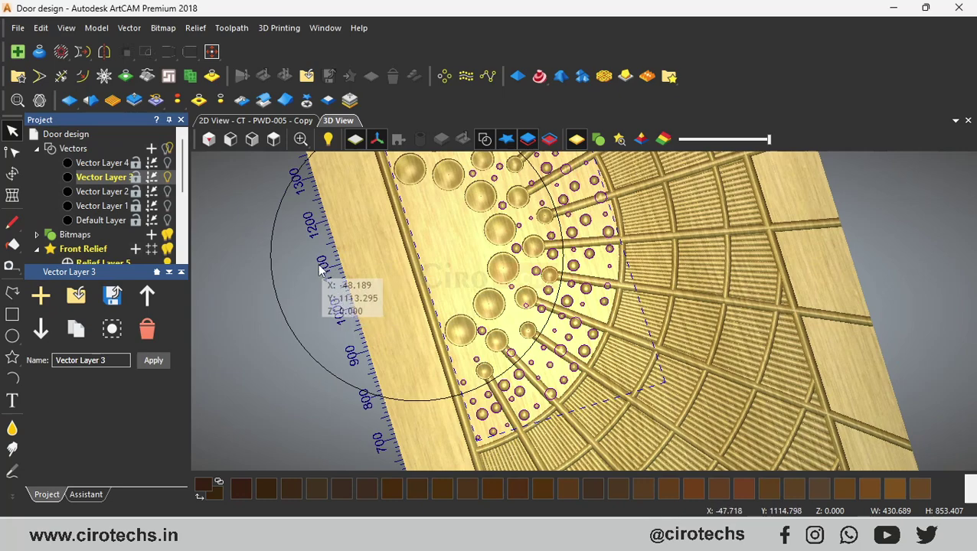
Step: Examine the small domes from above and at an angle, especially where they meet the bars and bowls
left_click(273, 139)
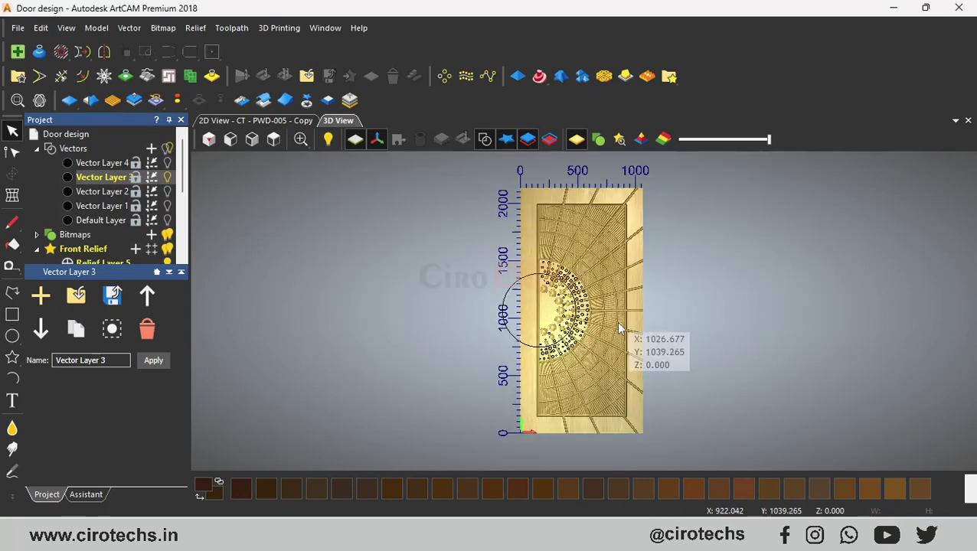
scroll(579, 333, "up", 5)
scroll(474, 372, "up", 2)
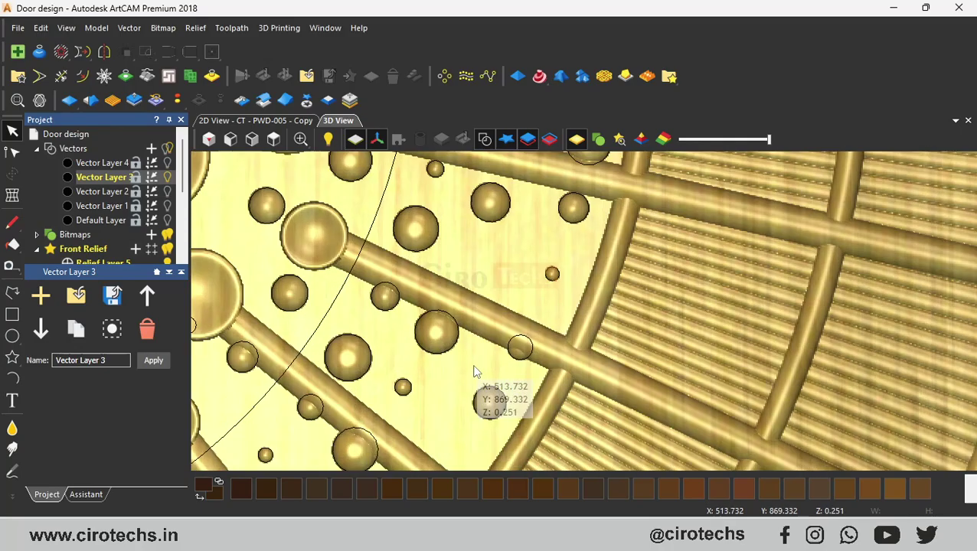
left_click_drag(474, 372, 480, 352)
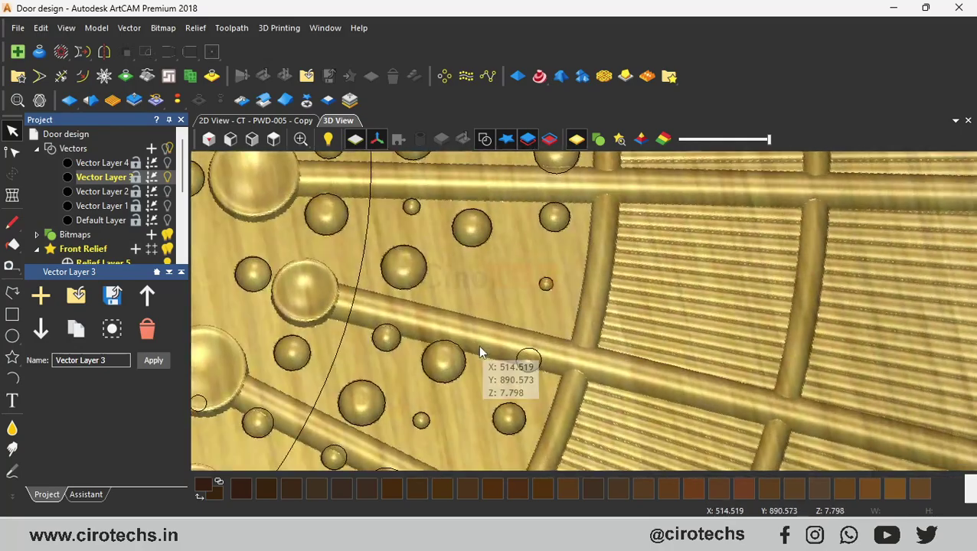
scroll(481, 352, "down", 4)
scroll(611, 291, "up", 2)
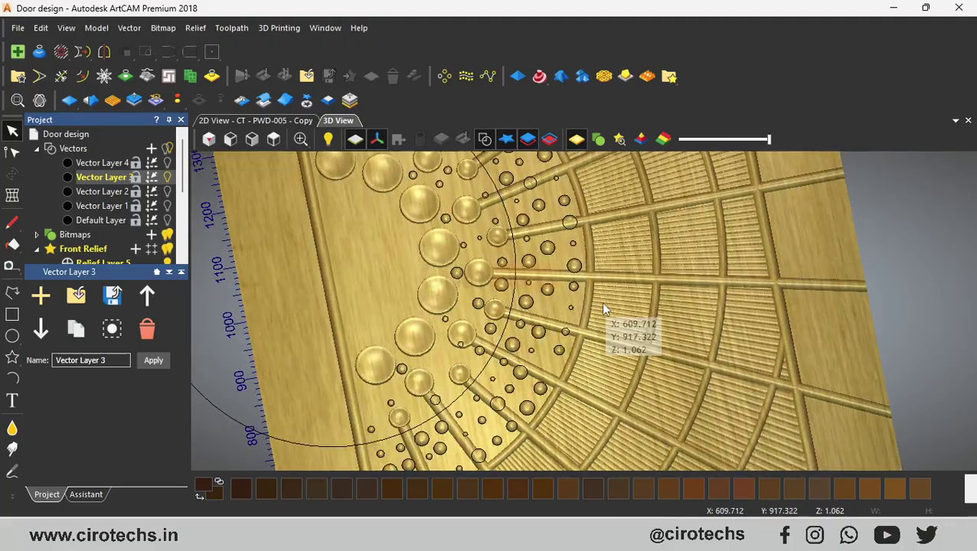
scroll(603, 310, "up", 6)
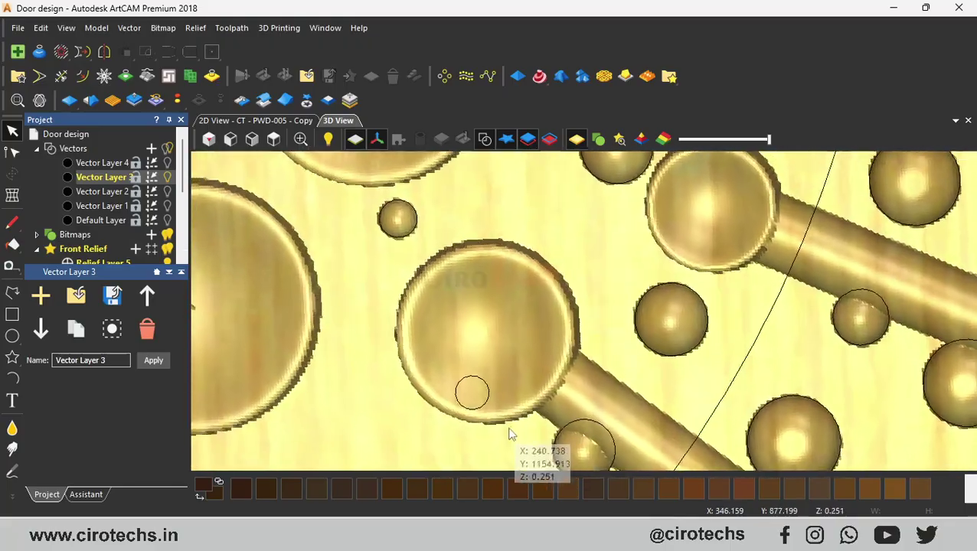
scroll(511, 434, "down", 8)
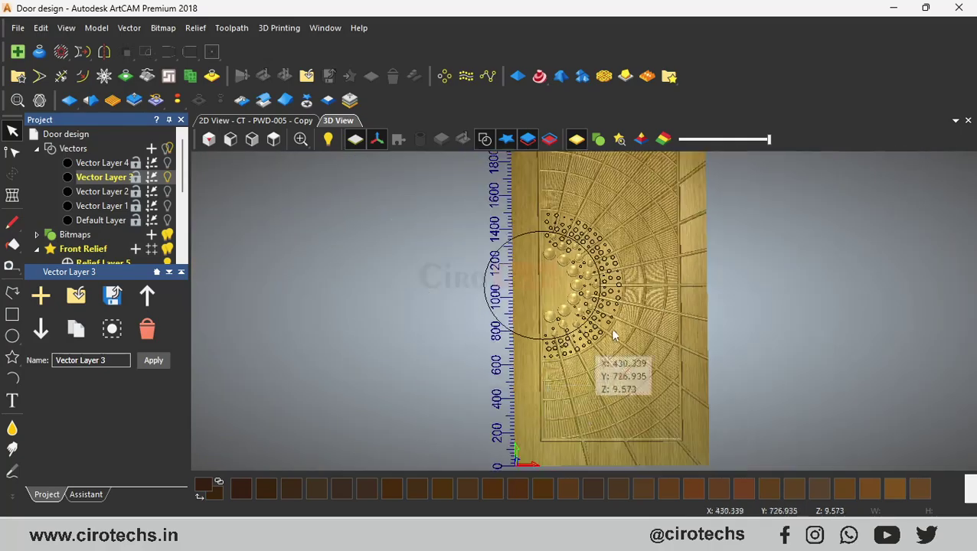
scroll(613, 334, "up", 8)
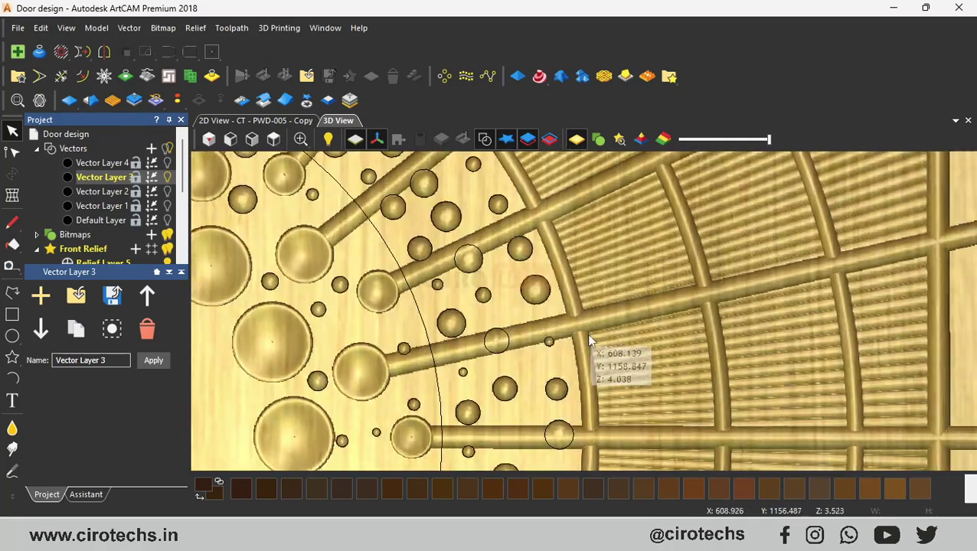
scroll(590, 340, "down", 5)
scroll(526, 320, "down", 2)
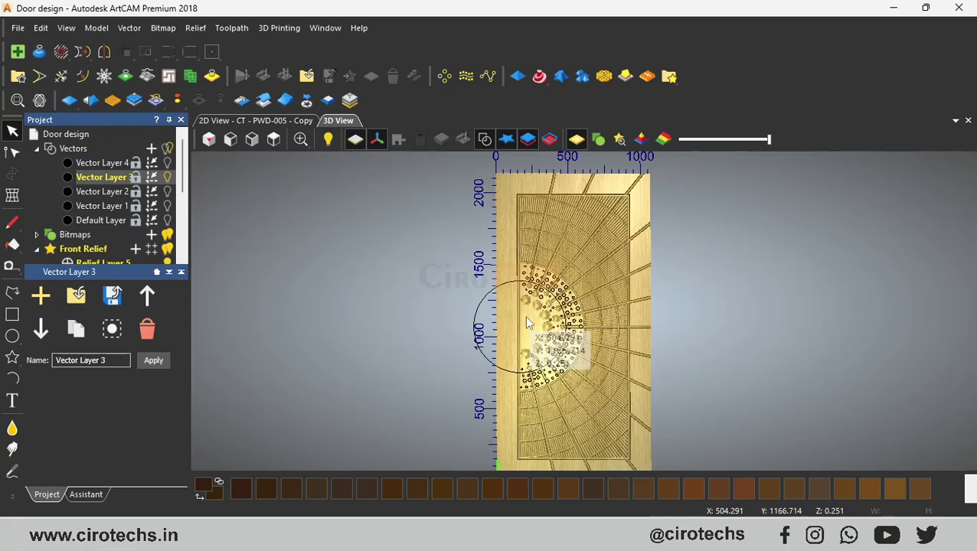
Step: Activate Relief Layer 2, show the Default Layer vectors and zero the relief outside the frame's centre rectangle
scroll(569, 201, "up", 5)
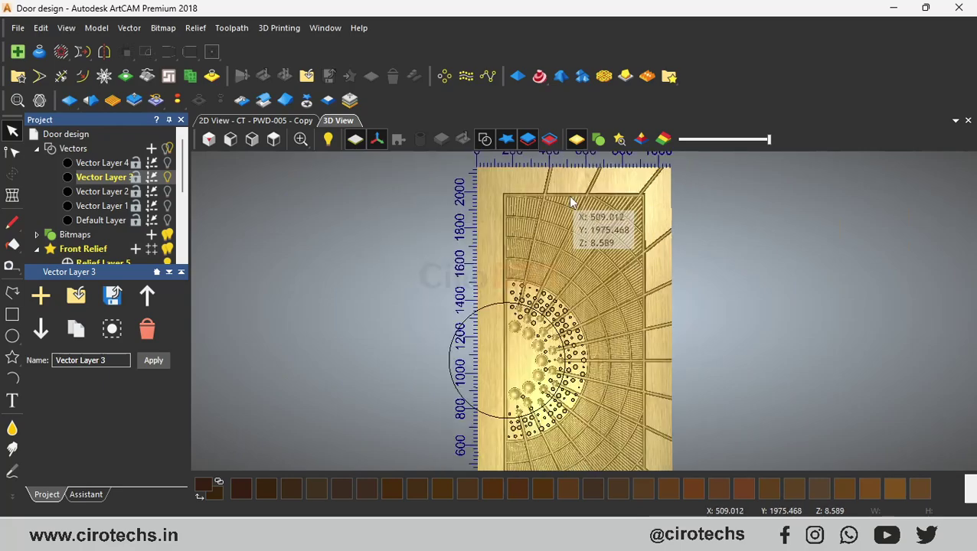
scroll(98, 232, "down", 3)
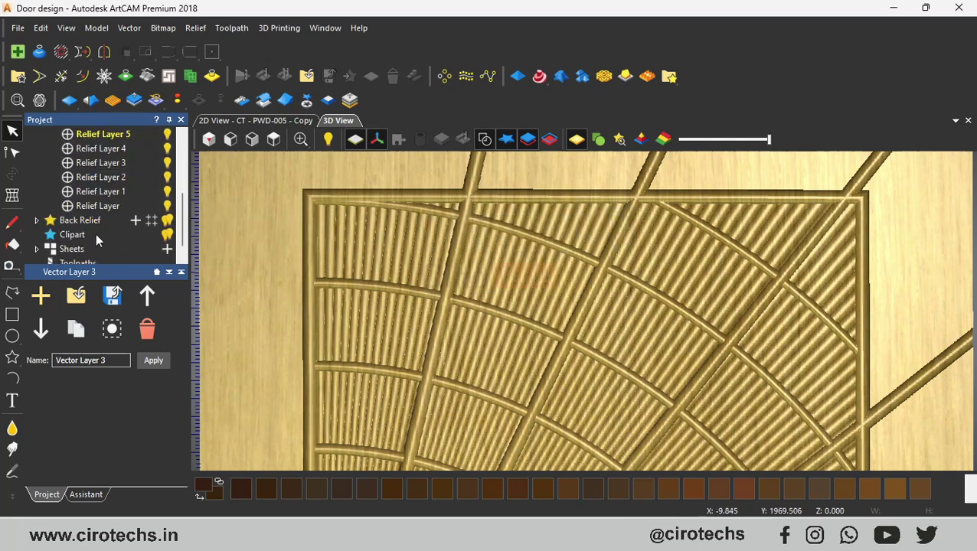
left_click(111, 177)
scroll(159, 175, "up", 3)
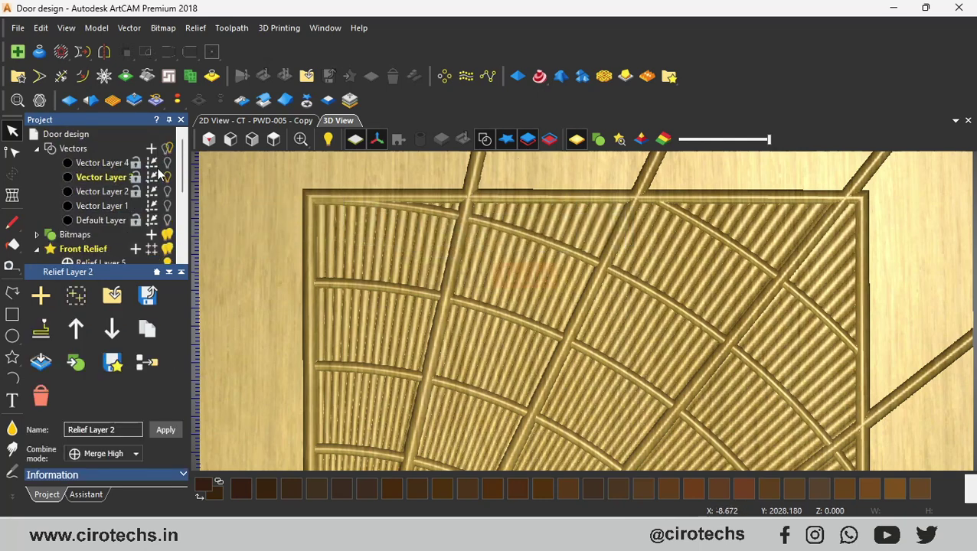
left_click(168, 220)
left_click(430, 197)
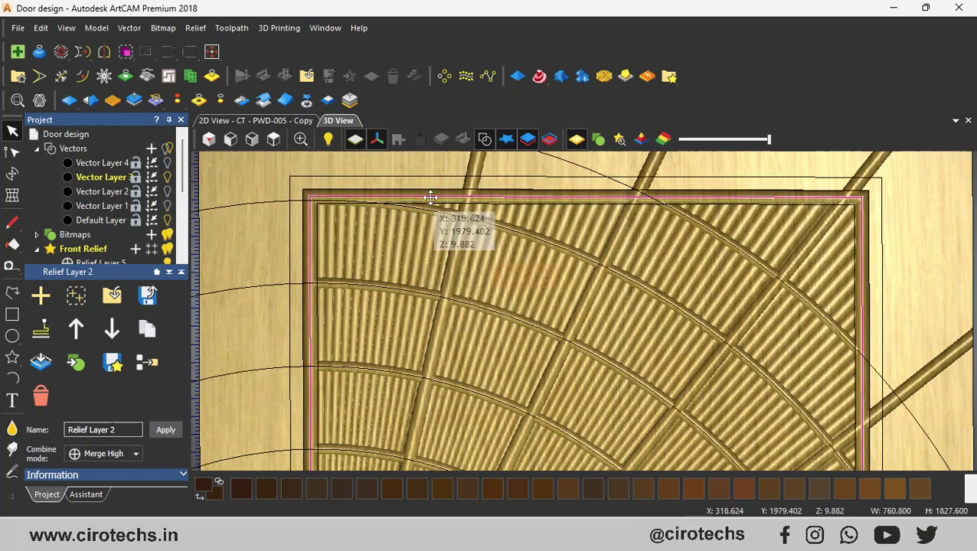
left_click(226, 102)
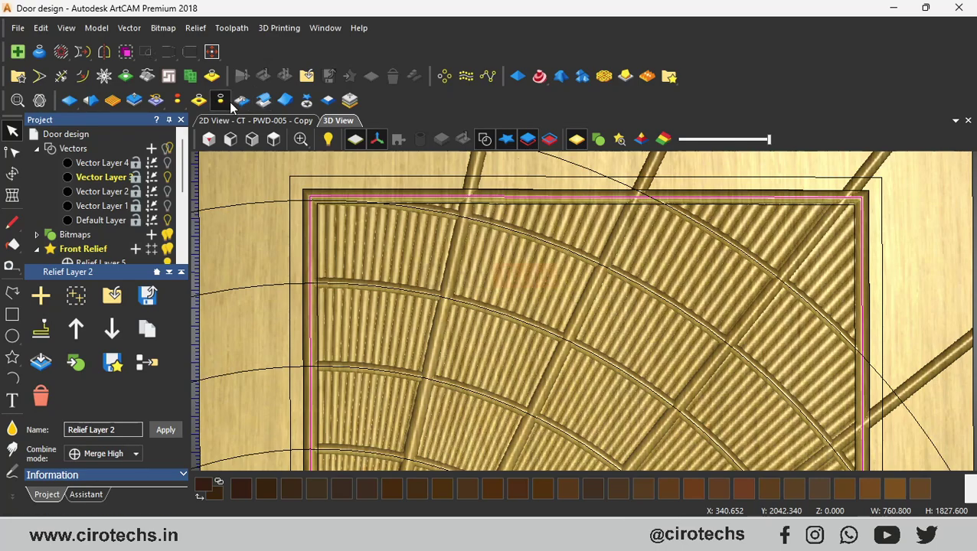
Step: Inspect the trimmed bars around the frame, hide all vectors and view the whole door relief from above
scroll(599, 287, "down", 3)
scroll(632, 309, "down", 2)
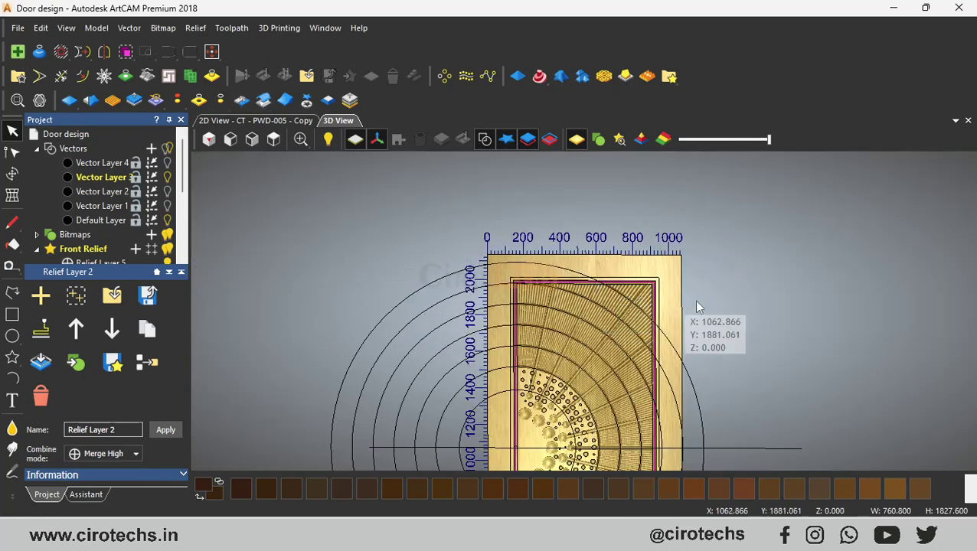
scroll(610, 370, "down", 1)
scroll(601, 462, "up", 2)
scroll(608, 406, "up", 2)
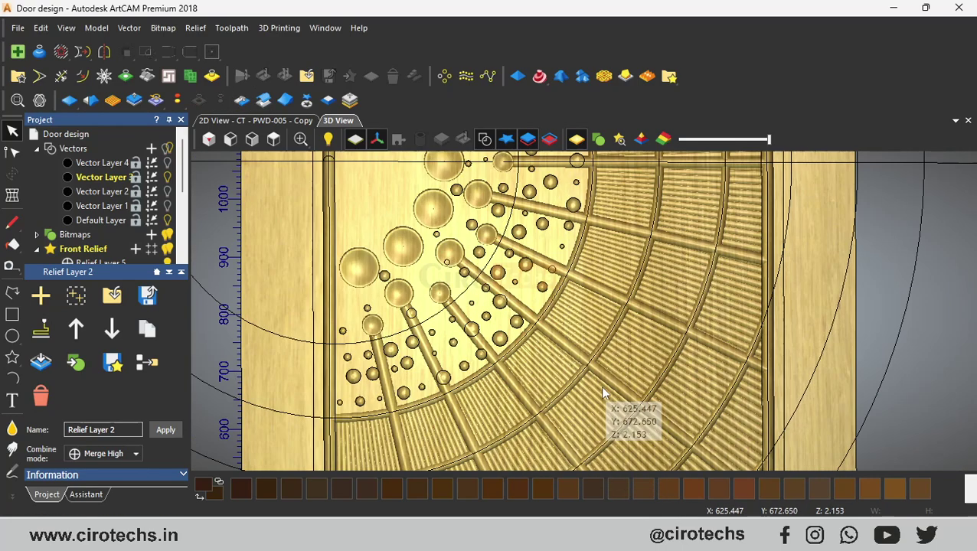
scroll(571, 314, "down", 2)
scroll(571, 451, "up", 3)
left_click_drag(534, 435, 620, 392)
scroll(620, 392, "down", 4)
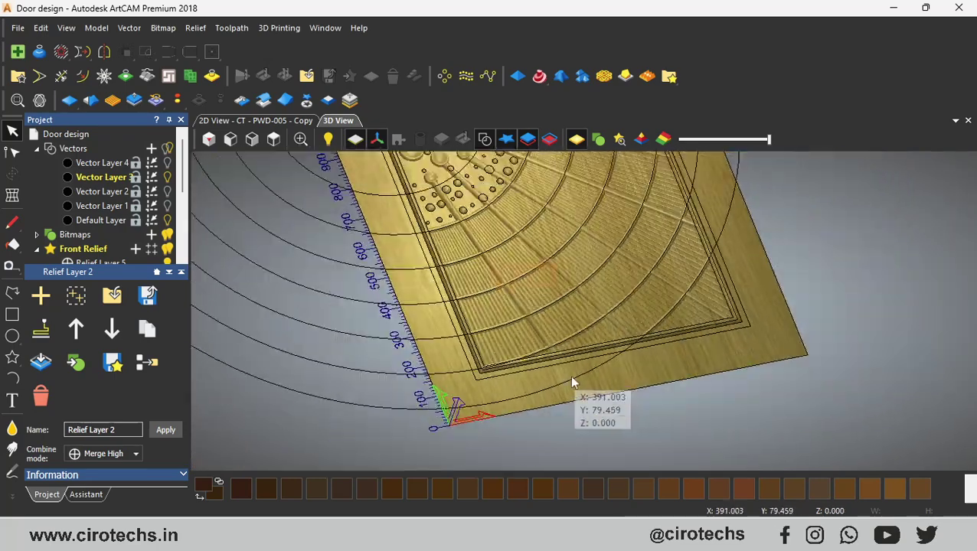
left_click(484, 139)
left_click(275, 140)
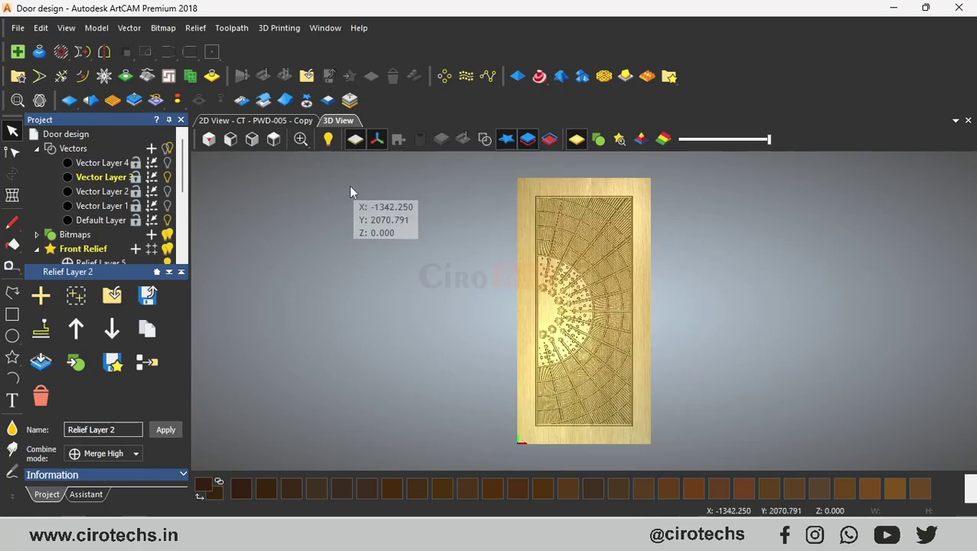
Step: Inspect the finished door relief in the 3D view, from the central bowls and bars to the frame corner
scroll(604, 349, "up", 3)
scroll(604, 349, "down", 2)
scroll(613, 314, "up", 5)
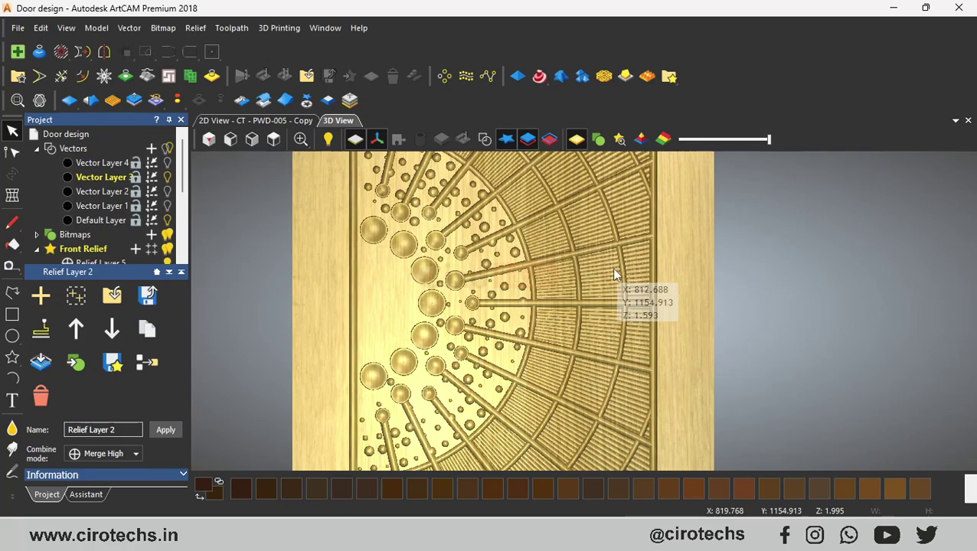
scroll(460, 289, "down", 6)
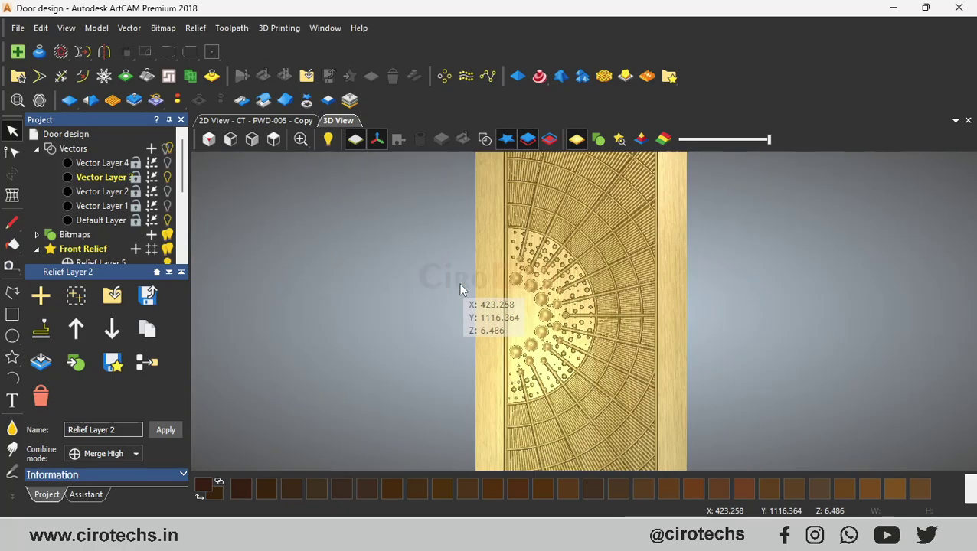
scroll(602, 245, "up", 2)
scroll(689, 268, "up", 3)
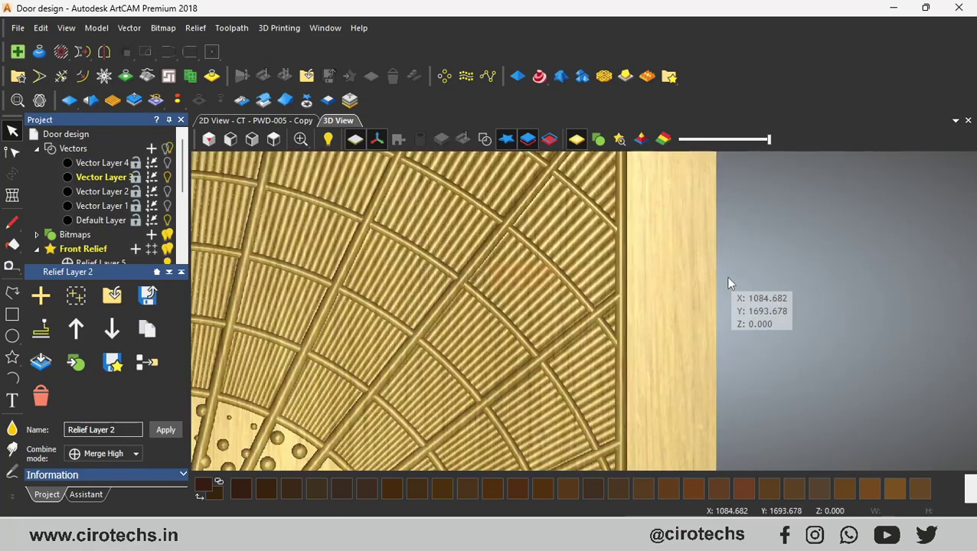
scroll(540, 276, "down", 3)
scroll(545, 266, "up", 2)
scroll(134, 210, "down", 3)
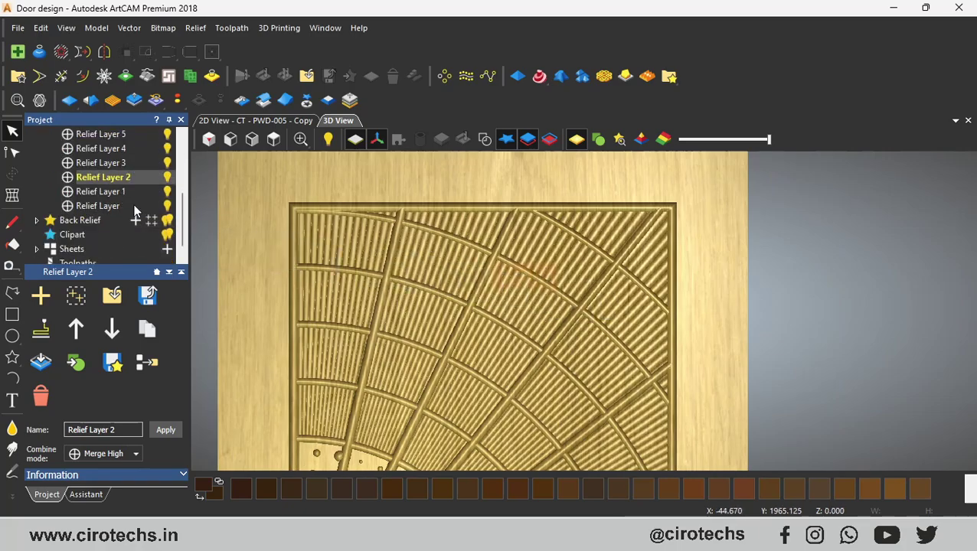
scroll(536, 312, "up", 3)
scroll(506, 311, "down", 4)
Step: Check the vectors against the door reference image in the 2D view, from the frame edge to the whole door
left_click(275, 121)
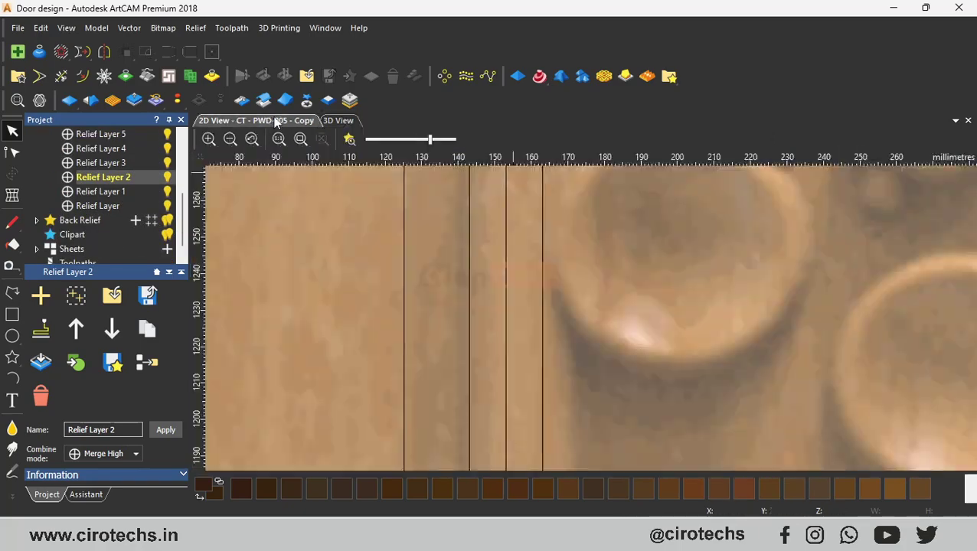
scroll(463, 258, "down", 5)
scroll(615, 376, "up", 3)
scroll(600, 348, "down", 1)
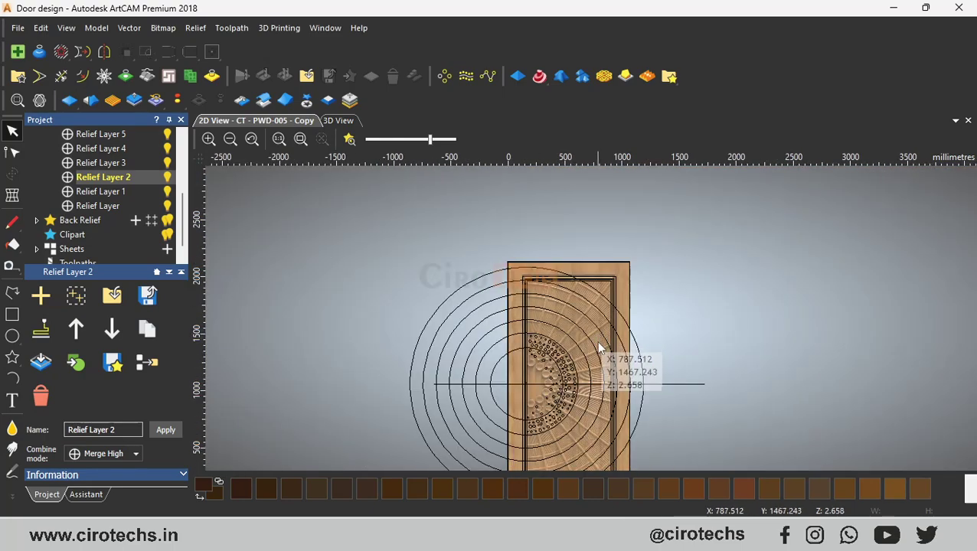
scroll(602, 383, "up", 2)
scroll(590, 345, "down", 3)
scroll(609, 306, "up", 2)
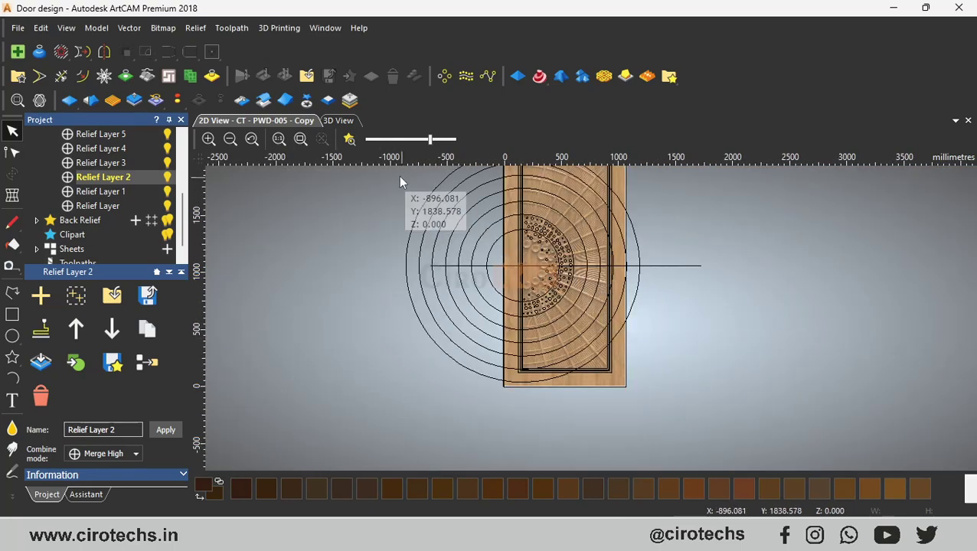
Step: Return to the 3D view and examine the complete panel and its central circle area
left_click(339, 121)
scroll(508, 260, "down", 3)
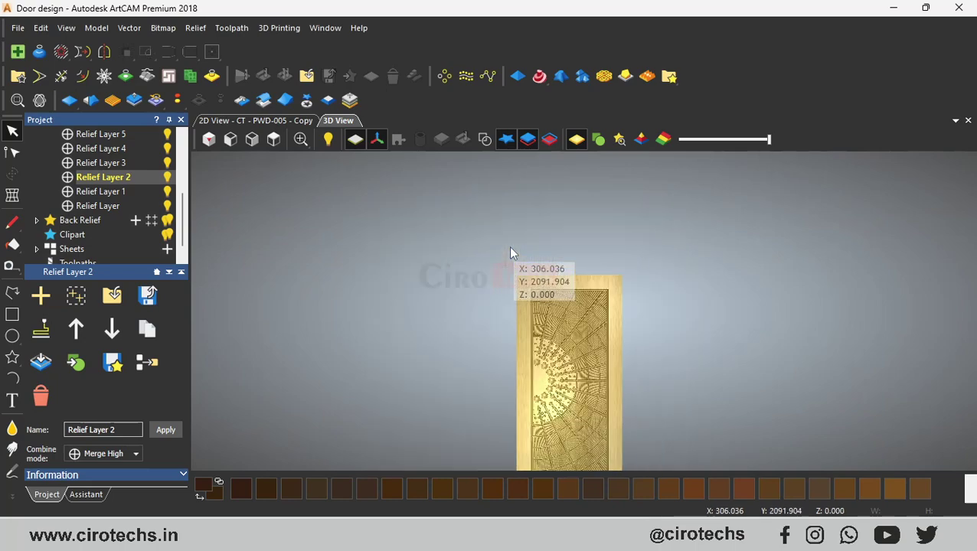
scroll(594, 370, "up", 3)
scroll(584, 405, "down", 2)
scroll(582, 397, "up", 1)
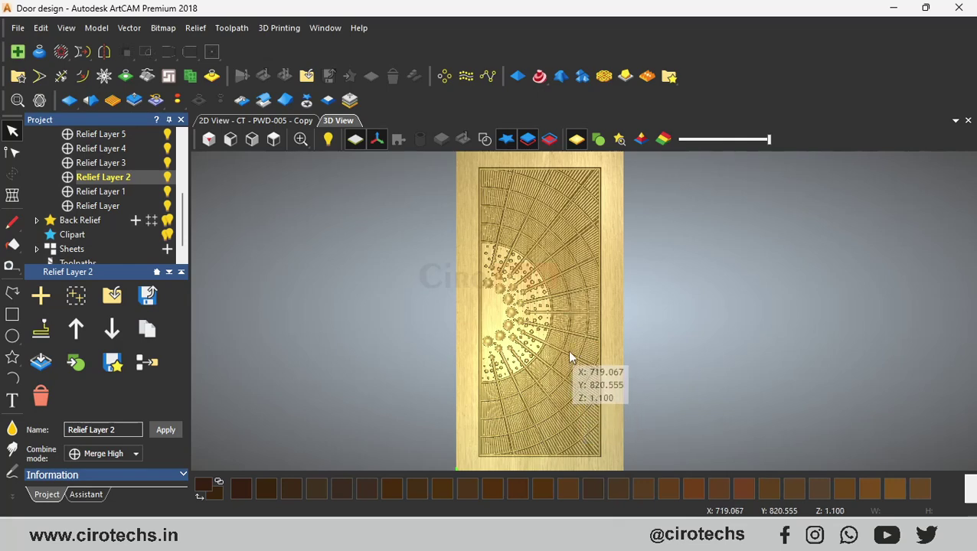
scroll(571, 357, "up", 1)
scroll(568, 357, "down", 1)
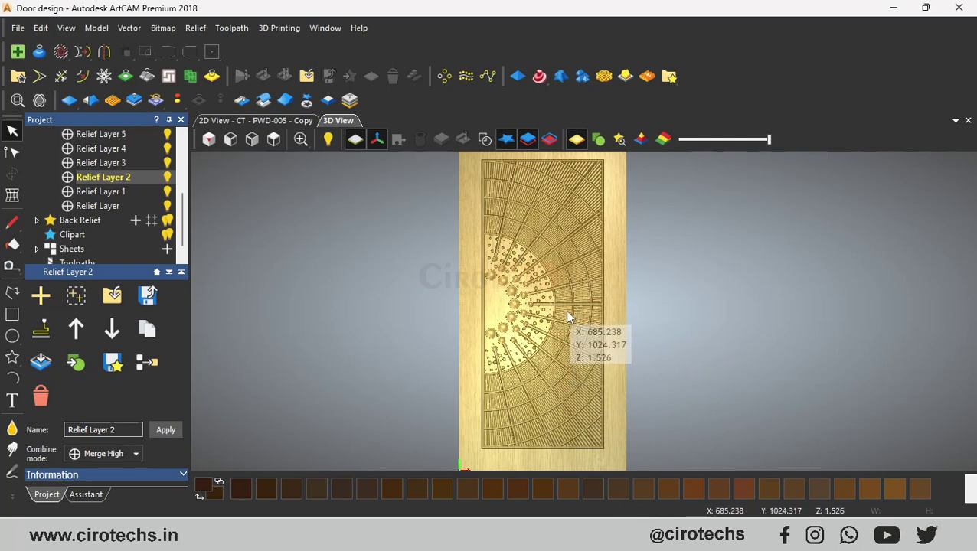
scroll(567, 314, "up", 2)
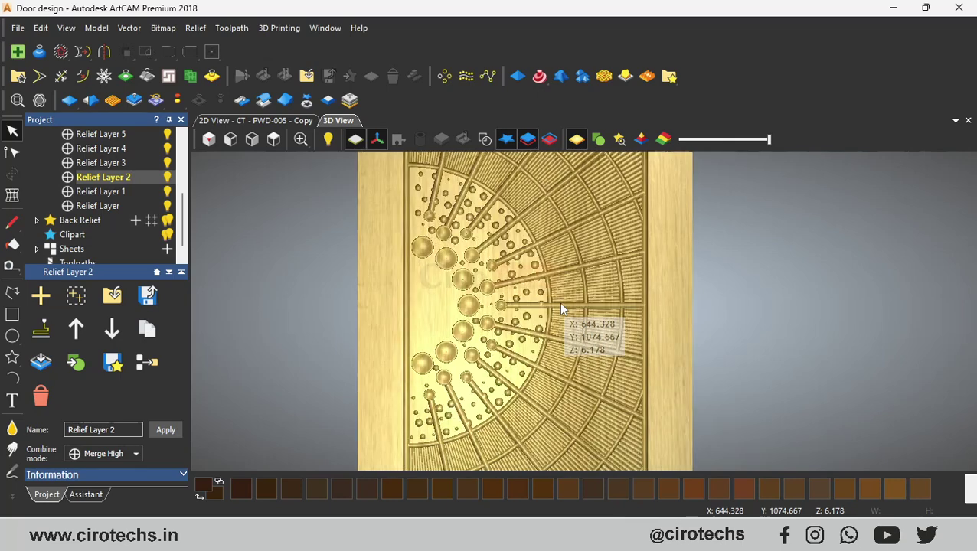
scroll(561, 304, "down", 3)
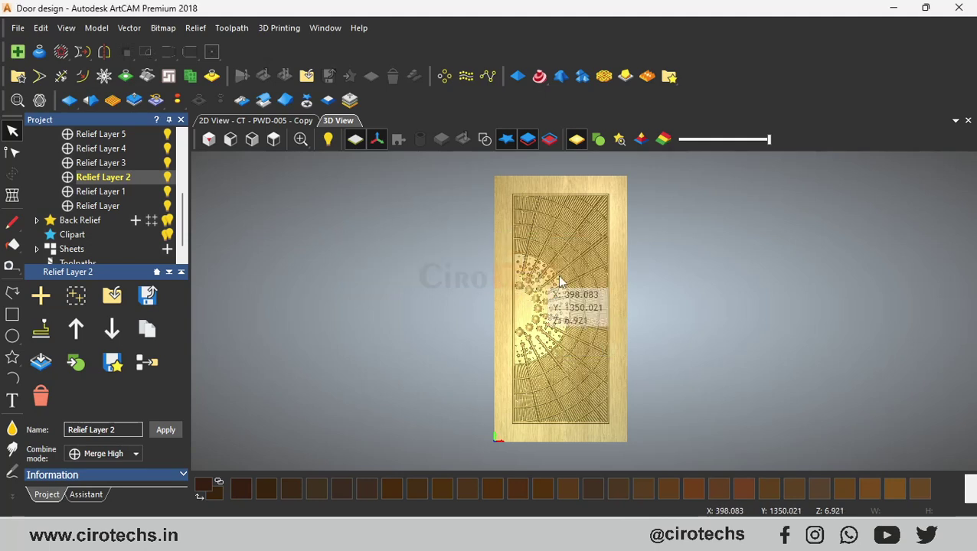
scroll(570, 285, "up", 2)
scroll(567, 301, "down", 3)
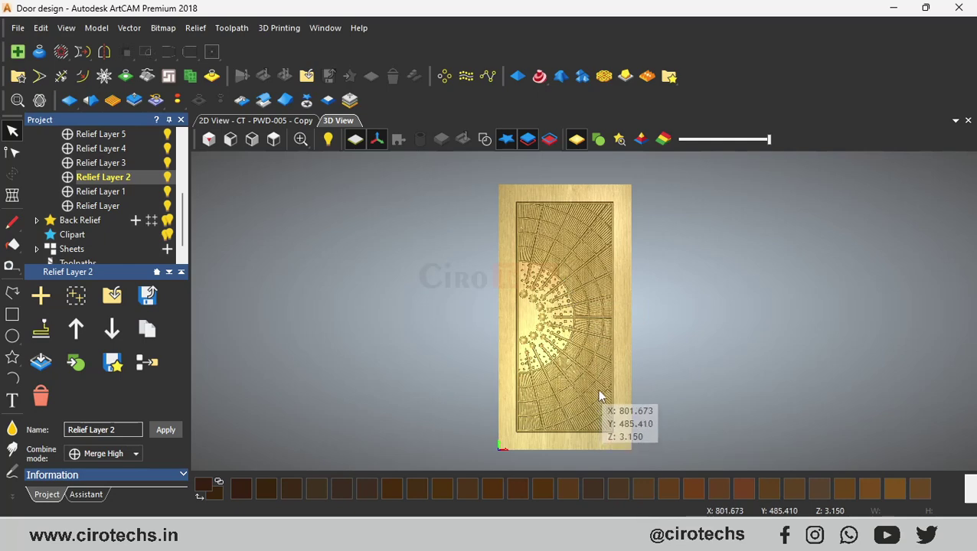
scroll(601, 331, "up", 3)
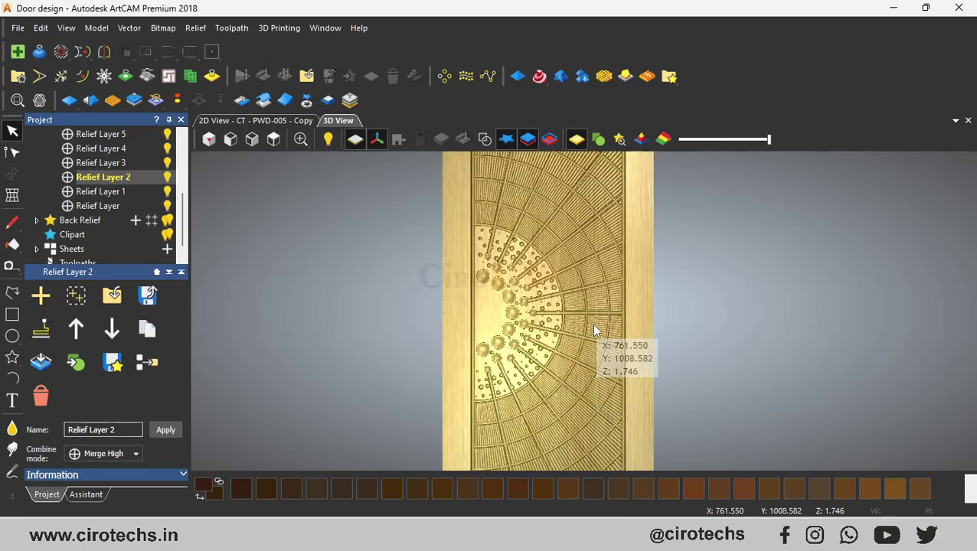
scroll(584, 324, "up", 3)
scroll(582, 323, "down", 3)
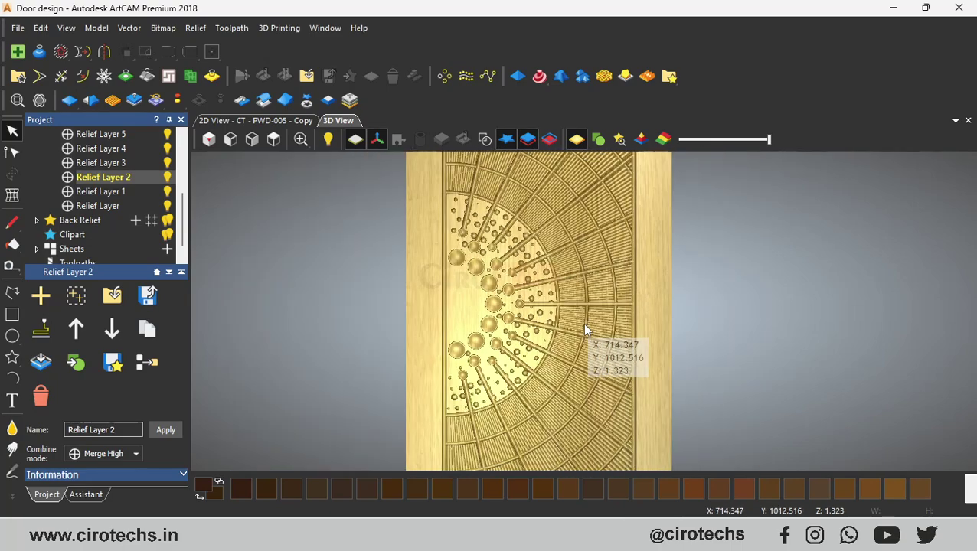
scroll(583, 323, "down", 2)
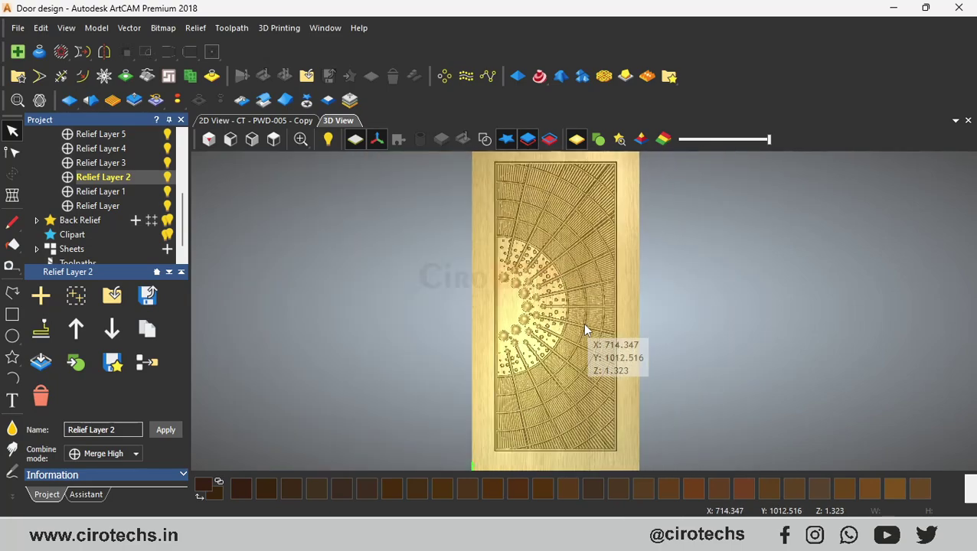
Step: Select the outermost frame rectangle in the 2D view as the machining boundary
left_click(296, 123)
scroll(539, 386, "up", 4)
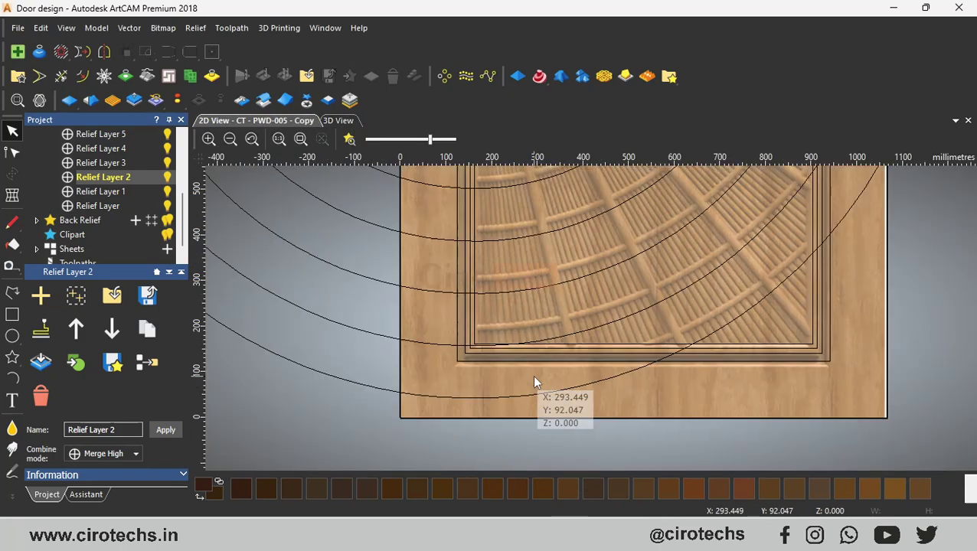
left_click(244, 319)
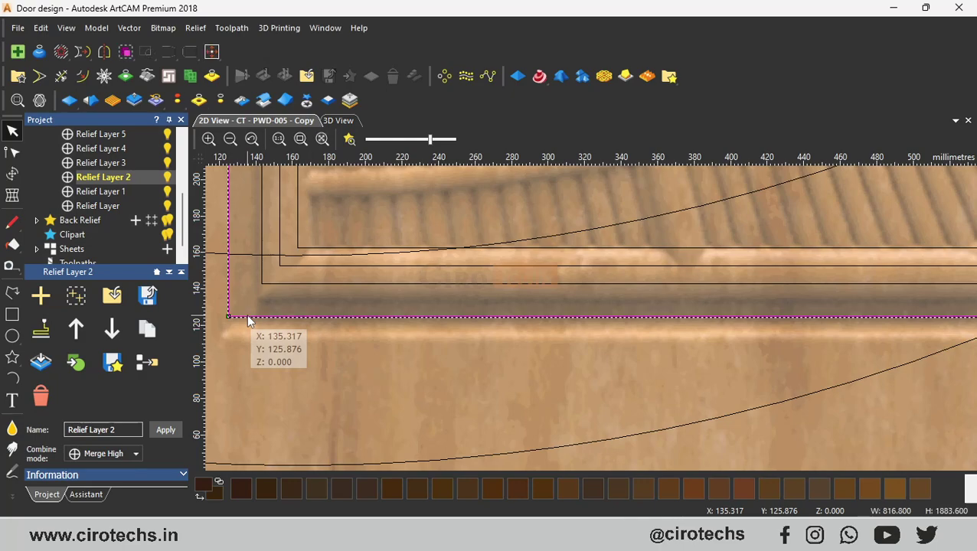
scroll(298, 348, "down", 3)
scroll(388, 345, "down", 3)
scroll(589, 279, "down", 2)
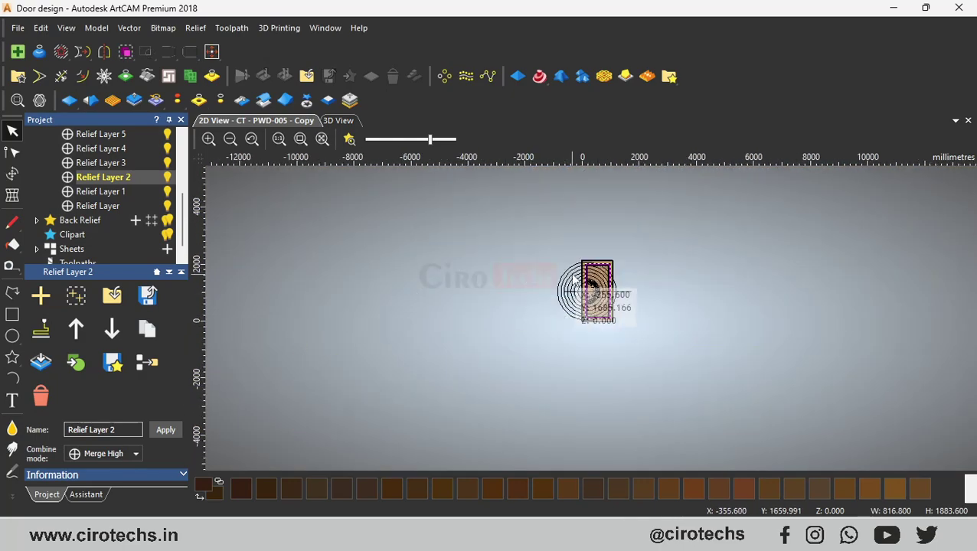
scroll(604, 263, "up", 3)
scroll(604, 262, "up", 3)
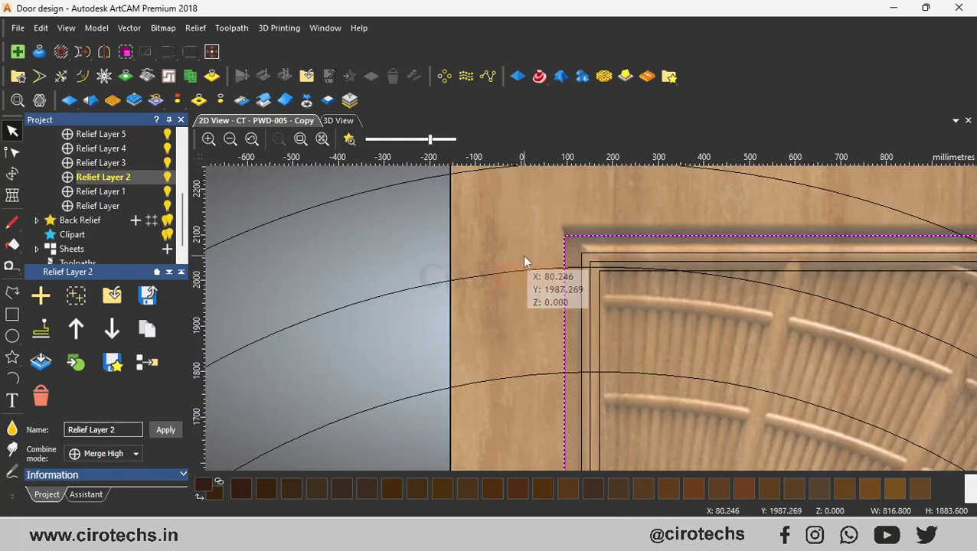
scroll(523, 261, "down", 2)
scroll(80, 260, "down", 1)
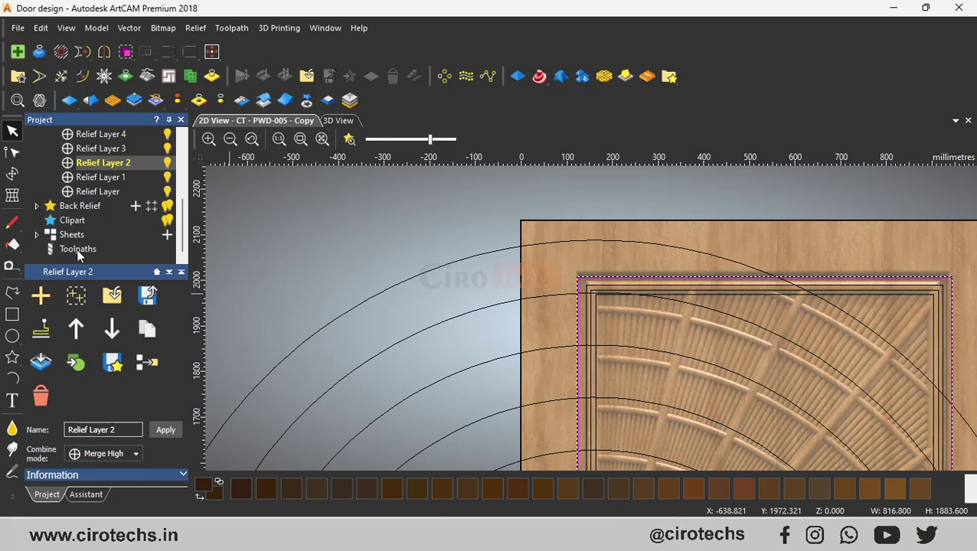
Step: Create a Machine Relief toolpath and set its area to machine to Selected Vectors
left_click(78, 251)
scroll(55, 368, "down", 4)
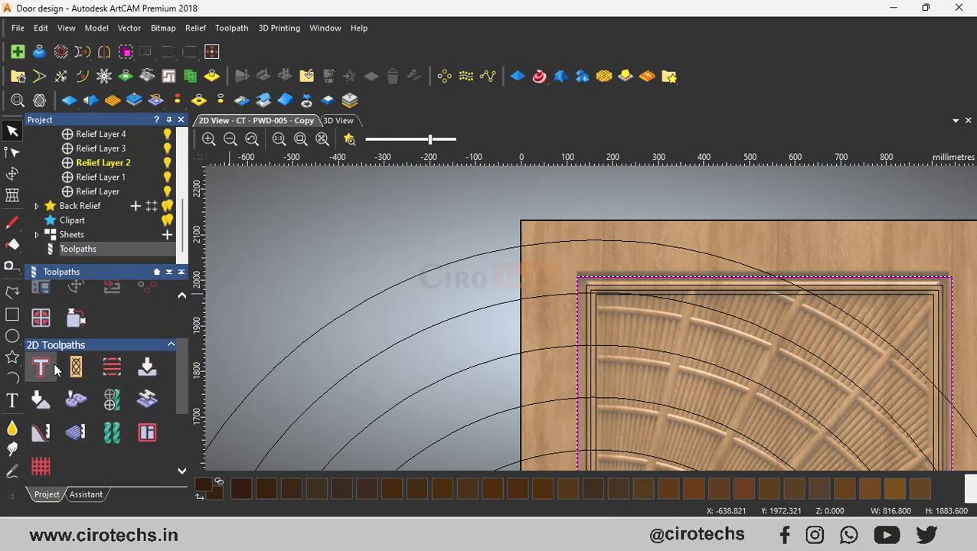
scroll(55, 370, "down", 1)
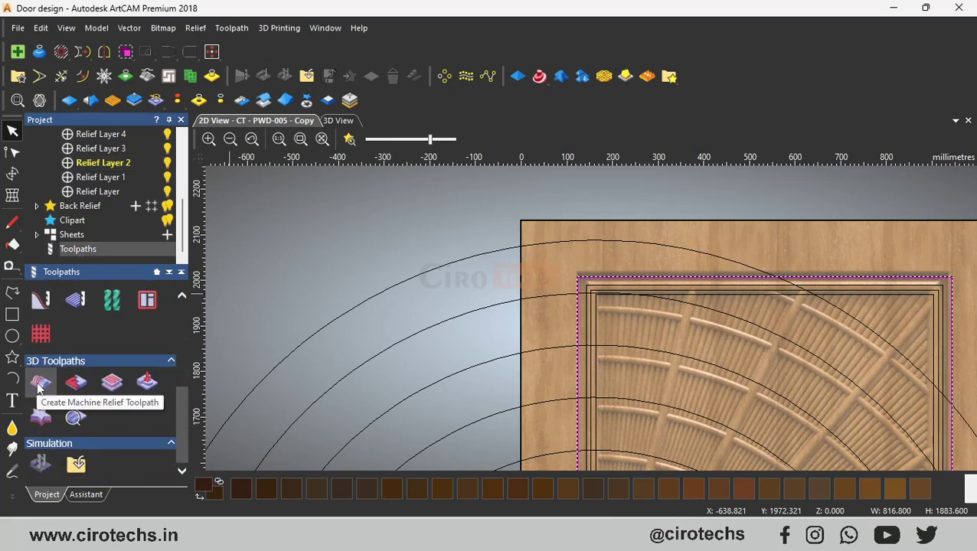
left_click(39, 387)
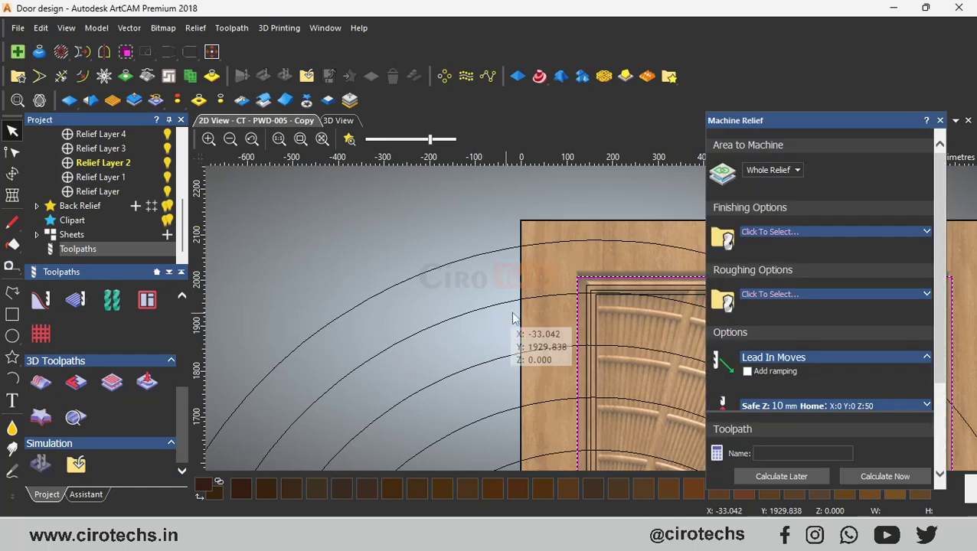
left_click(772, 170)
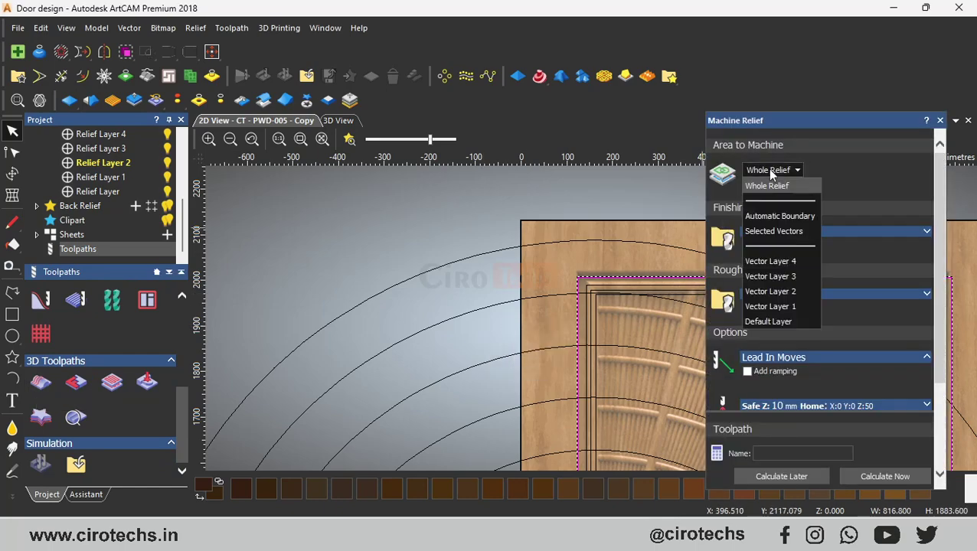
left_click(741, 231)
Step: Choose Ball Nose 4 mm from the Wood or Plastic 3D Finishing group as the finishing tool
left_click(826, 259)
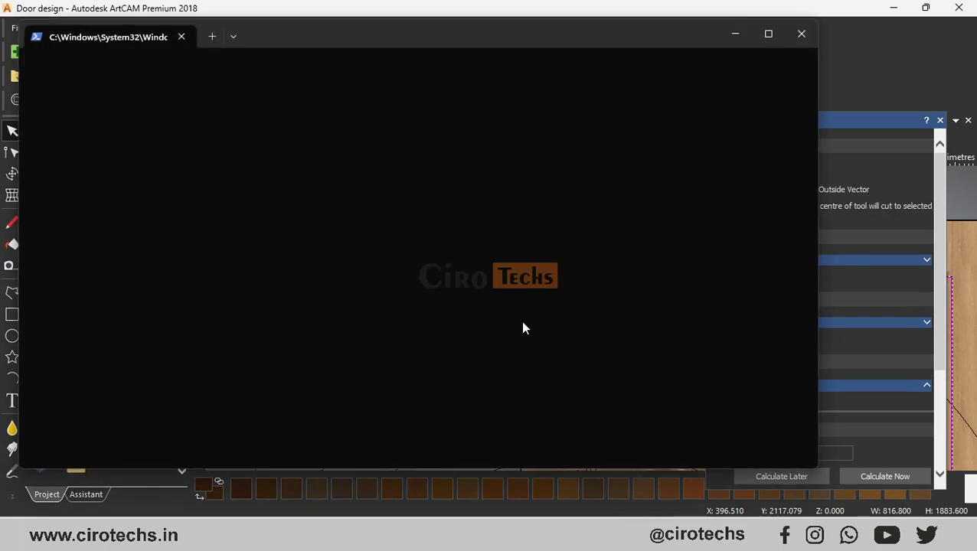
scroll(402, 279, "down", 3)
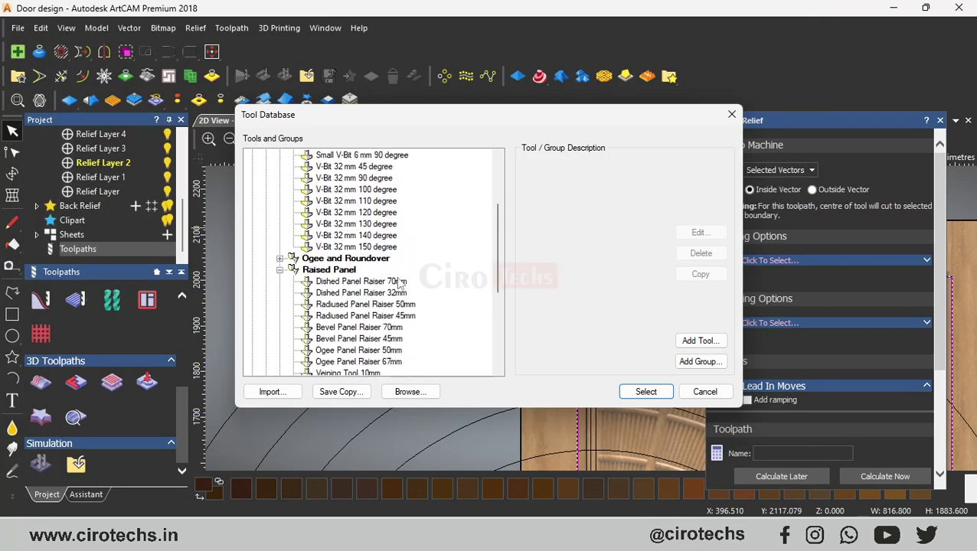
scroll(402, 280, "up", 3)
left_click(280, 223)
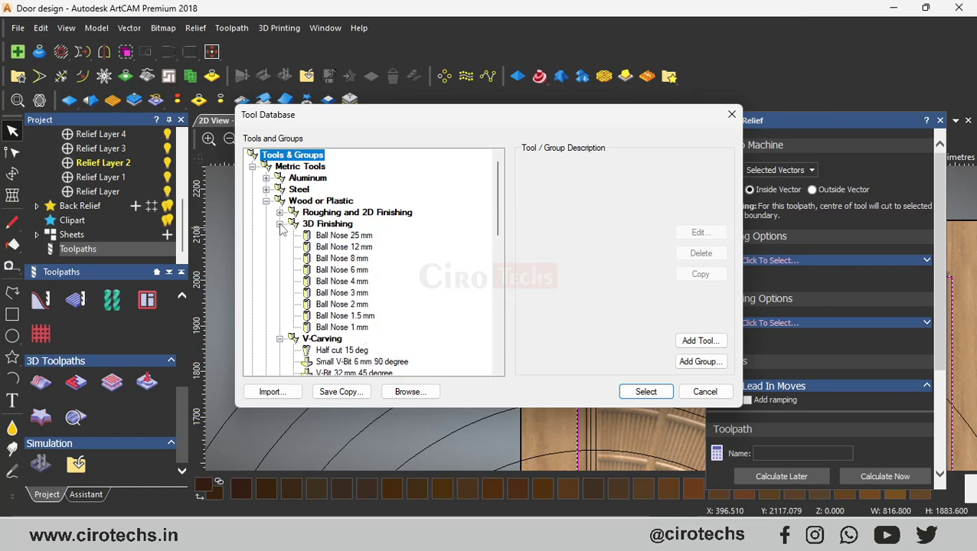
left_click(356, 293)
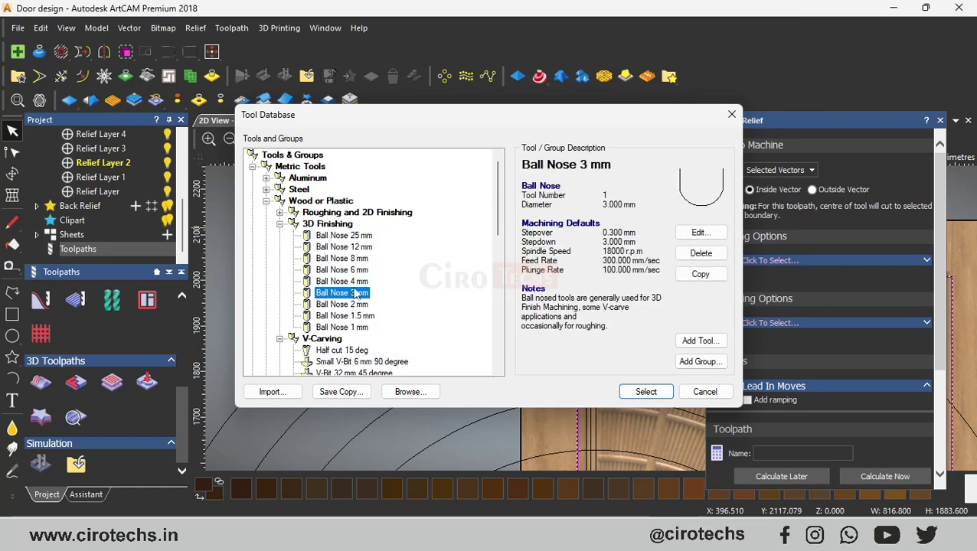
left_click(355, 284)
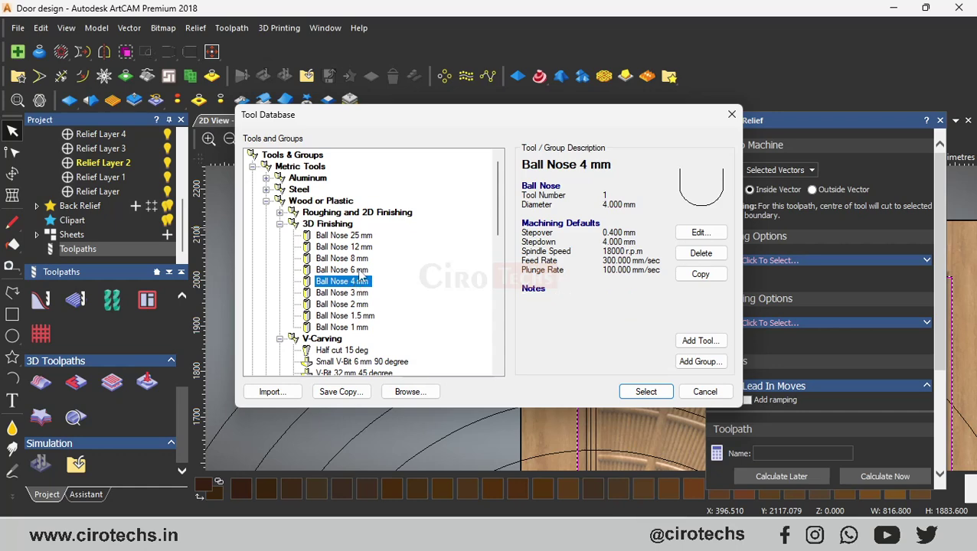
left_click(360, 271)
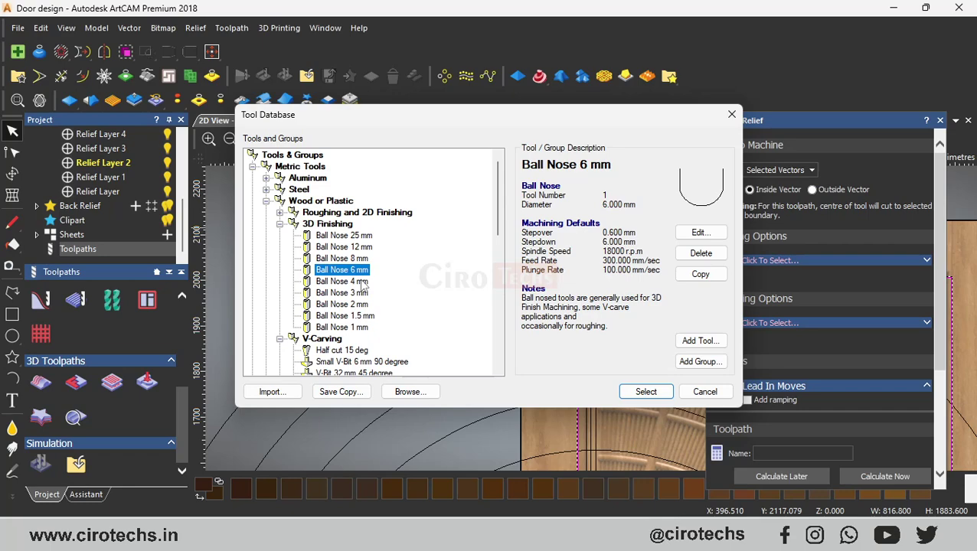
left_click(364, 282)
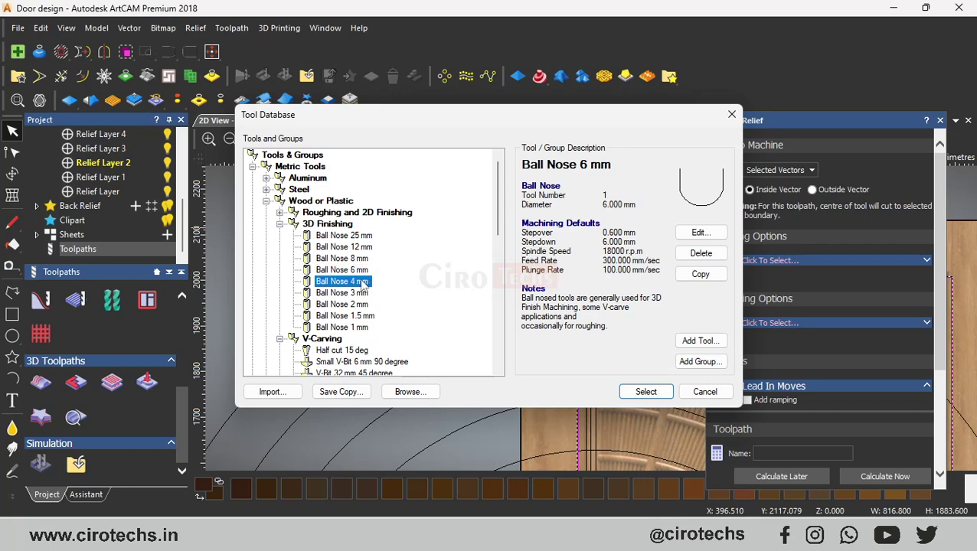
left_click(647, 392)
Step: Review the Ball Nose 4 mm cutting parameters, the raster clearance settings, and the Safe Z and home position of the relief toolpath
left_click(806, 263)
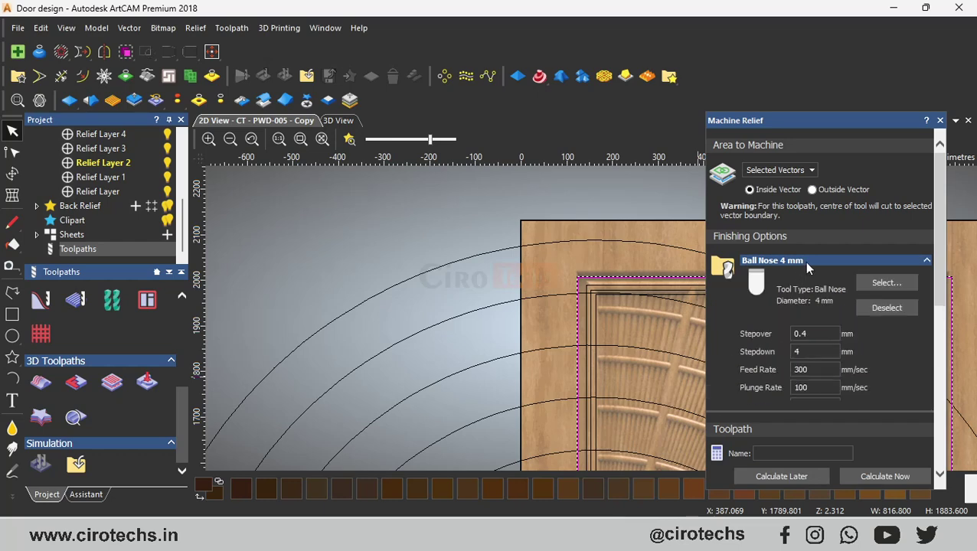
scroll(808, 266, "down", 1)
left_click(801, 280)
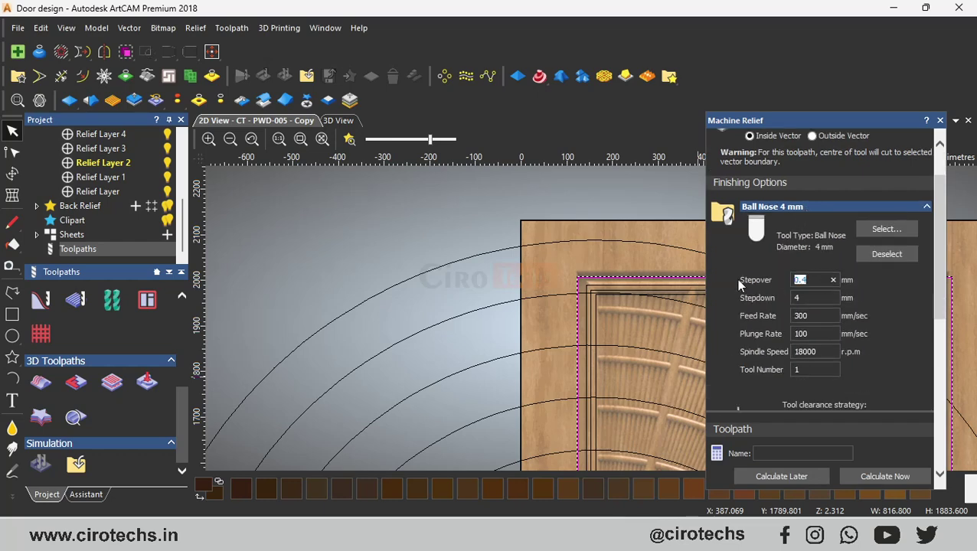
scroll(811, 307, "down", 3)
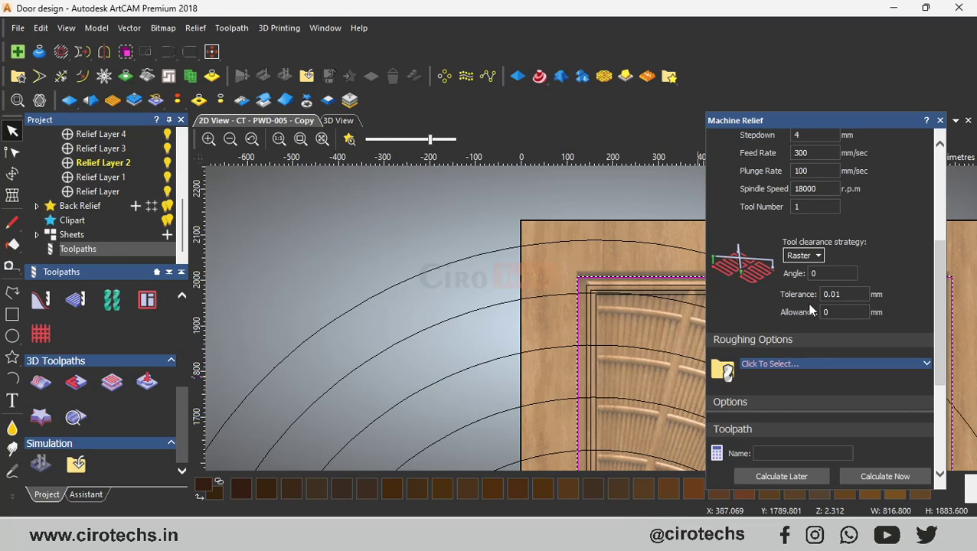
scroll(810, 308, "down", 3)
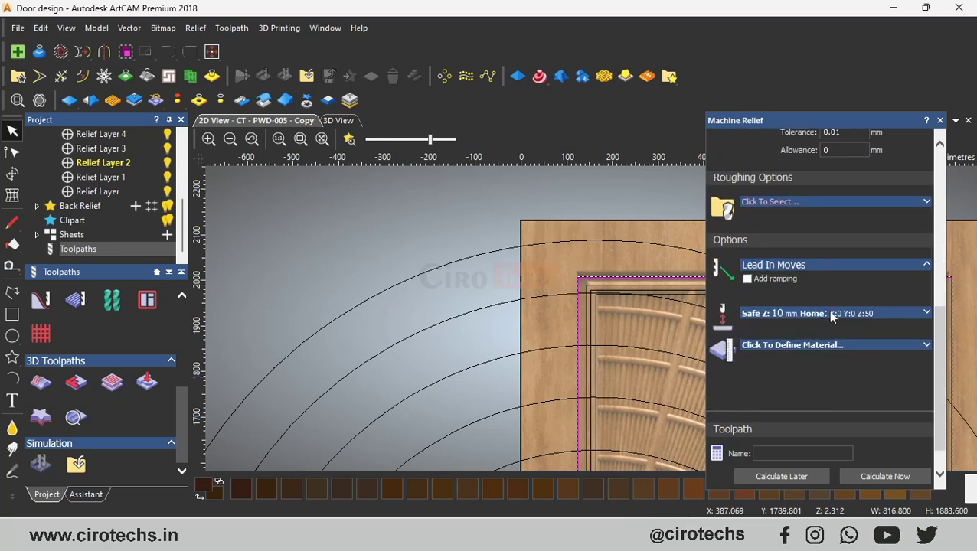
left_click(922, 314)
left_click(792, 352)
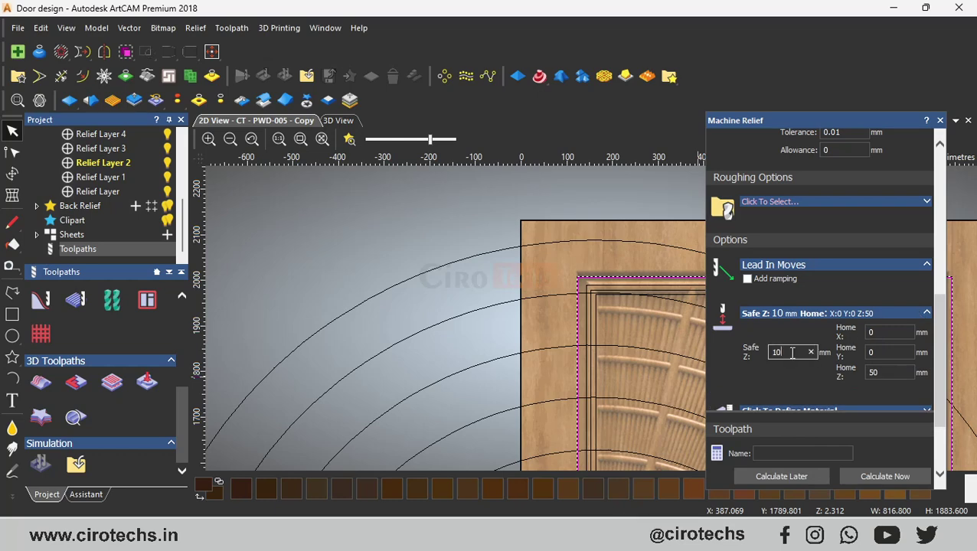
left_click(873, 372)
scroll(829, 333, "down", 2)
Step: Define the material for the relief toolpath with a thickness of 18 mm
left_click(815, 313)
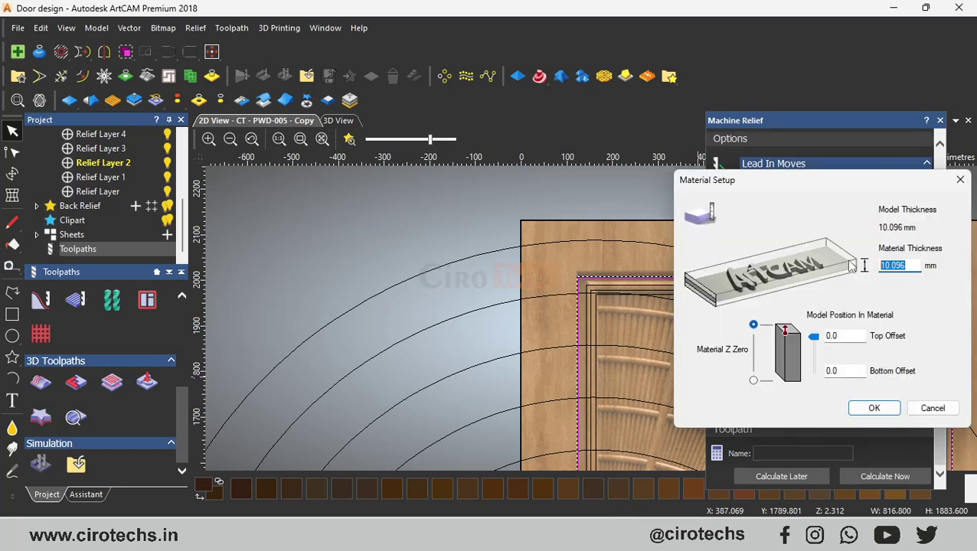
type("18")
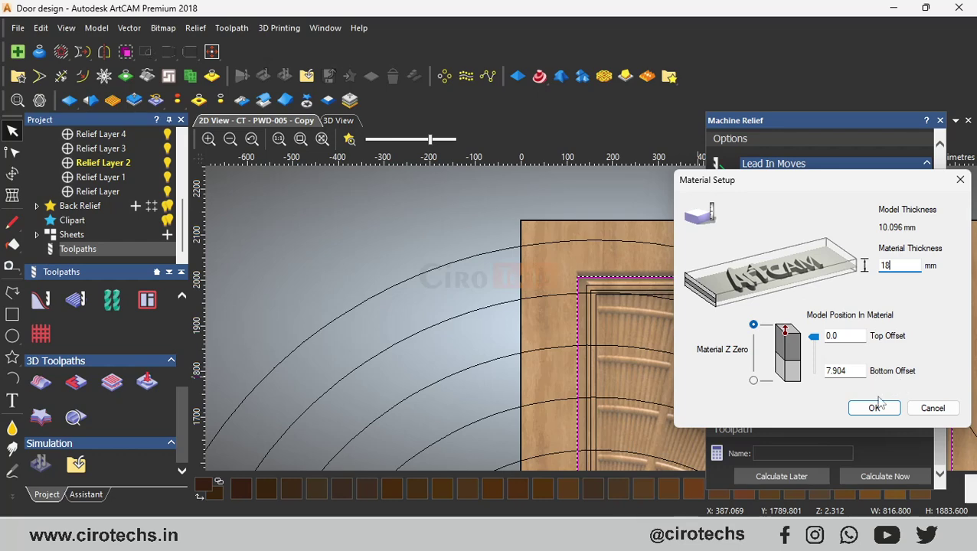
left_click_drag(893, 267, 870, 267)
left_click_drag(836, 179, 452, 138)
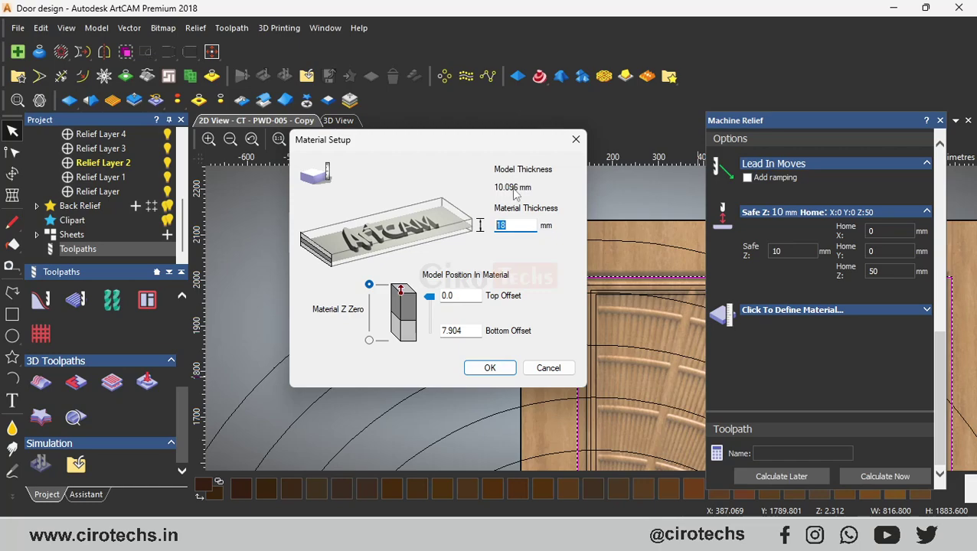
left_click(506, 367)
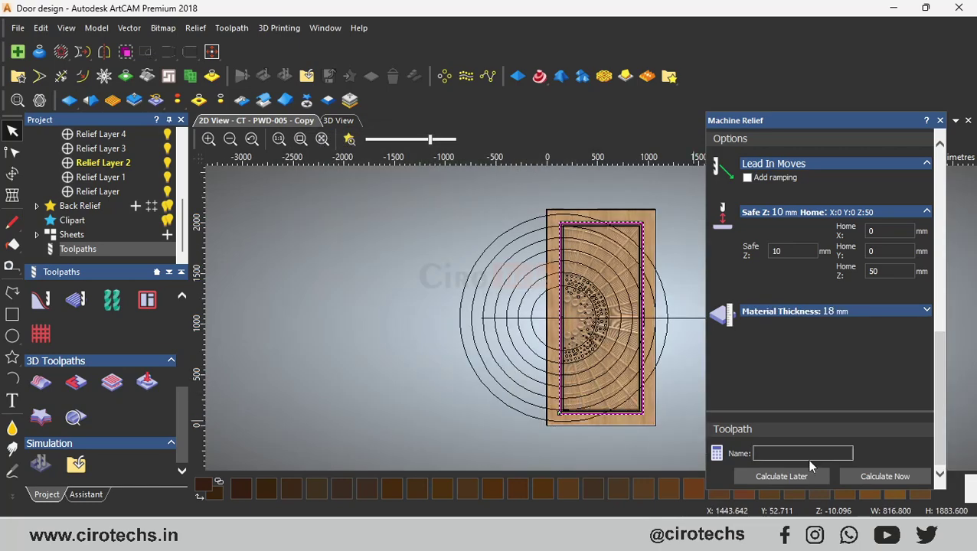
Step: Name the relief toolpath "3D door" and calculate it immediately
left_click(801, 449)
type("1")
left_click_drag(802, 447, 735, 448)
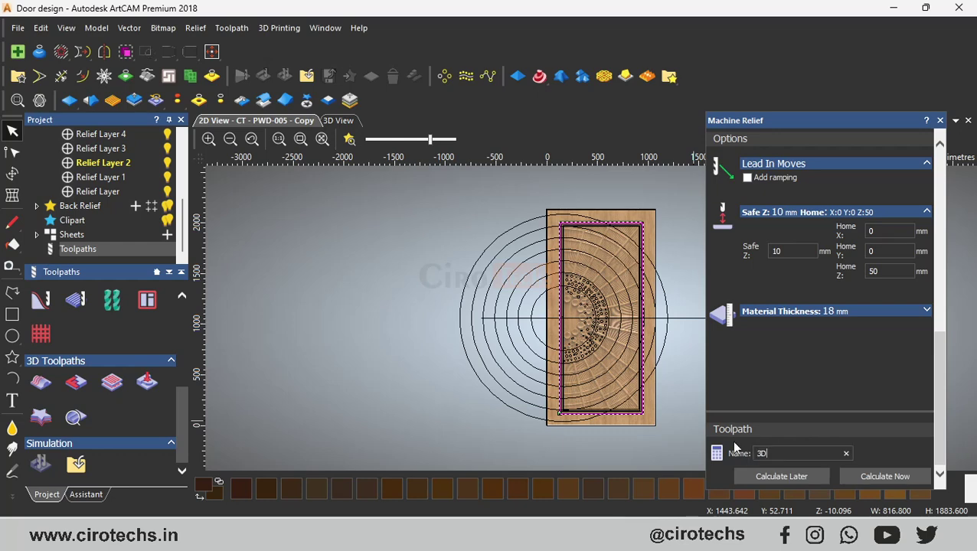
left_click(919, 478)
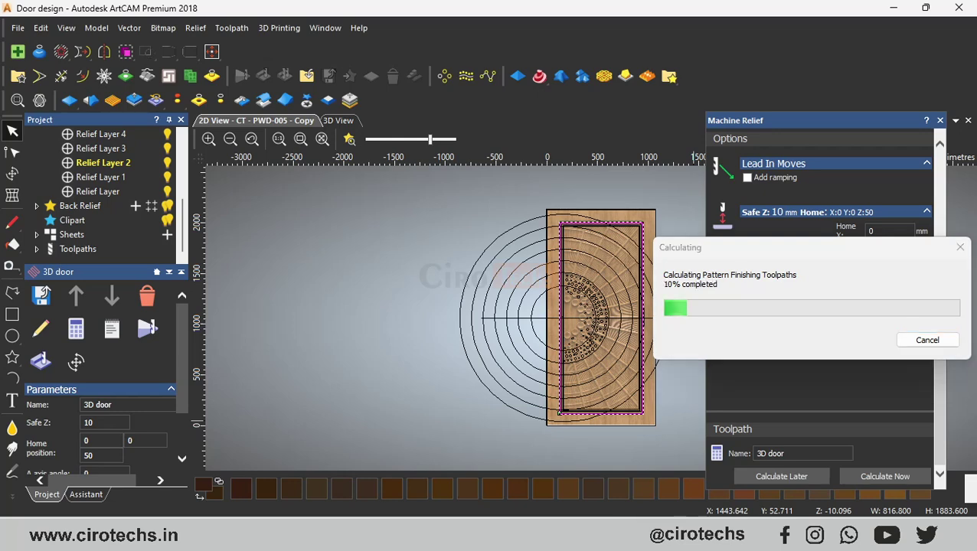
left_click(664, 397)
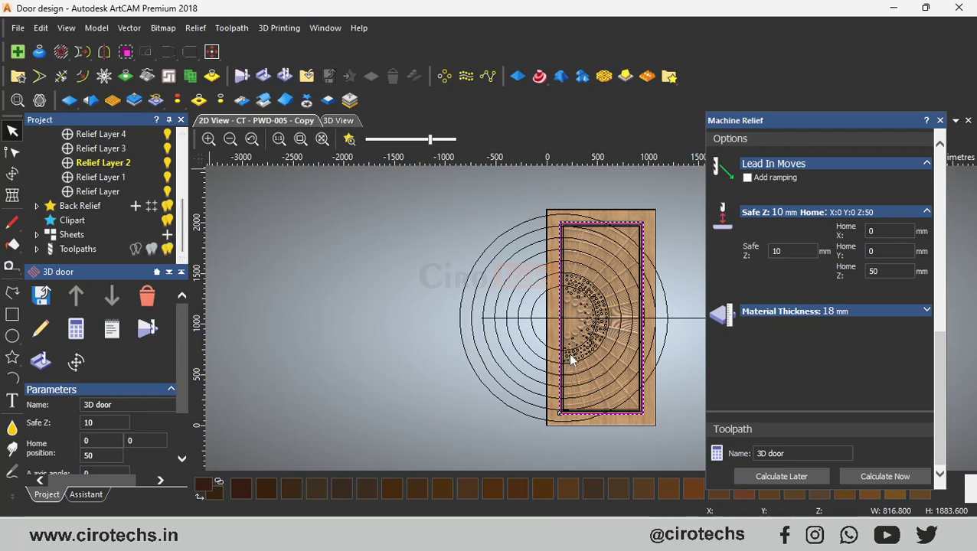
Step: Show the door in the 3D view and simulate the calculated 3D door toolpath
key("F3")
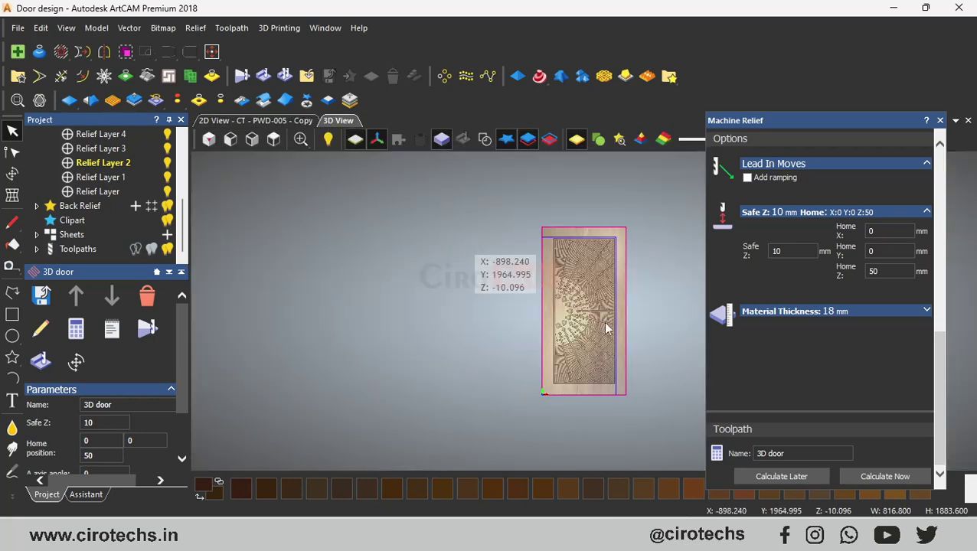
scroll(617, 343, "up", 3)
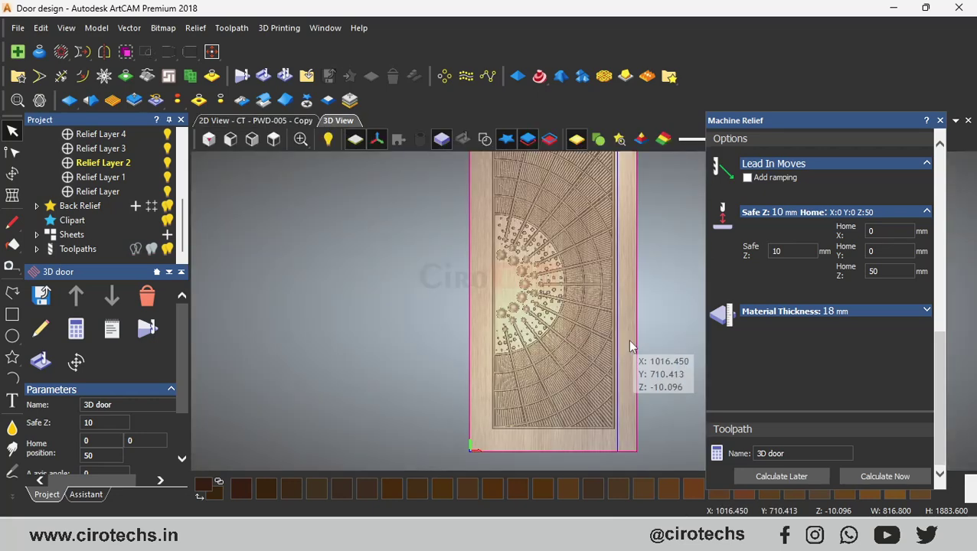
left_click(263, 76)
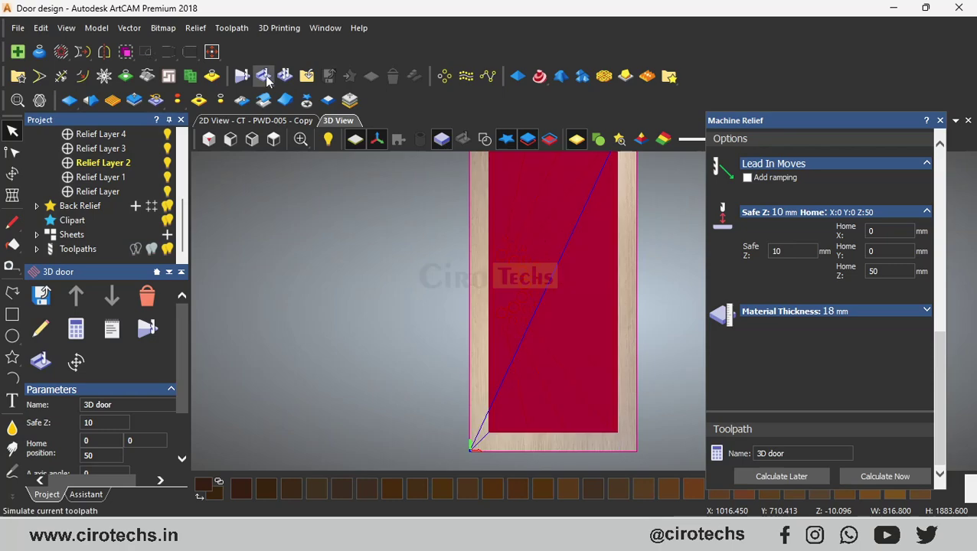
left_click(549, 388)
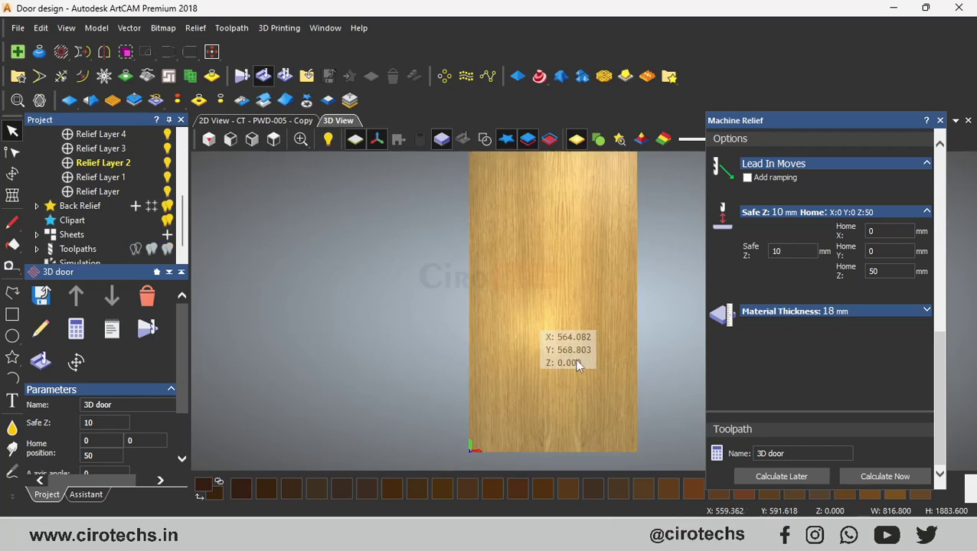
Step: Examine the simulated carving up close, covering the ribbed segments, radial bars and dome details
scroll(577, 365, "up", 6)
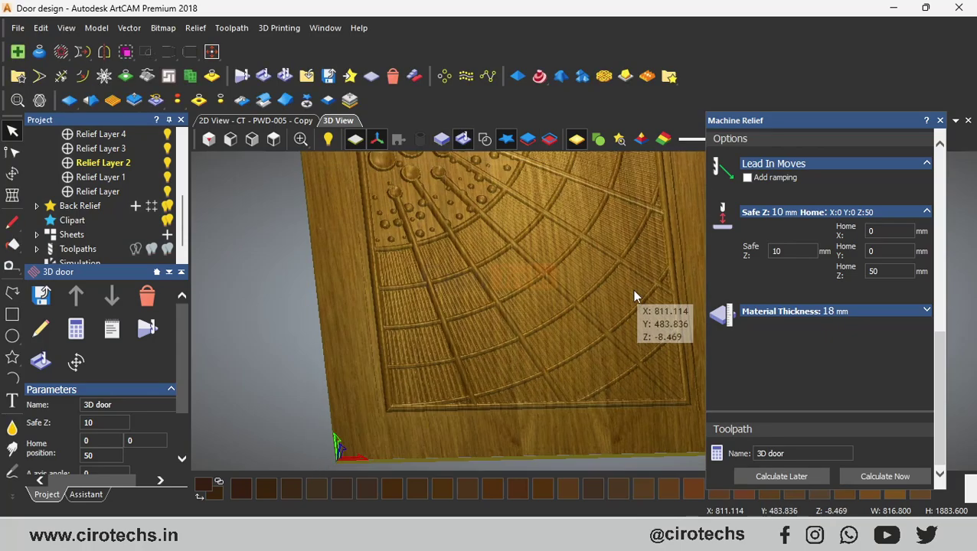
scroll(508, 309, "down", 5)
scroll(578, 229, "up", 8)
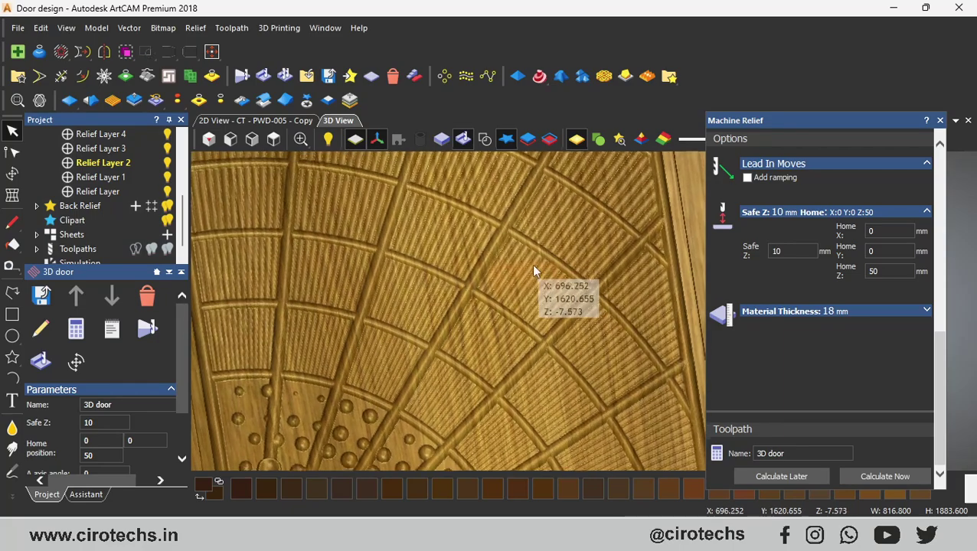
scroll(534, 271, "down", 5)
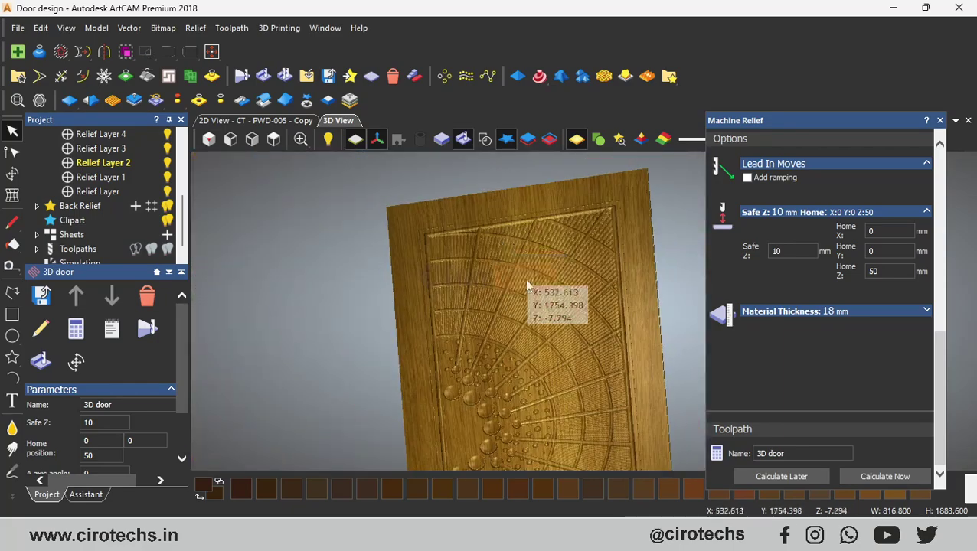
scroll(536, 368, "up", 6)
scroll(505, 344, "down", 5)
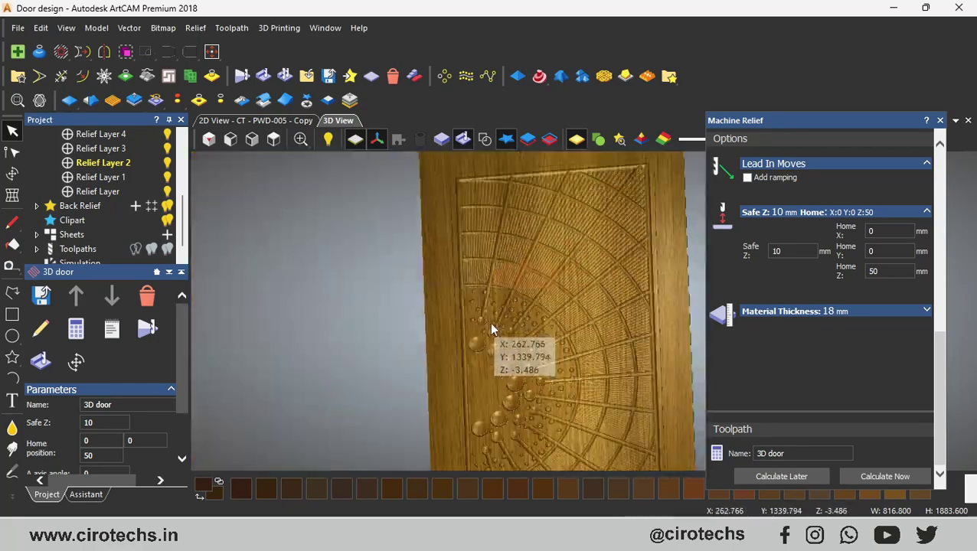
scroll(608, 279, "up", 6)
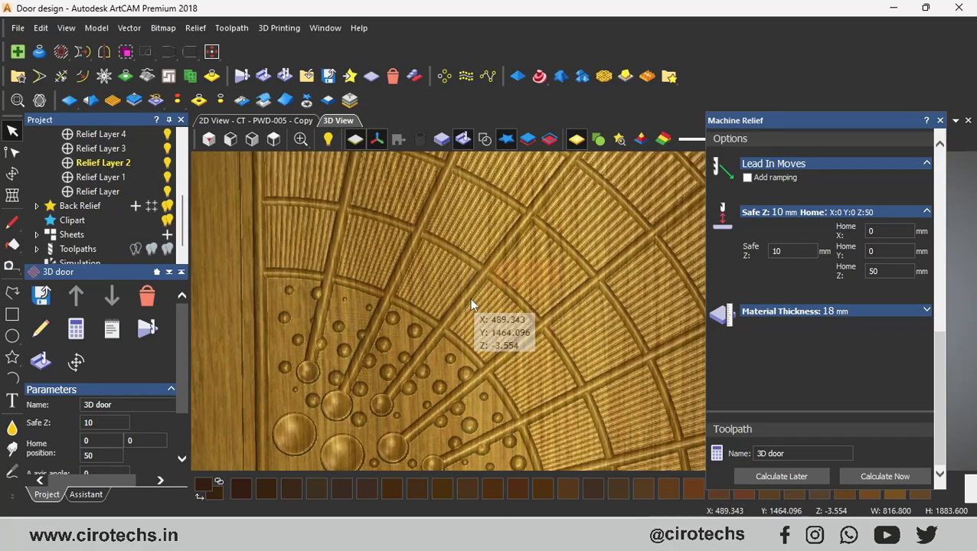
scroll(483, 314, "down", 5)
scroll(560, 427, "up", 5)
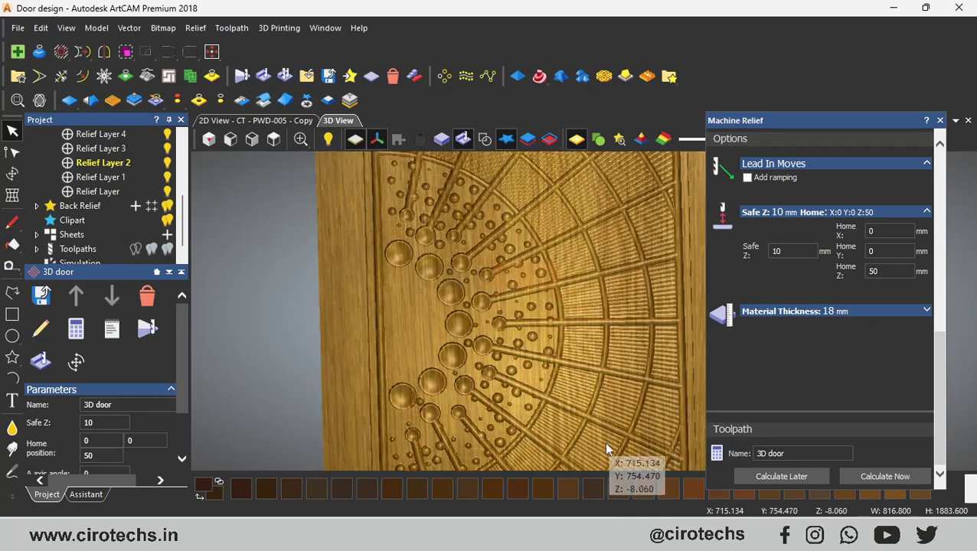
Step: Close the Machine Relief settings and inspect the whole simulated door panel from several tilted angles
left_click(940, 121)
scroll(602, 263, "down", 3)
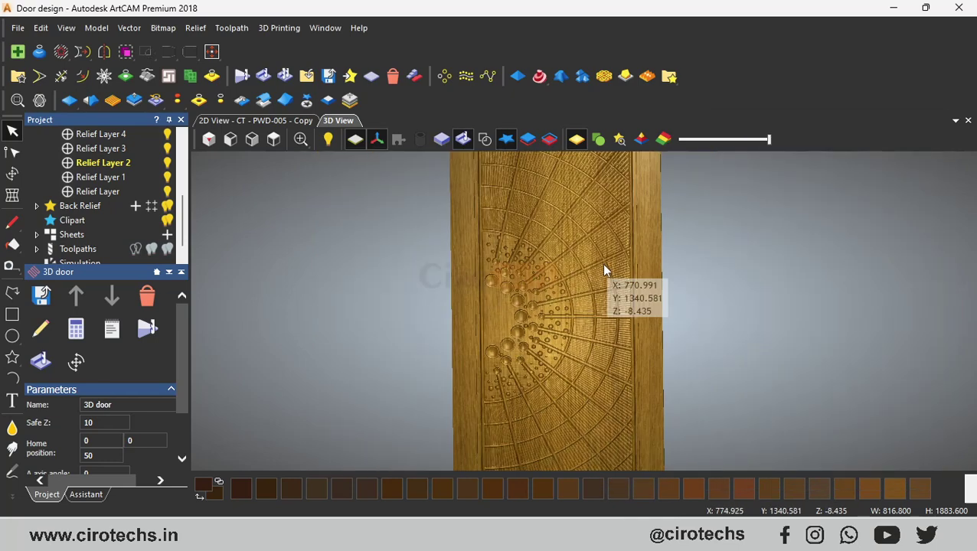
left_click_drag(587, 395, 673, 343)
scroll(673, 343, "down", 3)
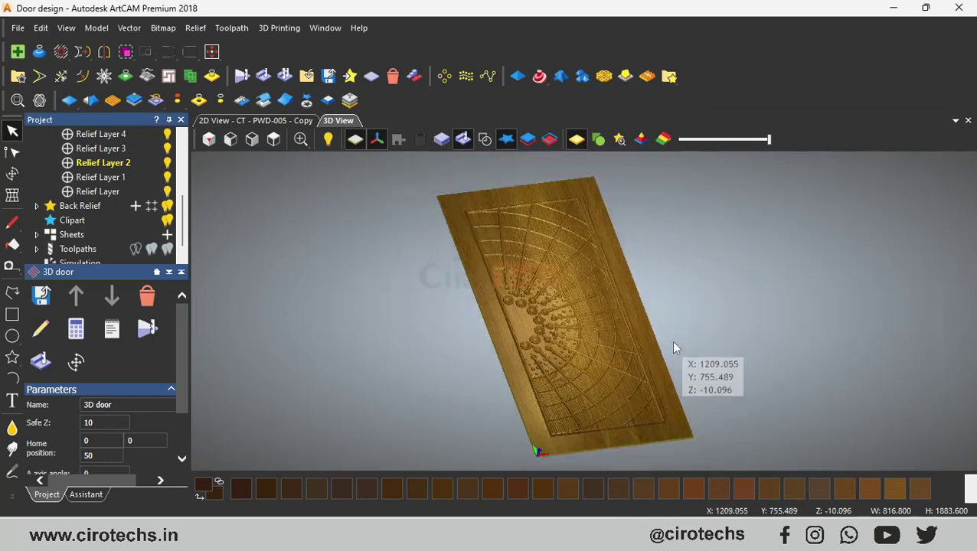
scroll(587, 313, "up", 3)
left_click_drag(588, 312, 579, 338)
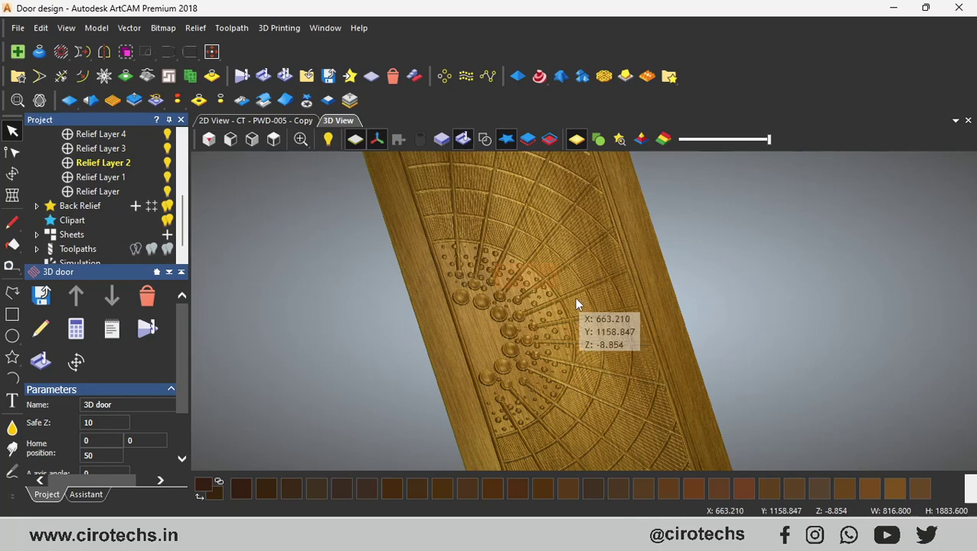
scroll(573, 302, "down", 3)
left_click_drag(571, 307, 589, 342)
scroll(611, 371, "up", 3)
scroll(586, 337, "down", 3)
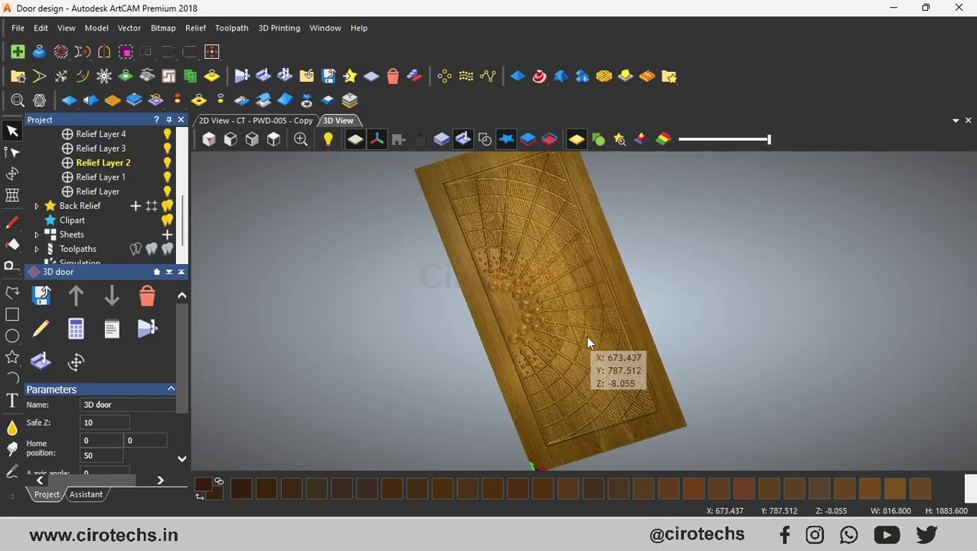
left_click_drag(572, 287, 557, 297)
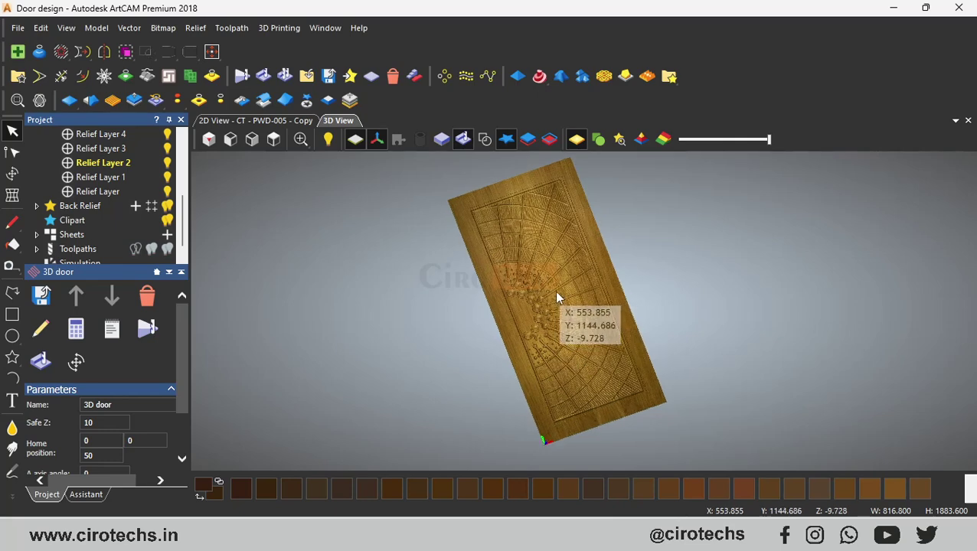
left_click_drag(572, 317, 595, 344)
scroll(578, 287, "up", 3)
scroll(556, 306, "down", 3)
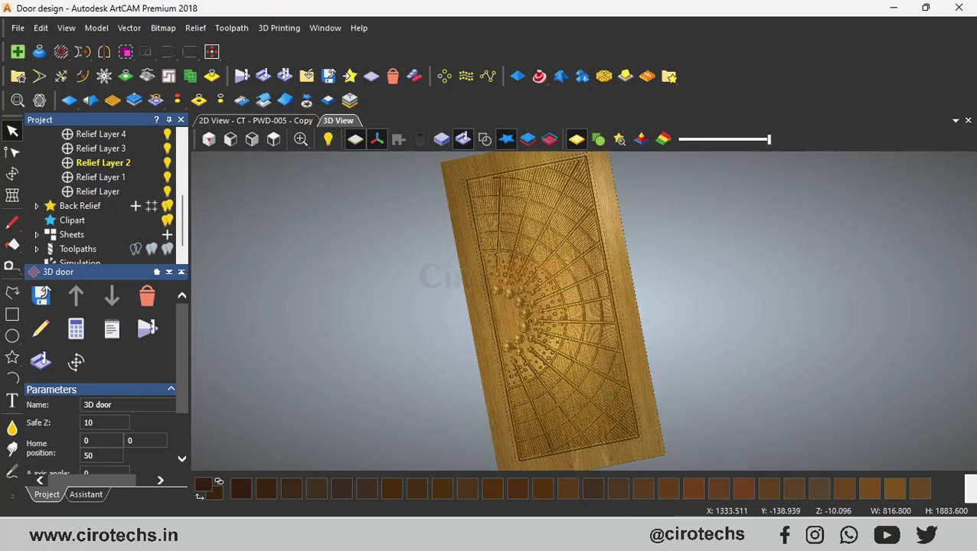